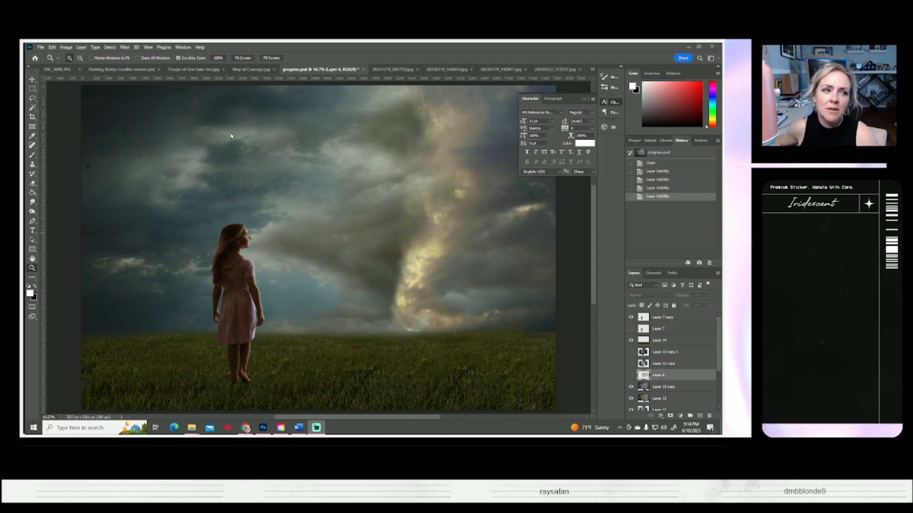
- Switch to the Map of Courage.jpg image and bring the figure with the walker into view
click(256, 70)
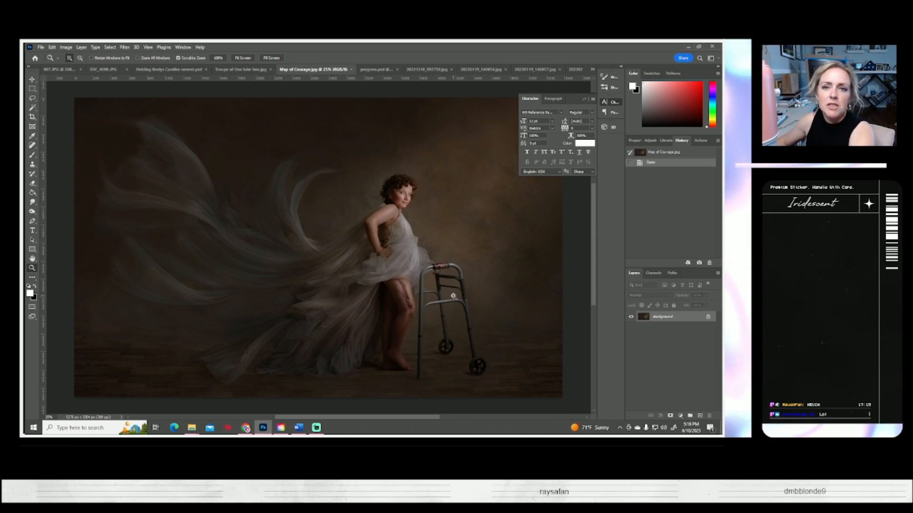
scroll(404, 288, down, 1)
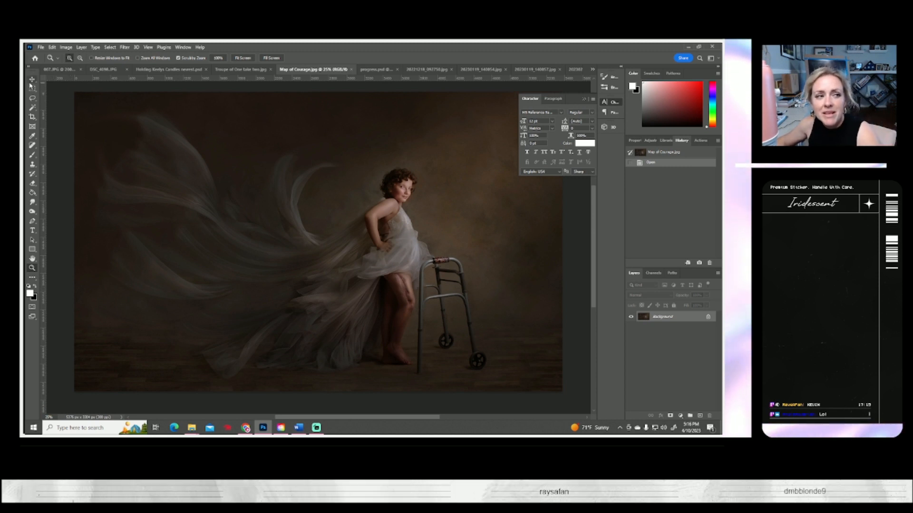
click(33, 81)
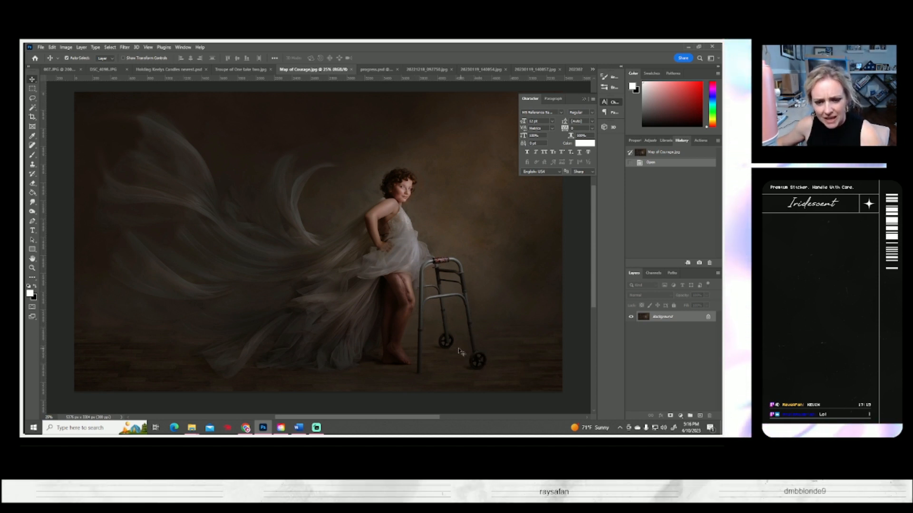
scroll(427, 356, down, 2)
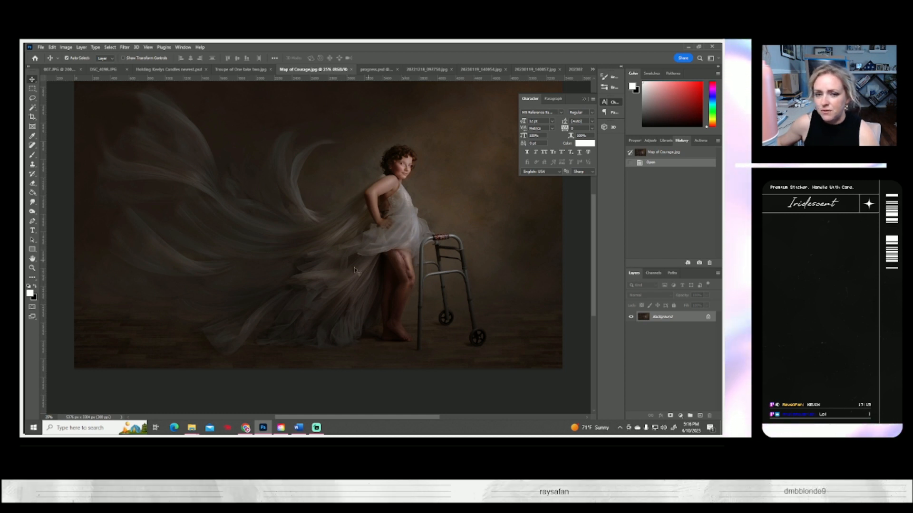
- Try a Levels adjustment that lowers the white input level to 2, and discard it
click(66, 48)
click(153, 75)
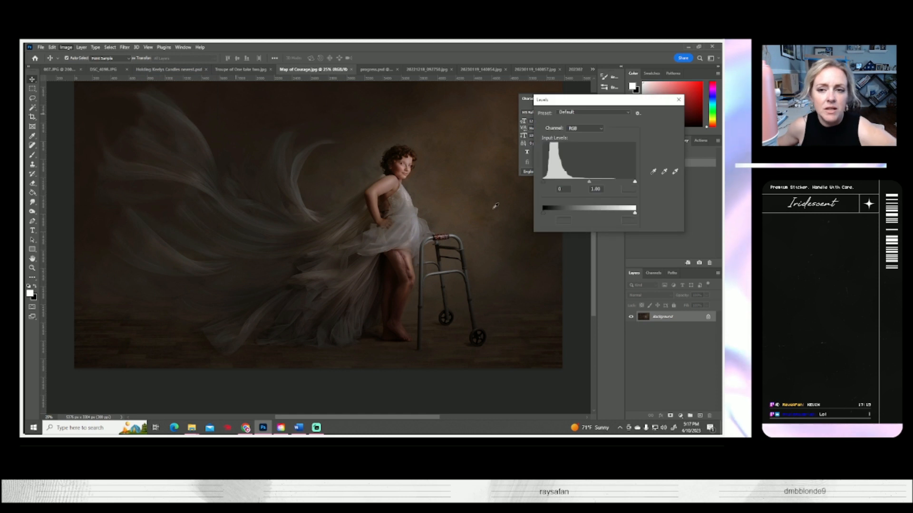
drag(635, 183, 534, 195)
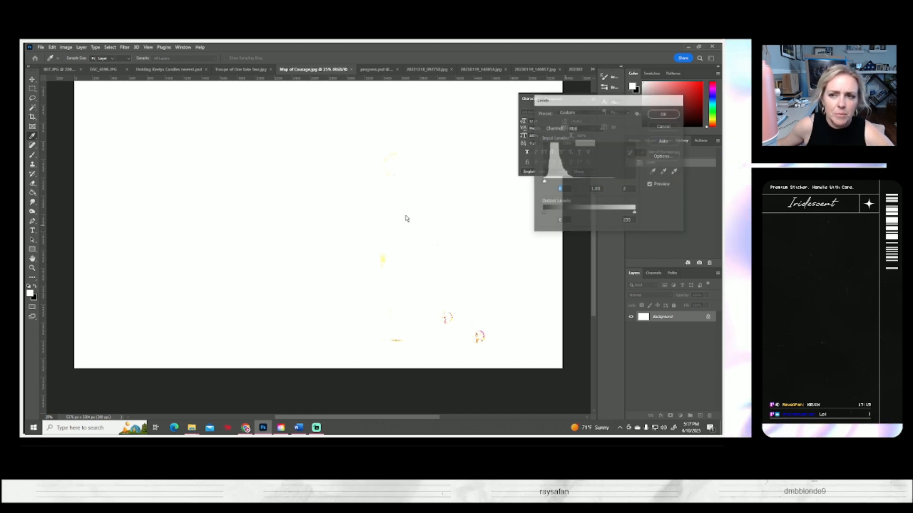
key(Escape)
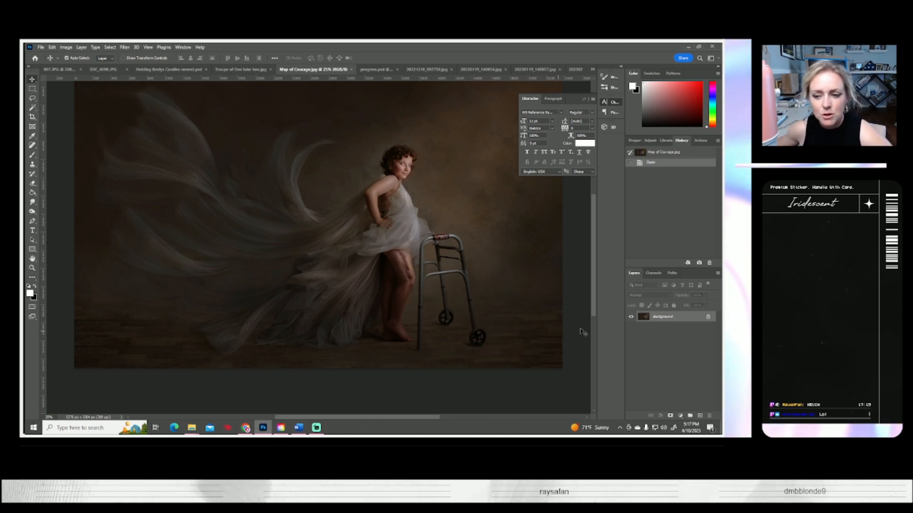
- Duplicate the Background layer as "Background copy"
right_click(664, 319)
click(668, 334)
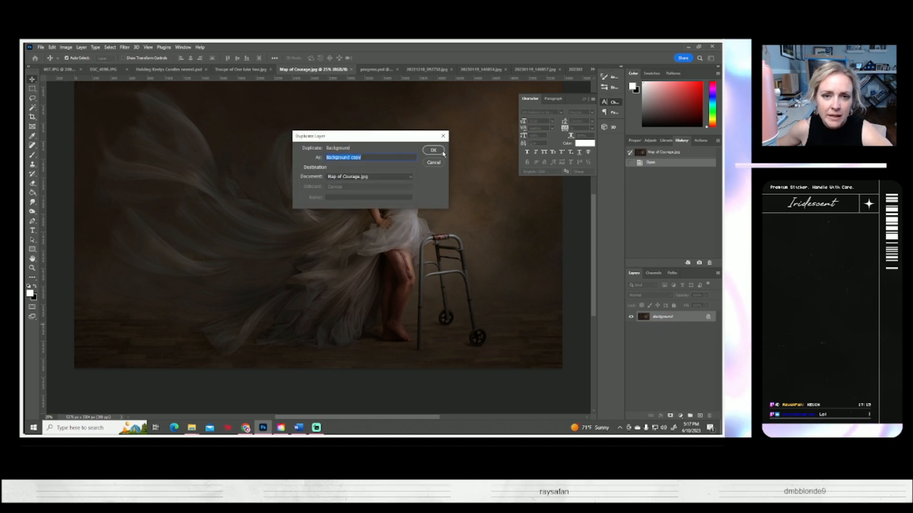
key(Return)
- Set up the Clone Stamp with a Soft Round brush of 21 px for close retouching around the walker's legs
click(33, 267)
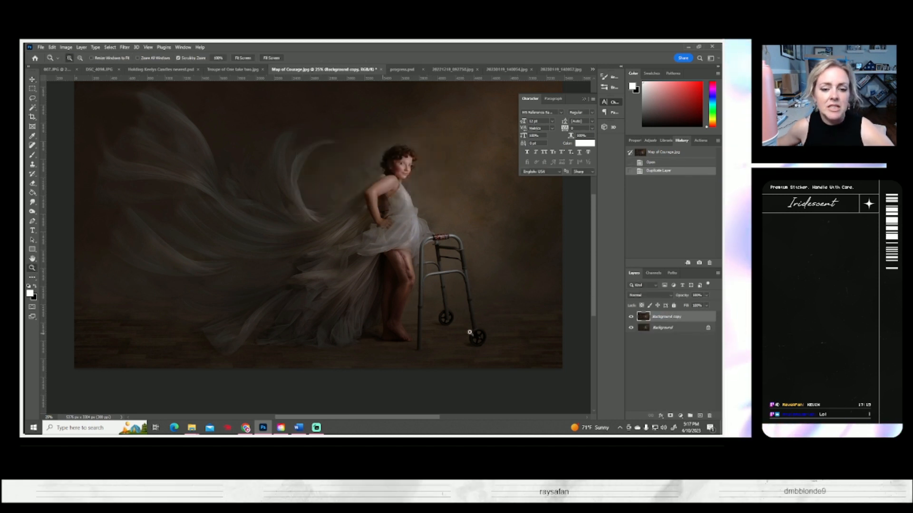
drag(461, 300, 461, 300)
click(461, 300)
click(469, 317)
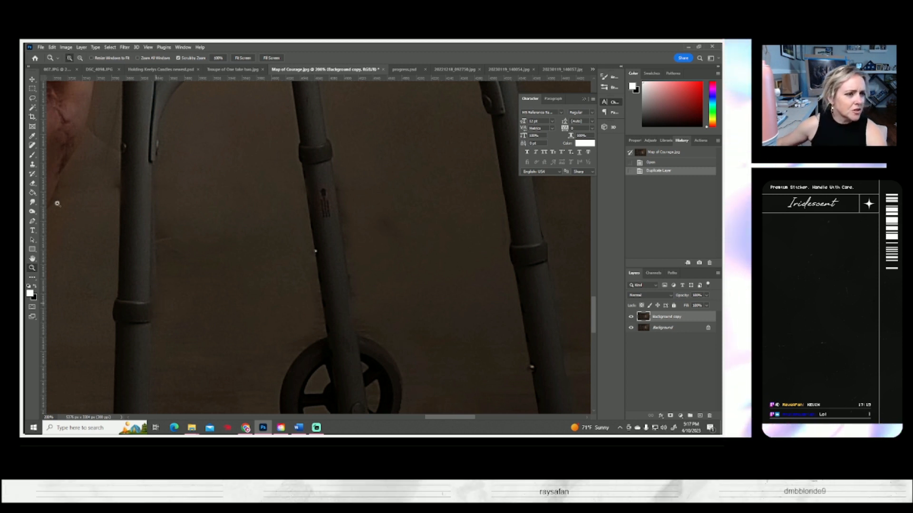
click(32, 165)
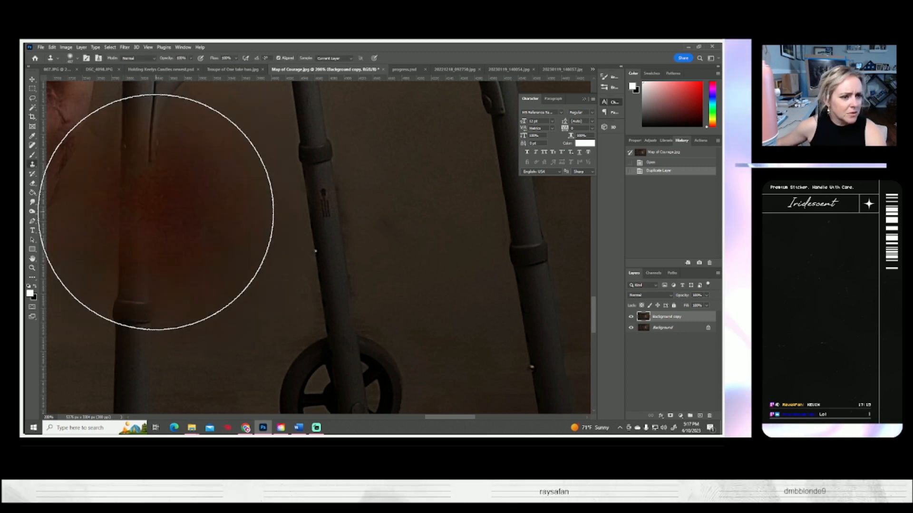
click(76, 58)
click(69, 82)
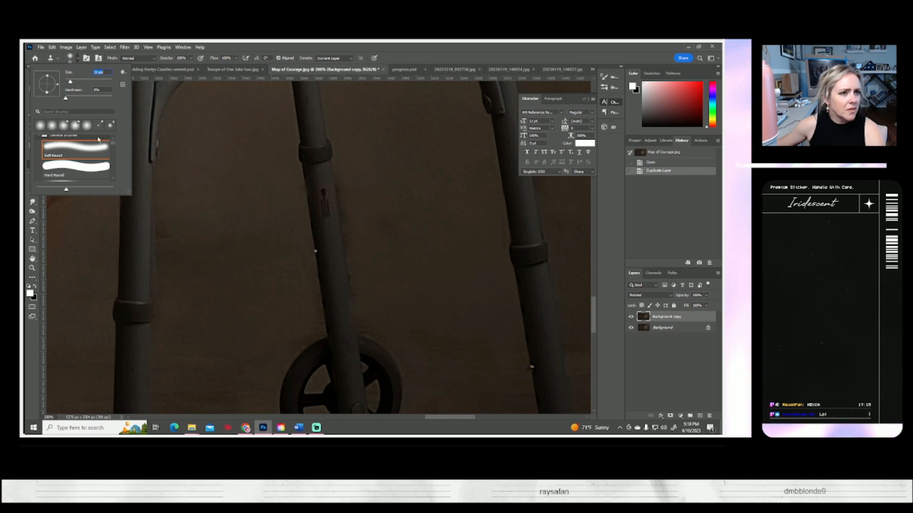
- Try cloning the backdrop beside the walker's front leg, and undo the strokes
click(179, 299)
click(161, 291)
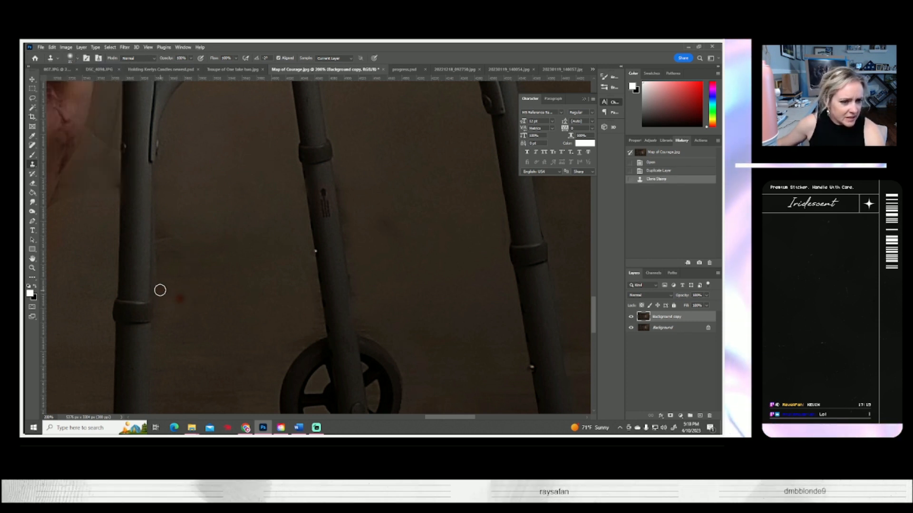
key(ctrl+z)
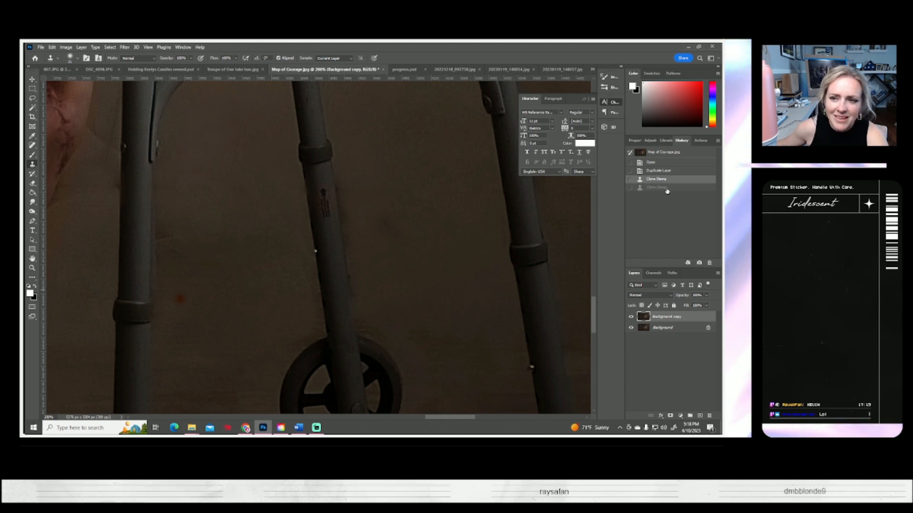
key(ctrl+z)
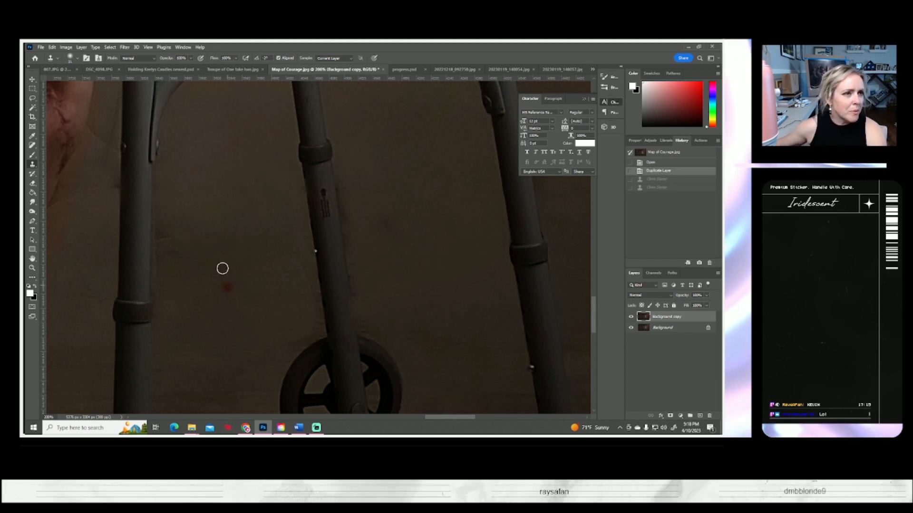
- Lower the Clone Stamp opacity and clone over the uneven backdrop patches between the walker's front and middle legs
drag(191, 58, 178, 66)
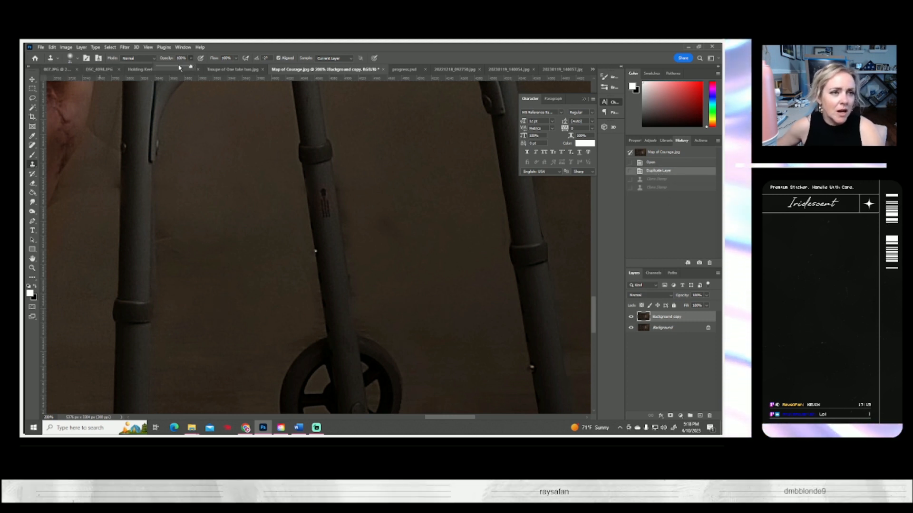
alt+click(183, 308)
mouse_move(160, 285)
mouse_down()
mouse_move(156, 241)
mouse_move(169, 263)
mouse_move(173, 230)
mouse_move(170, 268)
mouse_move(159, 271)
mouse_move(159, 197)
mouse_move(163, 305)
mouse_move(169, 276)
mouse_up()
drag(202, 267, 185, 247)
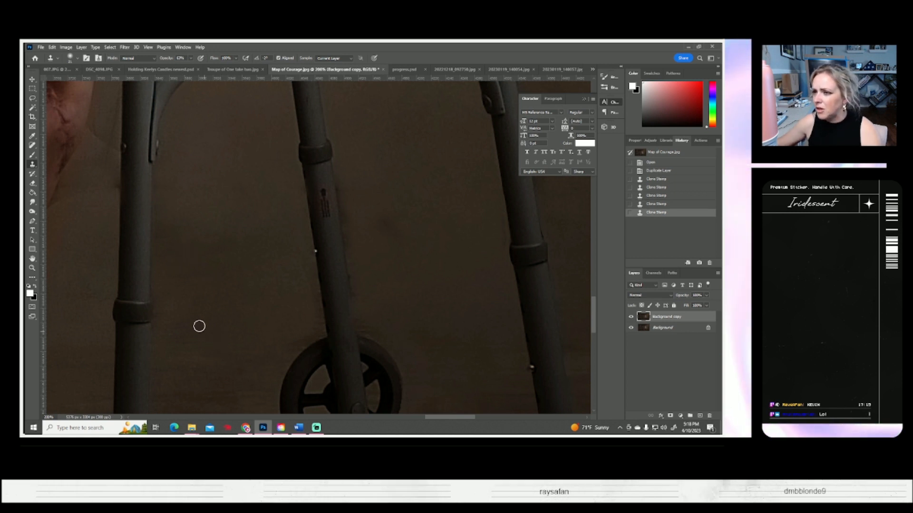
mouse_move(238, 255)
mouse_down()
mouse_move(204, 248)
mouse_move(185, 257)
mouse_move(167, 225)
mouse_up()
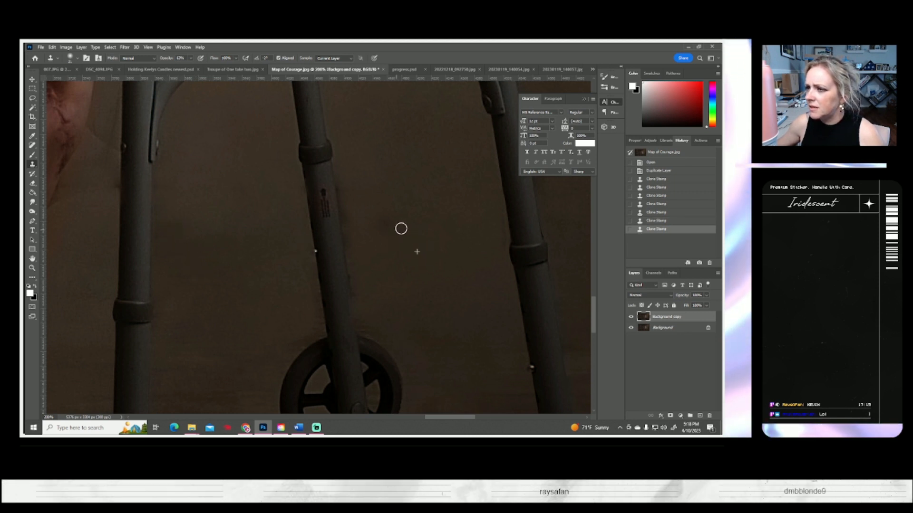
- Clone over the backdrop beside the walker's middle leg and remove the printed label from that leg
click(383, 224)
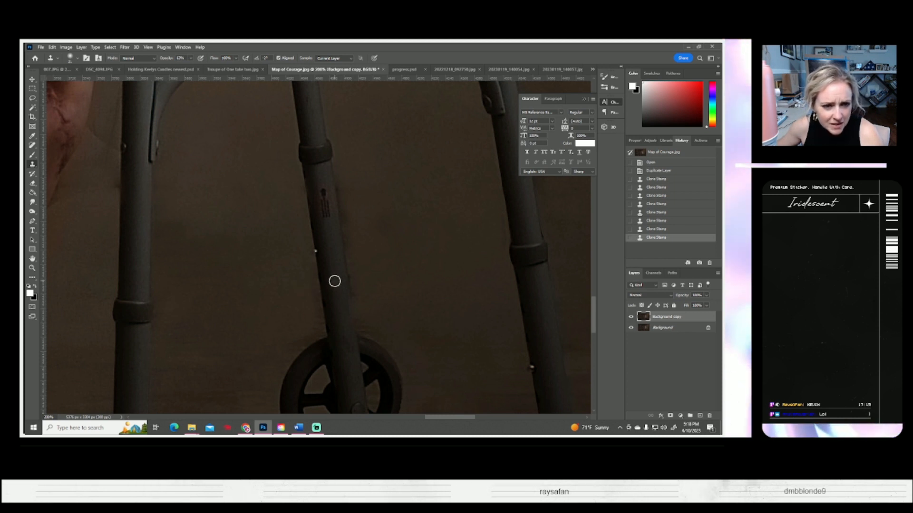
mouse_move(327, 218)
mouse_down()
mouse_move(322, 198)
mouse_move(330, 228)
mouse_move(323, 185)
mouse_move(322, 196)
mouse_up()
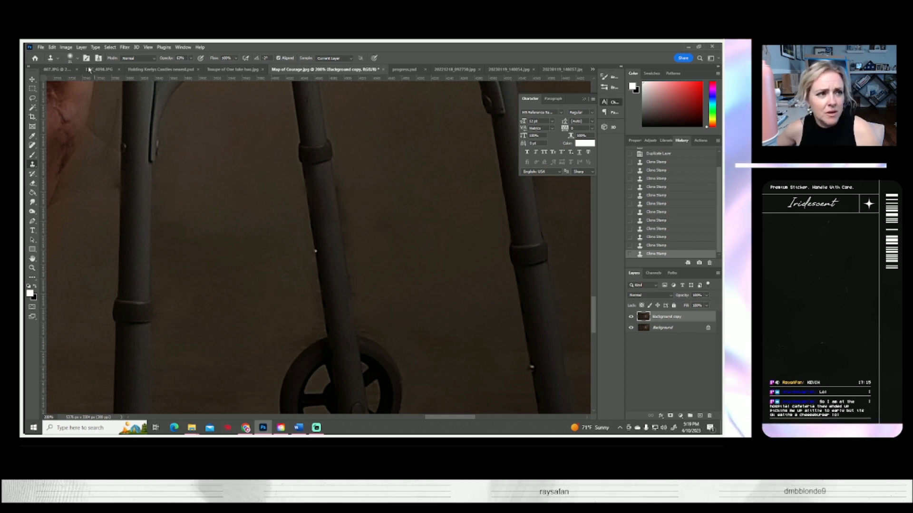
- Clone the backdrop between the walker's middle and rear legs with a slightly smaller brush to even out its tone
click(76, 59)
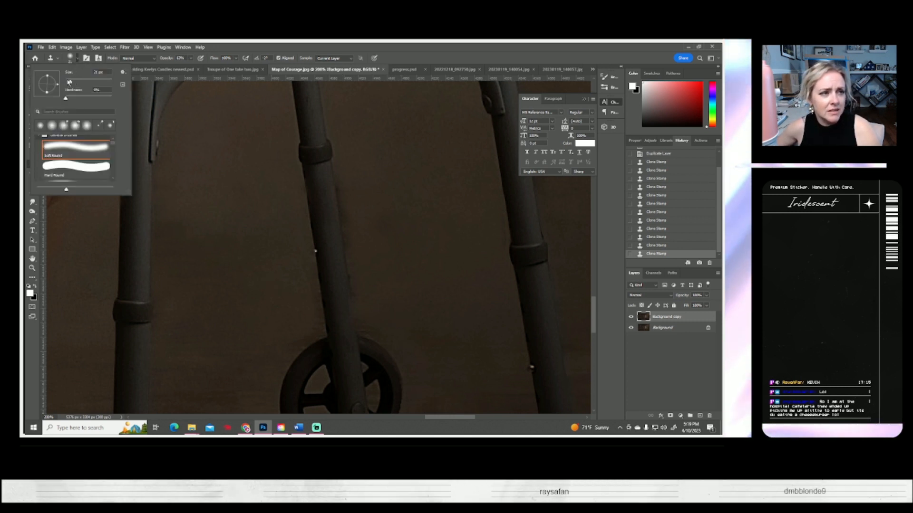
drag(70, 82, 69, 81)
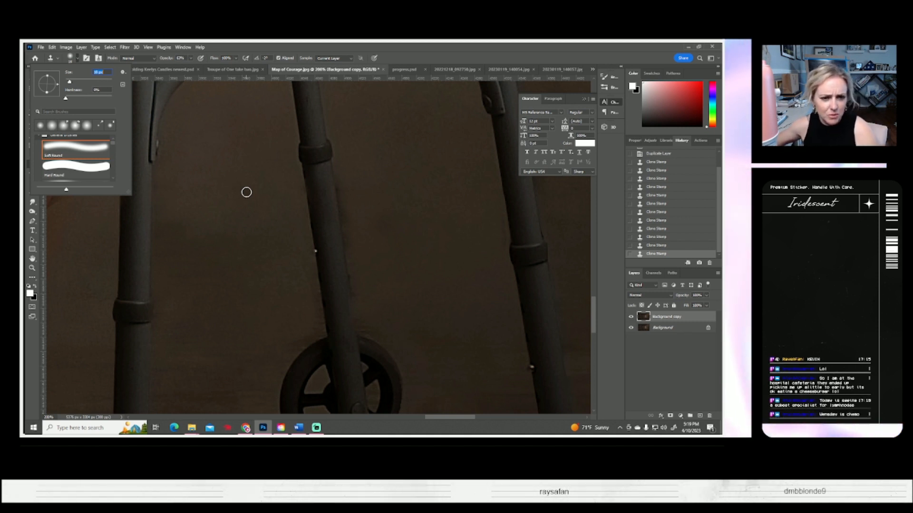
alt+click(399, 280)
mouse_move(353, 260)
mouse_down()
mouse_move(346, 201)
mouse_move(357, 237)
mouse_move(340, 186)
mouse_move(355, 290)
mouse_move(375, 295)
mouse_up()
mouse_move(392, 256)
mouse_down()
mouse_move(389, 232)
mouse_move(376, 226)
mouse_move(384, 220)
mouse_move(387, 261)
mouse_move(374, 233)
mouse_move(367, 258)
mouse_move(366, 218)
mouse_up()
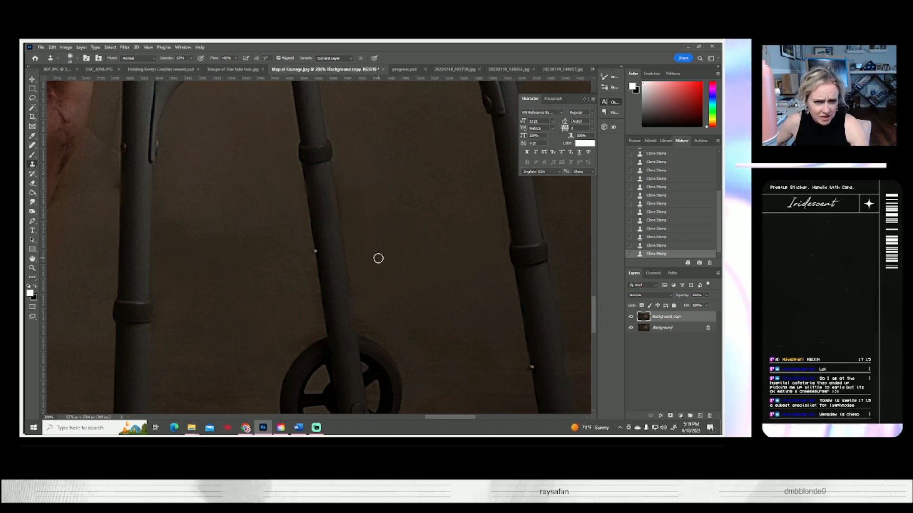
- Clone clean backdrop along the right edge of the walker's middle leg, below the collar, with a much smaller soft brush
click(75, 58)
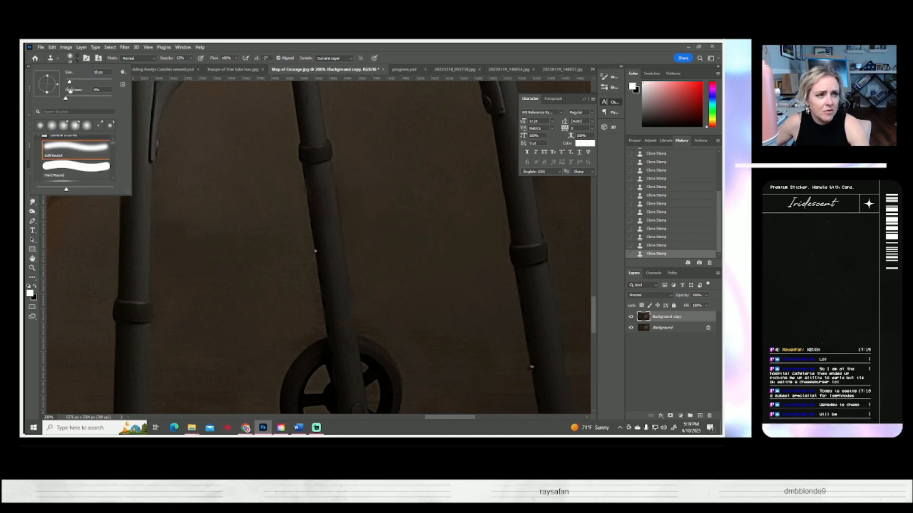
drag(69, 82, 68, 81)
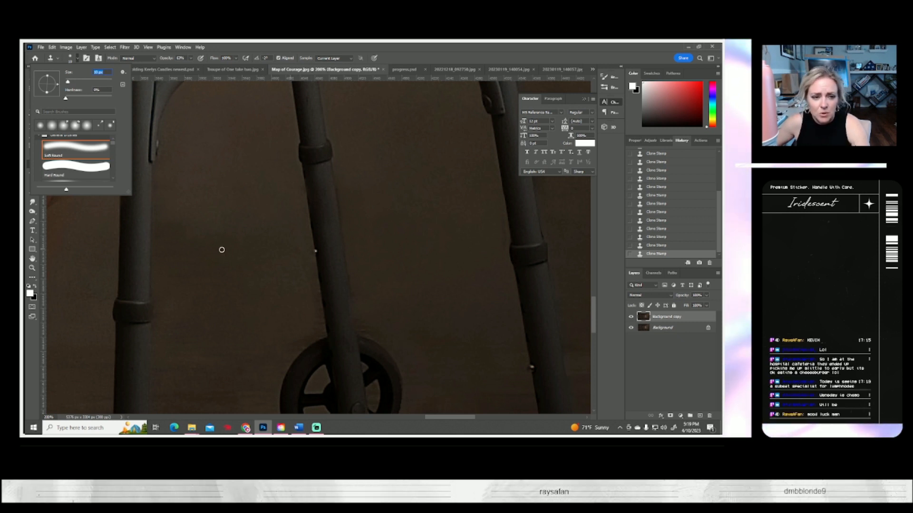
key(Escape)
key(z)
drag(342, 208, 383, 228)
scroll(328, 212, up, 2)
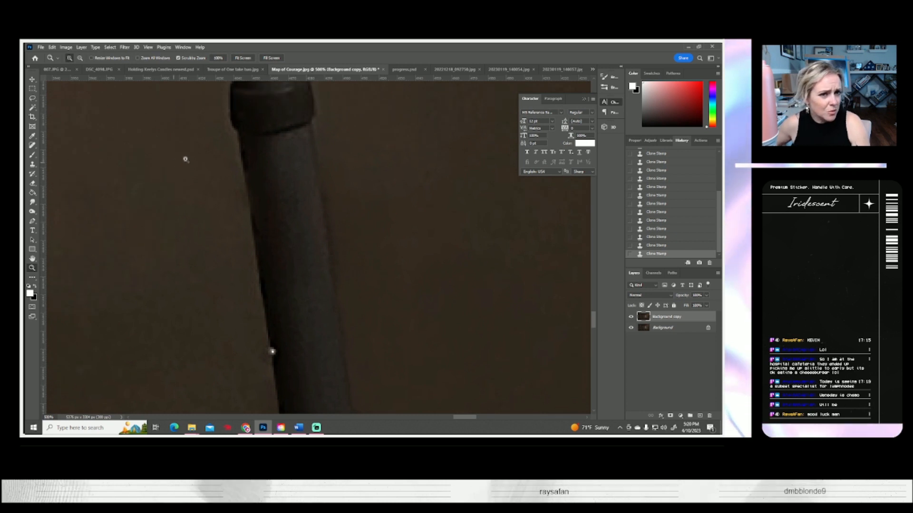
click(36, 164)
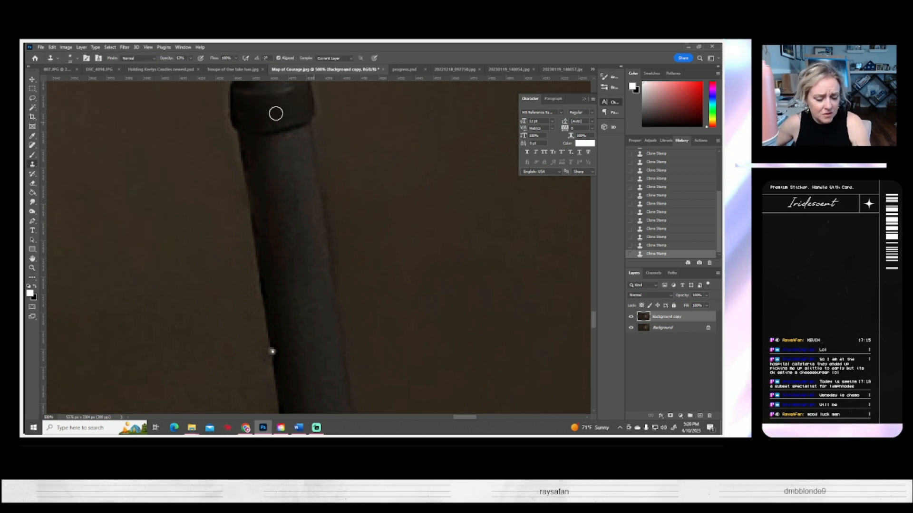
click(77, 58)
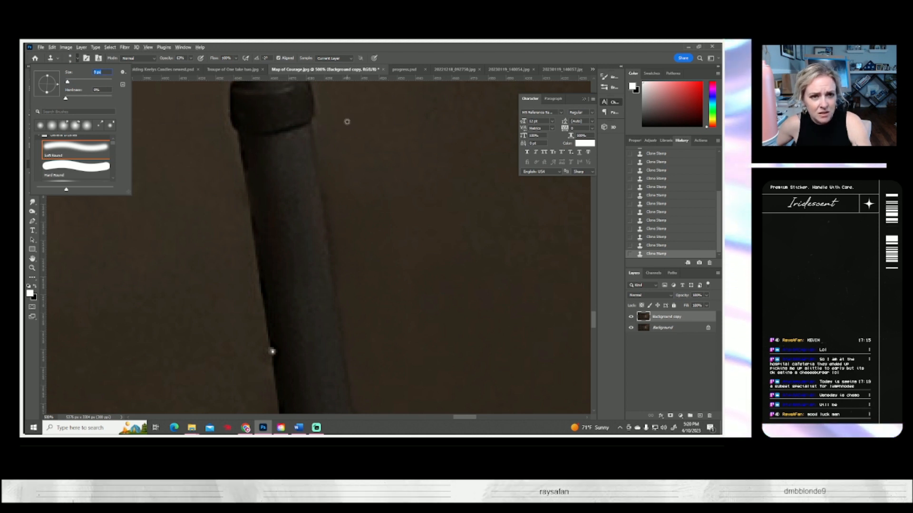
alt+click(360, 119)
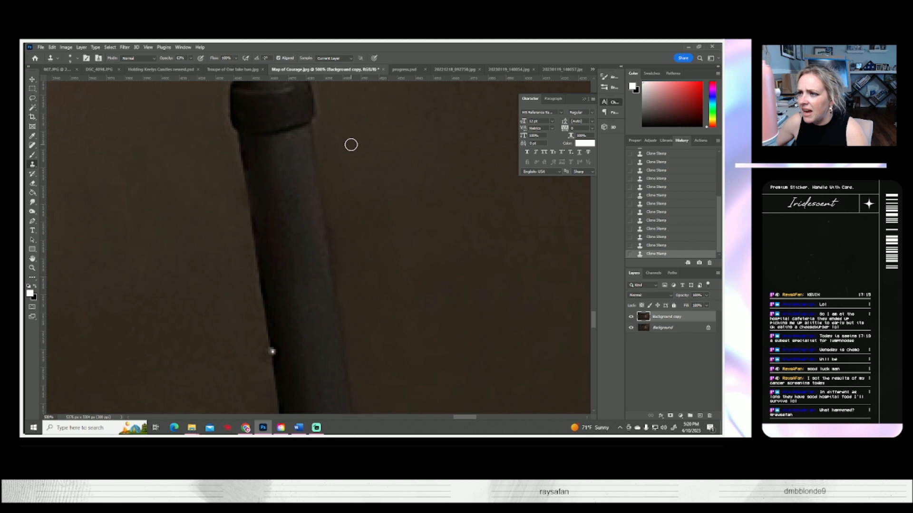
mouse_move(318, 137)
mouse_down()
mouse_move(342, 314)
mouse_move(333, 240)
mouse_move(345, 228)
mouse_up()
mouse_move(355, 278)
mouse_down()
mouse_move(356, 242)
mouse_move(366, 276)
mouse_move(388, 280)
mouse_move(400, 312)
mouse_up()
- Continue cloning clean backdrop down the lower stretch of the middle leg's right edge
scroll(401, 306, down, 1)
scroll(401, 306, down, 1)
mouse_move(341, 197)
mouse_down()
mouse_move(358, 355)
mouse_move(375, 389)
mouse_up()
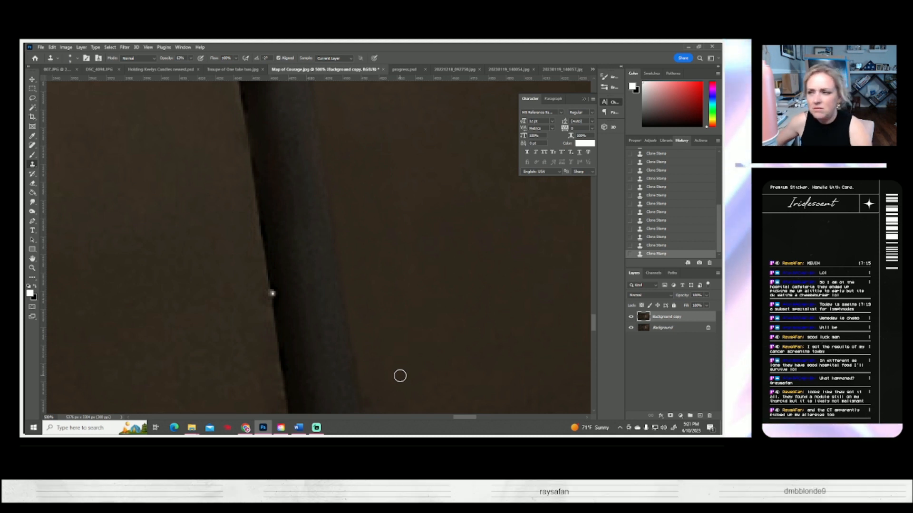
click(375, 313)
mouse_move(374, 313)
mouse_down()
mouse_move(385, 276)
mouse_move(363, 271)
mouse_move(351, 292)
mouse_move(367, 358)
mouse_move(393, 333)
mouse_up()
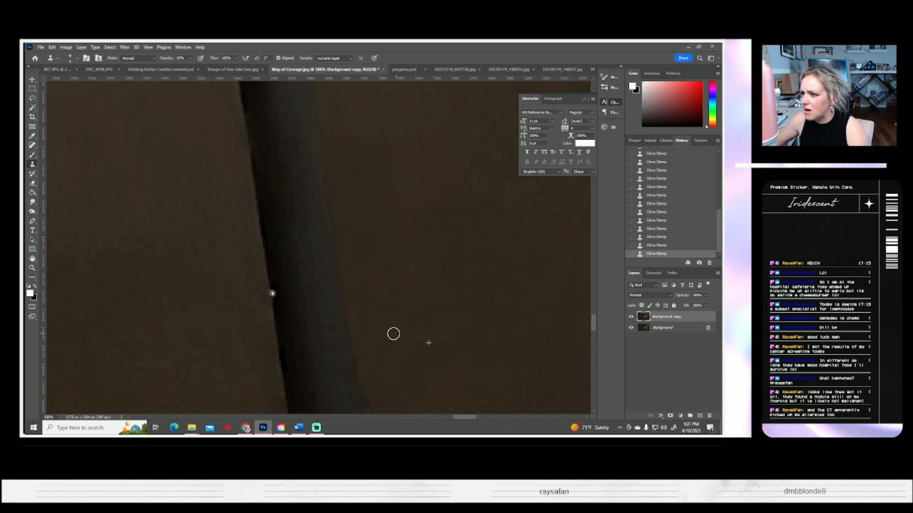
- Fit the whole image, zoom in on the walker and toggle the Background copy layer's visibility to compare the retouching with the original
scroll(401, 320, up, 2)
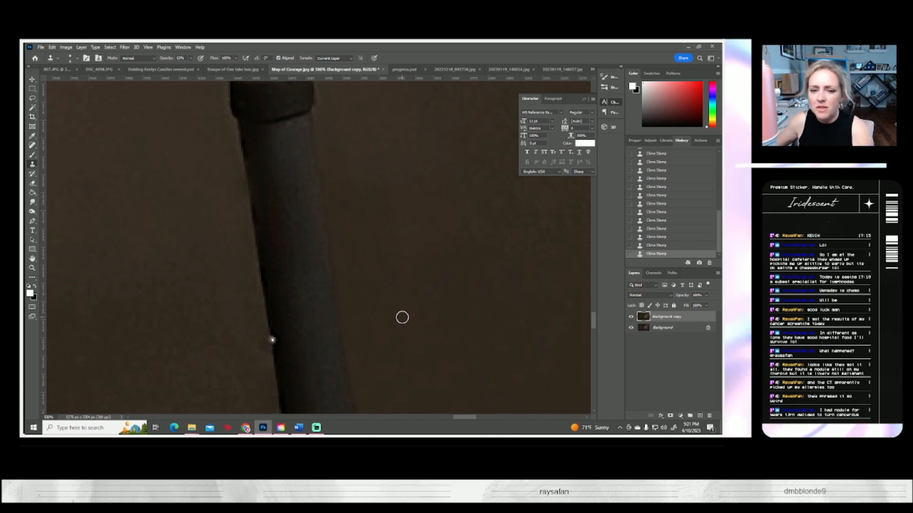
click(33, 268)
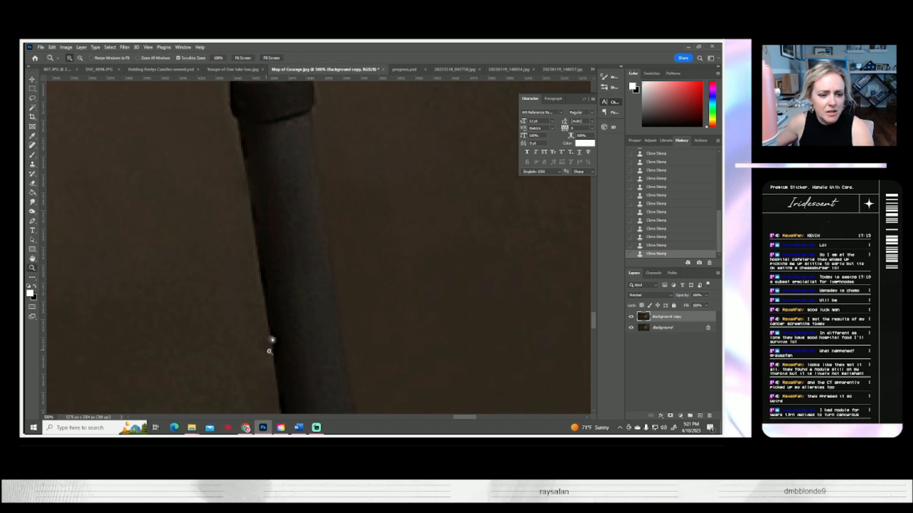
key(ctrl+0)
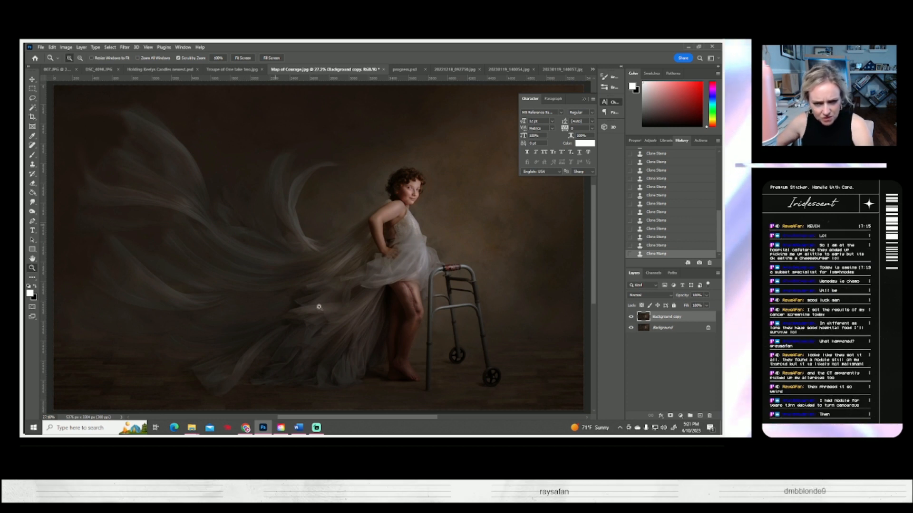
click(455, 342)
click(455, 342)
click(456, 341)
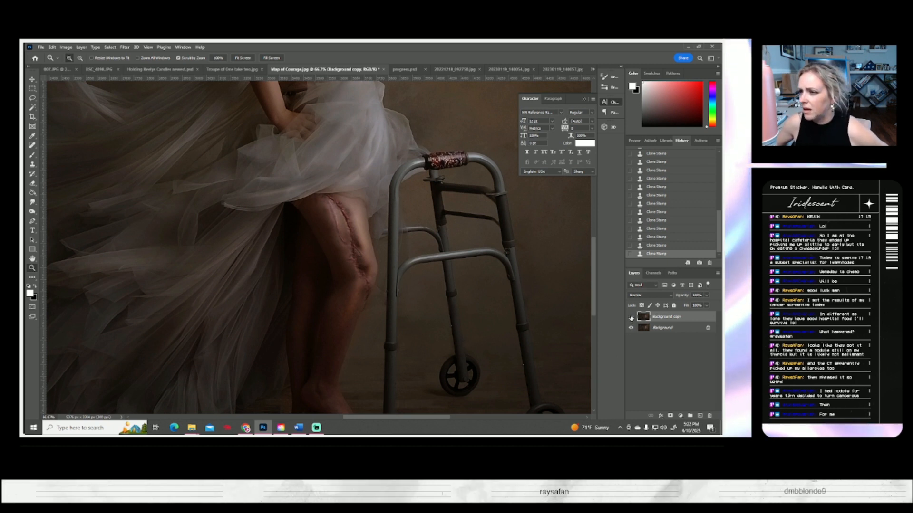
click(631, 317)
click(631, 317)
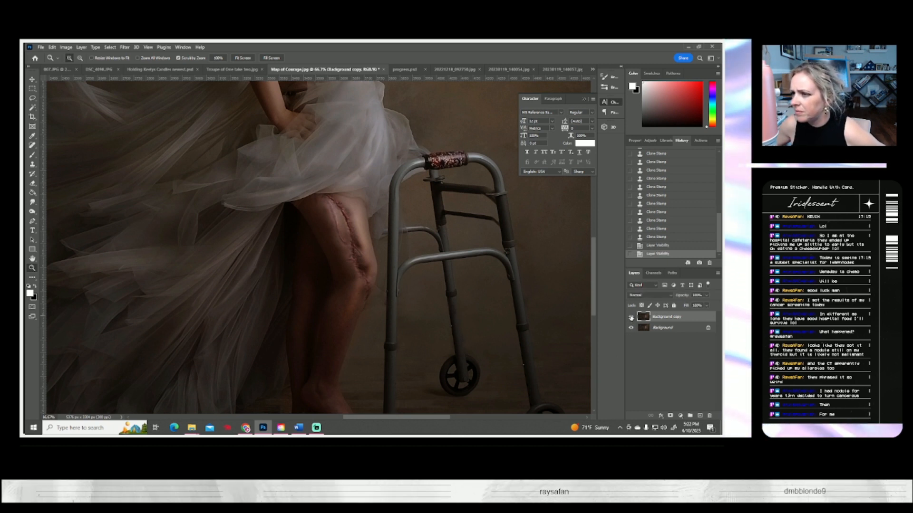
click(631, 317)
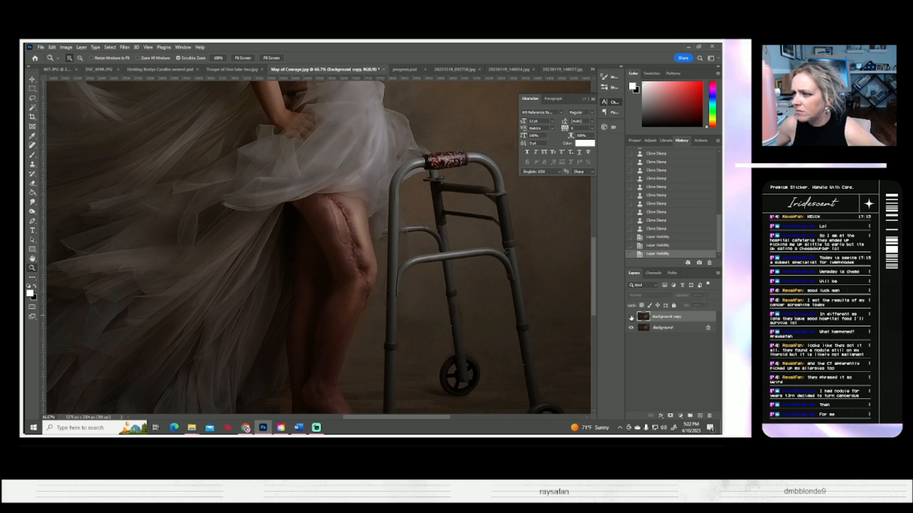
click(631, 317)
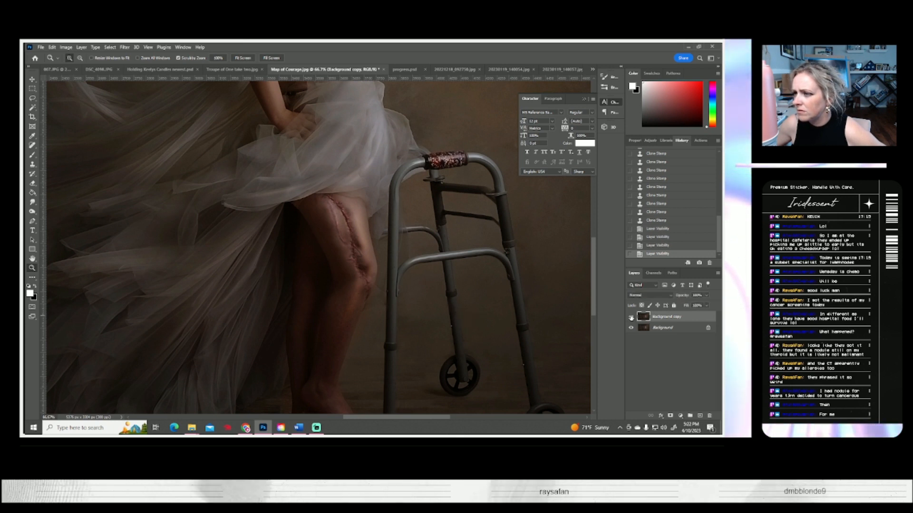
- Clone clean backdrop along both sides of the walker's lower middle leg, just above the wheel
click(476, 357)
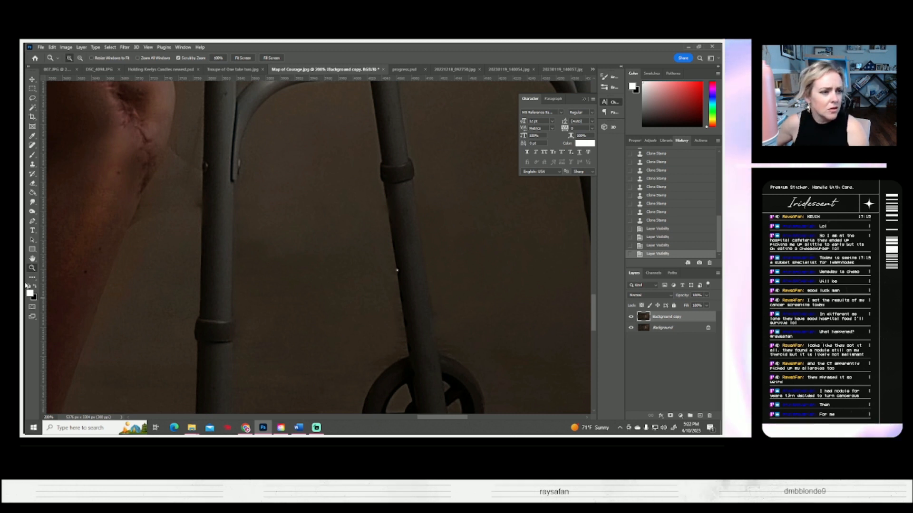
click(33, 164)
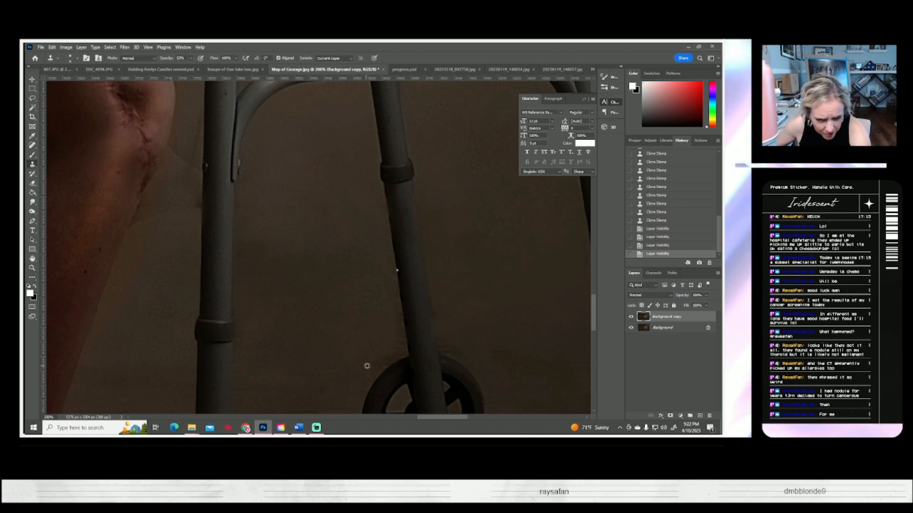
mouse_move(382, 365)
mouse_down()
mouse_move(402, 354)
mouse_move(399, 338)
mouse_move(375, 359)
mouse_up()
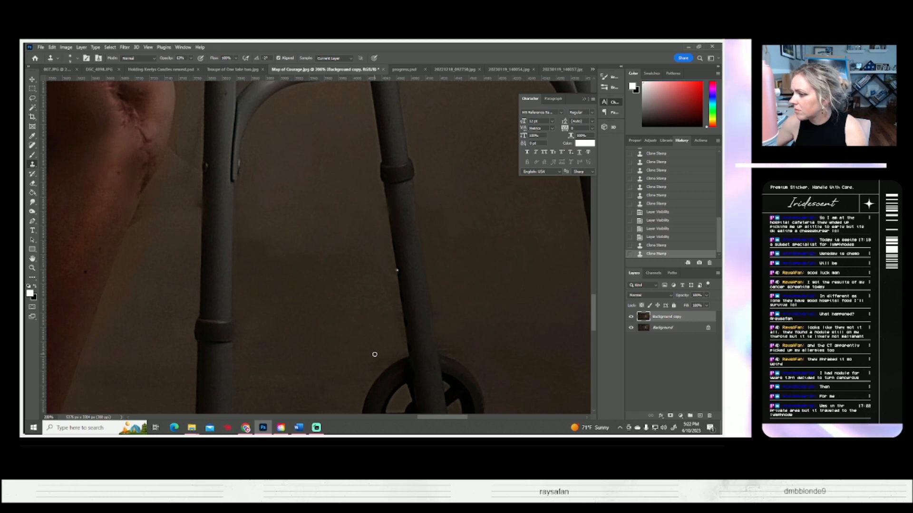
drag(404, 346, 392, 277)
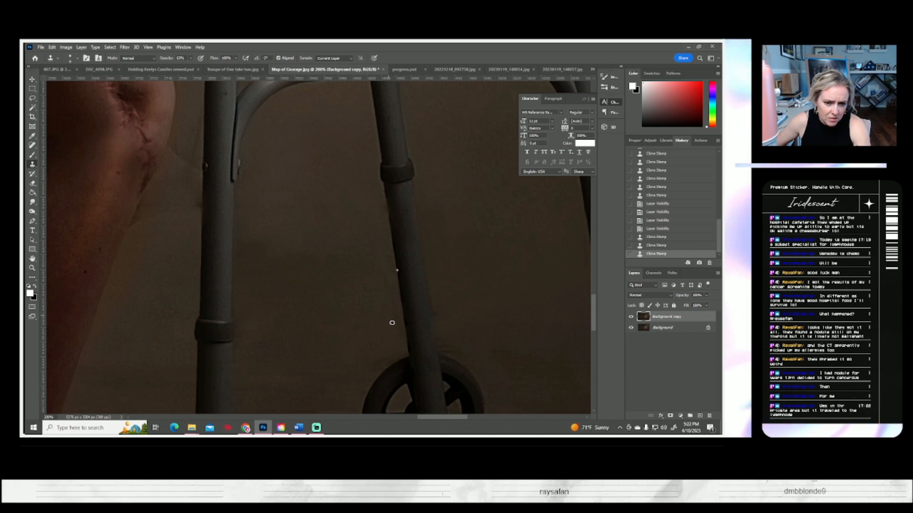
drag(397, 314, 391, 311)
mouse_move(361, 338)
mouse_down()
mouse_move(405, 354)
mouse_move(372, 370)
mouse_move(385, 355)
mouse_move(380, 346)
mouse_move(383, 363)
mouse_move(372, 374)
mouse_move(388, 362)
mouse_move(357, 375)
mouse_up()
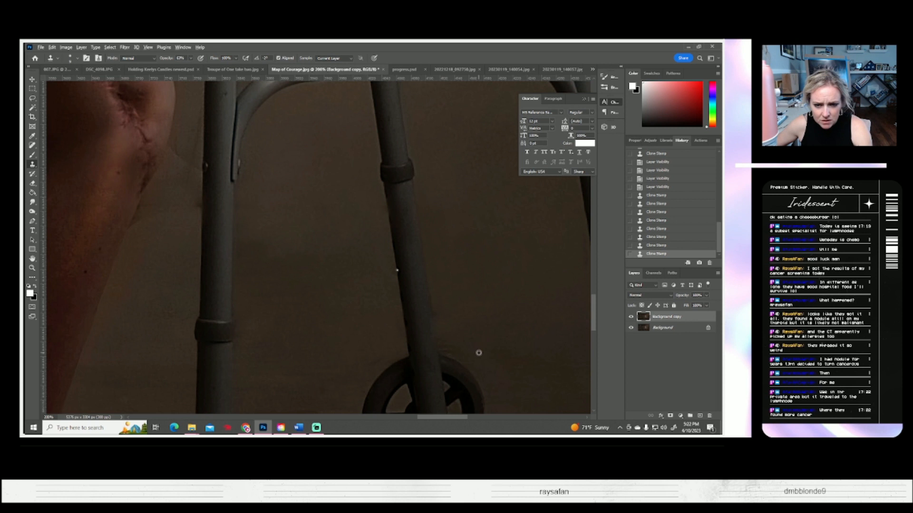
alt+click(479, 352)
mouse_move(455, 354)
mouse_down()
mouse_move(440, 335)
mouse_move(446, 351)
mouse_move(477, 364)
mouse_move(443, 341)
mouse_move(435, 300)
mouse_move(467, 309)
mouse_up()
- Clone over the uneven patches of wooden floor between the walker's front leg and the wheel
scroll(474, 321, up, 3)
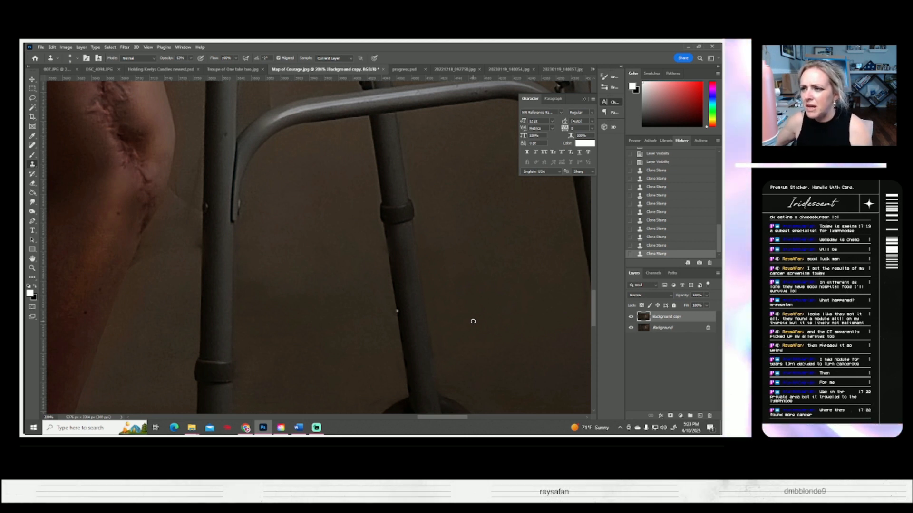
scroll(425, 356, down, 5)
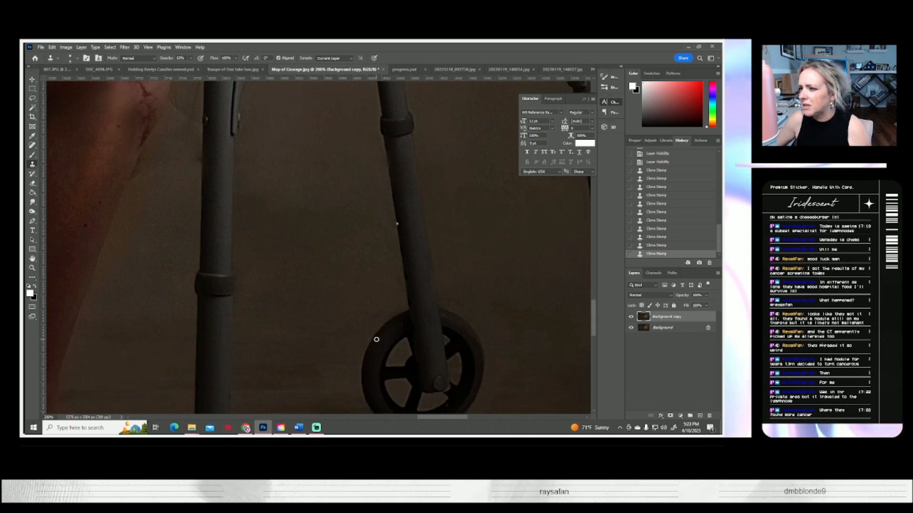
scroll(377, 339, down, 4)
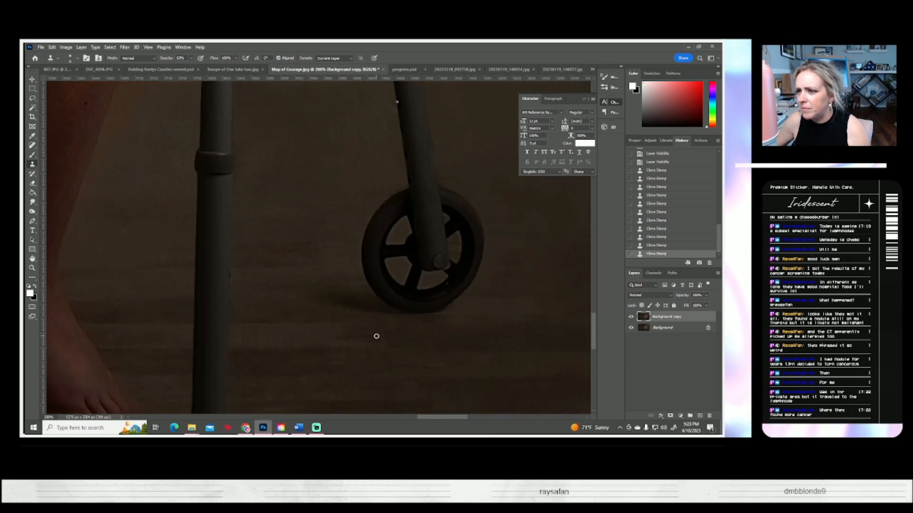
scroll(376, 336, down, 2)
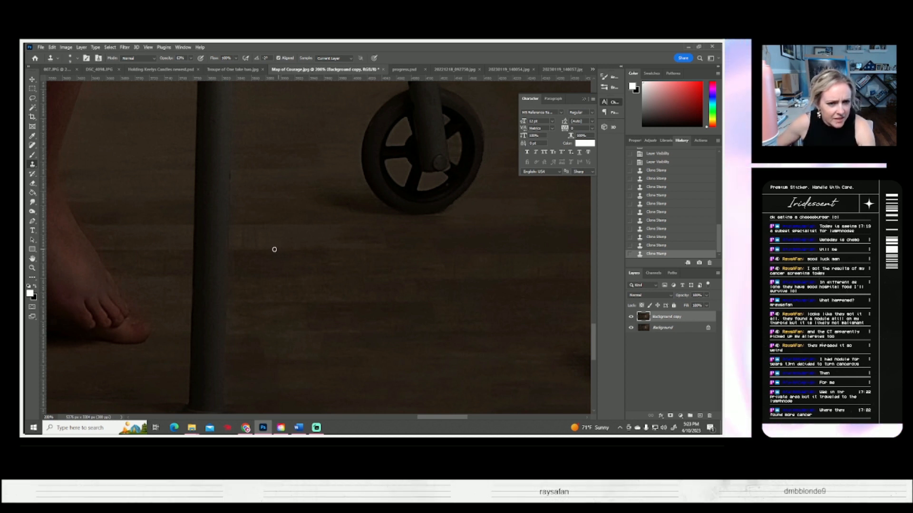
mouse_move(261, 249)
mouse_down()
mouse_move(241, 248)
mouse_move(266, 242)
mouse_move(240, 243)
mouse_move(261, 232)
mouse_up()
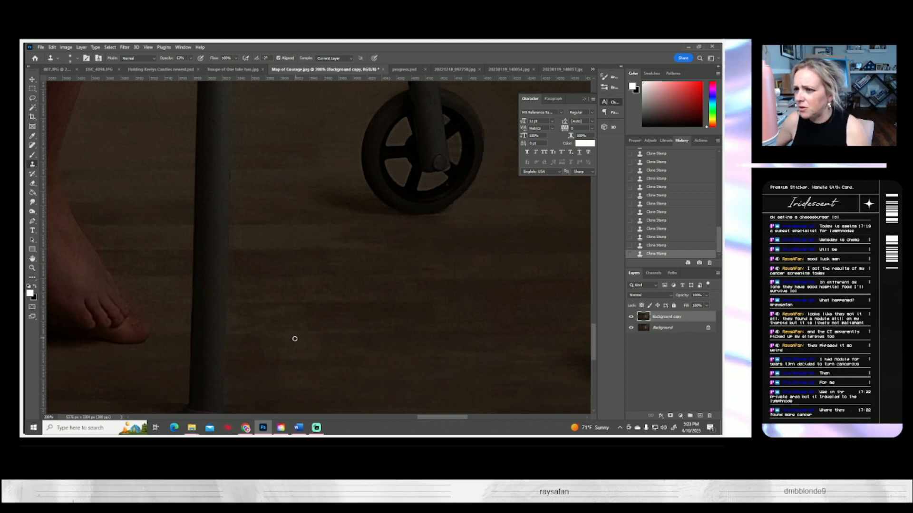
click(275, 350)
drag(275, 350, 275, 378)
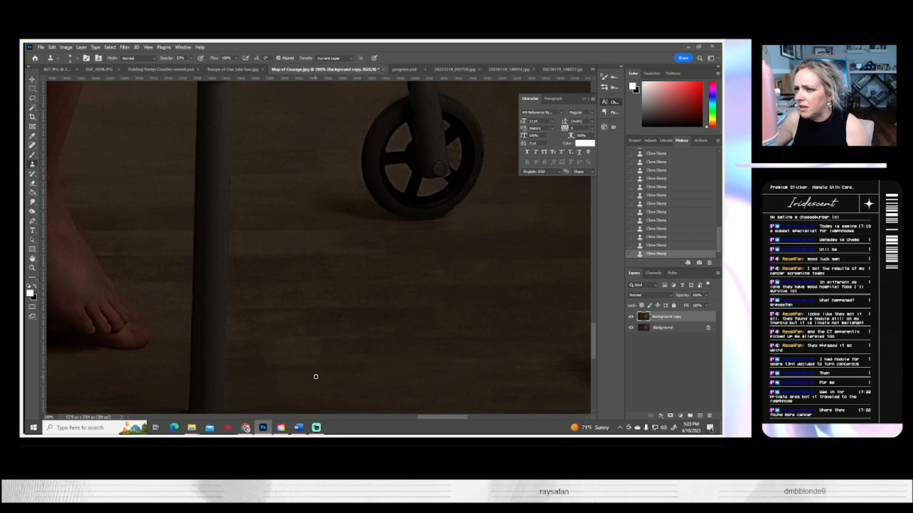
- Raise the Clone Stamp opacity to 100% and clone away the bright specks on the edges of the walker's middle and rear legs
scroll(317, 378, up, 3)
scroll(316, 376, up, 5)
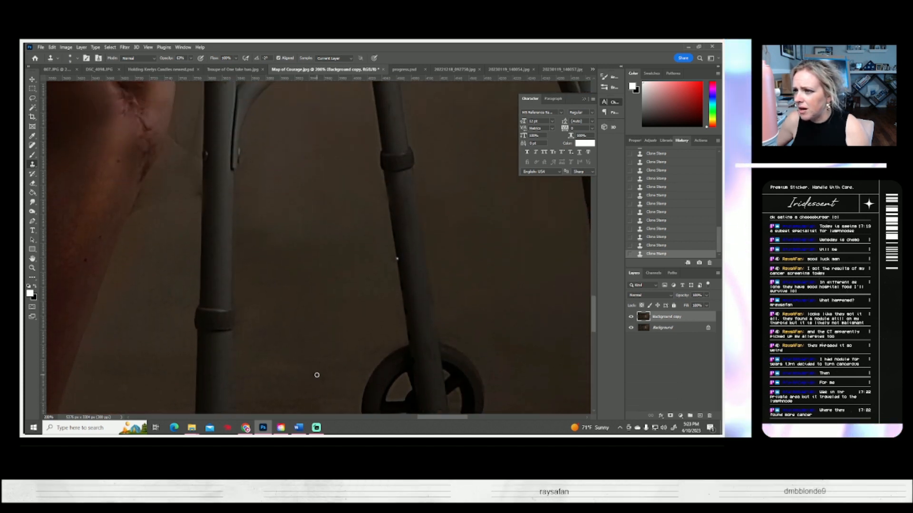
scroll(316, 376, up, 5)
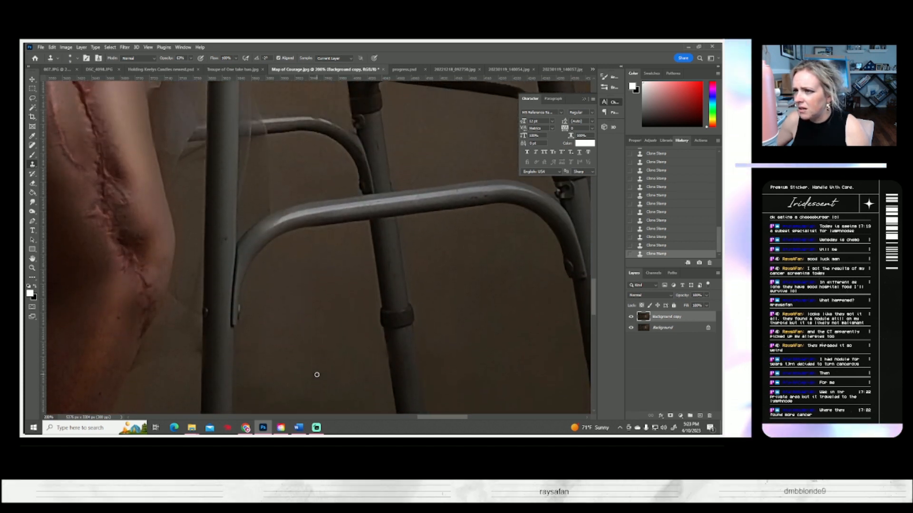
scroll(319, 376, down, 2)
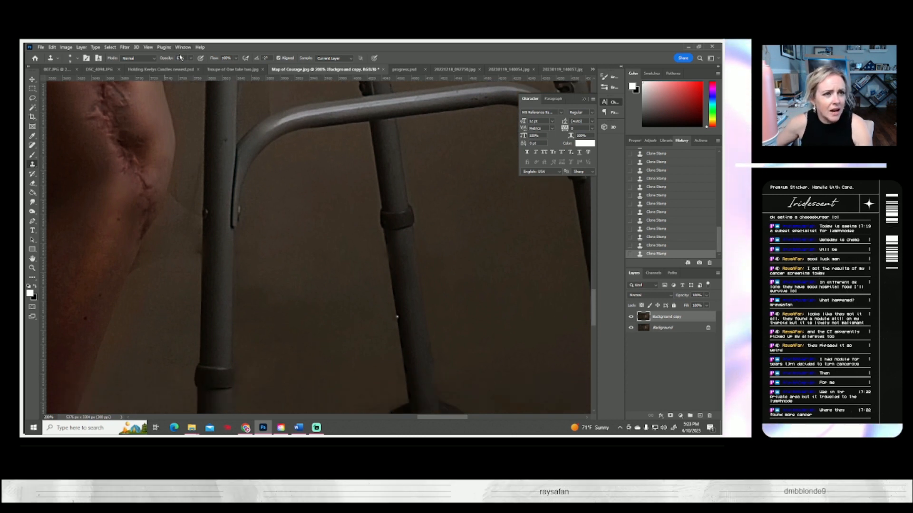
click(190, 58)
drag(191, 68, 241, 83)
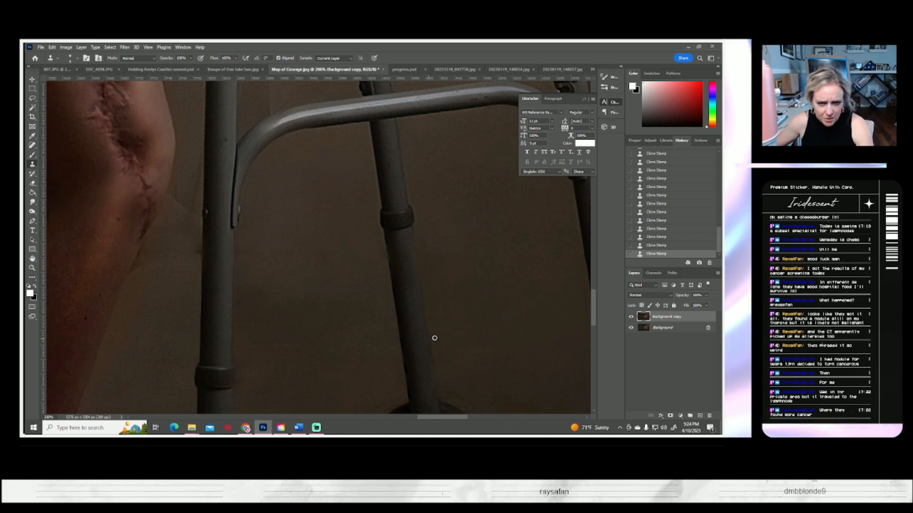
scroll(452, 337, down, 2)
scroll(471, 341, right, 4)
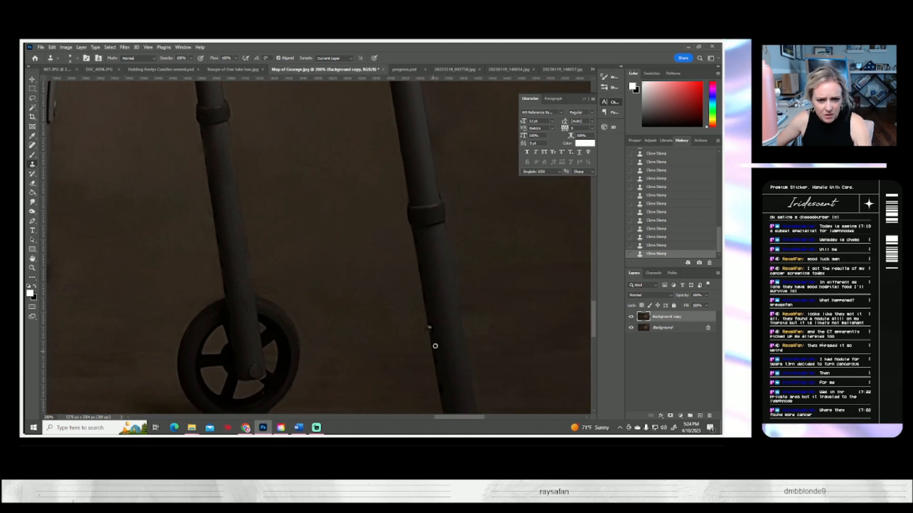
drag(429, 324, 427, 328)
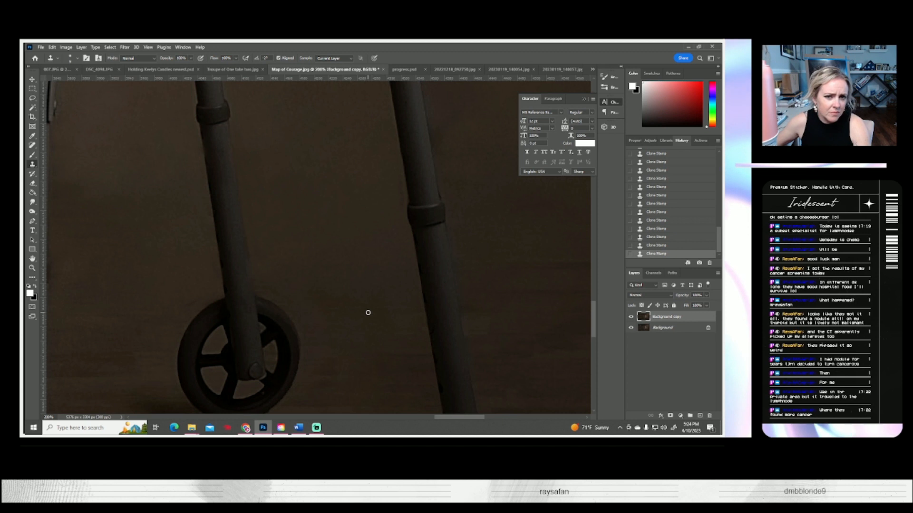
- Set up the Smudge tool with a small soft brush and very low strength, and smooth the upper edge of the walker's thin lower crossbar
scroll(372, 312, up, 2)
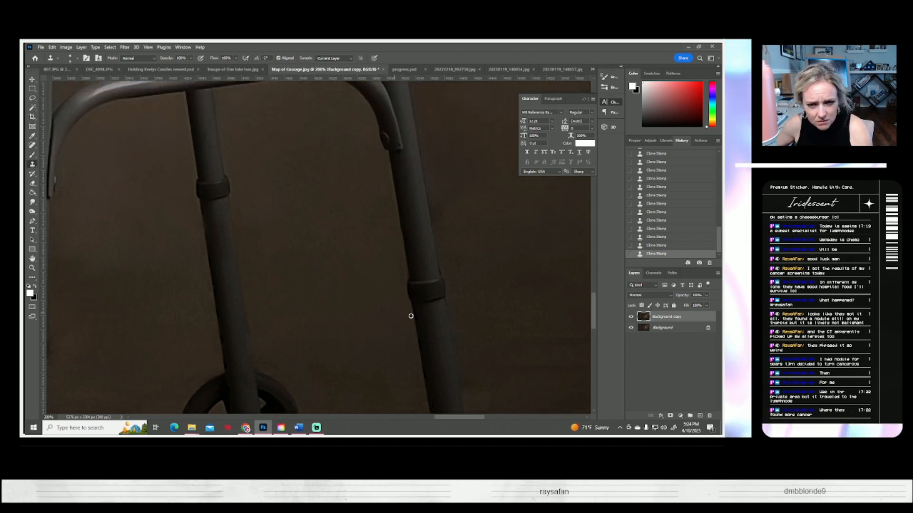
scroll(457, 310, up, 3)
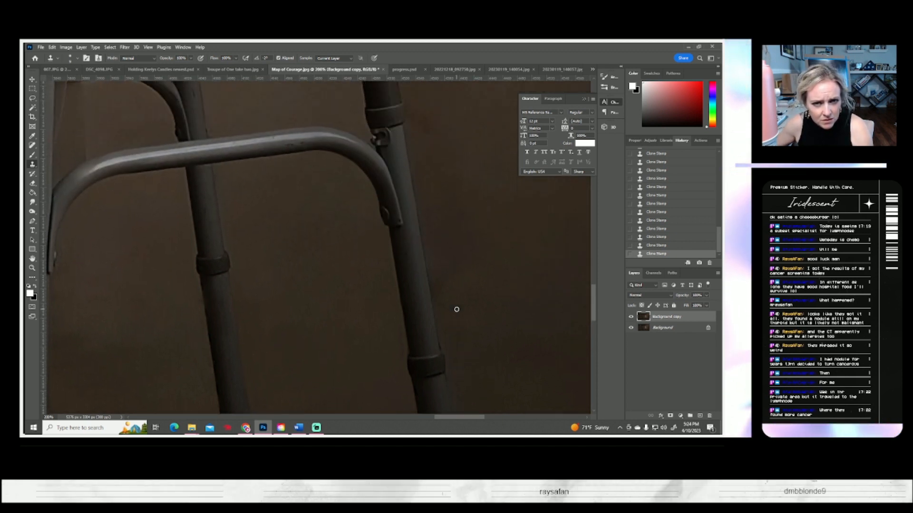
scroll(456, 309, up, 3)
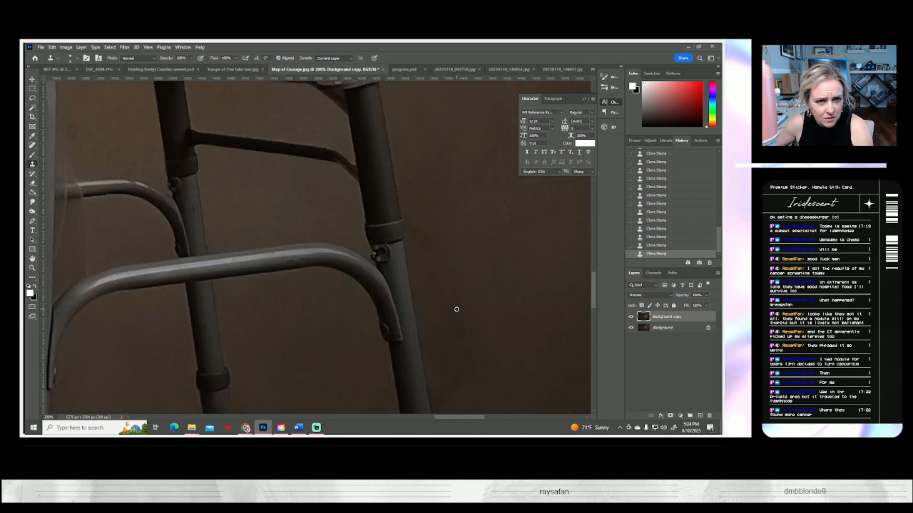
scroll(457, 310, up, 1)
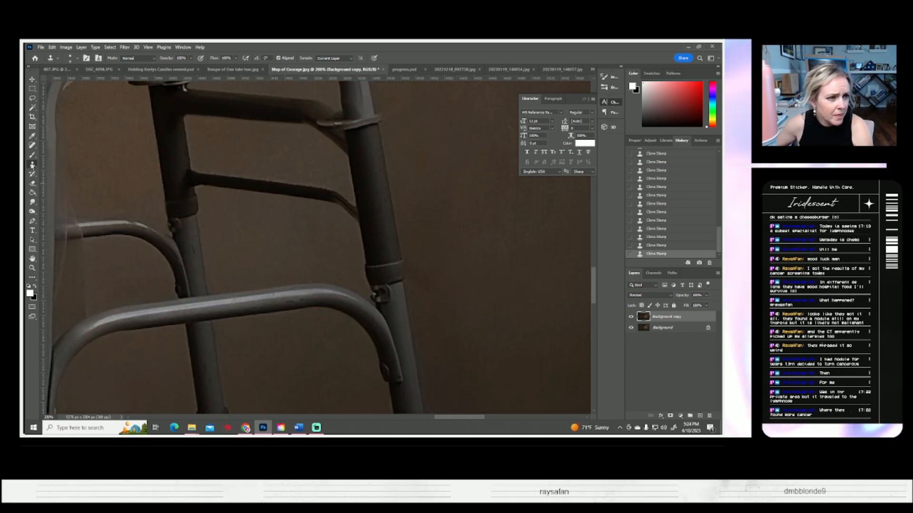
click(32, 202)
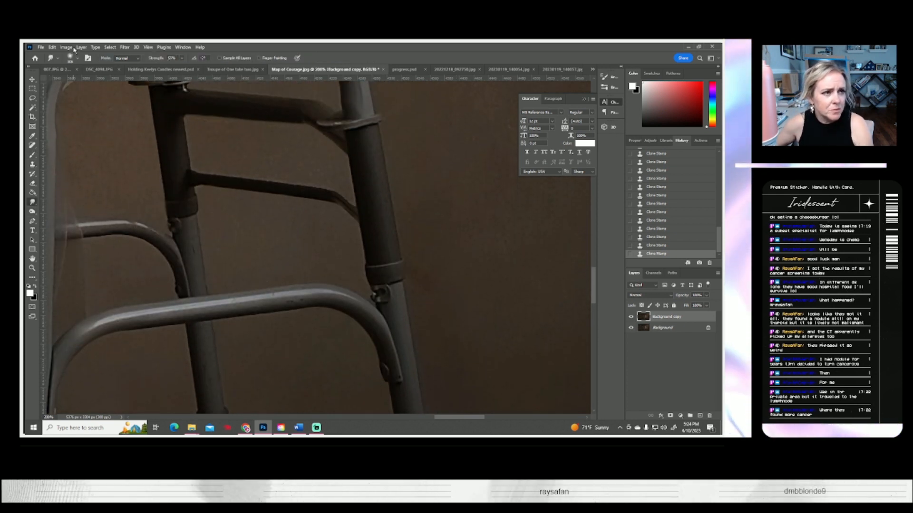
click(74, 58)
click(68, 82)
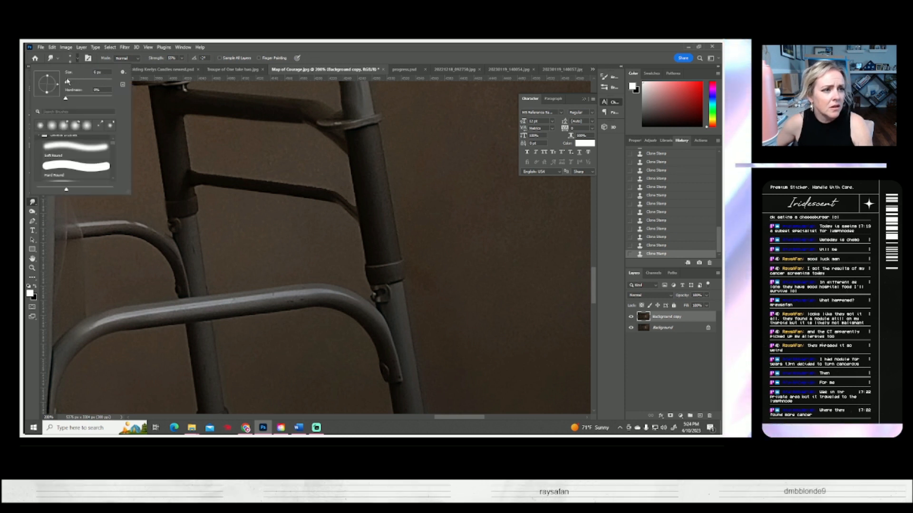
click(181, 58)
drag(171, 70, 163, 67)
click(353, 207)
mouse_move(353, 207)
mouse_down()
mouse_move(322, 189)
mouse_move(195, 174)
mouse_up()
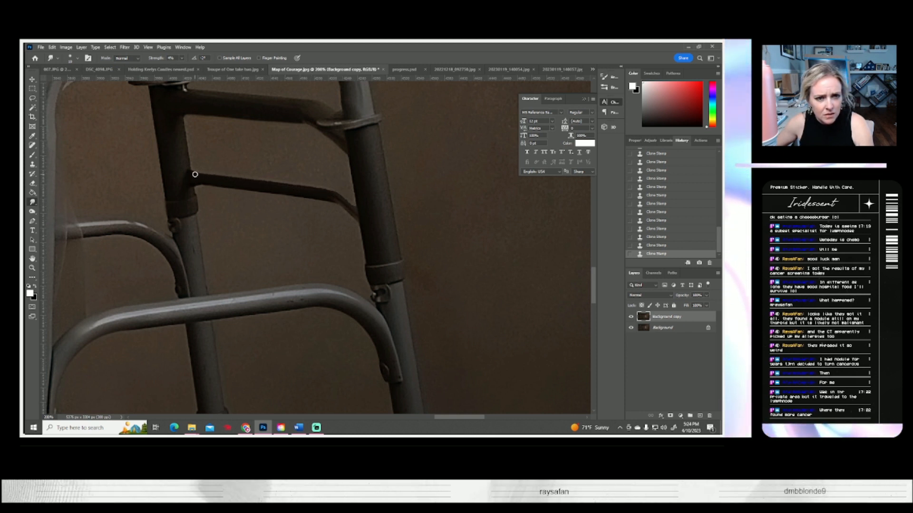
- Smudge the rear post's edge from the crossbar joint to the collar, and the inner edge of the frame's upper curve
drag(351, 205, 364, 214)
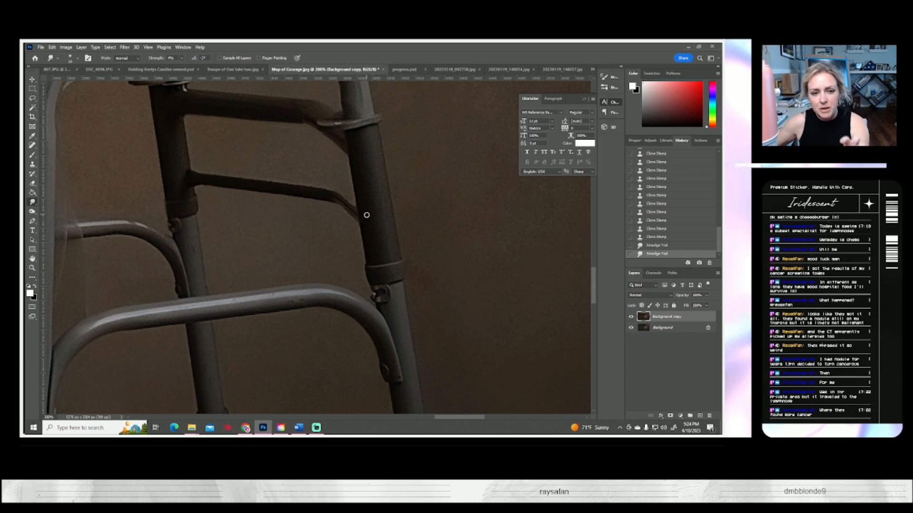
mouse_move(359, 227)
mouse_down()
mouse_move(363, 265)
mouse_move(359, 227)
mouse_up()
drag(368, 282, 371, 291)
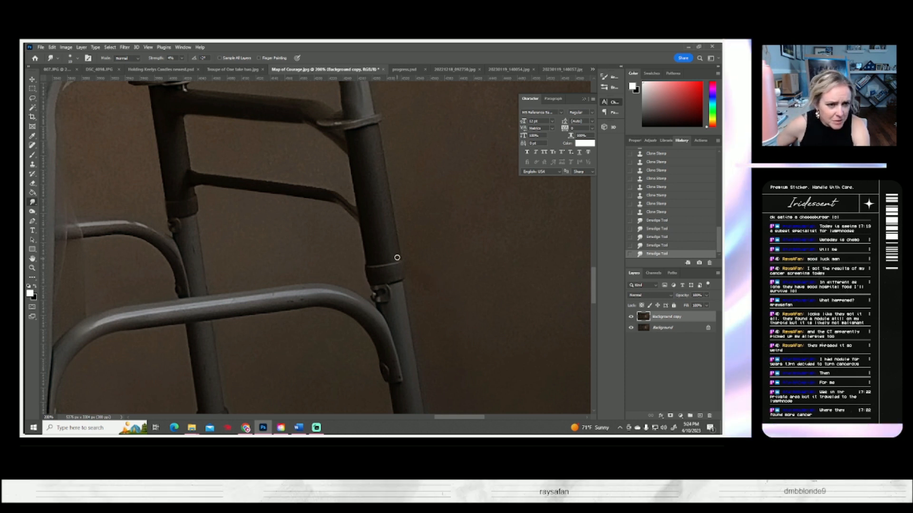
scroll(372, 209, up, 2)
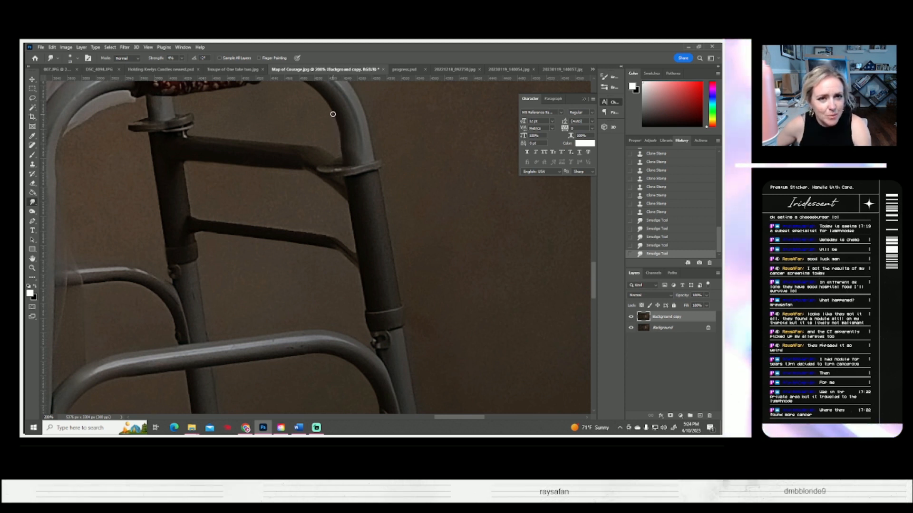
drag(327, 102, 320, 93)
scroll(324, 105, up, 2)
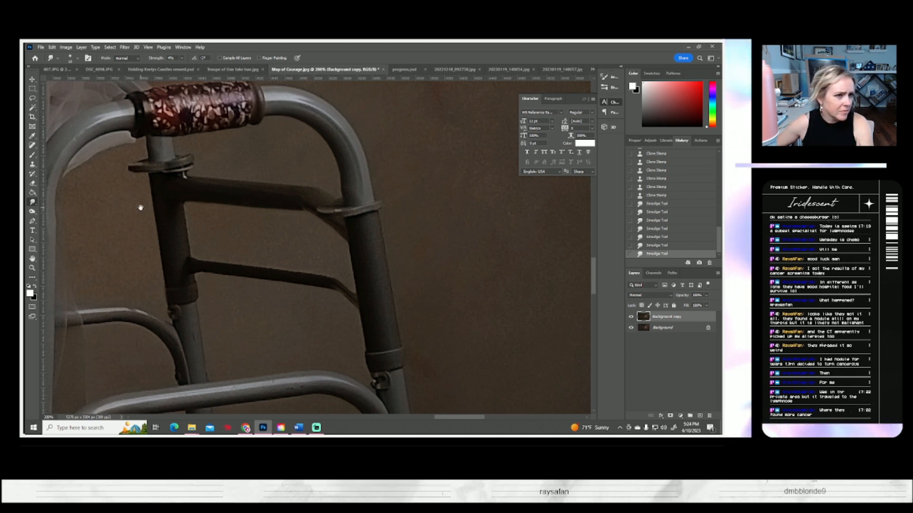
- Smudge the inner edge of the walker's front frame curve and the edges around the rear post and its crossbars
drag(138, 206, 342, 221)
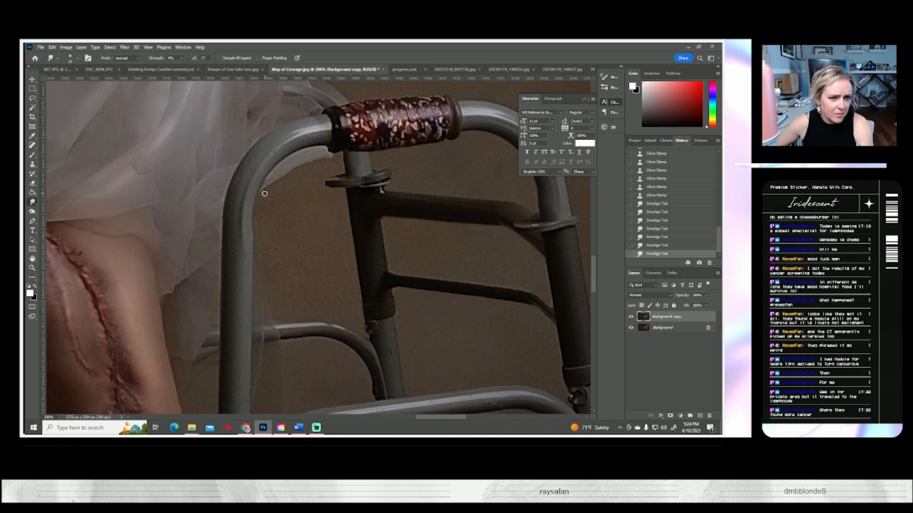
mouse_move(319, 160)
mouse_down()
mouse_move(293, 171)
mouse_move(332, 158)
mouse_move(324, 148)
mouse_move(303, 152)
mouse_move(319, 189)
mouse_move(342, 173)
mouse_move(327, 187)
mouse_move(343, 190)
mouse_move(350, 213)
mouse_up()
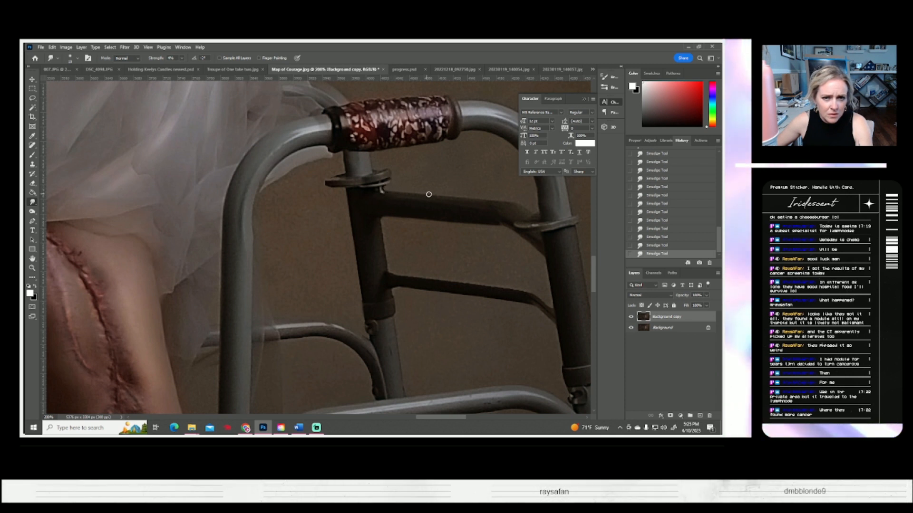
scroll(440, 266, down, 2)
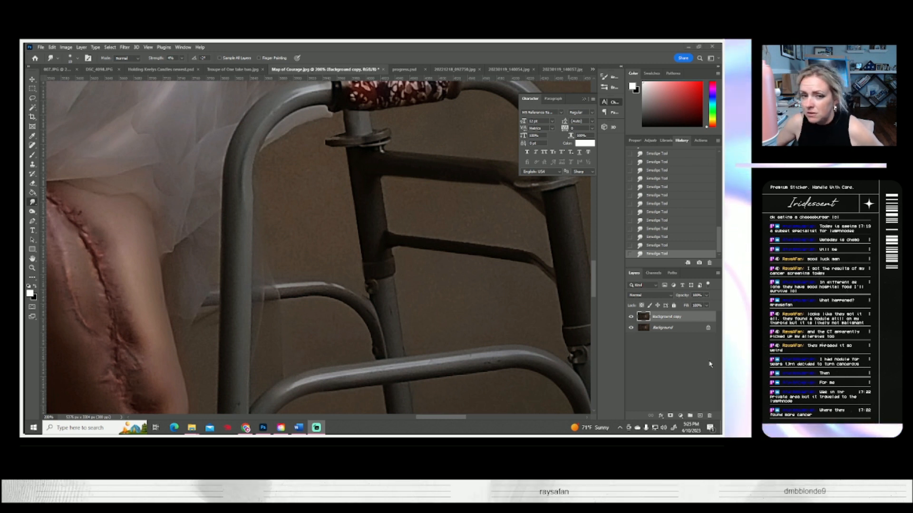
click(385, 278)
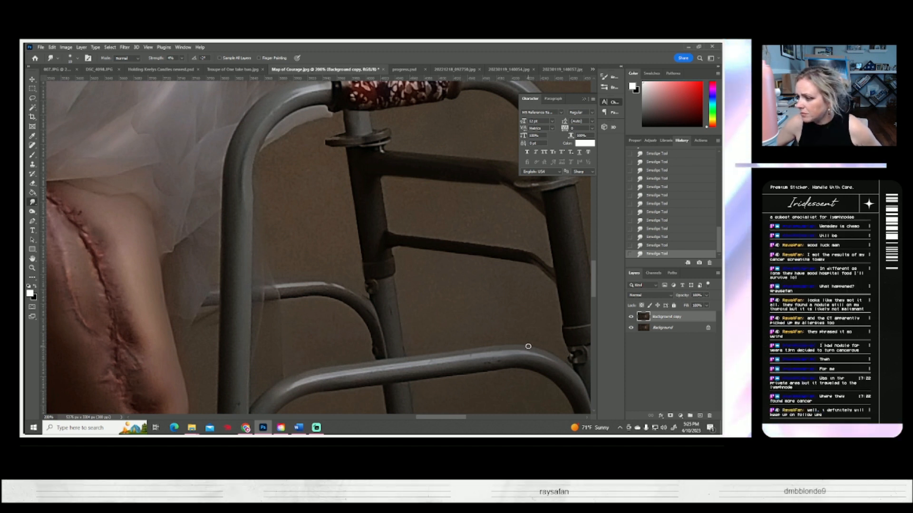
scroll(528, 347, down, 1)
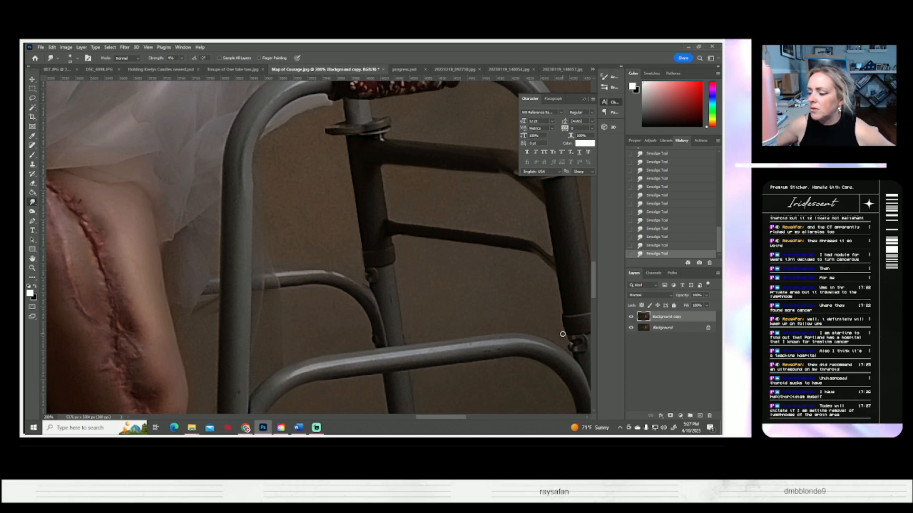
scroll(481, 309, down, 1)
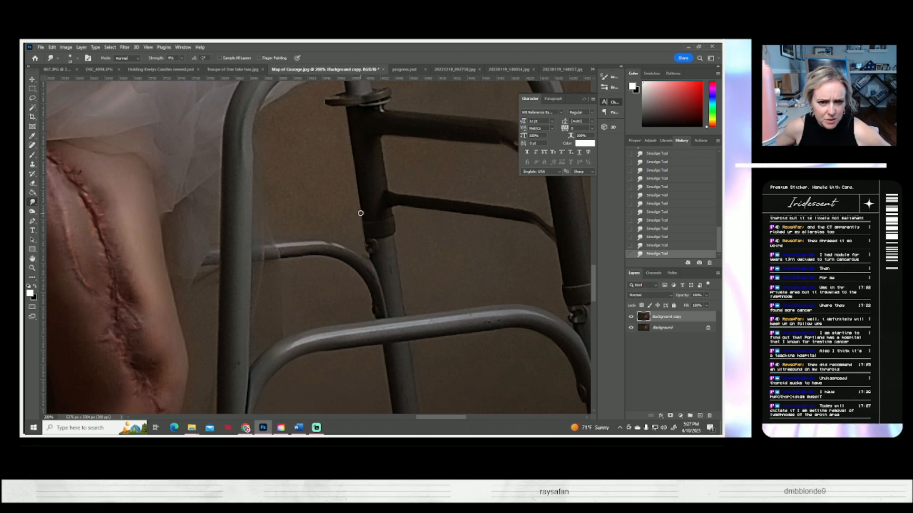
scroll(327, 275, down, 1)
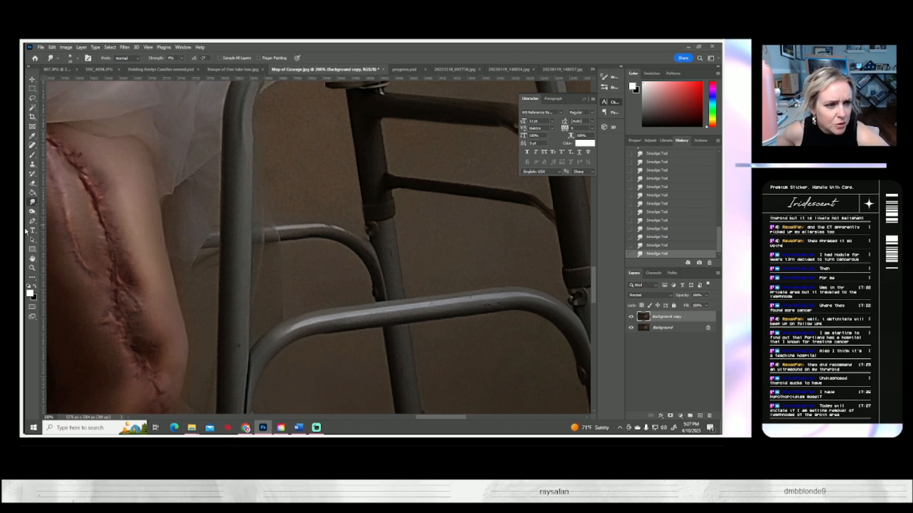
- Set the Clone Stamp brush size to 1 px and clean the bright, uneven patches along the rear curved brace's upper edge
click(32, 268)
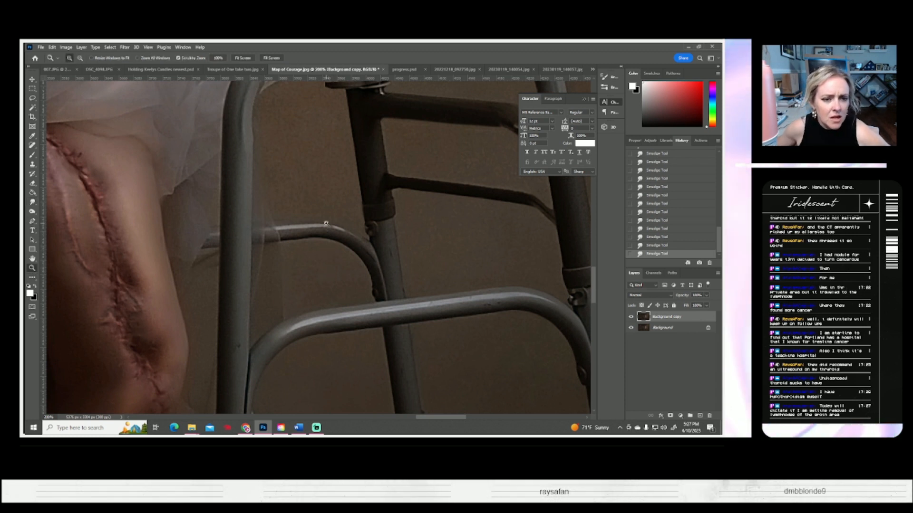
click(326, 228)
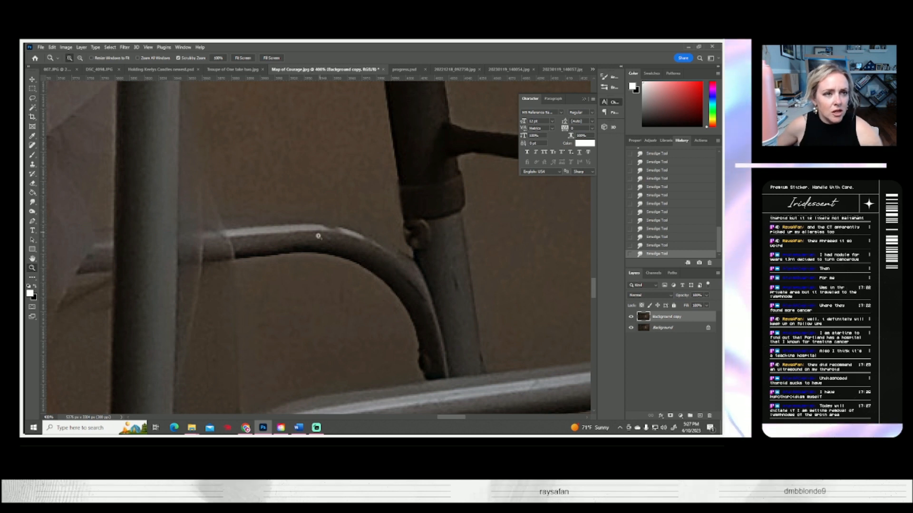
click(30, 164)
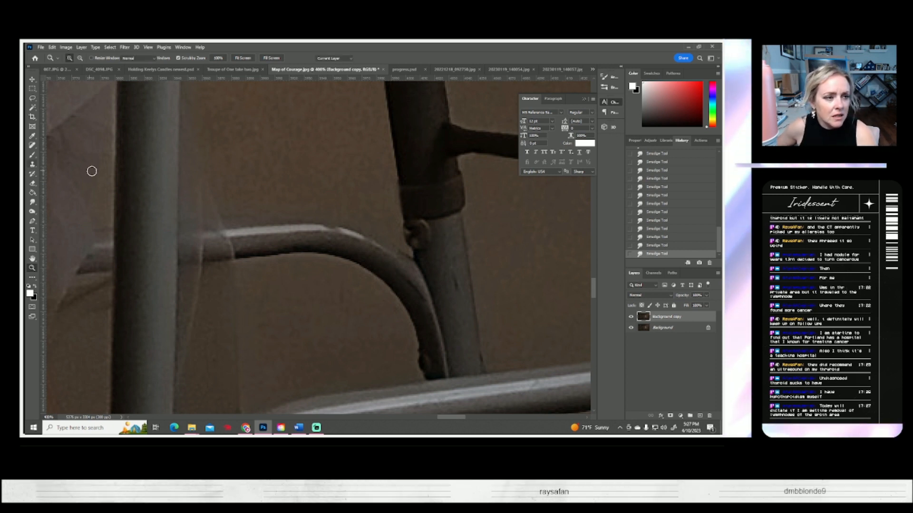
click(76, 58)
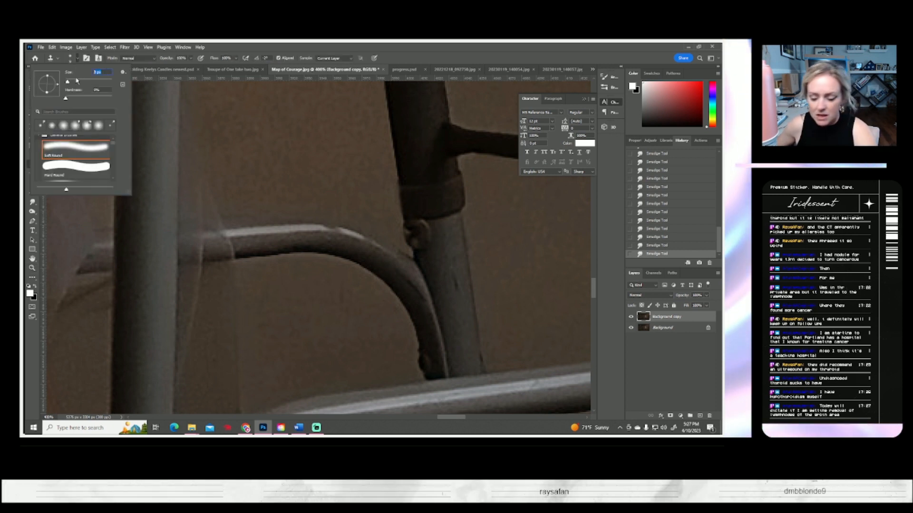
text(1)
key(Return)
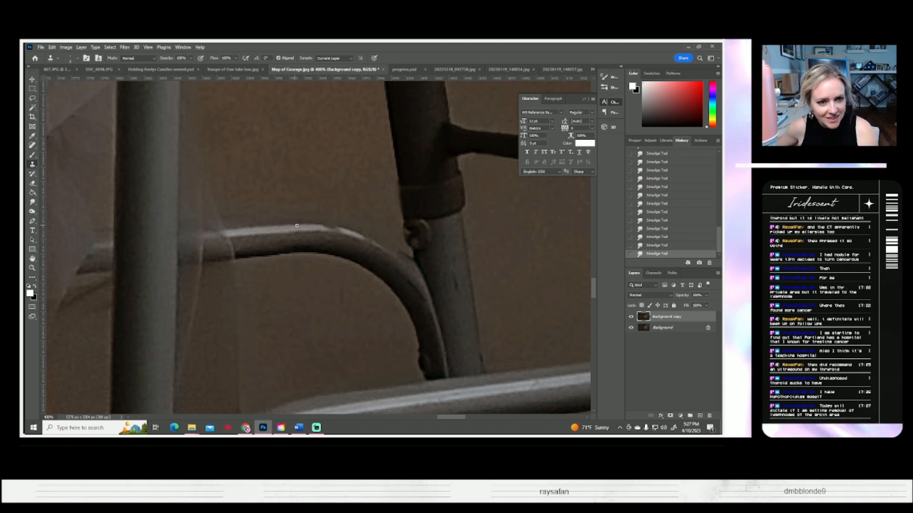
mouse_move(321, 225)
mouse_down()
mouse_move(344, 233)
mouse_move(320, 229)
mouse_up()
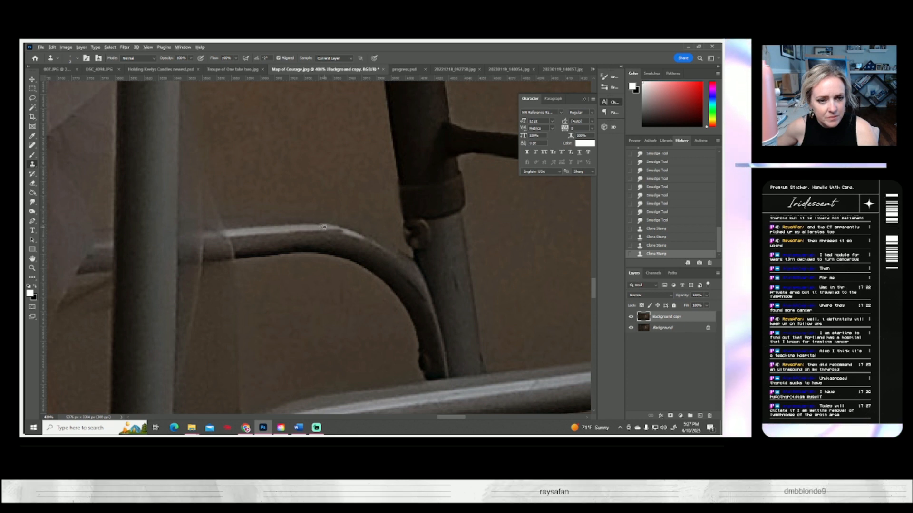
mouse_move(339, 230)
mouse_down()
mouse_move(348, 232)
mouse_move(327, 229)
mouse_up()
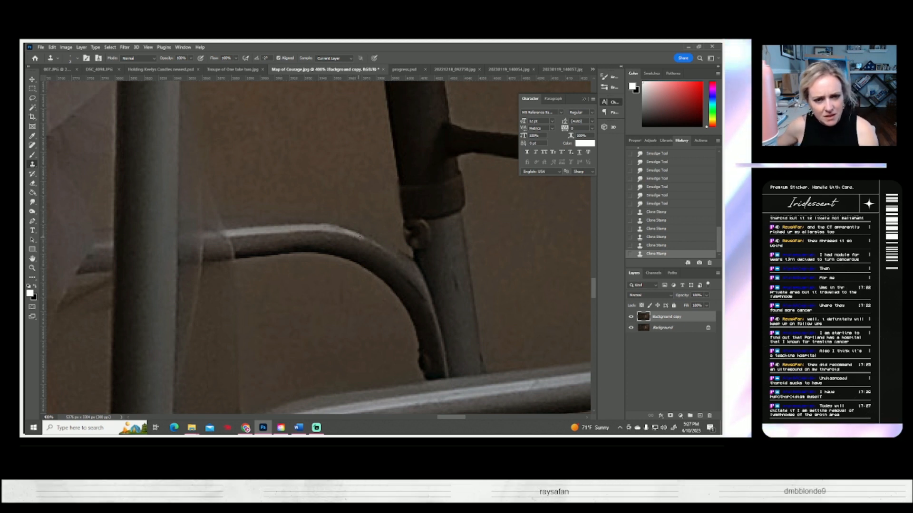
drag(379, 246, 368, 241)
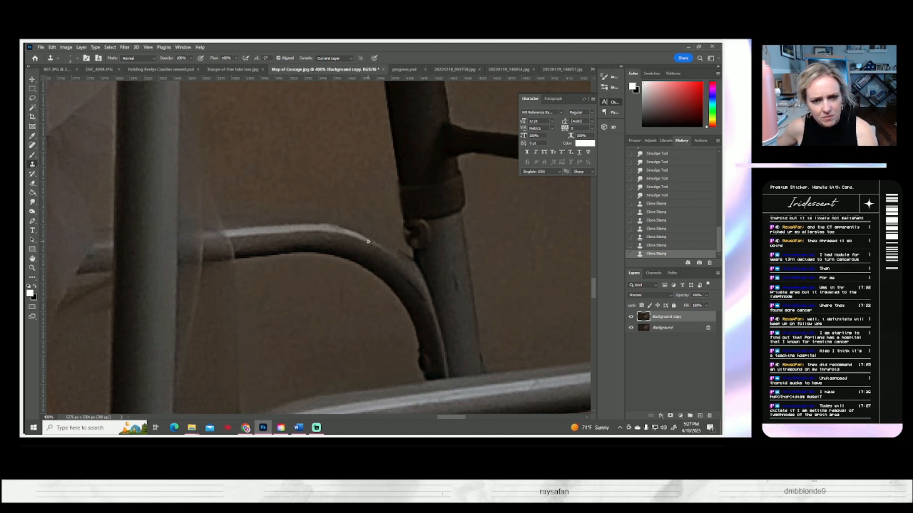
- Clone along the underside of the walker's lower frame bar, from the rear leg toward the front bend, to even its edge
scroll(543, 260, down, 8)
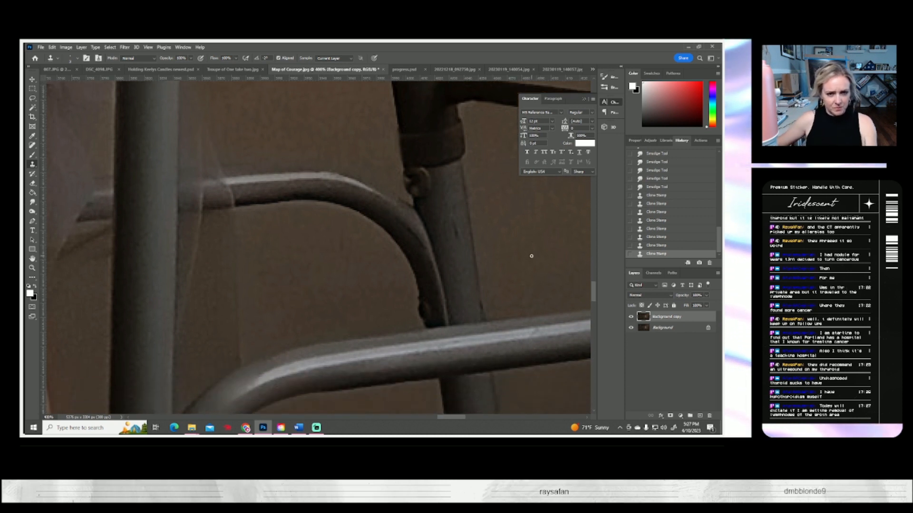
scroll(529, 254, down, 6)
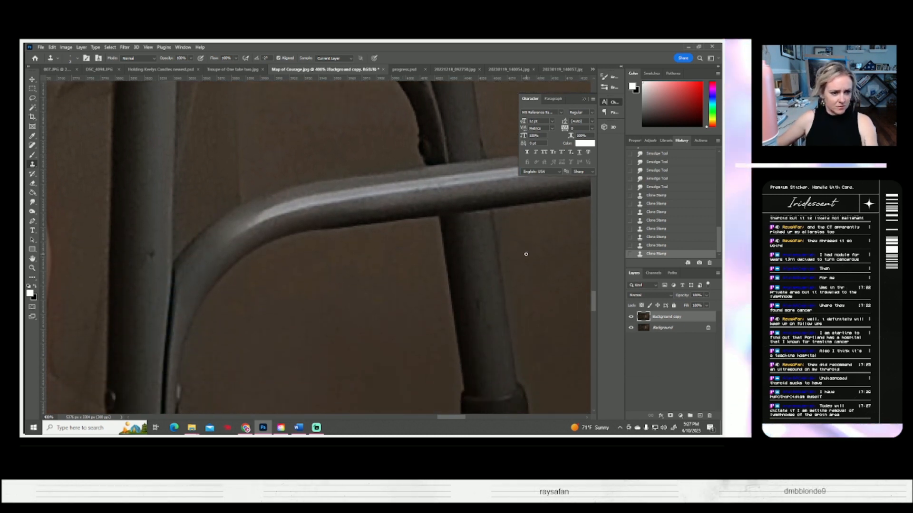
drag(495, 230, 413, 287)
drag(452, 216, 393, 271)
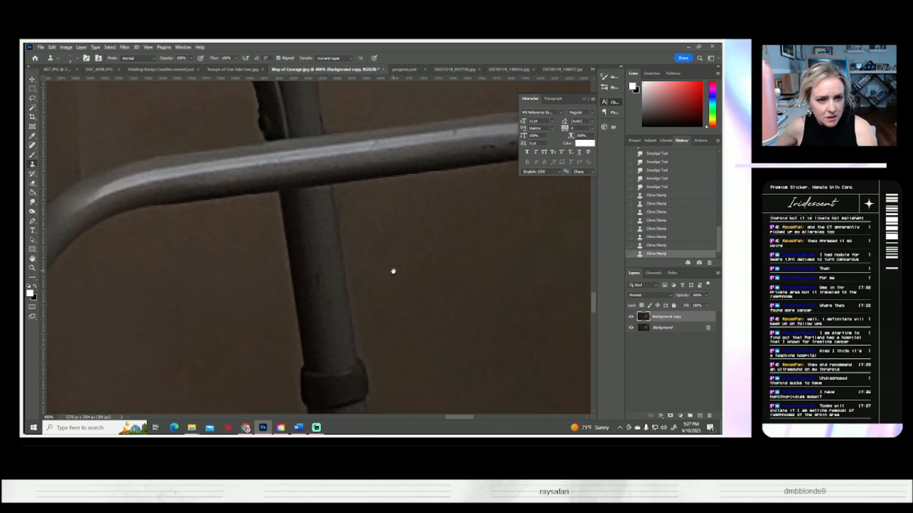
click(335, 189)
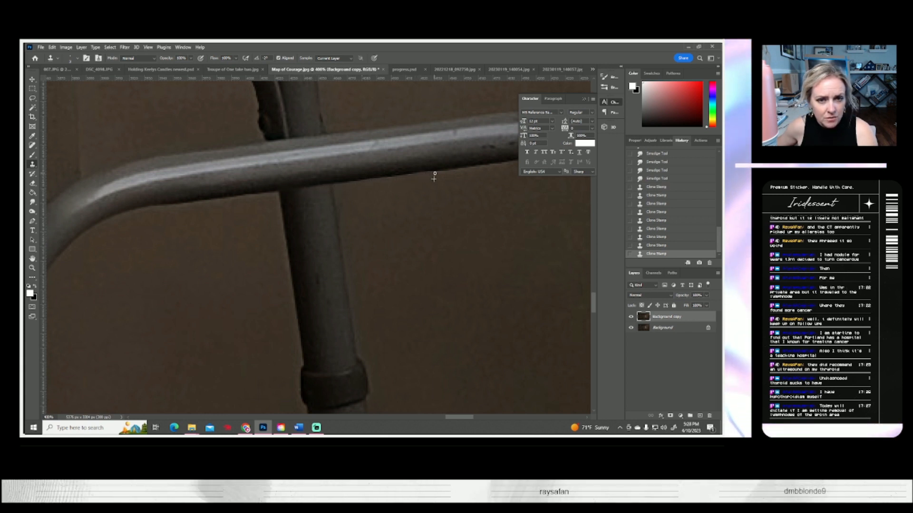
click(483, 206)
drag(483, 206, 351, 236)
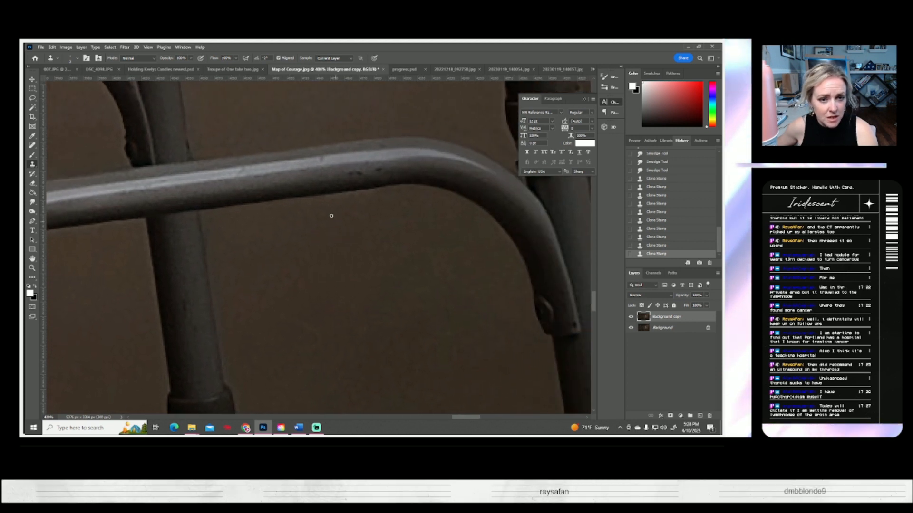
click(396, 189)
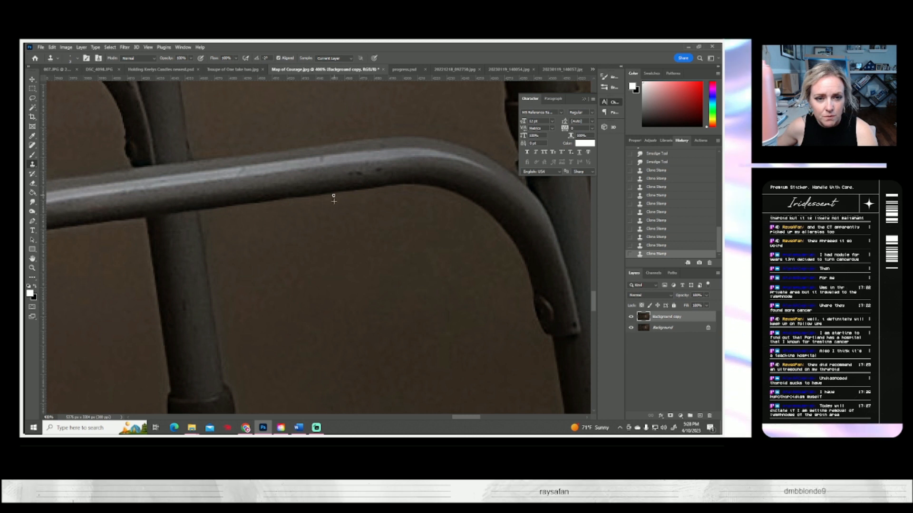
drag(314, 238, 340, 240)
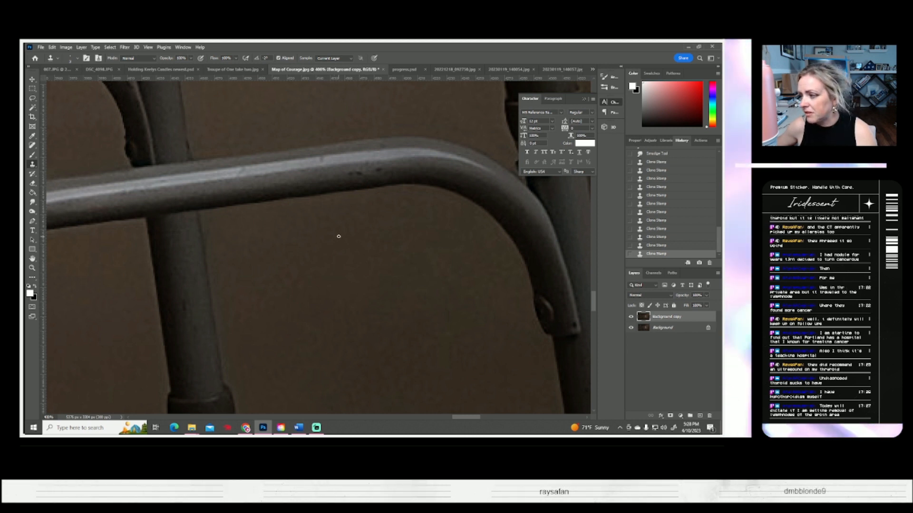
- Fit the whole image on screen and compare the retouch with the original by toggling the Background copy layer's visibility
scroll(338, 231, down, 5)
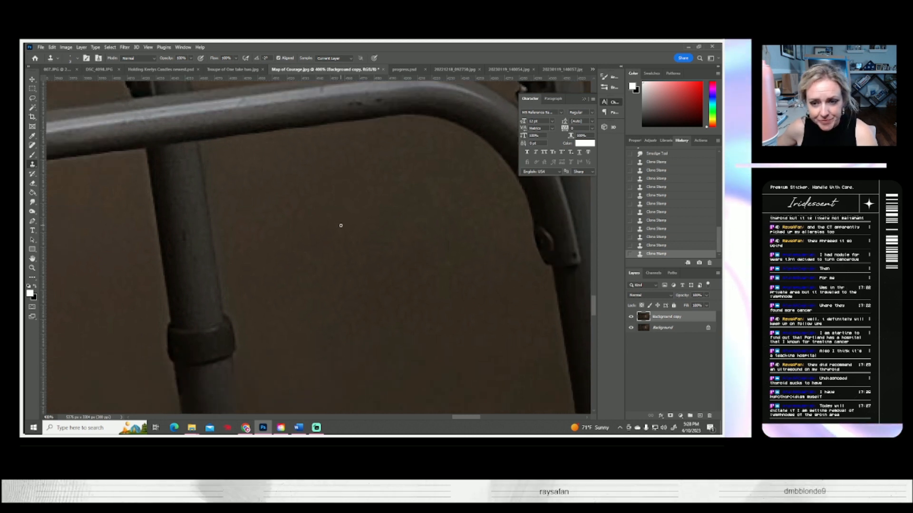
scroll(340, 225, down, 2)
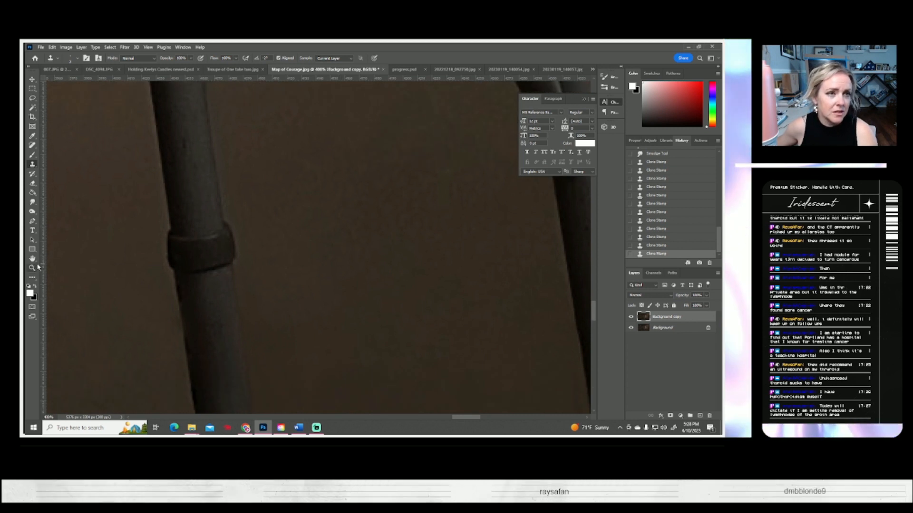
key(z)
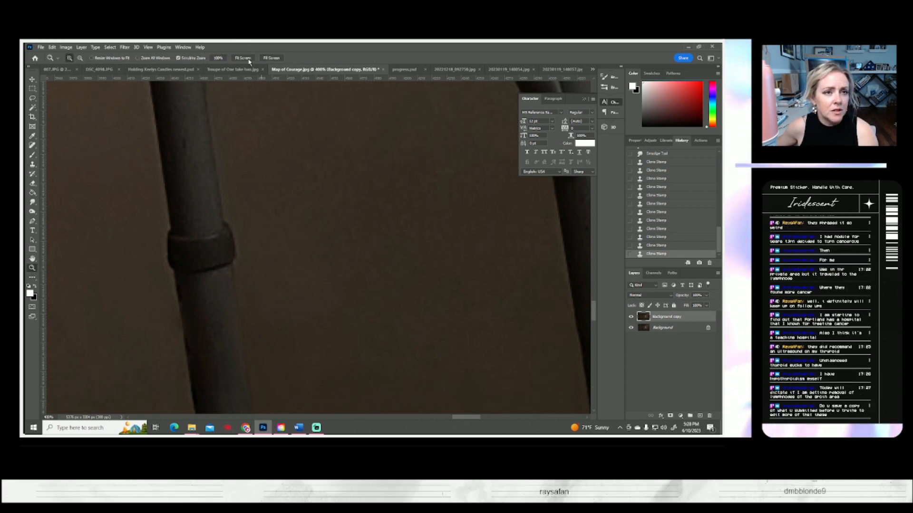
click(245, 58)
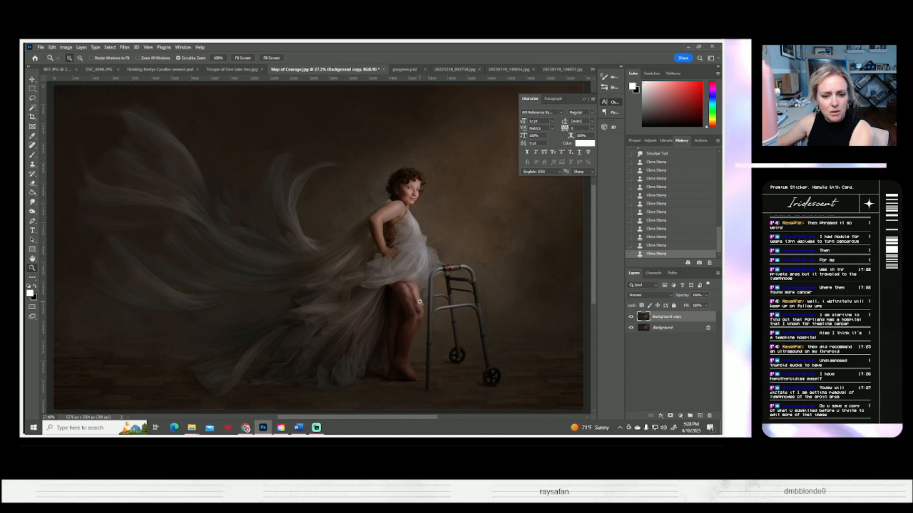
click(631, 317)
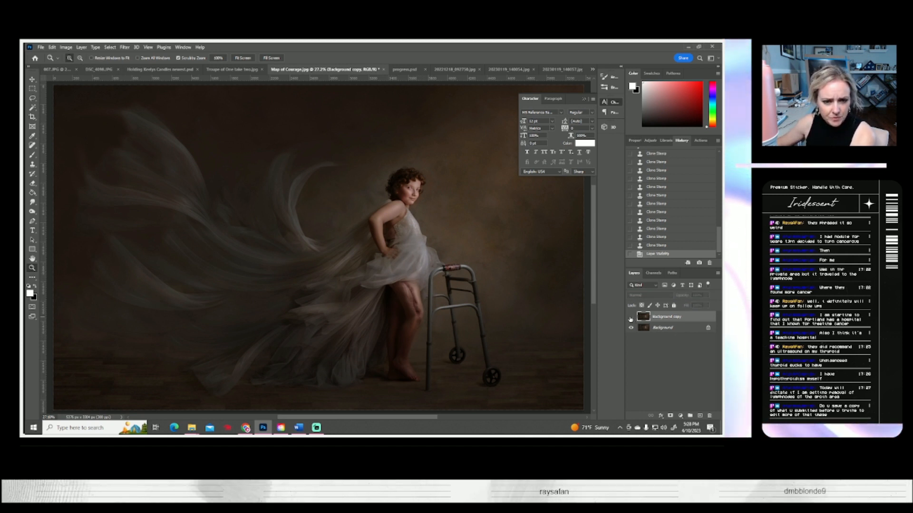
click(631, 318)
click(630, 317)
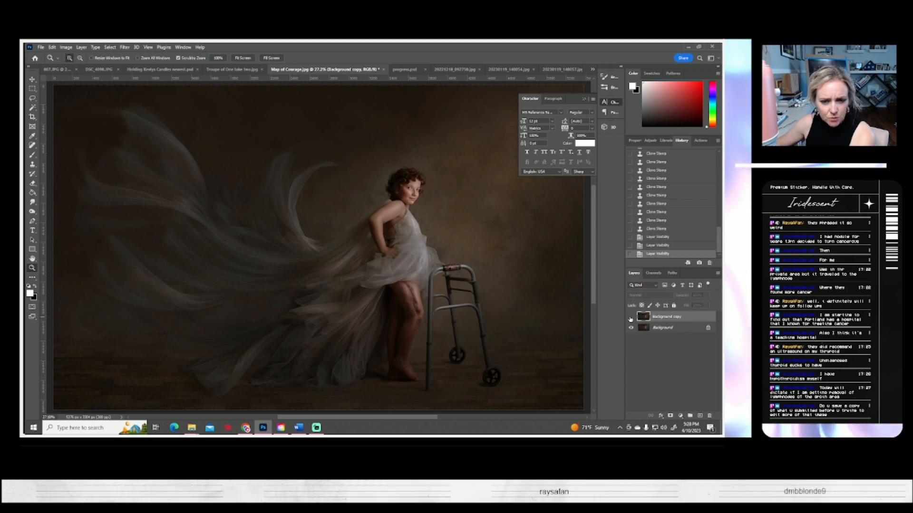
click(630, 317)
click(630, 317)
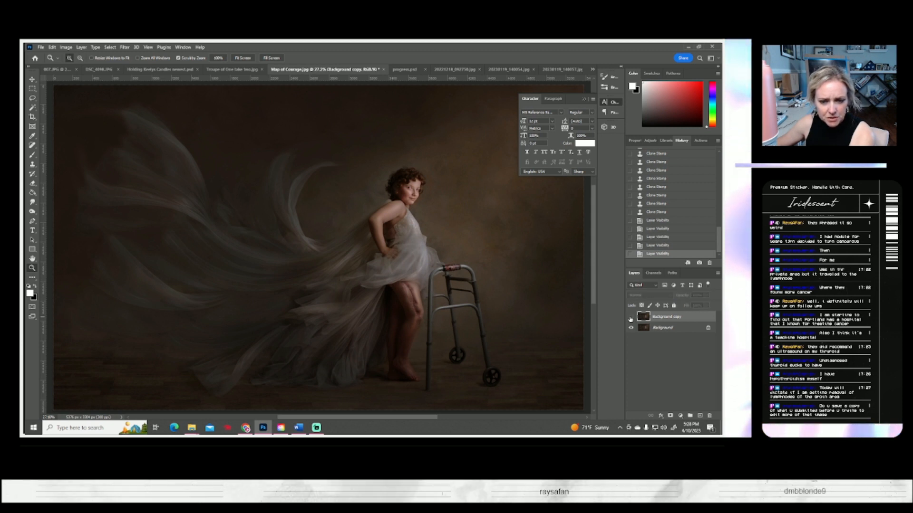
click(630, 317)
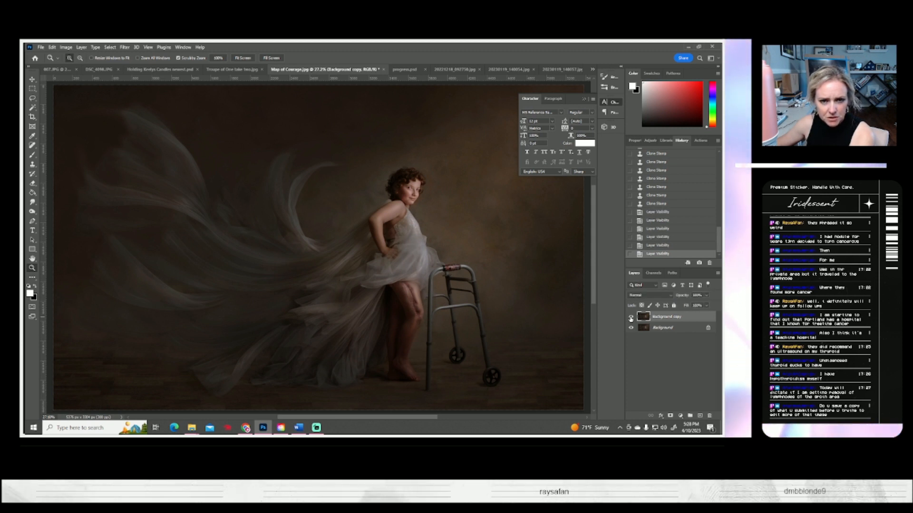
- Flatten the Map of Courage image, then save and close it
click(81, 47)
click(94, 330)
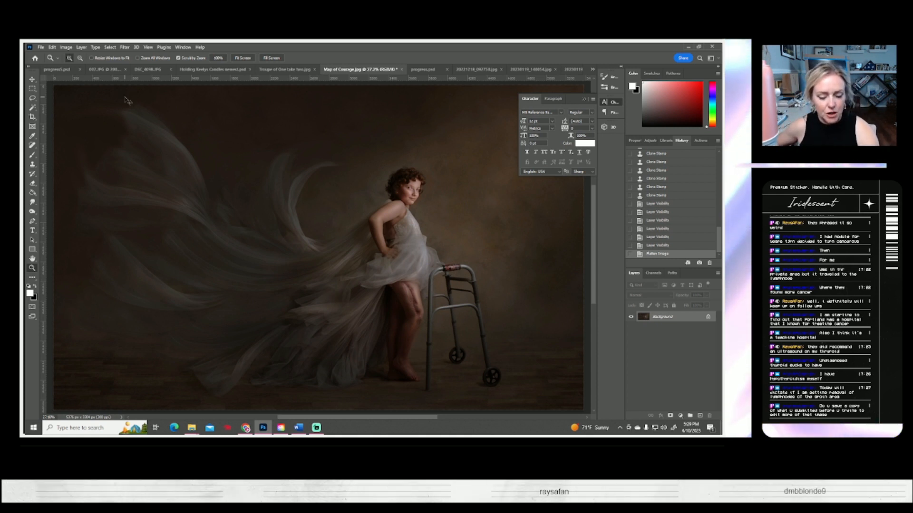
key(ctrl+s)
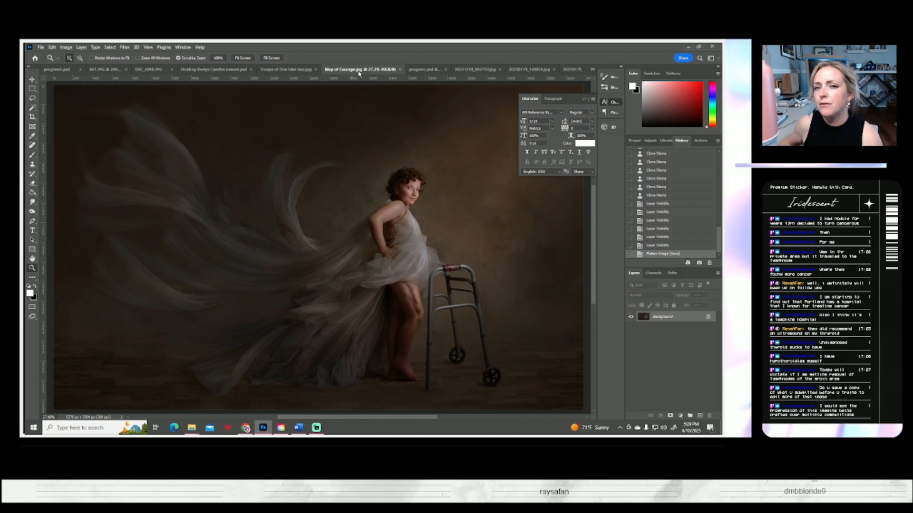
click(400, 70)
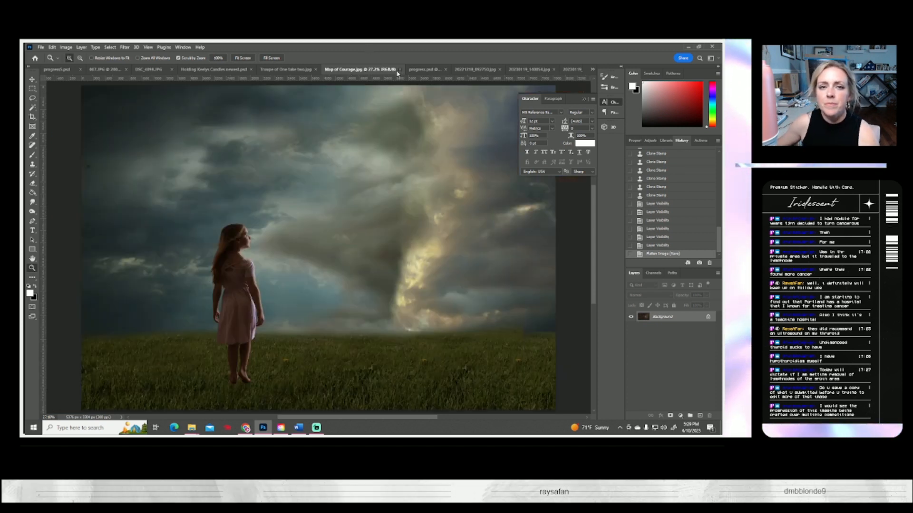
- Crop Troupe of One take two.jpg from its bottom edge, cutting off the lower part of the reference-photo collage
click(234, 70)
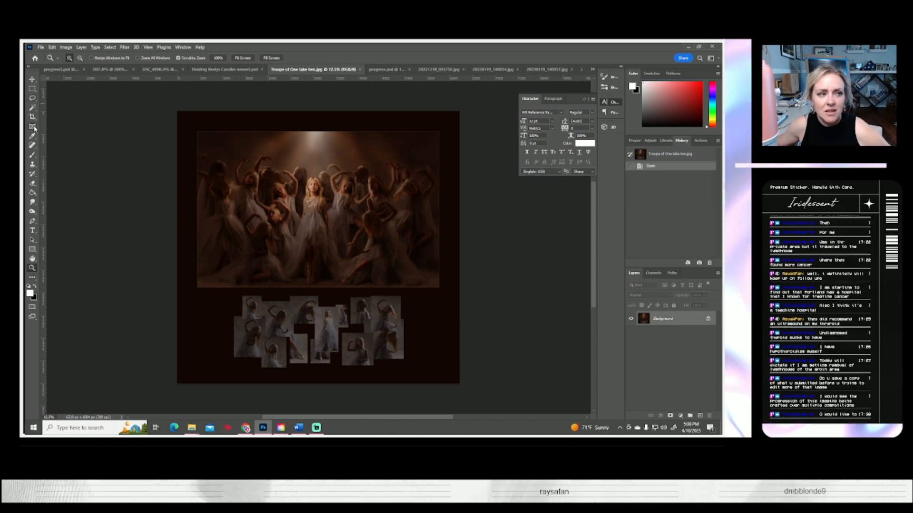
click(32, 116)
drag(316, 391, 316, 354)
key(Return)
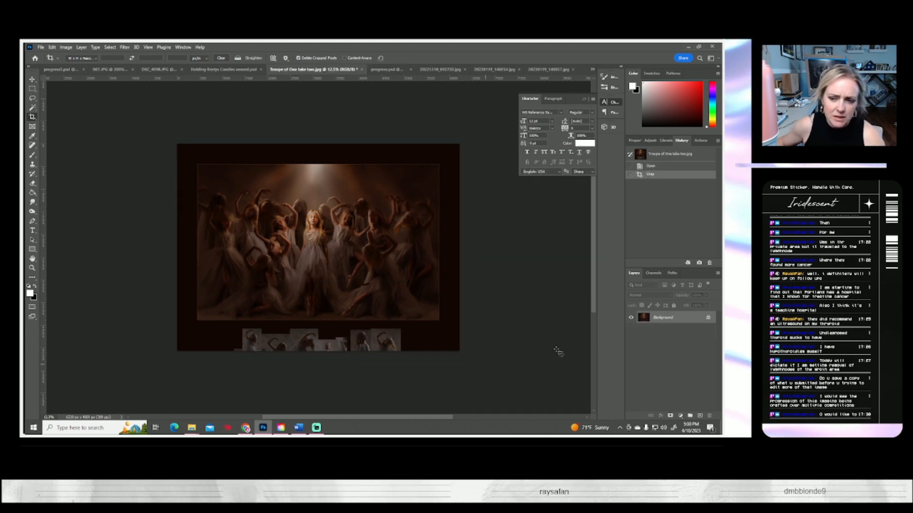
- Add a new layer and marquee-select the full-width strip along the image's lower border that contains the leftover reference photos
click(717, 273)
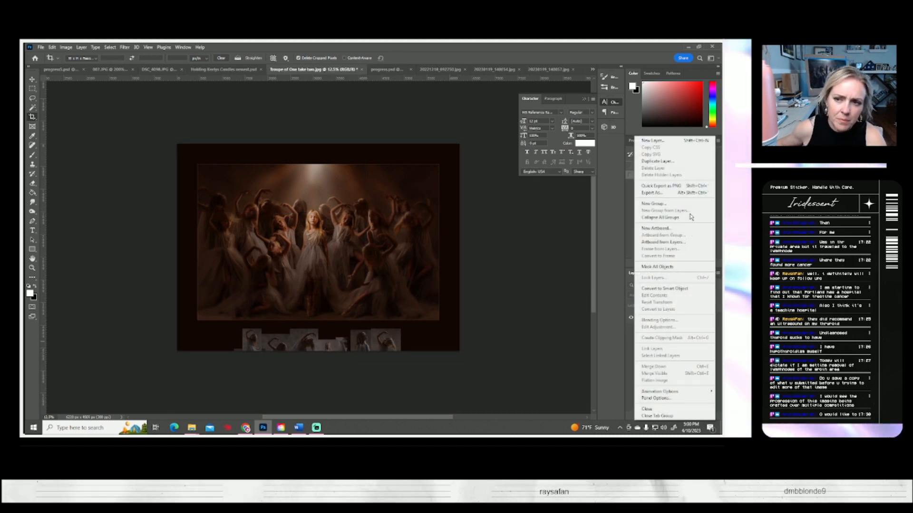
click(663, 140)
click(430, 153)
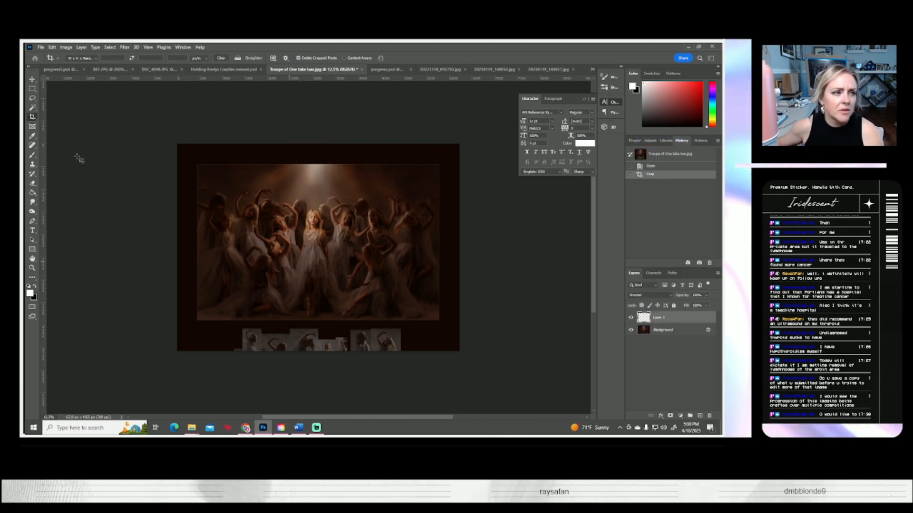
click(32, 88)
drag(177, 325, 542, 362)
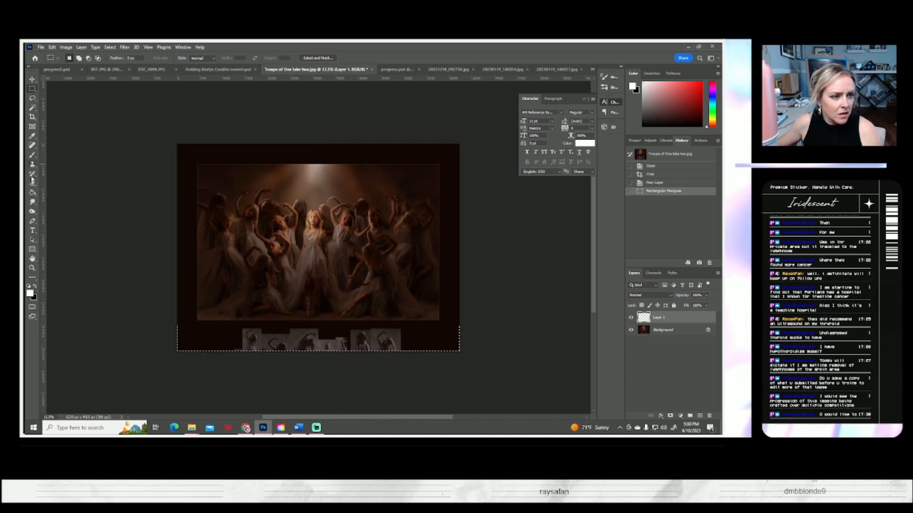
- Fill the selected strip with the dark border colour sampled from the image to hide the reference photos, and deselect it
click(33, 193)
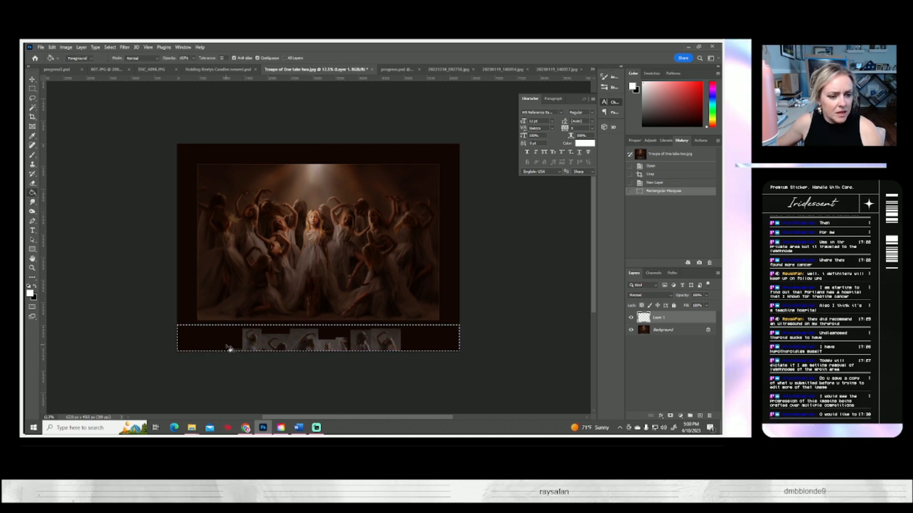
alt+click(245, 340)
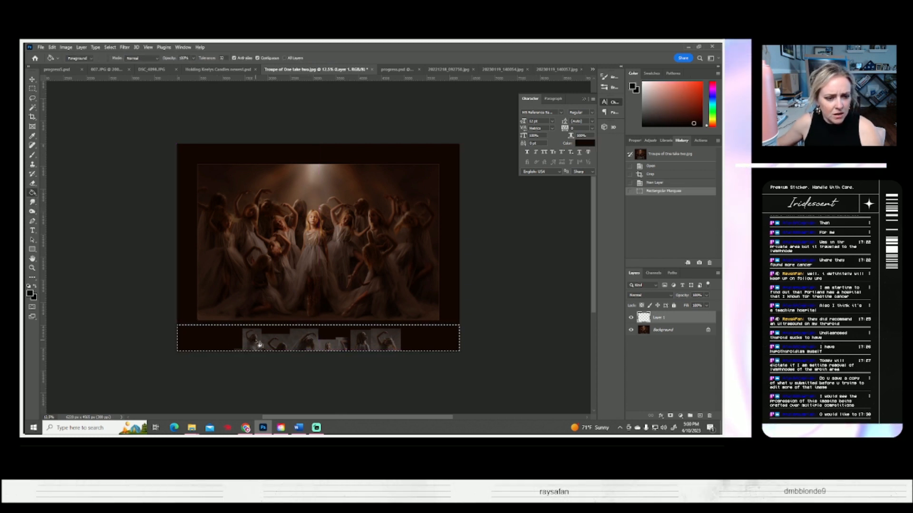
click(247, 343)
click(110, 47)
click(115, 61)
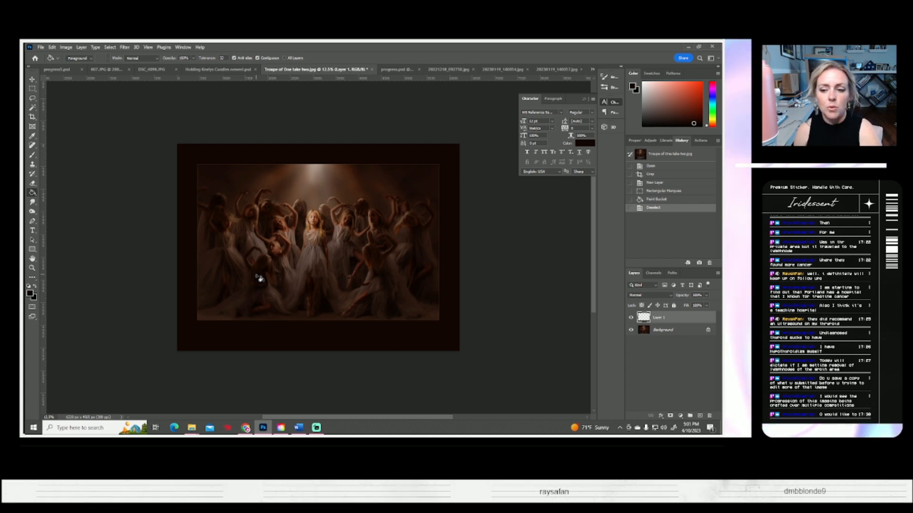
- Flatten Troupe of One take two, then save it as a JPEG and close it
click(81, 48)
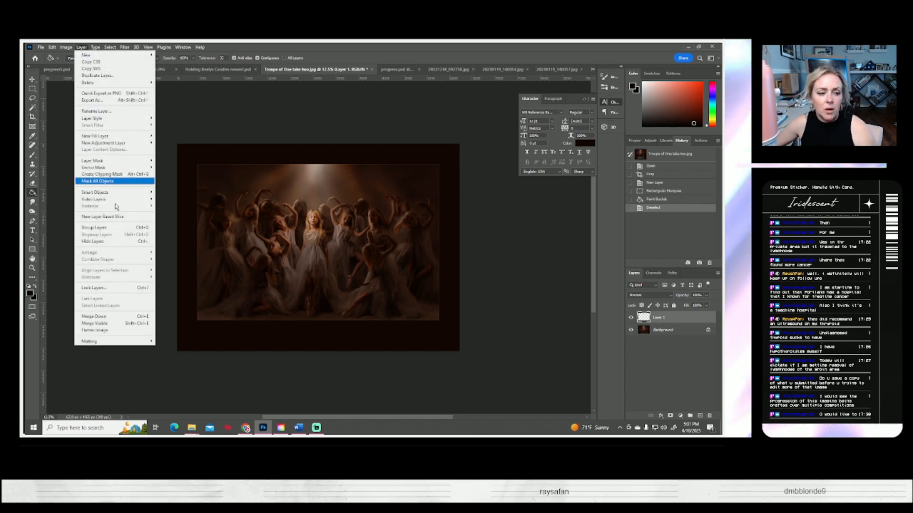
click(115, 331)
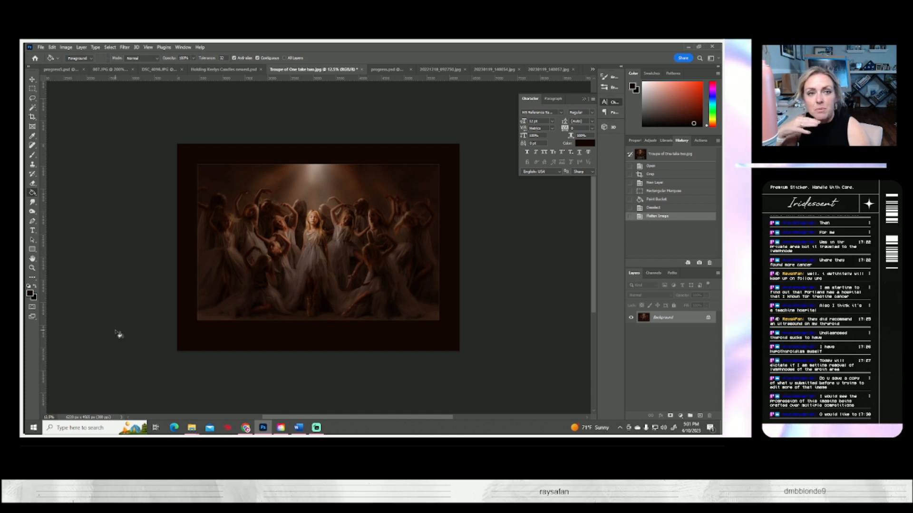
click(40, 48)
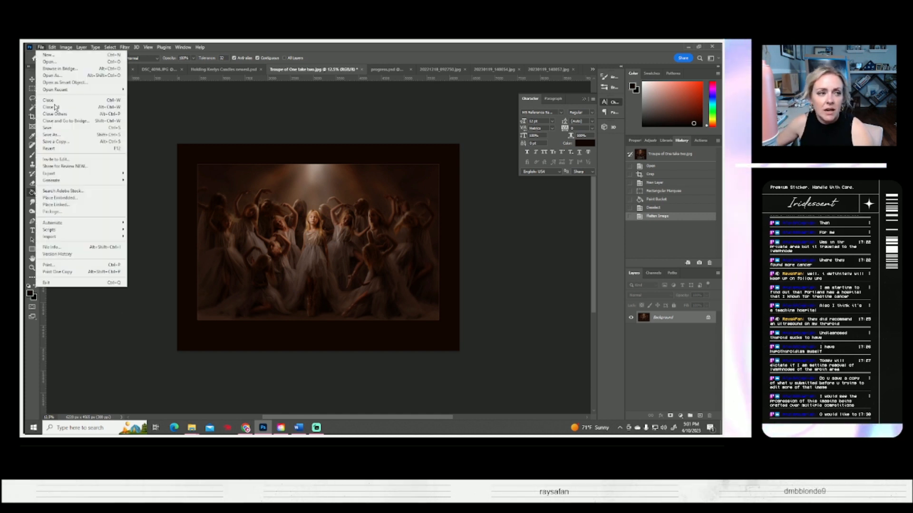
click(56, 134)
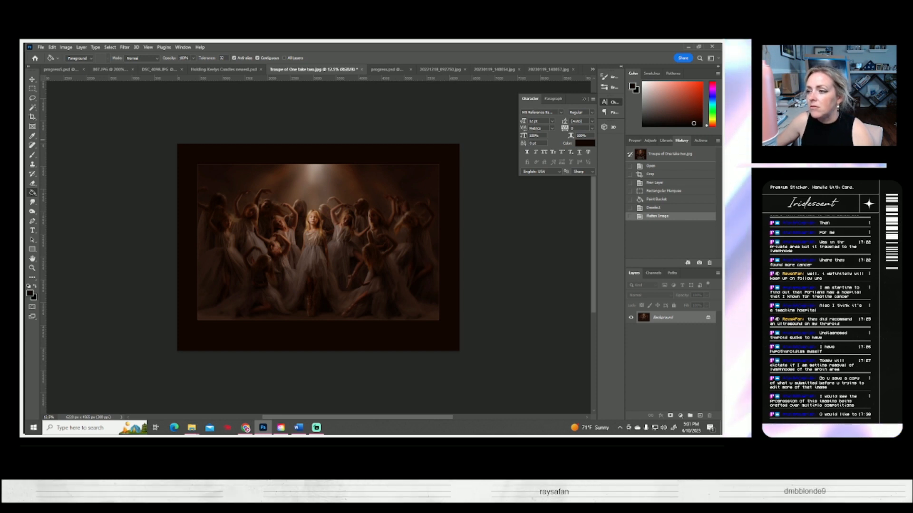
key(ctrl+s)
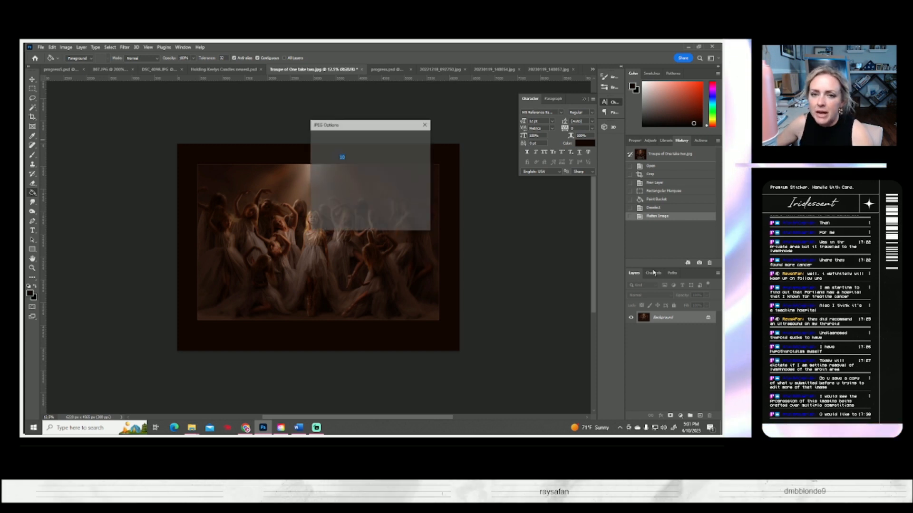
click(413, 139)
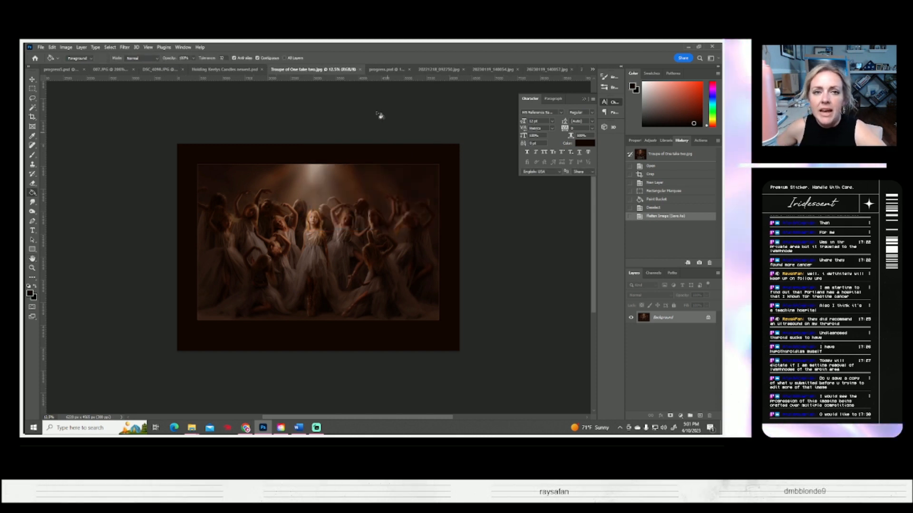
click(360, 69)
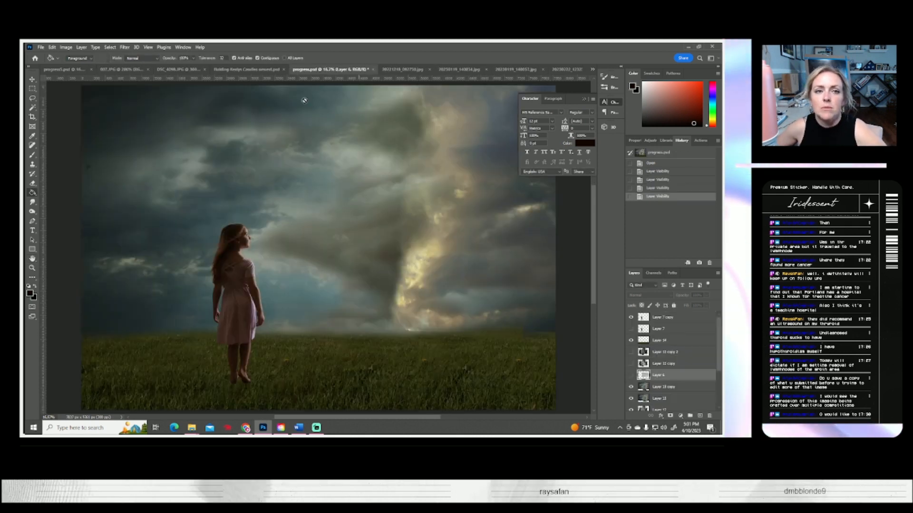
- Look through the remaining open documents, including the candlelit family portrait, progress5.psd and the farm road photo
click(254, 70)
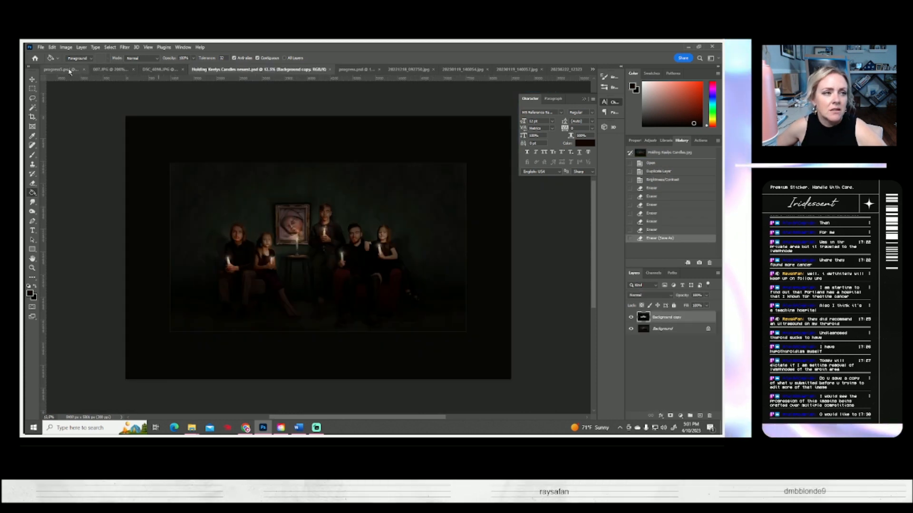
click(70, 70)
click(567, 70)
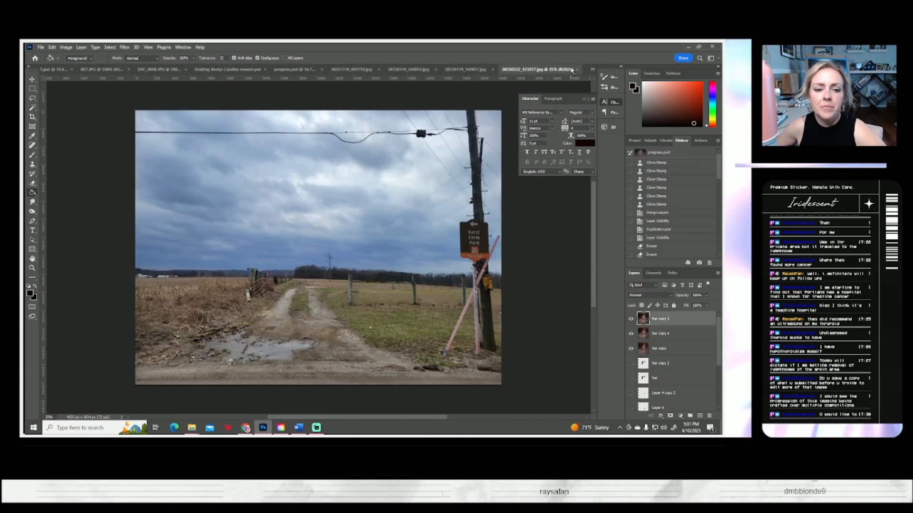
click(592, 70)
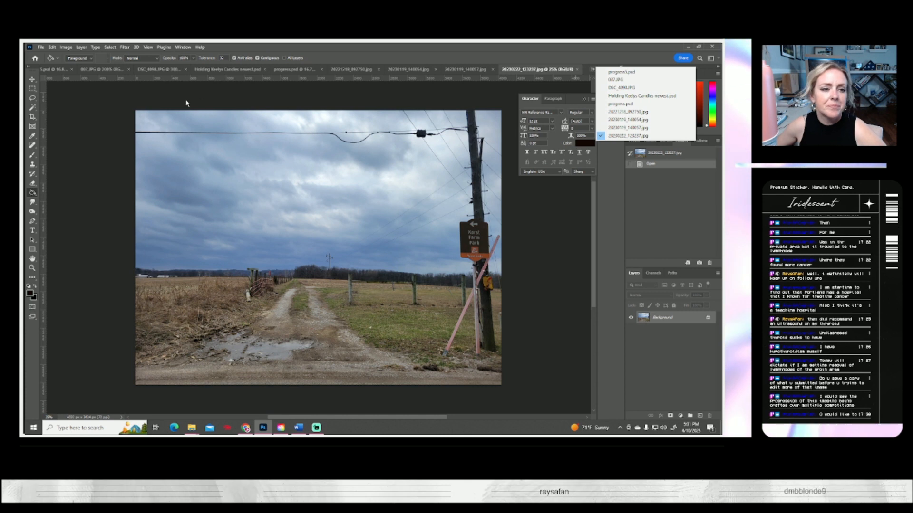
click(41, 48)
key(Escape)
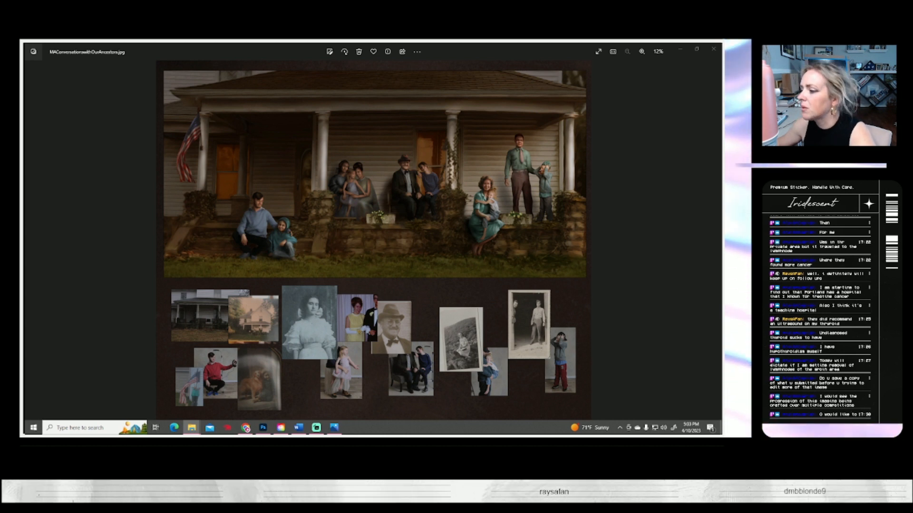
- View the black-and-white maternity portrait and the candlelit dinner table composite in the Photos viewer, closing each one after viewing
key(Right)
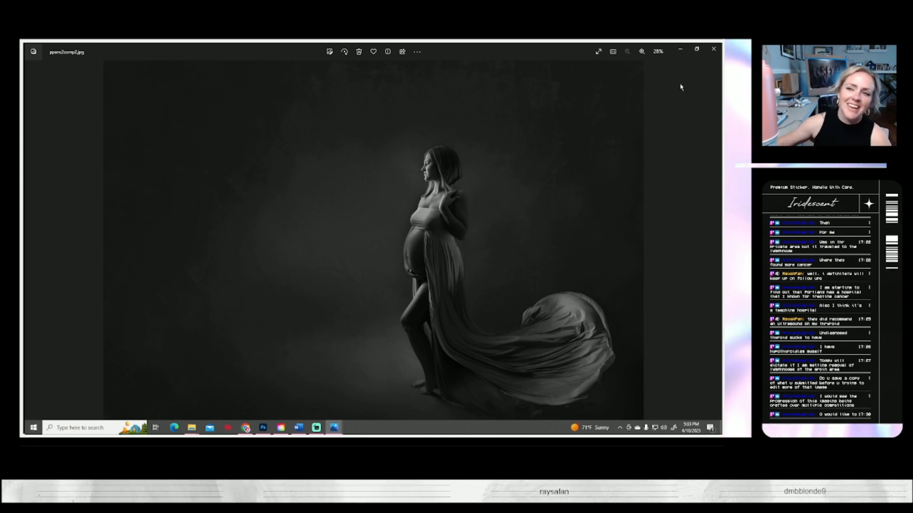
click(713, 50)
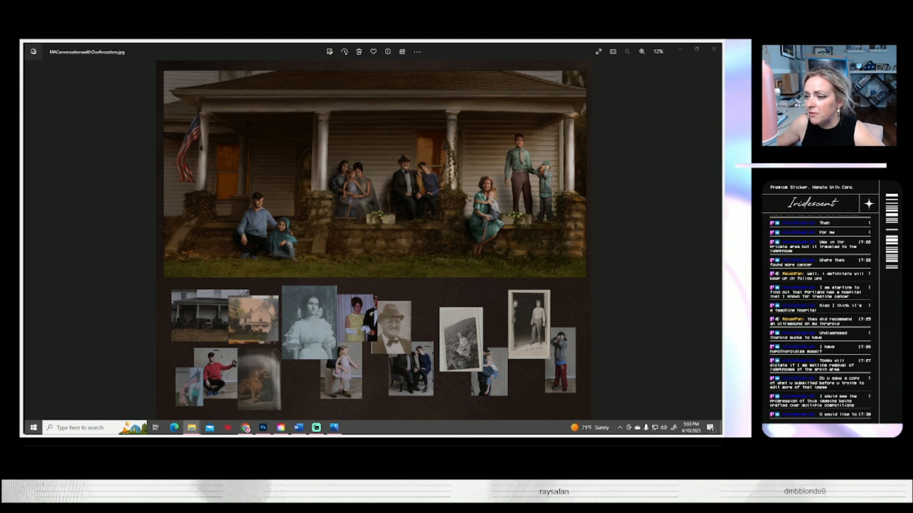
key(Right)
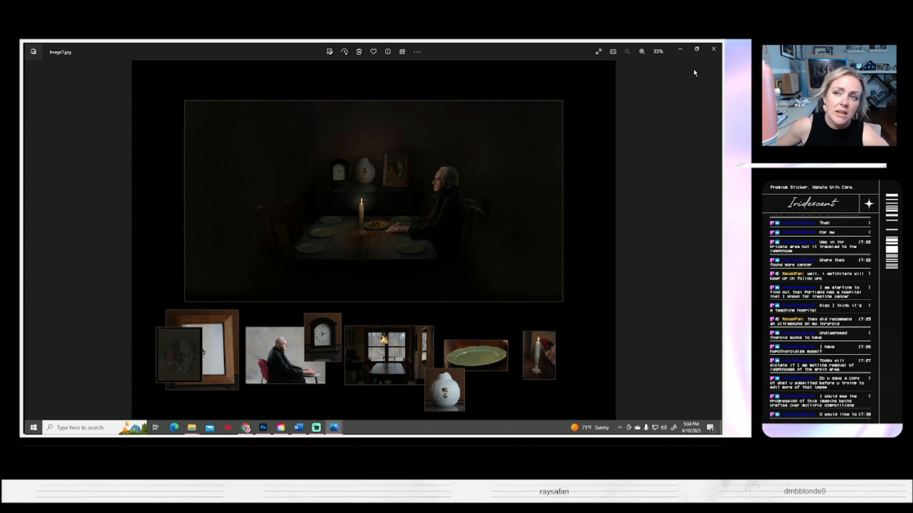
click(711, 50)
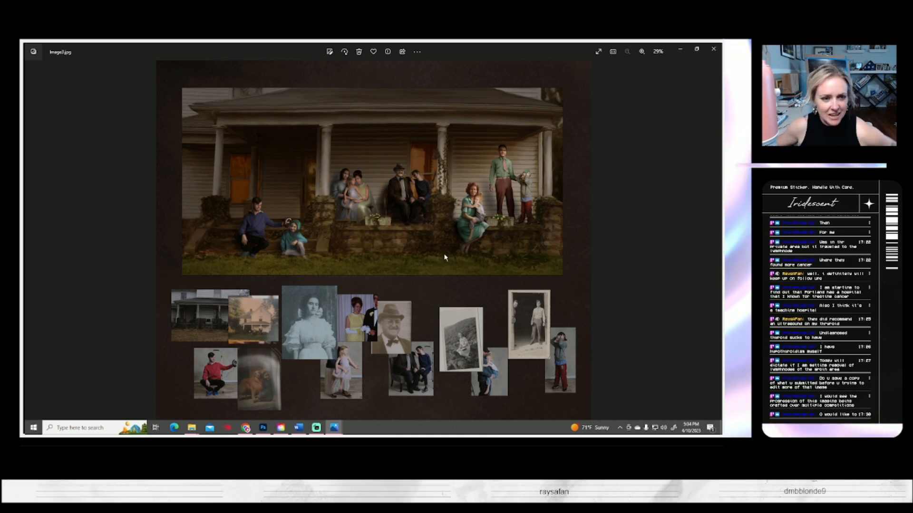
- Compare the porch family composite in Image3.jpg with MAConversationswithOurAncestors.jpg, enlarging both to examine the figures
scroll(444, 259, up, 3)
scroll(446, 240, down, 2)
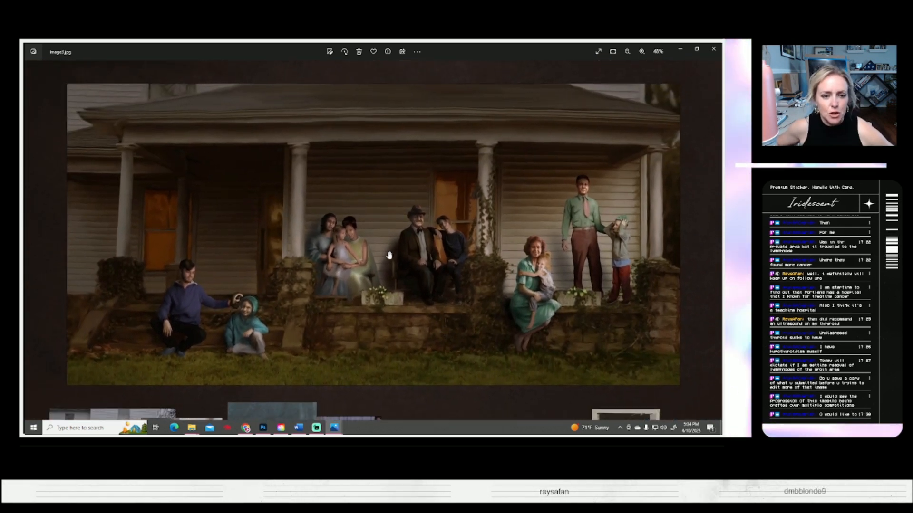
mouse_move(334, 427)
click(295, 383)
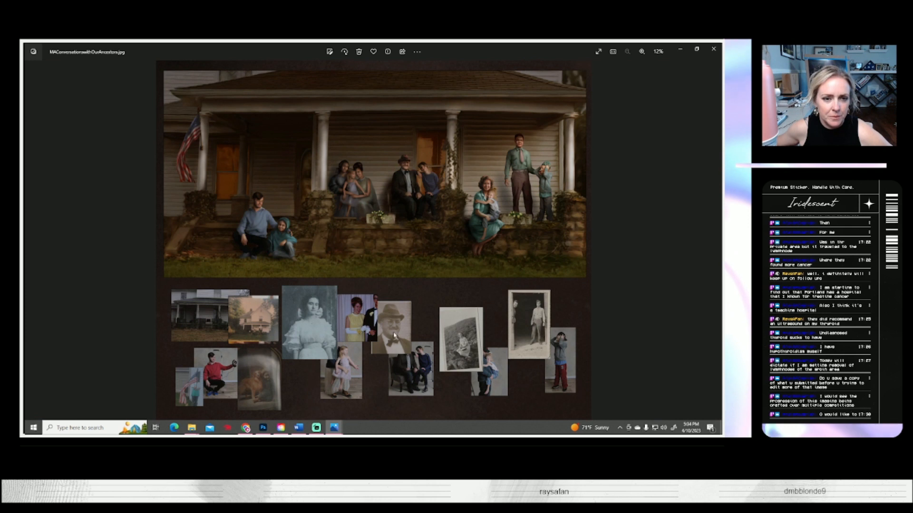
scroll(401, 195, up, 3)
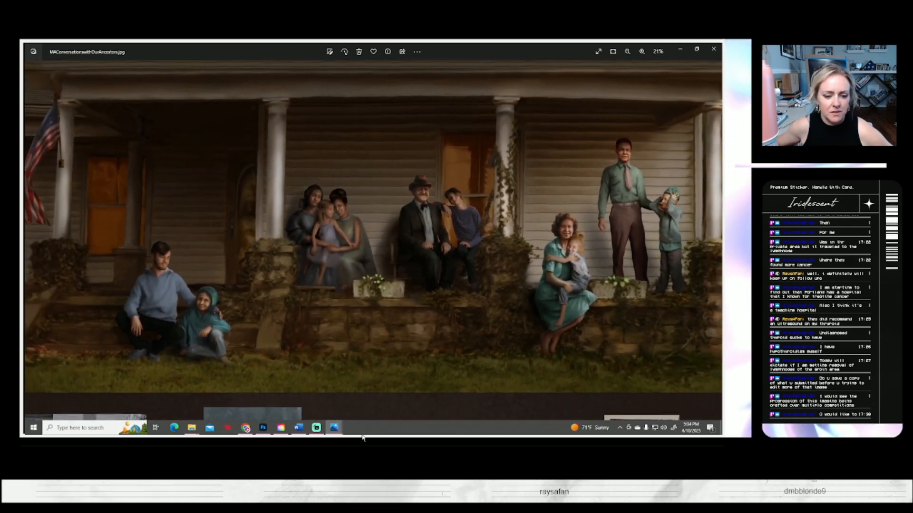
mouse_move(335, 430)
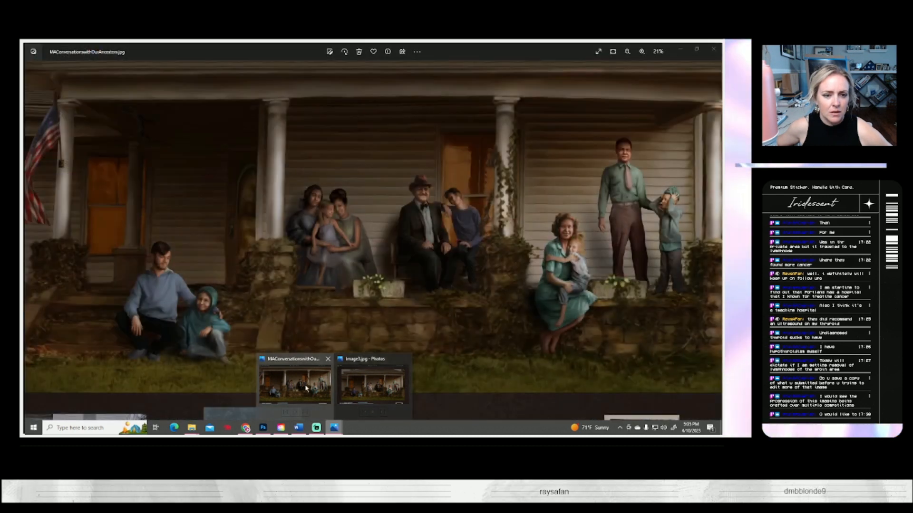
- Return to Image3.jpg and examine the man and hooded child on the porch steps up close
click(378, 391)
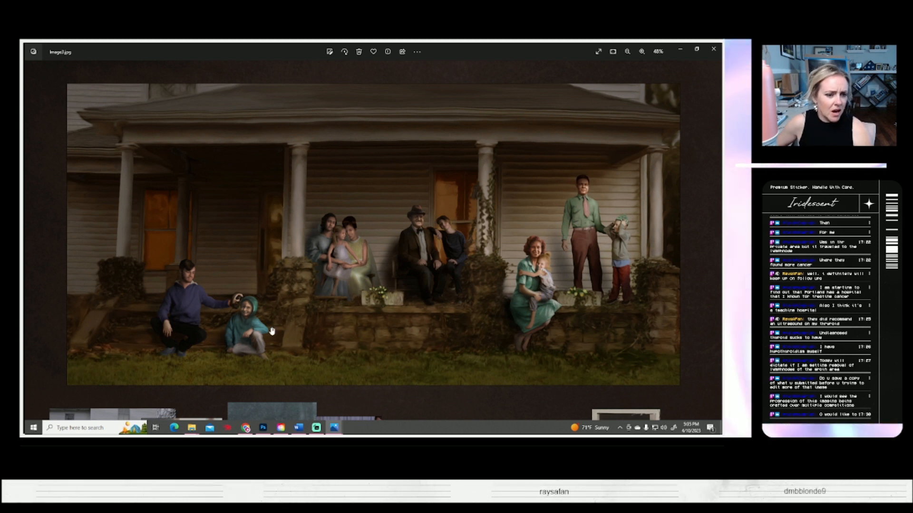
scroll(209, 316, up, 1)
scroll(208, 316, up, 2)
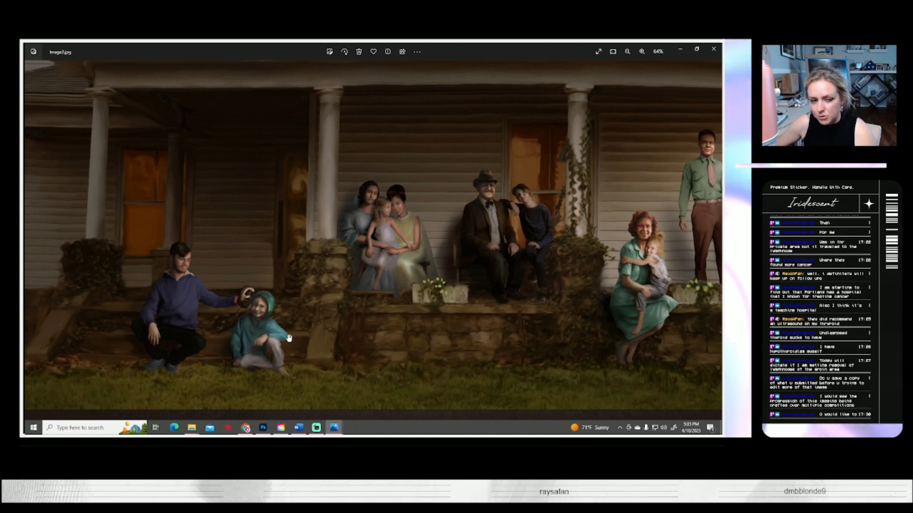
scroll(287, 338, down, 1)
scroll(303, 367, up, 1)
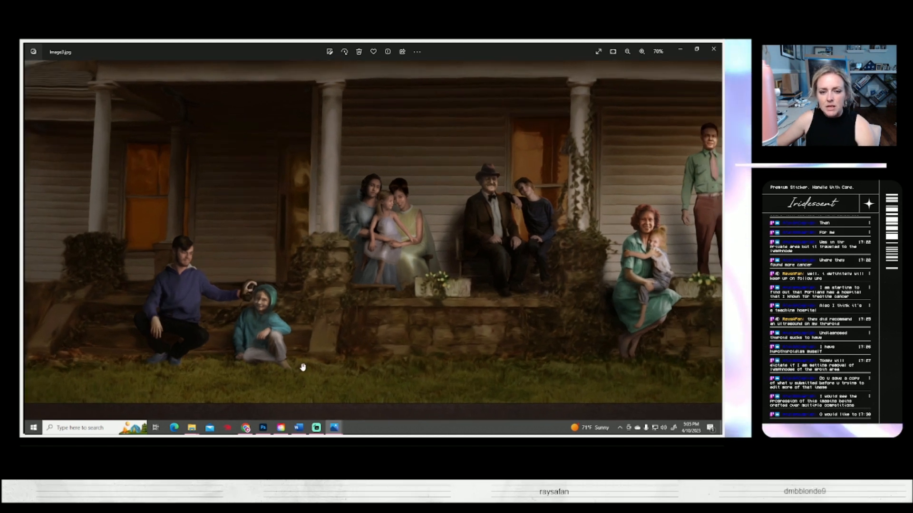
scroll(303, 367, down, 1)
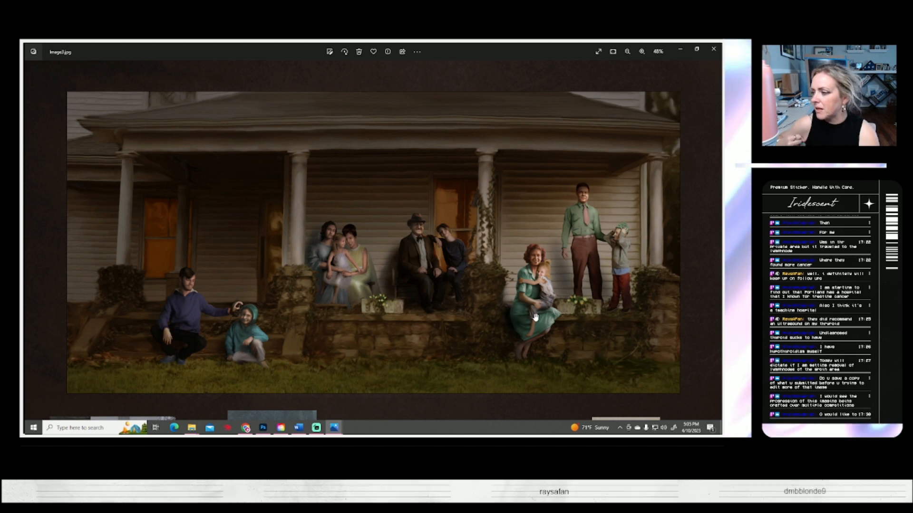
- View MAConversationswithOurAncestors.jpg once more for comparison, then close both porch images
mouse_move(333, 426)
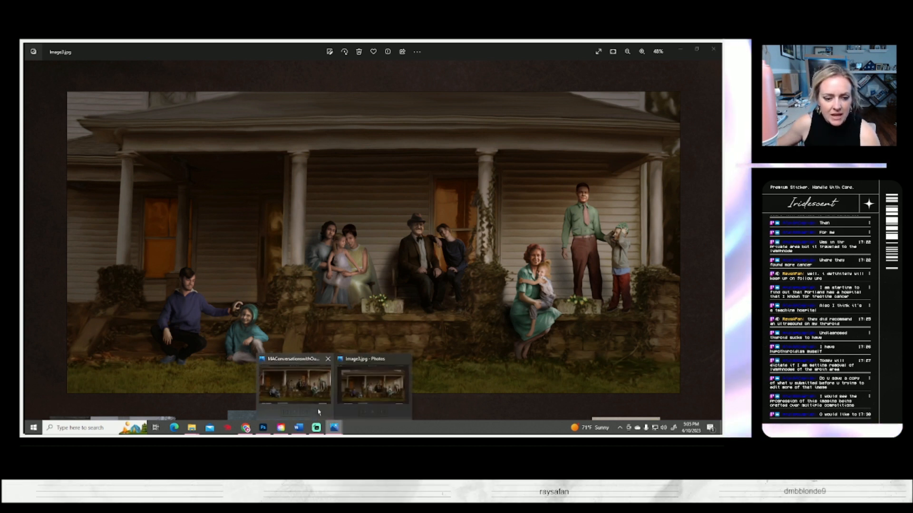
click(306, 388)
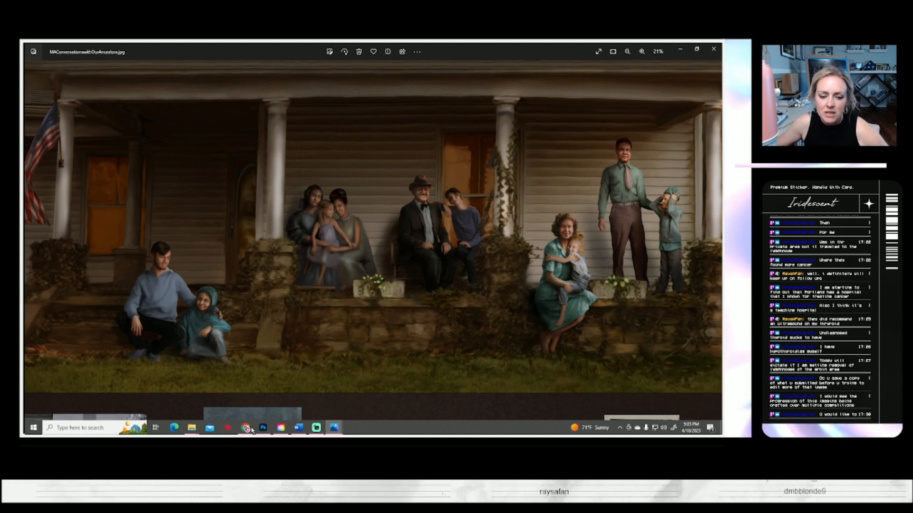
mouse_move(334, 430)
mouse_move(367, 390)
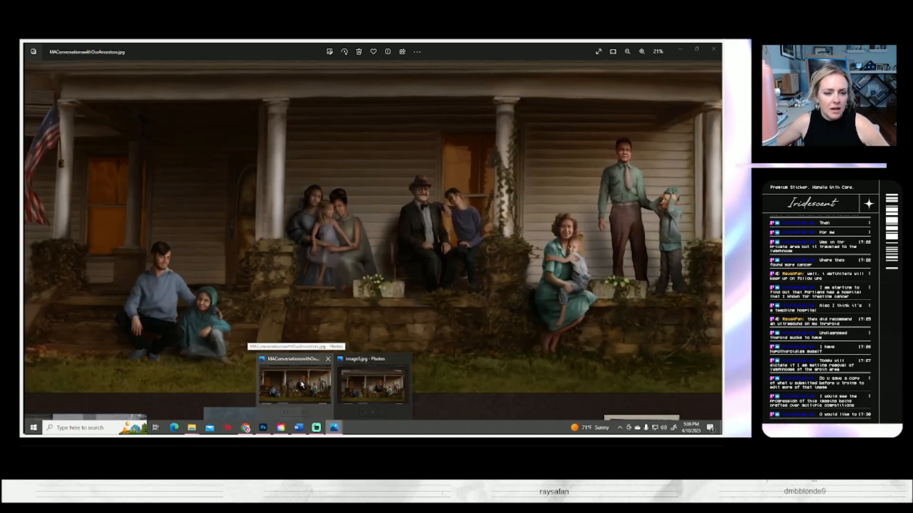
click(328, 359)
click(367, 359)
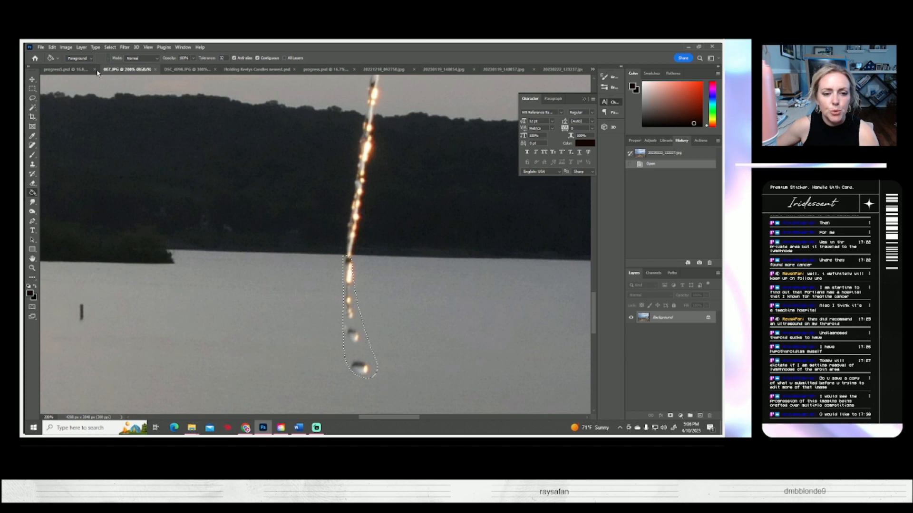
- Review the red umbrella composite in progress5.psd, then bring up the candlelit family portrait document in Photoshop
click(103, 69)
click(67, 69)
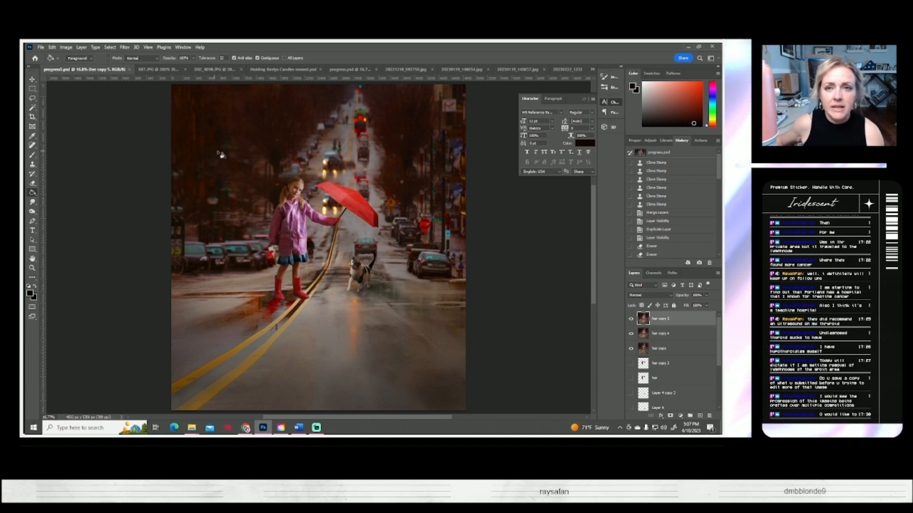
click(277, 71)
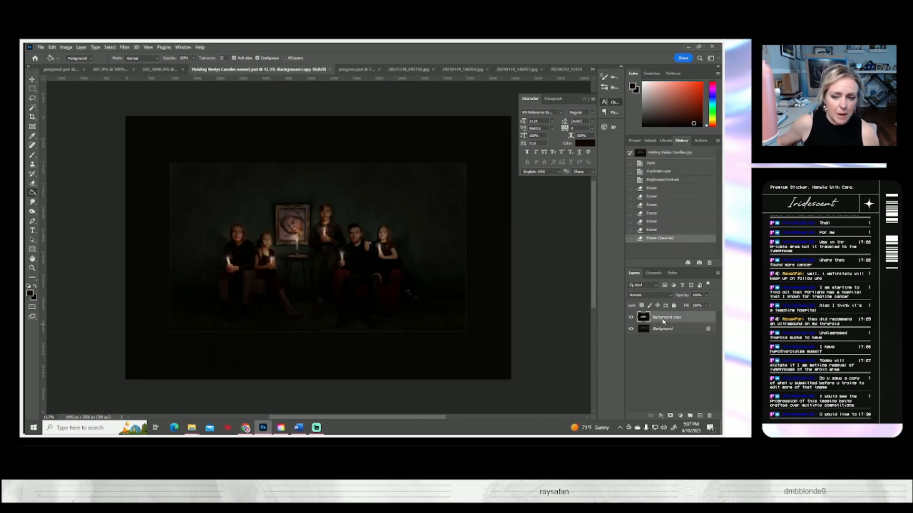
- Duplicate the Background copy layer and hide the original copy beneath it
right_click(662, 320)
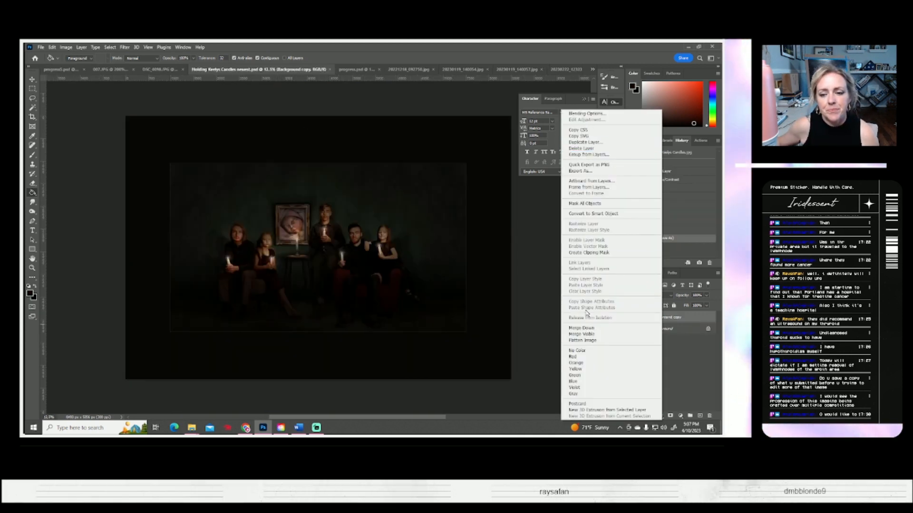
click(583, 143)
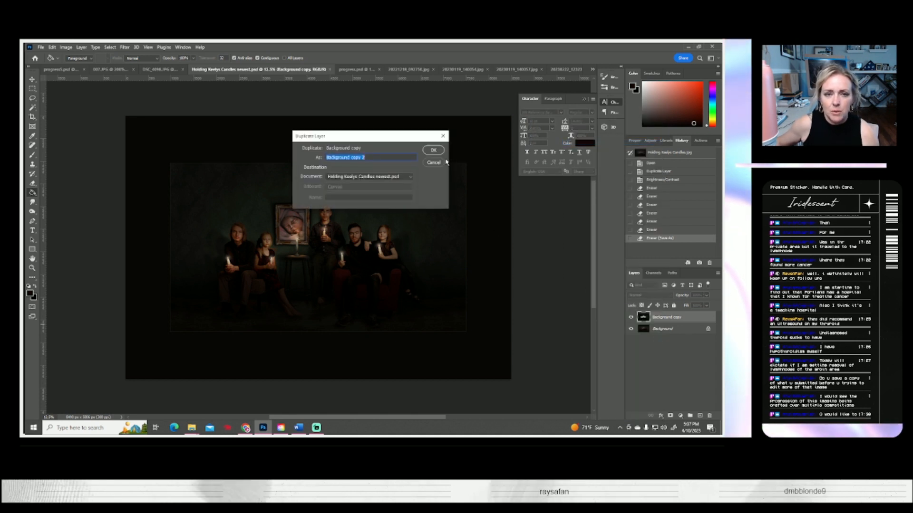
key(Return)
click(631, 330)
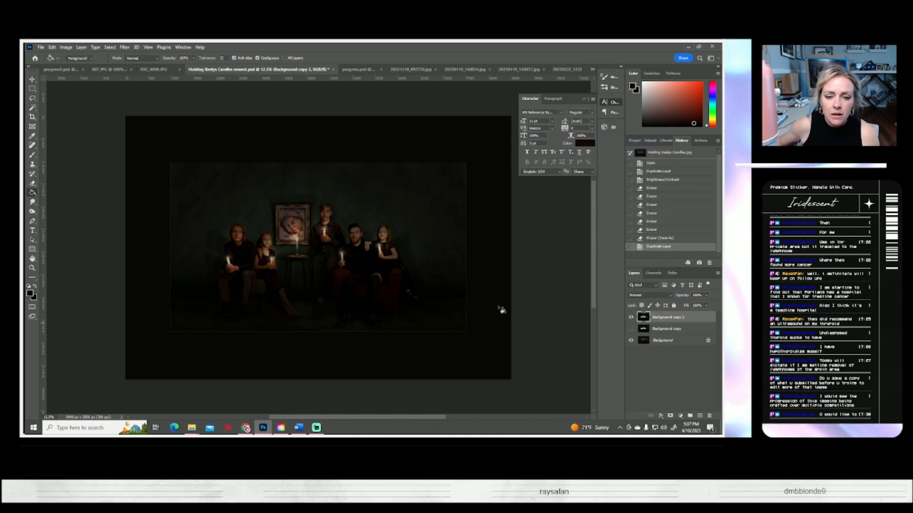
- Warm the new duplicate's midtones with Color Balance, setting red to about +19 and blue to about -16
click(33, 270)
click(285, 263)
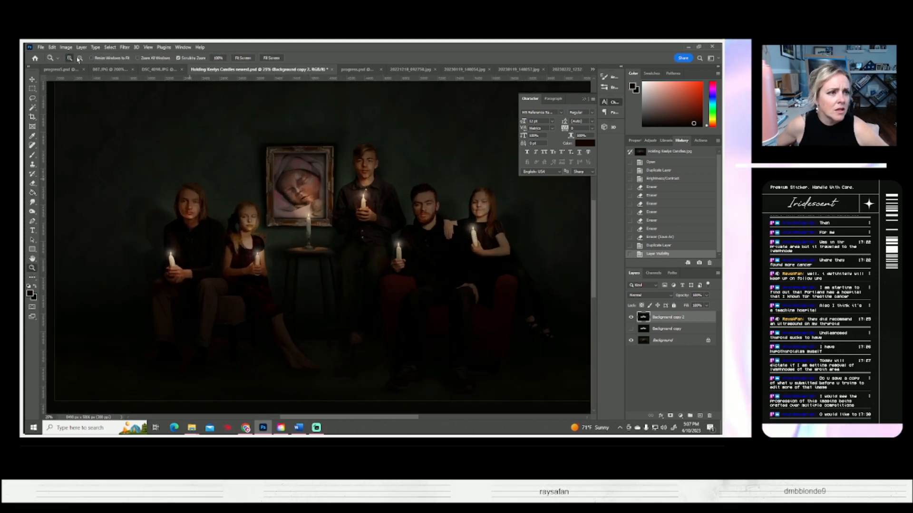
click(66, 47)
mouse_move(78, 69)
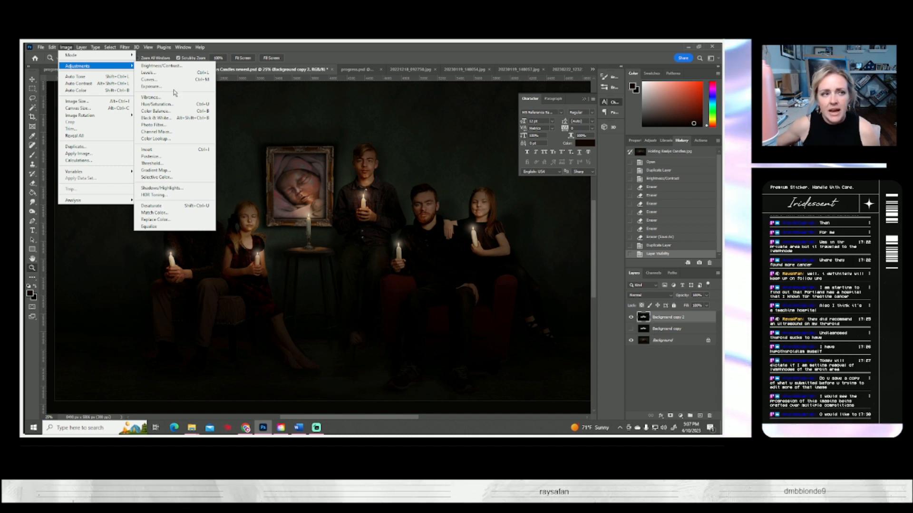
click(157, 110)
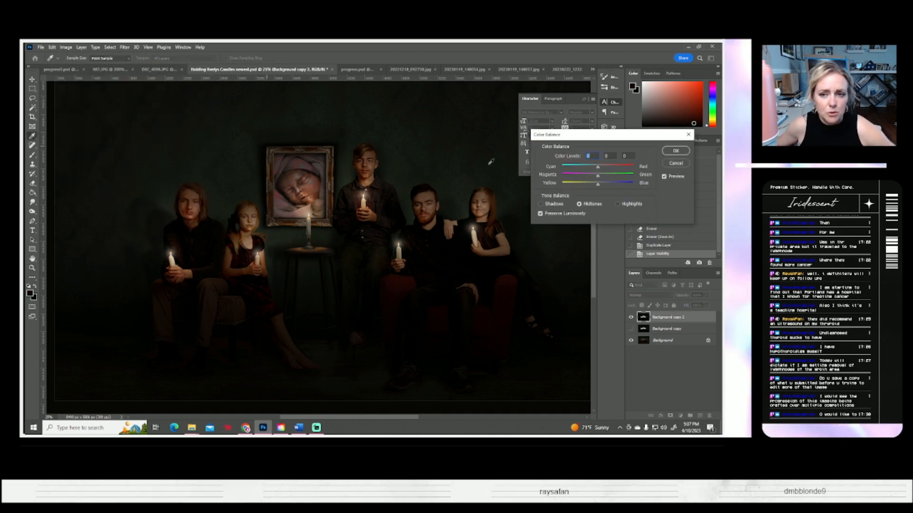
drag(597, 167, 592, 185)
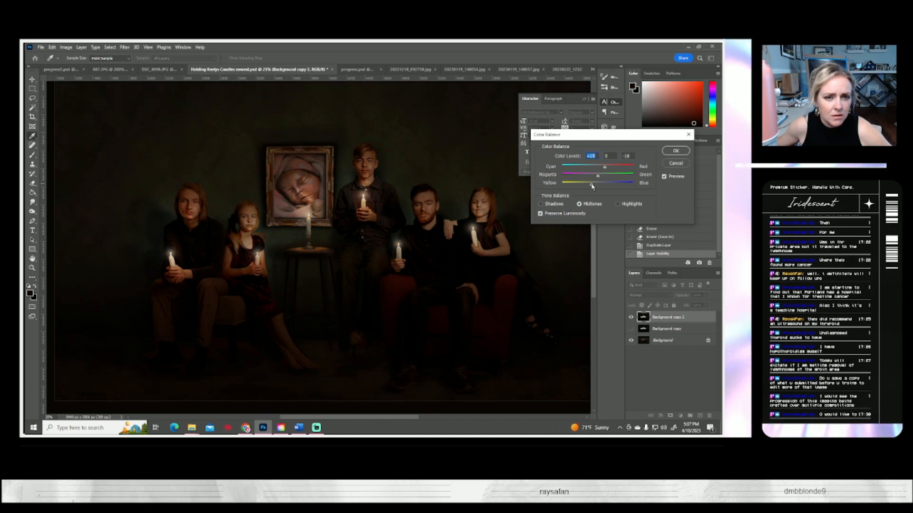
click(675, 151)
- Duplicate the Background layer and brighten the copy with Curves by raising a point in the darker part of the RGB curve
right_click(664, 342)
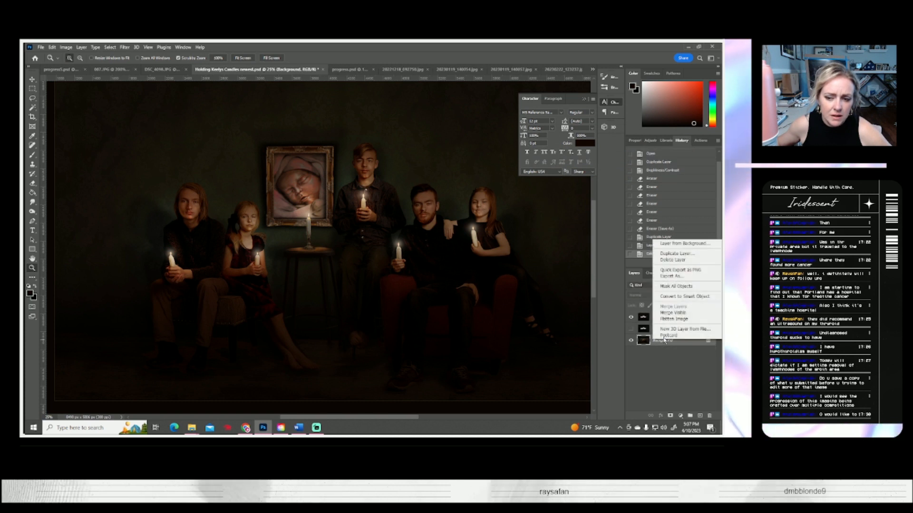
click(664, 246)
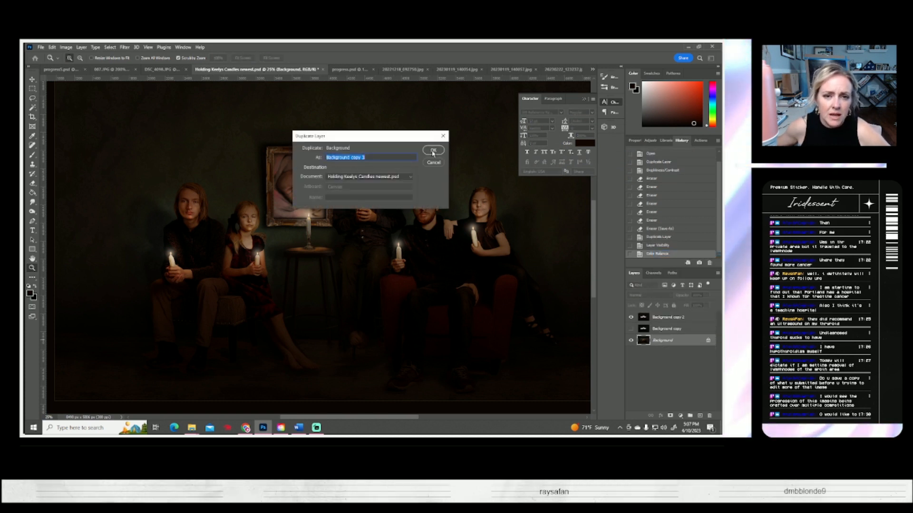
click(445, 154)
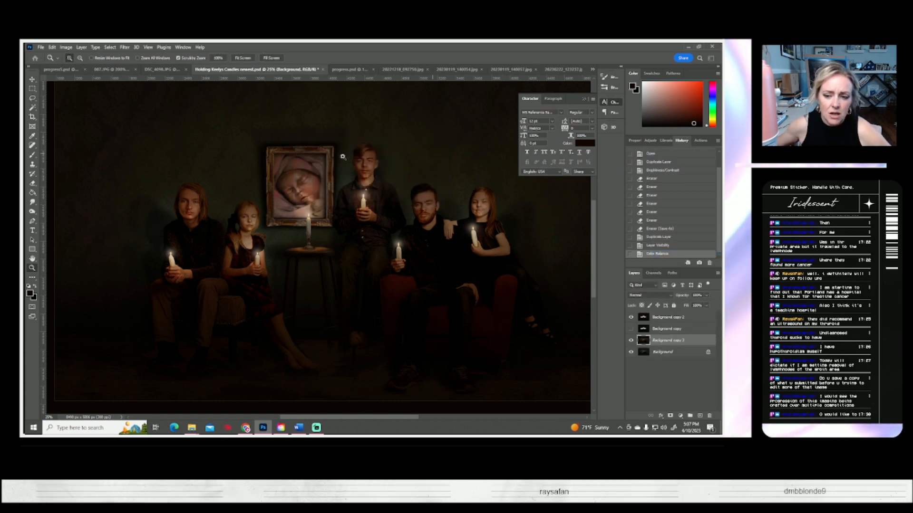
click(66, 47)
click(156, 80)
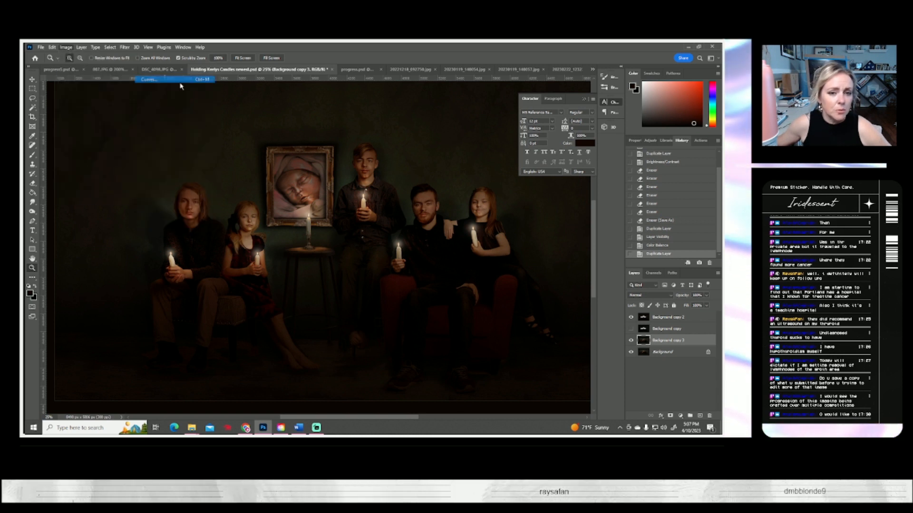
drag(522, 202, 523, 195)
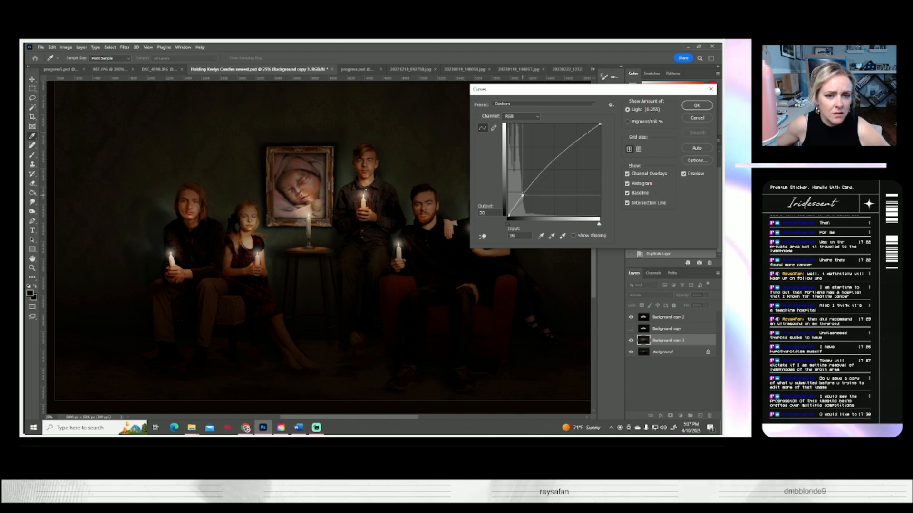
click(695, 106)
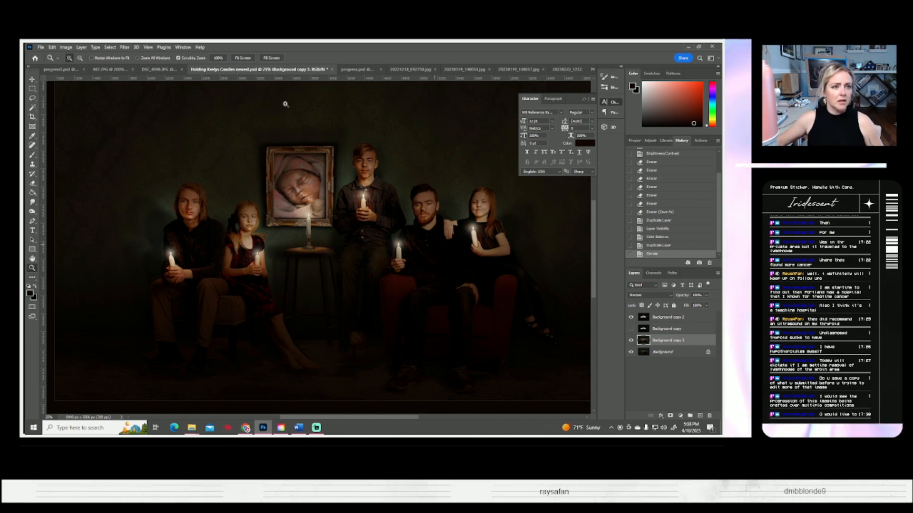
- Compare the whole portrait with Background copy 3 and then Background copy 2 hidden and shown
click(249, 58)
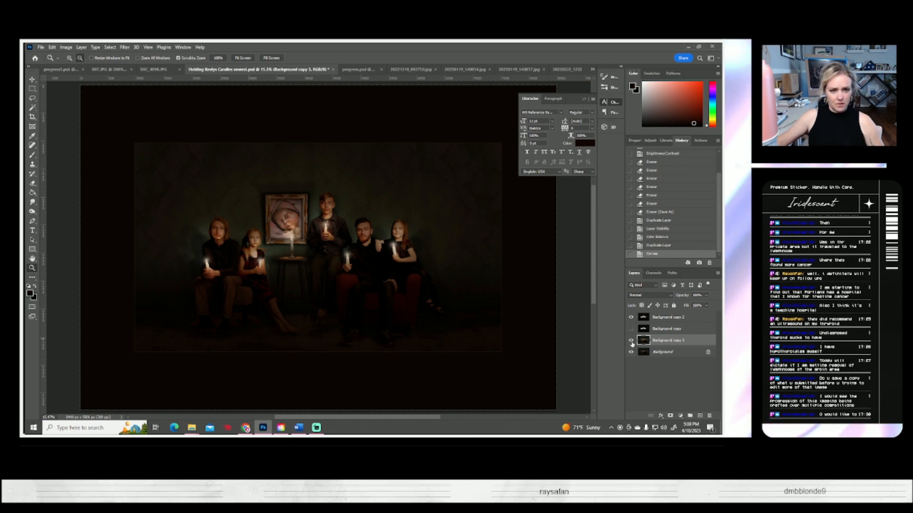
click(631, 341)
click(632, 341)
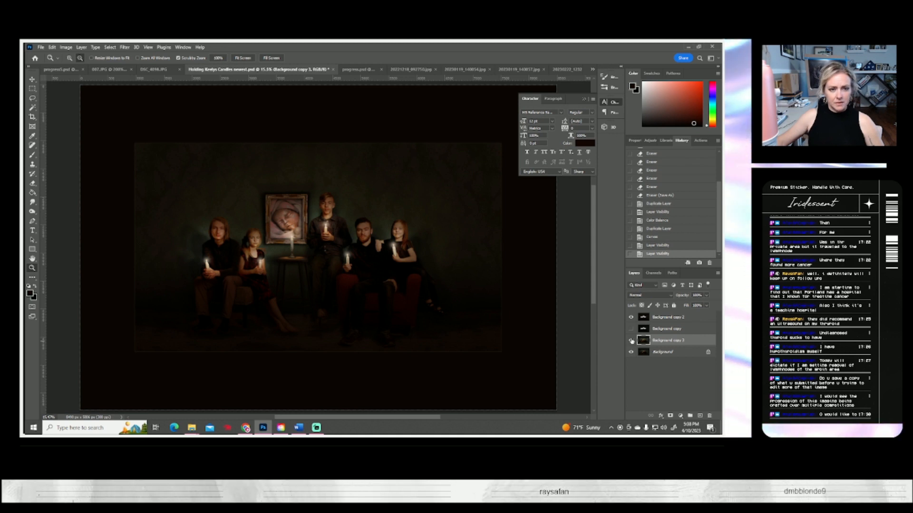
click(632, 318)
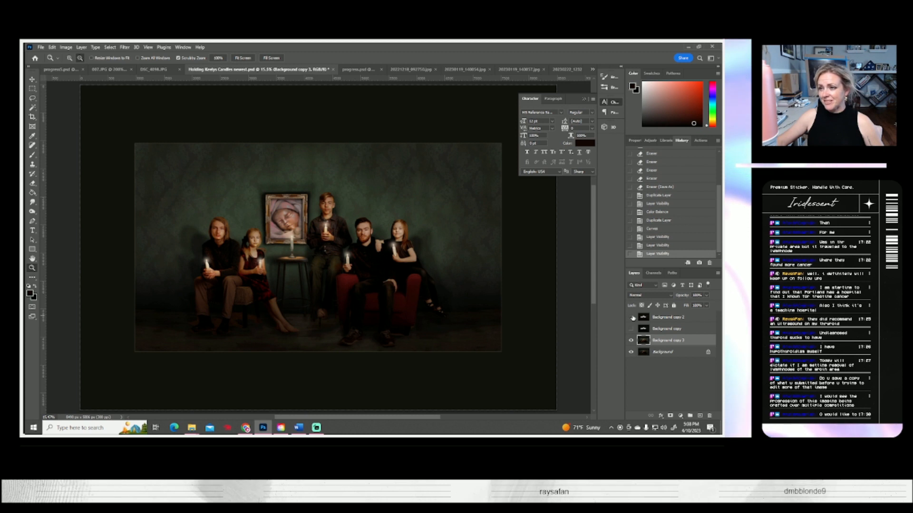
click(632, 318)
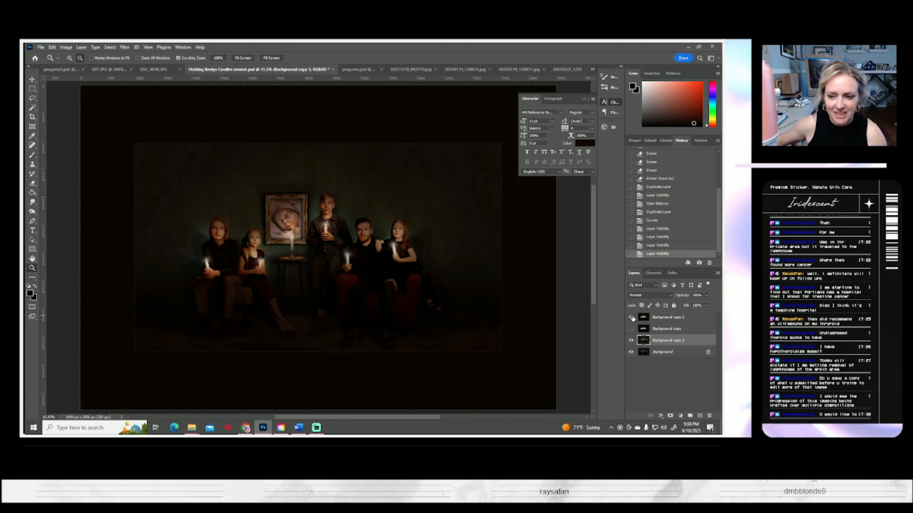
- Duplicate Background copy 3 and apply Color Balance to the new layer's midtones with levels +12, 0, -18
right_click(666, 341)
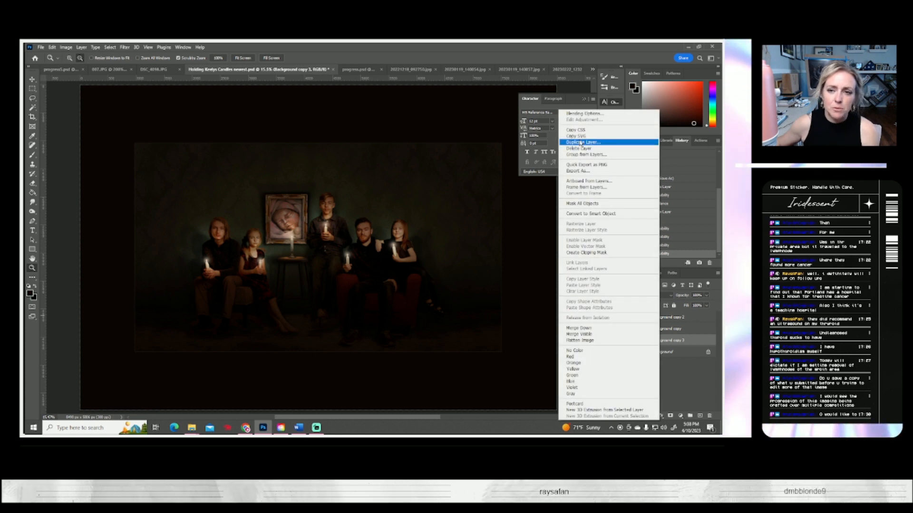
click(580, 143)
click(433, 149)
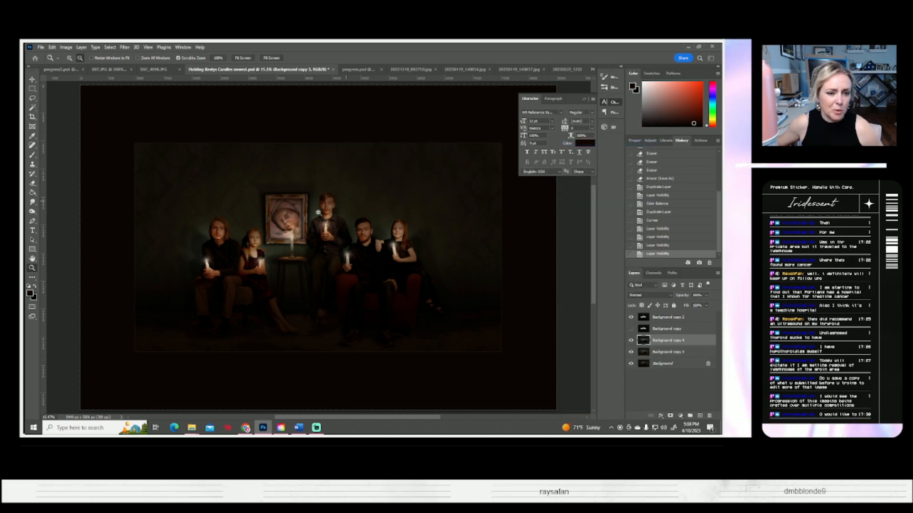
click(66, 47)
mouse_move(74, 66)
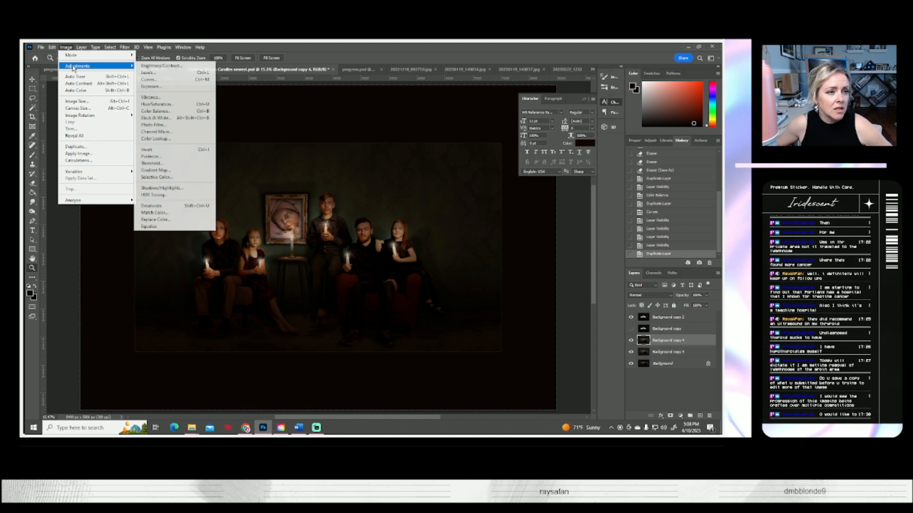
click(159, 111)
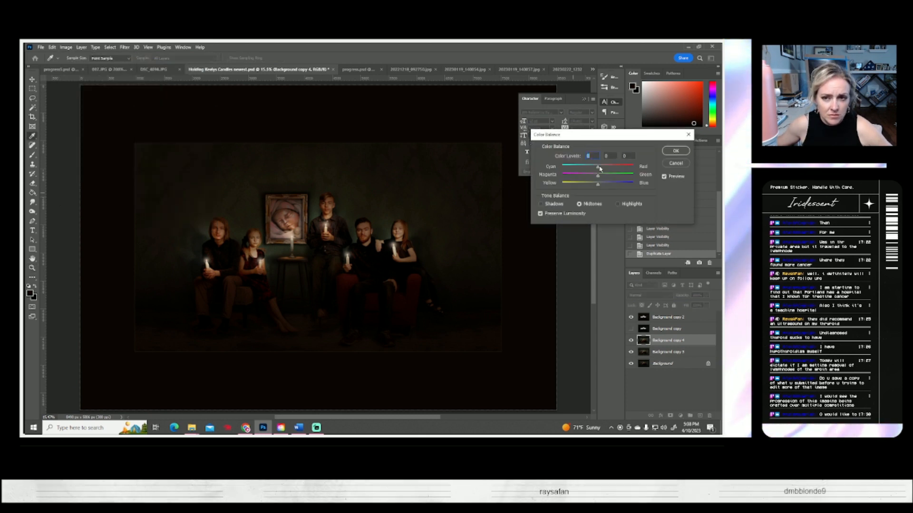
drag(598, 169, 593, 187)
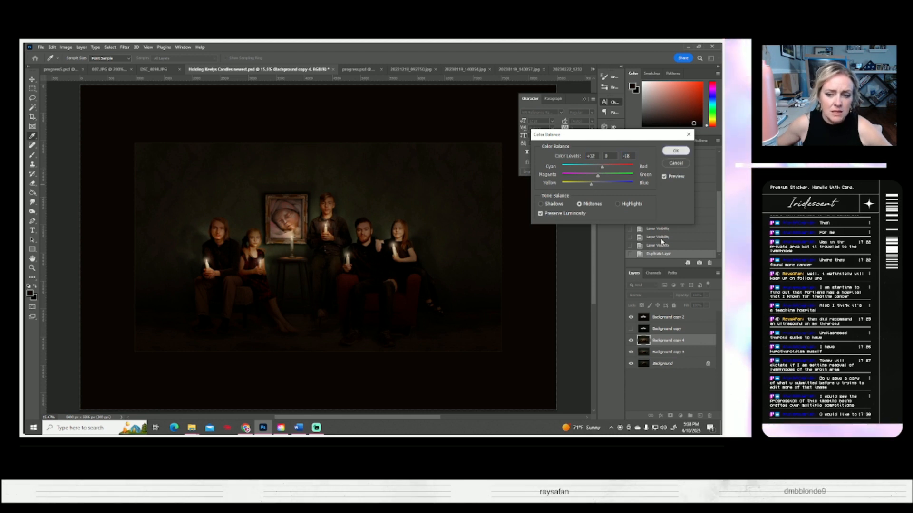
click(676, 150)
key(z)
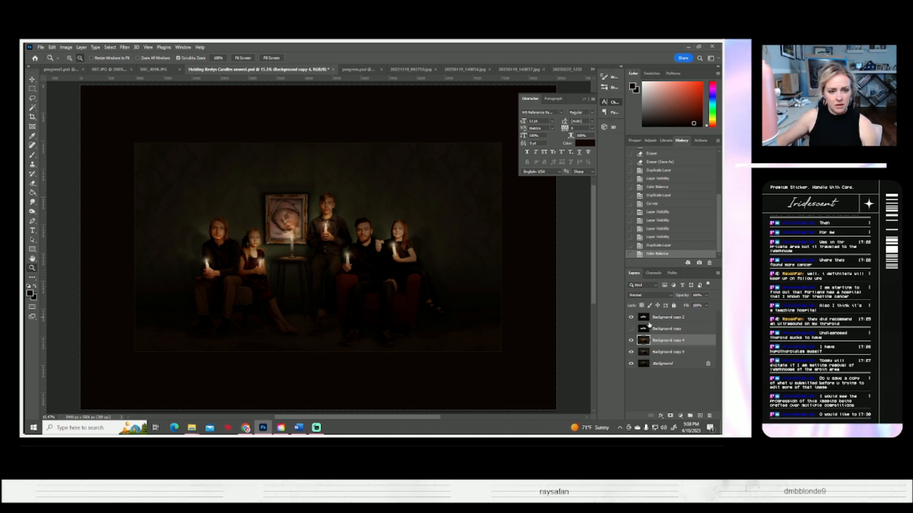
- Flatten the candlelit portrait into a single layer, discarding the hidden layers
click(79, 47)
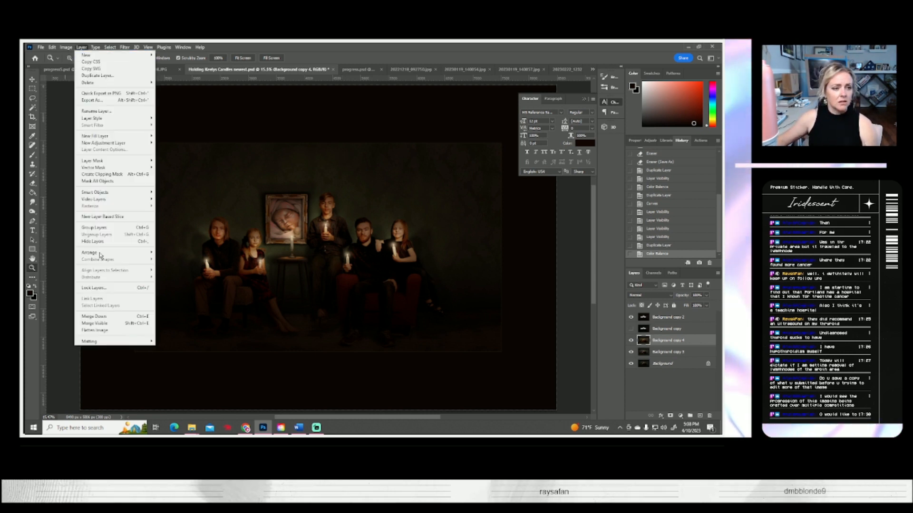
click(121, 326)
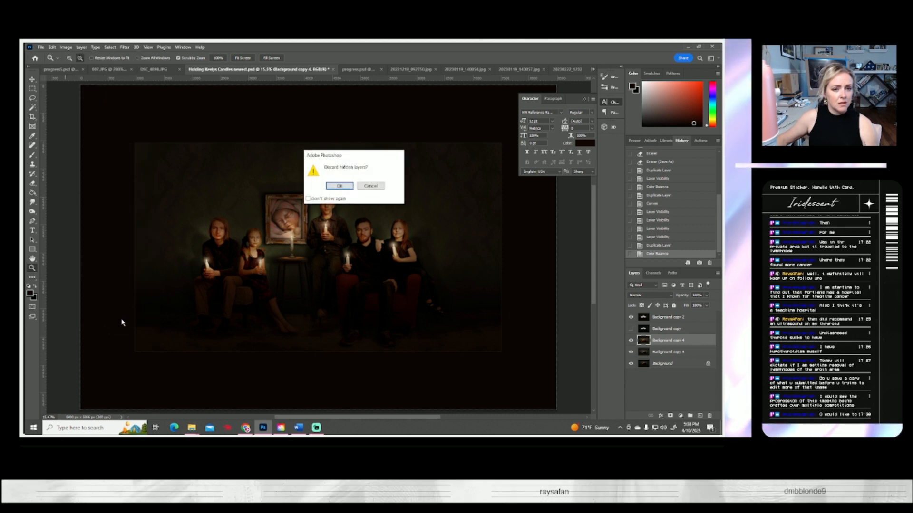
click(347, 186)
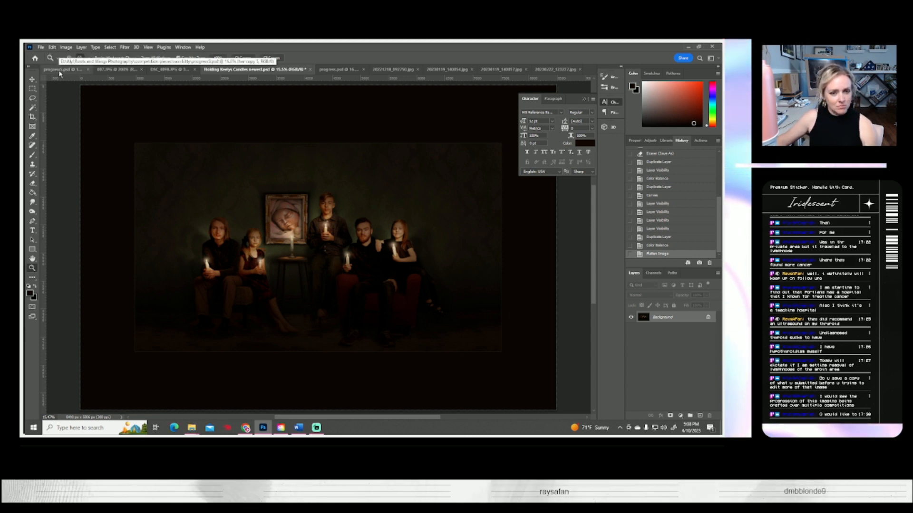
click(65, 47)
mouse_move(71, 68)
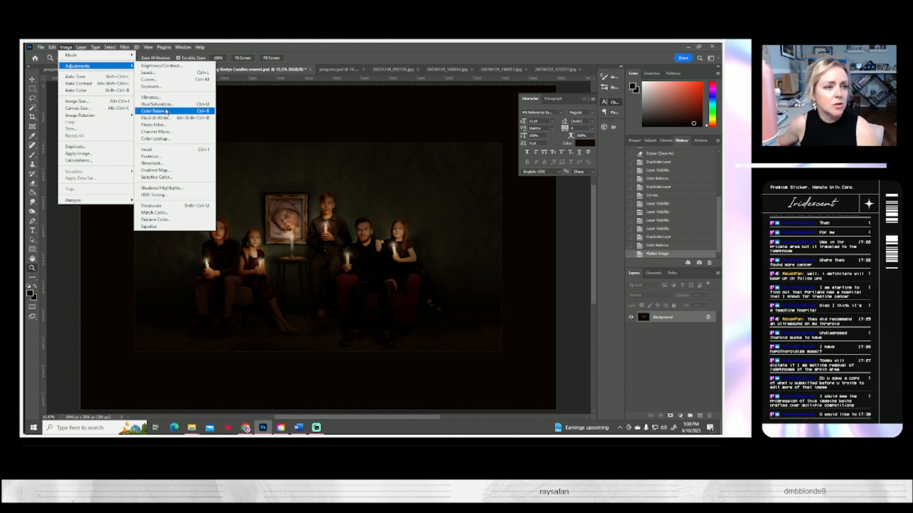
click(165, 75)
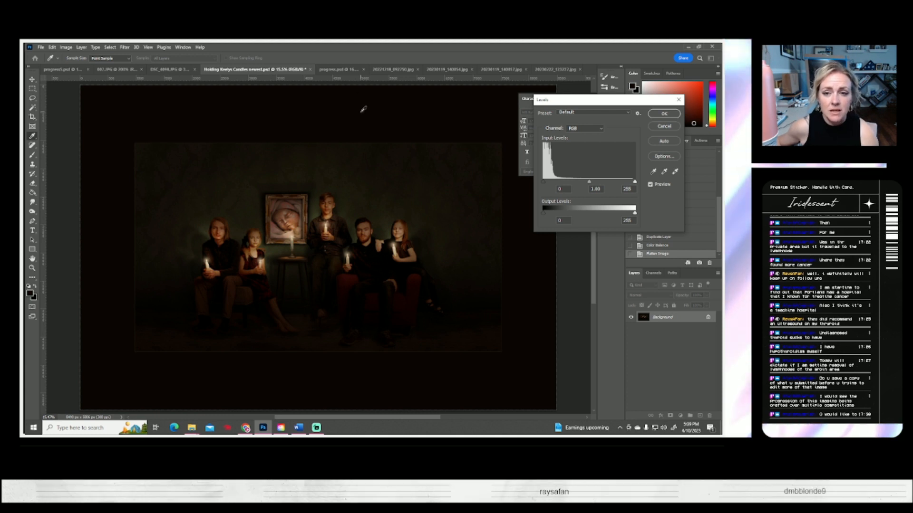
drag(633, 185, 544, 186)
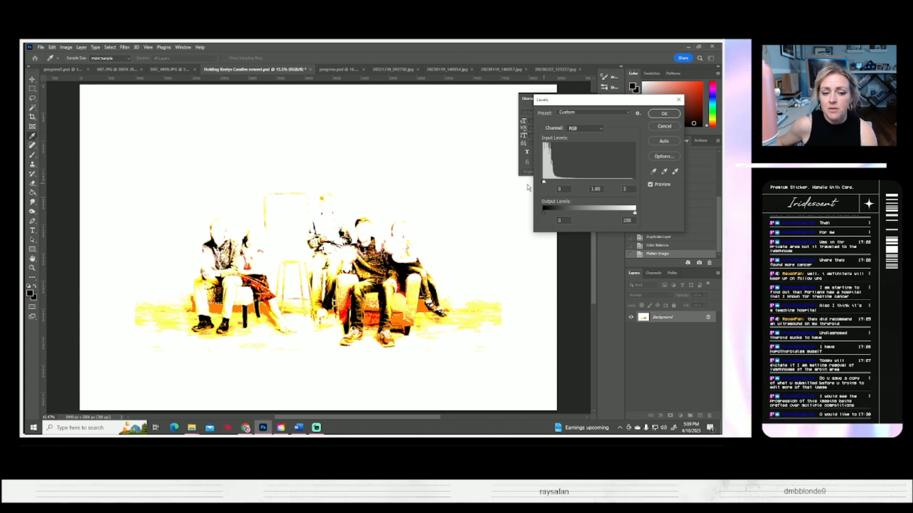
drag(544, 182, 637, 183)
drag(543, 183, 584, 195)
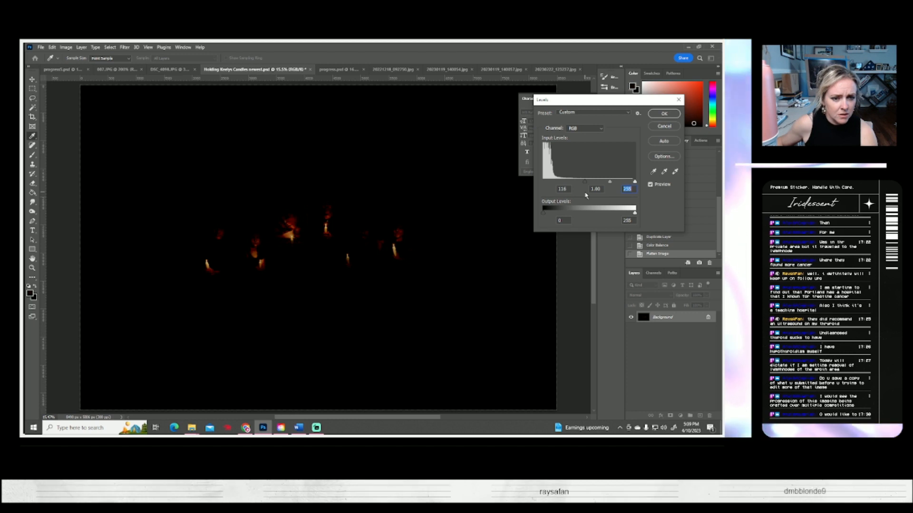
drag(584, 196, 632, 189)
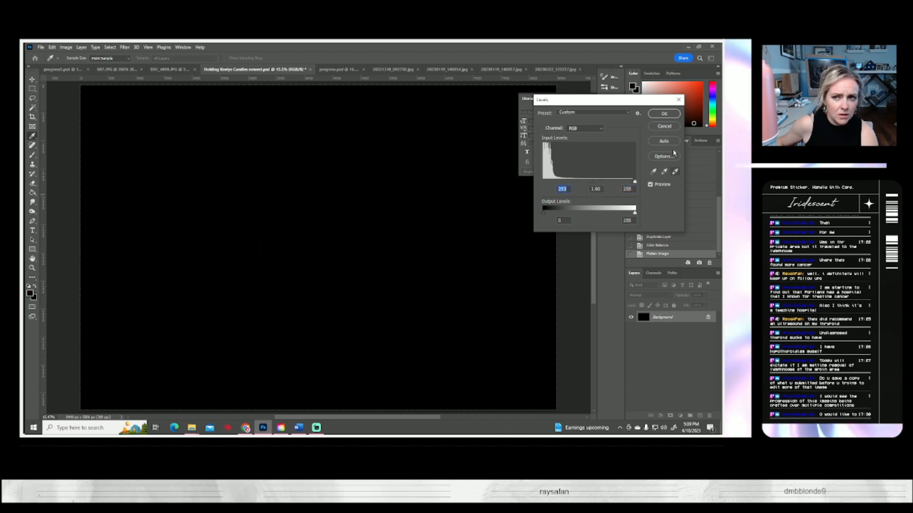
click(668, 126)
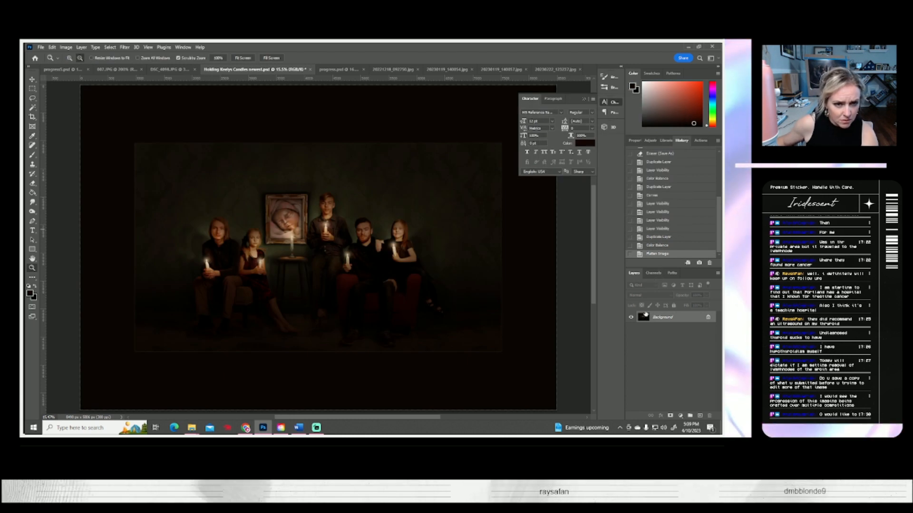
- Save the flattened candlelit portrait as a Baseline Standard JPEG at quality 10 (Maximum)
click(41, 48)
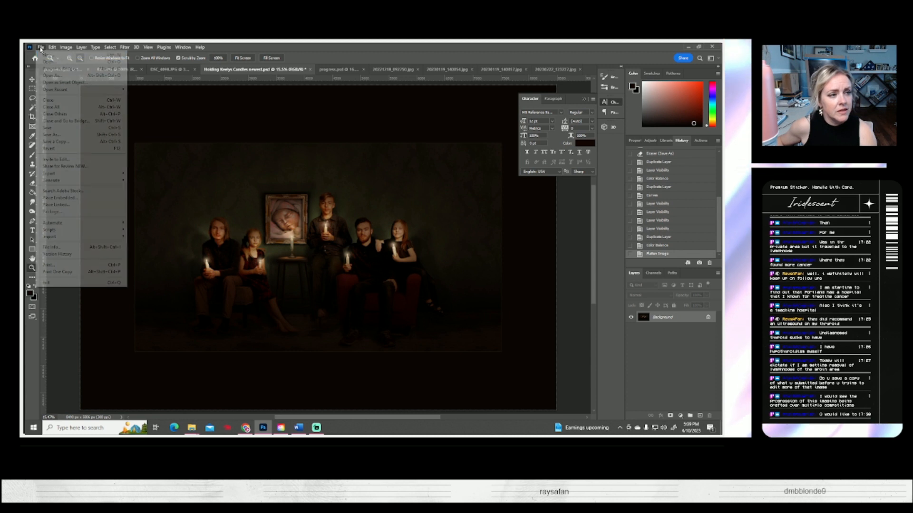
click(66, 136)
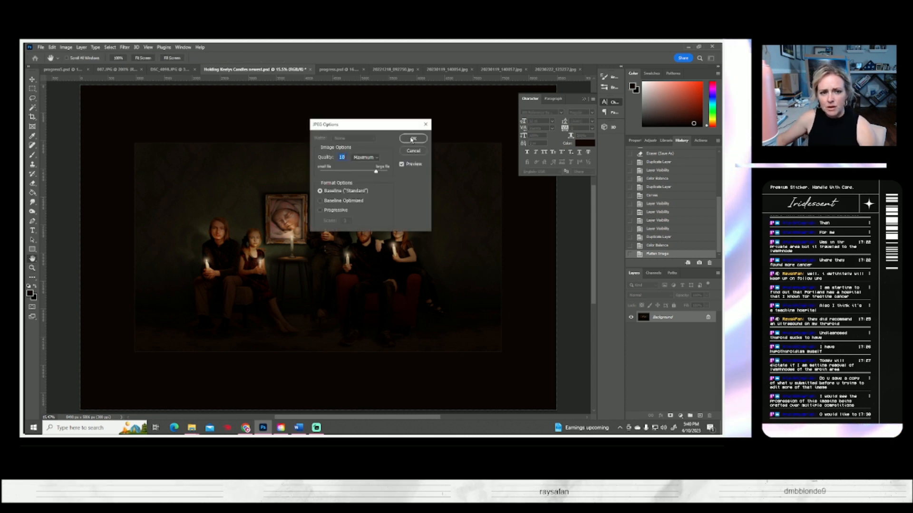
click(412, 139)
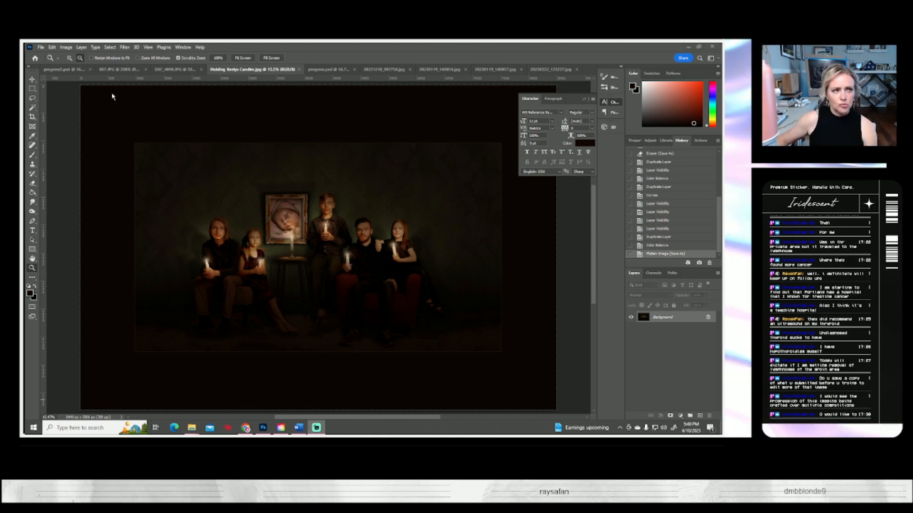
click(65, 47)
mouse_move(95, 68)
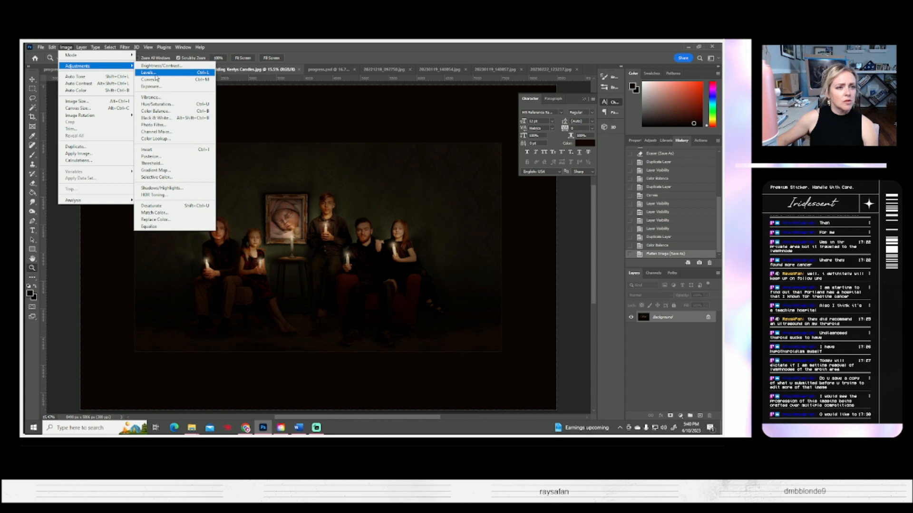
click(183, 79)
drag(525, 200, 526, 143)
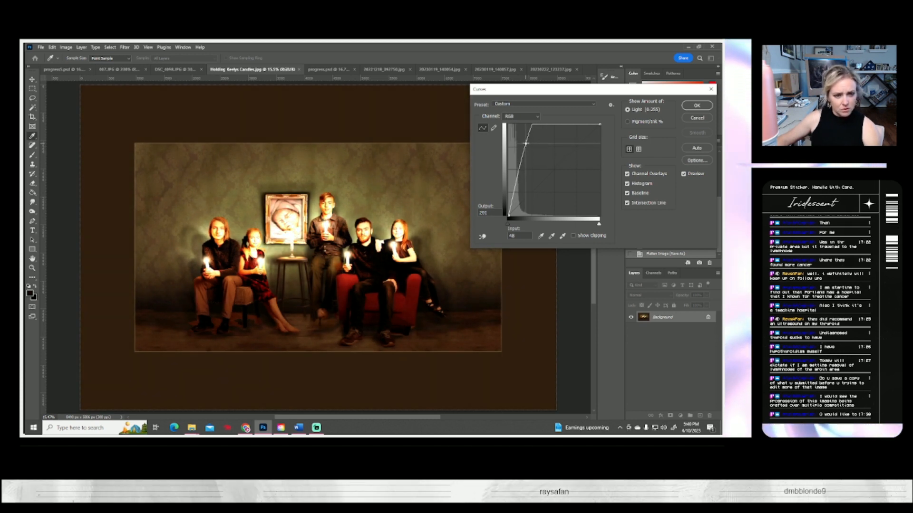
drag(526, 143, 533, 169)
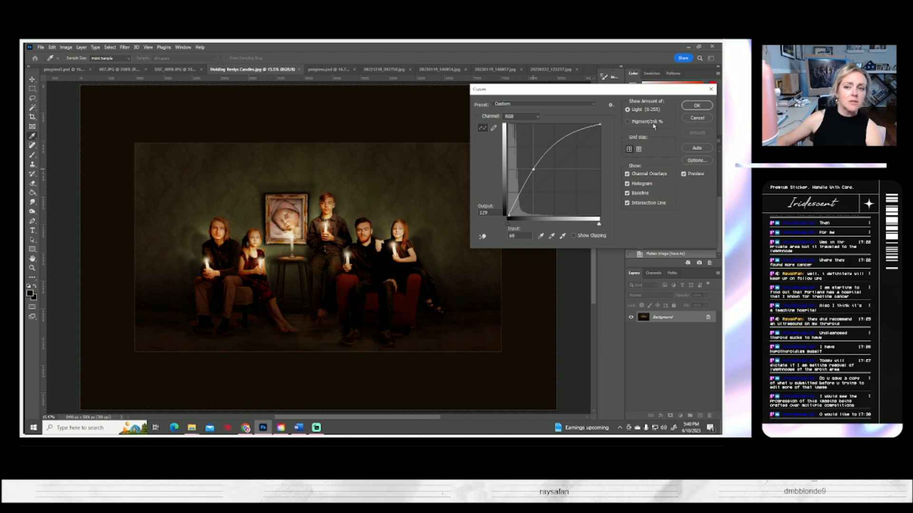
click(695, 118)
key(z)
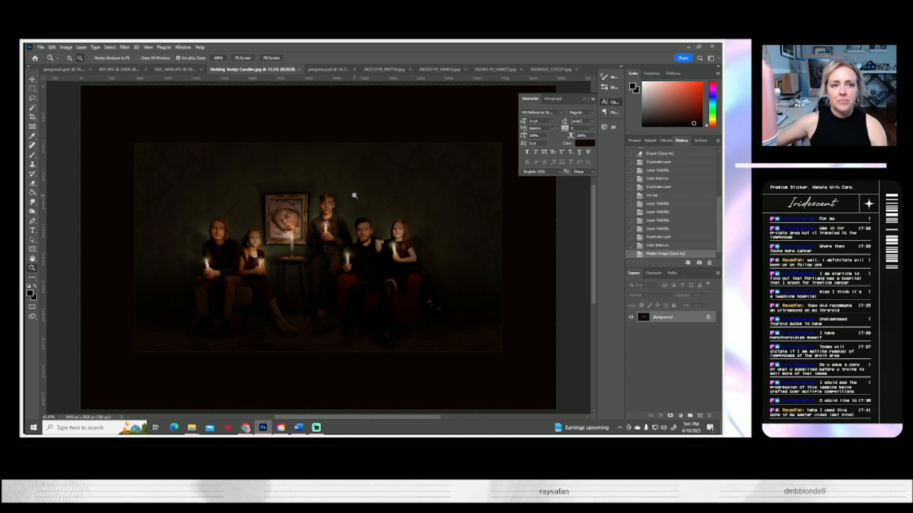
- Open the dark composite of the woman sitting beside a bed in front of a curtained window
click(42, 47)
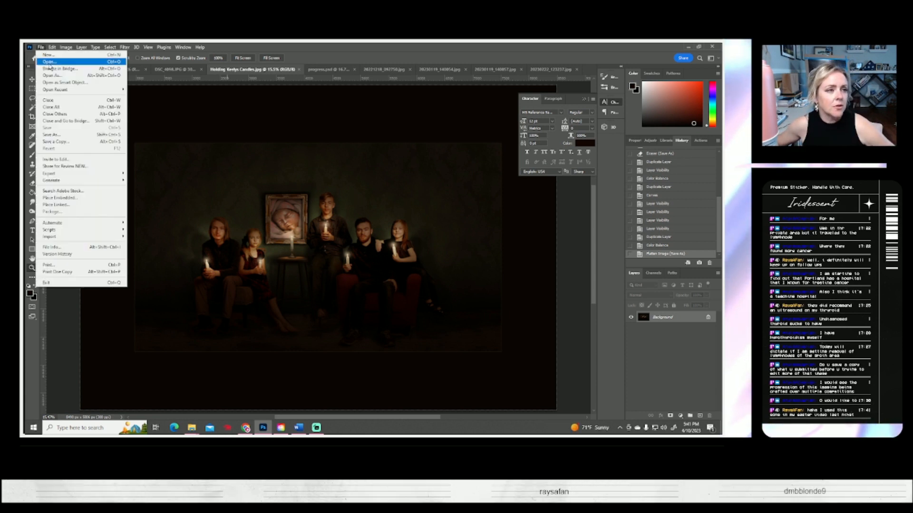
click(48, 61)
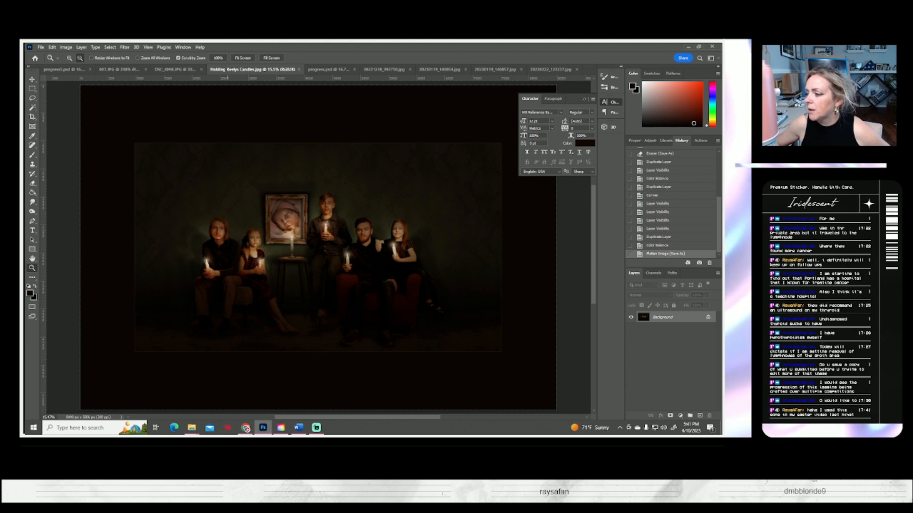
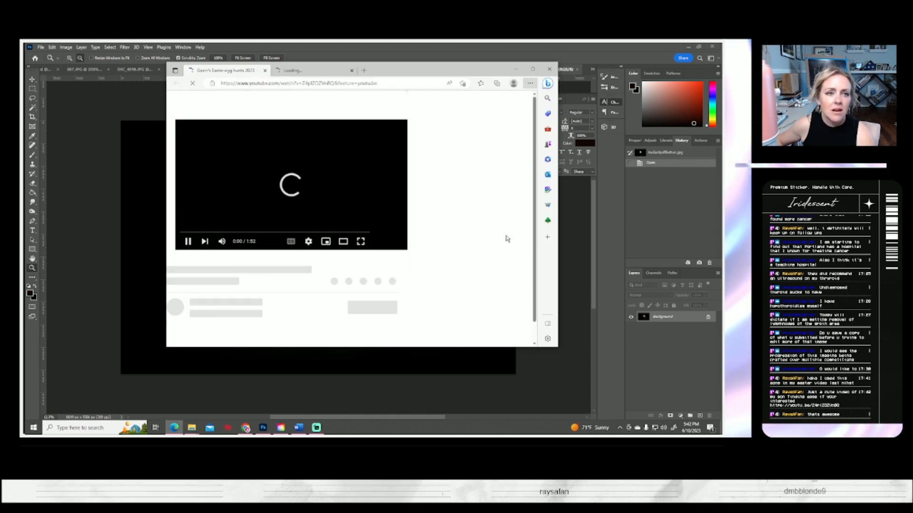
- Pause the Easter egg hunt video in the browser and return to Photoshop
click(188, 242)
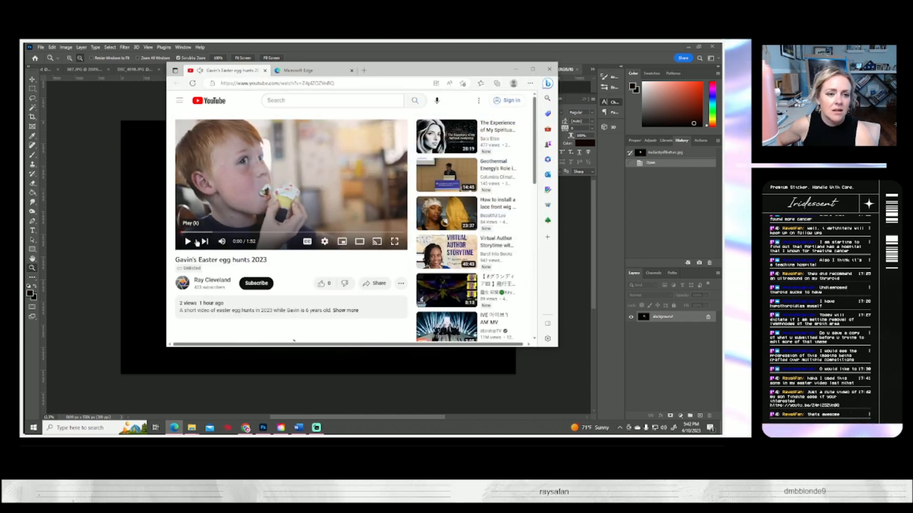
click(519, 71)
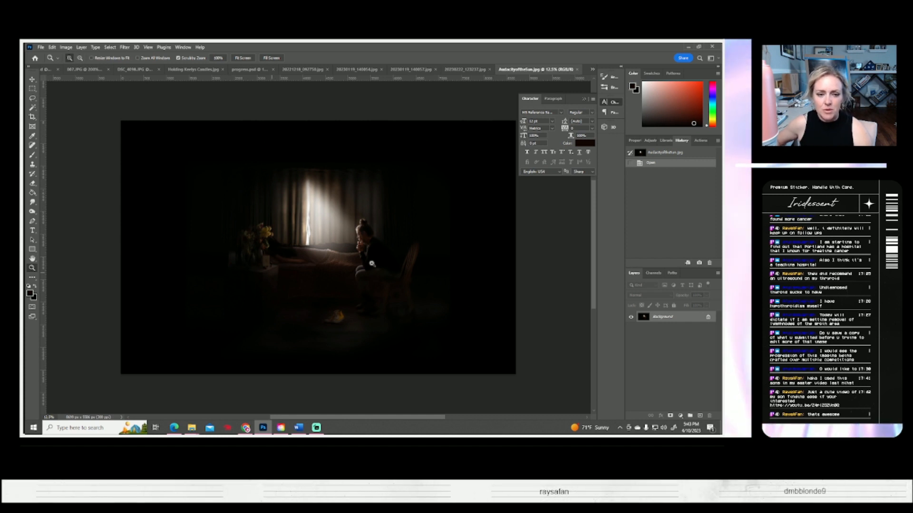
- Duplicate the Background layer of the seated woman composite, with her face and clasped hands in close-up
drag(362, 249, 361, 249)
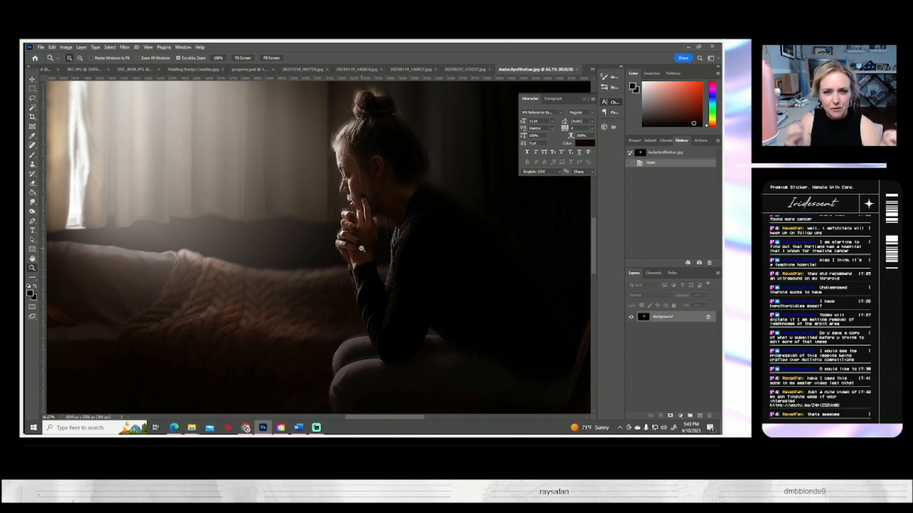
click(355, 174)
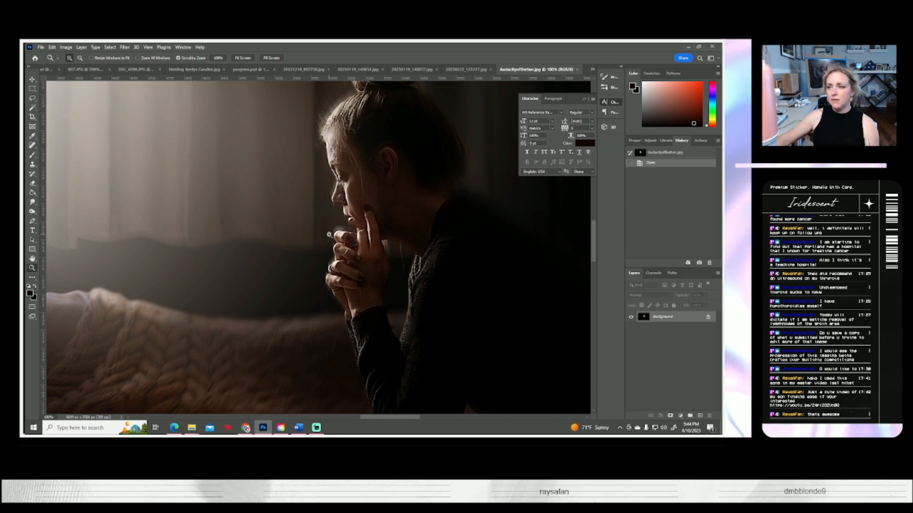
click(335, 223)
click(333, 225)
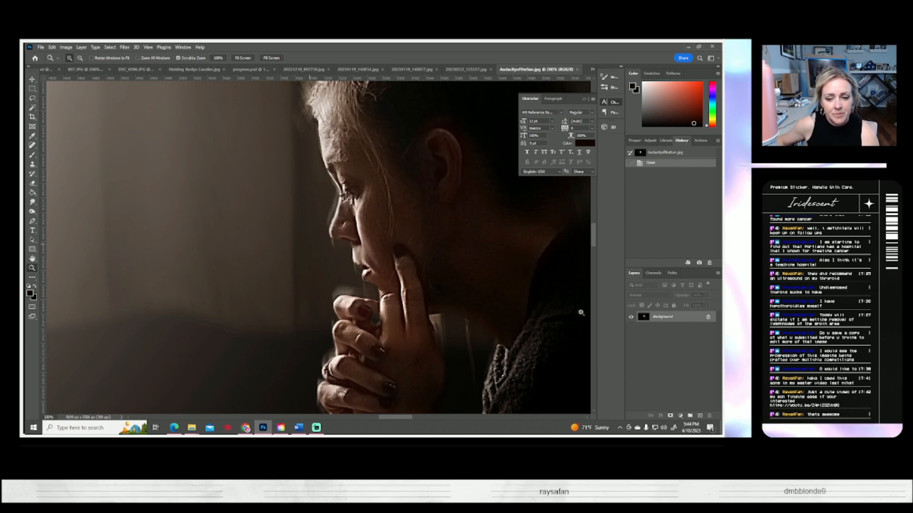
right_click(657, 319)
click(666, 333)
key(Return)
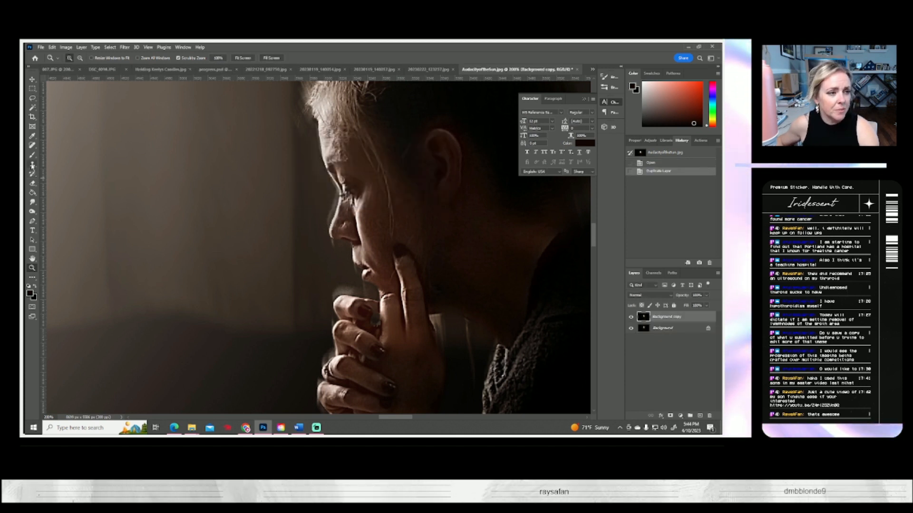
- Clone the curtain background along the woman's nose and forehead on Background copy, using a small Soft Round Clone Stamp brush
click(32, 164)
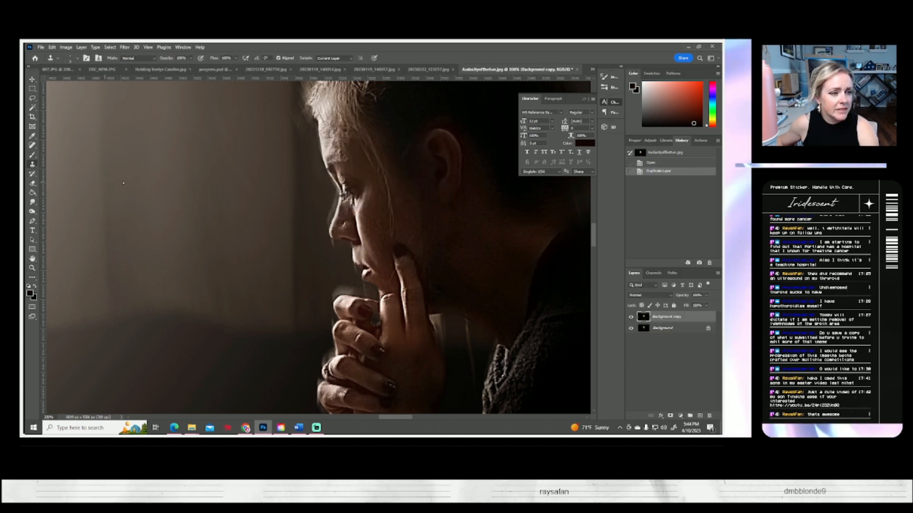
click(75, 58)
click(71, 81)
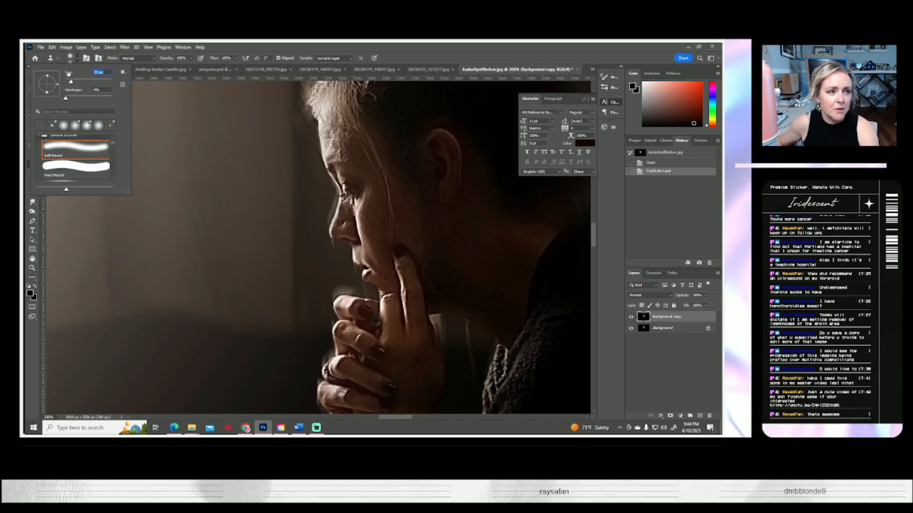
drag(71, 81, 67, 81)
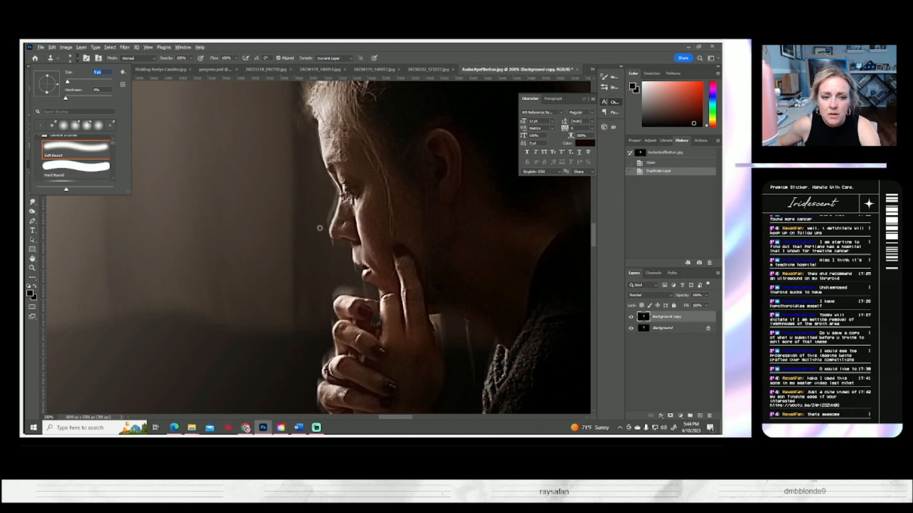
click(321, 229)
key(Return)
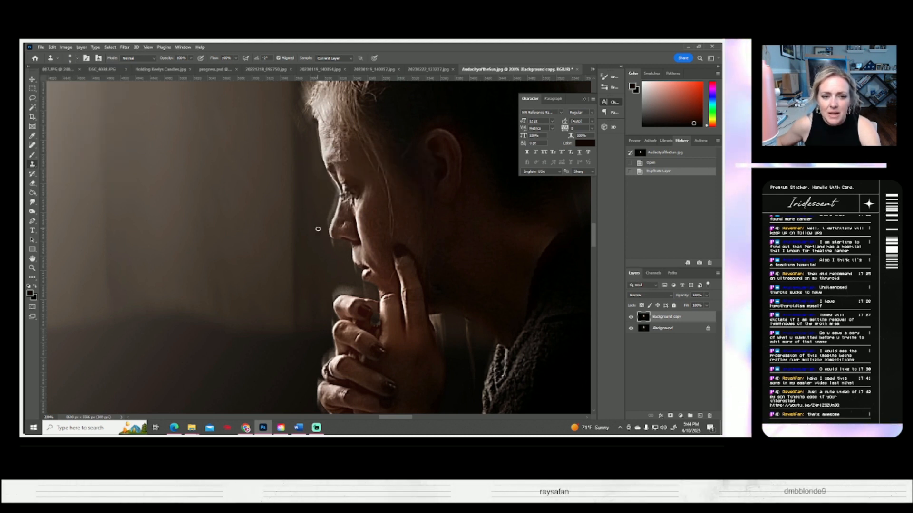
mouse_move(326, 228)
mouse_down()
mouse_move(337, 190)
mouse_move(319, 179)
mouse_move(336, 193)
mouse_up()
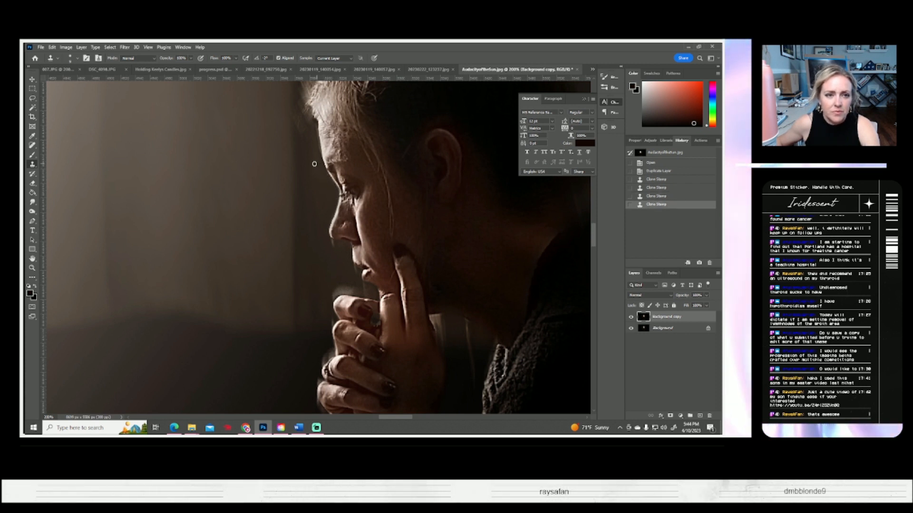
drag(315, 164, 317, 156)
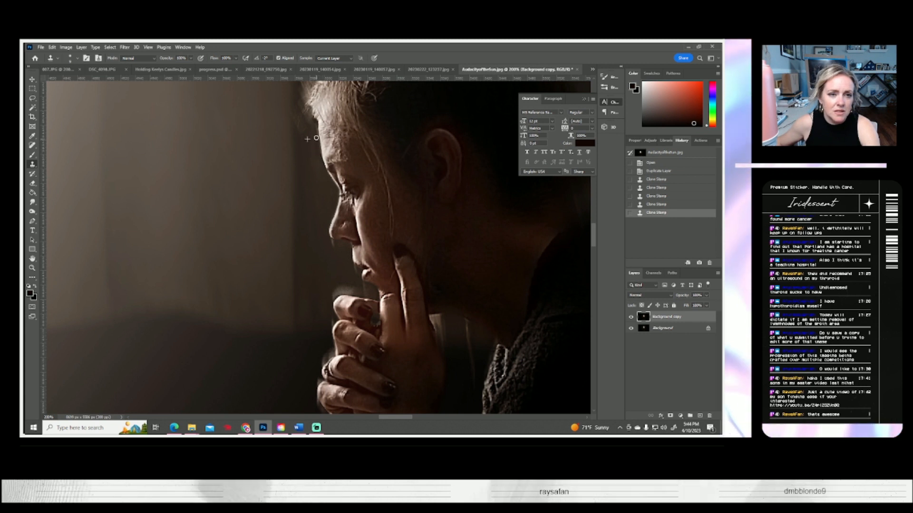
drag(313, 123, 309, 120)
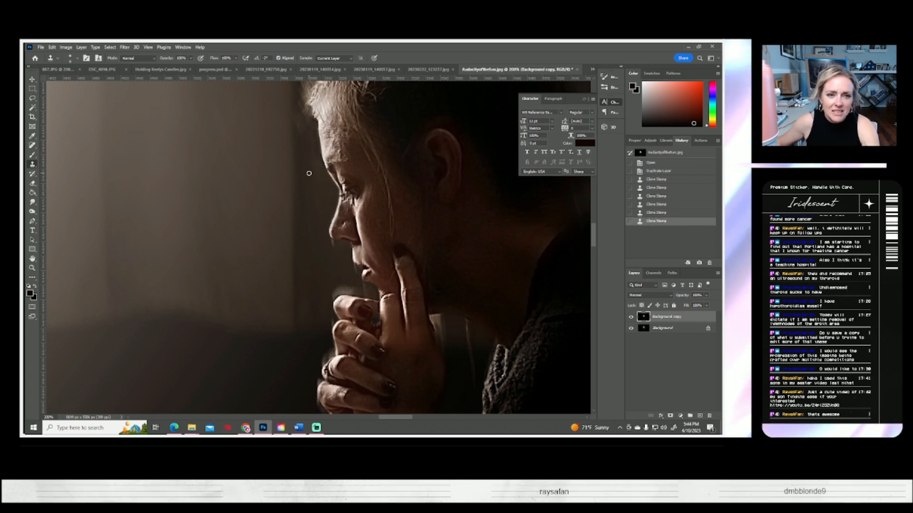
- Clone the background along the outer edge of the woman's brow, nose, lips and chin to clean up the outline
scroll(308, 176, up, 2)
scroll(309, 171, up, 1)
scroll(313, 209, down, 3)
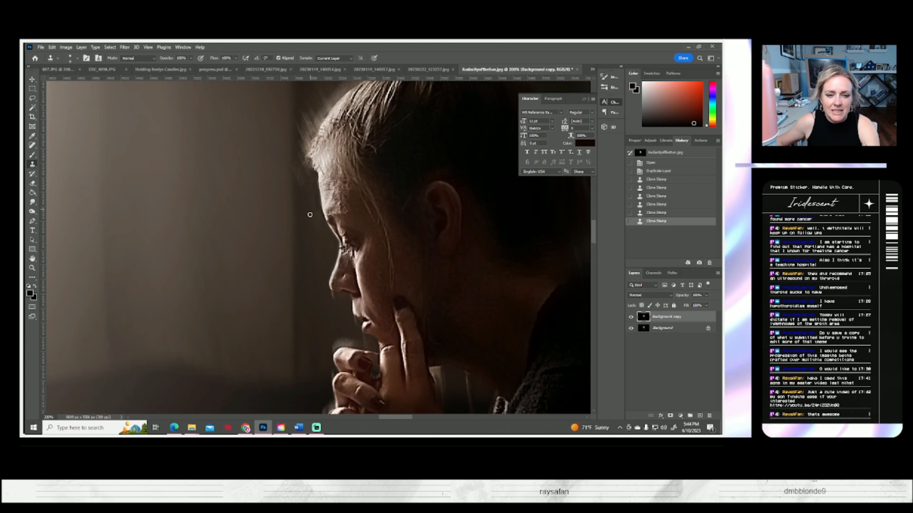
mouse_move(329, 229)
mouse_down()
mouse_move(355, 258)
mouse_move(347, 266)
mouse_move(361, 278)
mouse_move(328, 279)
mouse_move(352, 280)
mouse_up()
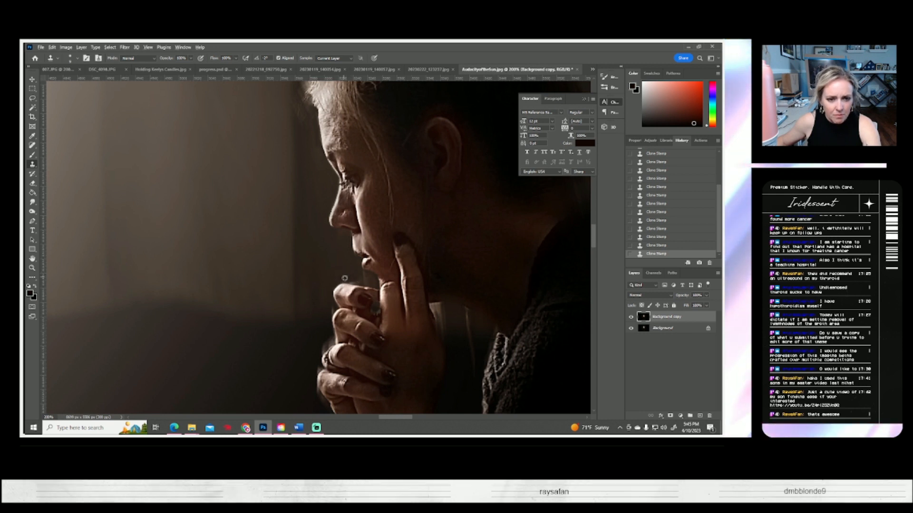
drag(350, 281, 357, 270)
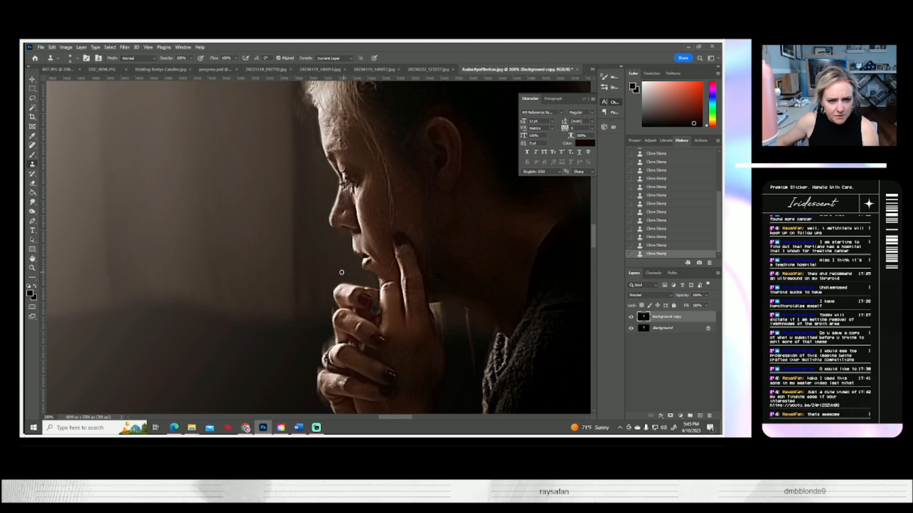
- Clone the dark background along the outer edge of the clasped hands and wrist down to the sweater cuff
scroll(336, 266, down, 1)
scroll(336, 265, down, 1)
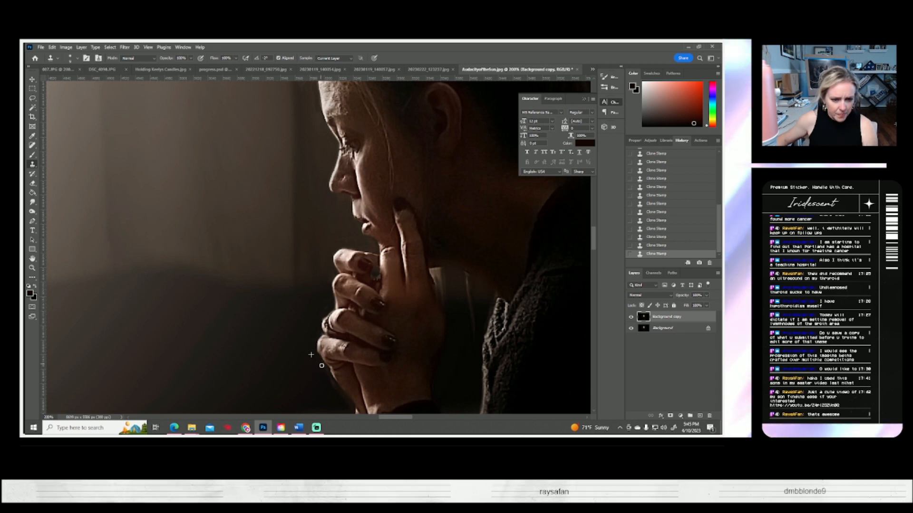
scroll(287, 356, down, 3)
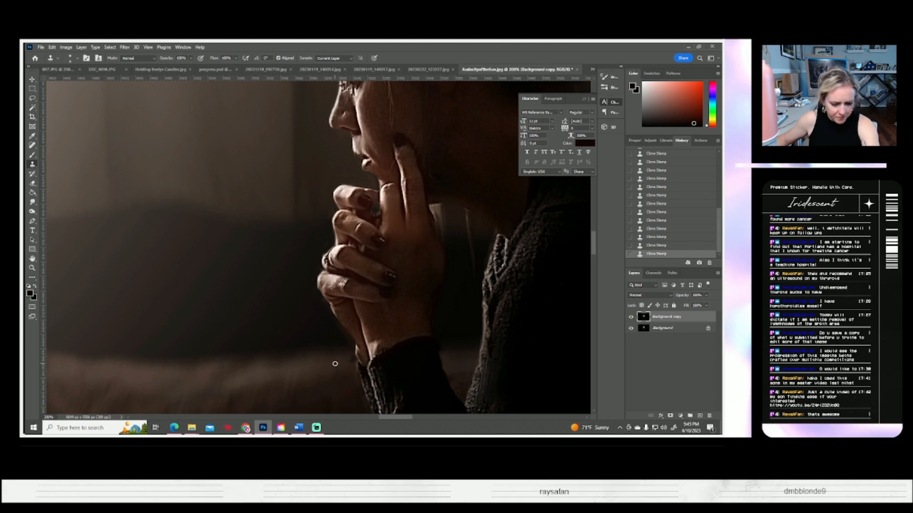
drag(348, 362, 358, 382)
scroll(316, 377, down, 3)
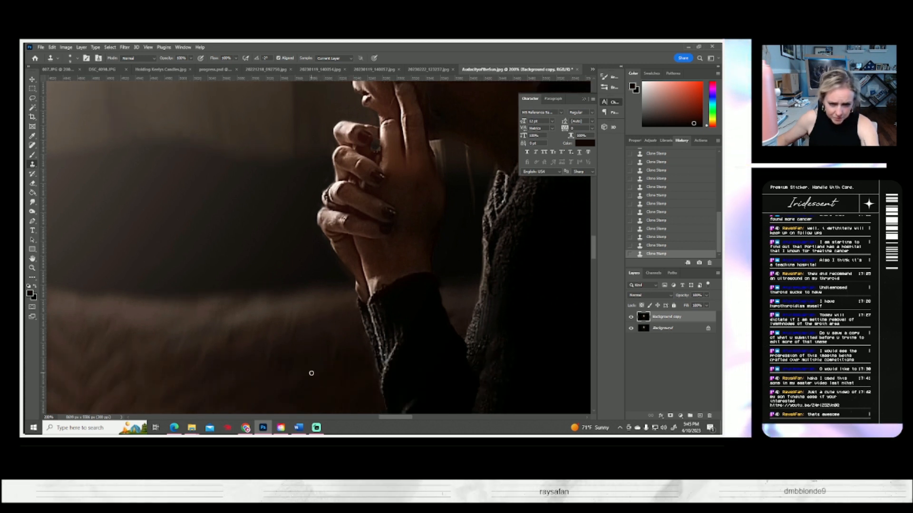
- Clone the curtain background over the light fringe at the woman's front hairline, using a larger Soft Round brush at reduced opacity
scroll(305, 364, up, 3)
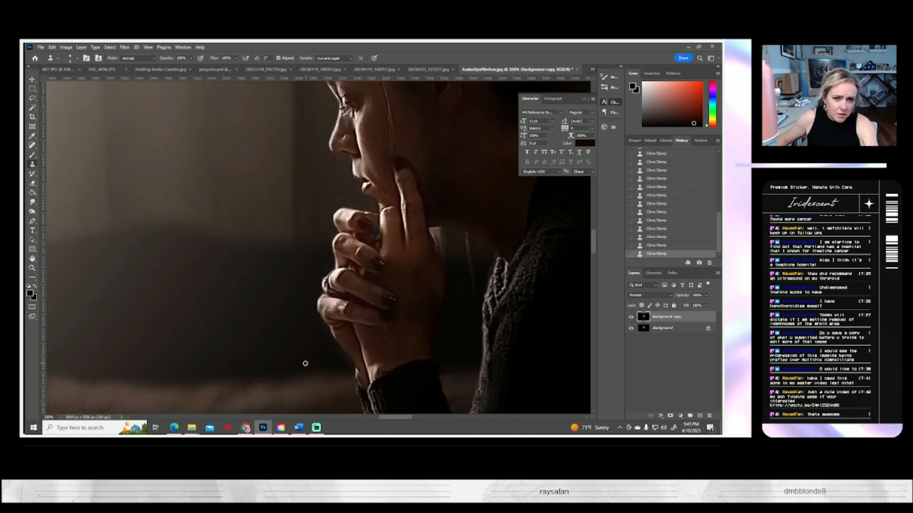
scroll(302, 354, up, 6)
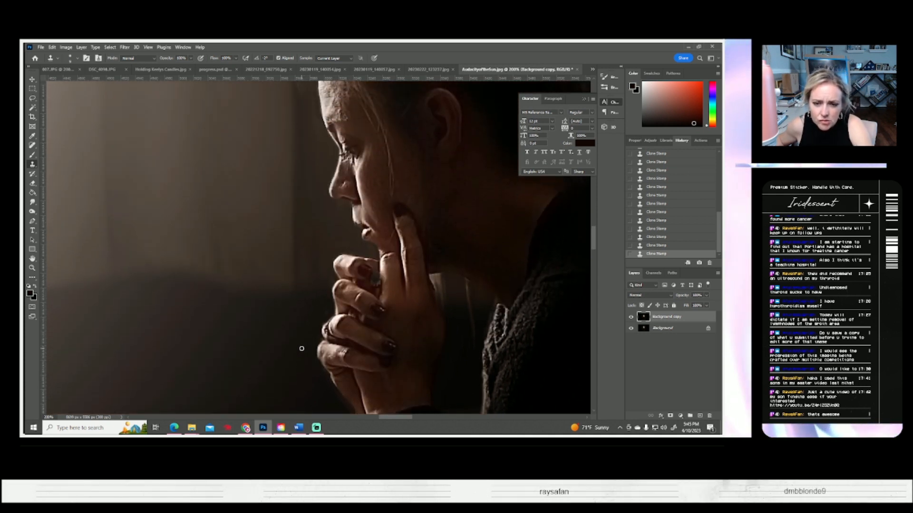
scroll(302, 346, up, 8)
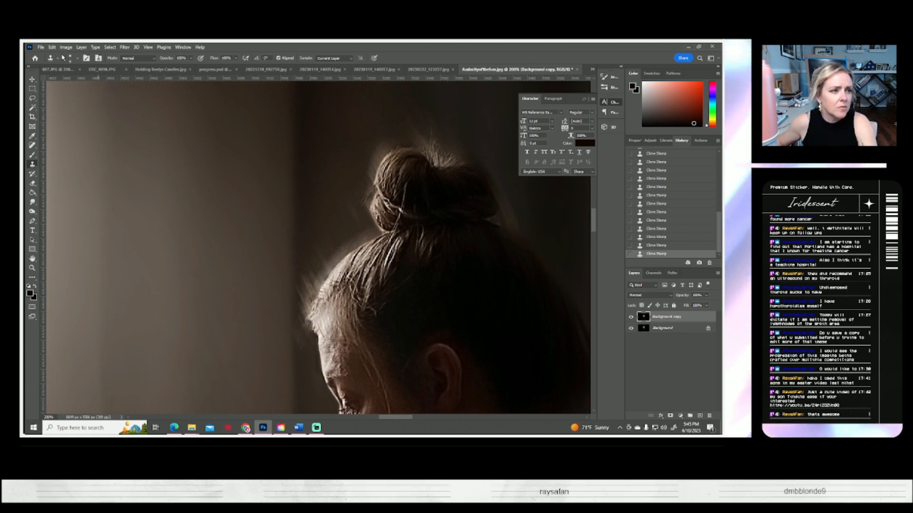
click(78, 59)
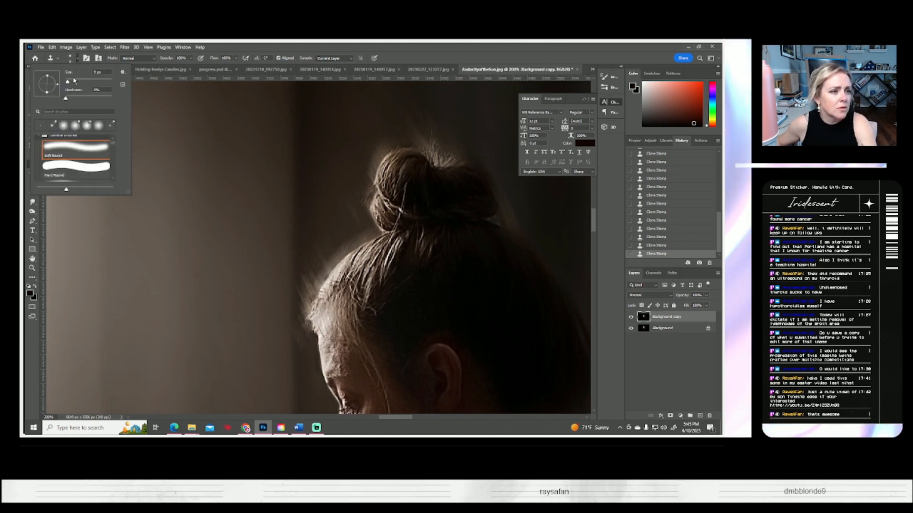
click(191, 59)
key(5)
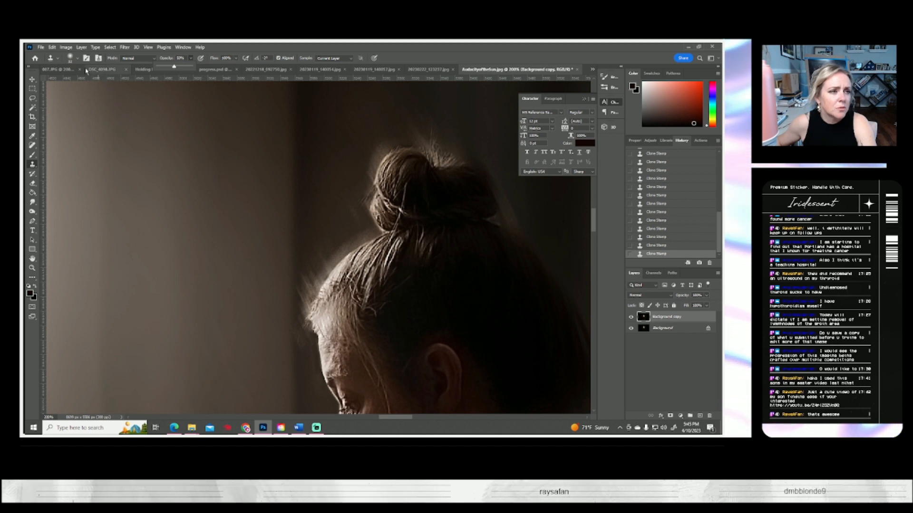
click(76, 58)
drag(74, 72, 69, 73)
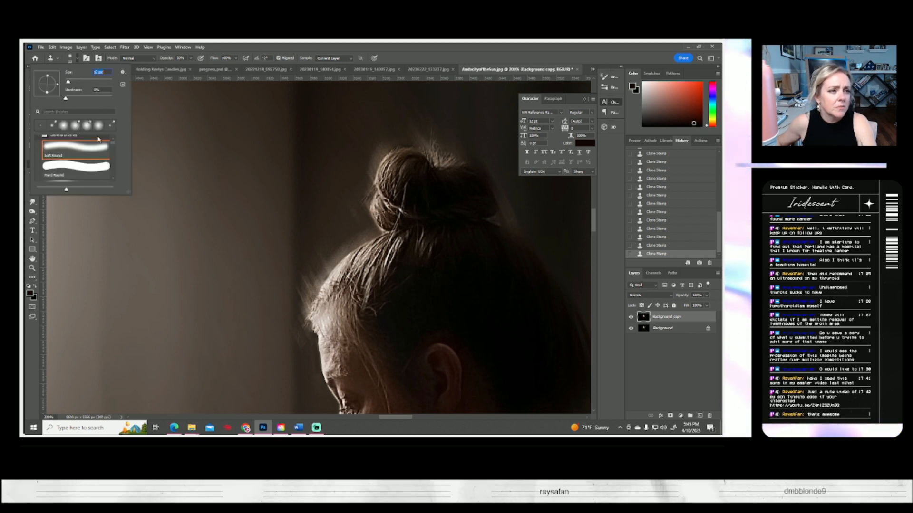
alt+click(300, 229)
drag(305, 281, 306, 290)
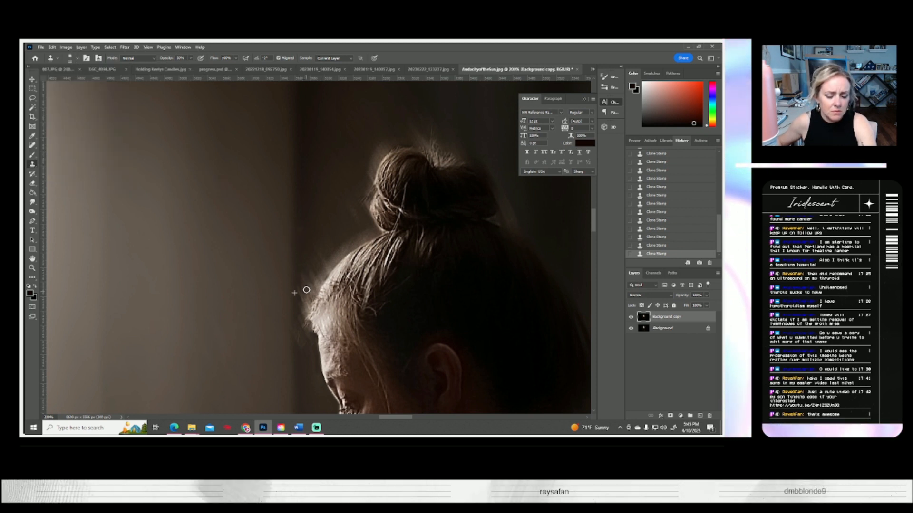
key(ctrl+z)
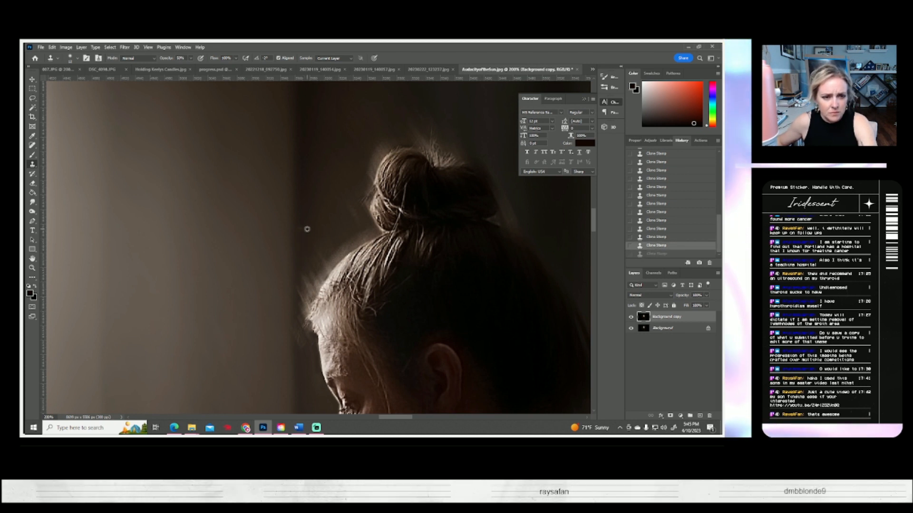
mouse_move(308, 275)
mouse_down()
mouse_move(305, 311)
mouse_move(303, 274)
mouse_move(297, 329)
mouse_up()
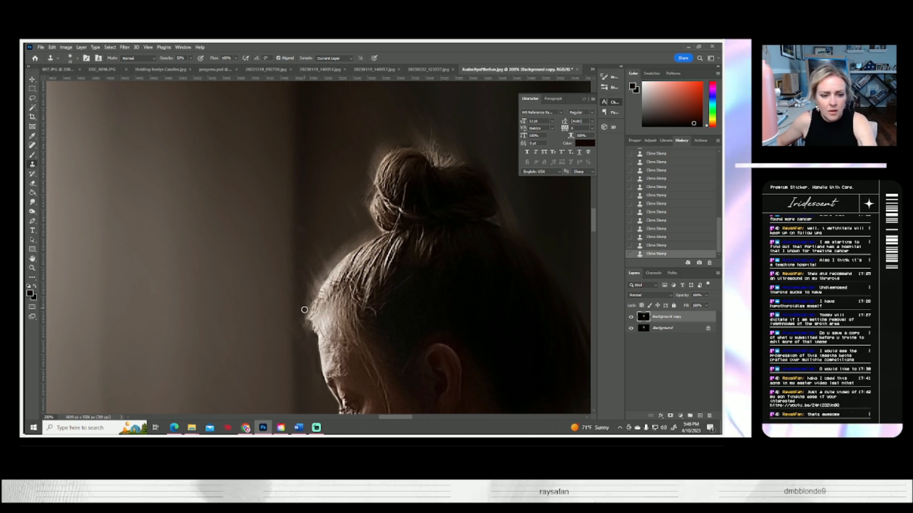
- Clone the curtain background along the woman's front hairline and beside the hair bun, raising the Clone Stamp opacity to 100%
mouse_move(309, 297)
mouse_down()
mouse_move(319, 252)
mouse_move(302, 290)
mouse_move(304, 267)
mouse_move(303, 303)
mouse_move(316, 253)
mouse_move(331, 265)
mouse_move(330, 257)
mouse_move(352, 246)
mouse_move(341, 255)
mouse_move(345, 244)
mouse_move(333, 248)
mouse_move(331, 235)
mouse_move(326, 273)
mouse_move(324, 246)
mouse_up()
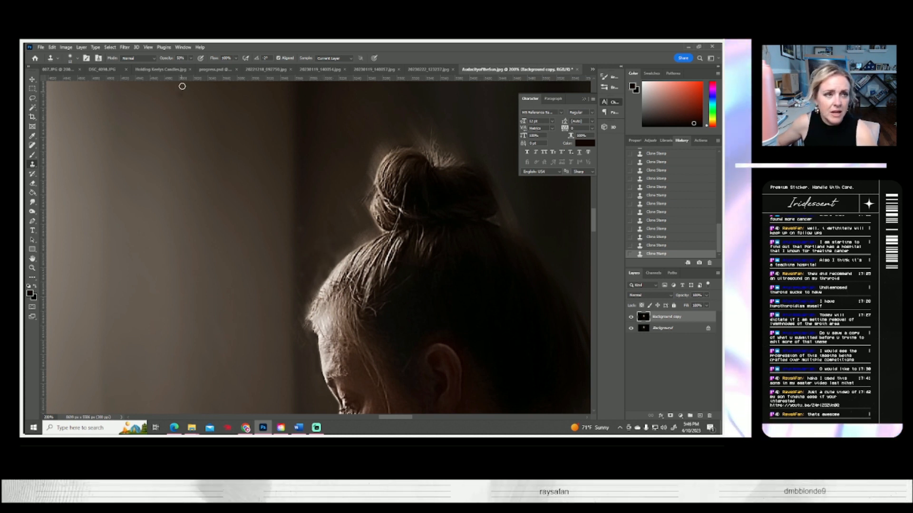
click(191, 59)
drag(191, 69, 285, 81)
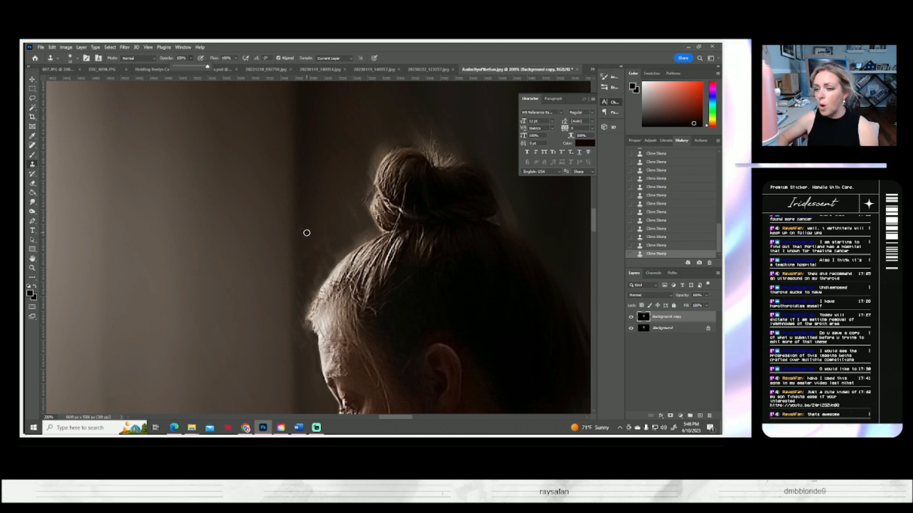
click(367, 230)
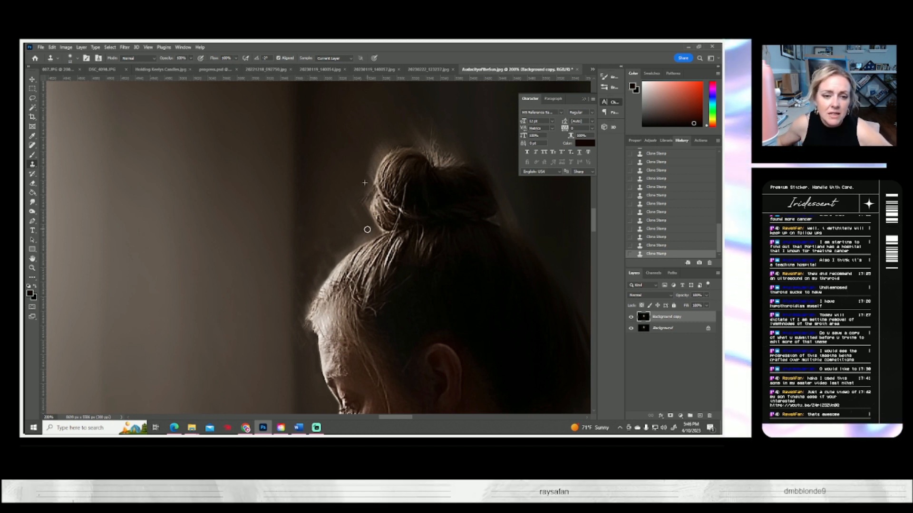
click(369, 231)
mouse_move(367, 235)
mouse_down()
mouse_move(359, 218)
mouse_move(347, 191)
mouse_up()
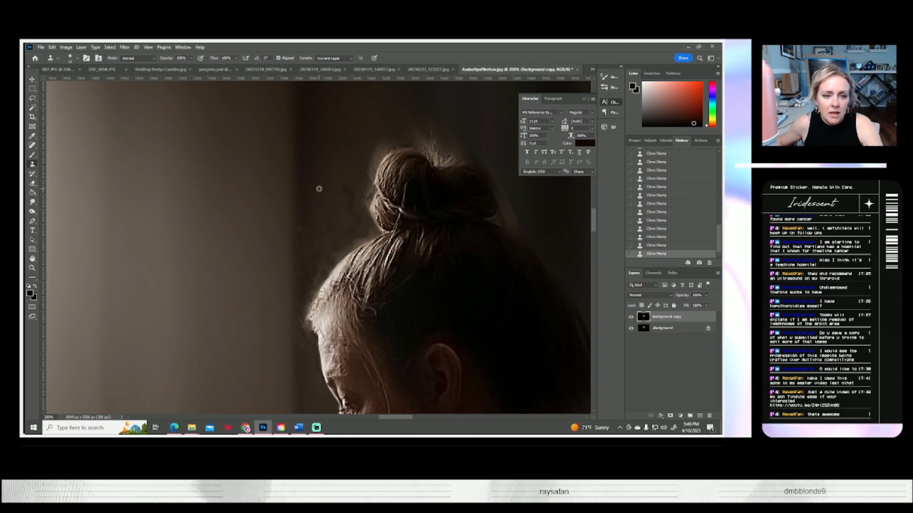
mouse_move(328, 259)
mouse_down()
mouse_move(305, 310)
mouse_move(322, 265)
mouse_move(300, 301)
mouse_move(303, 315)
mouse_move(301, 247)
mouse_up()
alt+click(302, 218)
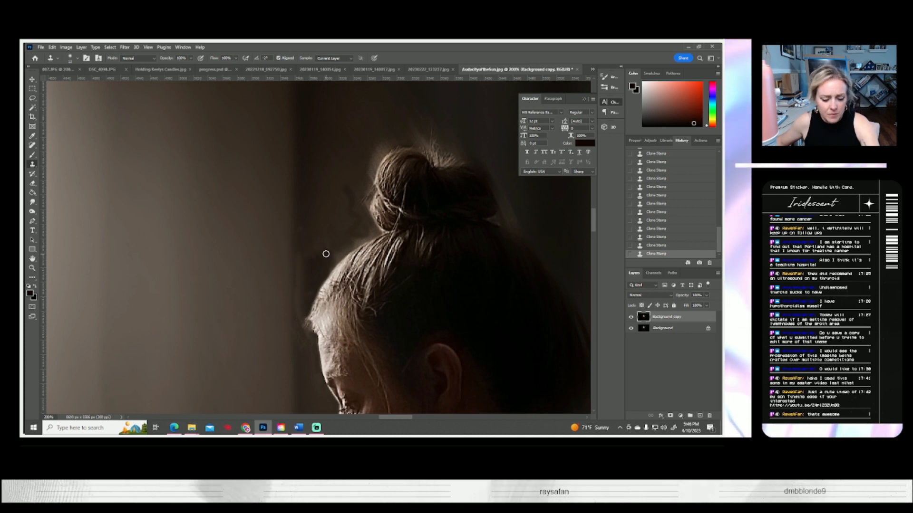
- Undo the last clone stroke and clone the background again along the forehead hairline and the gap below the bun
key(ctrl+z)
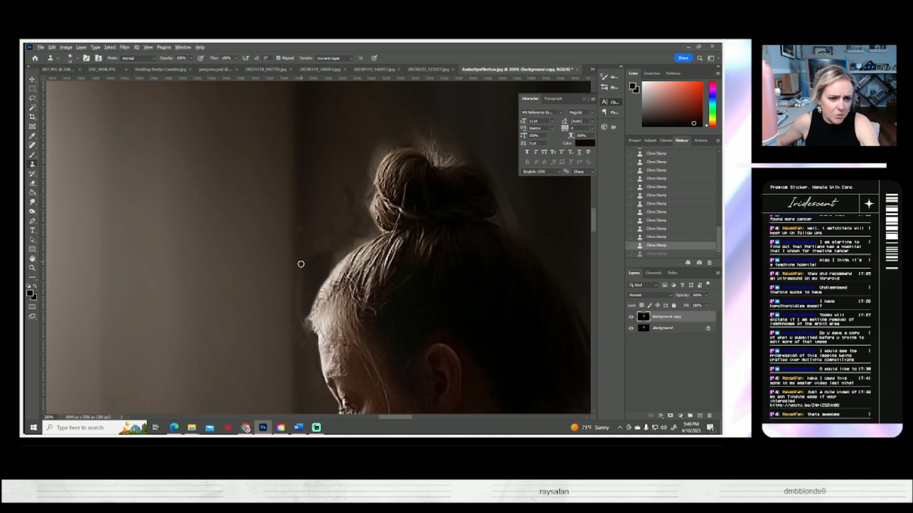
drag(299, 305, 299, 283)
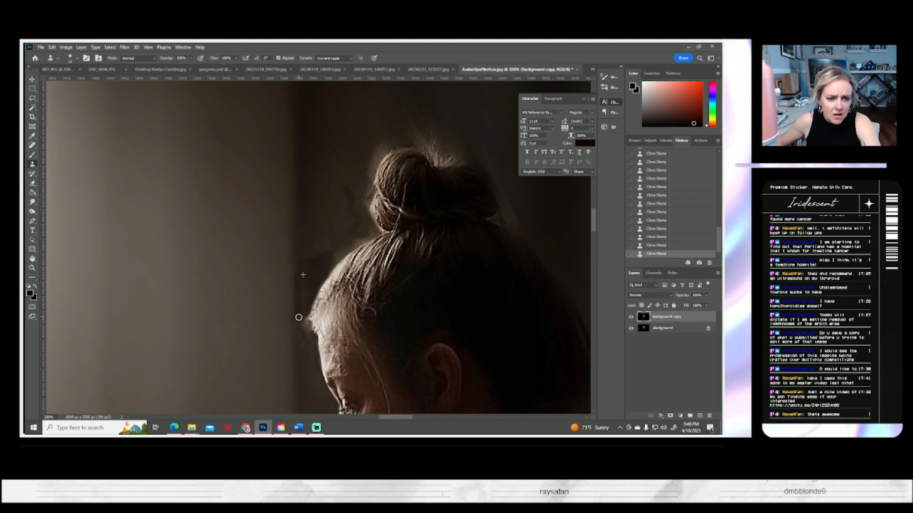
mouse_move(303, 320)
mouse_down()
mouse_move(308, 332)
mouse_move(316, 286)
mouse_up()
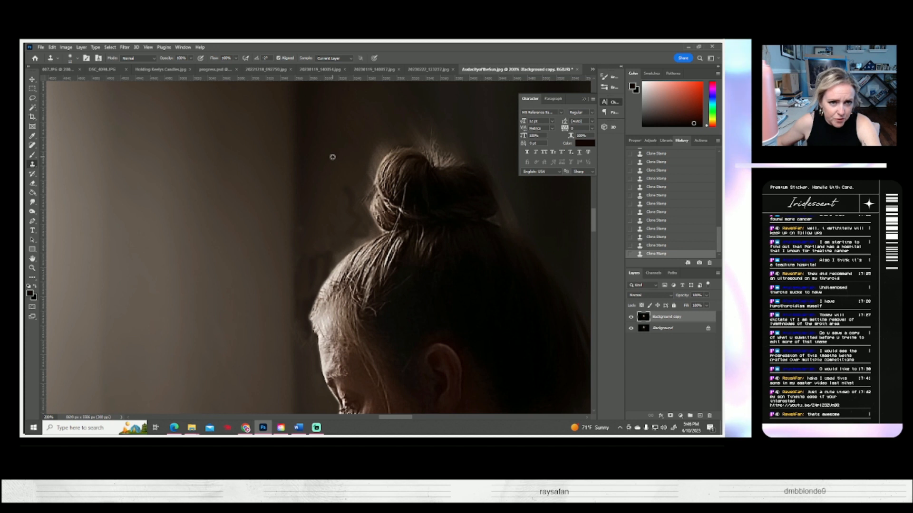
mouse_move(333, 240)
mouse_down()
mouse_move(318, 277)
mouse_move(330, 244)
mouse_move(332, 207)
mouse_up()
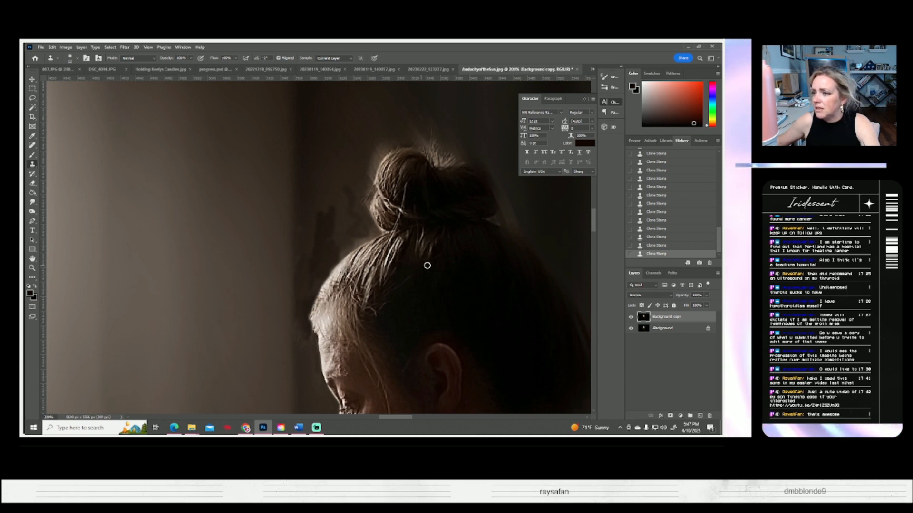
- Step back through the history states to revert the recent Clone Stamp strokes around the woman's hair
click(661, 163)
scroll(660, 176, up, 1)
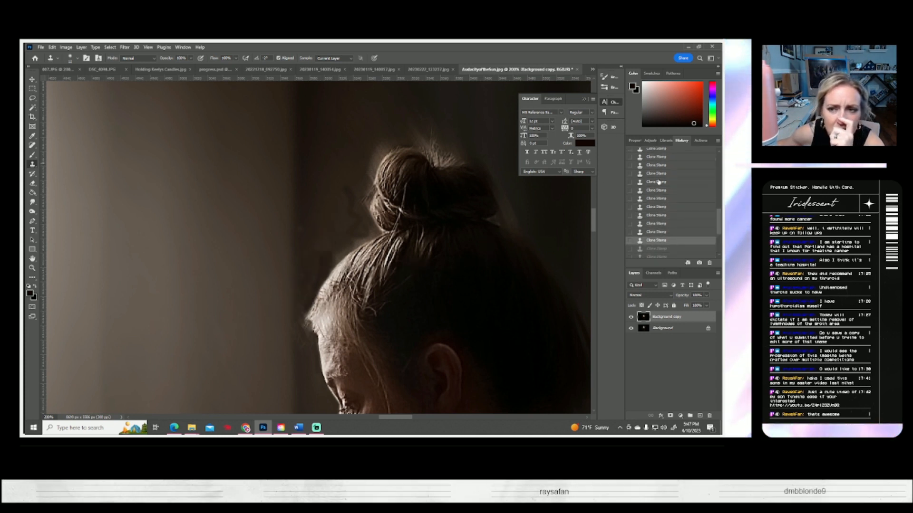
click(659, 175)
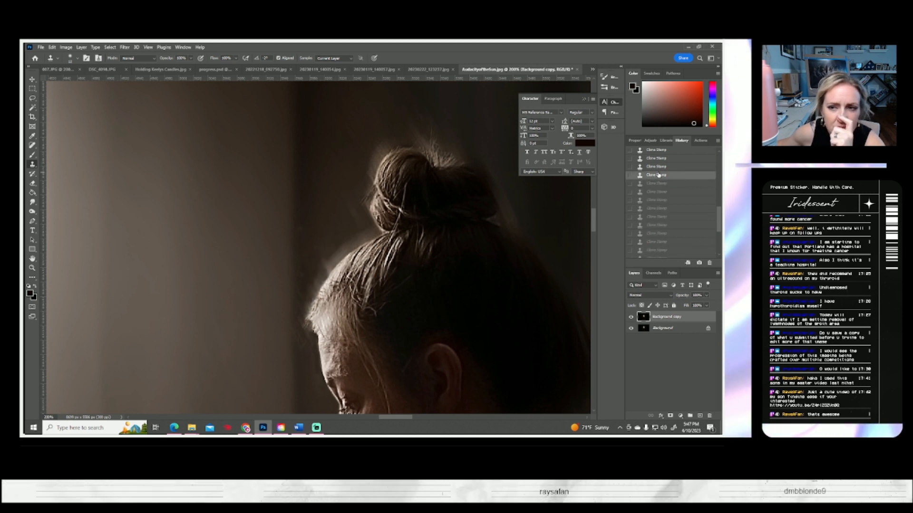
scroll(659, 174, up, 1)
click(659, 173)
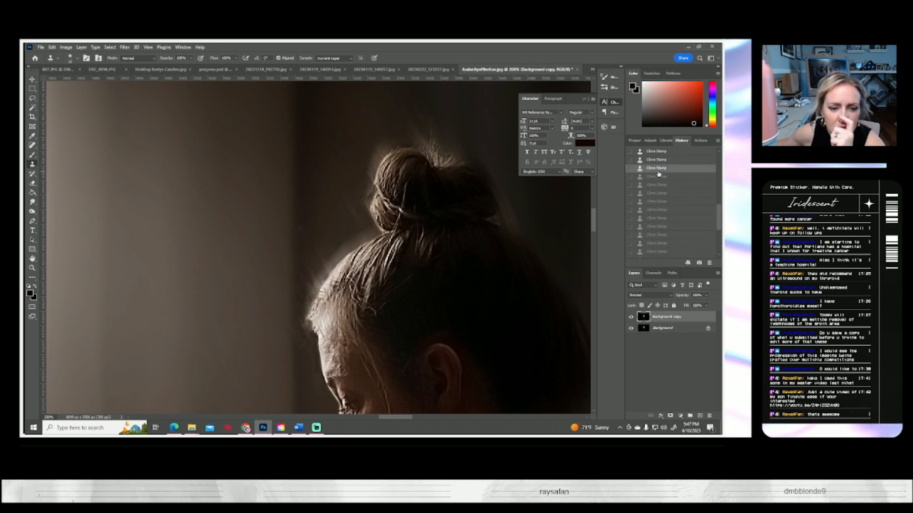
click(657, 177)
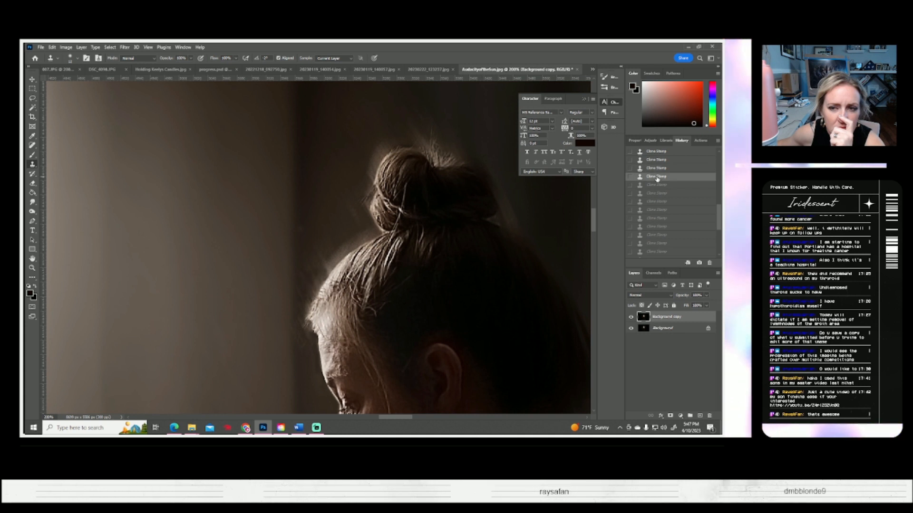
click(657, 168)
click(656, 160)
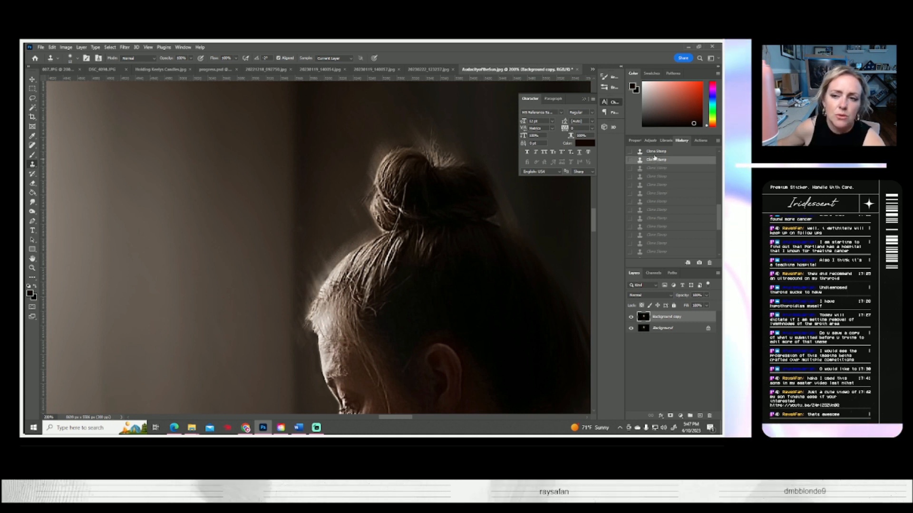
click(654, 152)
click(654, 160)
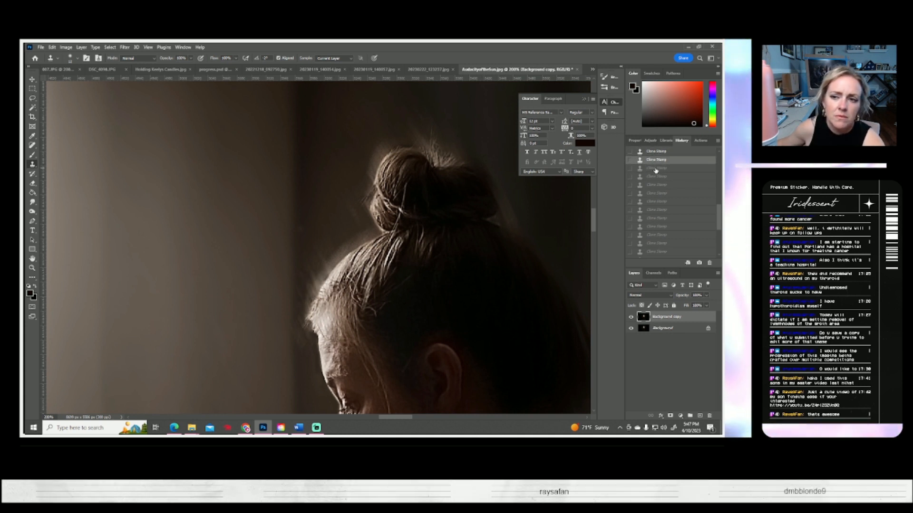
click(655, 169)
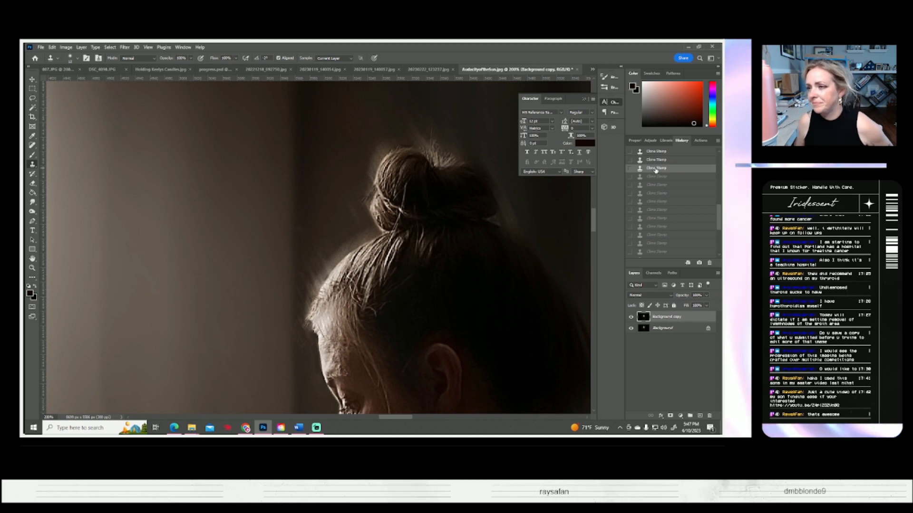
- Compare the whole composite and the seated woman with and without Background copy by toggling that layer's visibility
scroll(464, 208, down, 3)
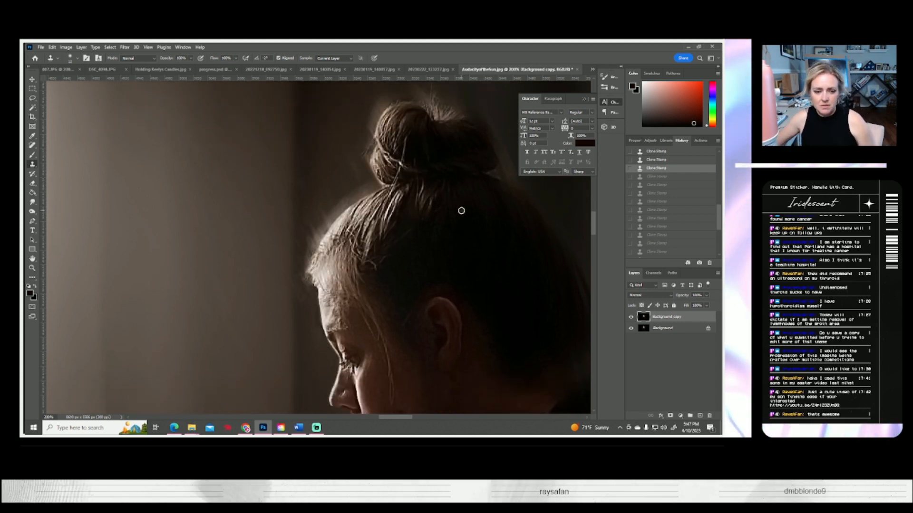
click(33, 267)
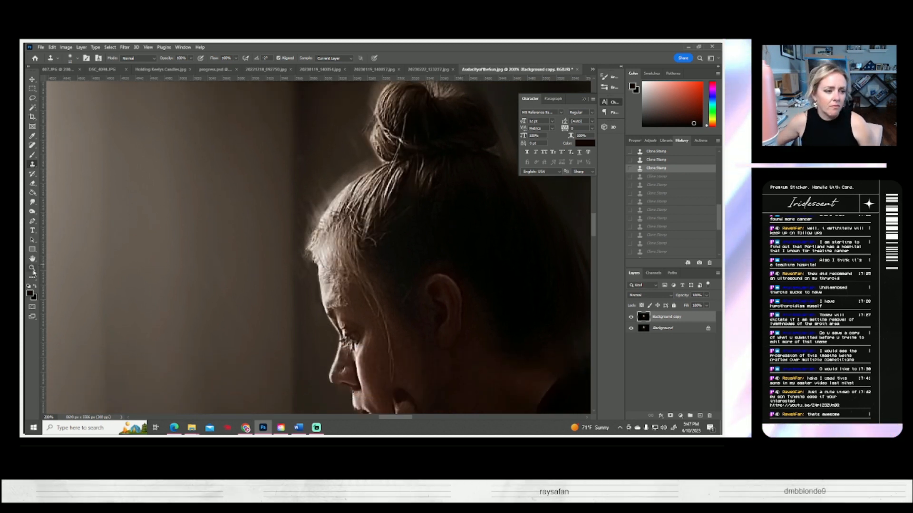
click(247, 58)
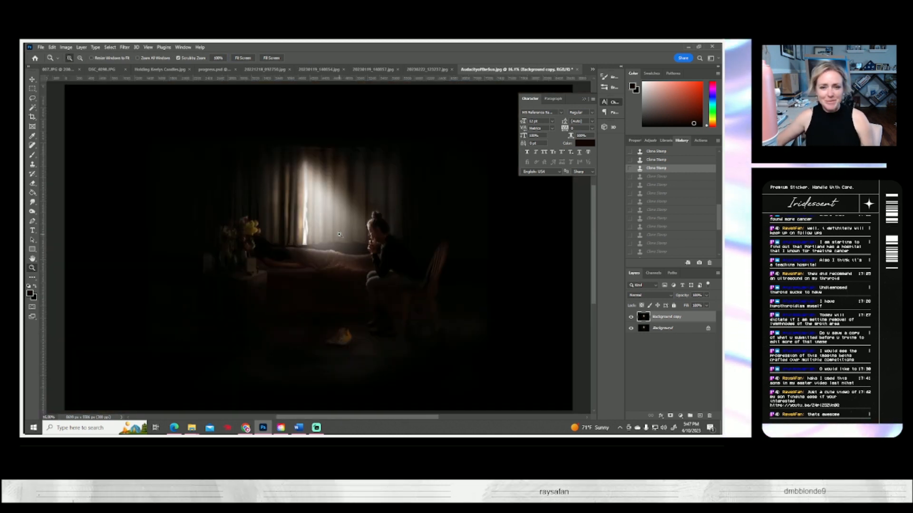
drag(339, 234, 497, 288)
click(630, 318)
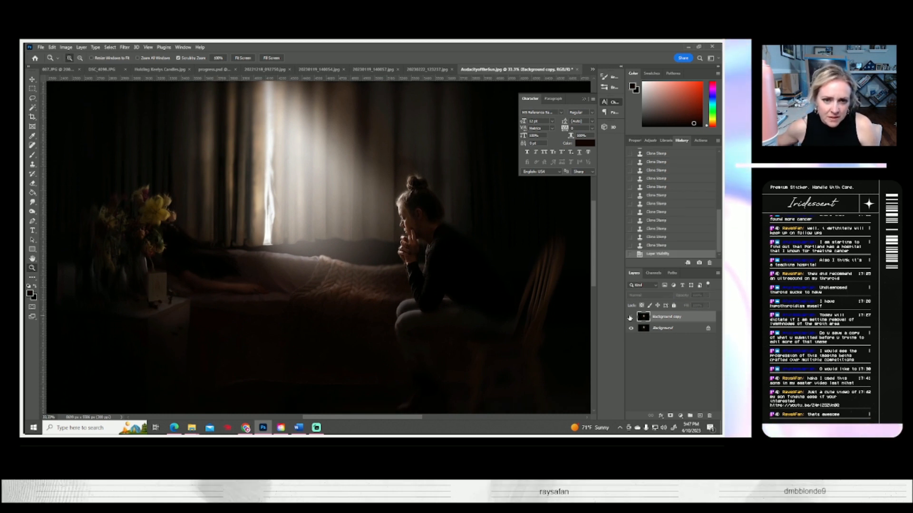
click(630, 318)
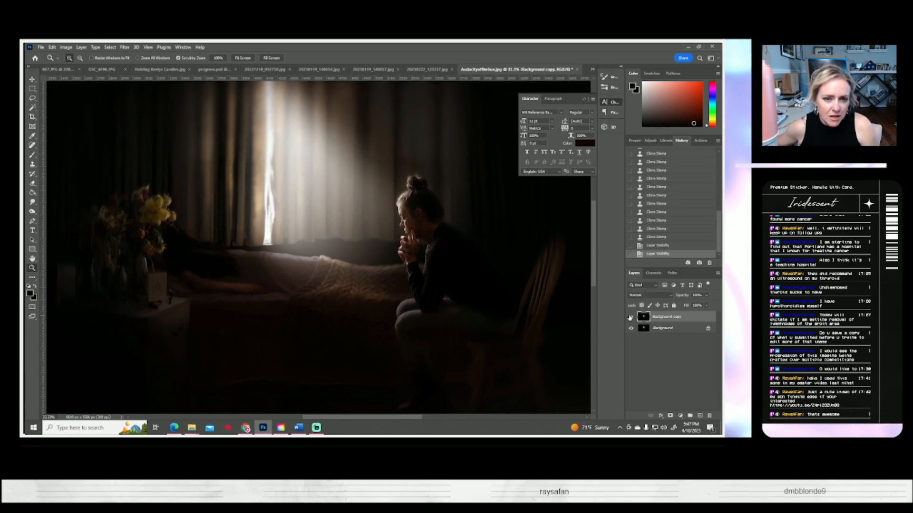
click(630, 317)
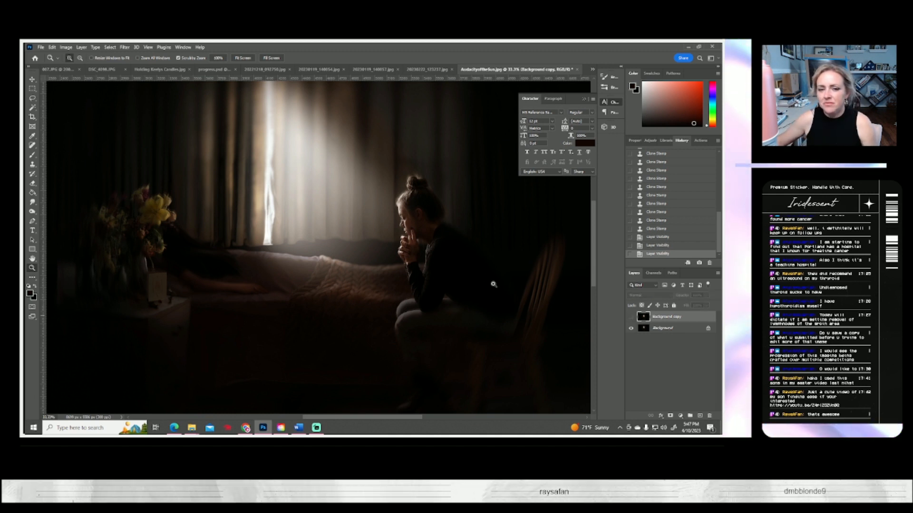
click(418, 237)
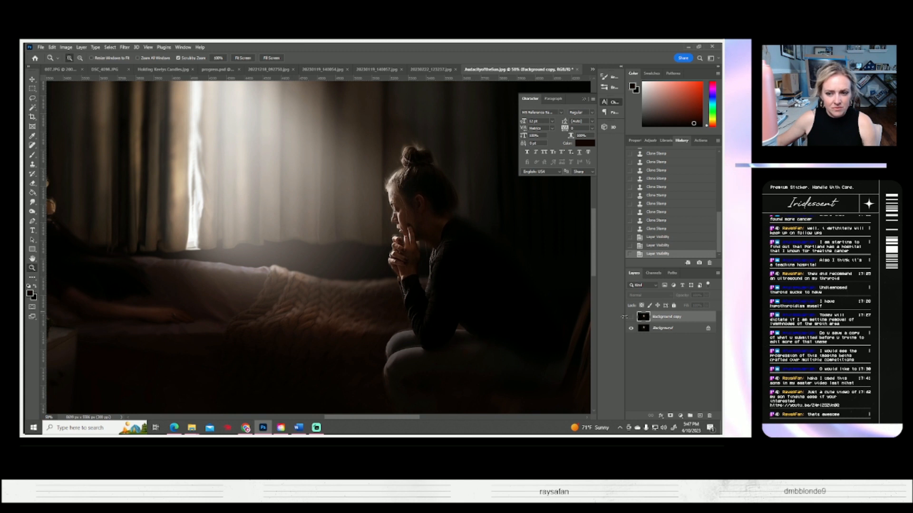
click(631, 318)
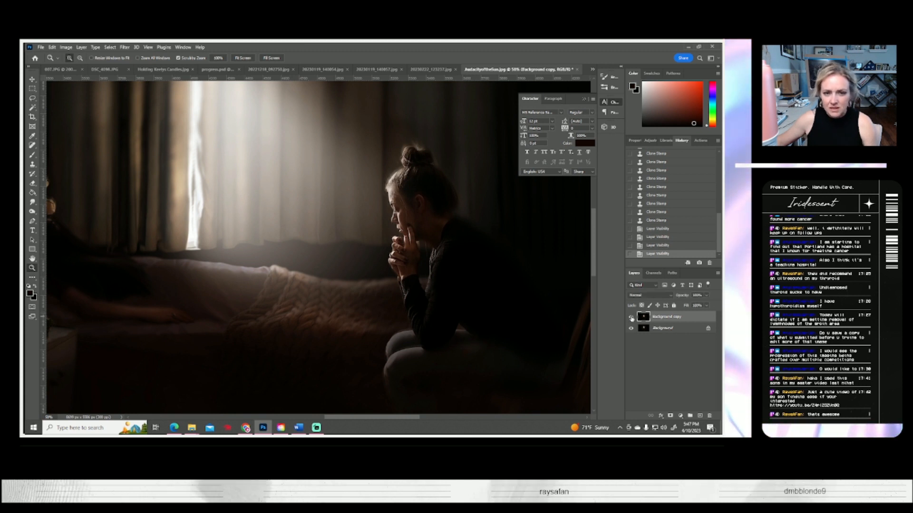
click(631, 317)
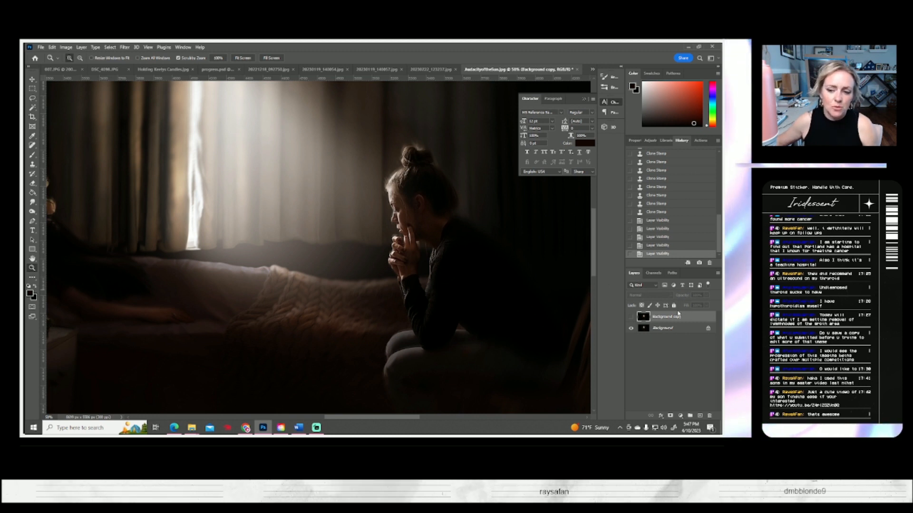
- Delete the Background copy layer and close the seated-woman composite without saving changes
key(Delete)
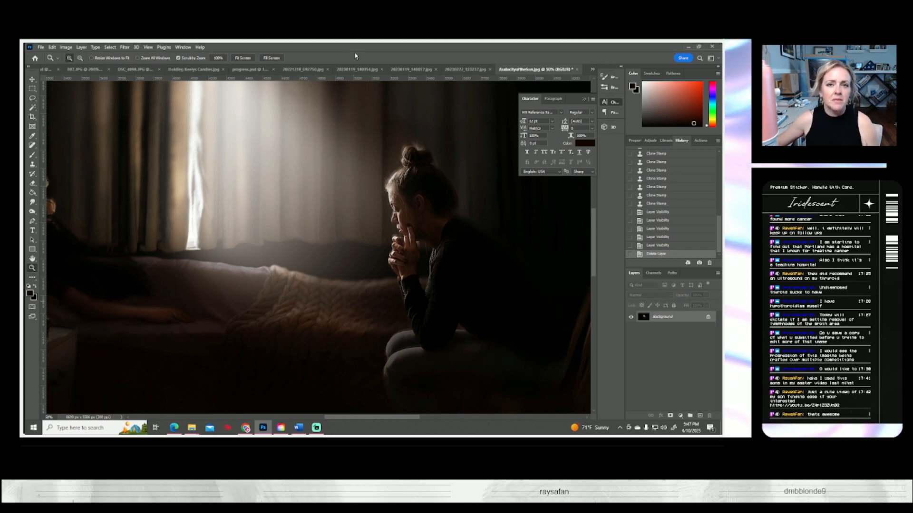
click(577, 69)
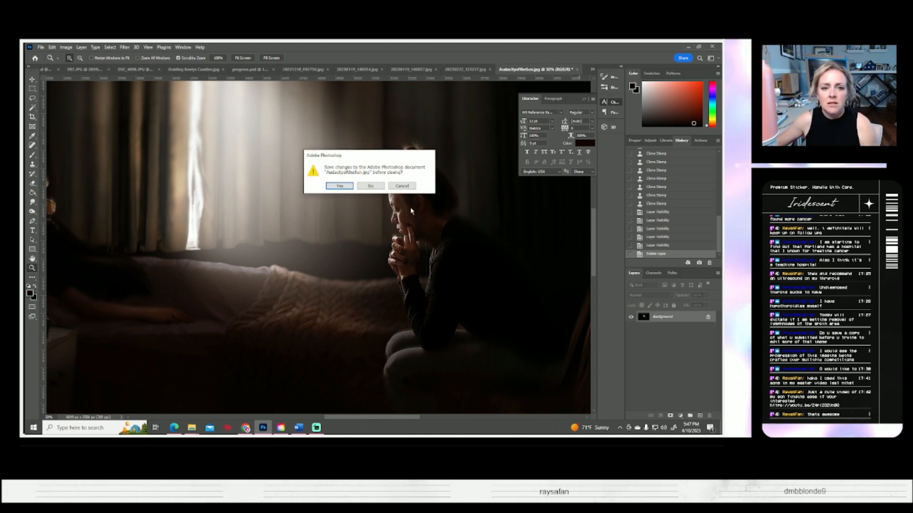
click(368, 187)
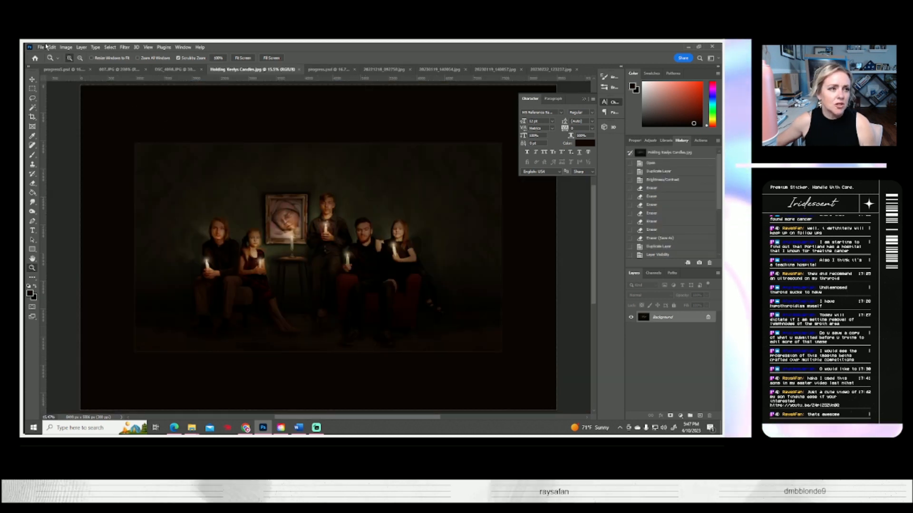
- Reopen the original seated-woman composite, examine the woman and bed at 50% zoom, and close the file
click(40, 47)
click(45, 63)
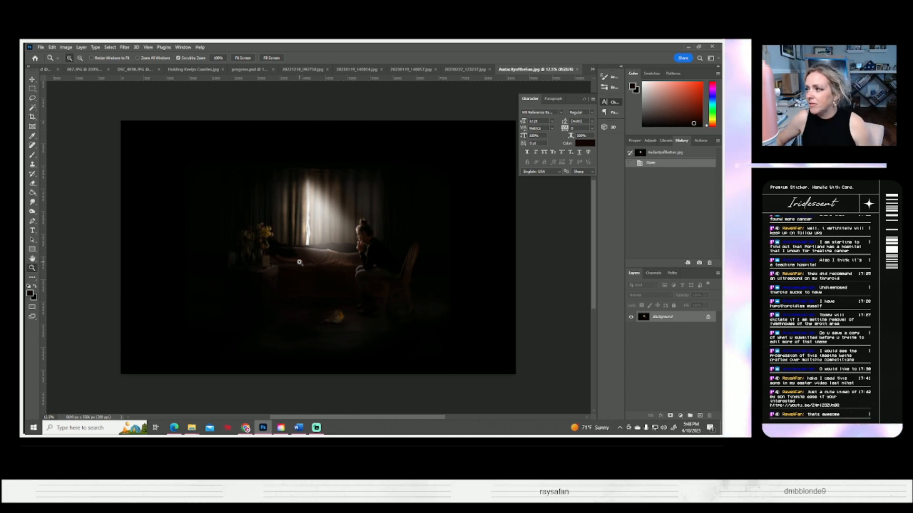
drag(335, 250, 336, 250)
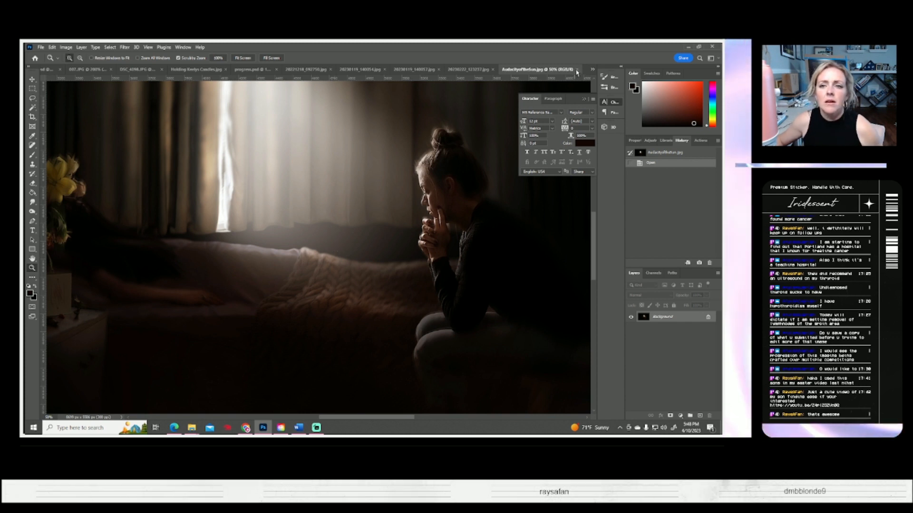
key(ctrl+w)
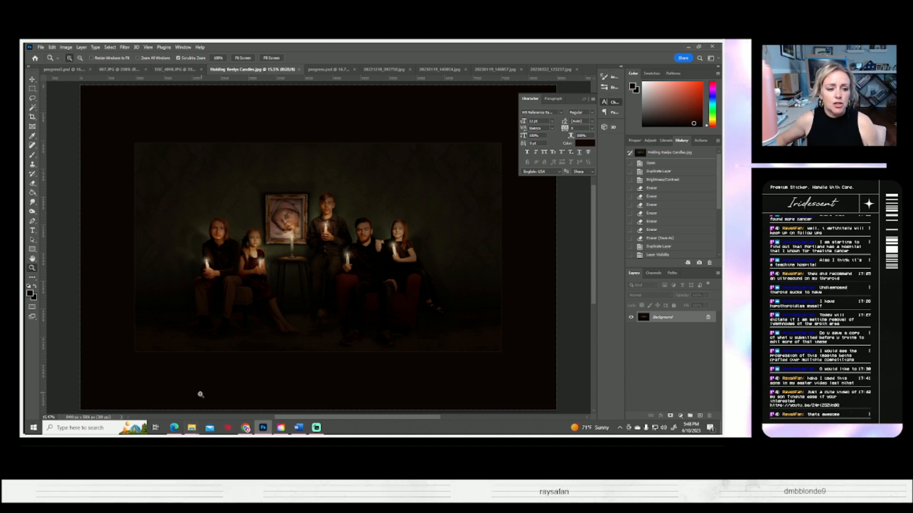
- Open Map of Courage.jpg, examine the woman's leg and the walker frame up close, and close the file
click(40, 47)
click(46, 62)
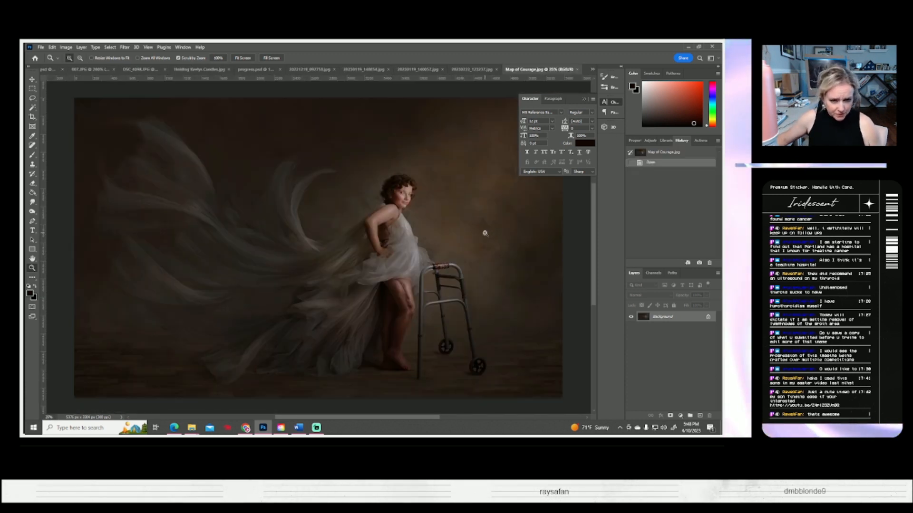
click(442, 331)
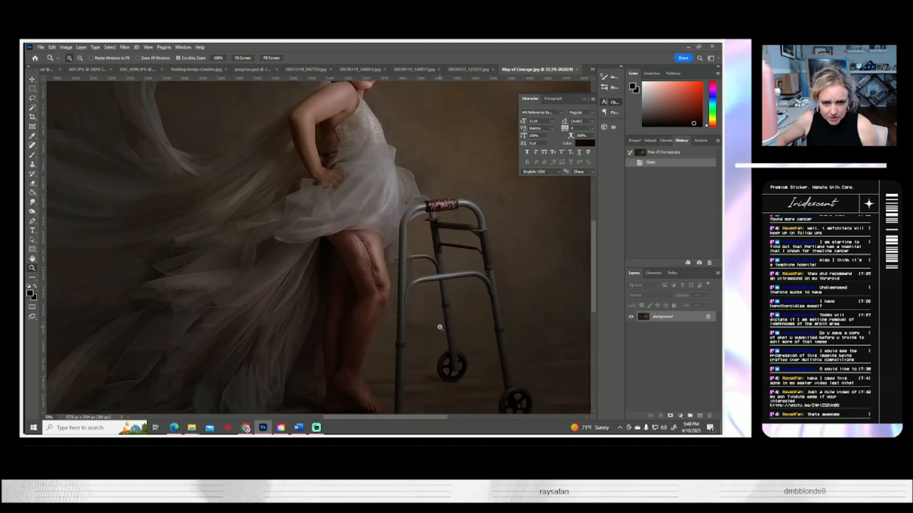
click(444, 341)
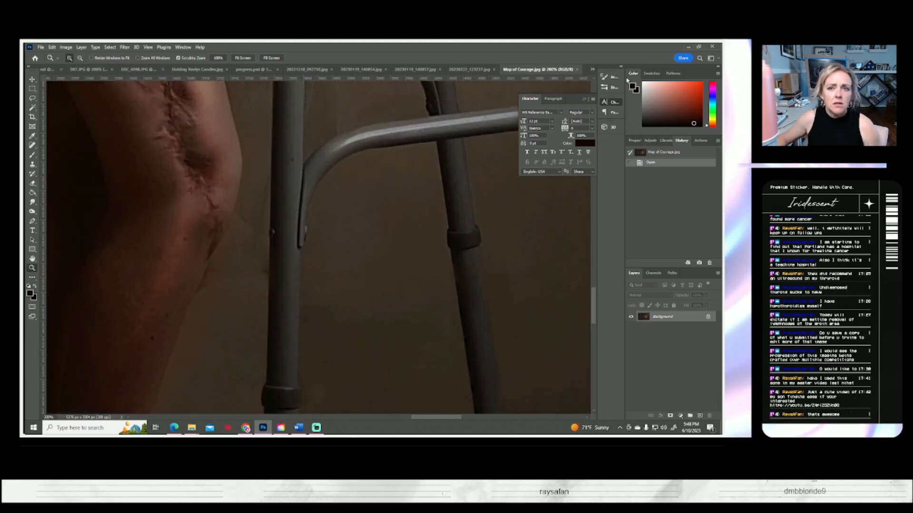
click(578, 70)
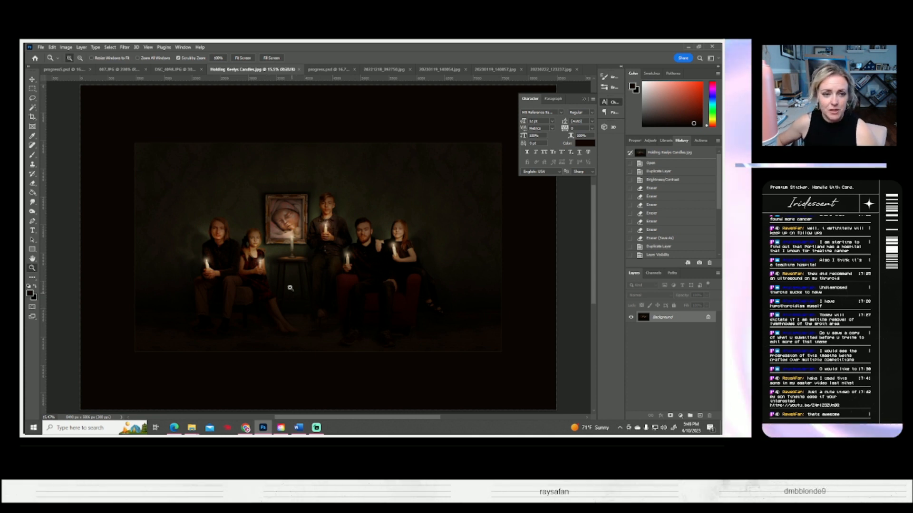
- Look through the open composites and photos, ending on the whole street composite of the girl with the red umbrella
click(326, 69)
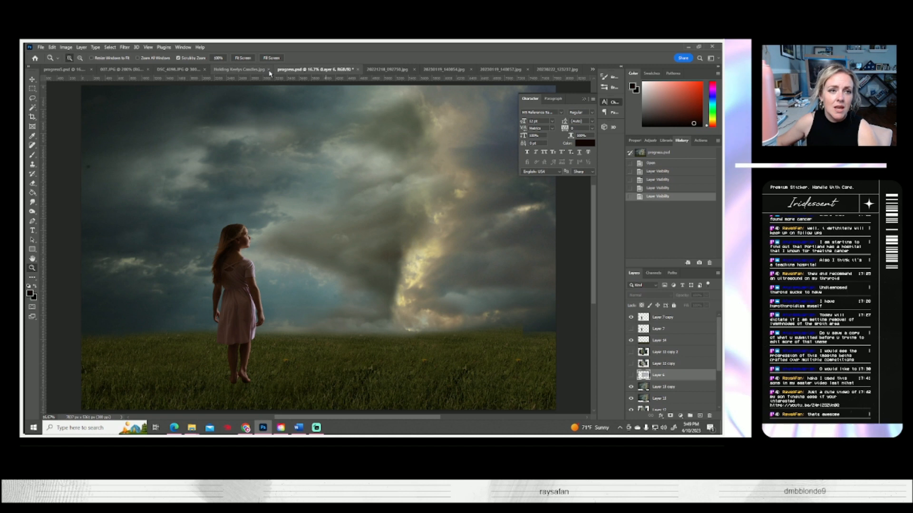
click(383, 71)
click(305, 70)
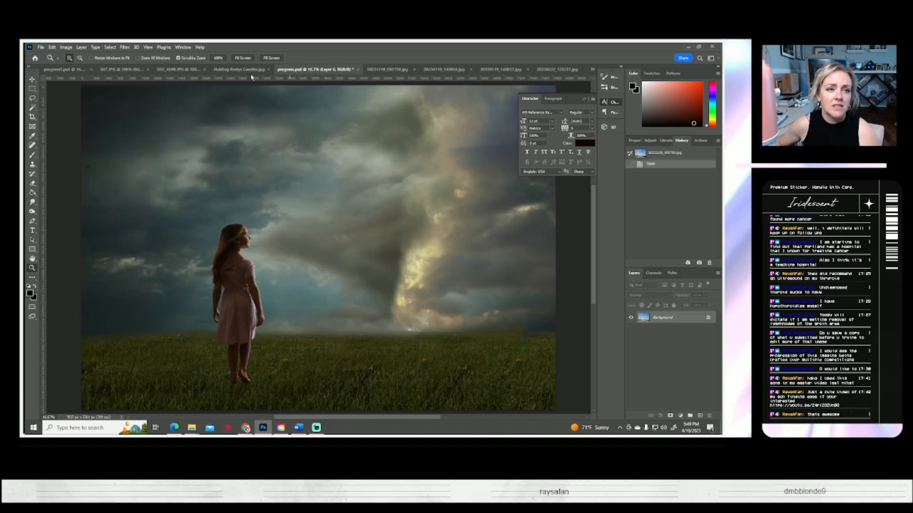
click(240, 69)
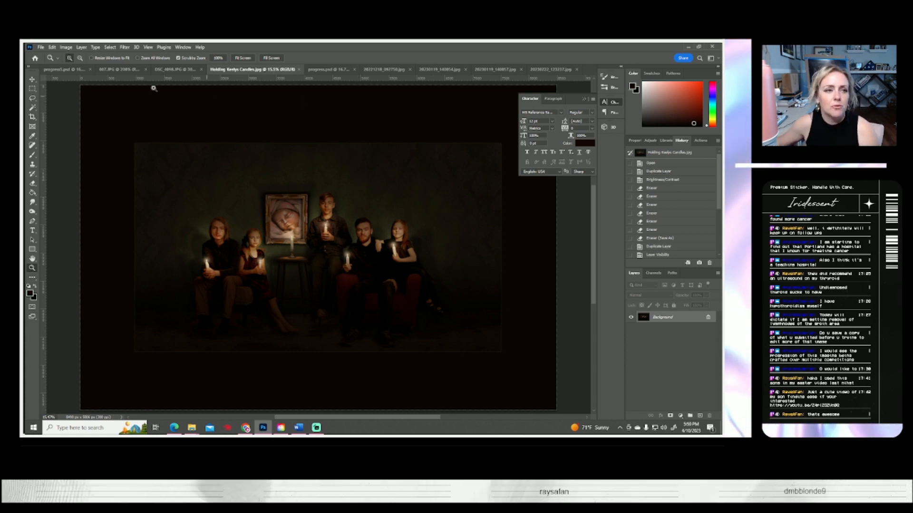
click(119, 69)
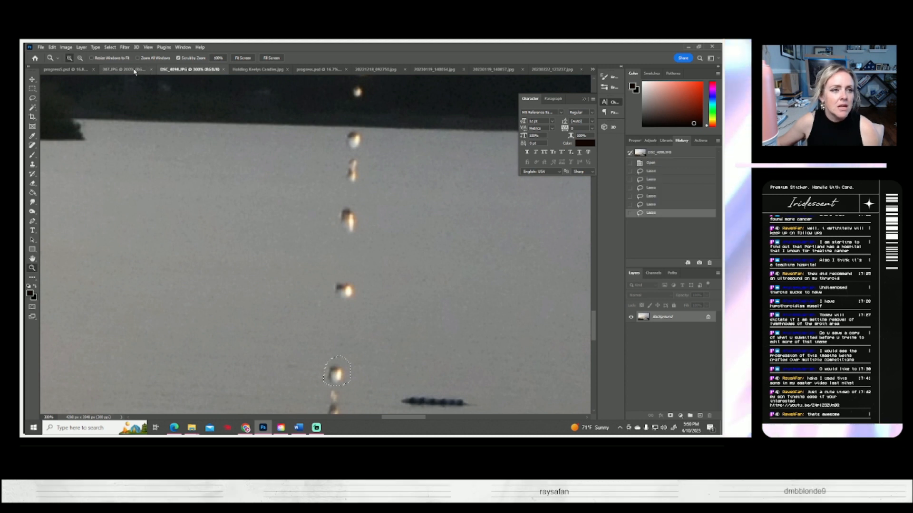
click(80, 72)
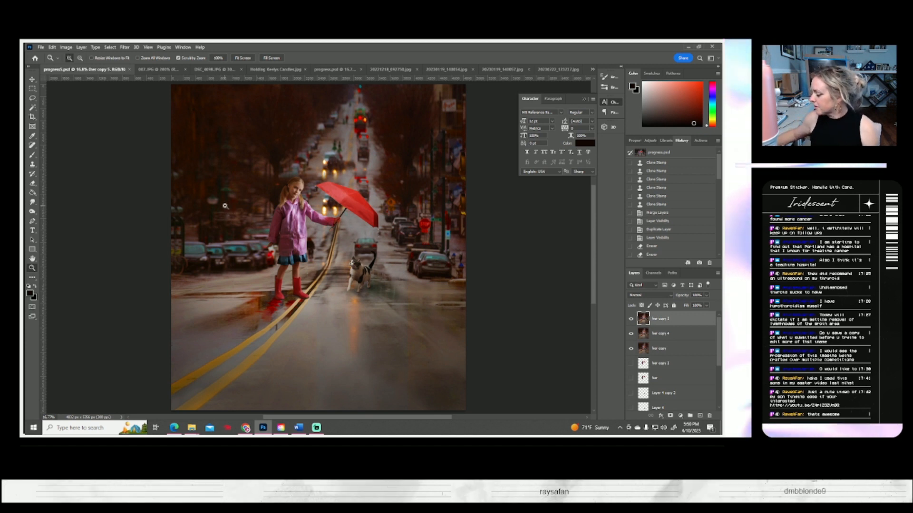
drag(225, 206, 29, 47)
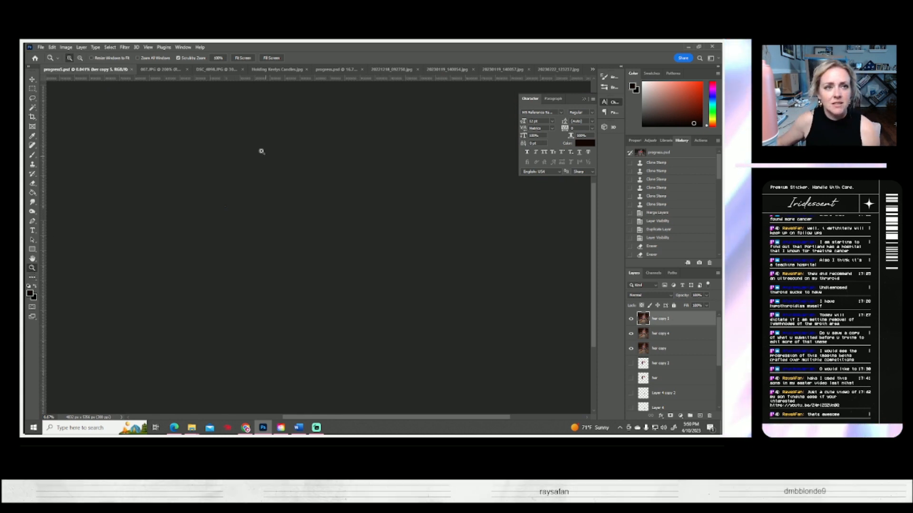
click(243, 58)
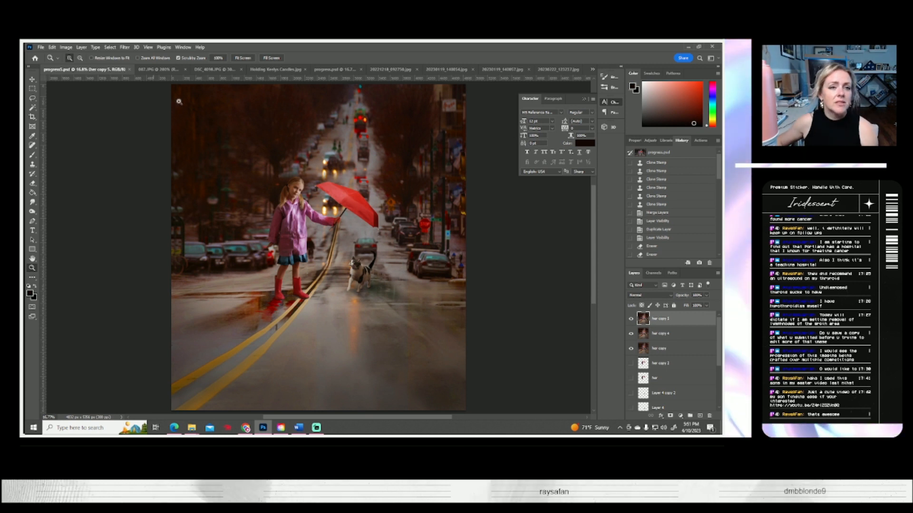
- Look through the cloudy field, highway and sky reference photos, ending on the composite of the girl facing the tornado
click(564, 70)
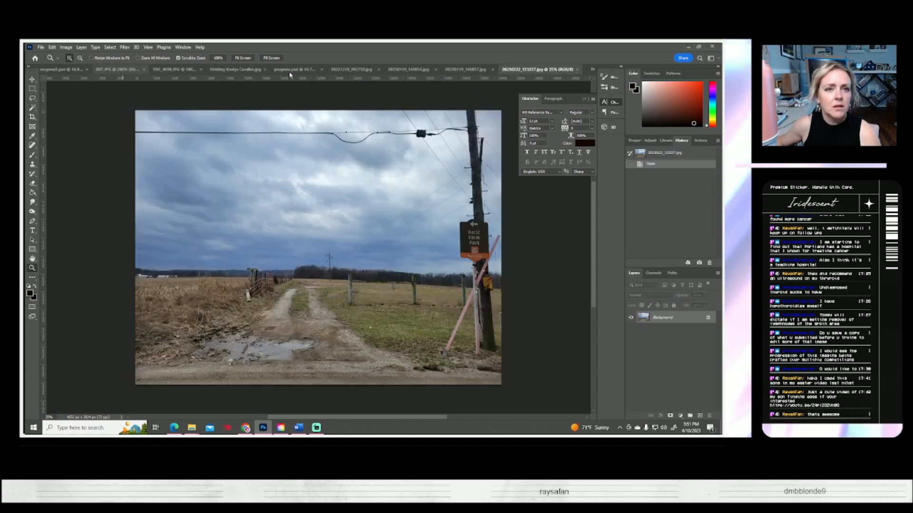
click(469, 71)
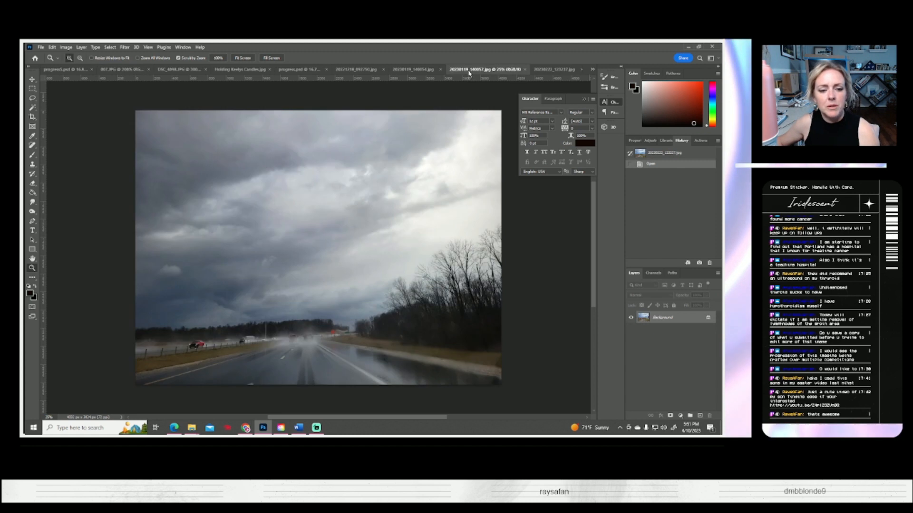
click(412, 69)
click(356, 70)
click(300, 70)
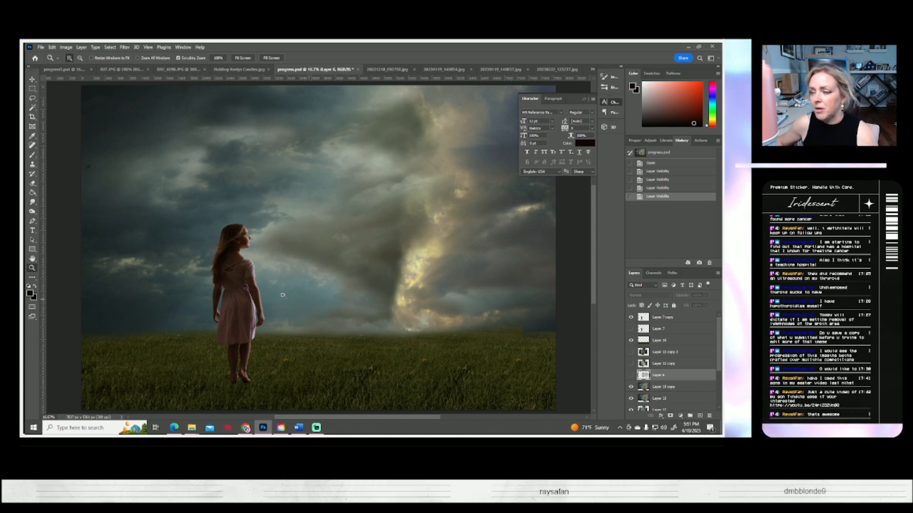
- In the red umbrella composite, show the main rain copy layer and move it to the top of the layer stack
click(64, 70)
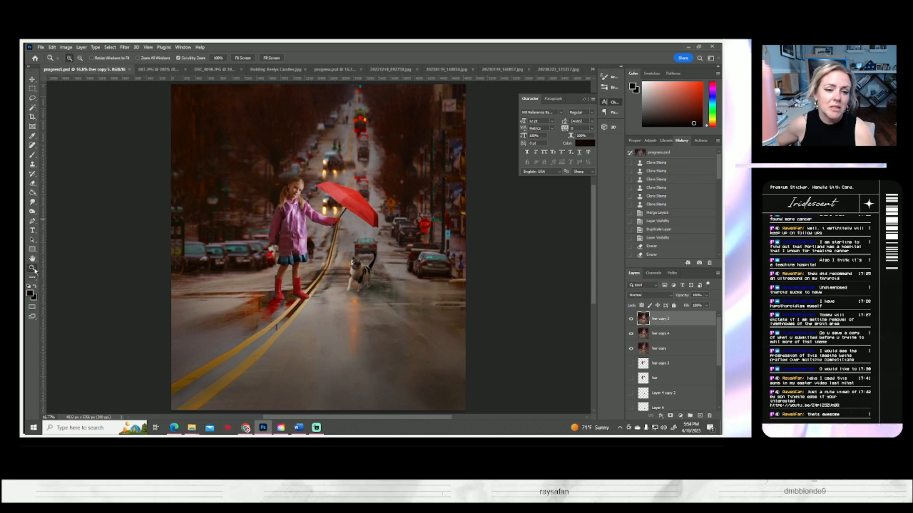
scroll(635, 366, down, 3)
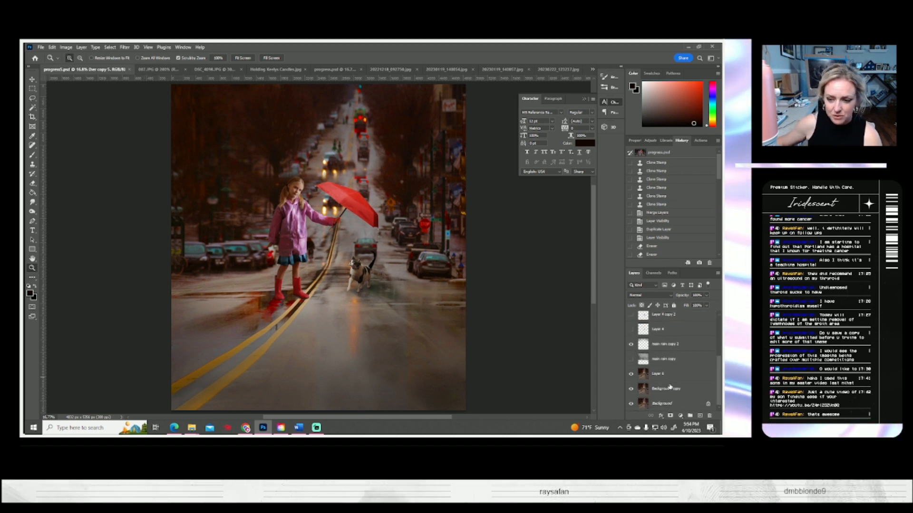
click(632, 360)
drag(665, 360, 664, 325)
scroll(668, 357, up, 2)
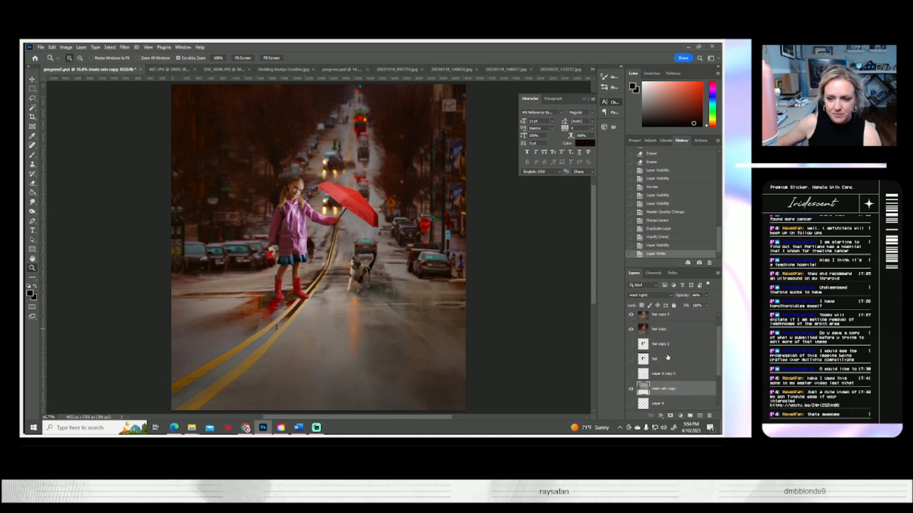
drag(665, 388, 654, 318)
scroll(664, 348, up, 1)
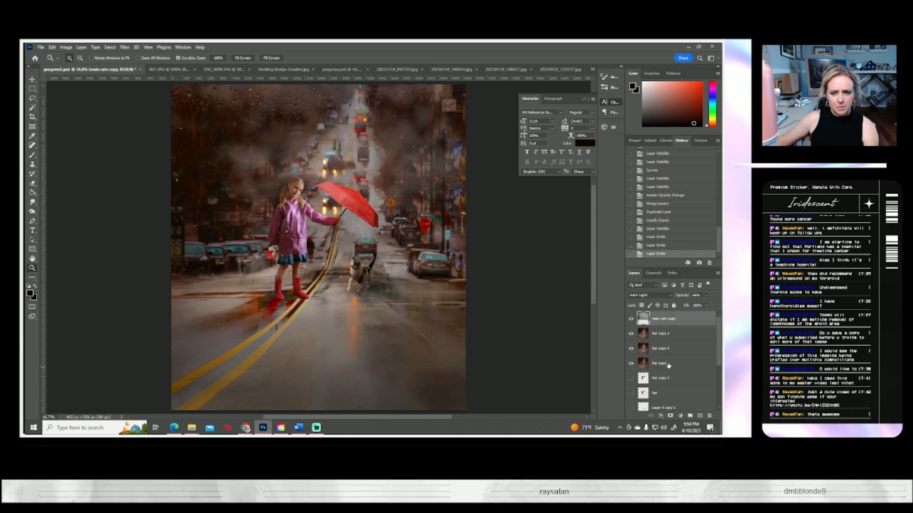
- Move the main rain copy 2 layer to the top of the stack and place main rain copy directly above her copy 4
scroll(671, 368, down, 3)
drag(660, 368, 660, 332)
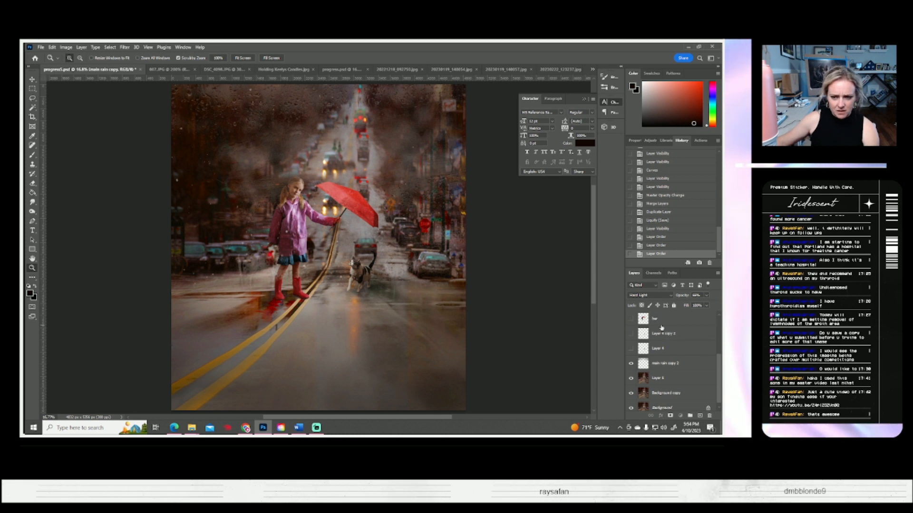
scroll(659, 364, up, 3)
mouse_move(657, 367)
mouse_down()
mouse_move(637, 322)
mouse_move(658, 361)
mouse_up()
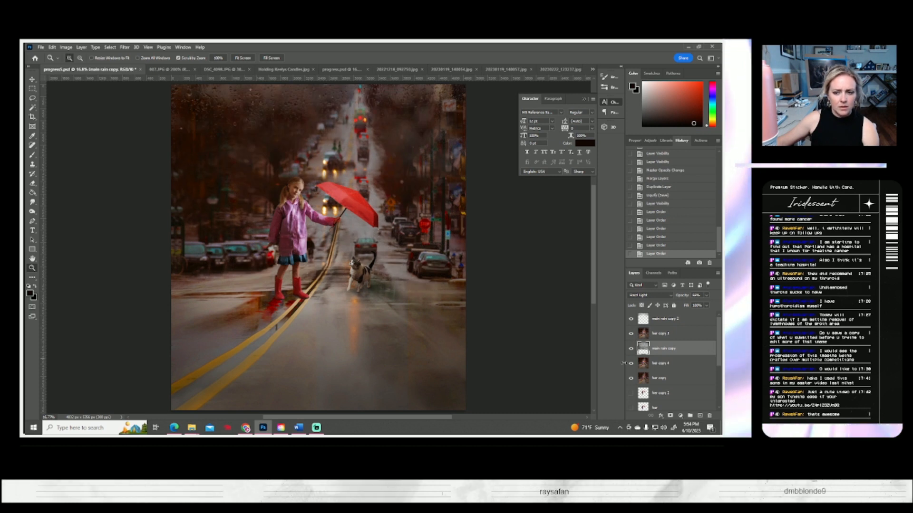
- Place main rain copy directly beneath main rain copy 2 and compare the scene with and without it, leaving it visible
click(657, 319)
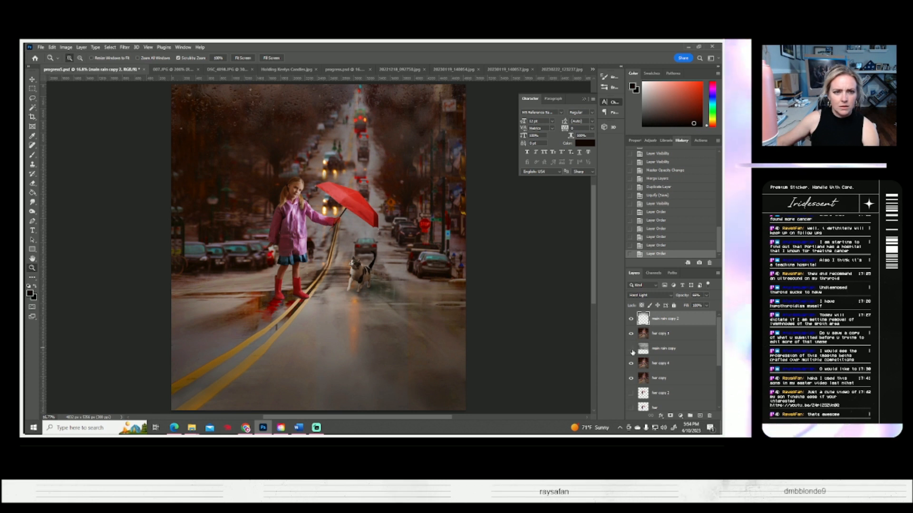
click(631, 350)
drag(661, 333, 661, 334)
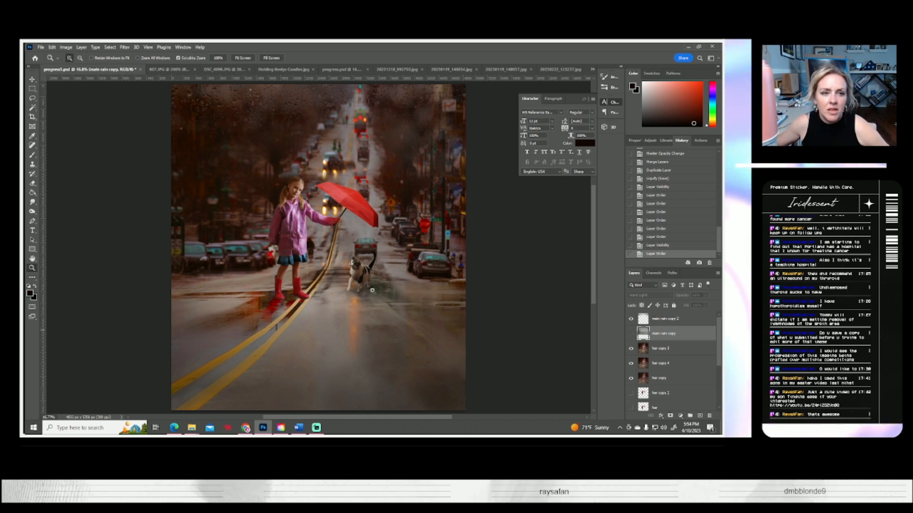
click(633, 334)
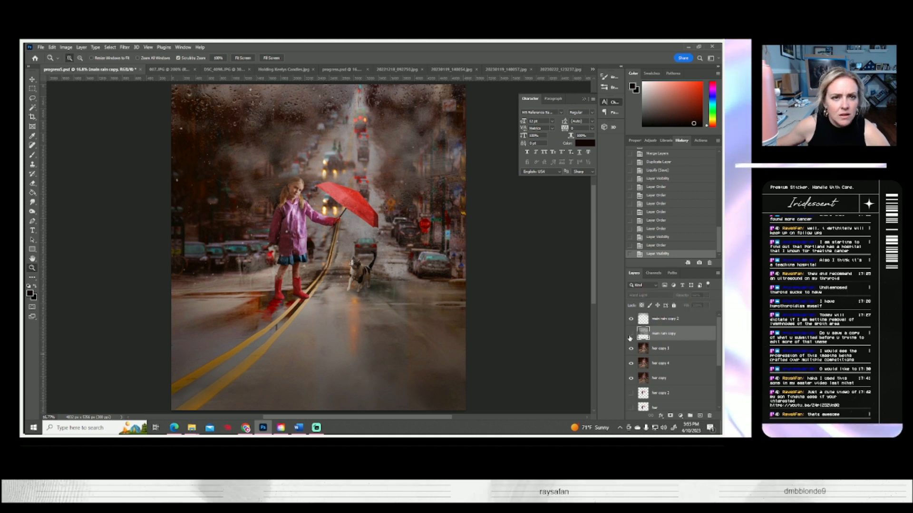
click(630, 335)
click(631, 335)
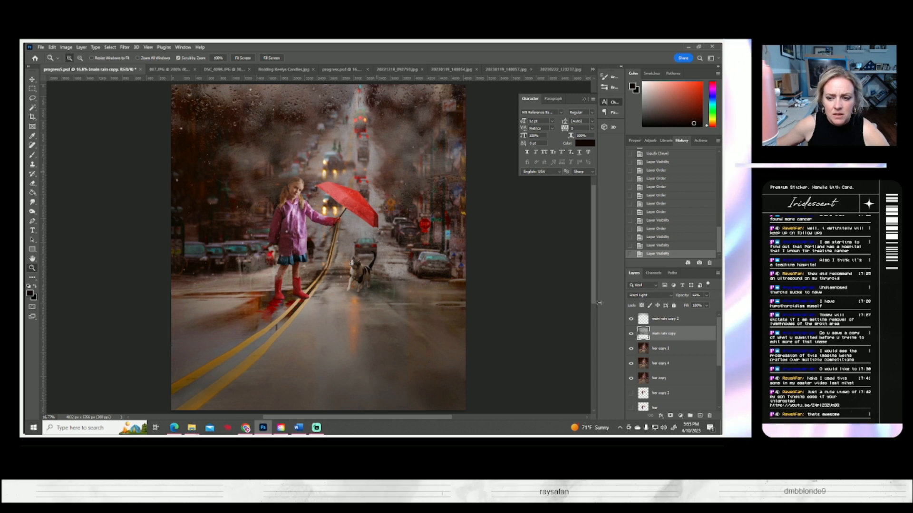
- Lasso the narrow rain streak above the distant traffic on main rain copy, Free Transform it over the dark trees behind the girl, and deselect
scroll(173, 127, up, 3)
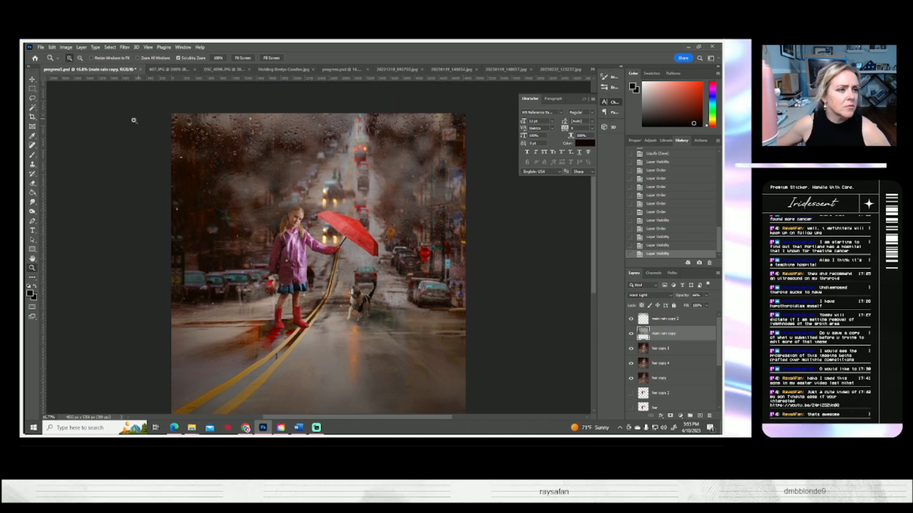
click(32, 98)
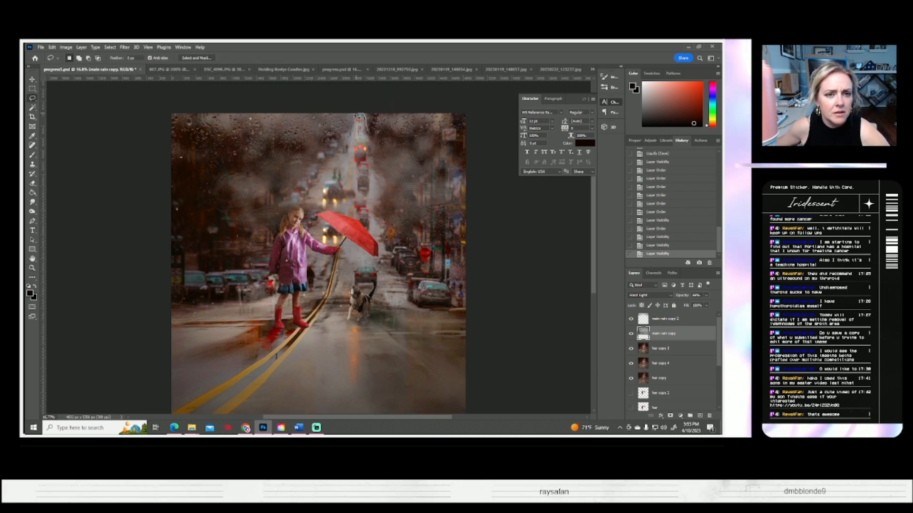
drag(355, 136, 365, 143)
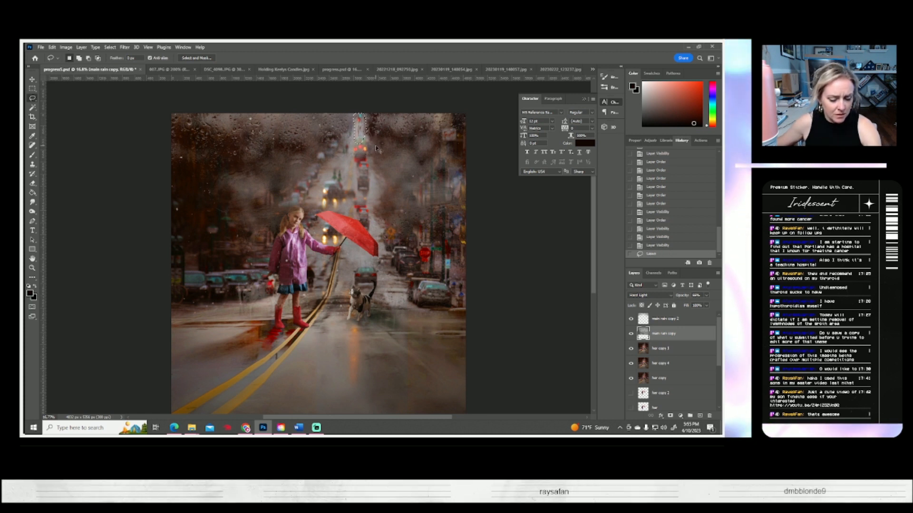
key(ctrl+t)
mouse_move(360, 133)
mouse_down()
mouse_move(223, 168)
mouse_move(222, 194)
mouse_up()
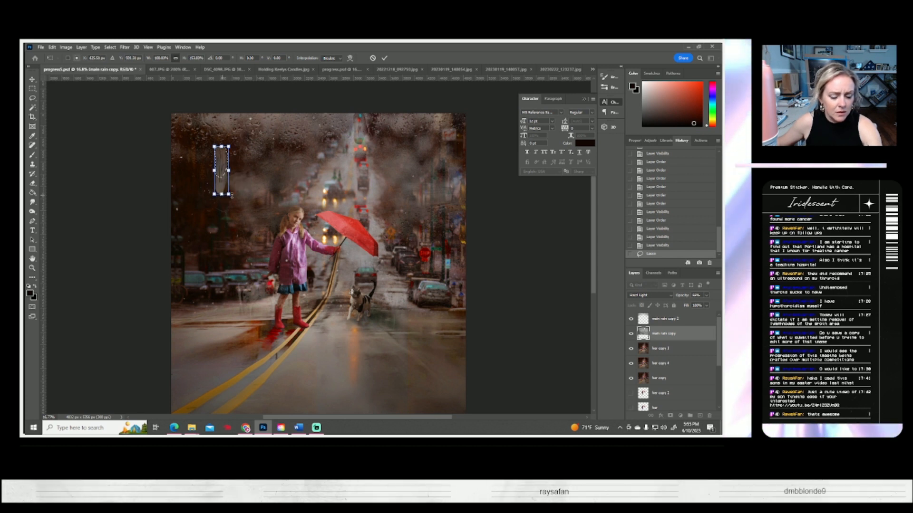
key(Return)
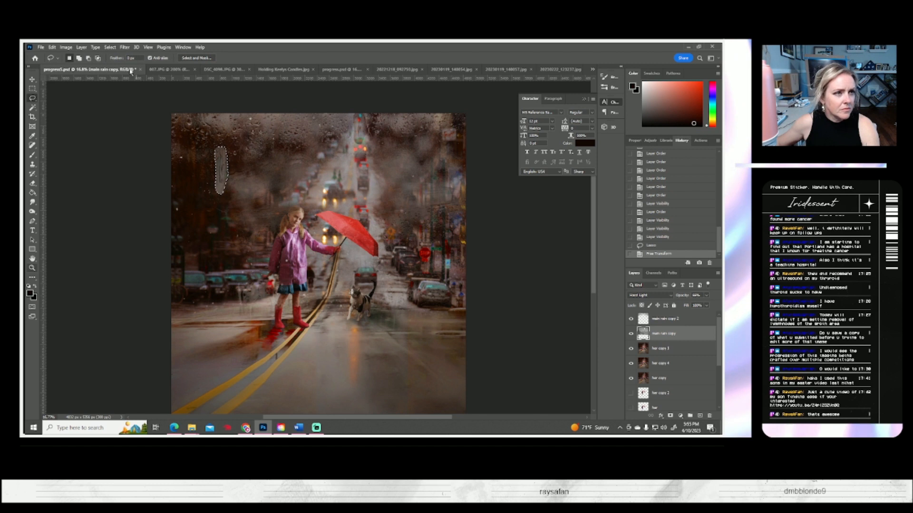
click(109, 48)
click(117, 66)
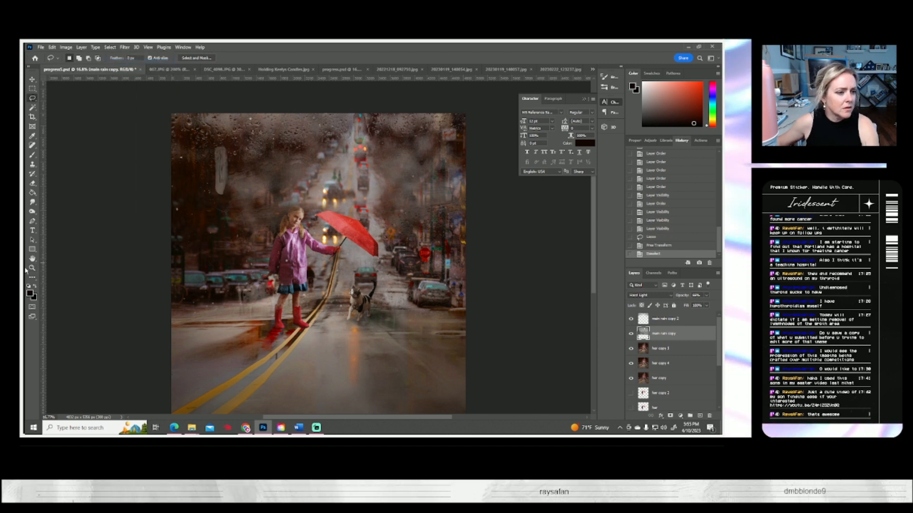
- Erase the upper-left corner of the relocated rain patch with a small Soft Round eraser at 0% hardness
key(z)
click(221, 177)
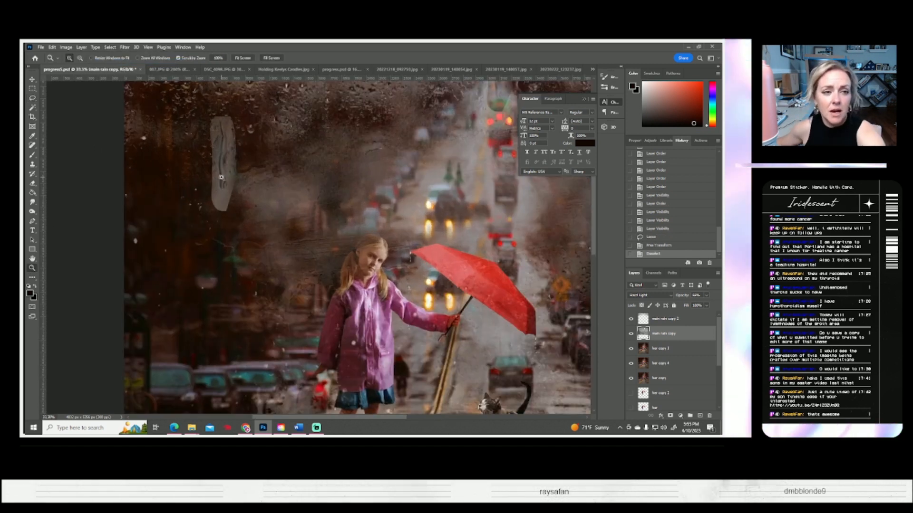
click(221, 177)
drag(221, 177, 239, 105)
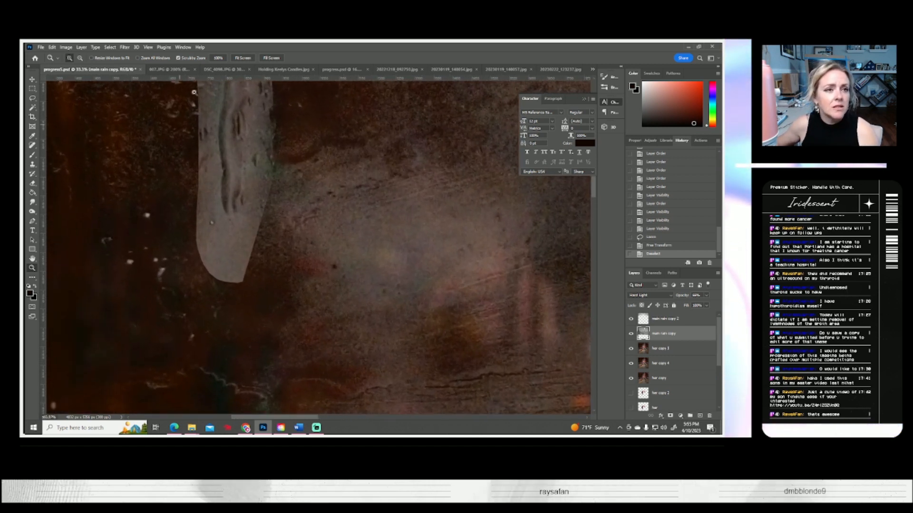
scroll(239, 104, up, 5)
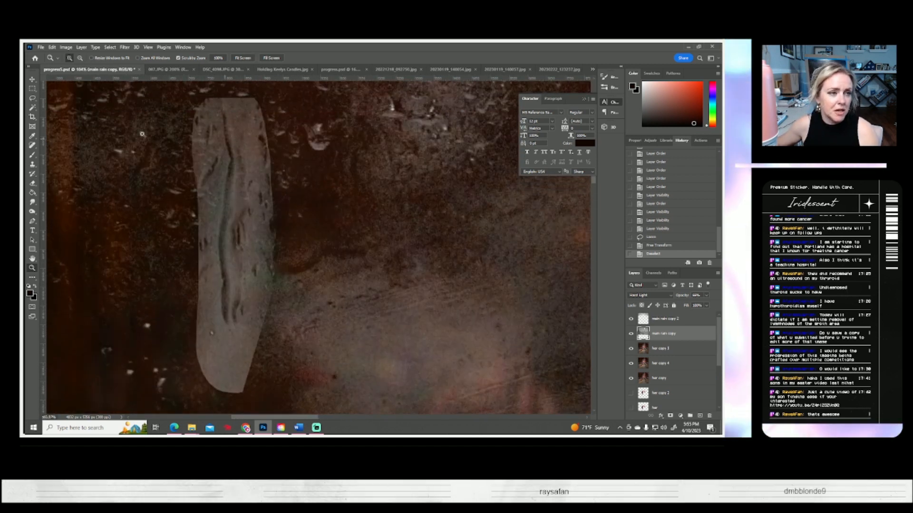
key(e)
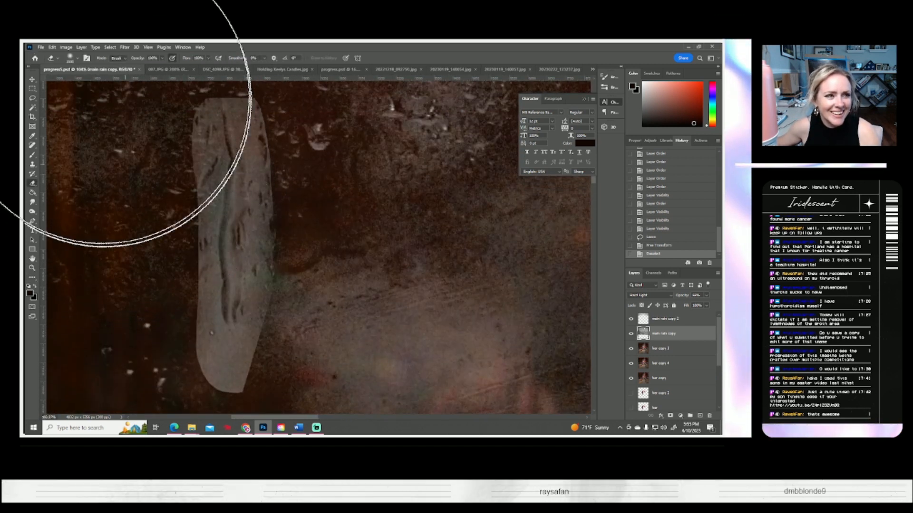
click(76, 58)
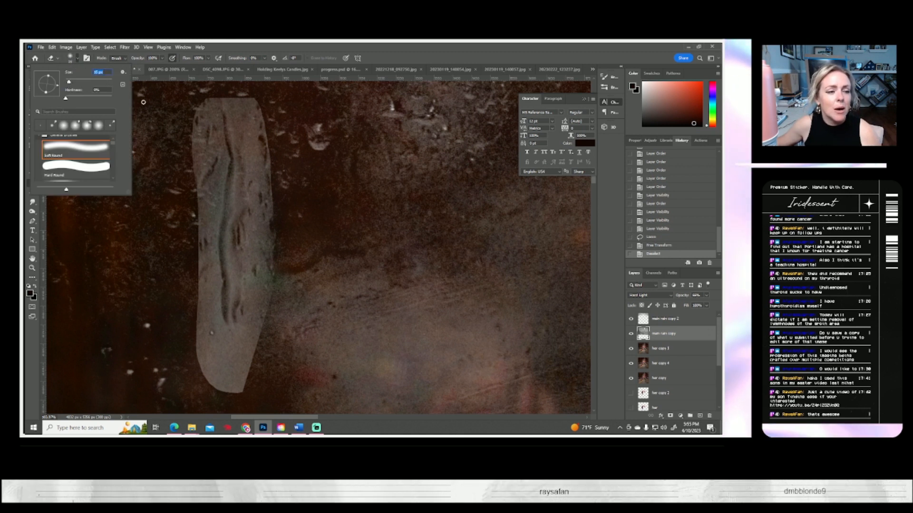
drag(224, 98, 196, 100)
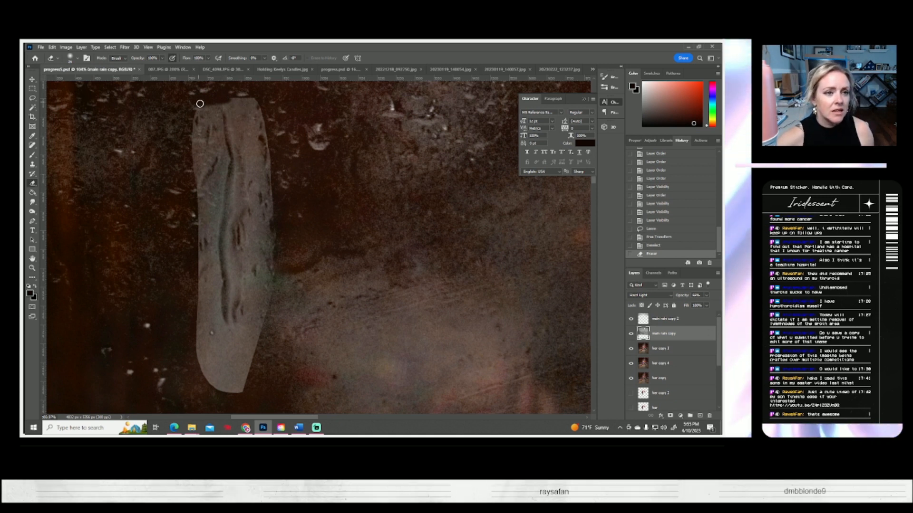
mouse_move(222, 100)
mouse_down()
mouse_move(204, 101)
mouse_move(194, 151)
mouse_up()
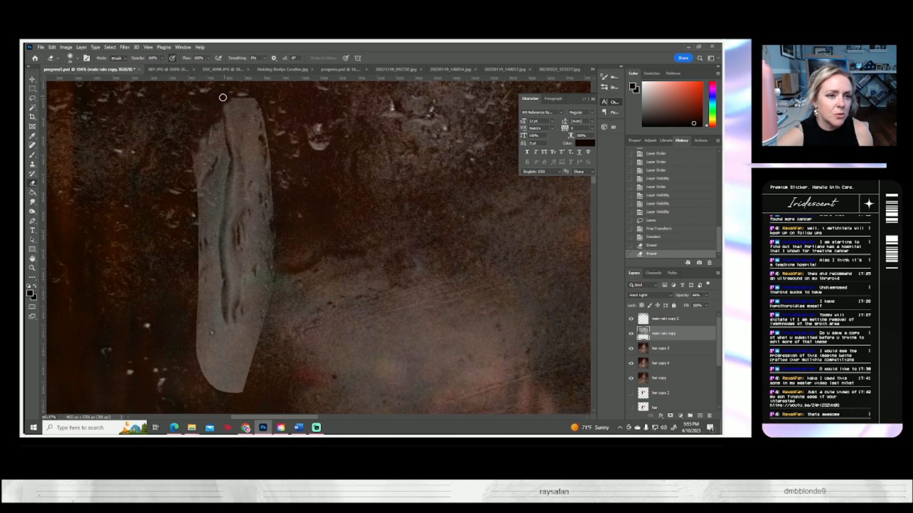
- Erase the left side and the rounded bottom of the relocated rain patch along the edge of its central streak
mouse_move(230, 94)
mouse_down()
mouse_move(223, 108)
mouse_move(236, 133)
mouse_move(230, 93)
mouse_move(238, 90)
mouse_move(267, 120)
mouse_move(263, 108)
mouse_move(220, 129)
mouse_move(224, 173)
mouse_move(212, 163)
mouse_move(202, 176)
mouse_move(194, 161)
mouse_move(191, 179)
mouse_move(169, 173)
mouse_move(216, 193)
mouse_move(220, 175)
mouse_move(215, 194)
mouse_move(226, 175)
mouse_move(212, 248)
mouse_move(212, 206)
mouse_move(200, 197)
mouse_move(178, 218)
mouse_up()
mouse_move(222, 251)
mouse_down()
mouse_move(219, 284)
mouse_move(215, 265)
mouse_move(228, 260)
mouse_move(231, 289)
mouse_move(220, 296)
mouse_move(215, 263)
mouse_move(213, 286)
mouse_move(216, 266)
mouse_move(225, 331)
mouse_move(201, 305)
mouse_move(196, 329)
mouse_up()
key(ctrl+z)
mouse_move(198, 282)
mouse_down()
mouse_move(212, 306)
mouse_move(198, 283)
mouse_move(184, 315)
mouse_move(222, 335)
mouse_move(217, 310)
mouse_move(226, 333)
mouse_up()
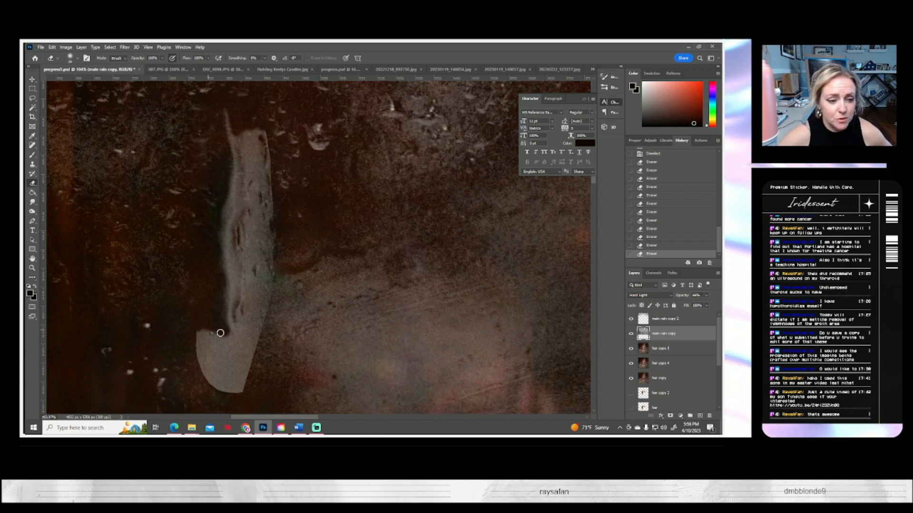
mouse_move(229, 332)
mouse_down()
mouse_move(247, 384)
mouse_move(228, 394)
mouse_move(251, 380)
mouse_move(212, 389)
mouse_move(206, 369)
mouse_move(233, 355)
mouse_move(199, 355)
mouse_move(212, 337)
mouse_move(151, 340)
mouse_up()
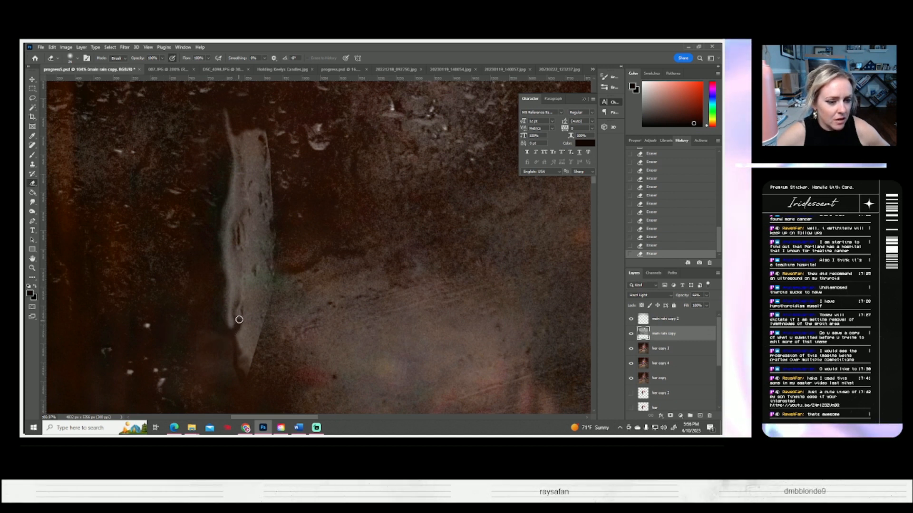
- Erase the lower-right part of the relocated rain patch and compare the area with main rain copy hidden and shown
drag(241, 310, 244, 266)
mouse_move(246, 302)
mouse_down()
mouse_move(243, 347)
mouse_move(239, 331)
mouse_move(249, 370)
mouse_move(239, 381)
mouse_move(259, 345)
mouse_up()
mouse_move(267, 289)
mouse_down()
mouse_move(259, 341)
mouse_move(252, 290)
mouse_up()
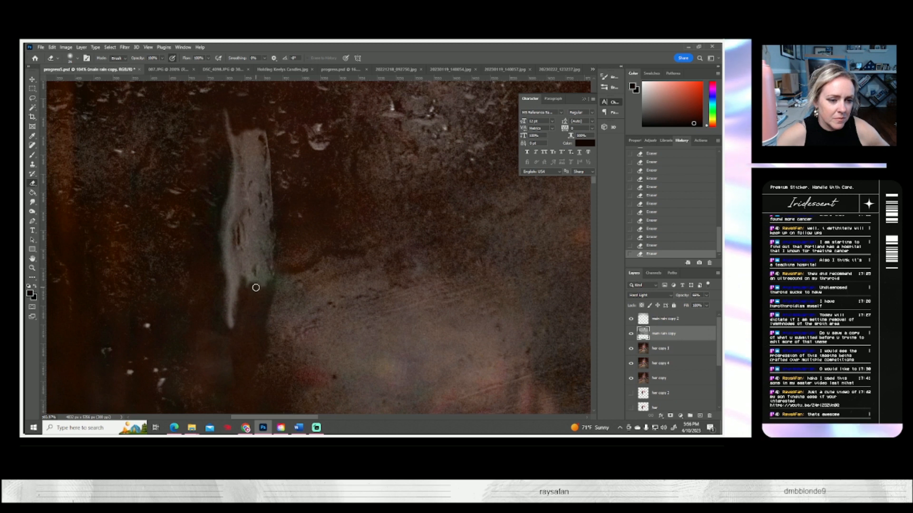
mouse_move(271, 250)
mouse_down()
mouse_move(253, 261)
mouse_move(269, 241)
mouse_move(275, 298)
mouse_move(291, 328)
mouse_move(272, 340)
mouse_up()
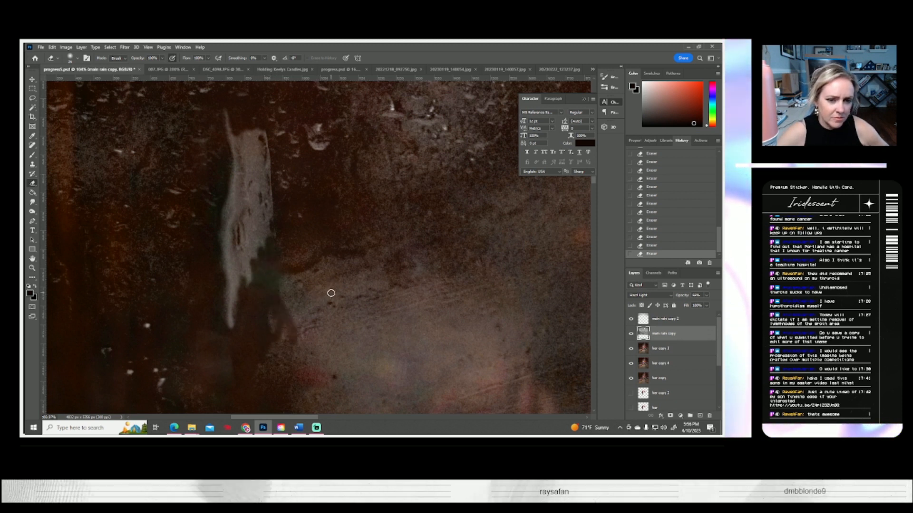
click(631, 334)
click(632, 334)
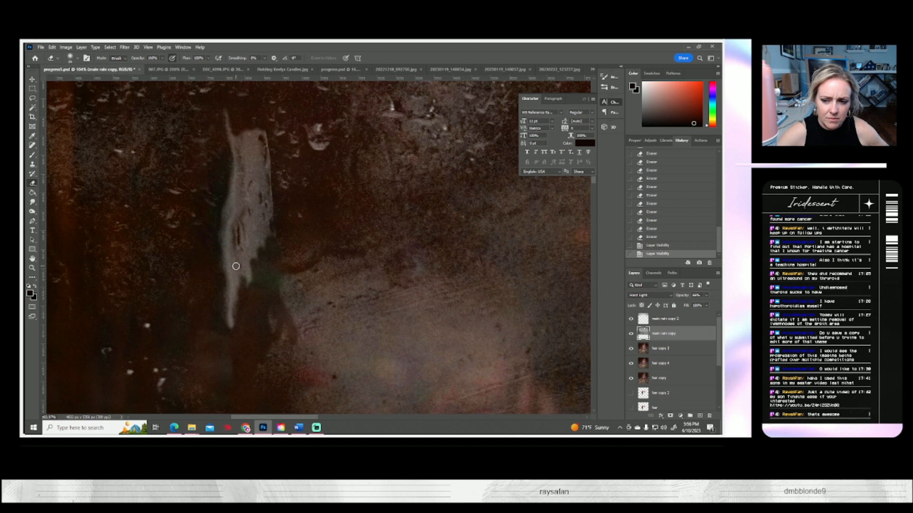
- Erase the remaining patch to the right of the streak so that only a narrow vertical rain trail is left
drag(243, 265, 239, 304)
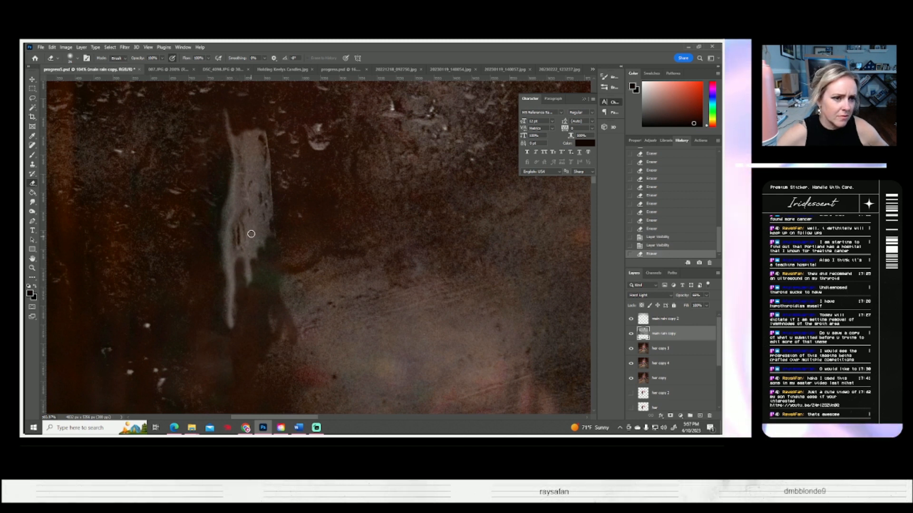
mouse_move(243, 134)
mouse_down()
mouse_move(249, 196)
mouse_move(235, 262)
mouse_move(236, 235)
mouse_move(292, 236)
mouse_move(270, 201)
mouse_move(273, 228)
mouse_move(273, 135)
mouse_move(260, 126)
mouse_move(244, 152)
mouse_move(276, 210)
mouse_move(254, 210)
mouse_move(256, 191)
mouse_move(244, 282)
mouse_move(252, 220)
mouse_move(267, 202)
mouse_move(259, 228)
mouse_move(270, 213)
mouse_move(275, 256)
mouse_move(297, 203)
mouse_move(277, 222)
mouse_up()
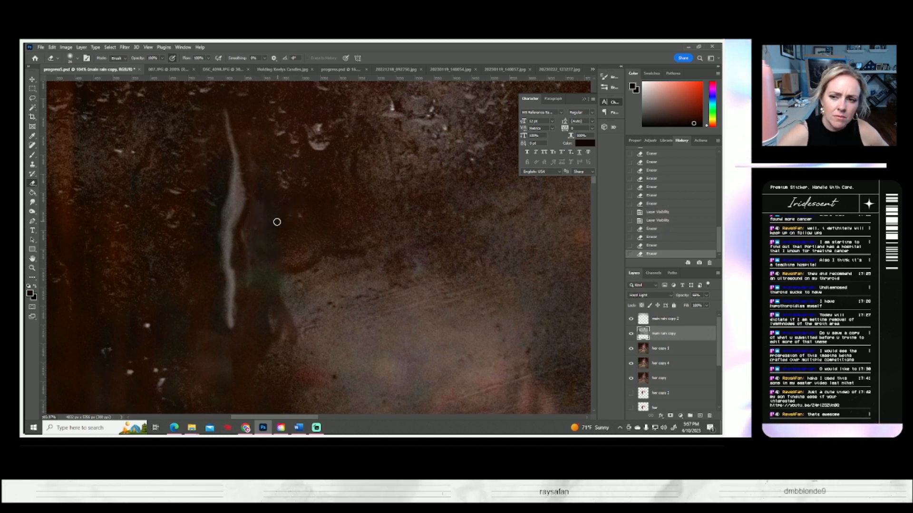
drag(242, 239, 247, 277)
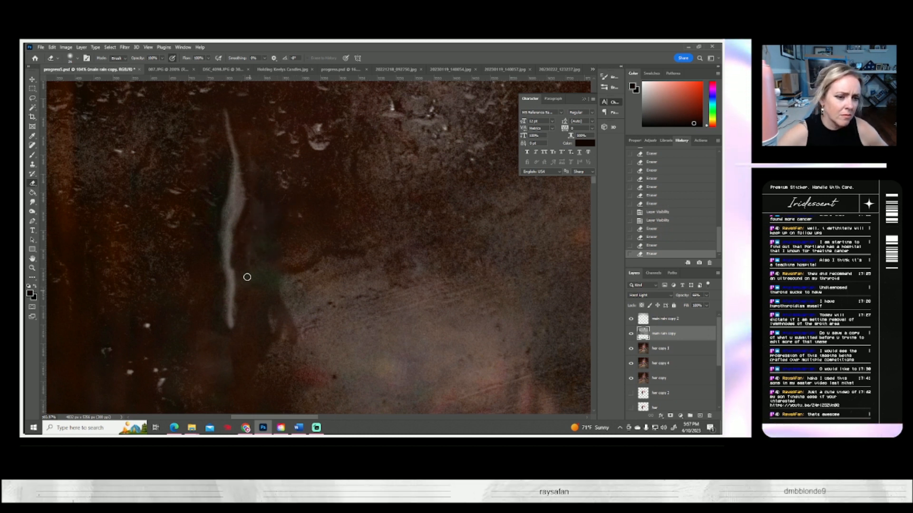
drag(240, 228, 242, 334)
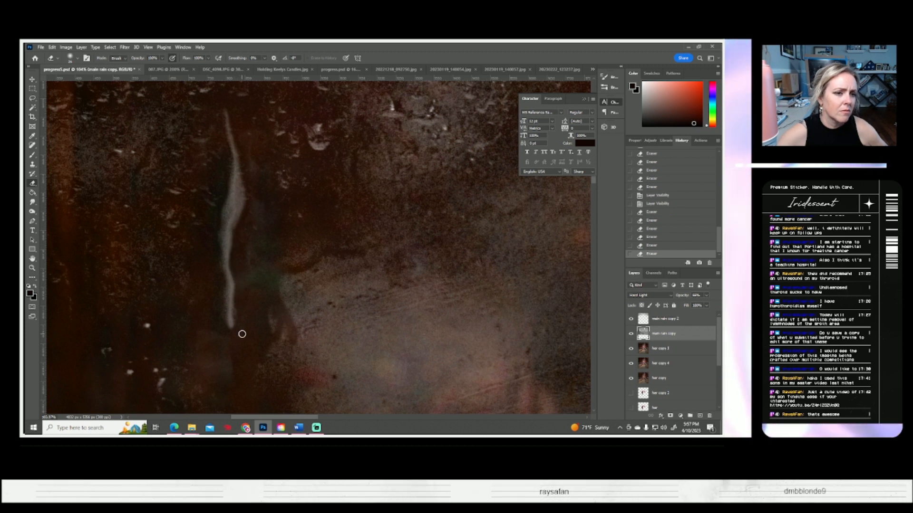
- Fit the whole image in view and compare the scene with main rain copy and main rain copy 2 each hidden and shown
click(32, 267)
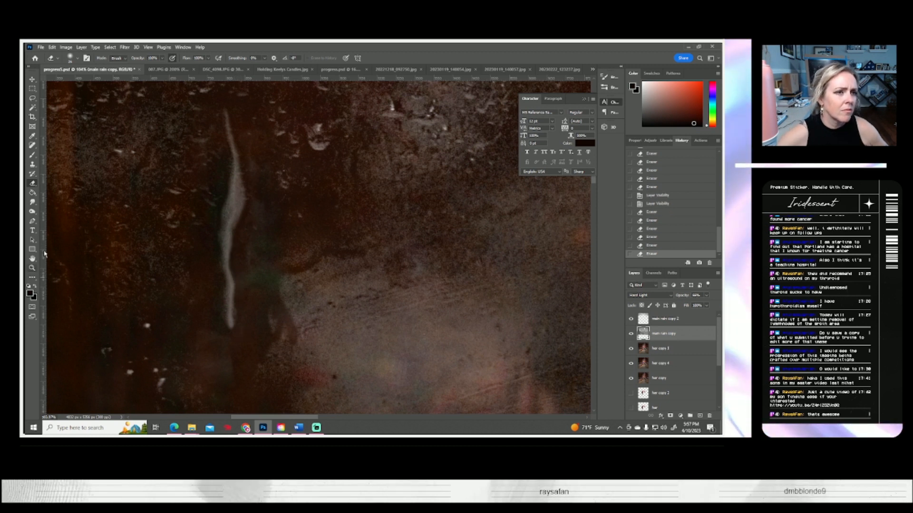
click(244, 59)
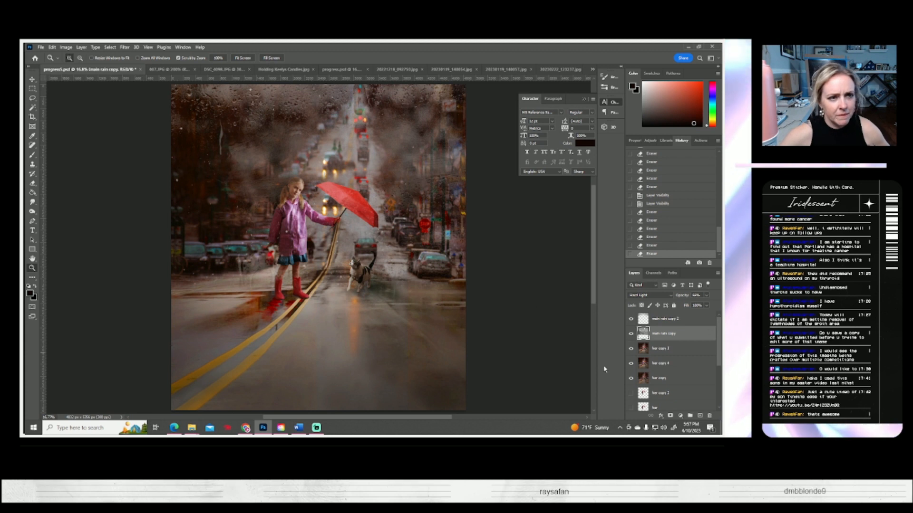
click(631, 334)
click(632, 334)
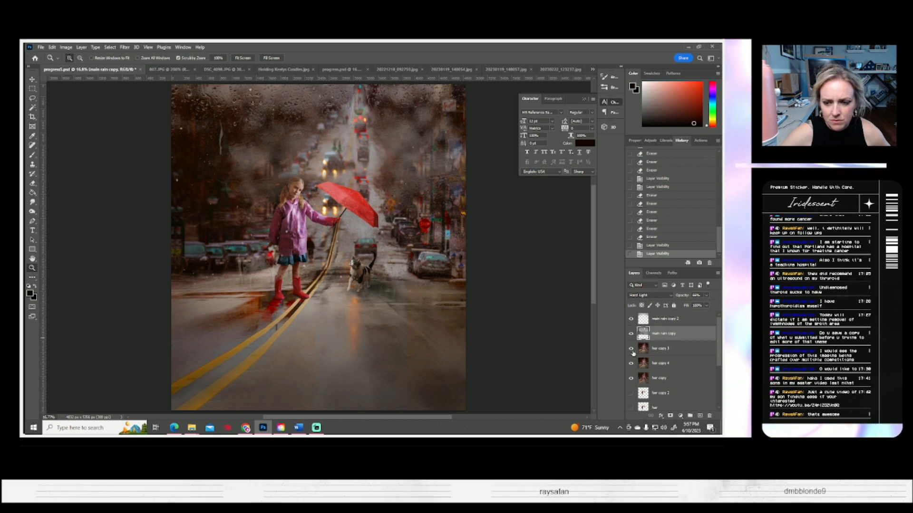
click(631, 320)
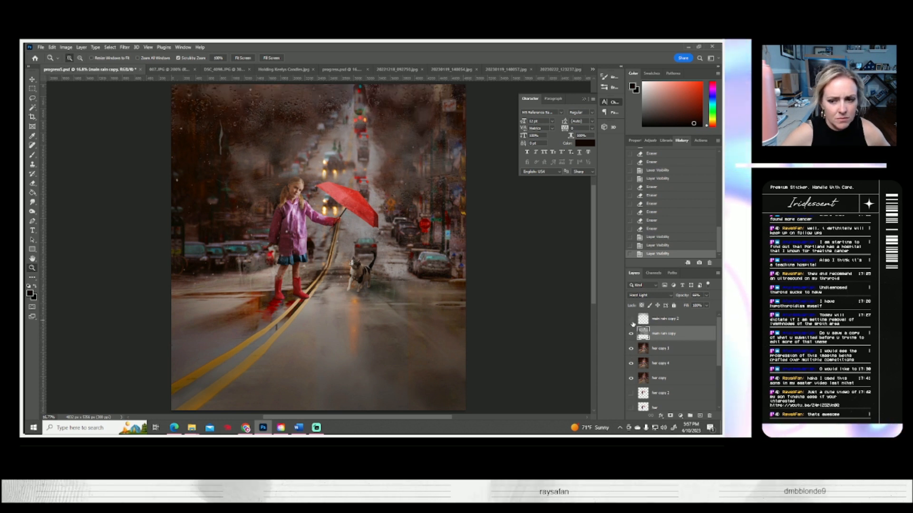
click(632, 319)
click(631, 319)
click(632, 320)
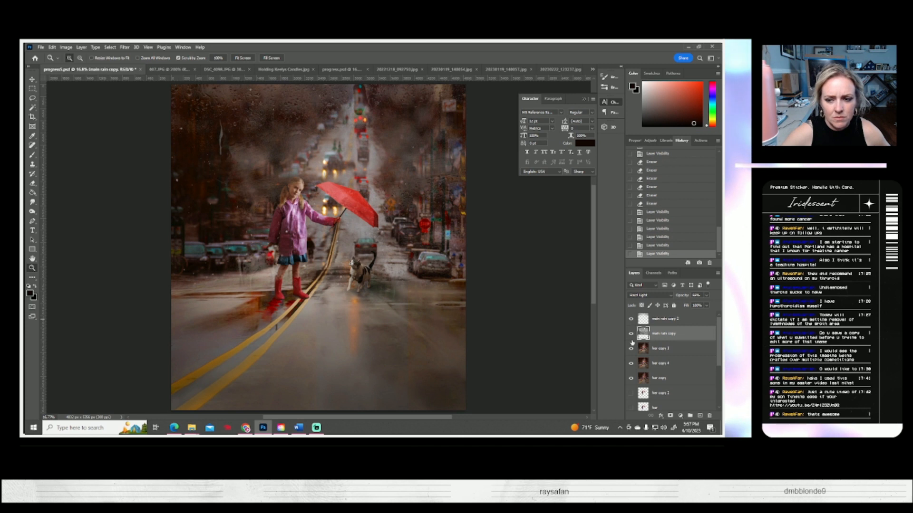
click(631, 334)
click(632, 334)
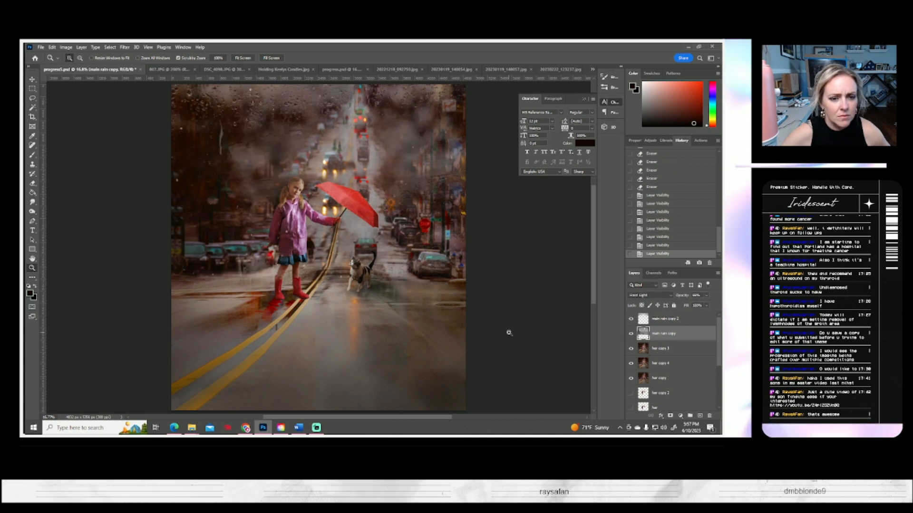
- Step back through the document history to the Lasso state, before the rain streak was transformed and erased
scroll(675, 214, up, 5)
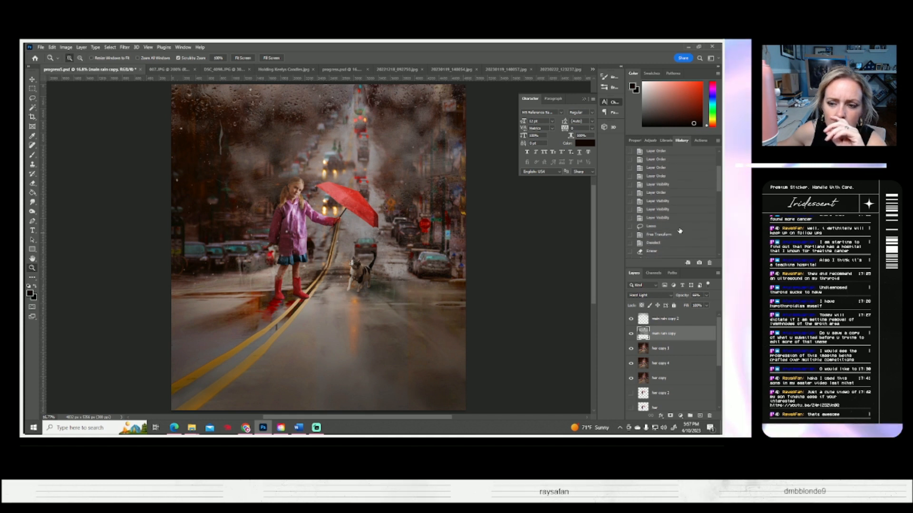
scroll(679, 231, up, 4)
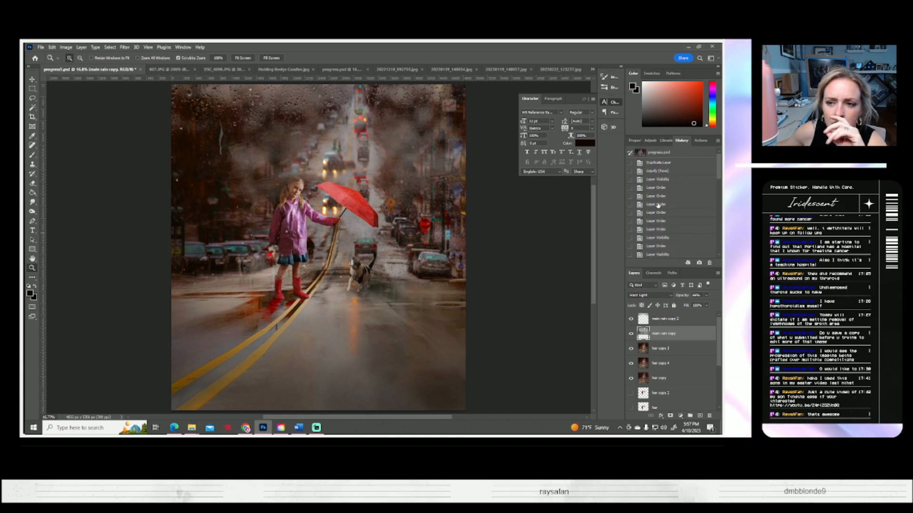
click(669, 164)
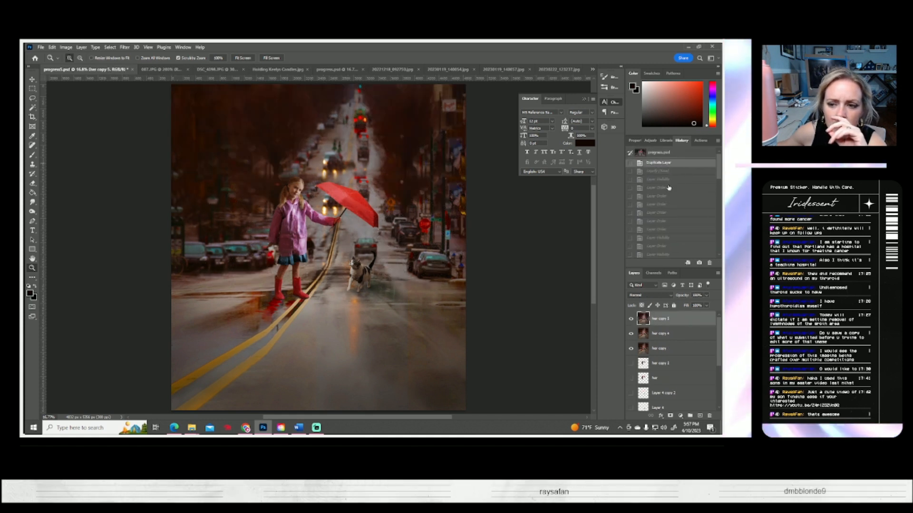
scroll(663, 186, down, 3)
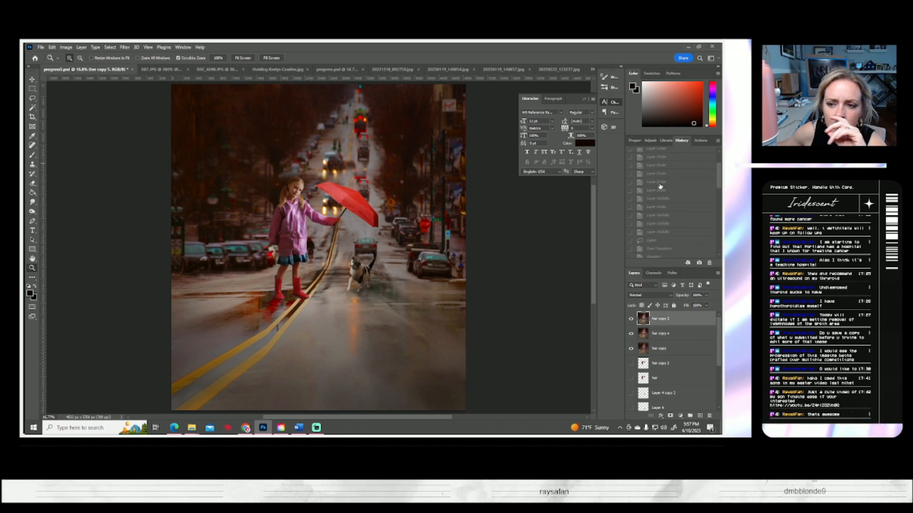
click(658, 214)
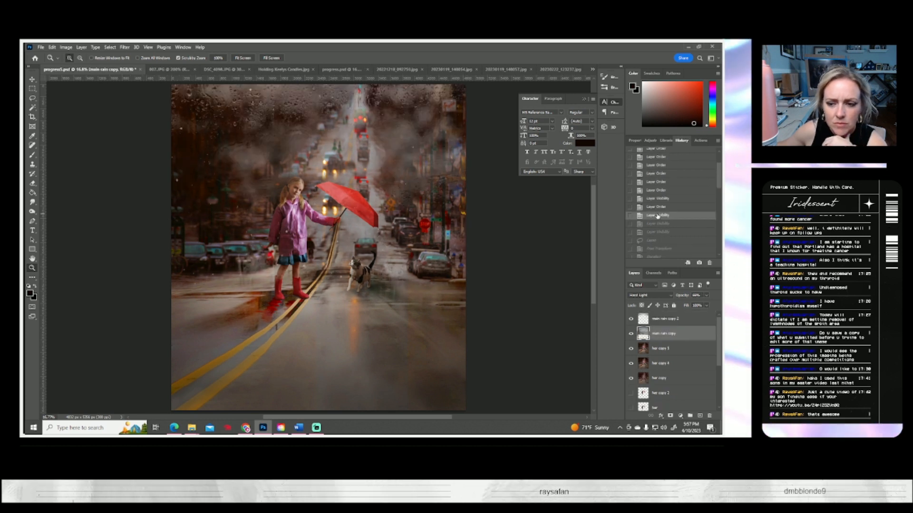
click(657, 223)
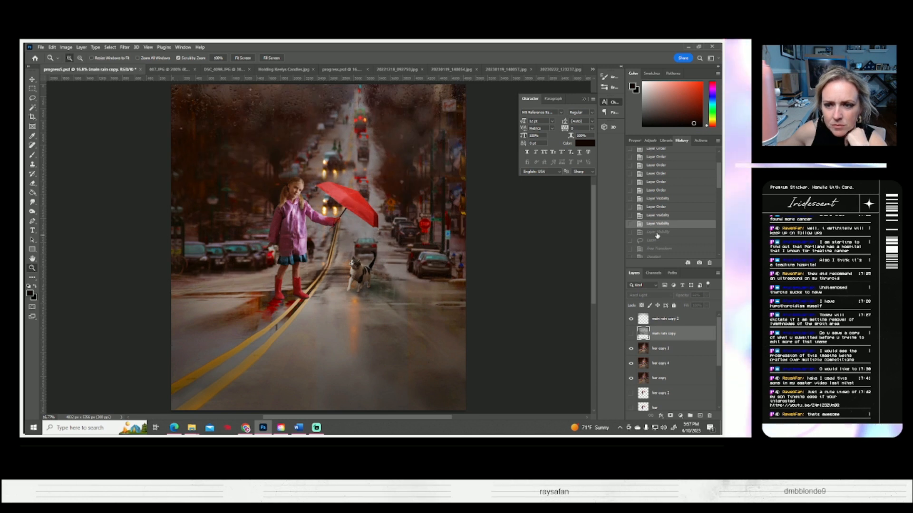
click(657, 249)
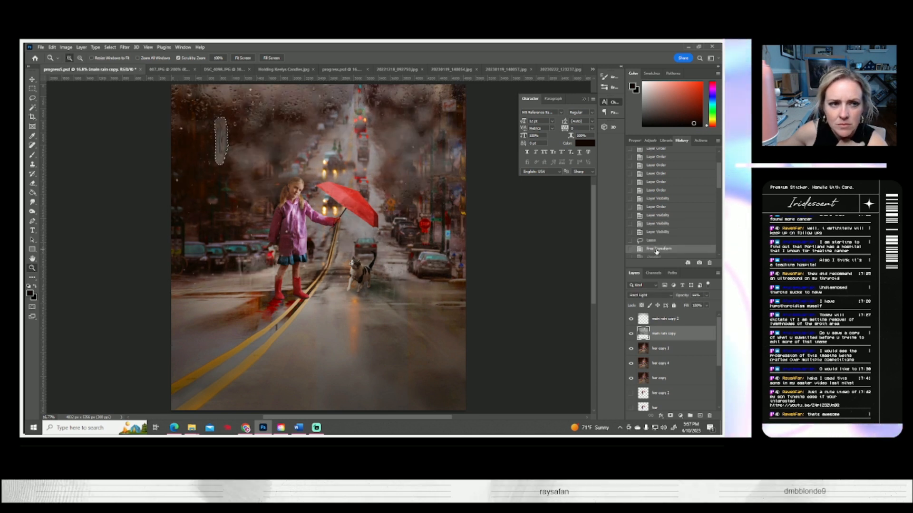
click(655, 243)
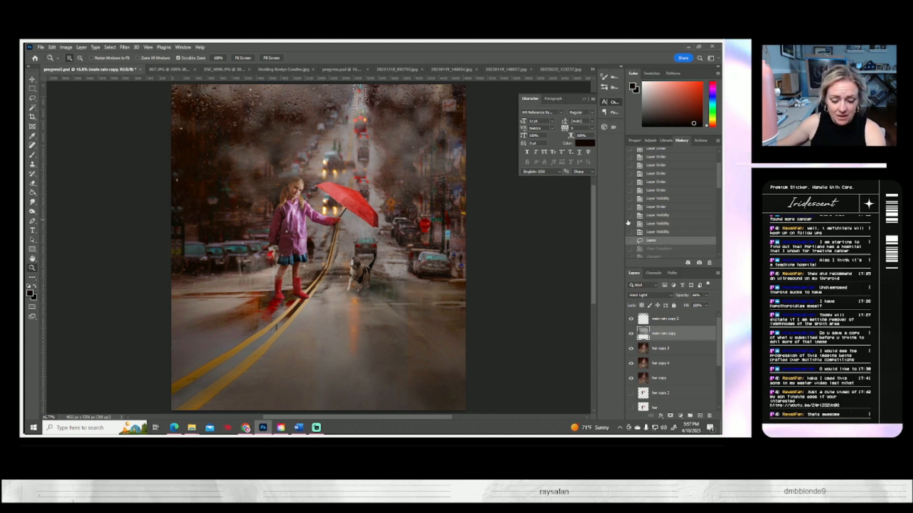
- Copy the lassoed rain streak onto its own layer and Free Transform it to the blurred background just above the umbrella's tip
key(ctrl+j)
key(ctrl+v)
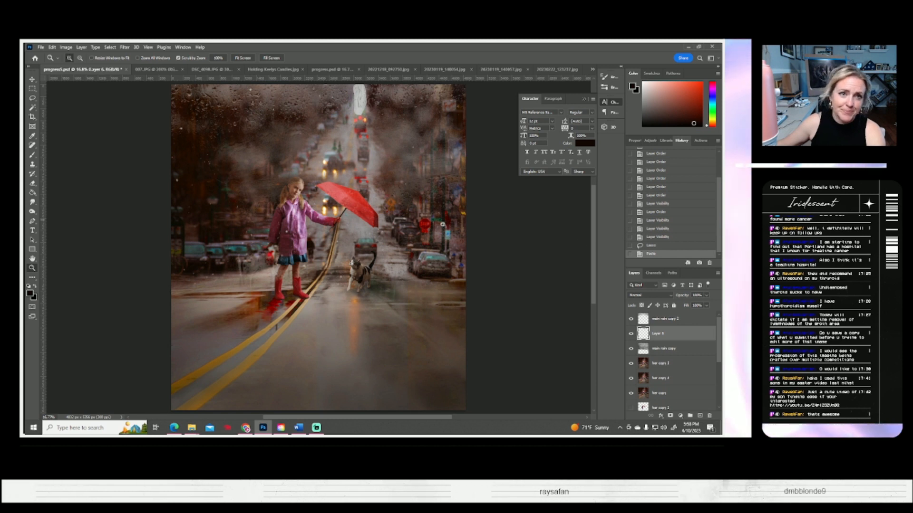
key(ctrl+t)
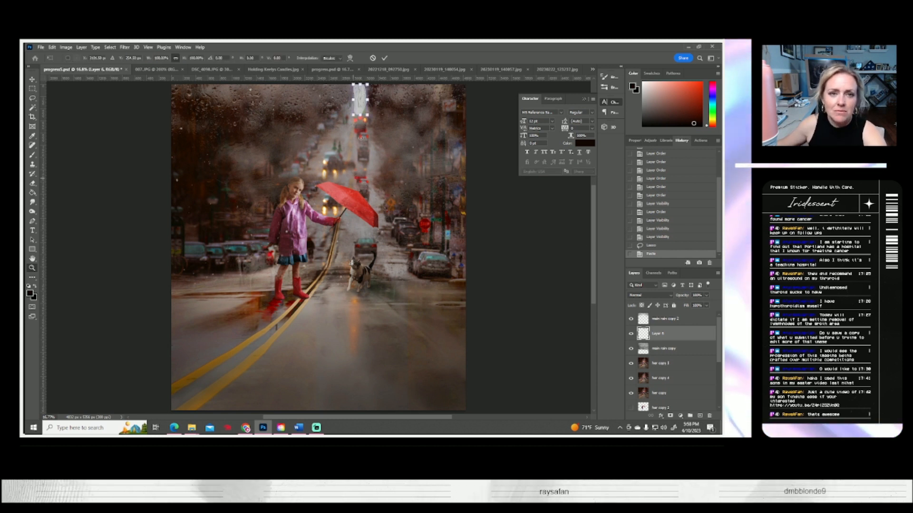
drag(359, 99, 320, 149)
key(Return)
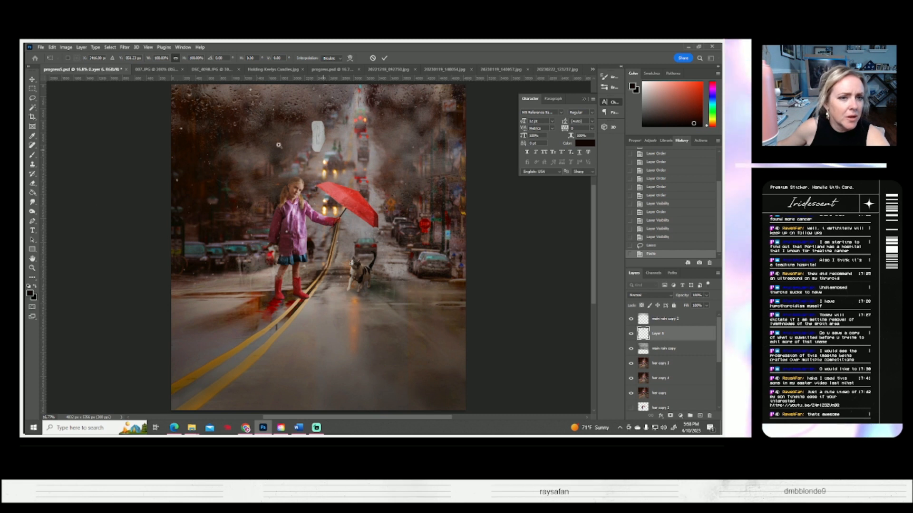
- Stretch the copied rain streak downward with Free Transform to about 113% of its height, keeping its width
key(z)
click(318, 135)
click(319, 133)
click(319, 134)
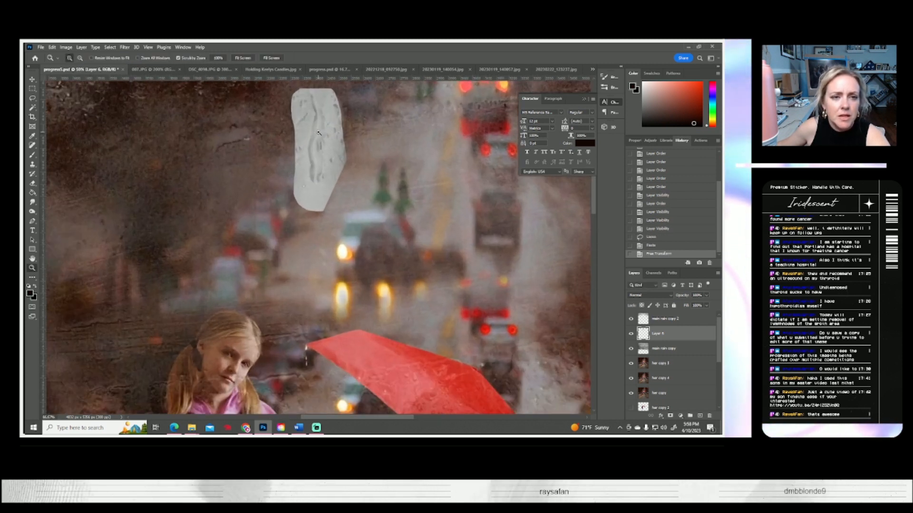
click(318, 134)
scroll(319, 133, up, 3)
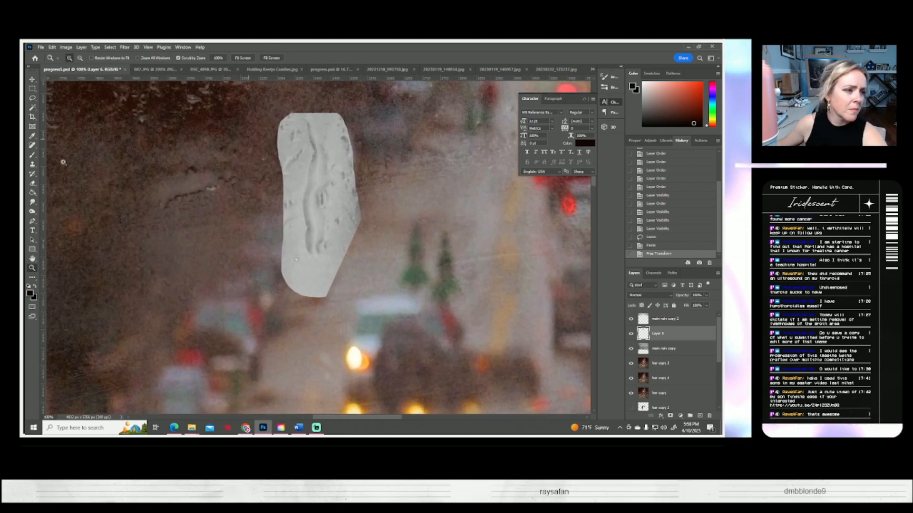
key(ctrl+t)
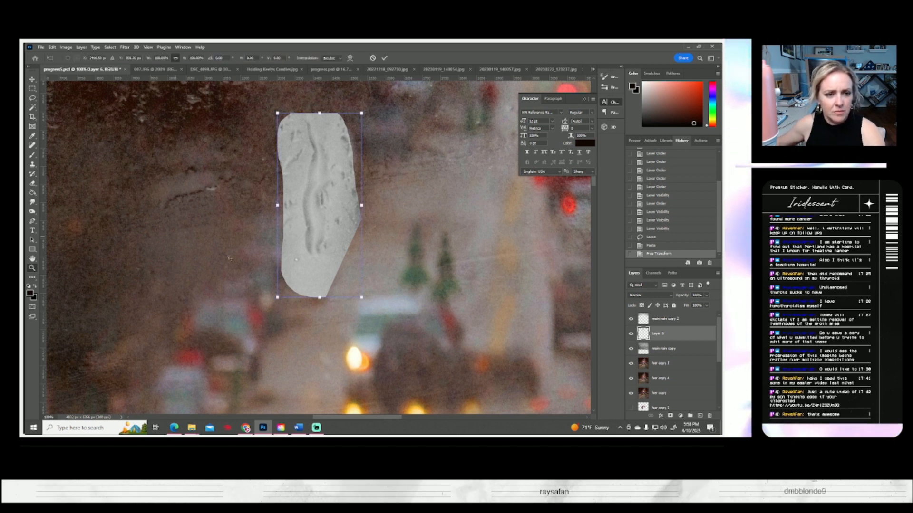
drag(320, 298, 323, 322)
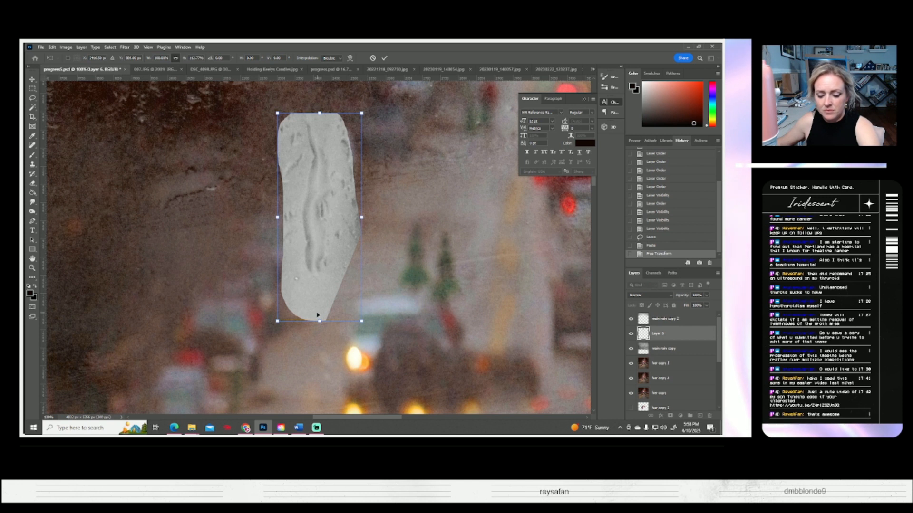
key(Return)
- Erase the grey area around the copied rain streak on Layer 6, leaving only one thin wavy line
key(e)
mouse_move(299, 104)
mouse_down()
mouse_move(267, 135)
mouse_move(275, 134)
mouse_up()
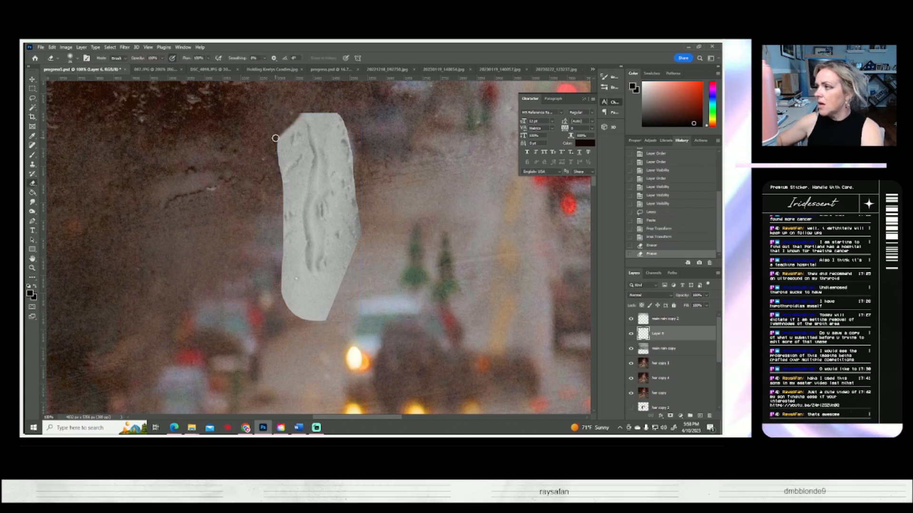
mouse_move(301, 116)
mouse_down()
mouse_move(352, 116)
mouse_move(309, 115)
mouse_move(308, 164)
mouse_move(298, 151)
mouse_move(290, 172)
mouse_move(281, 162)
mouse_move(280, 177)
mouse_move(280, 142)
mouse_move(275, 165)
mouse_move(257, 97)
mouse_move(282, 144)
mouse_move(282, 130)
mouse_move(286, 146)
mouse_move(290, 131)
mouse_move(300, 143)
mouse_move(285, 131)
mouse_up()
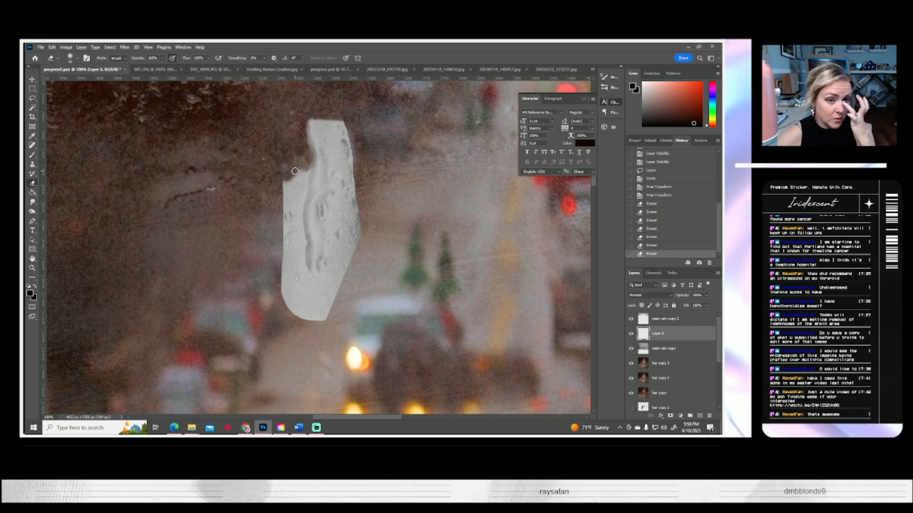
mouse_move(304, 176)
mouse_down()
mouse_move(303, 189)
mouse_move(305, 162)
mouse_move(295, 212)
mouse_move(285, 209)
mouse_move(284, 176)
mouse_move(292, 187)
mouse_move(296, 181)
mouse_up()
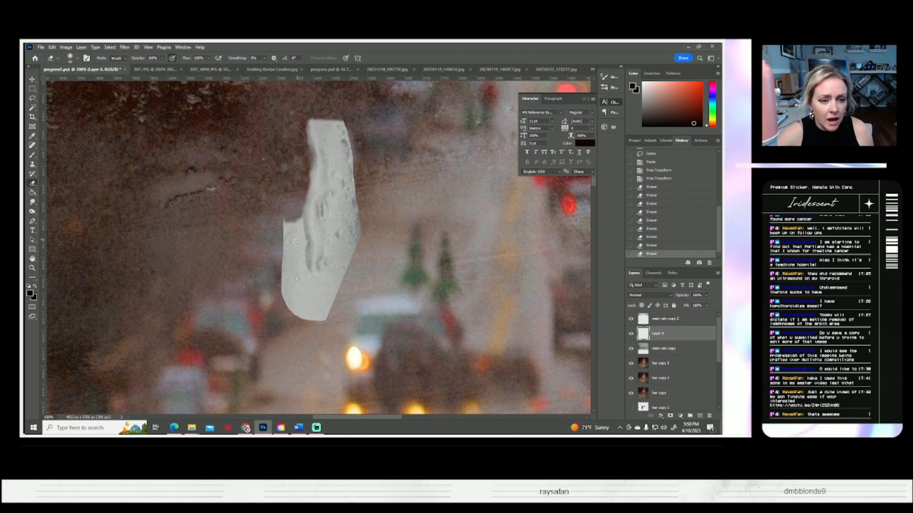
mouse_move(300, 218)
mouse_down()
mouse_move(305, 277)
mouse_move(299, 256)
mouse_move(312, 281)
mouse_move(289, 284)
mouse_move(284, 257)
mouse_move(296, 274)
mouse_move(281, 238)
mouse_move(287, 214)
mouse_move(261, 202)
mouse_up()
mouse_move(284, 231)
mouse_down()
mouse_move(298, 247)
mouse_move(276, 268)
mouse_move(320, 307)
mouse_move(315, 283)
mouse_move(342, 289)
mouse_move(297, 330)
mouse_move(335, 317)
mouse_move(313, 305)
mouse_move(315, 292)
mouse_move(247, 293)
mouse_move(273, 277)
mouse_move(295, 311)
mouse_up()
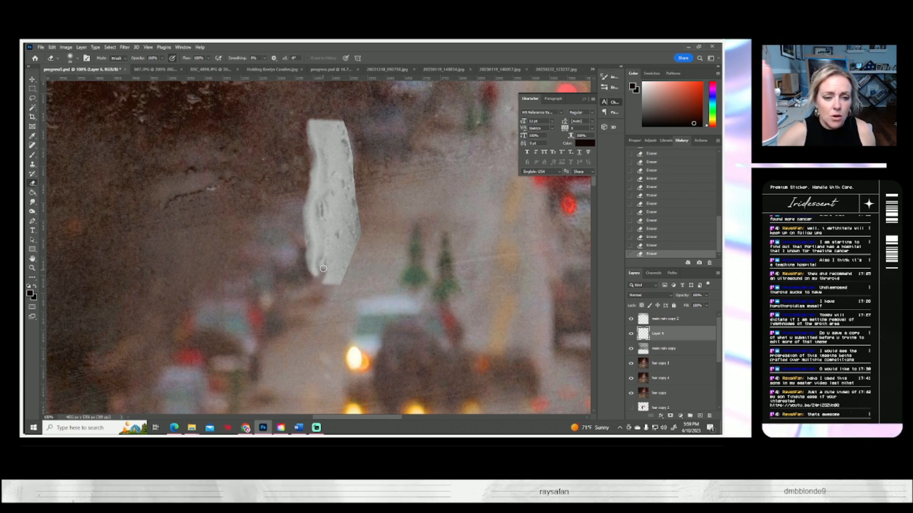
drag(321, 265, 329, 161)
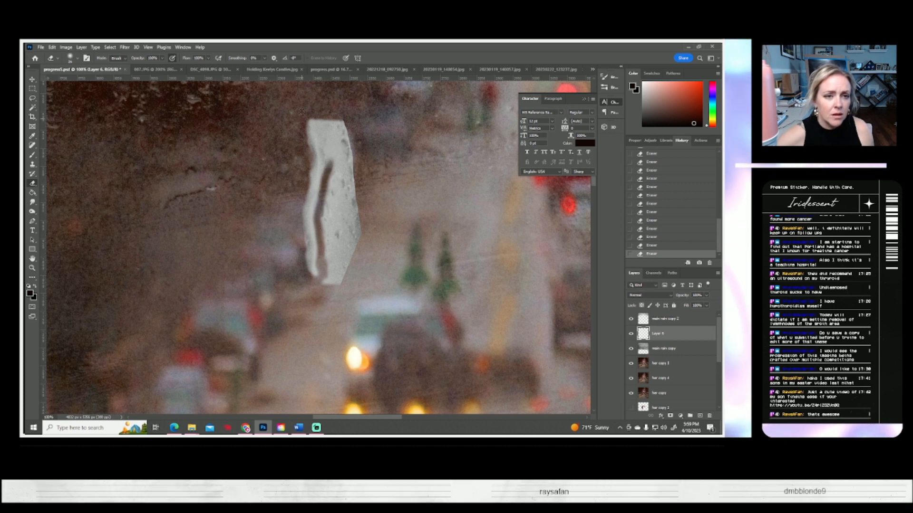
mouse_move(320, 119)
mouse_down()
mouse_move(322, 152)
mouse_move(320, 104)
mouse_move(327, 171)
mouse_move(326, 122)
mouse_move(343, 181)
mouse_move(353, 150)
mouse_up()
mouse_move(358, 207)
mouse_down()
mouse_move(351, 186)
mouse_move(364, 232)
mouse_move(368, 192)
mouse_up()
mouse_move(324, 247)
mouse_down()
mouse_move(338, 288)
mouse_move(326, 275)
mouse_move(337, 254)
mouse_move(336, 270)
mouse_move(352, 266)
mouse_move(359, 238)
mouse_move(354, 226)
mouse_move(331, 230)
mouse_move(322, 240)
mouse_move(327, 262)
mouse_move(346, 228)
mouse_move(324, 212)
mouse_up()
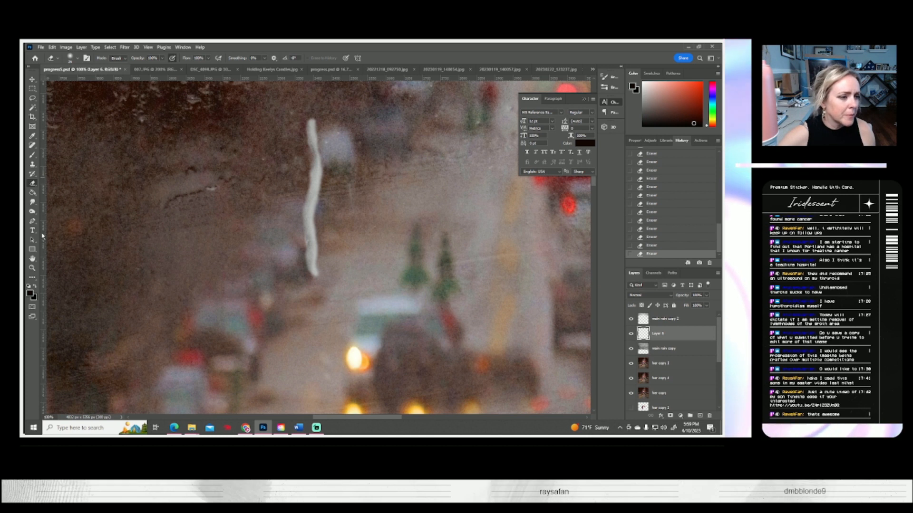
- Brighten the isolated rain streak along its length with the Dodge tool, using an enlarged soft brush
click(32, 213)
click(55, 212)
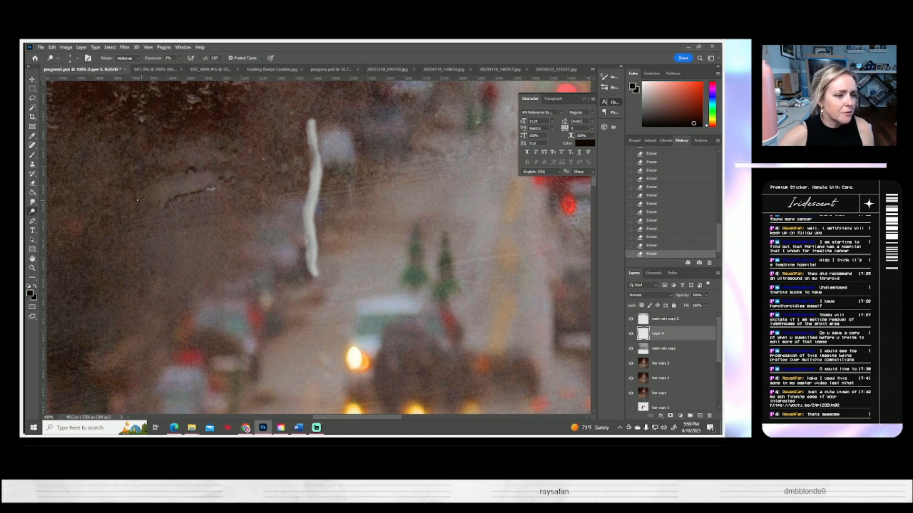
click(78, 59)
click(157, 51)
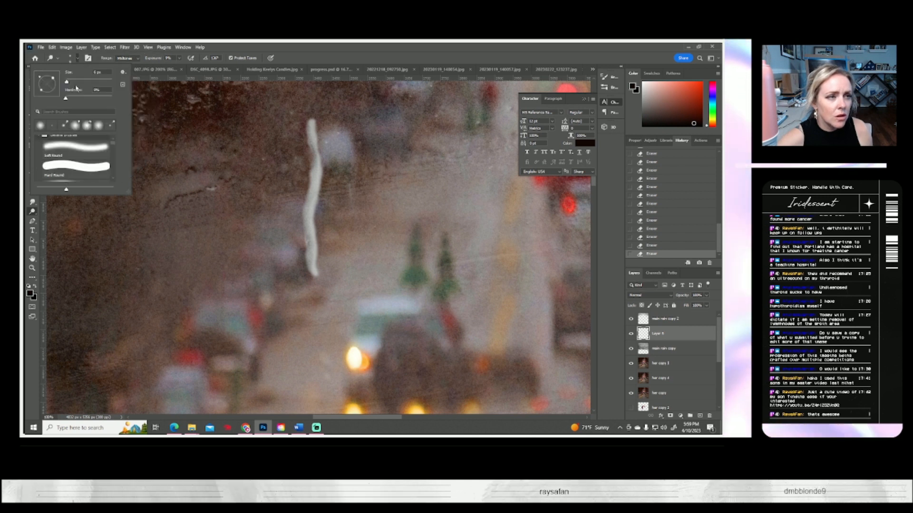
drag(70, 82, 85, 81)
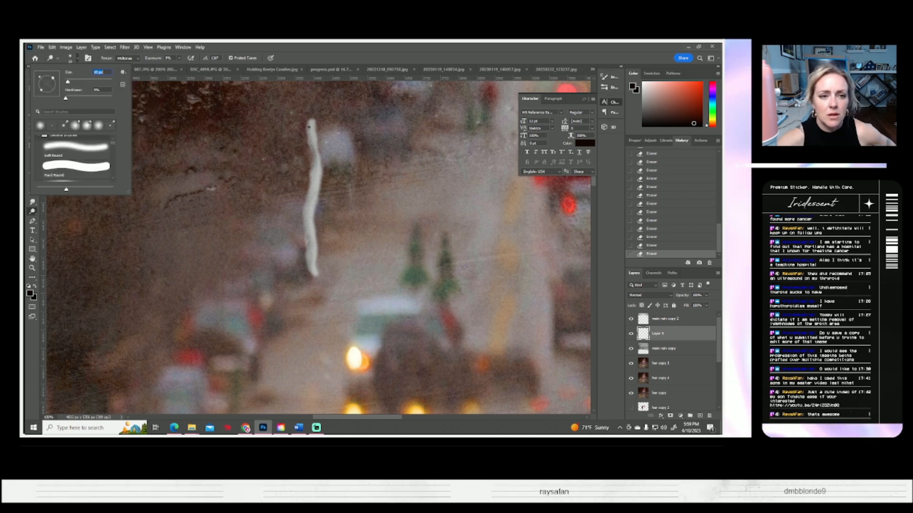
key(Return)
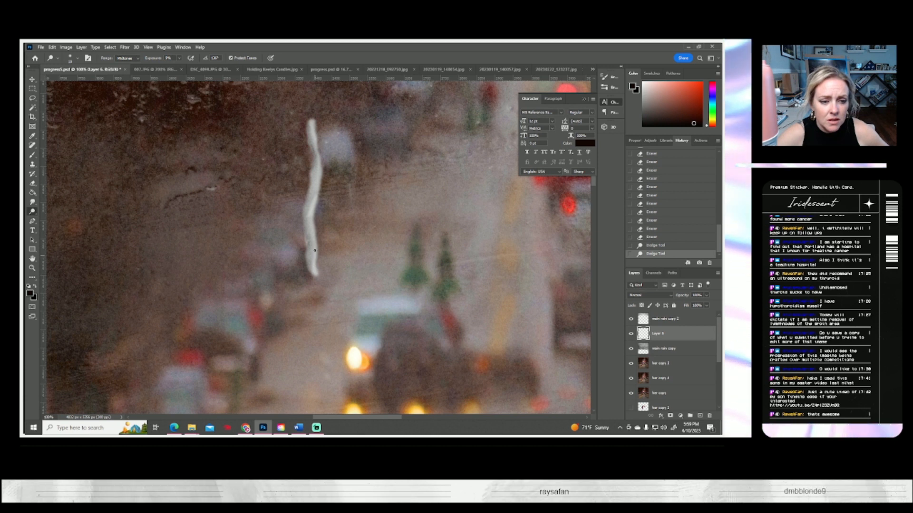
drag(312, 231, 312, 233)
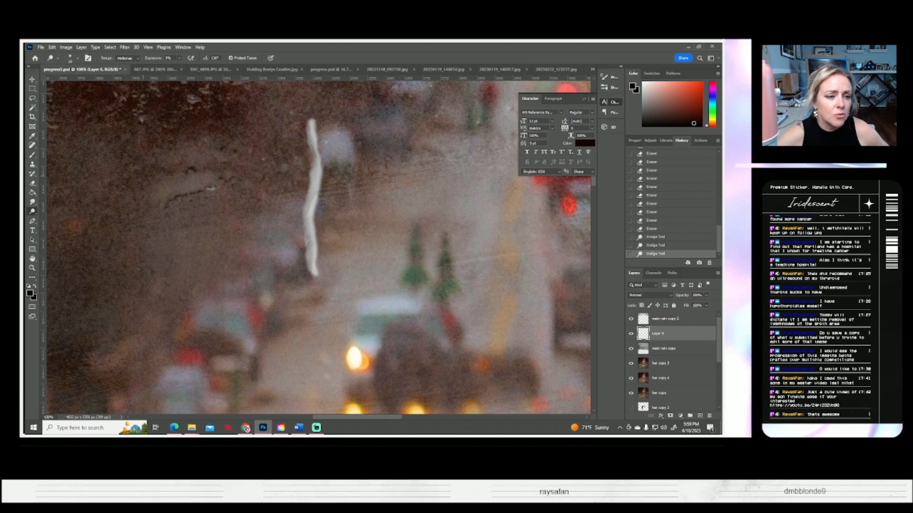
- Thin the lower half of the rain streak with the Eraser, undoing the stroke that goes wrong
click(33, 183)
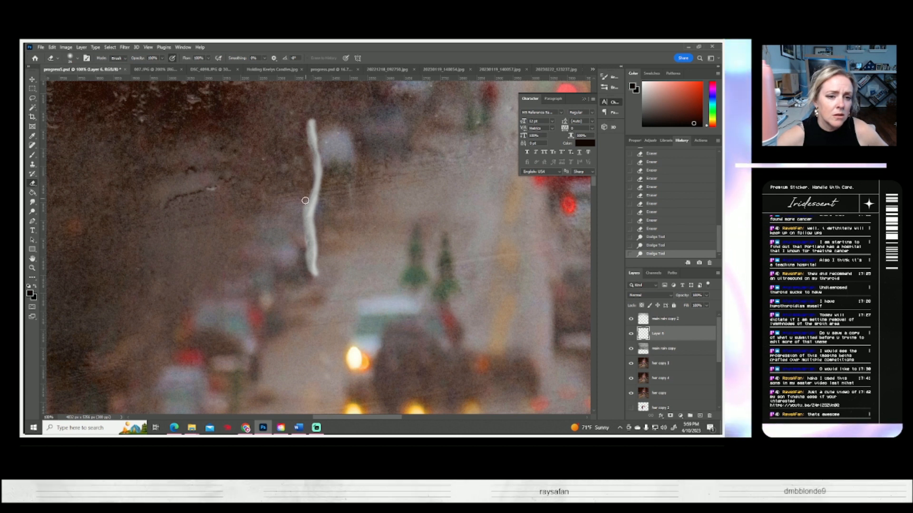
mouse_move(300, 234)
mouse_down()
mouse_move(303, 218)
mouse_move(321, 280)
mouse_up()
key(ctrl+z)
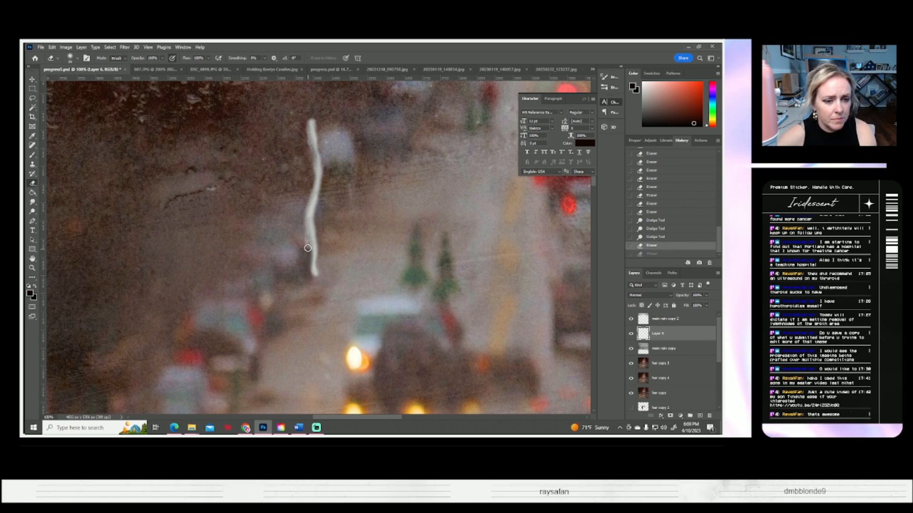
click(293, 221)
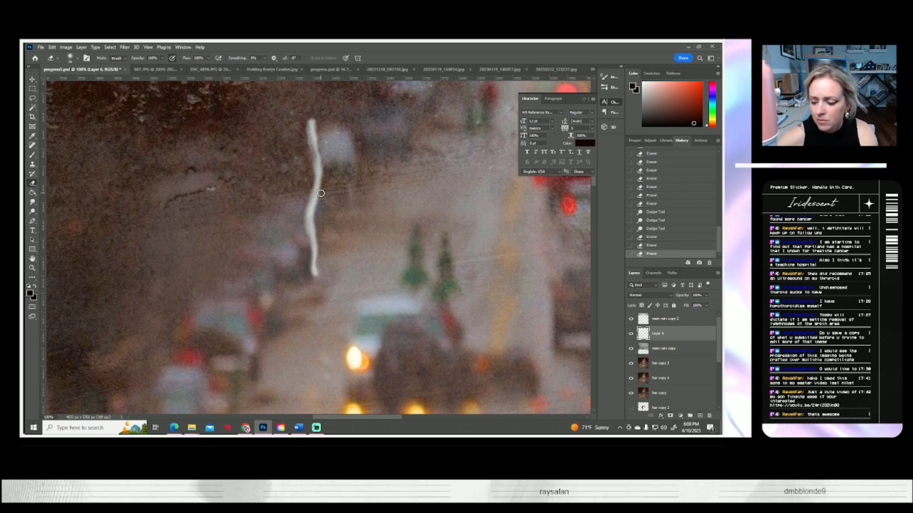
- Reduce Layer 6's opacity to below 30% so the rain streak blends into the blurred street
click(31, 268)
click(247, 59)
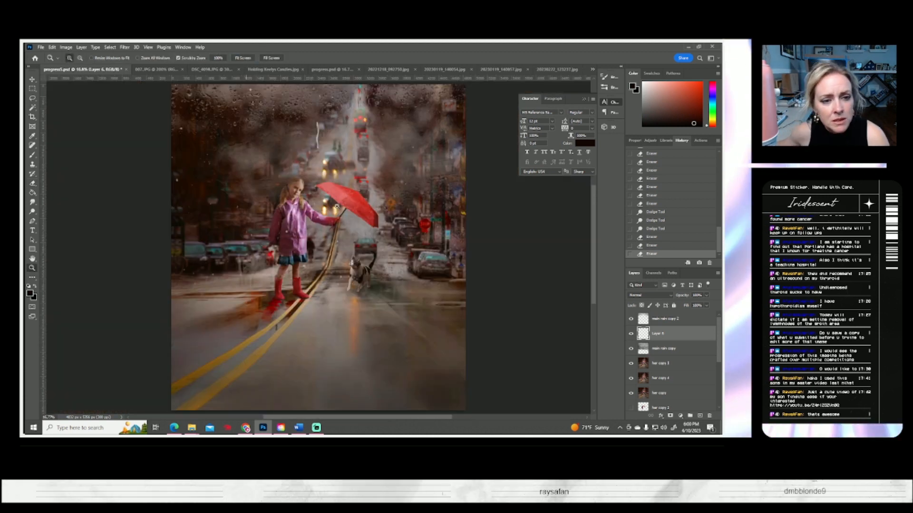
click(327, 144)
click(328, 143)
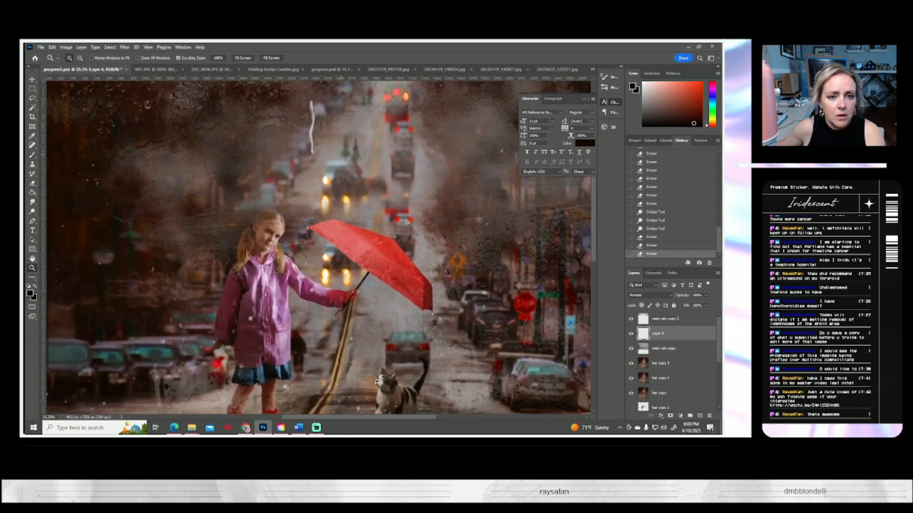
drag(705, 304, 682, 308)
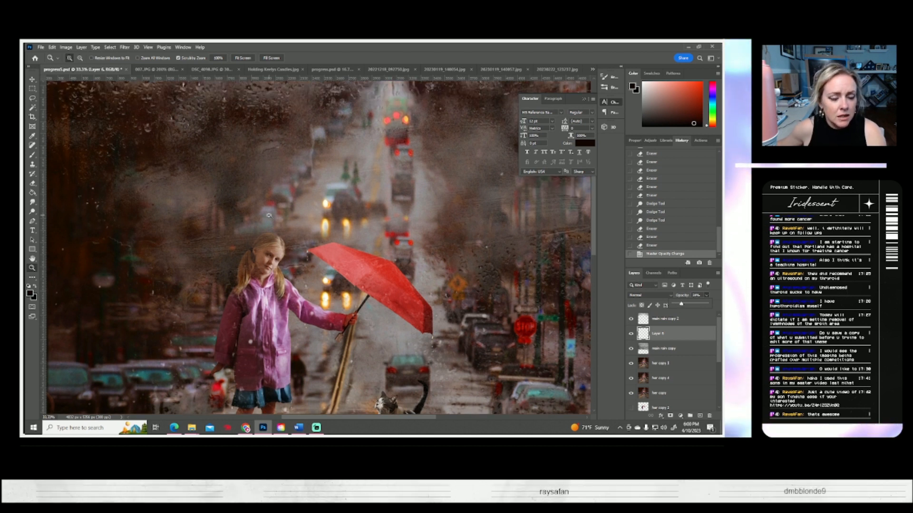
- Free Transform the rain streak, enlarging it and moving it over the car headlights just above the umbrella's tip
scroll(436, 290, up, 2)
key(ctrl+t)
drag(315, 181, 327, 228)
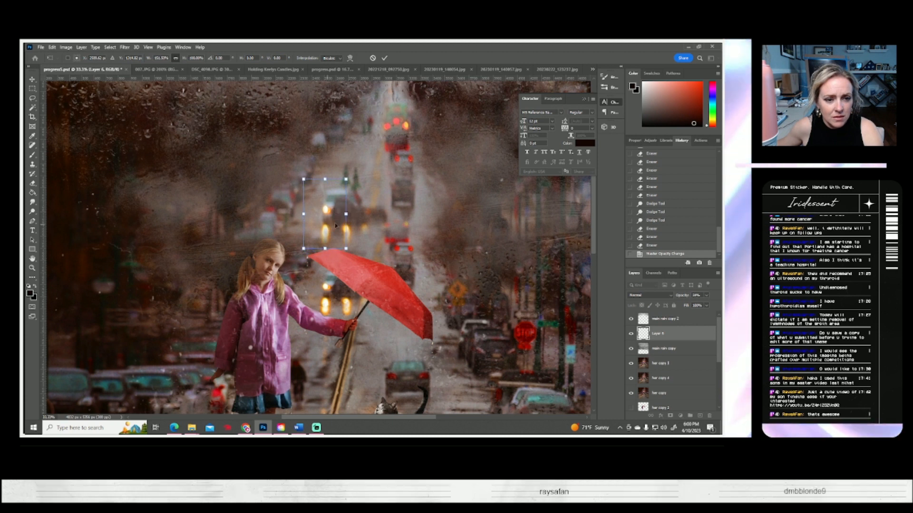
key(Return)
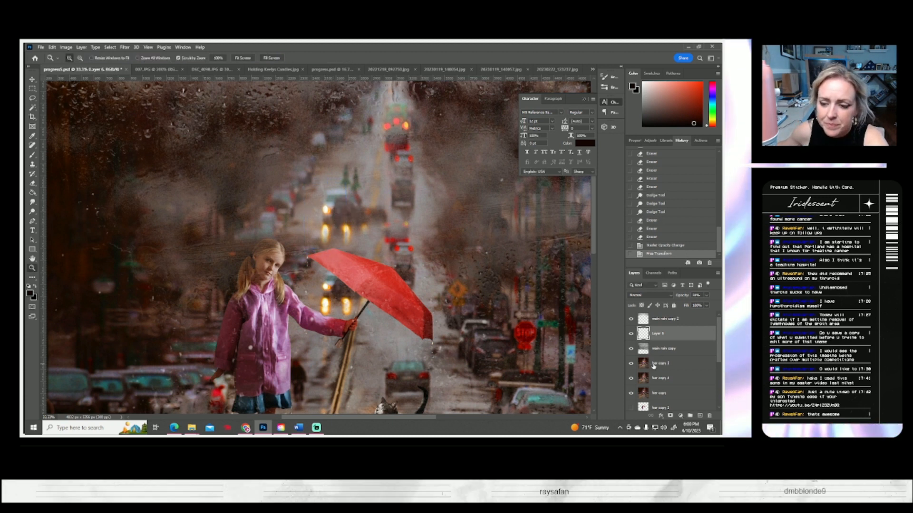
- Duplicate the her copy 5 layer as her copy 6
right_click(659, 363)
click(649, 85)
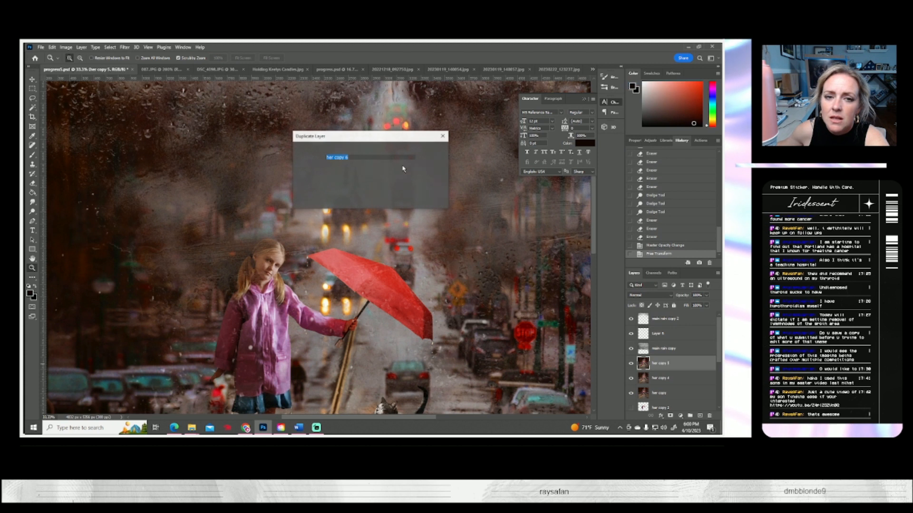
click(430, 142)
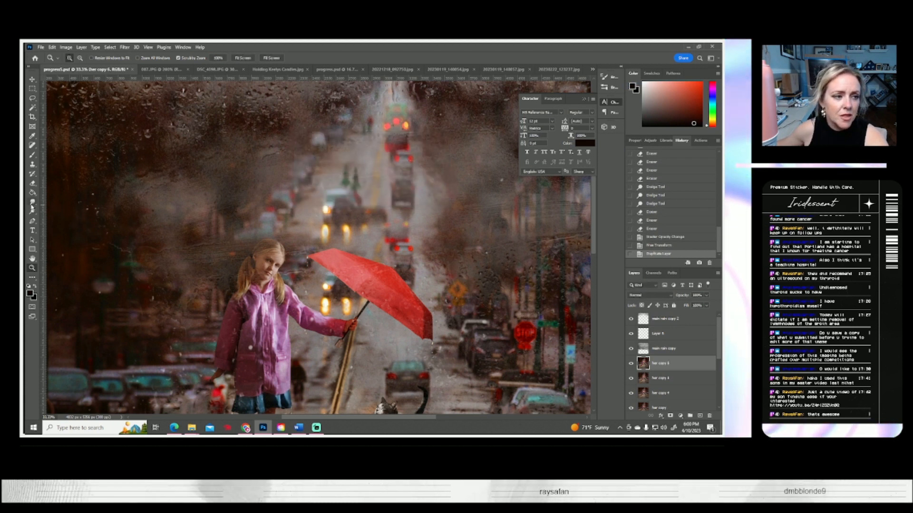
- Smudge the white car's left headlight glow downward on her copy 6 with the Smudge tool at 37% strength
click(33, 202)
click(70, 57)
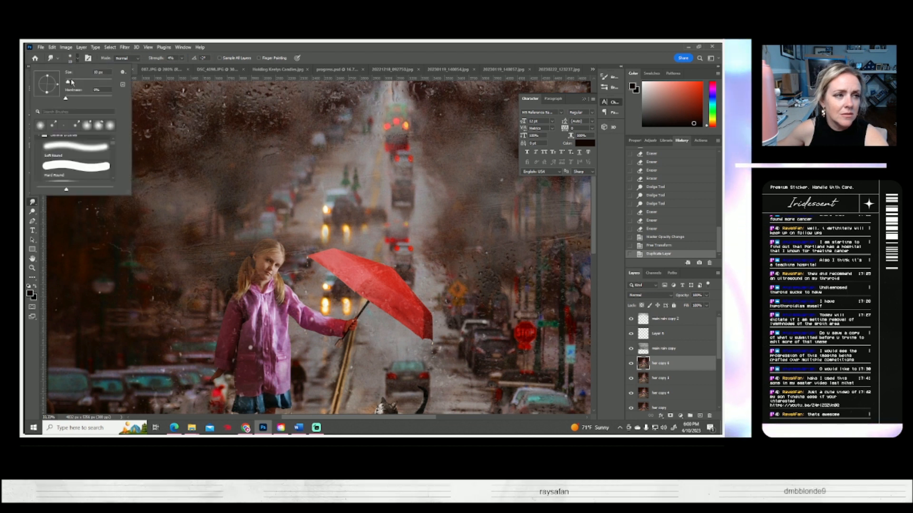
click(182, 57)
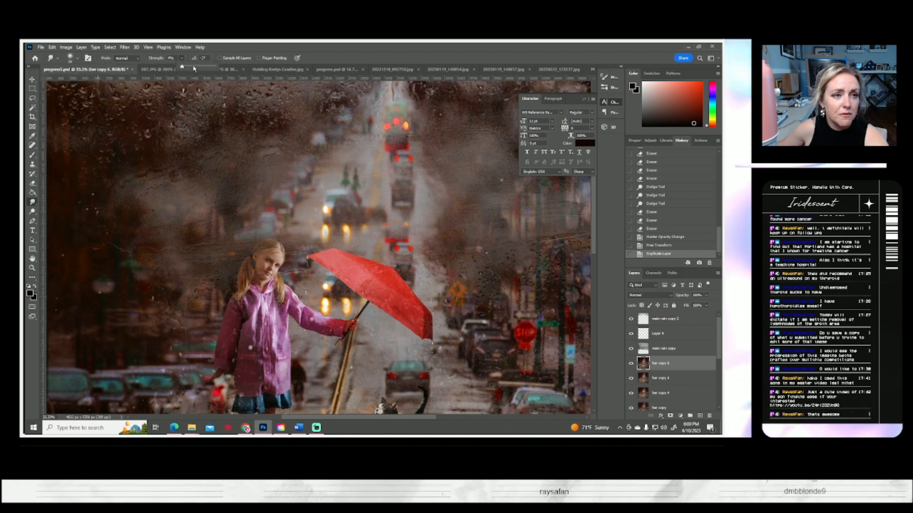
drag(324, 208, 323, 241)
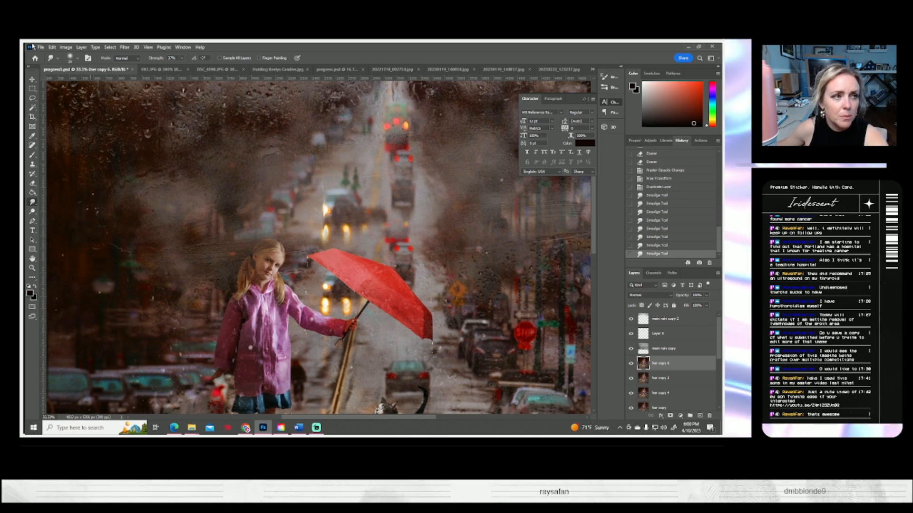
- Enlarge the Smudge brush, step back the last three strokes and smudge the headlight glow down to the umbrella's tip again
click(78, 58)
drag(72, 82, 73, 81)
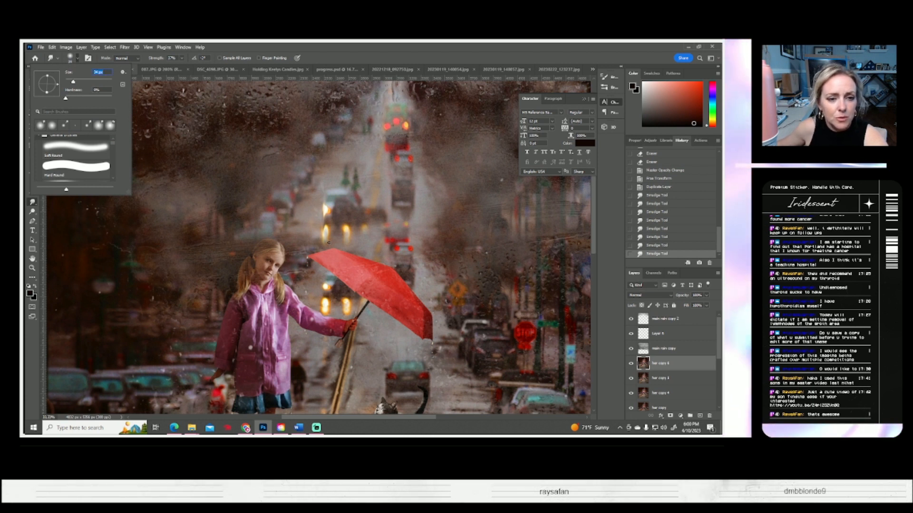
drag(326, 217, 314, 251)
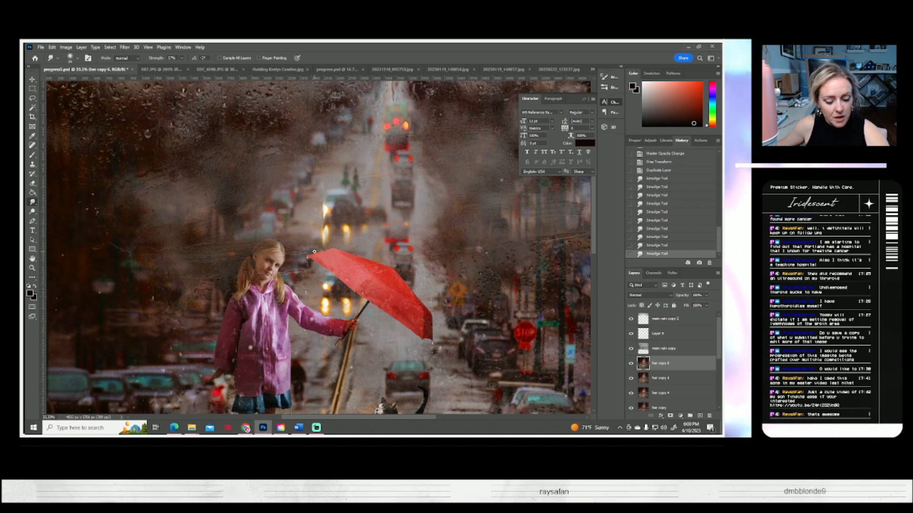
key(ctrl+z)
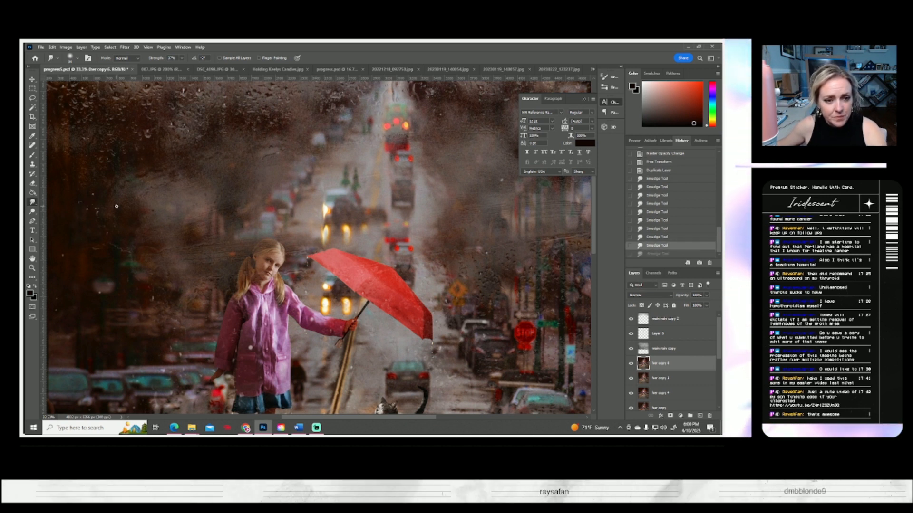
click(649, 238)
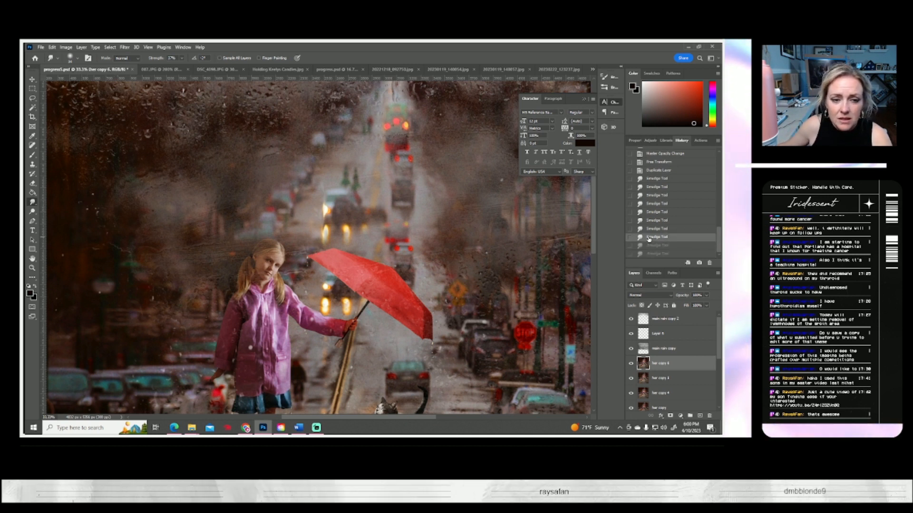
click(644, 230)
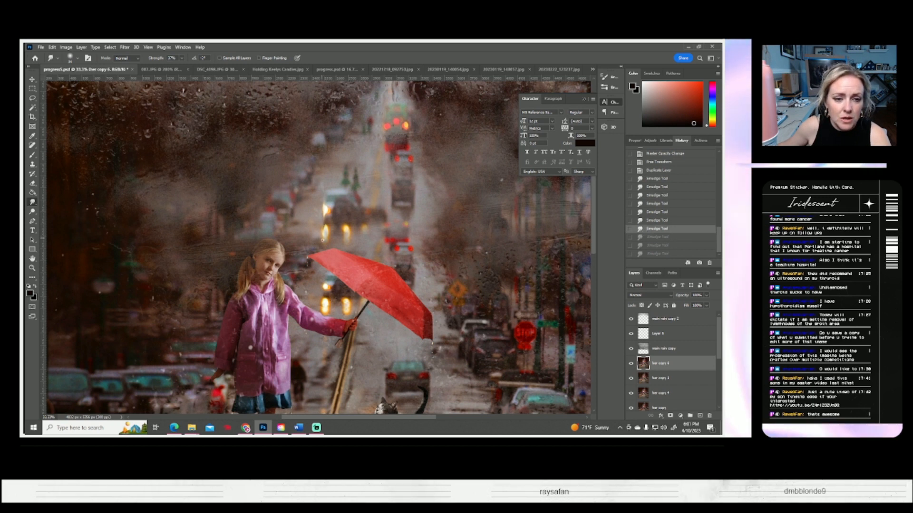
drag(323, 235, 327, 249)
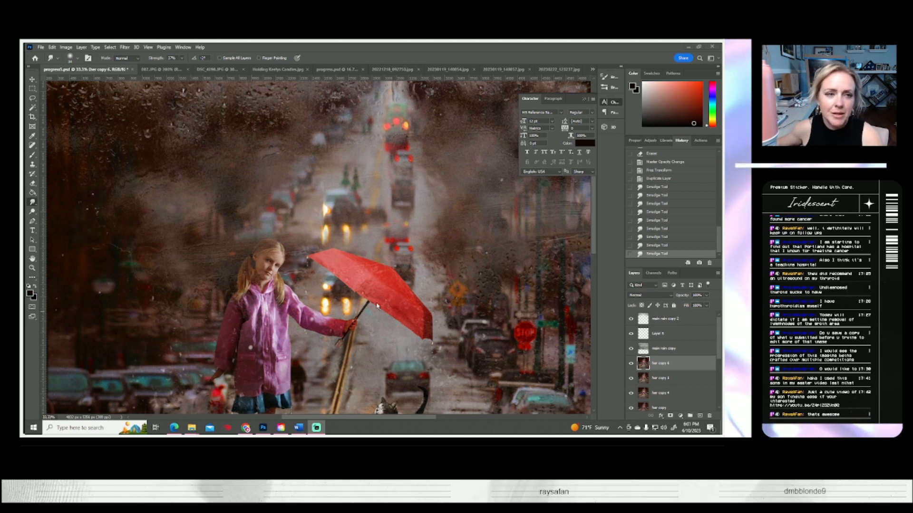
- Smudge the glowing red and orange lights of the distant vehicle up the street downward on her copy 6
scroll(209, 210, up, 3)
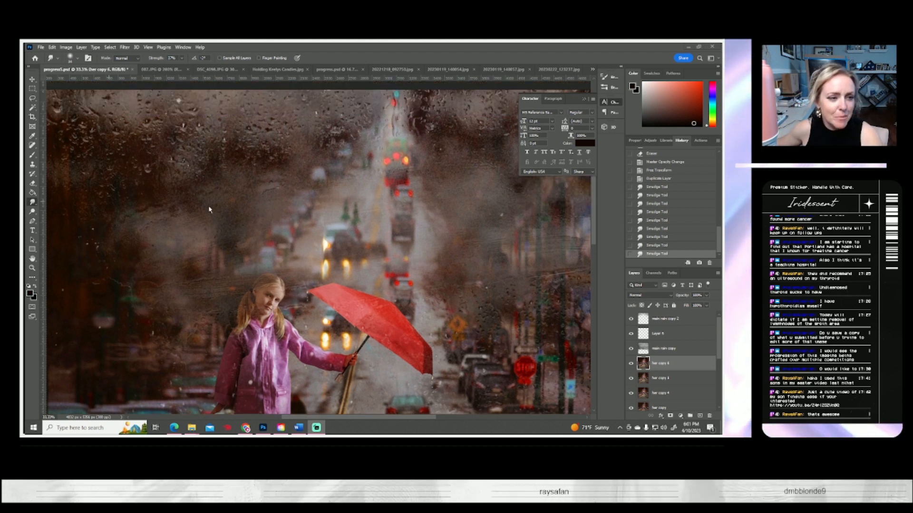
click(406, 161)
drag(406, 161, 408, 185)
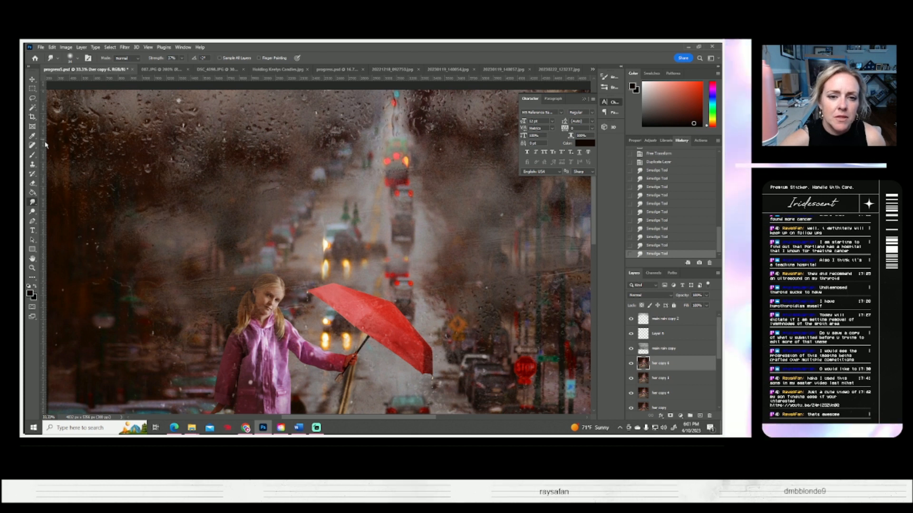
drag(406, 162, 407, 166)
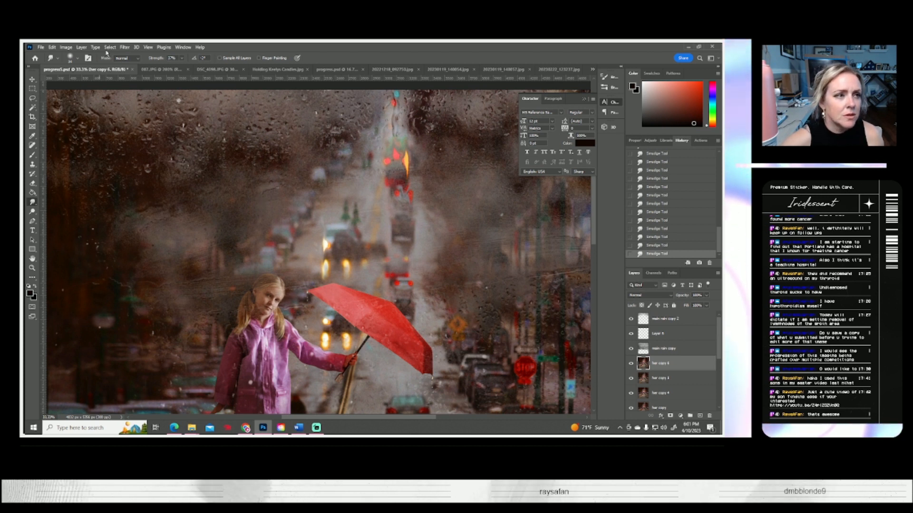
- Enlarge the Smudge brush and smudge the red stop sign beside the street into a wet drip on her copy 6
right_click(453, 318)
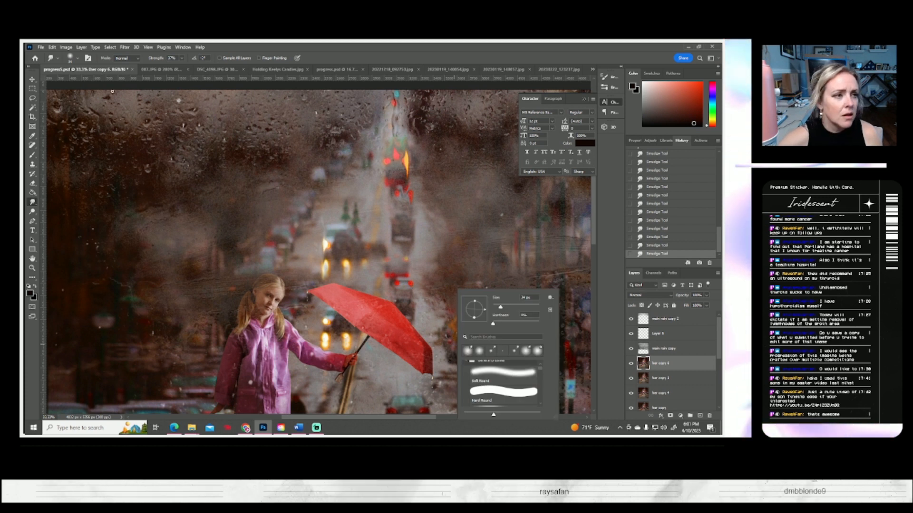
click(77, 59)
click(79, 81)
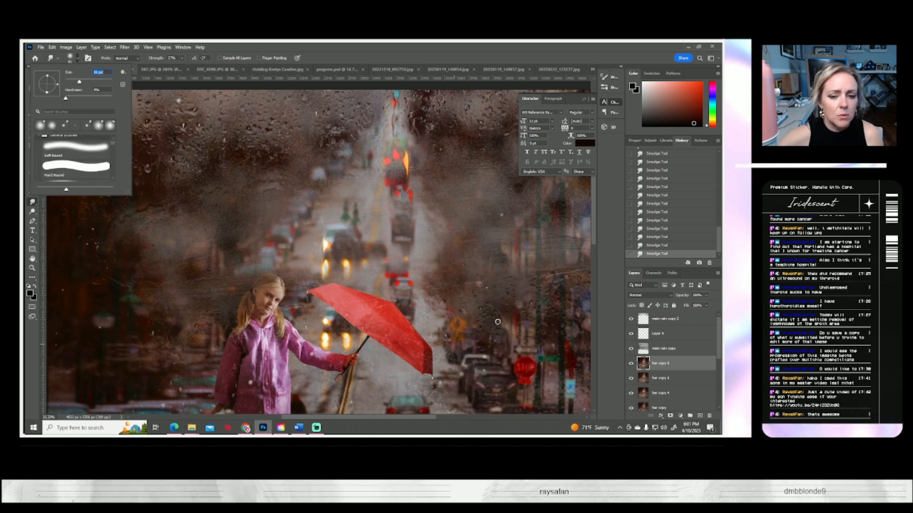
click(454, 333)
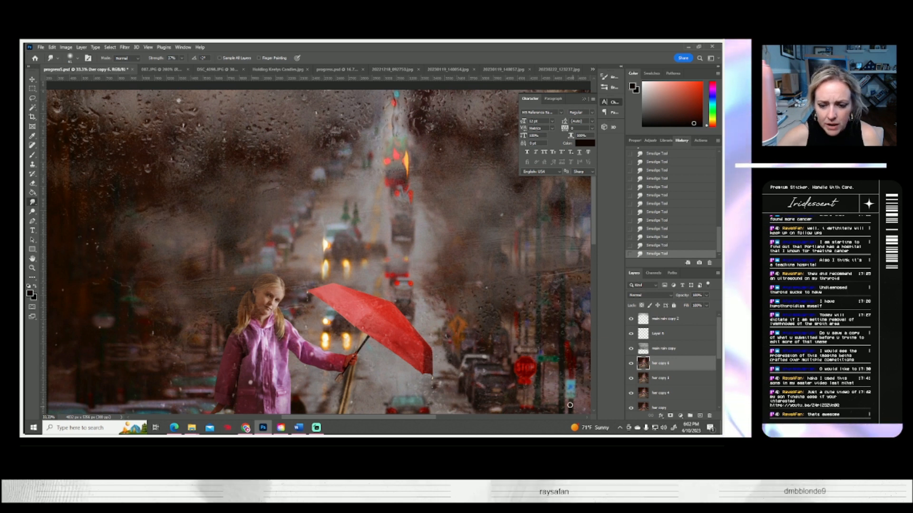
mouse_move(536, 370)
mouse_down()
mouse_move(530, 409)
mouse_move(530, 366)
mouse_move(531, 416)
mouse_move(527, 370)
mouse_up()
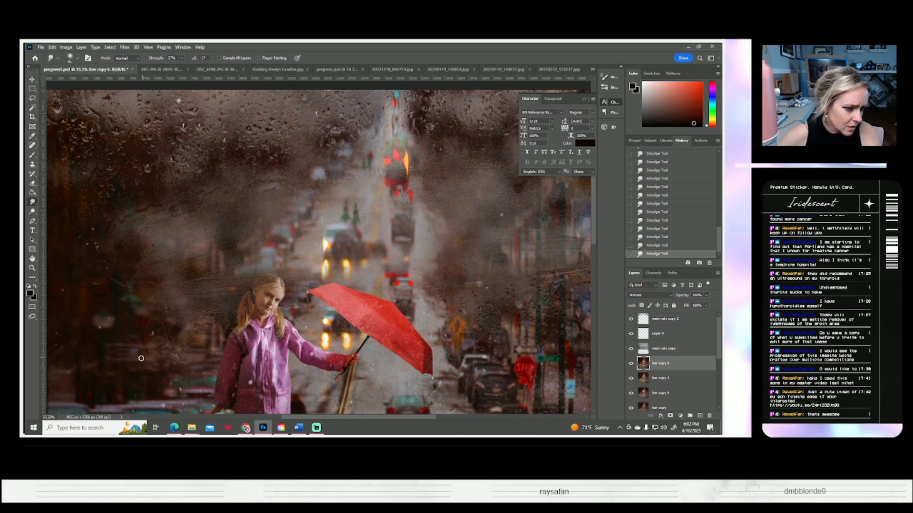
- Smudge the row of parked cars on the girl's side of the street on her copy 6, using a larger Smudge brush
drag(140, 391, 158, 367)
click(75, 60)
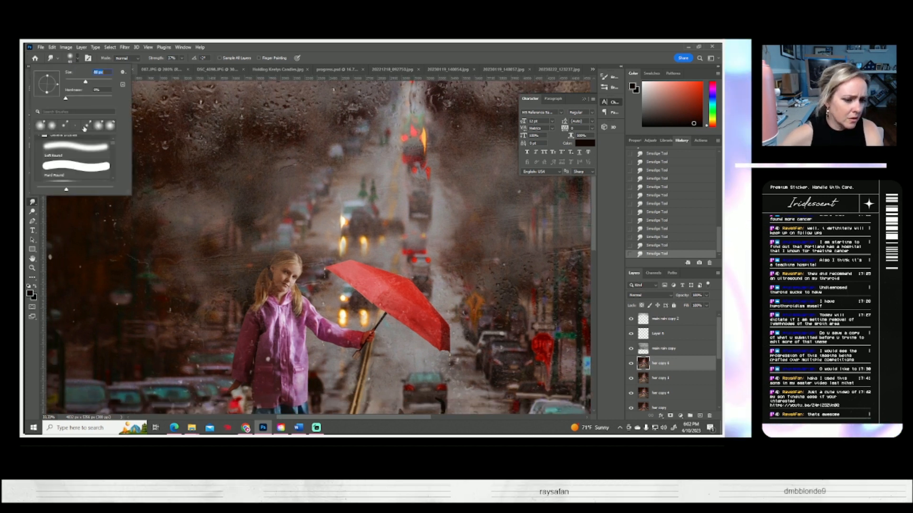
click(160, 327)
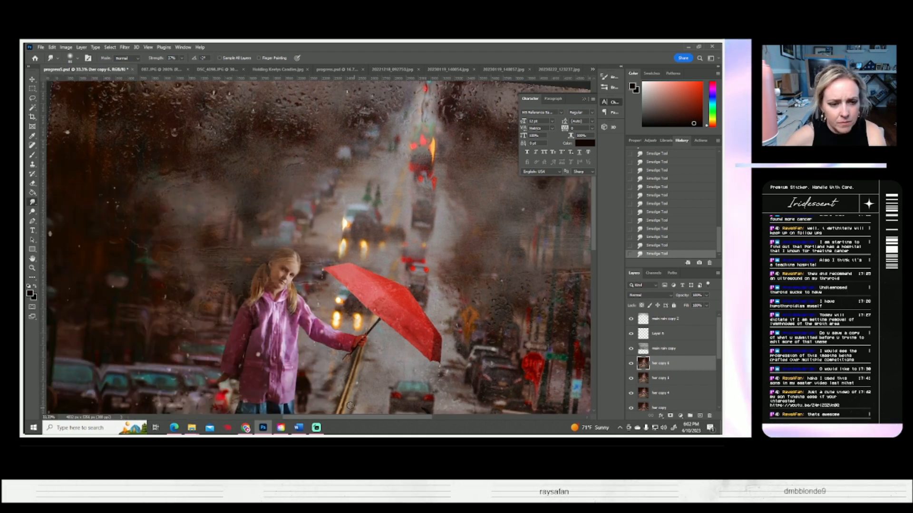
drag(532, 266, 338, 297)
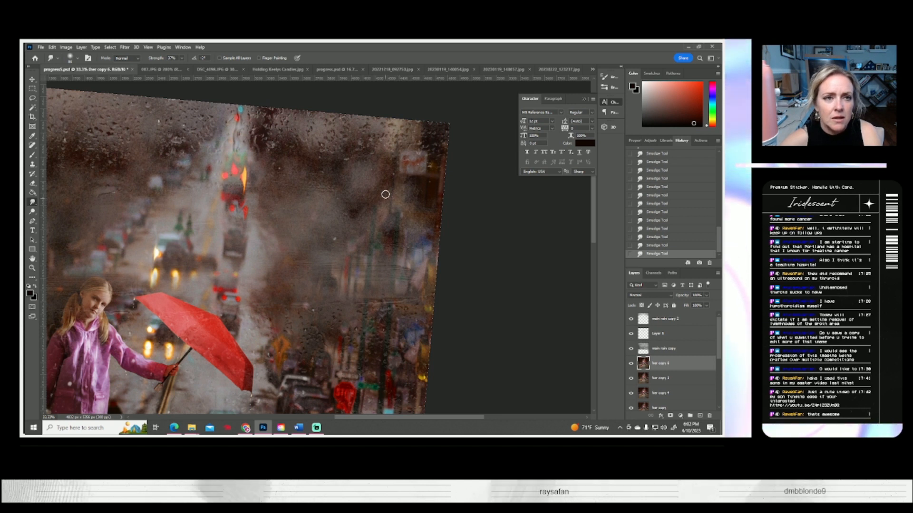
- Save the document as RainKitty.psd with Maximize Compatibility, close it and reopen it
click(41, 47)
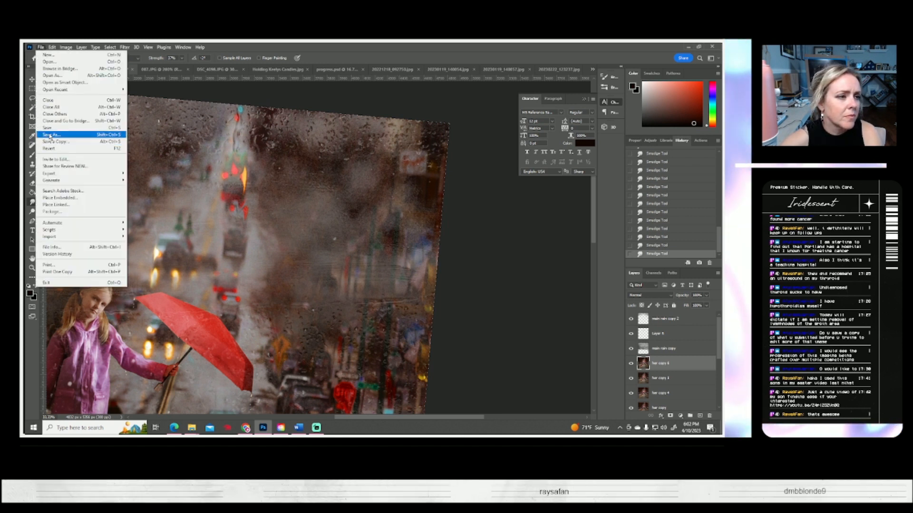
click(47, 128)
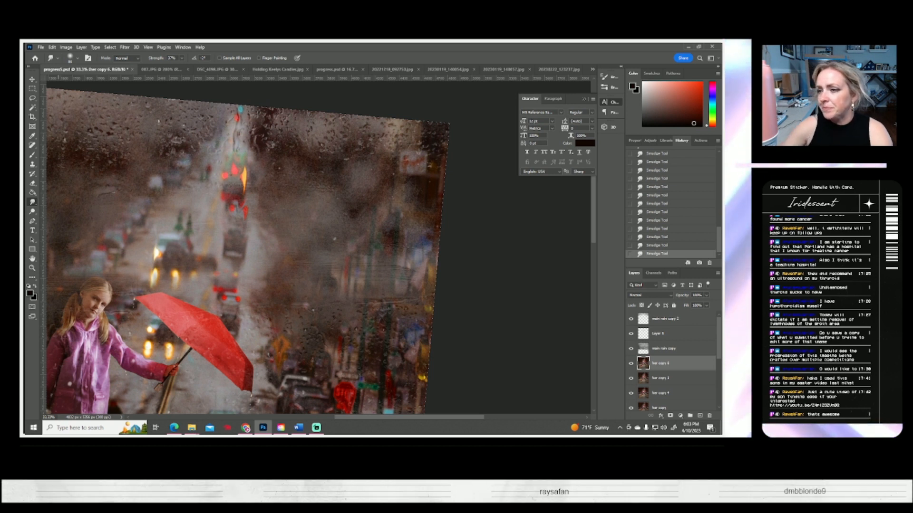
key(ctrl+s)
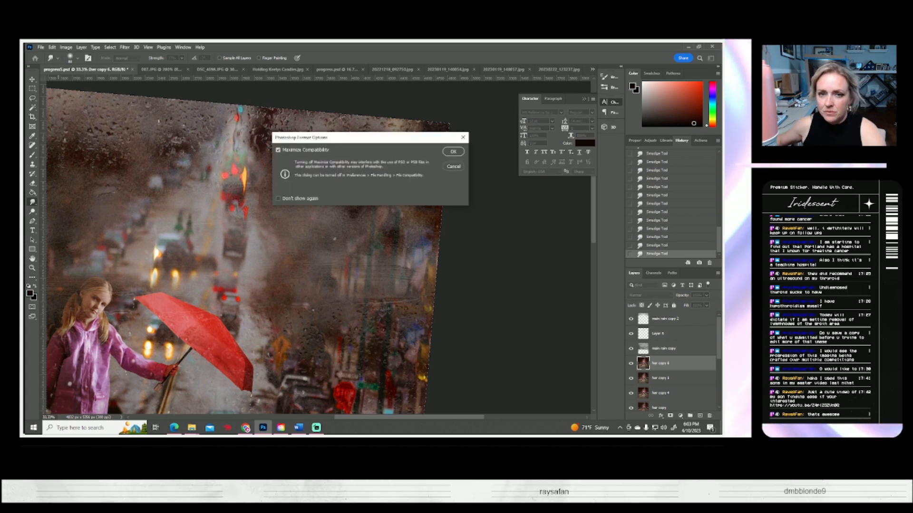
click(453, 151)
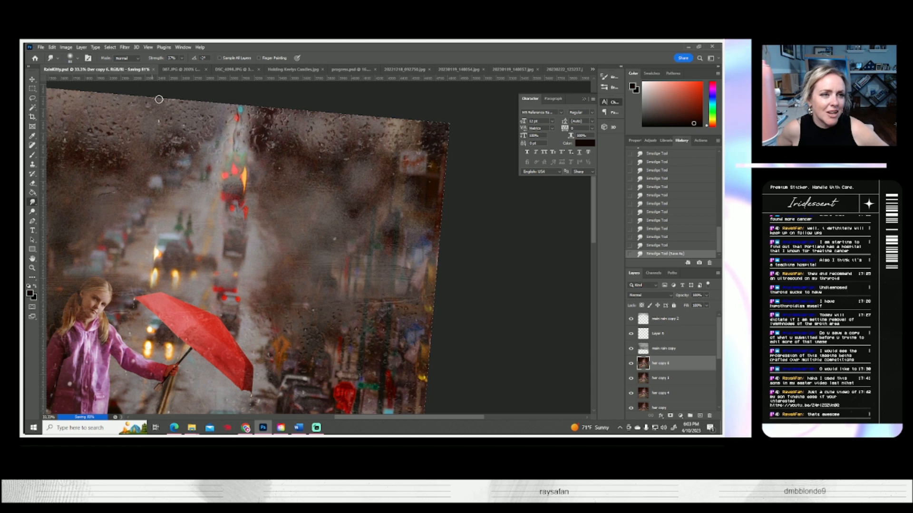
click(128, 69)
click(40, 47)
click(54, 61)
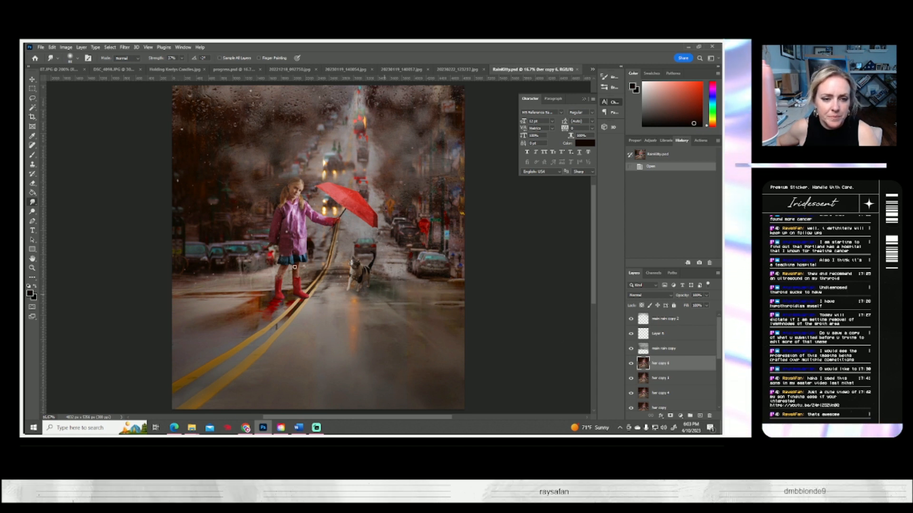
- Rename the her copy 6 layer as drips and save the document
double_click(662, 363)
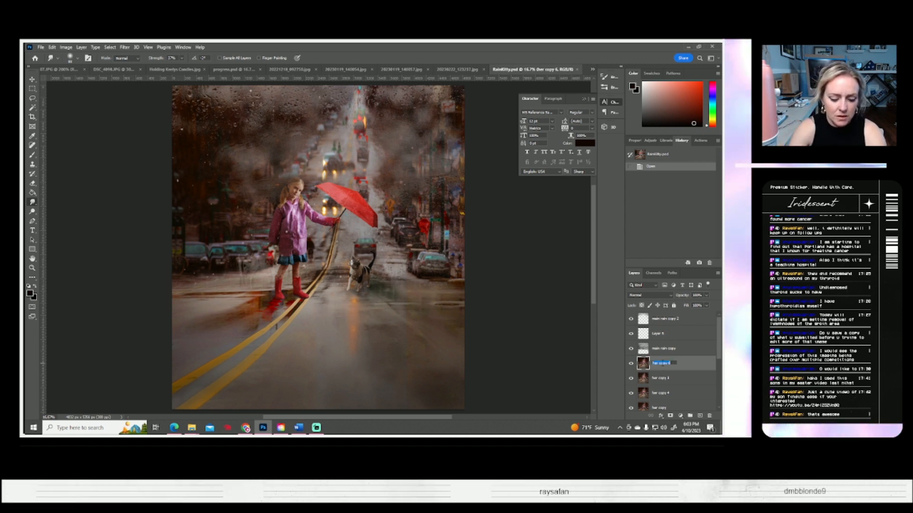
text(old)
text(ips)
key(Return)
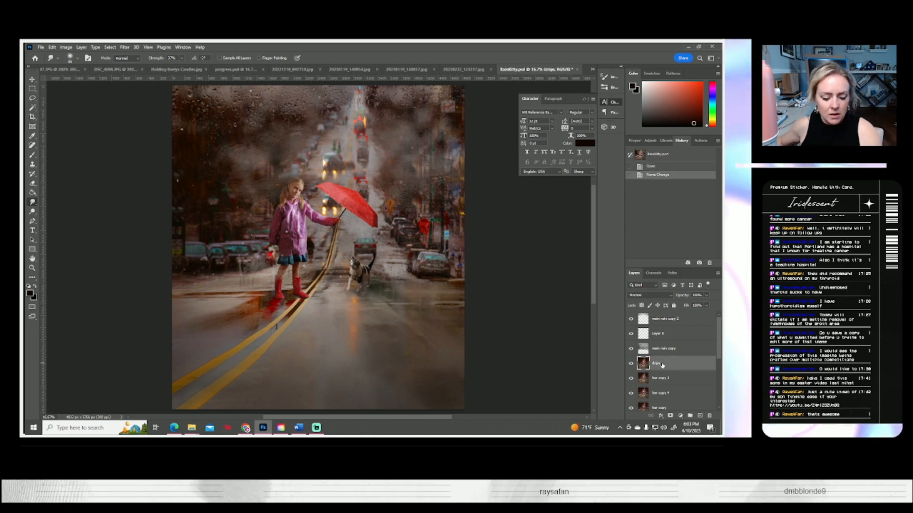
key(ctrl+s)
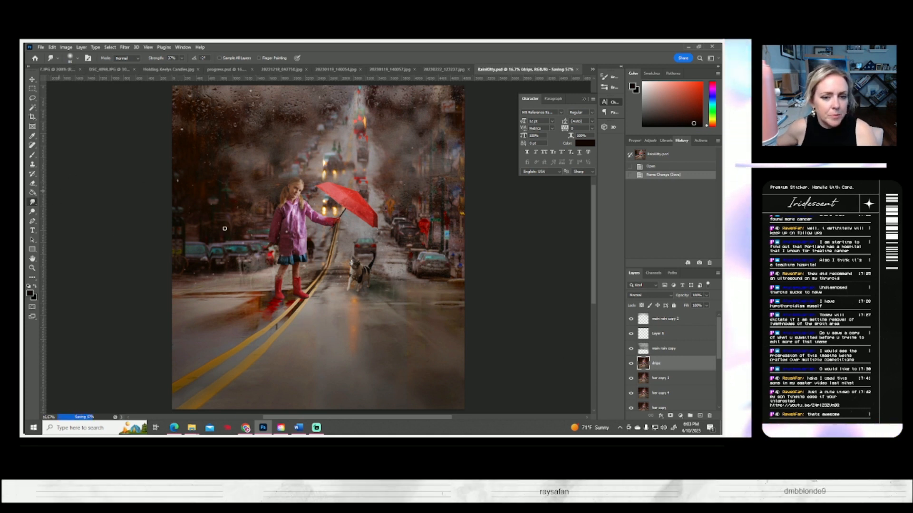
- Smudge the road beneath the parked cars and along the picture's left edge down to the yellow lines on the drips layer
drag(422, 304, 419, 312)
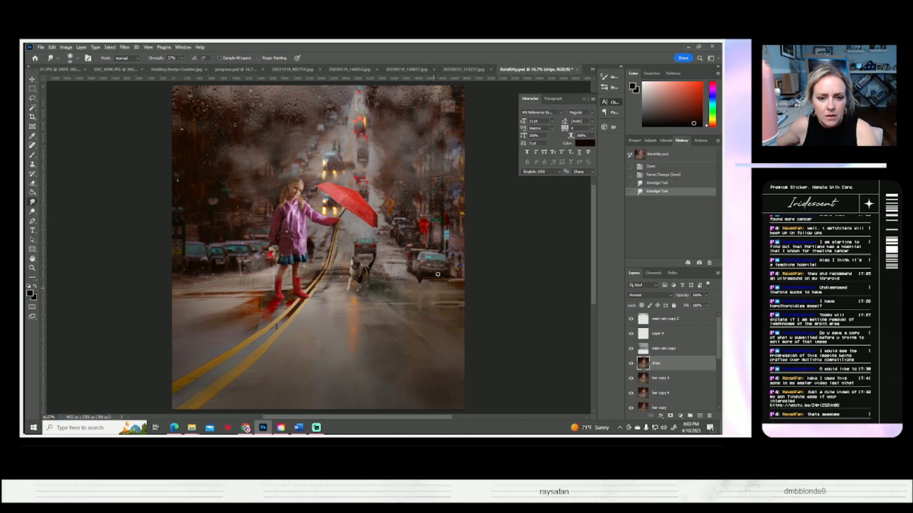
mouse_move(229, 256)
mouse_down()
mouse_move(225, 285)
mouse_move(212, 262)
mouse_move(187, 277)
mouse_move(184, 266)
mouse_move(180, 315)
mouse_move(185, 279)
mouse_up()
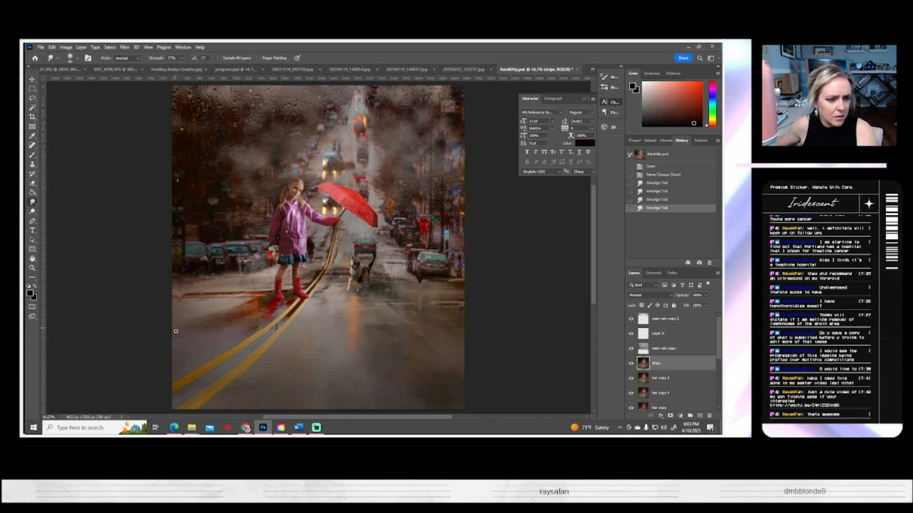
drag(174, 351, 172, 354)
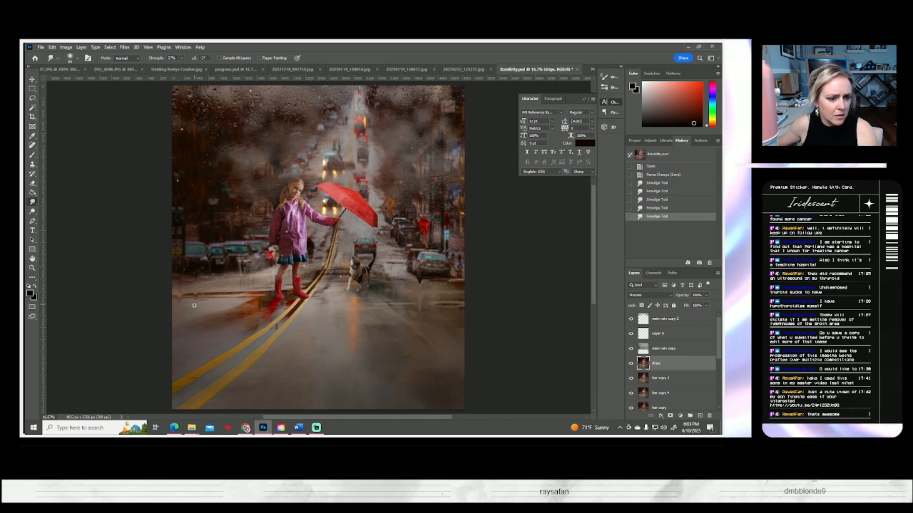
drag(195, 303, 198, 276)
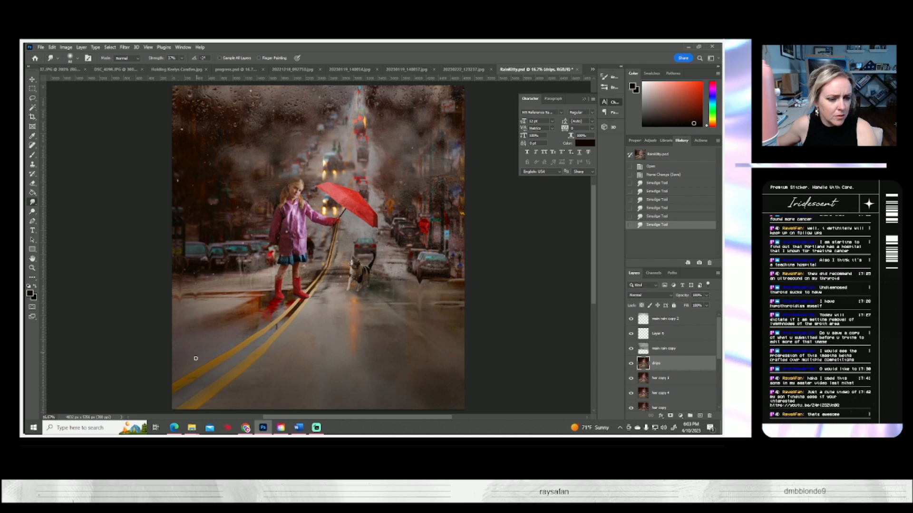
drag(186, 405, 207, 371)
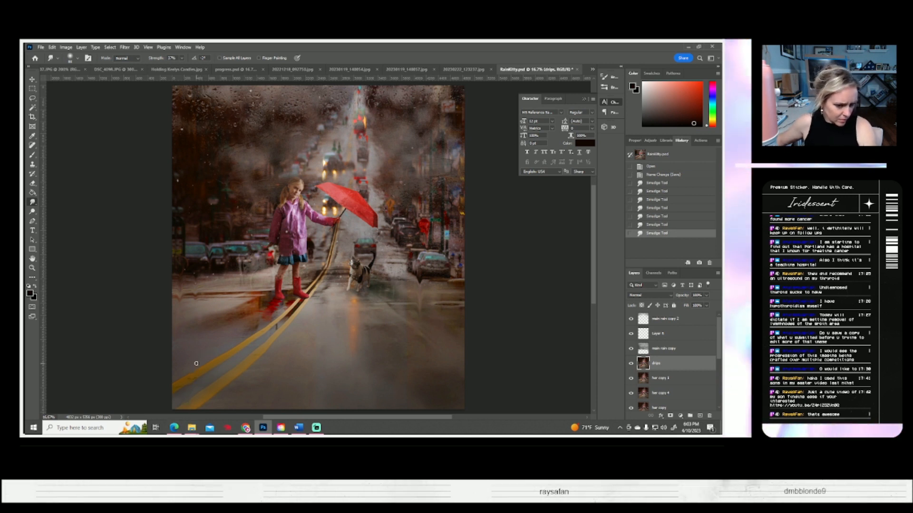
- Enlarge the Smudge brush and smudge the double yellow road lines into wavy streaks on the drips layer
click(77, 58)
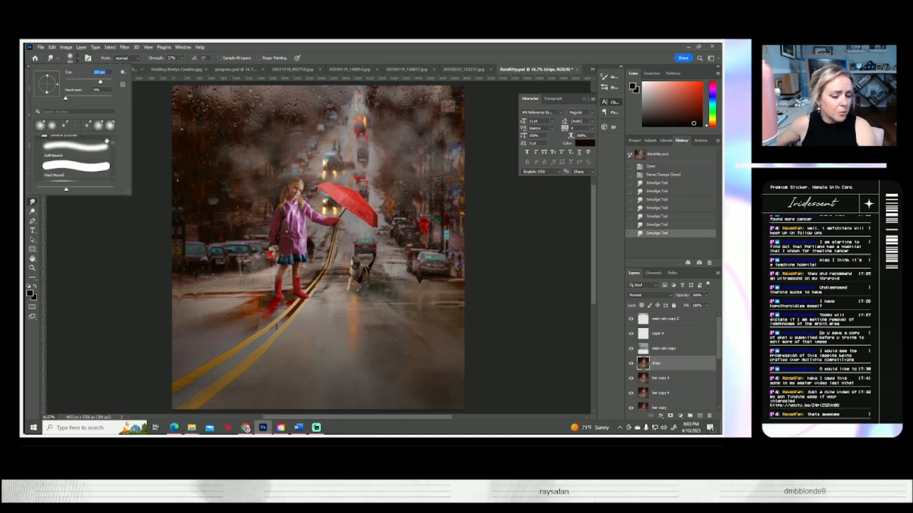
key(Return)
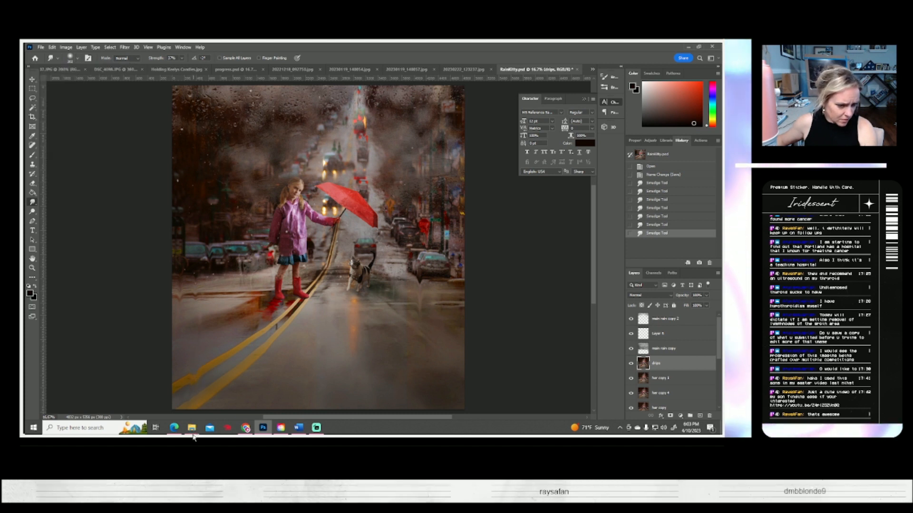
click(211, 373)
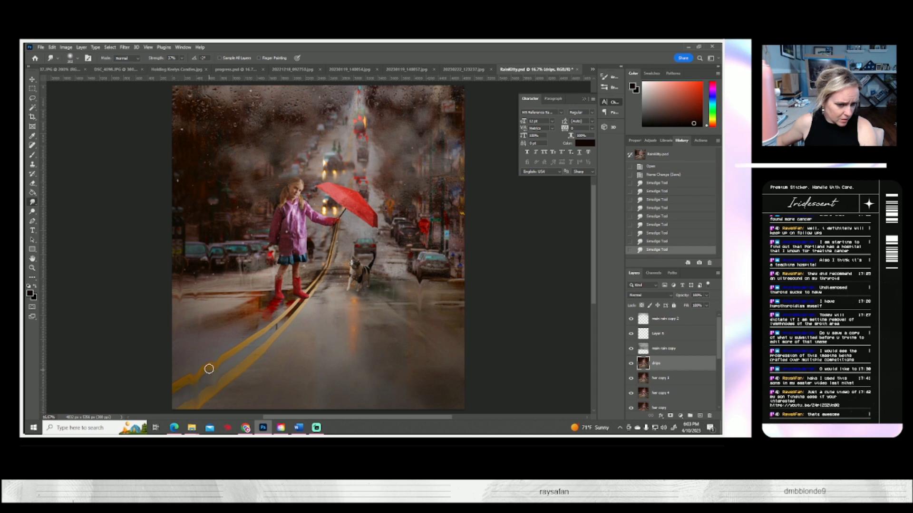
drag(206, 368, 205, 395)
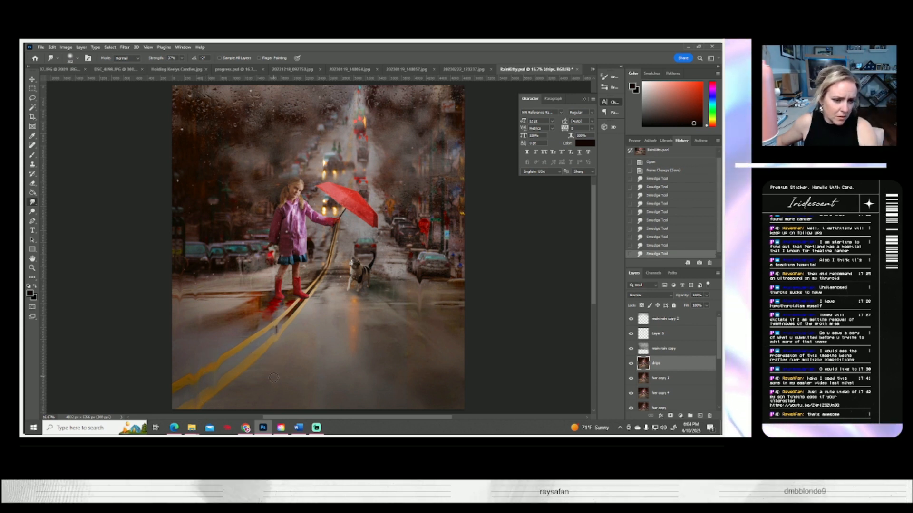
mouse_move(274, 397)
mouse_down()
mouse_move(276, 364)
mouse_move(258, 344)
mouse_up()
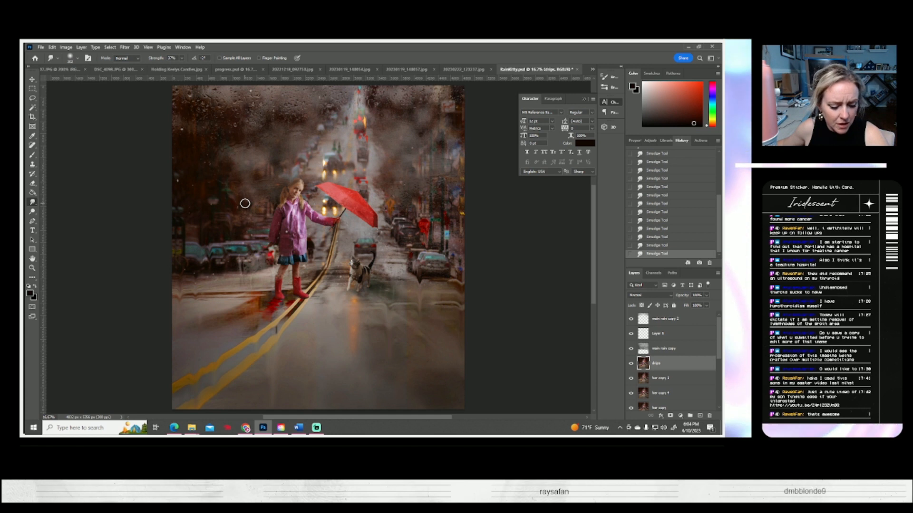
- Undo the last smudge, smudge the background near the headlights above the umbrella, and compare by undoing and redoing the stroke
key(ctrl+z)
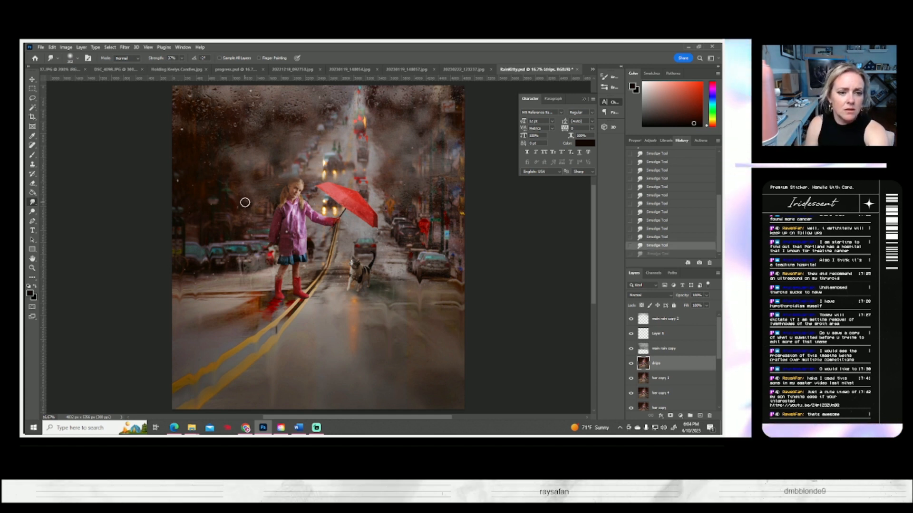
mouse_move(316, 144)
mouse_down()
mouse_move(308, 176)
mouse_move(318, 187)
mouse_move(322, 178)
mouse_up()
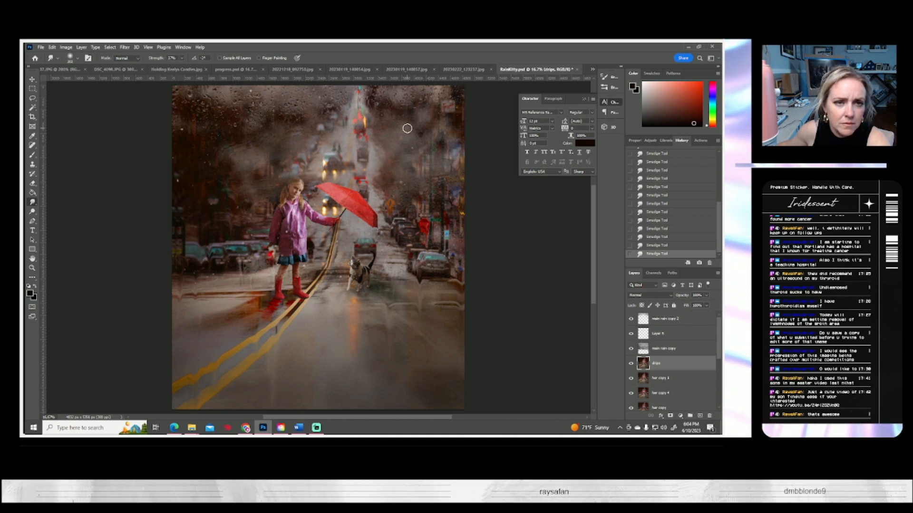
key(ctrl+z)
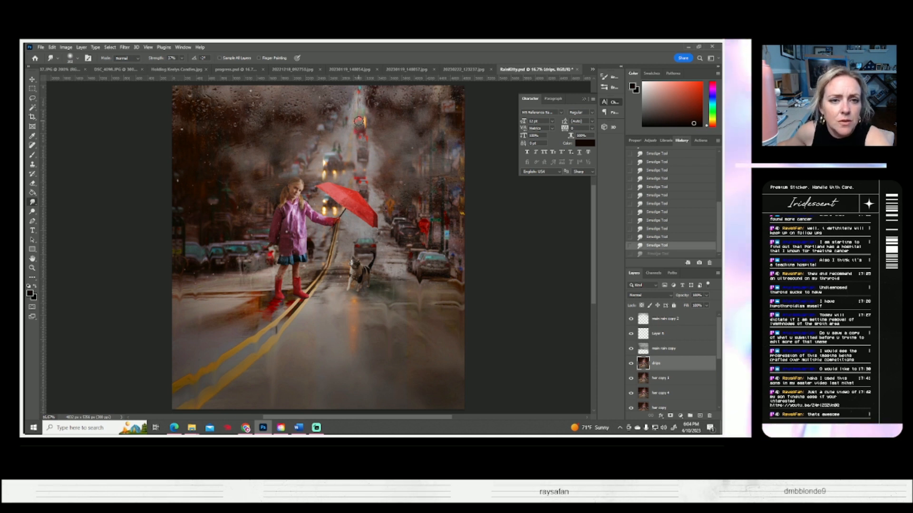
key(ctrl+shift+z)
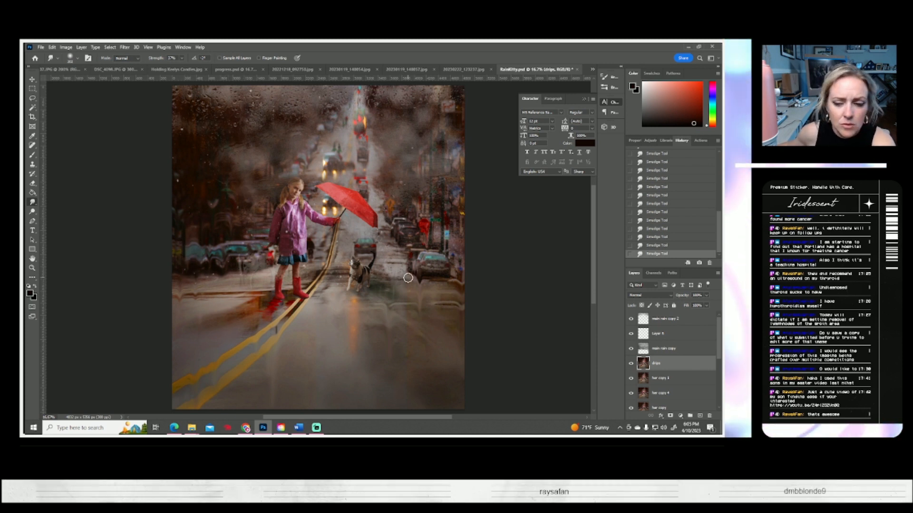
- Check the main rain copy layer's effect, duplicate it as main rain copy 3 and hide the original
click(632, 351)
click(631, 351)
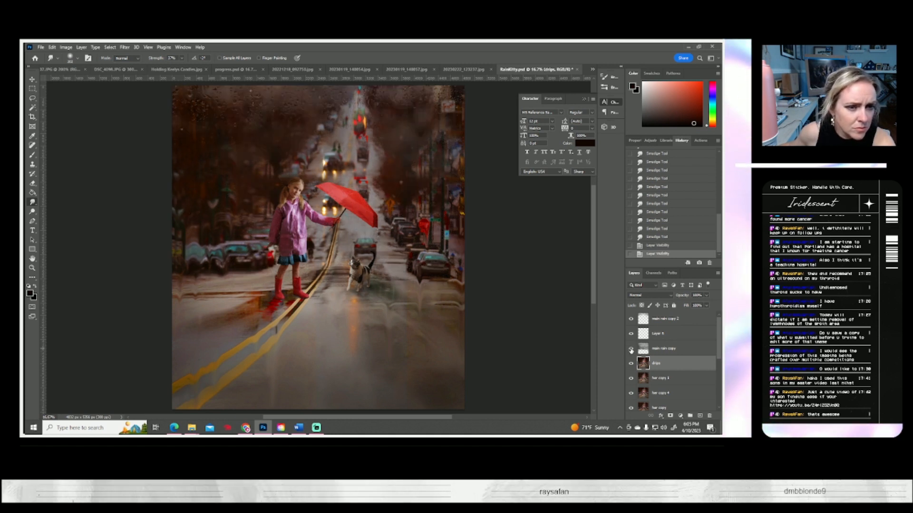
right_click(665, 351)
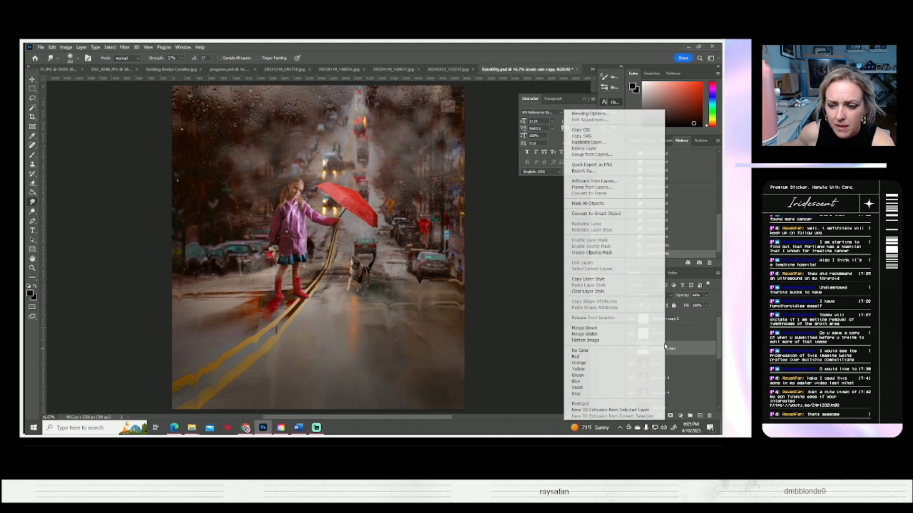
click(571, 143)
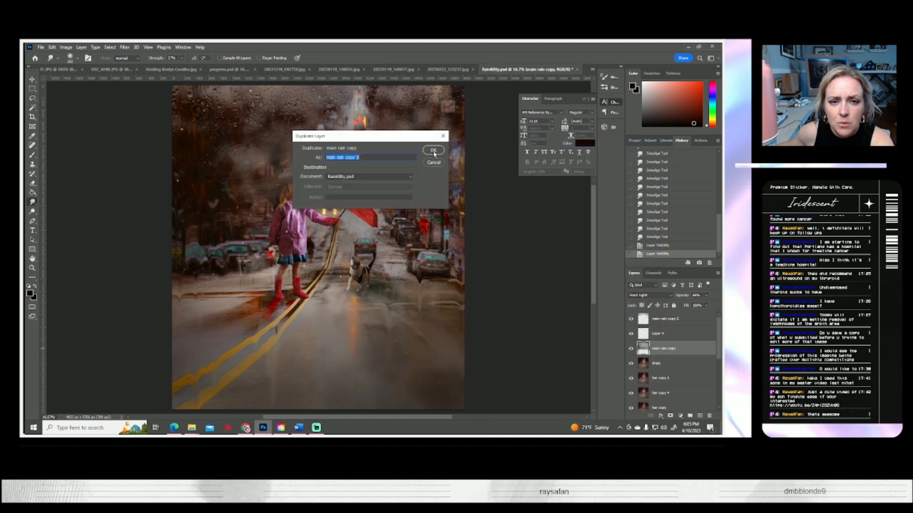
key(Return)
click(631, 363)
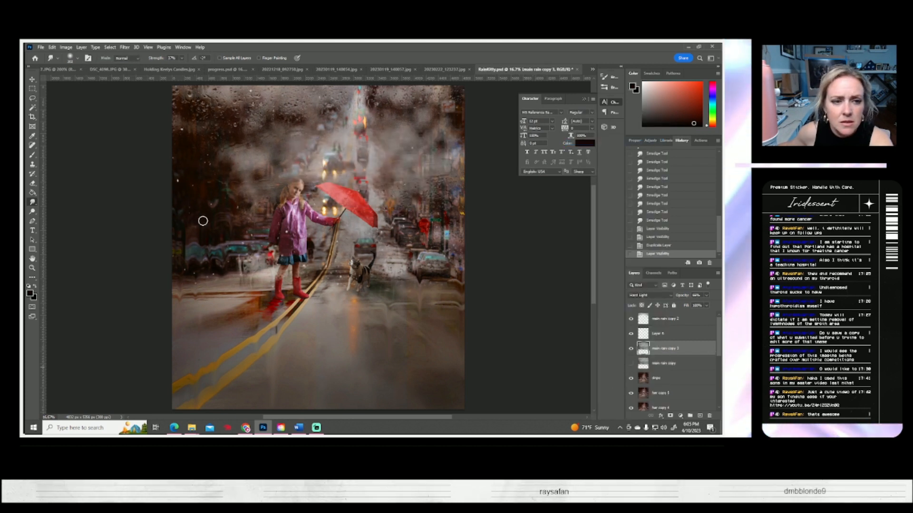
- Set the Eraser to a soft round brush, try erasing the rain over the girl's face on main rain copy 3, and undo it
mouse_move(32, 183)
mouse_down()
mouse_move(71, 197)
mouse_move(57, 191)
mouse_move(71, 183)
mouse_up()
click(76, 59)
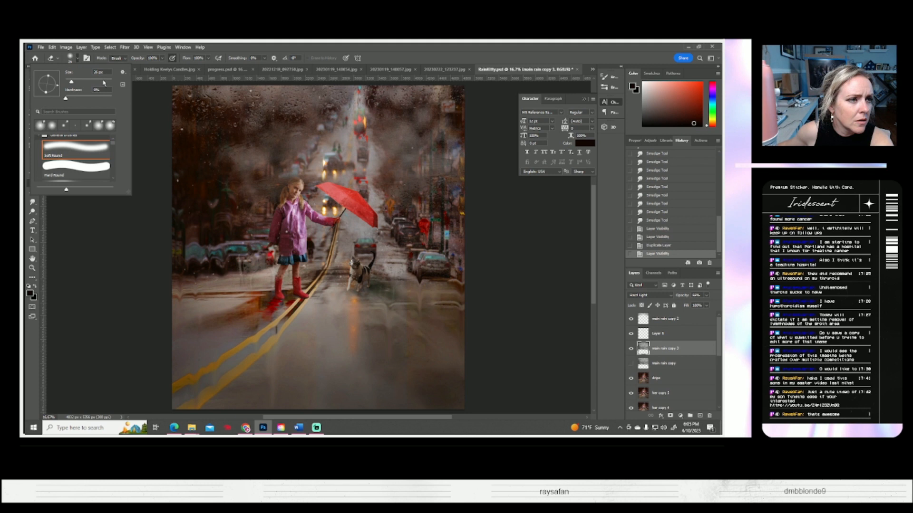
click(296, 192)
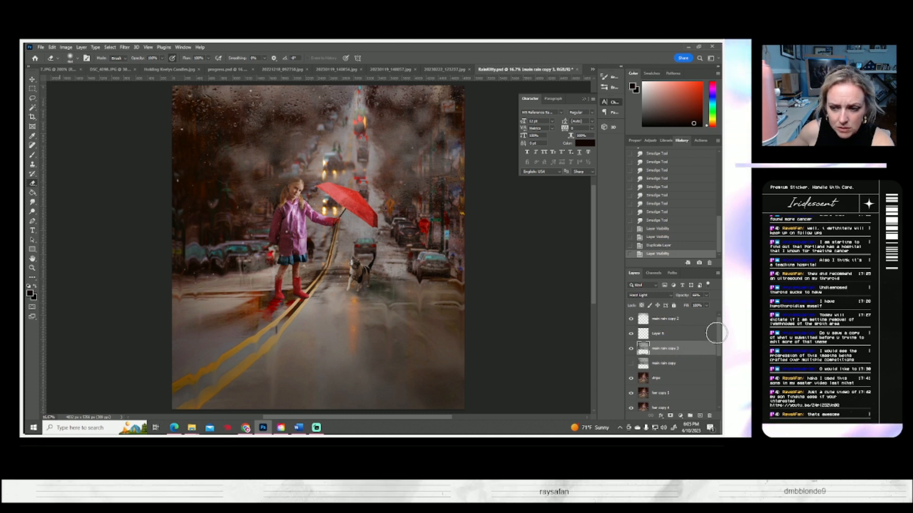
scroll(687, 335, down, 5)
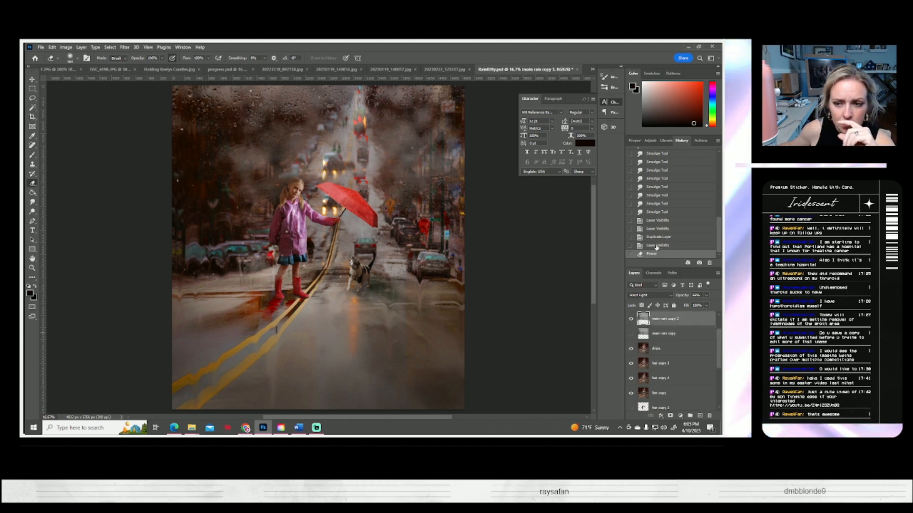
key(ctrl+z)
- Erase the rain overlay covering the girl from her face down to her boots on the main rain copy 3 layer
scroll(642, 346, up, 5)
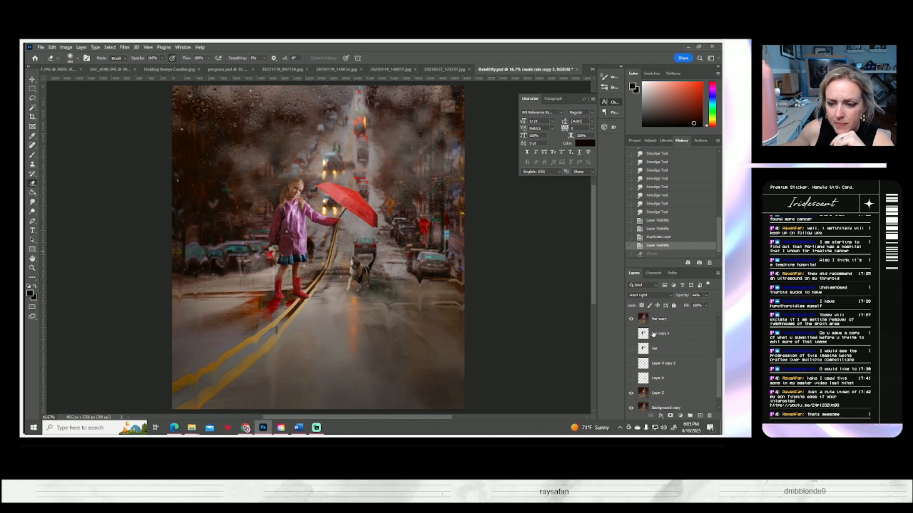
scroll(642, 346, up, 2)
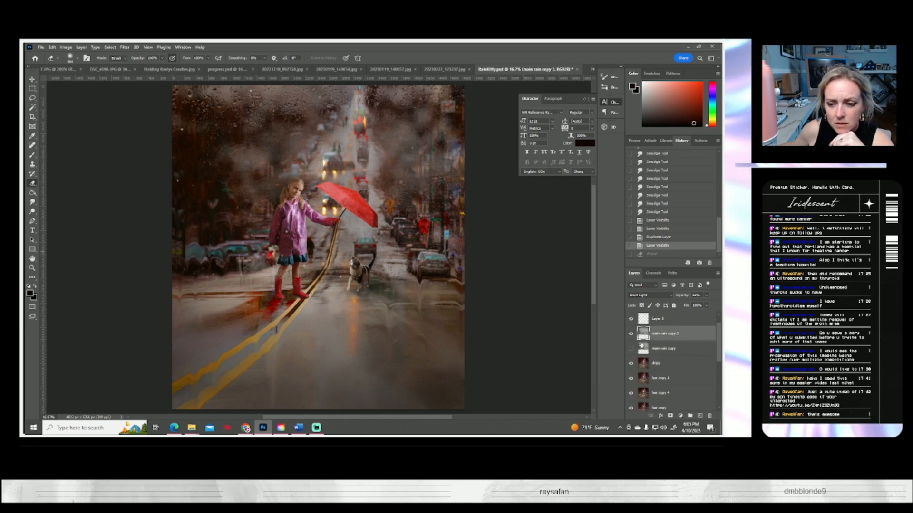
scroll(641, 342, up, 1)
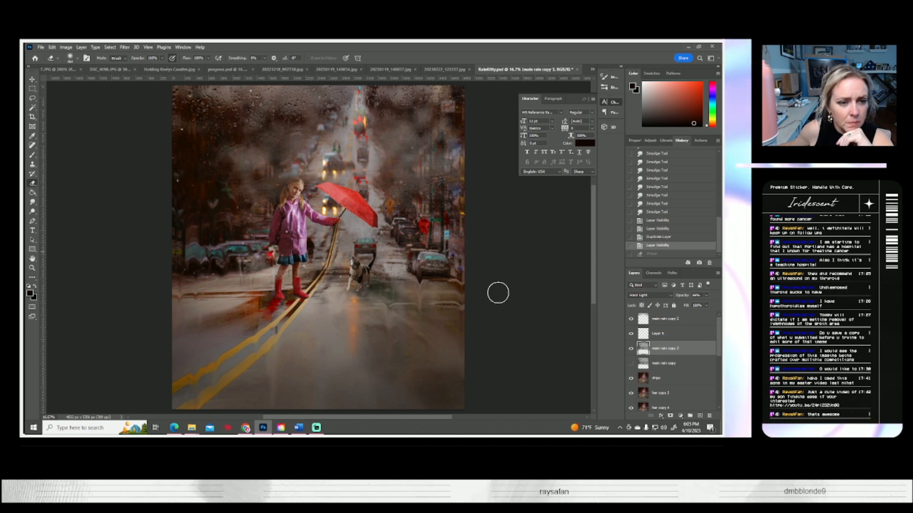
click(295, 190)
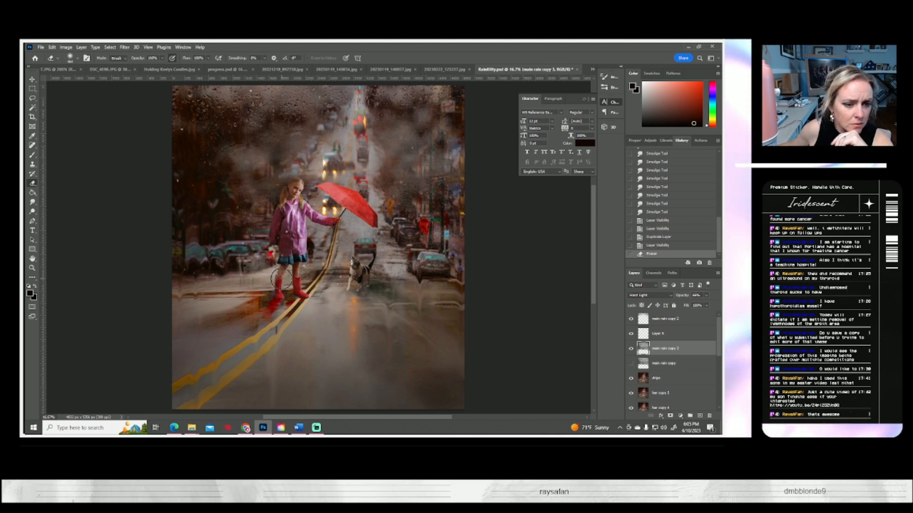
- Find the hidden cutout copy of the girl directly above the her layer and make it visible
drag(717, 327, 719, 355)
click(630, 368)
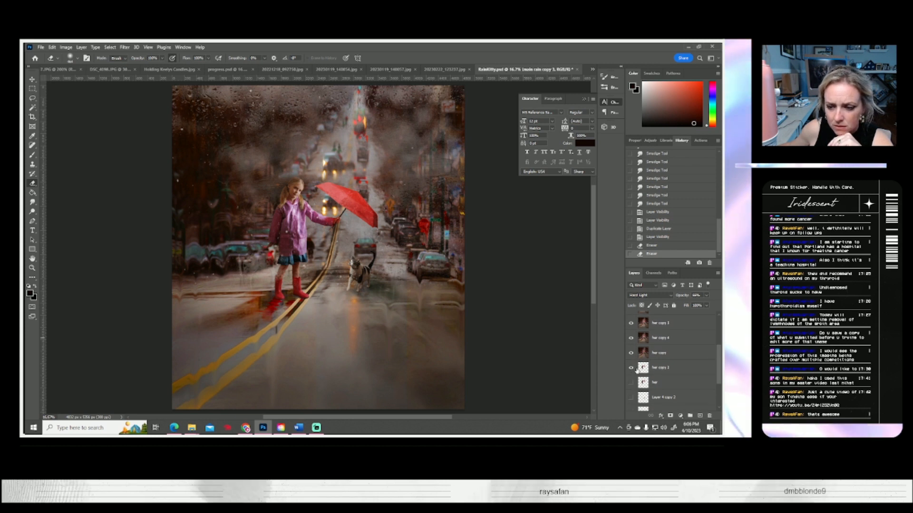
- Move the "her copy 2" layer directly above the "drips" layer and toggle its visibility to compare the result
drag(655, 370, 660, 333)
drag(656, 374, 656, 347)
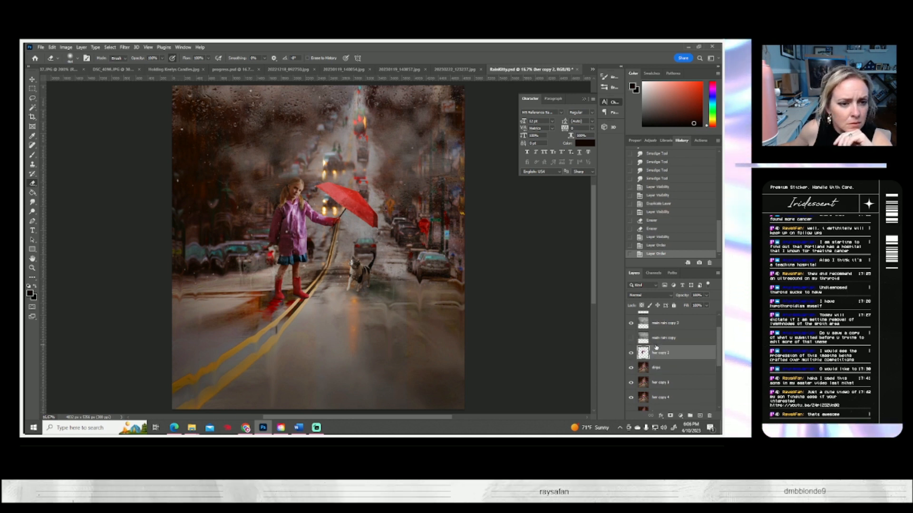
click(630, 354)
click(630, 353)
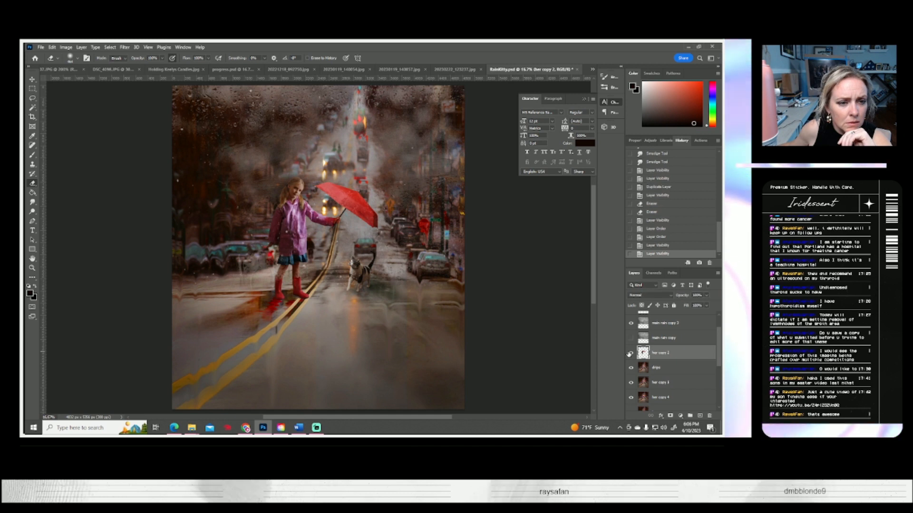
click(630, 353)
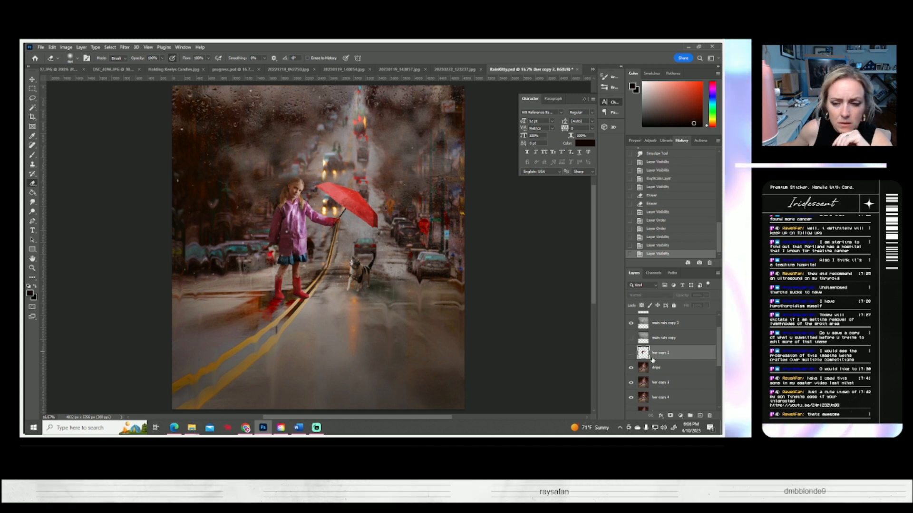
click(631, 353)
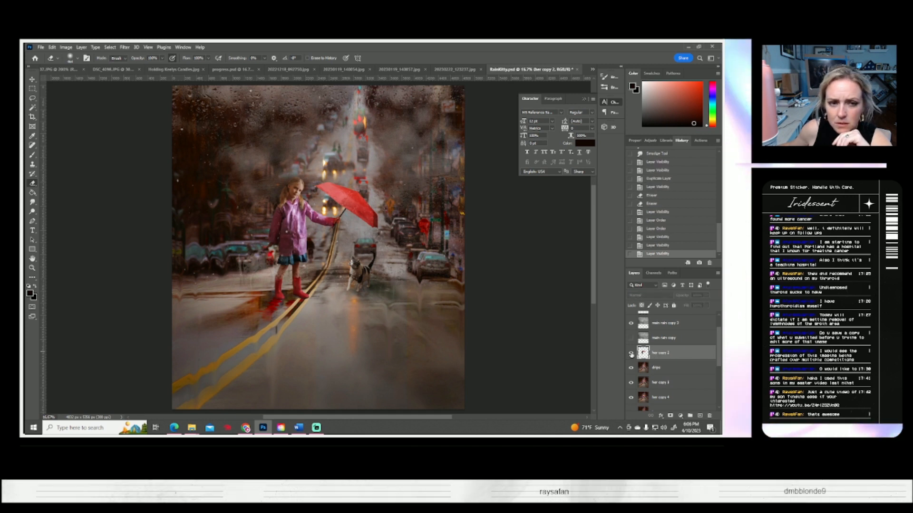
- Duplicate the "her copy 2" layer as "her copy 3" and hide the original "her copy 2" layer
right_click(660, 353)
click(579, 142)
click(433, 150)
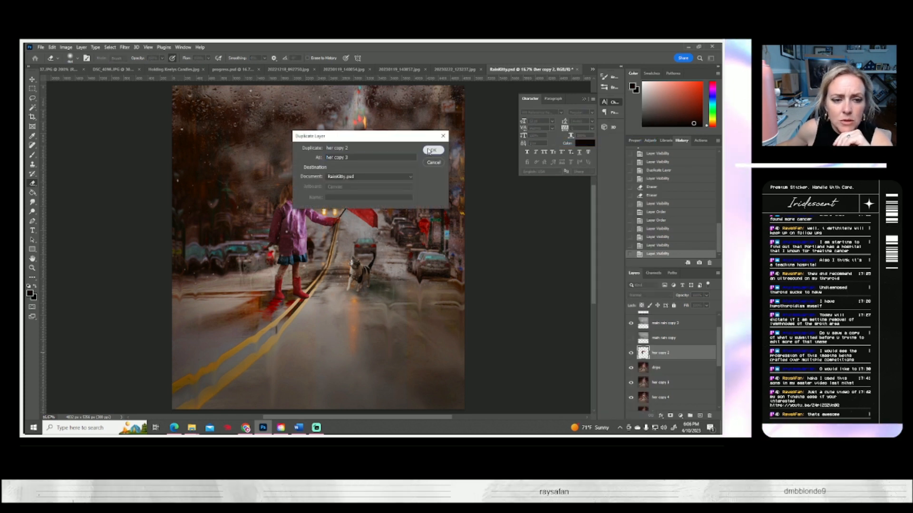
click(630, 367)
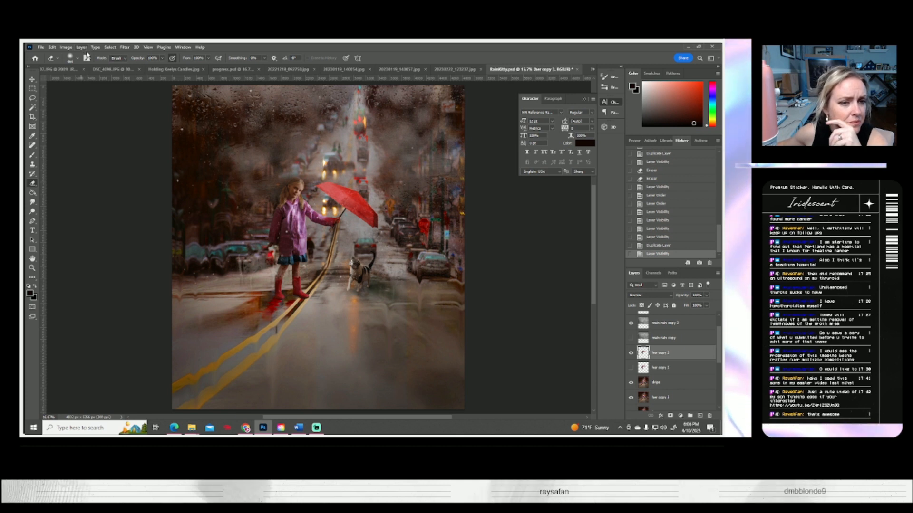
- Apply a Brightness/Contrast adjustment to the "her copy 3" layer with brightness about 28 and contrast 0
click(71, 47)
mouse_move(95, 66)
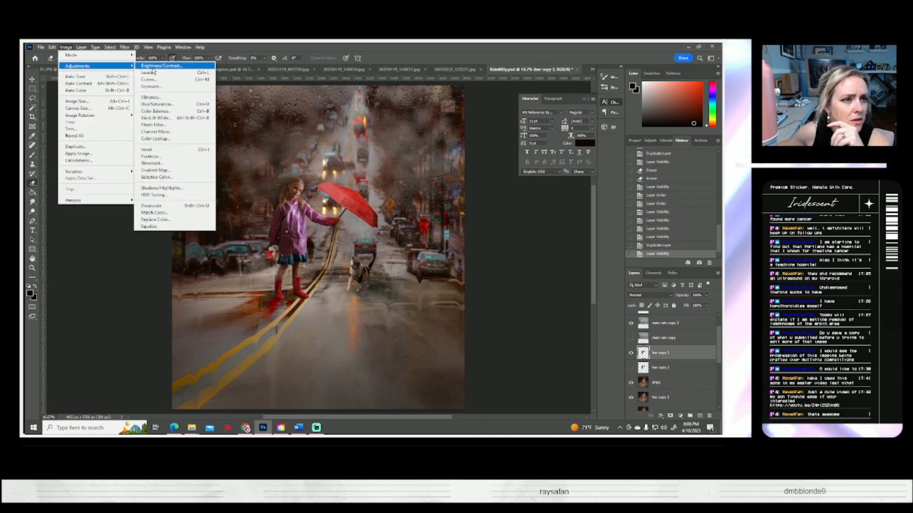
click(153, 66)
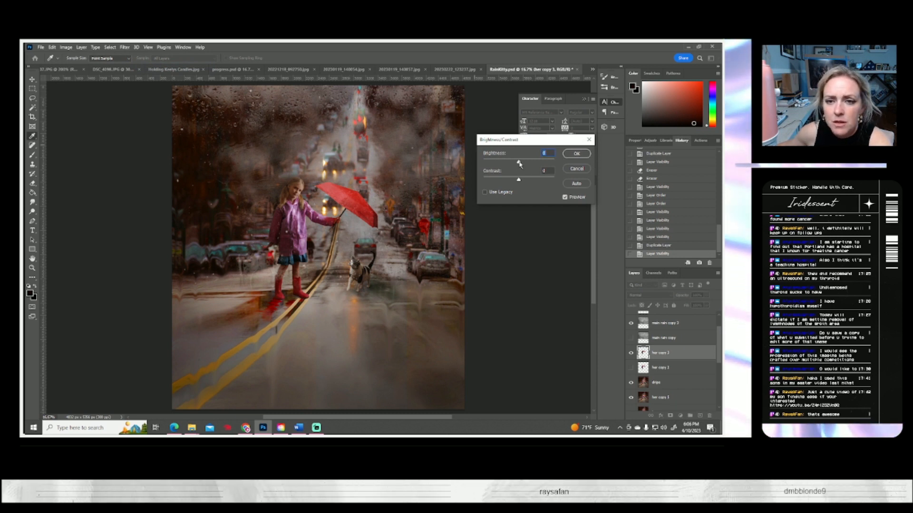
drag(522, 164, 543, 183)
text(0)
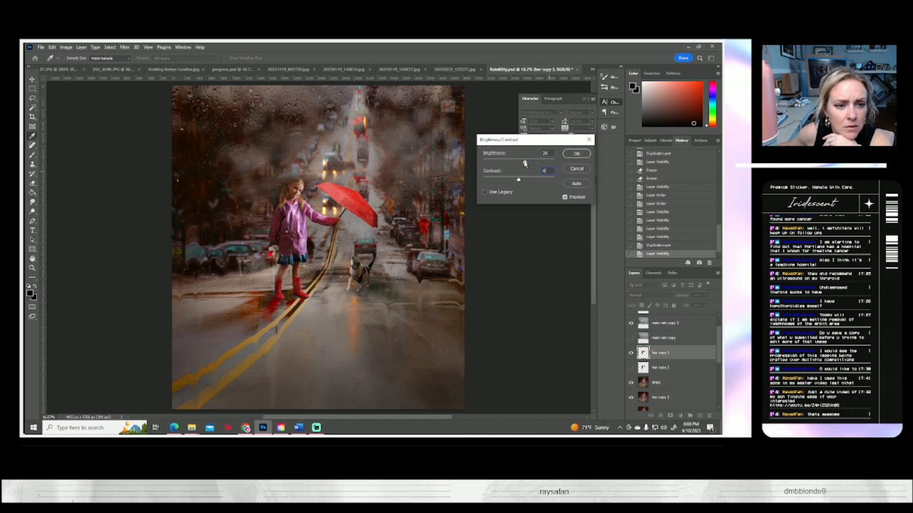
drag(525, 164, 525, 164)
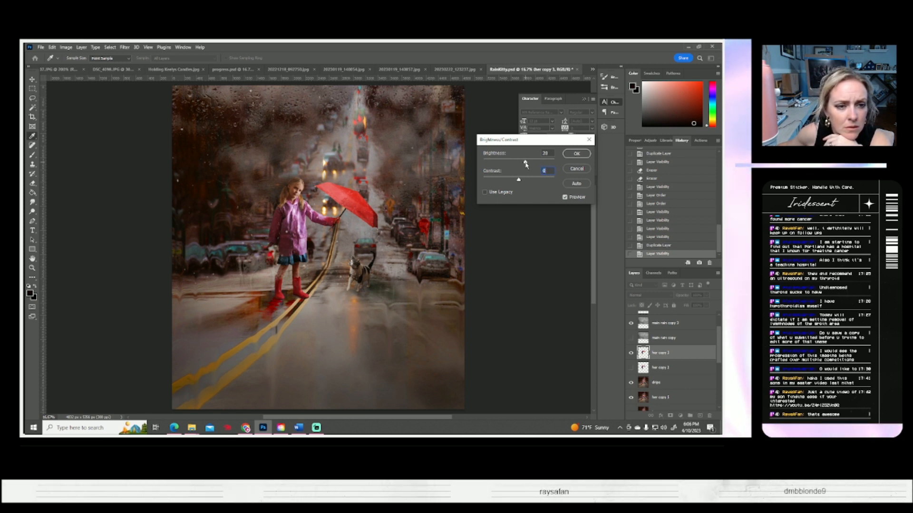
click(576, 153)
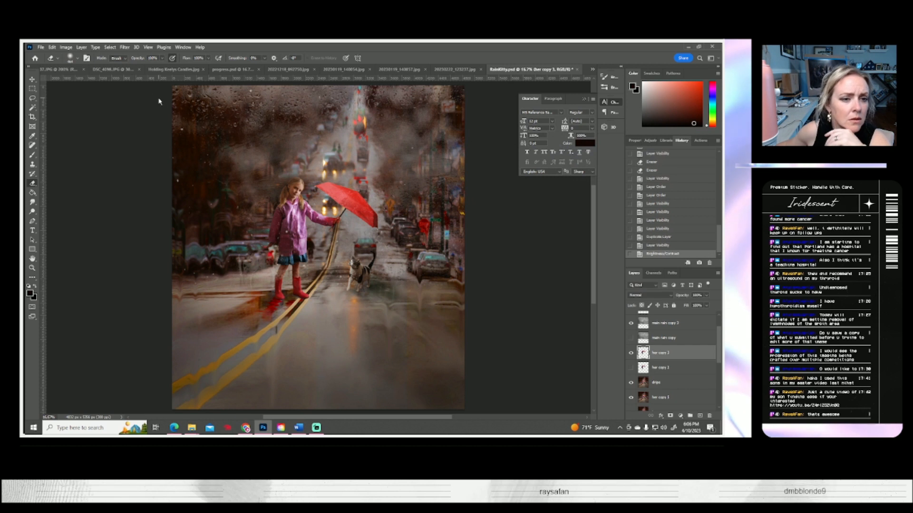
click(67, 47)
mouse_move(77, 71)
click(152, 83)
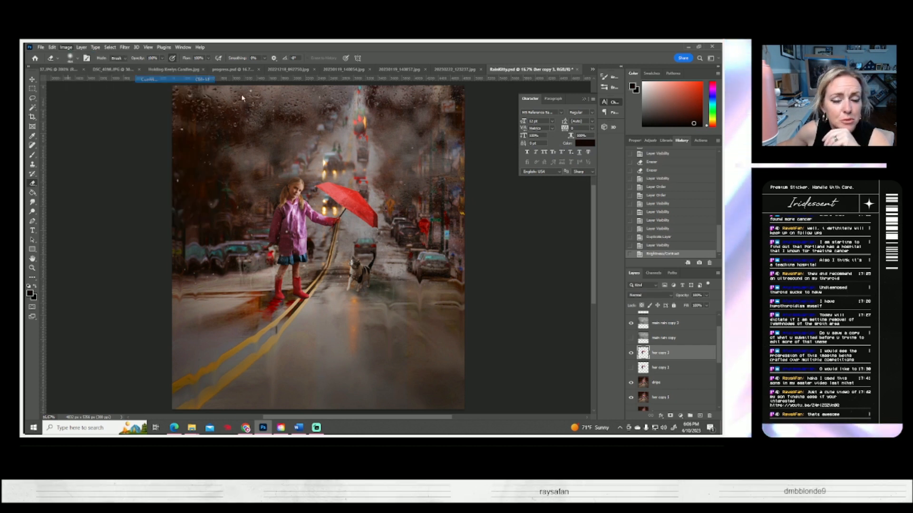
drag(539, 182, 538, 179)
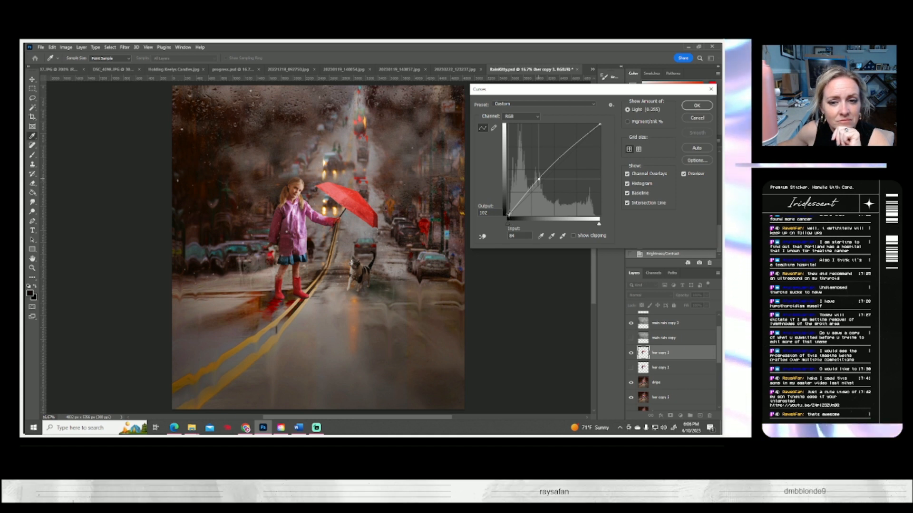
drag(517, 210, 514, 216)
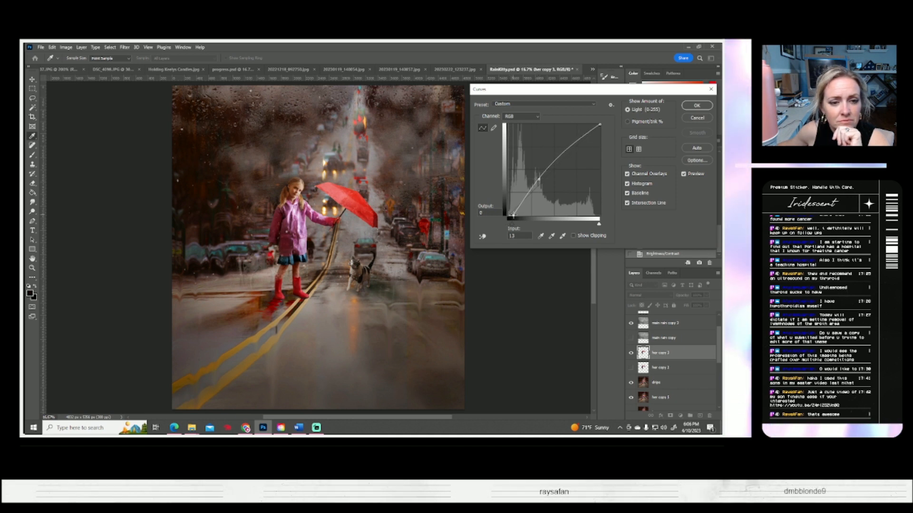
drag(539, 180, 538, 181)
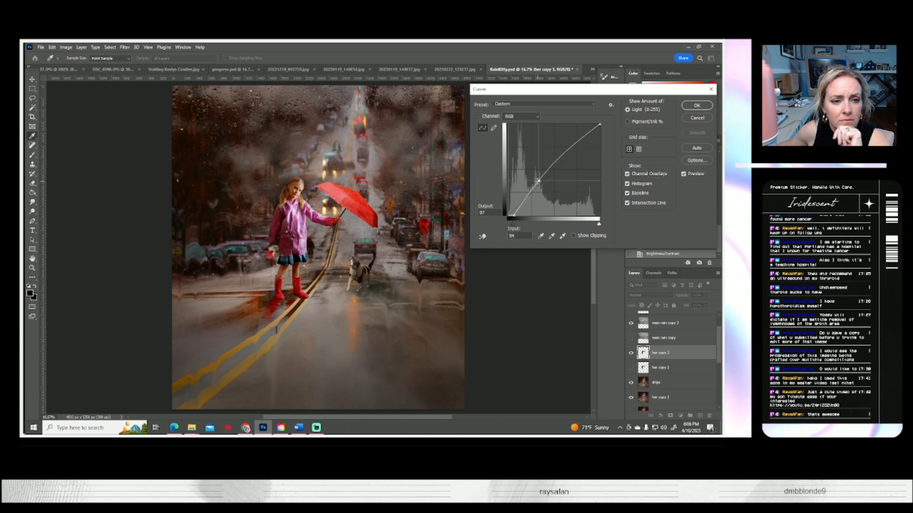
click(697, 118)
- Apply a Curves adjustment to the girl's layer, lifting input 85 to output 97 and shifting the black point slightly inward
click(67, 47)
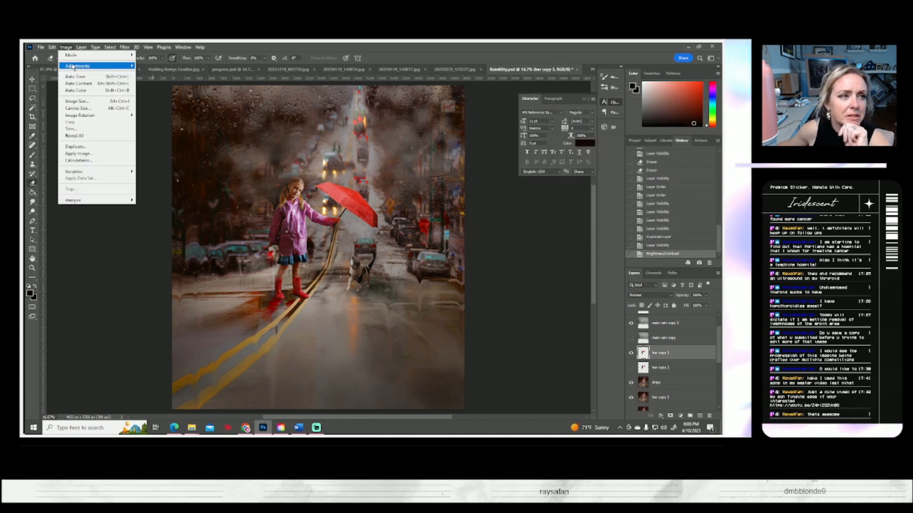
mouse_move(96, 64)
click(162, 79)
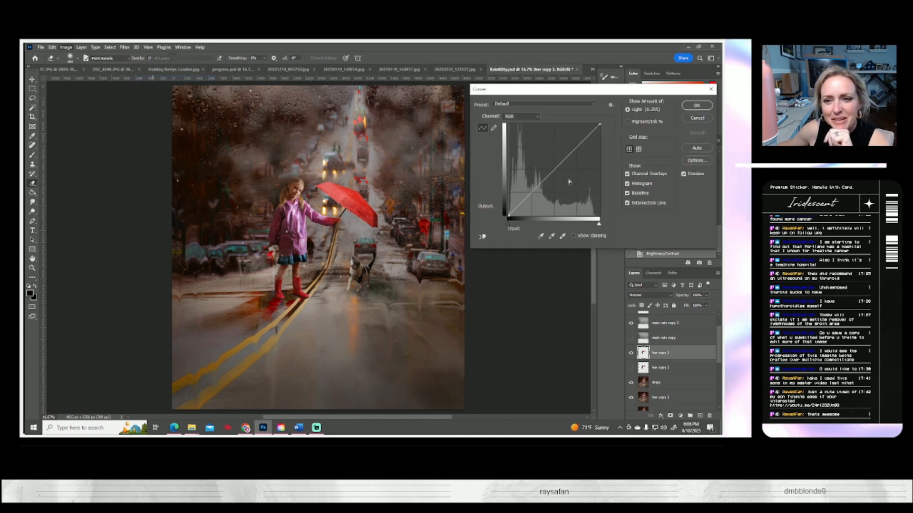
drag(539, 185, 538, 181)
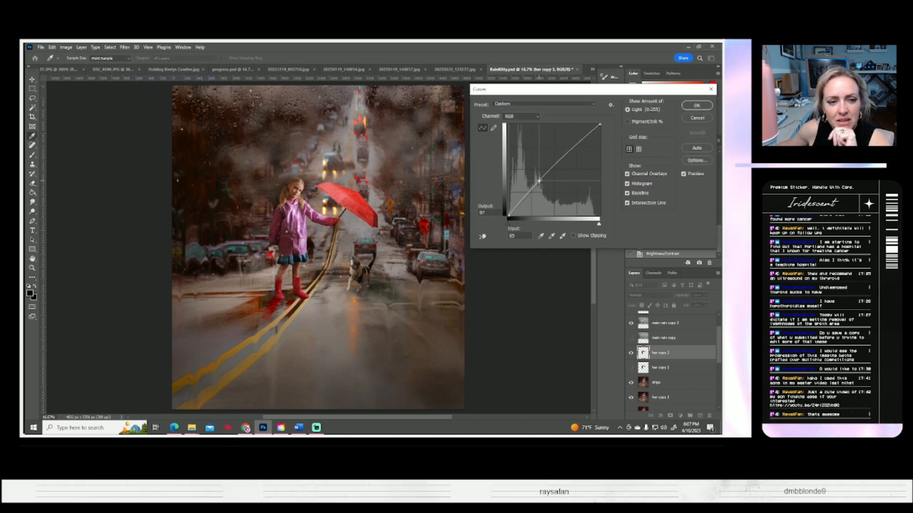
drag(508, 217, 511, 216)
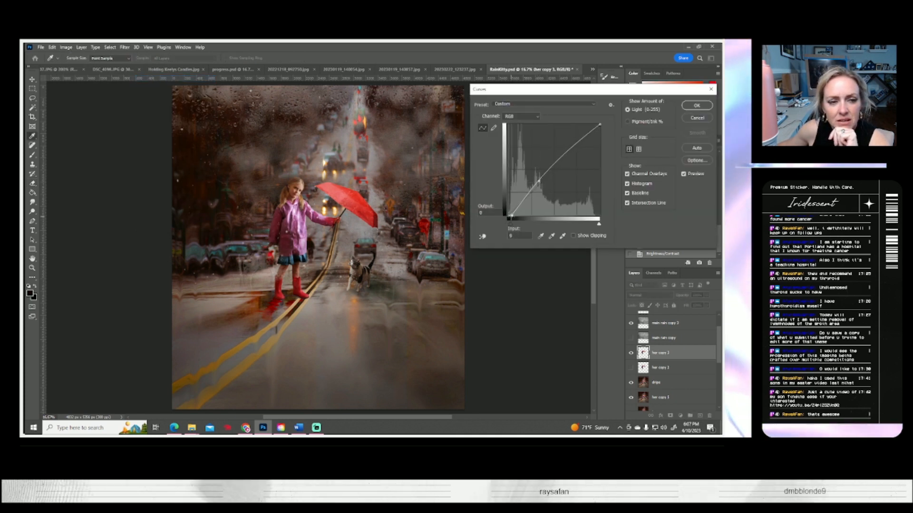
click(697, 105)
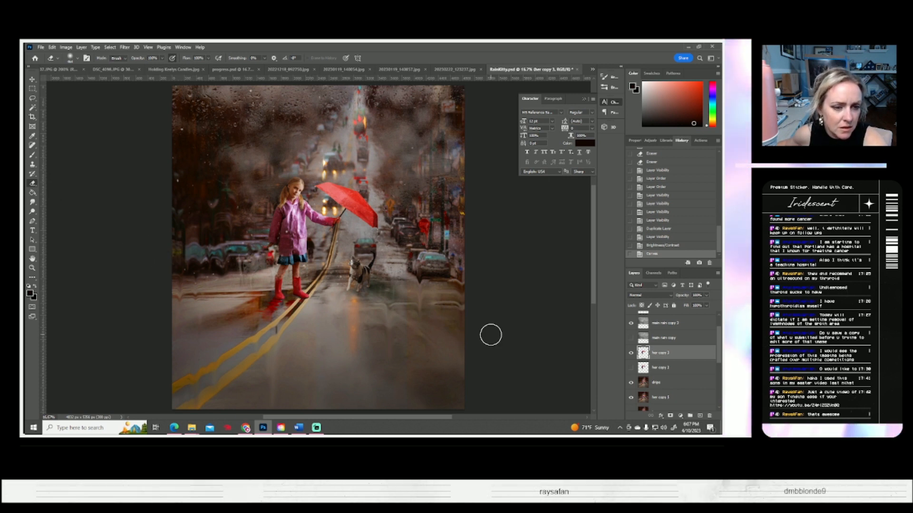
- Move the "main rain copy 3" layer directly below the "her copy 3" layer
drag(655, 324, 658, 365)
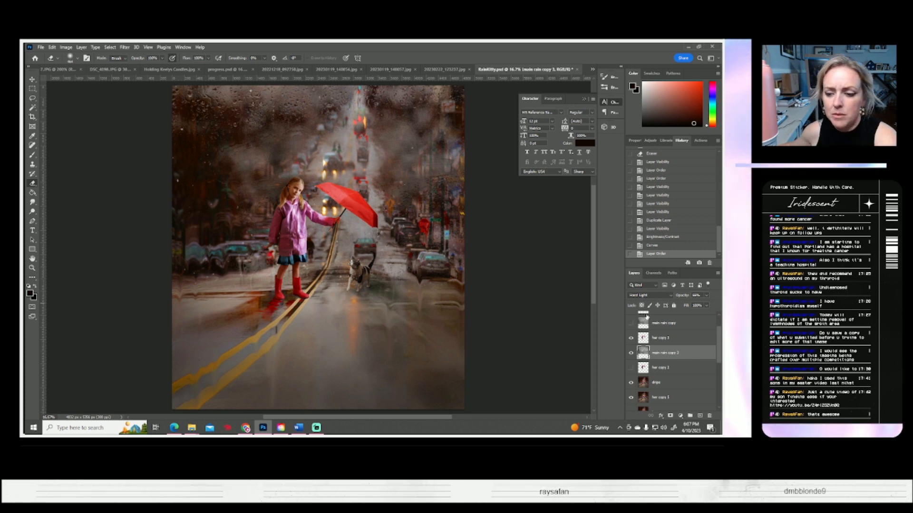
- Smudge the "drips" layer around the parked cars and beside the girl's coat, undoing the last stroke over the oncoming car
click(662, 381)
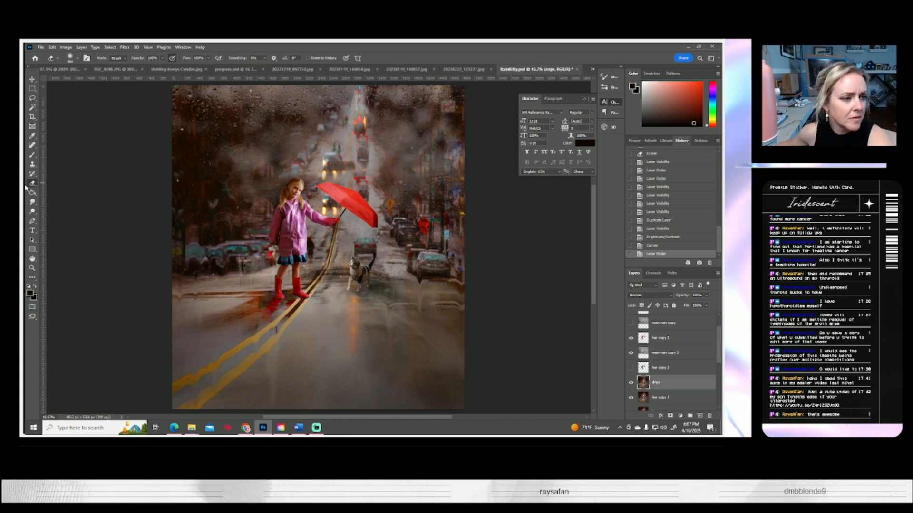
click(33, 203)
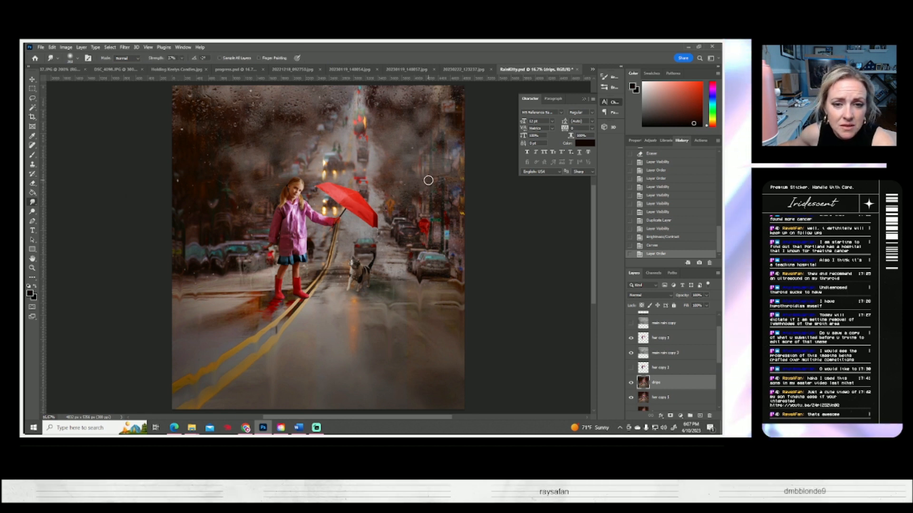
drag(428, 200, 422, 251)
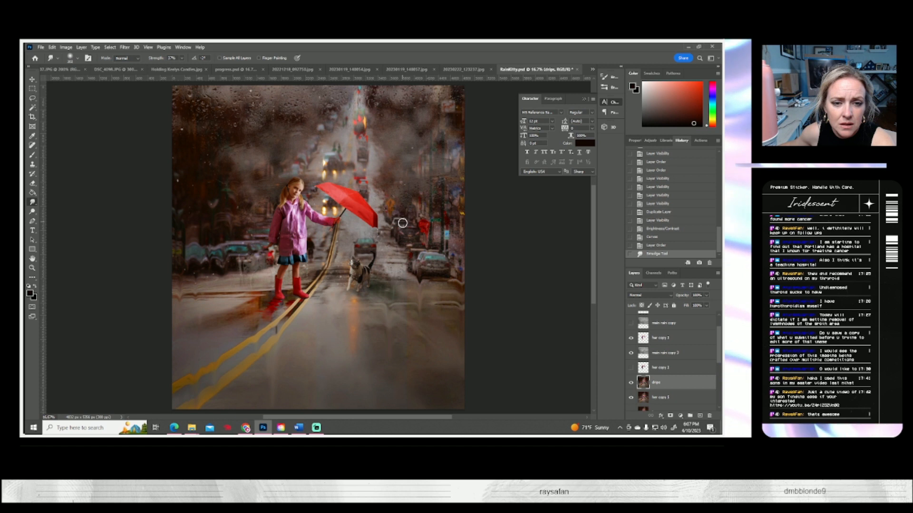
drag(401, 270, 431, 300)
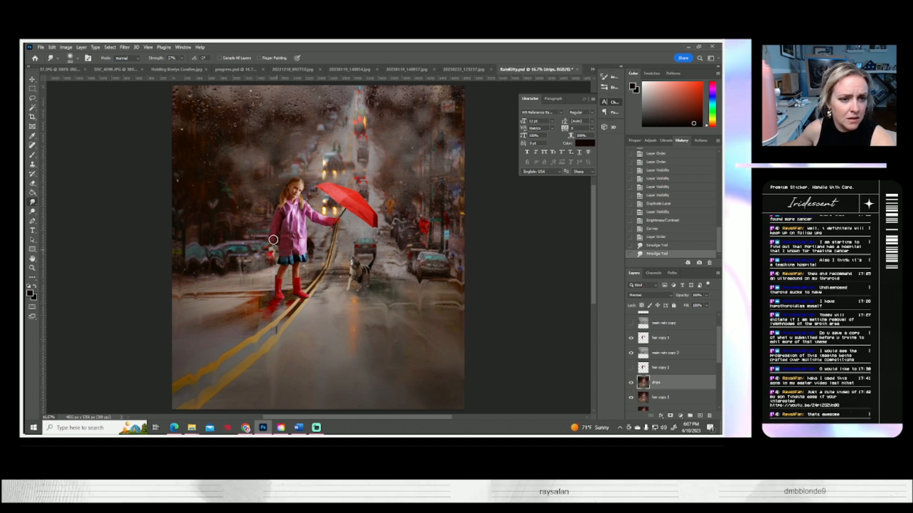
drag(263, 234, 295, 236)
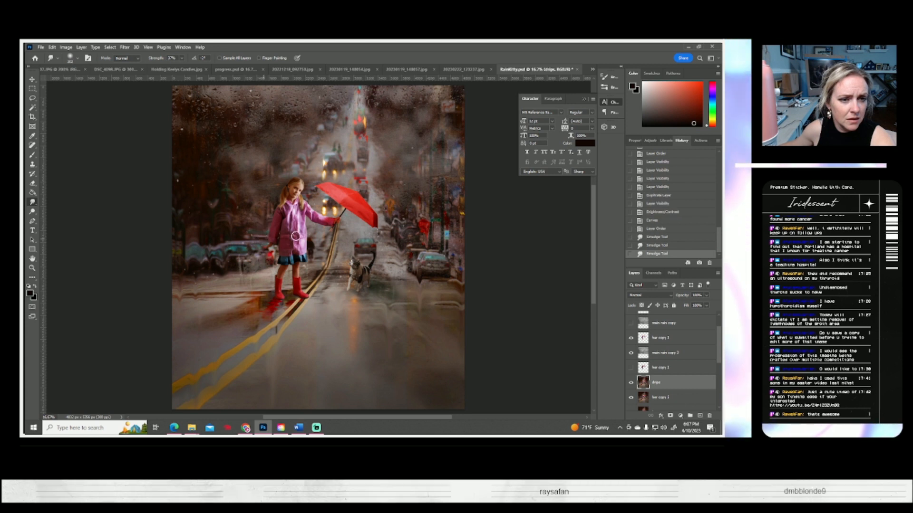
drag(331, 147, 331, 161)
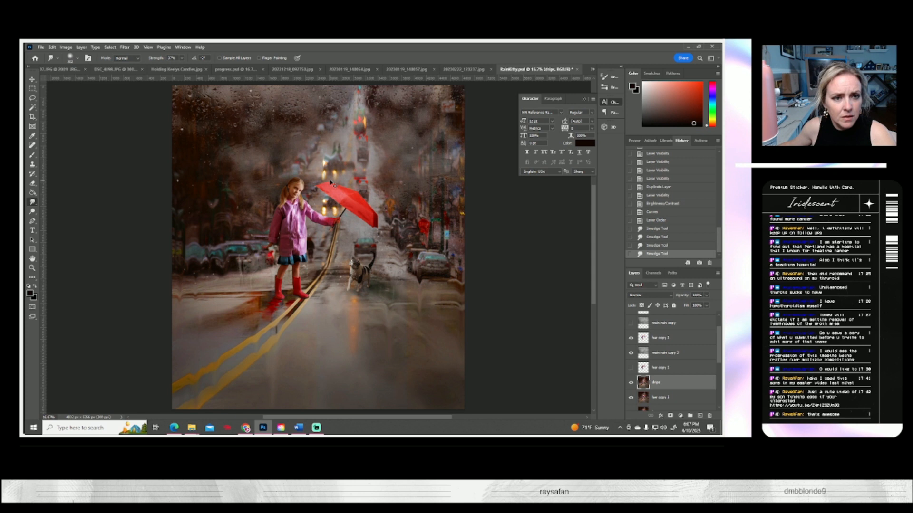
key(ctrl+z)
- Reduce the Smudge brush size and smudge the oncoming car's headlights downward just above the umbrella
click(78, 59)
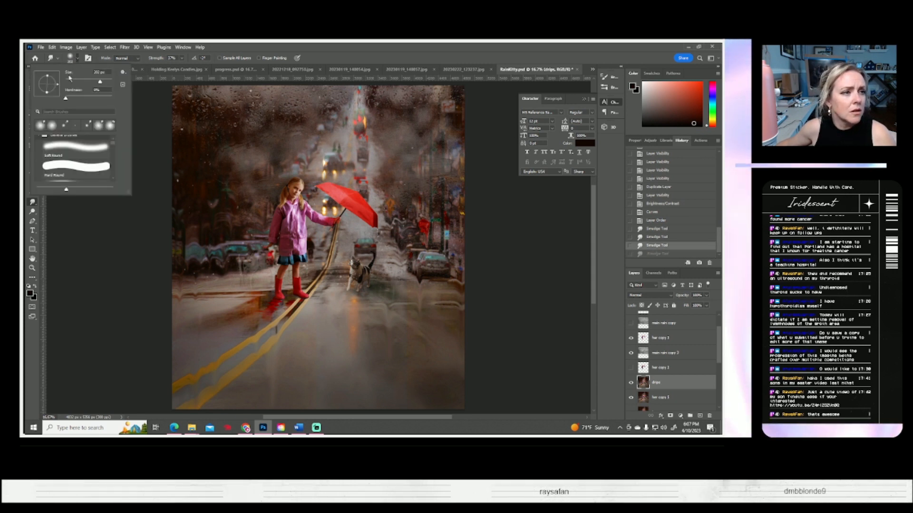
click(91, 81)
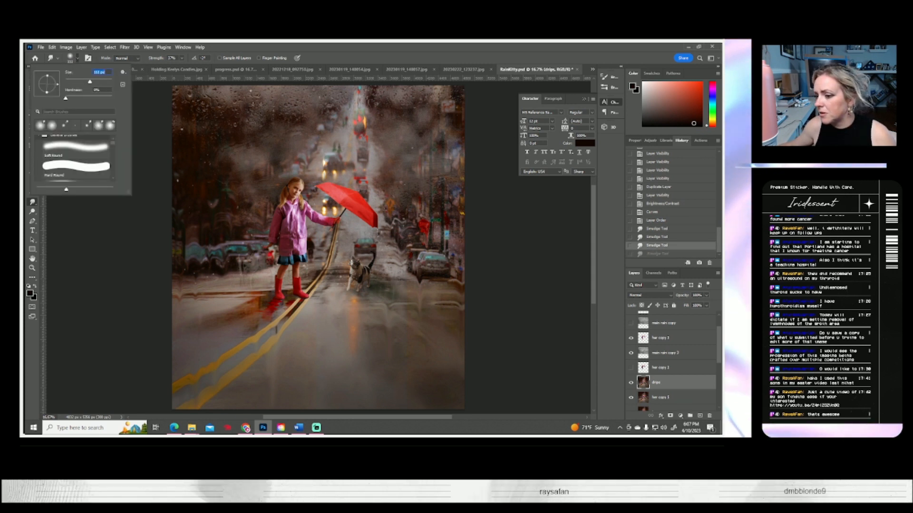
key(alt+Tab)
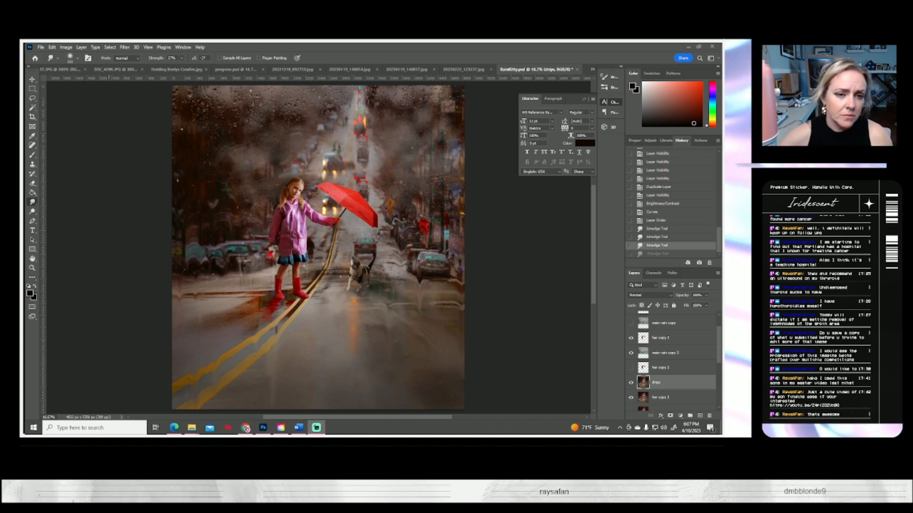
click(333, 174)
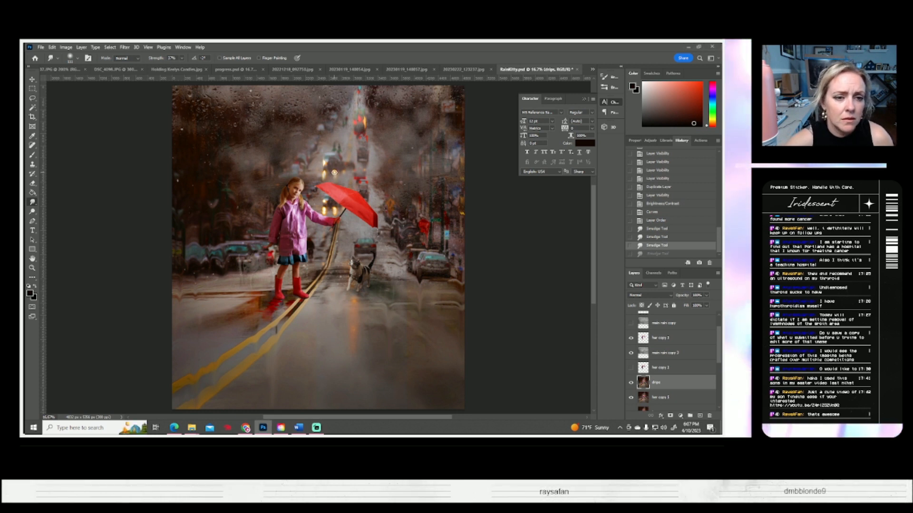
drag(333, 174, 332, 192)
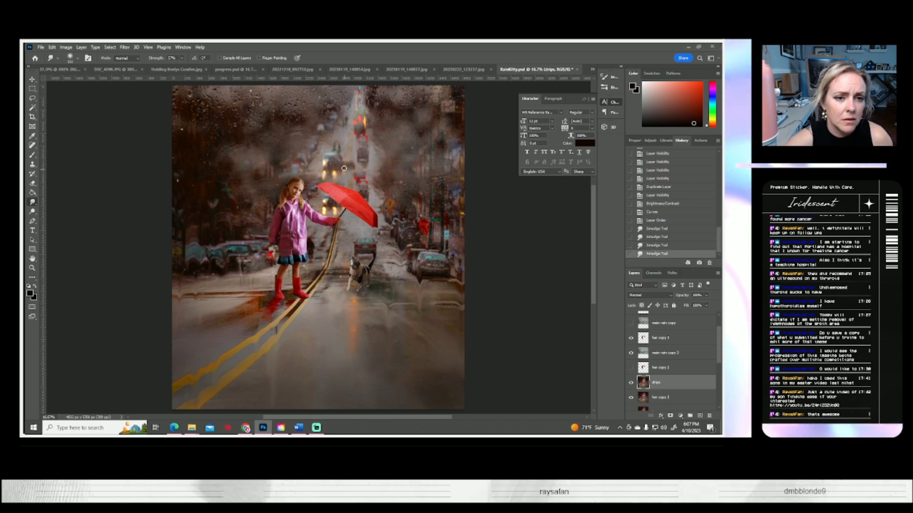
- Smudge short downward streaks into the "drips" layer's background above the girl and on both sides of the street
mouse_move(333, 151)
mouse_down()
mouse_move(325, 164)
mouse_move(313, 113)
mouse_move(317, 163)
mouse_move(315, 138)
mouse_move(309, 164)
mouse_up()
mouse_move(328, 128)
mouse_down()
mouse_move(319, 149)
mouse_move(323, 125)
mouse_move(289, 144)
mouse_move(289, 128)
mouse_move(288, 160)
mouse_up()
drag(297, 128, 298, 159)
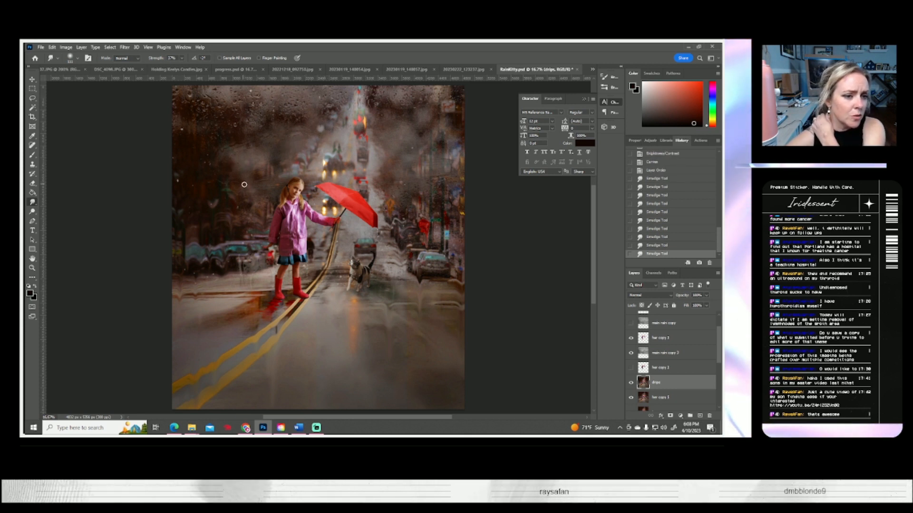
drag(217, 199, 220, 210)
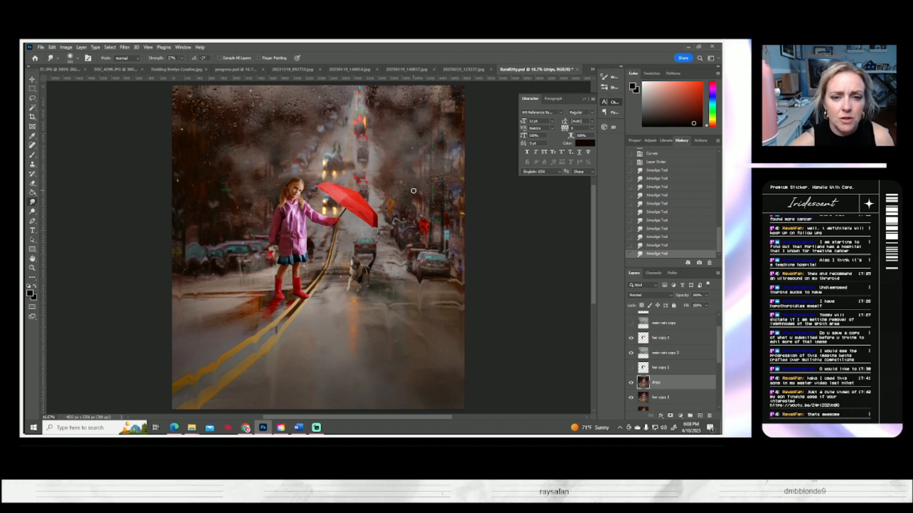
drag(418, 172, 411, 190)
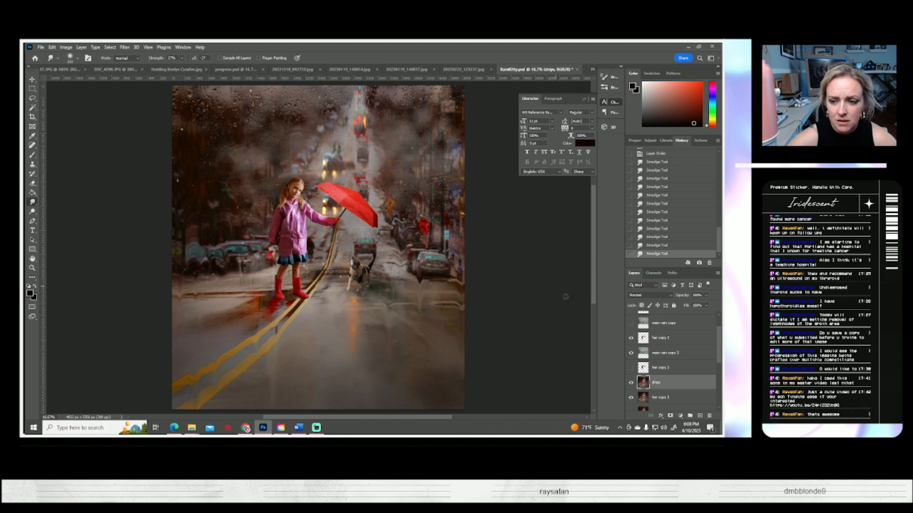
- Compare the image with and without the "main rain copy 3" layer, smudge more "drips" background streaks around the umbrella and oncoming cars, and save the file
click(631, 353)
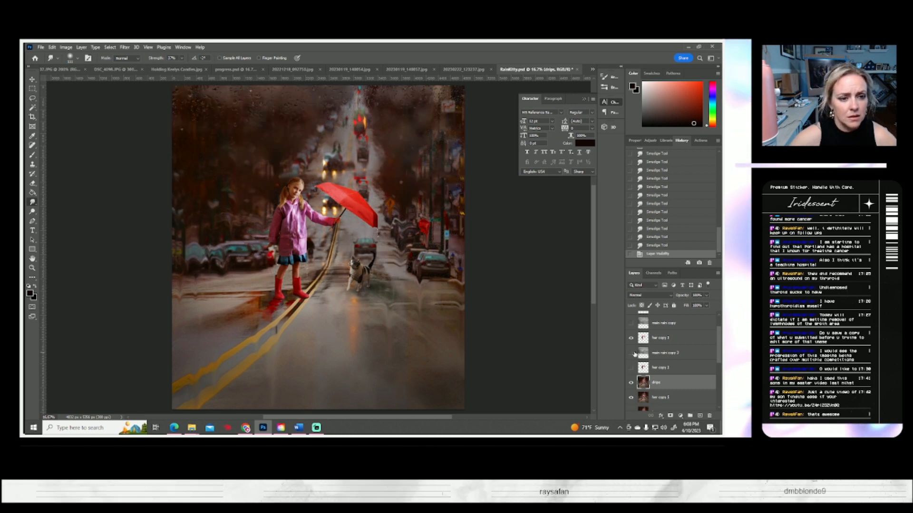
click(632, 354)
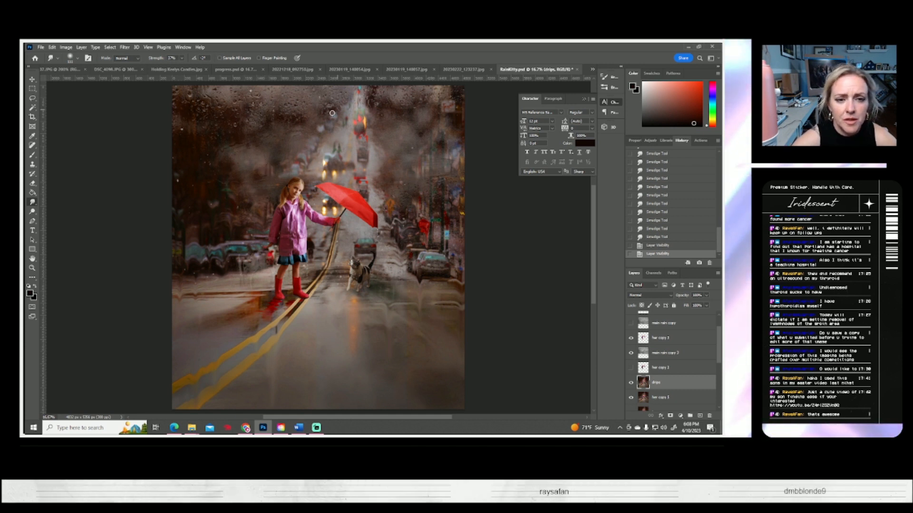
mouse_move(367, 182)
mouse_down()
mouse_move(362, 199)
mouse_move(367, 182)
mouse_move(370, 211)
mouse_up()
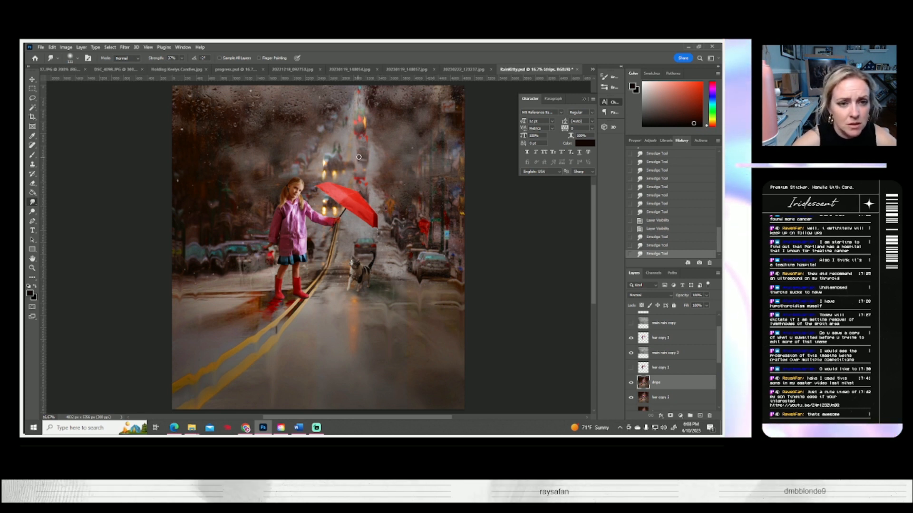
mouse_move(356, 163)
mouse_down()
mouse_move(363, 178)
mouse_move(376, 158)
mouse_move(367, 152)
mouse_move(371, 186)
mouse_up()
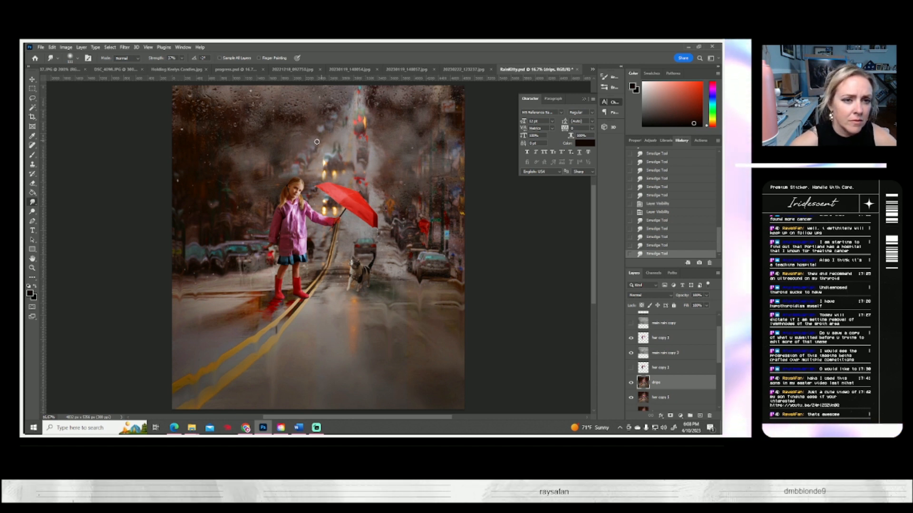
mouse_move(312, 151)
mouse_down()
mouse_move(306, 174)
mouse_move(318, 157)
mouse_up()
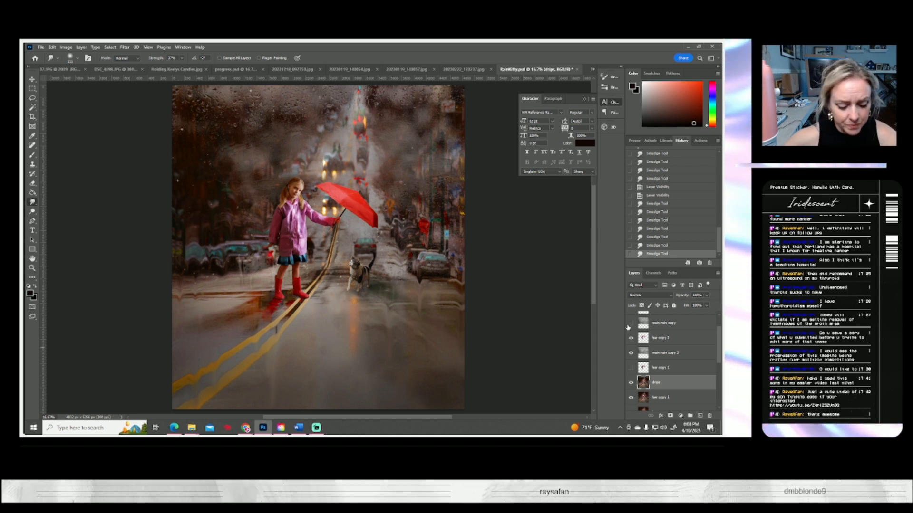
key(ctrl+s)
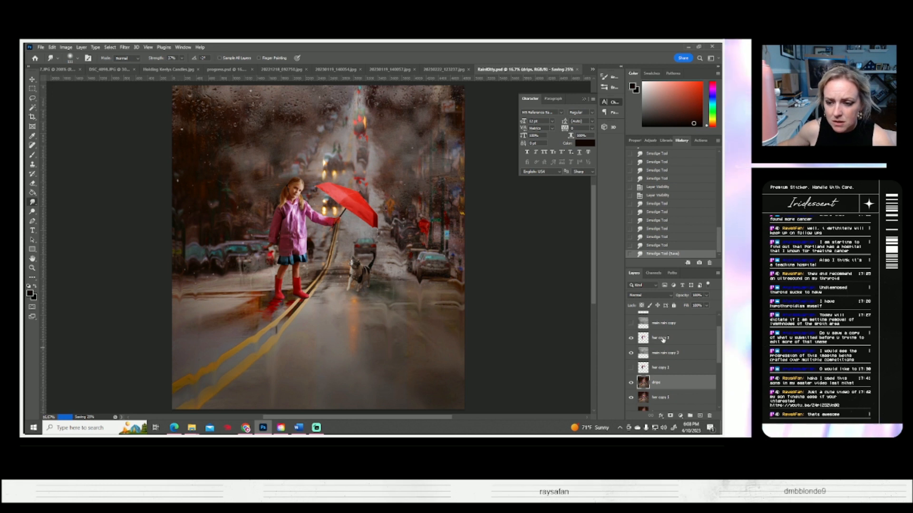
- Duplicate the "her copy 3" layer and hide the original
right_click(664, 338)
click(586, 142)
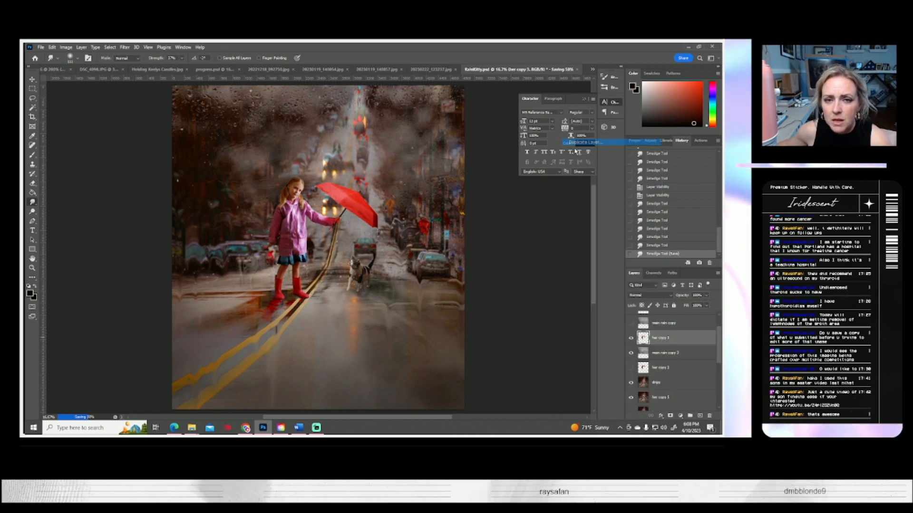
click(433, 150)
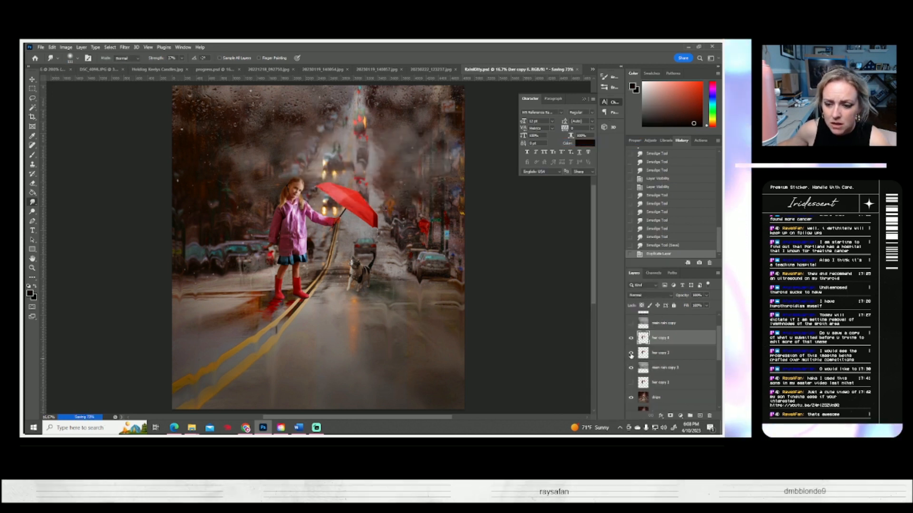
- Smudge the girl's pigtail and the shoulder and shaded folds of her pink coat on the duplicated layer, undoing the last stroke
click(33, 268)
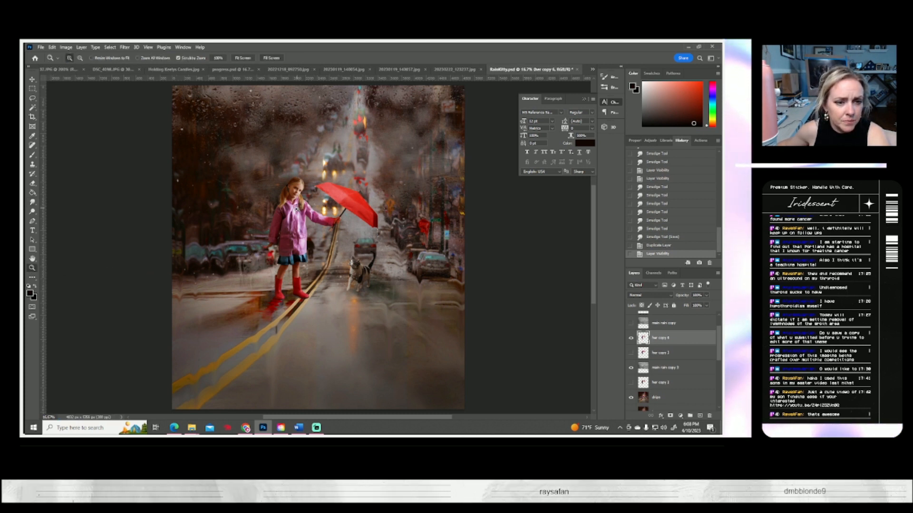
click(298, 208)
click(298, 207)
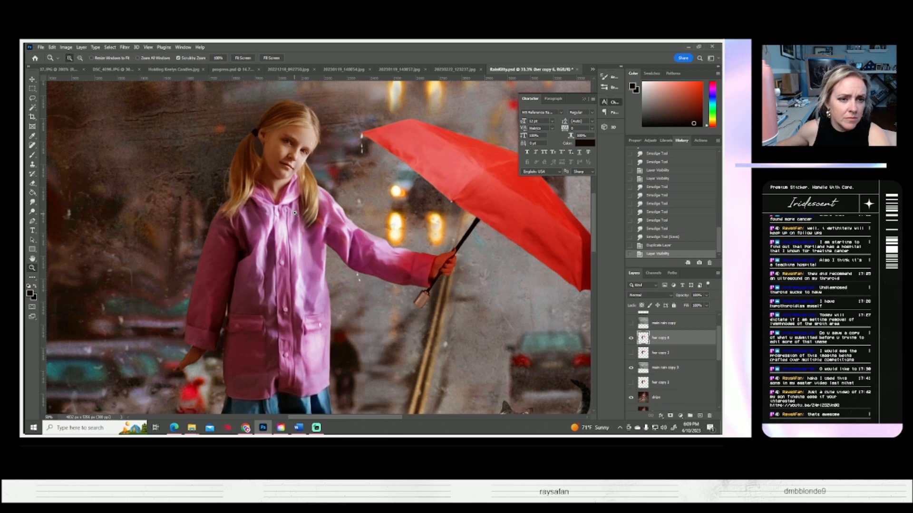
click(294, 213)
click(291, 207)
click(285, 197)
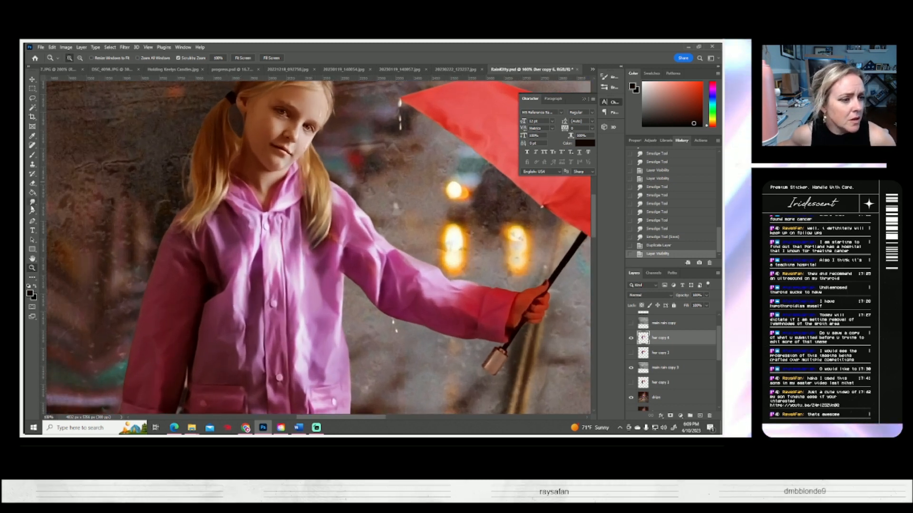
click(32, 202)
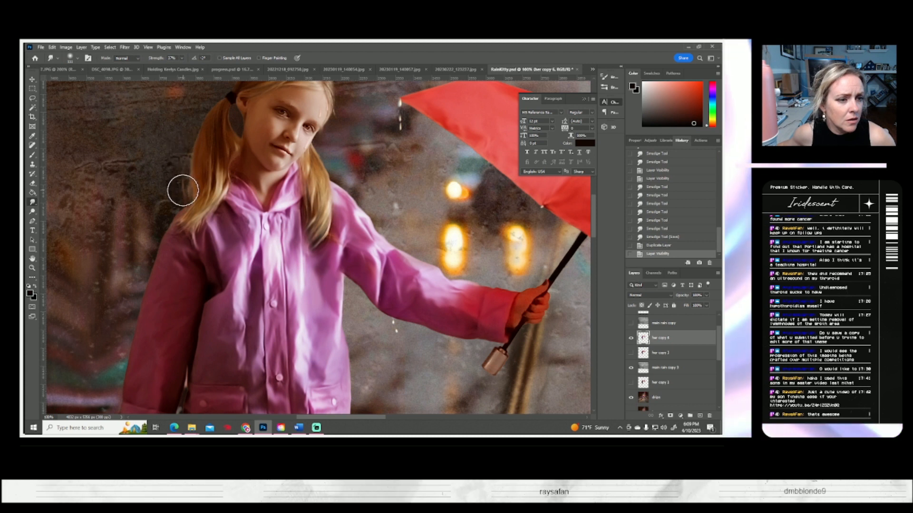
drag(184, 190, 183, 212)
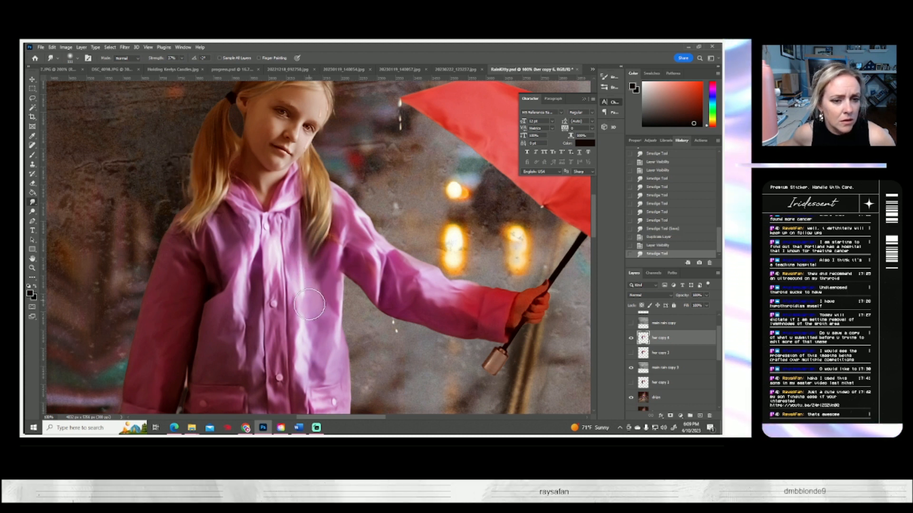
mouse_move(210, 261)
mouse_down()
mouse_move(195, 223)
mouse_move(203, 307)
mouse_up()
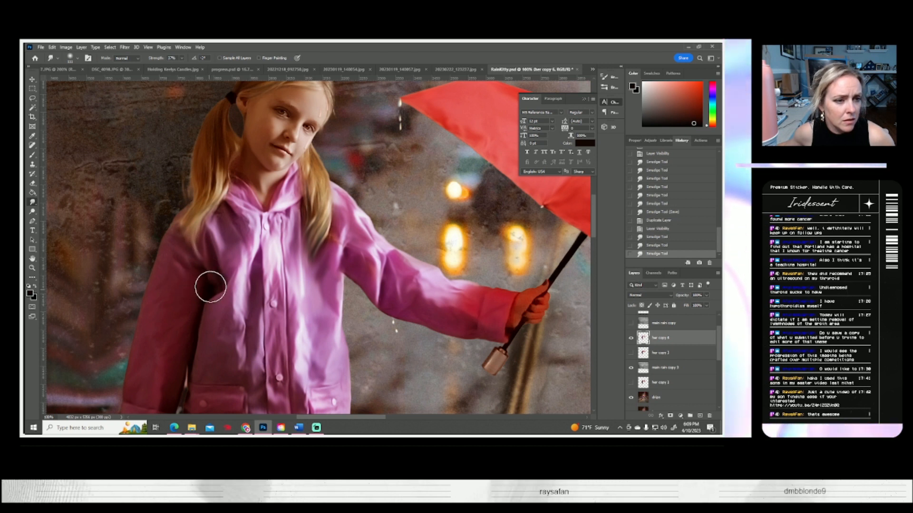
drag(212, 190, 264, 198)
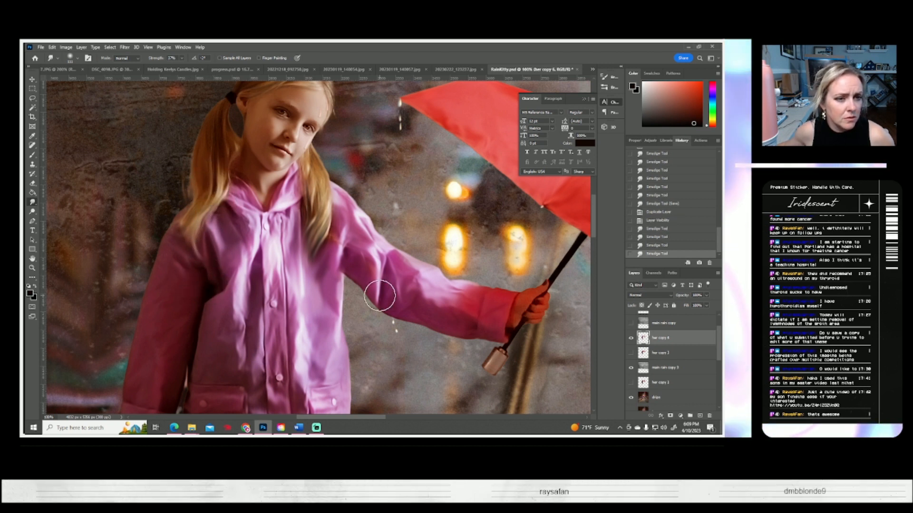
key(ctrl+z)
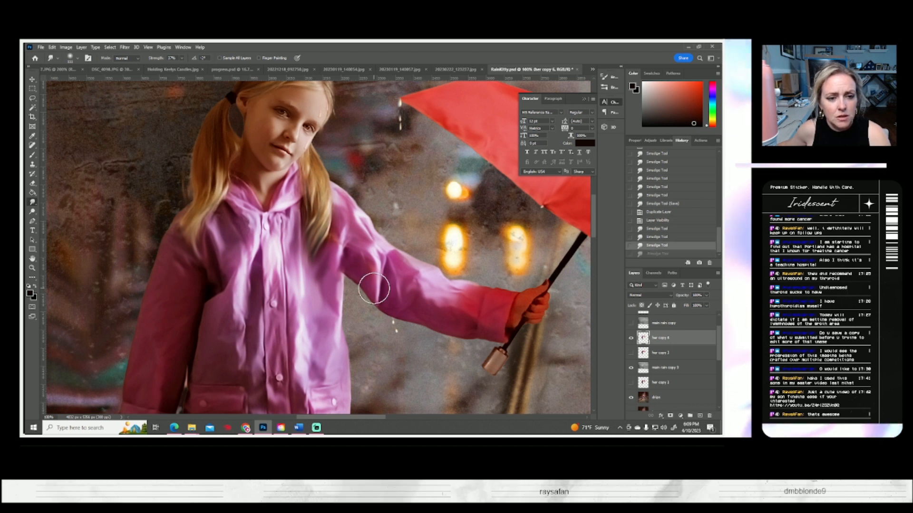
- Reduce the Smudge brush size and smudge the pigtail ends, the coat front, the sleeve's lower edge and the hand holding the umbrella
click(76, 58)
click(72, 82)
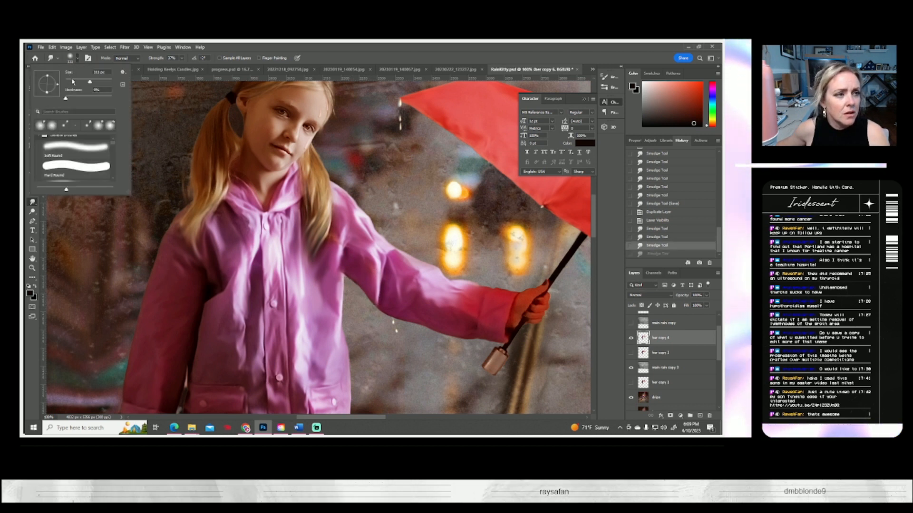
mouse_move(328, 222)
mouse_down()
mouse_move(313, 271)
mouse_move(324, 237)
mouse_up()
drag(316, 274, 320, 284)
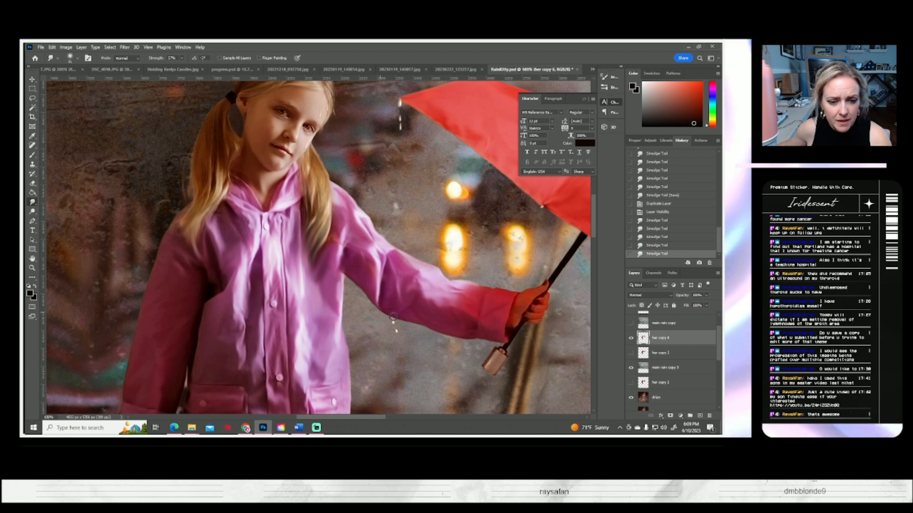
drag(393, 317, 399, 315)
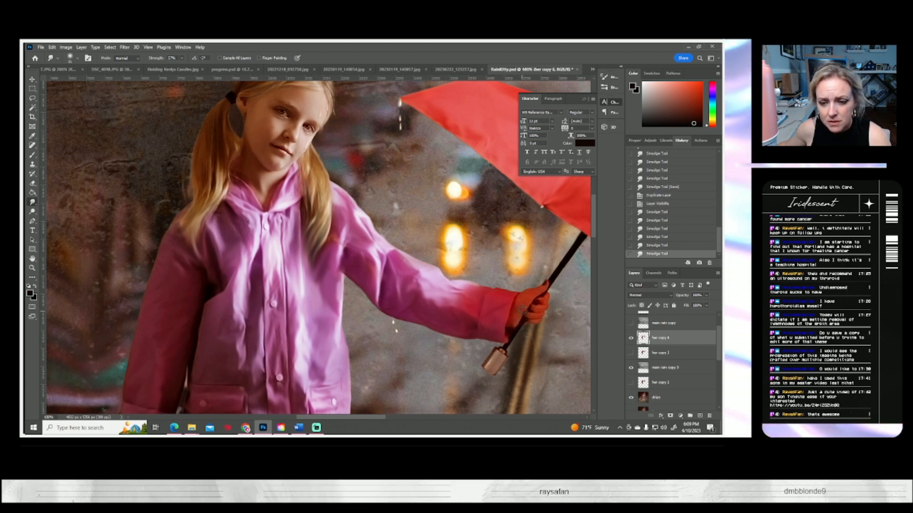
mouse_move(537, 297)
mouse_down()
mouse_move(569, 309)
mouse_move(565, 331)
mouse_move(555, 298)
mouse_move(522, 330)
mouse_move(519, 298)
mouse_move(532, 288)
mouse_move(521, 266)
mouse_move(523, 293)
mouse_up()
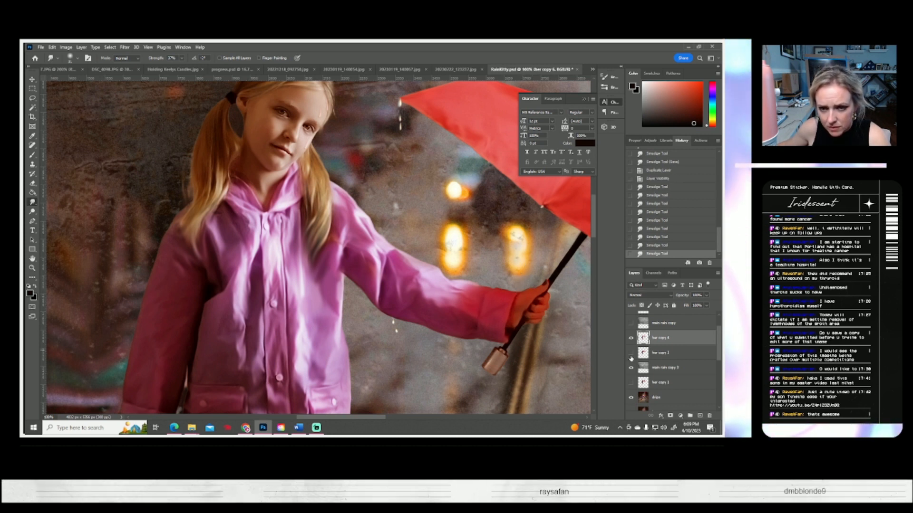
- Smudge the background and glowing headlights beside the girl's hand on the "drips" layer
click(666, 398)
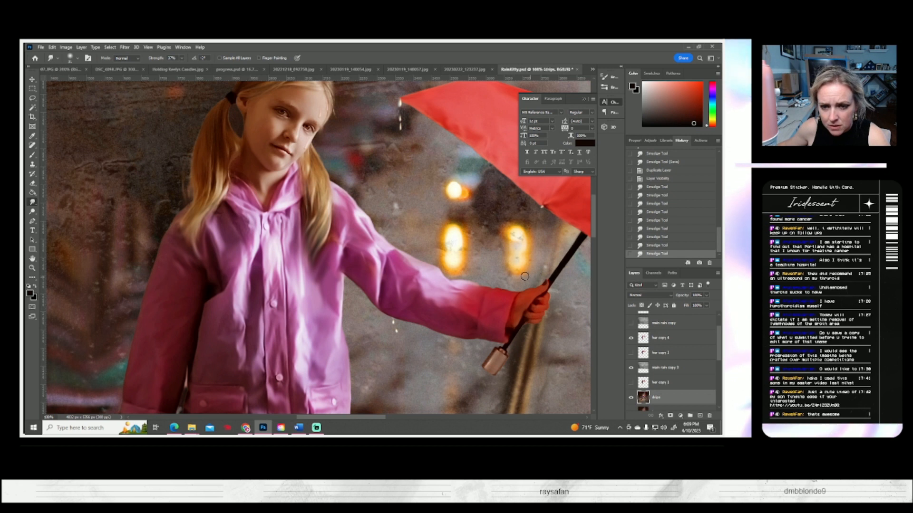
mouse_move(520, 287)
mouse_down()
mouse_move(523, 265)
mouse_move(525, 284)
mouse_up()
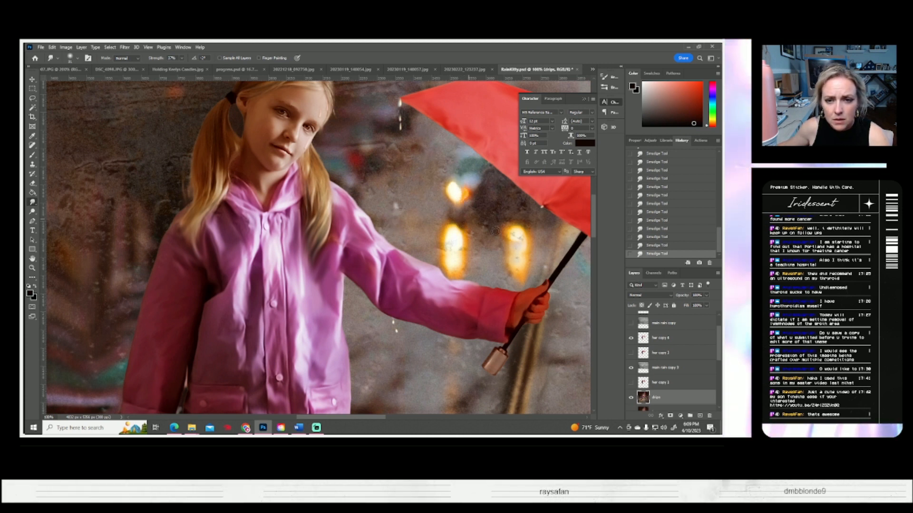
- Smudge the edges of the red boots on the duplicated girl layer, undoing the strokes at the toe over the yellow lines
scroll(553, 290, down, 5)
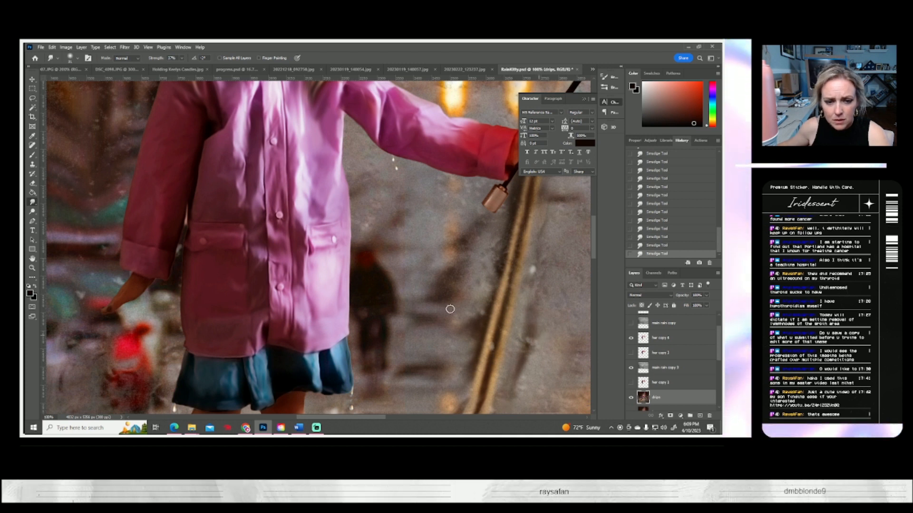
scroll(431, 305, down, 3)
scroll(430, 305, down, 10)
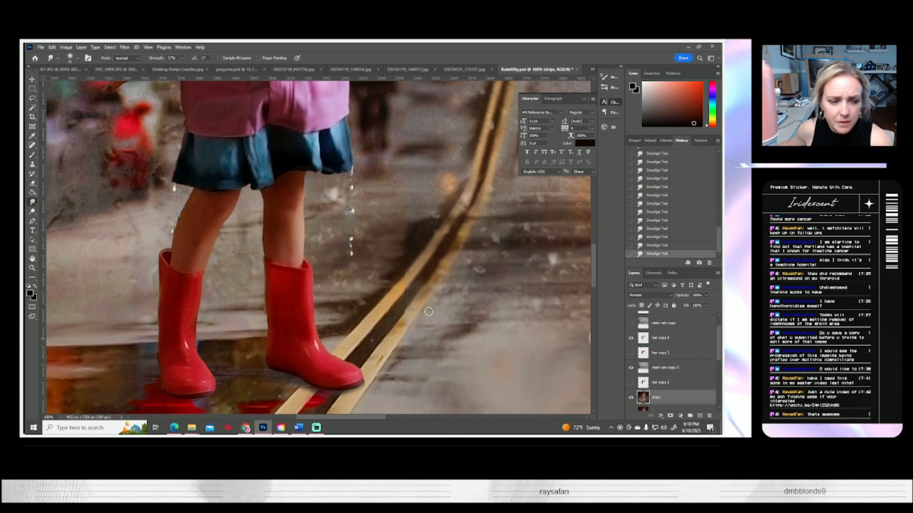
ctrl+click(211, 268)
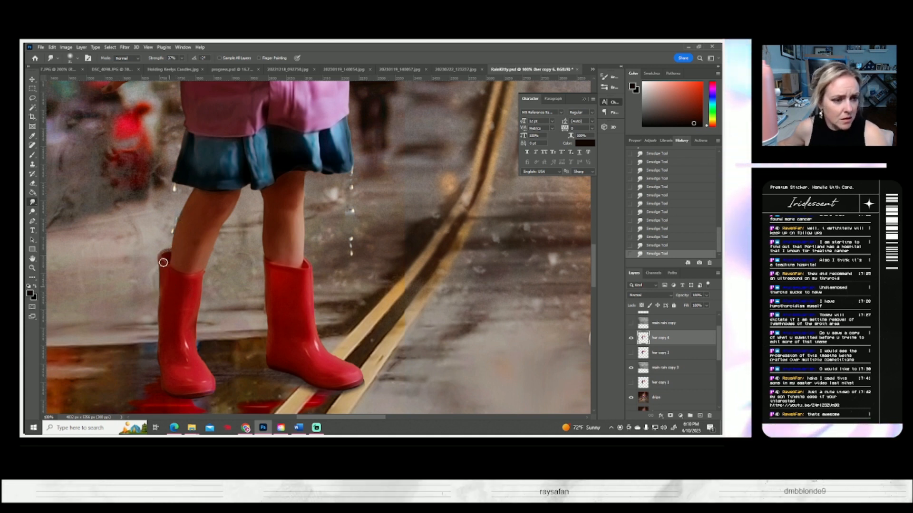
key(ctrl+z)
drag(156, 258, 165, 246)
scroll(151, 256, down, 2)
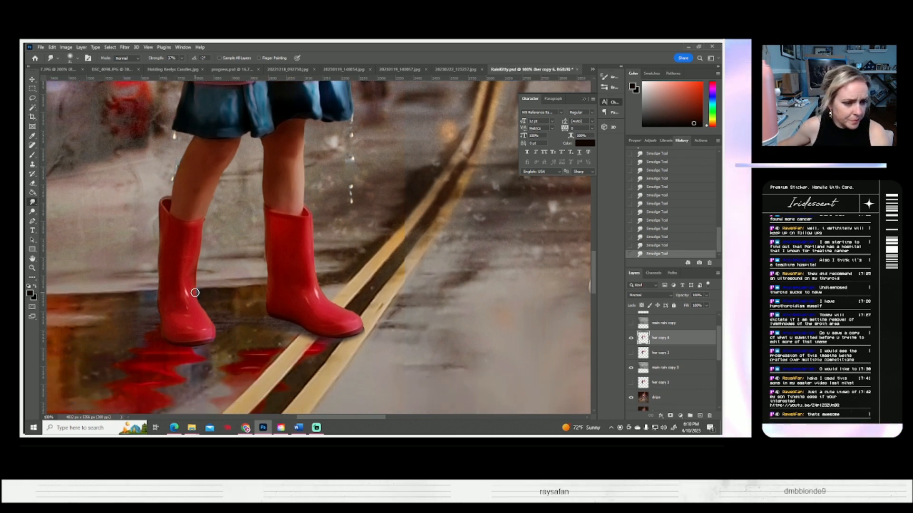
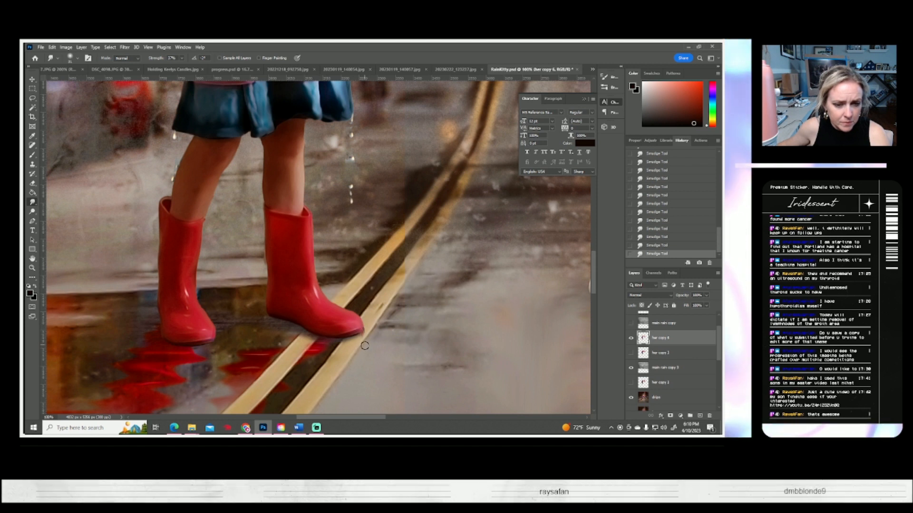
key(ctrl+z)
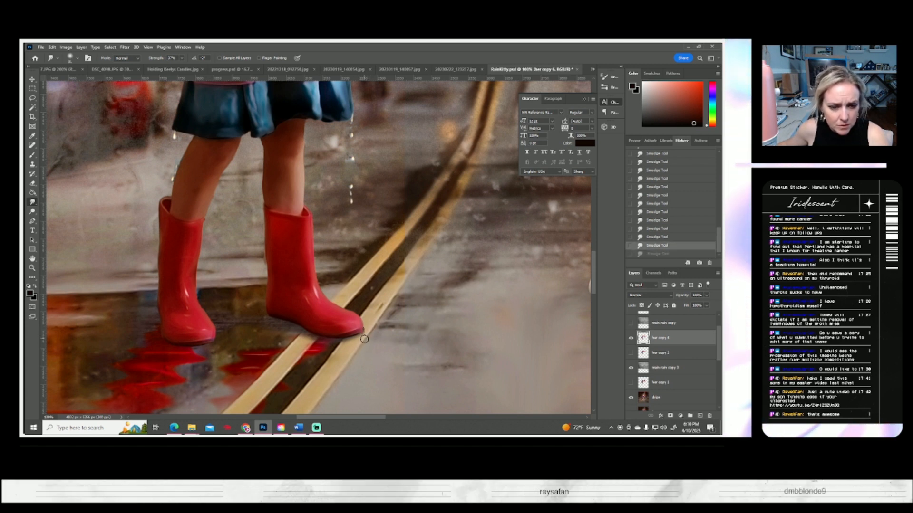
drag(364, 338, 370, 325)
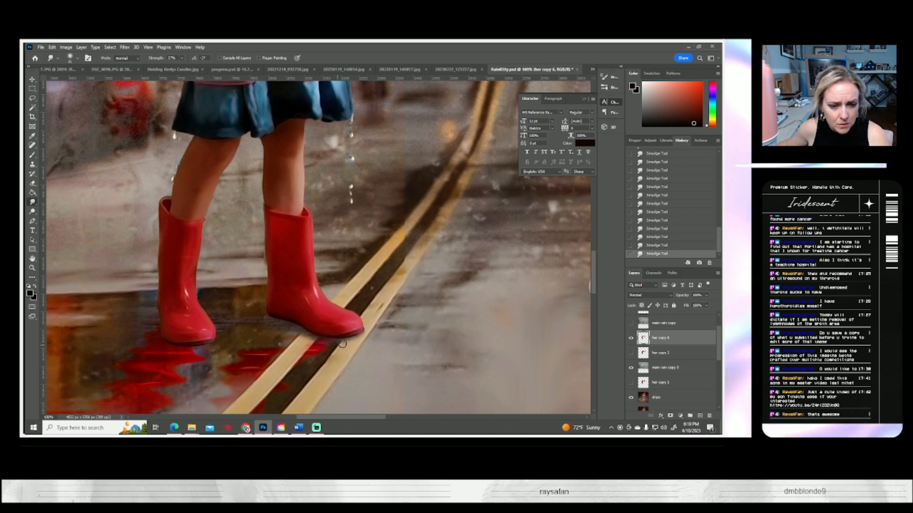
key(ctrl+z)
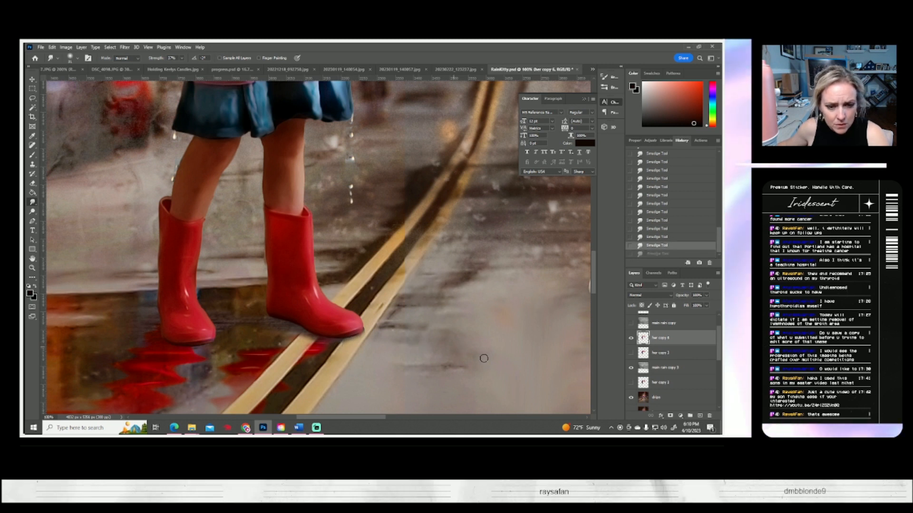
- Check the duplicated girl layer by toggling its visibility, and smudge the wet road around both boots on the "drips" layer
click(630, 338)
click(631, 338)
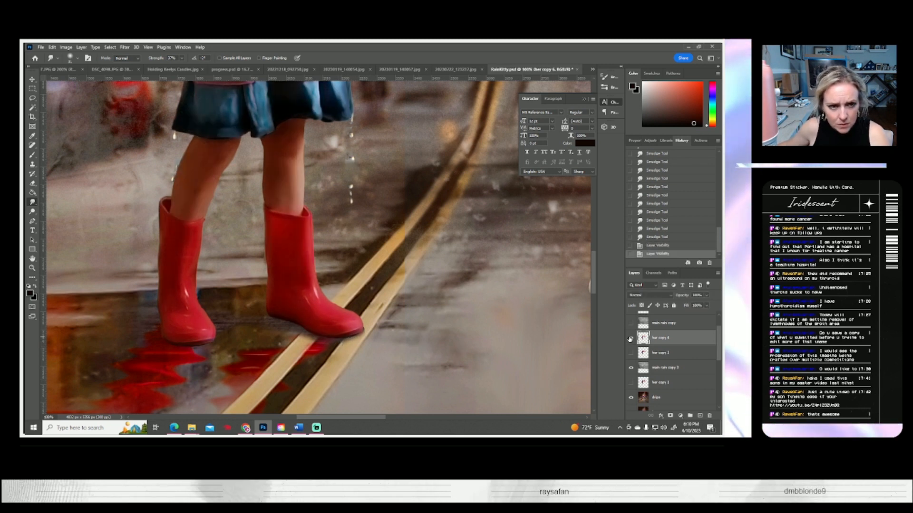
click(631, 338)
scroll(657, 385, down, 1)
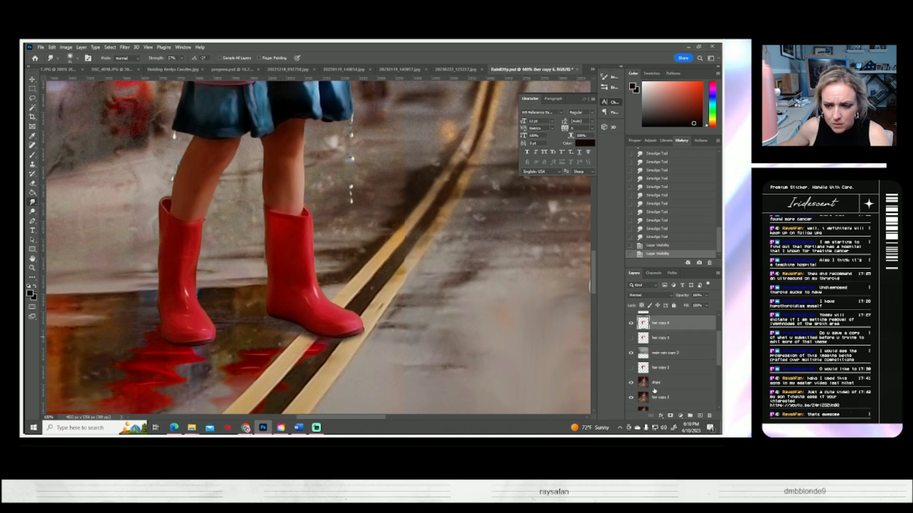
click(656, 383)
drag(363, 333, 334, 366)
mouse_move(360, 335)
mouse_down()
mouse_move(316, 347)
mouse_move(292, 326)
mouse_move(246, 328)
mouse_move(258, 318)
mouse_move(229, 335)
mouse_up()
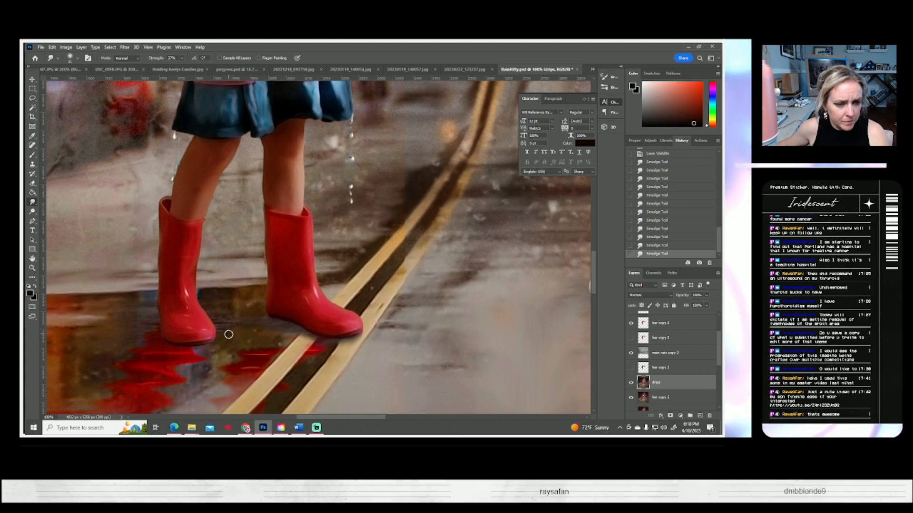
drag(244, 294, 229, 358)
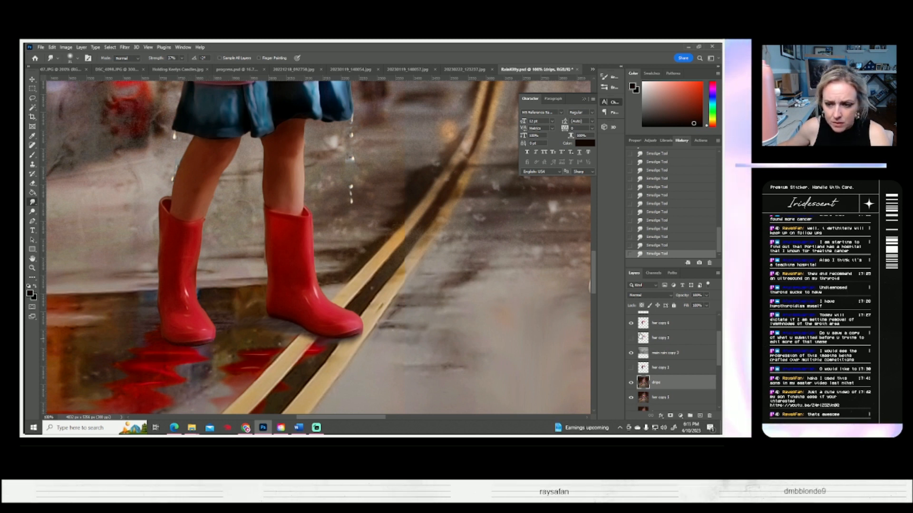
- Select the duplicated girl layer and examine the whole composite, the girl's skirt and coat, and her face up close
ctrl+click(213, 335)
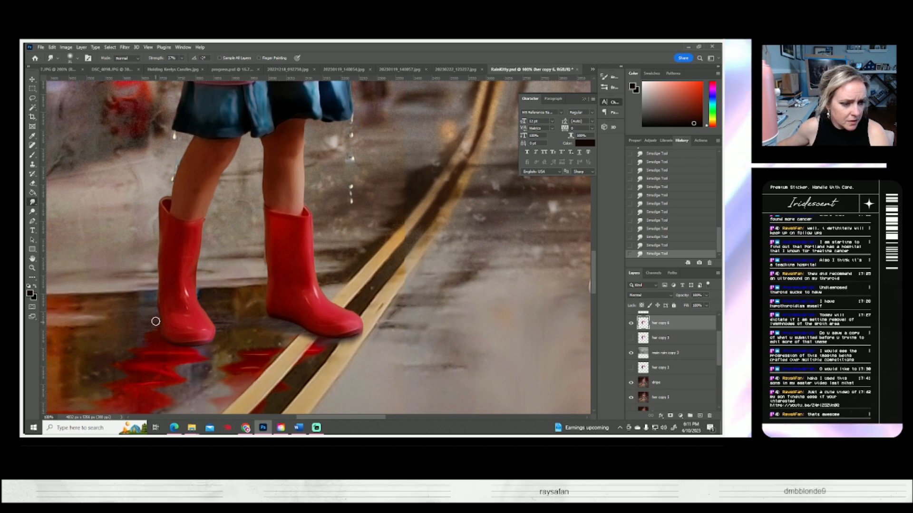
click(32, 267)
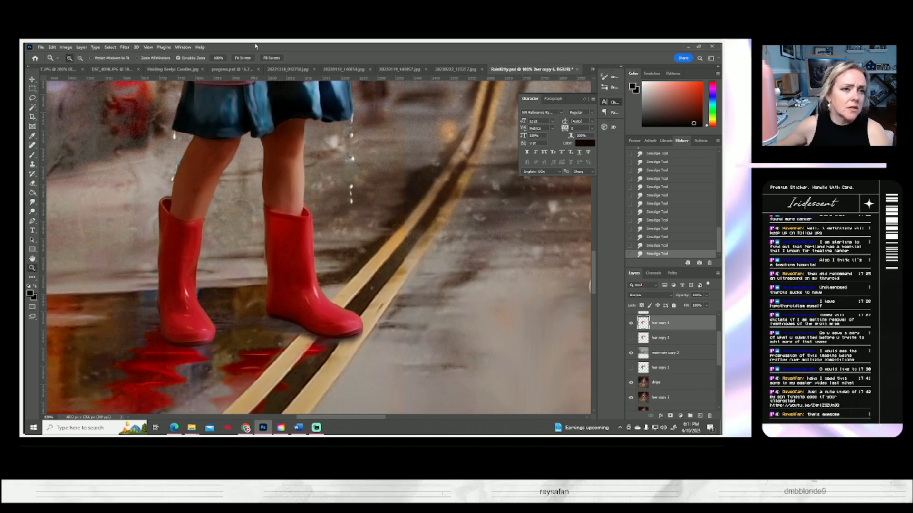
click(243, 57)
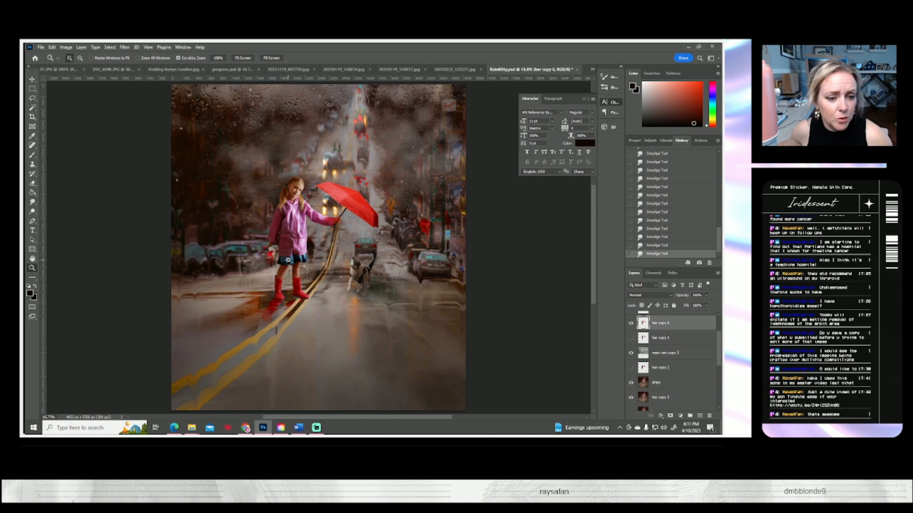
click(288, 259)
click(288, 259)
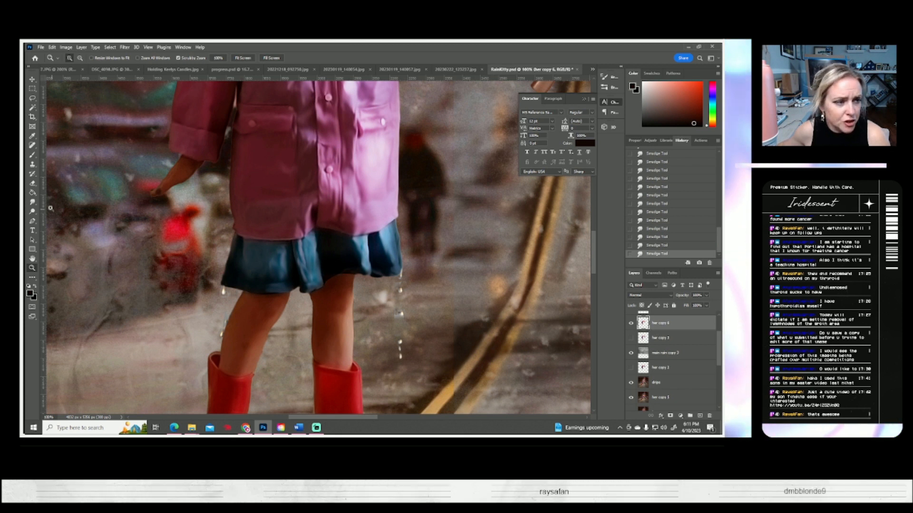
click(32, 202)
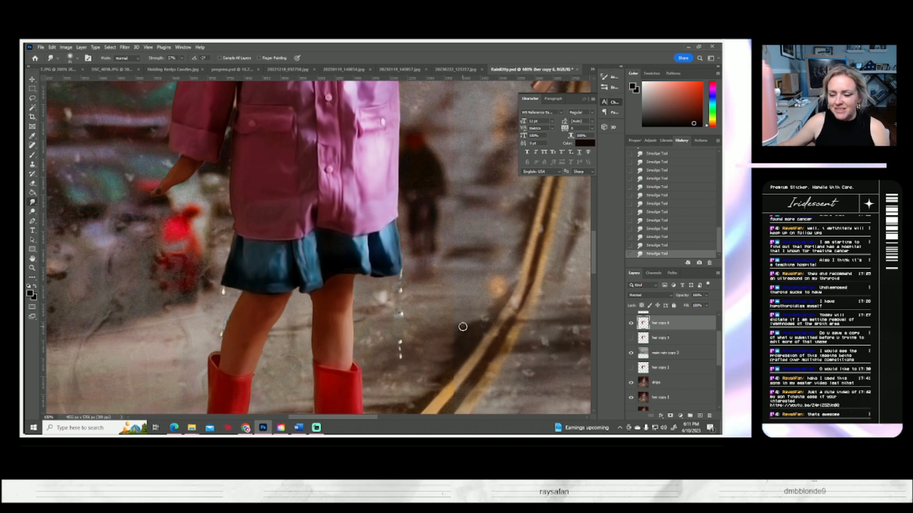
scroll(238, 261, up, 10)
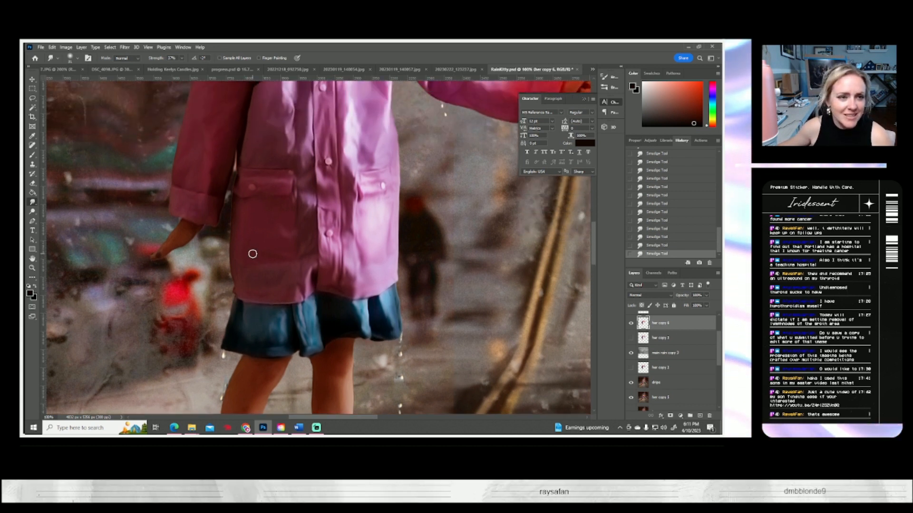
scroll(255, 254, up, 5)
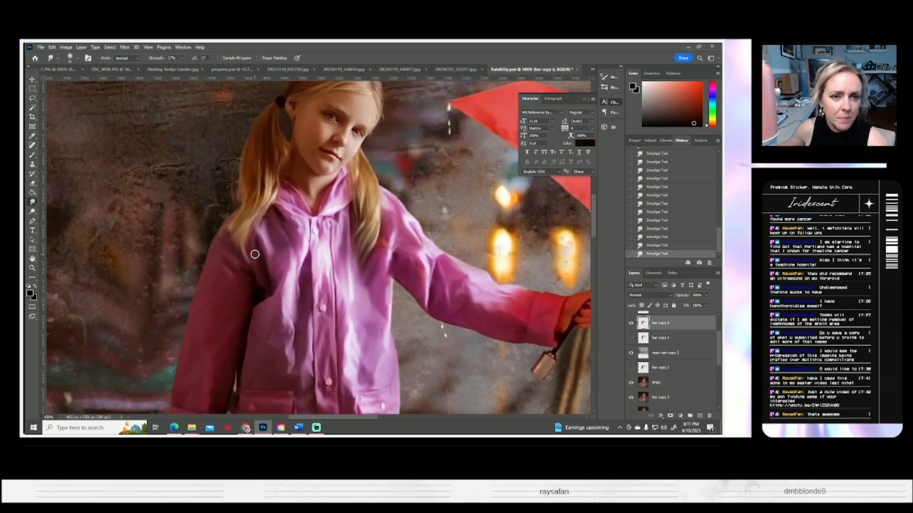
click(32, 267)
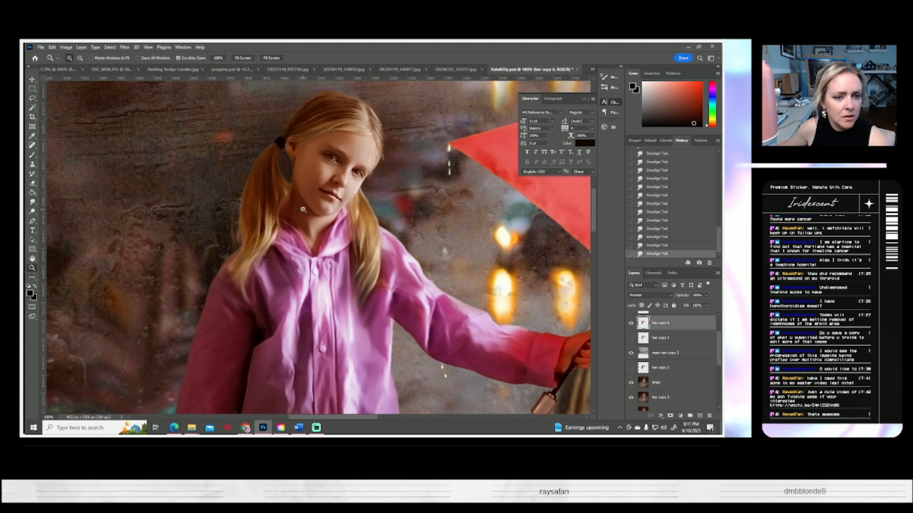
click(326, 207)
click(326, 208)
scroll(325, 209, up, 3)
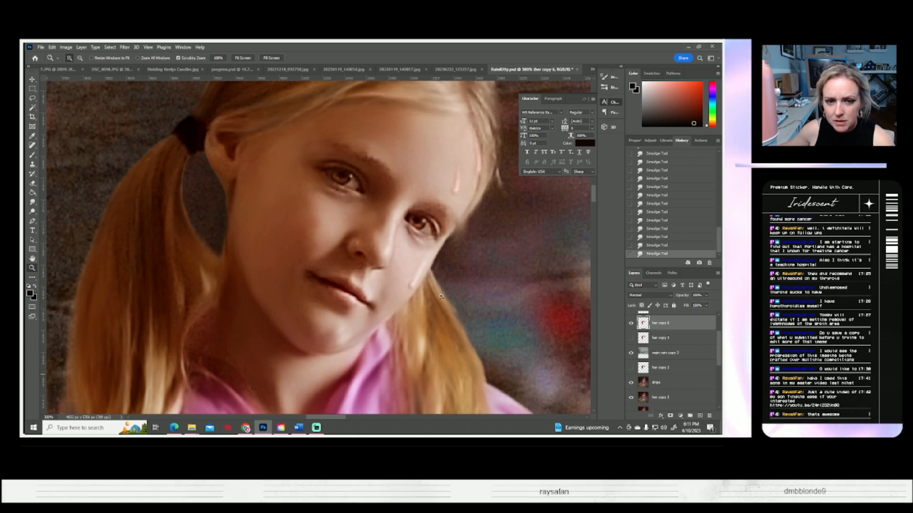
- Reduce the Smudge brush size and try it on the raindrop streak on the girl's forehead
click(30, 192)
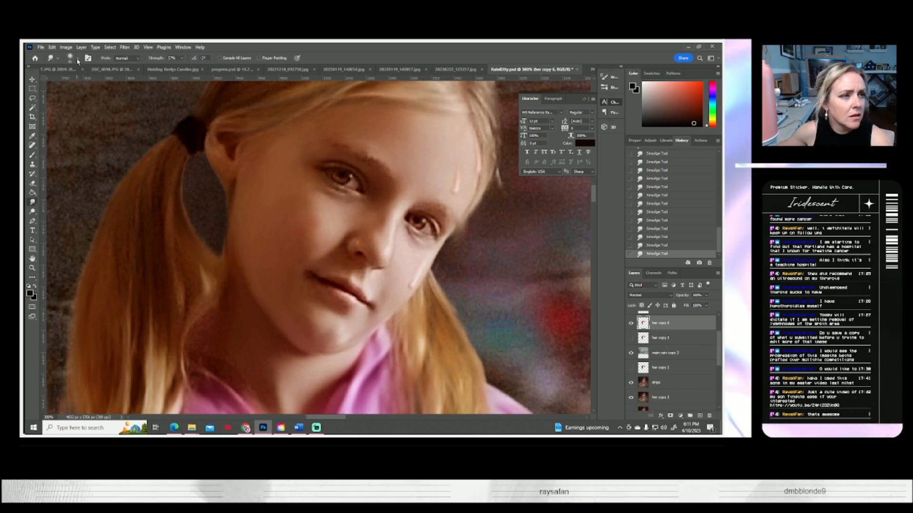
click(71, 58)
drag(70, 82, 68, 82)
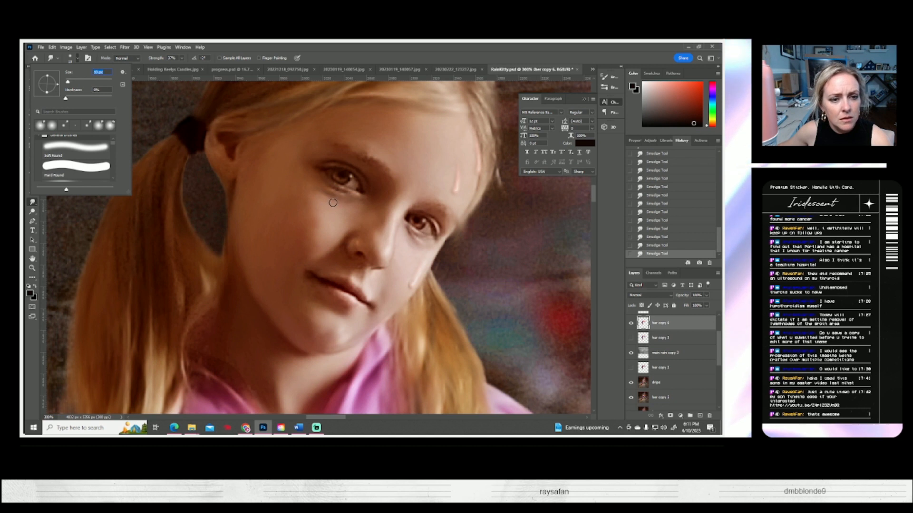
click(454, 175)
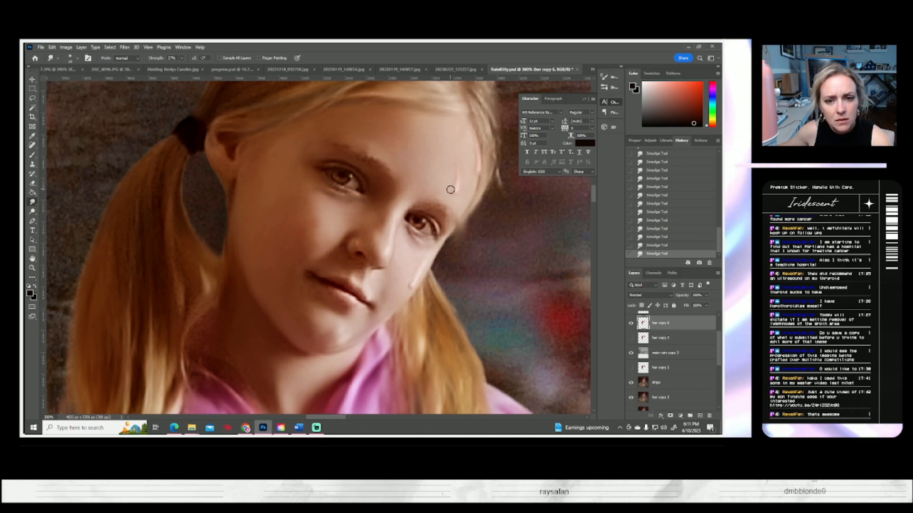
- Lasso the raindrop streak on the girl's cheek above the shorter pigtail and copy it to a new layer
click(33, 98)
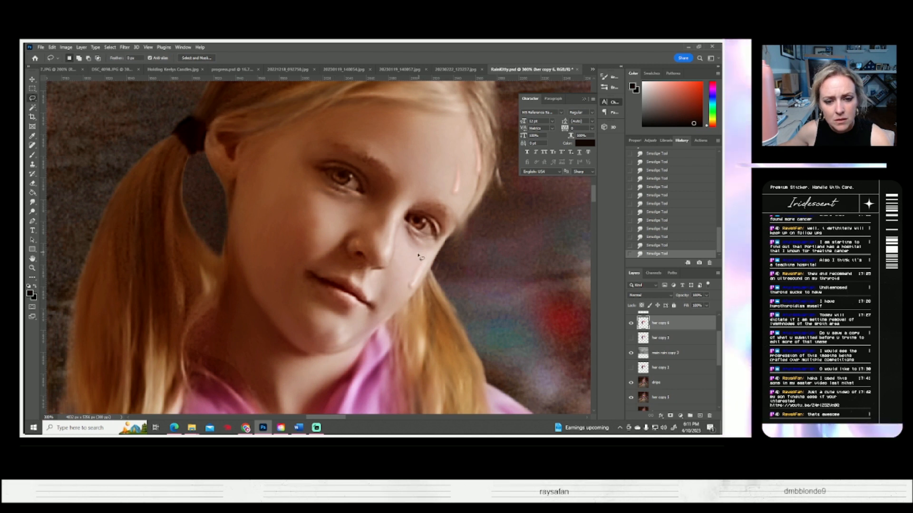
mouse_move(400, 287)
mouse_down()
mouse_move(402, 299)
mouse_move(429, 268)
mouse_move(431, 246)
mouse_up()
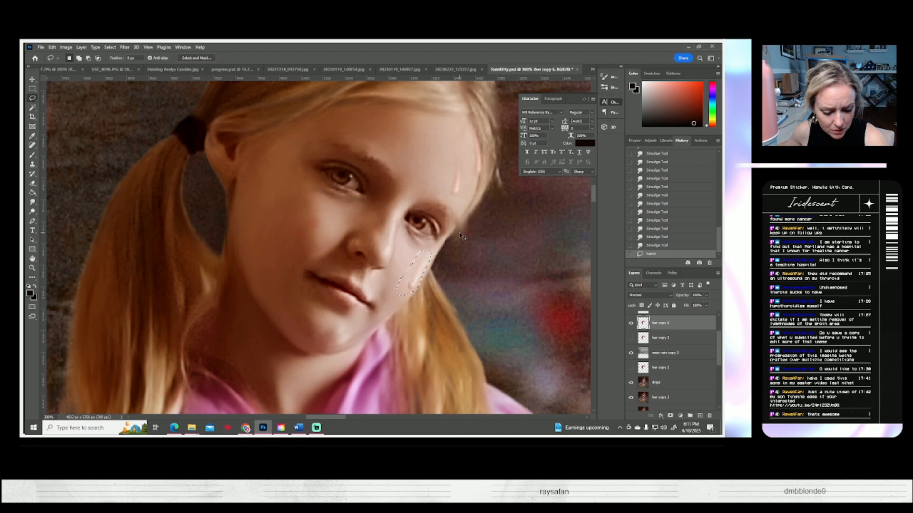
key(ctrl+j)
- Flip and rotate the copied raindrop streak and place it on the opposite cheek, below the eye
key(ctrl+t)
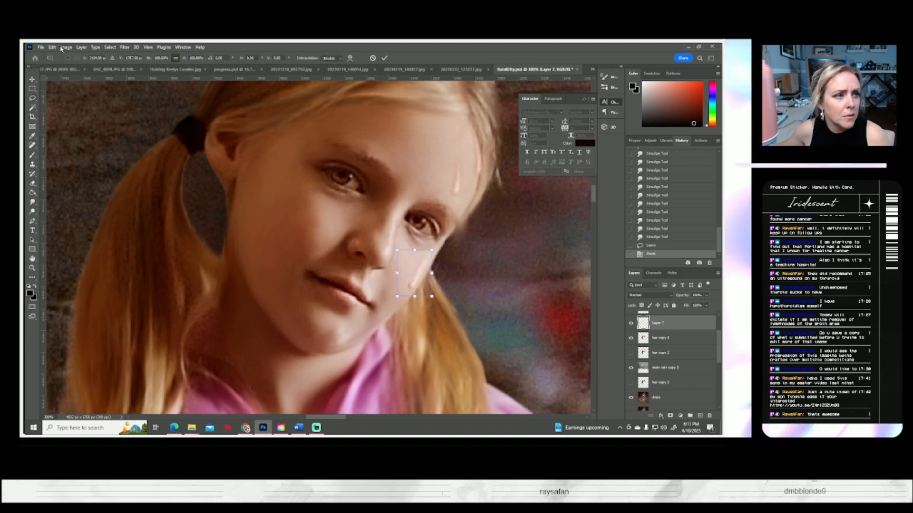
click(52, 47)
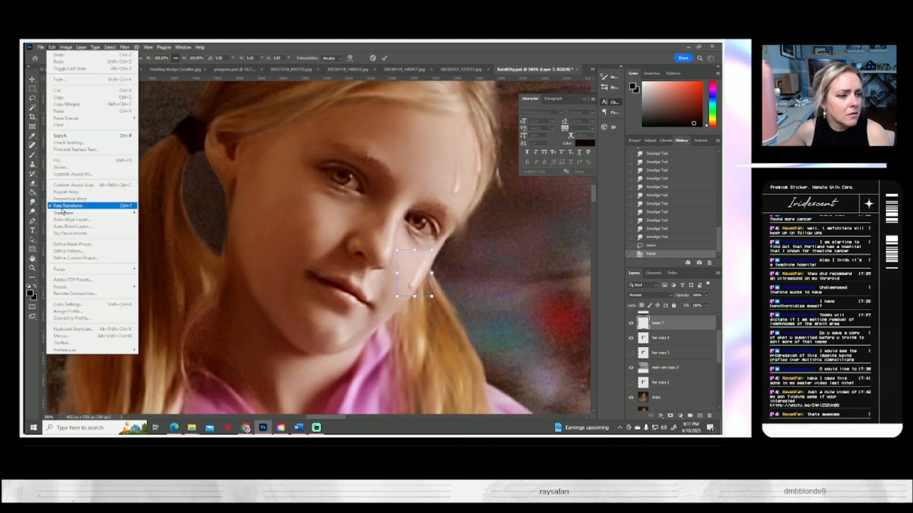
mouse_move(86, 213)
click(160, 348)
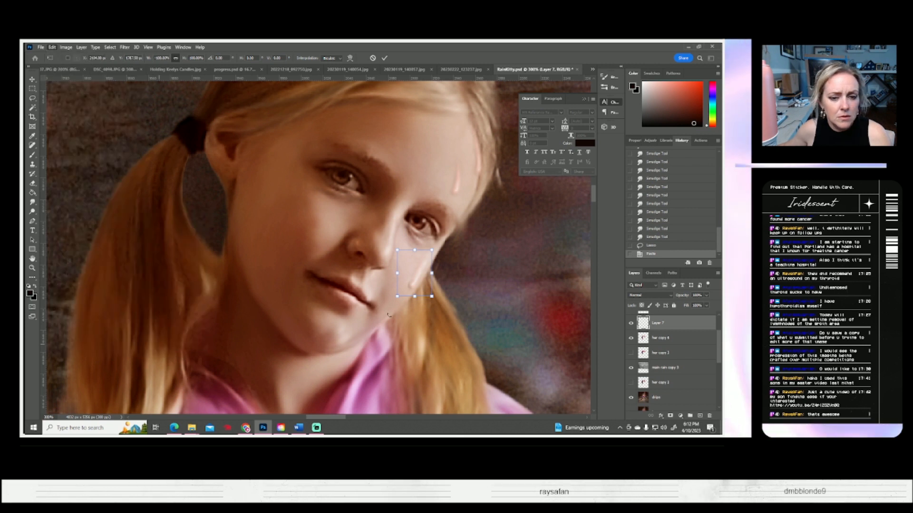
drag(419, 281, 253, 231)
key(Return)
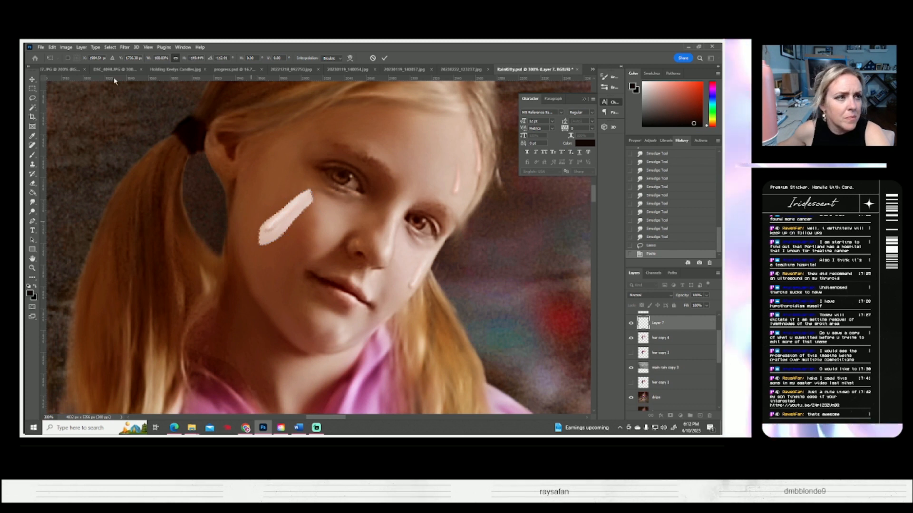
- Darken the copied raindrop streak by lowering its brightness with Brightness/Contrast
click(66, 47)
mouse_move(90, 66)
click(157, 65)
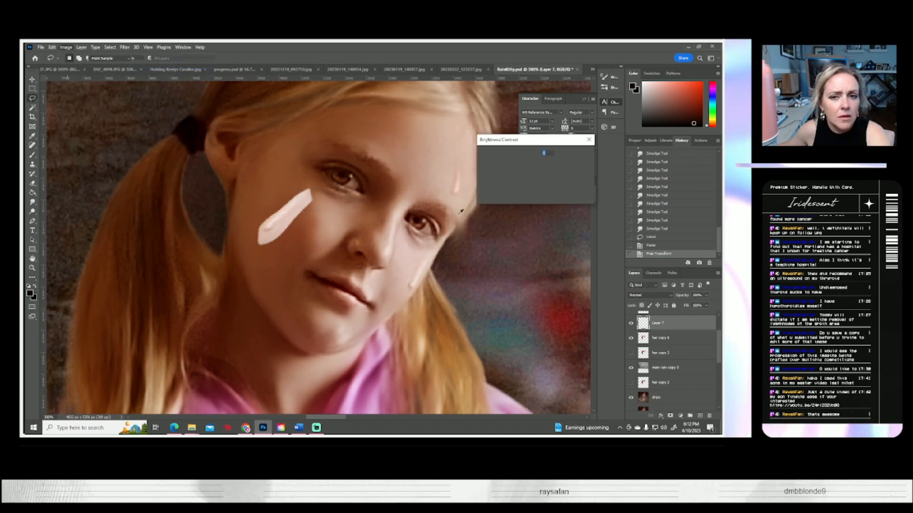
drag(518, 162, 493, 166)
click(576, 154)
key(l)
- Warm the copied raindrop toward the skin tone with Color Balance midtones of about +44, -7 and -31
click(62, 48)
mouse_move(90, 66)
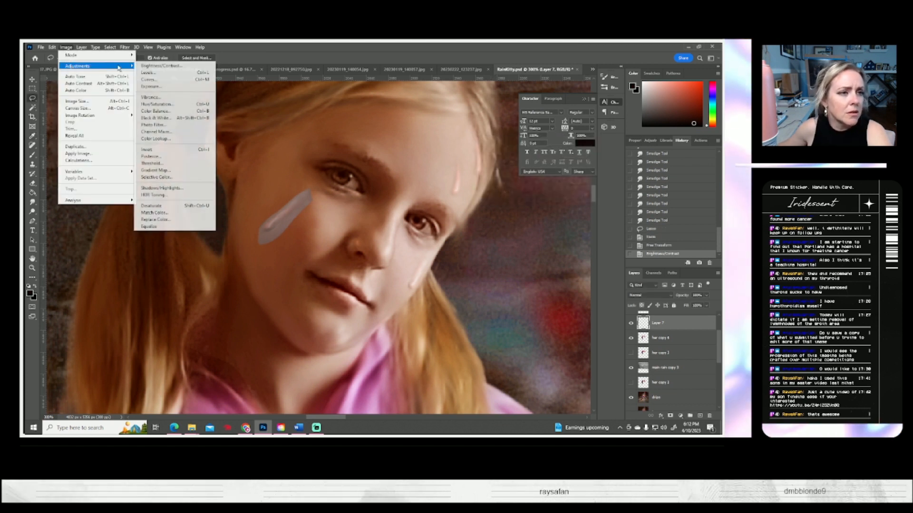
click(160, 111)
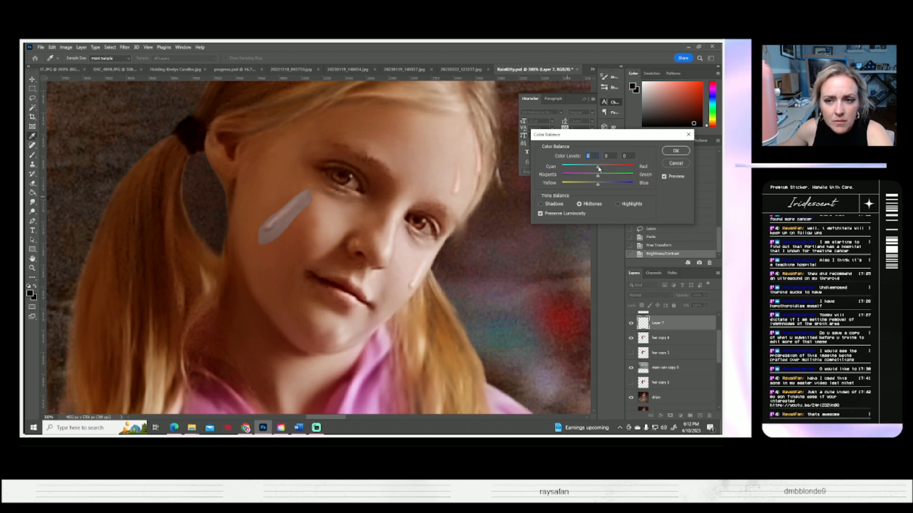
drag(603, 170, 588, 187)
click(590, 185)
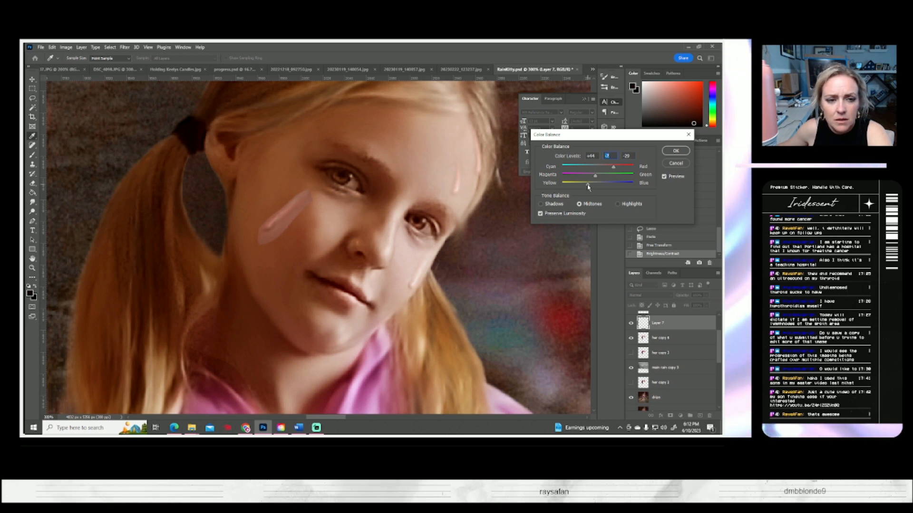
click(587, 186)
click(675, 151)
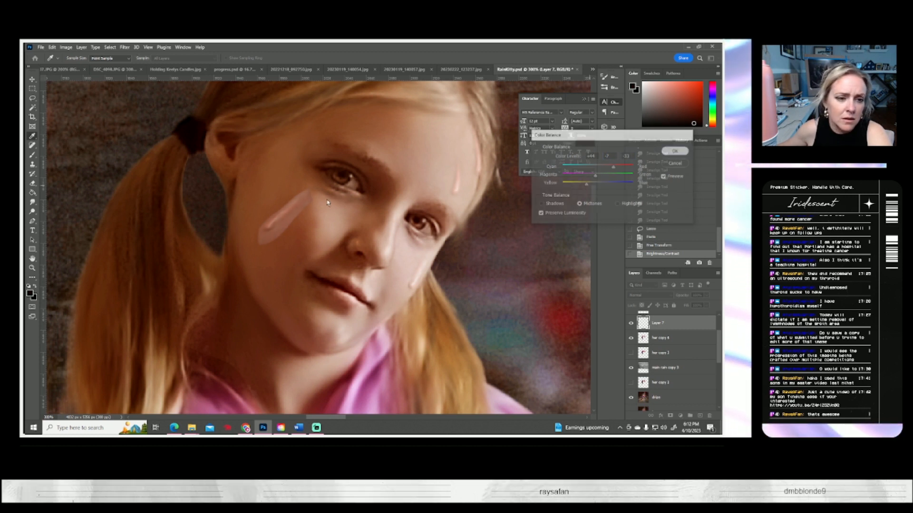
- Darken the copied raindrop slightly more with a second Brightness/Contrast adjustment
click(66, 47)
mouse_move(78, 66)
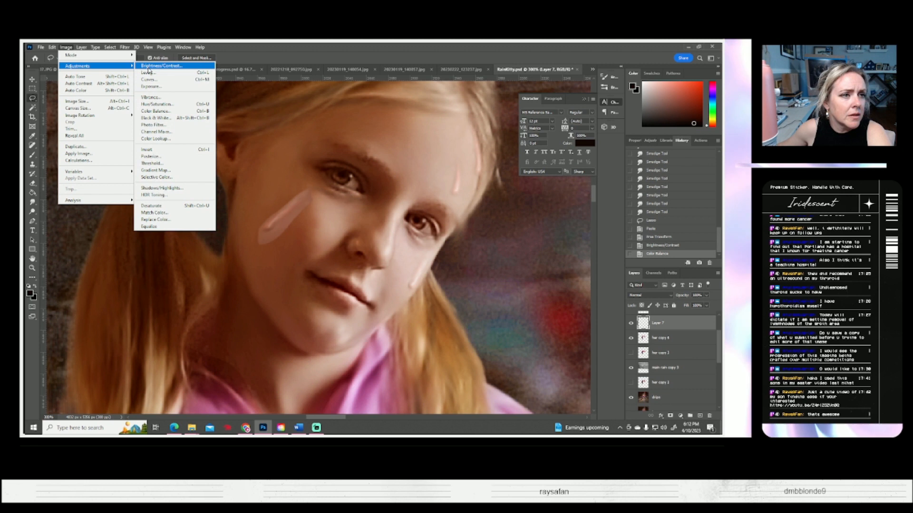
click(149, 66)
drag(517, 164, 514, 165)
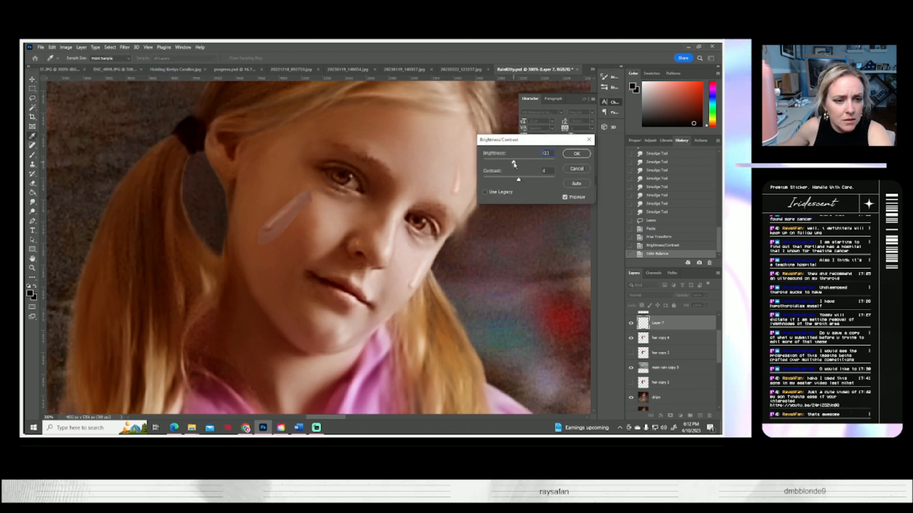
click(576, 154)
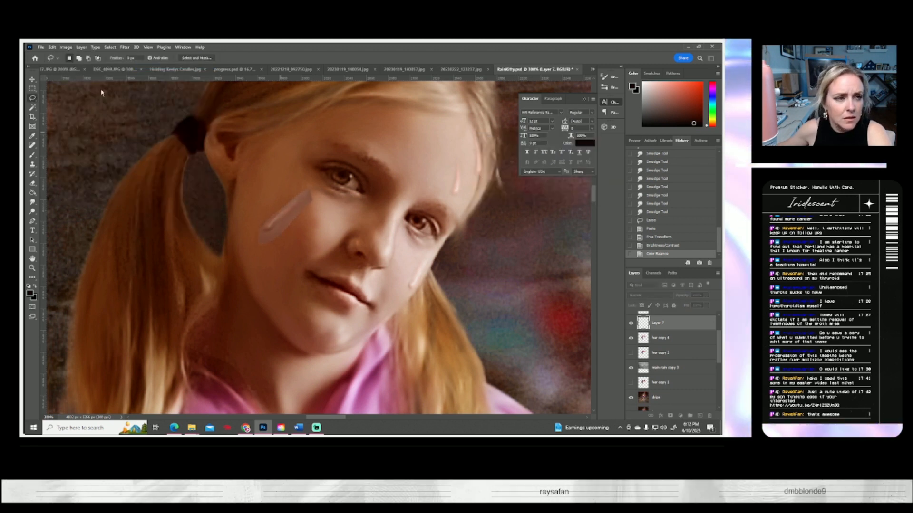
- Shift the copied raindrop's midtones toward red and yellow with Color Balance levels of +10, 0 and -19
click(66, 47)
mouse_move(79, 66)
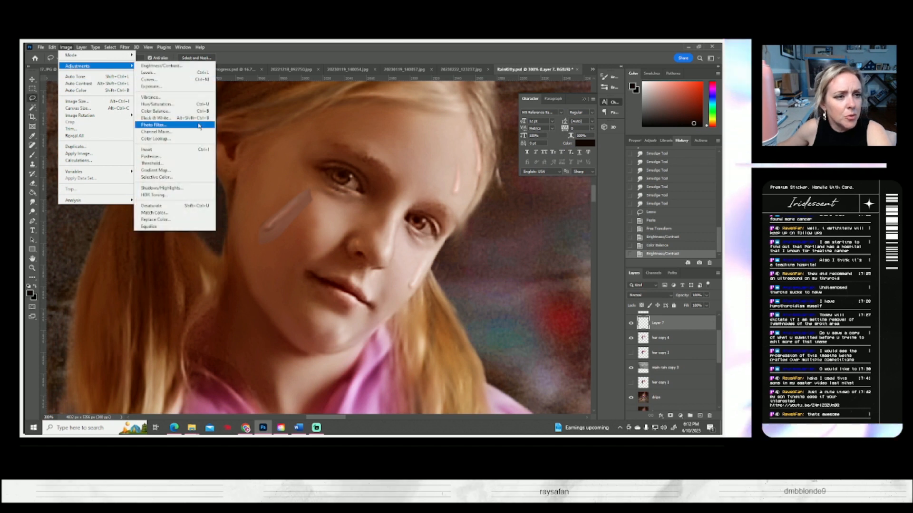
click(182, 112)
drag(598, 166, 592, 187)
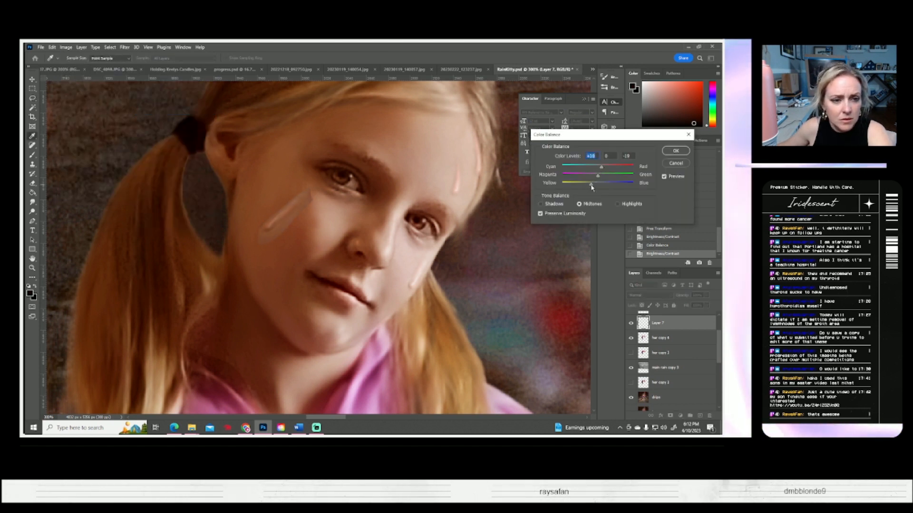
click(675, 151)
- Erase the edges around the copied raindrop with a small soft round eraser, undoing the stray stroke beside the nose
key(r)
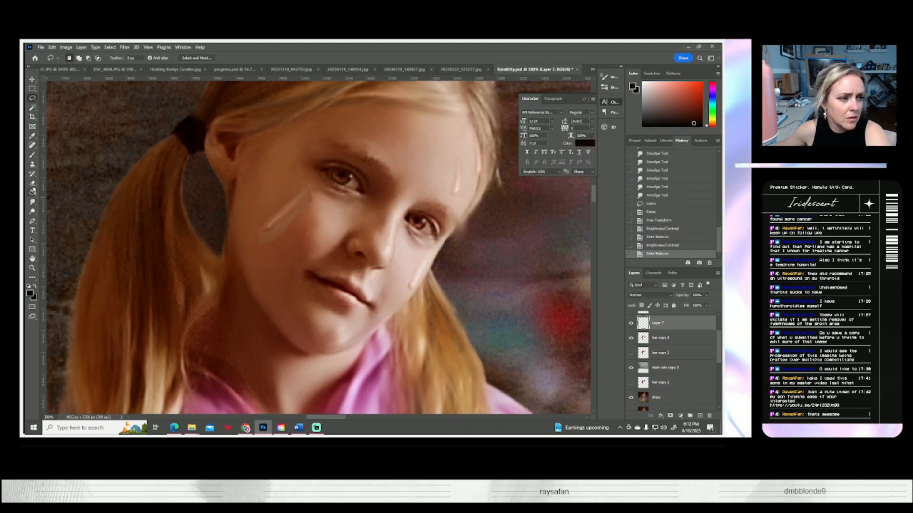
click(71, 57)
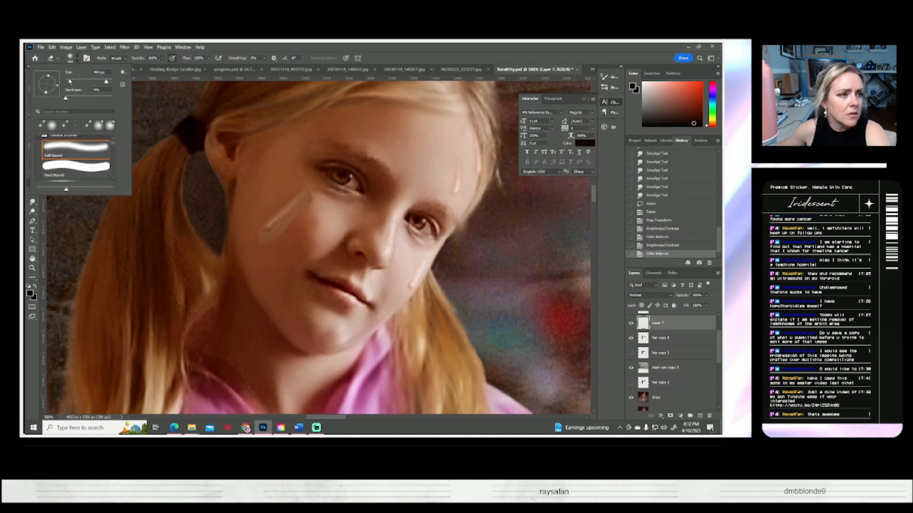
drag(68, 82, 67, 82)
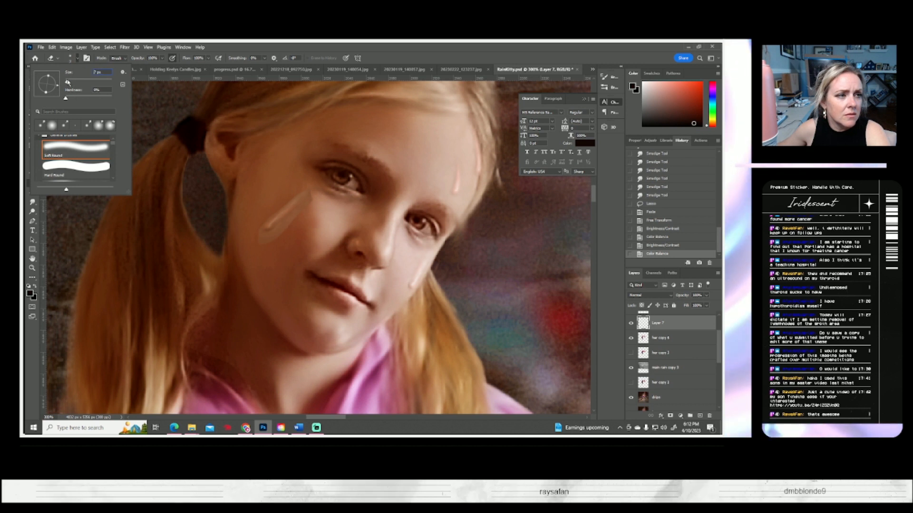
drag(311, 191, 306, 212)
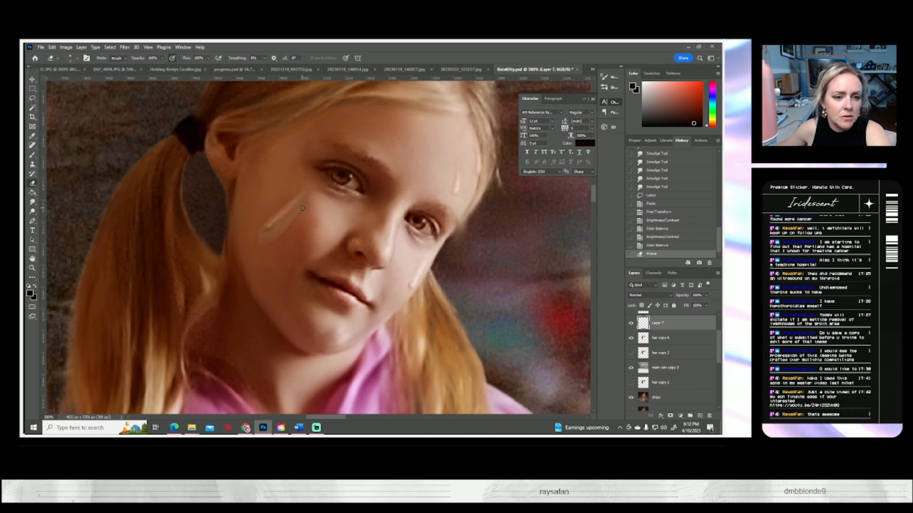
click(286, 229)
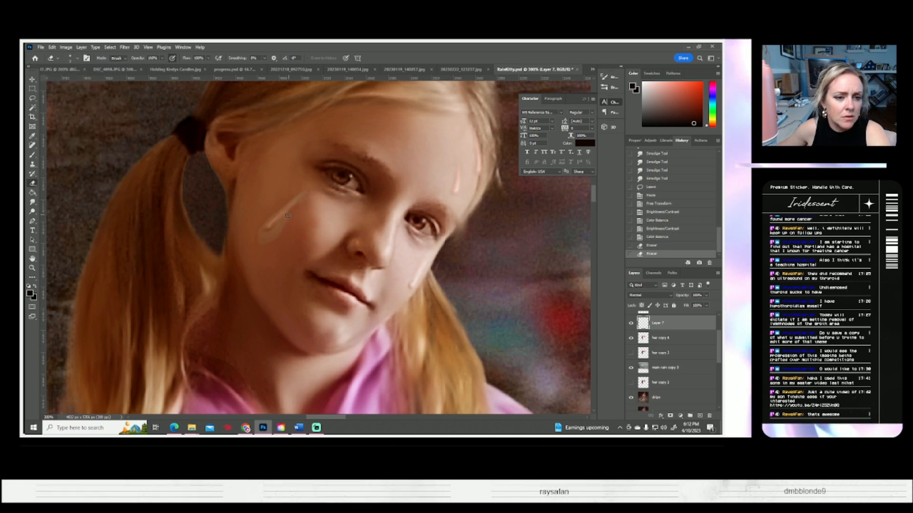
click(396, 254)
key(ctrl+z)
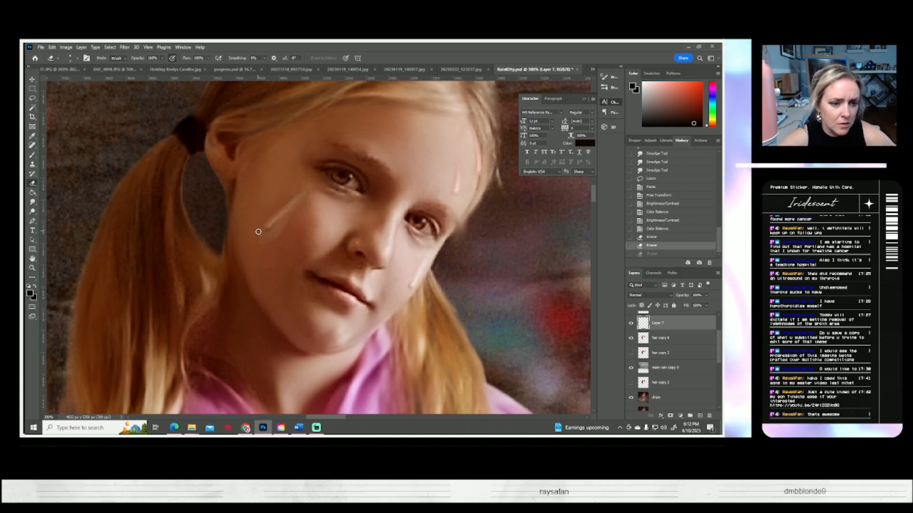
mouse_move(297, 214)
mouse_down()
mouse_move(255, 250)
mouse_move(267, 238)
mouse_move(249, 233)
mouse_move(257, 246)
mouse_move(232, 221)
mouse_move(225, 240)
mouse_move(310, 199)
mouse_move(274, 235)
mouse_up()
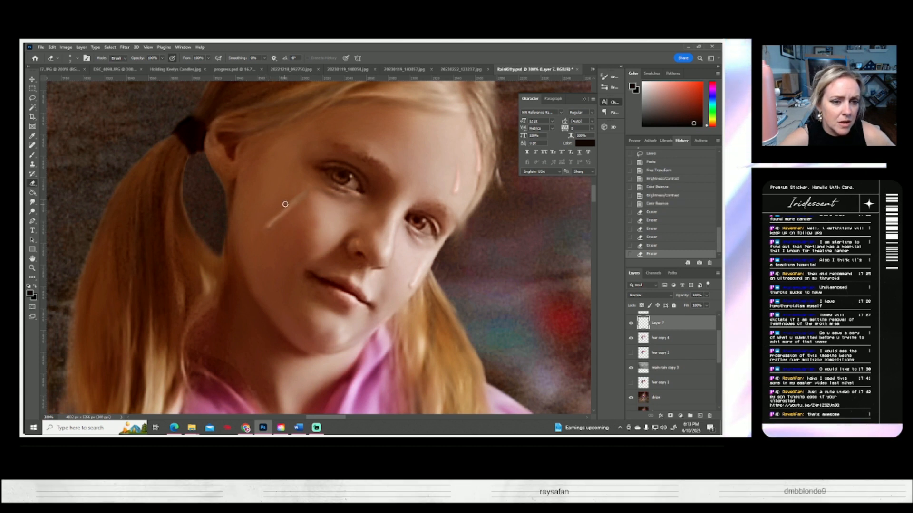
- Erase a little more of the edge beside the raindrop streak on the girl's cheek
mouse_move(298, 194)
mouse_down()
mouse_move(299, 217)
mouse_move(305, 244)
mouse_up()
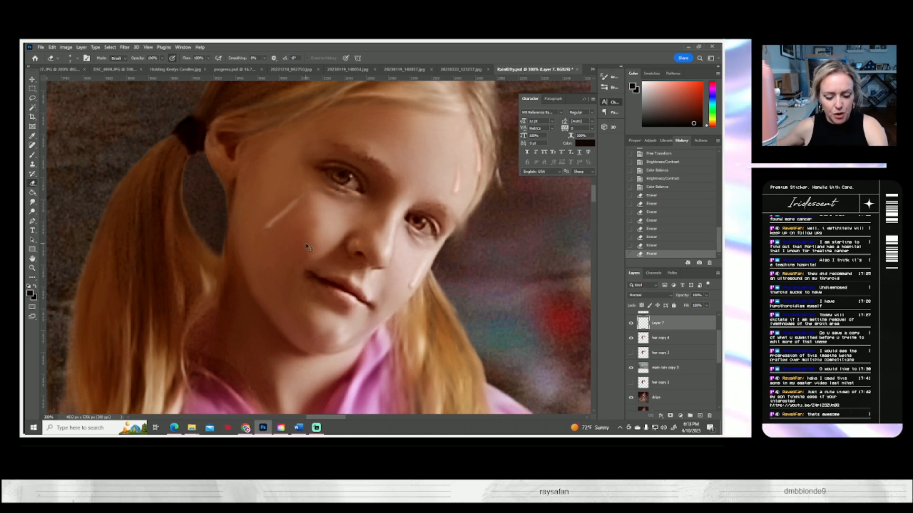
key(ctrl+a)
key(ctrl+t)
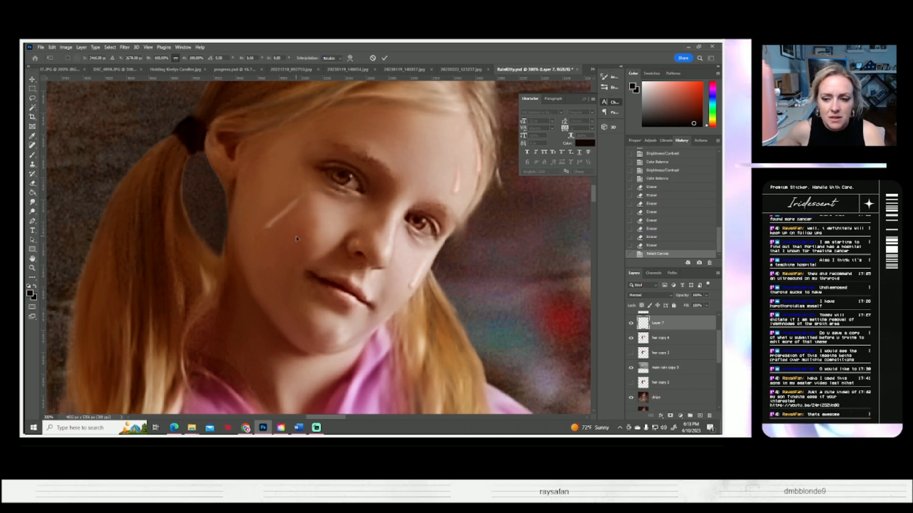
mouse_move(282, 220)
mouse_down()
mouse_move(271, 207)
mouse_move(259, 222)
mouse_up()
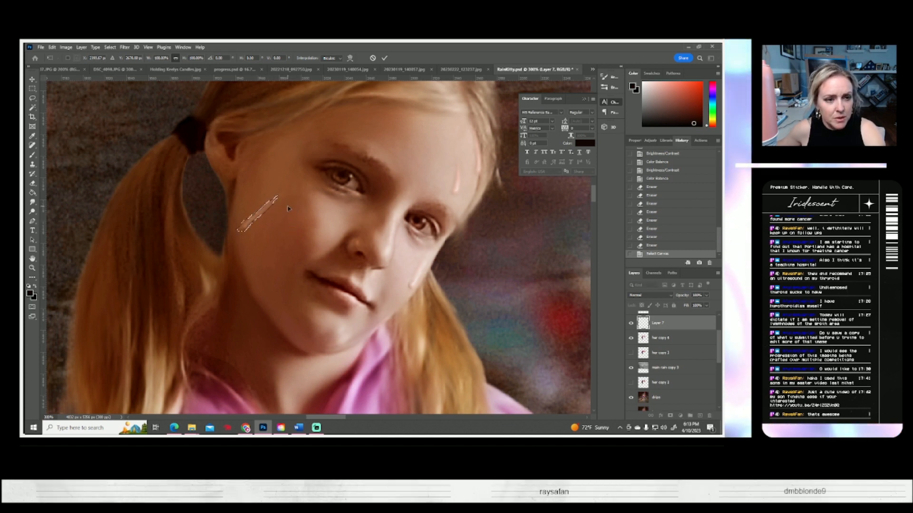
drag(300, 220, 301, 208)
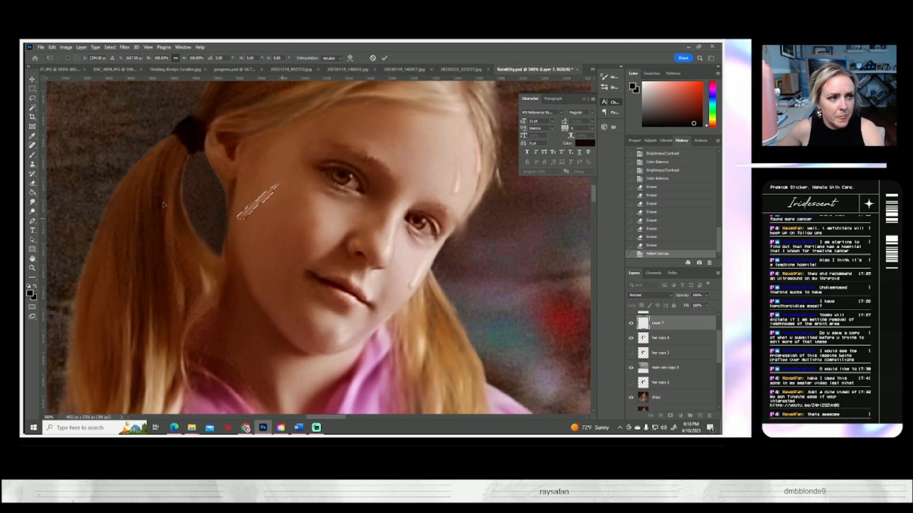
click(68, 48)
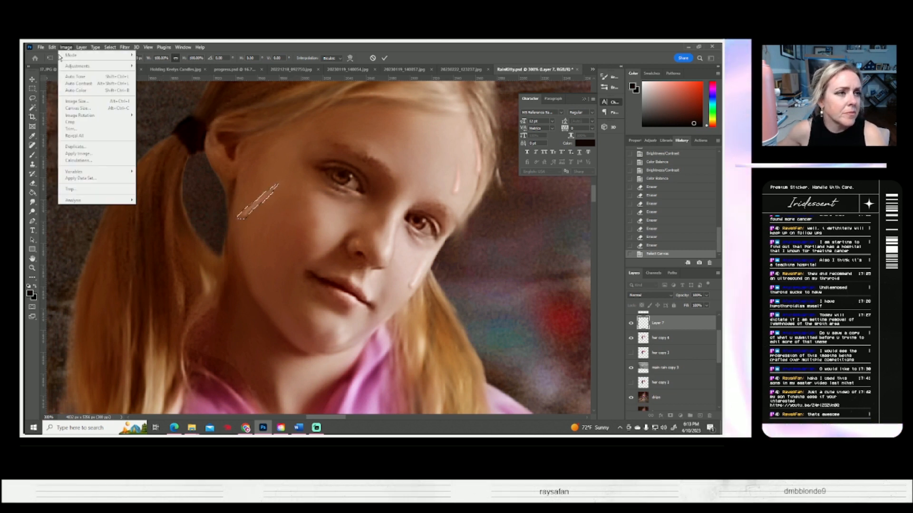
mouse_move(41, 47)
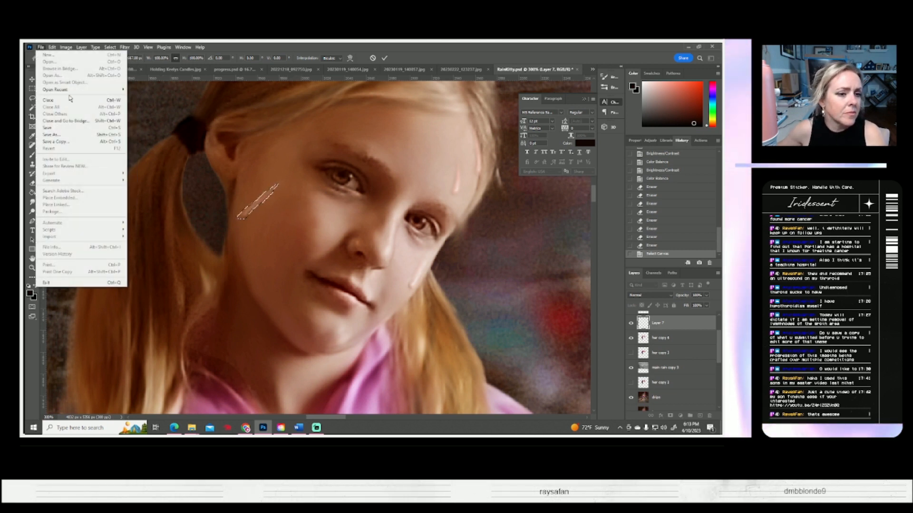
click(254, 208)
drag(252, 210, 273, 205)
drag(312, 172, 307, 173)
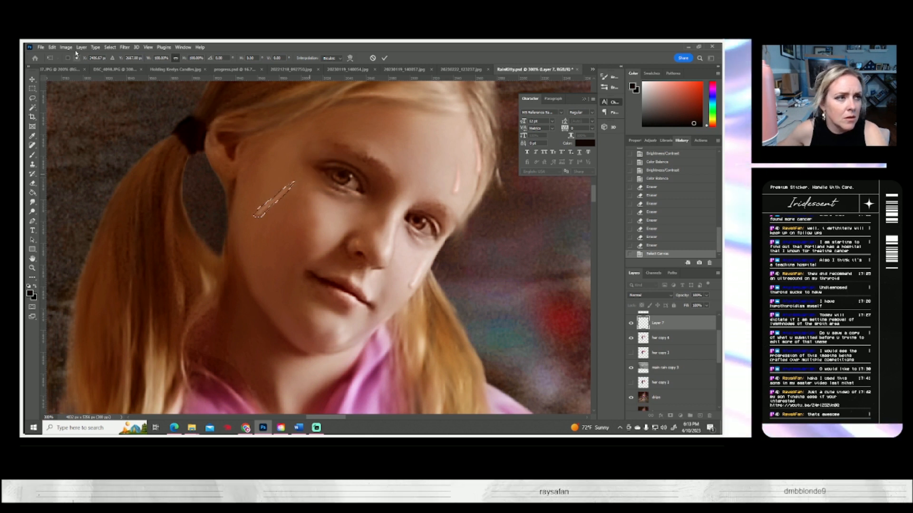
click(54, 48)
mouse_move(77, 215)
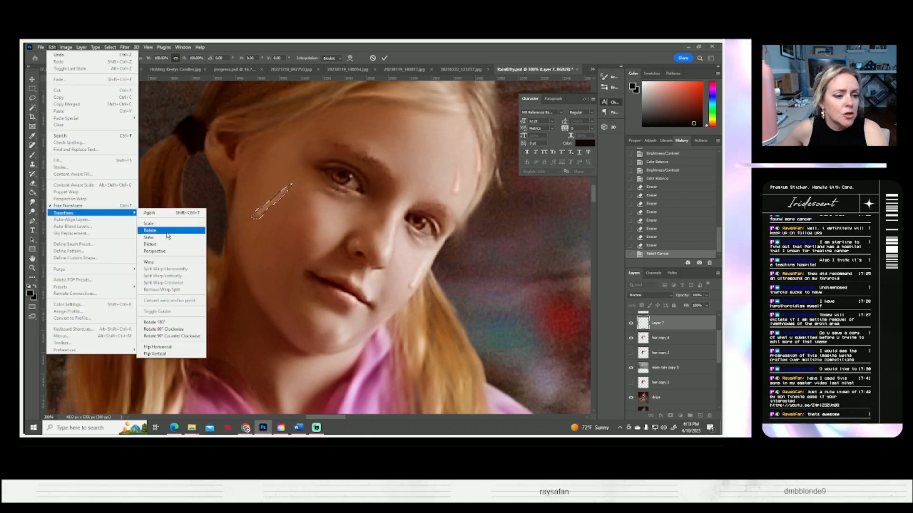
click(168, 265)
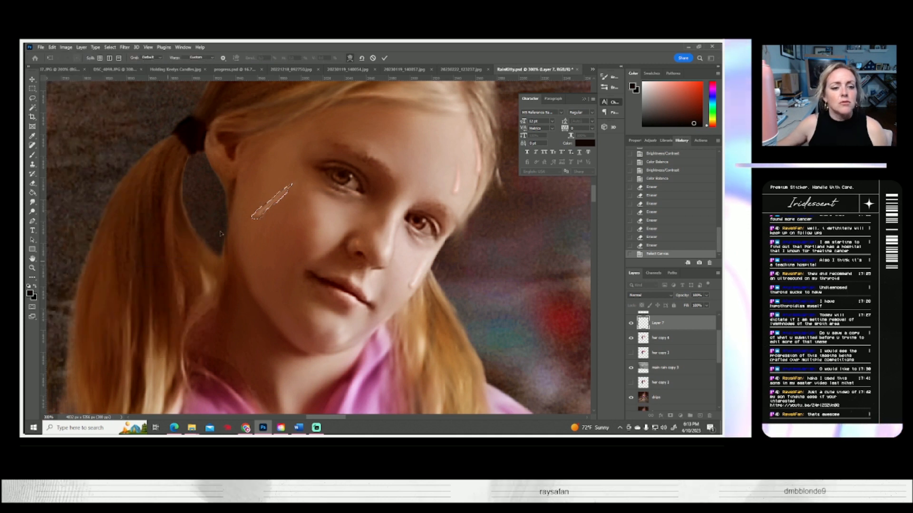
drag(272, 204, 257, 194)
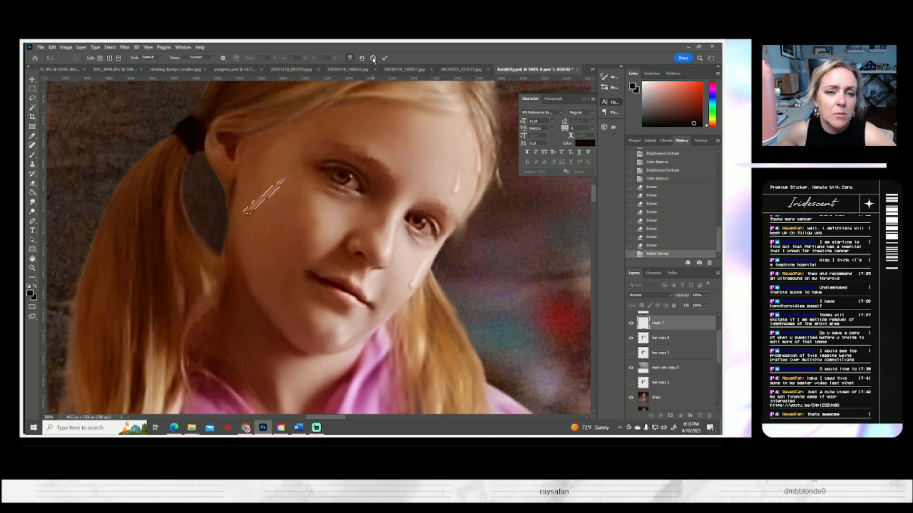
click(32, 268)
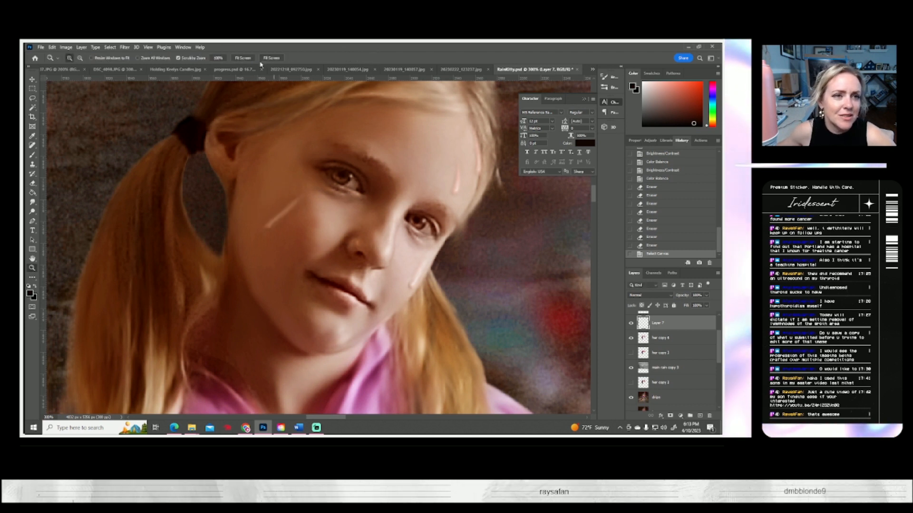
click(245, 57)
click(86, 147)
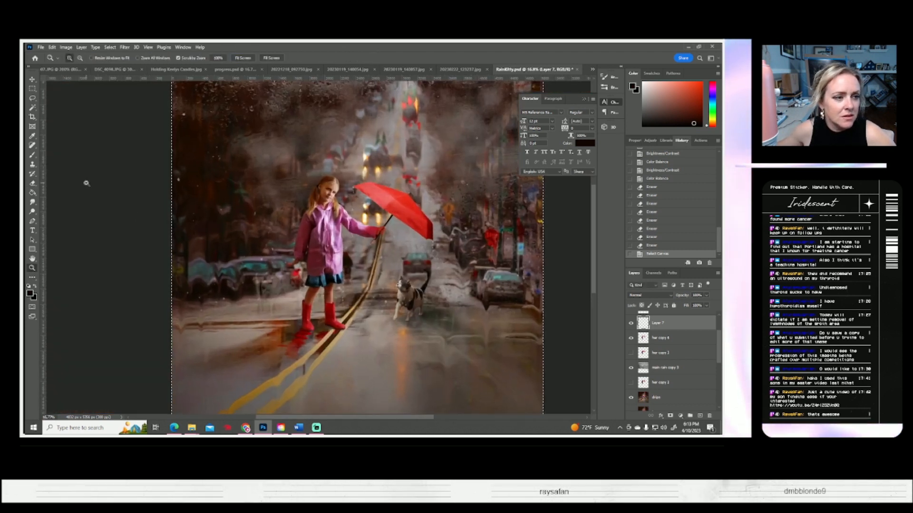
click(109, 47)
click(119, 65)
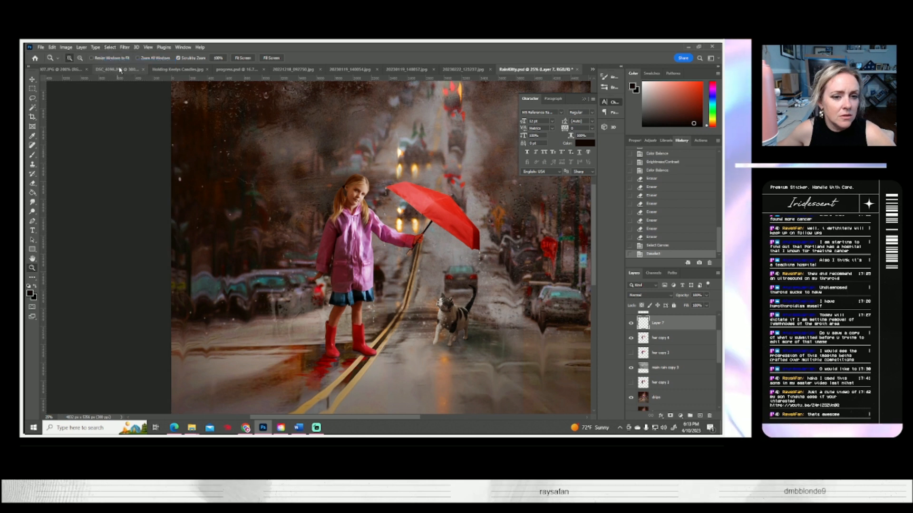
- Rotate the raindrop streak on the girl's cheek to a steeper angle with Free Transform
click(351, 202)
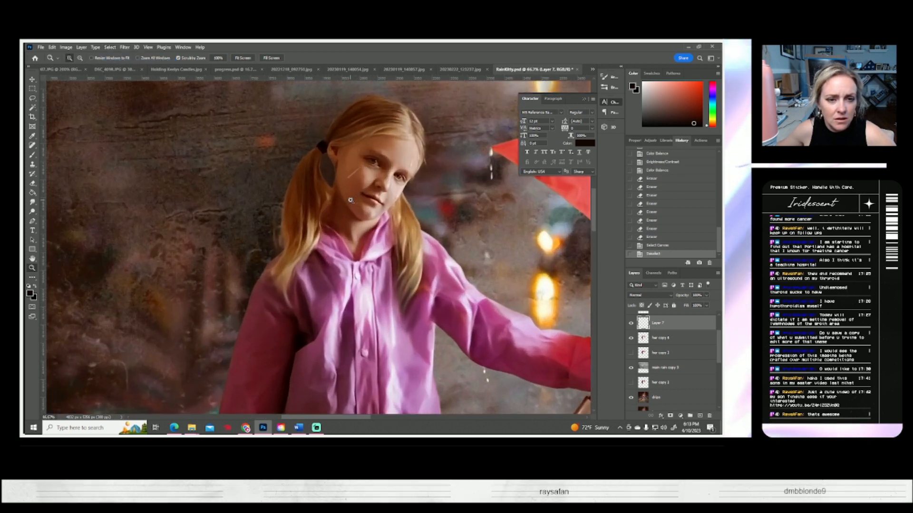
key(ctrl+t)
drag(369, 194, 364, 159)
key(Return)
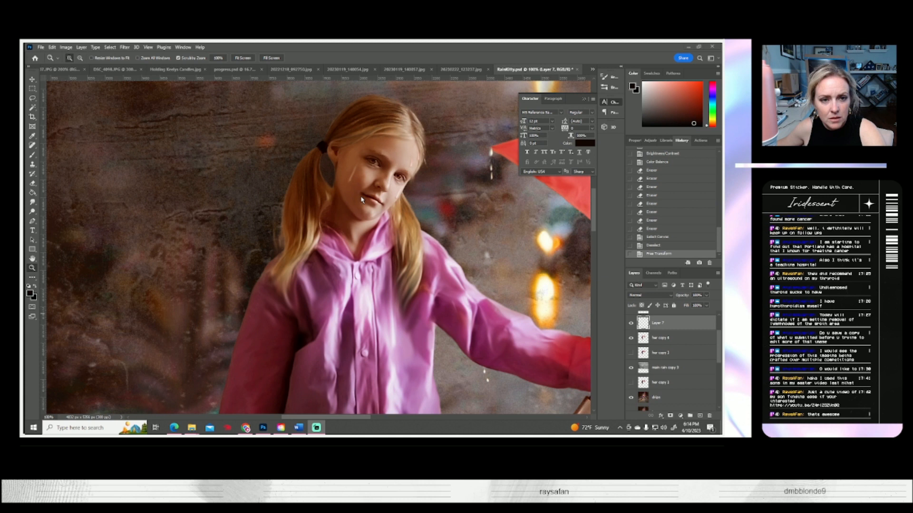
- Warp the raindrop streak into a gentle curve that follows the contour of the girl's cheek
click(53, 47)
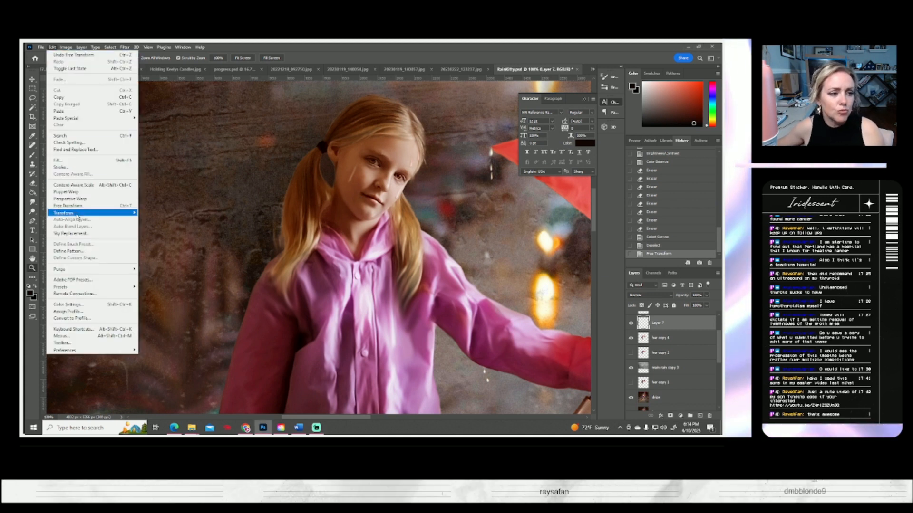
mouse_move(77, 213)
click(152, 262)
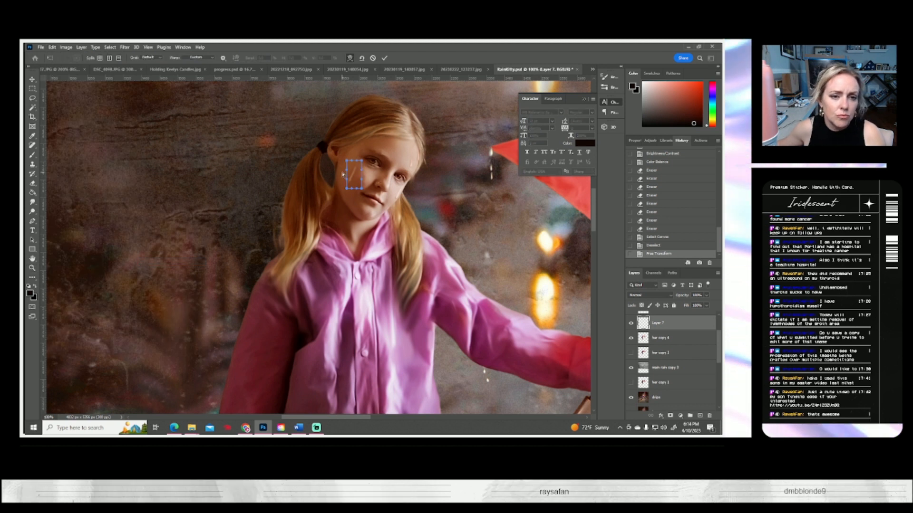
mouse_move(353, 179)
mouse_down()
mouse_move(364, 155)
mouse_move(355, 162)
mouse_move(355, 152)
mouse_up()
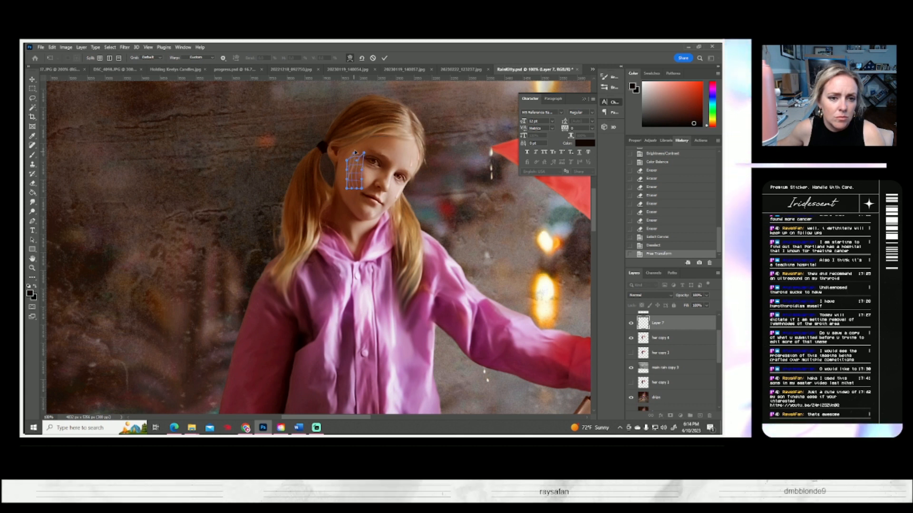
key(Return)
- Darken the edge of the cheek streak using the Burn tool with a brush size of 1 px, undoing the first stroke
key(z)
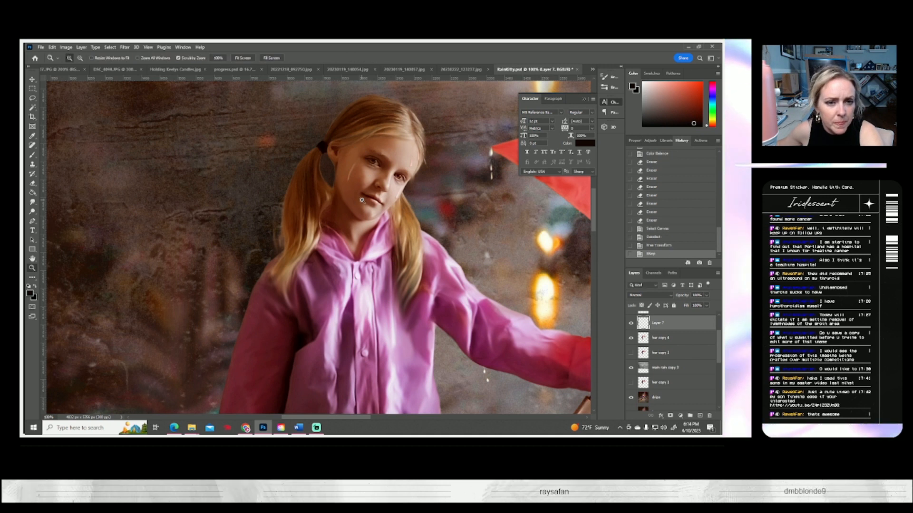
click(353, 190)
click(349, 180)
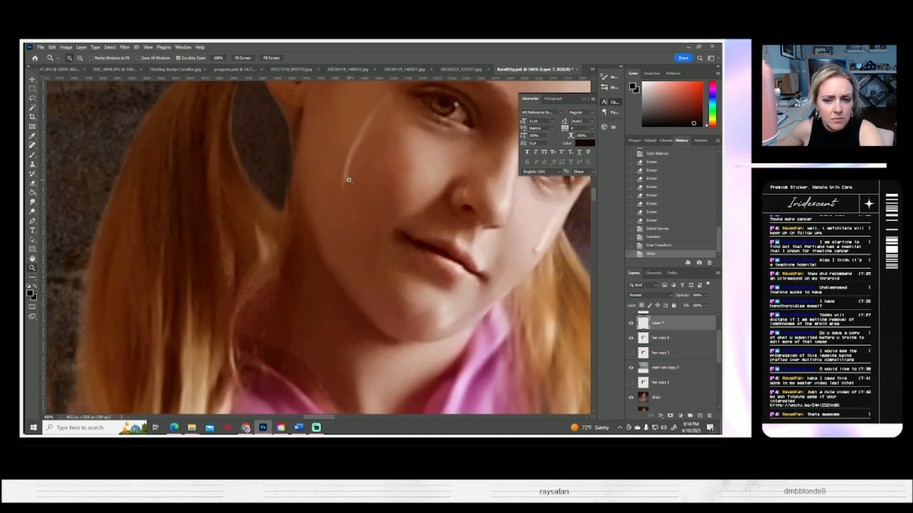
drag(357, 212, 224, 222)
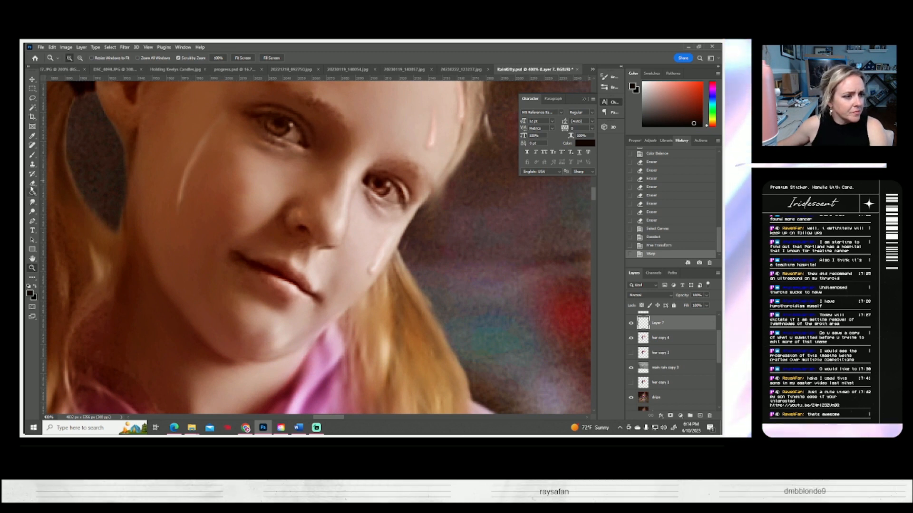
drag(33, 211, 50, 218)
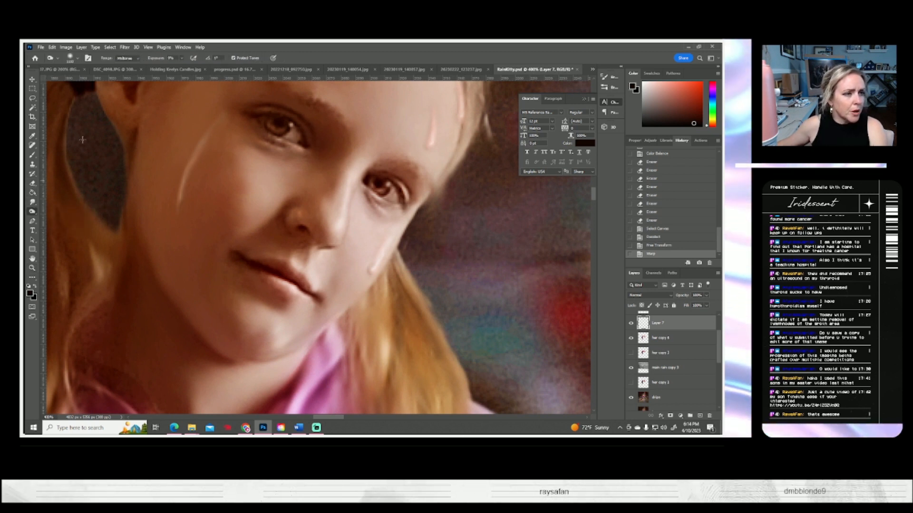
click(76, 58)
click(67, 82)
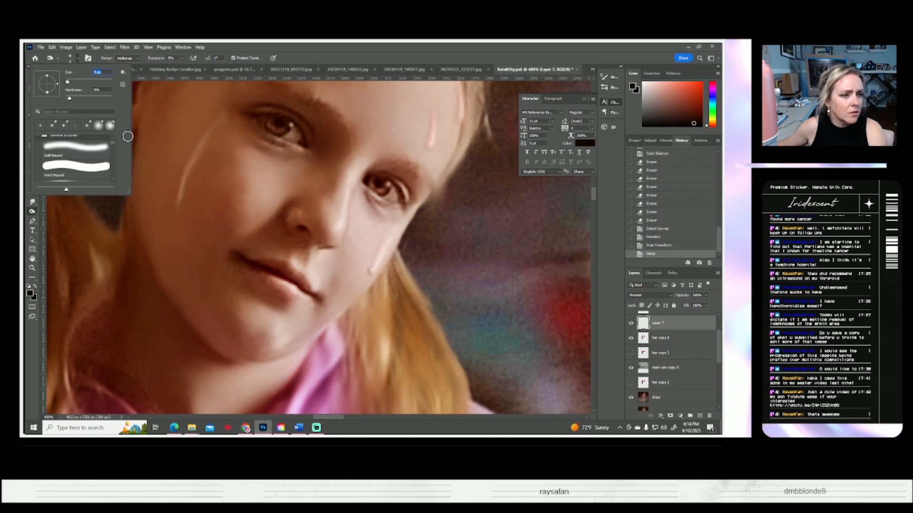
text(1)
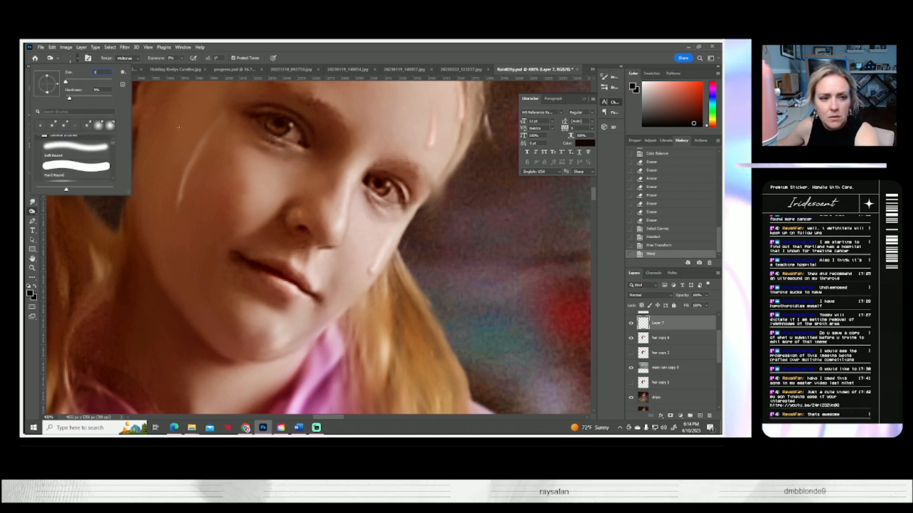
key(Return)
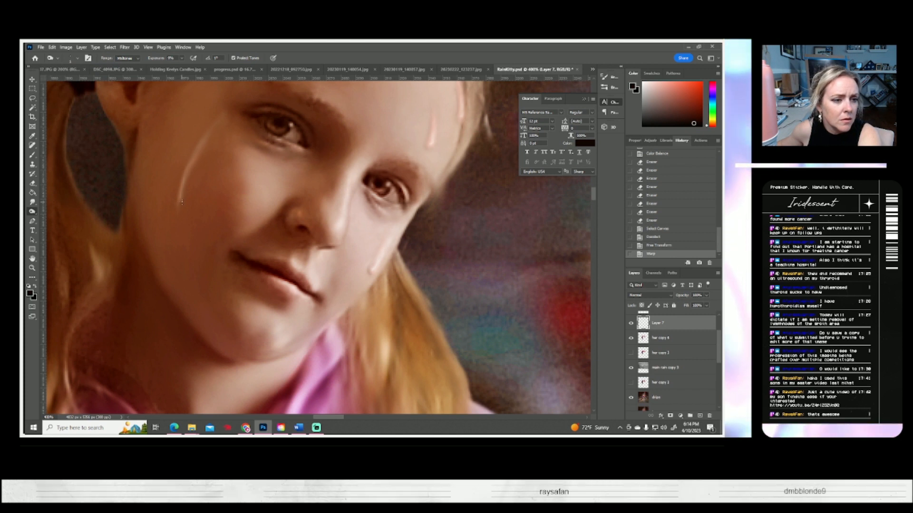
drag(187, 186, 238, 135)
key(ctrl+z)
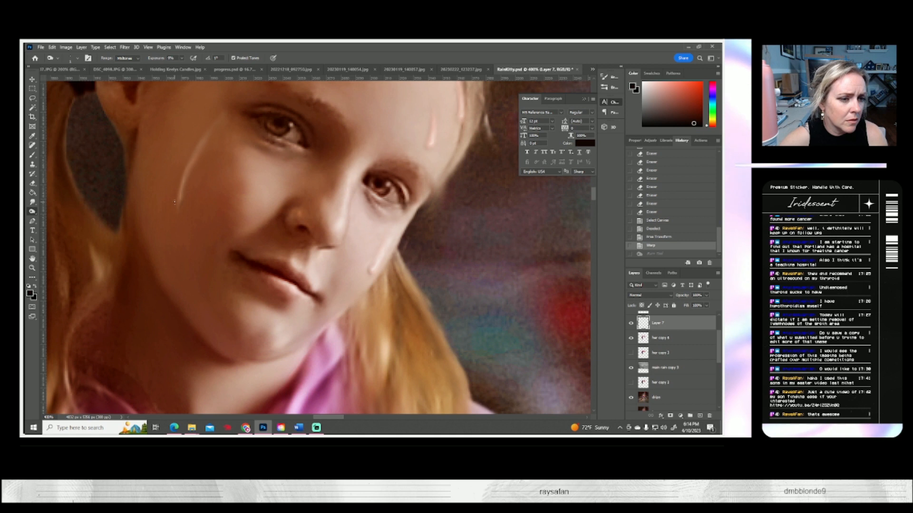
drag(179, 205, 182, 186)
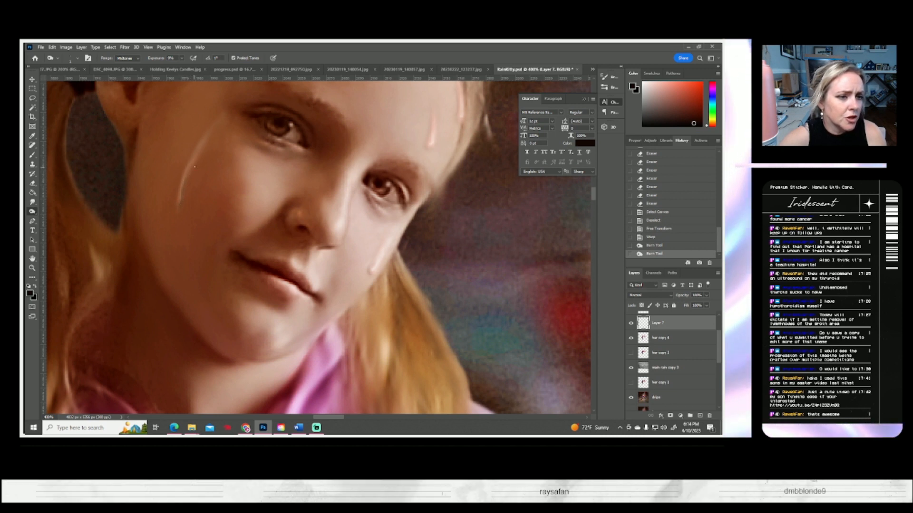
drag(187, 179, 175, 173)
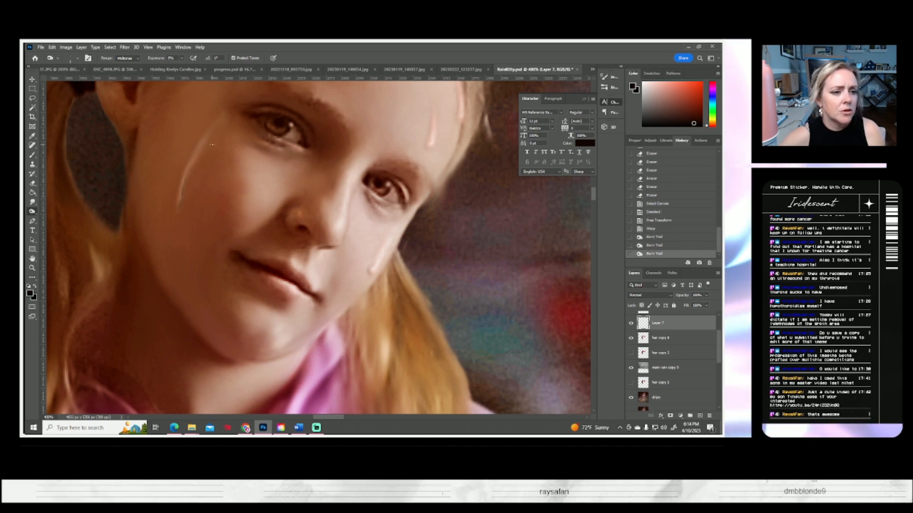
- Erase along the upper part and around the lower tip of the cheek streak to thin and soften it
click(32, 184)
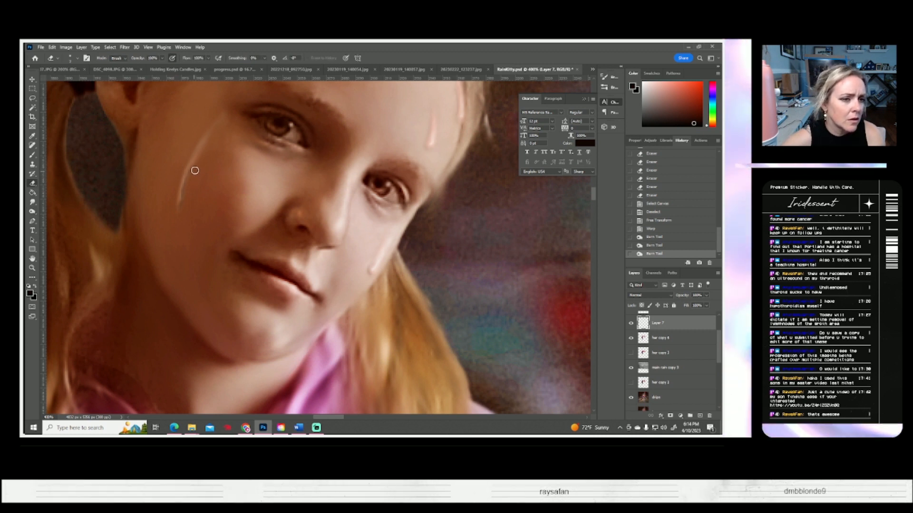
click(200, 156)
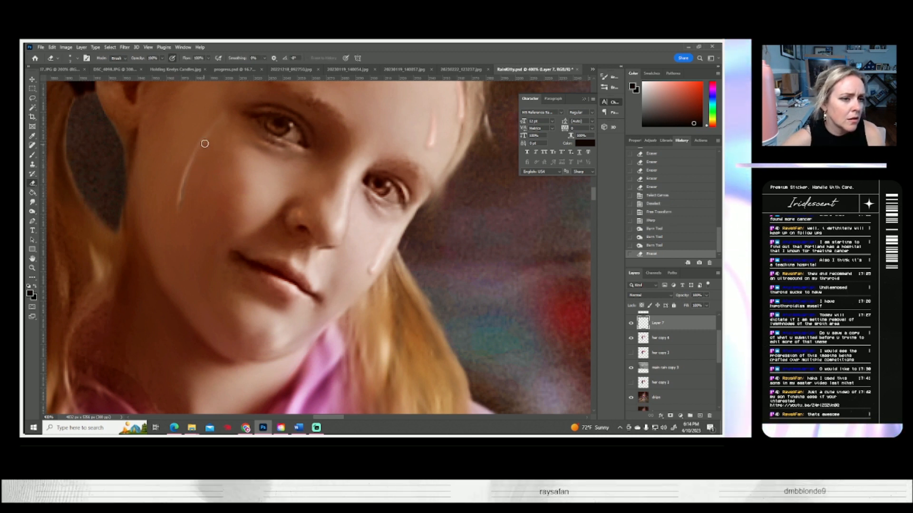
click(210, 127)
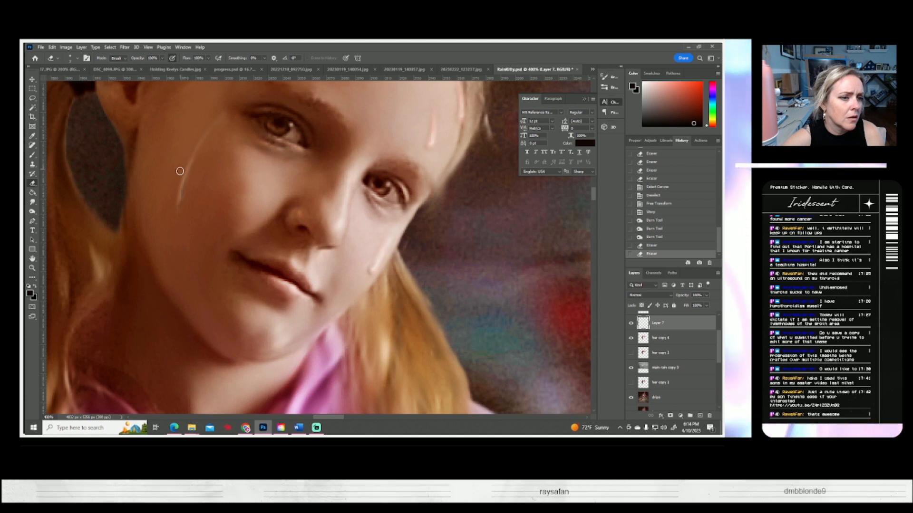
click(174, 208)
click(181, 210)
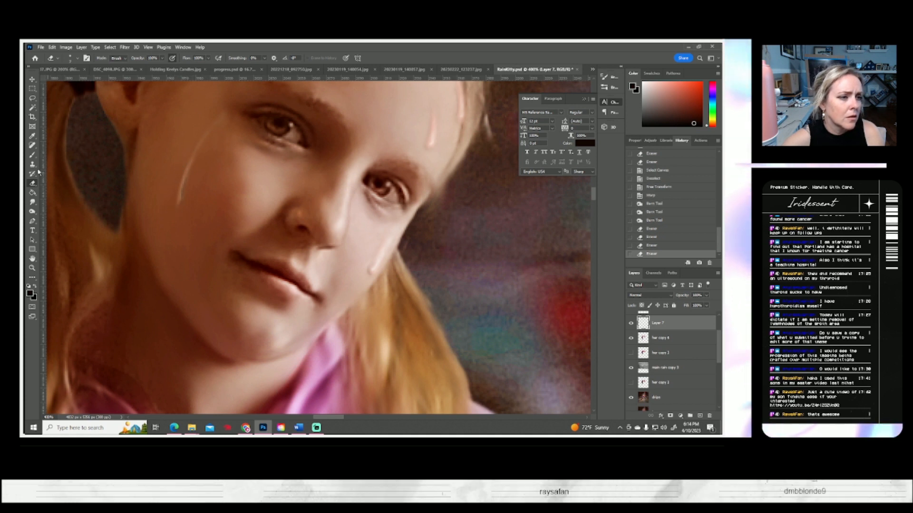
- Paint a thin black shadow stroke and a white highlight at the lower end of the cheek streak
click(33, 156)
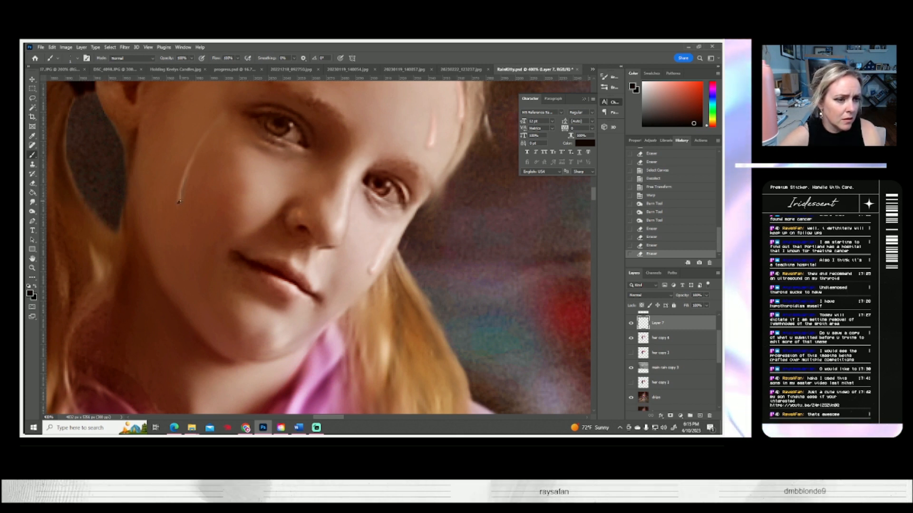
drag(181, 194, 181, 191)
click(35, 286)
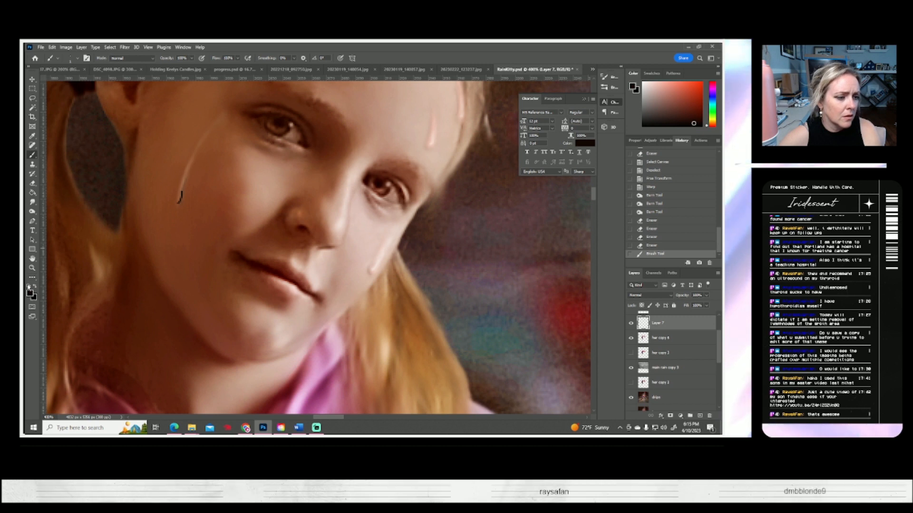
click(178, 194)
- Smudge the black and white strokes at the cheek streak's lower tip into a soft droplet with a 3 px brush
click(33, 203)
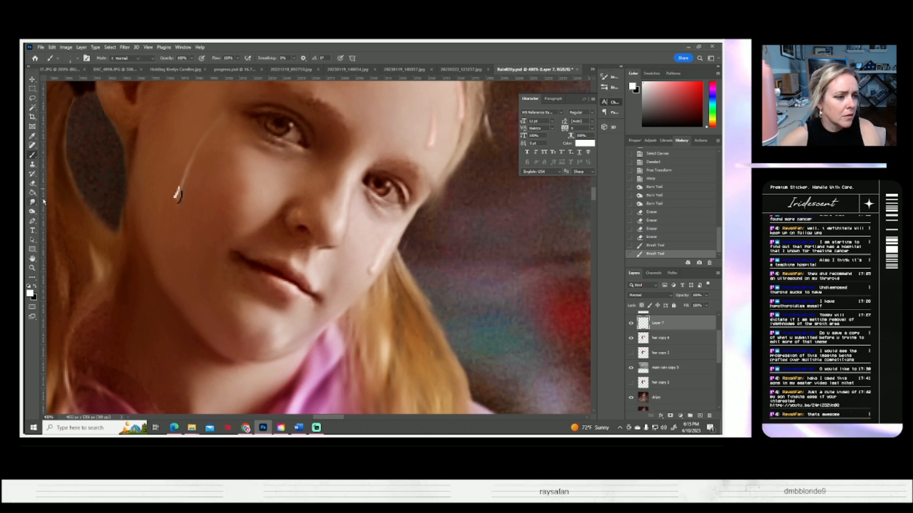
click(77, 58)
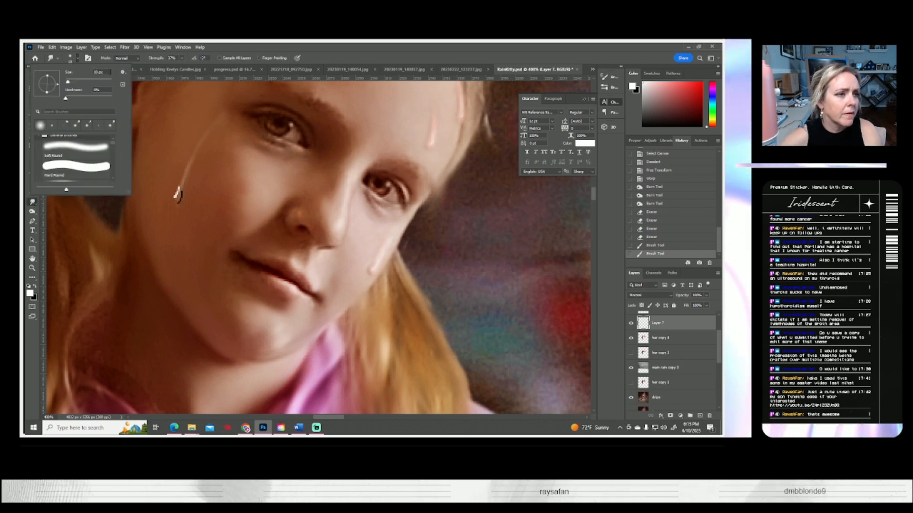
text(3)
key(Return)
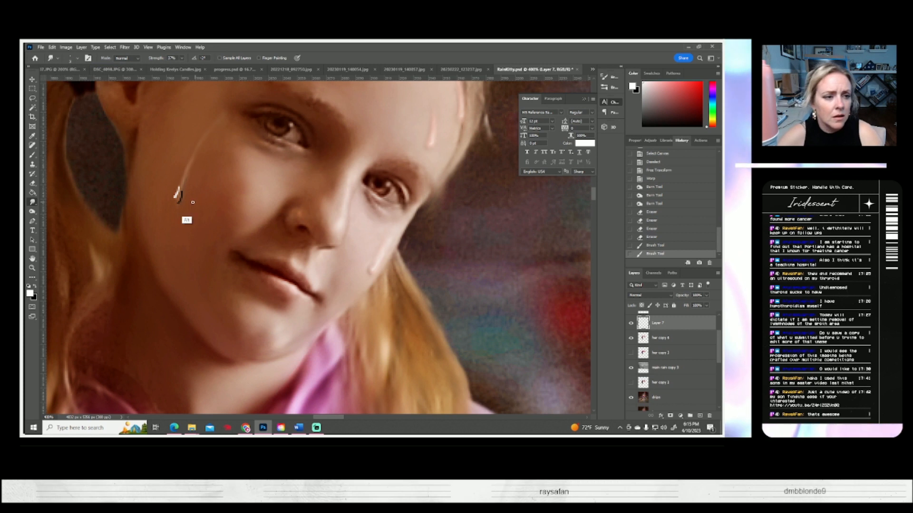
scroll(177, 196, up, 1)
mouse_move(176, 188)
mouse_down()
mouse_move(183, 181)
mouse_move(174, 195)
mouse_up()
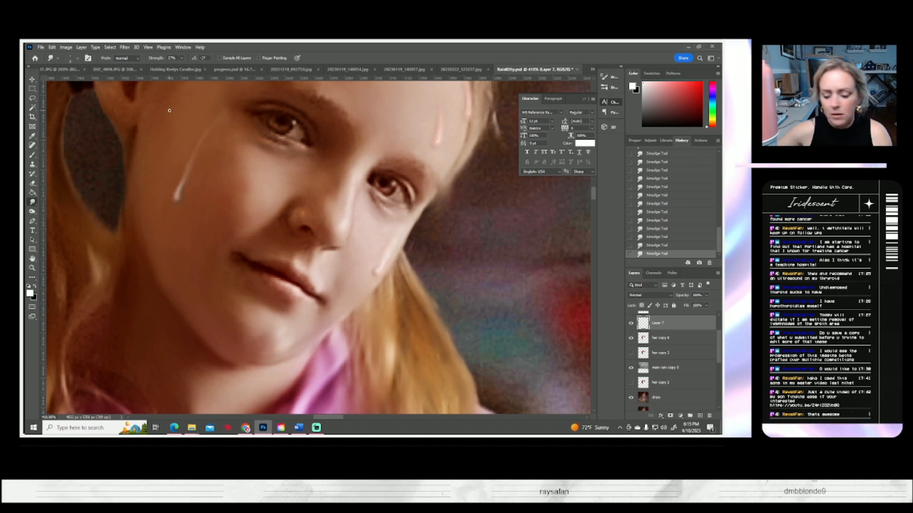
- Rotate the raindrop streak more upright and move it outward toward the side of the girl's face
key(ctrl+t)
drag(196, 198, 194, 222)
mouse_move(254, 203)
mouse_down()
mouse_move(247, 184)
mouse_move(199, 177)
mouse_up()
key(Return)
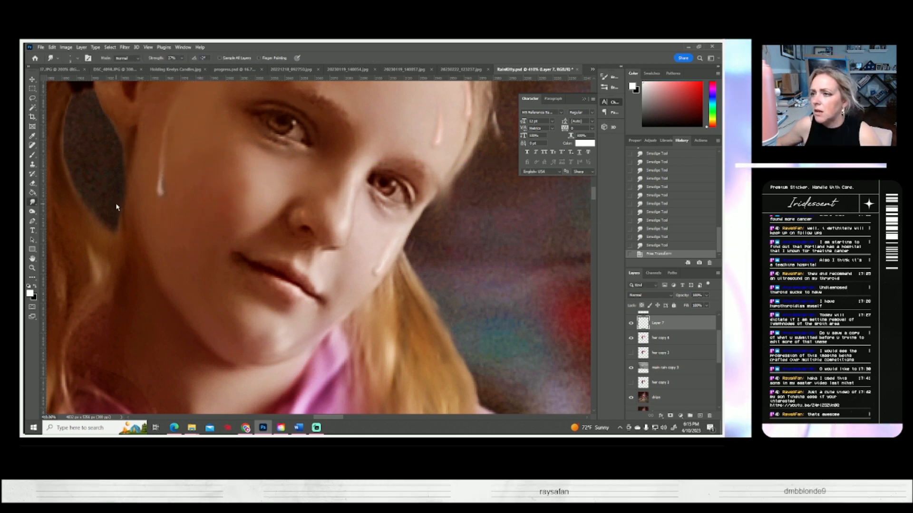
- Examine the cheek streak's placement in the full composite and at 100% zoom
click(32, 268)
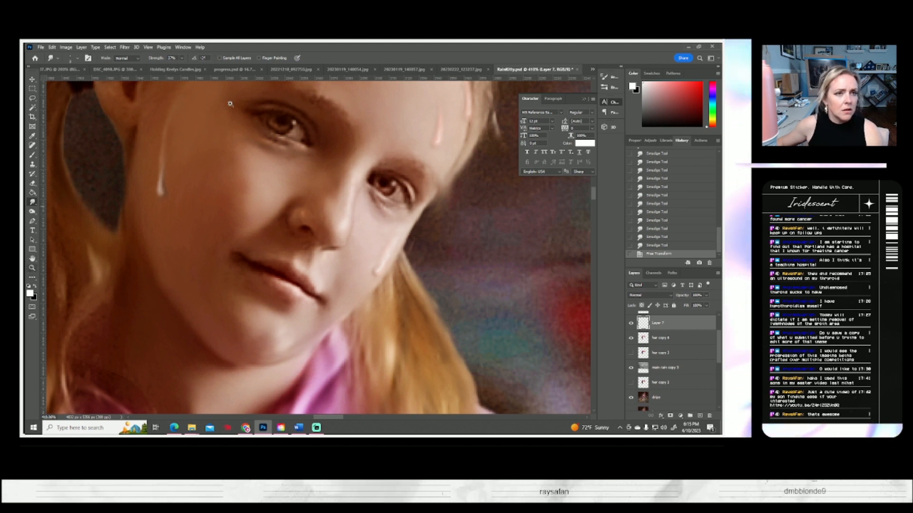
click(244, 58)
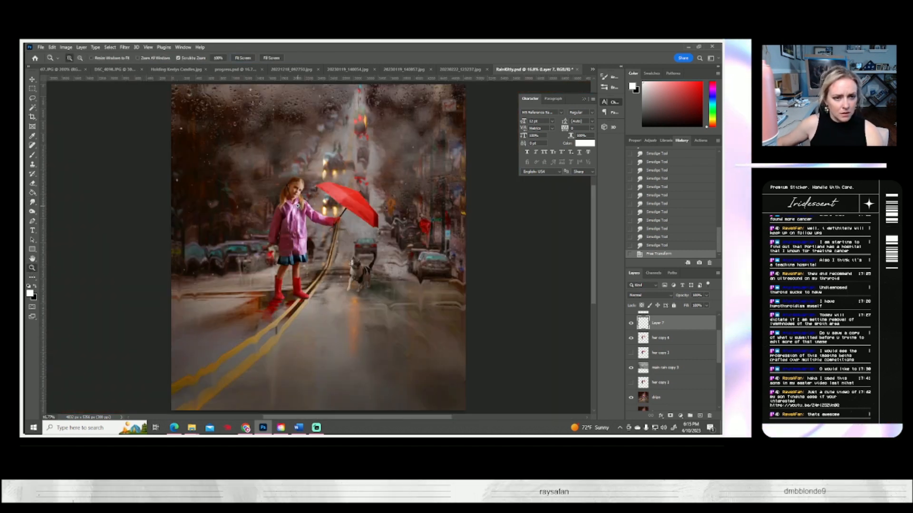
click(298, 206)
click(298, 206)
click(299, 206)
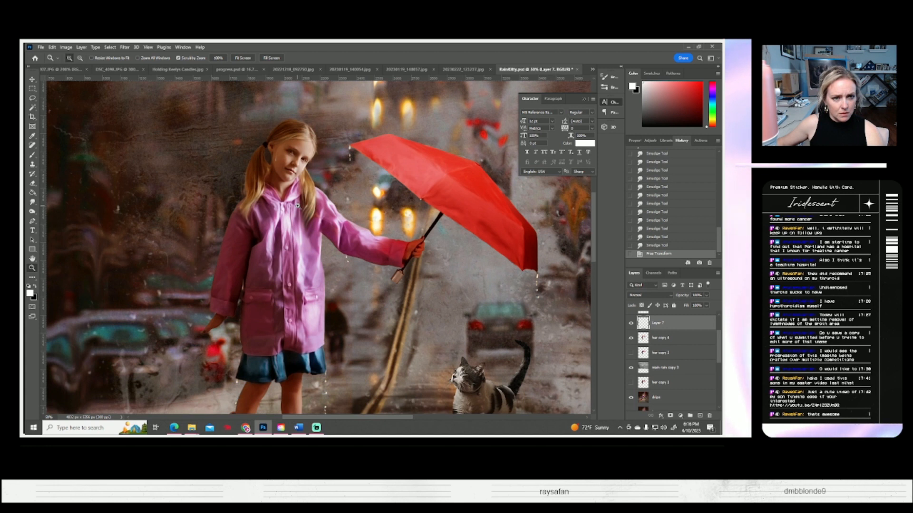
click(298, 206)
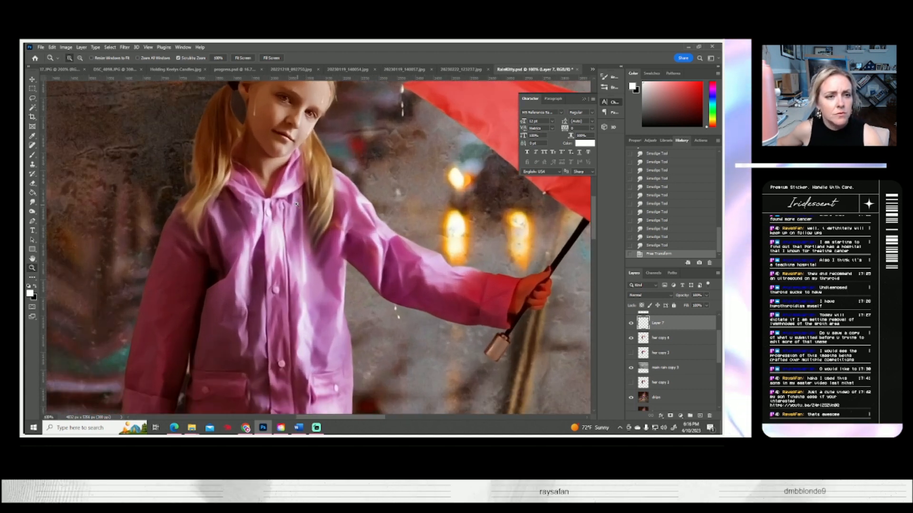
click(299, 209)
ctrl+click(664, 342)
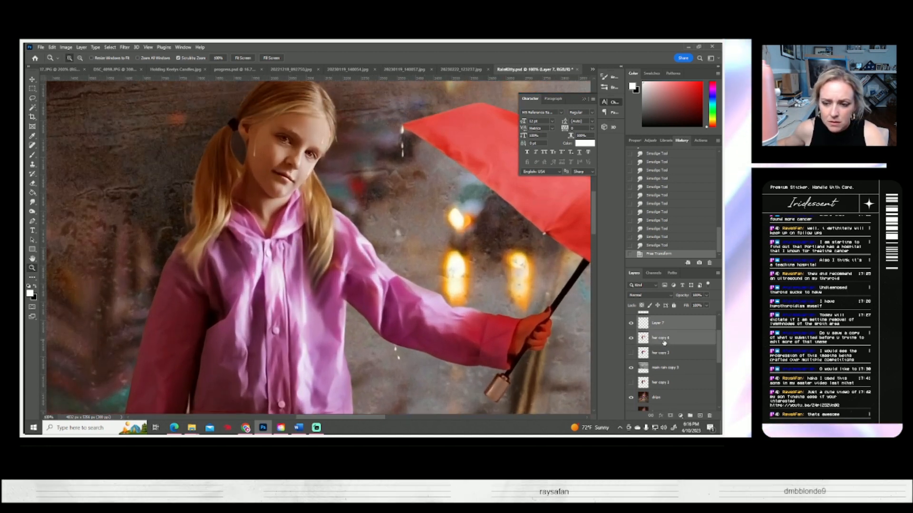
right_click(664, 342)
click(599, 328)
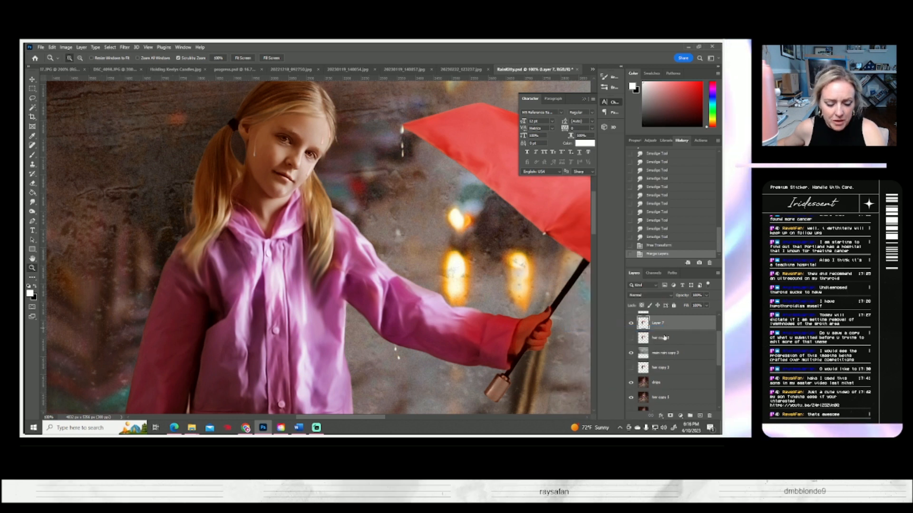
key(ctrl+z)
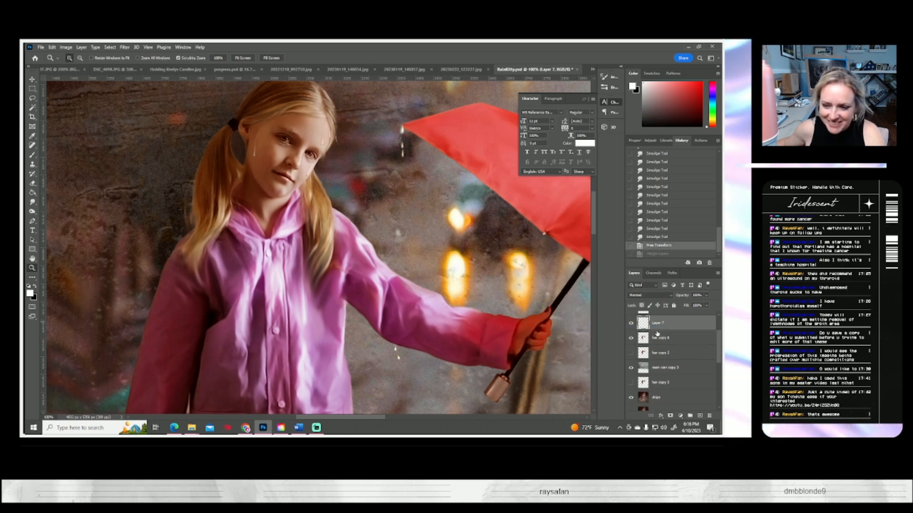
- Duplicate Layer 7 as Layer 7 copy and merge the original streak layer with the girl's layer directly beneath it
right_click(659, 325)
click(570, 142)
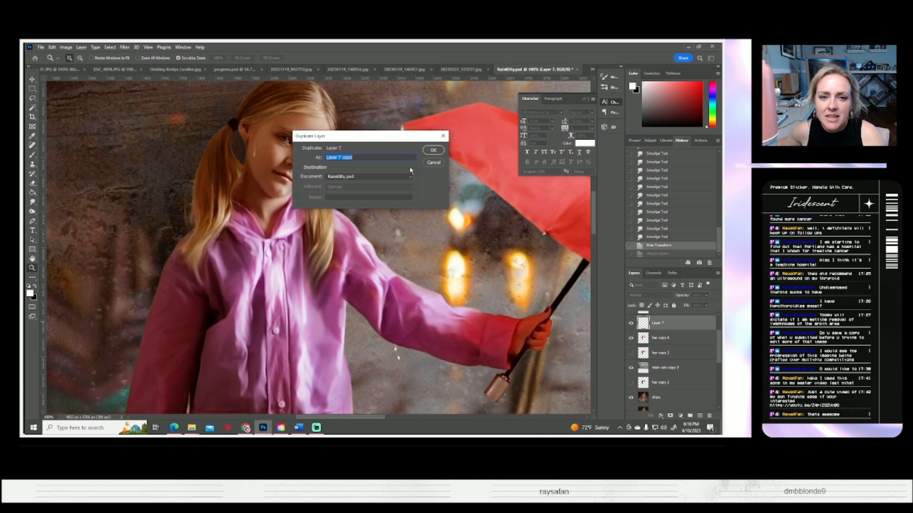
click(433, 151)
click(660, 338)
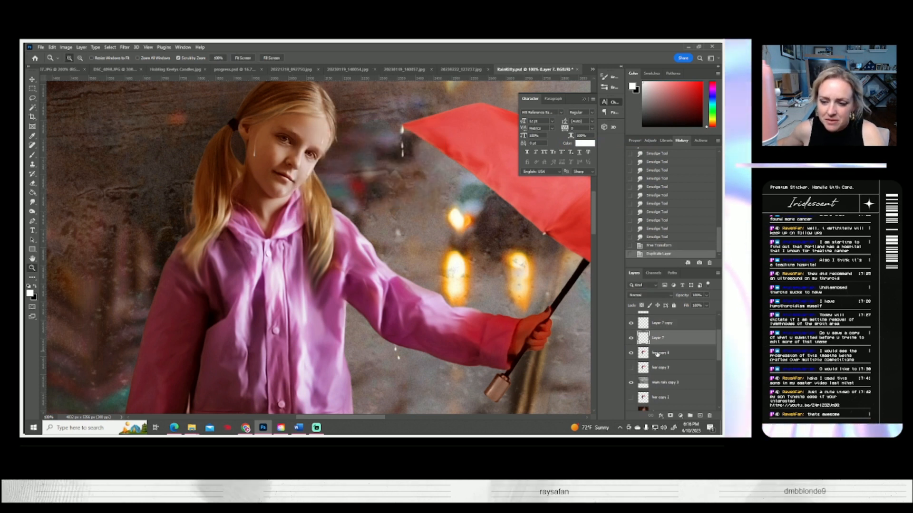
shift+click(660, 352)
right_click(659, 353)
click(596, 328)
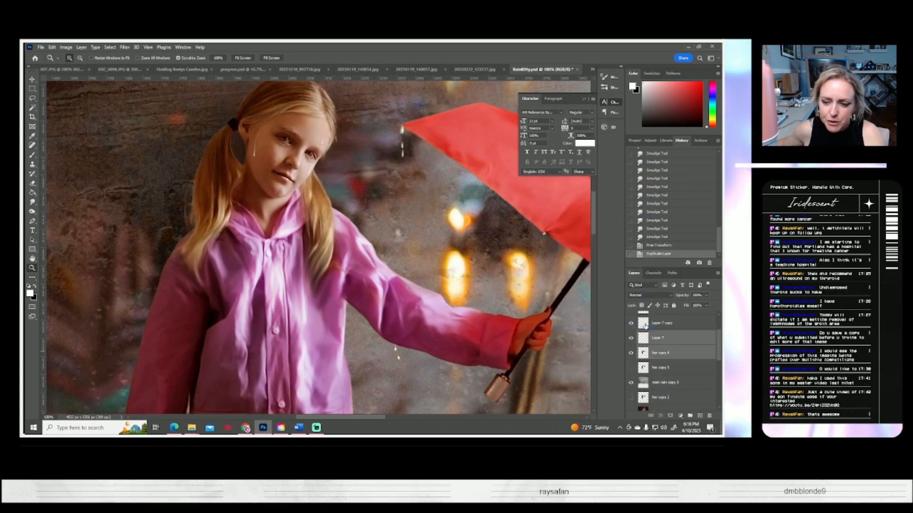
- Move the Layer 7 copy streak onto the girl's forehead, rotate it, and scale it down to about 65%
click(663, 324)
scroll(454, 278, up, 1)
key(ctrl+t)
drag(274, 147, 329, 119)
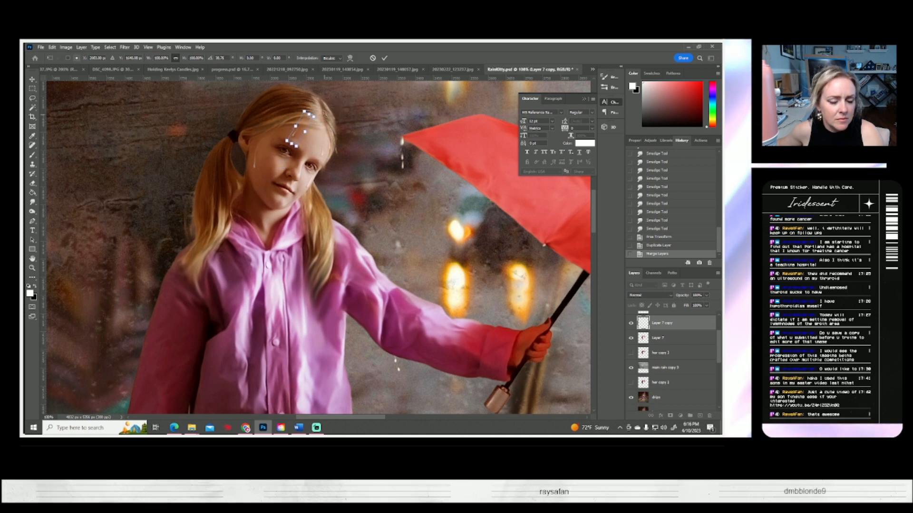
key(Return)
key(z)
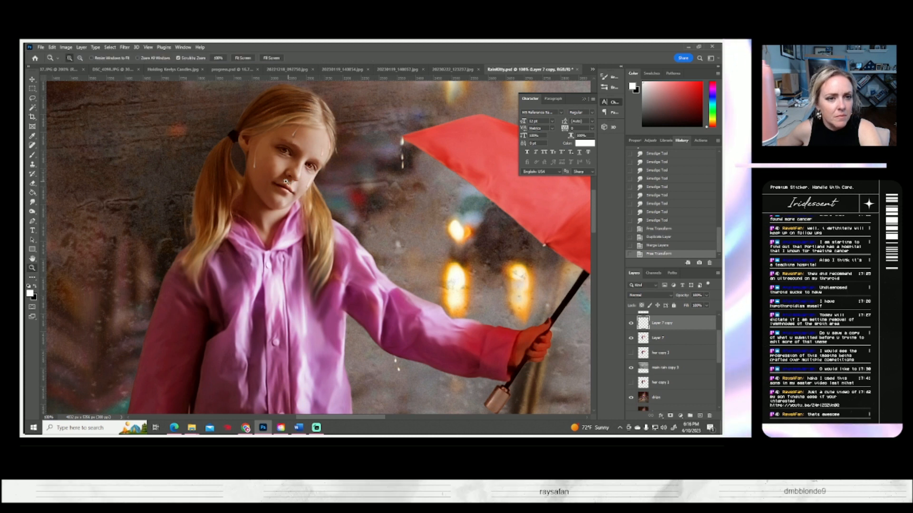
key(ctrl+t)
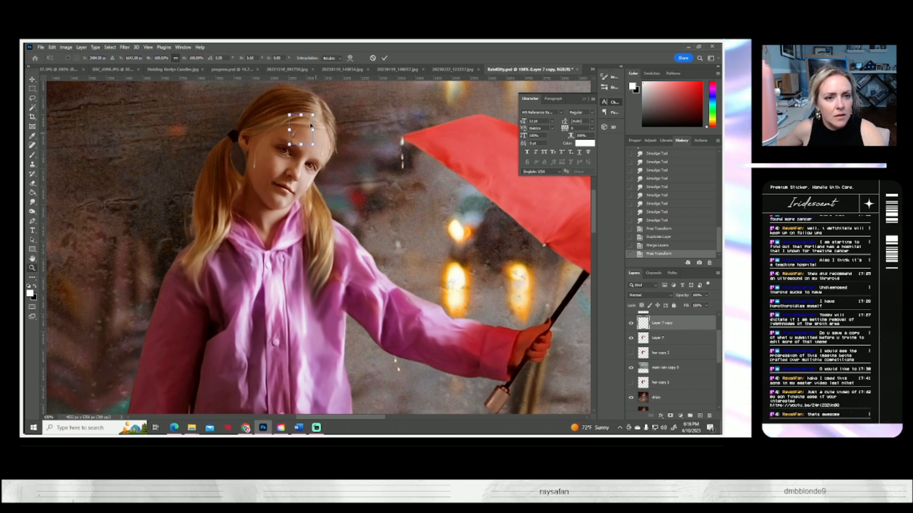
drag(315, 110, 295, 133)
key(Return)
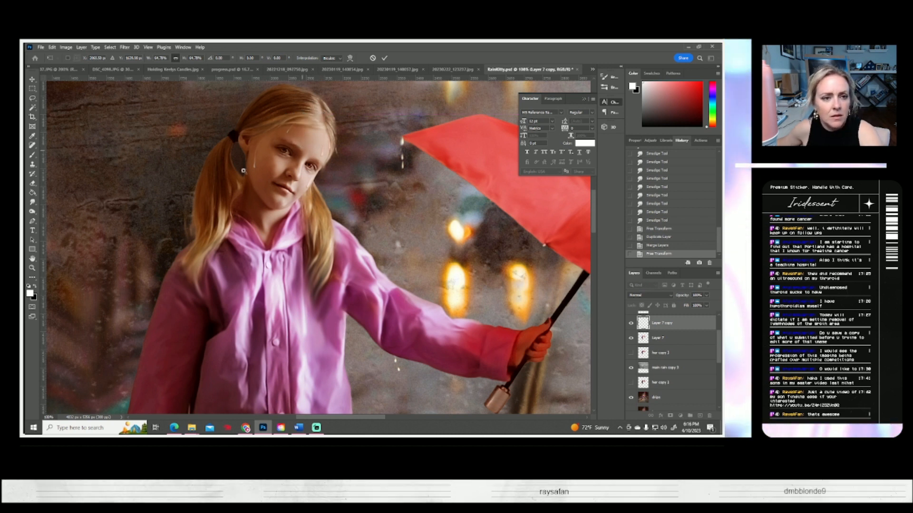
- Erase the upper end of the forehead streak where it overlaps the hair
key(z)
click(282, 140)
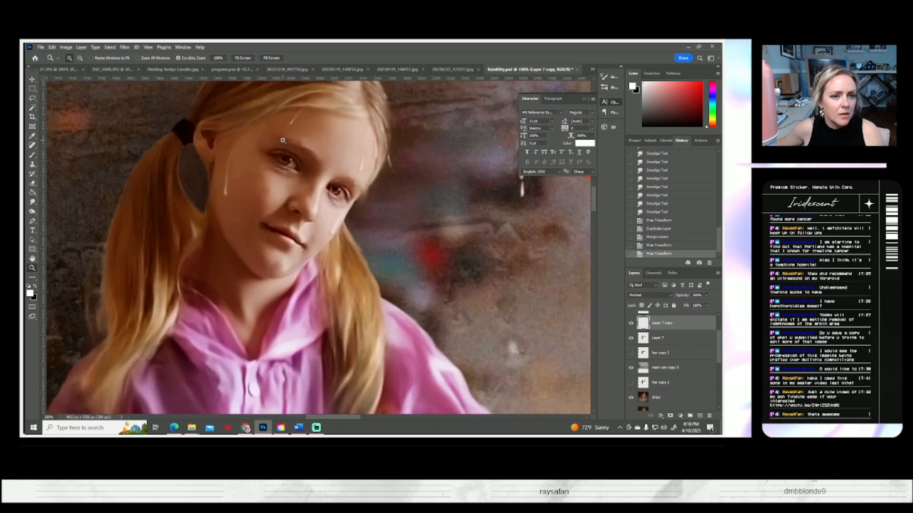
click(283, 142)
click(283, 141)
scroll(289, 174, up, 2)
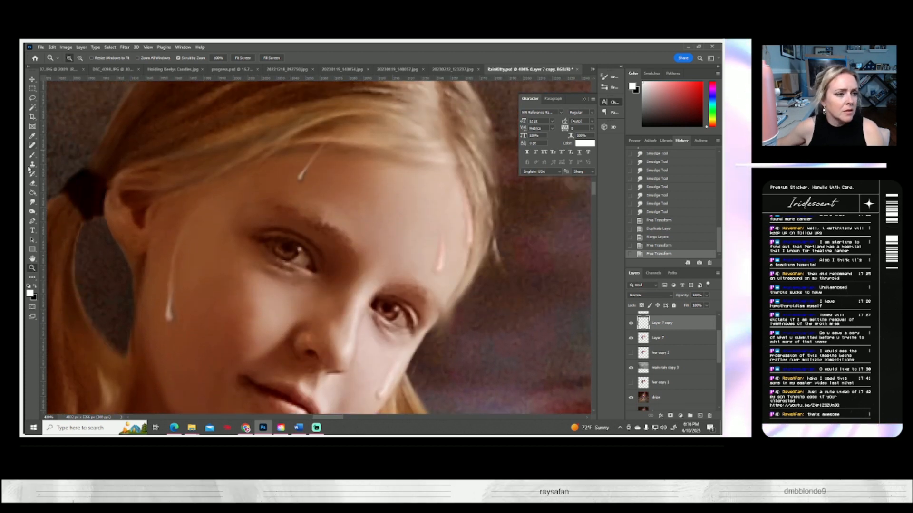
click(33, 183)
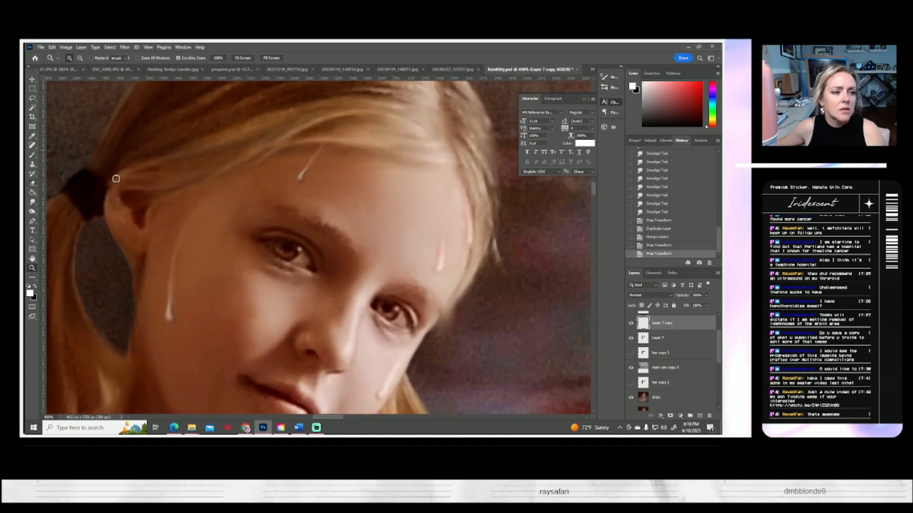
click(323, 127)
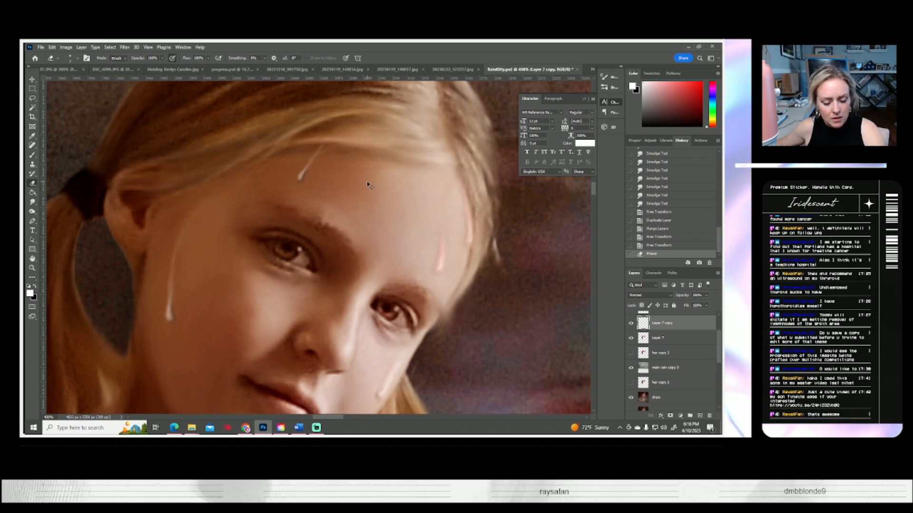
- Shrink the forehead streak to about 55%, rotate it upright, and place it just below the hairline above the brow
key(ctrl+t)
drag(289, 201, 322, 172)
drag(269, 134, 267, 170)
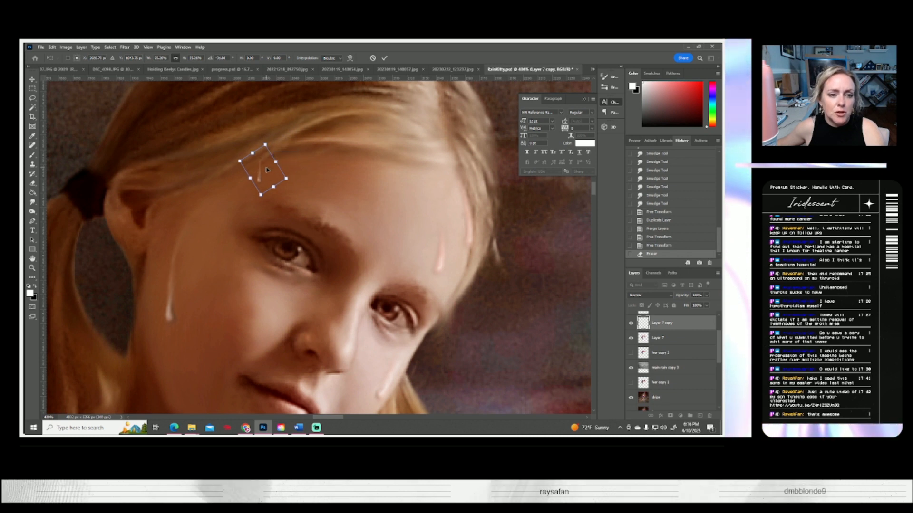
key(Return)
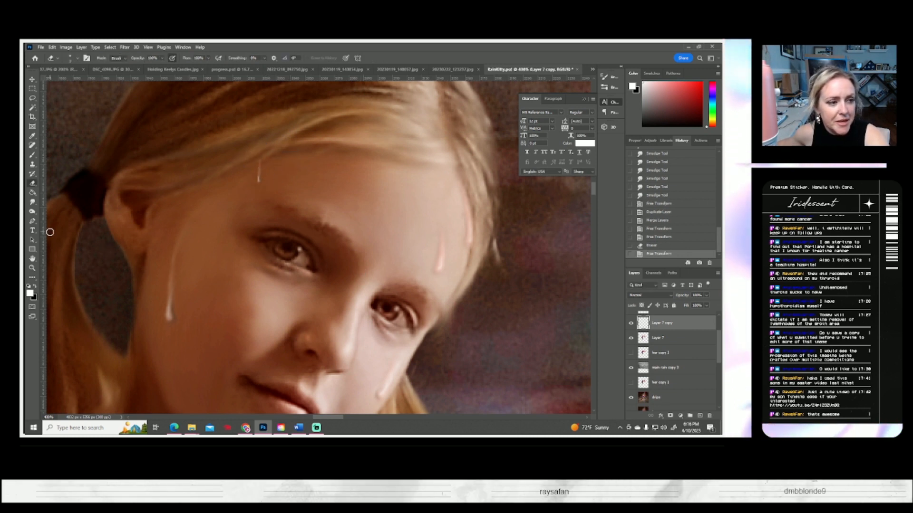
- Smudge the top of the small forehead streak into the hairline and merge Layer 7 copy with Layer 7
click(32, 202)
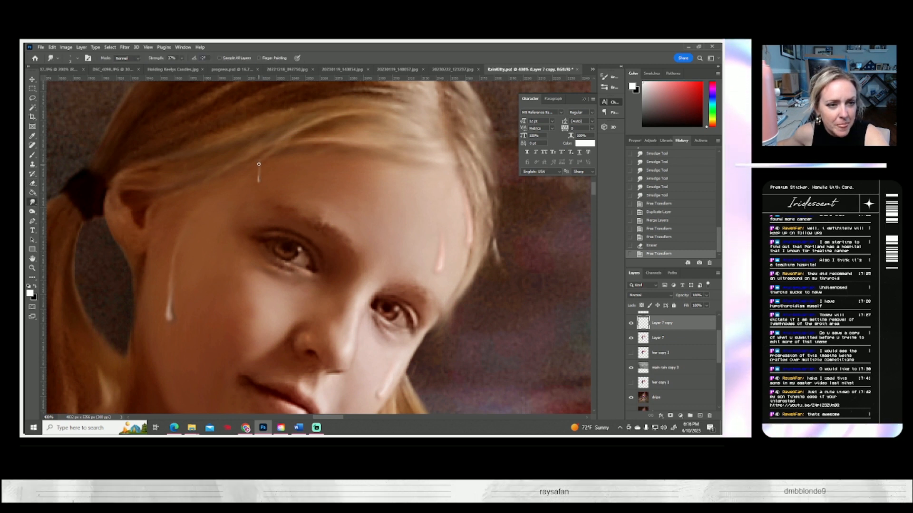
drag(259, 168, 261, 160)
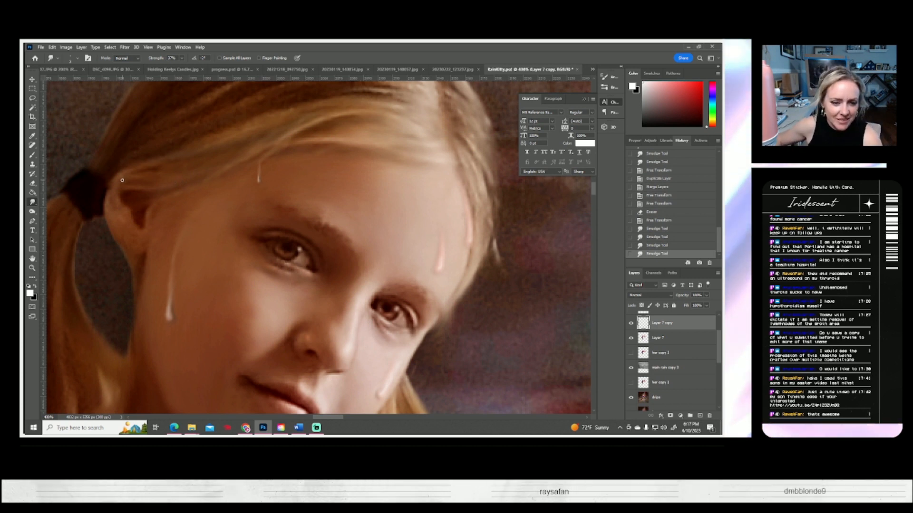
right_click(664, 340)
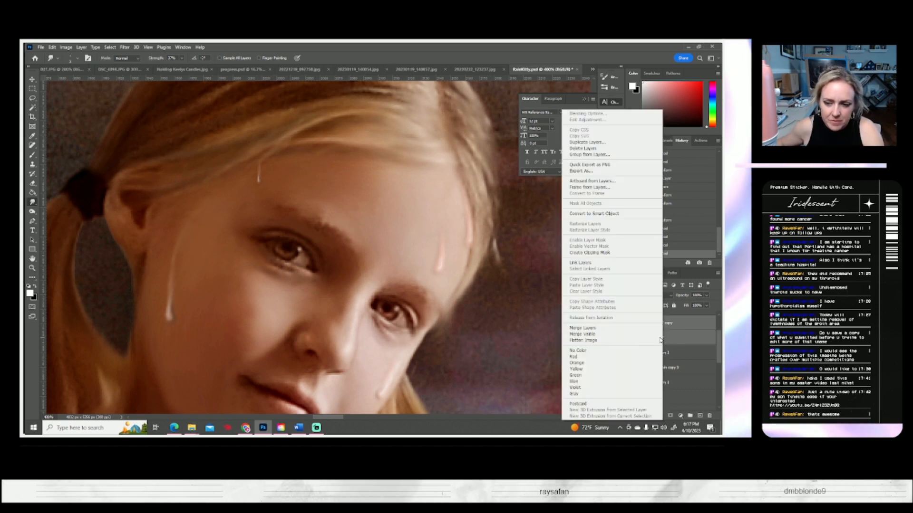
click(578, 328)
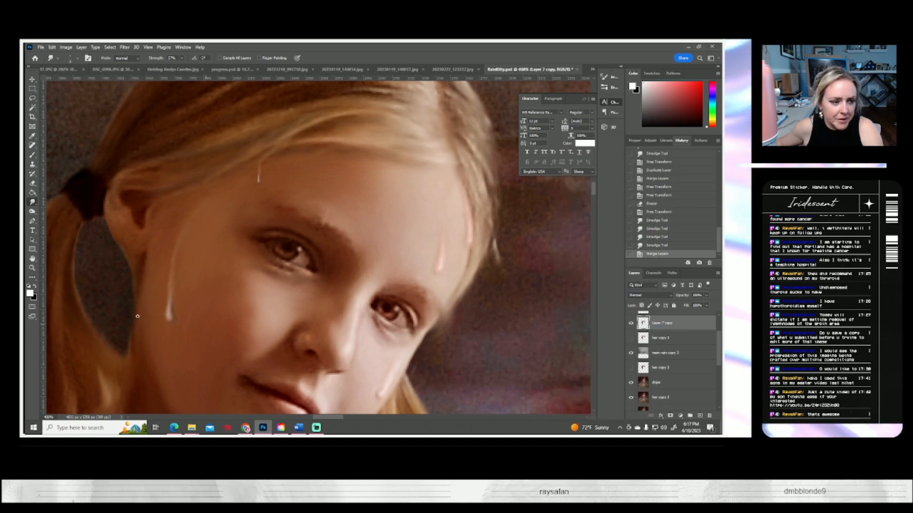
- Erase the main rain overlay layer over the cat's face with a soft round eraser
click(32, 269)
key(ctrl+0)
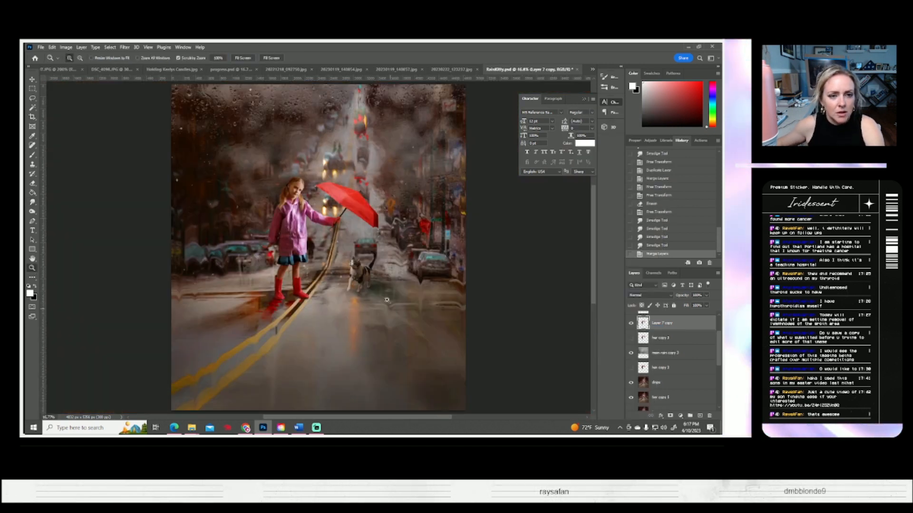
click(356, 280)
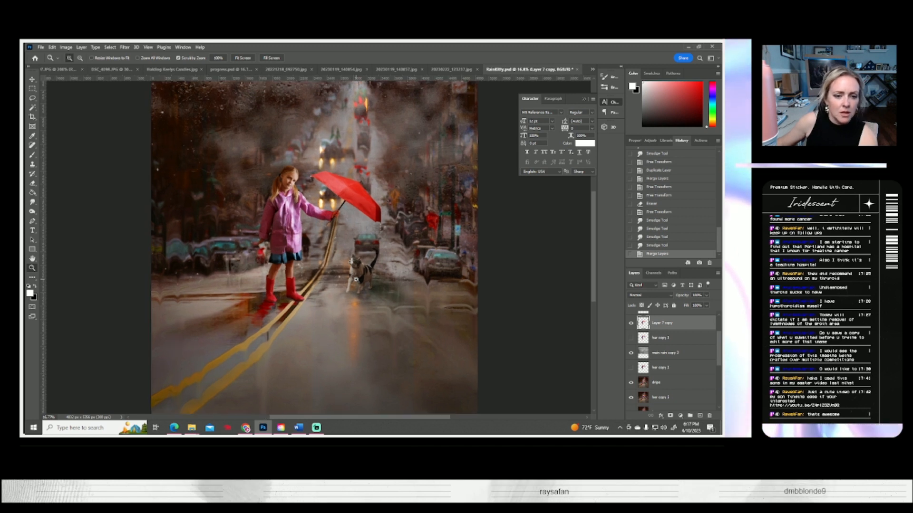
click(355, 280)
click(355, 280)
click(356, 279)
click(356, 280)
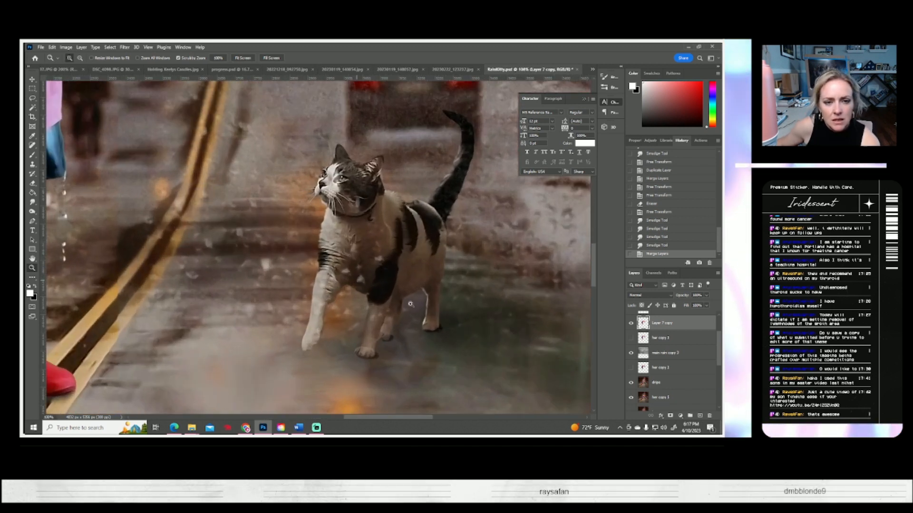
click(663, 358)
key(e)
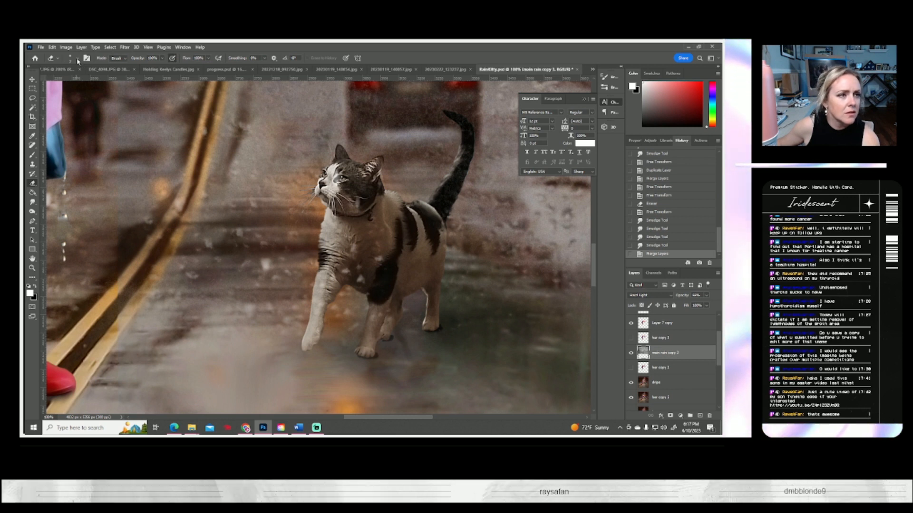
click(76, 58)
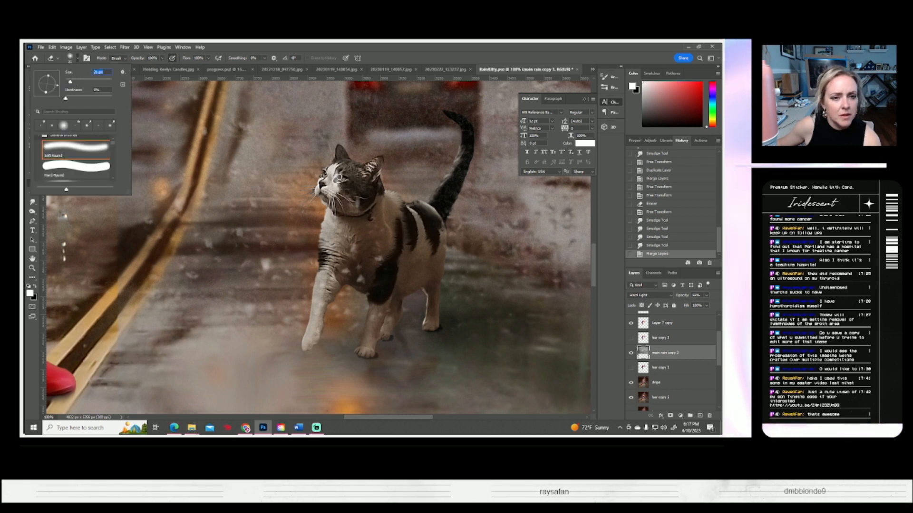
click(339, 179)
click(322, 186)
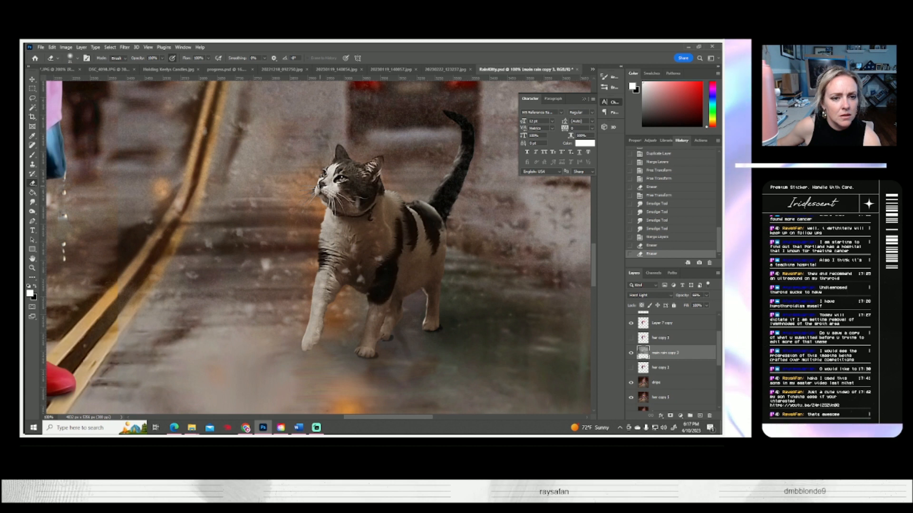
- Erase the main rain overlay layer over the cat's neck and upper chest with the soft round eraser
click(325, 189)
click(333, 186)
click(336, 186)
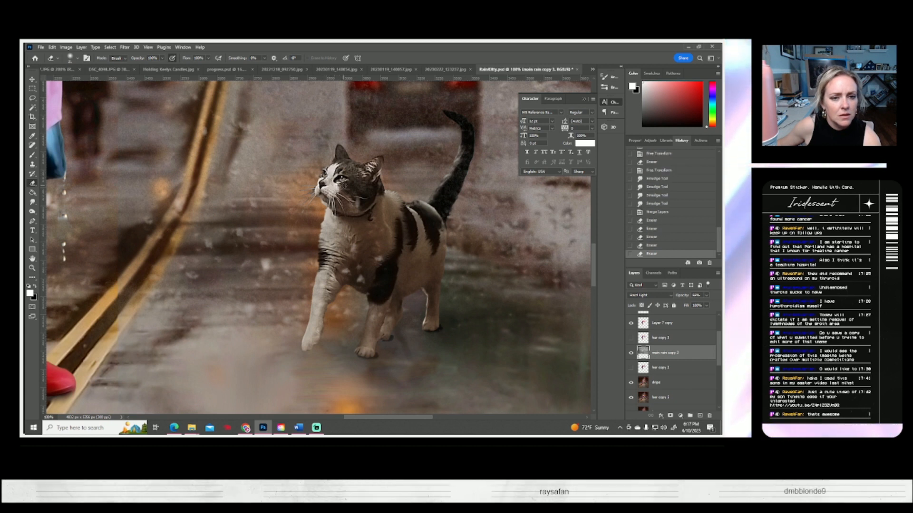
click(348, 194)
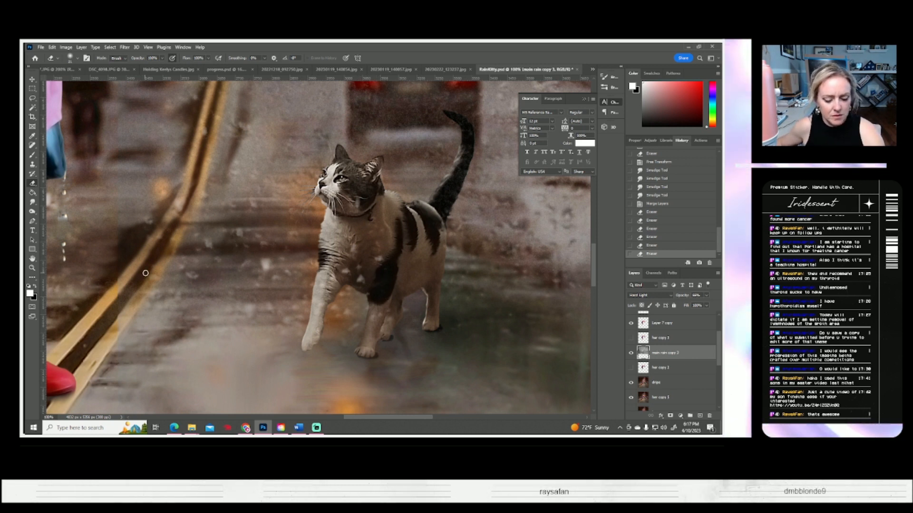
key(ctrl+v)
key(ctrl+t)
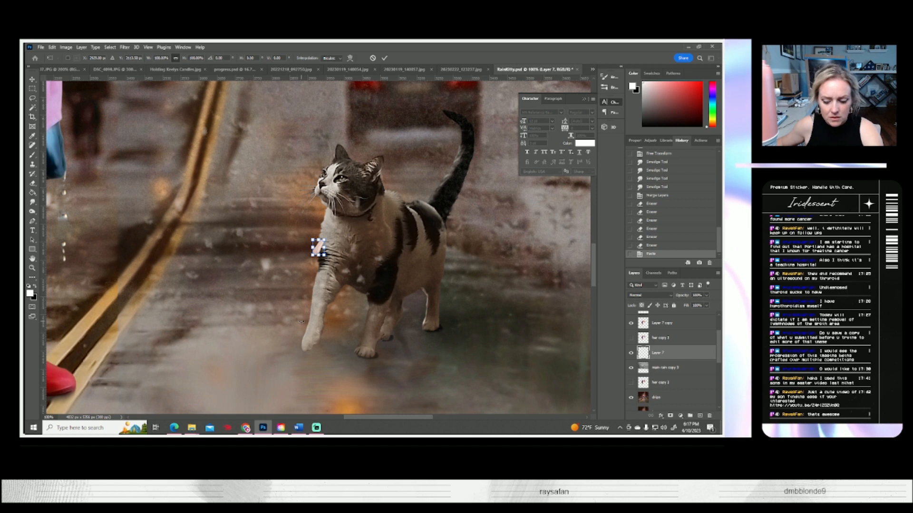
key(Escape)
key(Delete)
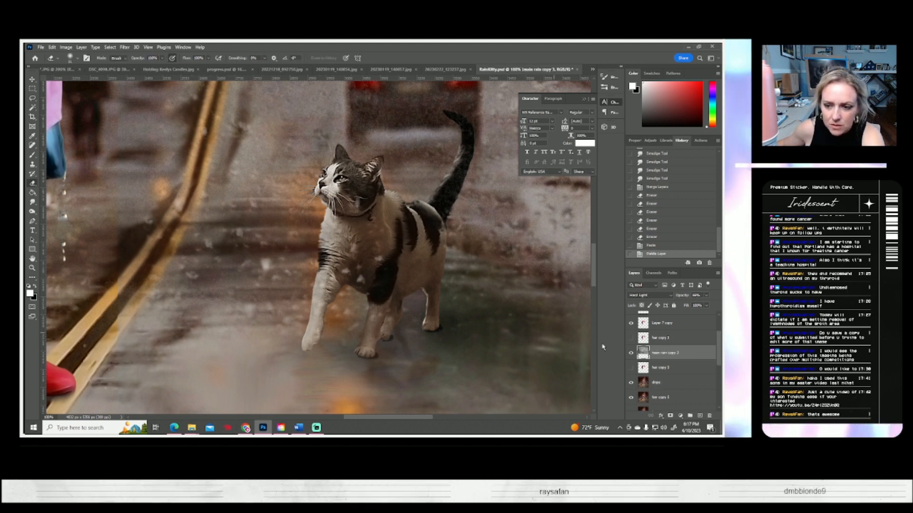
- Fit the whole image on screen and look over the full composite
scroll(652, 345, up, 2)
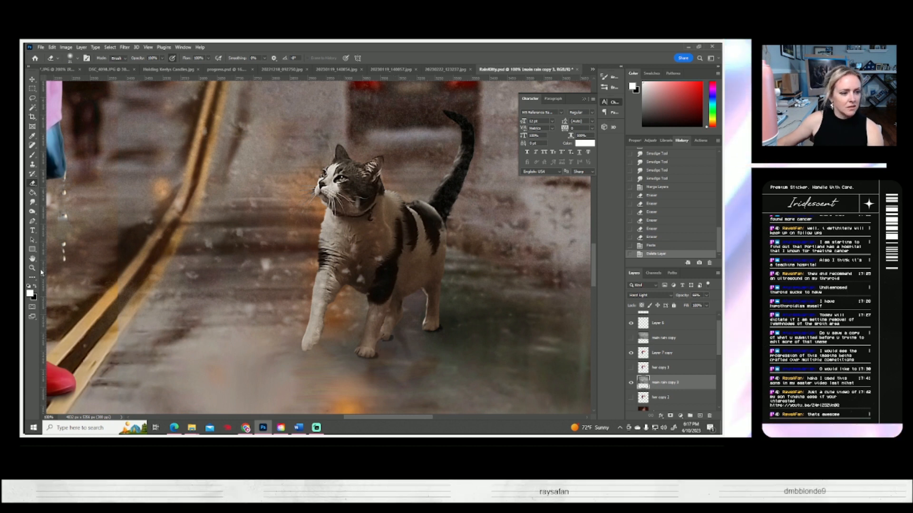
key(z)
click(243, 58)
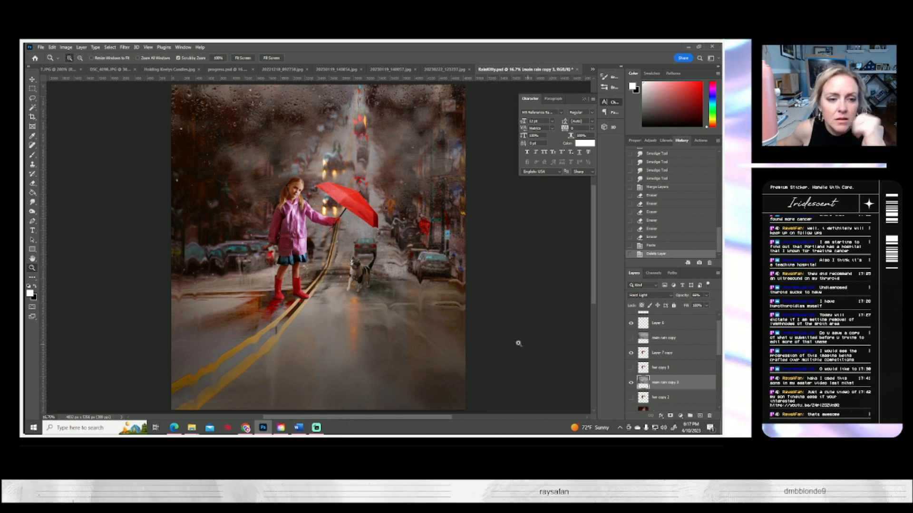
scroll(509, 334, up, 1)
scroll(451, 316, down, 4)
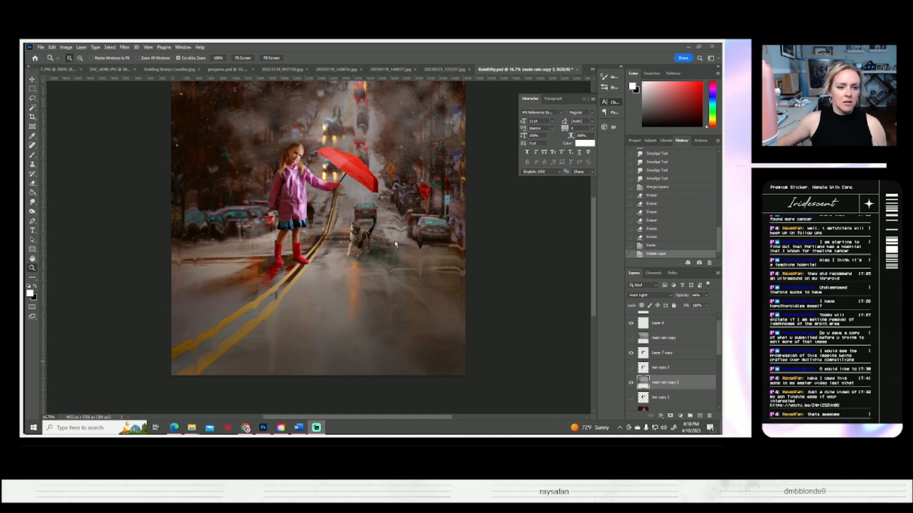
scroll(332, 238, up, 2)
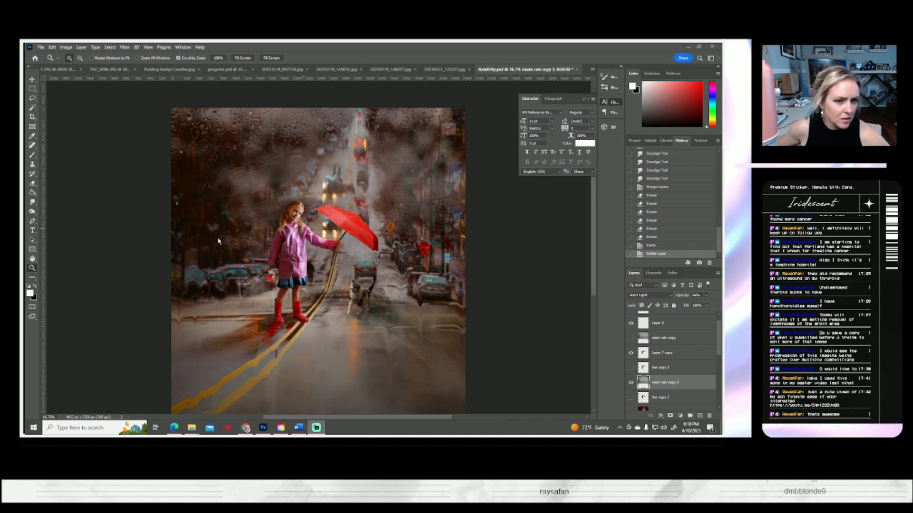
- Smudge the dark background beside and above the girl on the drips layer with a soft round brush at 49% strength
scroll(669, 382, down, 2)
click(662, 383)
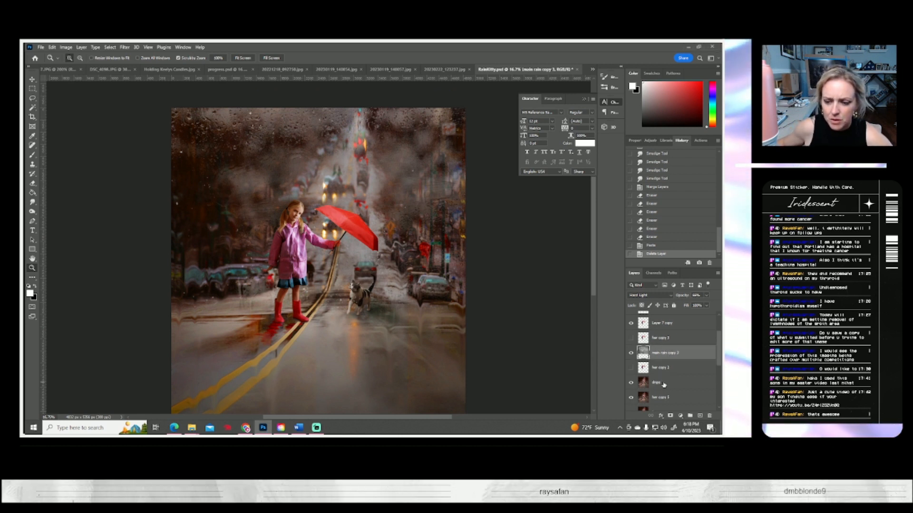
click(658, 382)
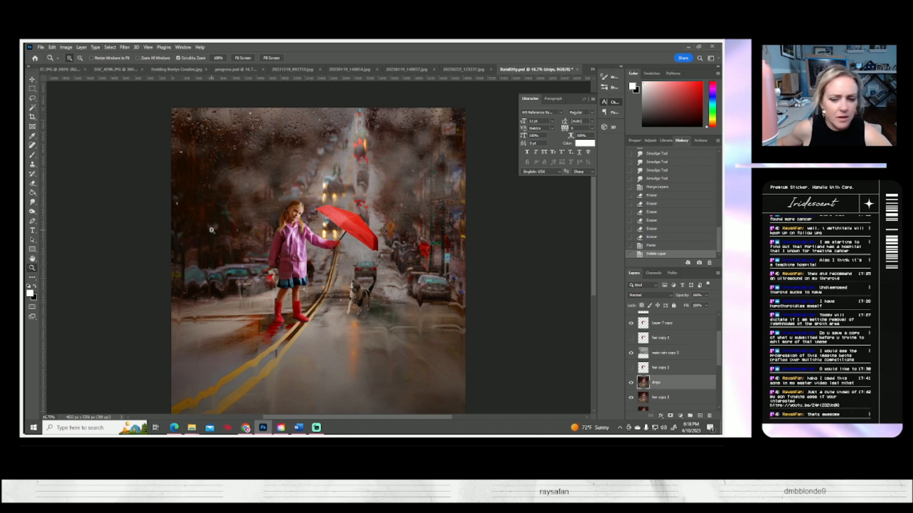
click(33, 203)
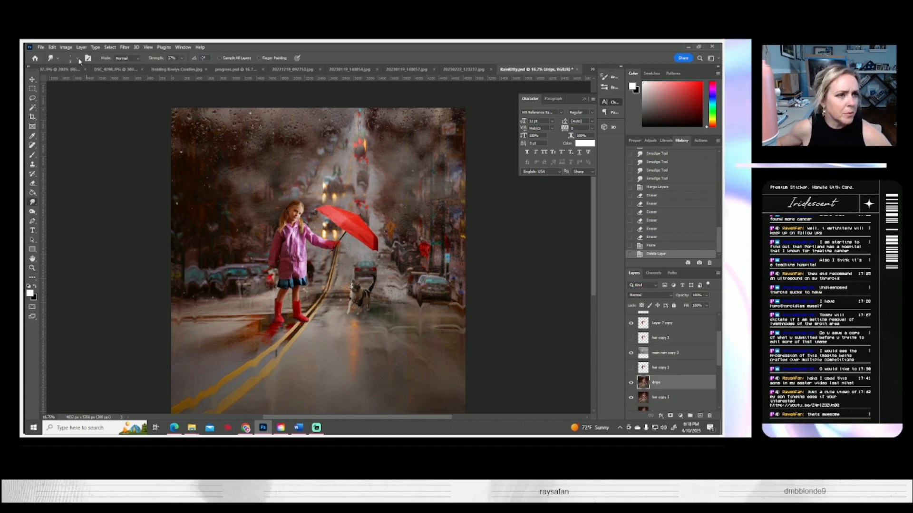
click(71, 58)
click(182, 58)
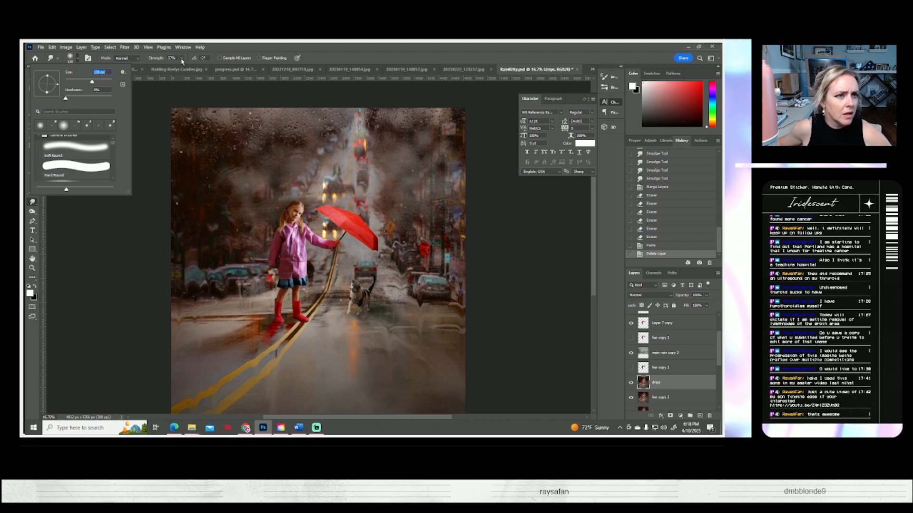
drag(179, 70, 187, 70)
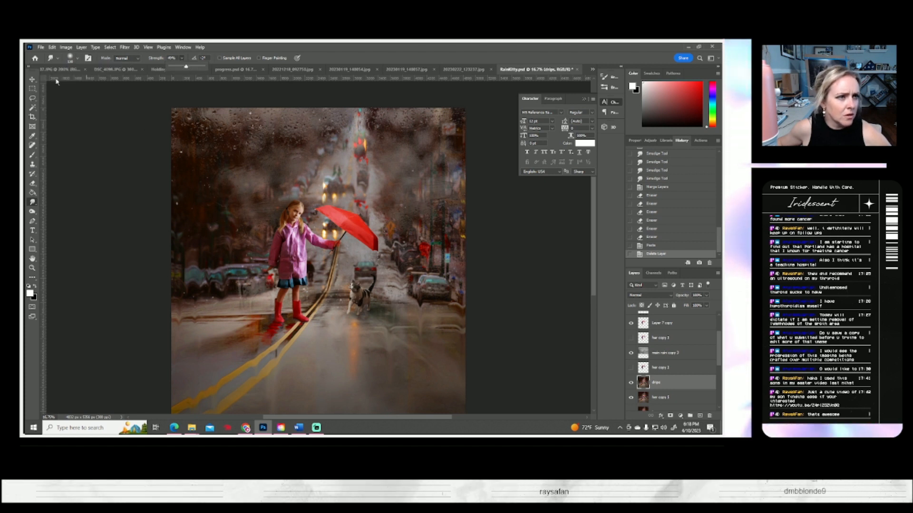
click(76, 61)
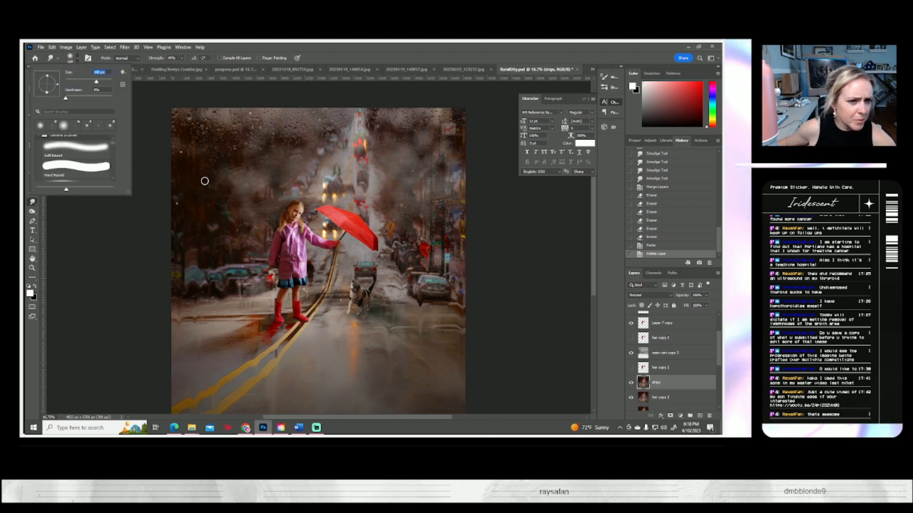
drag(195, 145, 194, 207)
mouse_move(233, 165)
mouse_down()
mouse_move(263, 194)
mouse_move(259, 183)
mouse_move(255, 236)
mouse_move(277, 178)
mouse_move(275, 210)
mouse_move(296, 174)
mouse_up()
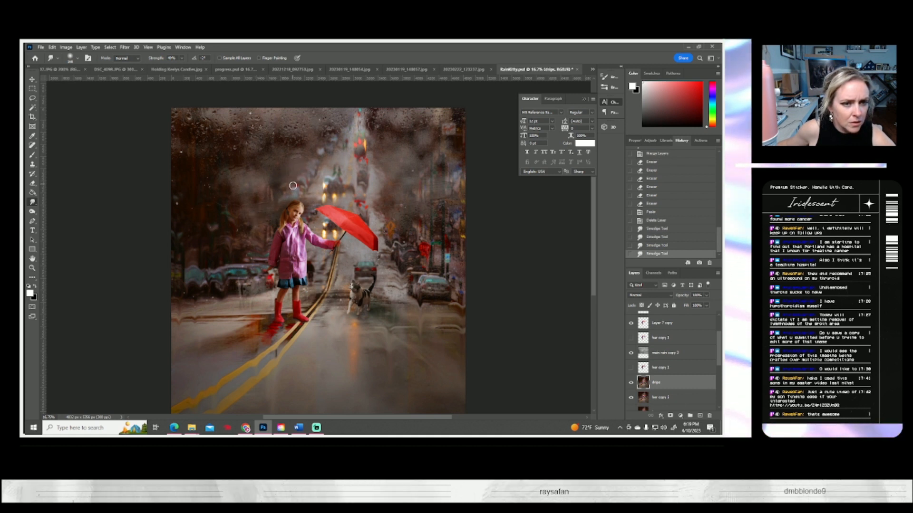
drag(196, 206, 181, 235)
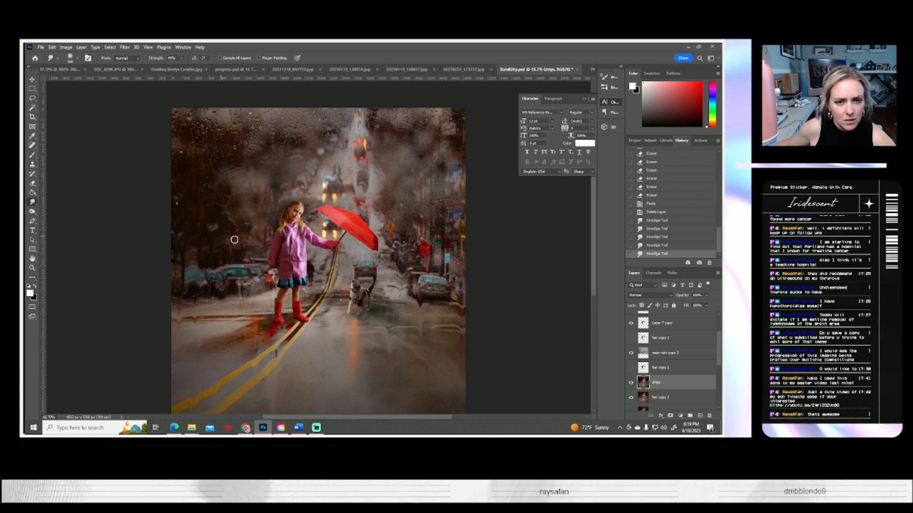
- Compare the image with the main rain copy 3 and main rain copy 2 layers each hidden and shown
click(661, 354)
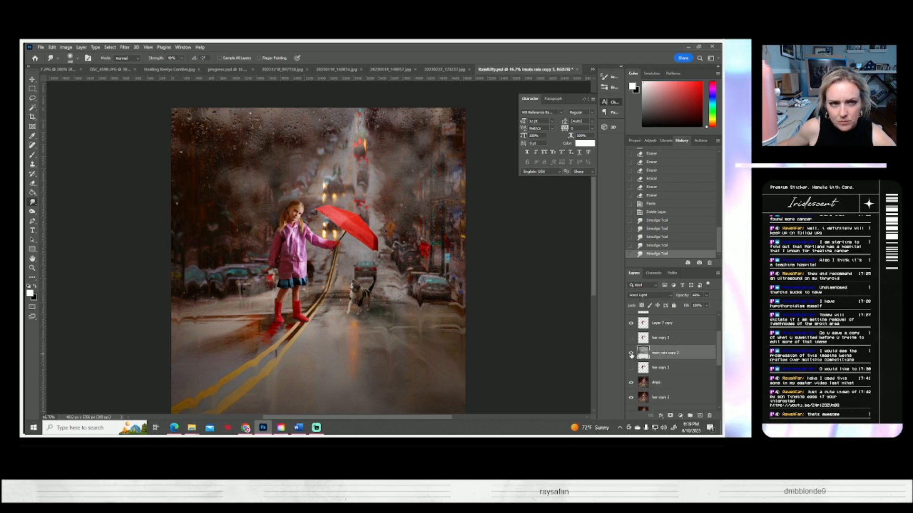
click(631, 354)
click(631, 356)
scroll(665, 333, up, 2)
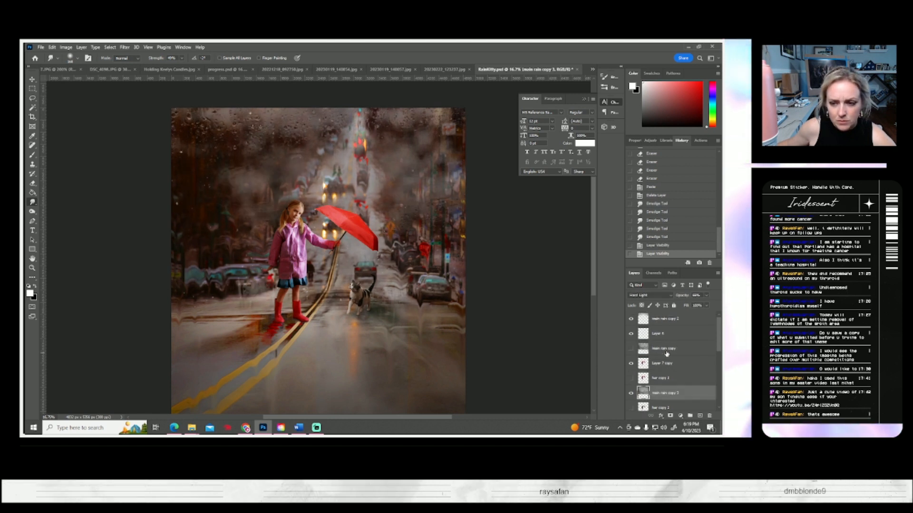
click(664, 318)
click(631, 319)
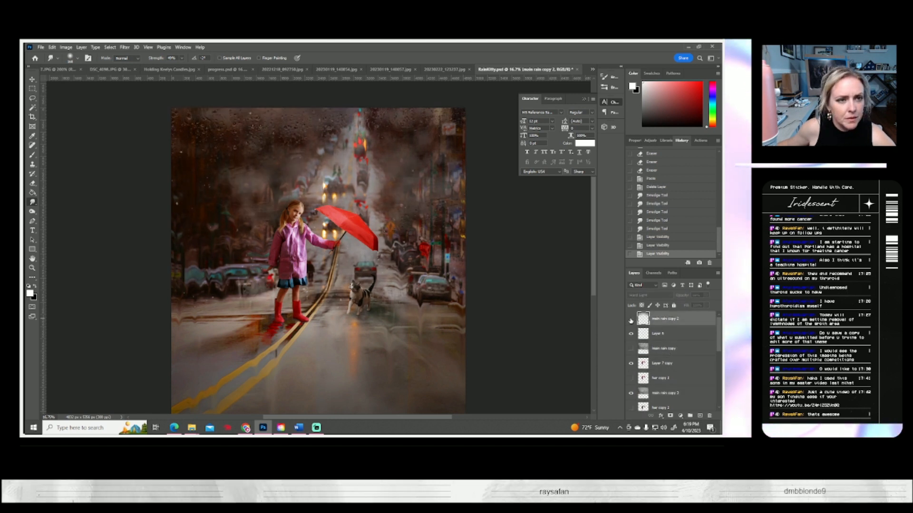
click(631, 320)
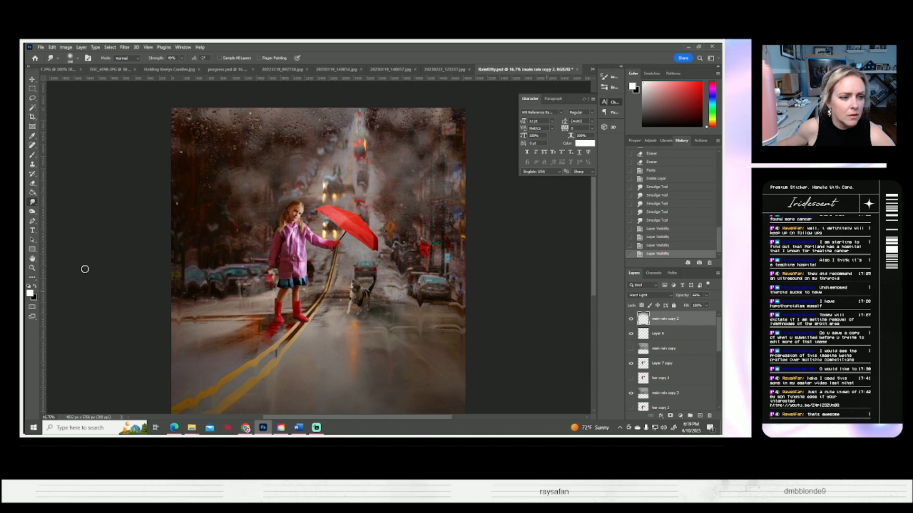
- Dodge the midtones of individual raindrops across the upper part of the main rain copy 2 layer to brighten their highlights
click(32, 268)
drag(276, 123, 276, 123)
drag(34, 211, 62, 218)
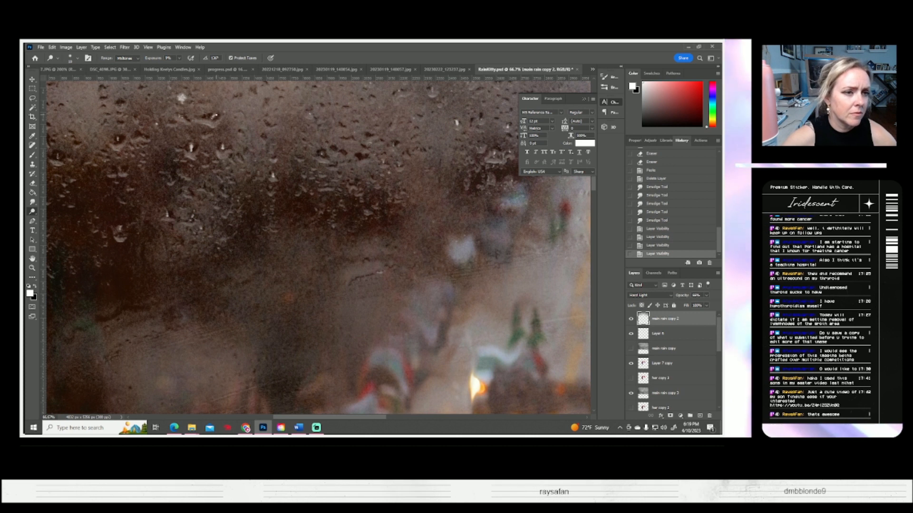
click(212, 118)
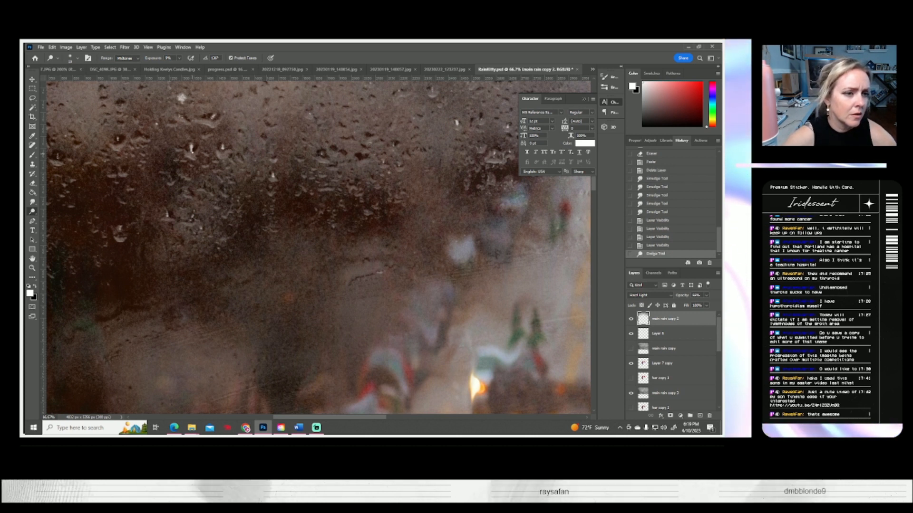
drag(193, 152, 222, 159)
drag(273, 174, 269, 182)
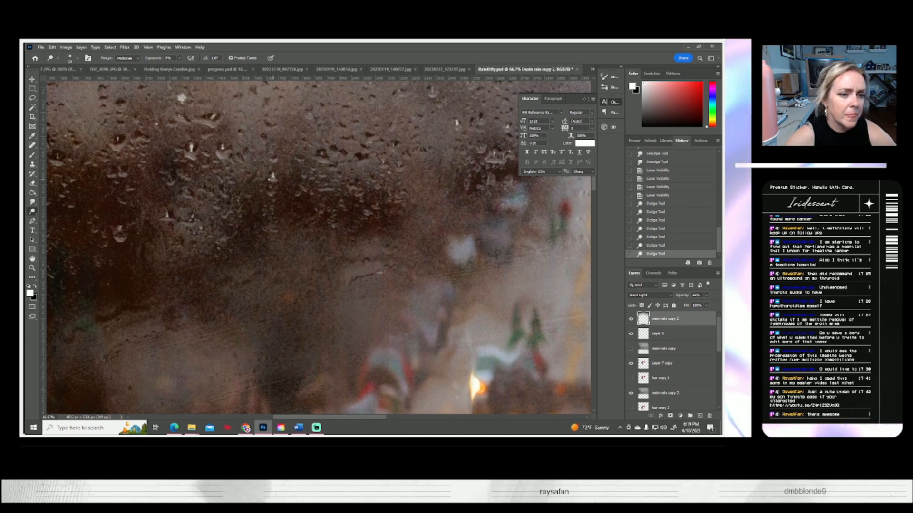
click(309, 117)
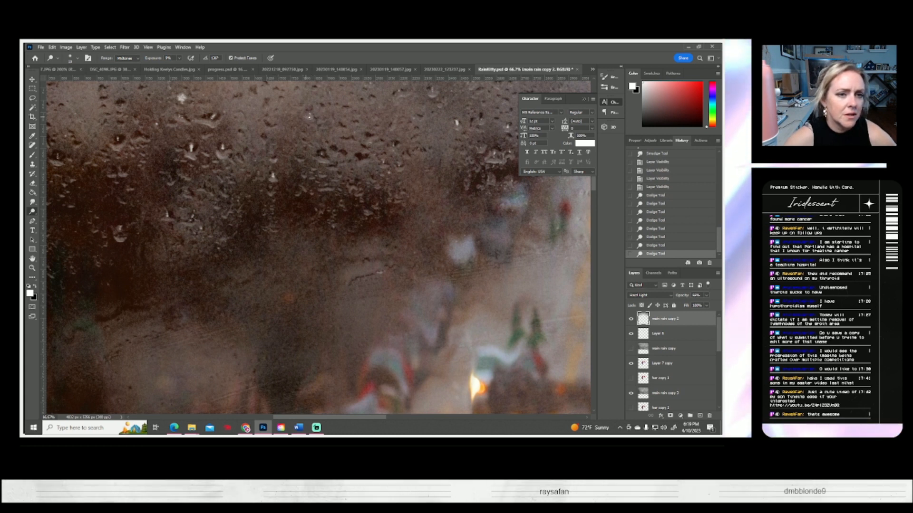
click(376, 166)
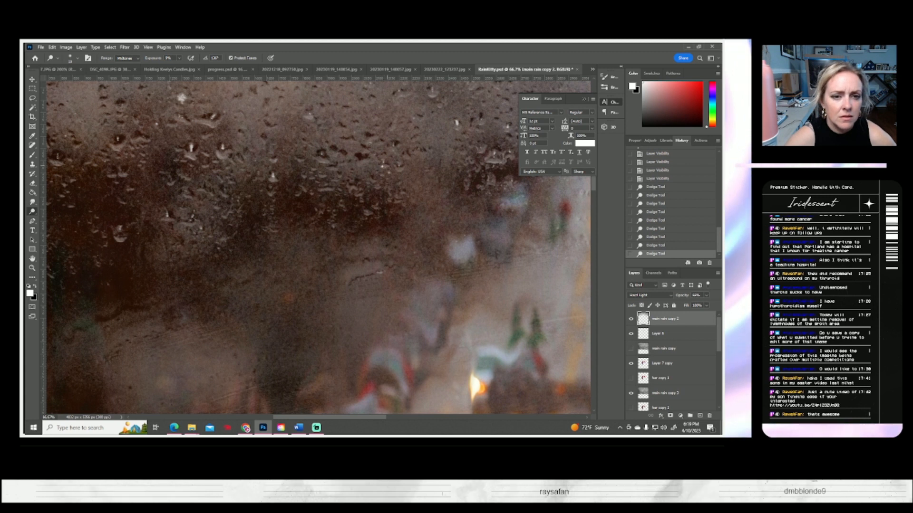
click(414, 143)
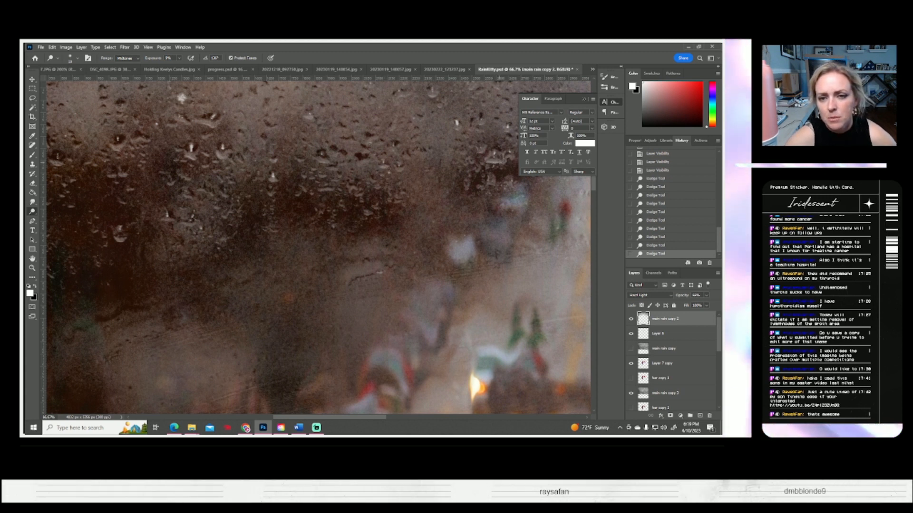
click(490, 162)
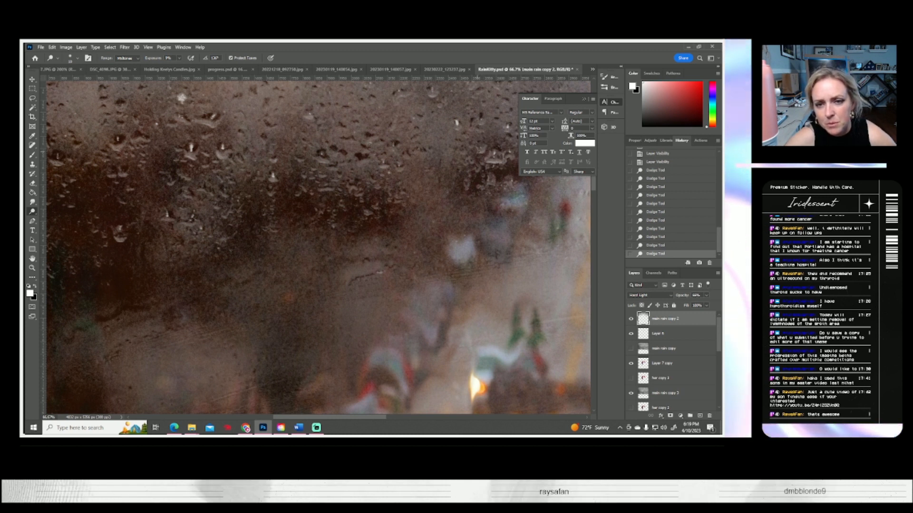
click(494, 163)
click(494, 163)
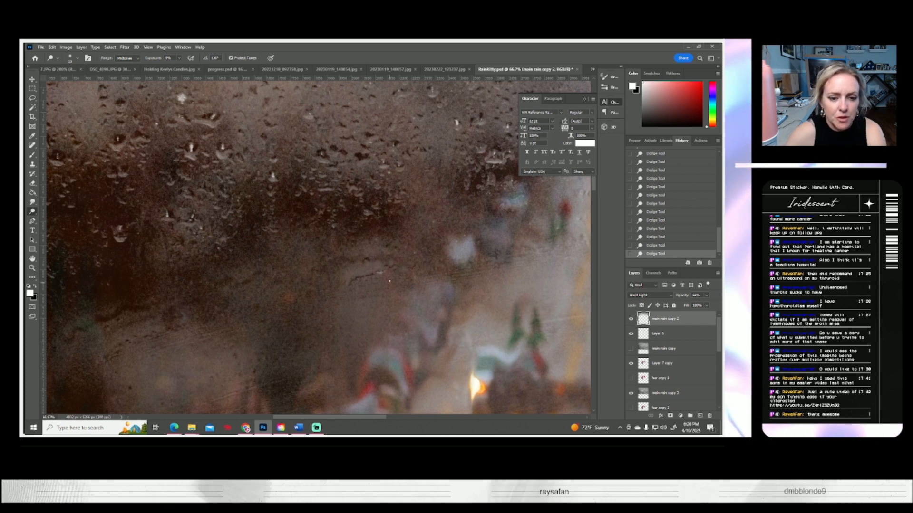
drag(241, 273, 442, 306)
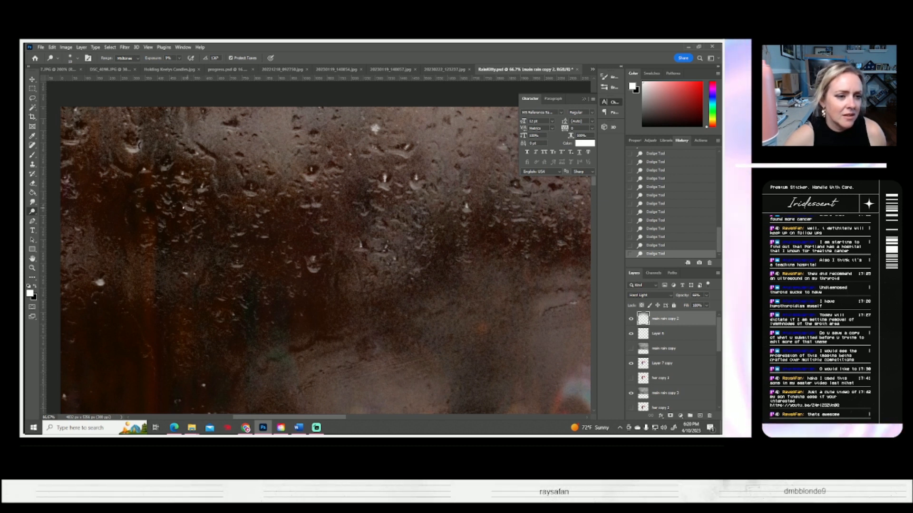
- Apply Brightness/Contrast to the main rain copy 2 layer with brightness about -40 and contrast about 85, and save the document
click(32, 268)
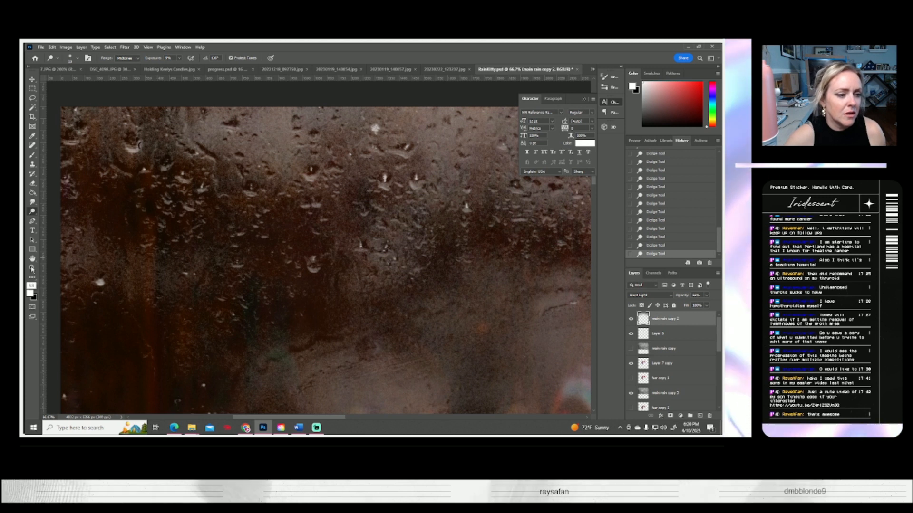
click(243, 58)
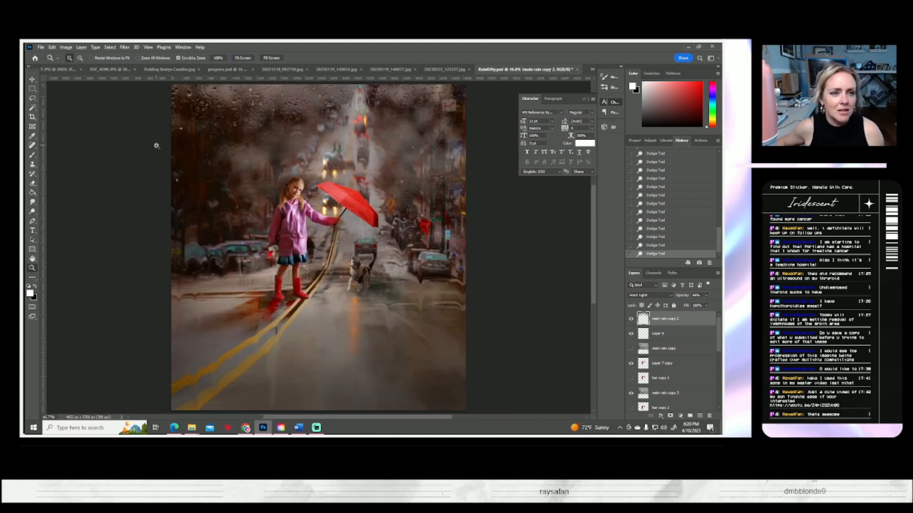
click(66, 47)
mouse_move(71, 67)
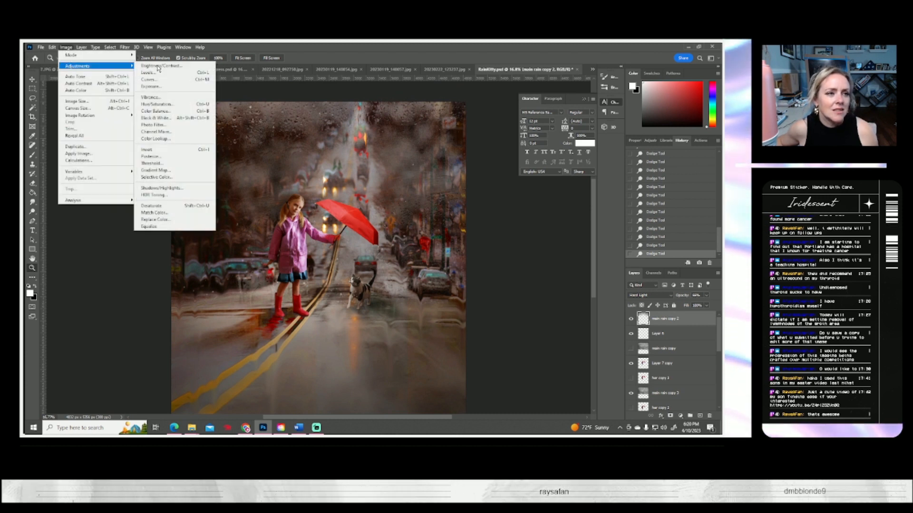
click(157, 66)
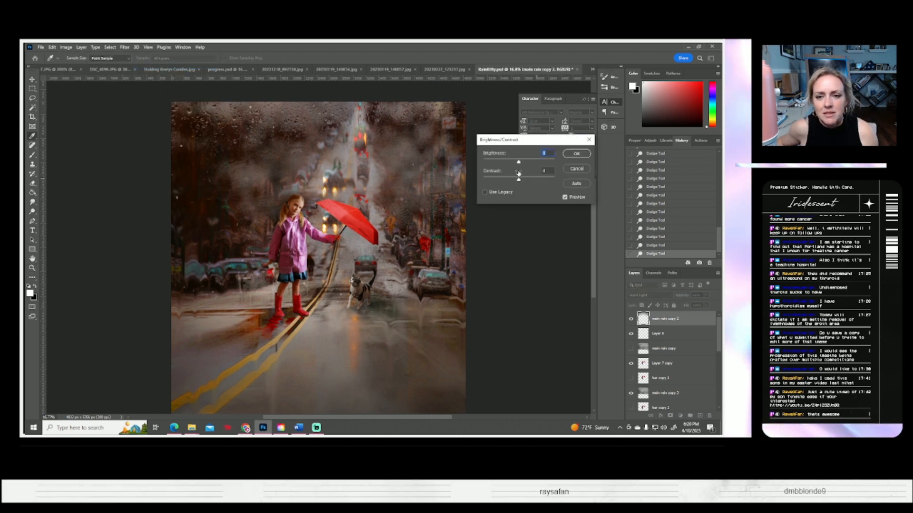
drag(519, 181, 510, 163)
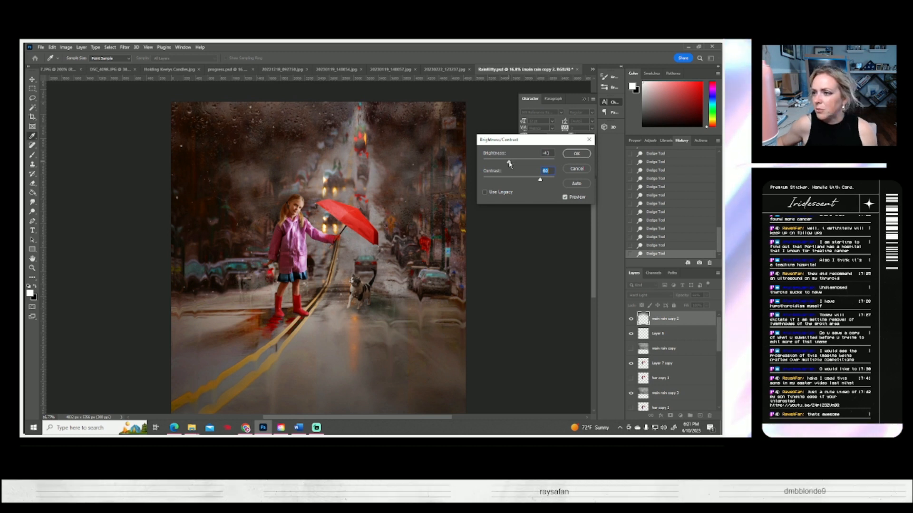
drag(511, 163, 509, 163)
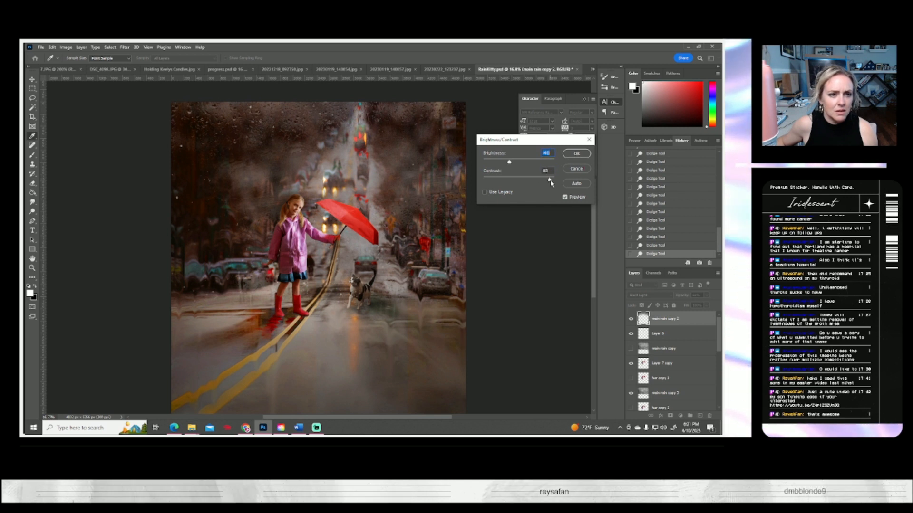
click(576, 153)
key(z)
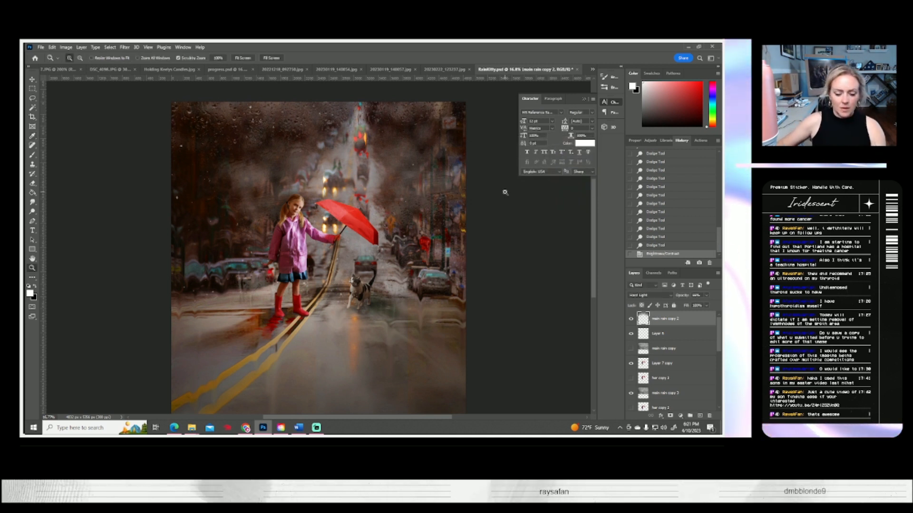
key(ctrl+s)
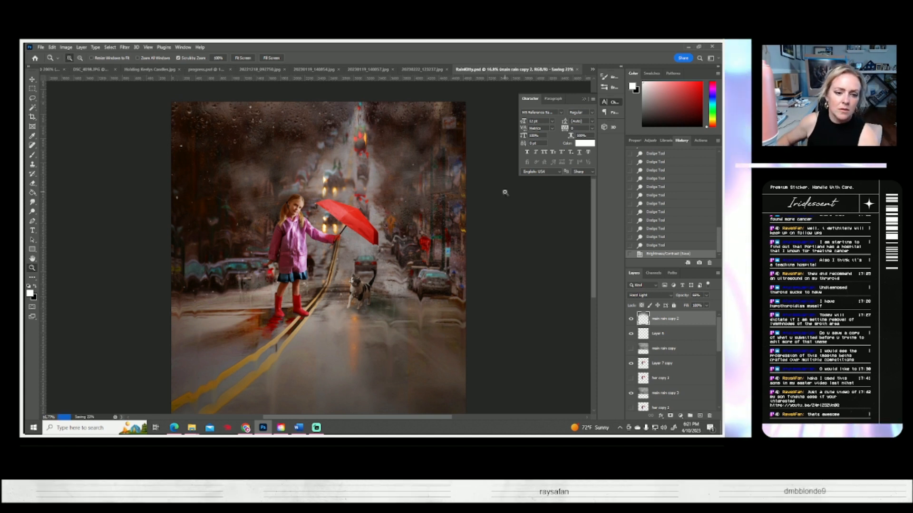
- Find the Layer 7 copy layer in the stack and compare the composite with it hidden and shown
scroll(656, 352, down, 3)
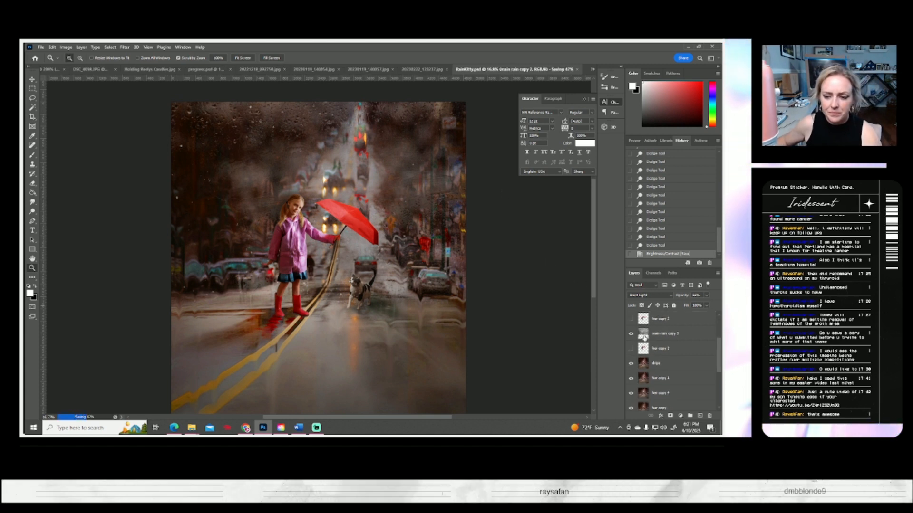
click(658, 337)
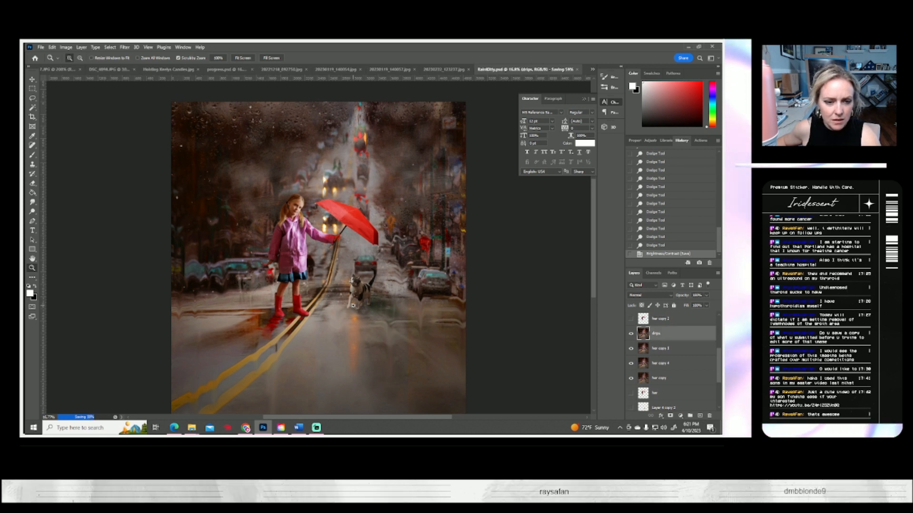
scroll(662, 333, up, 3)
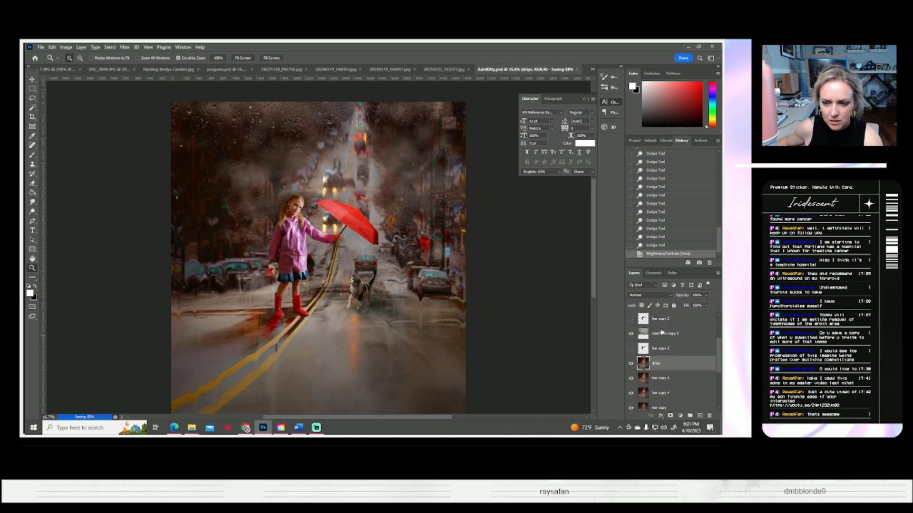
click(662, 333)
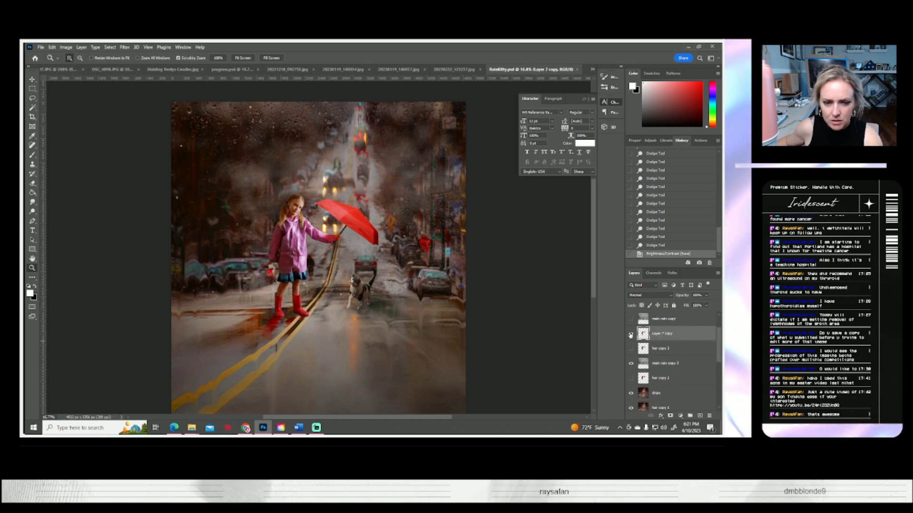
click(631, 334)
click(631, 334)
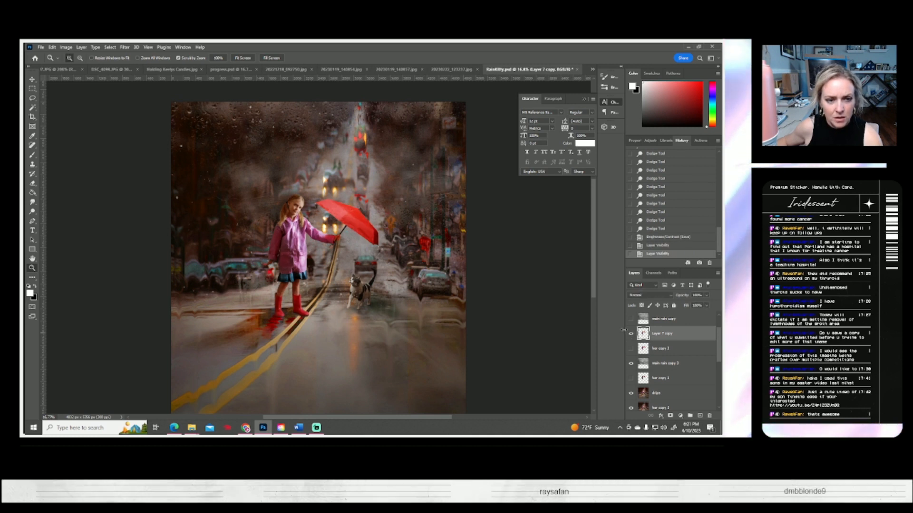
- Turn on the Layer 4 copy 2 layer and move it up the stack to directly beneath main rain copy 2
scroll(663, 354, down, 5)
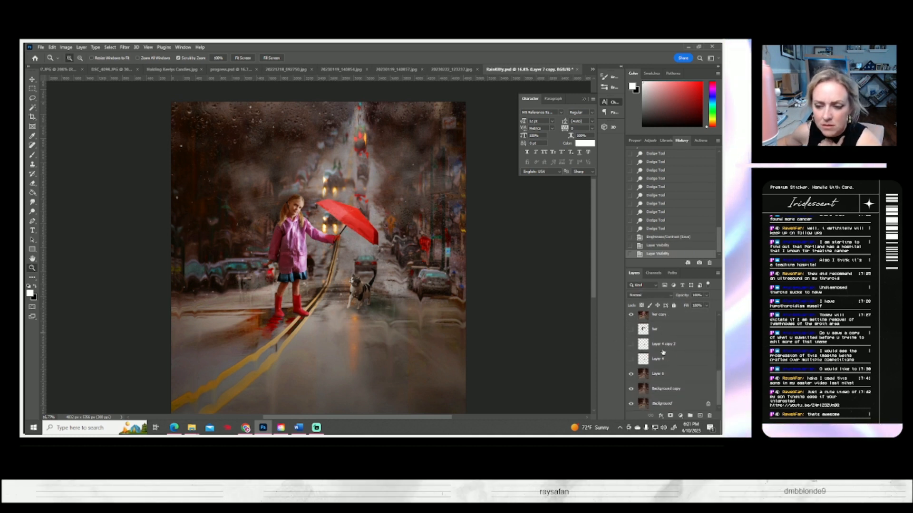
click(631, 344)
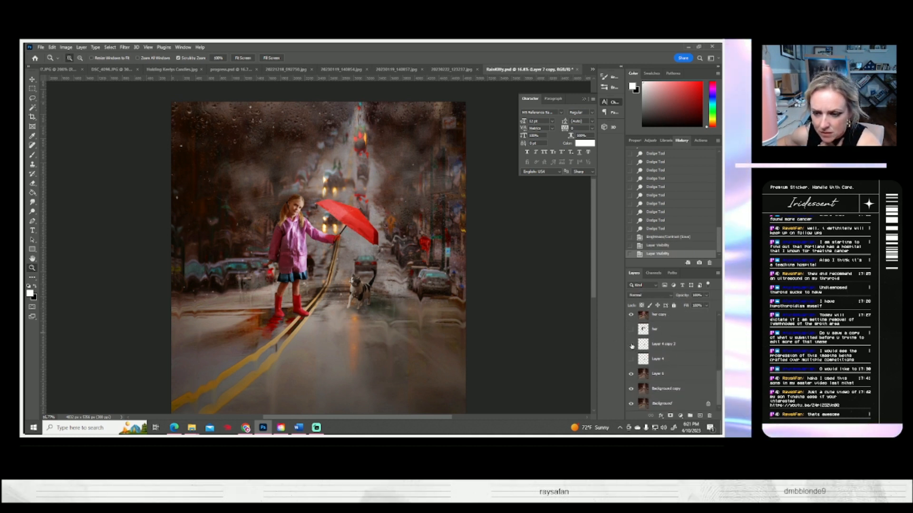
click(659, 348)
mouse_move(659, 348)
mouse_down()
mouse_move(658, 304)
mouse_move(658, 345)
mouse_move(661, 334)
mouse_up()
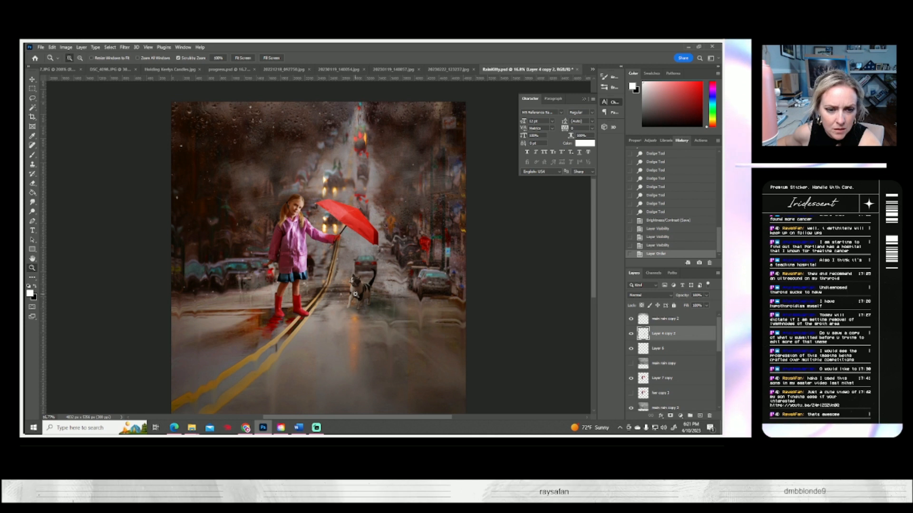
- Set the Eraser to a small soft round brush with 0% hardness for detail work around the cat's head
scroll(360, 291, up, 3)
scroll(360, 291, up, 3)
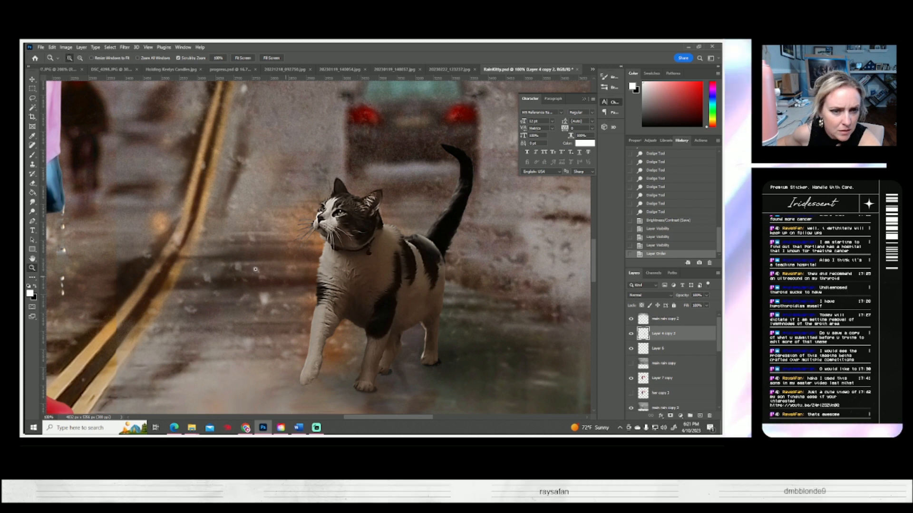
click(309, 214)
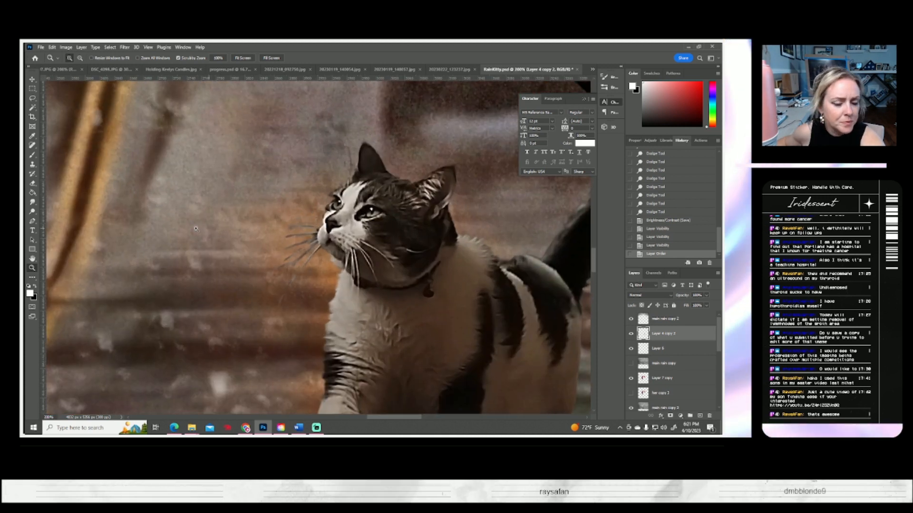
click(32, 183)
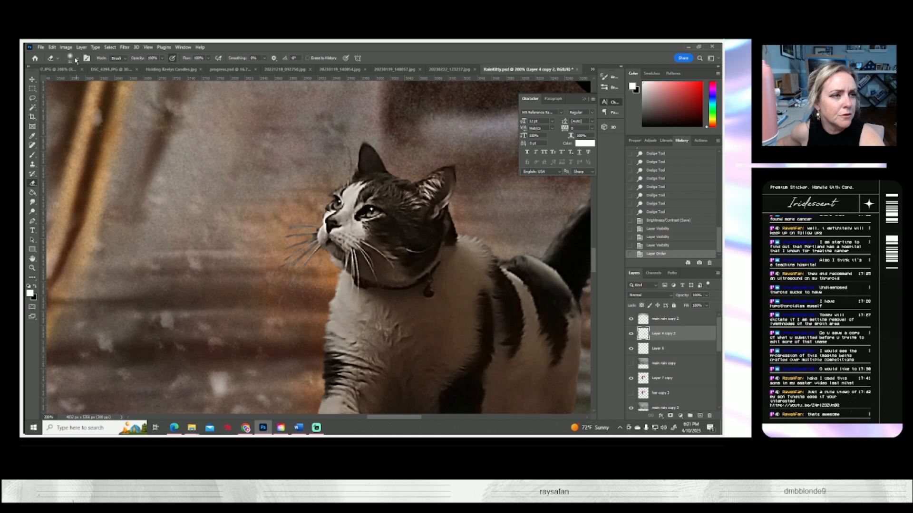
click(71, 58)
drag(69, 81, 67, 82)
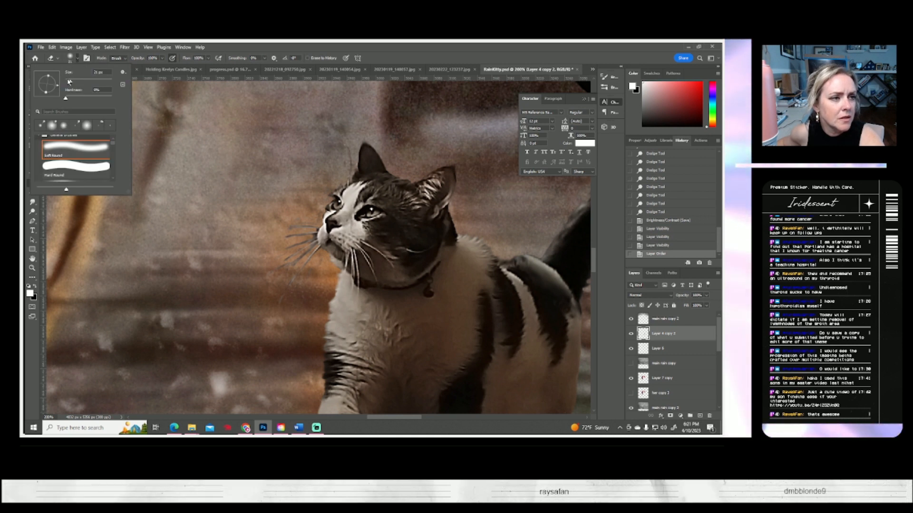
- Rename the Layer 4 copy 2 layer with the cat's name and save the document
double_click(669, 335)
text(w)
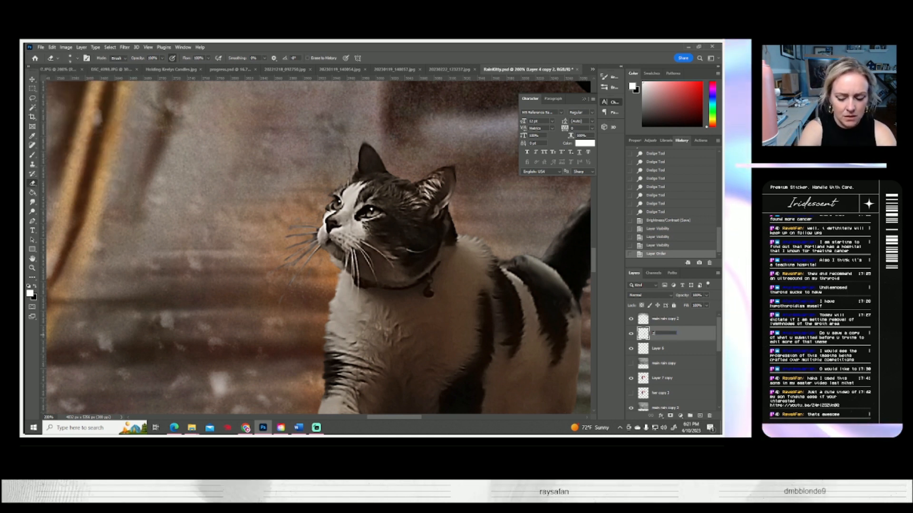
key(Return)
key(ctrl+s)
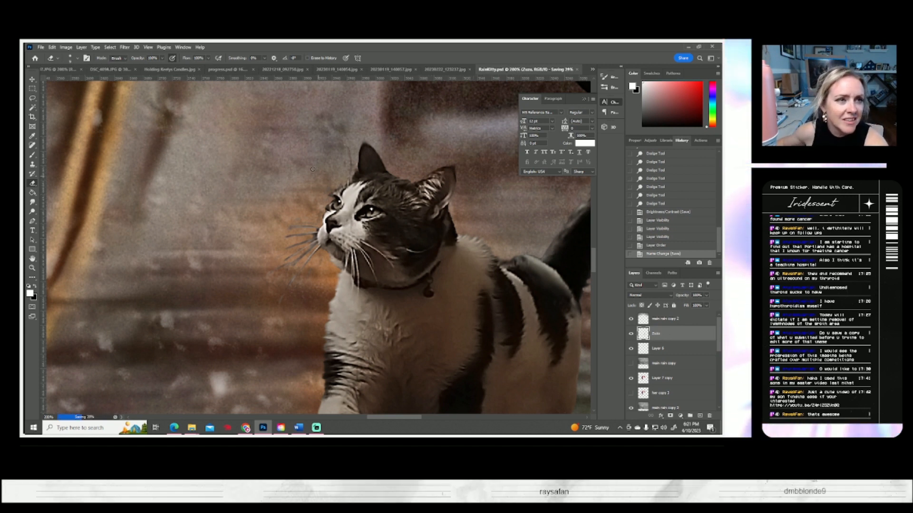
- Erase stray edge pixels on the cat layer beside the ear and forehead and around the whiskers at the muzzle
click(341, 161)
click(345, 162)
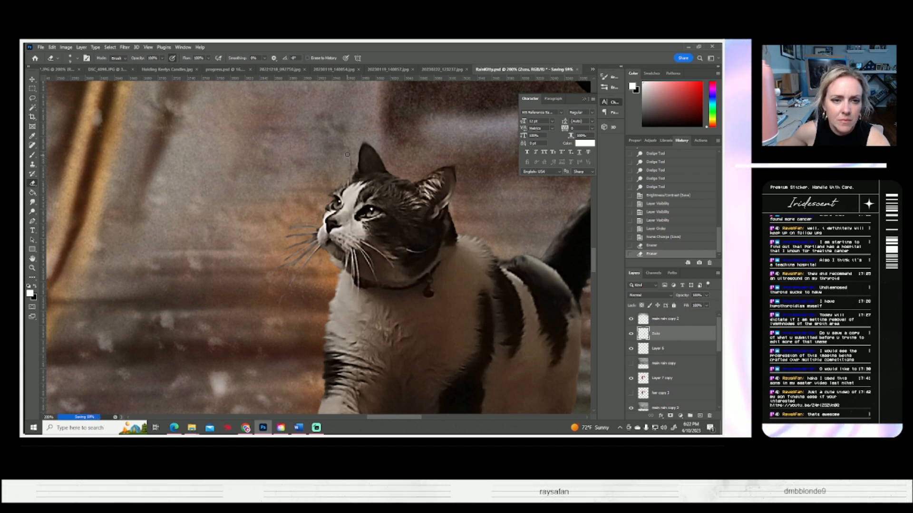
click(353, 172)
click(353, 148)
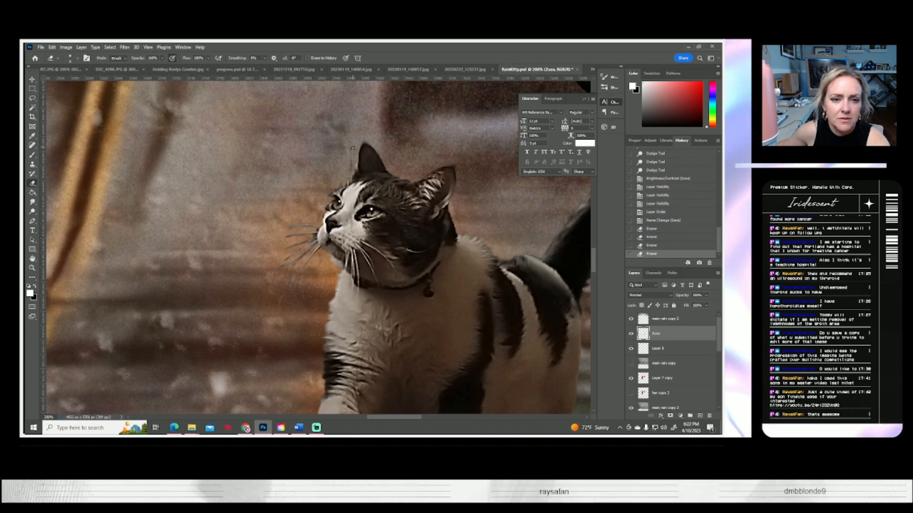
click(325, 194)
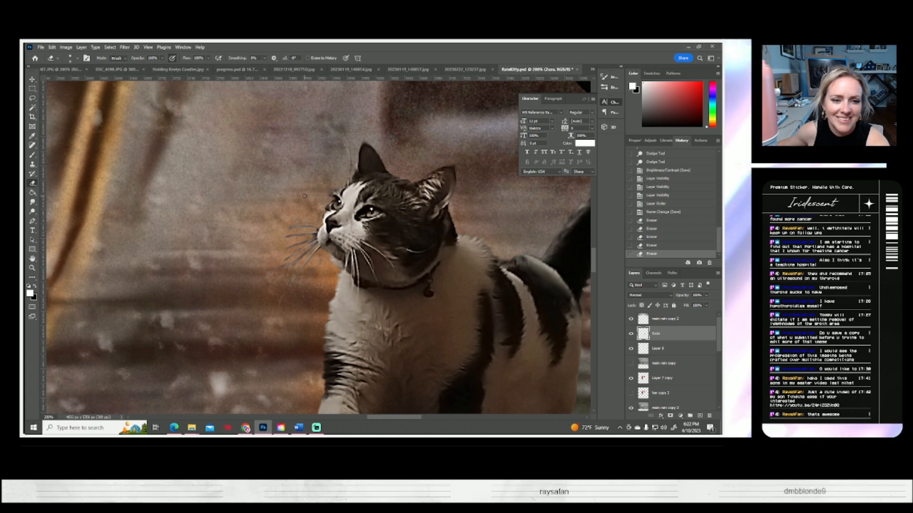
drag(333, 196, 322, 213)
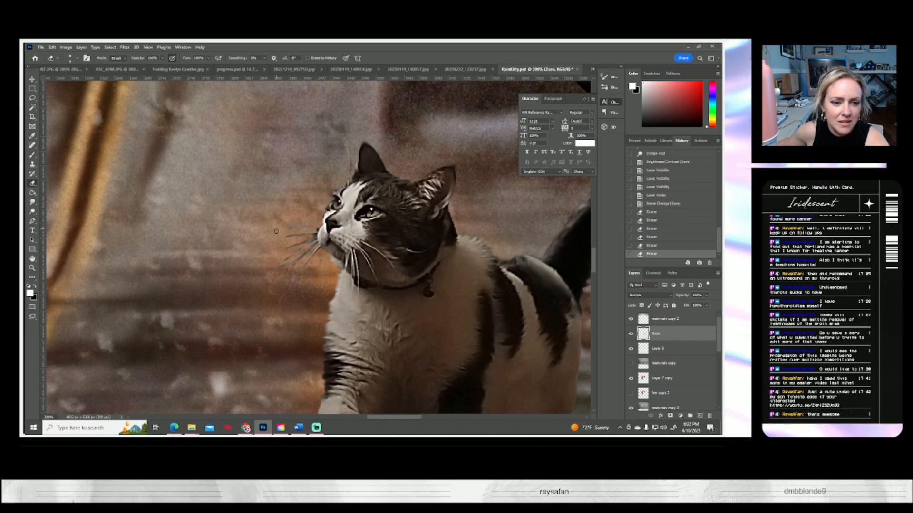
click(301, 227)
drag(312, 229, 292, 241)
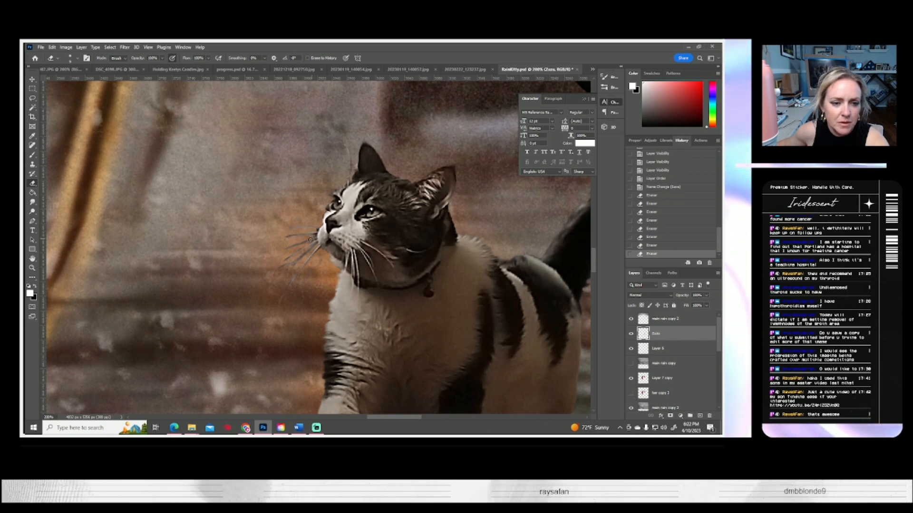
click(284, 248)
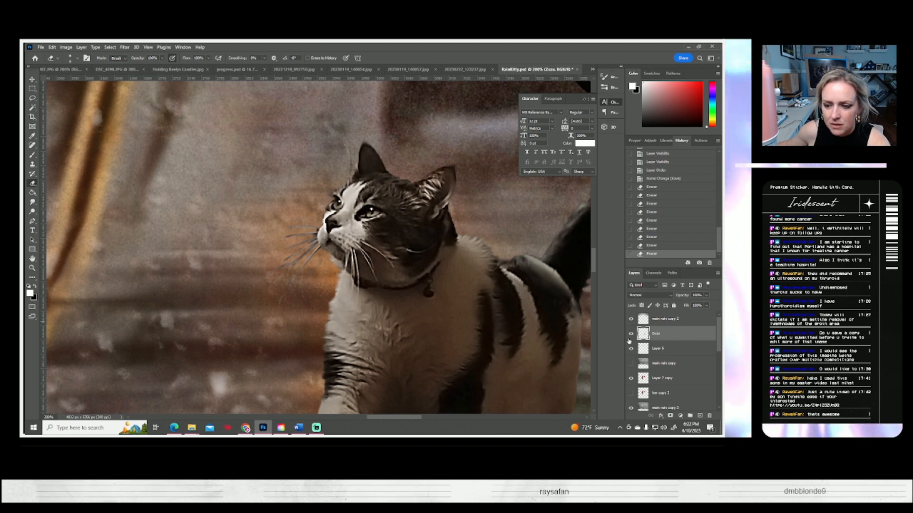
mouse_move(314, 238)
mouse_down()
mouse_move(293, 240)
mouse_move(276, 257)
mouse_move(298, 249)
mouse_up()
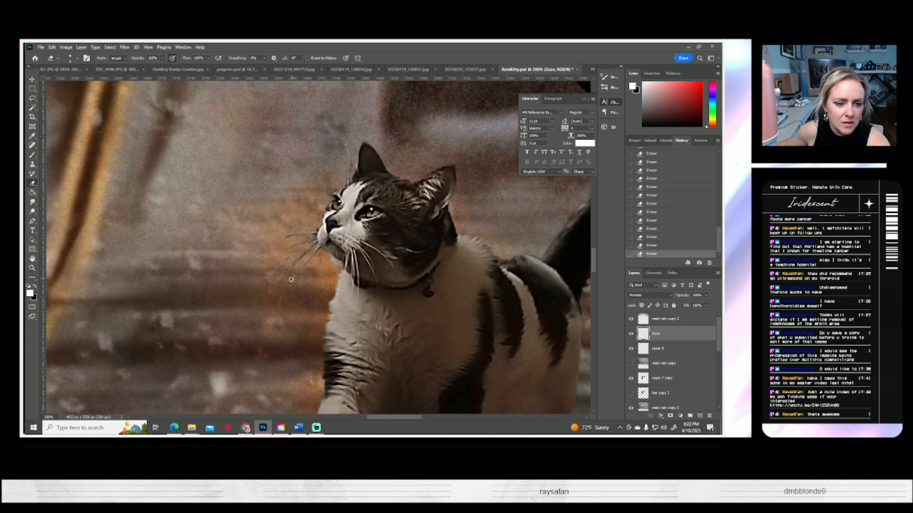
- Clone out the faint marks around the upper whiskers beside the cat's muzzle on the drips layer with the Clone Stamp
scroll(637, 346, down, 1)
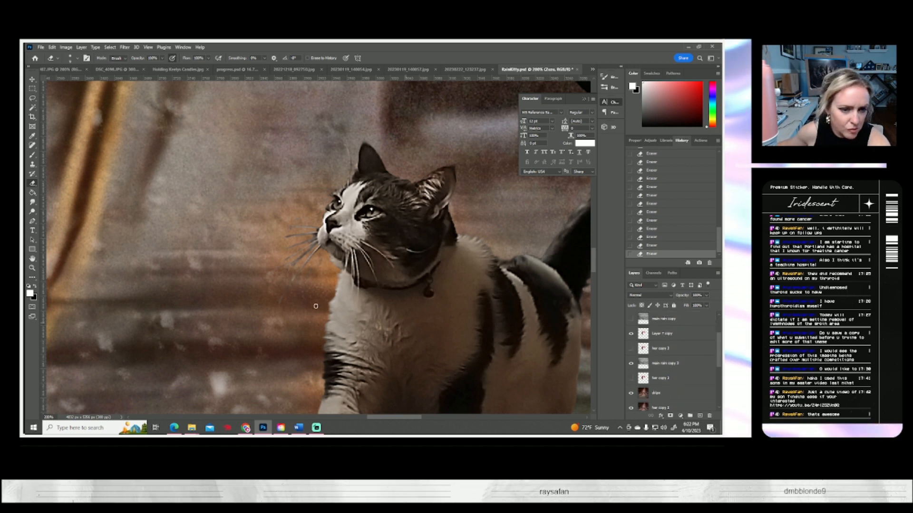
scroll(695, 371, down, 1)
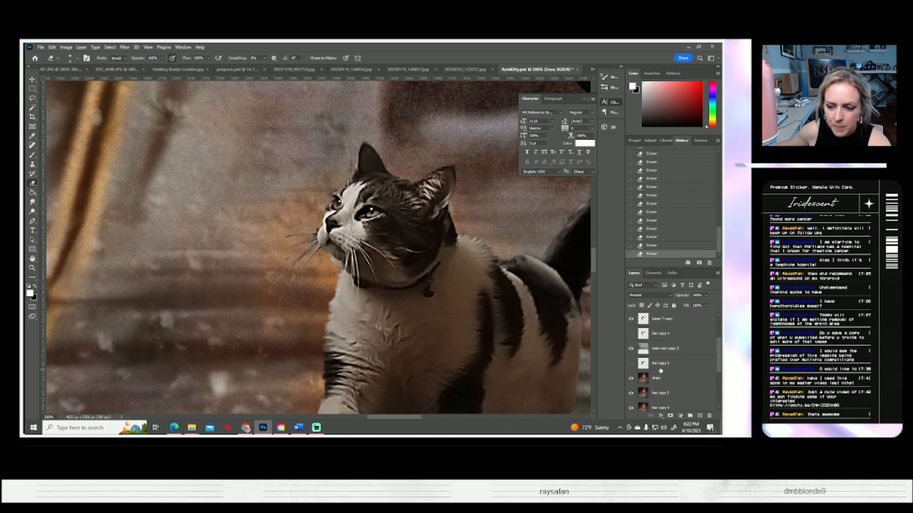
click(680, 364)
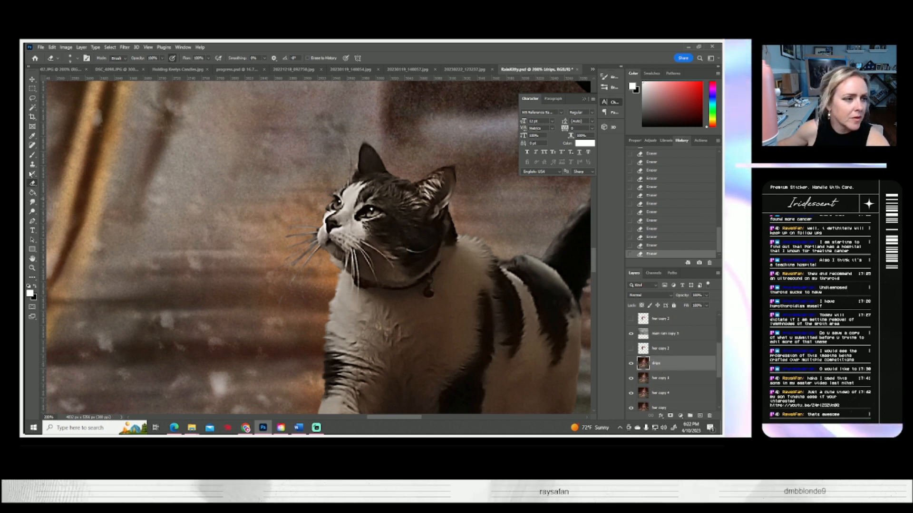
key(s)
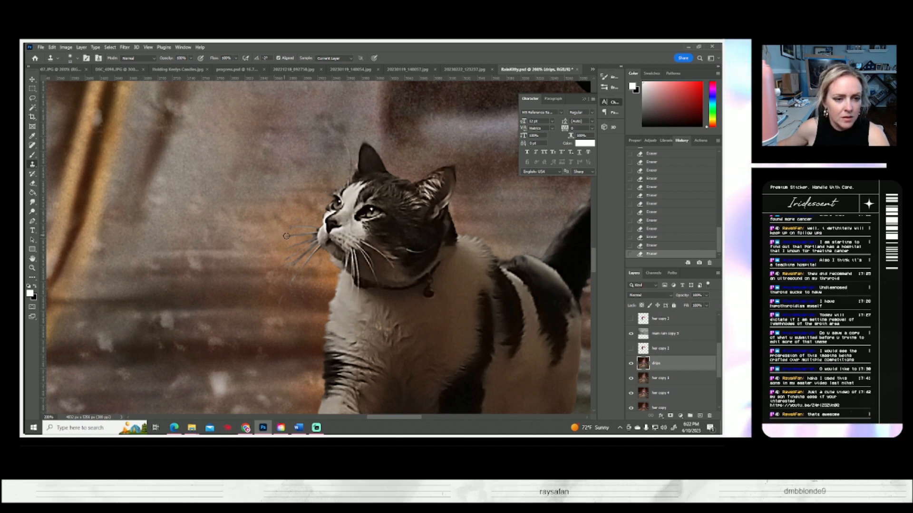
click(311, 234)
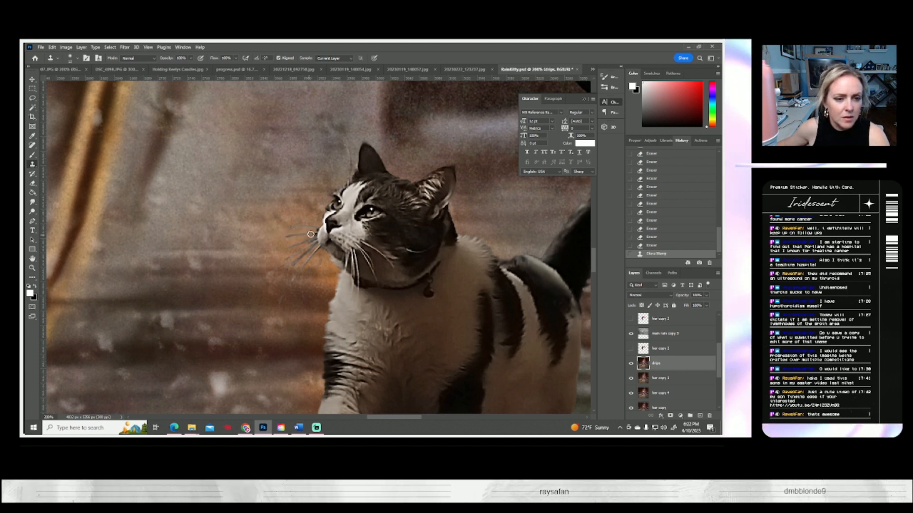
click(315, 232)
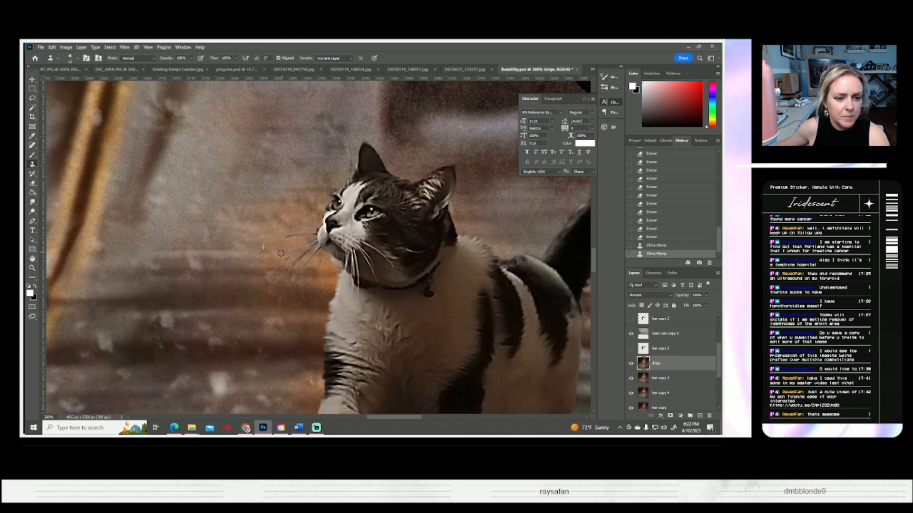
click(307, 244)
click(306, 245)
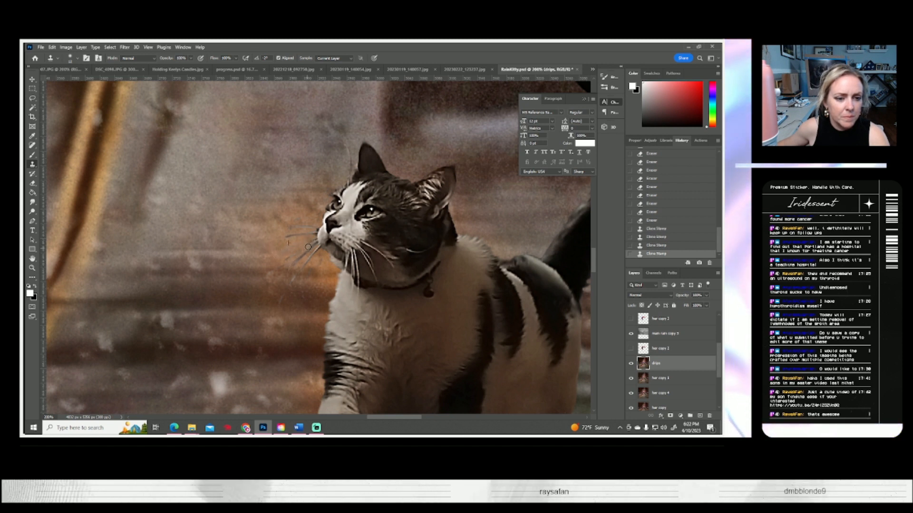
click(312, 244)
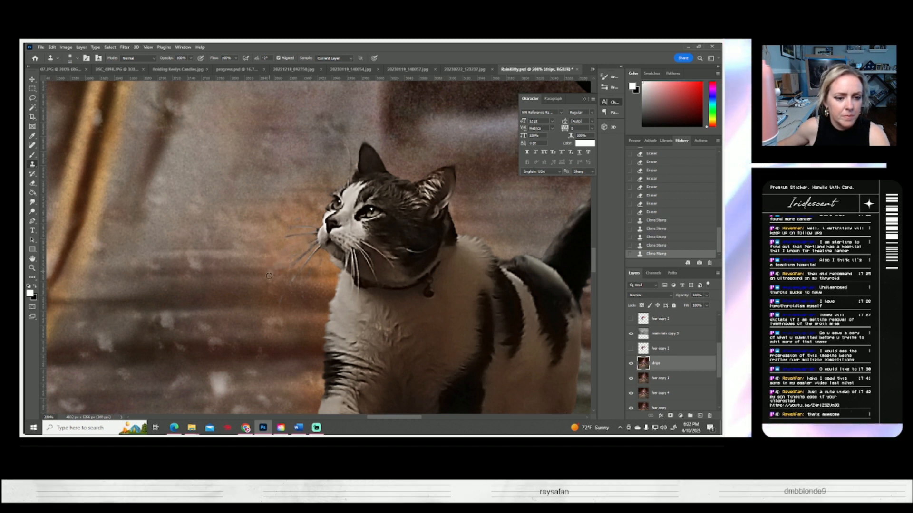
- Clone clean background over the marks below the whiskers and chin and beside the forehead up to the front ear
click(297, 277)
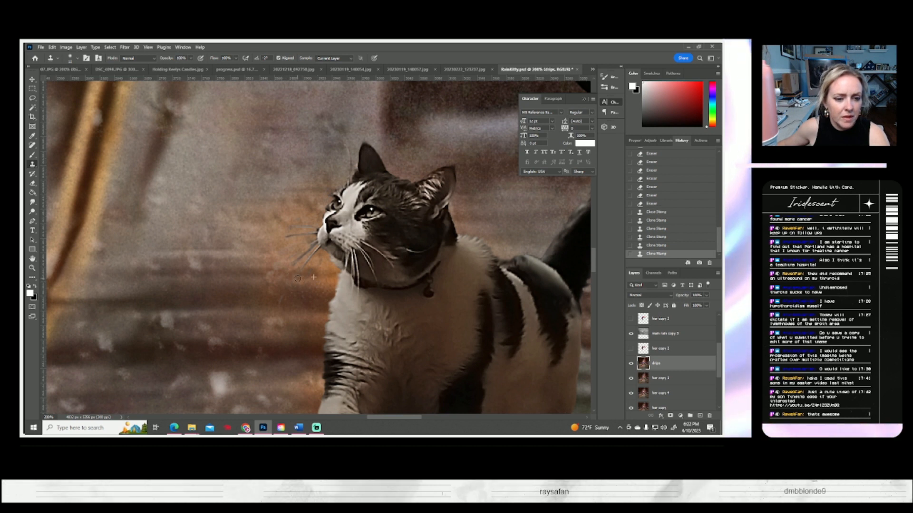
click(326, 270)
click(313, 262)
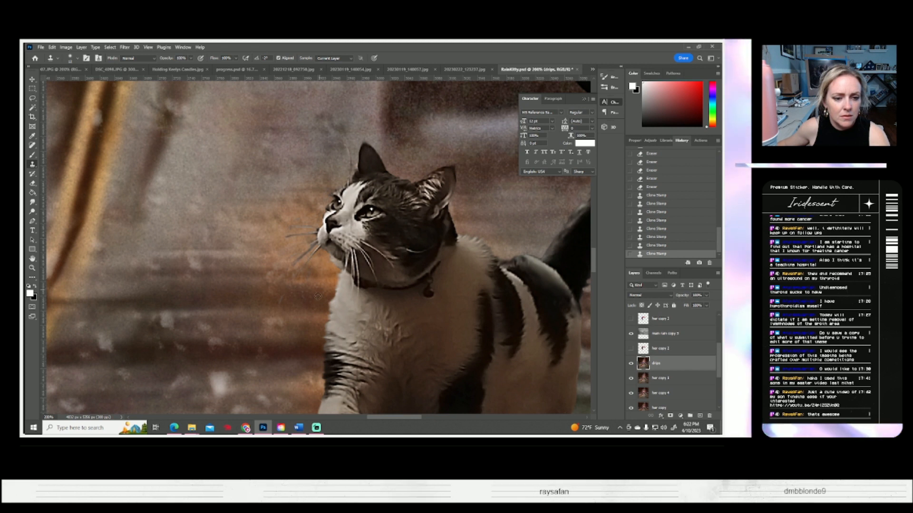
click(323, 283)
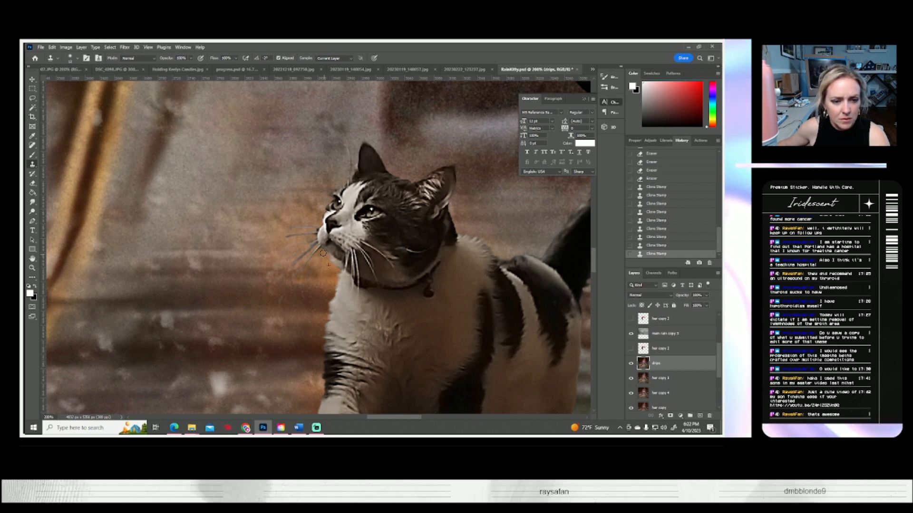
click(306, 268)
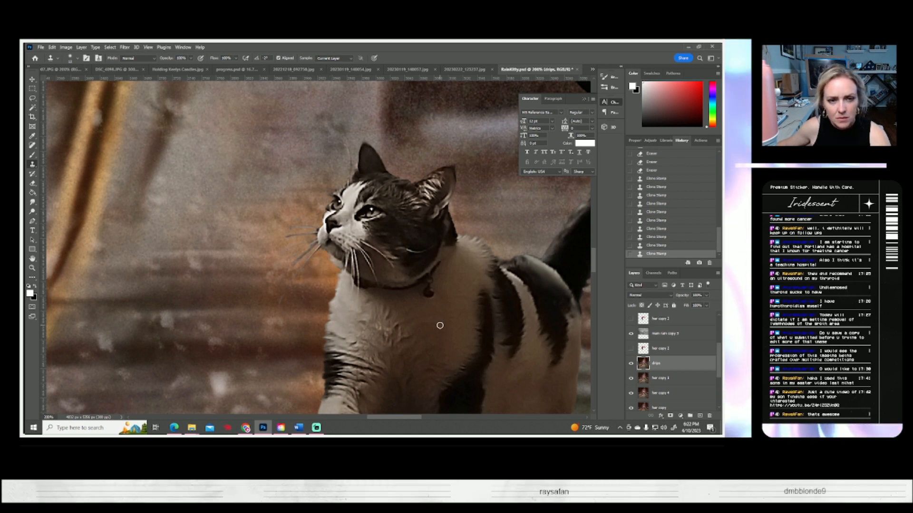
alt+click(322, 188)
mouse_move(332, 187)
mouse_down()
mouse_move(345, 184)
mouse_move(343, 146)
mouse_move(352, 166)
mouse_move(353, 139)
mouse_up()
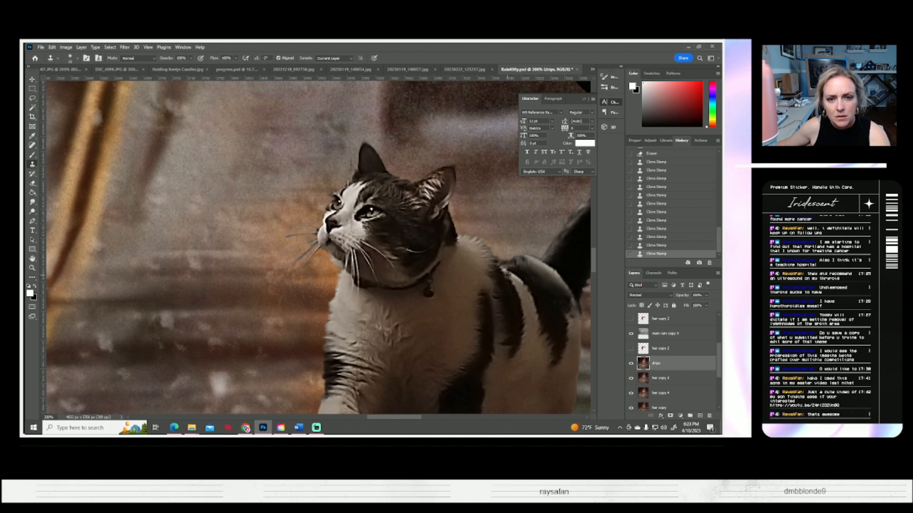
- Reselect the cat's layer directly beneath main rain copy 2 and save the document
scroll(652, 338, up, 2)
scroll(652, 338, up, 2)
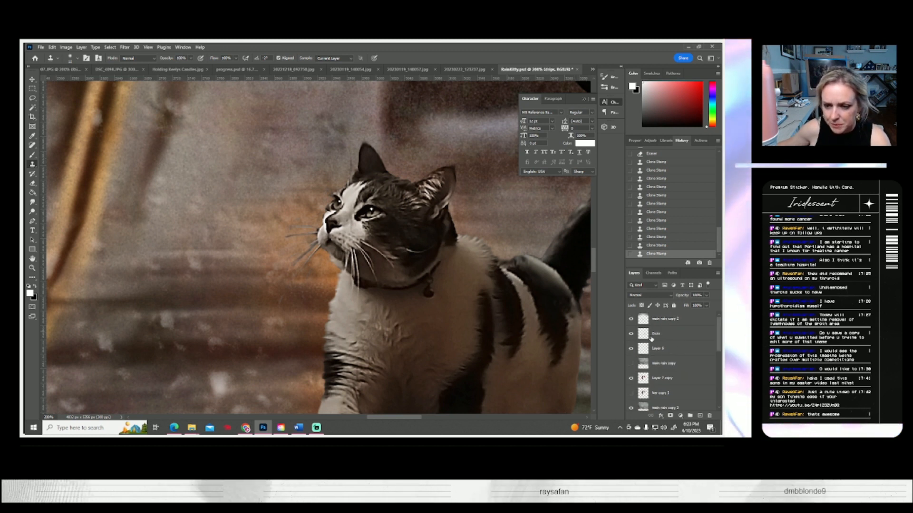
click(655, 335)
key(ctrl+s)
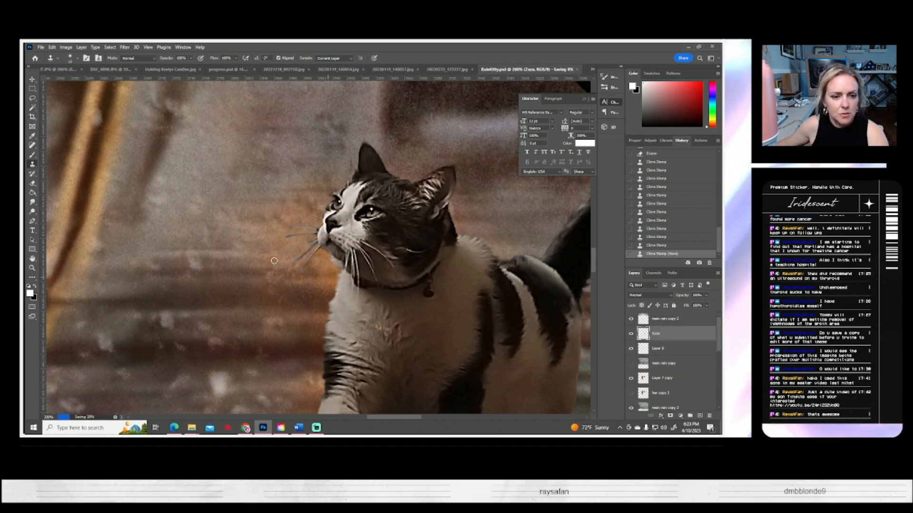
- Set the Eraser size to 3 px and erase stray pixels along the cat's nose and between the whiskers
key(e)
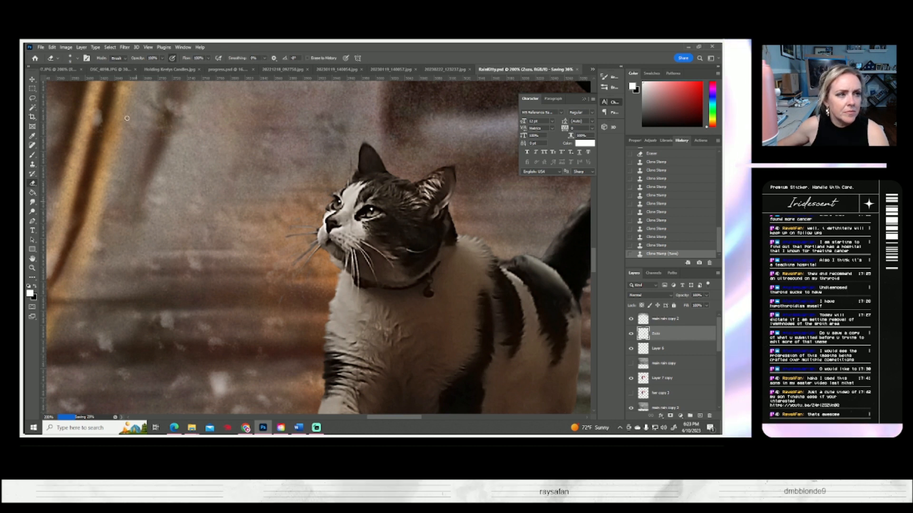
click(77, 59)
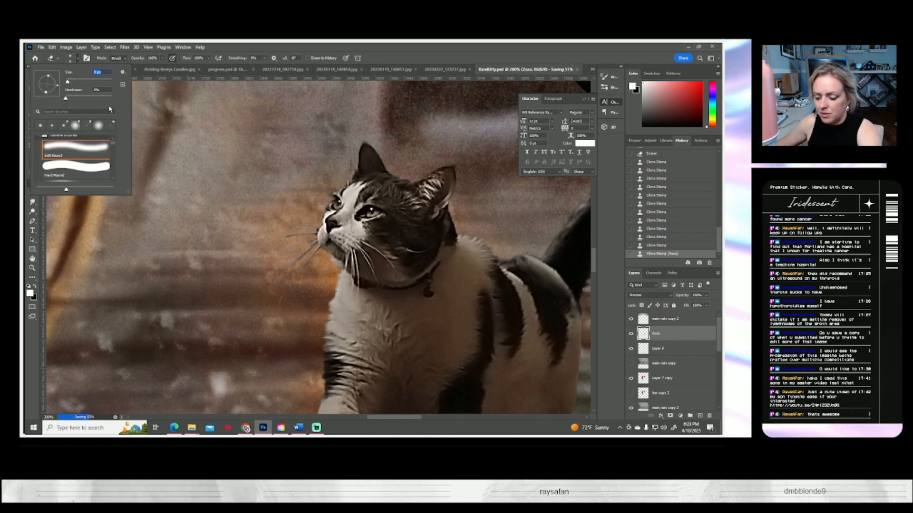
text(3)
key(Return)
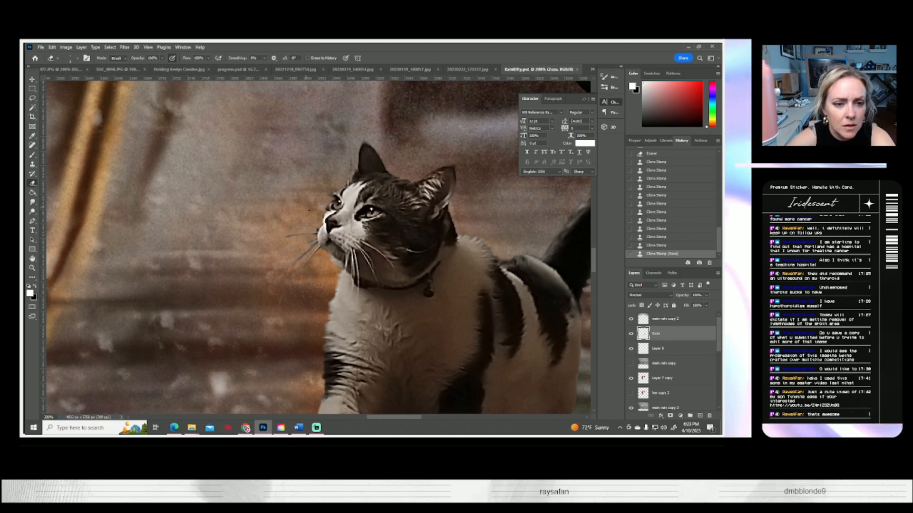
drag(318, 215, 309, 230)
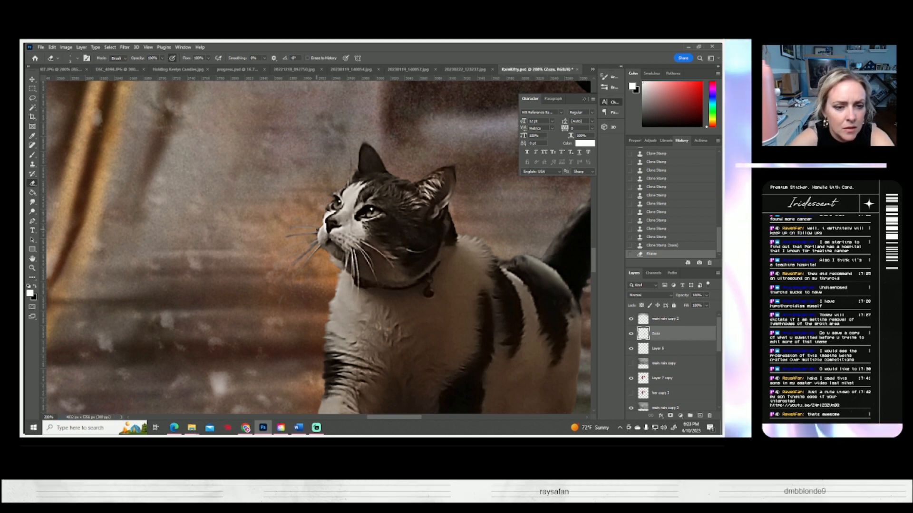
click(314, 232)
click(312, 235)
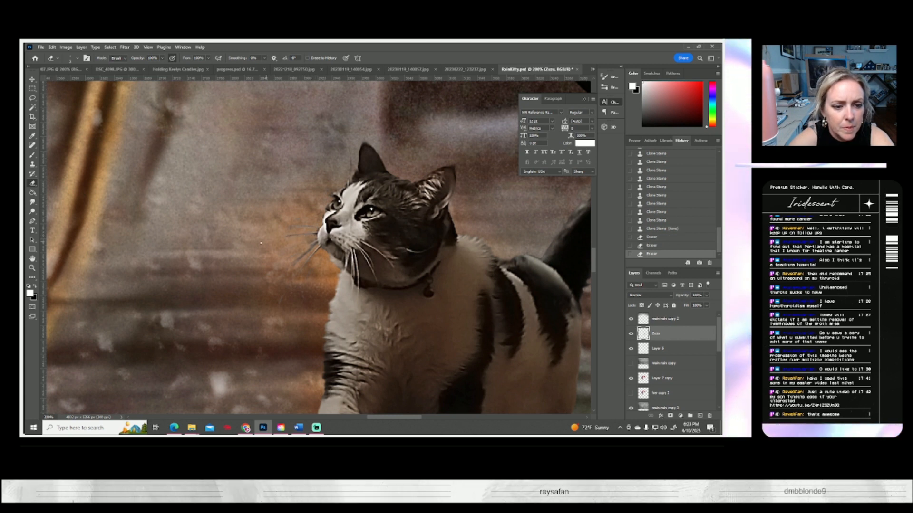
click(295, 236)
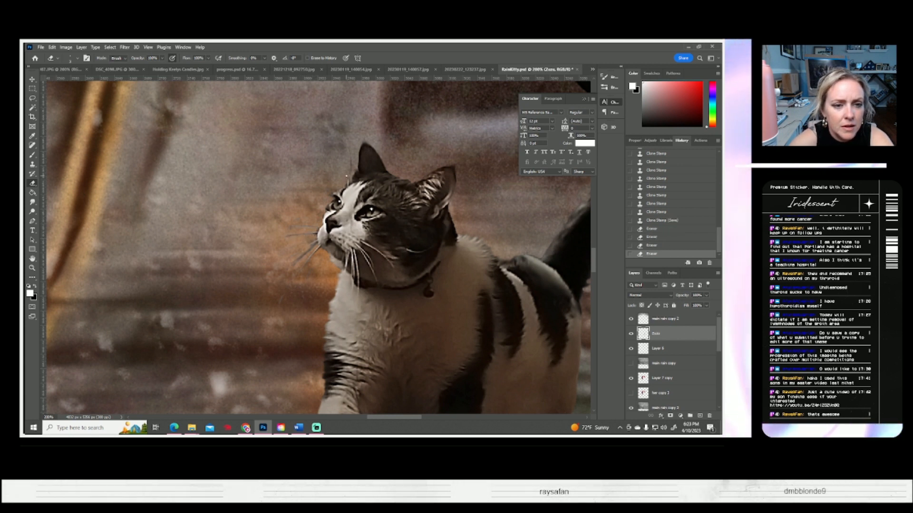
- Erase leftover edge pixels along the cat's forehead, chin and throat, behind the rear ear and along the upper back
click(336, 192)
click(336, 191)
click(335, 191)
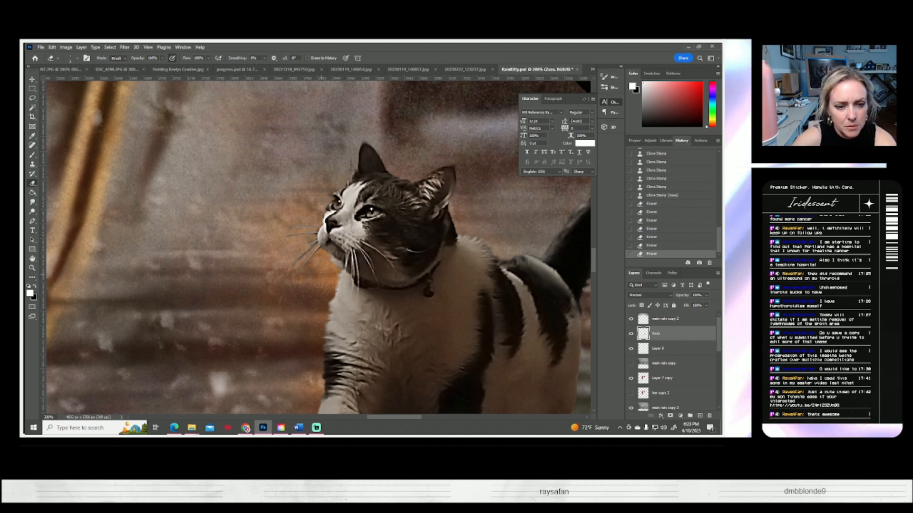
click(329, 253)
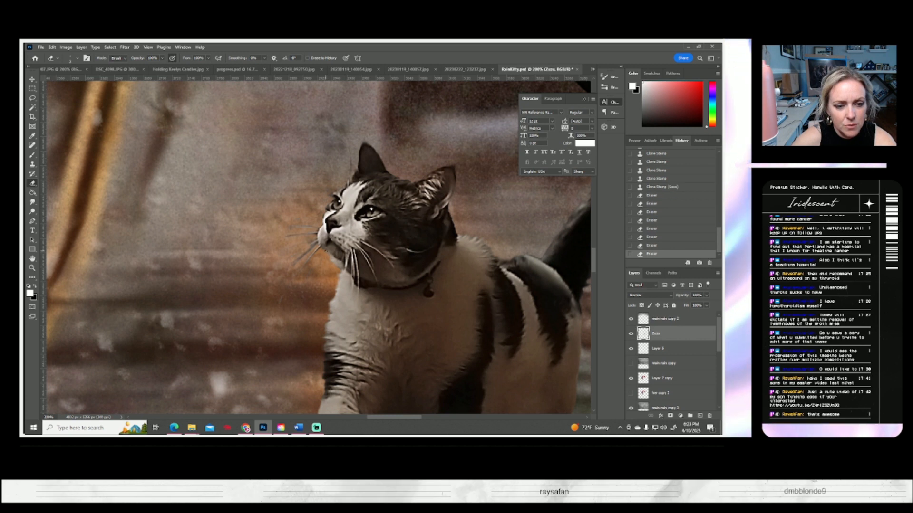
click(328, 272)
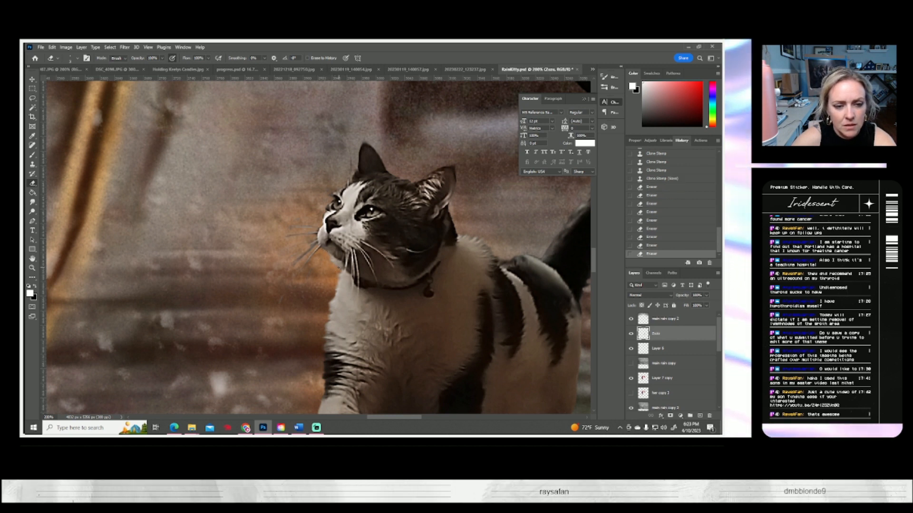
click(328, 272)
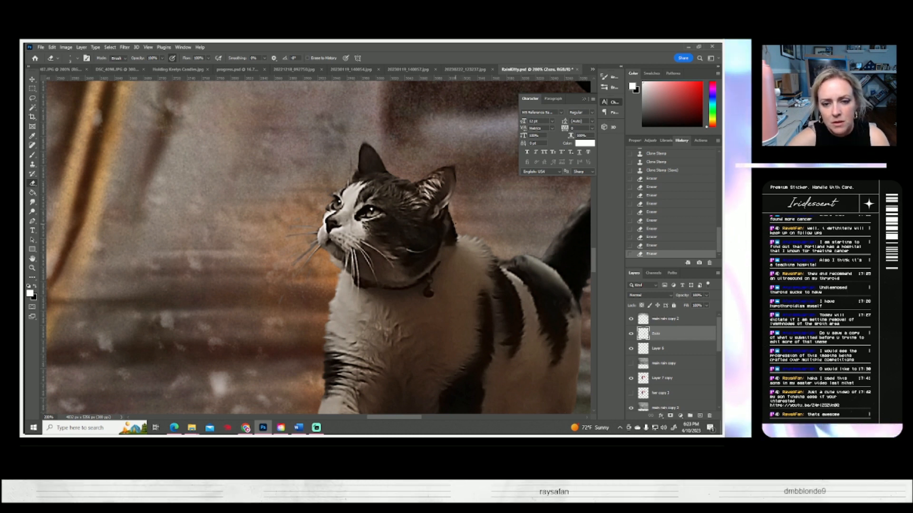
click(452, 203)
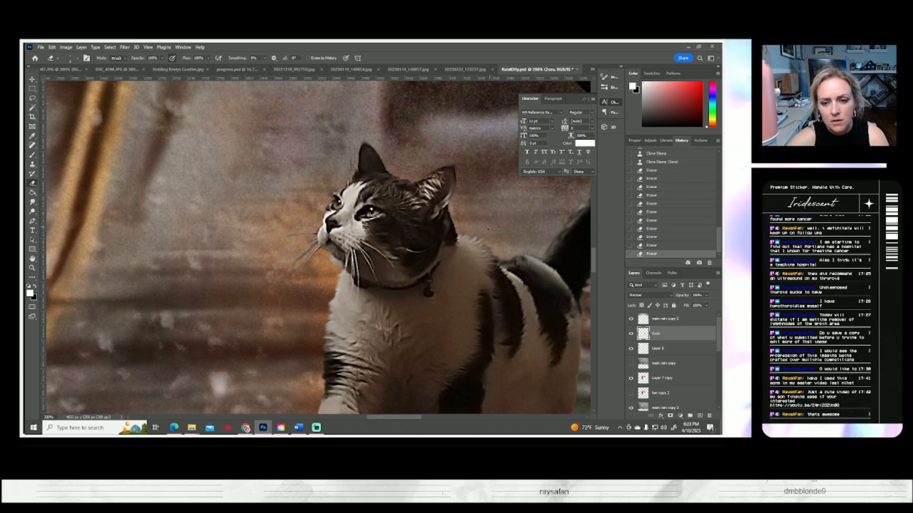
click(485, 241)
click(478, 237)
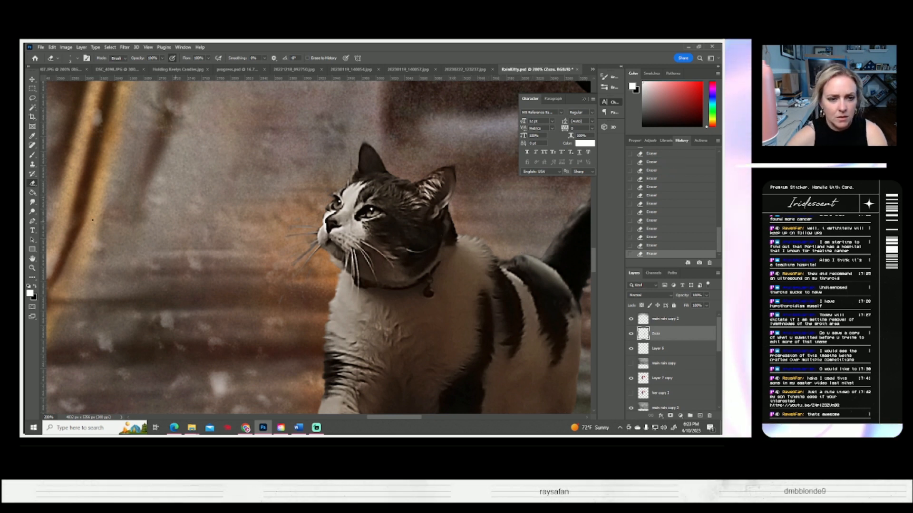
- Lighten the white fur around the cat's eyes, nose and forehead and the fur by the rear ear with the Dodge tool
click(32, 212)
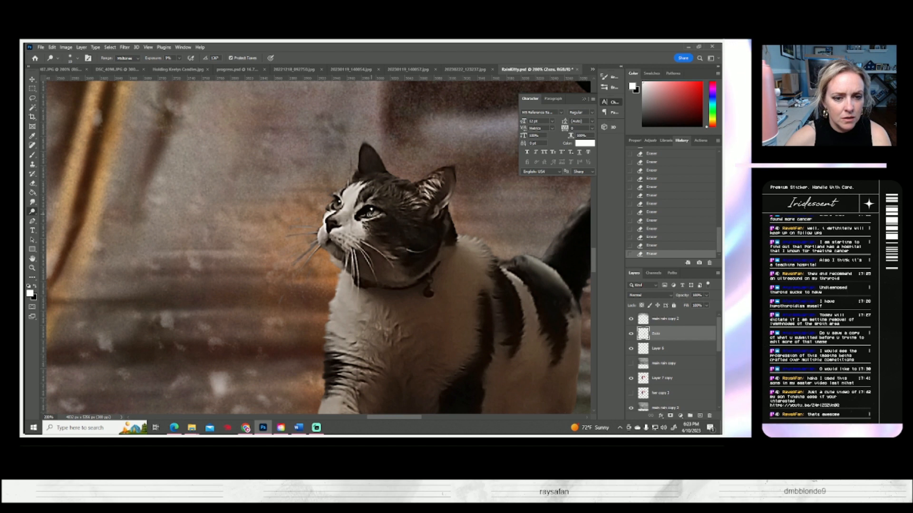
click(336, 211)
click(336, 208)
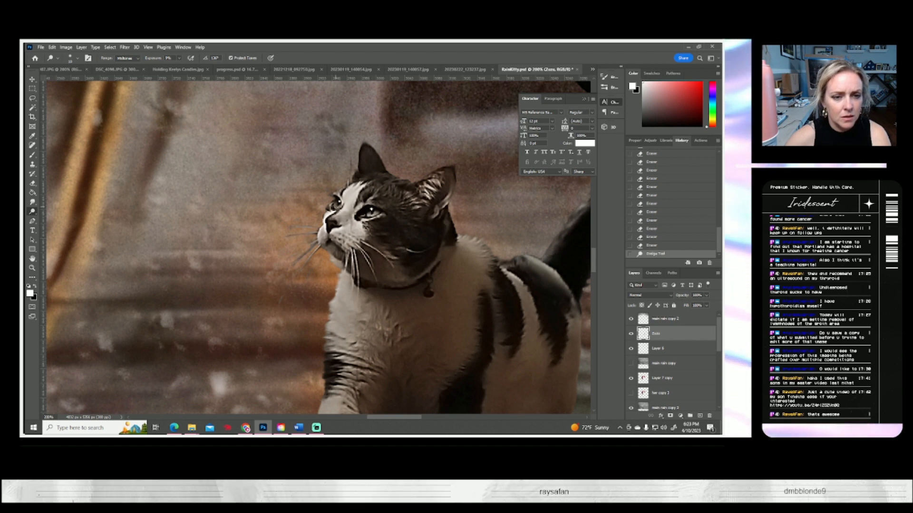
click(337, 231)
click(343, 211)
drag(346, 210, 354, 196)
click(348, 210)
click(344, 210)
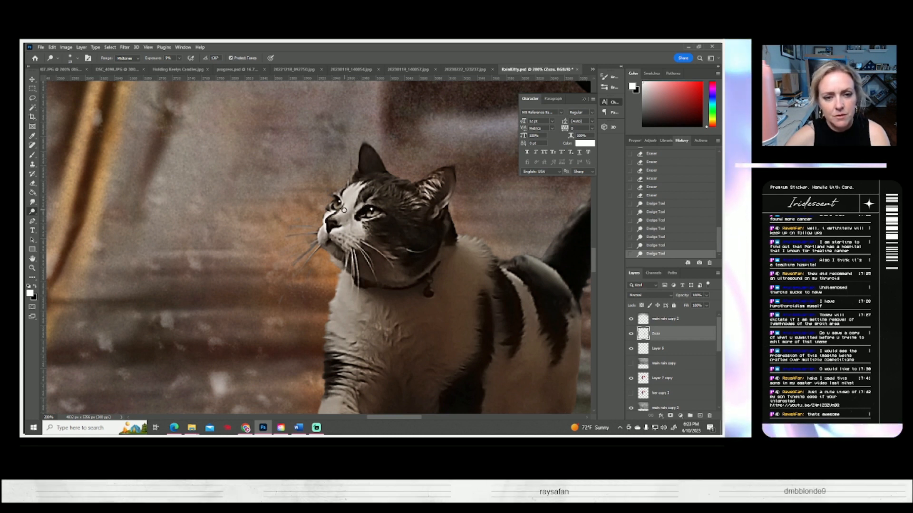
click(432, 188)
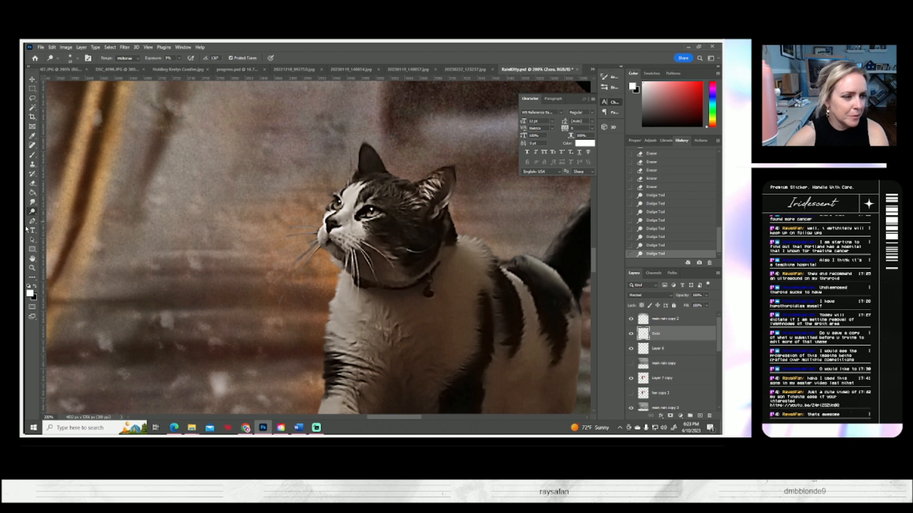
- Paint fine fur tufts on the tips of both ears with a small Brush, using dark brown sampled from the front ear
click(32, 155)
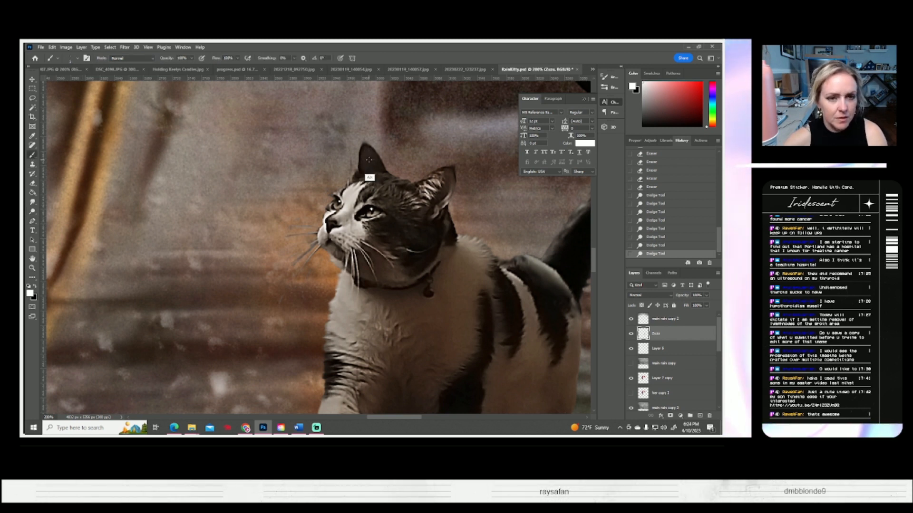
drag(360, 147, 354, 160)
key(ctrl+z)
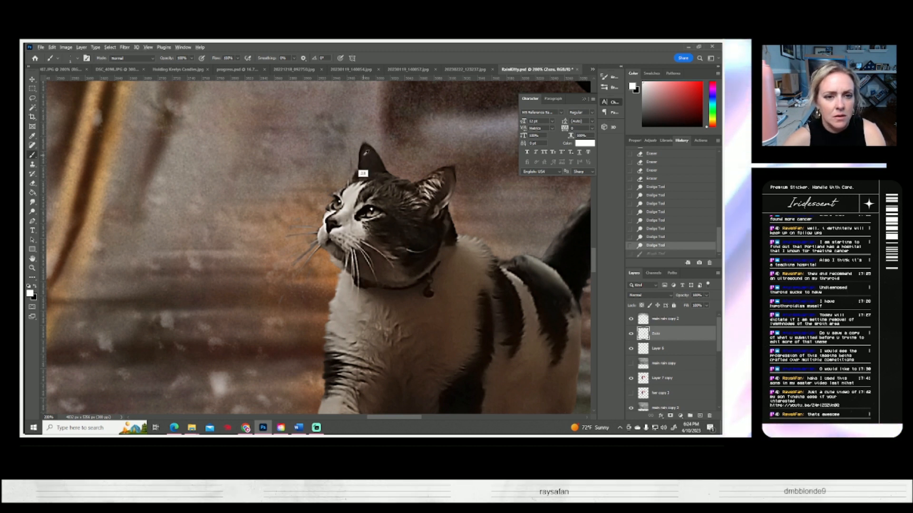
alt+click(364, 149)
drag(364, 136, 367, 141)
drag(452, 173, 457, 163)
drag(453, 171, 450, 162)
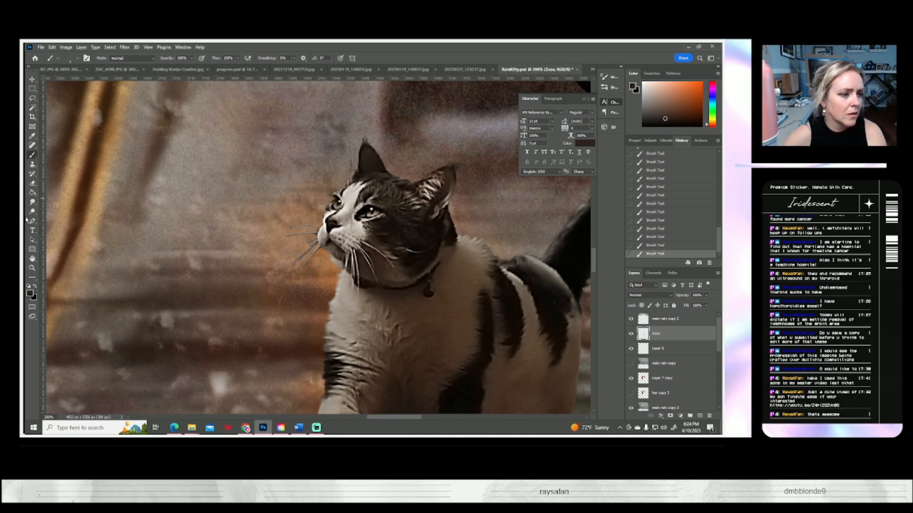
- Soften the painted fur tufts on both ear tips with the Smudge tool at 12% strength
click(32, 202)
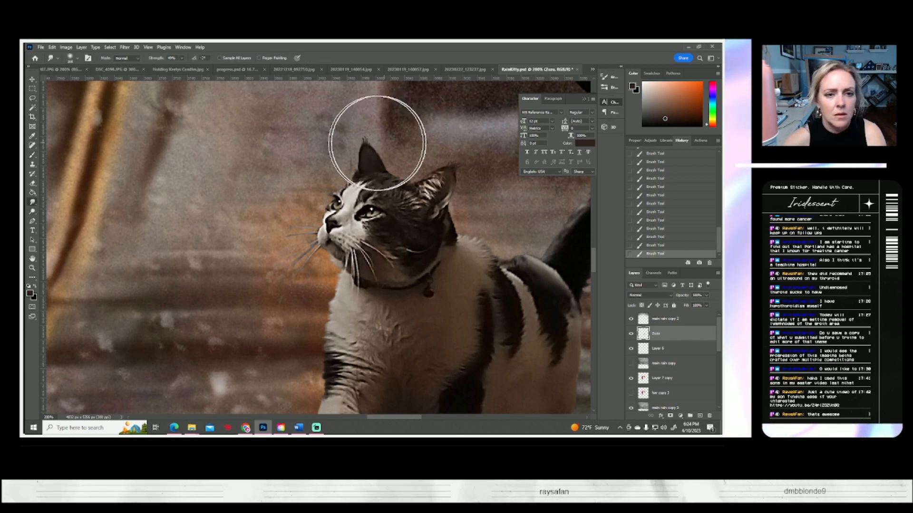
click(76, 60)
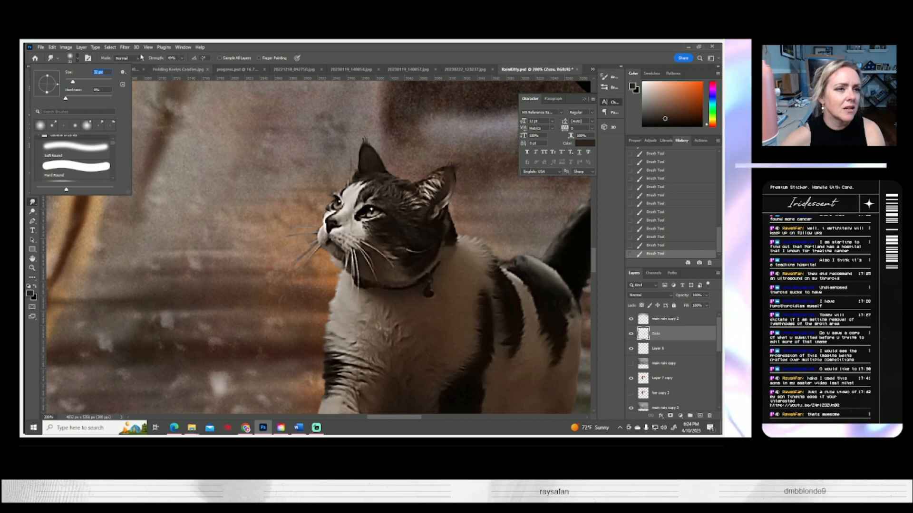
click(182, 59)
drag(365, 148, 353, 139)
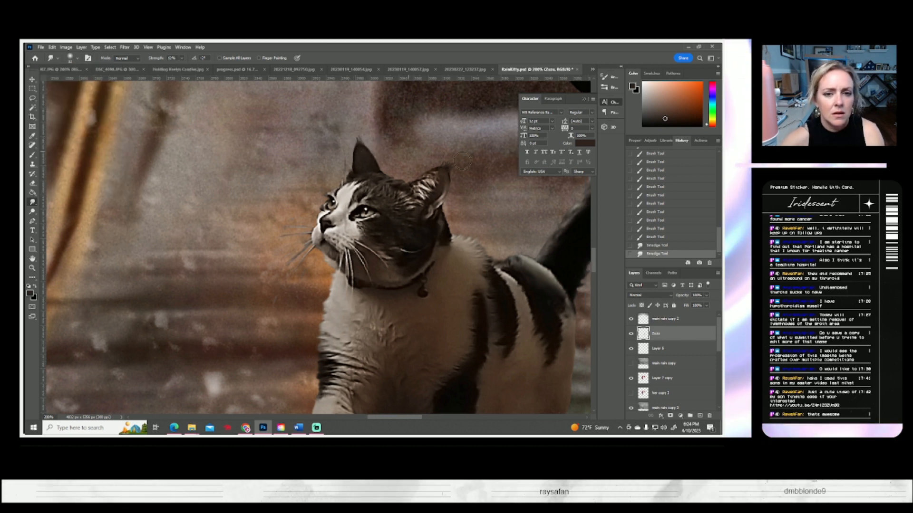
drag(447, 163, 434, 179)
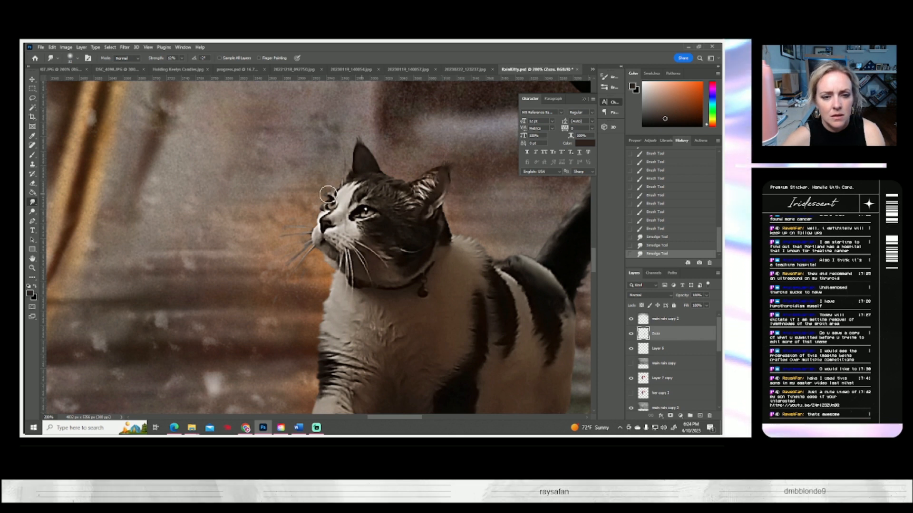
- Paint fine whiskers beside the cat's muzzle and above its eye with the Brush, using near-white sampled from the muzzle fur
click(33, 156)
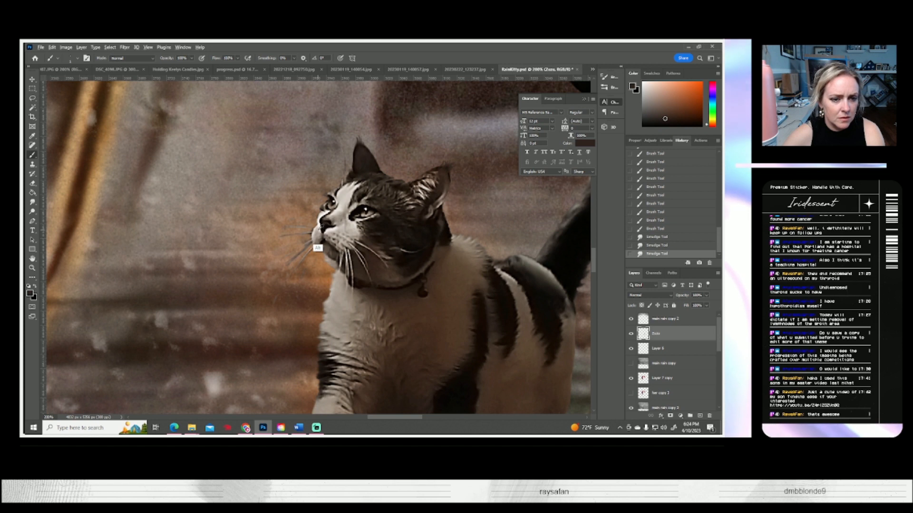
drag(307, 233, 251, 243)
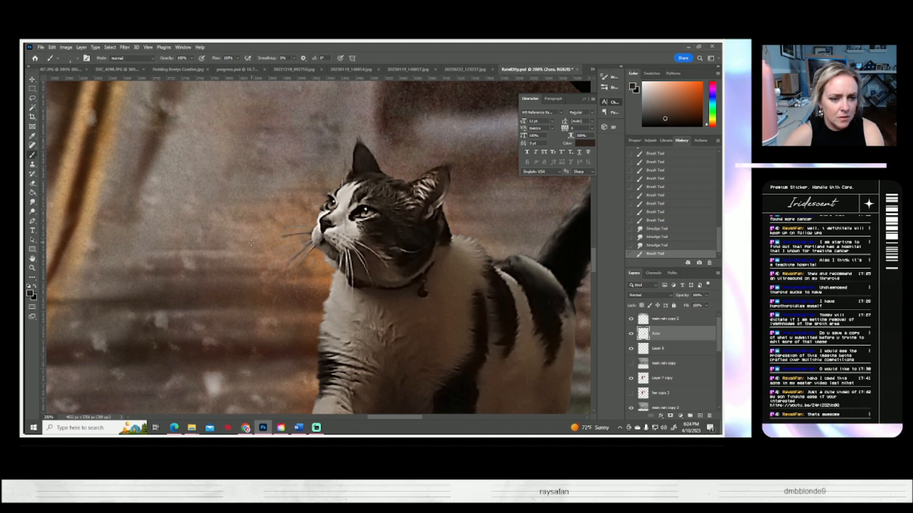
key(ctrl+z)
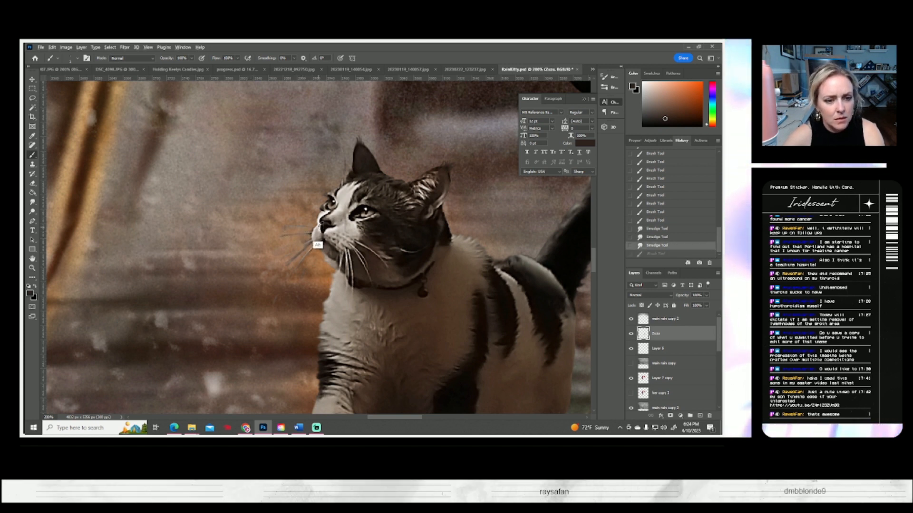
alt+click(314, 242)
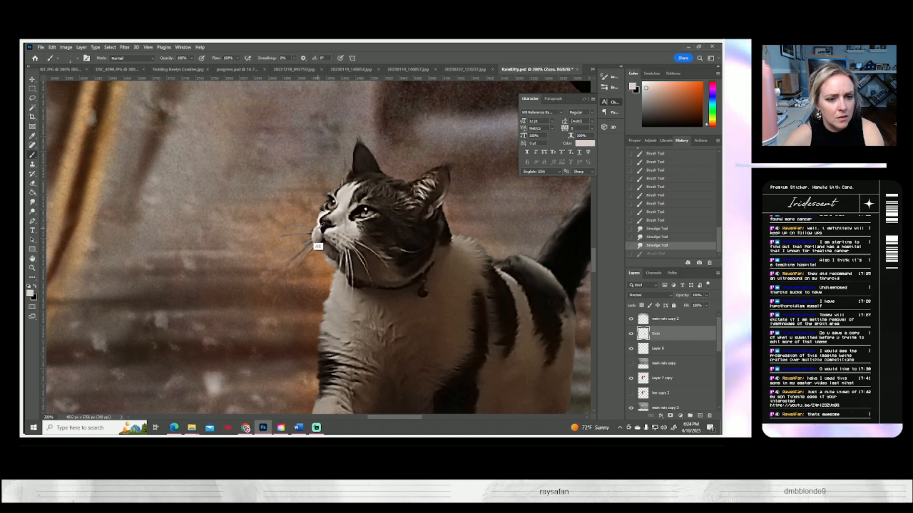
alt+click(318, 227)
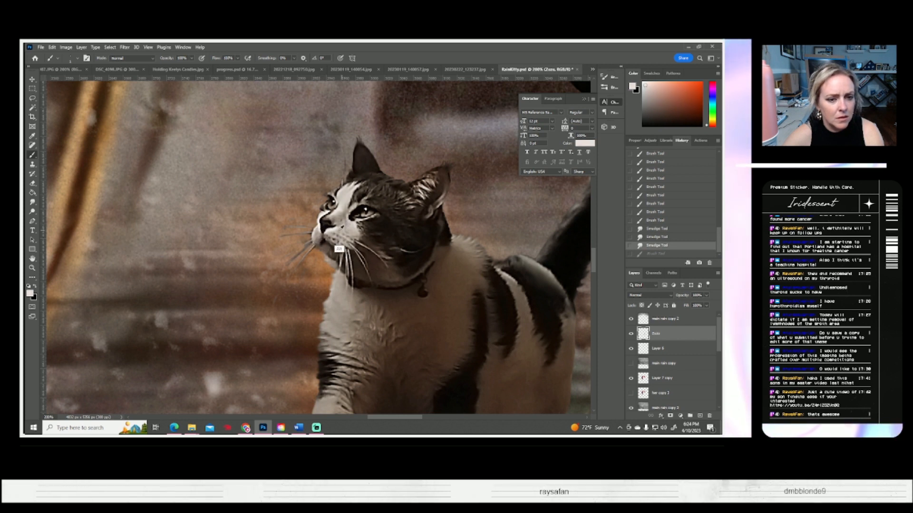
alt+click(331, 248)
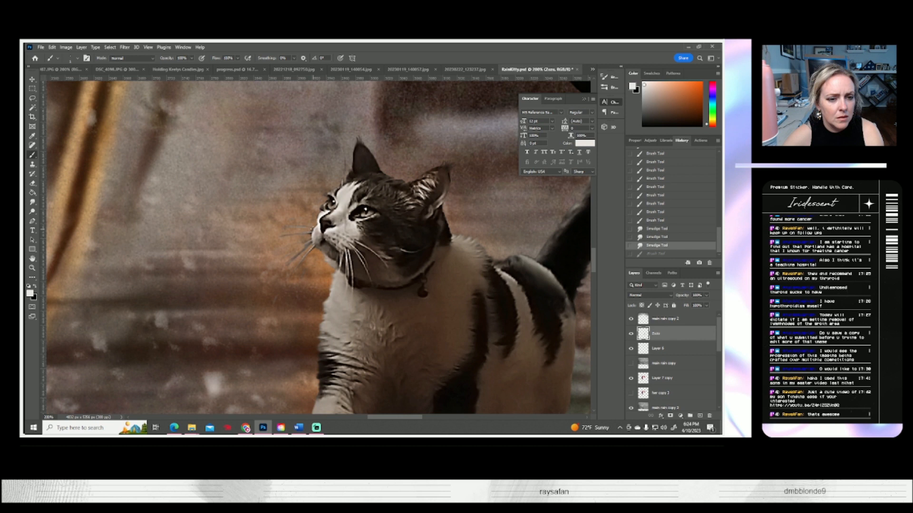
mouse_move(314, 227)
mouse_down()
mouse_move(274, 237)
mouse_move(289, 256)
mouse_move(289, 278)
mouse_up()
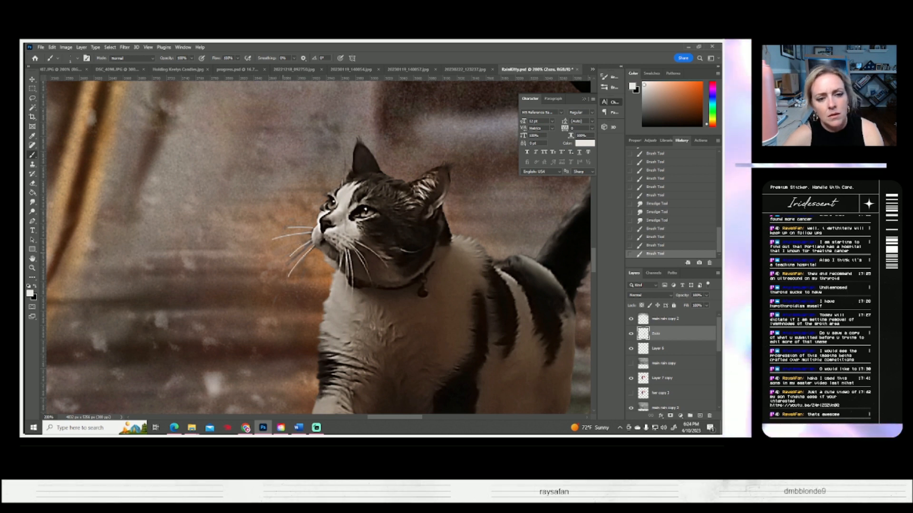
mouse_move(341, 186)
mouse_down()
mouse_move(340, 170)
mouse_move(312, 199)
mouse_up()
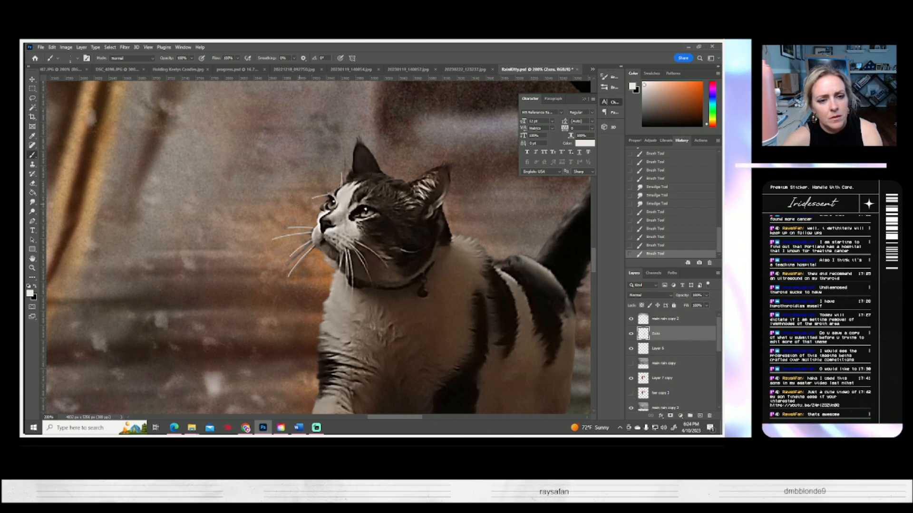
- Soften the new whiskers beside the muzzle, above the eye and below the chin with the Smudge tool, undoing the last stroke
click(32, 203)
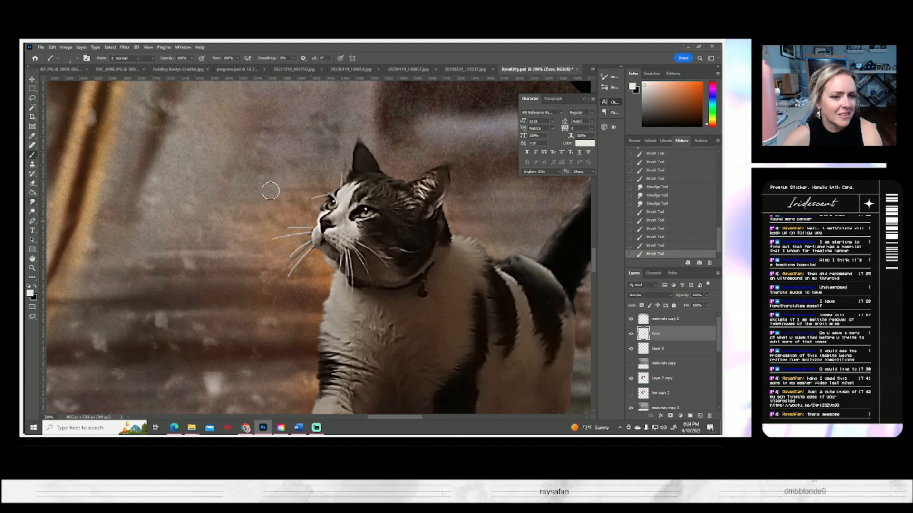
drag(304, 200, 326, 188)
drag(335, 154, 336, 175)
mouse_move(298, 226)
mouse_down()
mouse_move(267, 236)
mouse_move(291, 233)
mouse_move(268, 243)
mouse_move(286, 264)
mouse_move(303, 248)
mouse_move(276, 285)
mouse_move(295, 259)
mouse_up()
mouse_move(362, 270)
mouse_down()
mouse_move(380, 278)
mouse_move(384, 268)
mouse_move(385, 283)
mouse_move(350, 294)
mouse_move(347, 283)
mouse_move(346, 302)
mouse_up()
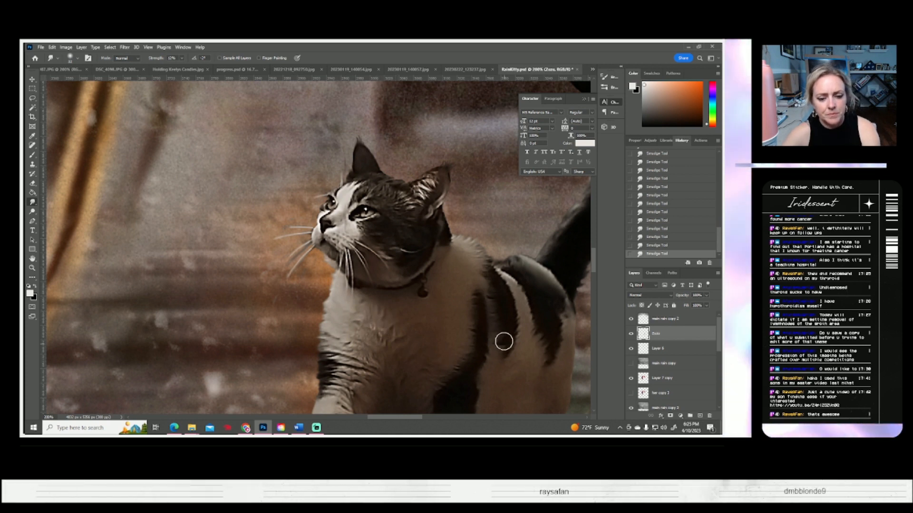
key(ctrl+z)
- Soften the fur edge behind the cat's neck with a smaller Smudge brush and save the document
drag(372, 352, 268, 250)
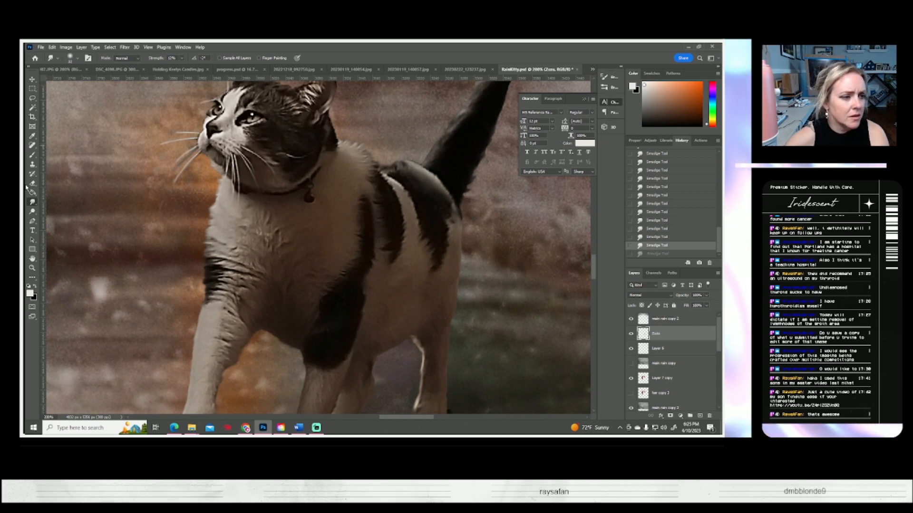
click(77, 58)
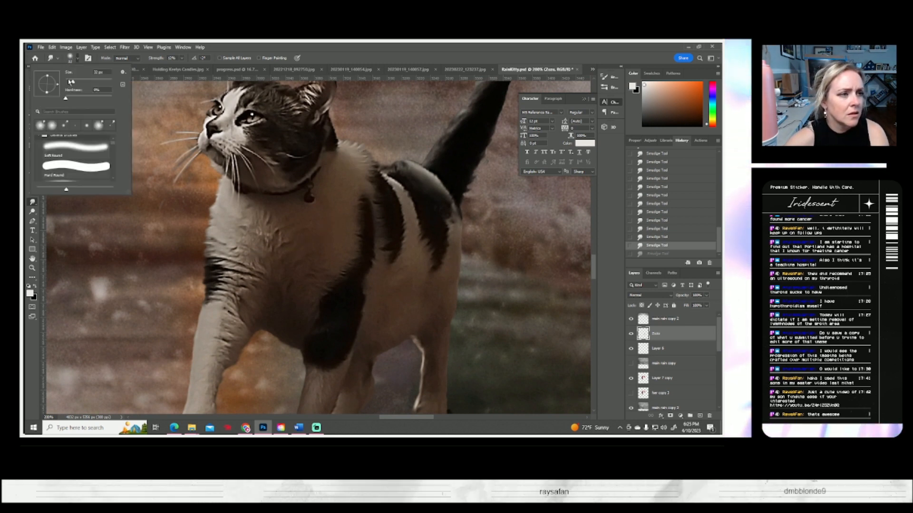
drag(345, 146, 352, 141)
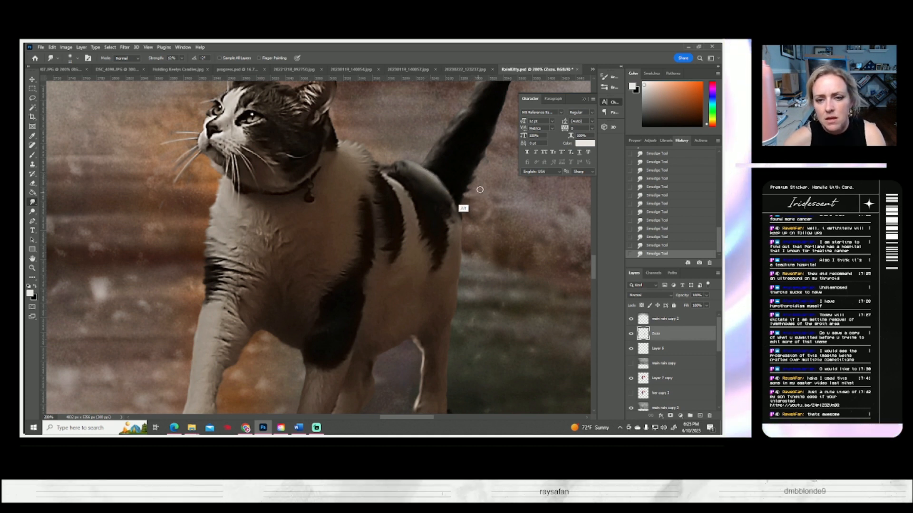
scroll(462, 188, up, 1)
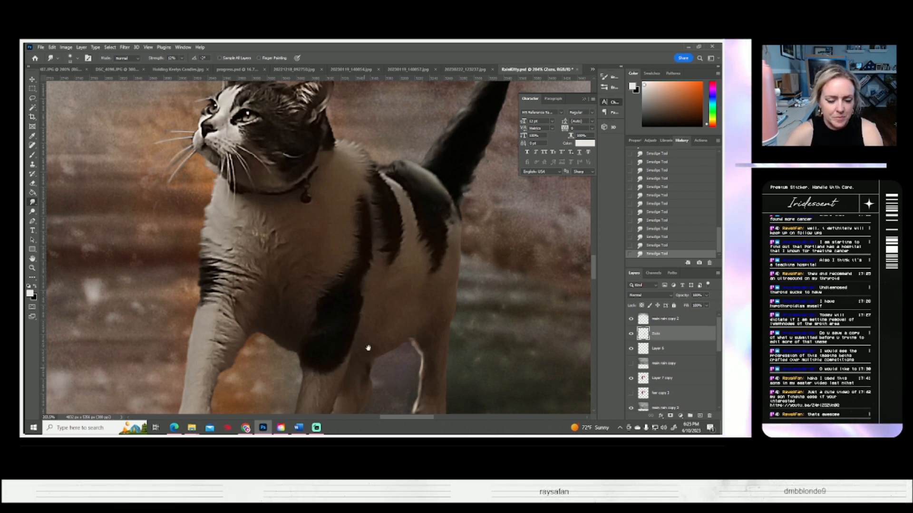
drag(369, 351, 367, 217)
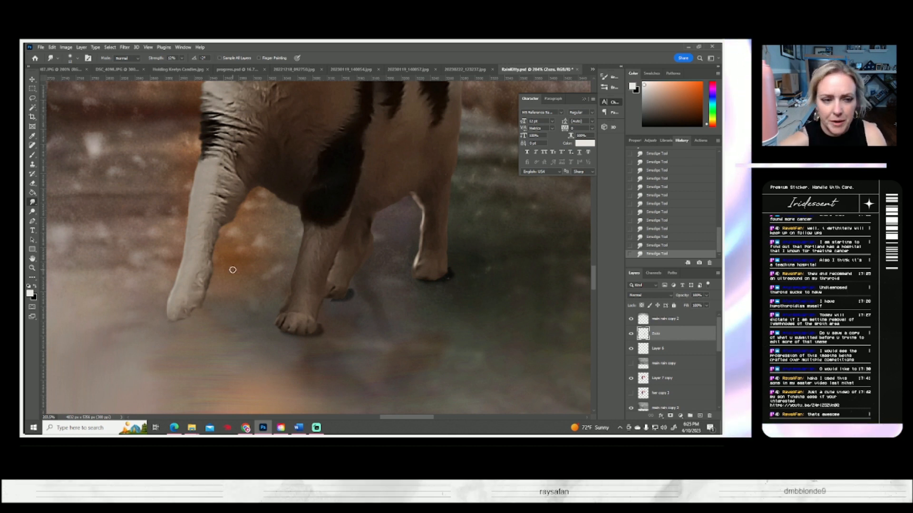
scroll(144, 291, down, 3)
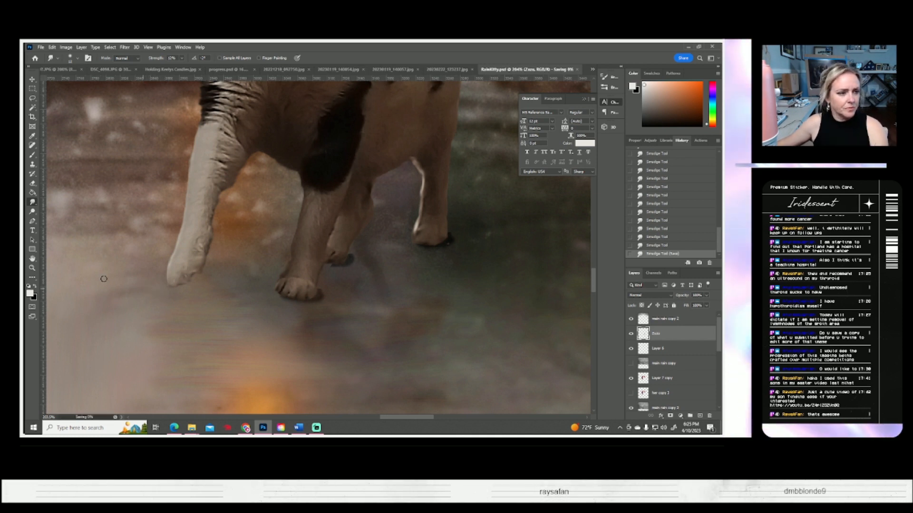
key(ctrl+s)
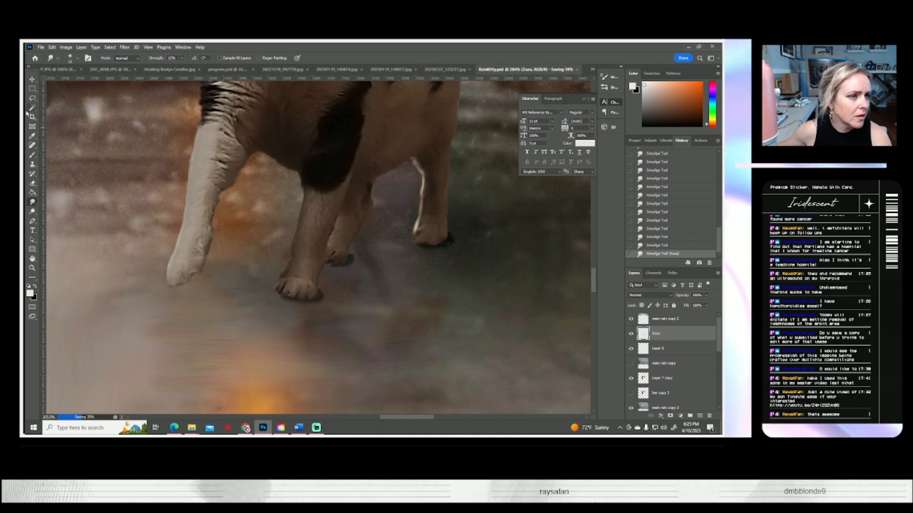
- Paint a small claw at the tip of the raised front paw with a near-white stroke and a black shading stroke
click(32, 156)
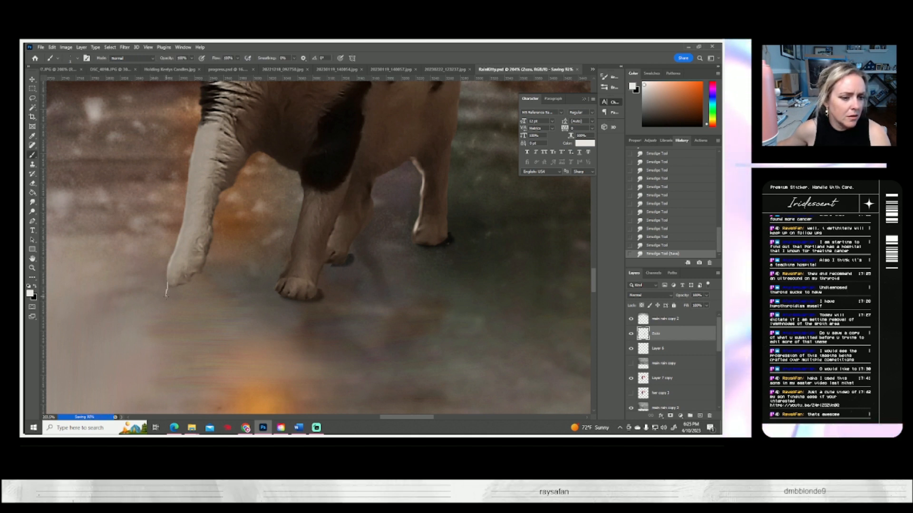
click(167, 291)
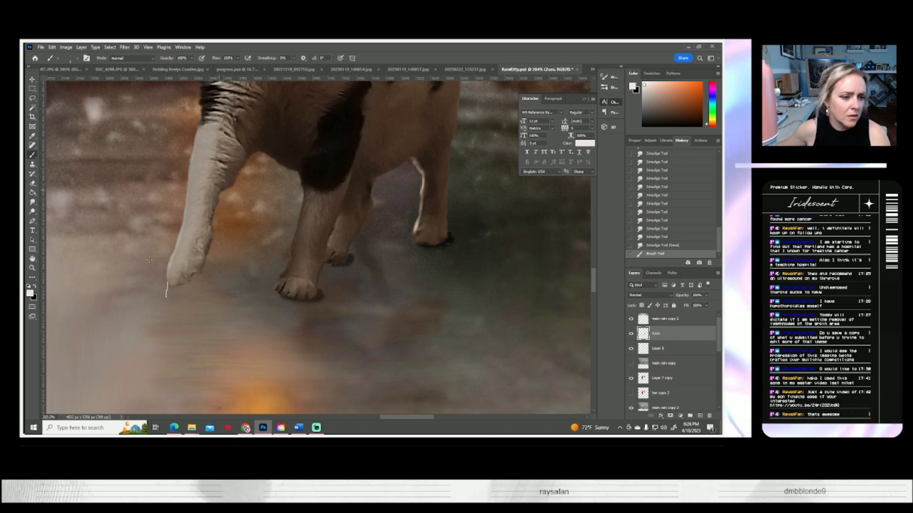
click(35, 287)
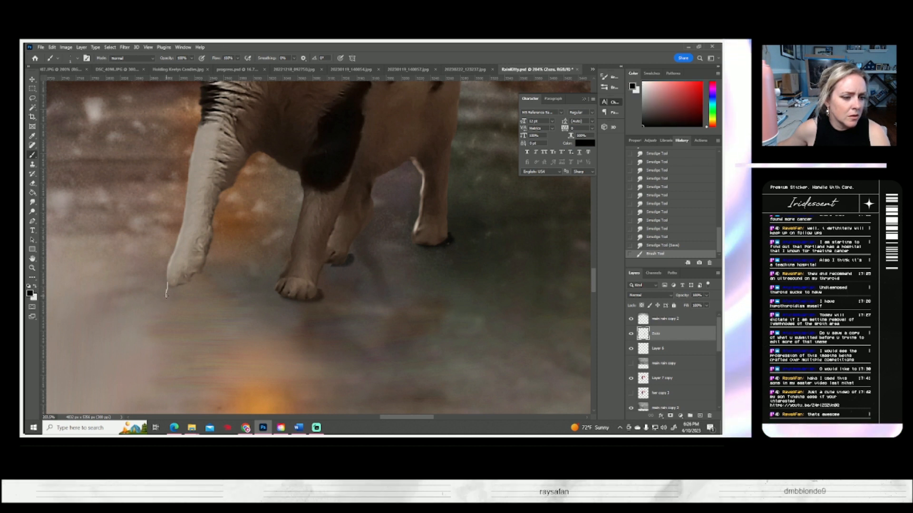
drag(166, 294, 170, 299)
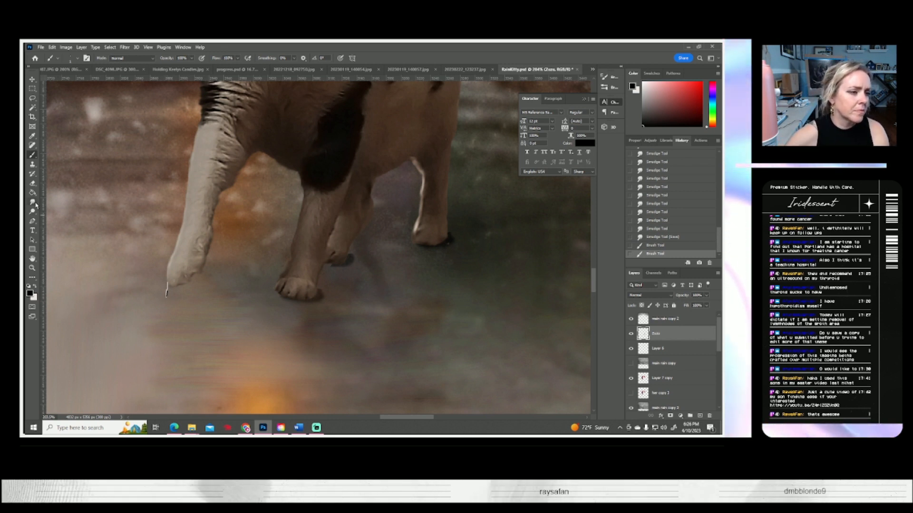
- Blend the claw's light and dark strokes into the raised front paw with the Smudge tool
drag(164, 282, 166, 296)
drag(167, 288, 167, 295)
mouse_move(166, 294)
mouse_down()
mouse_move(168, 284)
mouse_move(171, 299)
mouse_up()
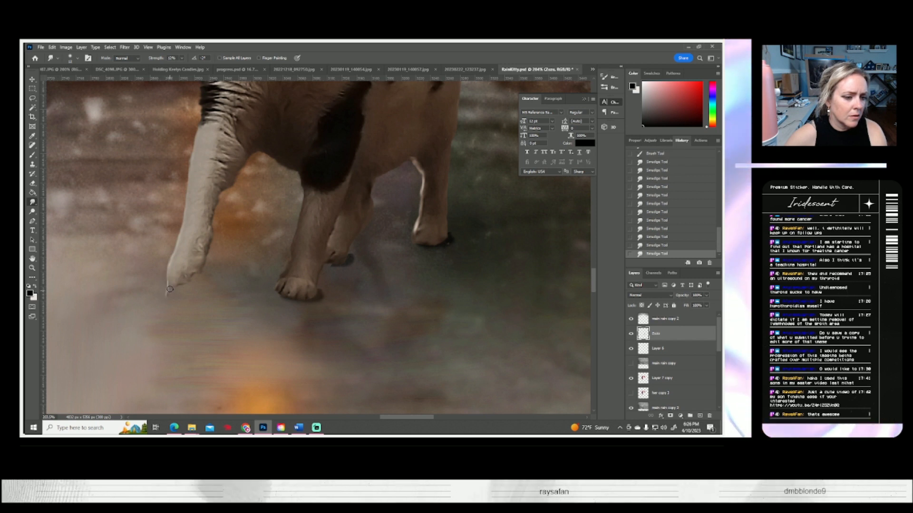
key(b)
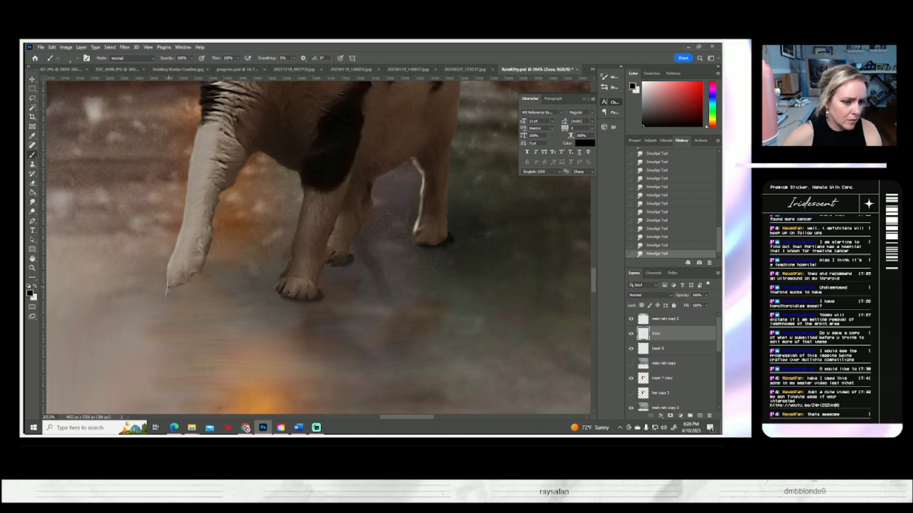
click(32, 203)
drag(167, 283, 173, 290)
drag(173, 289, 169, 289)
drag(170, 290, 167, 281)
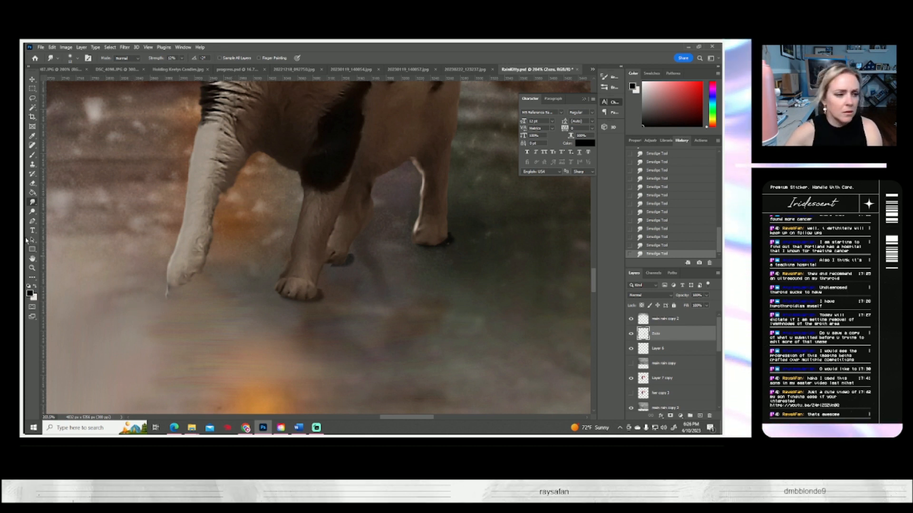
- Add a near-white highlight to the claw with the Brush and smudge it into a fine point
click(32, 156)
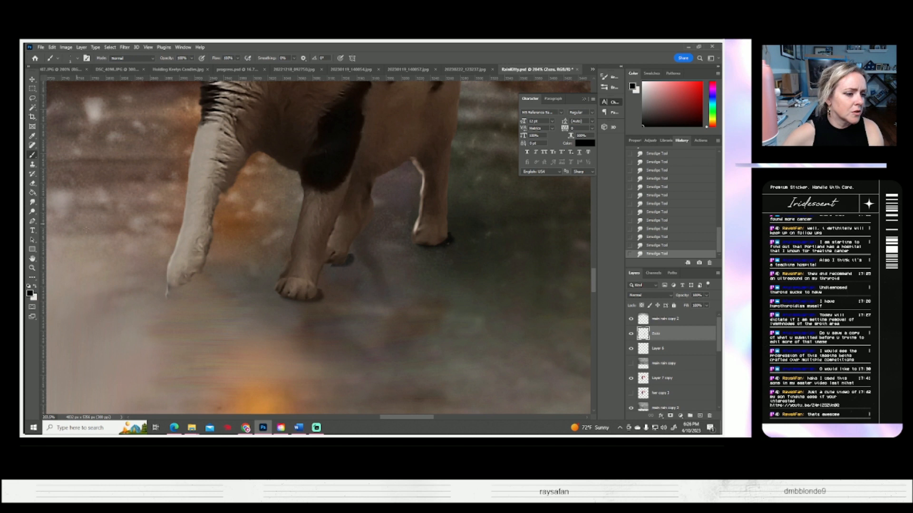
click(35, 286)
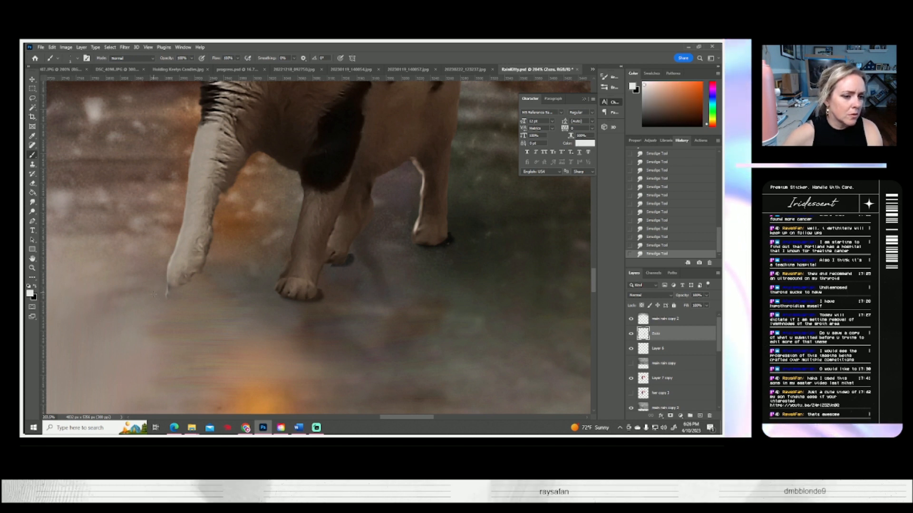
click(166, 293)
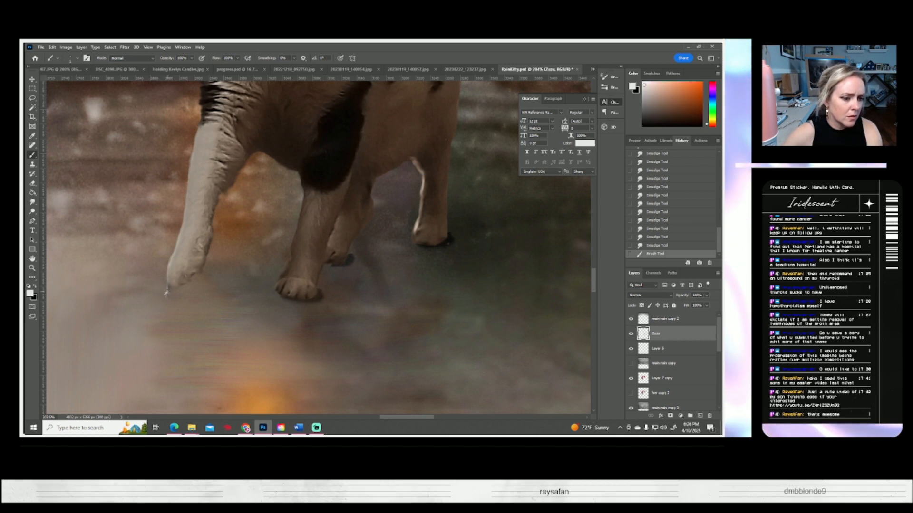
click(32, 202)
drag(169, 295, 166, 291)
drag(164, 296, 167, 290)
mouse_move(166, 295)
mouse_down()
mouse_move(177, 273)
mouse_move(167, 293)
mouse_up()
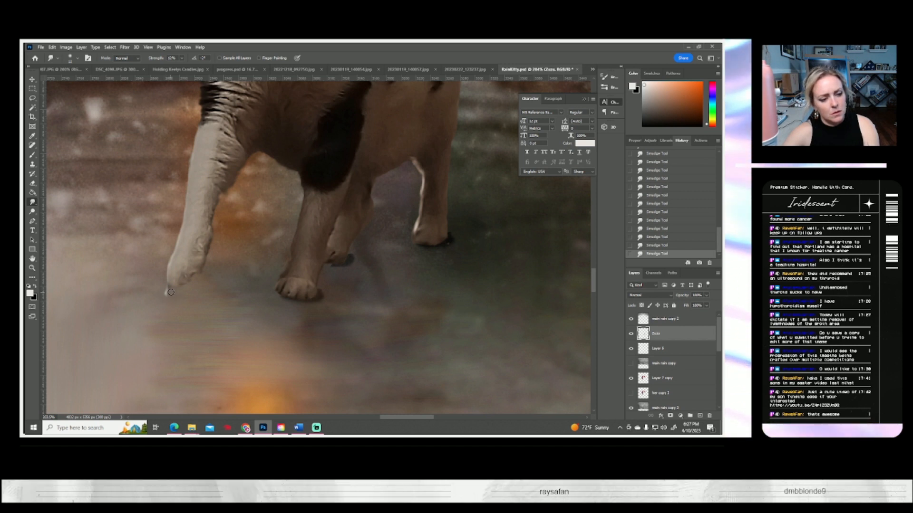
- Add a black shading dab to the claw on the raised front paw and blend it in with the Smudge tool
key(b)
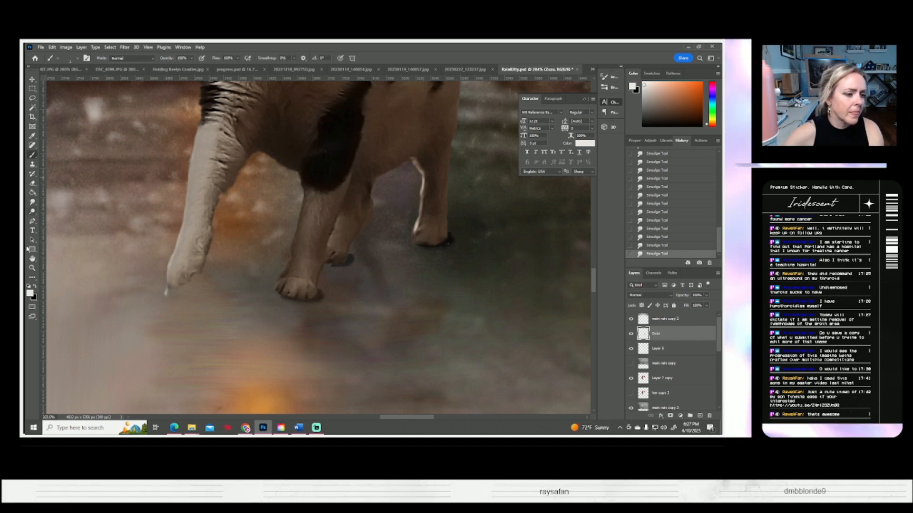
click(36, 285)
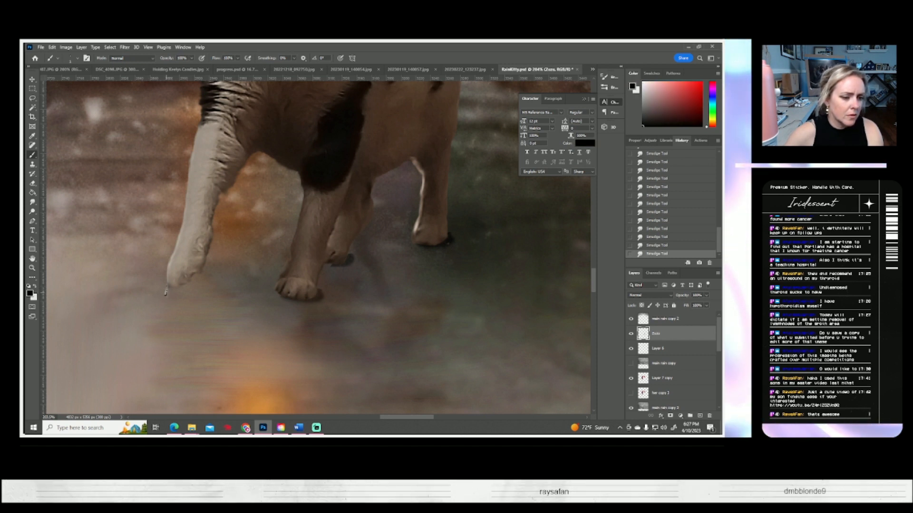
click(166, 294)
click(32, 202)
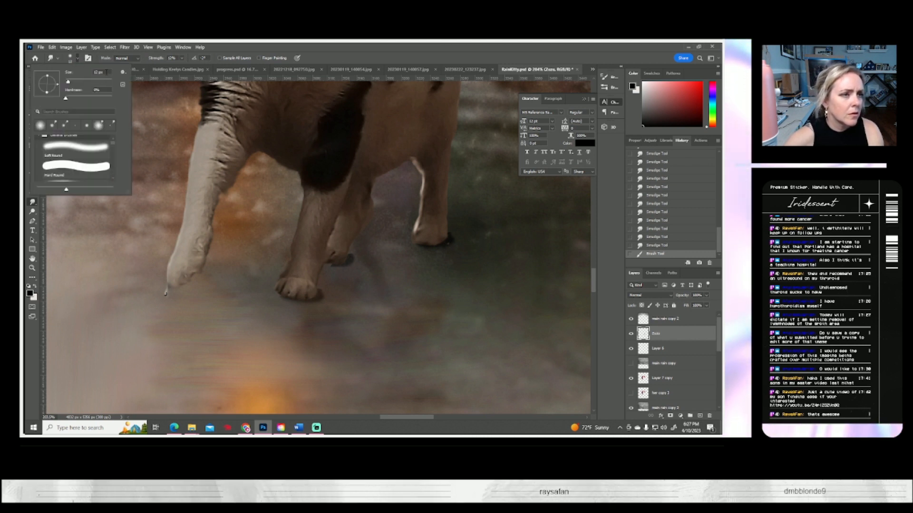
key(Return)
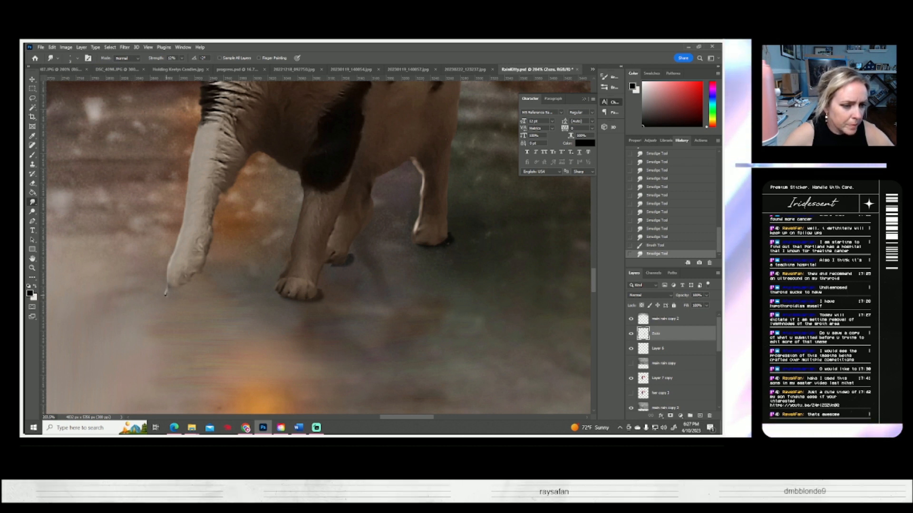
drag(166, 292, 166, 292)
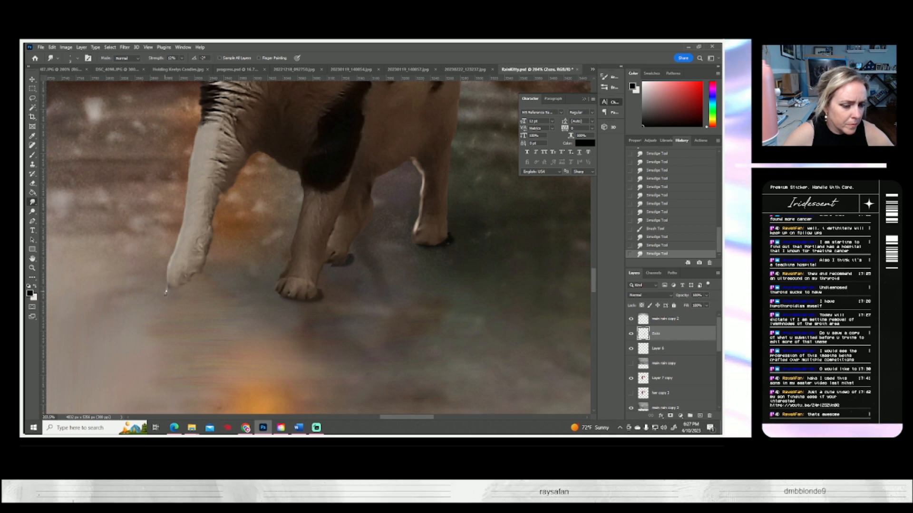
drag(164, 295, 166, 291)
drag(167, 293, 166, 292)
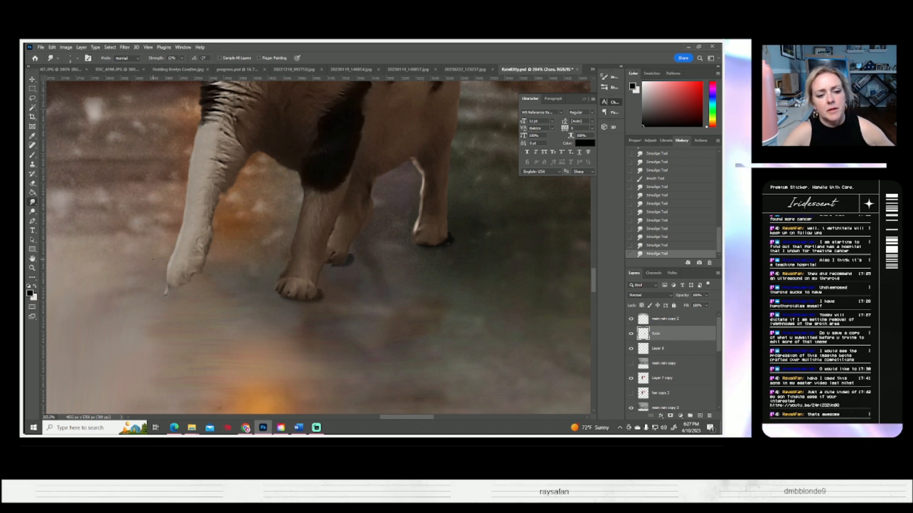
- Fit the whole composite in view and save the document
click(33, 268)
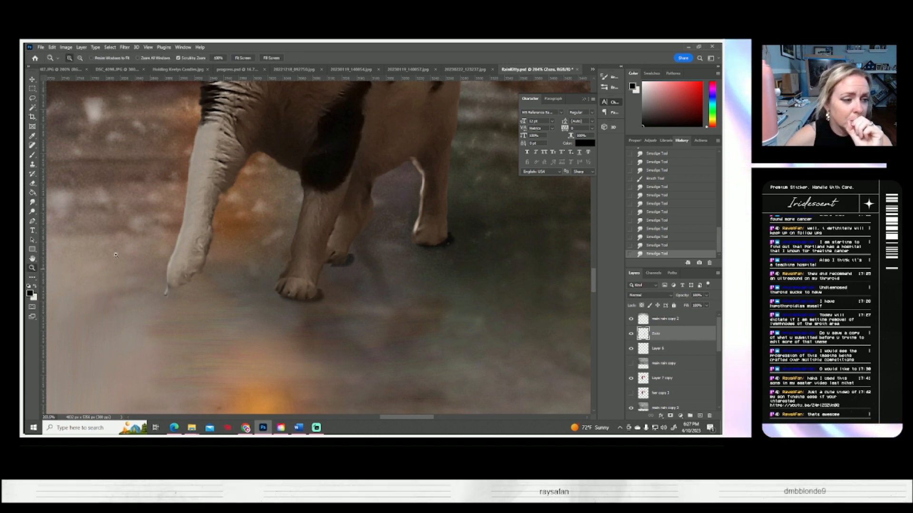
click(243, 57)
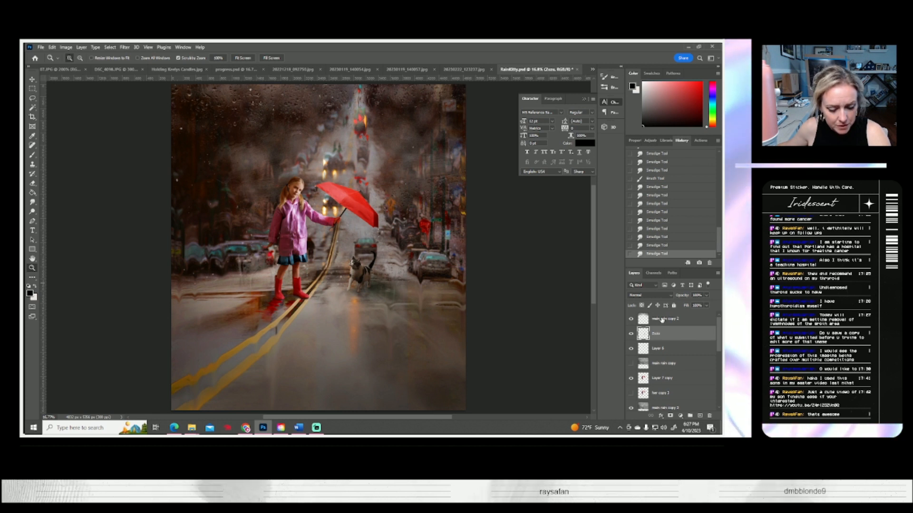
key(ctrl+s)
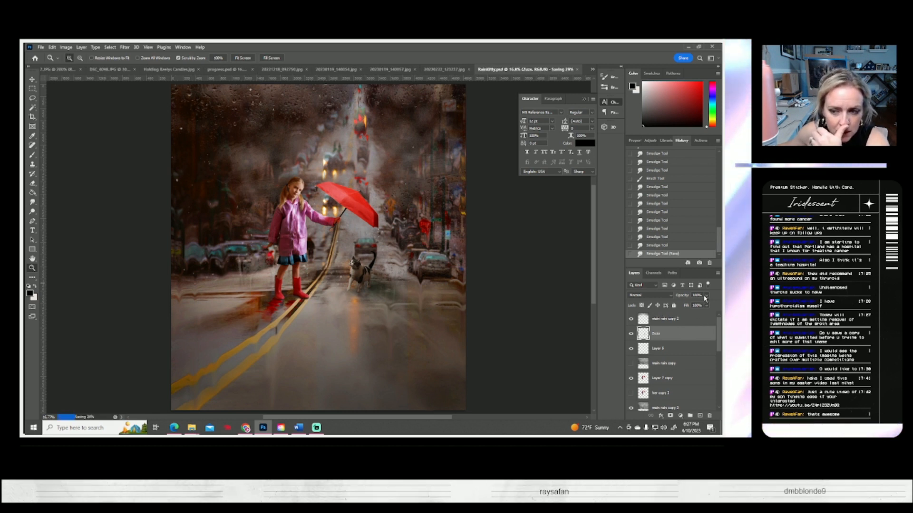
click(705, 295)
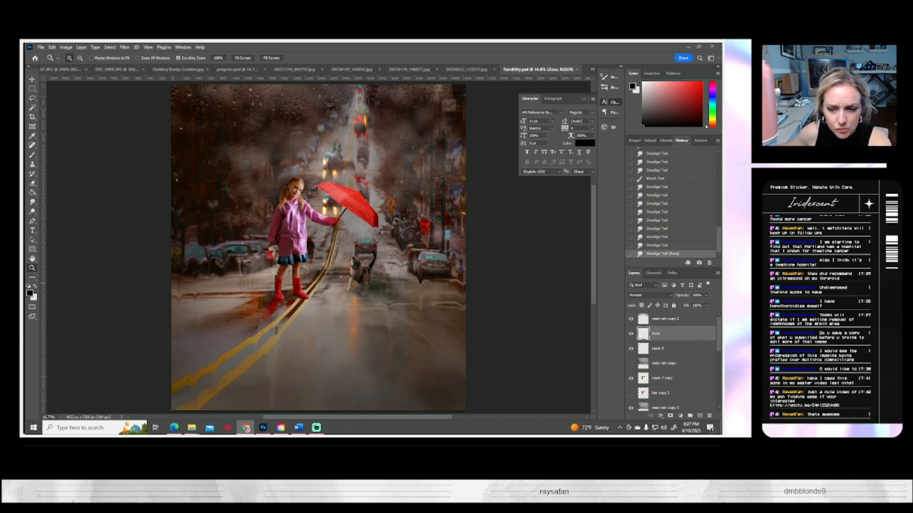
- Select the streaked road patch beside the girl's boots with the Lasso tool on the drips layer
scroll(655, 339, down, 5)
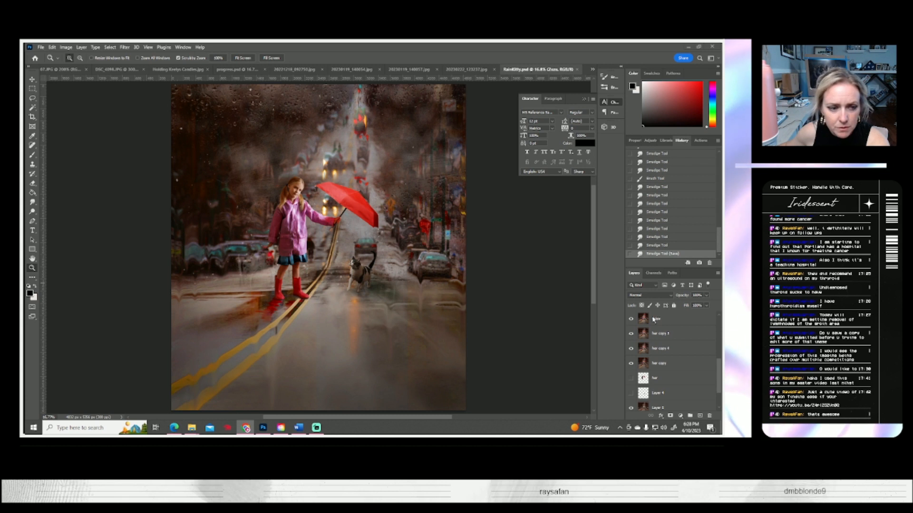
click(34, 99)
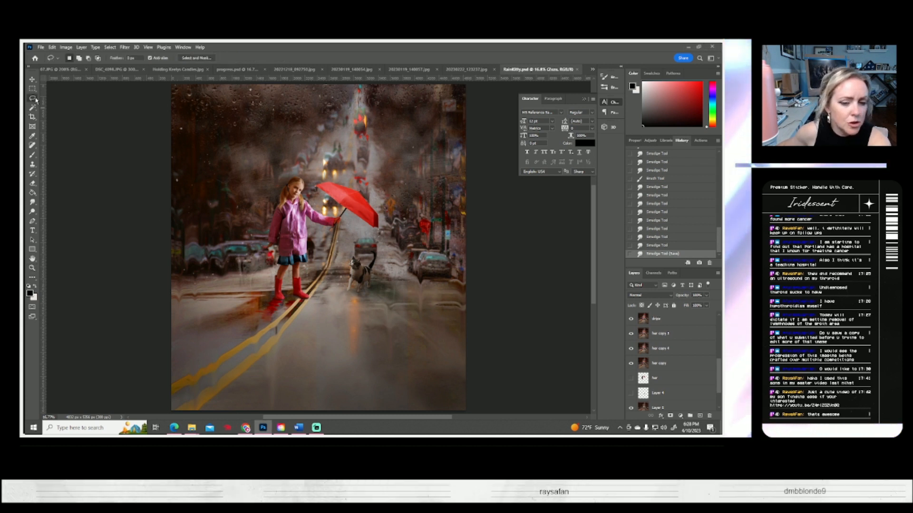
click(655, 325)
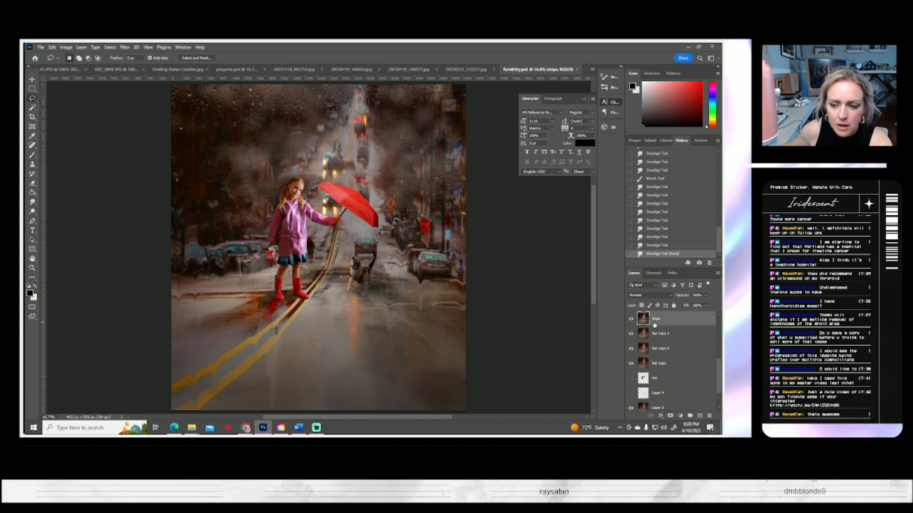
mouse_move(207, 288)
mouse_down()
mouse_move(208, 301)
mouse_move(272, 301)
mouse_move(273, 288)
mouse_up()
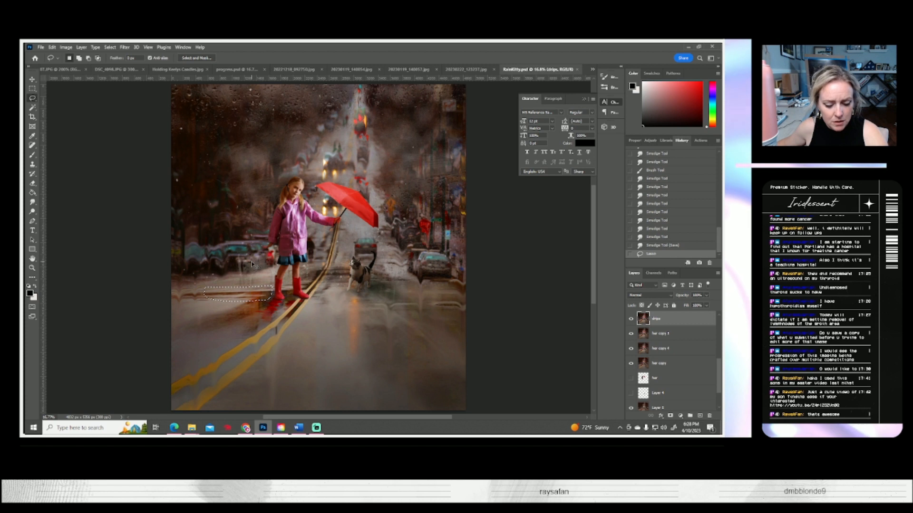
- Flip the selected road patch horizontally, place it slightly rotated under the cat's feet, and deselect
key(ctrl+t)
mouse_move(228, 296)
mouse_down()
mouse_move(368, 313)
mouse_move(403, 305)
mouse_move(359, 306)
mouse_move(359, 316)
mouse_up()
click(53, 48)
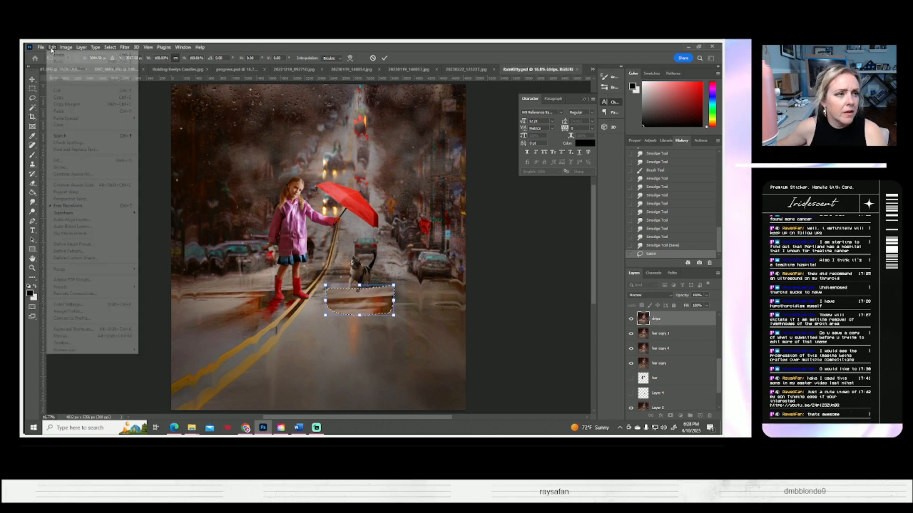
mouse_move(86, 215)
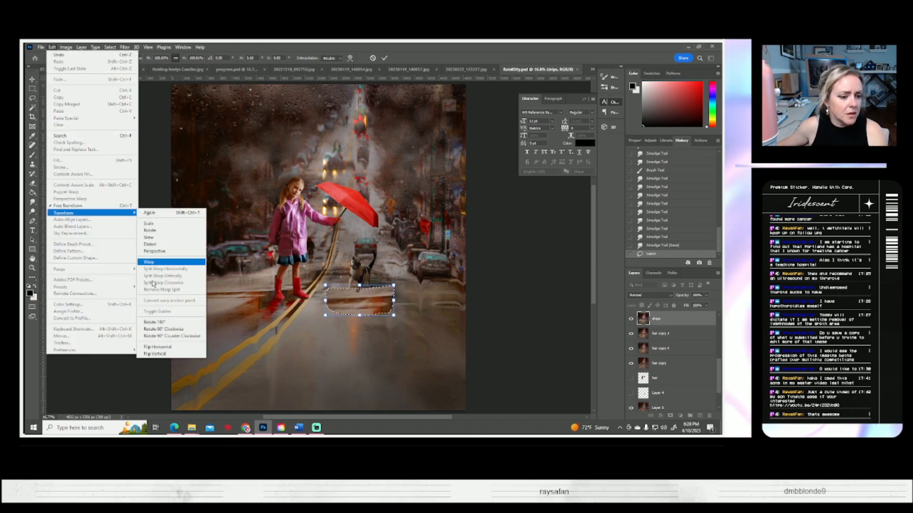
click(158, 347)
drag(371, 304, 397, 302)
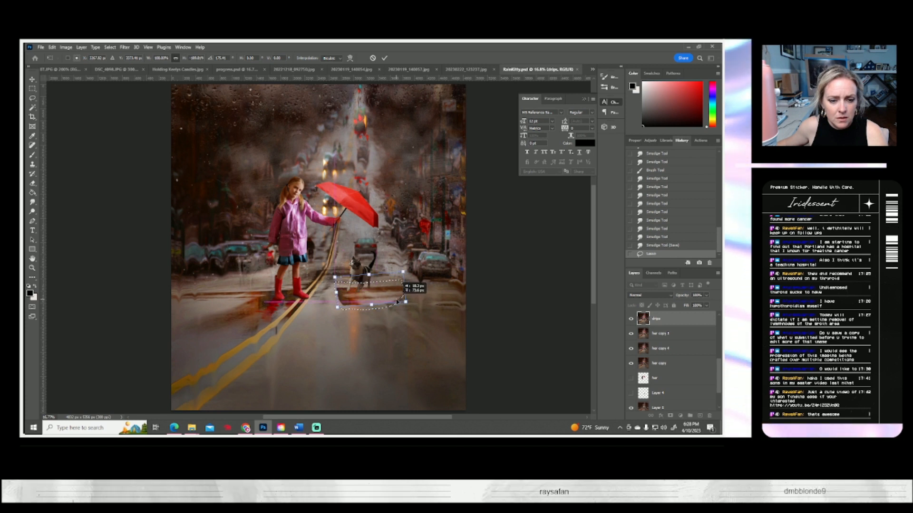
key(Return)
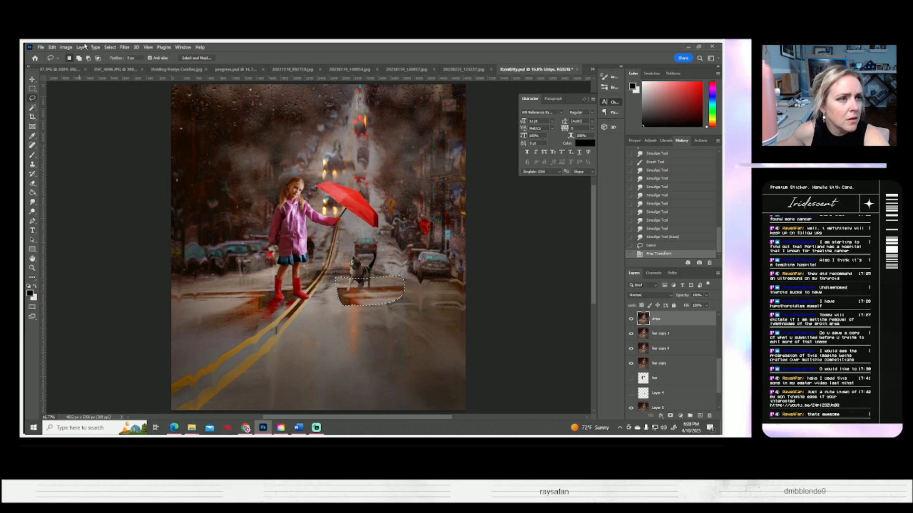
click(110, 48)
click(115, 61)
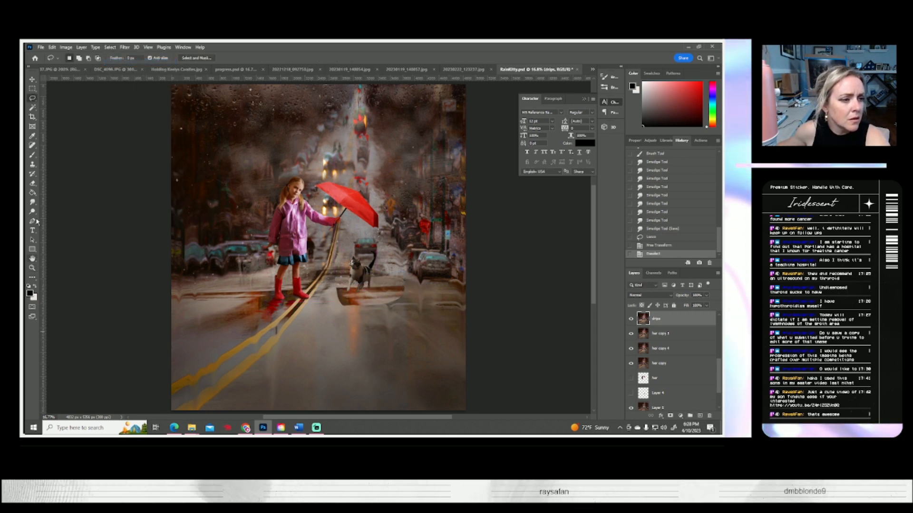
- Blend the edges of the road patch around the cat's paws with an enlarged Soft Round eraser
click(33, 184)
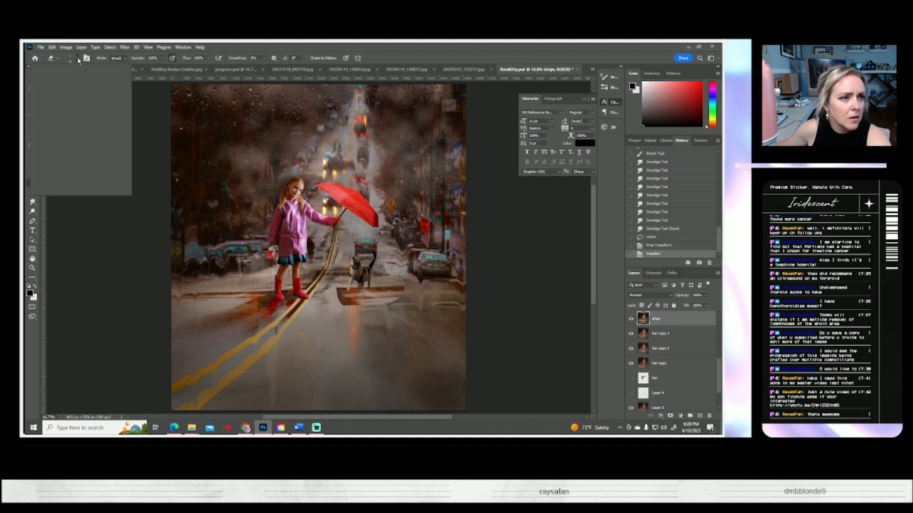
click(70, 58)
click(80, 82)
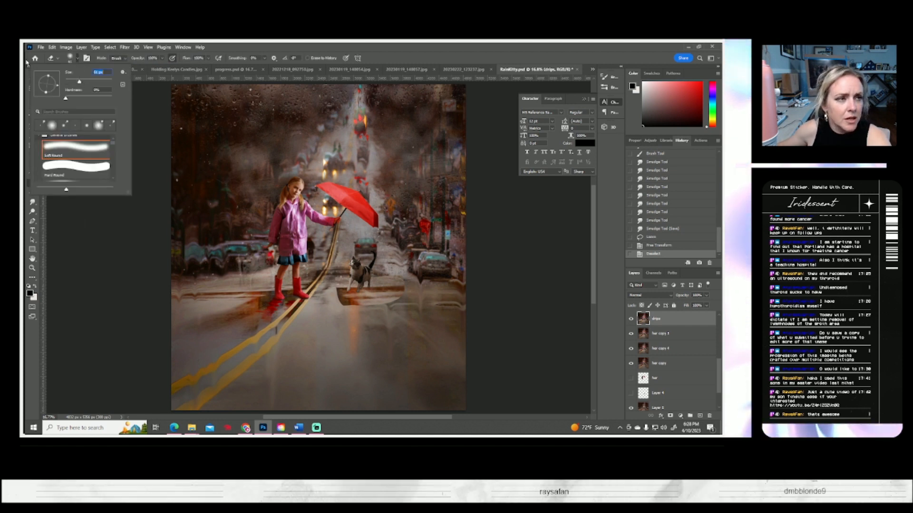
click(86, 82)
drag(353, 284, 357, 279)
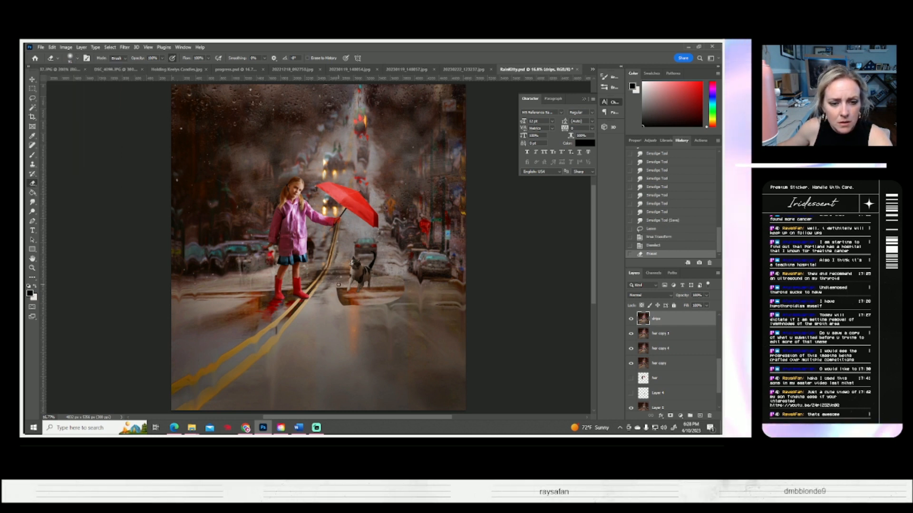
click(335, 291)
click(335, 293)
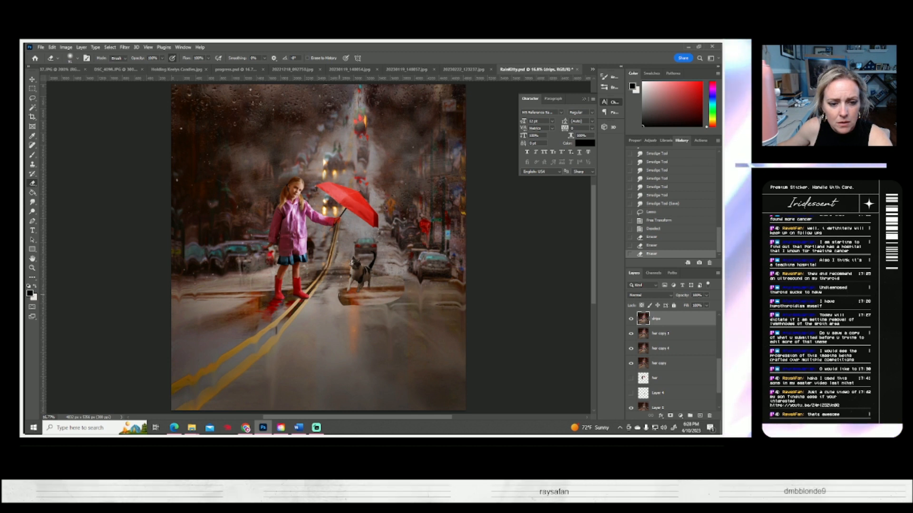
click(330, 300)
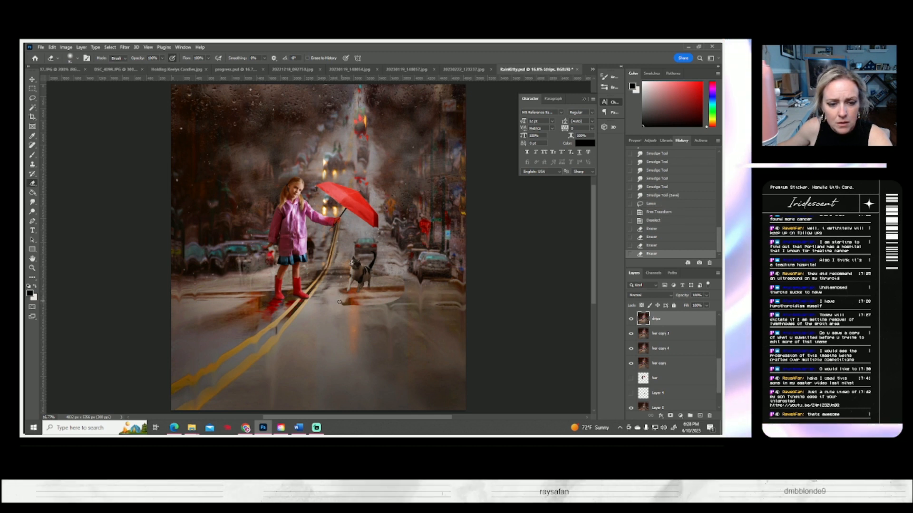
click(366, 307)
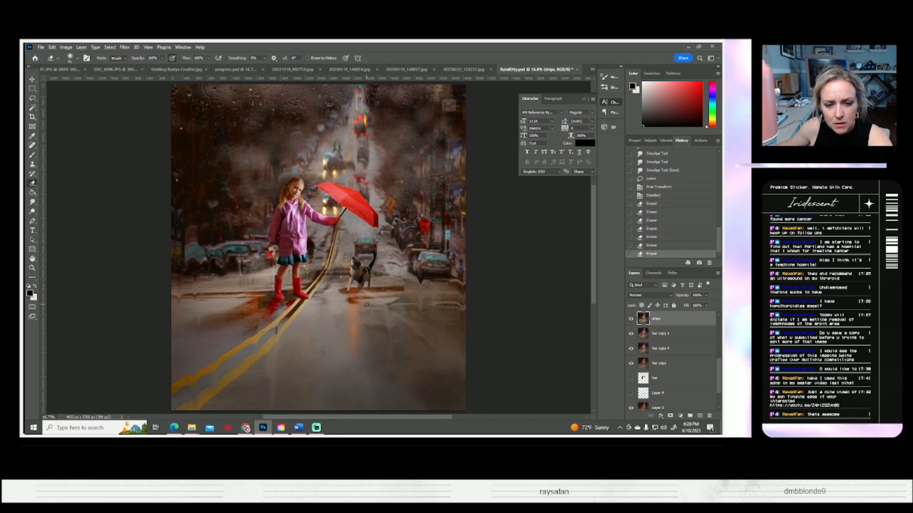
mouse_move(371, 302)
mouse_down()
mouse_move(363, 303)
mouse_move(412, 295)
mouse_move(368, 295)
mouse_up()
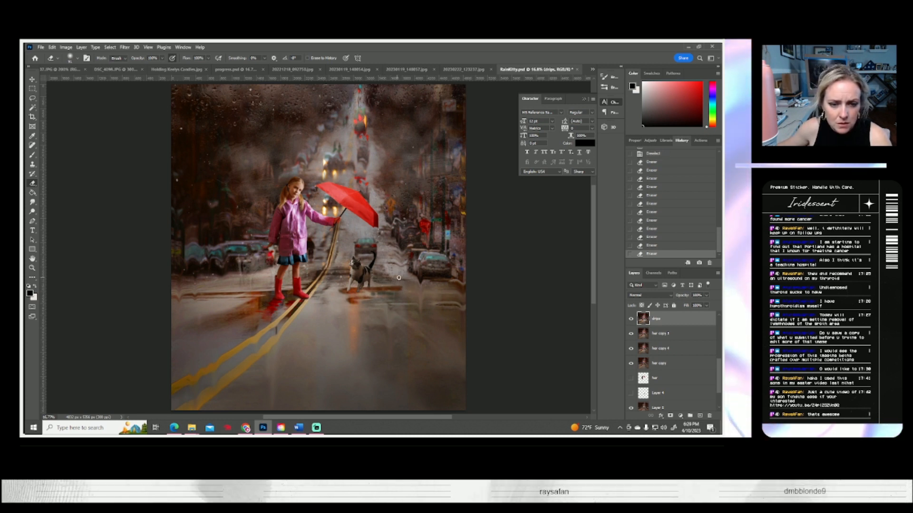
drag(365, 277, 376, 280)
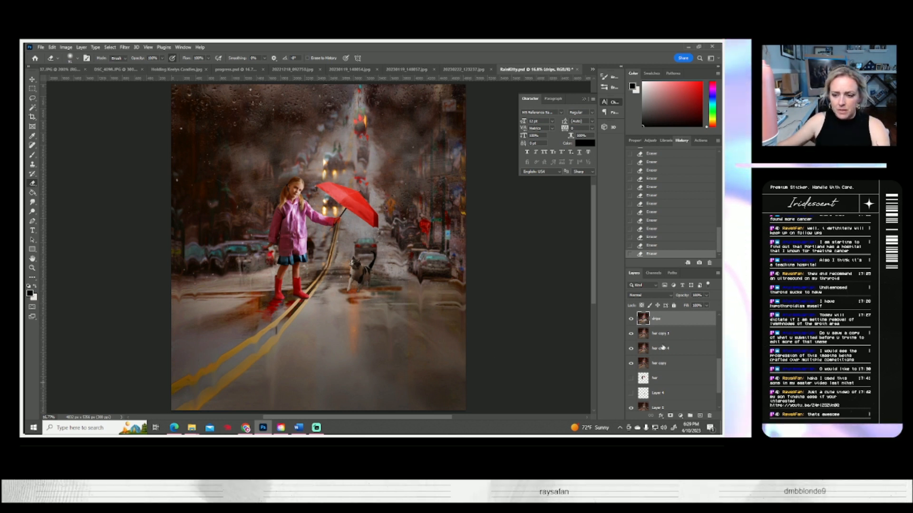
- Duplicate the cat layer under the default copy name
scroll(663, 345, up, 4)
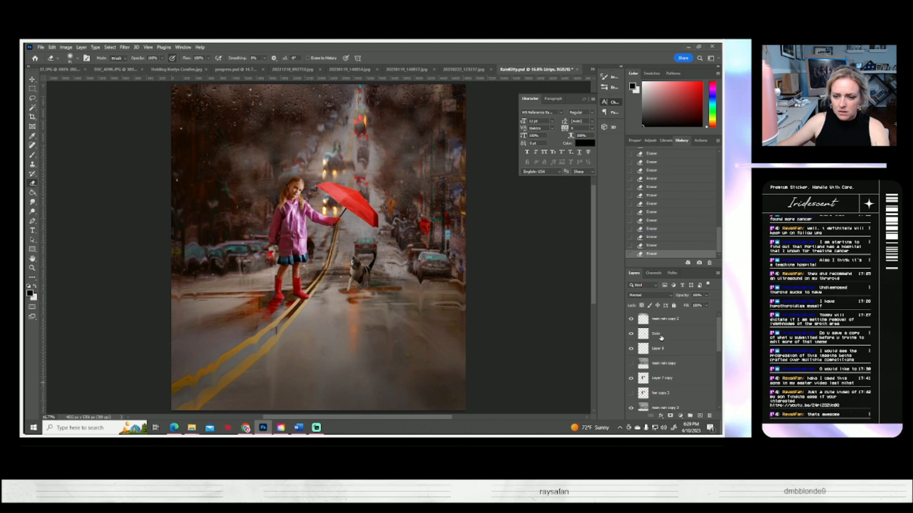
right_click(664, 334)
click(578, 143)
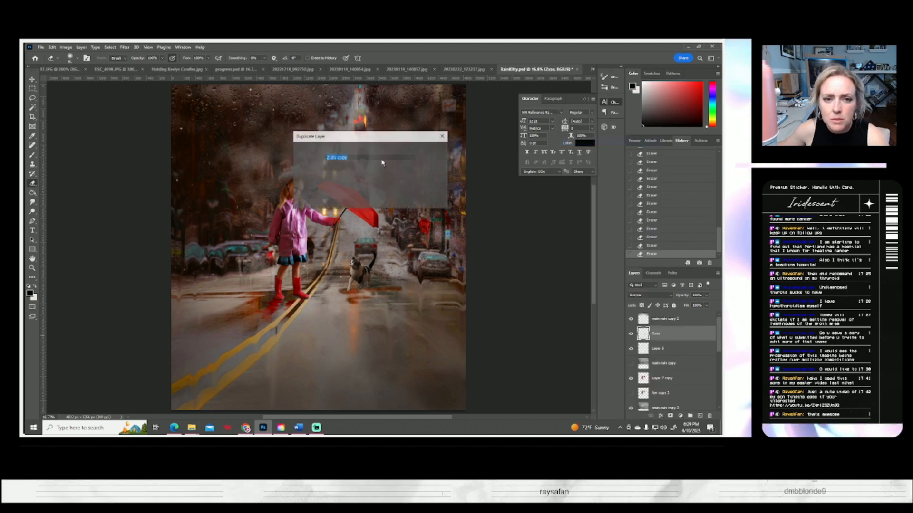
key(Return)
- Flip the cat copy vertically and place it slightly rotated below the cat's paws as a reflection
key(ctrl+t)
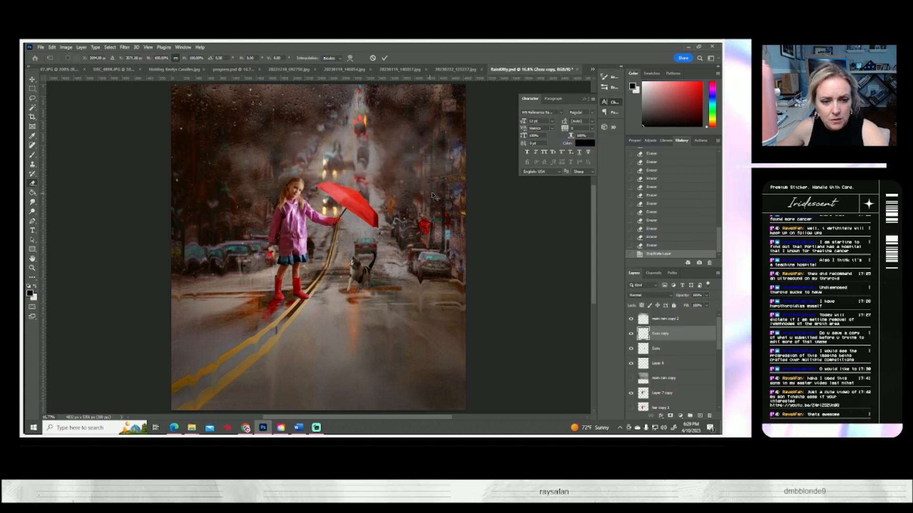
click(66, 47)
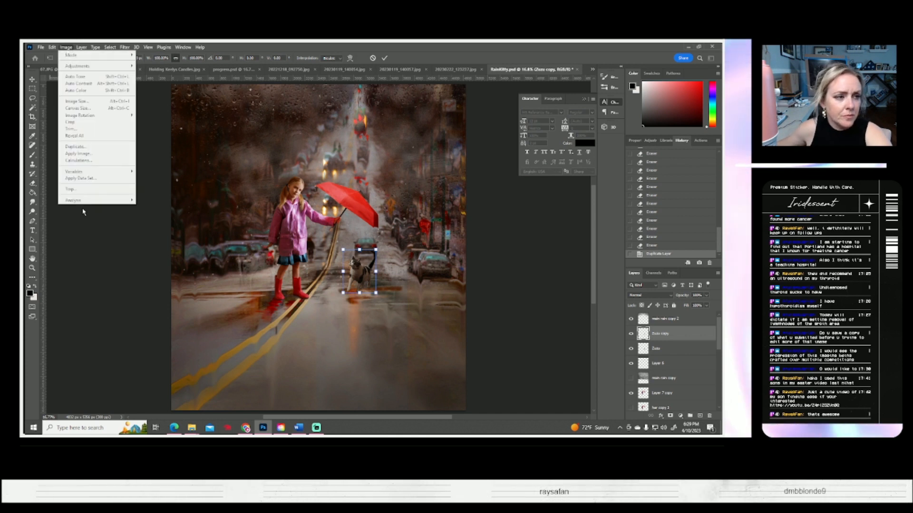
mouse_move(52, 47)
mouse_move(69, 212)
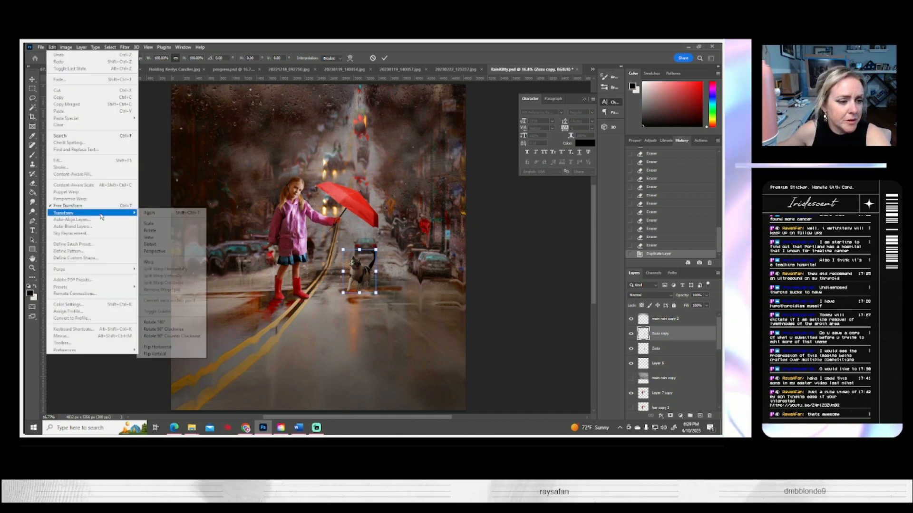
click(172, 354)
drag(361, 292, 357, 324)
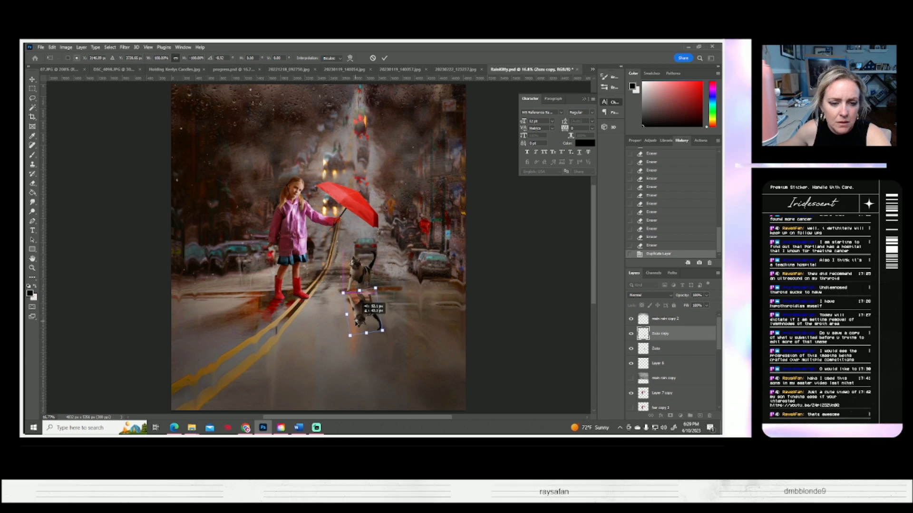
- Distort the flipped cat copy so its hind legs reach up to the cat's back paws, and place its layer beneath the original cat layer
click(53, 47)
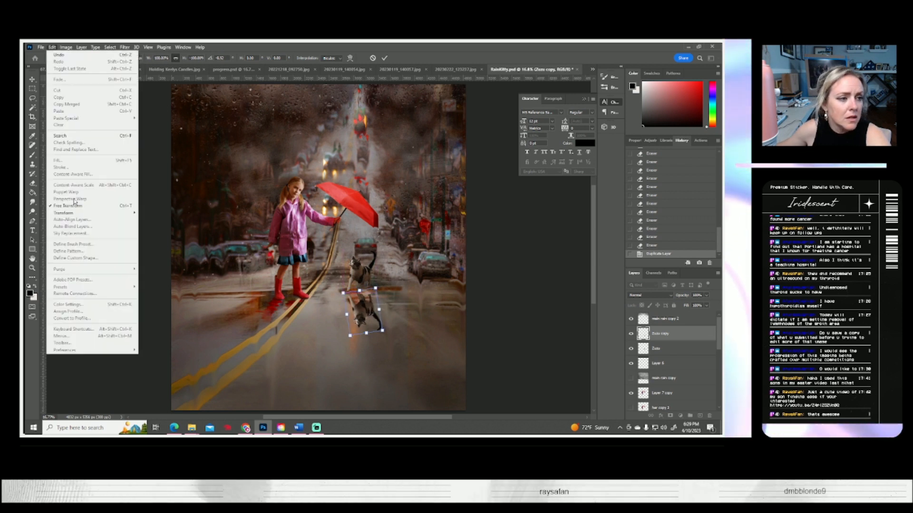
mouse_move(74, 213)
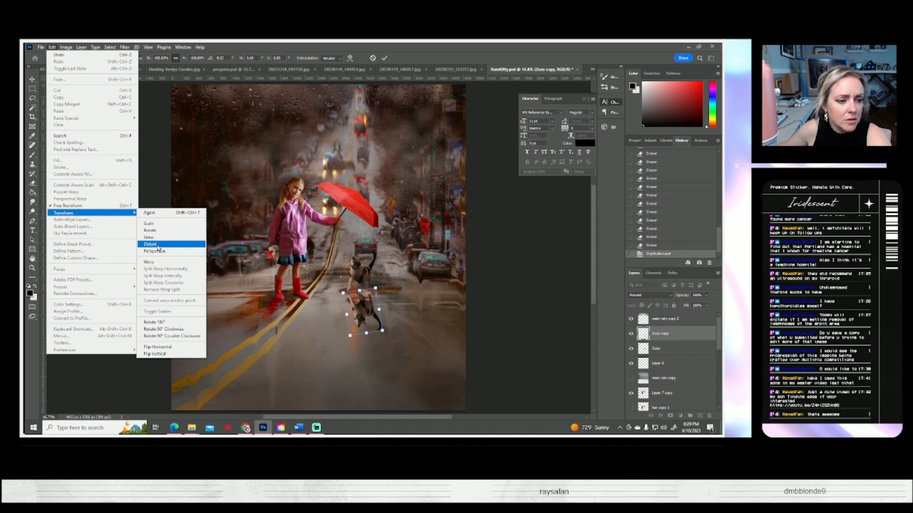
click(150, 244)
drag(375, 288, 375, 278)
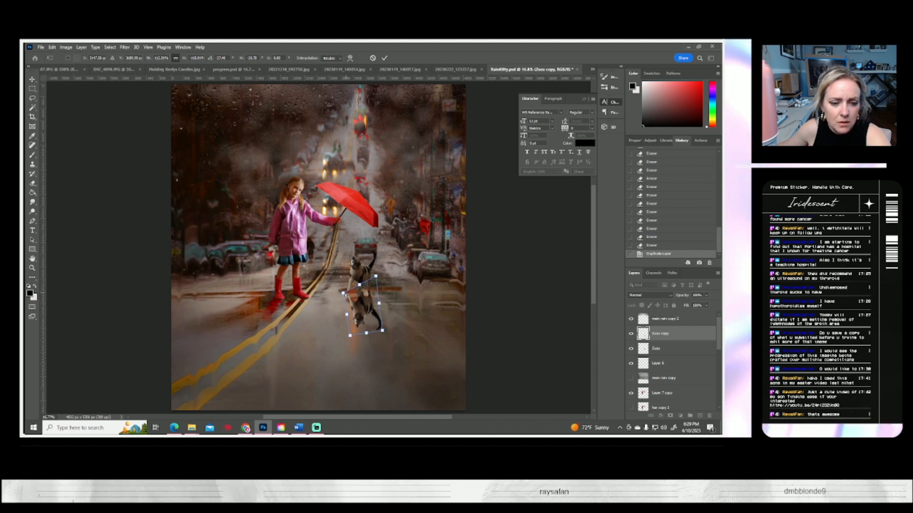
key(Return)
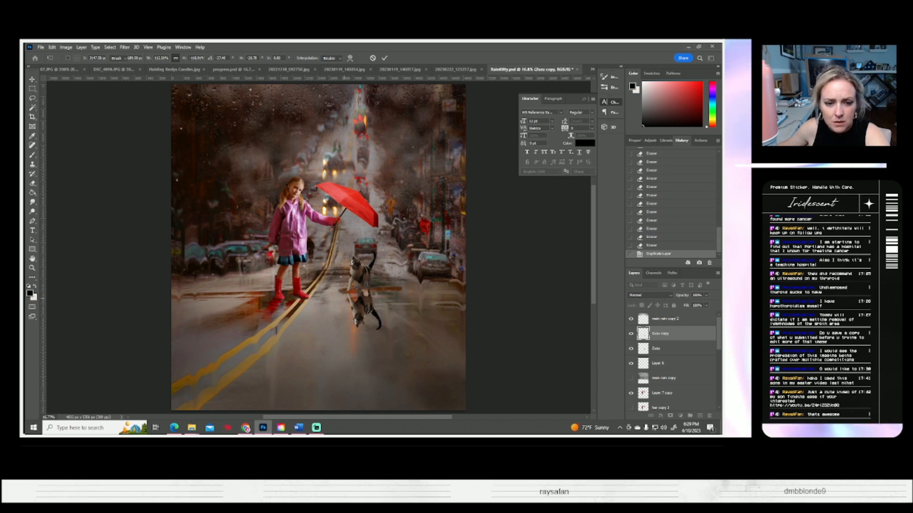
key(e)
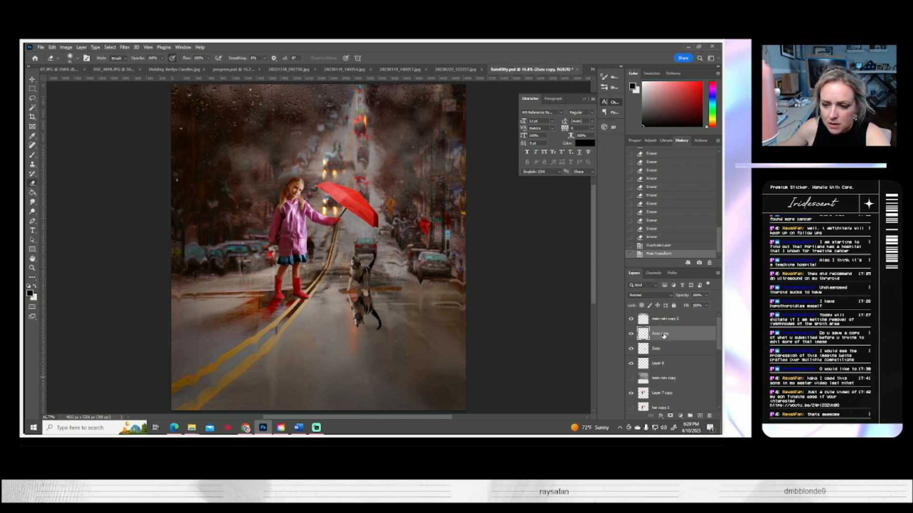
drag(664, 335, 668, 359)
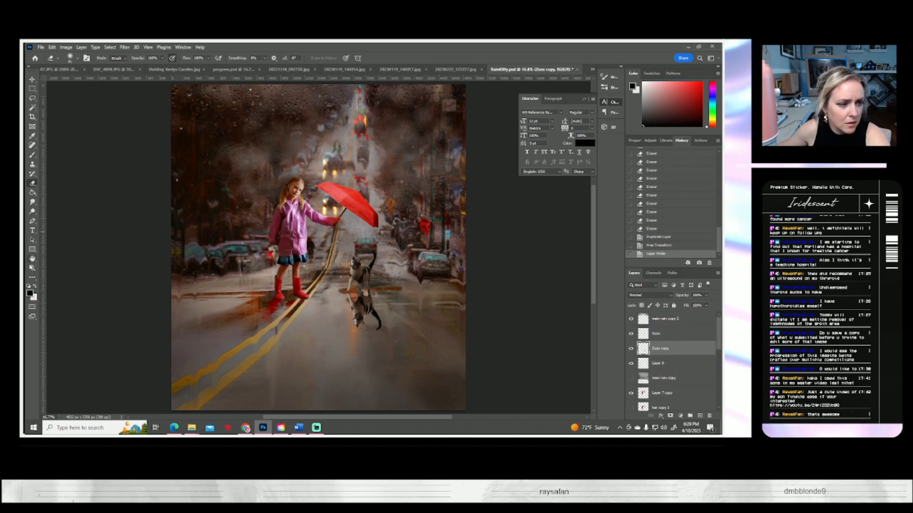
- Erase the reflection's overlap at the cat's paws with a small Soft Round eraser and lower the reflection layer's opacity to about 45%
click(364, 291)
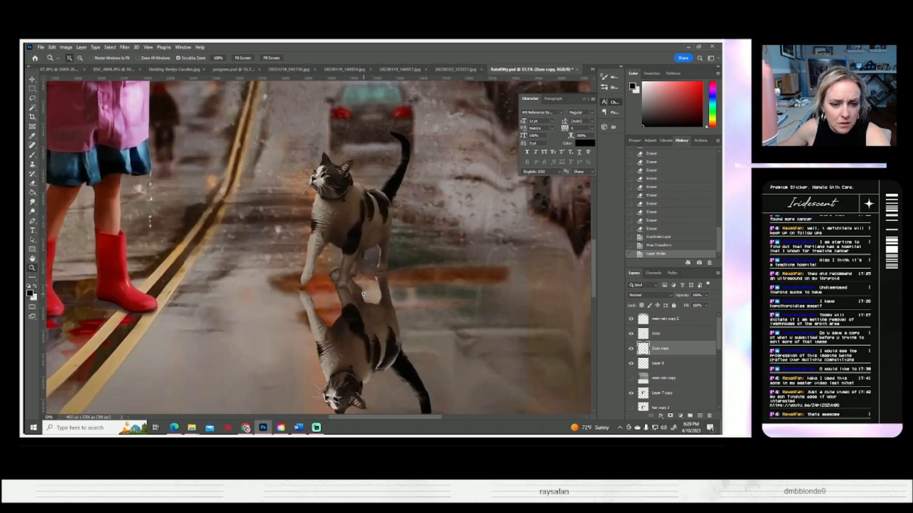
click(32, 184)
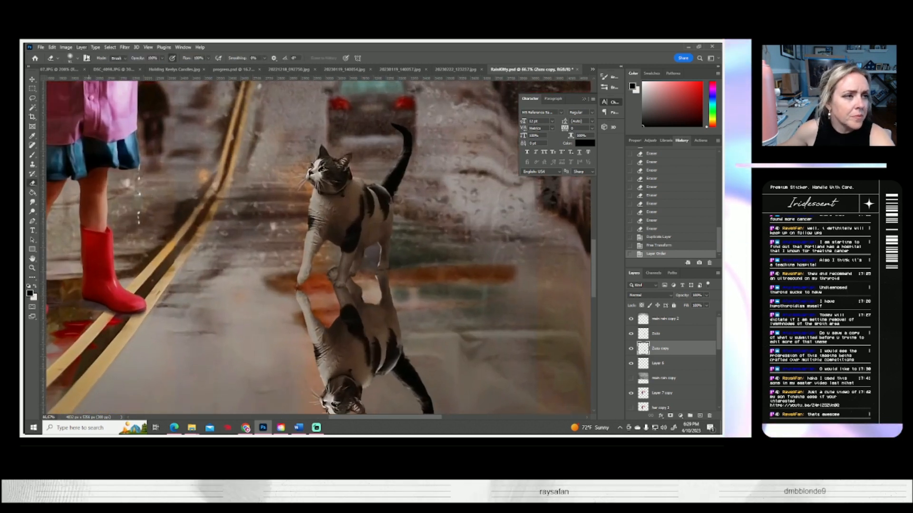
click(72, 57)
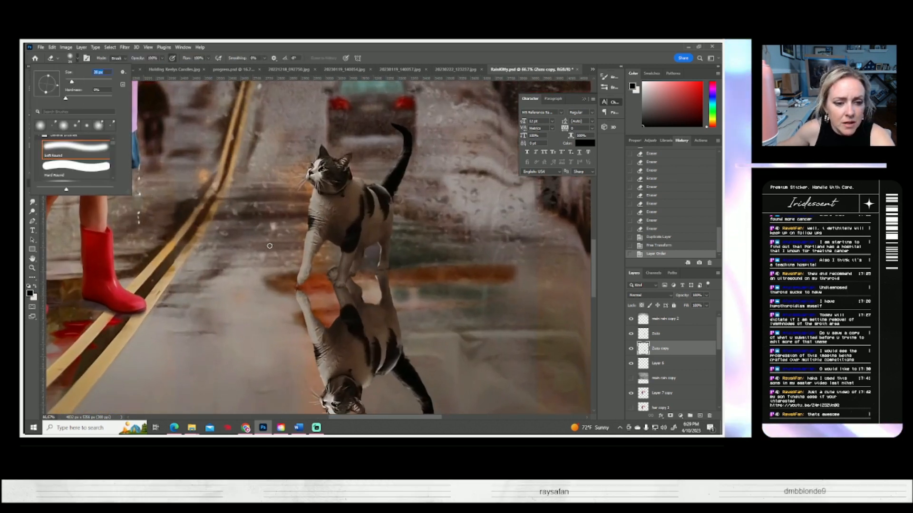
click(336, 283)
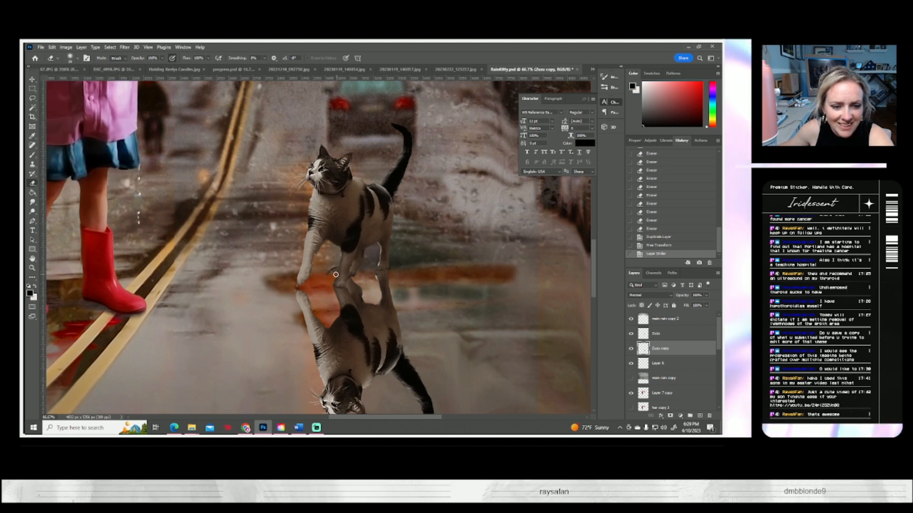
drag(334, 268, 337, 268)
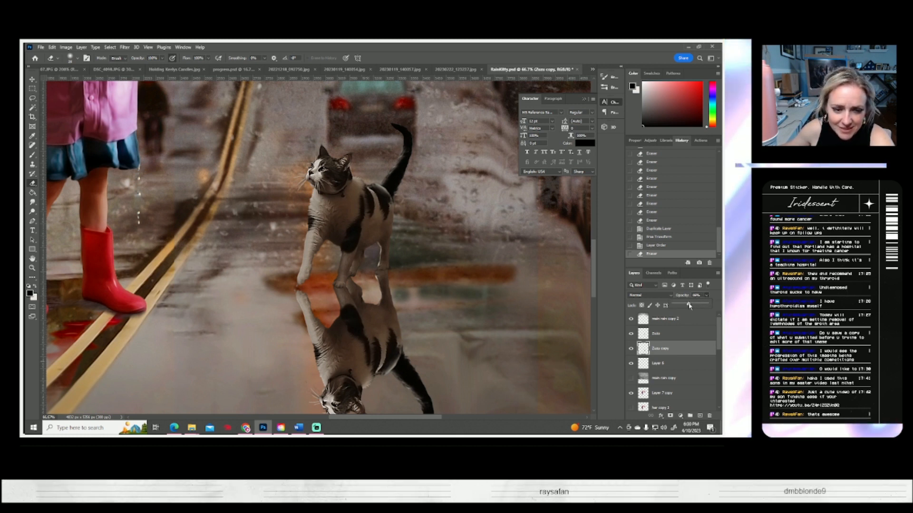
drag(692, 307, 688, 306)
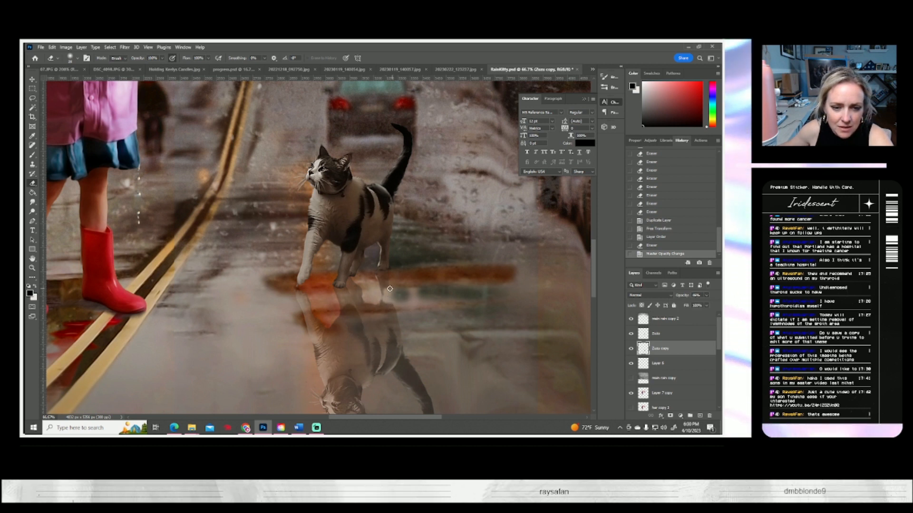
- Soften the outer edges of the reflected legs with a slightly larger Soft Round eraser
drag(389, 280, 399, 302)
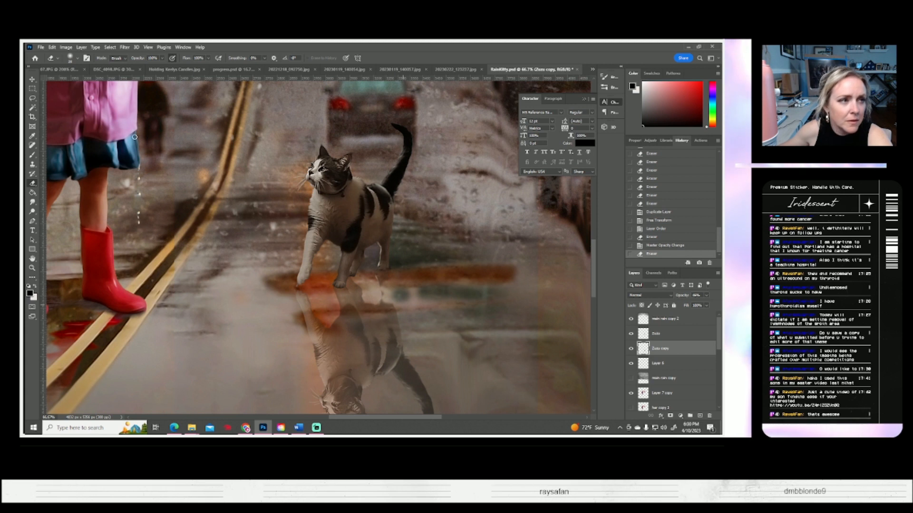
click(74, 58)
click(80, 83)
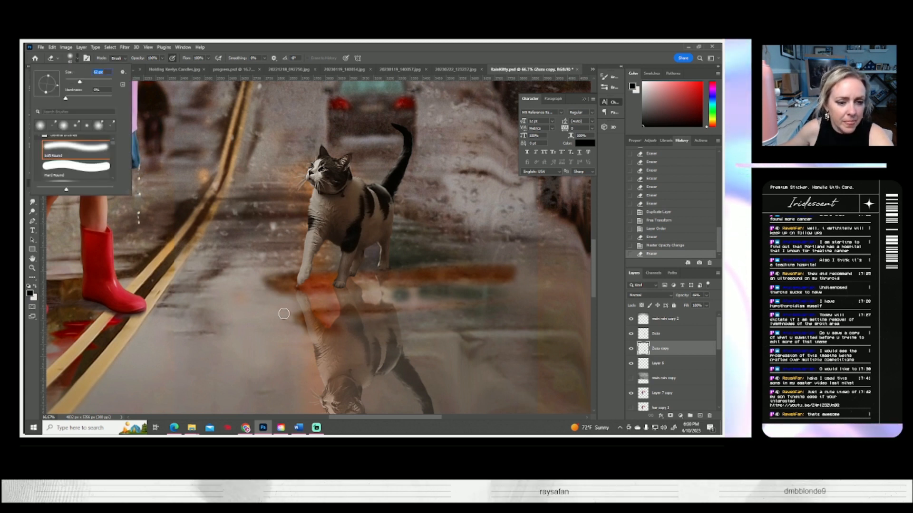
drag(307, 300, 318, 304)
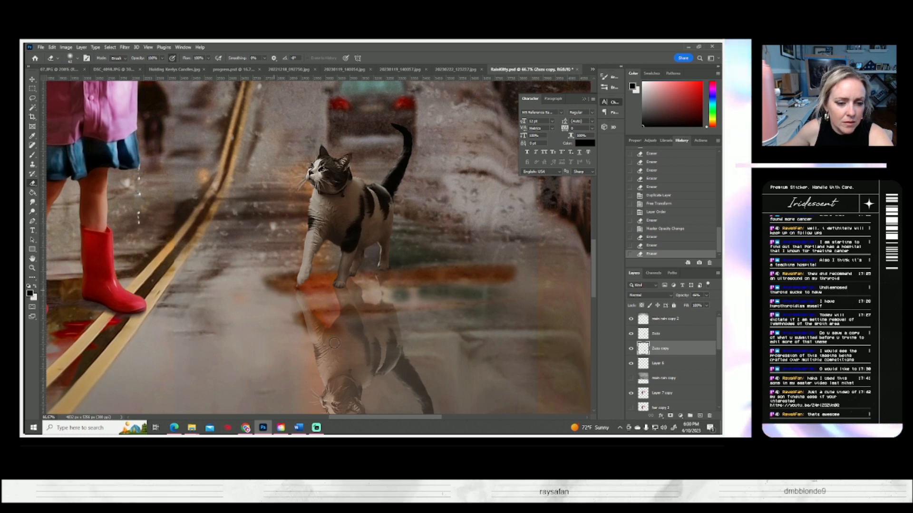
- Erase the reflected head, tail and body with an increasingly large soft eraser, keeping only the legs below the paws
scroll(349, 351, down, 3)
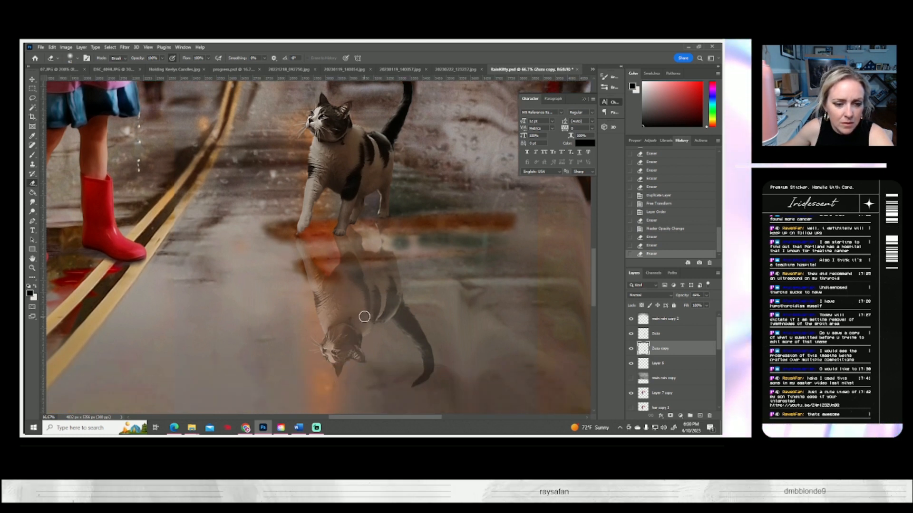
mouse_move(374, 325)
mouse_down()
mouse_move(290, 328)
mouse_move(387, 336)
mouse_move(308, 345)
mouse_move(372, 369)
mouse_move(328, 375)
mouse_move(462, 397)
mouse_move(394, 385)
mouse_move(387, 368)
mouse_move(349, 390)
mouse_move(440, 368)
mouse_move(434, 355)
mouse_move(405, 349)
mouse_move(416, 346)
mouse_move(397, 346)
mouse_move(441, 322)
mouse_move(410, 312)
mouse_move(350, 320)
mouse_up()
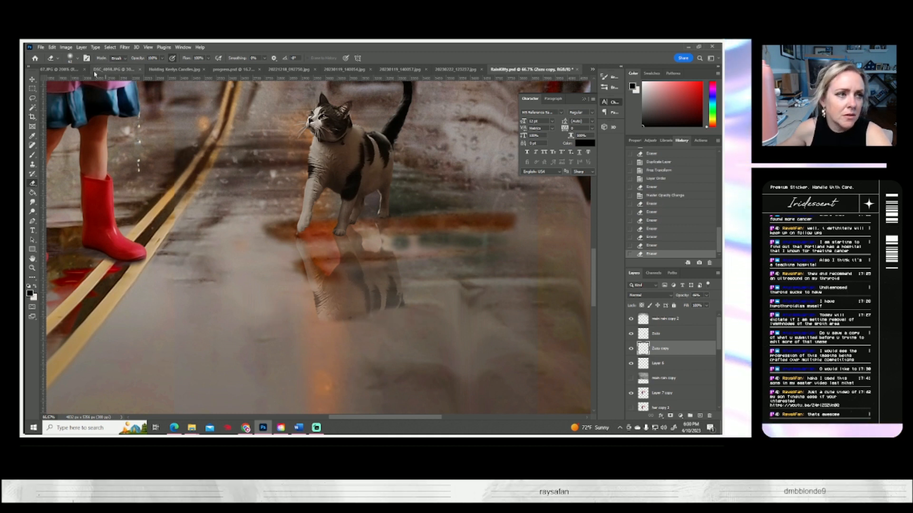
click(77, 58)
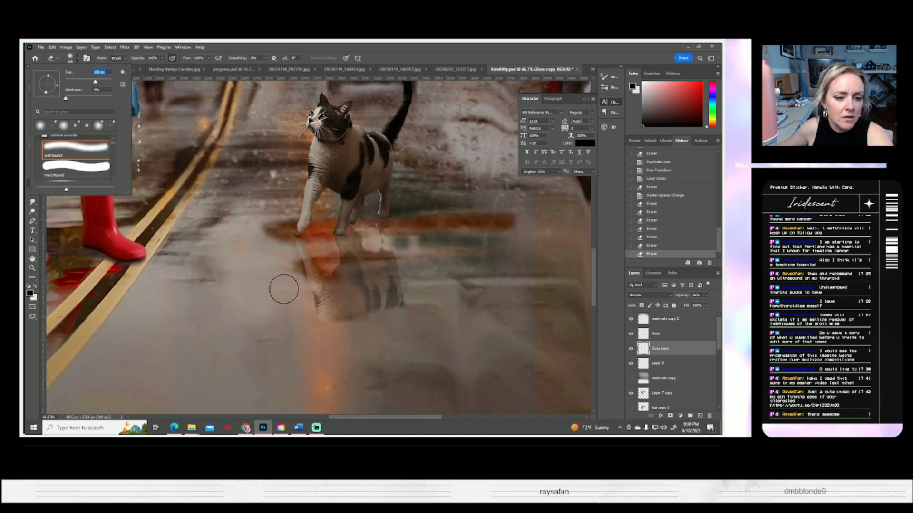
mouse_move(296, 306)
mouse_down()
mouse_move(337, 306)
mouse_move(299, 310)
mouse_move(367, 317)
mouse_move(343, 323)
mouse_move(426, 312)
mouse_move(435, 294)
mouse_move(304, 302)
mouse_move(327, 316)
mouse_move(427, 307)
mouse_up()
drag(308, 323, 404, 294)
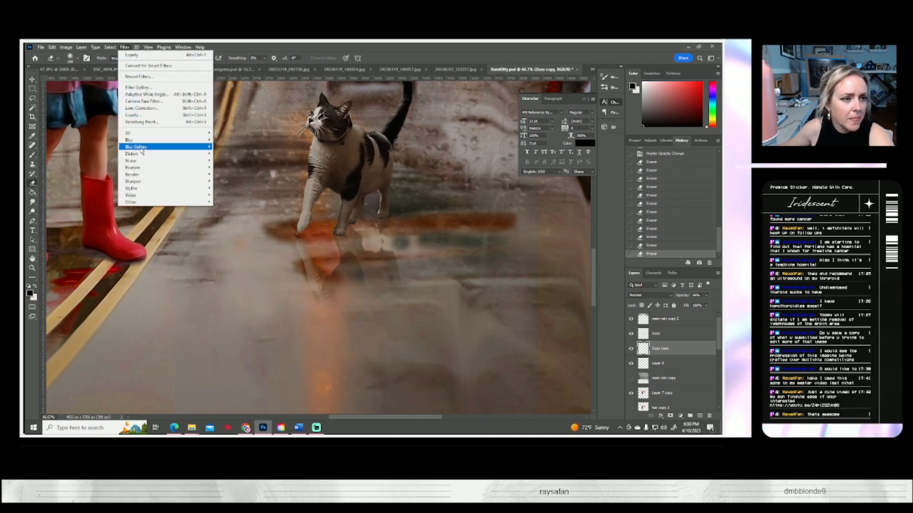
- Apply a Gaussian Blur with a 2.4-pixel radius to the cat's reflection
mouse_move(143, 139)
click(229, 168)
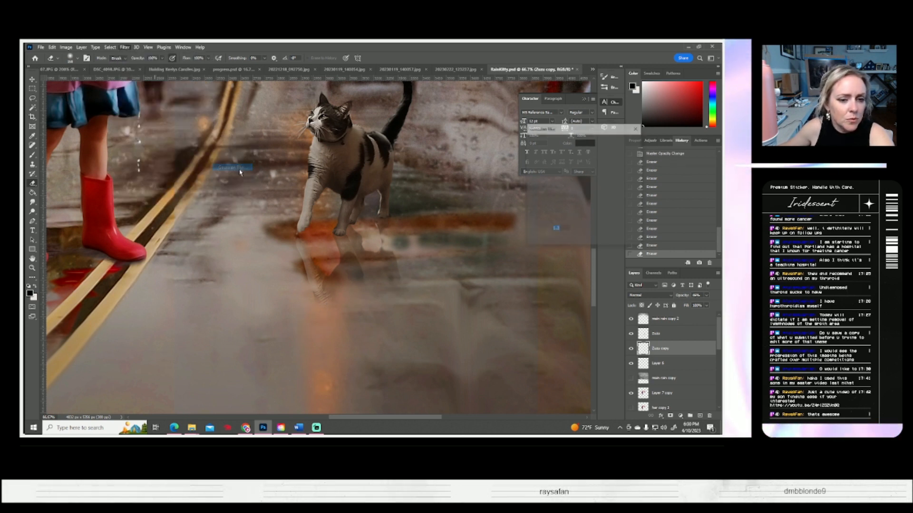
drag(537, 241, 541, 242)
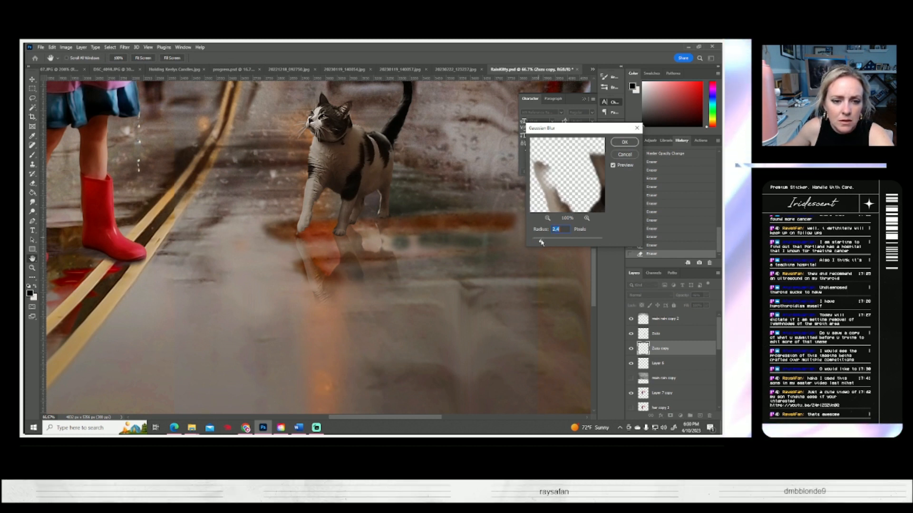
click(624, 141)
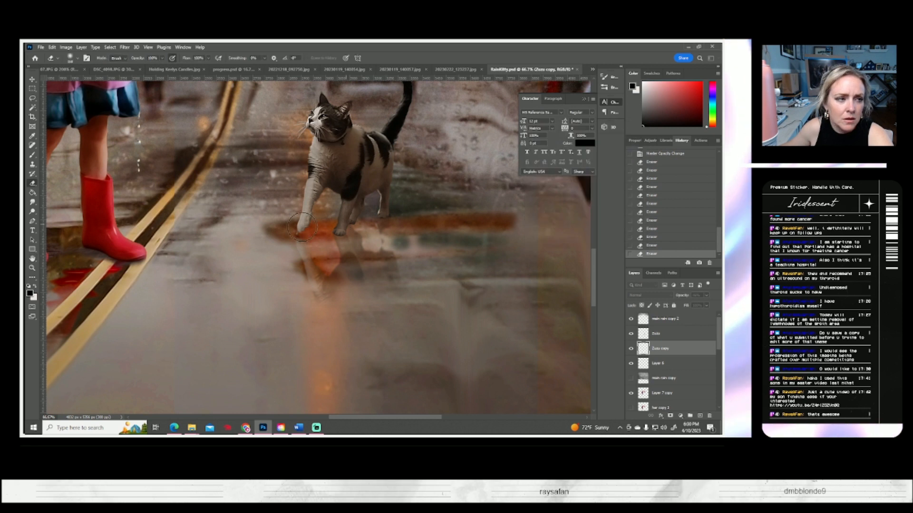
- Smudge the reflected legs into the wet road with an enlarged soft Smudge brush, raising its strength to 24%
click(32, 204)
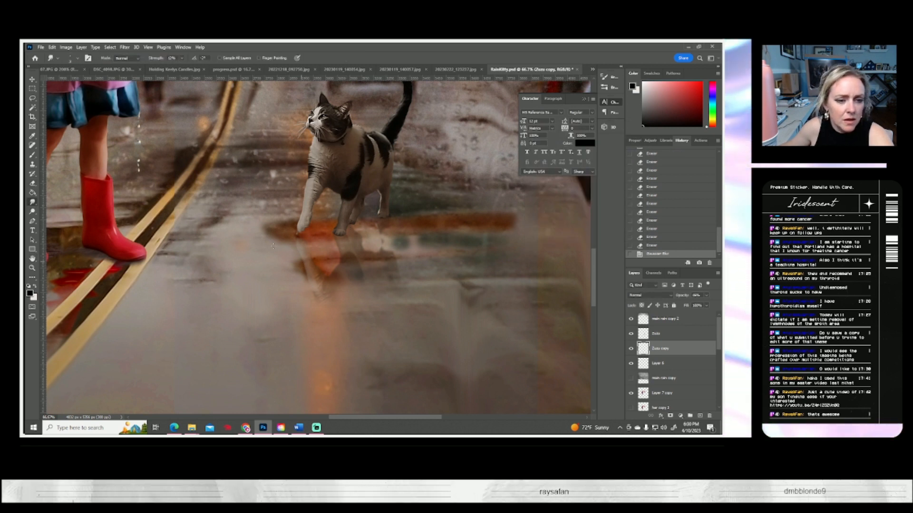
click(78, 57)
click(86, 81)
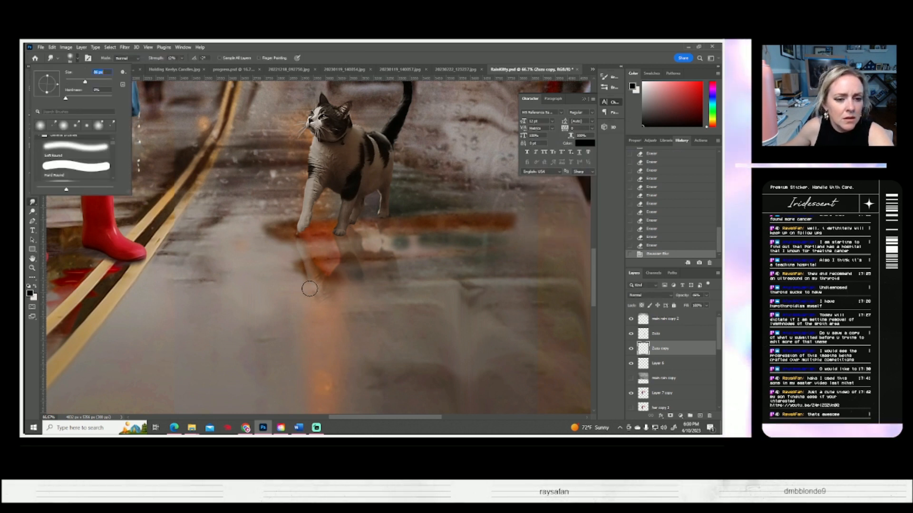
mouse_move(296, 264)
mouse_down()
mouse_move(340, 263)
mouse_move(329, 252)
mouse_move(409, 256)
mouse_move(382, 272)
mouse_move(250, 273)
mouse_up()
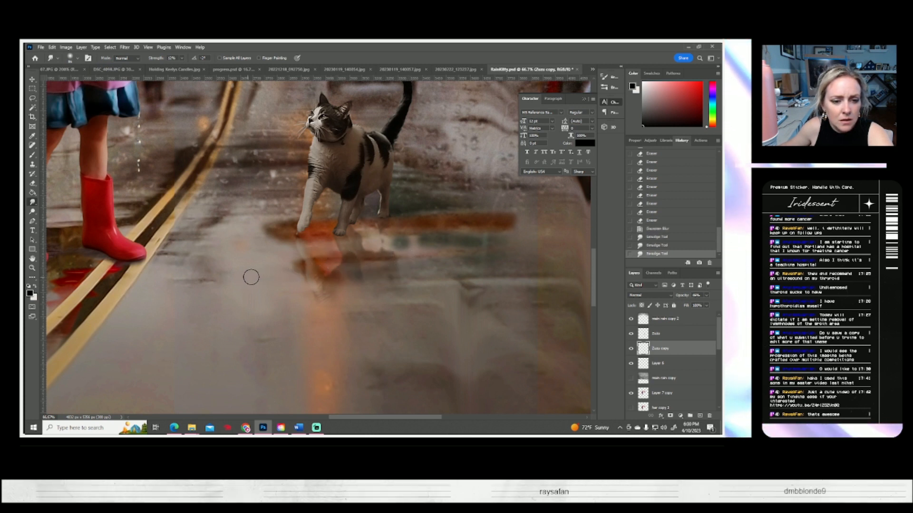
click(189, 66)
mouse_move(277, 266)
mouse_down()
mouse_move(403, 264)
mouse_move(367, 278)
mouse_move(251, 287)
mouse_up()
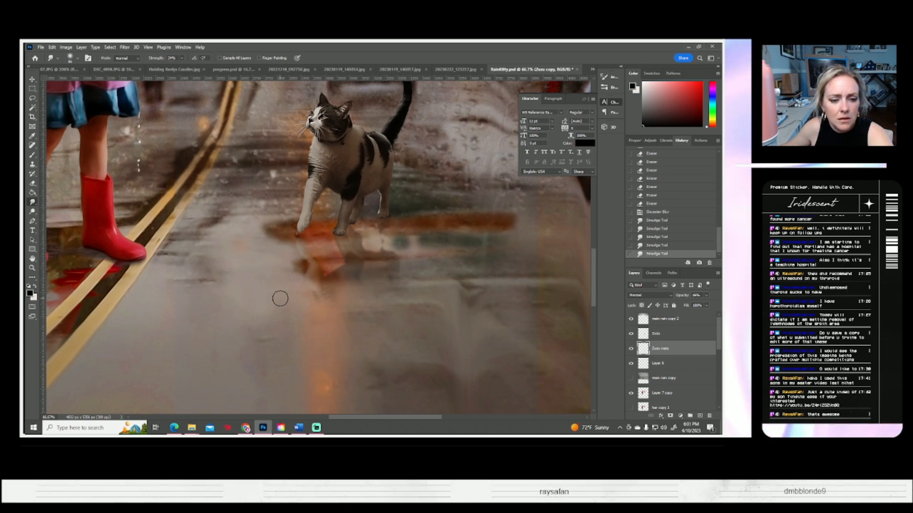
mouse_move(419, 294)
mouse_down()
mouse_move(244, 296)
mouse_move(297, 302)
mouse_move(287, 300)
mouse_up()
mouse_move(414, 280)
mouse_down()
mouse_move(326, 248)
mouse_move(438, 238)
mouse_move(383, 248)
mouse_move(276, 247)
mouse_move(427, 245)
mouse_move(373, 259)
mouse_move(265, 263)
mouse_move(351, 258)
mouse_move(268, 267)
mouse_move(343, 274)
mouse_move(251, 275)
mouse_move(414, 266)
mouse_up()
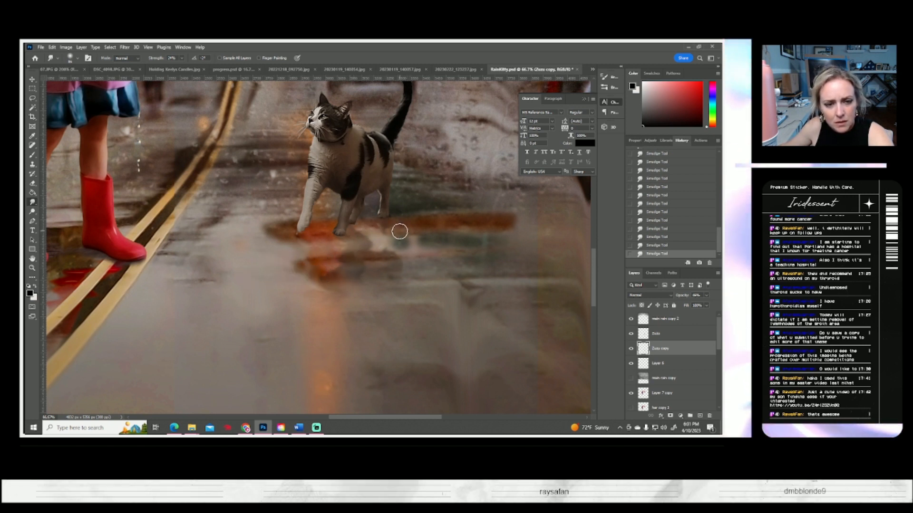
- Smudge the finer reflection details beneath the cat's paws using a smaller brush with increased strength
right_click(80, 75)
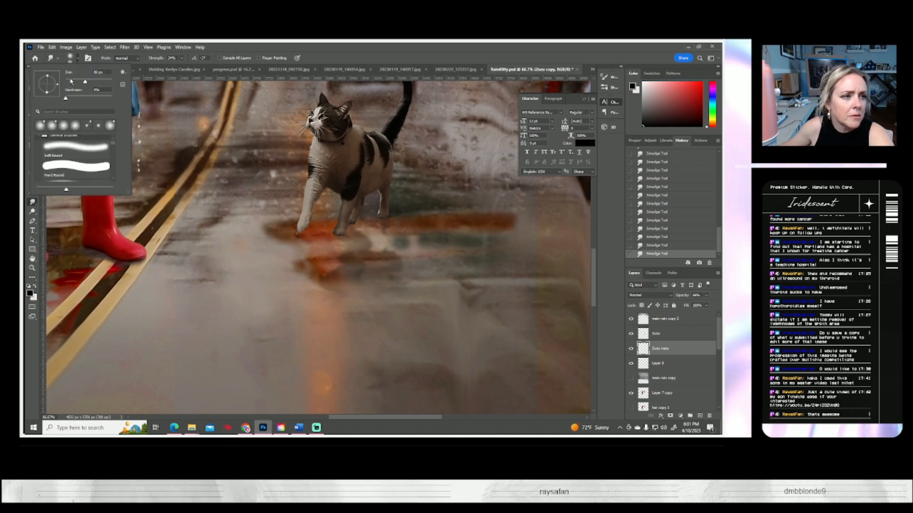
key(Return)
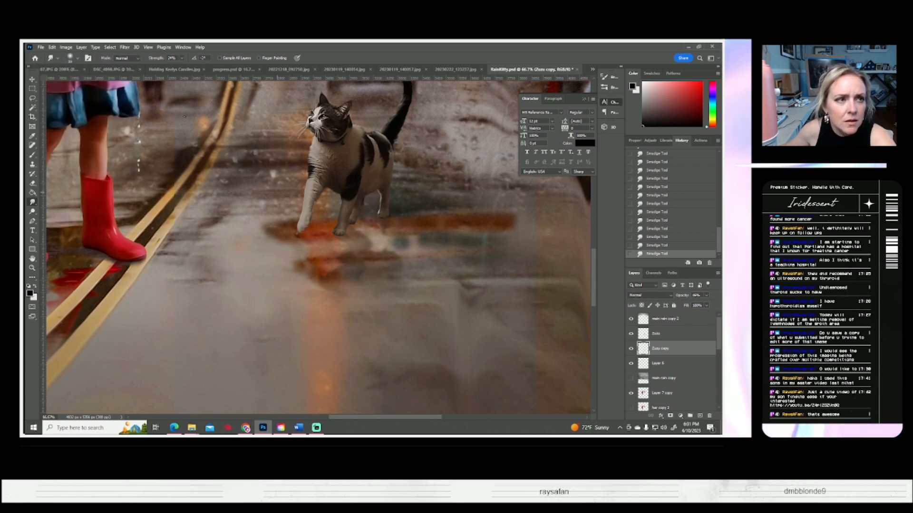
click(182, 59)
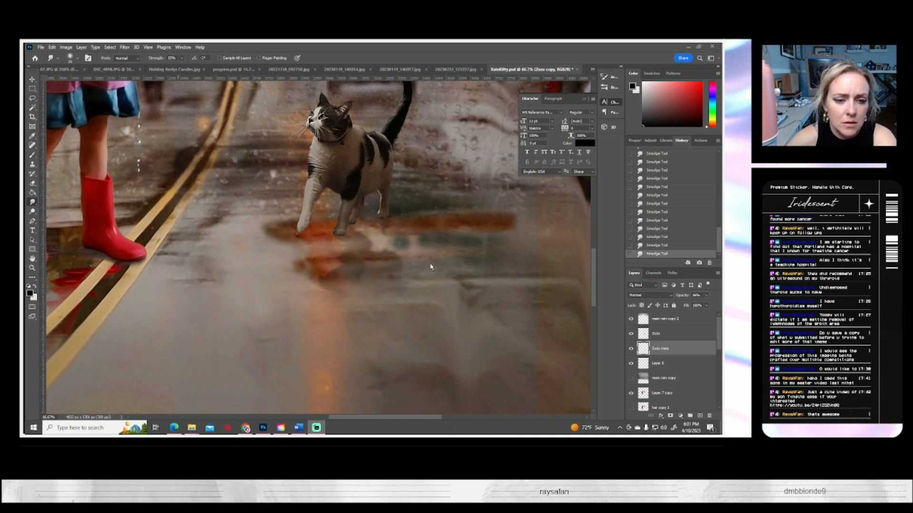
click(378, 247)
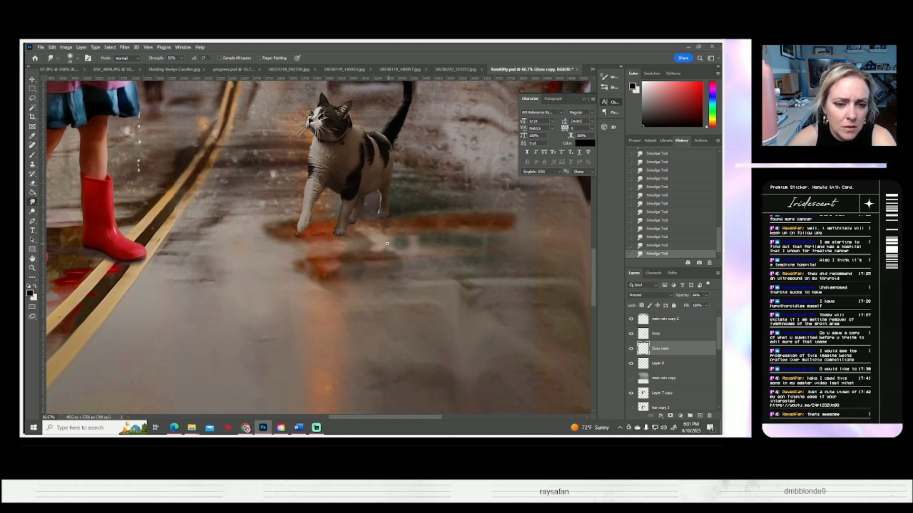
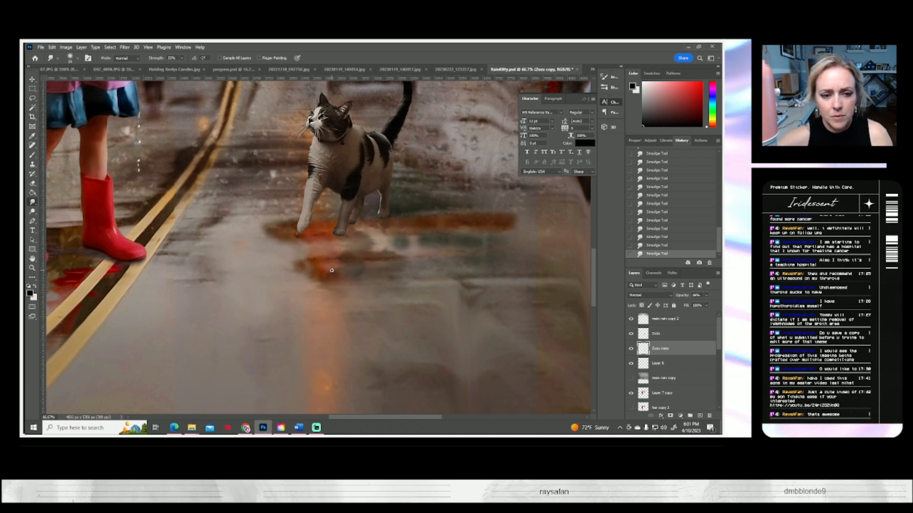
- Darken the cat's reflection with a Brightness/Contrast adjustment, lowering brightness to about -135
scroll(335, 278, down, 1)
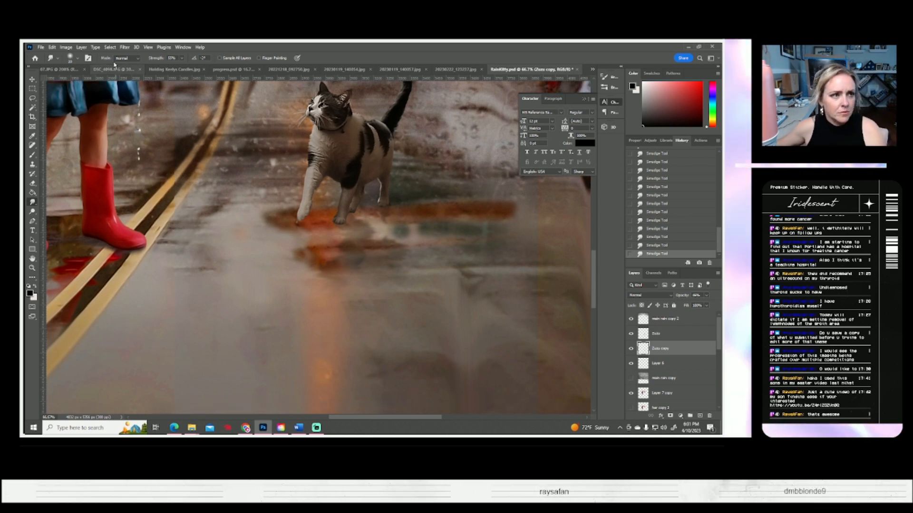
click(66, 47)
mouse_move(78, 66)
click(149, 67)
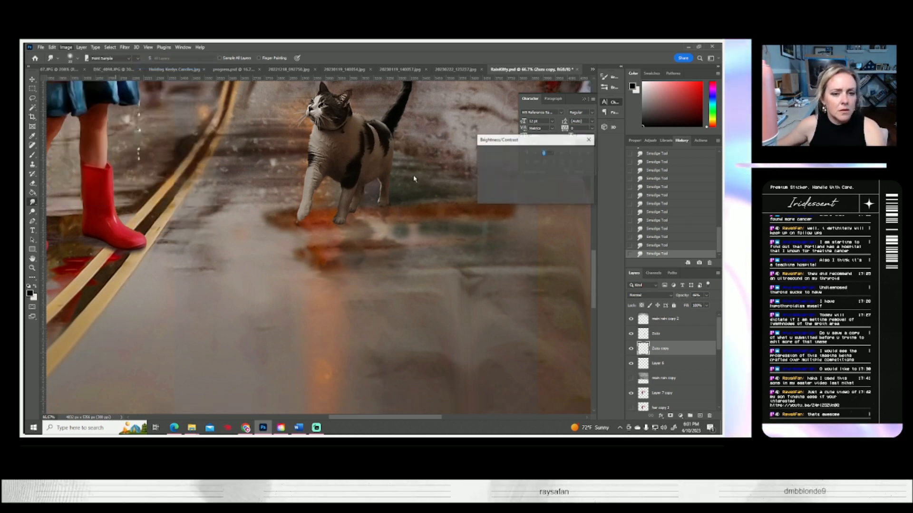
drag(510, 167, 487, 173)
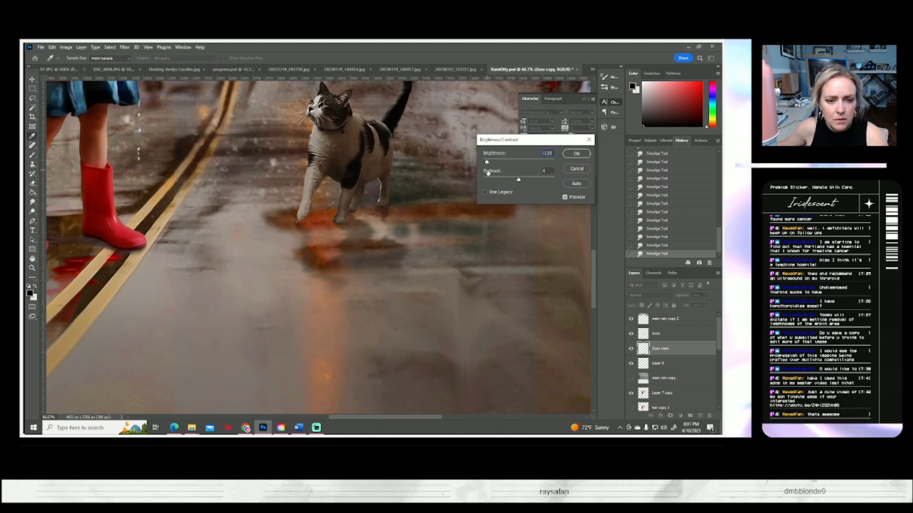
click(578, 153)
- Soften the outer edges of the darkened reflection with the Eraser at 47% opacity, continuing at a lower opacity
key(e)
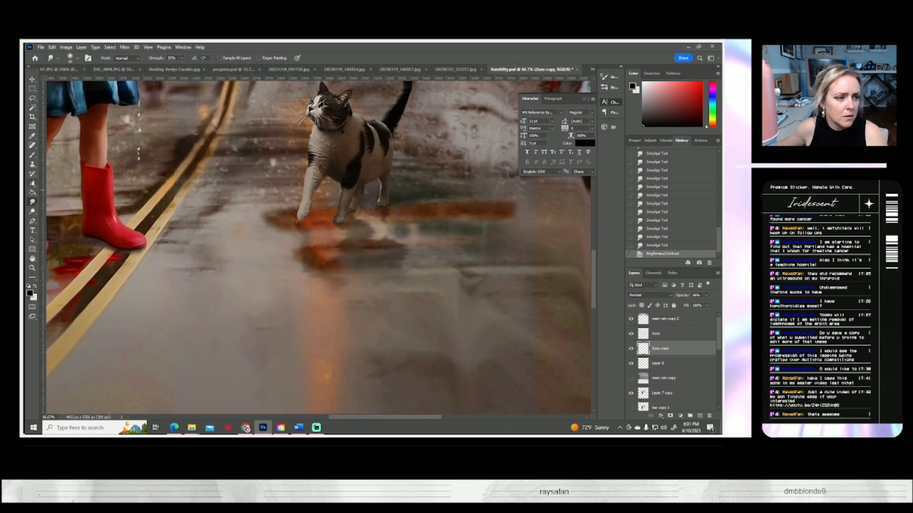
click(161, 59)
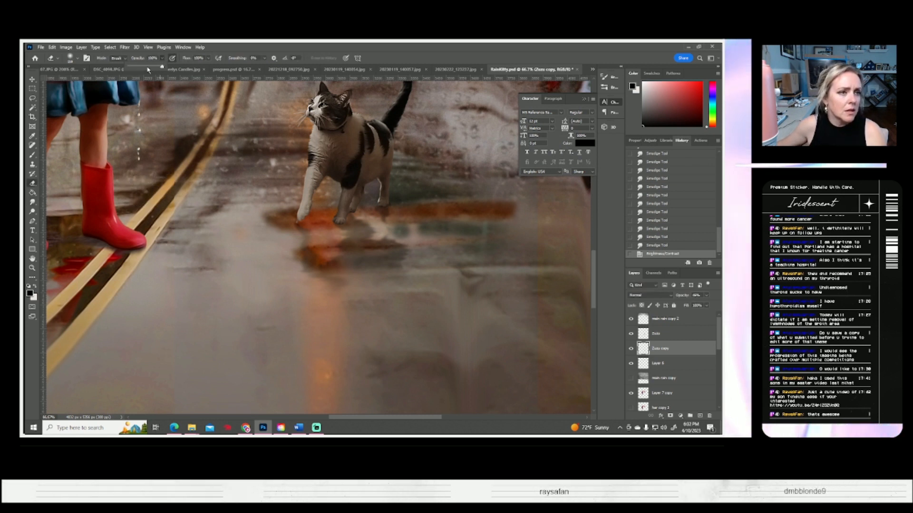
click(145, 67)
drag(268, 252, 292, 267)
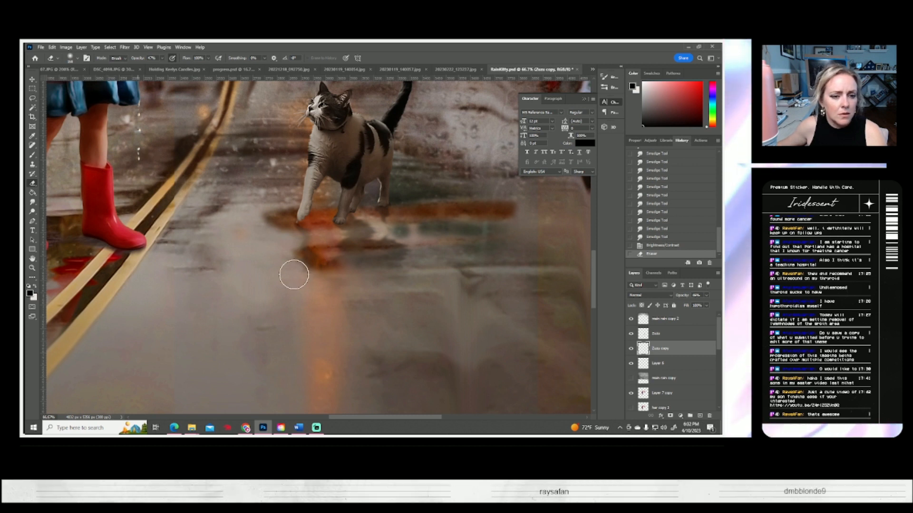
click(162, 59)
mouse_move(426, 301)
mouse_down()
mouse_move(410, 261)
mouse_move(289, 264)
mouse_move(411, 265)
mouse_move(269, 283)
mouse_move(420, 247)
mouse_up()
drag(244, 256, 200, 187)
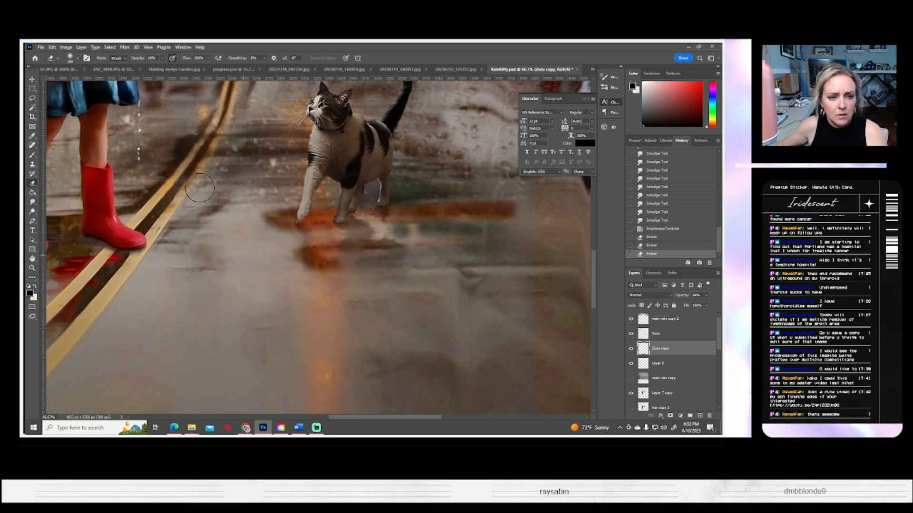
- Darken the cat's reflection again using Brightness/Contrast with brightness set to about -44
click(66, 47)
mouse_move(95, 65)
click(157, 66)
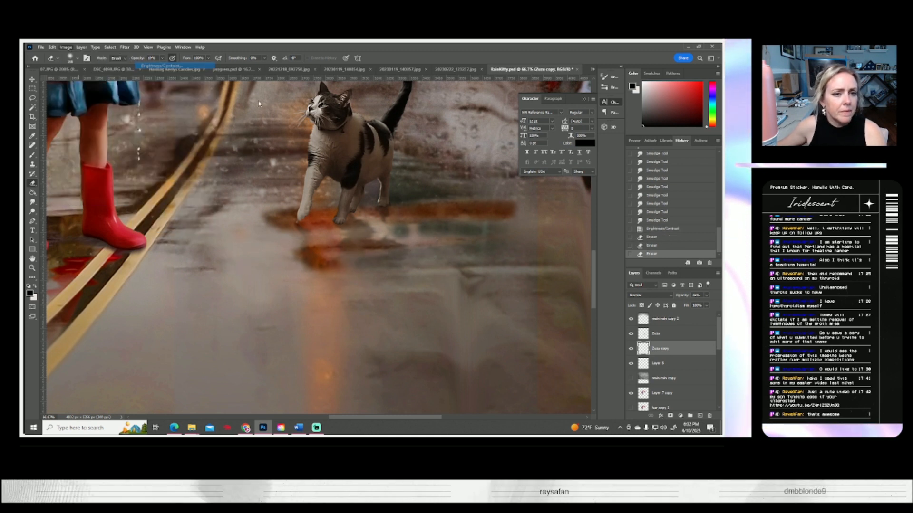
drag(515, 163, 508, 164)
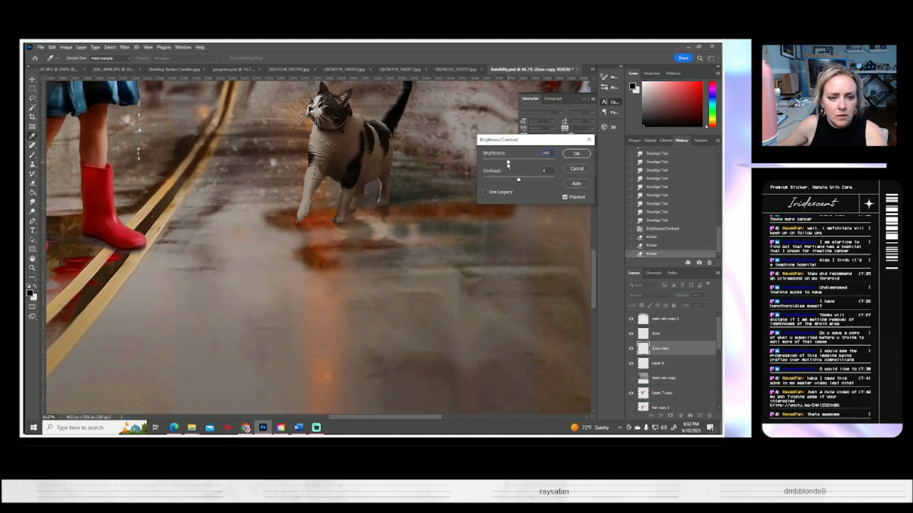
click(576, 153)
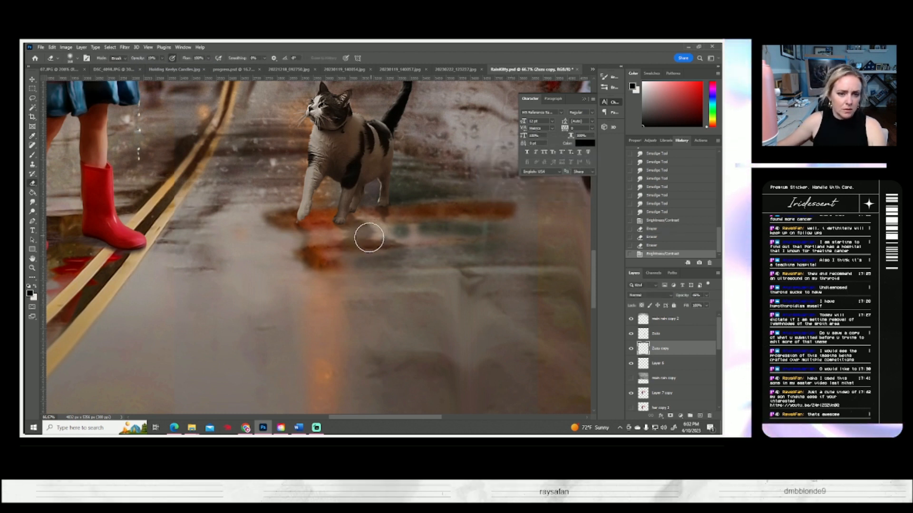
- Fade the lower part of the cat's reflection with broad horizontal strokes of the low-opacity Eraser
drag(410, 258, 248, 273)
drag(252, 273, 481, 277)
drag(476, 276, 229, 271)
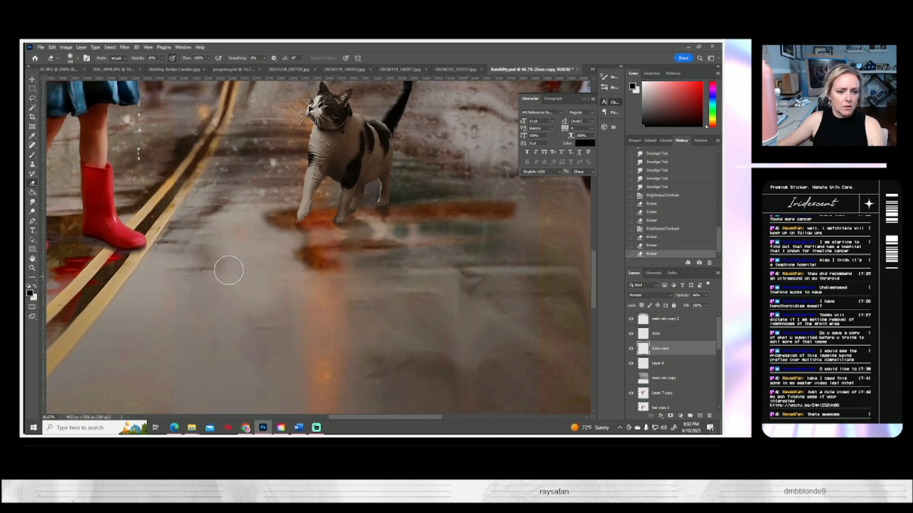
- Compare the whole composite with and without the cat's reflection layer
click(32, 268)
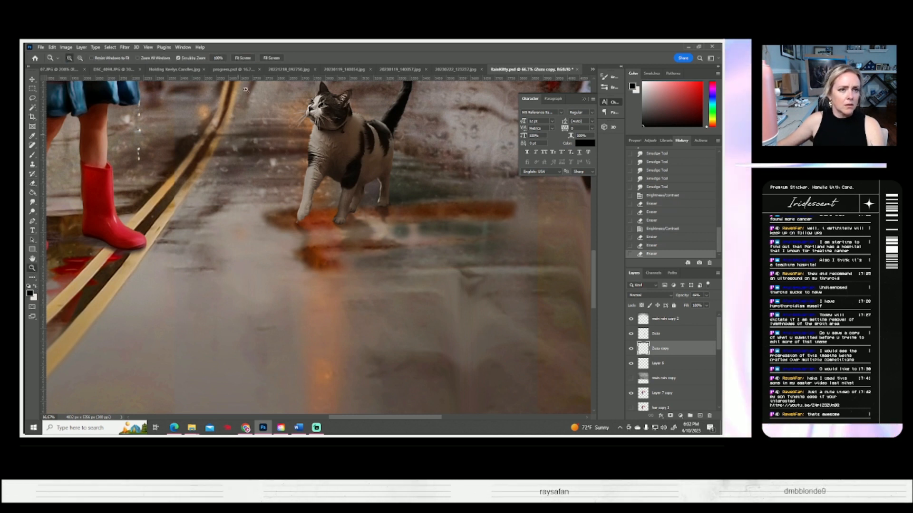
click(243, 58)
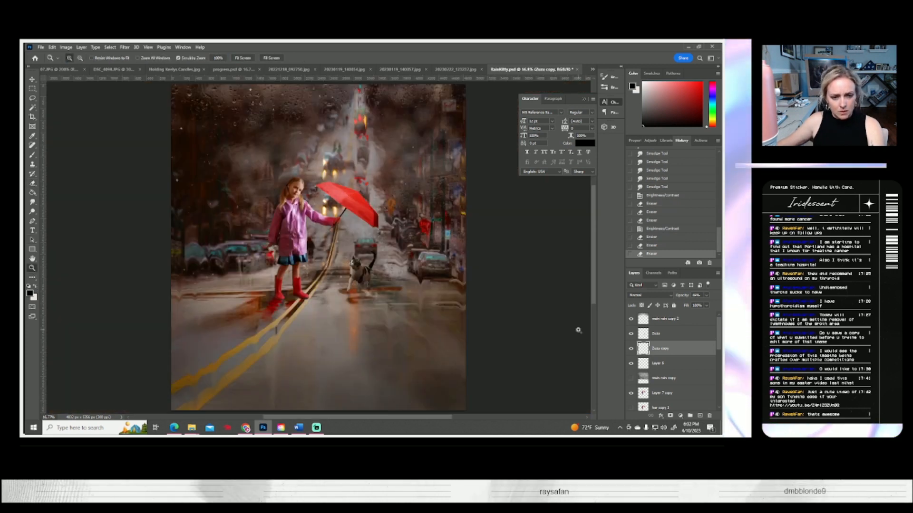
click(631, 349)
click(631, 349)
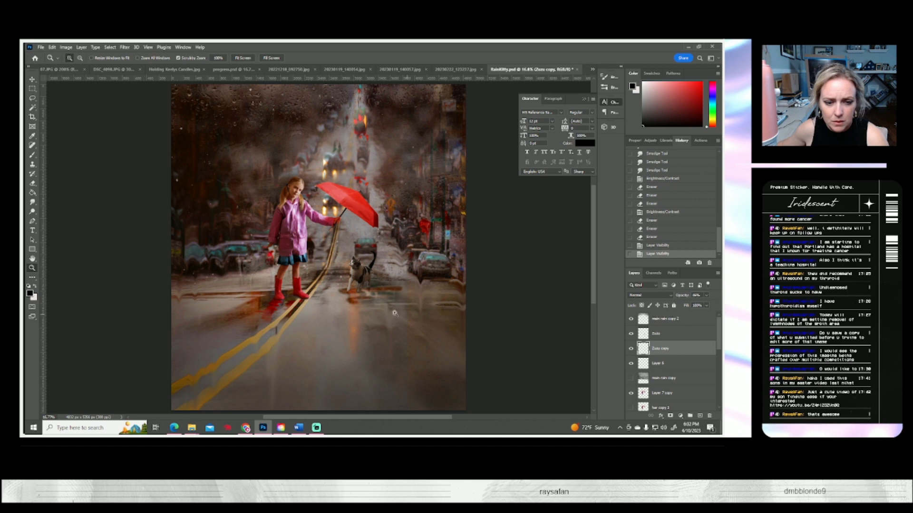
click(631, 350)
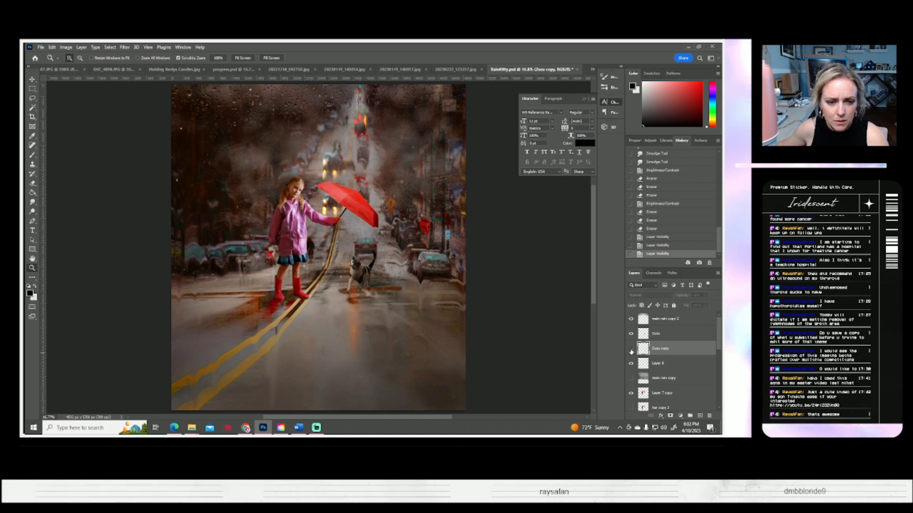
click(631, 350)
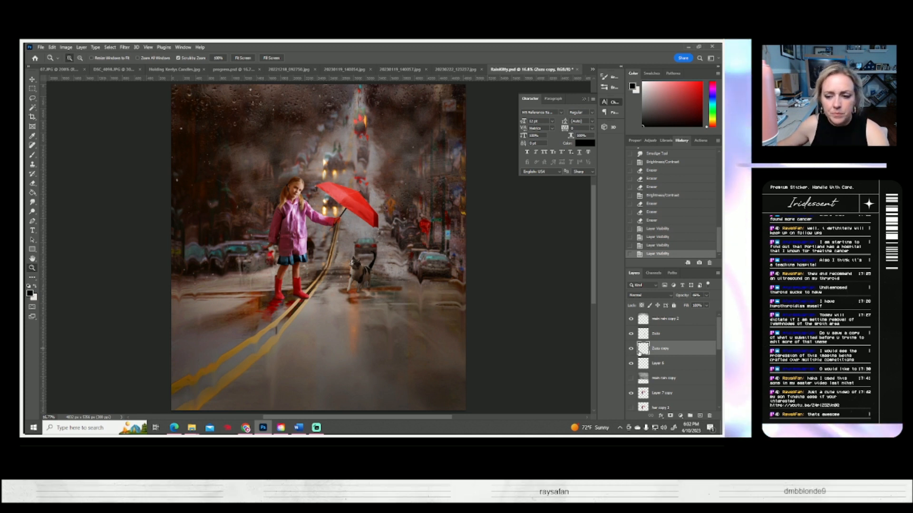
click(631, 352)
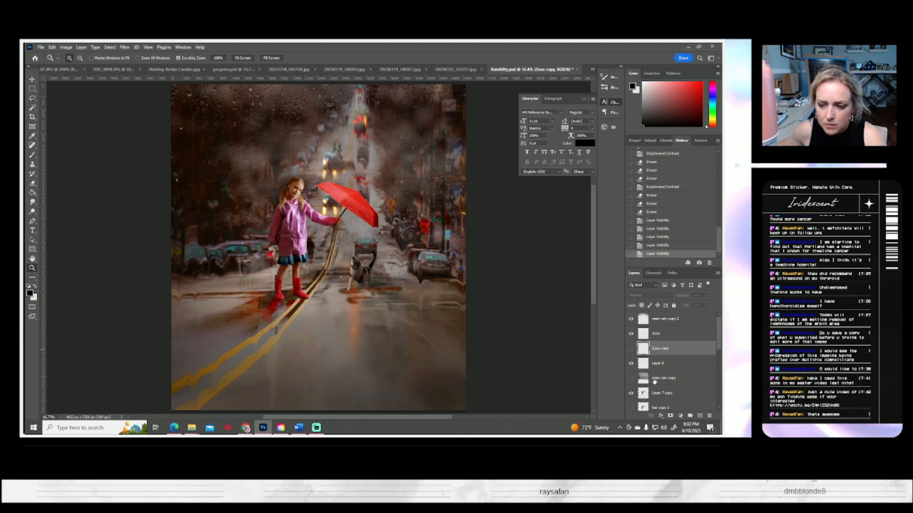
- Compare the image with and without Layer 6, and leave that layer hidden
scroll(653, 378, down, 1)
scroll(639, 350, down, 1)
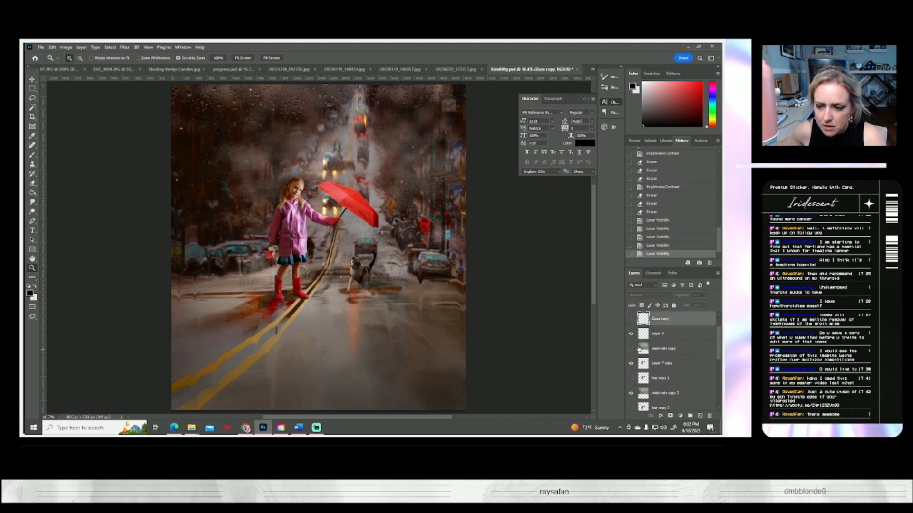
click(631, 336)
click(631, 336)
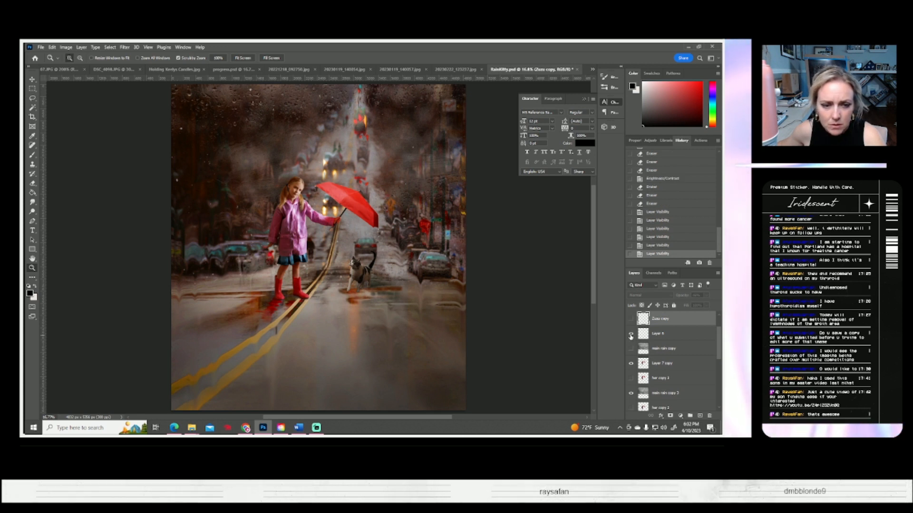
click(631, 336)
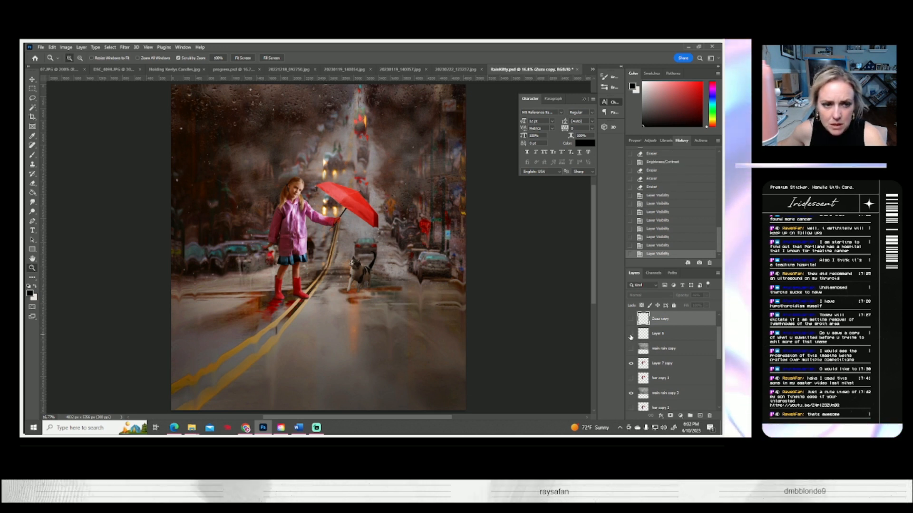
click(631, 336)
click(631, 337)
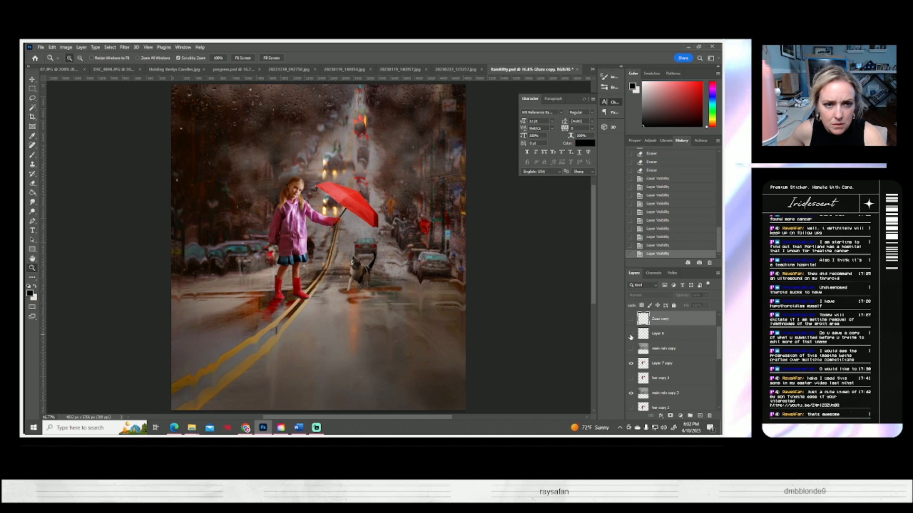
click(631, 336)
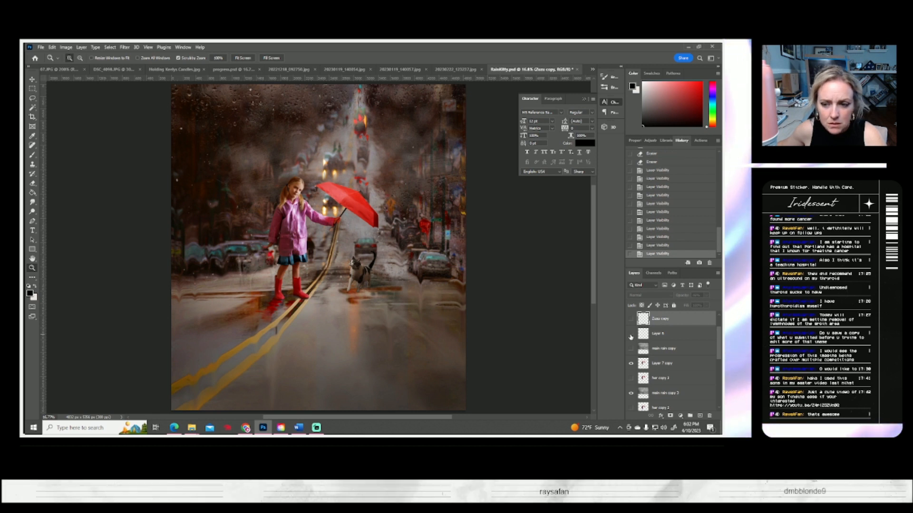
- Save the current document, and save it again as a separate file named RainKitty2.psd
key(ctrl+s)
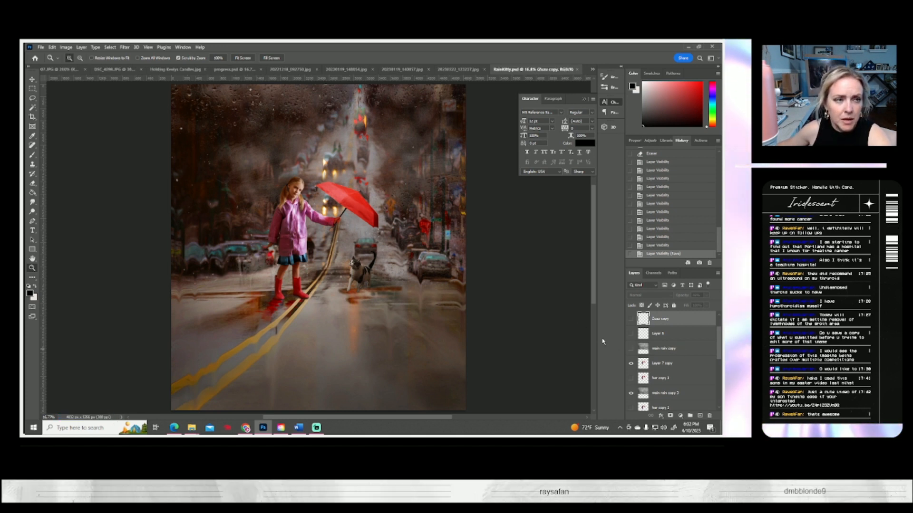
click(41, 47)
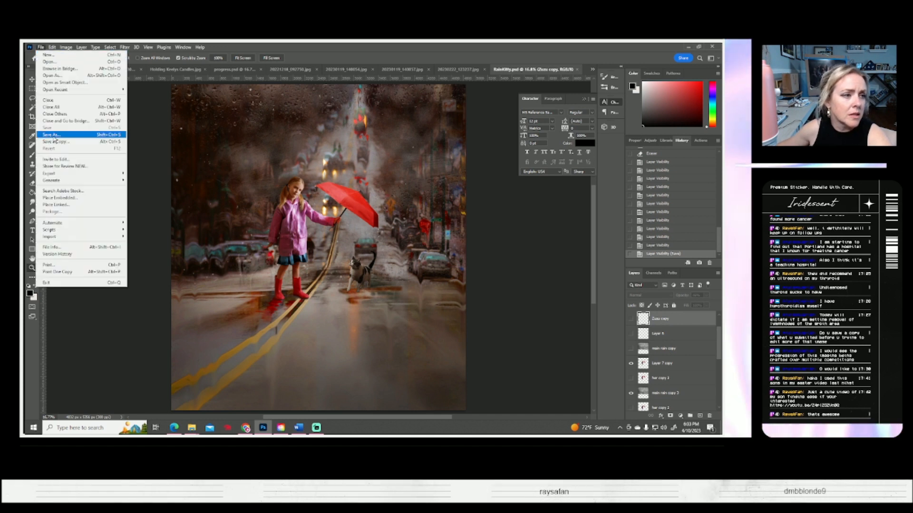
click(375, 238)
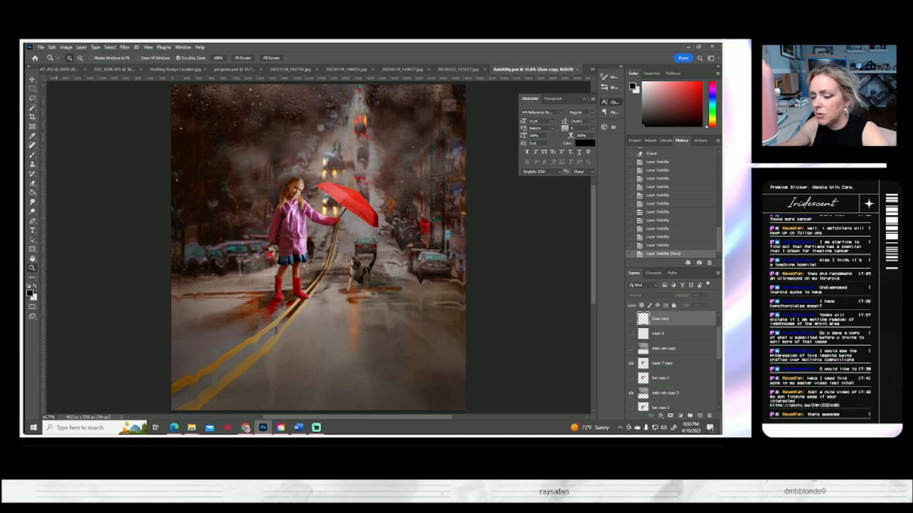
key(Return)
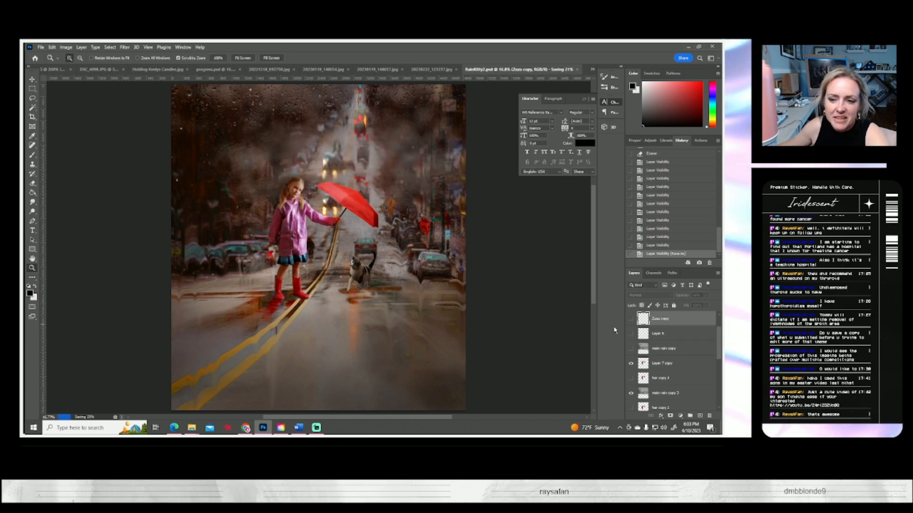
- Merge all layers from the one directly below main rain copy 2 down to Background into a single layer
scroll(644, 332, up, 2)
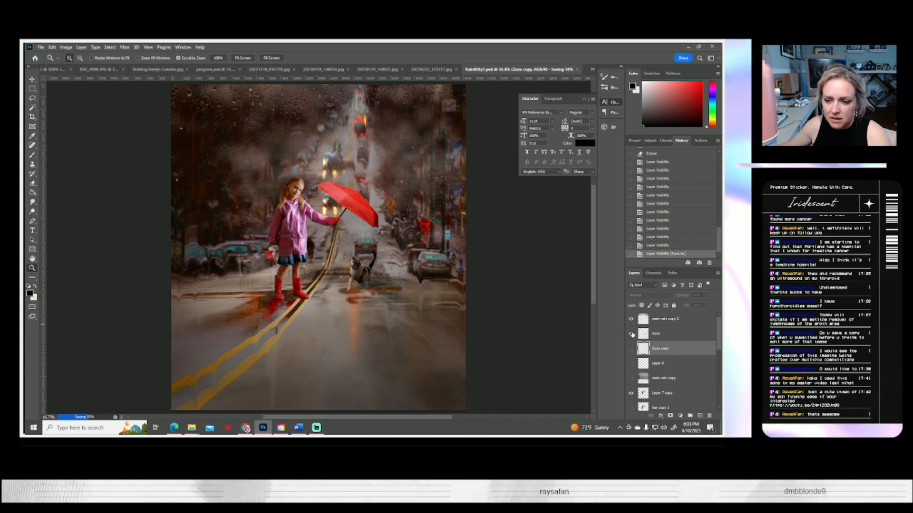
click(659, 334)
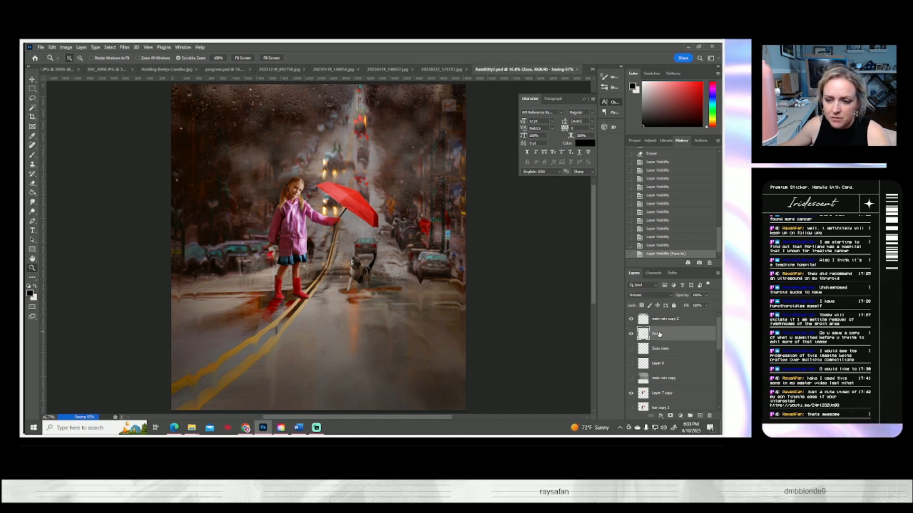
click(630, 320)
click(630, 320)
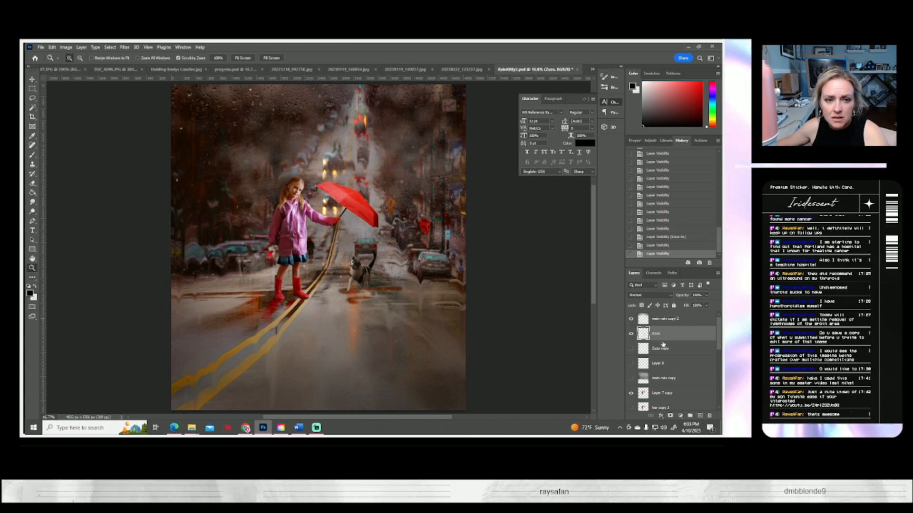
scroll(662, 344, down, 5)
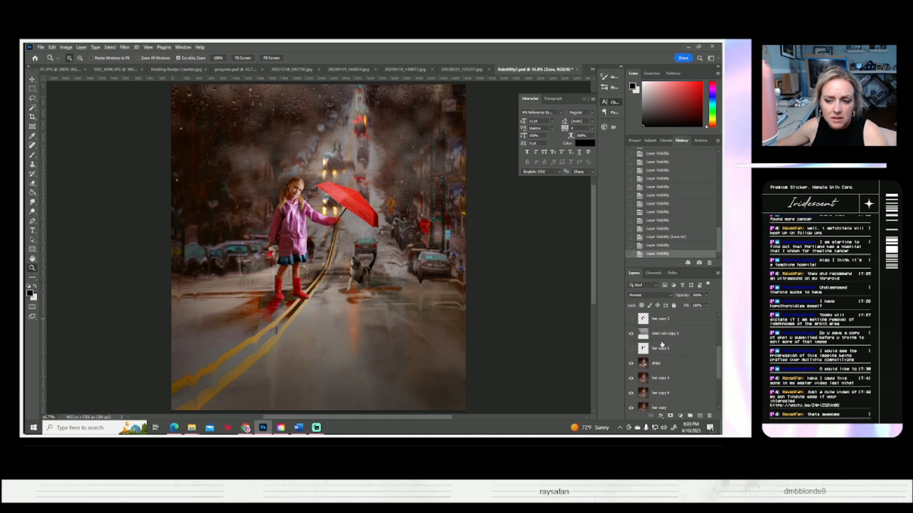
shift+click(660, 404)
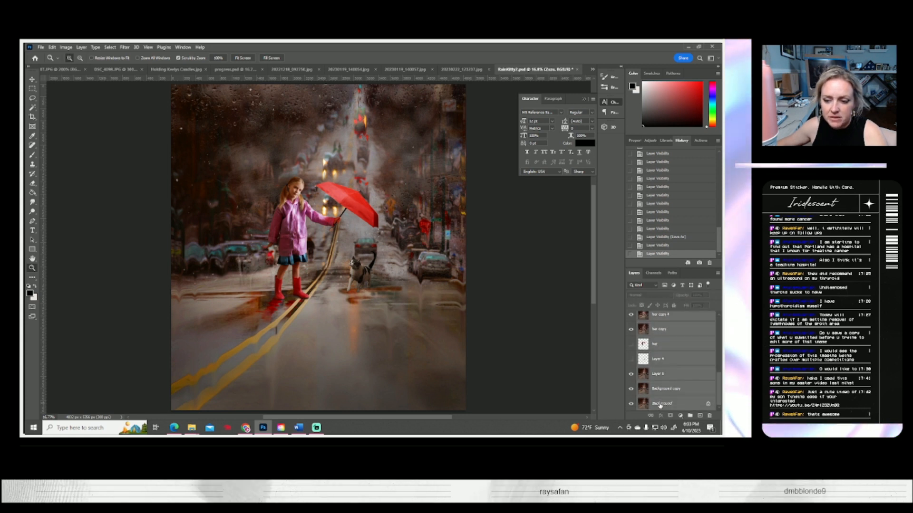
key(ctrl+e)
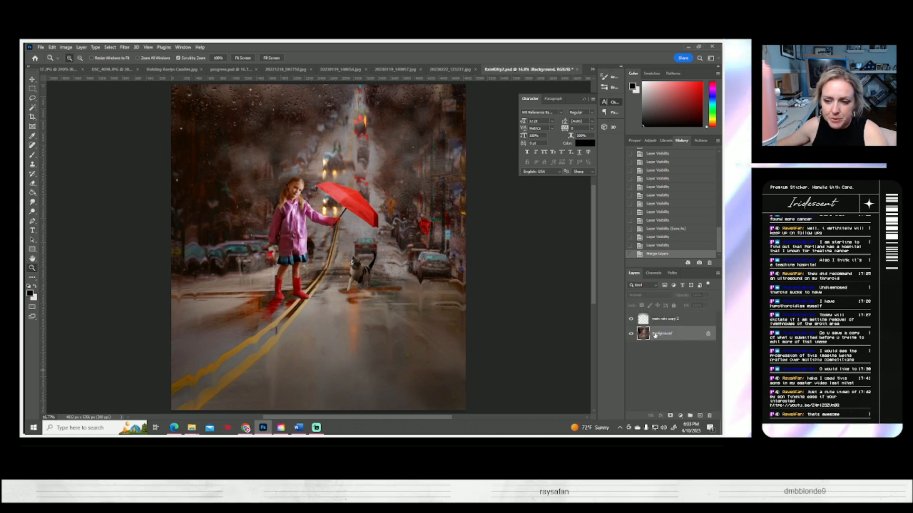
- Duplicate the merged Background layer under the default name
right_click(654, 335)
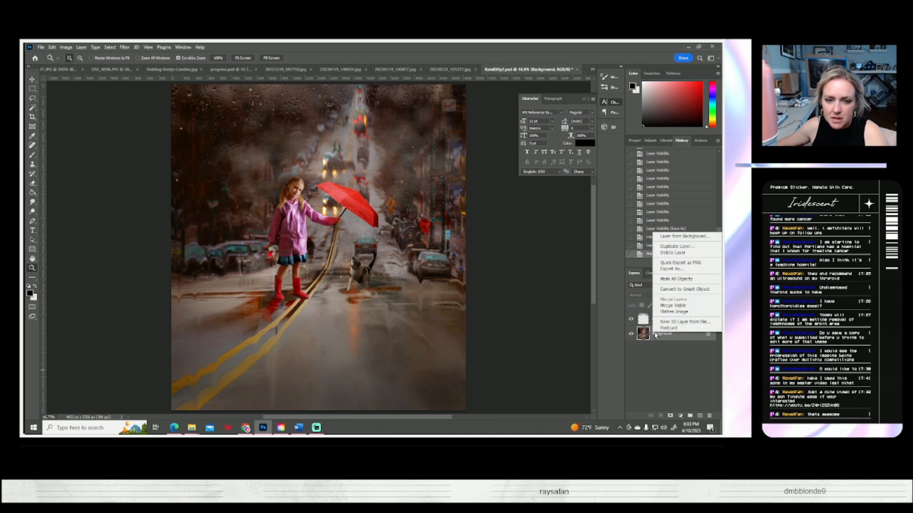
click(677, 247)
key(Return)
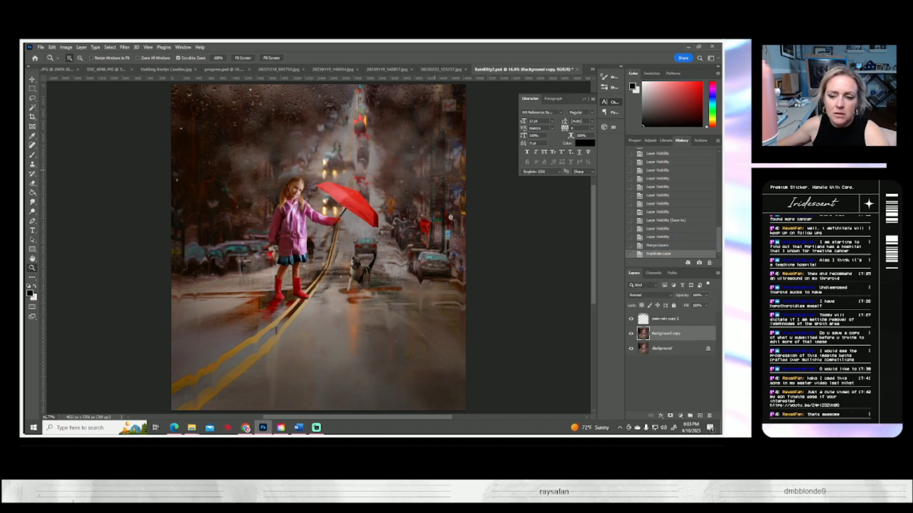
- Darken the Background copy layer with Brightness/Contrast, using brightness about -54 and contrast 28
click(66, 47)
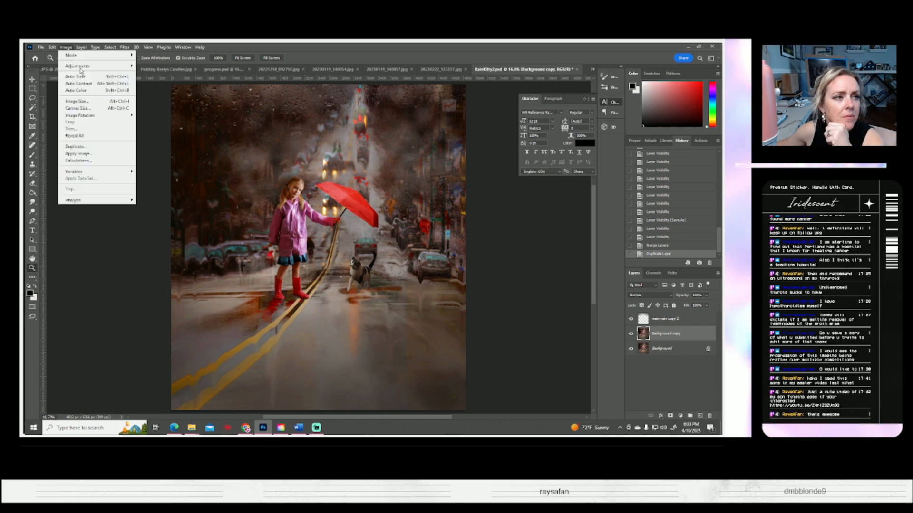
mouse_move(99, 71)
click(161, 65)
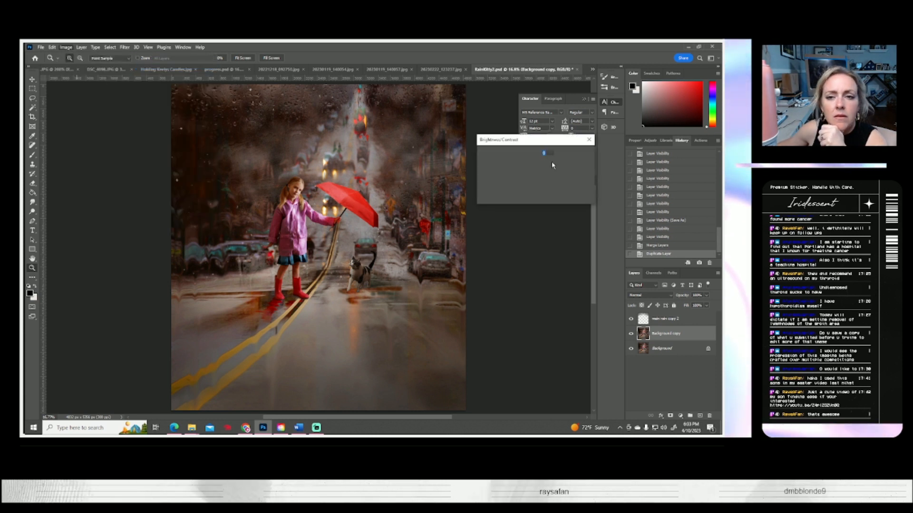
drag(518, 164, 529, 182)
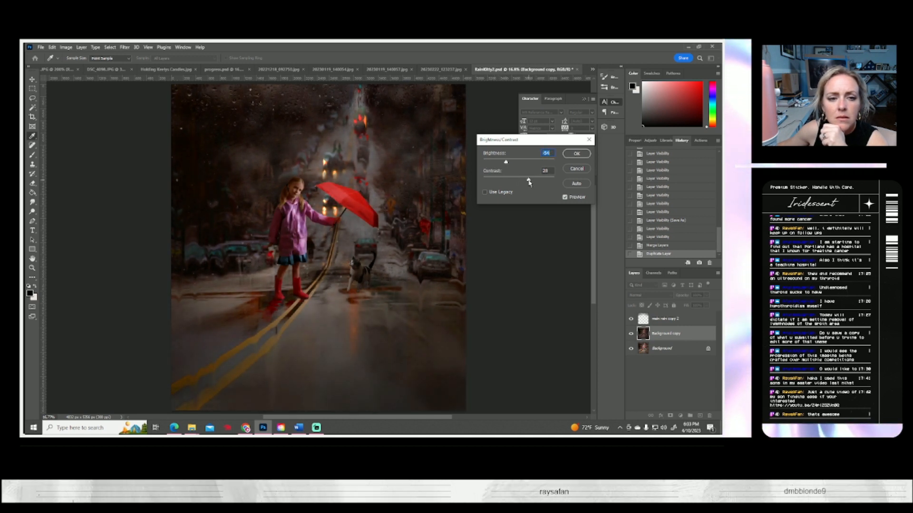
click(584, 154)
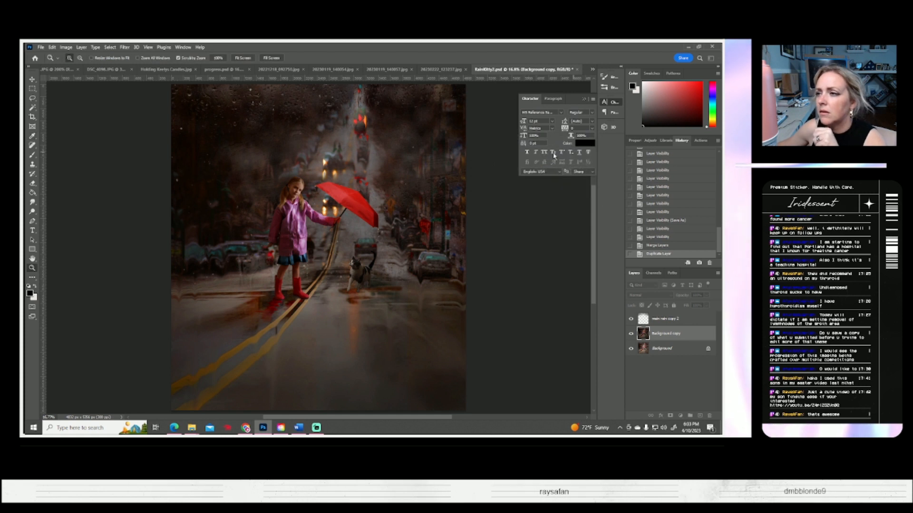
- Erase the darkened Background copy around the girl and umbrella with a very large Soft Round eraser
click(32, 185)
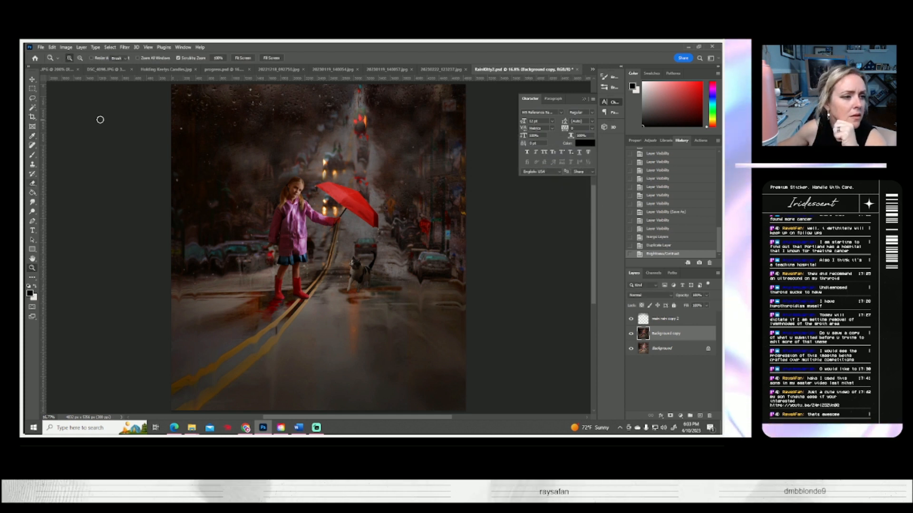
click(78, 59)
click(109, 82)
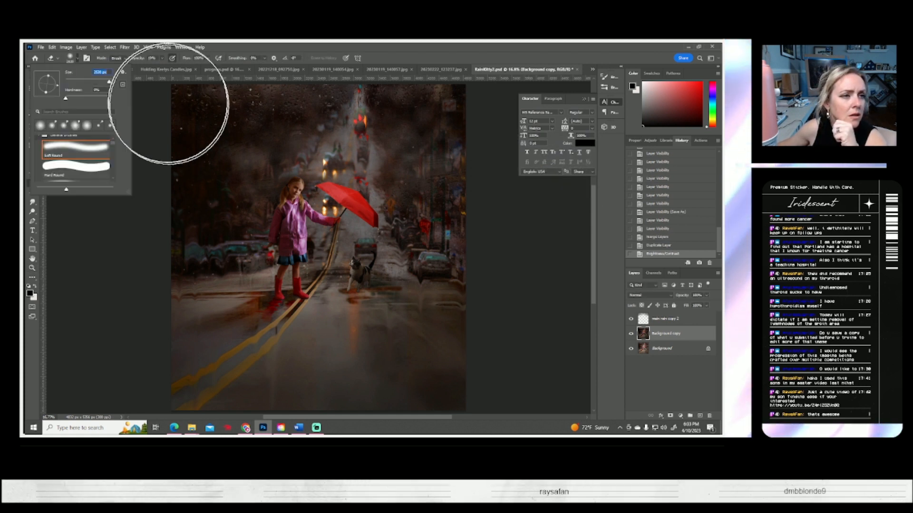
click(320, 205)
mouse_move(320, 205)
mouse_down()
mouse_move(338, 214)
mouse_move(310, 198)
mouse_move(295, 206)
mouse_move(327, 218)
mouse_move(311, 207)
mouse_move(320, 213)
mouse_move(304, 219)
mouse_move(311, 192)
mouse_move(293, 220)
mouse_move(329, 222)
mouse_move(311, 229)
mouse_up()
click(311, 207)
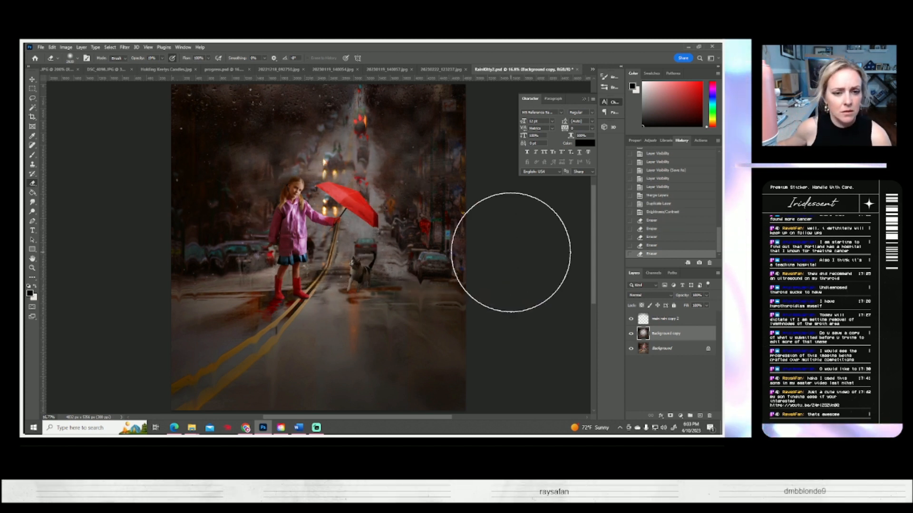
- Apply Brightness/Contrast to the main rain copy 2 layer with brightness 0 and contrast 67
click(632, 320)
click(633, 321)
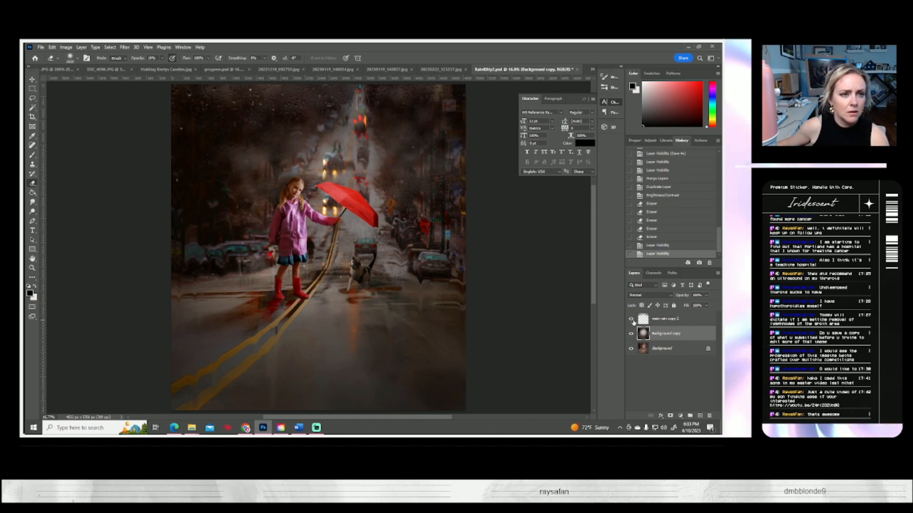
click(661, 319)
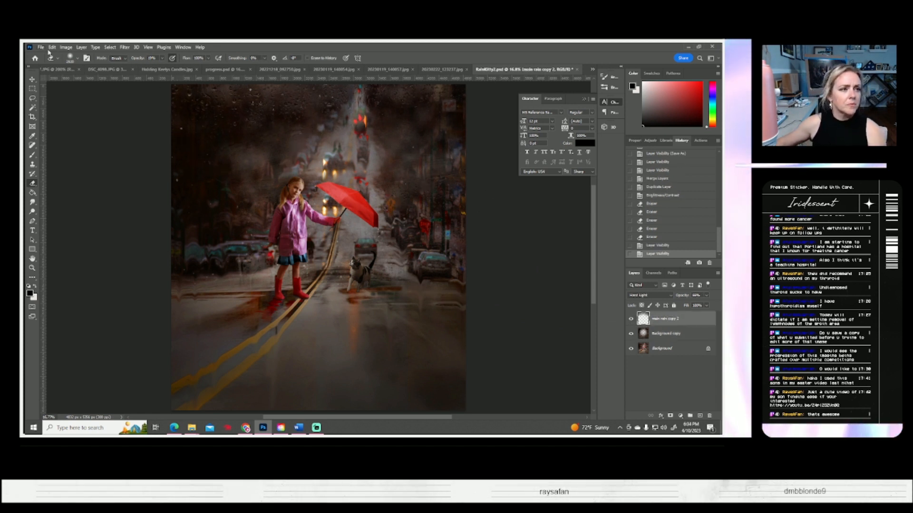
click(66, 47)
mouse_move(79, 66)
click(157, 66)
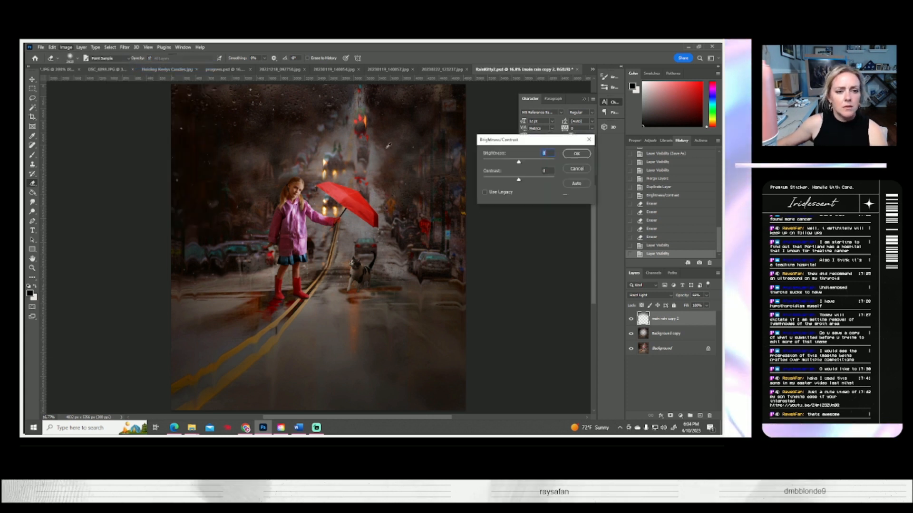
mouse_move(519, 162)
mouse_down()
mouse_move(532, 163)
mouse_move(501, 164)
mouse_up()
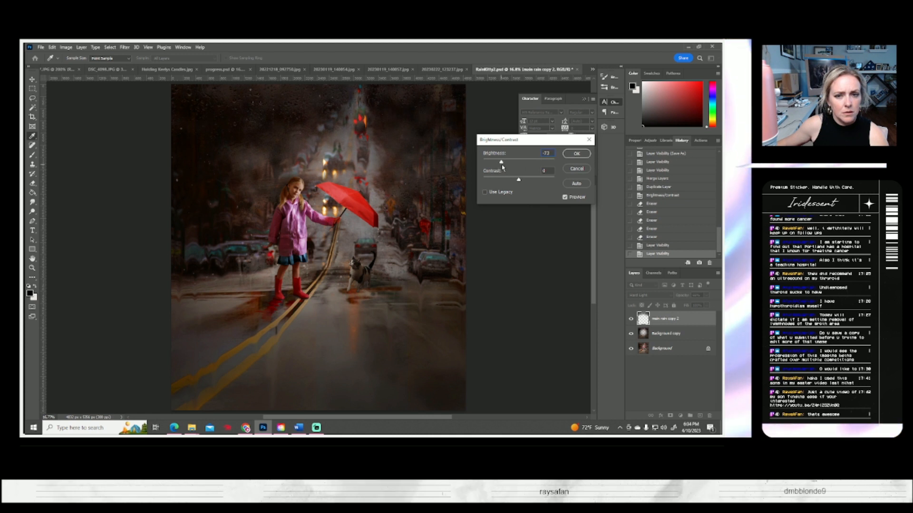
text(0)
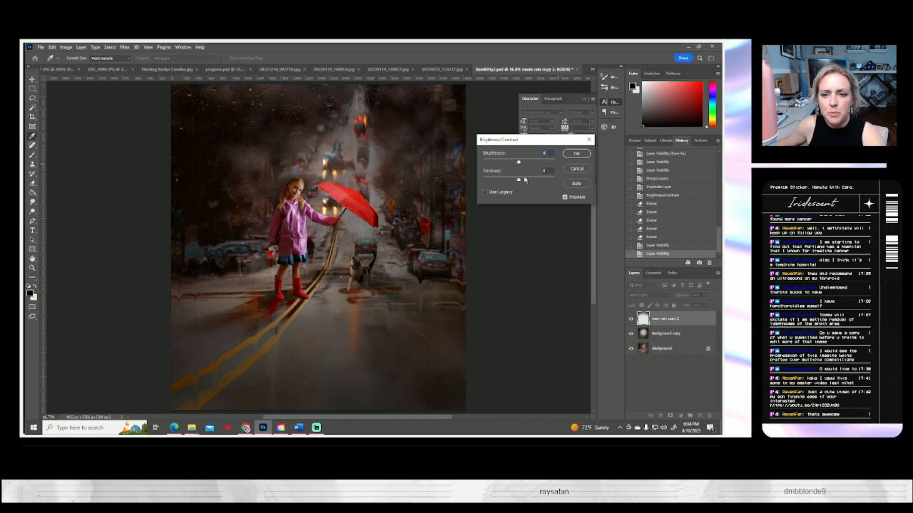
drag(519, 181, 544, 184)
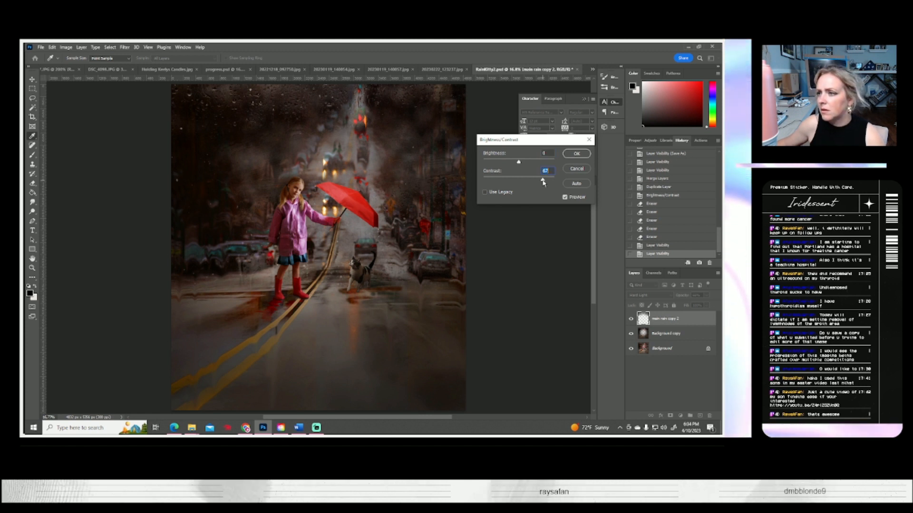
key(Return)
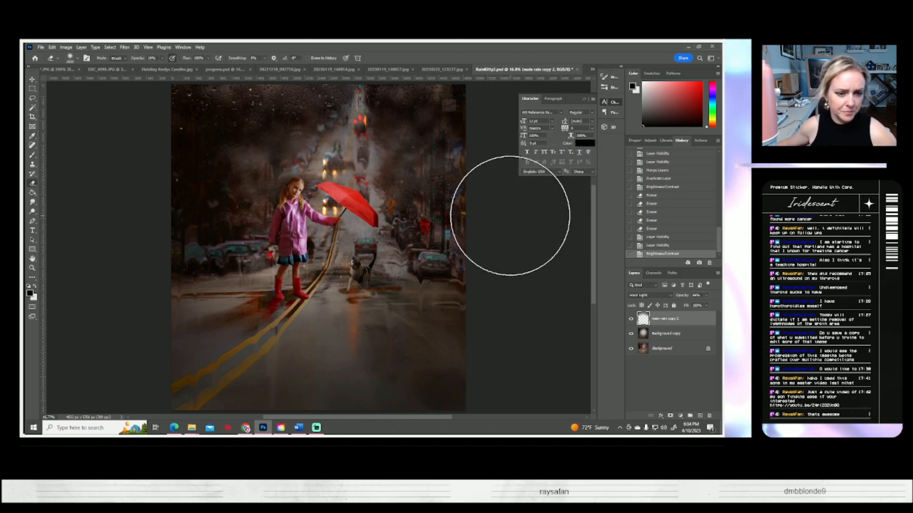
- Warm the Background copy layer with Color Balance, setting the midtones to +23, -5 and -22, and compare it with the layer hidden
click(631, 335)
click(632, 334)
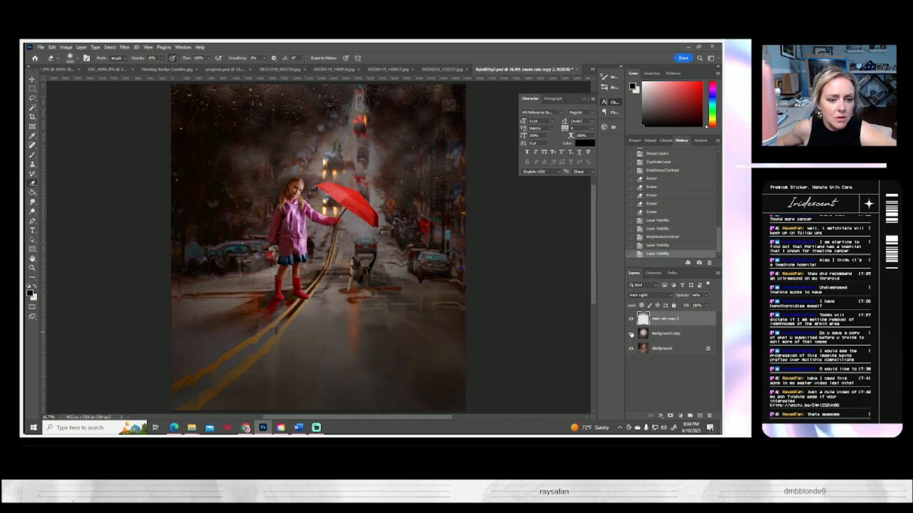
click(646, 335)
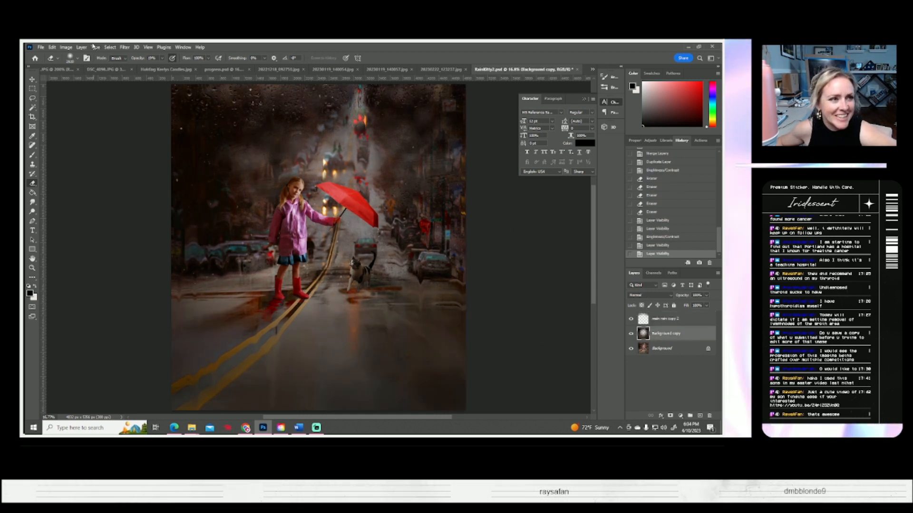
click(66, 47)
mouse_move(79, 67)
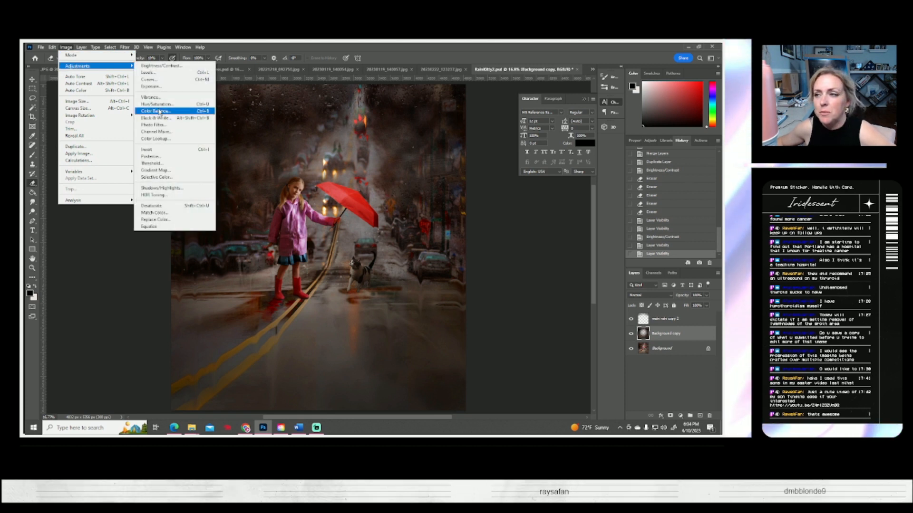
click(160, 112)
mouse_move(598, 168)
mouse_down()
mouse_move(606, 170)
mouse_move(592, 185)
mouse_move(595, 176)
mouse_up()
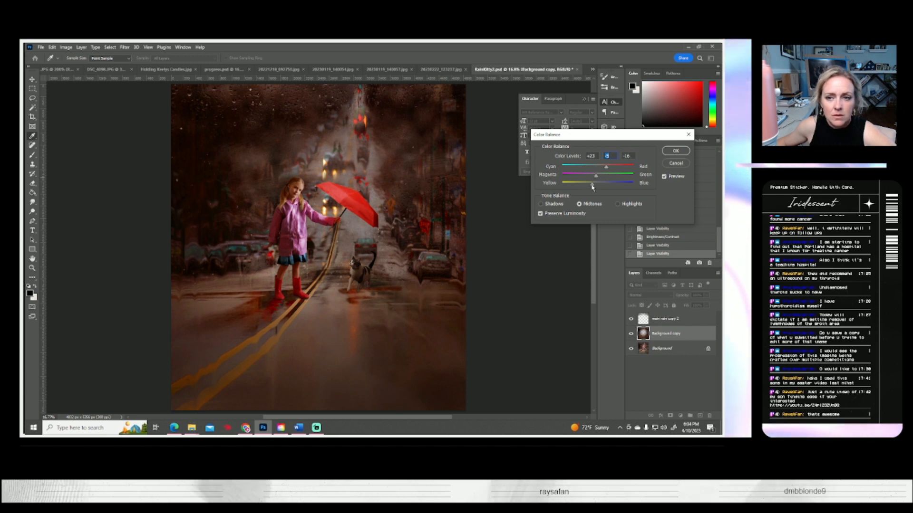
click(591, 187)
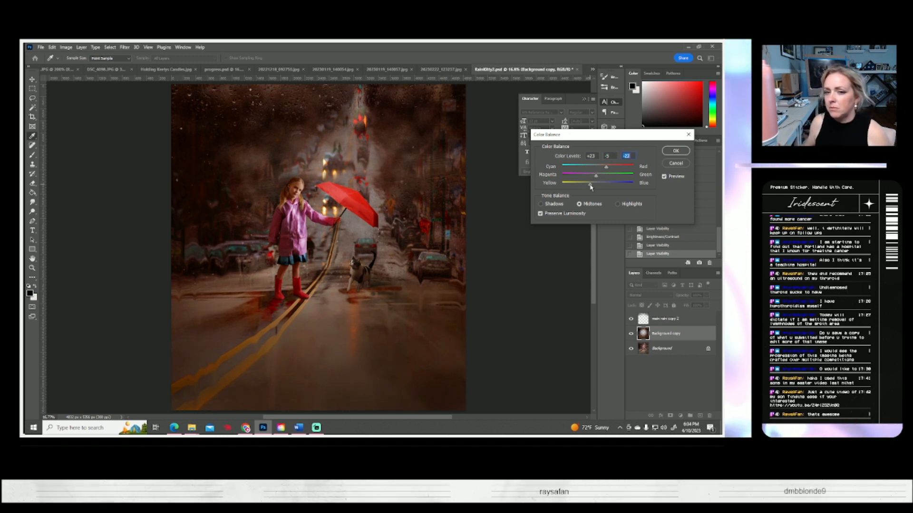
click(675, 152)
key(e)
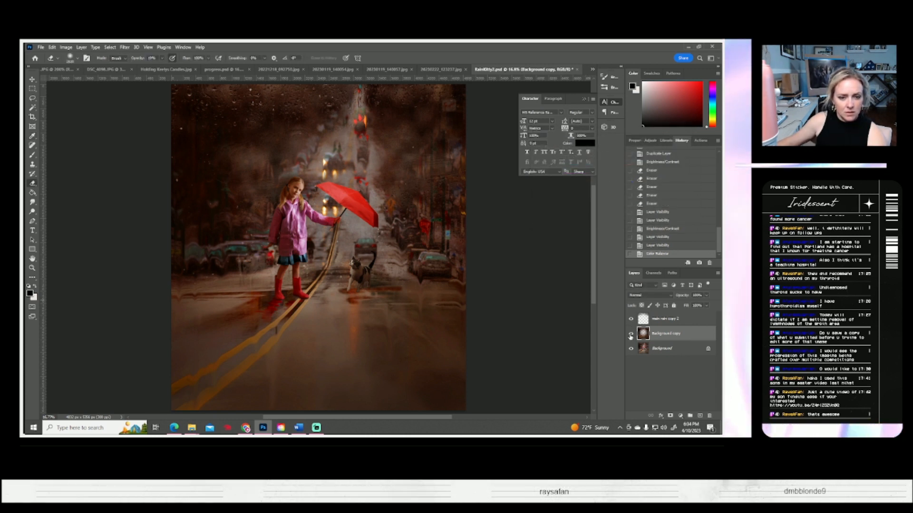
click(631, 335)
click(631, 334)
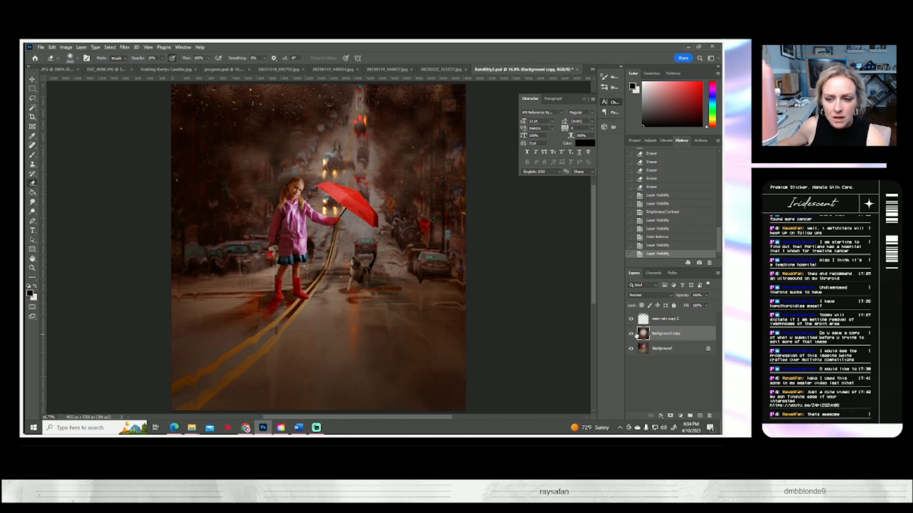
- Warm the bottom Background layer with Color Balance, setting the midtones to +13, 0 and -21
click(655, 350)
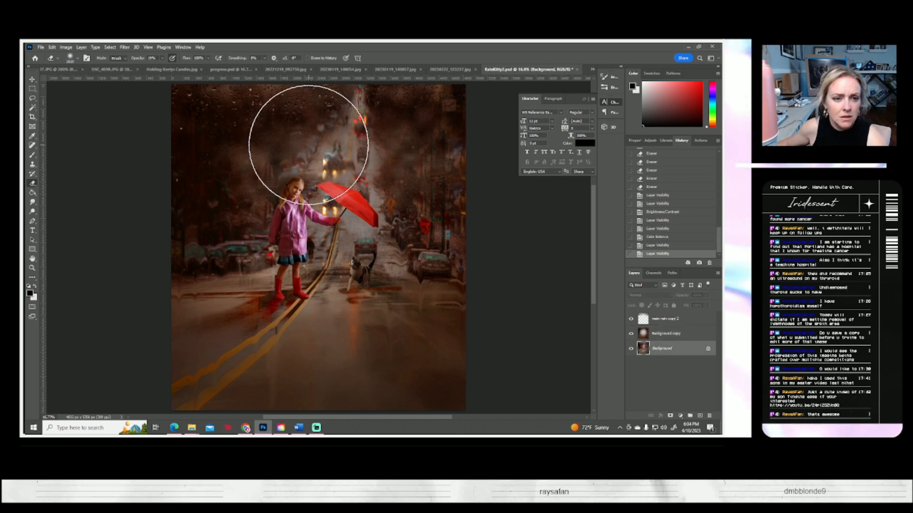
click(66, 47)
mouse_move(76, 66)
click(162, 107)
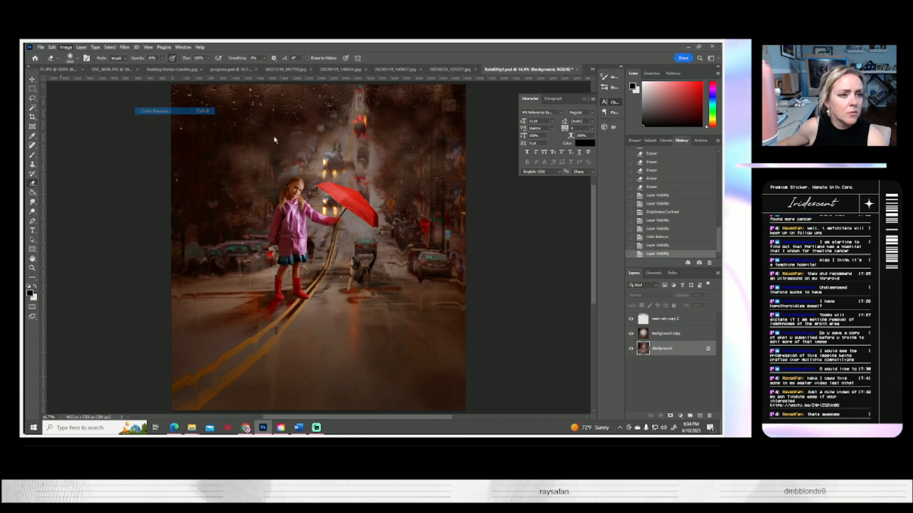
drag(602, 169, 591, 186)
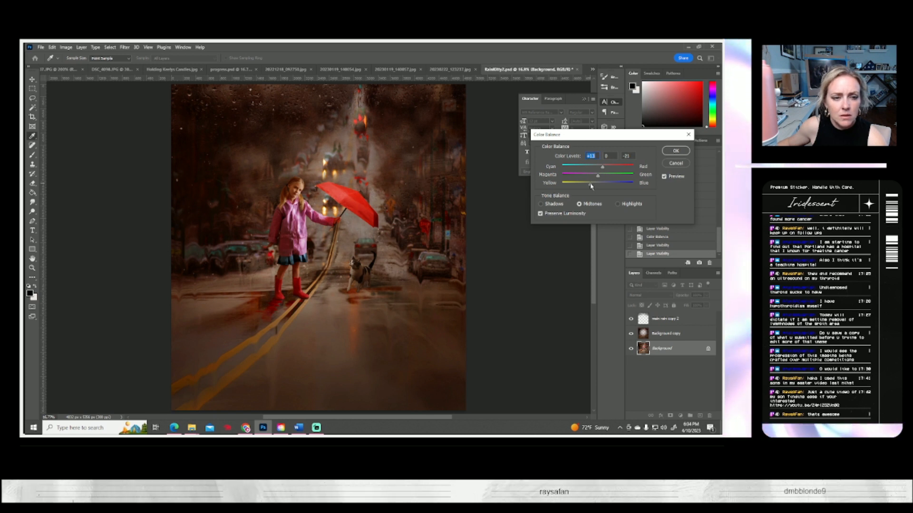
click(591, 186)
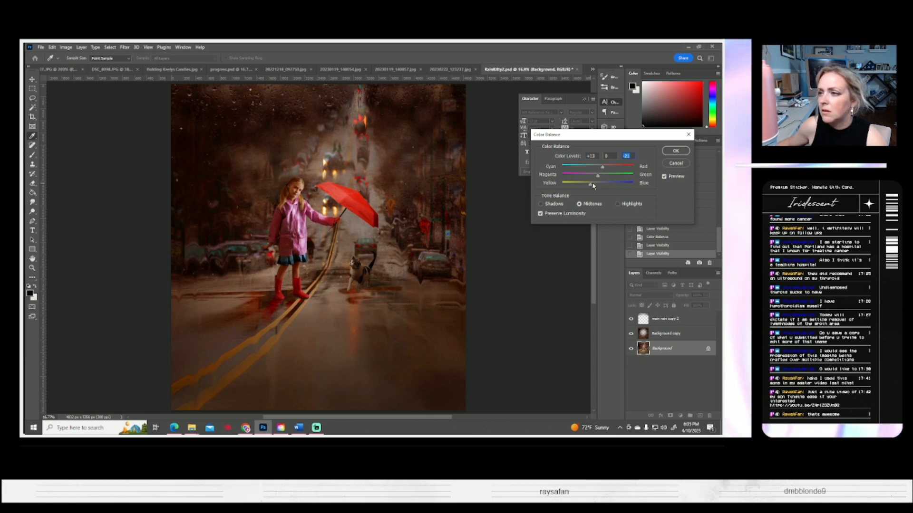
click(675, 152)
key(e)
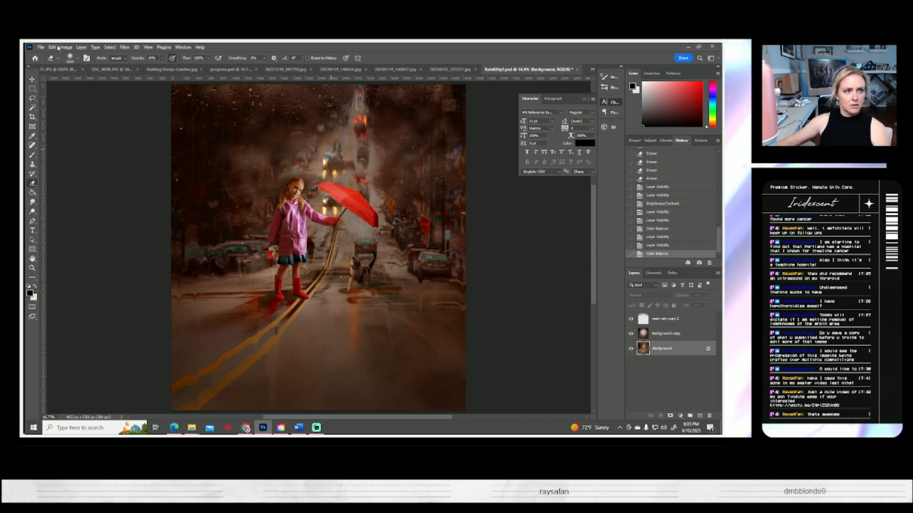
- Save the composite as a new Photoshop file, RainKitty3.psd, with Maximize Compatibility enabled
click(40, 48)
click(51, 134)
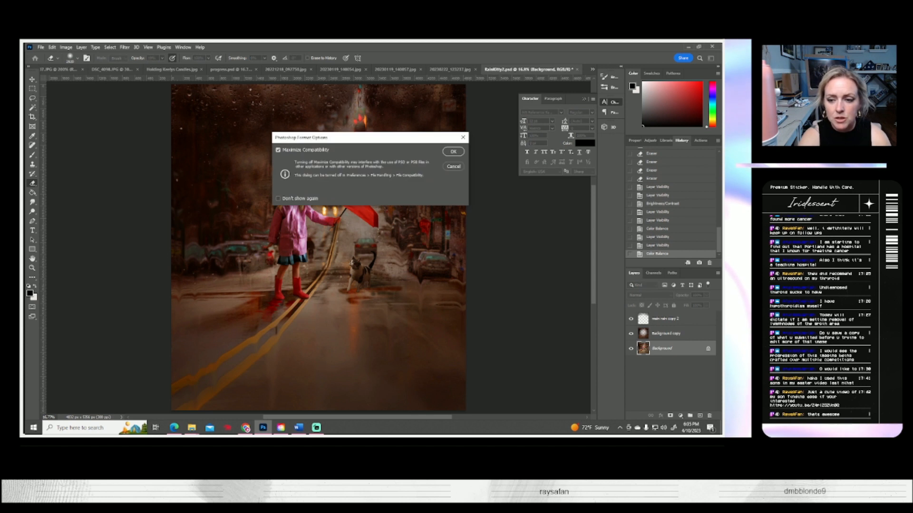
key(Return)
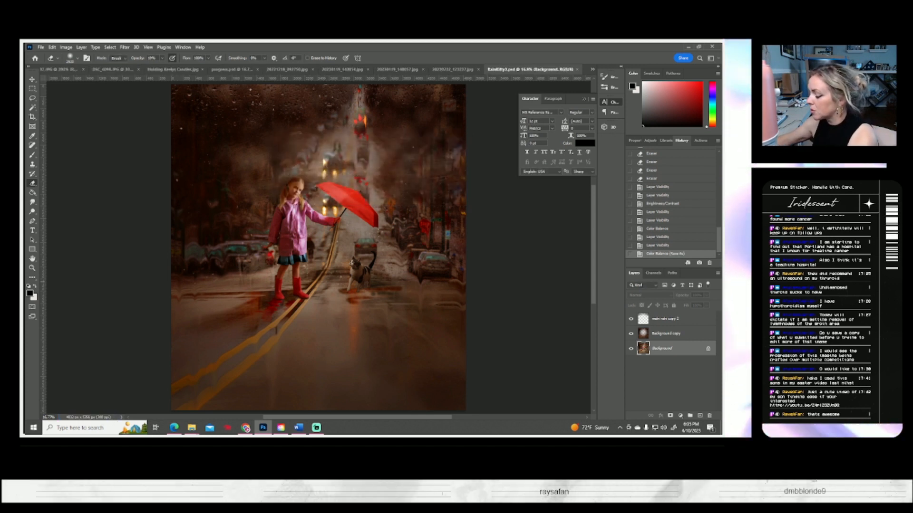
- Compare the image with Background copy hidden and shown, and merge Background copy with the Background layer
click(660, 338)
click(631, 335)
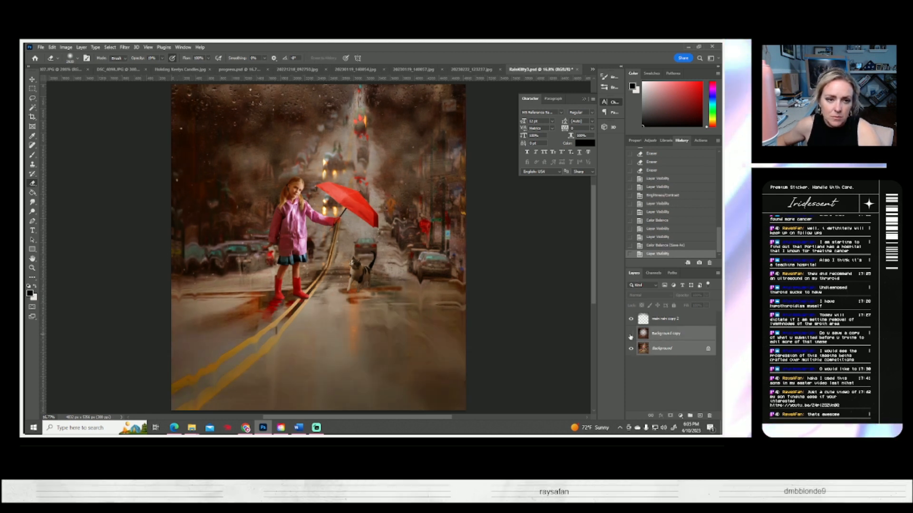
click(631, 335)
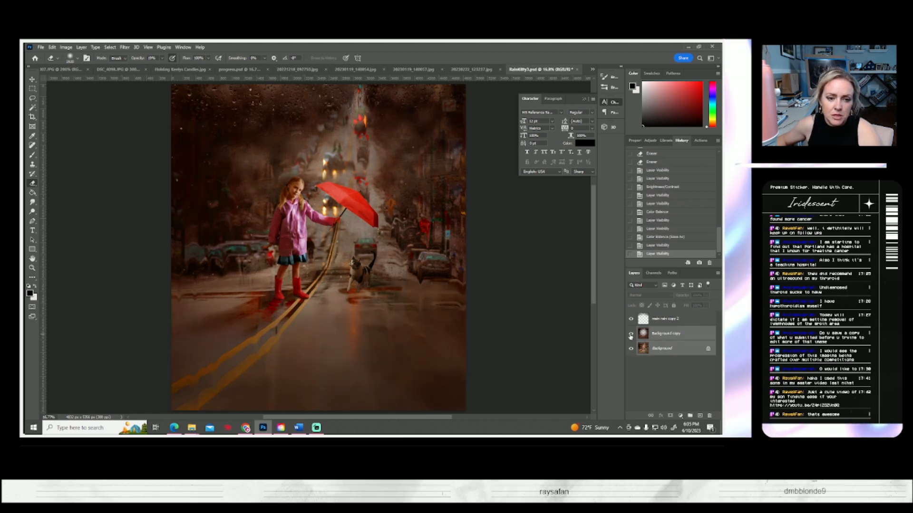
right_click(660, 347)
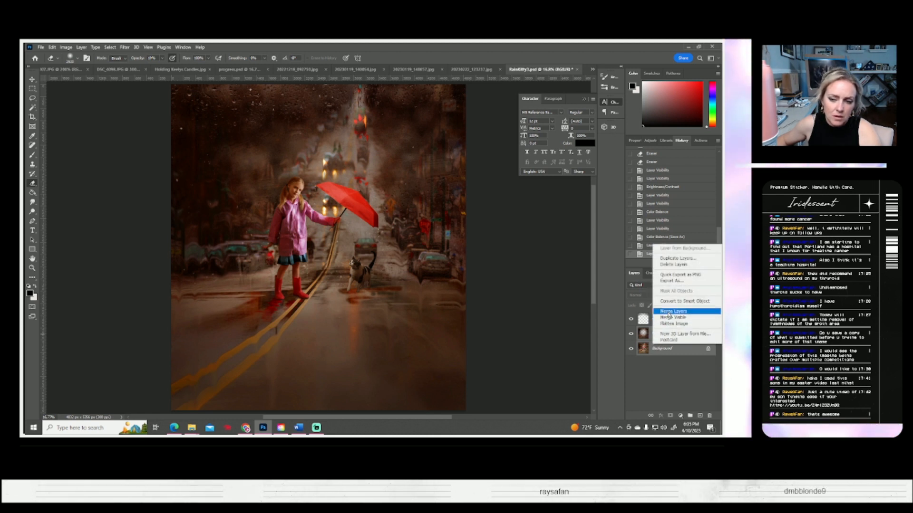
click(665, 315)
- Duplicate the merged Background layer under the default name
right_click(655, 338)
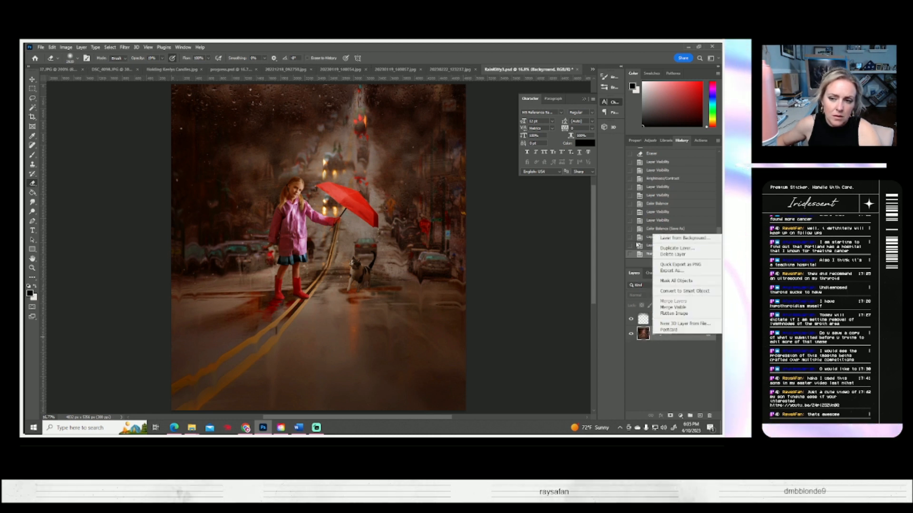
click(675, 248)
click(430, 149)
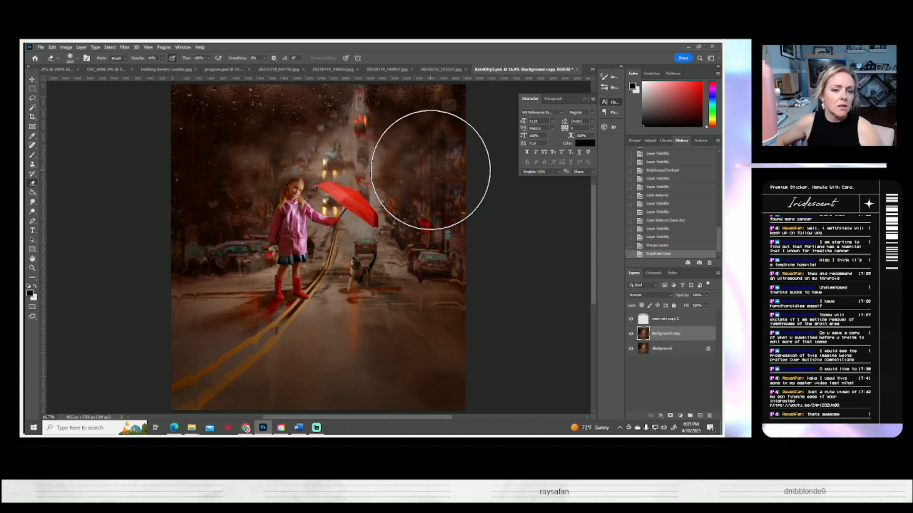
click(65, 48)
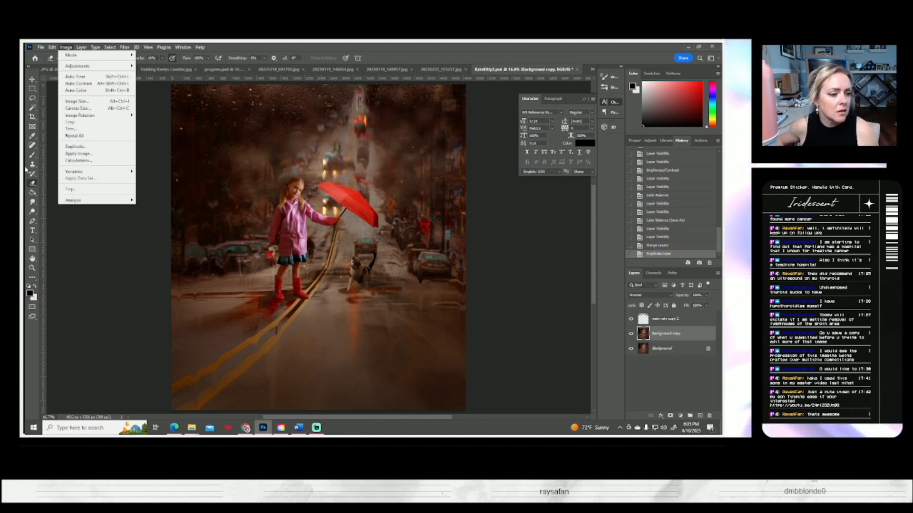
click(30, 294)
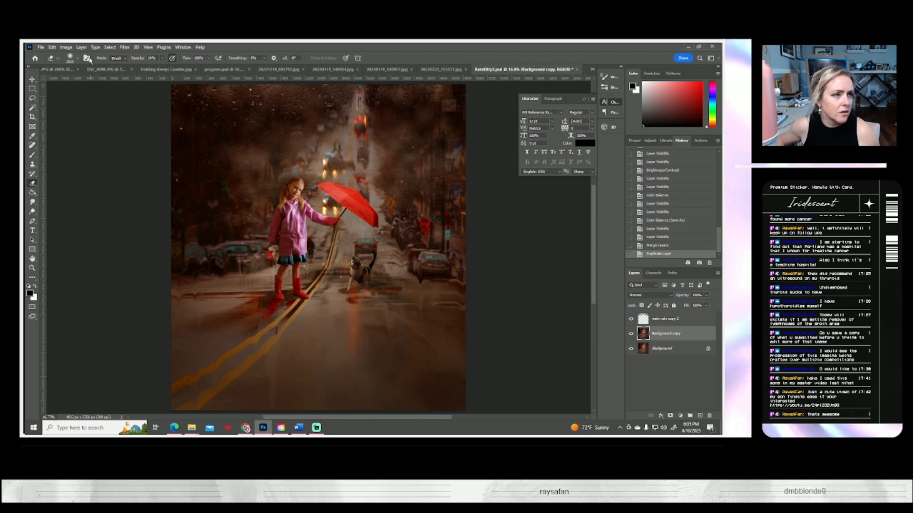
click(65, 47)
mouse_move(95, 66)
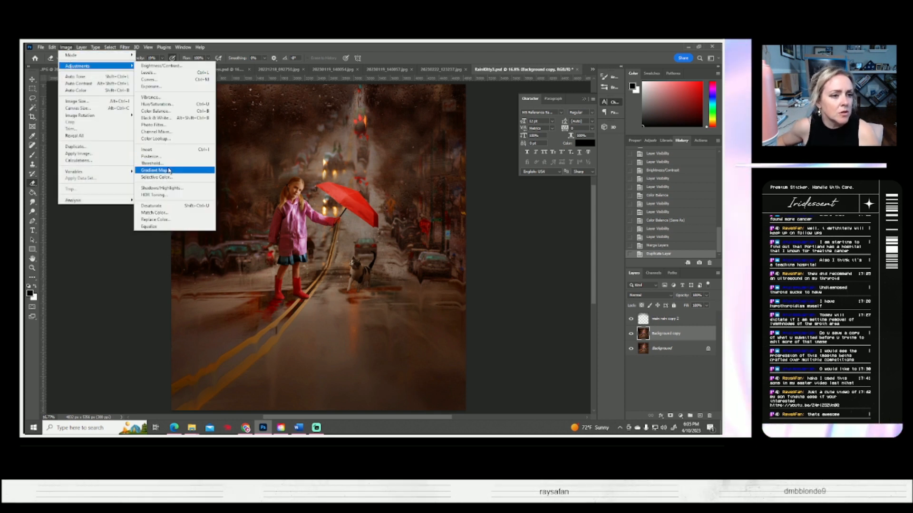
click(157, 170)
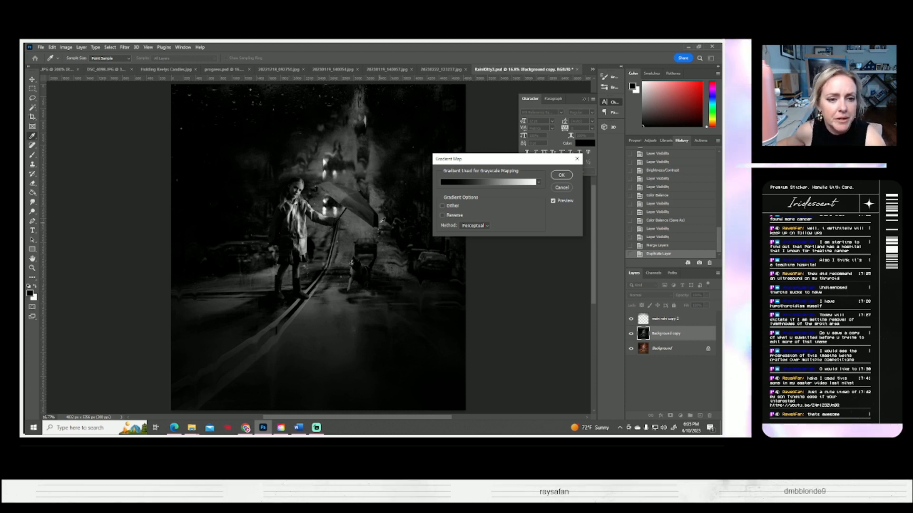
click(562, 188)
key(e)
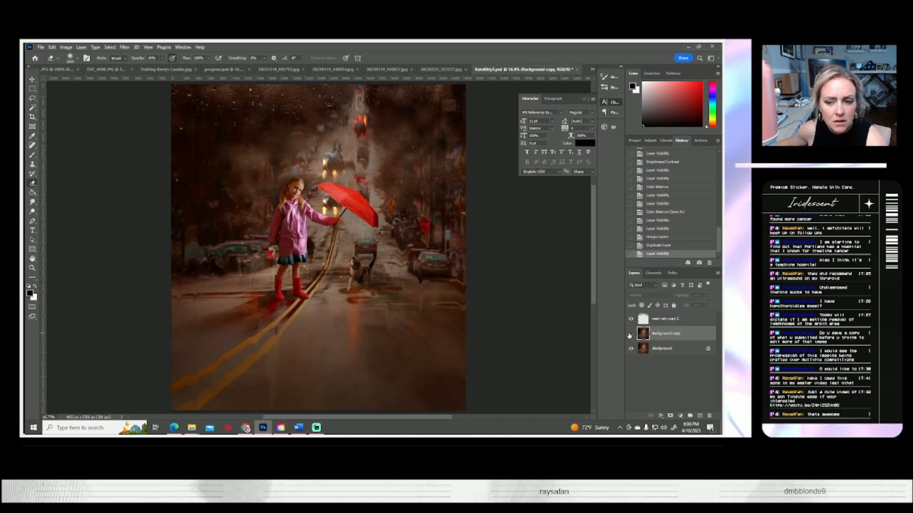
- Duplicate the Background copy layer under the default name
right_click(664, 333)
click(589, 144)
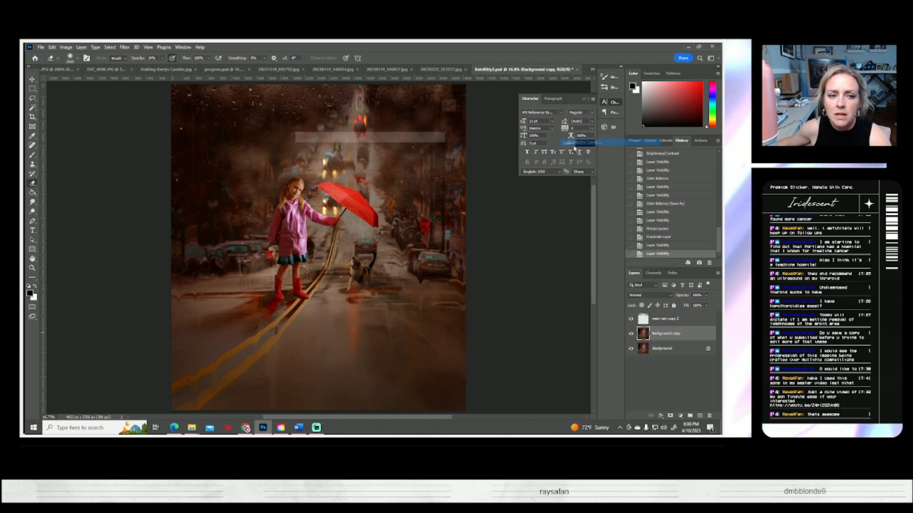
click(433, 151)
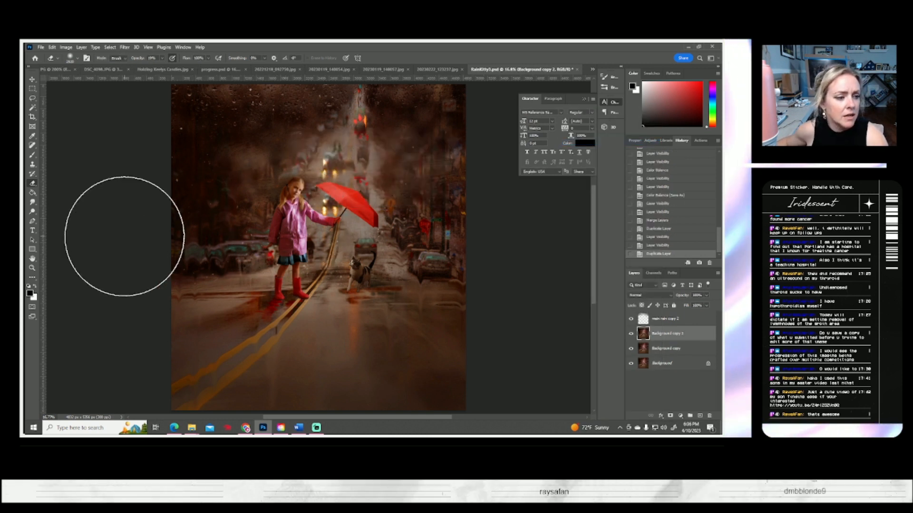
- Select the girl, umbrella and cat on the Background copy 2 layer with Select Subject
click(33, 269)
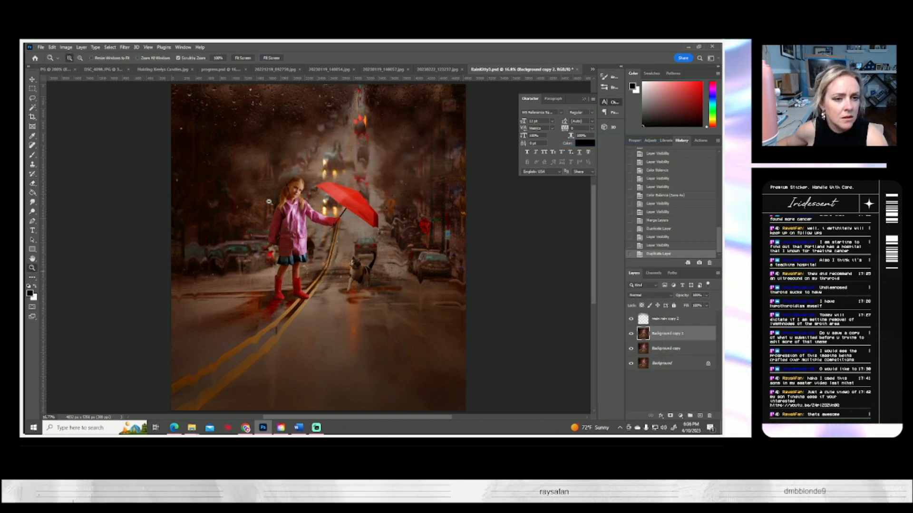
click(287, 203)
click(286, 202)
click(287, 202)
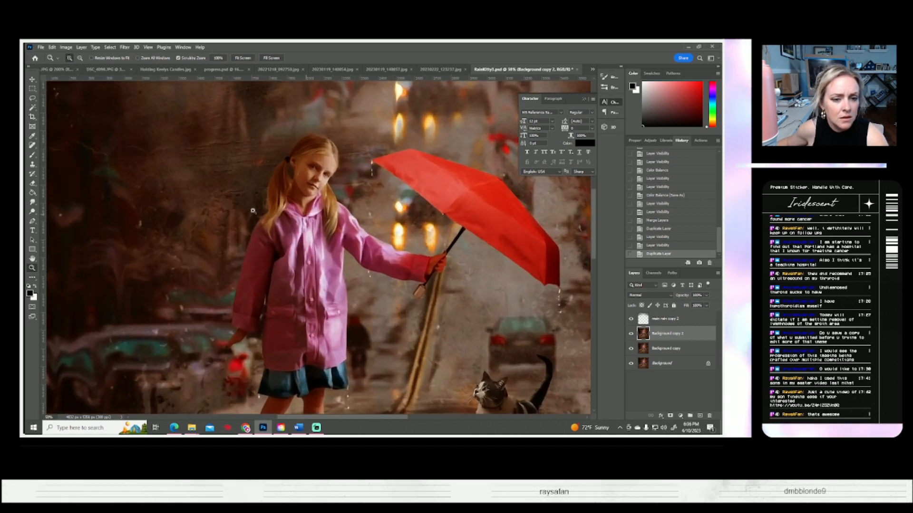
click(32, 98)
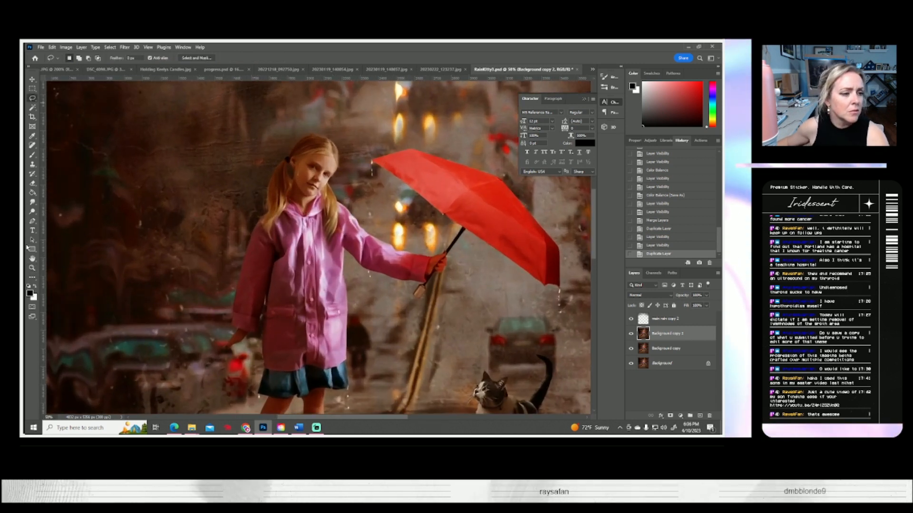
click(32, 269)
key(ctrl+0)
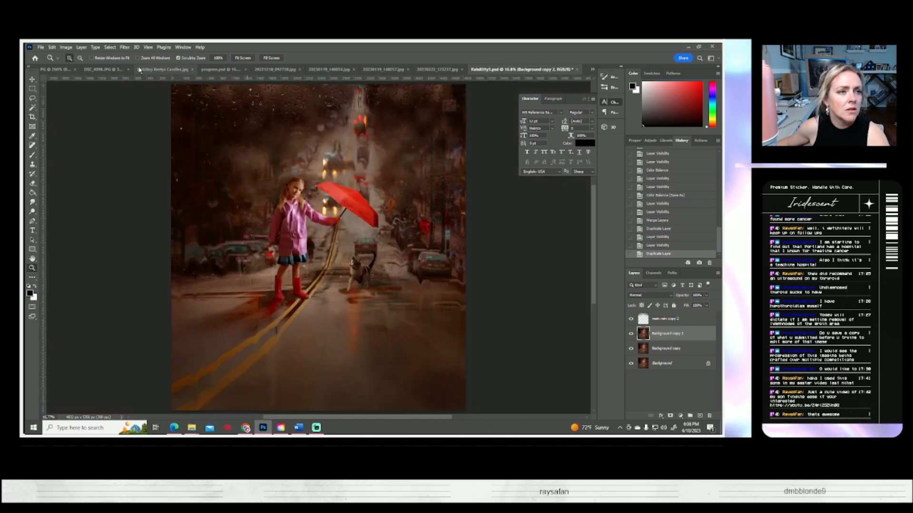
click(33, 108)
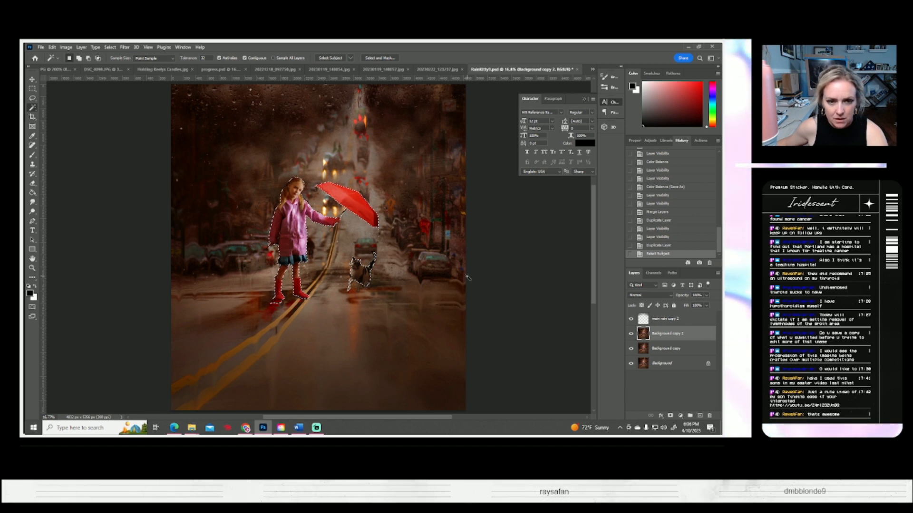
- Duplicate Background copy 2 and delete everything outside the girl, umbrella and cat from the duplicate using the inverted selection
right_click(656, 333)
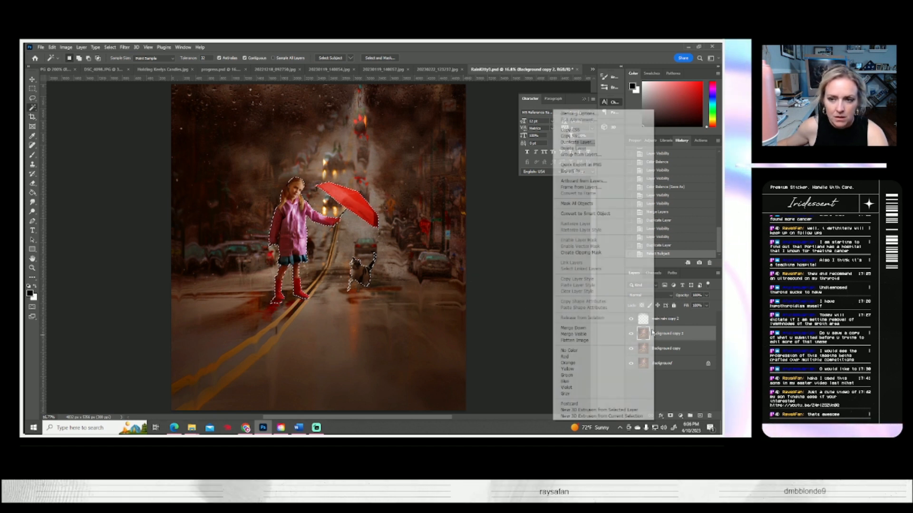
click(577, 143)
key(Return)
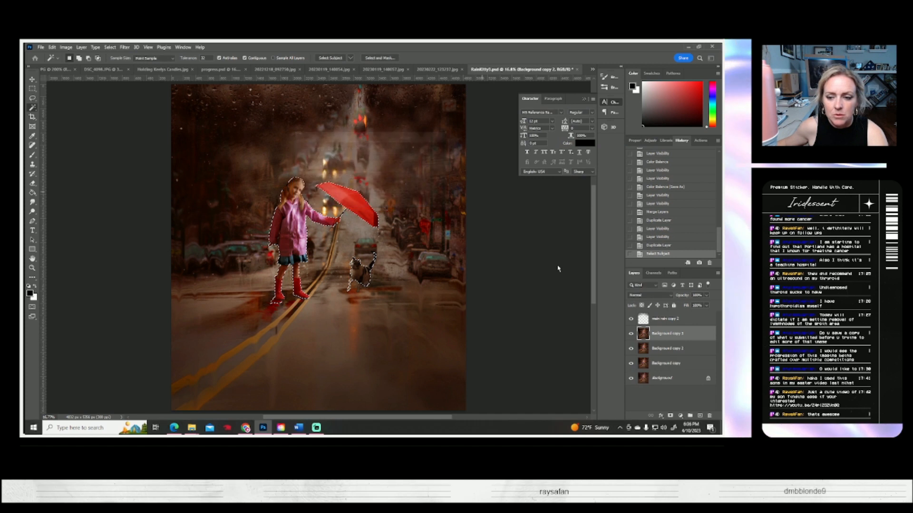
click(110, 47)
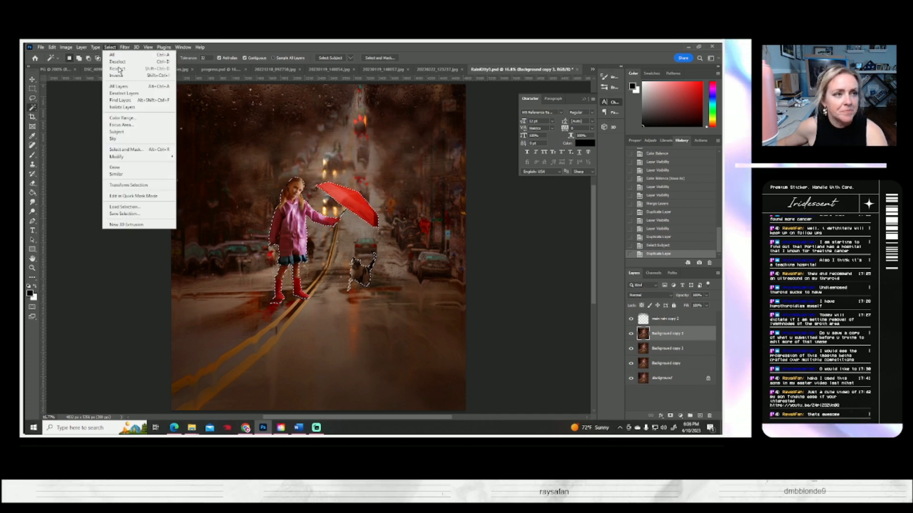
click(118, 76)
key(Delete)
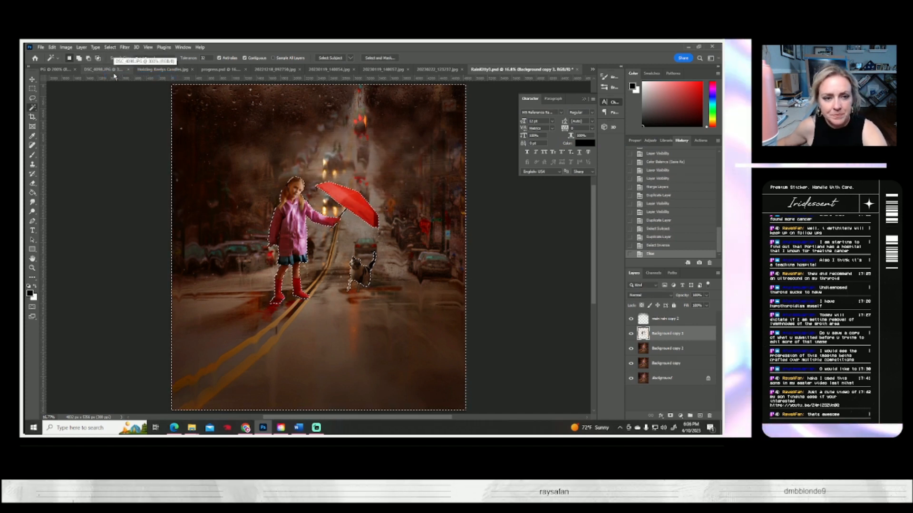
- Clear the selection and brighten the Background copy 3 layer with Brightness/Contrast, using brightness of about 33 and slightly reduced contrast
click(110, 47)
click(119, 62)
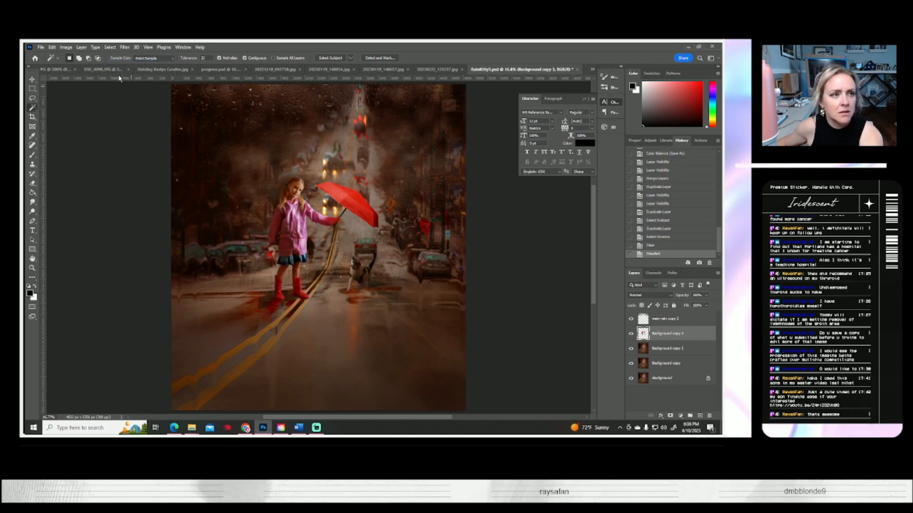
click(65, 47)
mouse_move(91, 66)
click(157, 67)
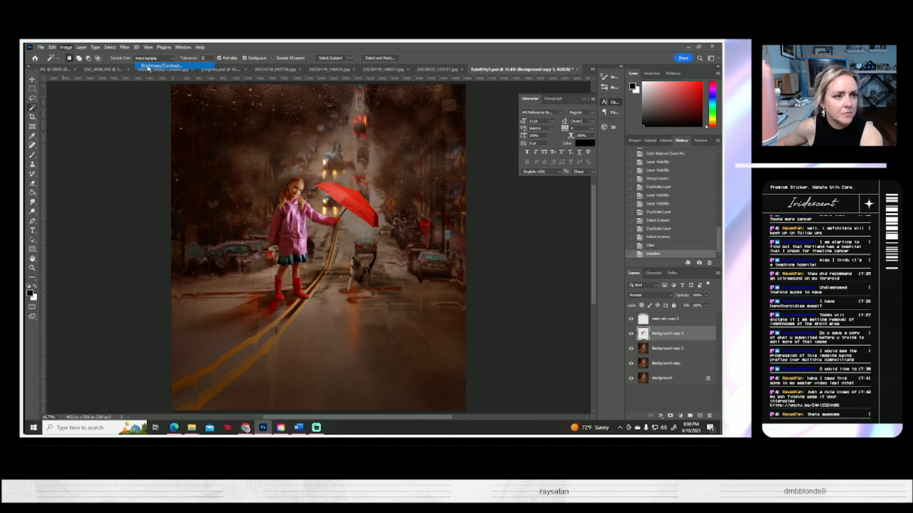
drag(519, 162, 515, 183)
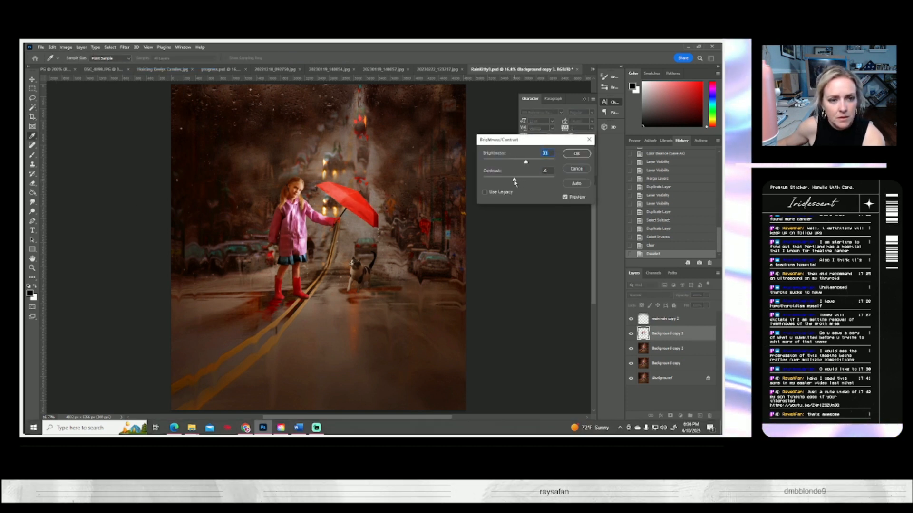
click(576, 153)
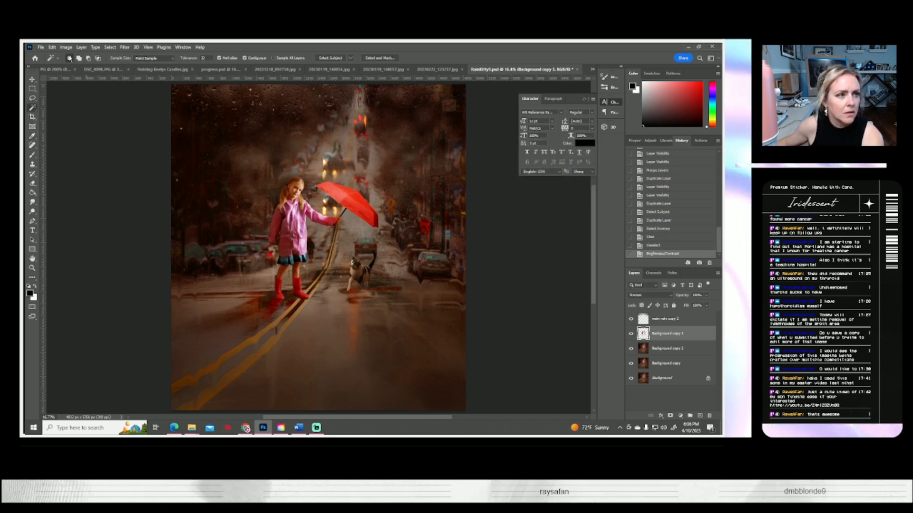
- Lighten the girl's eye nearer the umbrella at 200% zoom, using the Dodge tool with a very small soft brush on midtones
click(65, 47)
mouse_move(78, 66)
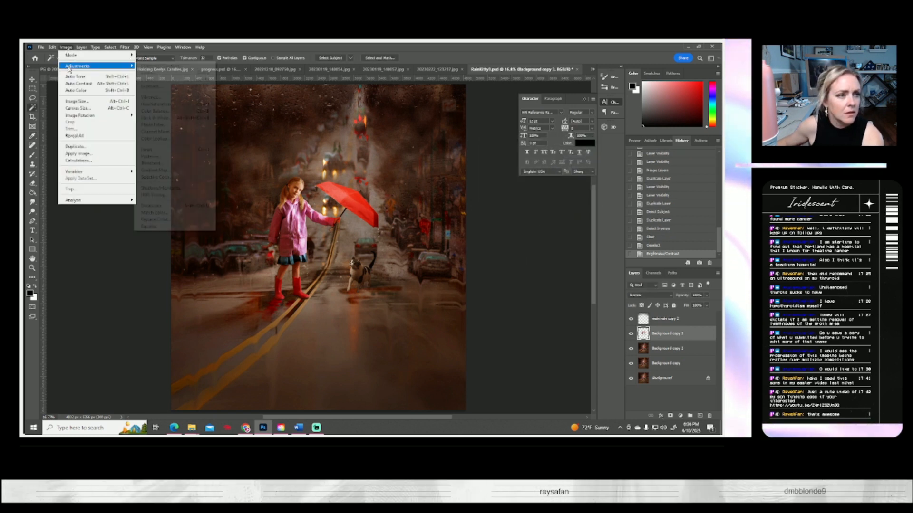
click(315, 47)
click(33, 269)
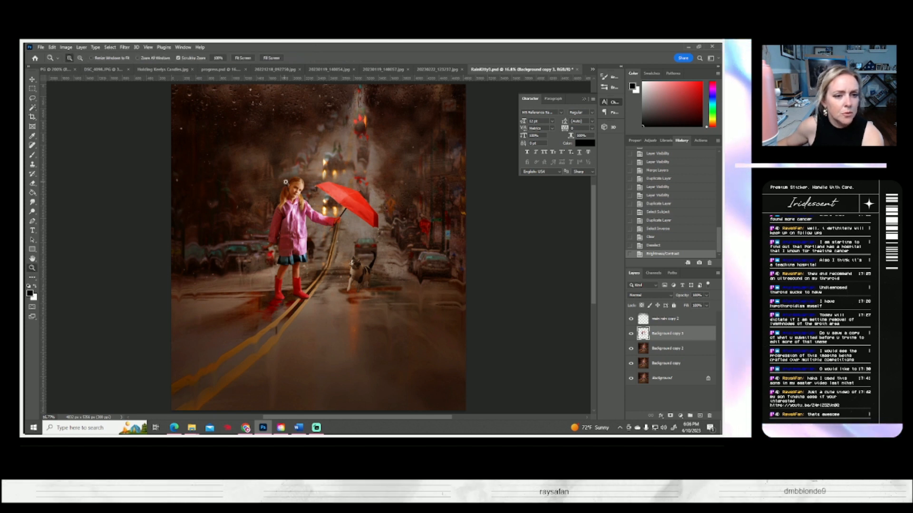
drag(298, 192, 299, 183)
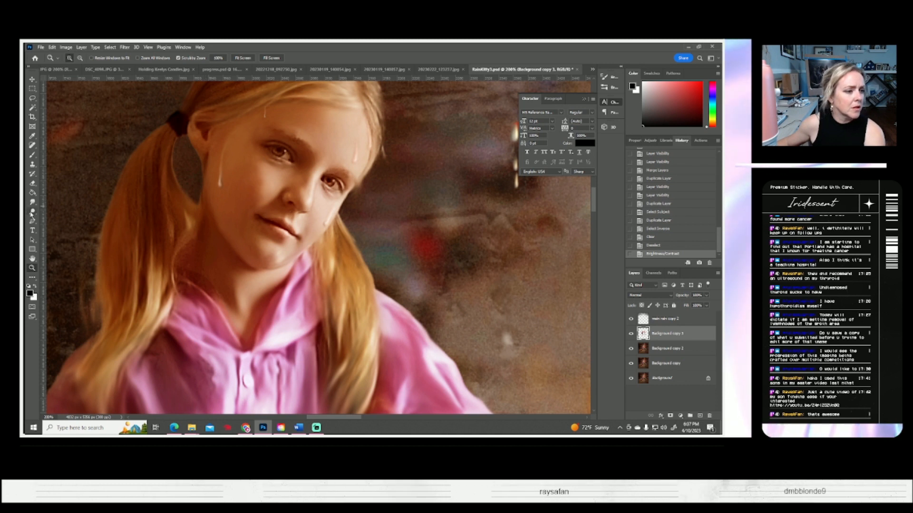
drag(32, 211, 61, 214)
click(62, 213)
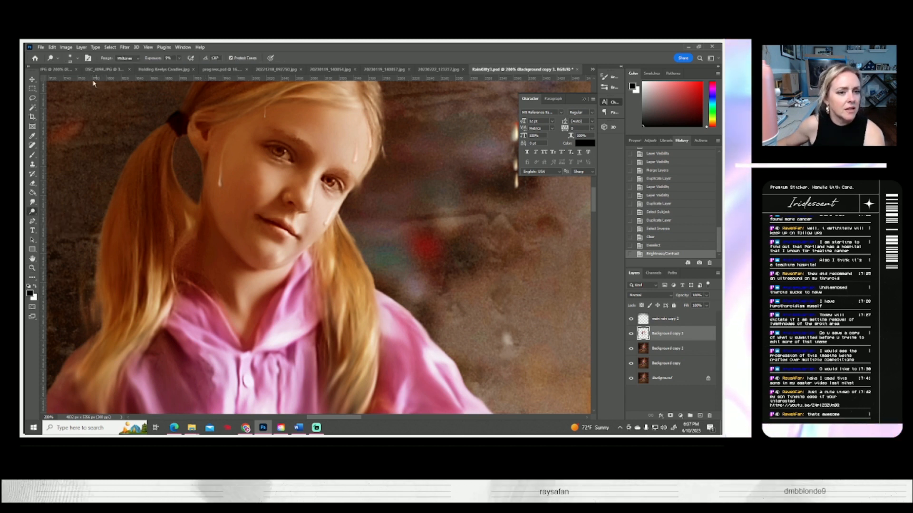
click(74, 58)
click(67, 81)
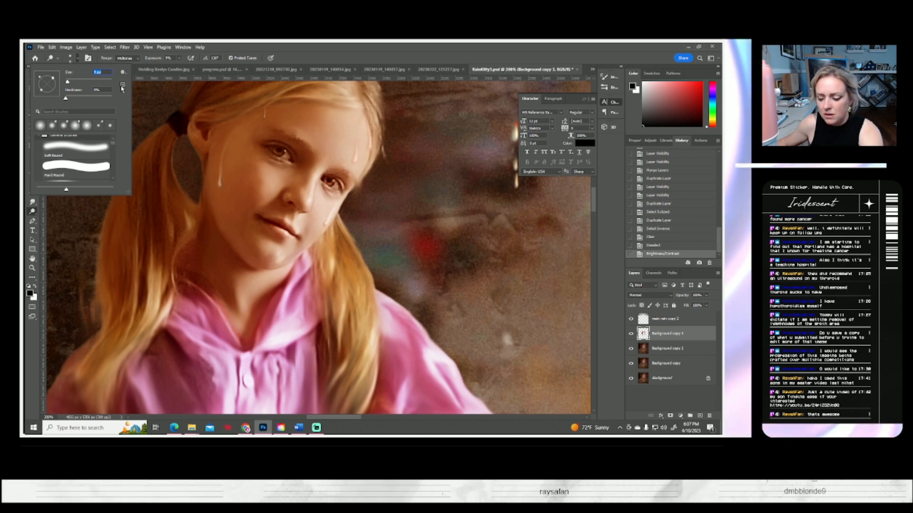
key(Return)
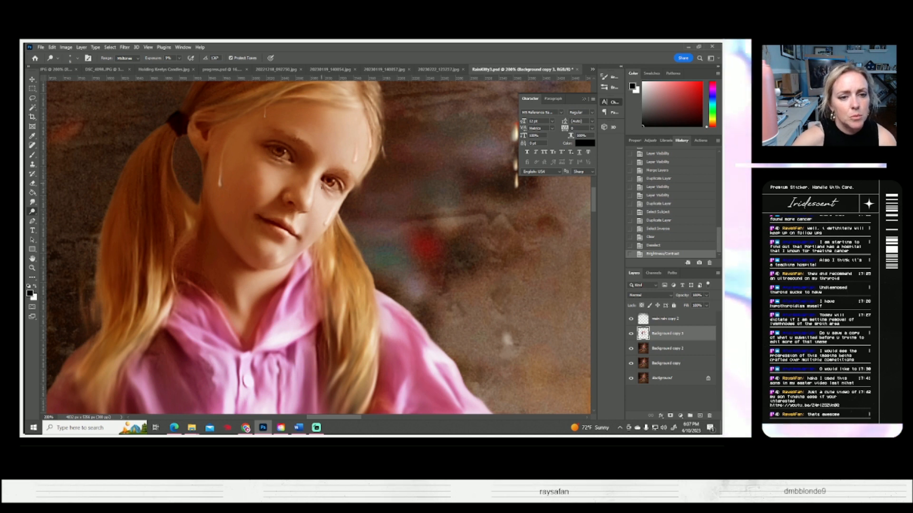
click(327, 183)
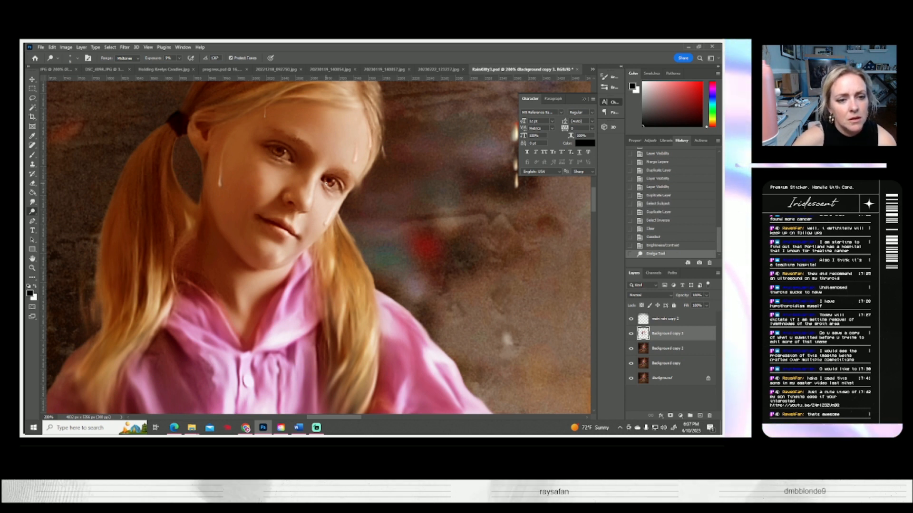
click(326, 182)
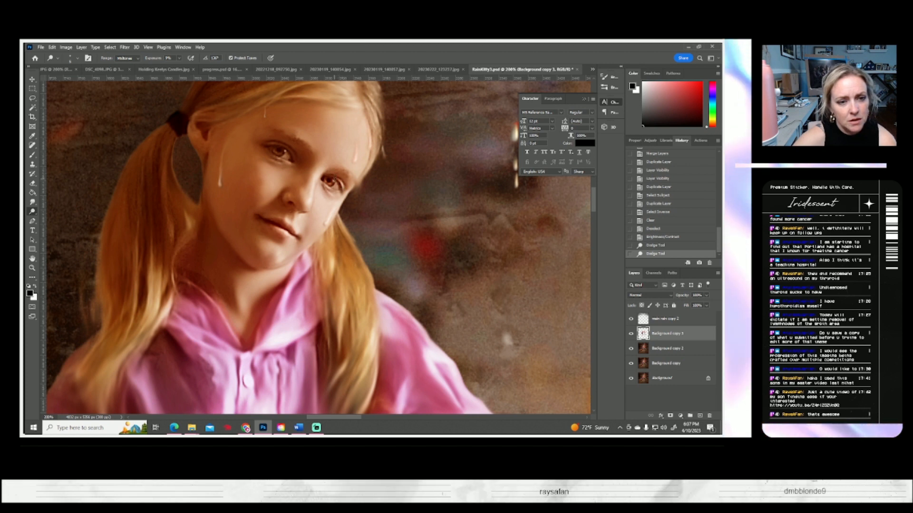
click(333, 195)
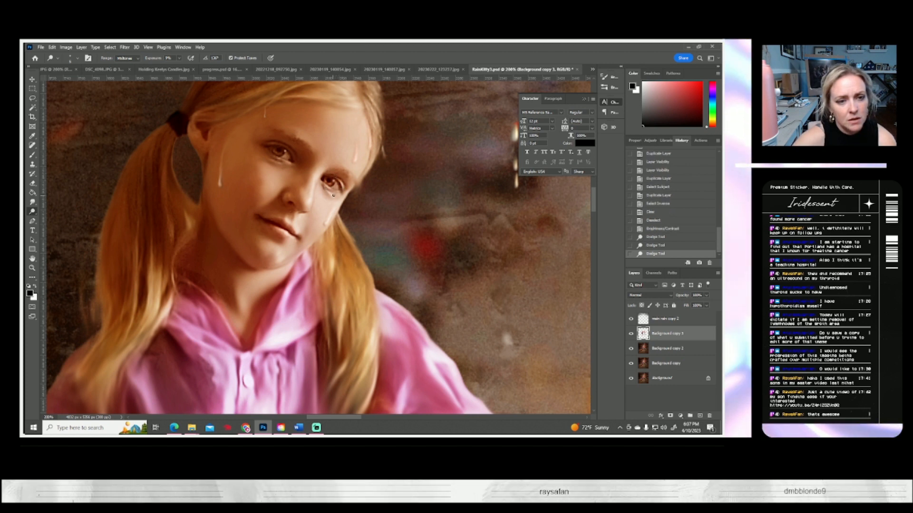
click(325, 190)
- Dodge small highlights along the tip and sides of the girl's nose
click(306, 205)
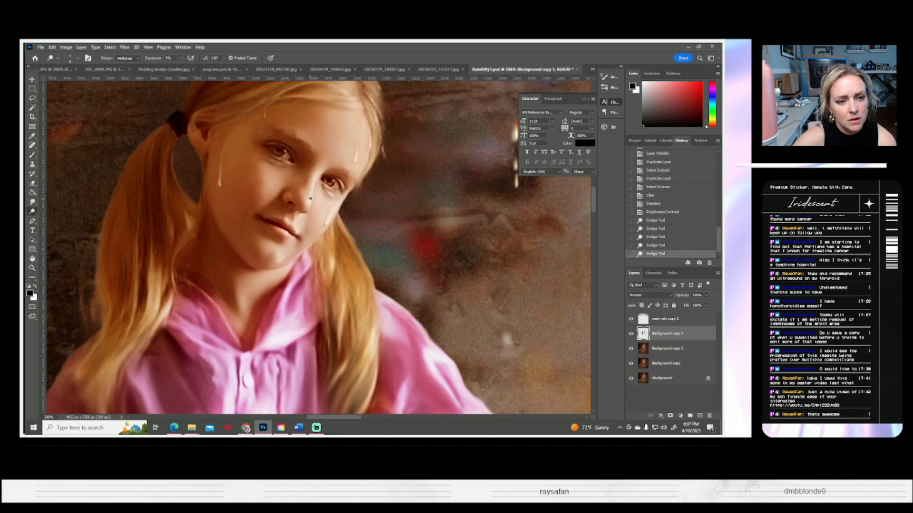
click(302, 200)
click(291, 196)
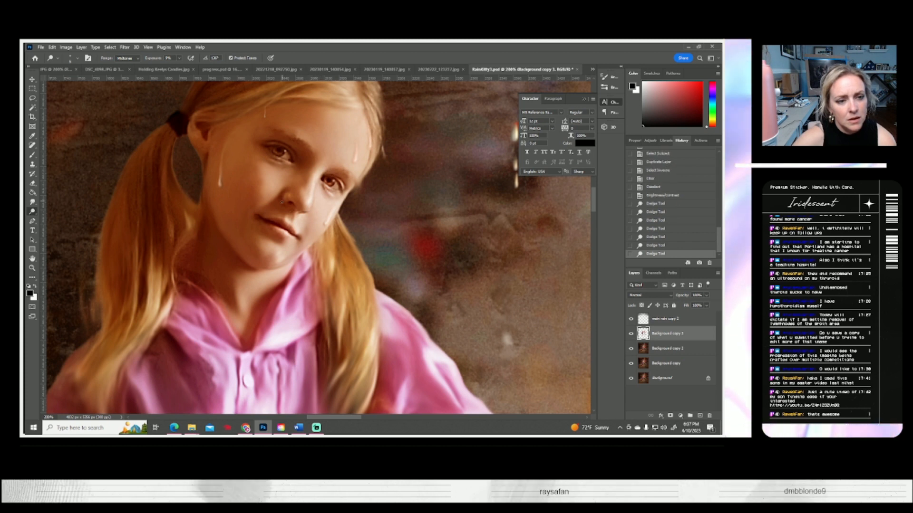
click(286, 198)
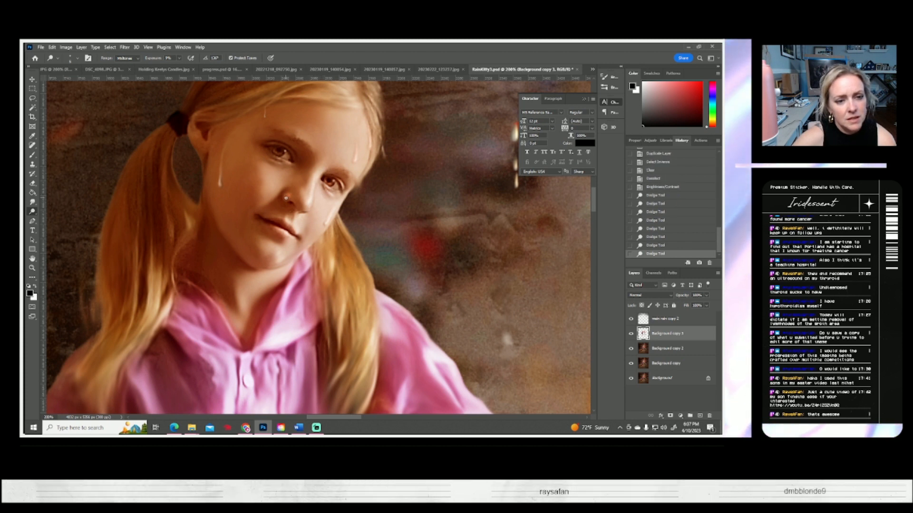
- Dodge the iris and surrounding lids of the girl's eye farther from the umbrella
click(287, 159)
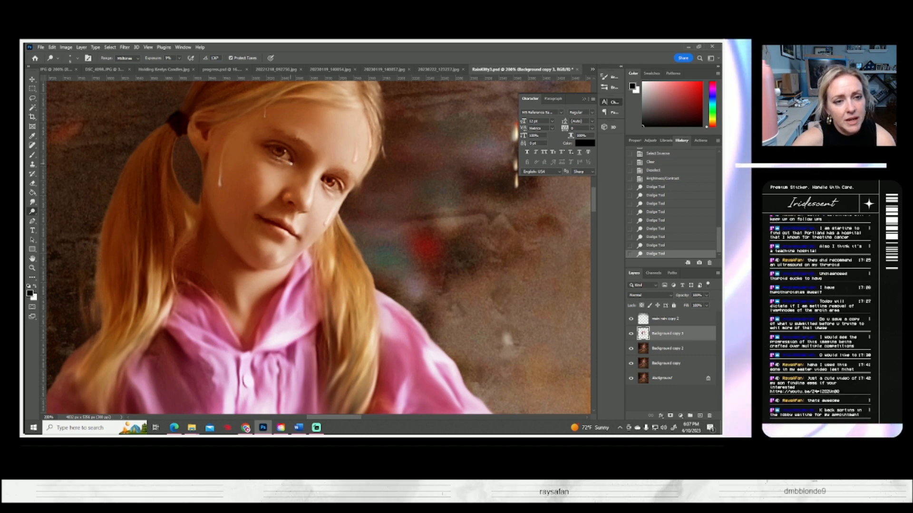
click(281, 154)
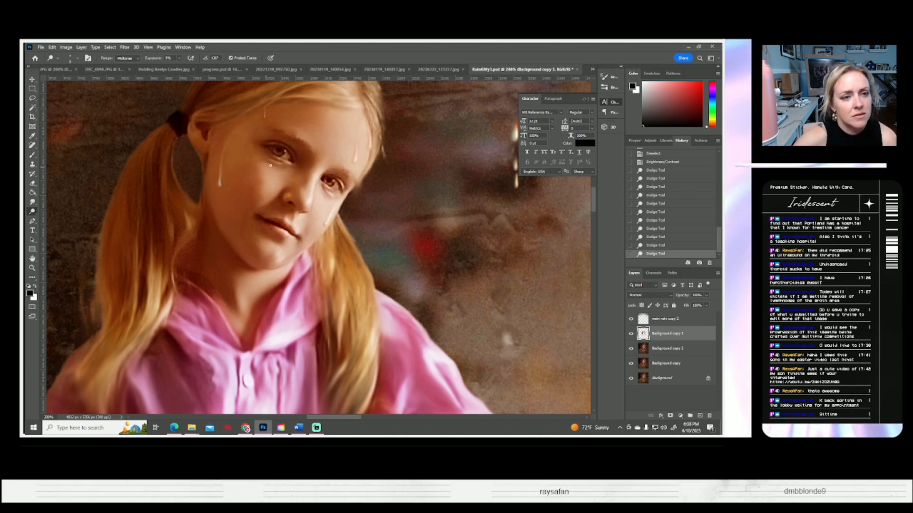
drag(259, 143, 256, 155)
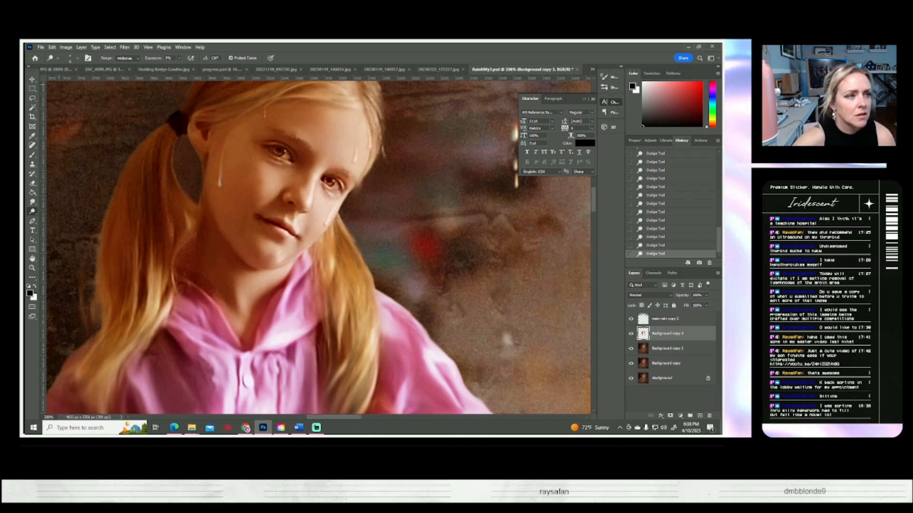
- Lighten the girl's cheeks, chin and temple using the Dodge tool with a larger soft brush
click(79, 59)
click(73, 82)
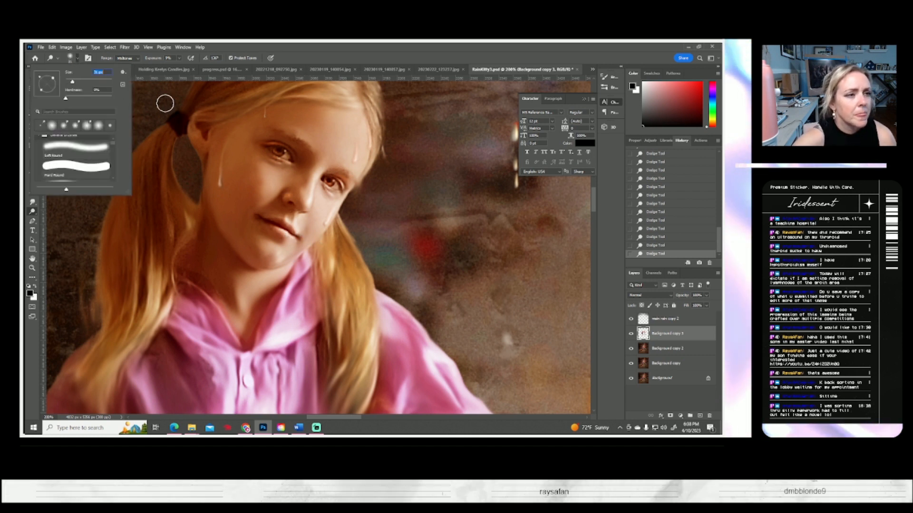
click(271, 185)
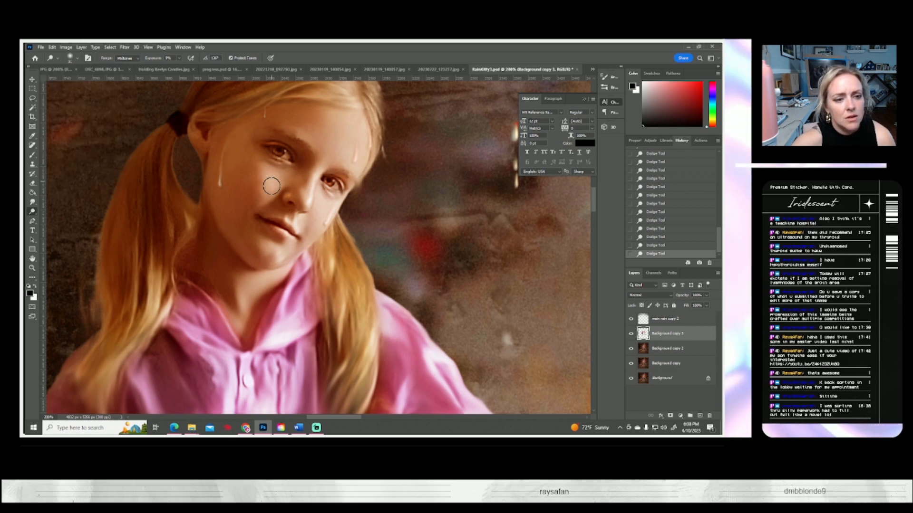
drag(323, 219, 325, 208)
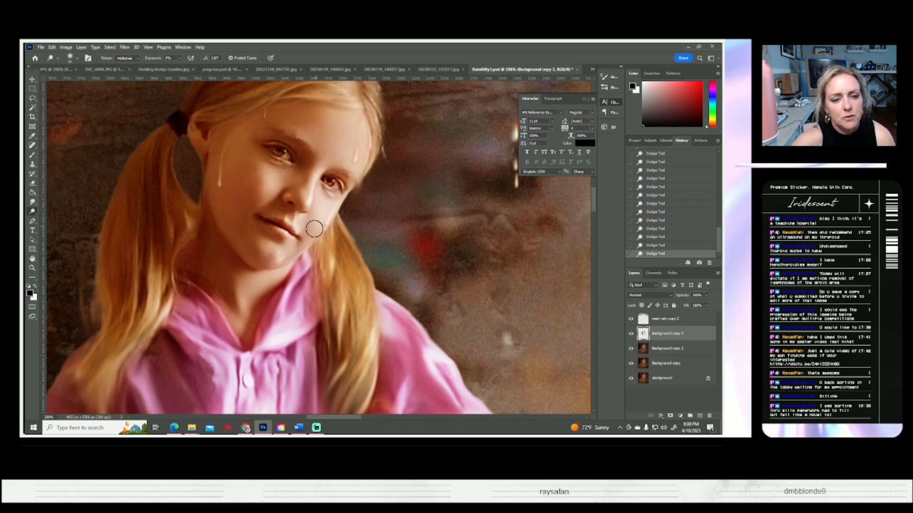
mouse_move(267, 264)
mouse_down()
mouse_move(273, 247)
mouse_move(281, 261)
mouse_up()
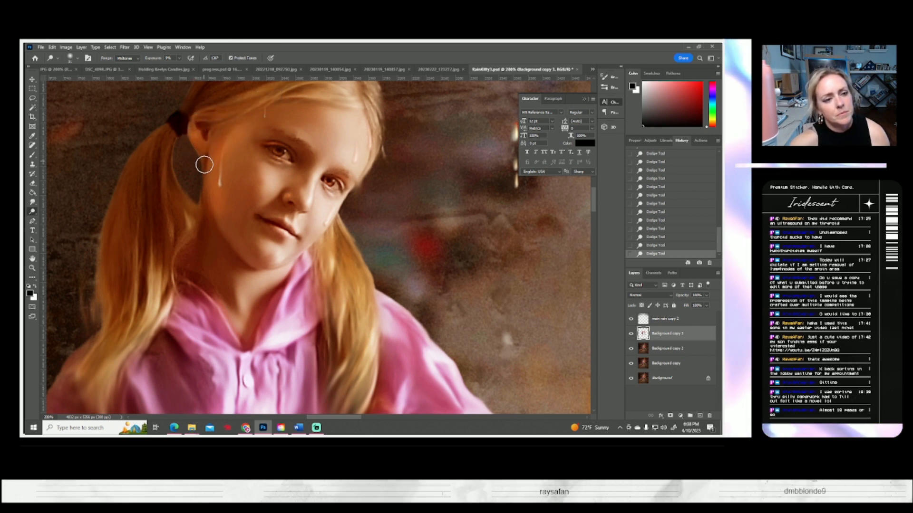
right_click(157, 194)
click(221, 121)
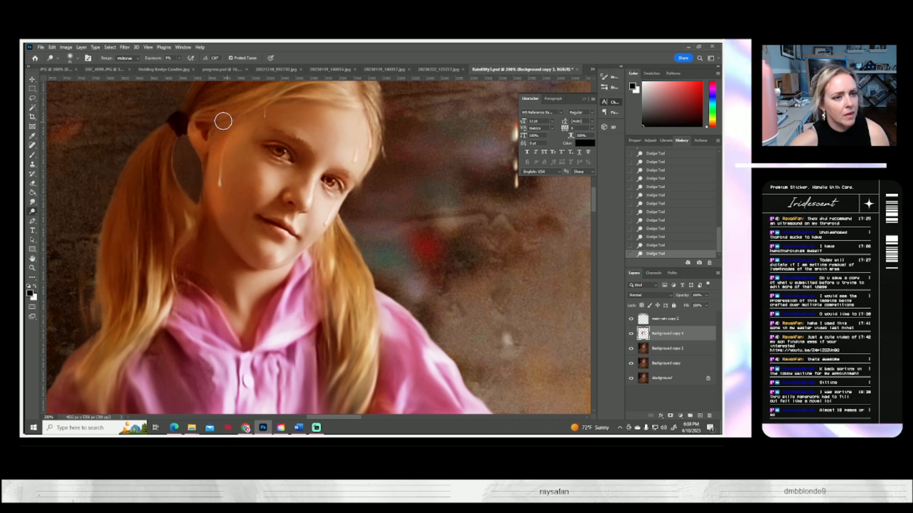
- Smudge the inner edge and strands of the girl's pigtail farther from the umbrella to soften the hair
click(33, 201)
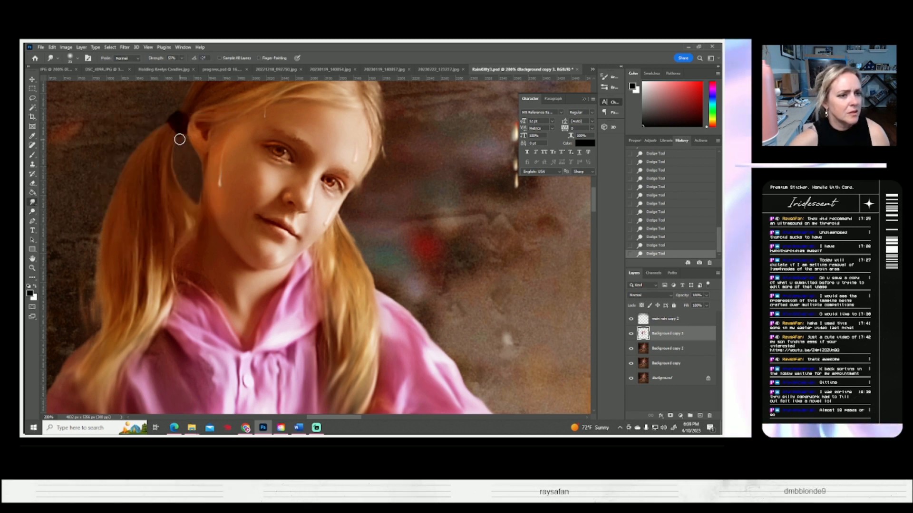
drag(171, 156, 175, 177)
drag(173, 174, 178, 186)
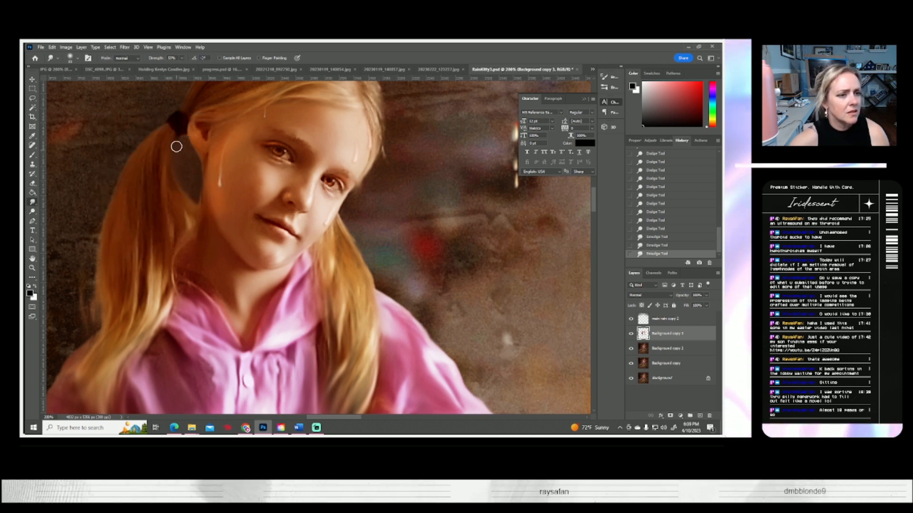
drag(179, 143, 157, 171)
drag(184, 209, 182, 193)
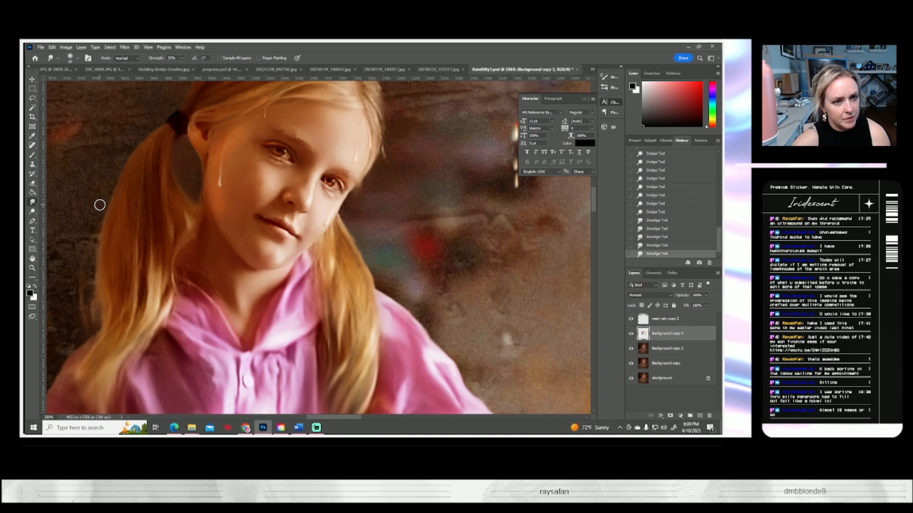
- Lighten the outer strands of the pigtail farther from the umbrella using the Dodge tool
drag(197, 205, 208, 262)
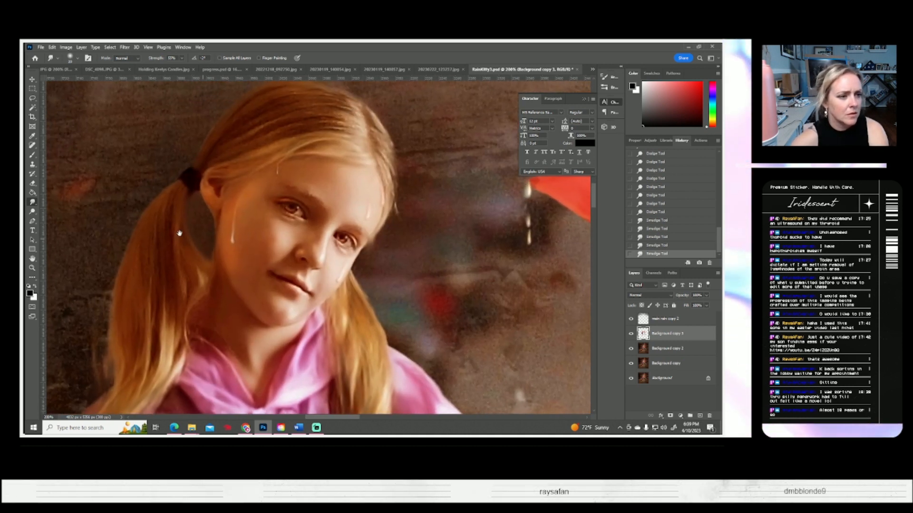
click(32, 212)
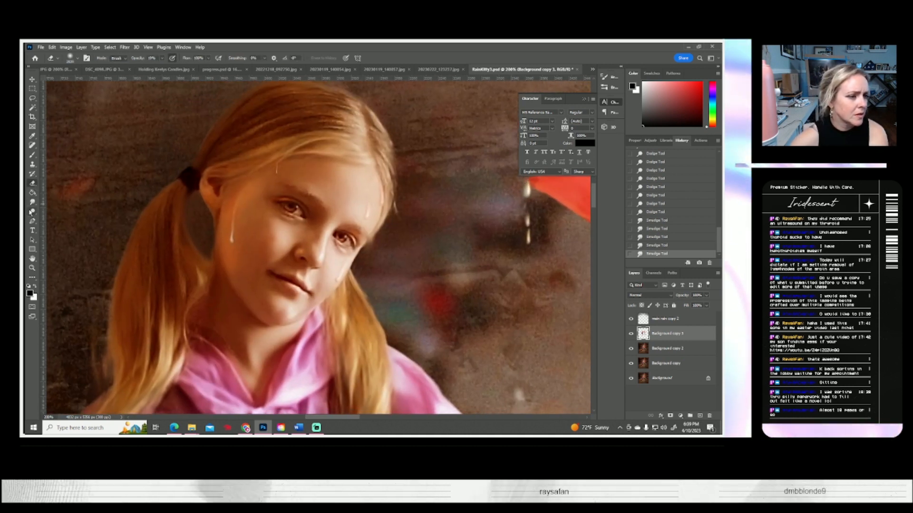
drag(145, 216, 130, 228)
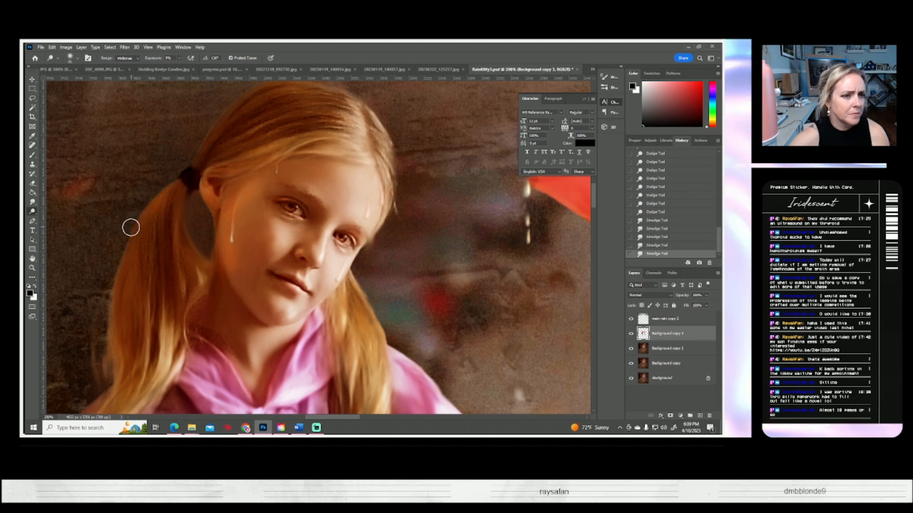
- Dodge highlights into the hair across the crown and front of the girl's head
scroll(229, 141, down, 1)
scroll(228, 140, left, 1)
scroll(284, 163, up, 1)
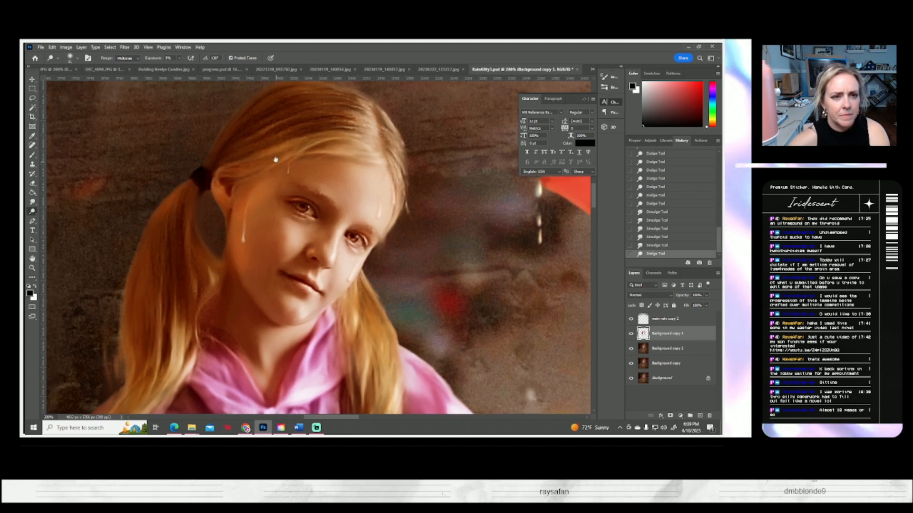
scroll(272, 159, up, 2)
scroll(273, 159, right, 3)
mouse_move(261, 141)
mouse_down()
mouse_move(216, 139)
mouse_move(143, 193)
mouse_up()
mouse_move(287, 166)
mouse_down()
mouse_move(291, 191)
mouse_move(306, 187)
mouse_move(258, 145)
mouse_up()
mouse_move(321, 193)
mouse_down()
mouse_move(213, 204)
mouse_move(228, 199)
mouse_move(222, 192)
mouse_move(168, 206)
mouse_up()
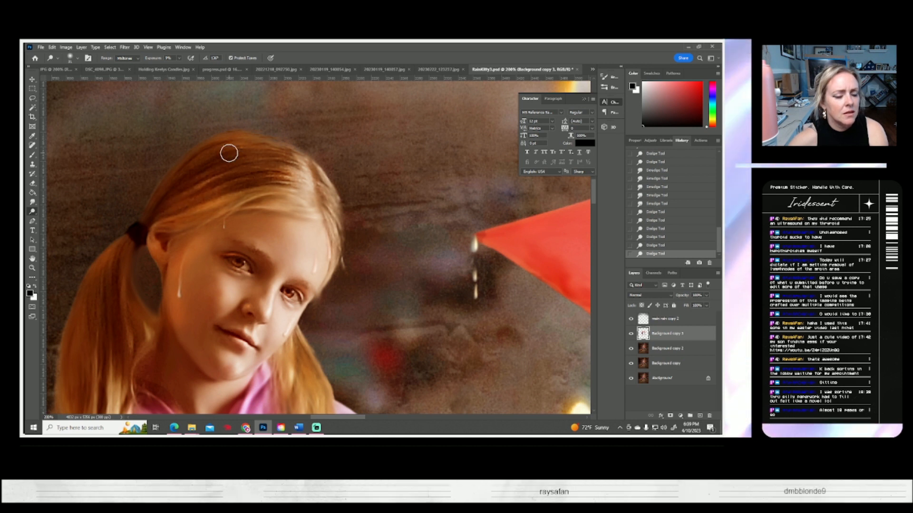
drag(228, 153, 181, 157)
drag(212, 184, 171, 186)
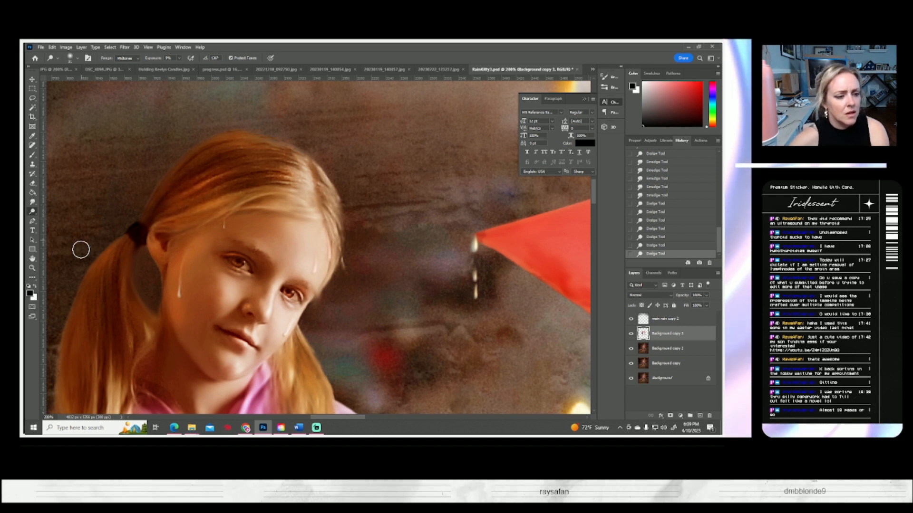
- Dodge the skin along the girl's lower cheek and jaw
drag(150, 306, 186, 220)
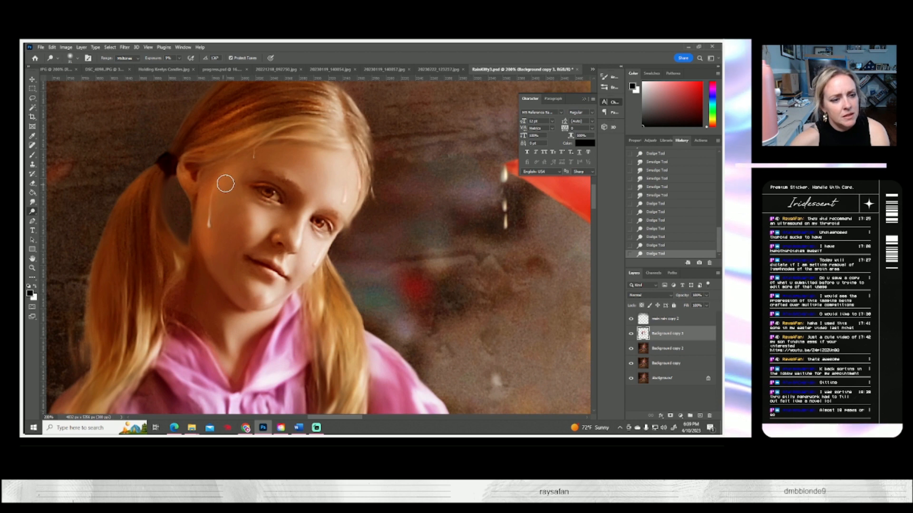
mouse_move(218, 284)
mouse_down()
mouse_move(233, 284)
mouse_move(230, 274)
mouse_move(247, 285)
mouse_up()
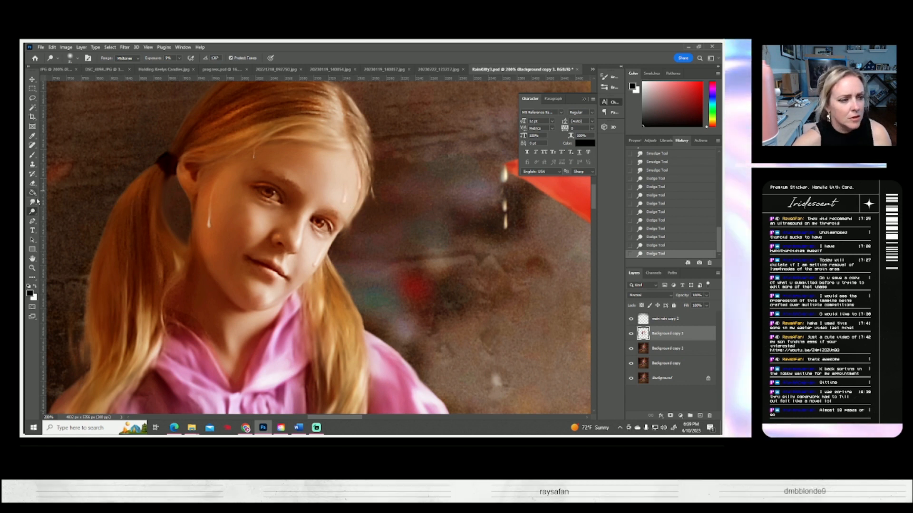
- Dodge the water drops on the girl's cheek and forehead with a smaller brush
drag(69, 171, 92, 113)
click(77, 58)
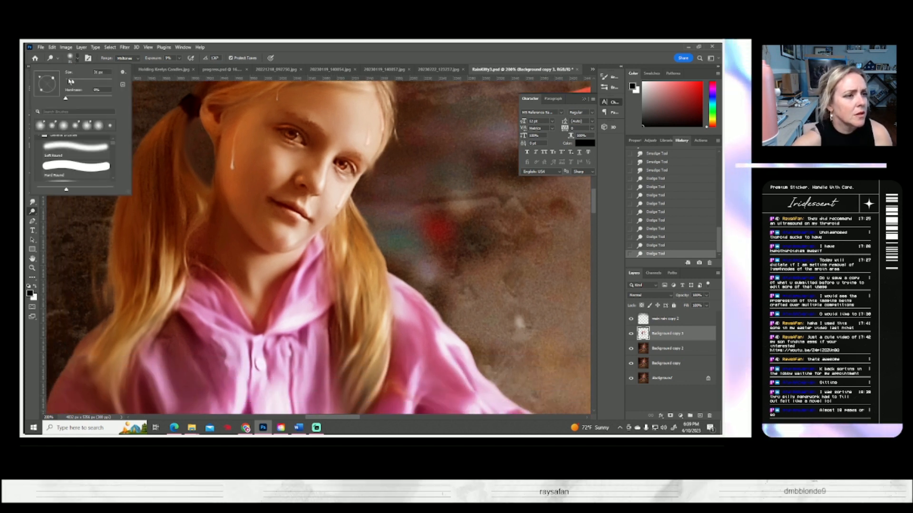
drag(72, 80, 69, 82)
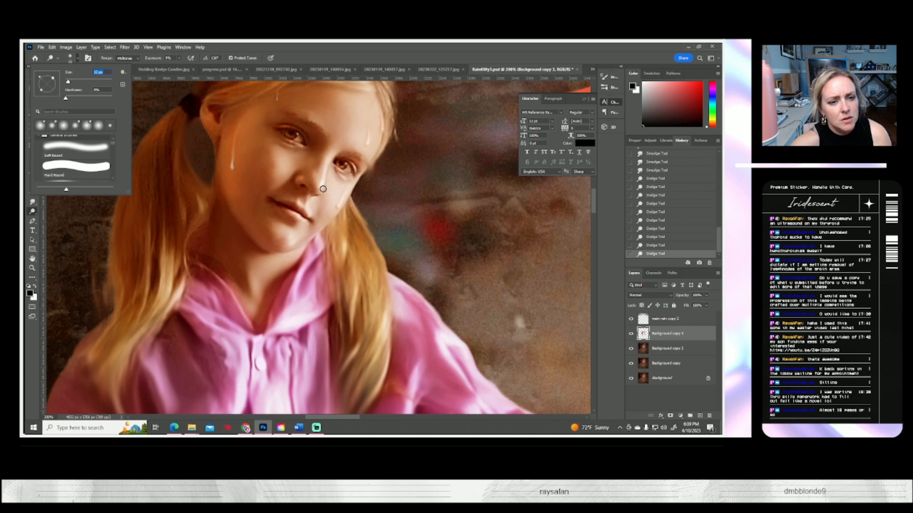
drag(337, 206, 353, 183)
drag(337, 207, 355, 184)
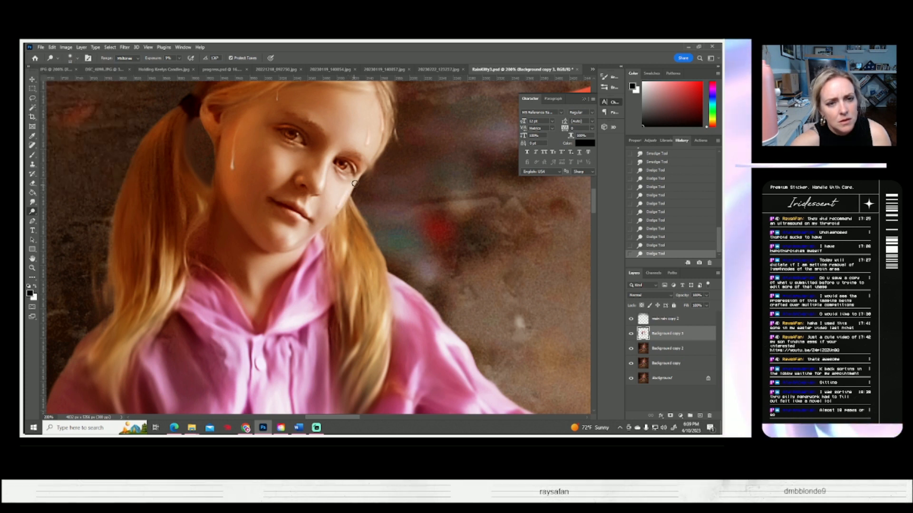
drag(370, 145, 369, 119)
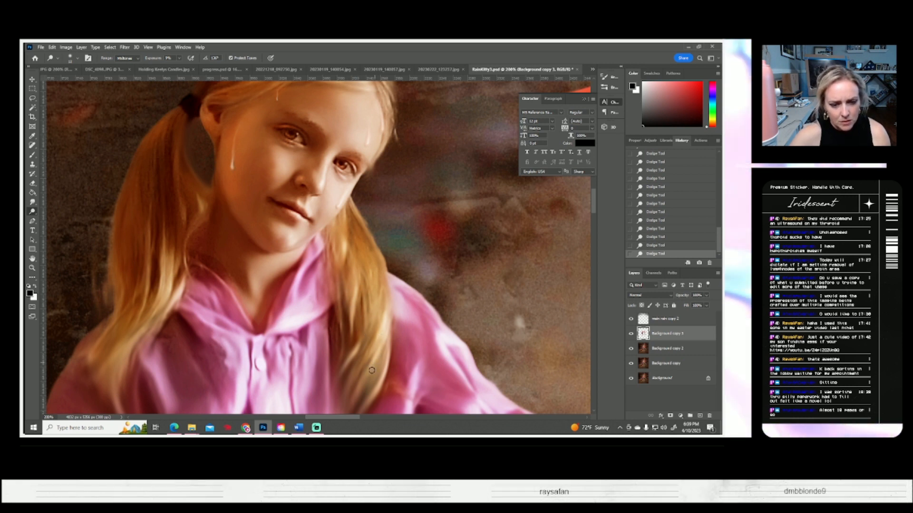
- Partially erase the brightened subject layer over the girl's coat and legs with a low-opacity Eraser, comparing the layer on and off
click(31, 268)
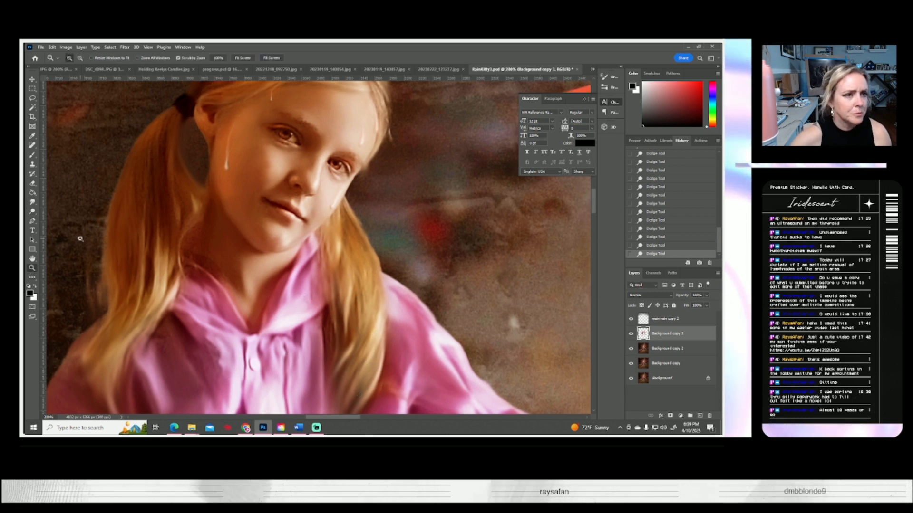
click(243, 57)
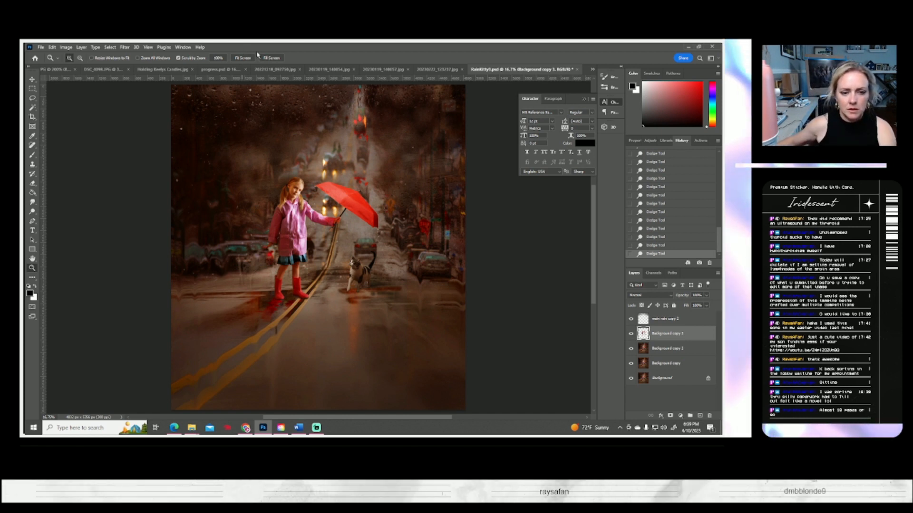
click(632, 336)
click(632, 335)
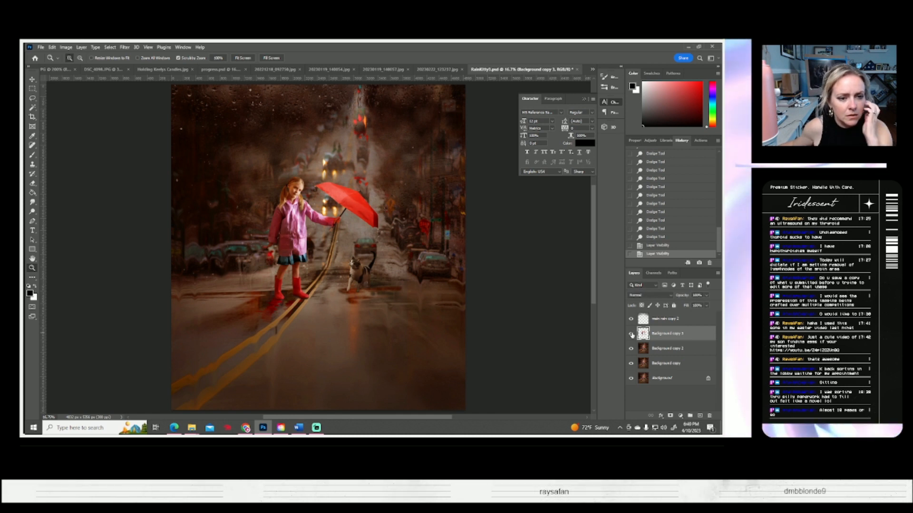
click(33, 185)
right_click(80, 73)
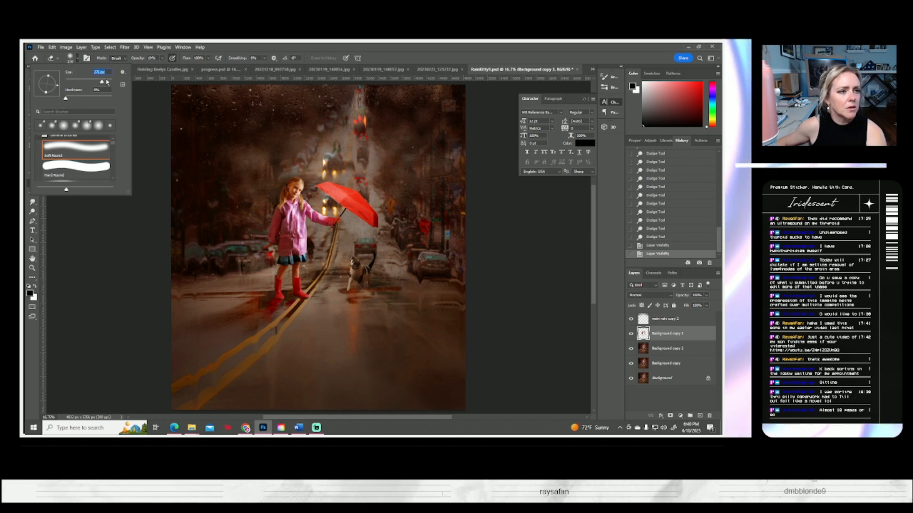
drag(109, 82, 105, 82)
click(162, 58)
click(168, 67)
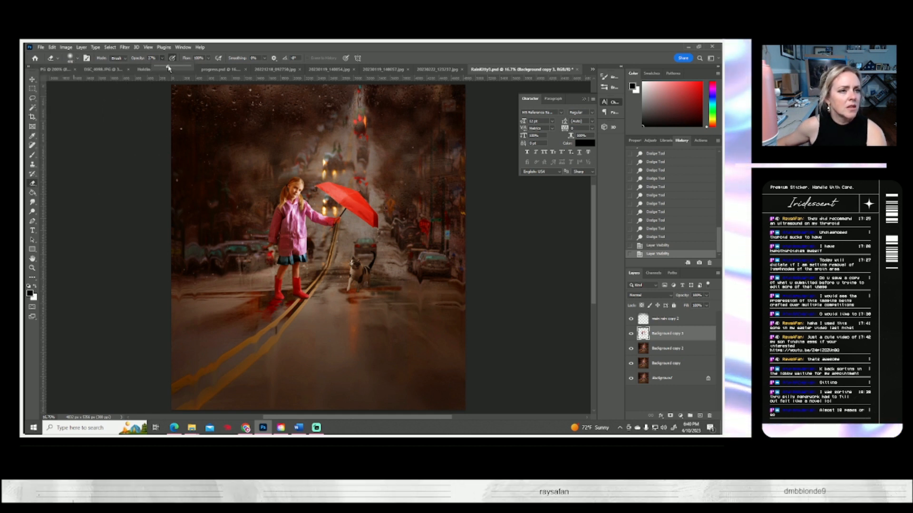
mouse_move(263, 214)
mouse_down()
mouse_move(273, 284)
mouse_move(261, 228)
mouse_move(297, 283)
mouse_up()
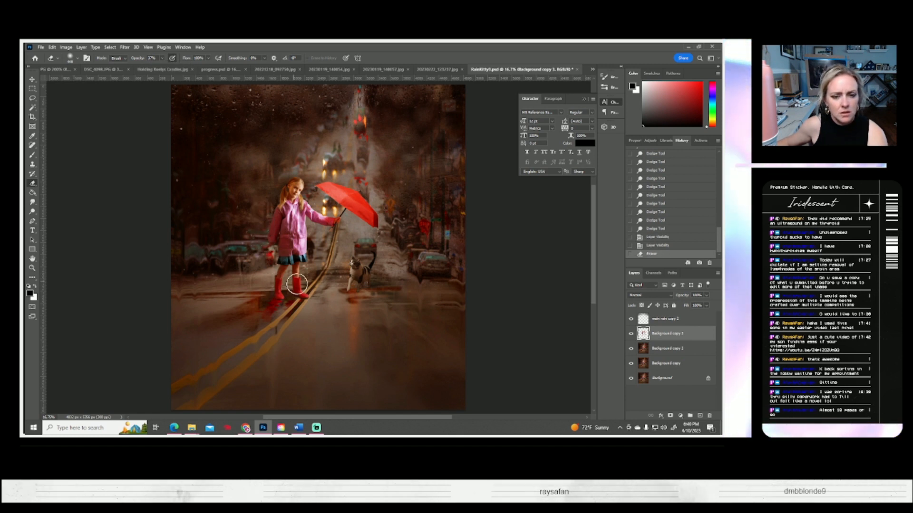
click(631, 335)
click(631, 334)
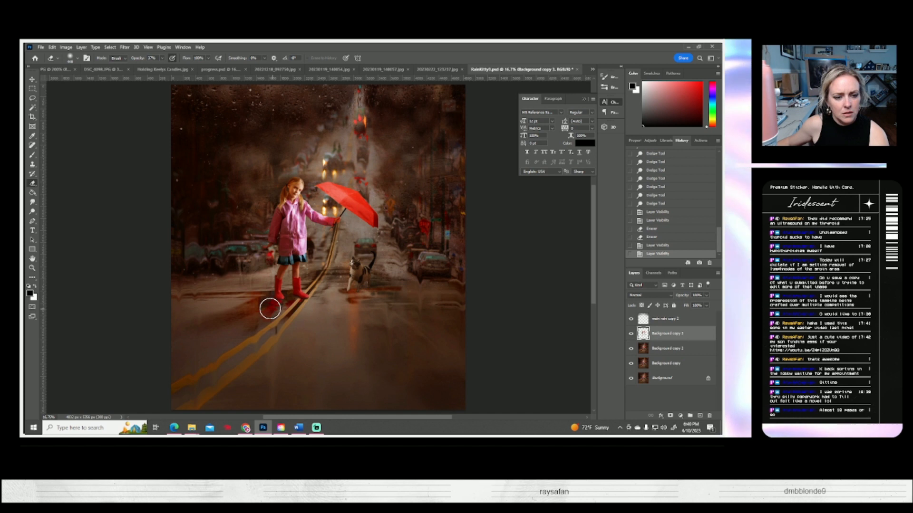
- Erase more of the brightening over the girl's boots and coat, and compare the image with and without the subject layer
mouse_move(276, 293)
mouse_down()
mouse_move(267, 286)
mouse_move(275, 266)
mouse_move(297, 302)
mouse_up()
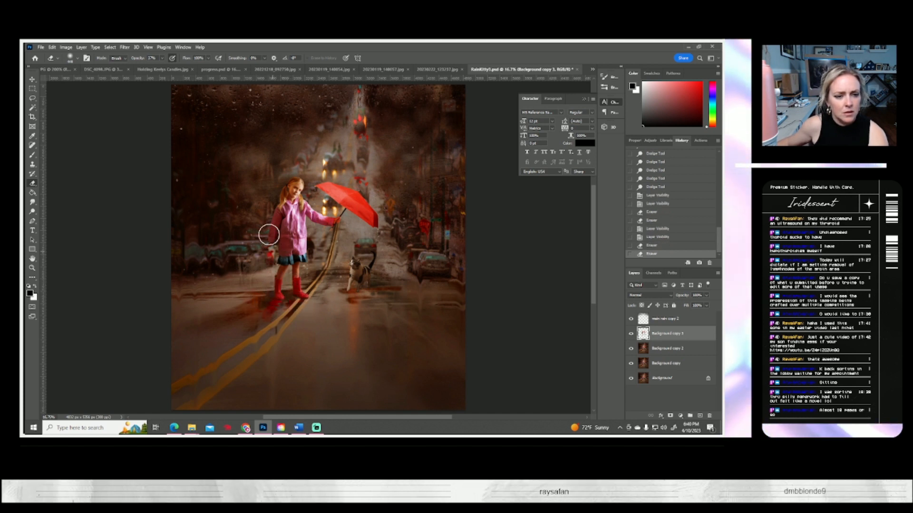
mouse_move(269, 211)
mouse_down()
mouse_move(285, 246)
mouse_move(286, 223)
mouse_move(307, 252)
mouse_up()
click(631, 335)
click(632, 334)
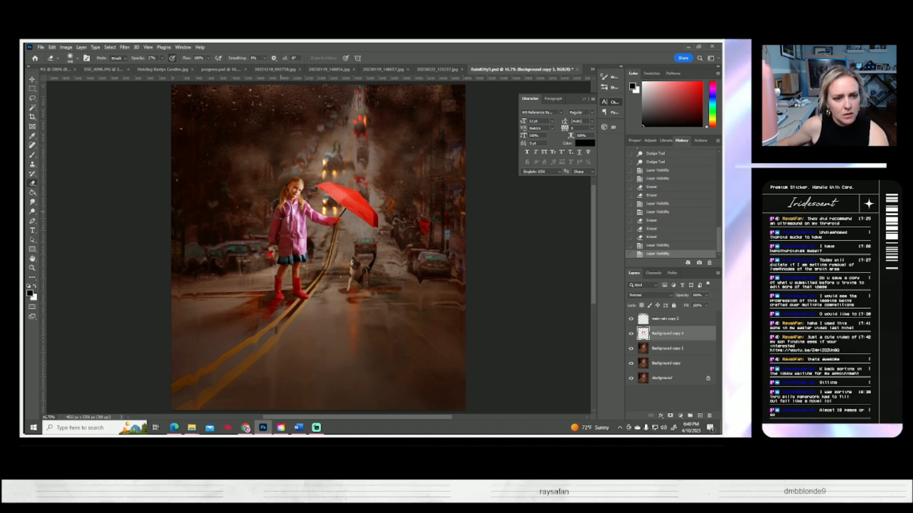
drag(179, 253, 179, 254)
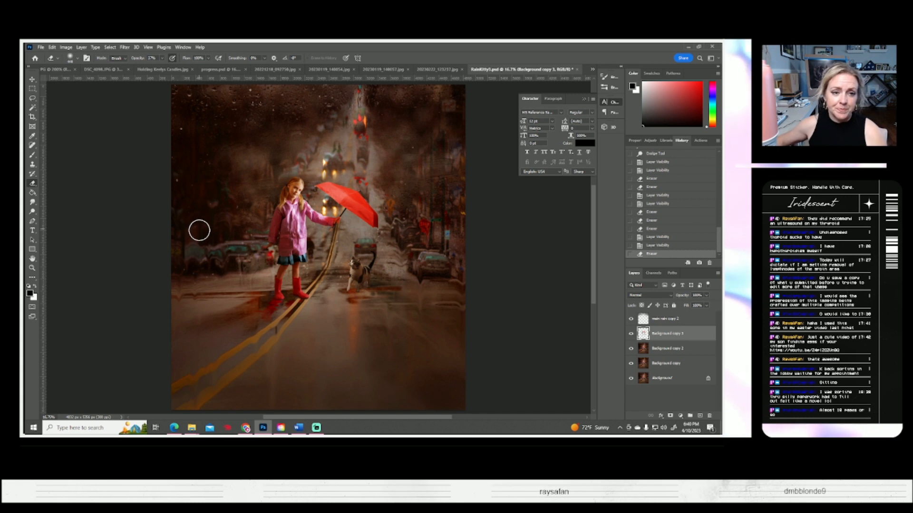
click(631, 334)
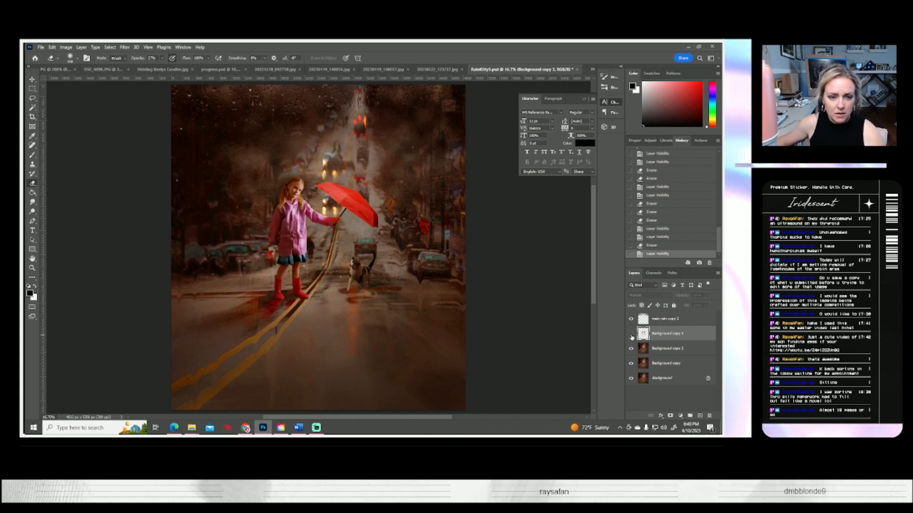
click(631, 334)
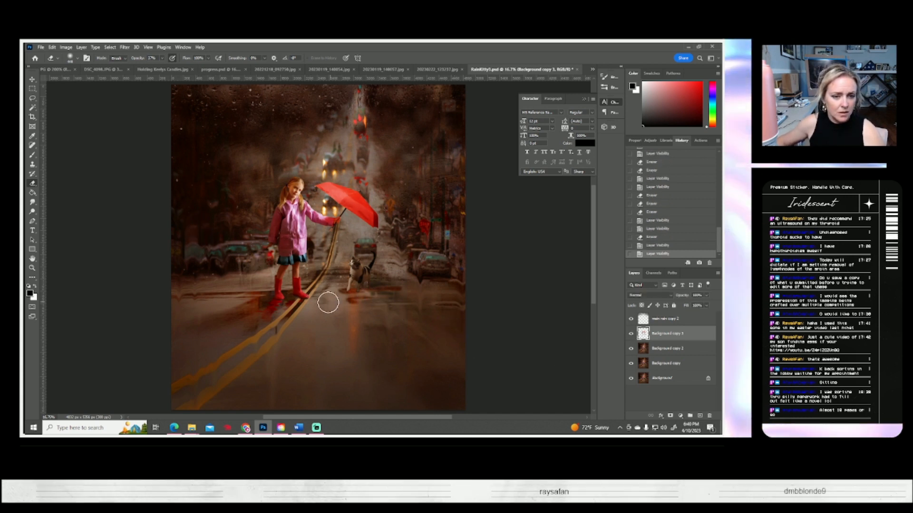
- Dodge the cat's face and chest on the isolated subject layer with a larger brush
key(z)
click(356, 285)
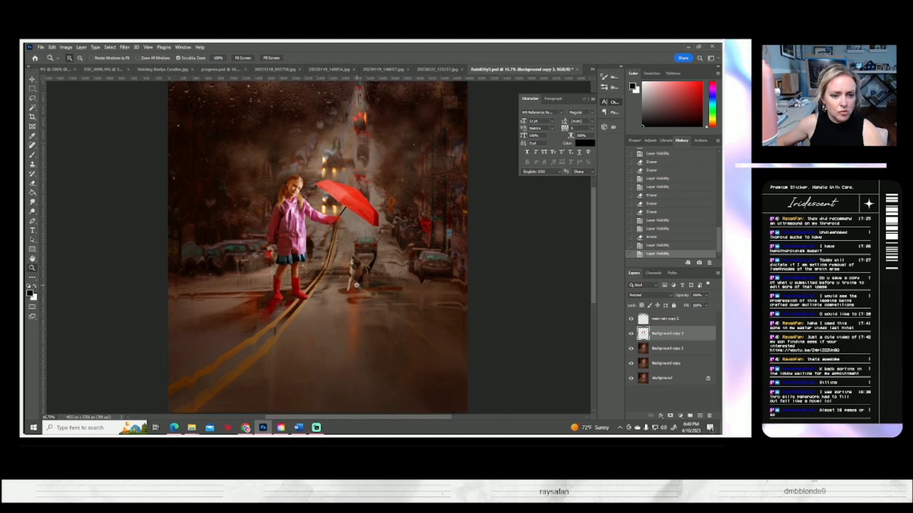
click(356, 285)
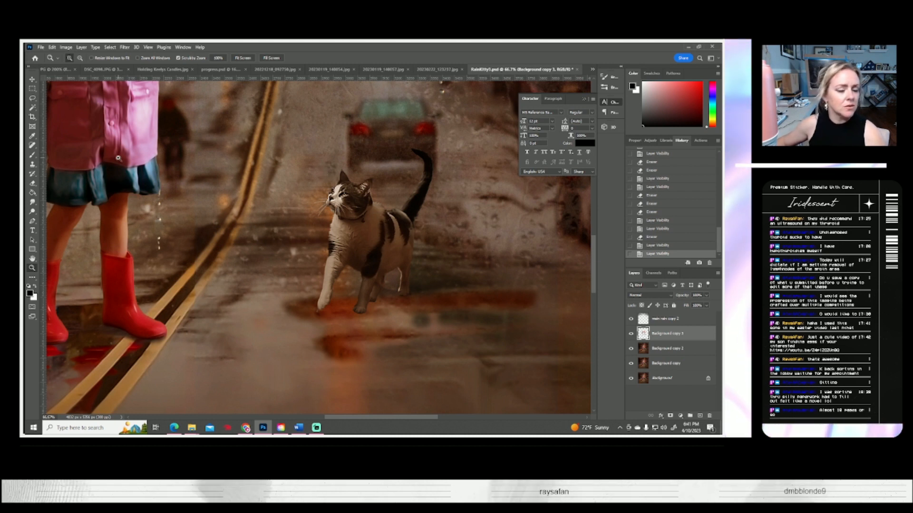
click(33, 211)
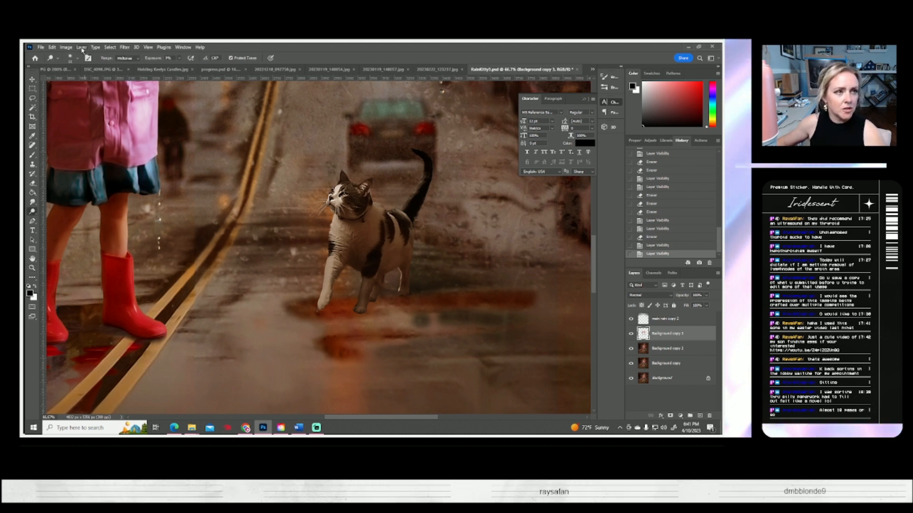
click(78, 59)
drag(326, 194, 314, 198)
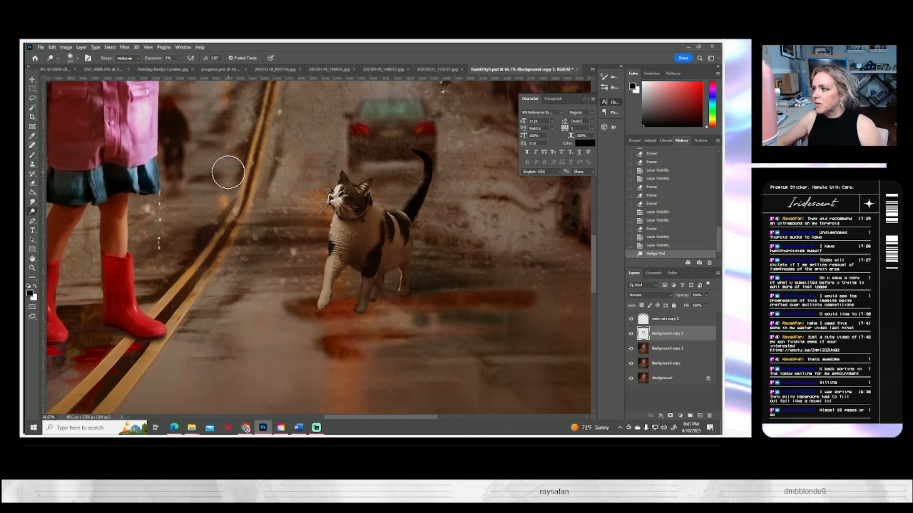
drag(332, 228, 313, 238)
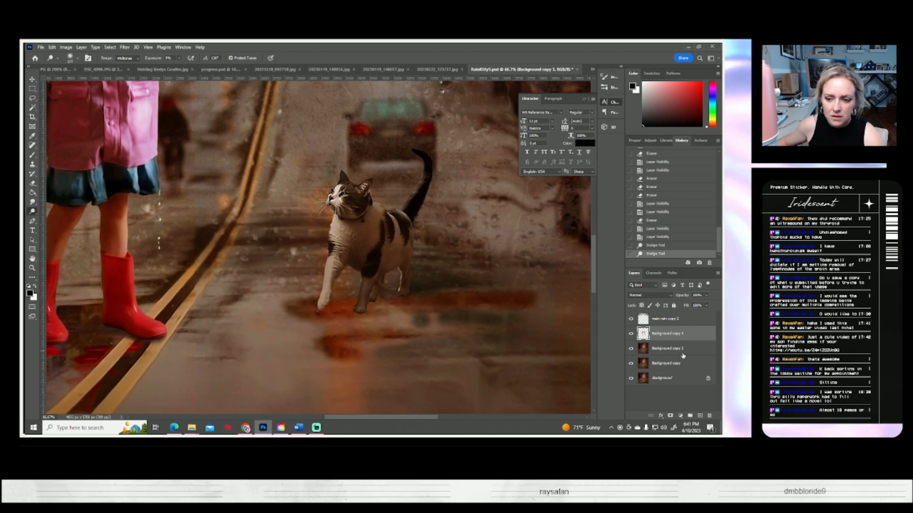
- Duplicate the Background copy 2 layer
right_click(663, 348)
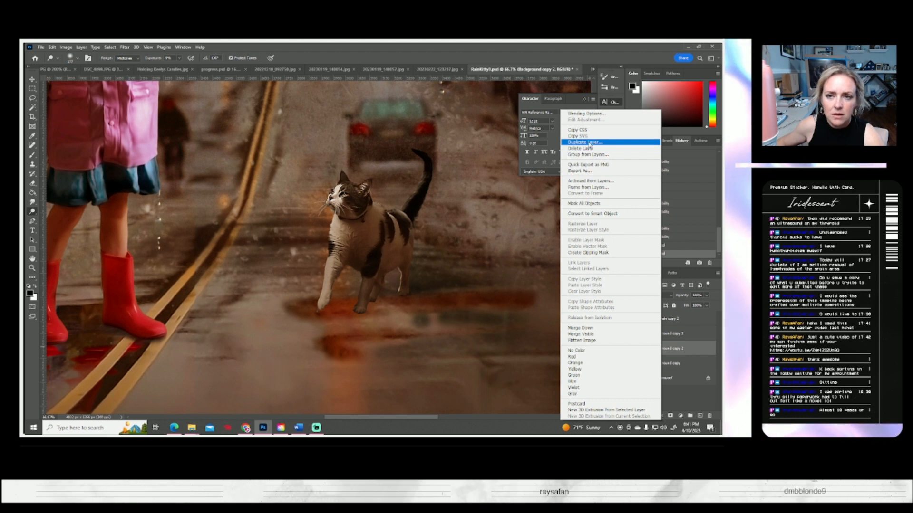
click(595, 144)
click(430, 153)
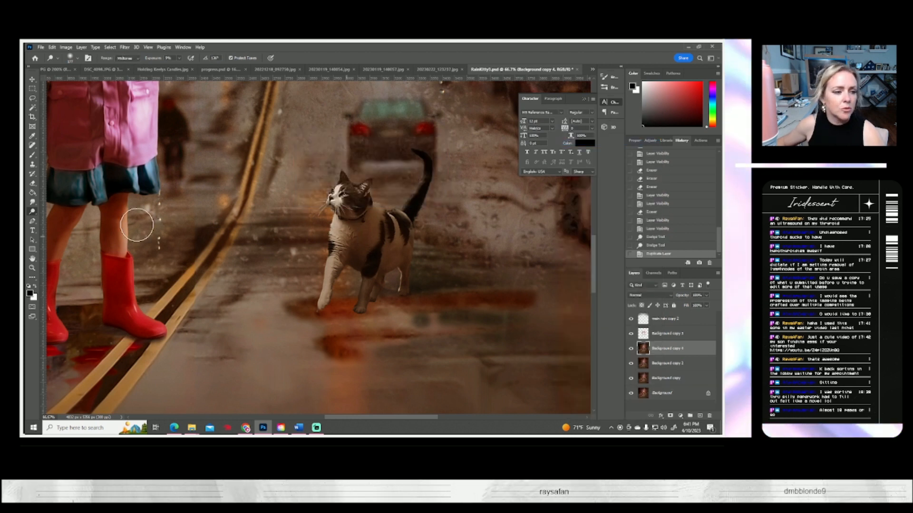
- Paint a soft white glow over the headlight between the girl's arm and the umbrella with a large Soft Round brush
click(32, 268)
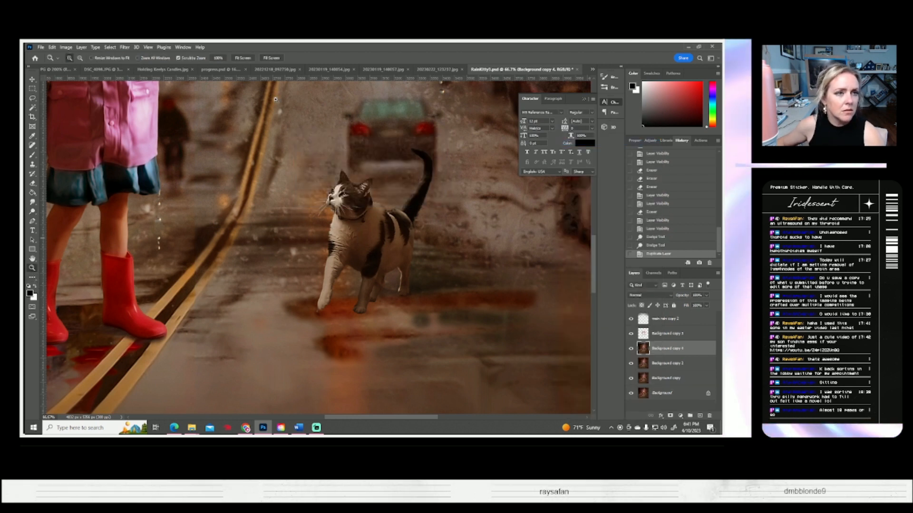
click(243, 58)
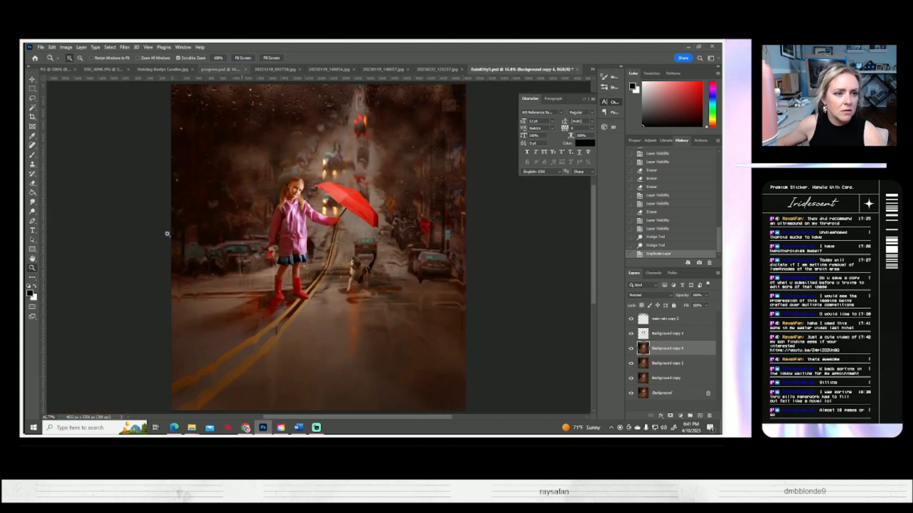
click(316, 245)
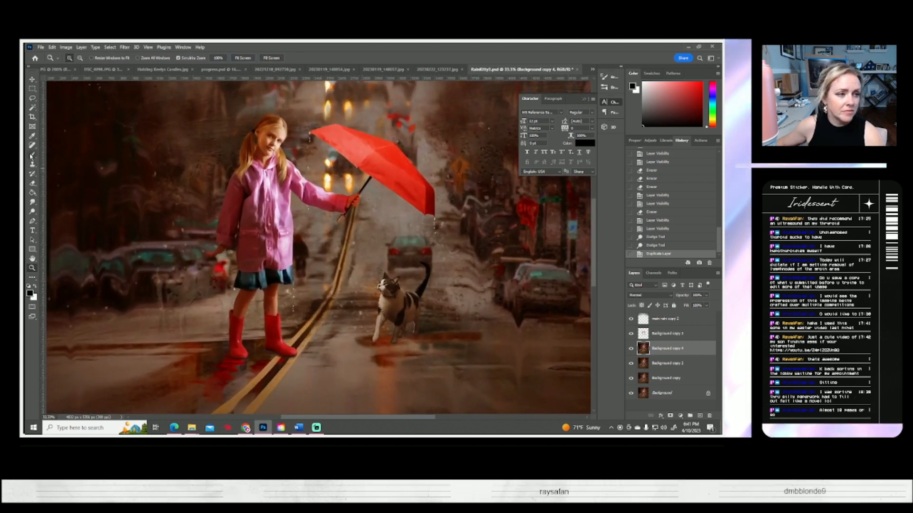
click(32, 155)
click(57, 58)
click(105, 82)
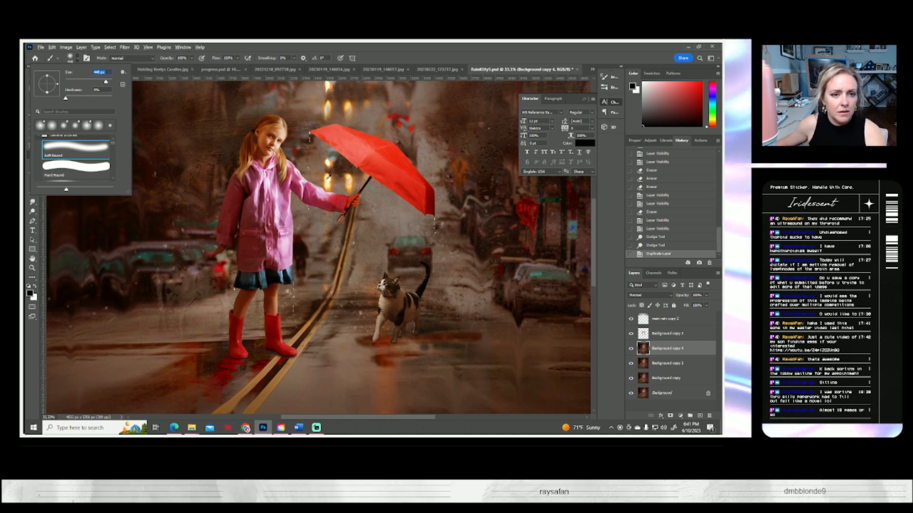
click(331, 176)
key(x)
click(327, 180)
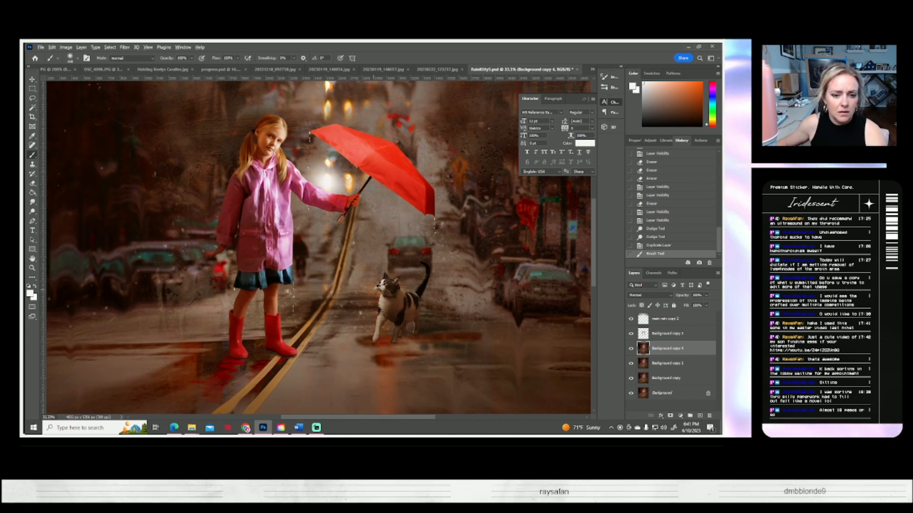
alt+click(375, 293)
click(373, 288)
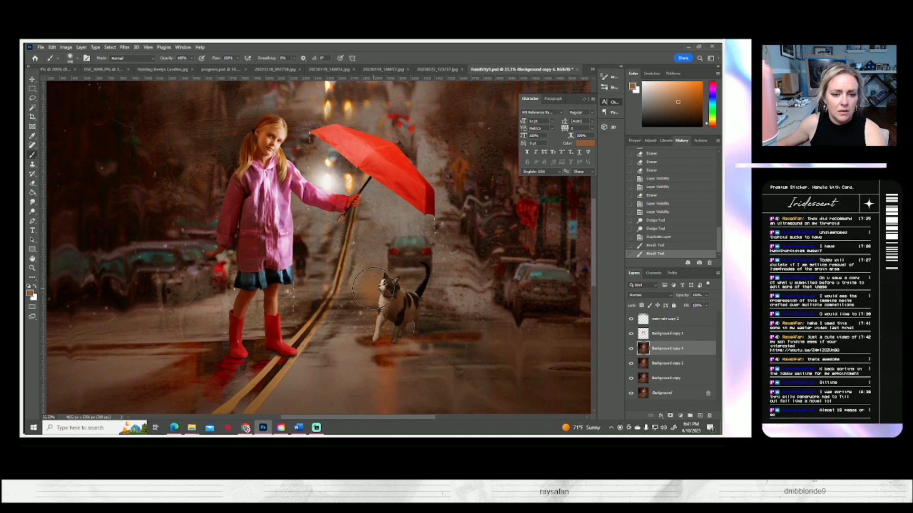
key(ctrl+z)
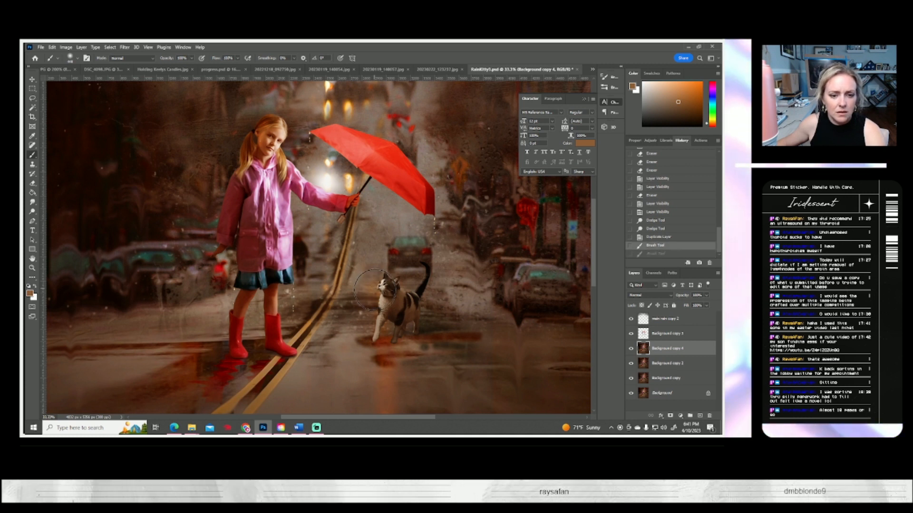
- Sample a pale yellow from the headlights, paint a soft glow beside the cat's face, and lower the duplicated layer's opacity
alt+click(351, 183)
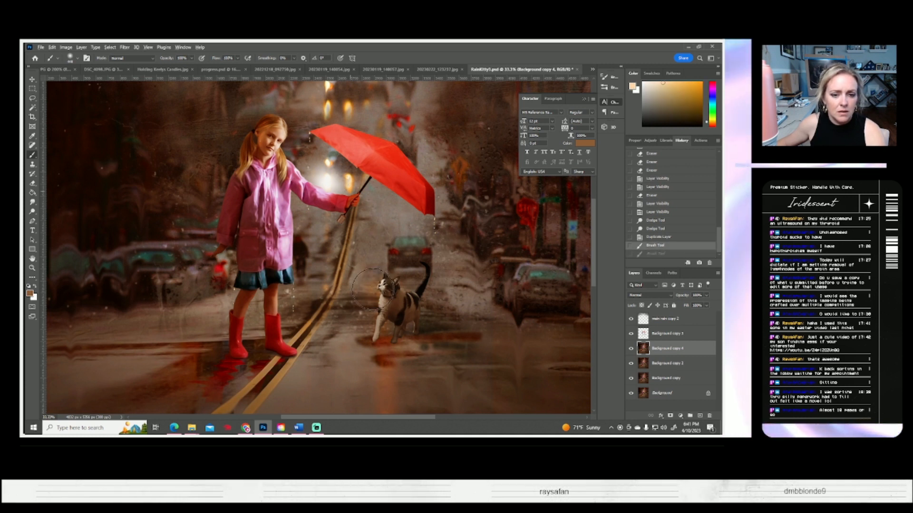
click(373, 285)
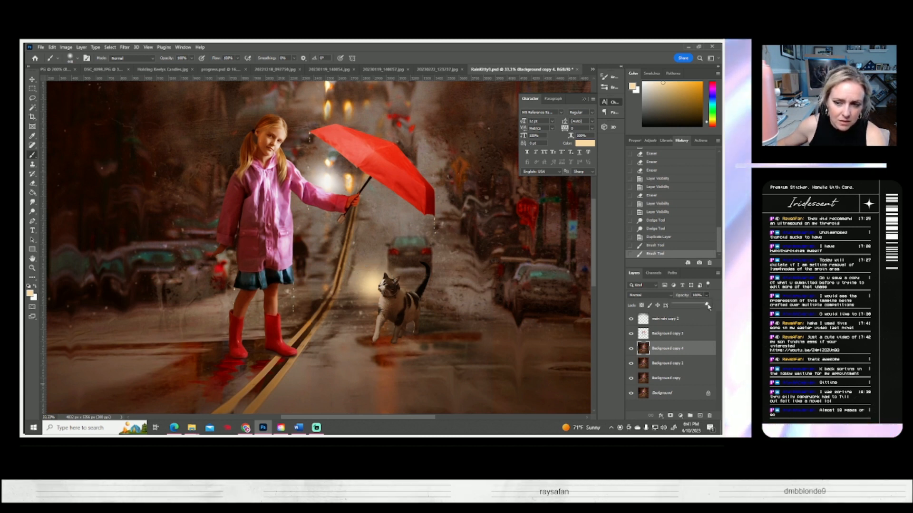
drag(689, 307, 685, 308)
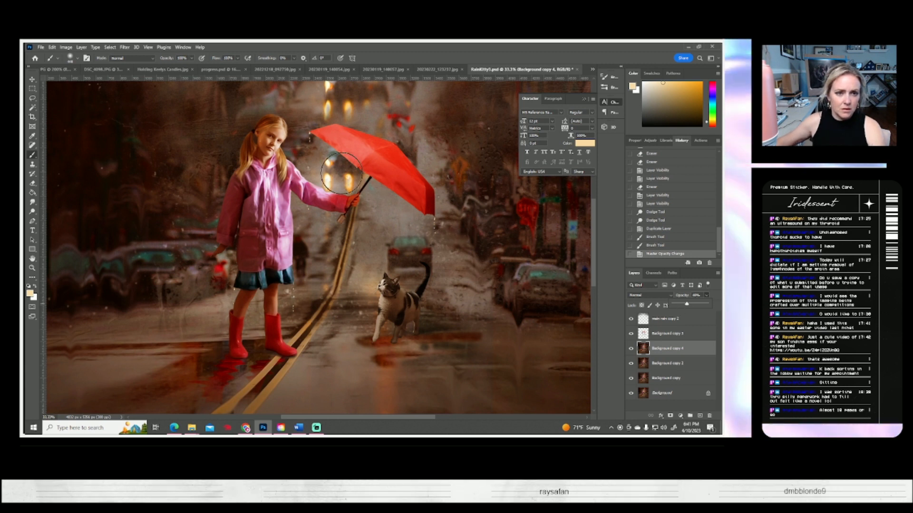
- Reduce the brush size and paint soft pale yellow glows over the headlights beside the girl's arm and the lights above the umbrella
click(79, 58)
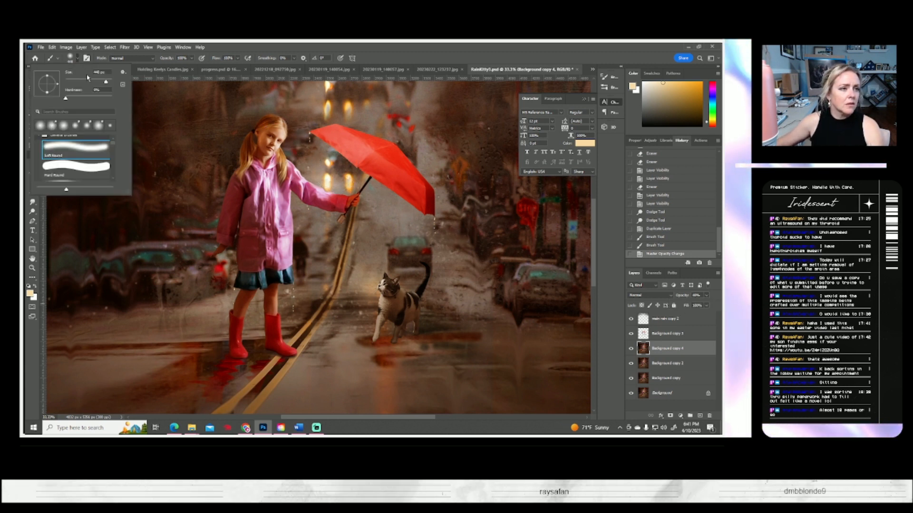
drag(105, 84, 102, 82)
click(323, 162)
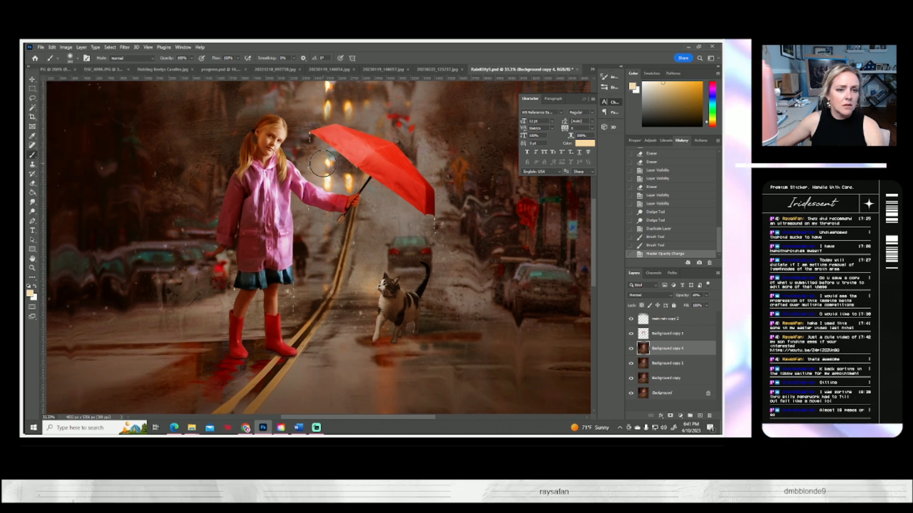
click(326, 168)
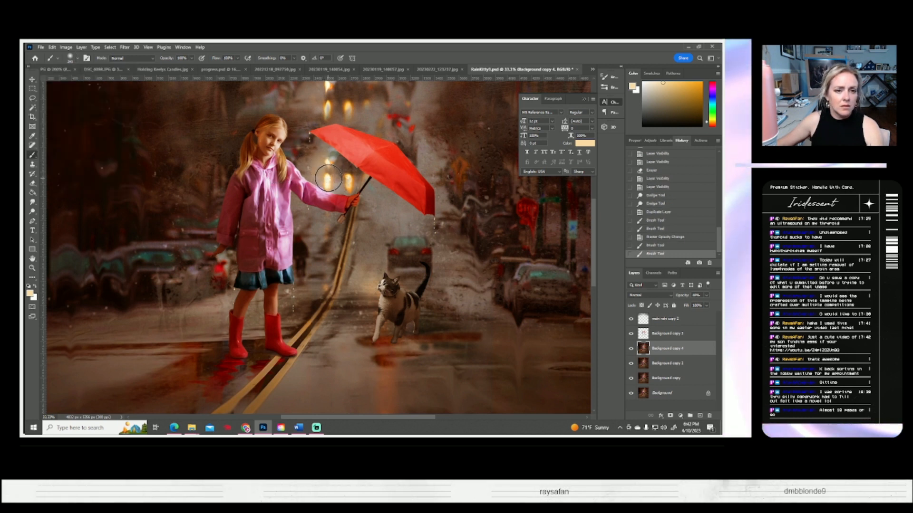
click(327, 166)
click(325, 103)
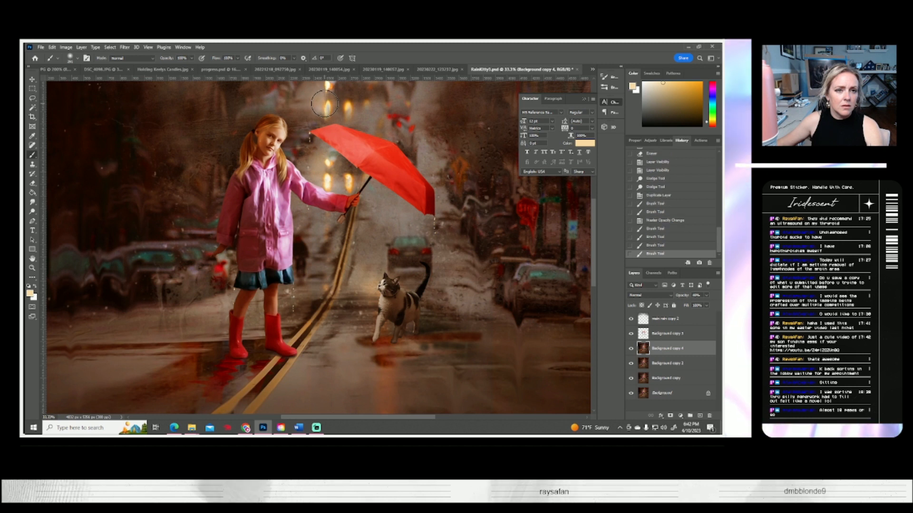
scroll(306, 185, up, 2)
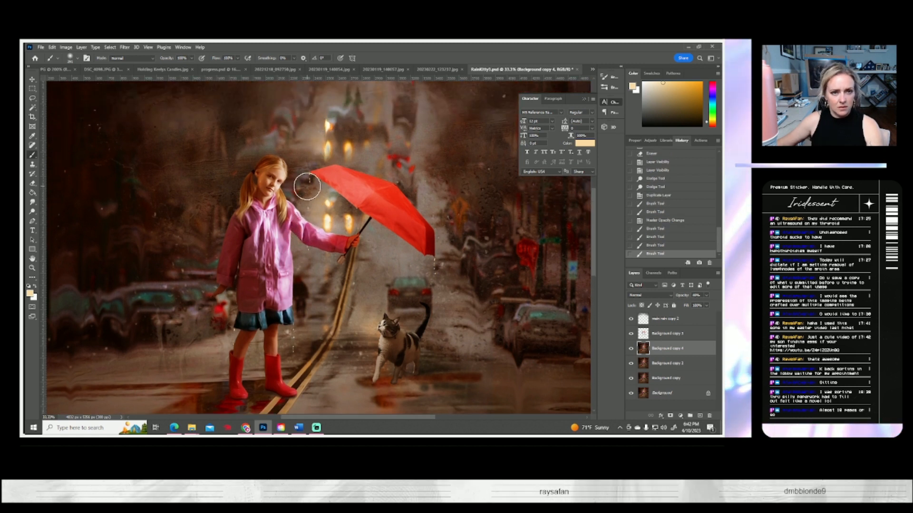
click(318, 126)
click(345, 221)
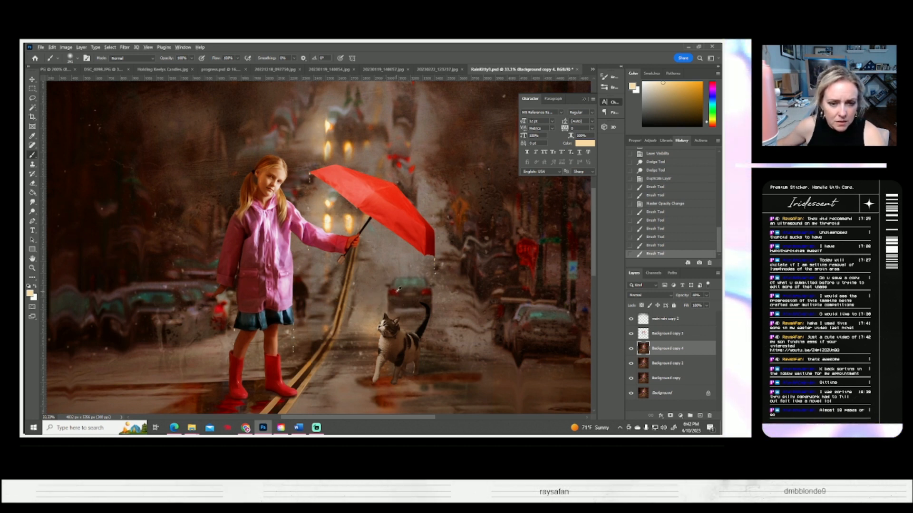
- Sample red from the car behind the cat, brighten it to #dd4437, and paint soft glows over both taillights
alt+click(399, 292)
click(393, 294)
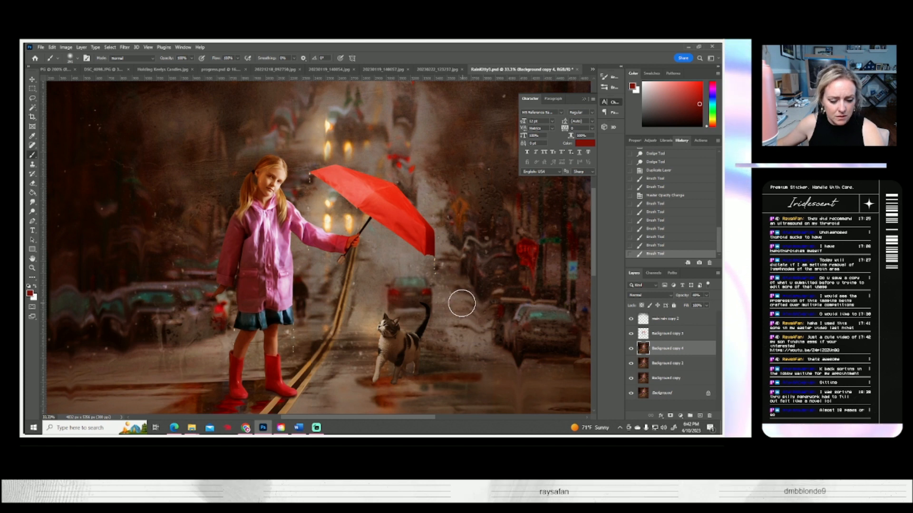
key(ctrl+z)
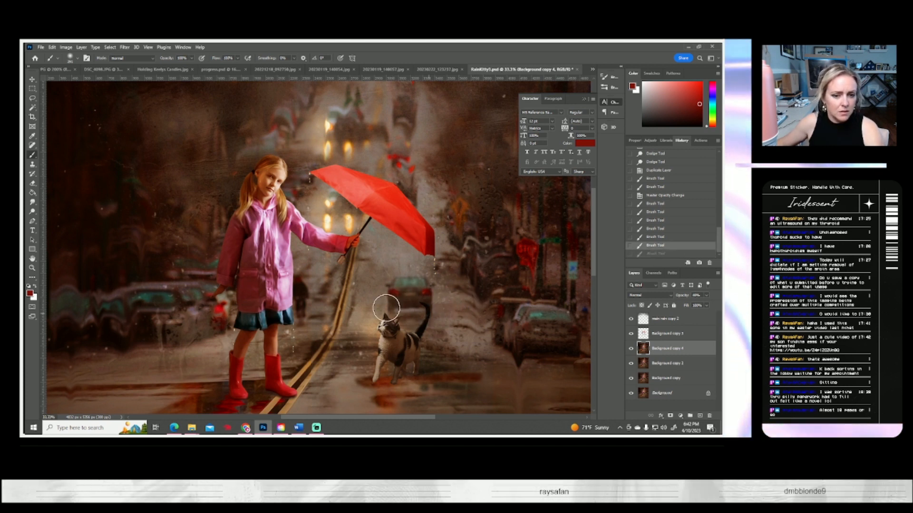
click(31, 294)
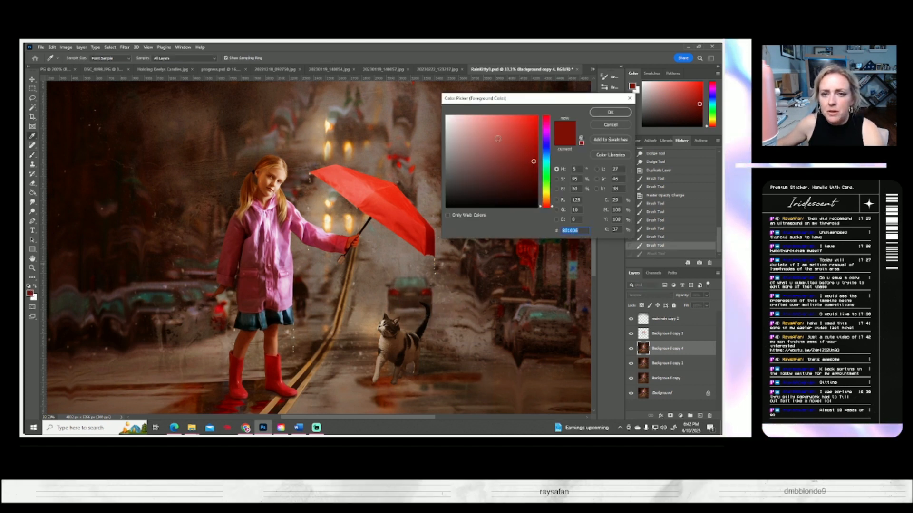
click(504, 146)
click(515, 127)
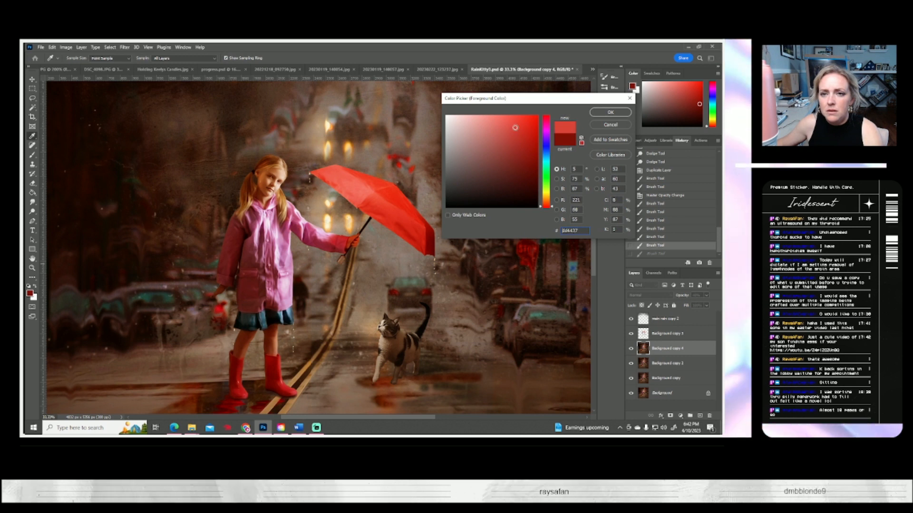
click(609, 113)
click(392, 296)
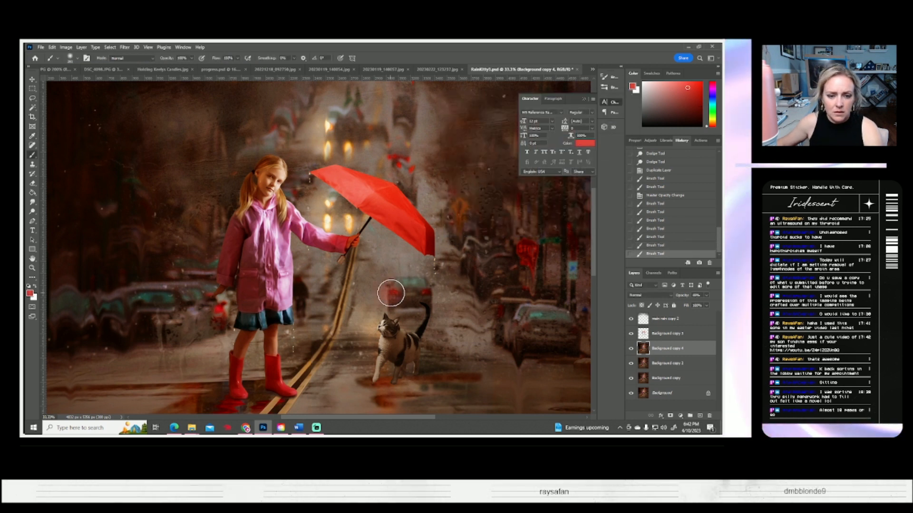
click(427, 294)
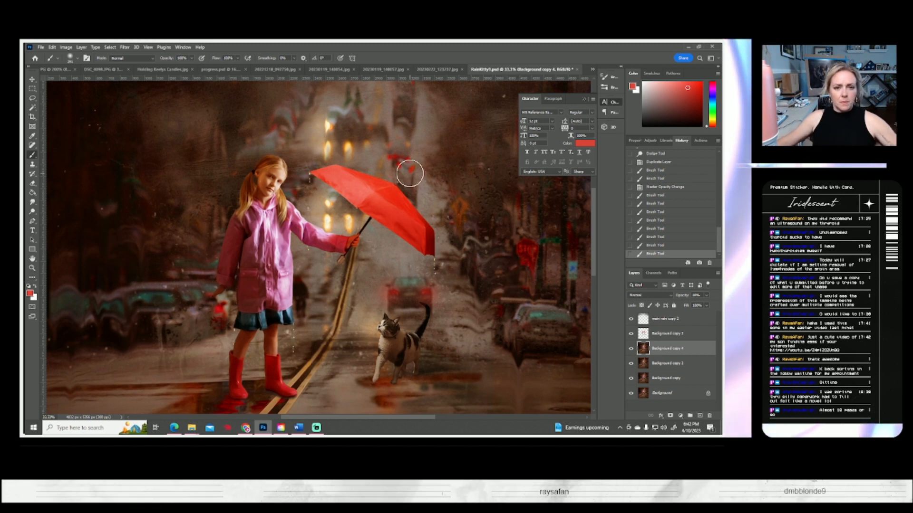
- Sample a vivid red from the lights above the umbrella and paint glows over them and the taillights behind the cat
alt+click(415, 167)
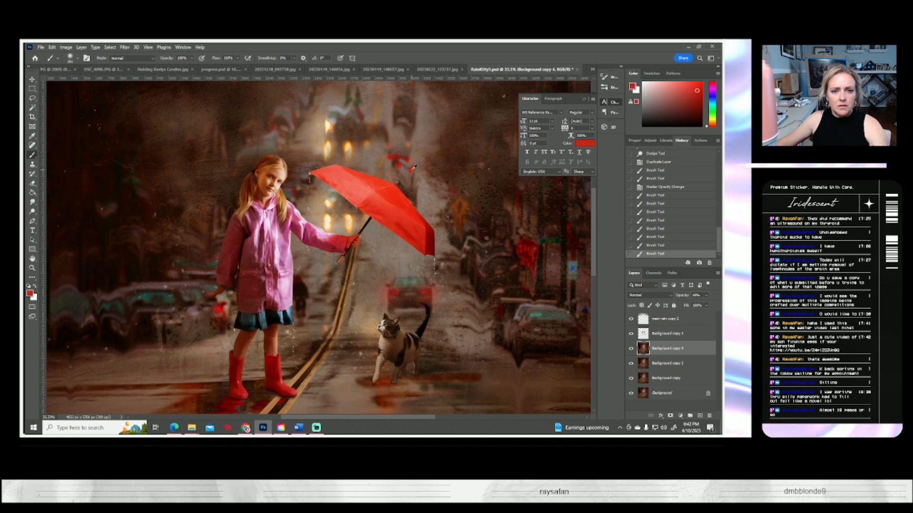
click(414, 170)
click(389, 155)
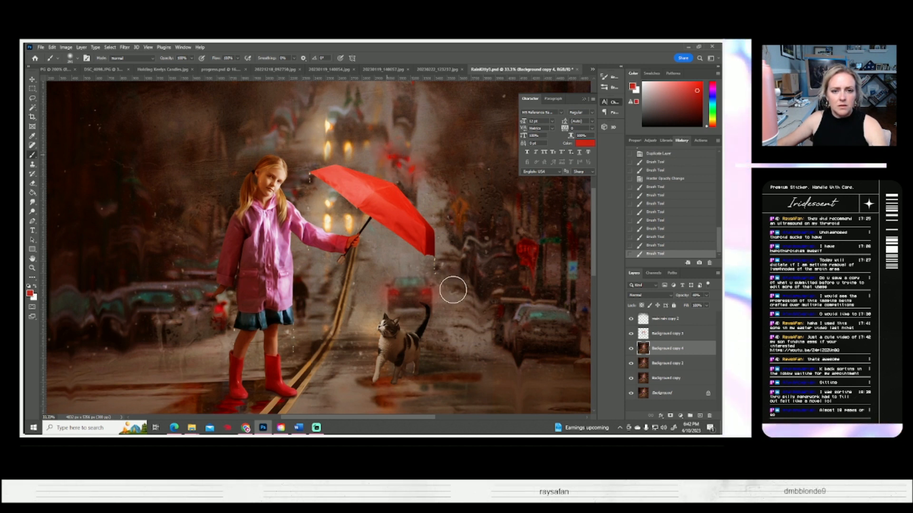
click(429, 293)
click(392, 295)
click(392, 295)
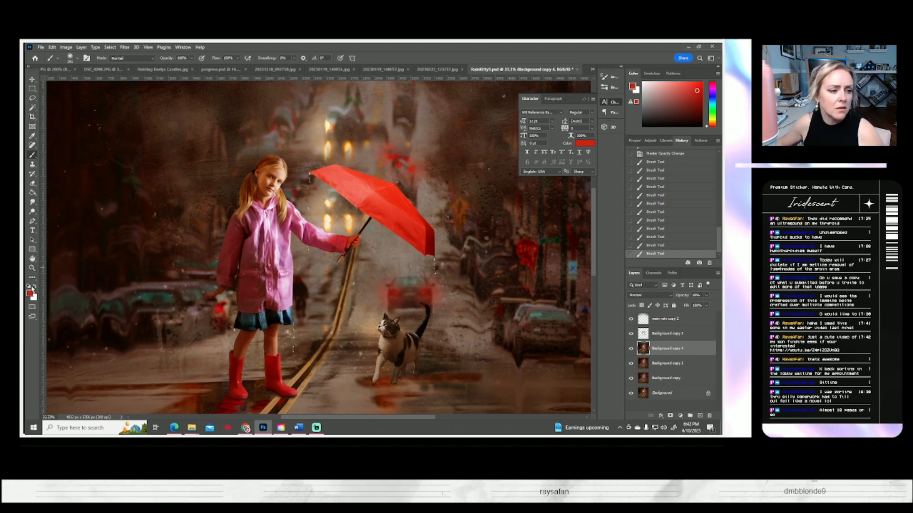
- Fit the whole image in view and save the composite as a Photoshop file with Maximize Compatibility enabled
click(33, 268)
click(242, 58)
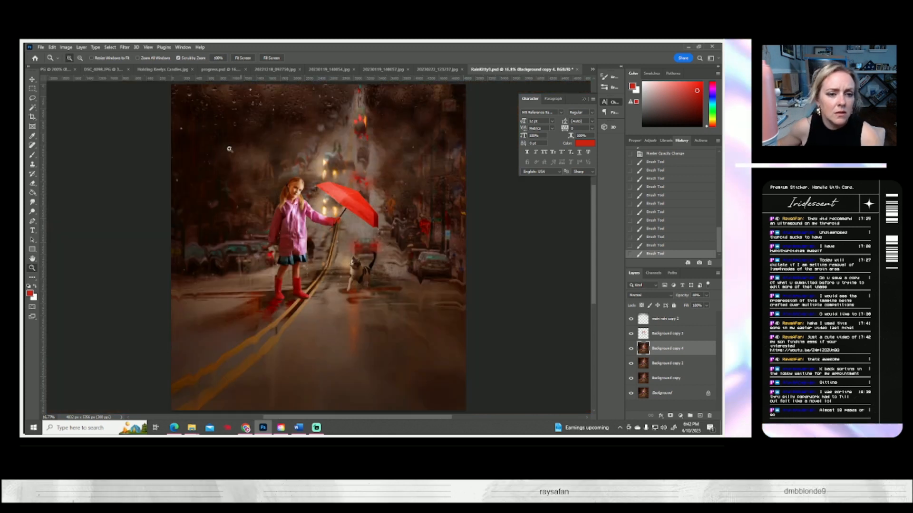
click(42, 47)
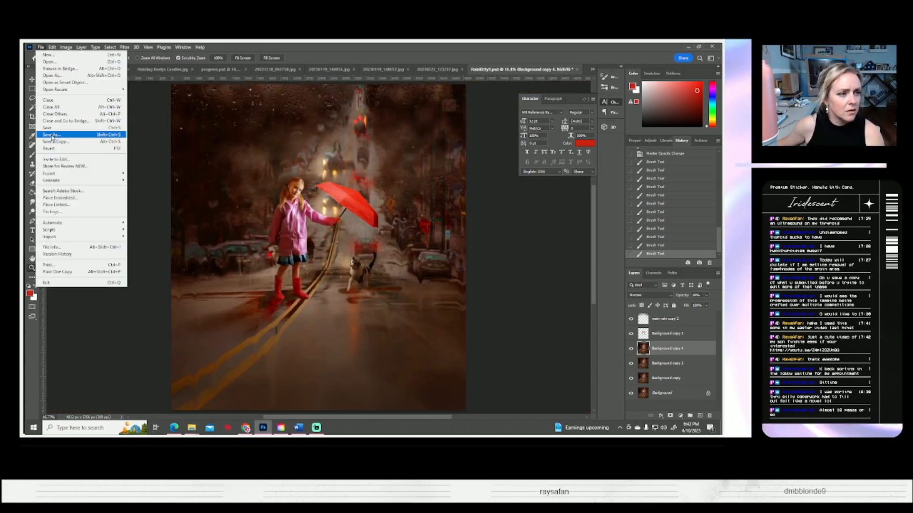
click(59, 134)
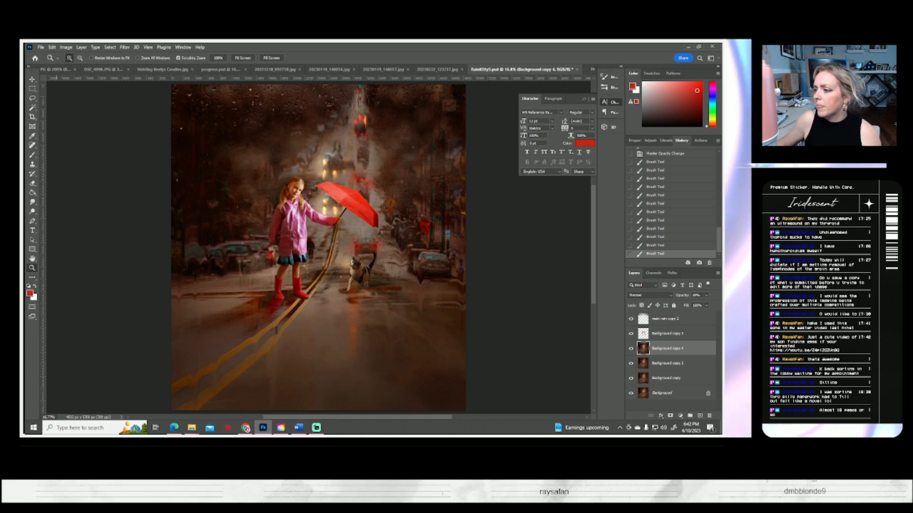
key(ctrl+s)
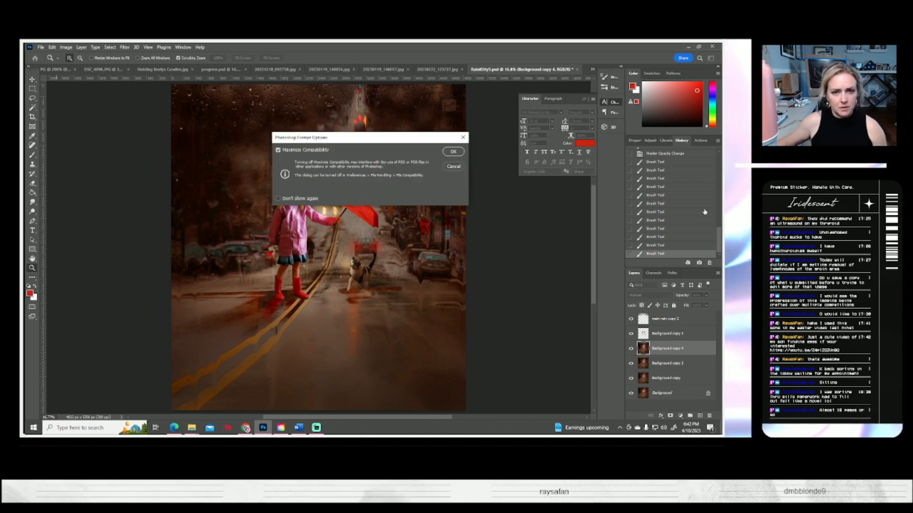
click(453, 151)
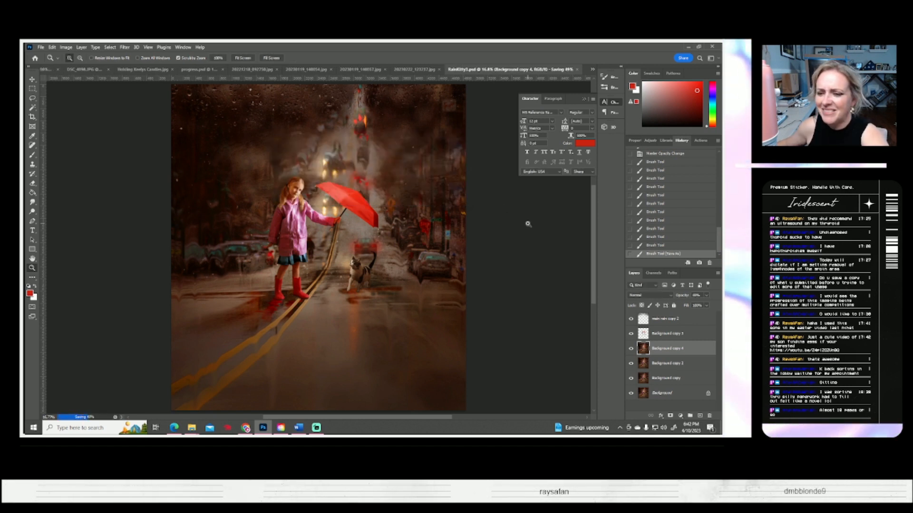
- Apply Brightness/Contrast to the isolated subject layer with brightness -17 and contrast 22
click(645, 335)
click(631, 335)
click(631, 336)
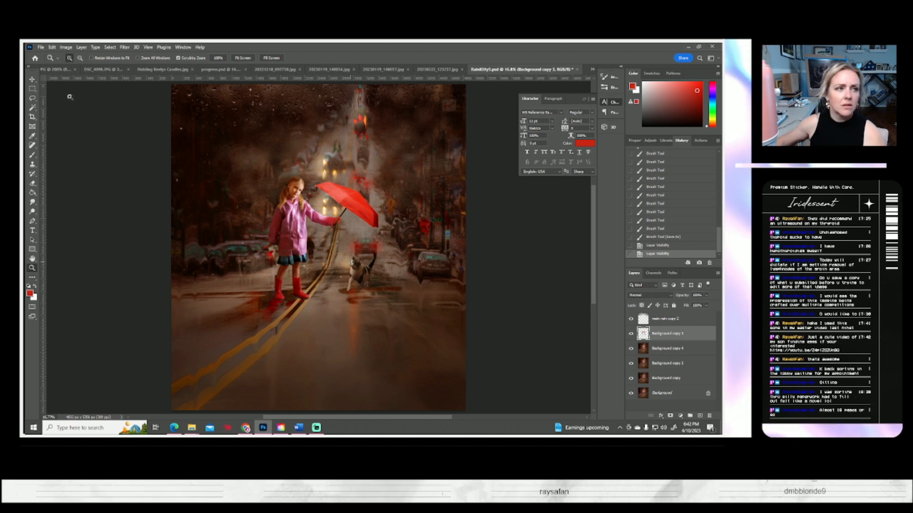
click(66, 47)
mouse_move(74, 66)
click(147, 67)
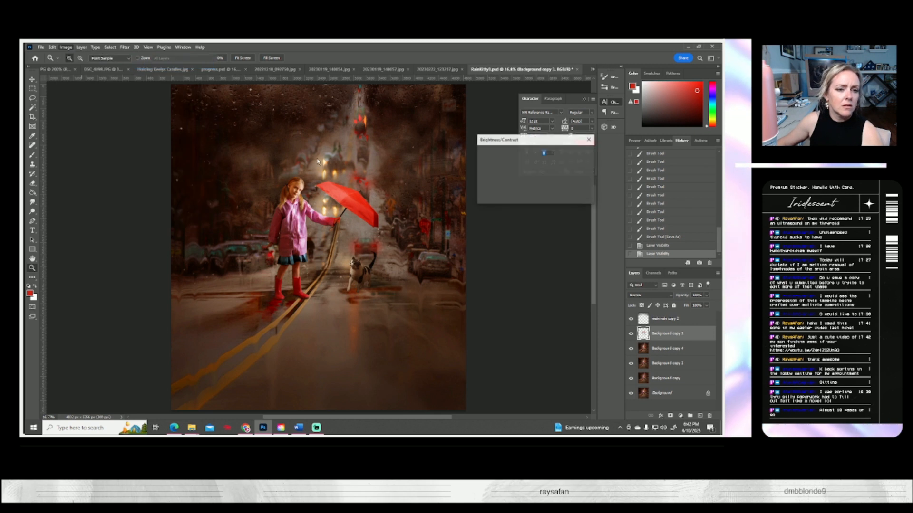
drag(519, 182, 516, 163)
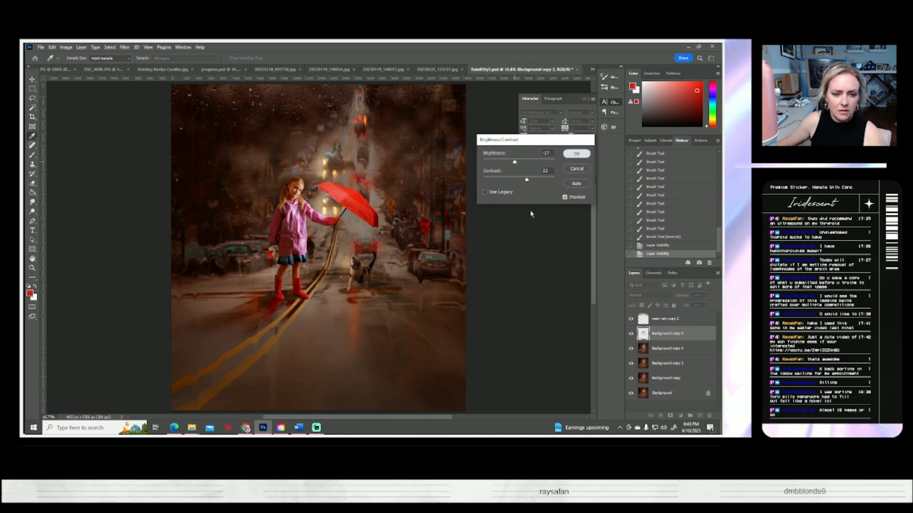
click(575, 154)
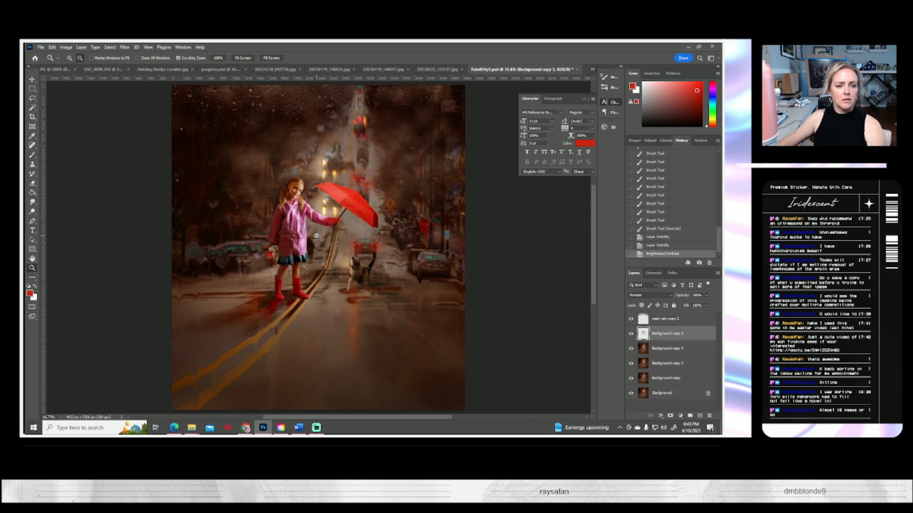
- Check the subject layer against the background, and brighten its darker midtones slightly with a Curves adjustment
alt+click(316, 235)
alt+click(316, 234)
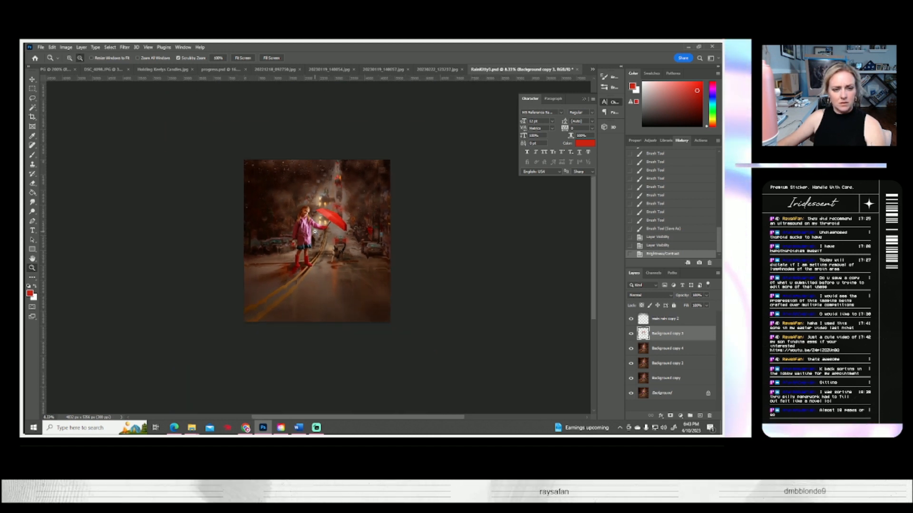
alt+click(331, 258)
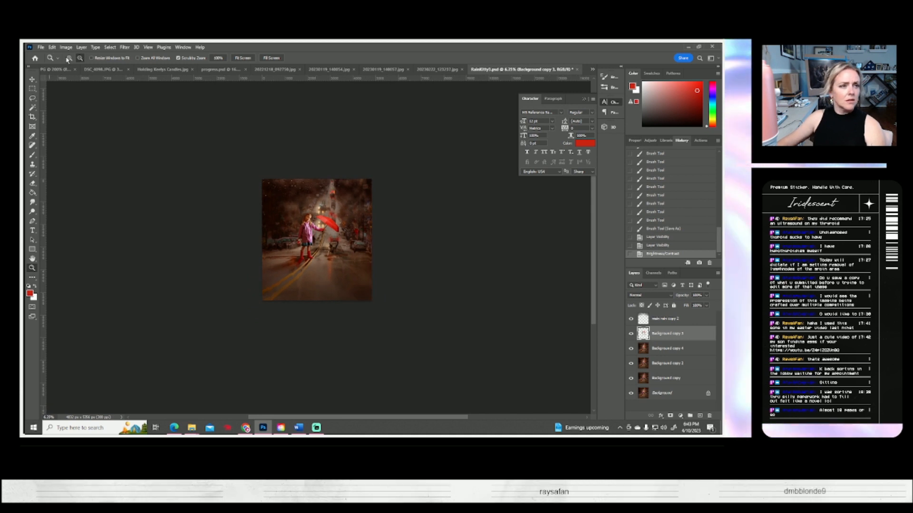
drag(325, 231, 328, 229)
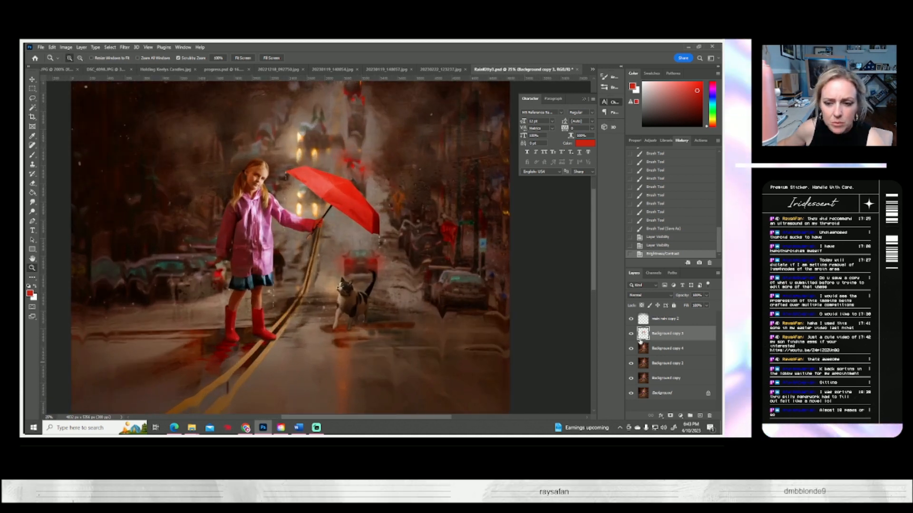
click(630, 336)
click(631, 336)
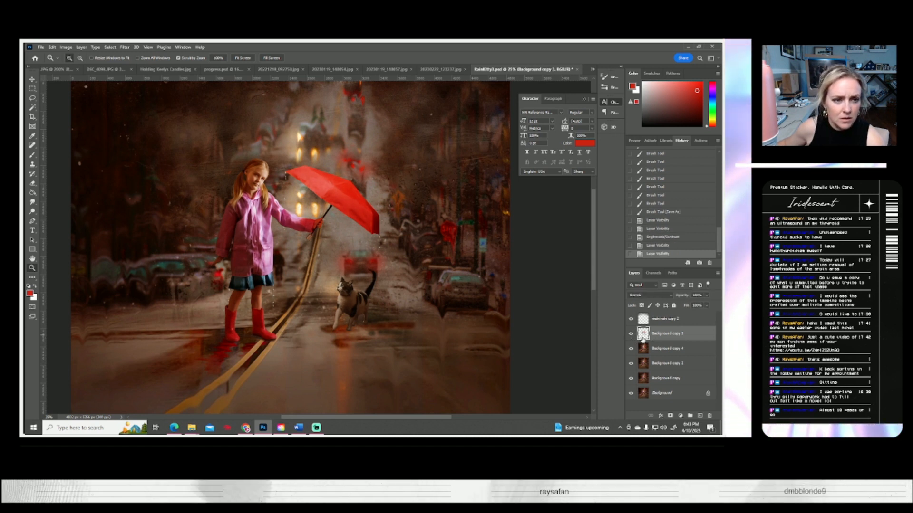
click(65, 47)
mouse_move(76, 66)
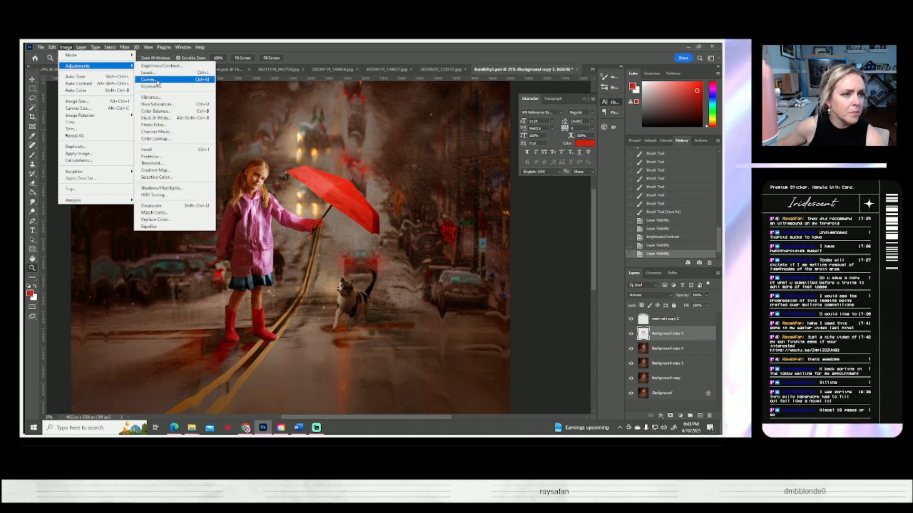
click(148, 79)
drag(538, 186, 538, 181)
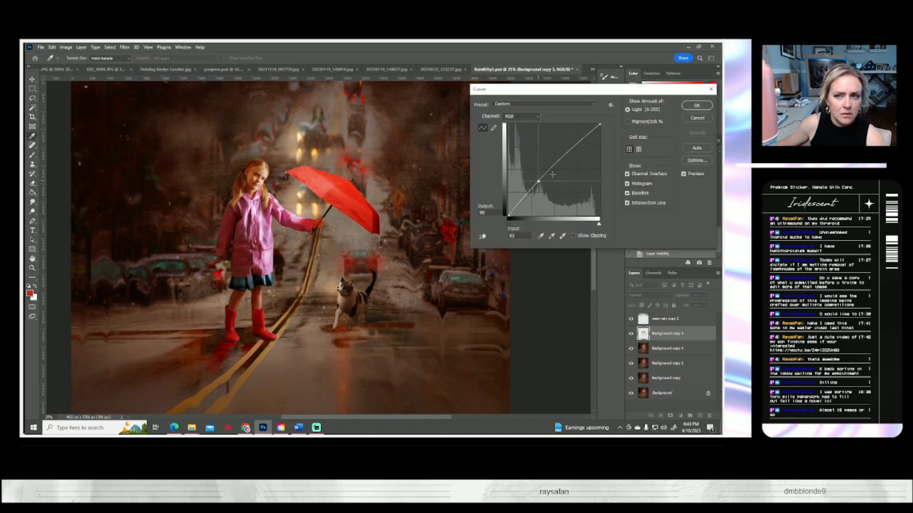
click(695, 107)
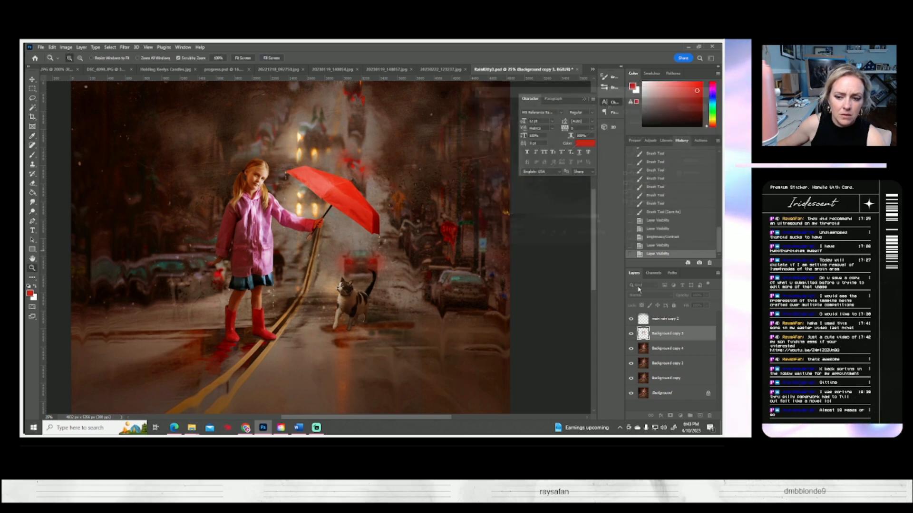
- Duplicate the Background copy 4 layer and the isolated subject layer
right_click(657, 349)
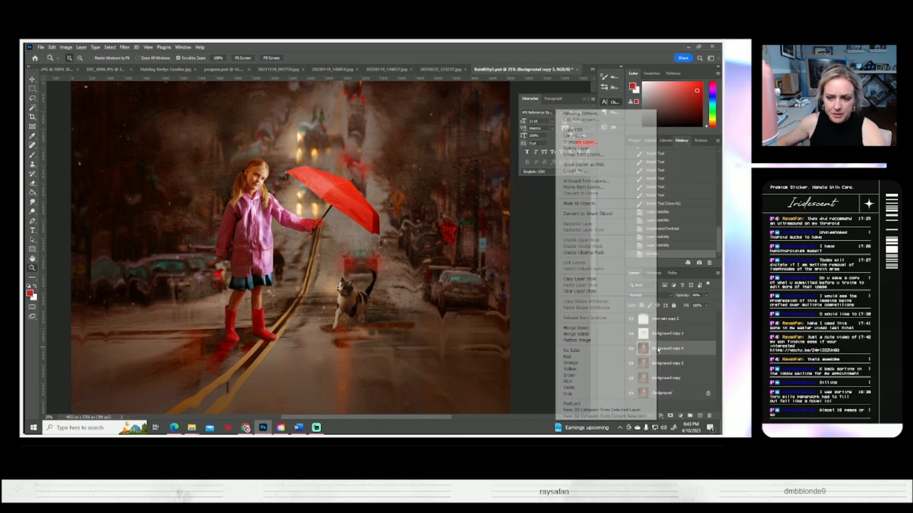
click(585, 143)
key(Return)
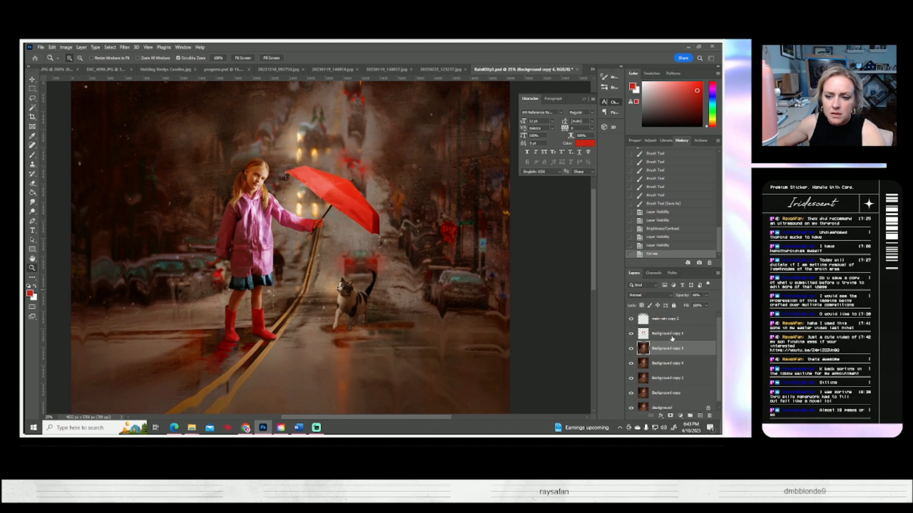
right_click(661, 335)
click(613, 145)
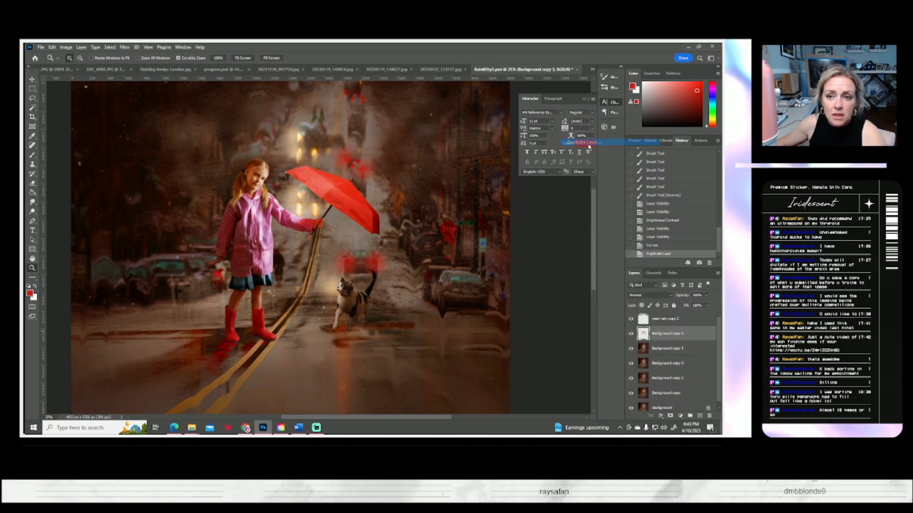
click(432, 147)
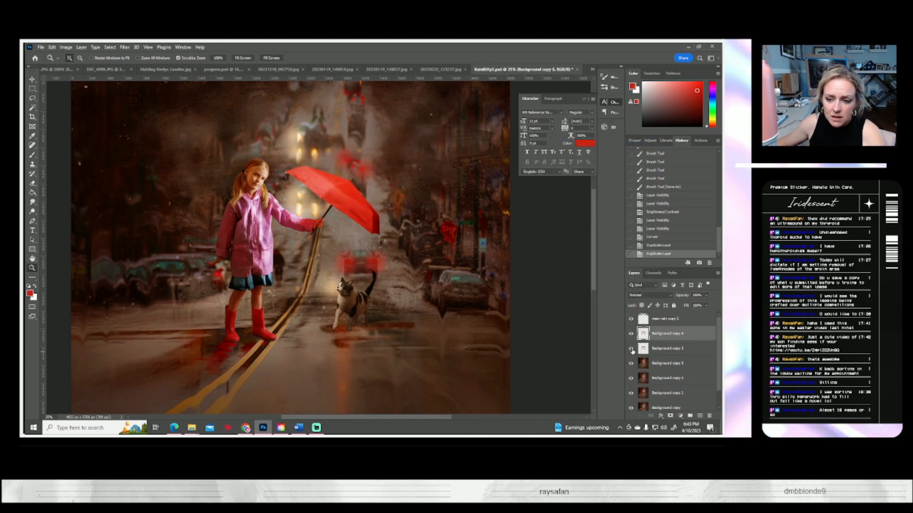
- Hide the Background copy 3 layer, and merge the duplicated subject layer with the Background copy 5 layer
click(631, 348)
right_click(661, 355)
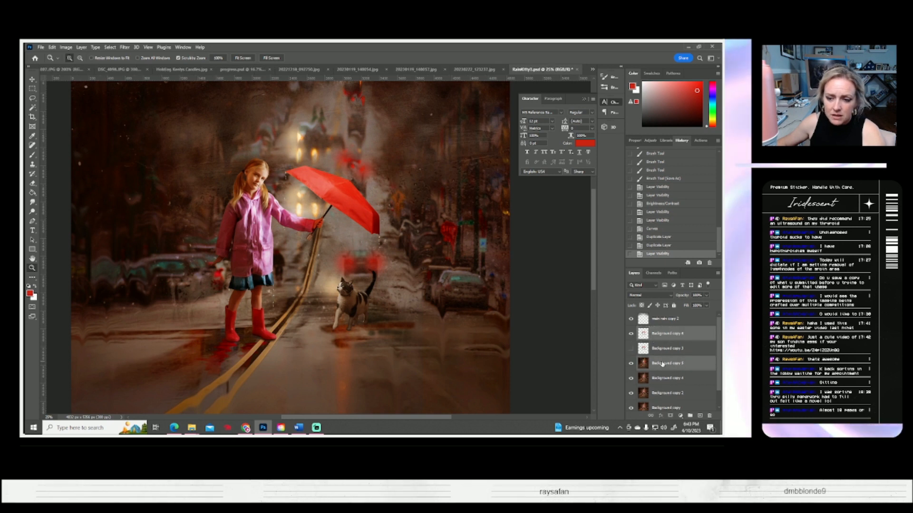
click(641, 269)
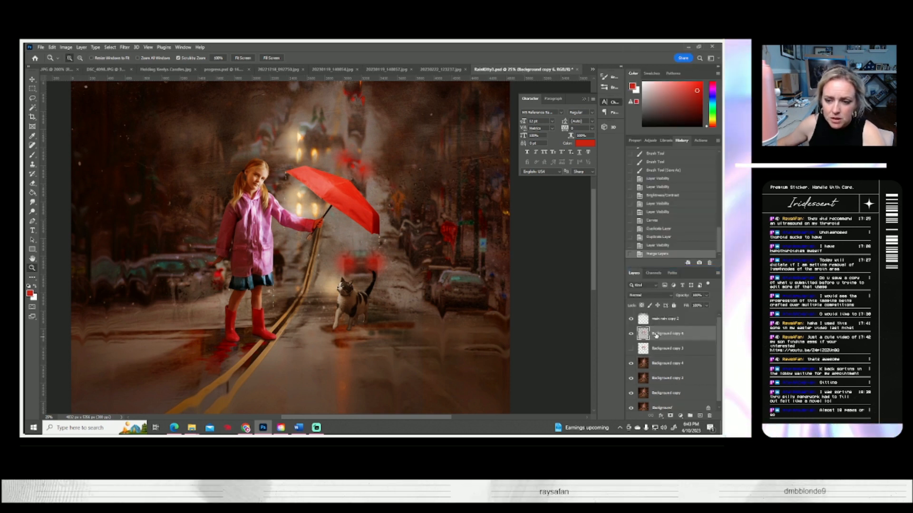
right_click(656, 336)
click(669, 333)
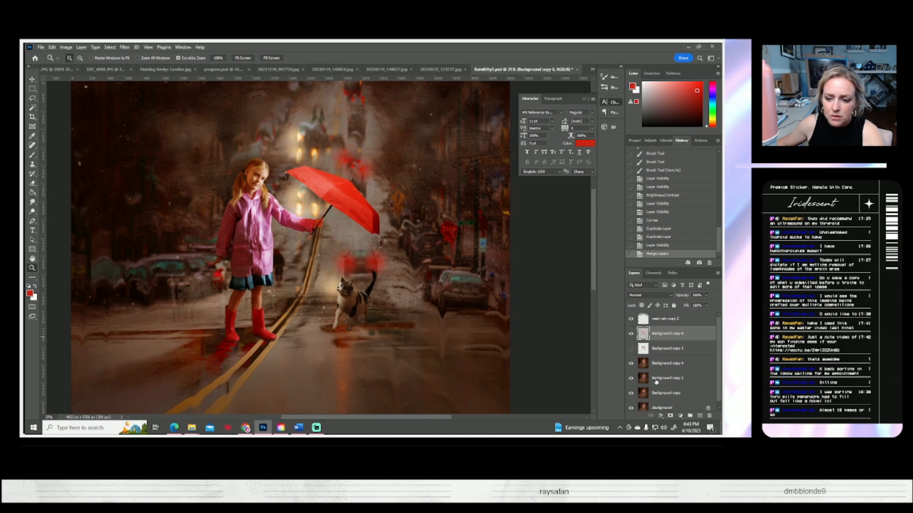
- Duplicate the Background copy 2 layer, move the duplicate above Background copy 4, and merge it with Background copy 6
right_click(656, 382)
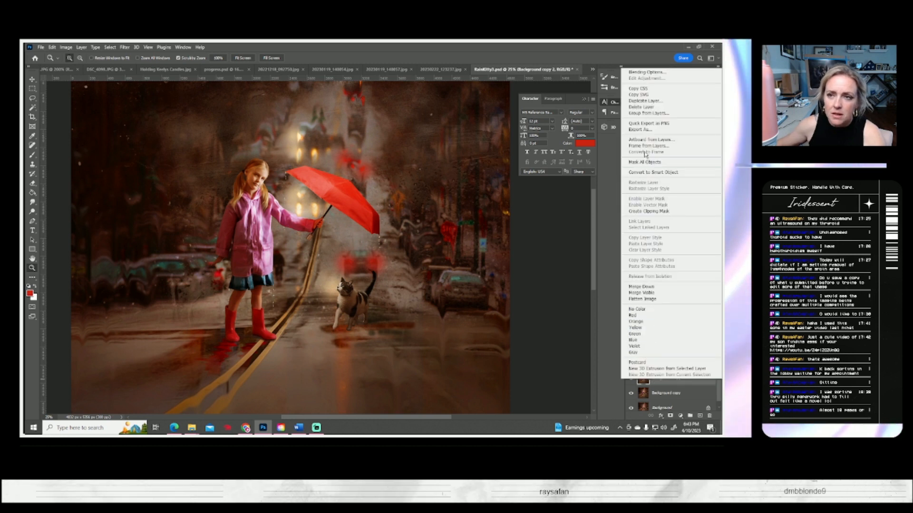
click(643, 102)
key(Return)
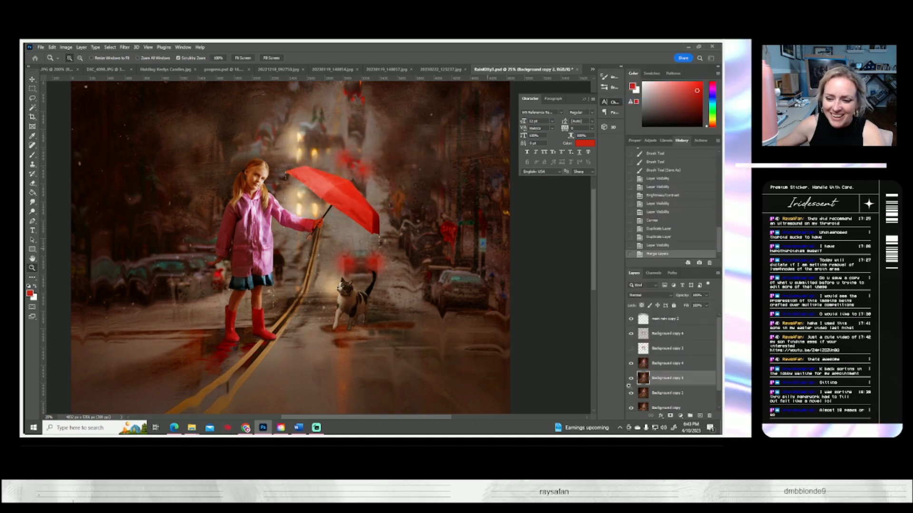
drag(660, 380, 665, 357)
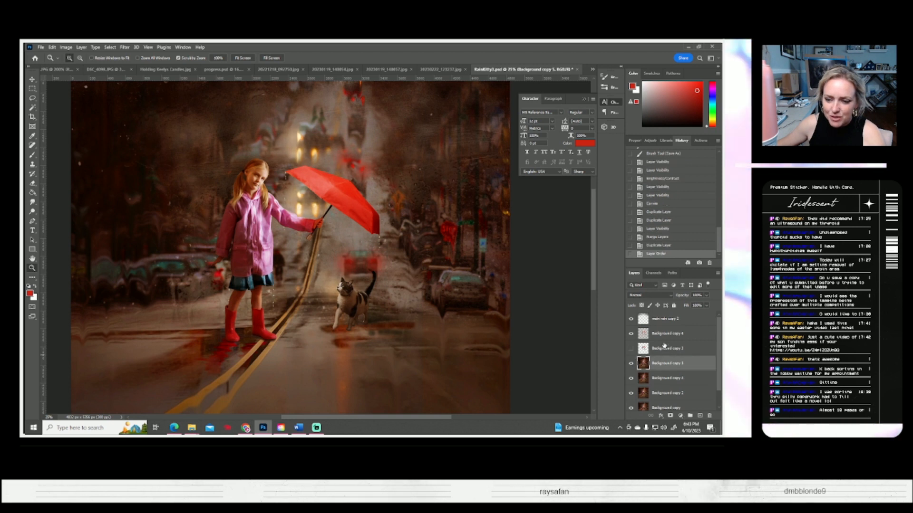
ctrl+click(664, 339)
right_click(665, 338)
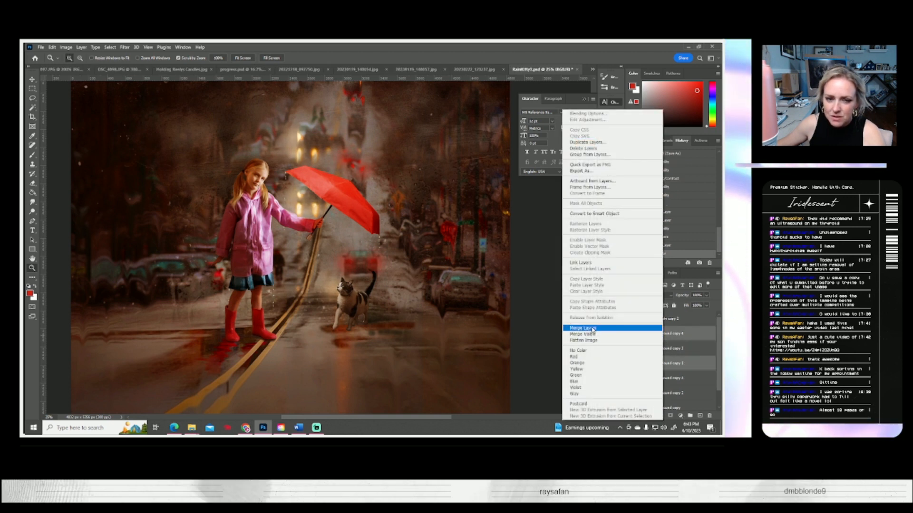
click(593, 333)
- Compare the merged Background copy 6 layer with the layers beneath it, and duplicate it as Background copy 7
click(631, 334)
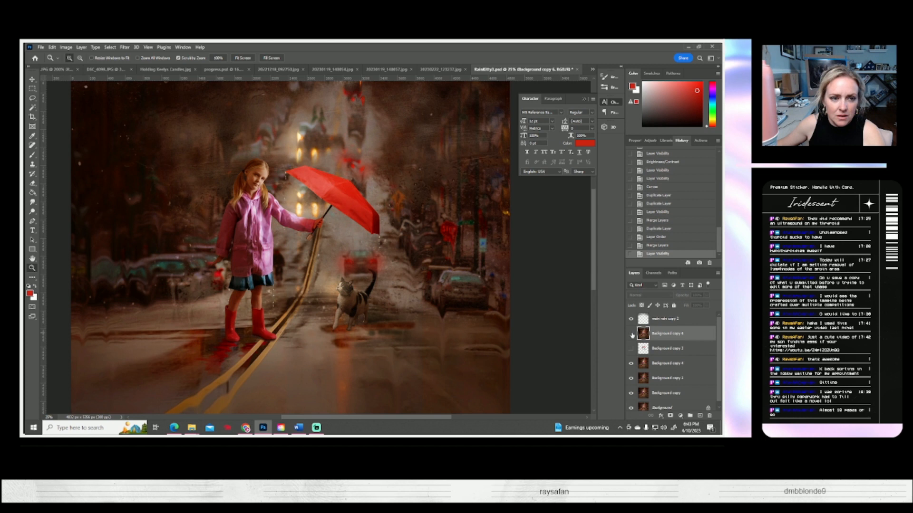
click(631, 334)
right_click(663, 334)
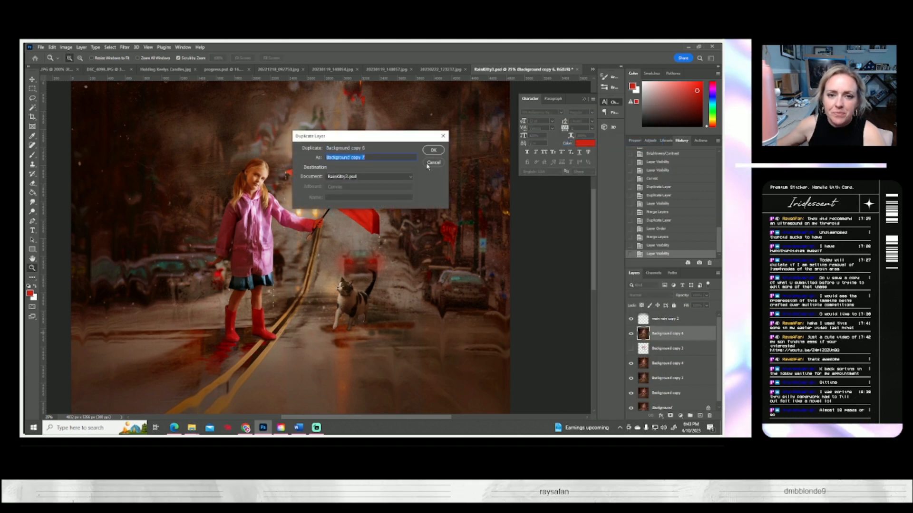
click(433, 150)
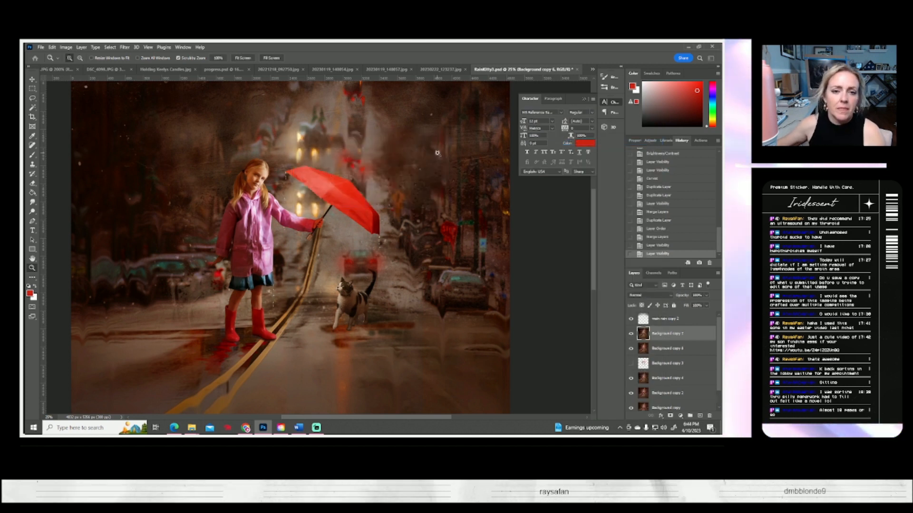
- Save the composite as RainKitty4.psd with Maximize Compatibility enabled, and fit the whole image in view
click(41, 47)
click(66, 130)
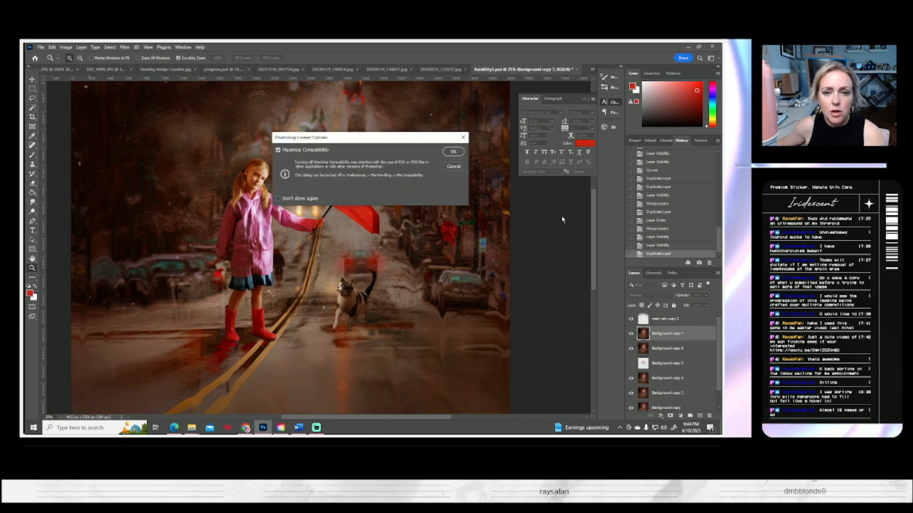
click(461, 154)
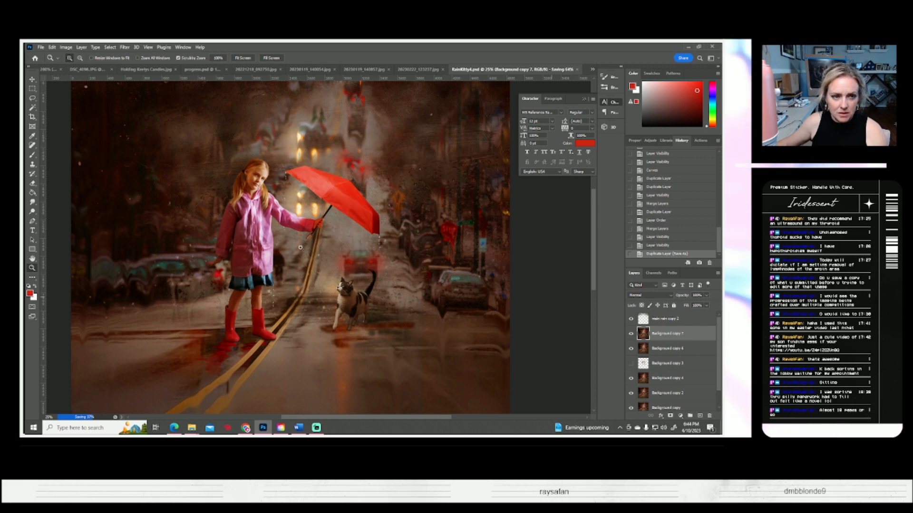
key(ctrl+0)
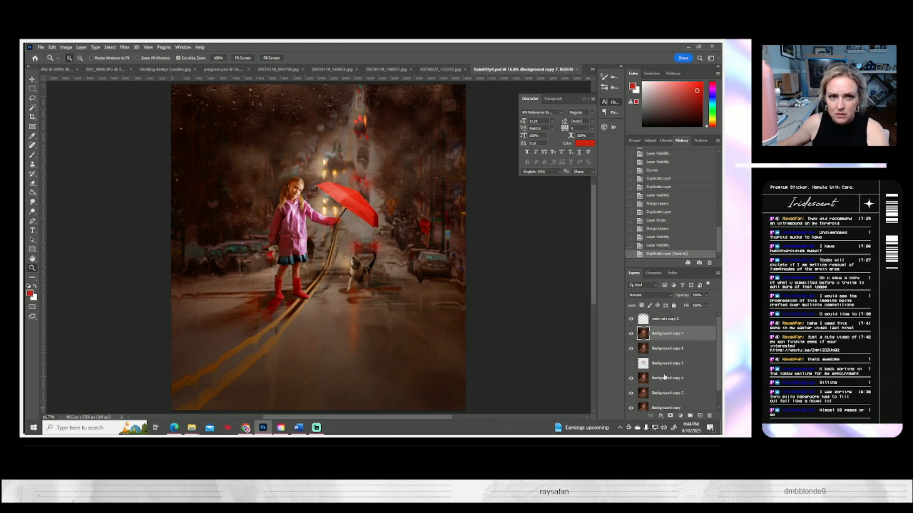
- Merge all layers below the rain layer into Background, and duplicate the merged layer as Background copy
scroll(667, 383, down, 2)
shift+click(664, 405)
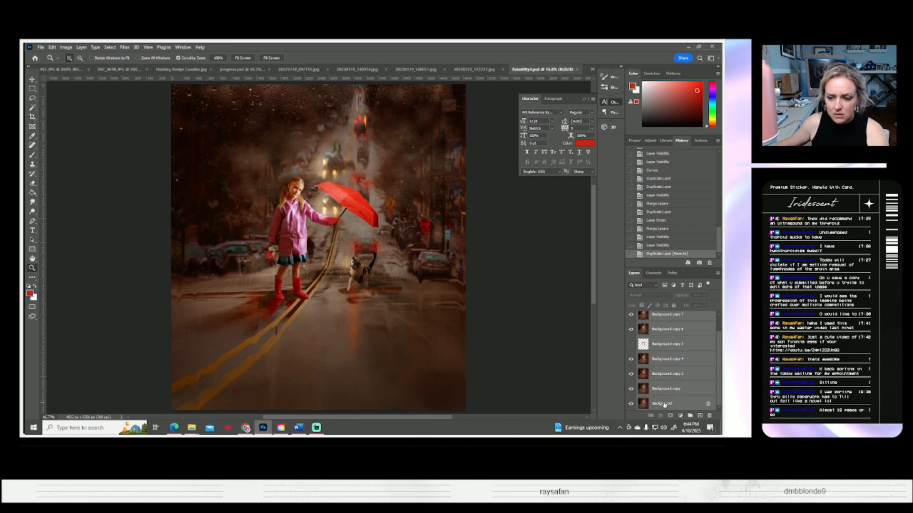
right_click(664, 405)
click(665, 373)
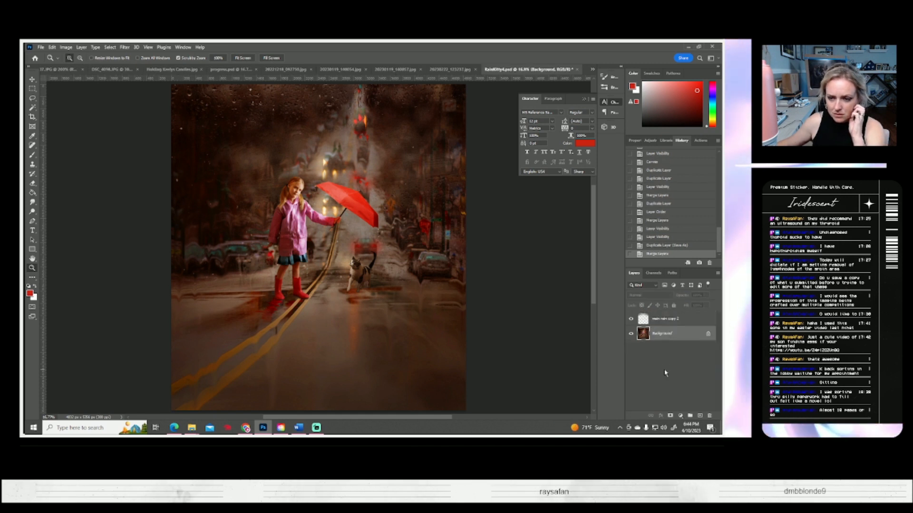
right_click(654, 334)
click(668, 246)
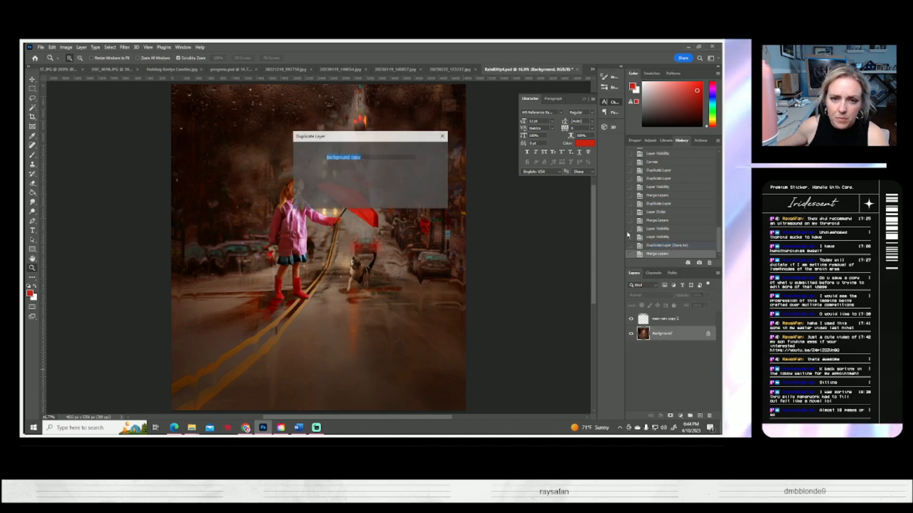
click(434, 150)
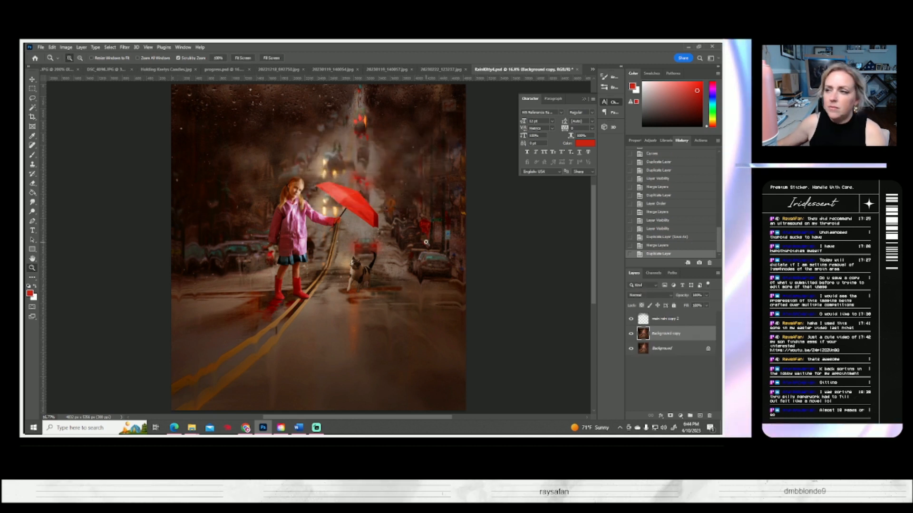
click(66, 48)
mouse_move(74, 68)
click(153, 68)
drag(518, 162, 489, 164)
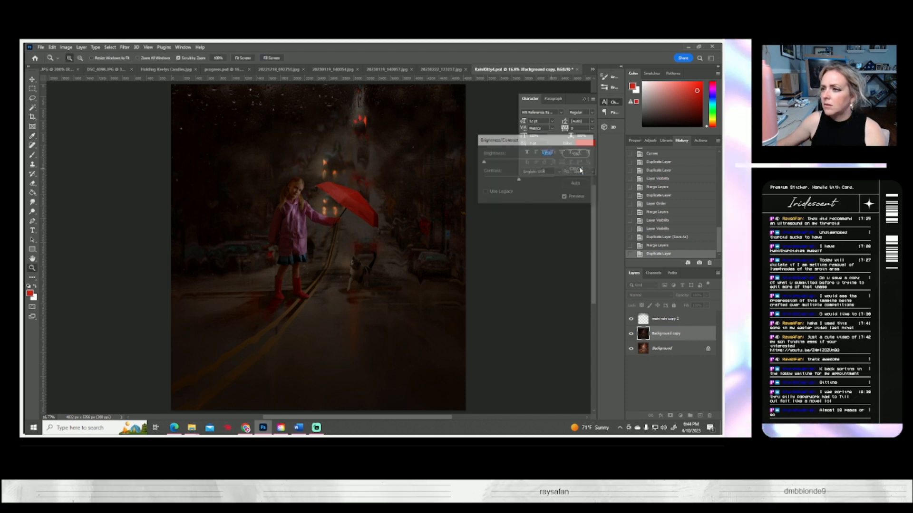
click(576, 169)
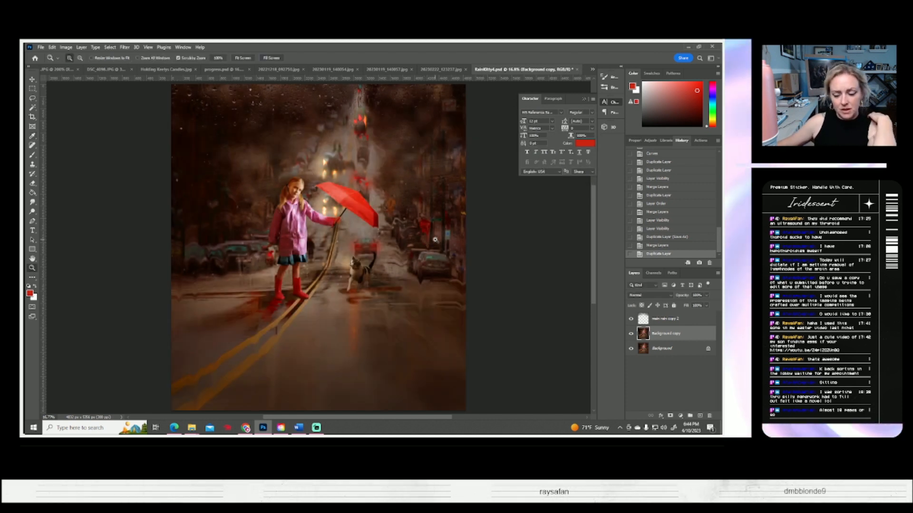
- Try darkening the Background copy layer with Brightness/Contrast at brightness -41, and revert to the state before it
click(66, 47)
mouse_move(91, 65)
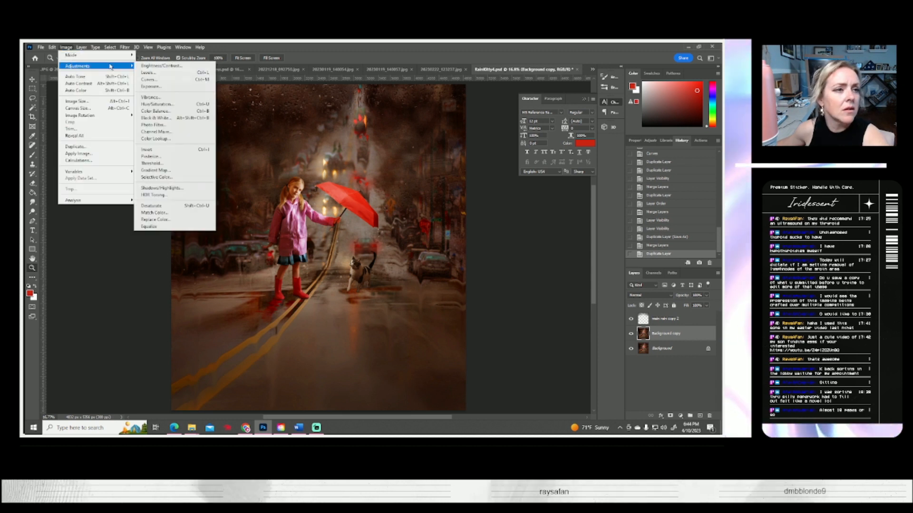
click(157, 65)
drag(519, 163, 510, 165)
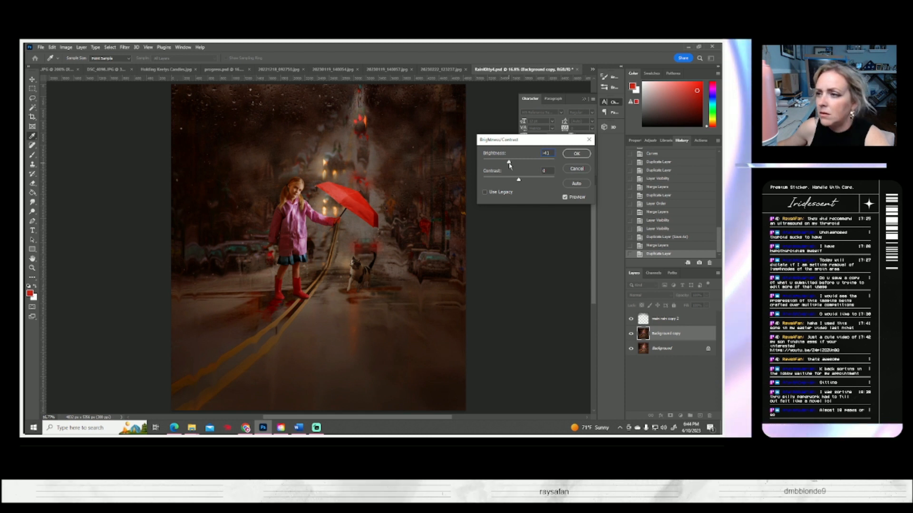
click(576, 154)
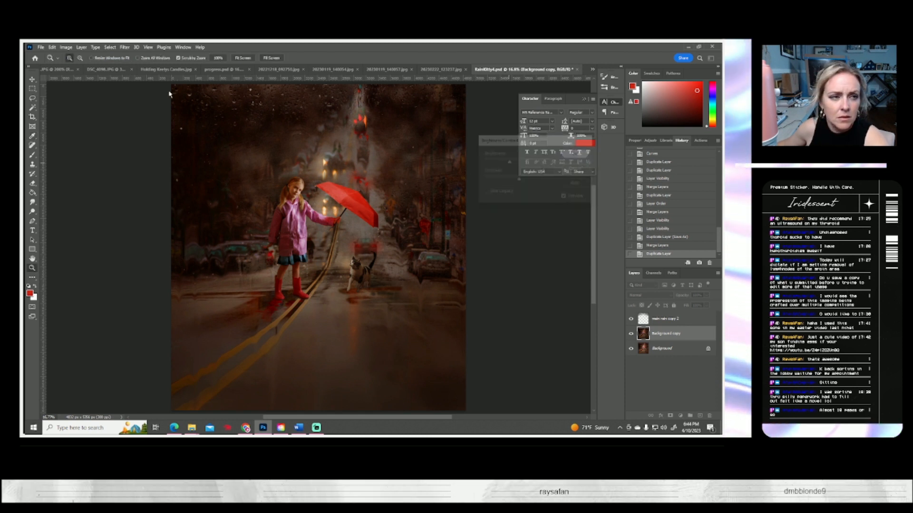
click(64, 47)
click(62, 48)
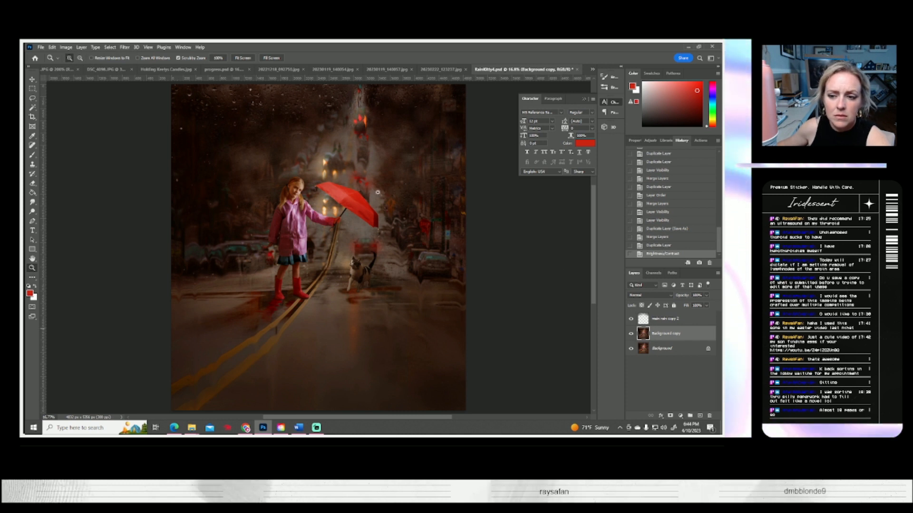
click(659, 245)
click(66, 48)
mouse_move(76, 66)
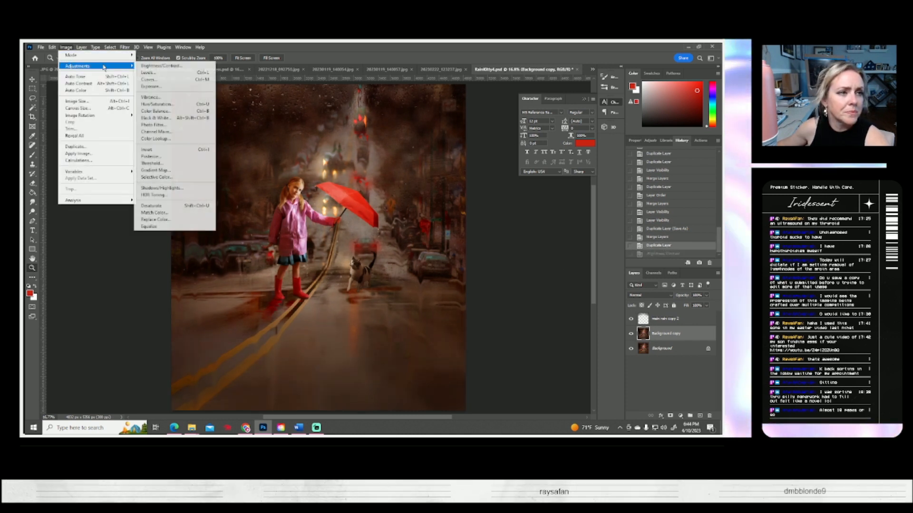
click(155, 66)
drag(519, 163, 479, 169)
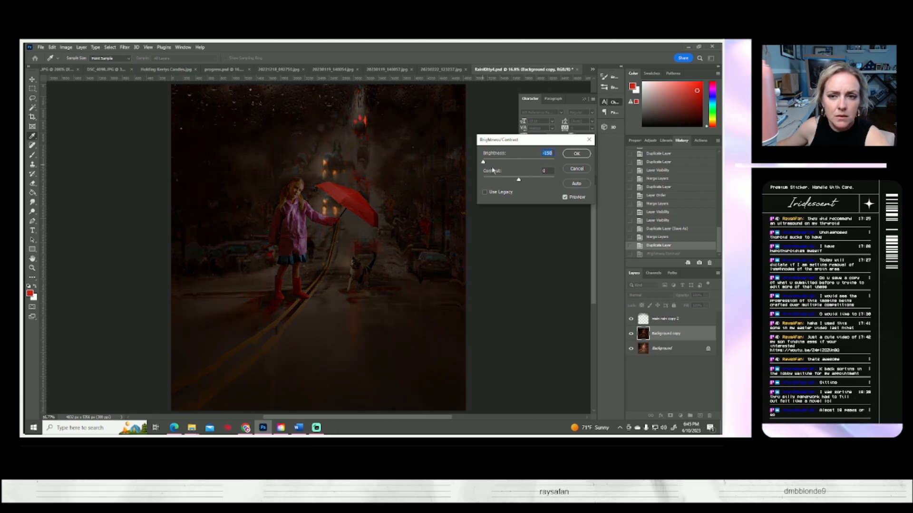
click(583, 170)
click(65, 47)
mouse_move(110, 65)
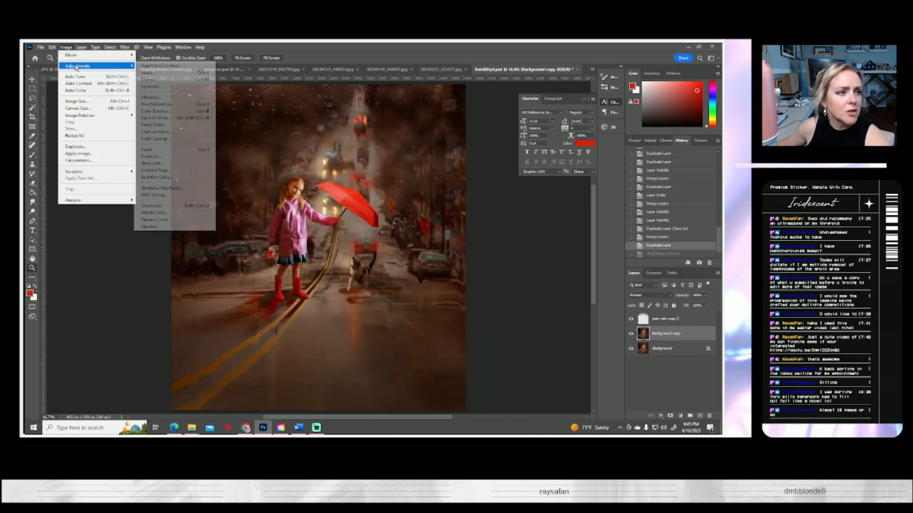
click(166, 73)
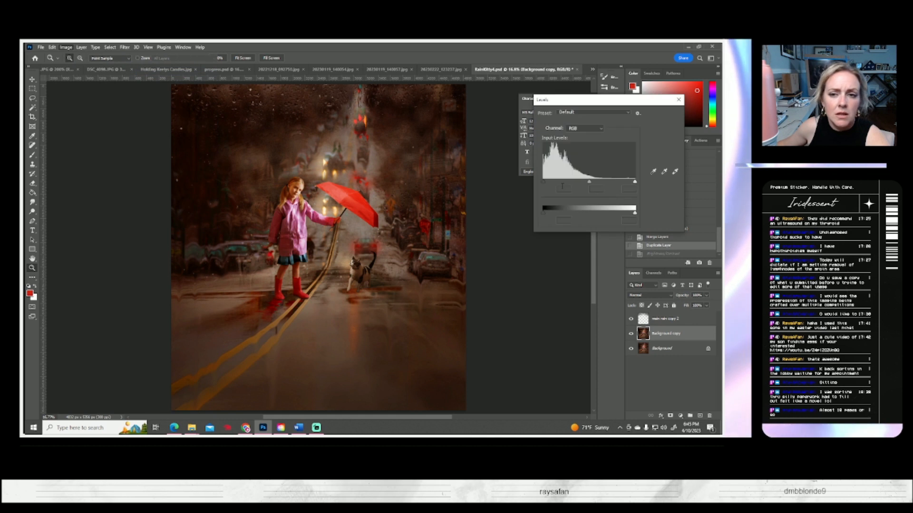
mouse_move(635, 181)
mouse_down()
mouse_move(559, 190)
mouse_move(635, 187)
mouse_up()
drag(545, 184, 659, 199)
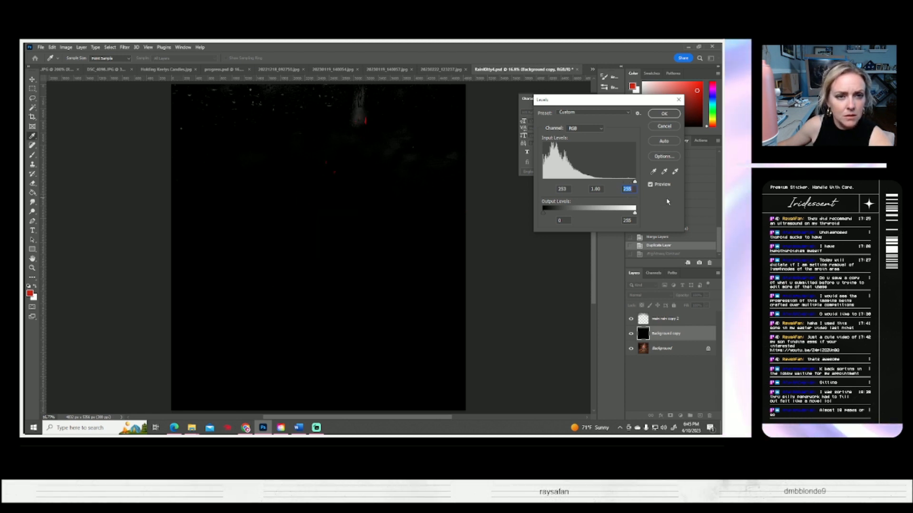
drag(635, 182, 618, 195)
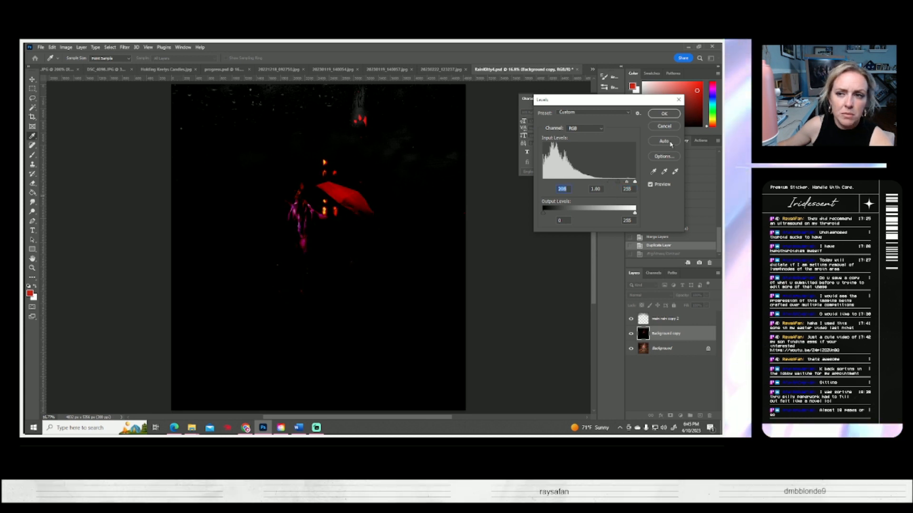
click(664, 127)
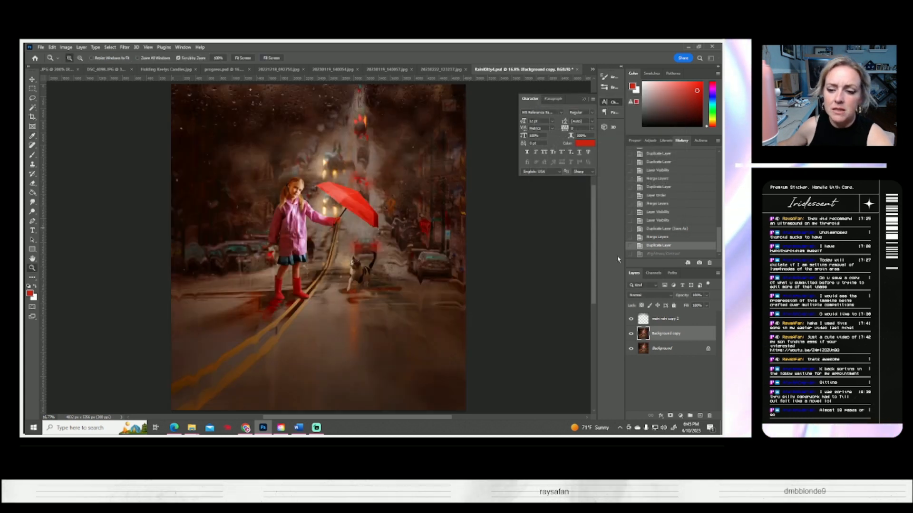
- Select the girl, umbrella and cat on Background copy with Select Subject, and duplicate the layer as Background copy 2
click(630, 334)
click(631, 334)
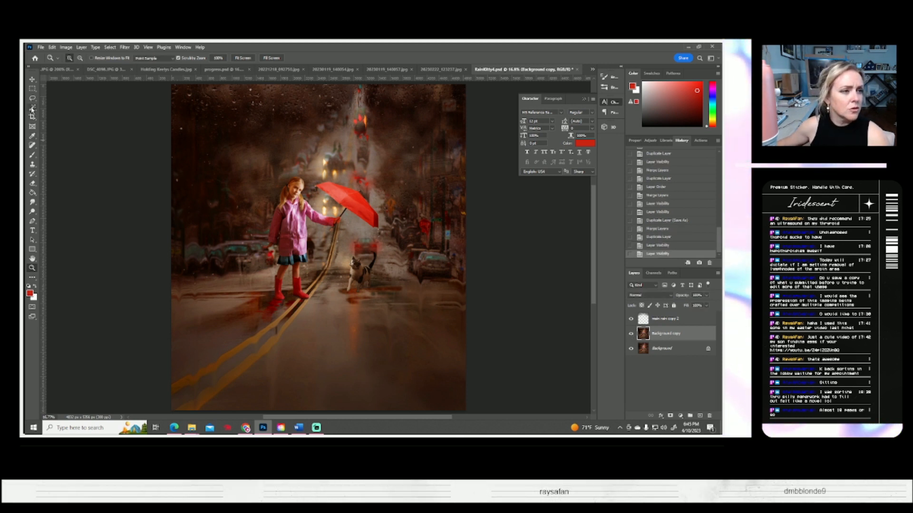
key(w)
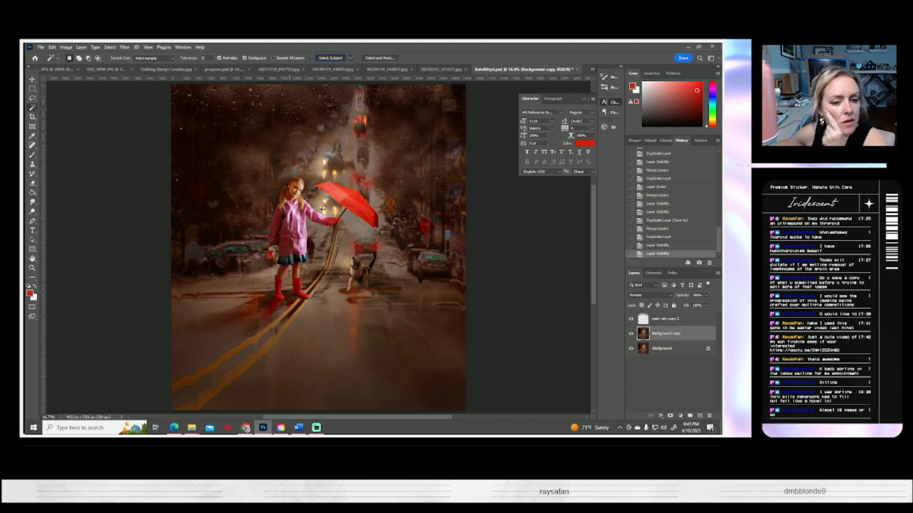
click(330, 57)
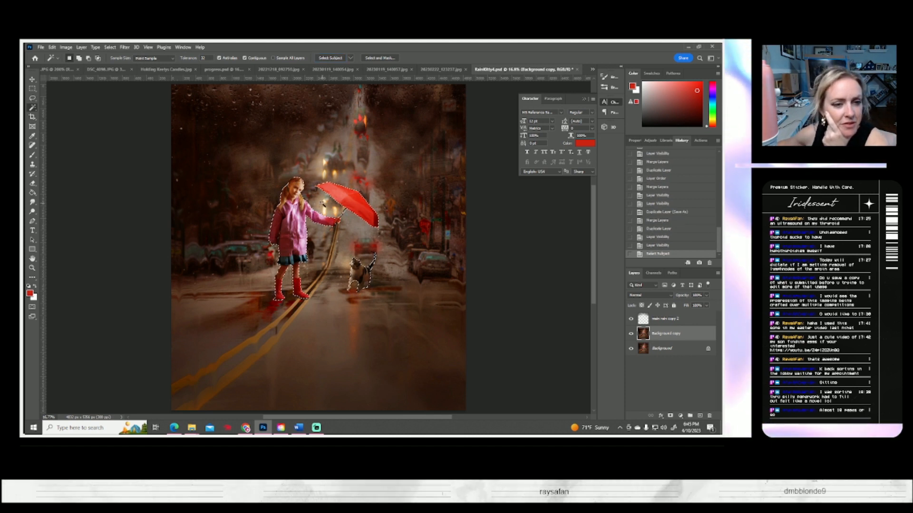
right_click(652, 333)
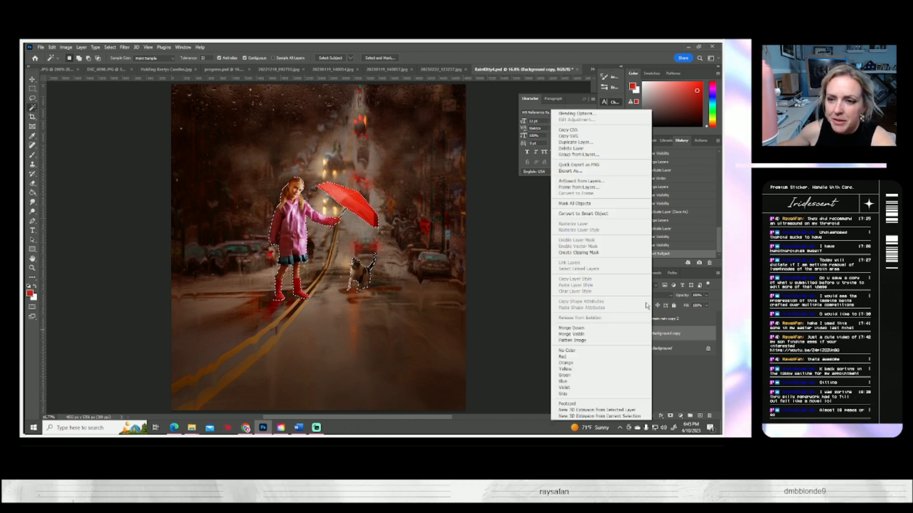
click(578, 145)
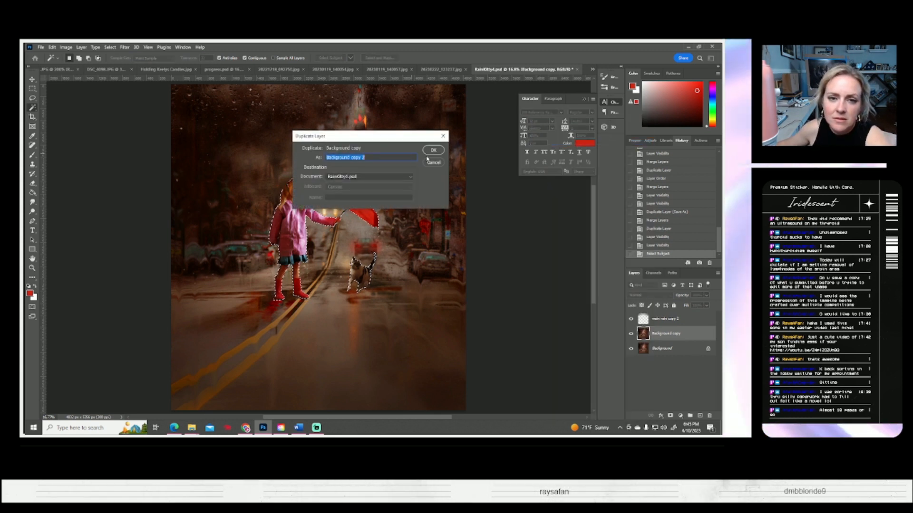
click(433, 151)
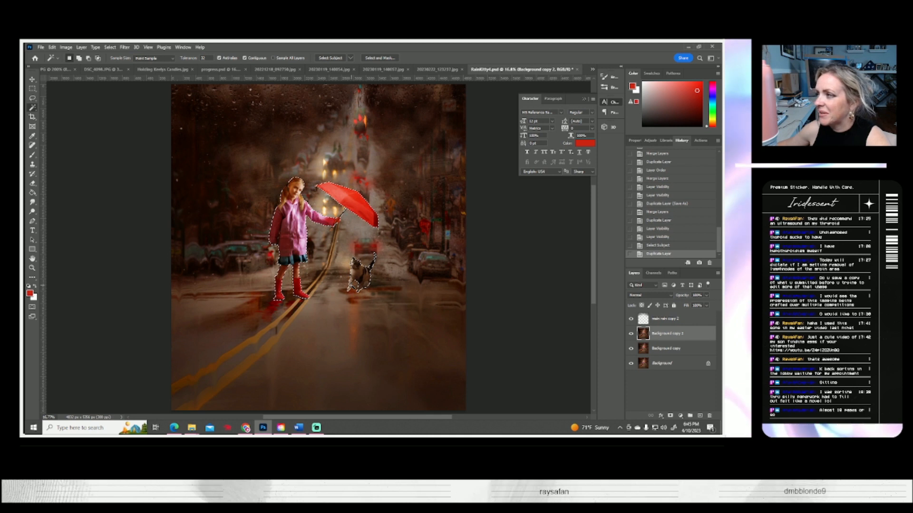
- Invert the subject selection, clear the surroundings from Background copy 2, and deselect
click(110, 48)
click(120, 76)
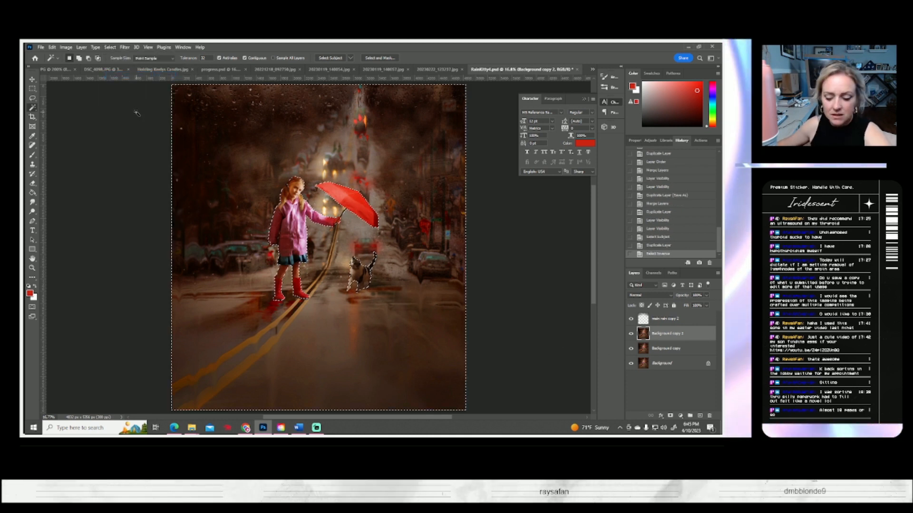
key(Delete)
click(110, 47)
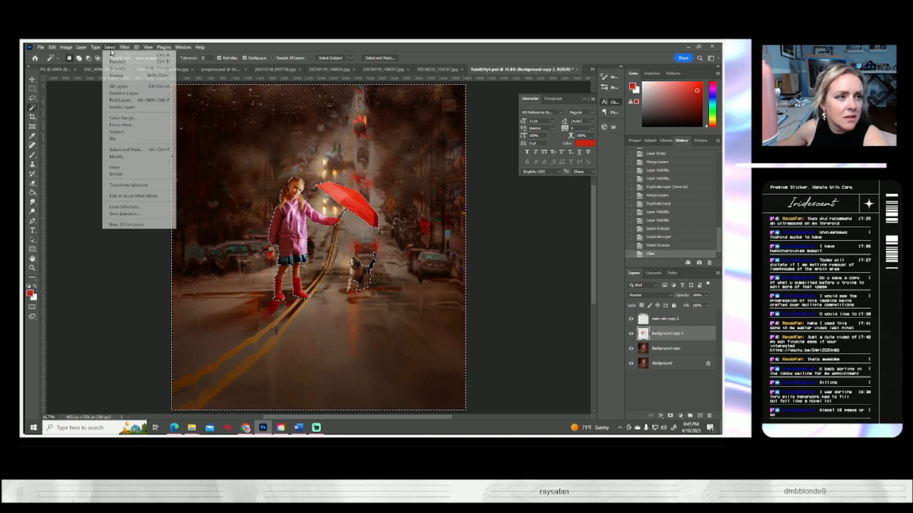
click(119, 64)
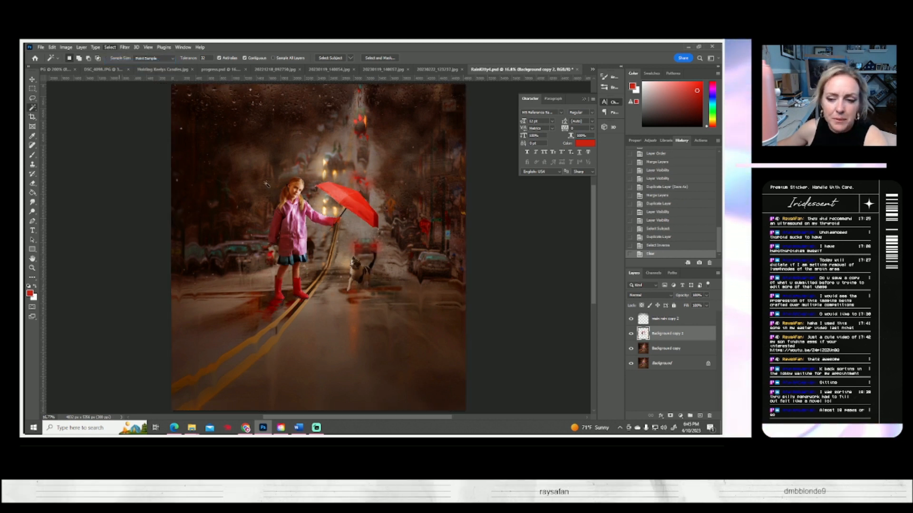
- Save the composite as RainKitty5.psd with Maximize Compatibility enabled
click(41, 47)
click(76, 134)
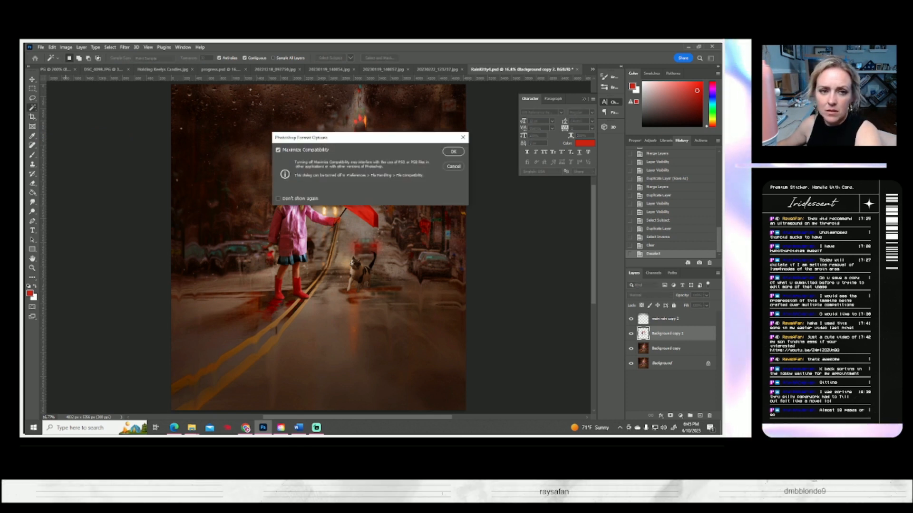
key(Return)
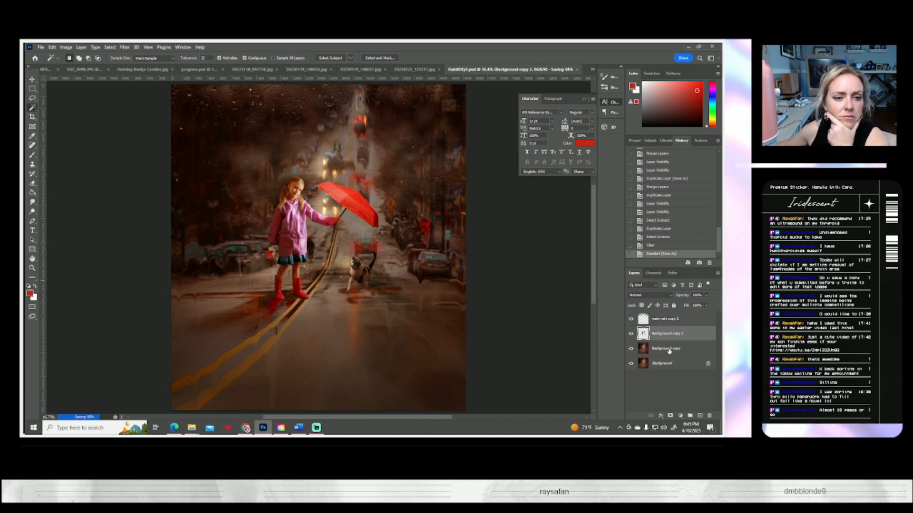
- Darken the cut-out subjects on Background copy 2 with Brightness/Contrast at brightness about -100 and contrast -50
click(632, 336)
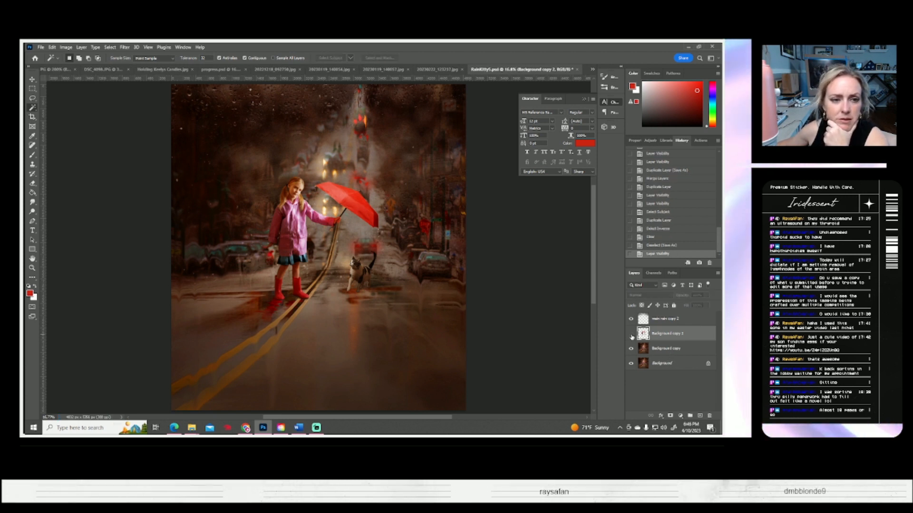
click(632, 335)
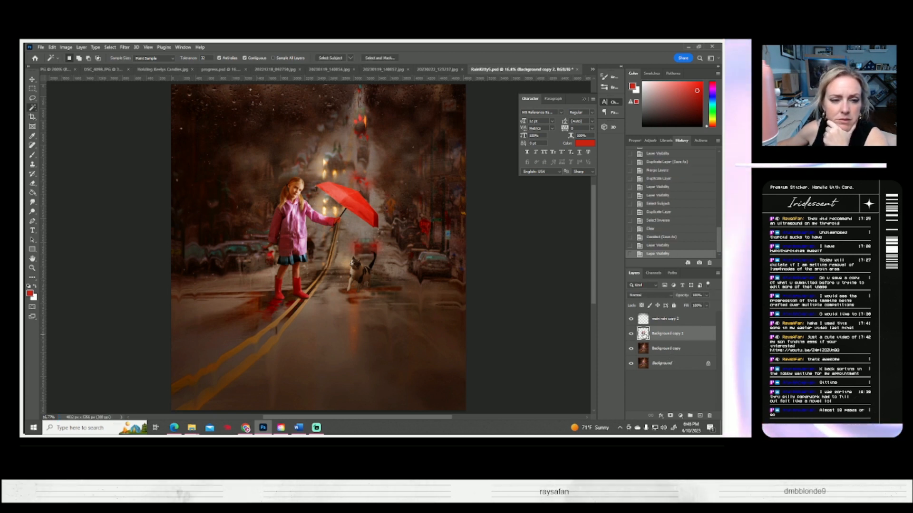
click(66, 47)
mouse_move(81, 63)
click(152, 65)
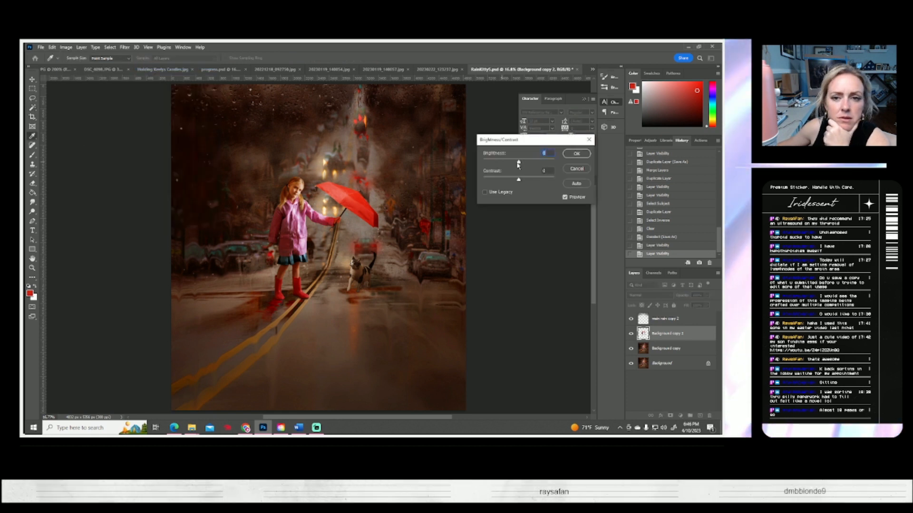
drag(519, 163, 495, 165)
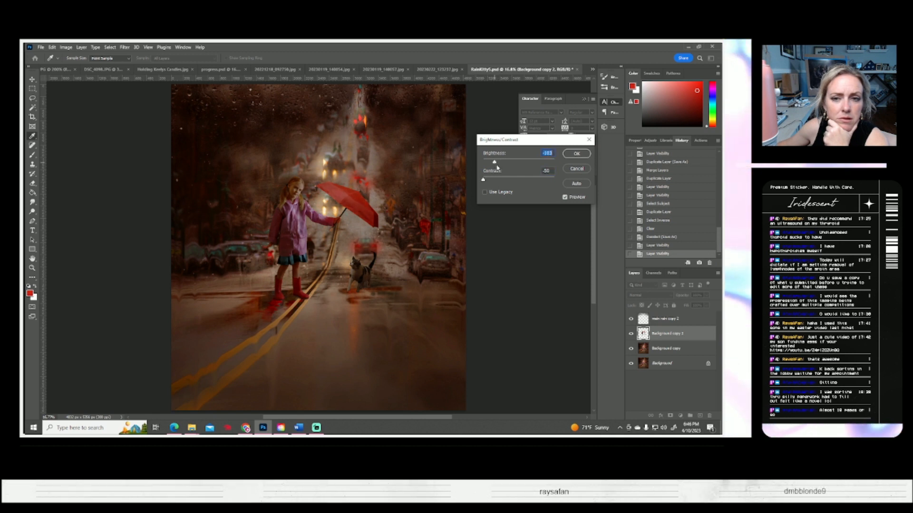
click(574, 154)
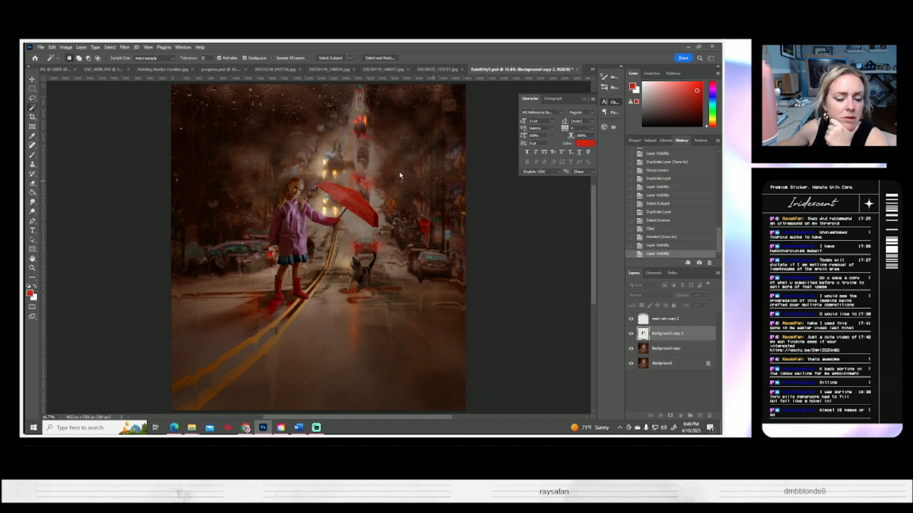
- Erase the darkened layer over the umbrella, cat and red boots at a higher eraser opacity, and compare it hidden and shown
click(32, 183)
click(279, 178)
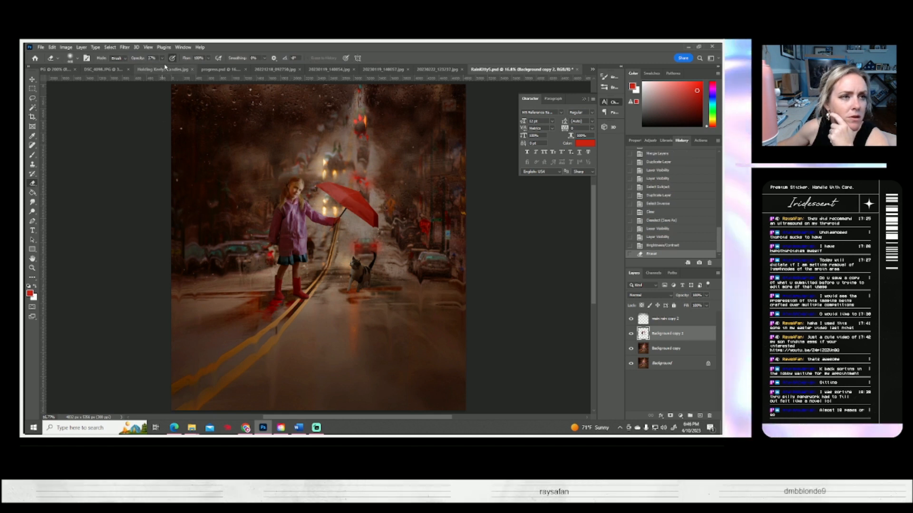
drag(166, 70, 197, 71)
drag(328, 176, 378, 225)
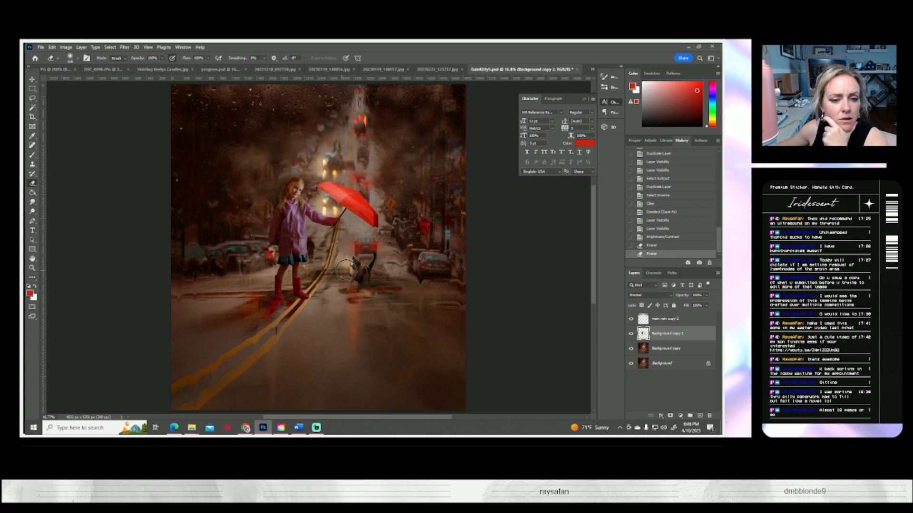
drag(345, 289, 335, 305)
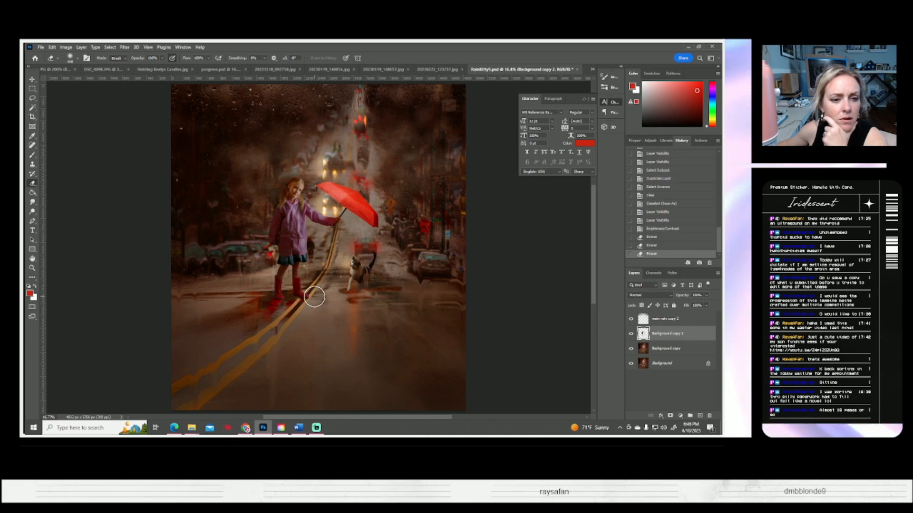
mouse_move(303, 264)
mouse_down()
mouse_move(332, 236)
mouse_move(317, 257)
mouse_up()
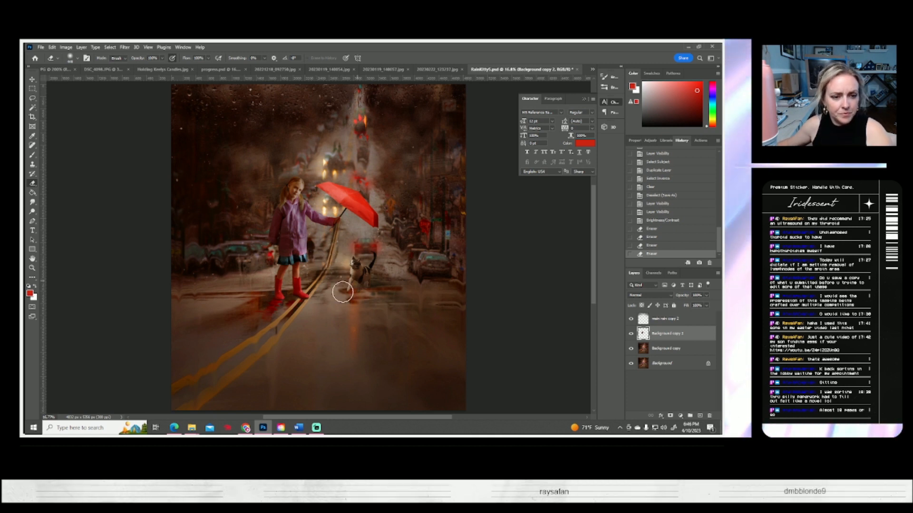
key(ctrl+z)
mouse_move(301, 281)
mouse_down()
mouse_move(308, 300)
mouse_move(294, 301)
mouse_move(285, 282)
mouse_move(286, 306)
mouse_move(285, 284)
mouse_move(274, 301)
mouse_move(255, 307)
mouse_up()
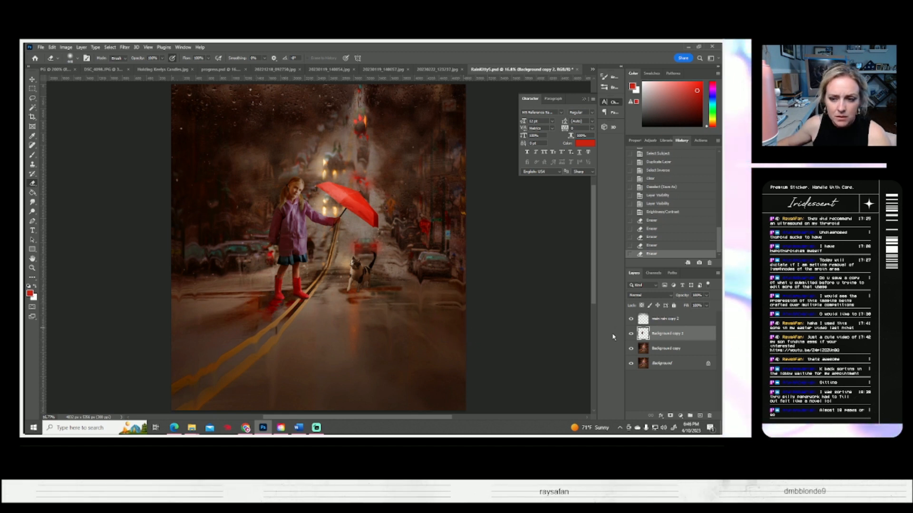
click(631, 334)
click(632, 335)
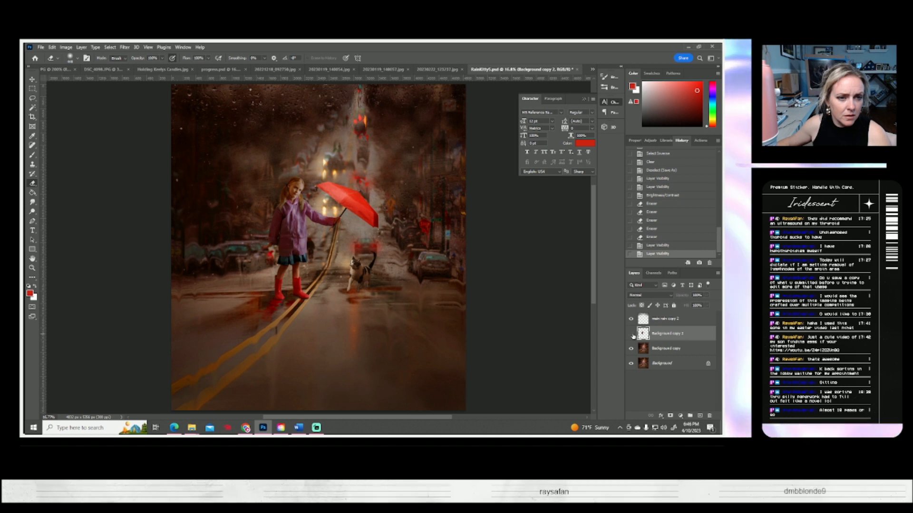
click(632, 335)
click(631, 334)
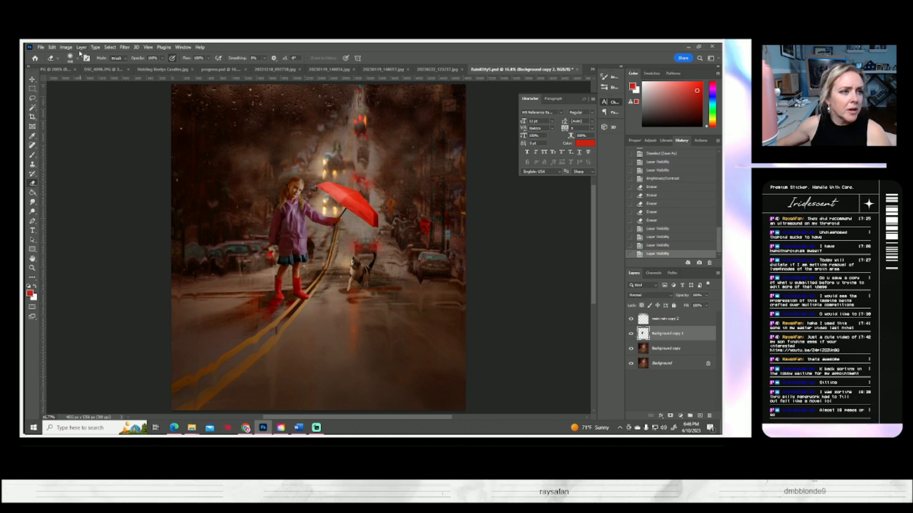
- Erase the darkening over the girl's hair and face with a smaller soft round eraser, and compare the layer hidden and shown
click(78, 58)
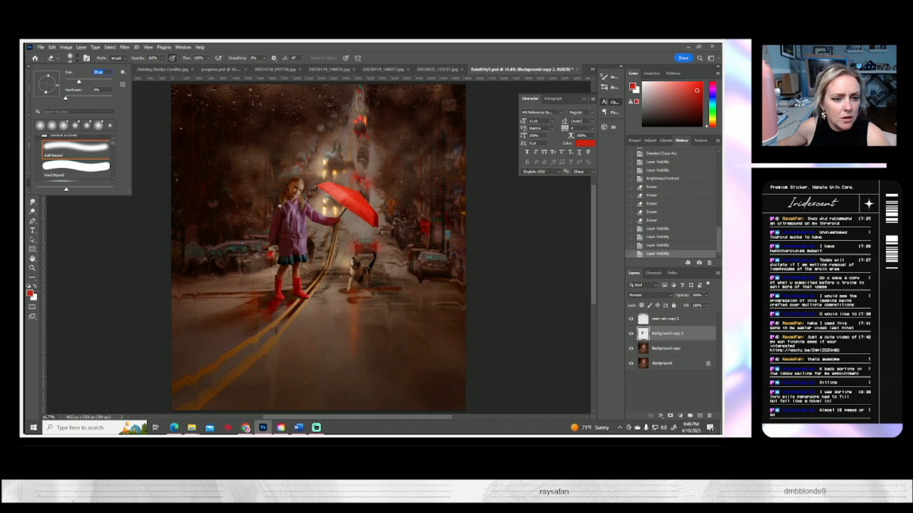
key(Return)
drag(278, 200, 287, 198)
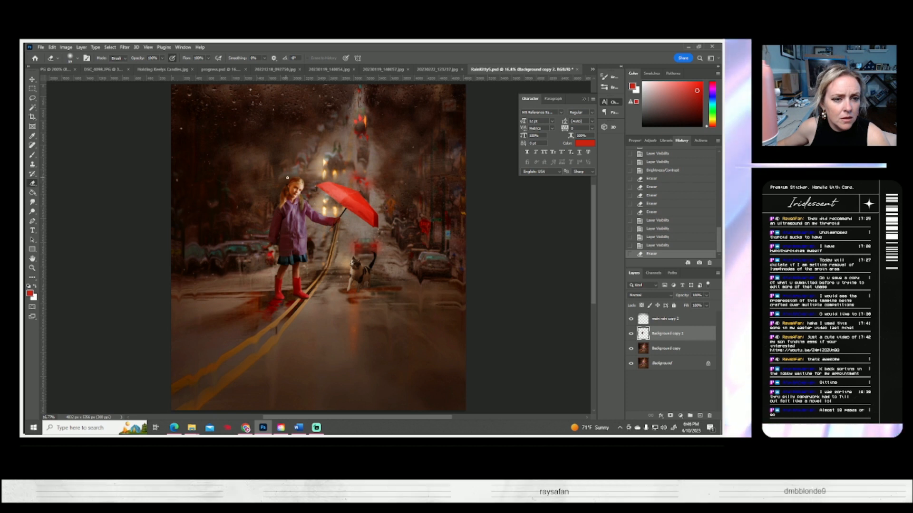
mouse_move(287, 188)
mouse_down()
mouse_move(303, 182)
mouse_move(301, 192)
mouse_up()
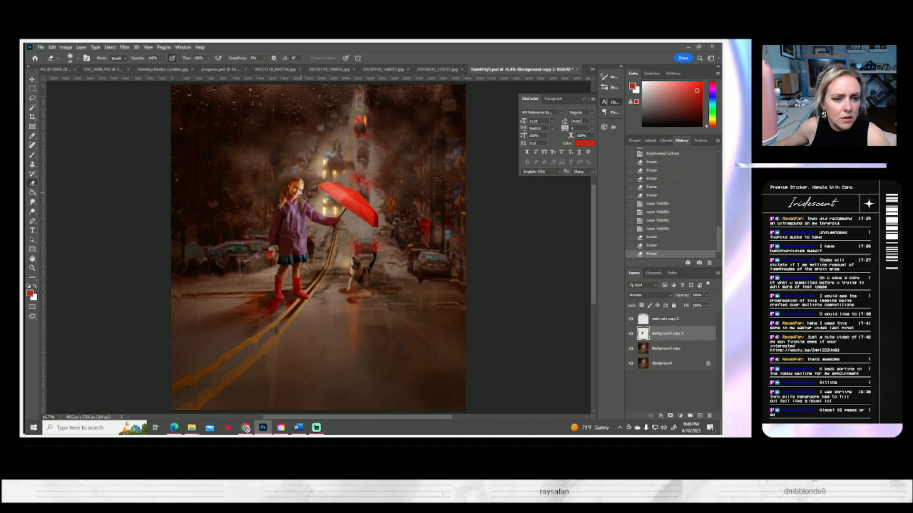
click(302, 207)
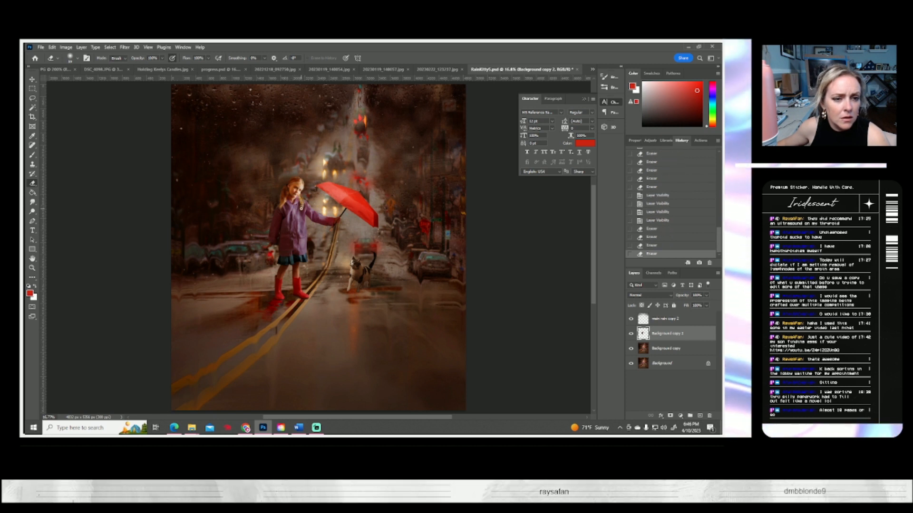
click(302, 191)
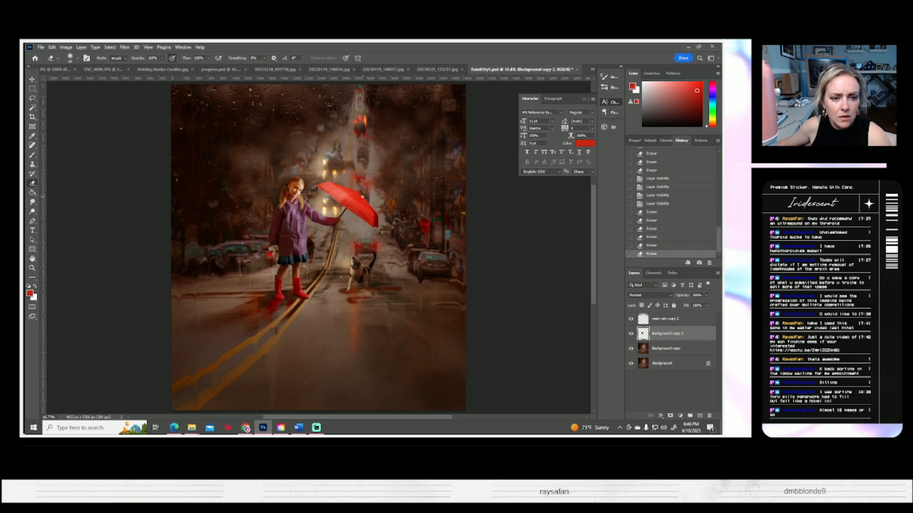
click(631, 334)
click(631, 334)
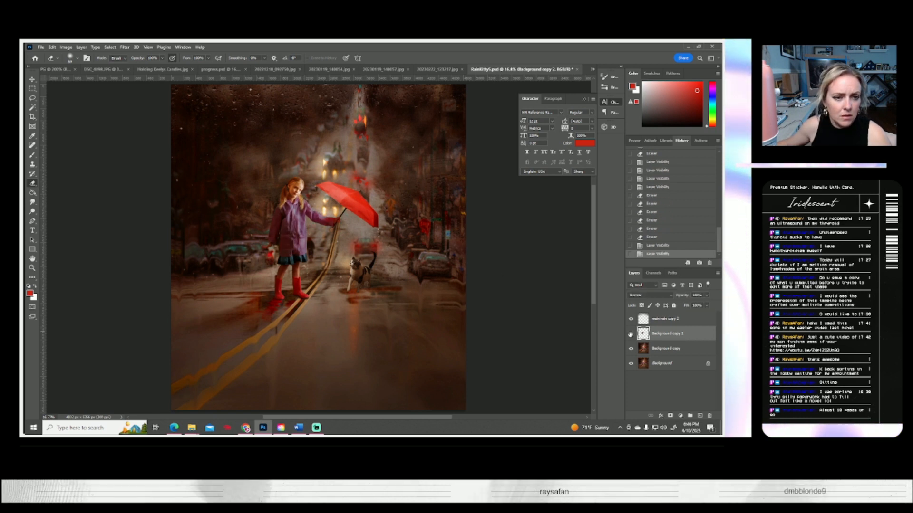
click(631, 334)
click(631, 334)
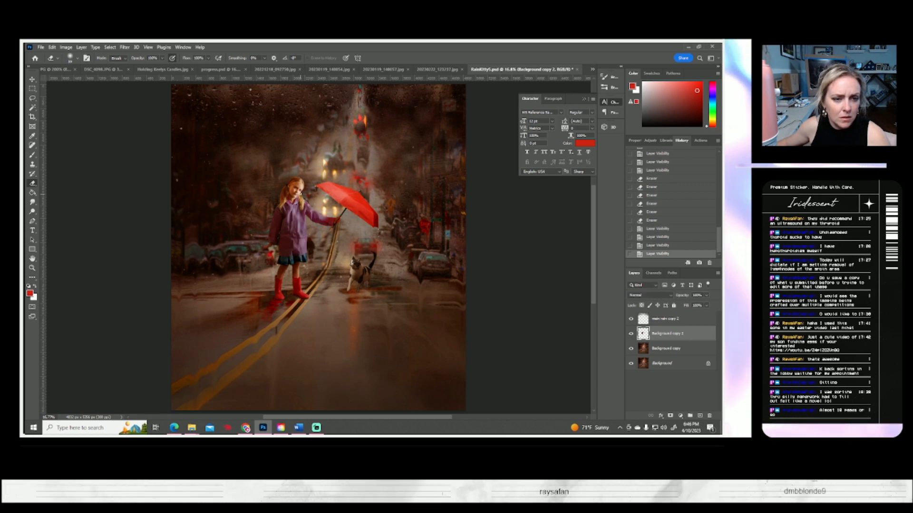
click(632, 335)
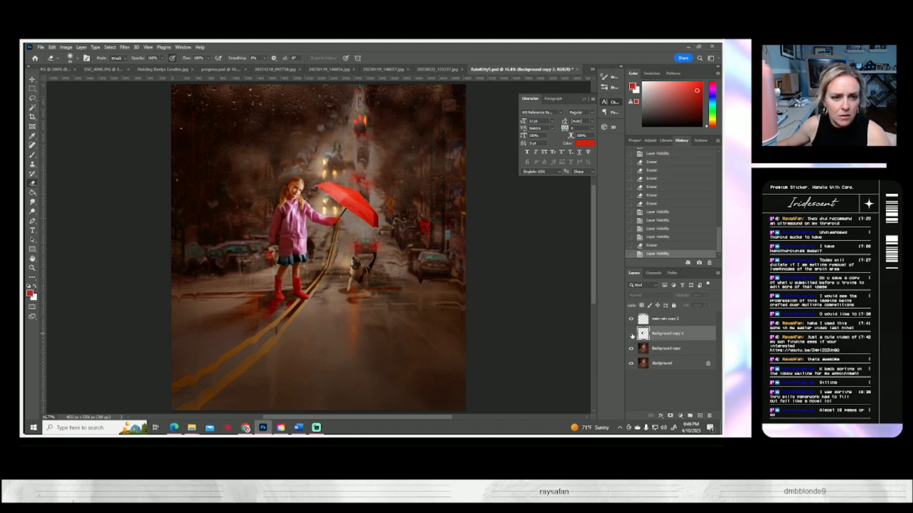
click(631, 335)
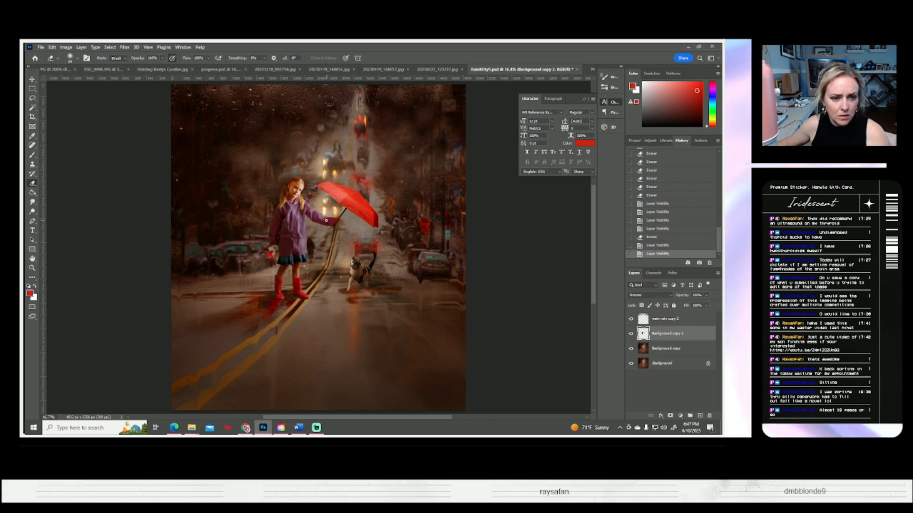
- Warm Background copy 2's midtones with Color Balance at about +30 red and -13 toward yellow, and compare the layer hidden and shown
click(66, 47)
mouse_move(95, 65)
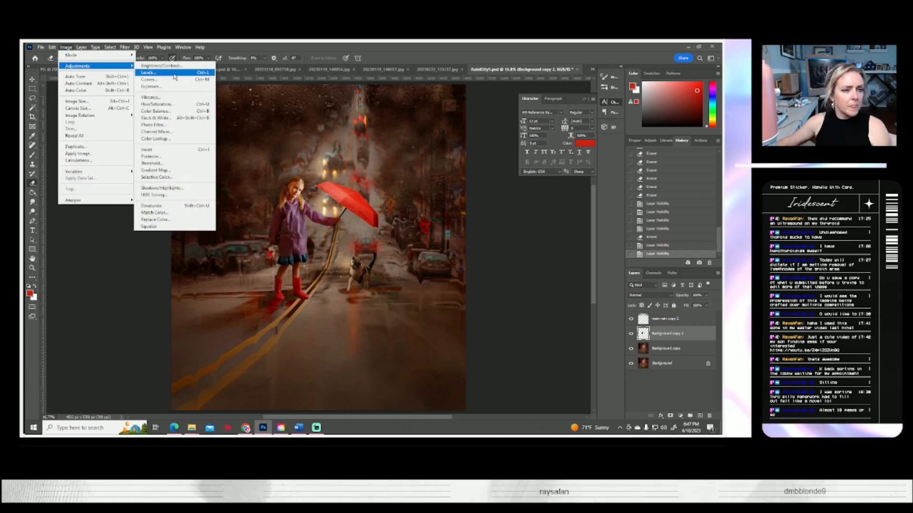
click(168, 112)
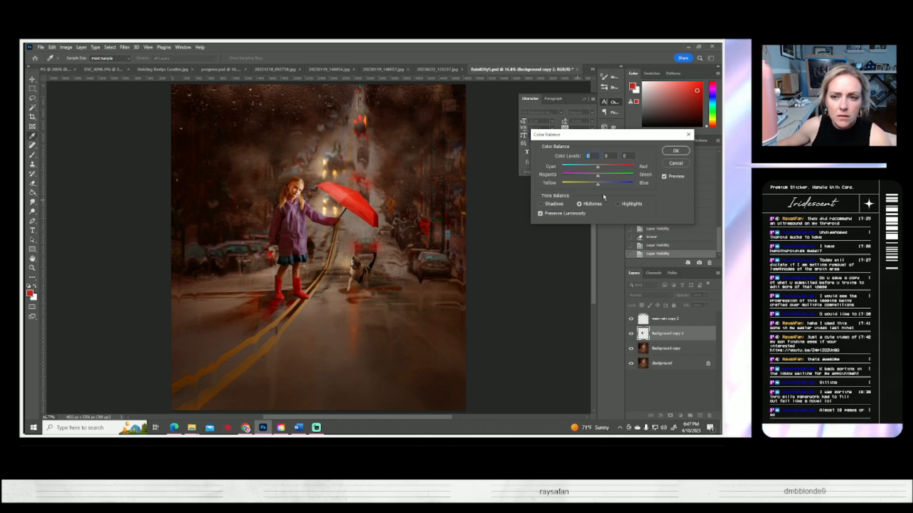
drag(598, 168, 594, 187)
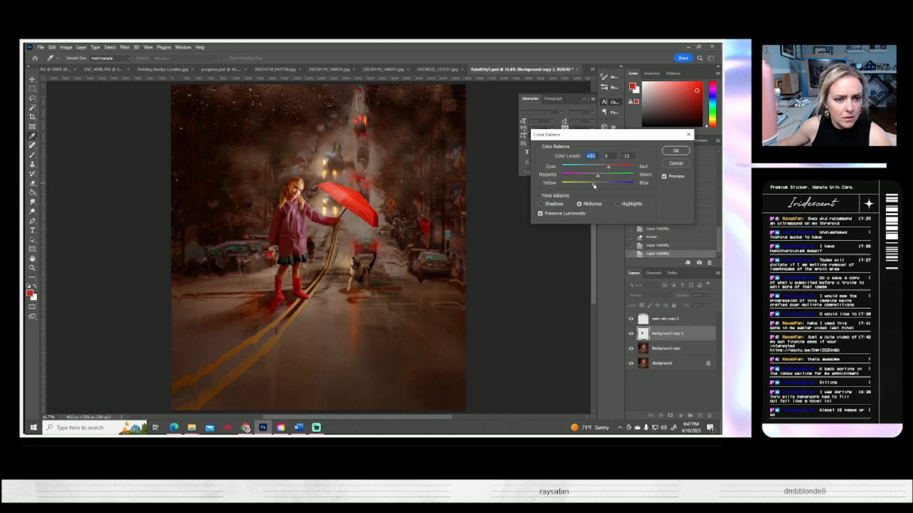
click(675, 151)
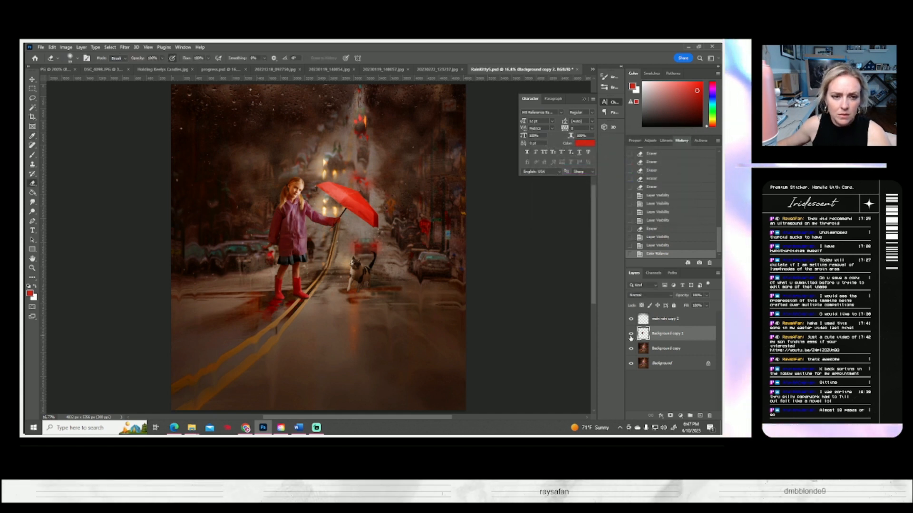
click(631, 336)
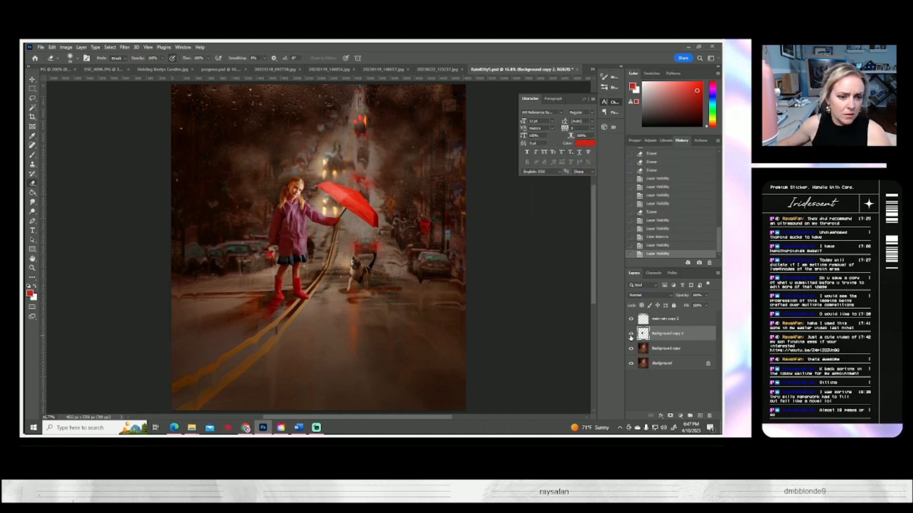
click(631, 335)
click(631, 335)
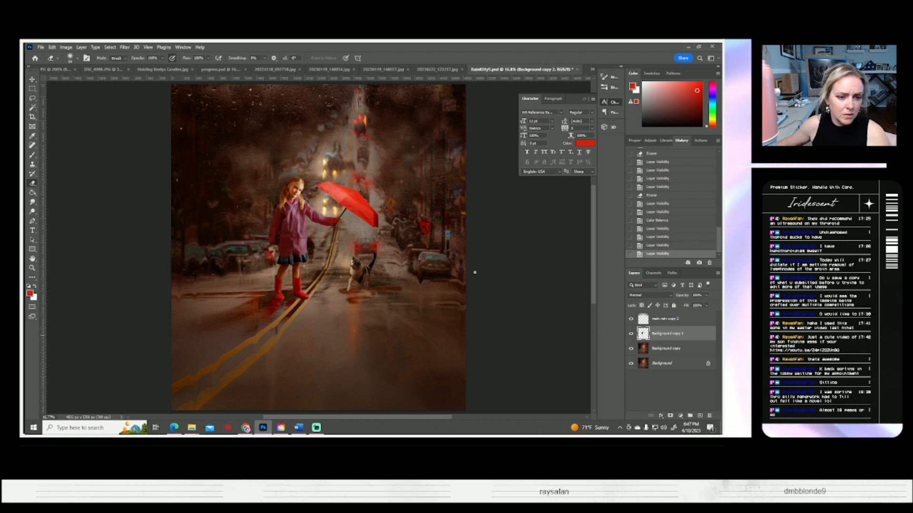
- Erase the adjusted layer over the girl's skirt, legs and boots with the soft round eraser, lowering its opacity to 30%
click(77, 58)
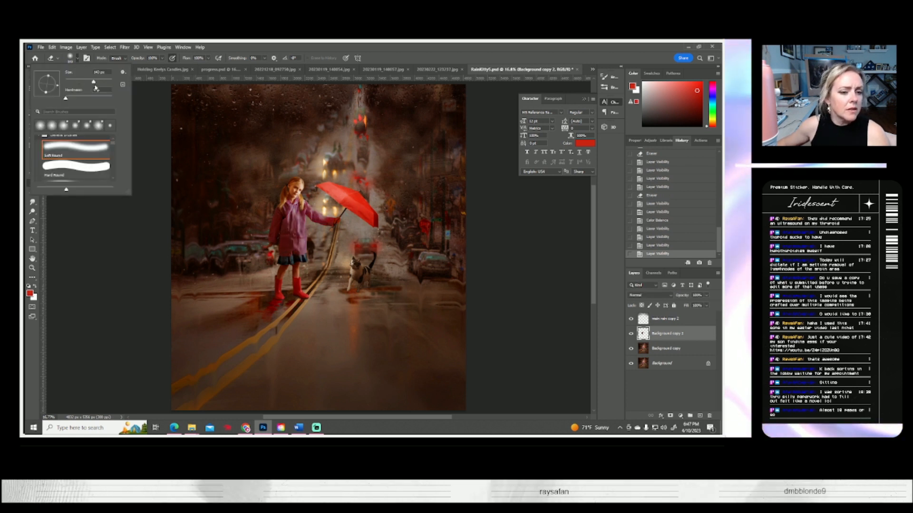
click(302, 269)
click(301, 267)
click(304, 264)
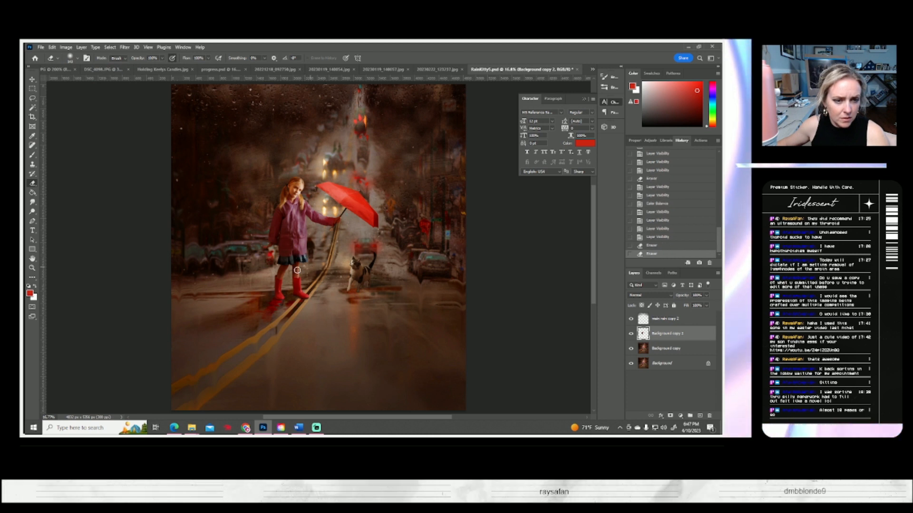
click(293, 268)
key(3)
click(284, 261)
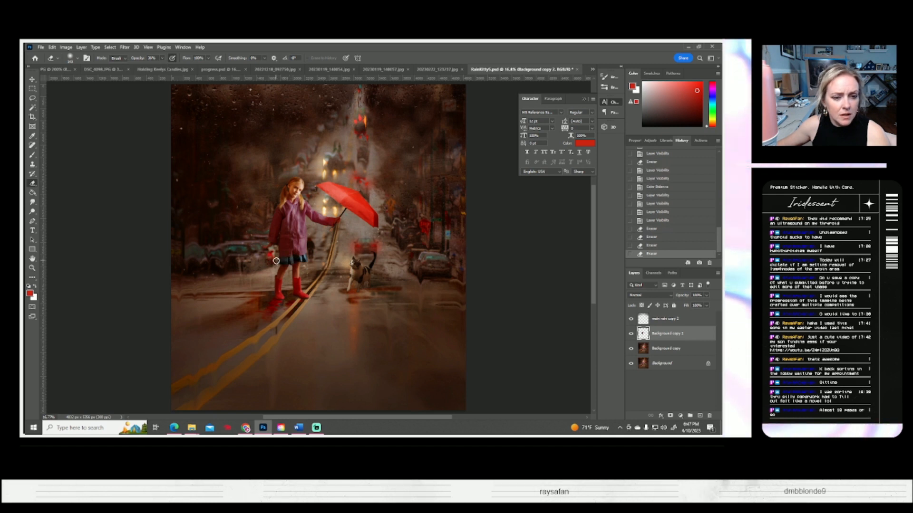
click(310, 257)
click(287, 282)
click(285, 292)
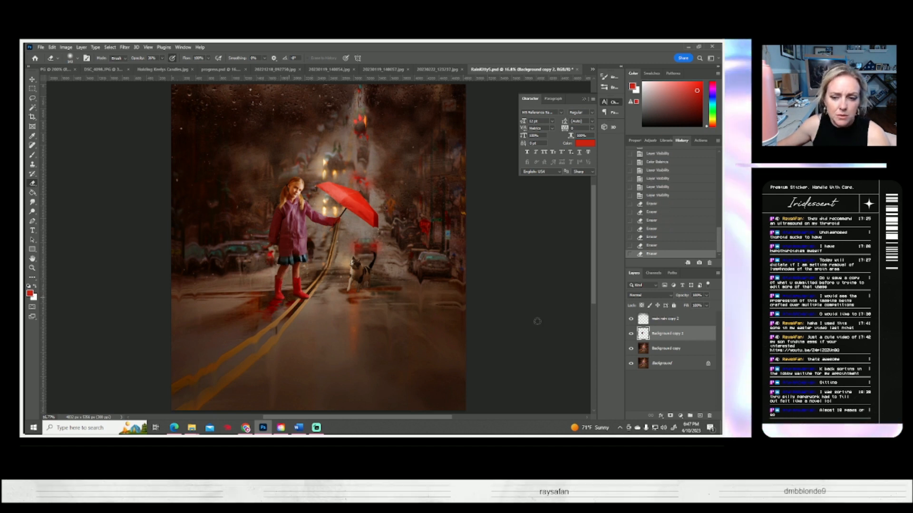
- Compare the girl's coat and skirt with Background copy 2 repeatedly hidden and shown
click(631, 334)
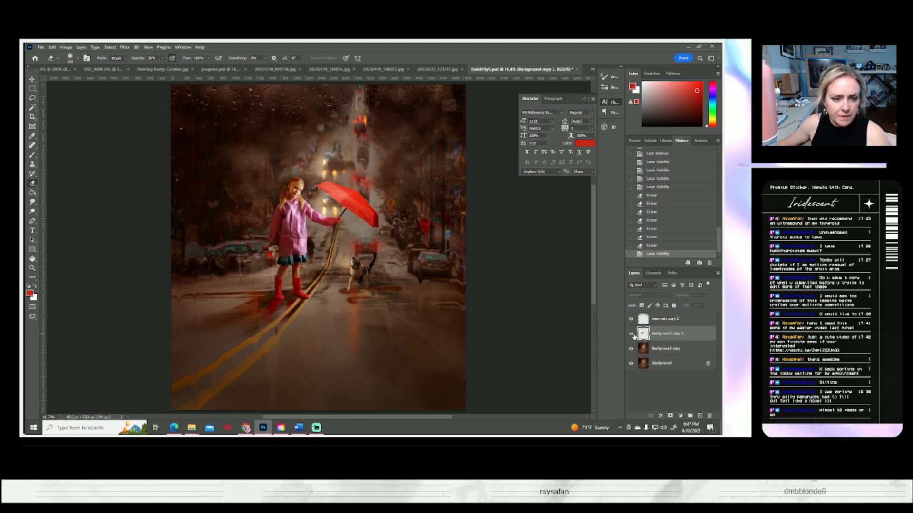
click(631, 334)
click(631, 333)
click(631, 333)
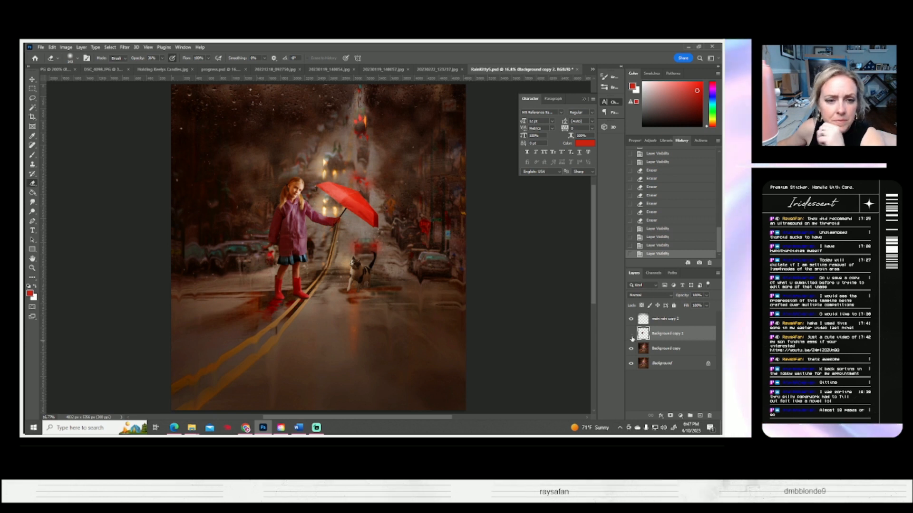
click(632, 334)
click(632, 335)
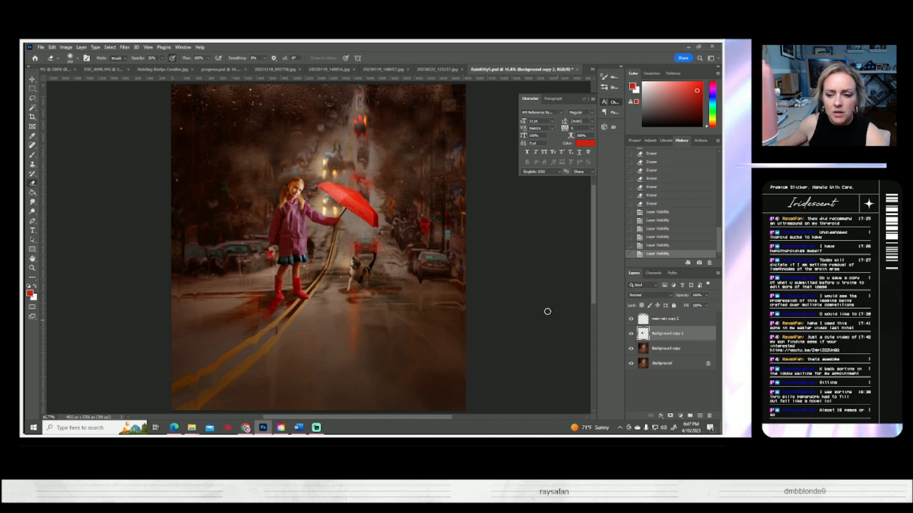
click(631, 334)
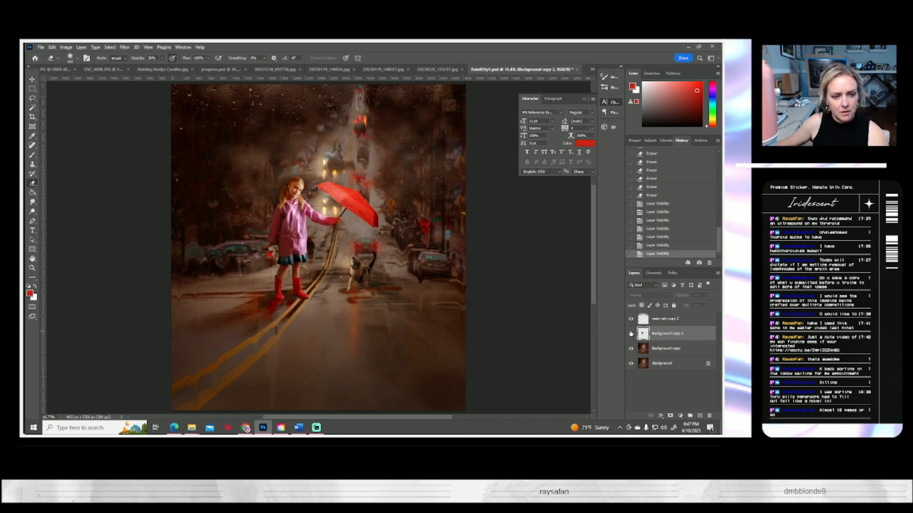
click(631, 334)
click(631, 334)
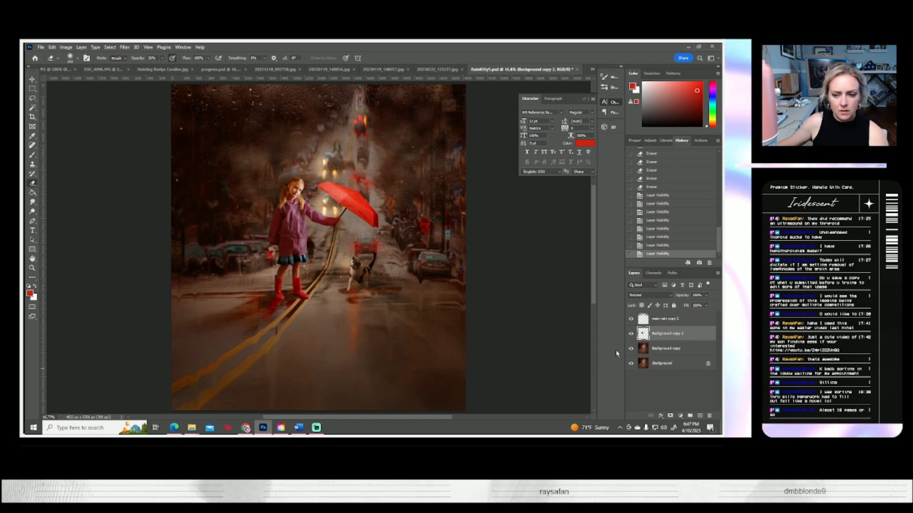
click(631, 334)
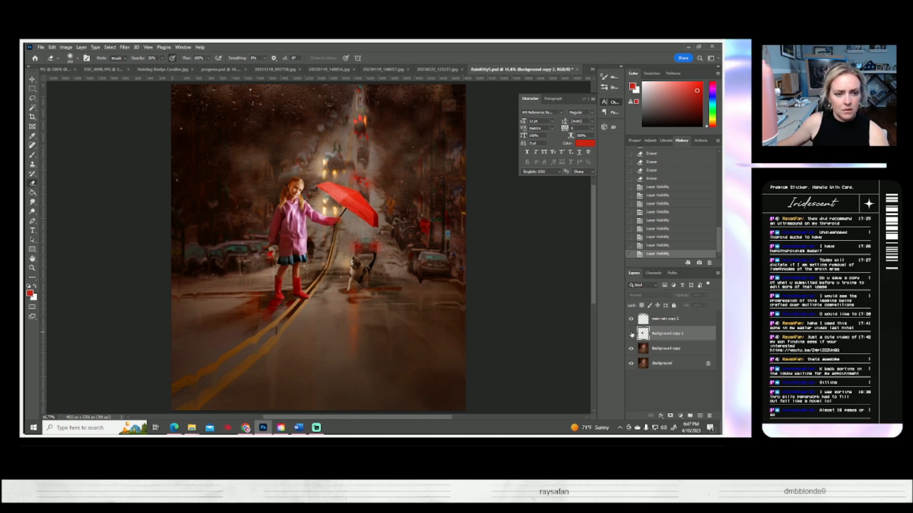
click(632, 334)
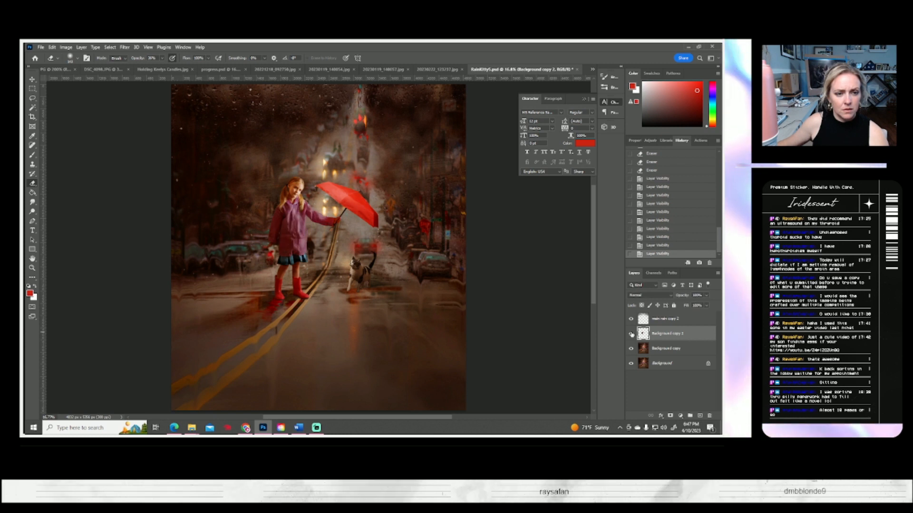
- Duplicate the Background copy layer, merge the duplicate with Background copy 2, and compare the merged layer hidden and shown
right_click(658, 349)
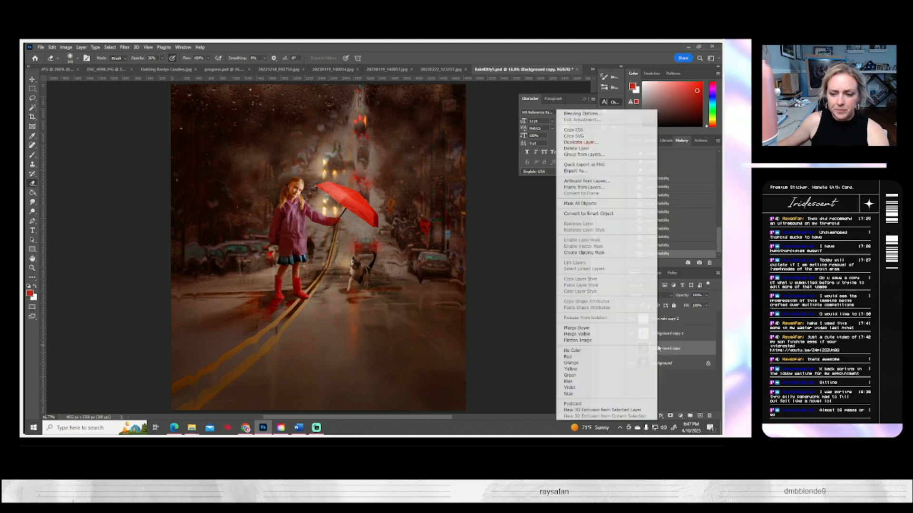
click(608, 142)
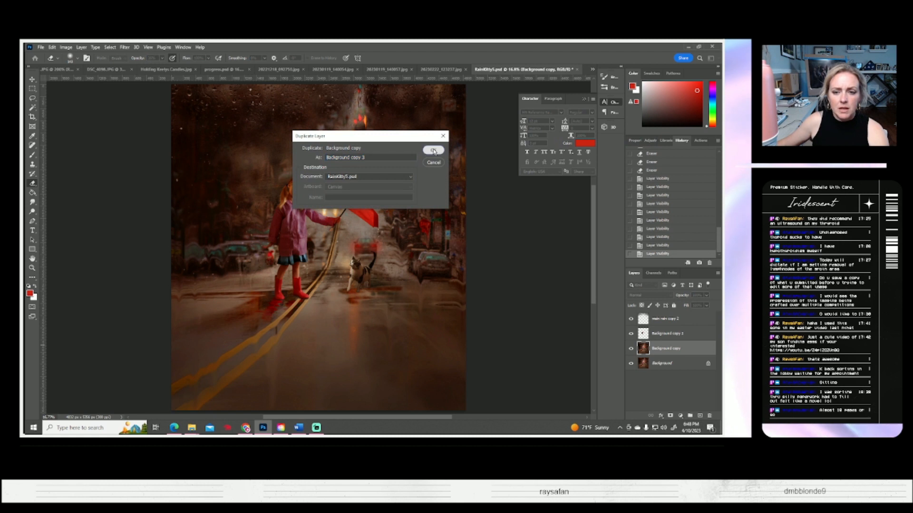
key(Return)
right_click(658, 336)
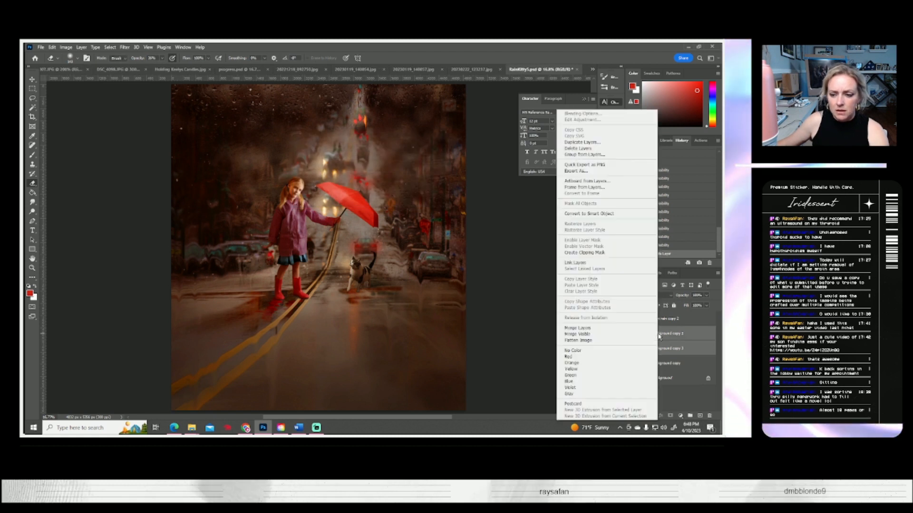
click(581, 330)
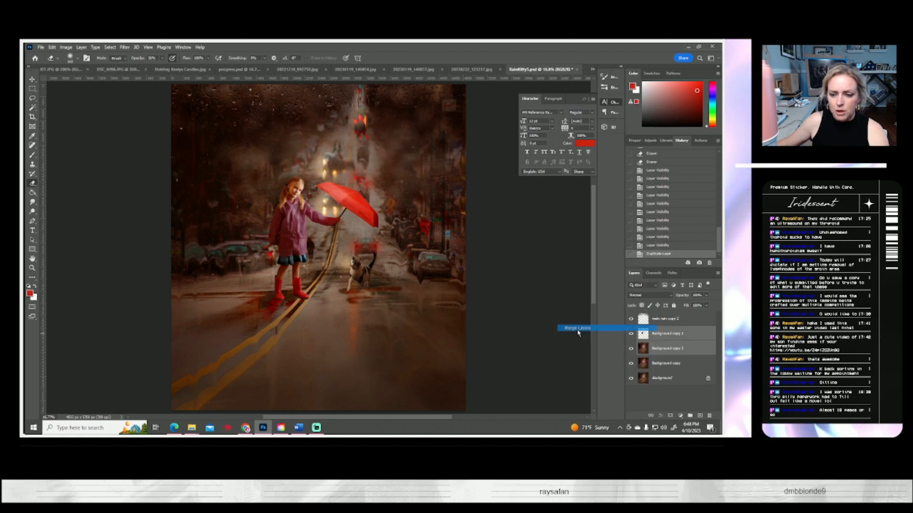
click(631, 334)
click(632, 334)
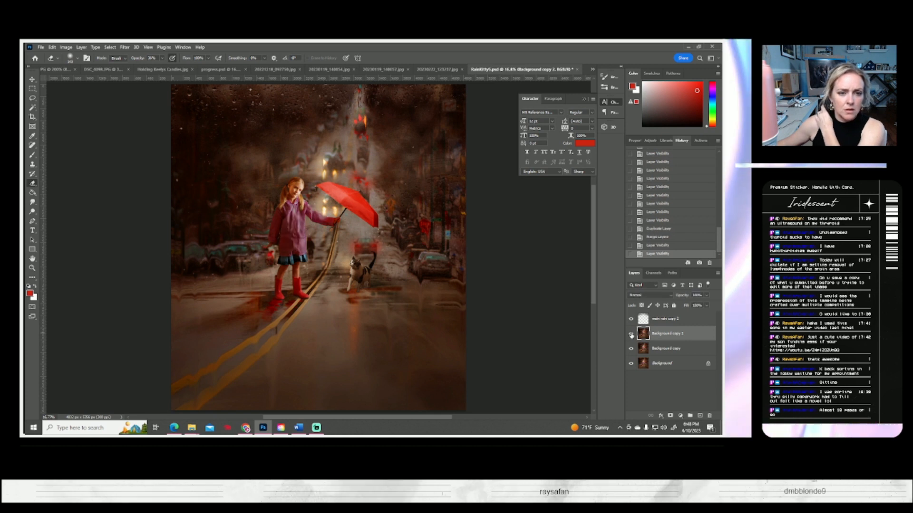
- Duplicate the merged layer, lighten the red umbrella with the Dodge tool on Midtones, and inspect the girl and umbrella at 100%
right_click(661, 335)
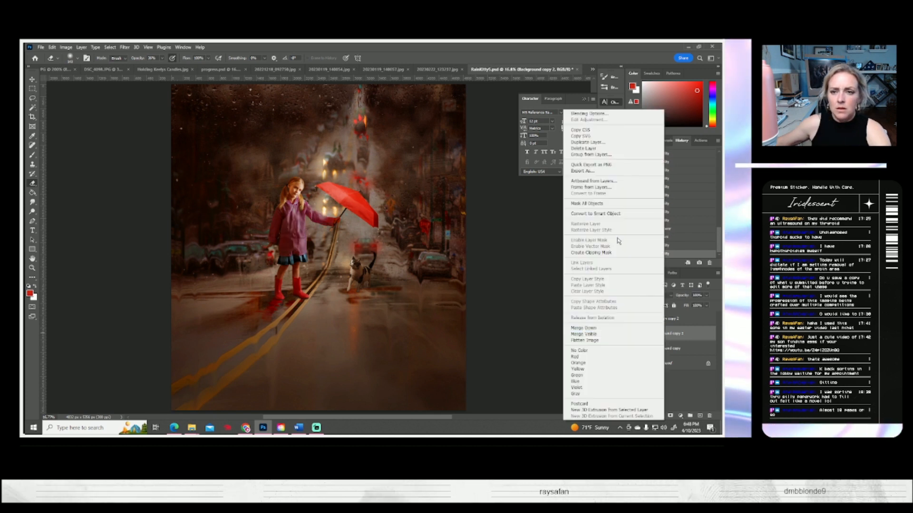
click(582, 142)
key(Return)
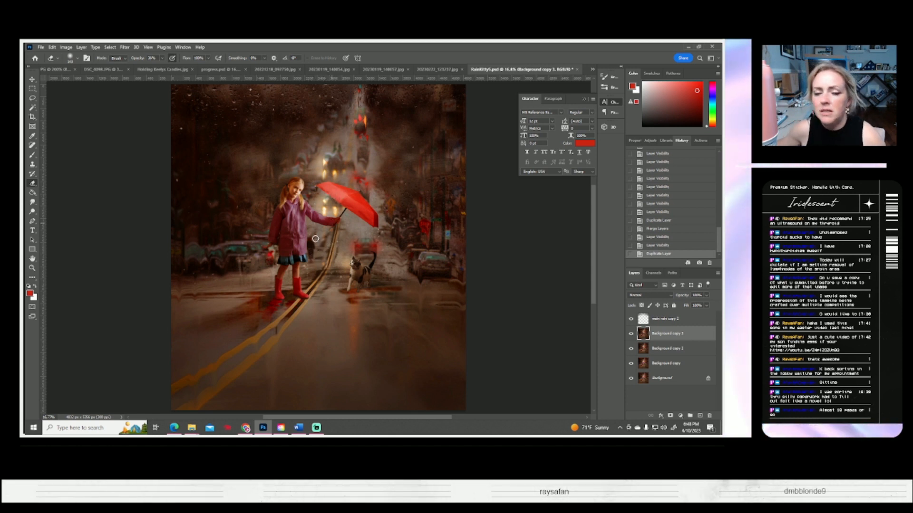
click(33, 212)
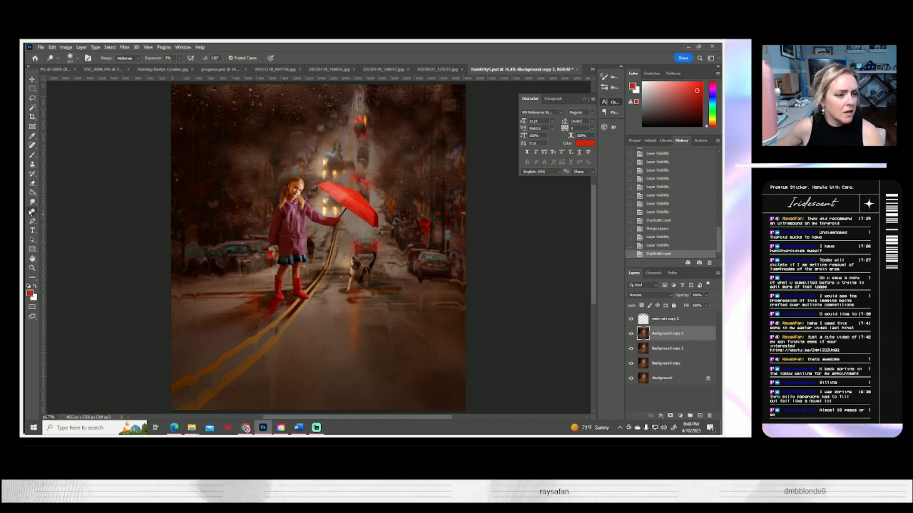
mouse_move(326, 185)
mouse_down()
mouse_move(379, 205)
mouse_move(390, 241)
mouse_move(331, 209)
mouse_move(335, 191)
mouse_move(358, 210)
mouse_move(343, 199)
mouse_move(356, 206)
mouse_move(343, 194)
mouse_move(355, 194)
mouse_move(366, 223)
mouse_up()
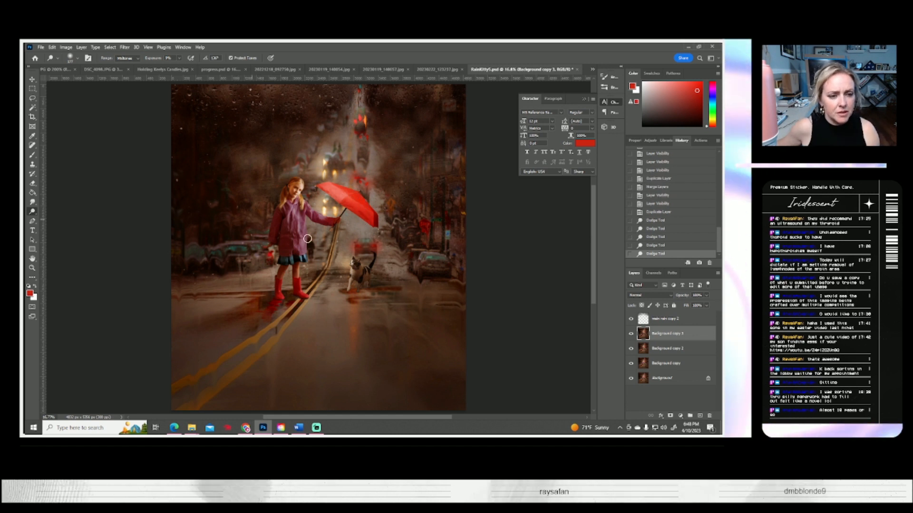
click(32, 268)
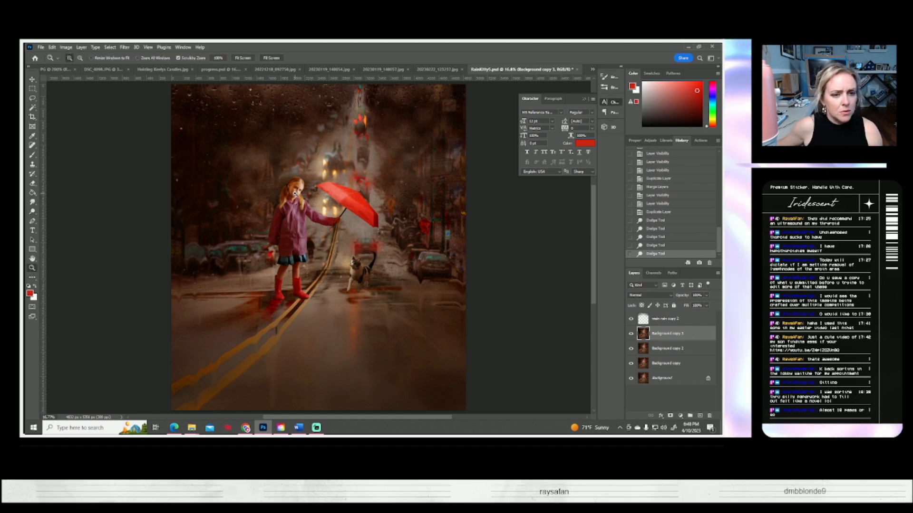
click(296, 193)
click(295, 194)
click(296, 205)
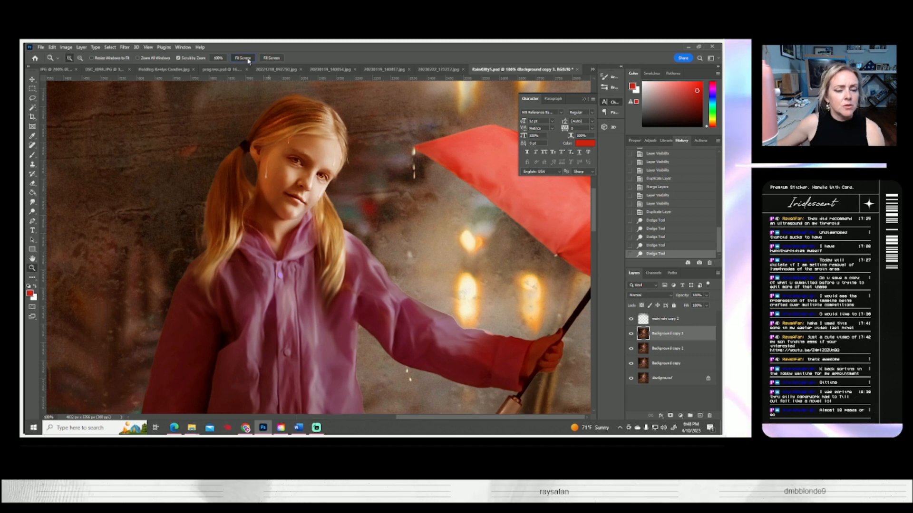
click(270, 58)
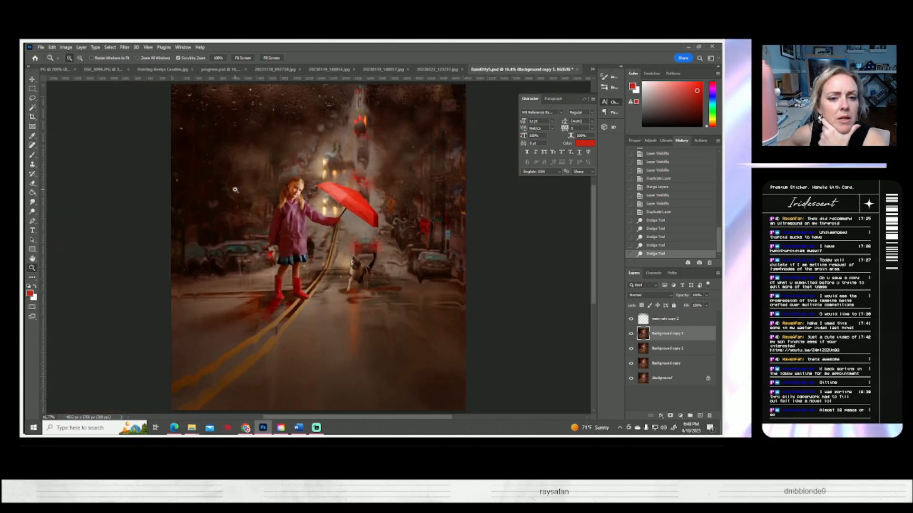
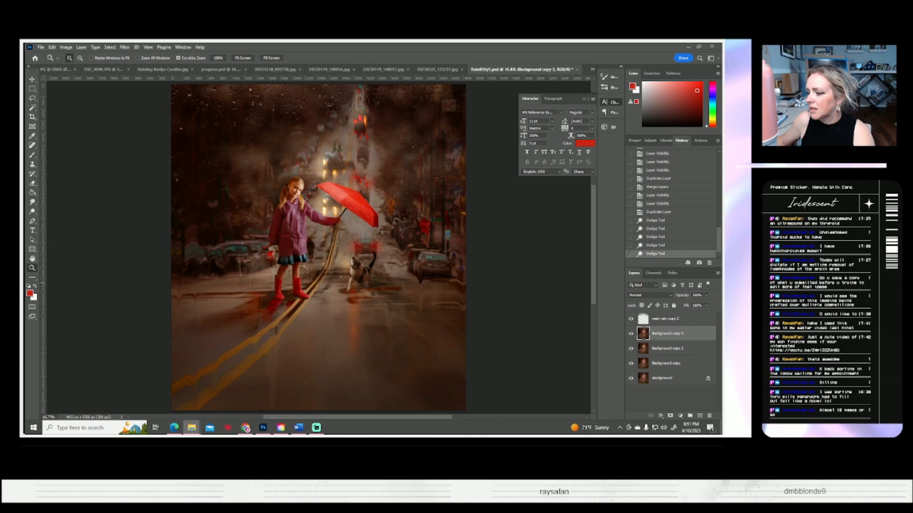
- Open the wet street photo with the yellow bollards and lasso the lit street lamp beside the corner building
click(39, 47)
click(53, 61)
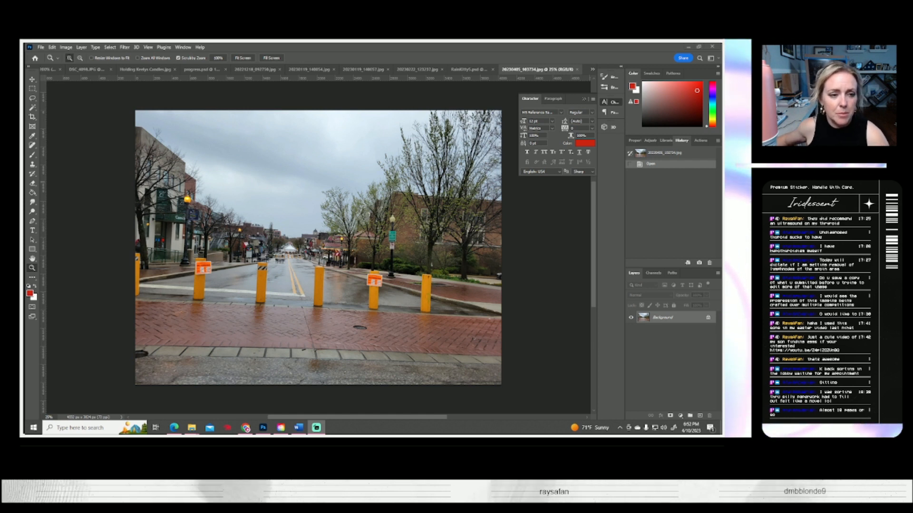
click(86, 154)
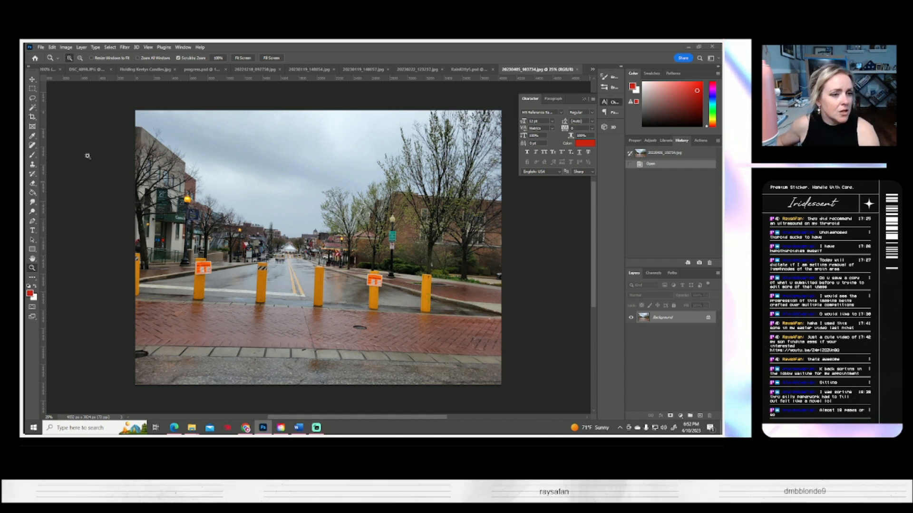
click(32, 99)
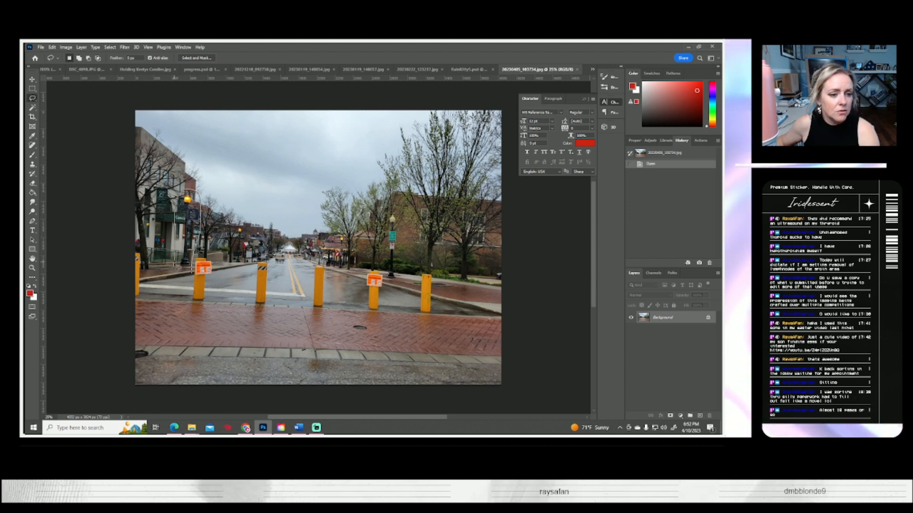
drag(174, 274, 195, 274)
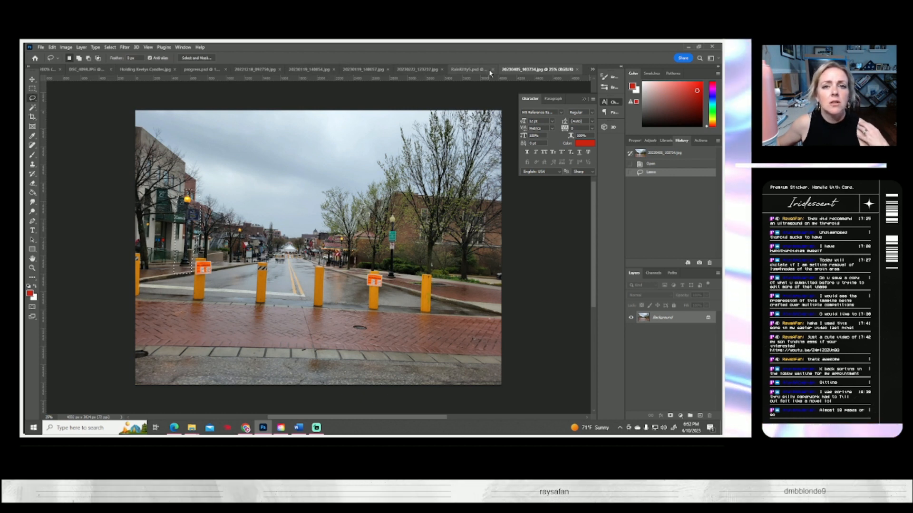
- Paste the street lamp cutout into the rainy street composite, enlarge it and place it beside the girl near the parked cars
click(465, 71)
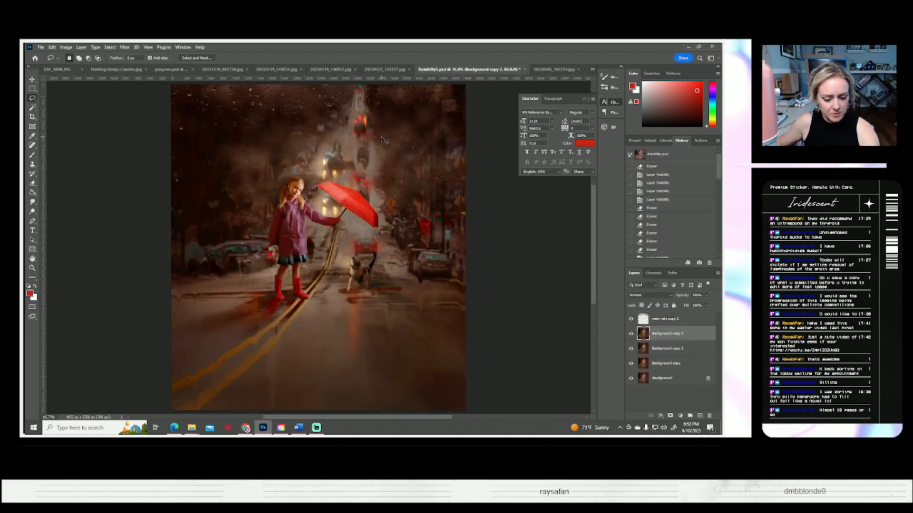
key(ctrl+v)
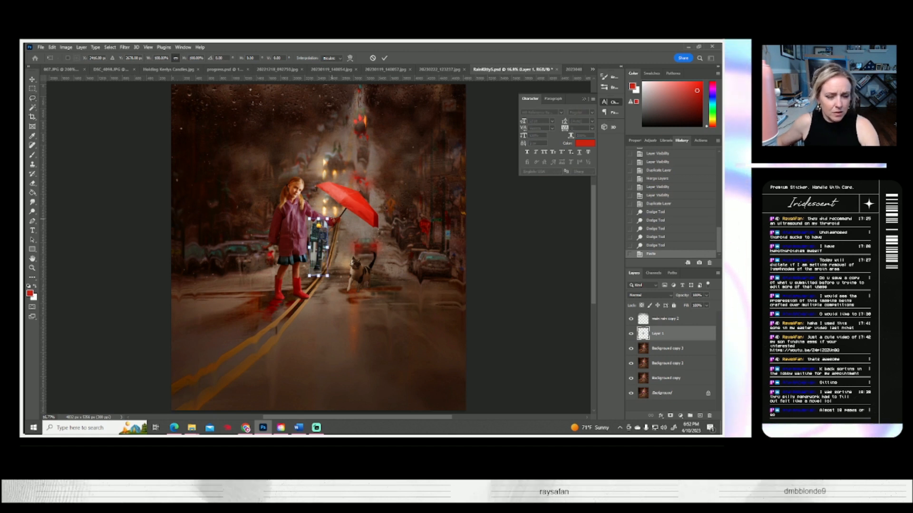
drag(329, 219, 350, 194)
drag(321, 235, 211, 225)
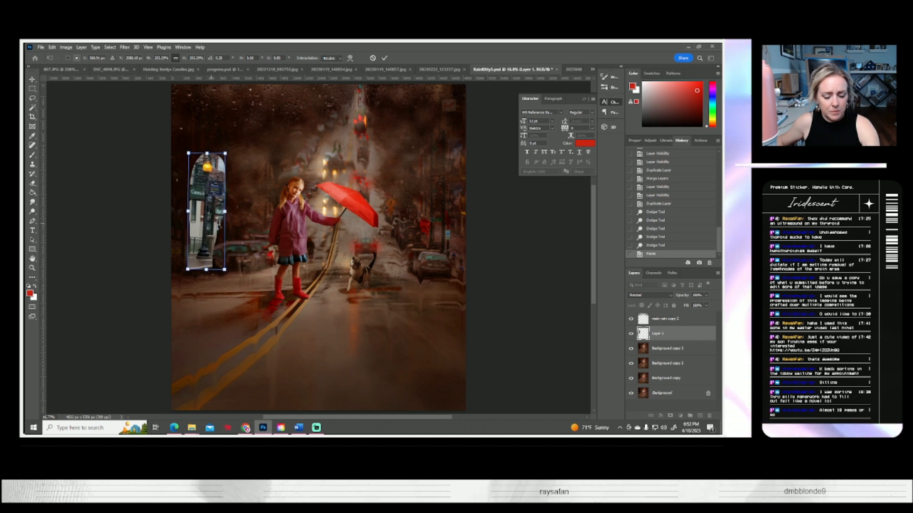
key(Return)
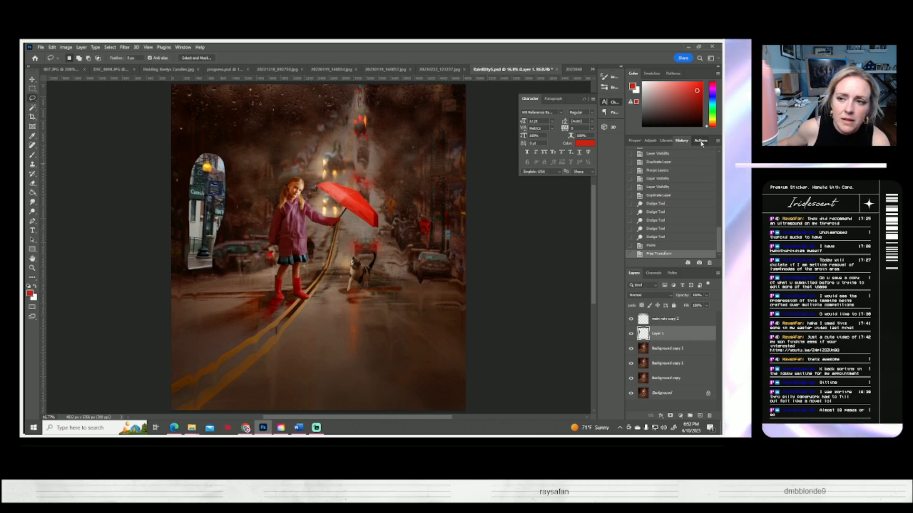
click(698, 140)
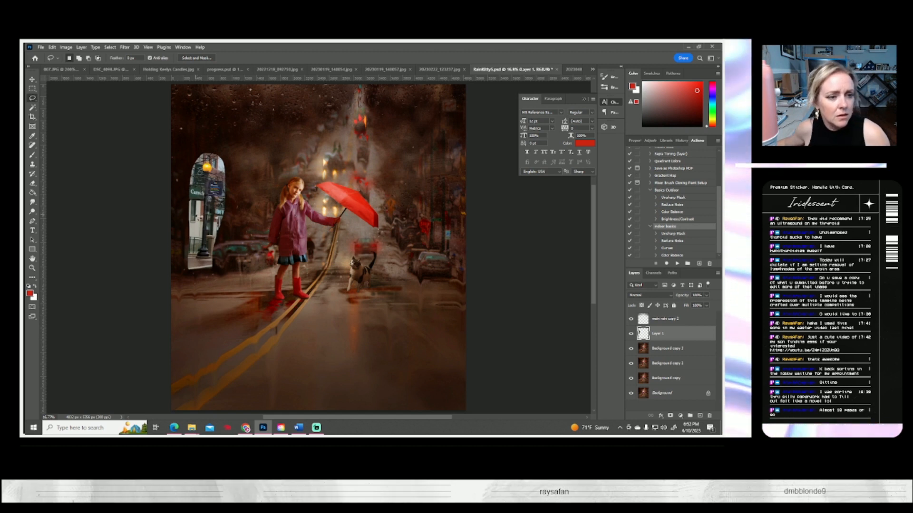
click(32, 267)
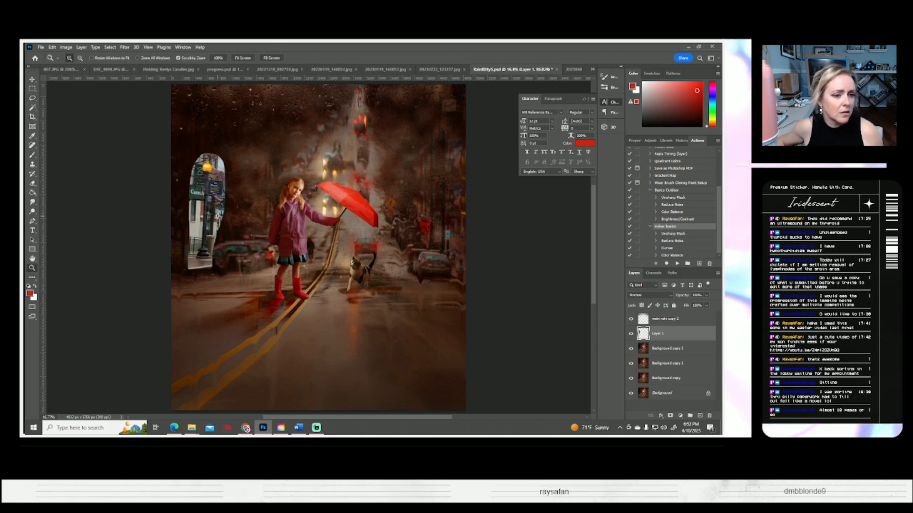
click(207, 215)
click(33, 107)
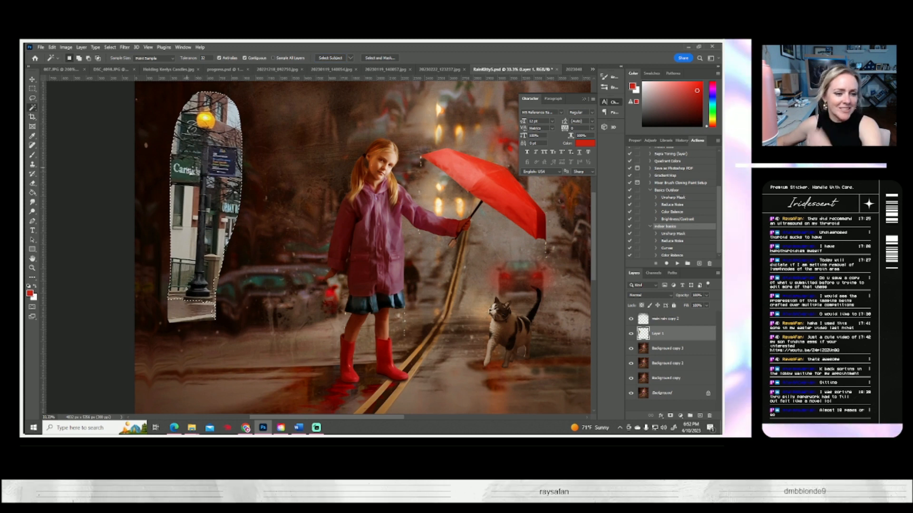
click(95, 47)
click(119, 62)
- Outline the lamp and its post with the Polygonal Lasso, invert the selection, delete the surrounding cutout background and deselect
click(32, 98)
right_click(32, 98)
click(56, 100)
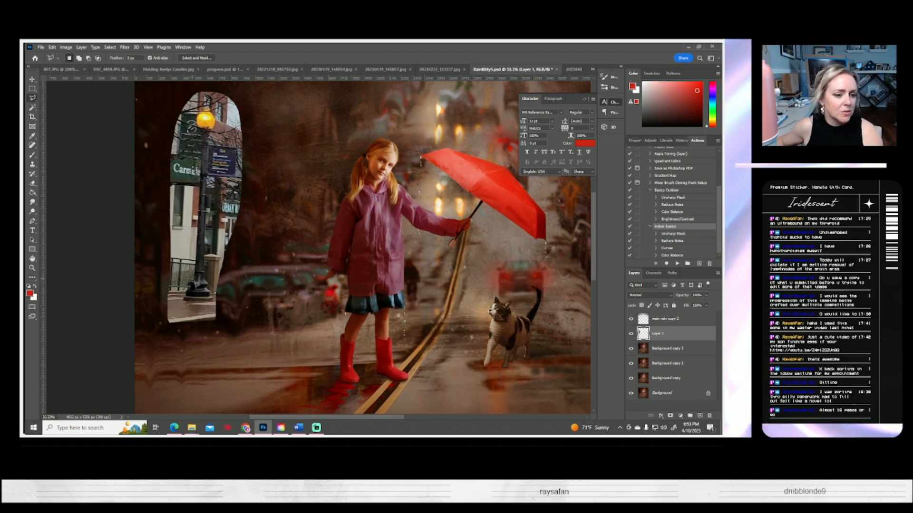
click(194, 284)
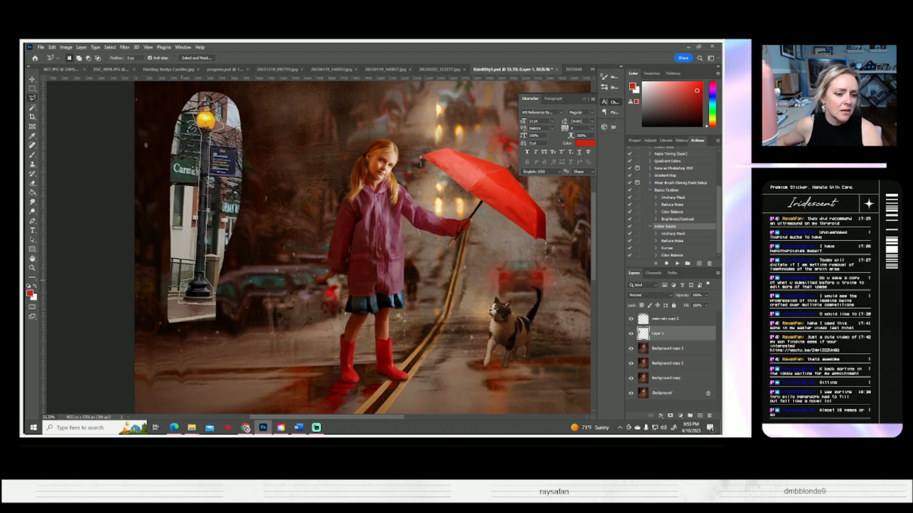
double_click(182, 283)
click(109, 47)
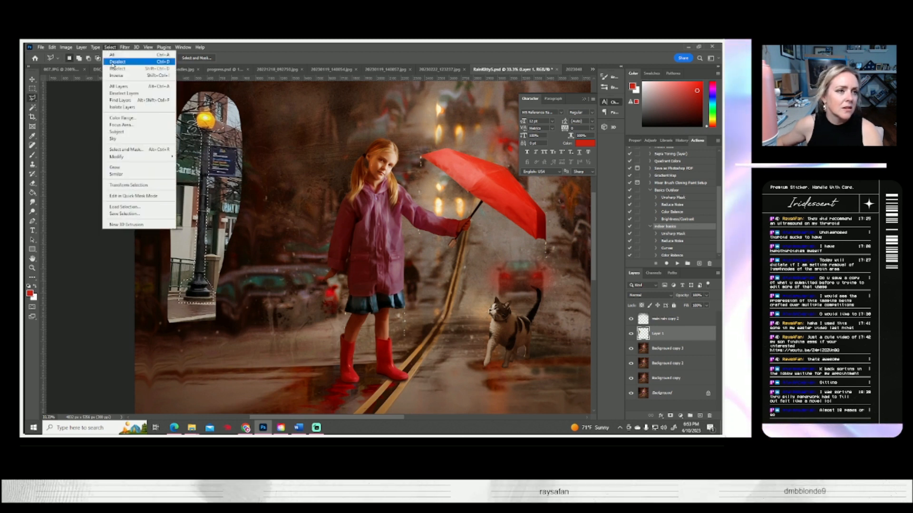
click(114, 76)
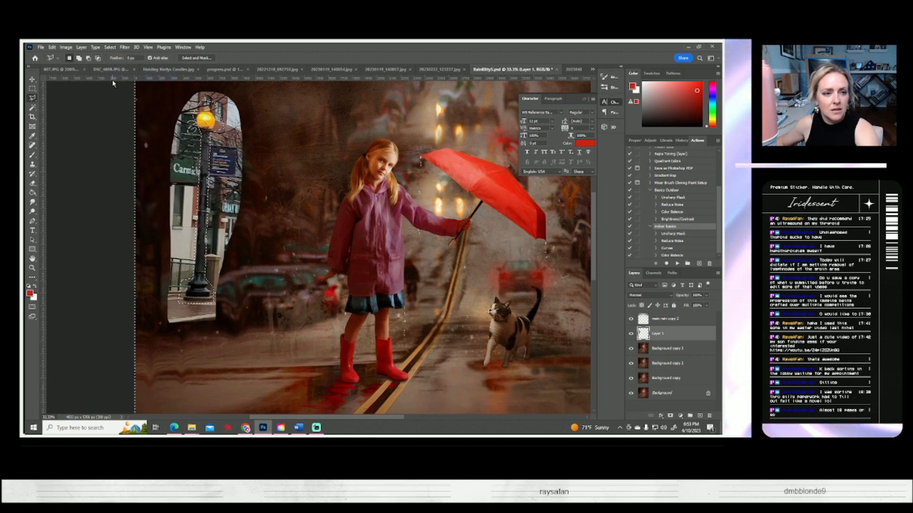
key(Delete)
click(110, 47)
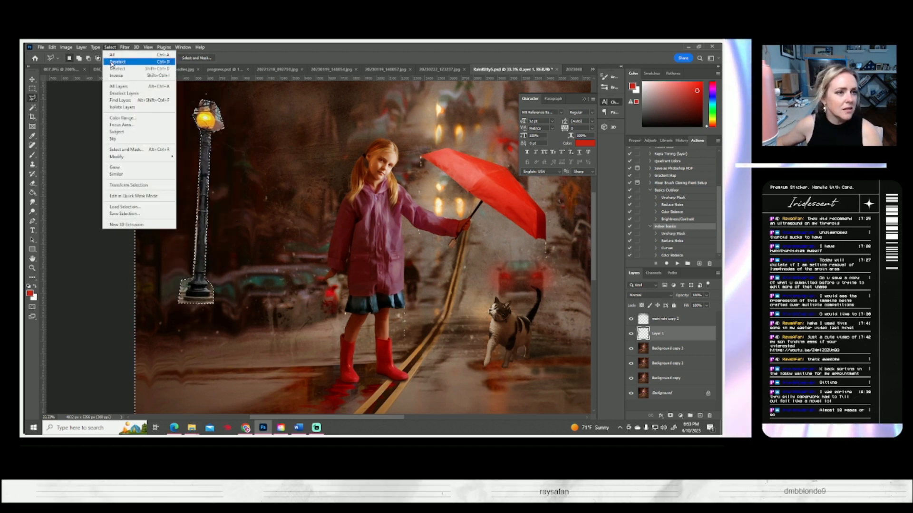
click(114, 61)
- Erase the fence remnants beside the lamp base using a small soft round eraser at 100% opacity
click(32, 269)
drag(192, 292, 192, 293)
click(191, 293)
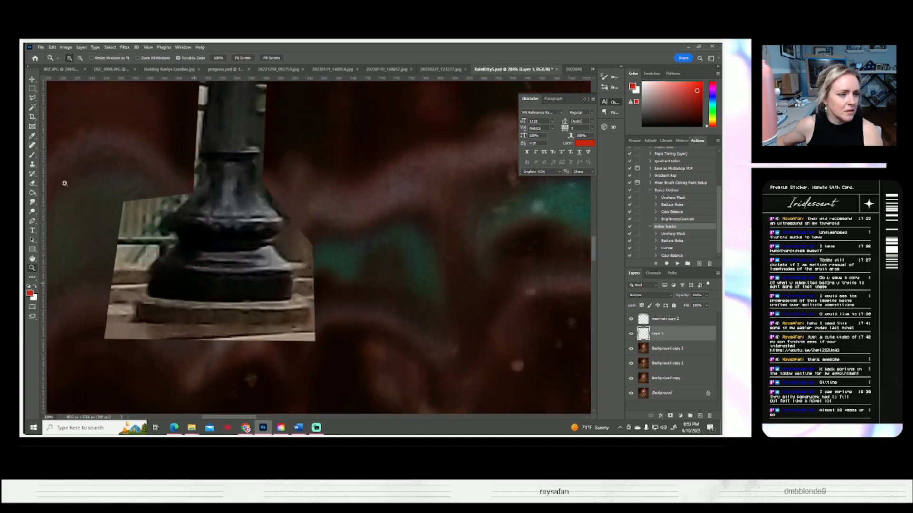
key(e)
click(76, 59)
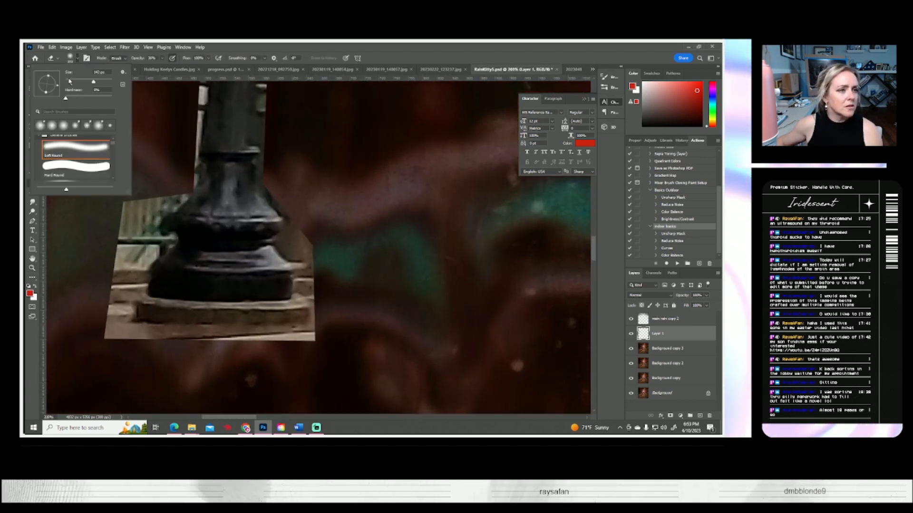
click(162, 58)
drag(162, 67, 291, 83)
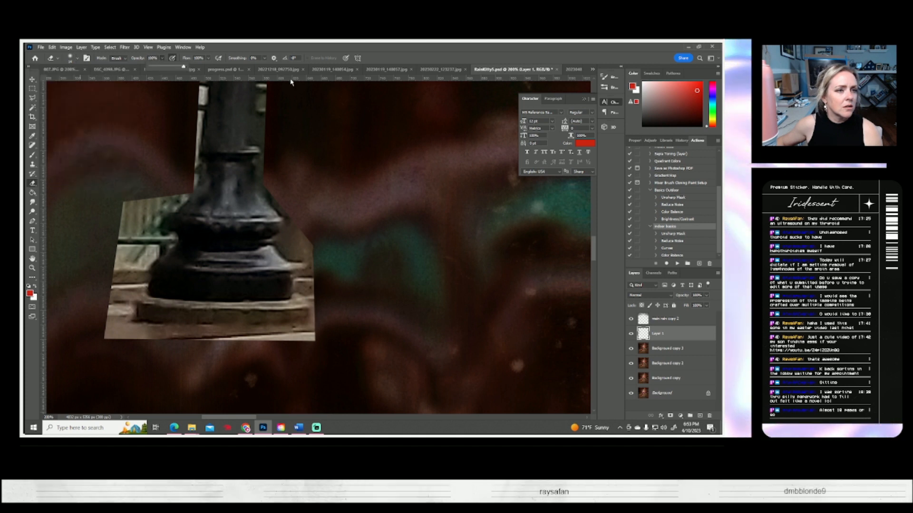
mouse_move(179, 202)
mouse_down()
mouse_move(187, 192)
mouse_move(158, 211)
mouse_move(171, 196)
mouse_up()
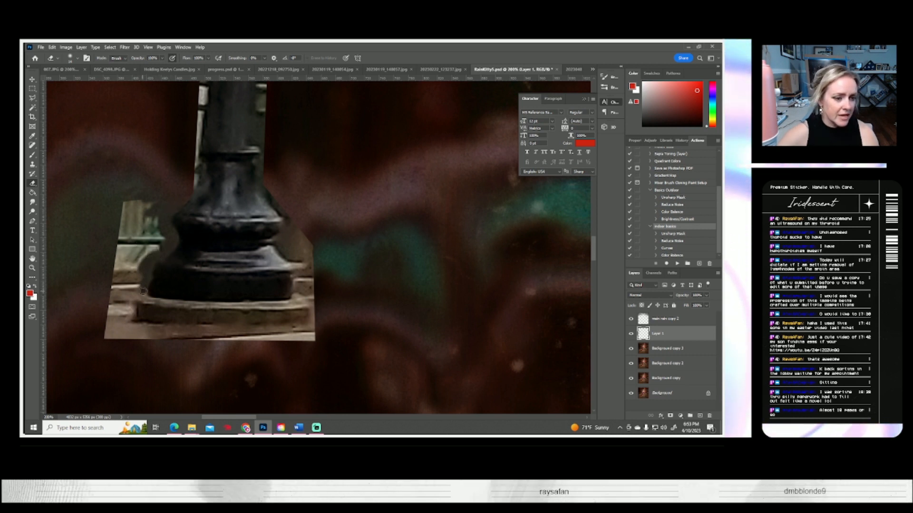
right_click(122, 315)
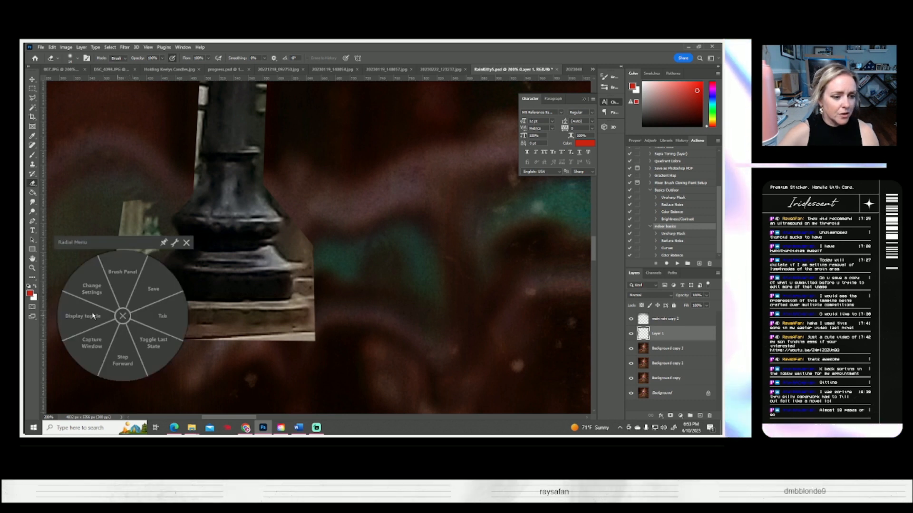
click(186, 243)
mouse_move(122, 225)
mouse_down()
mouse_move(157, 237)
mouse_move(160, 248)
mouse_move(113, 257)
mouse_up()
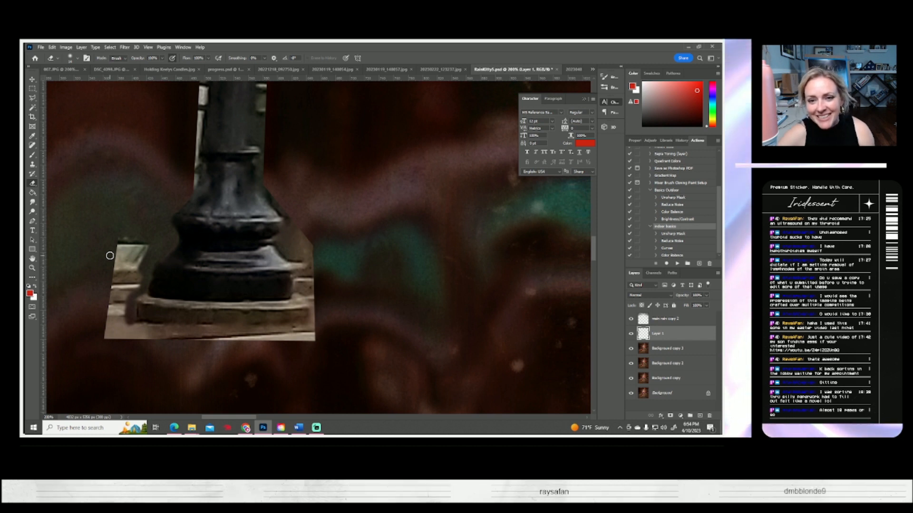
- Erase the remaining pavement and background around the lamp's base, keeping its stone plinth
mouse_move(100, 261)
mouse_down()
mouse_move(140, 248)
mouse_move(106, 246)
mouse_move(119, 239)
mouse_move(97, 248)
mouse_move(85, 269)
mouse_move(143, 247)
mouse_move(116, 248)
mouse_move(122, 244)
mouse_move(97, 252)
mouse_move(121, 269)
mouse_move(116, 275)
mouse_move(119, 264)
mouse_move(123, 279)
mouse_move(134, 256)
mouse_up()
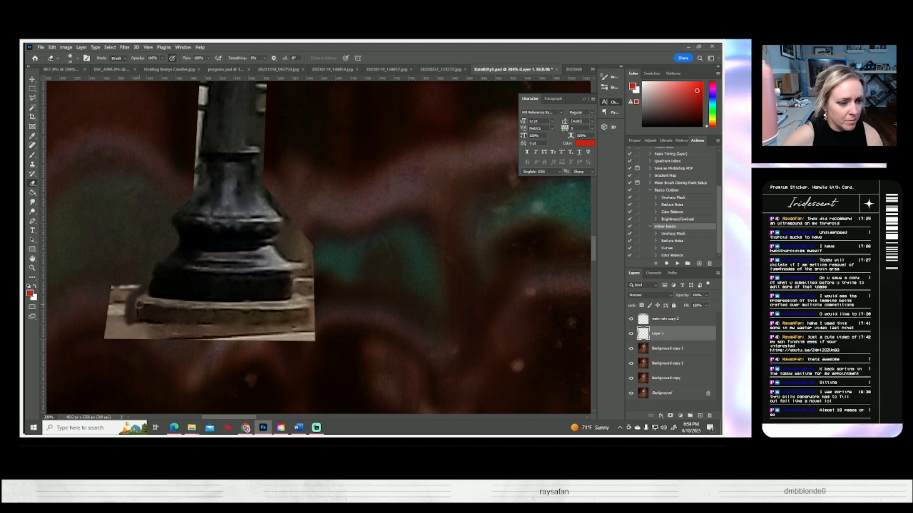
mouse_move(132, 303)
mouse_down()
mouse_move(129, 321)
mouse_move(126, 304)
mouse_move(116, 316)
mouse_move(105, 306)
mouse_move(114, 293)
mouse_move(135, 290)
mouse_move(130, 278)
mouse_up()
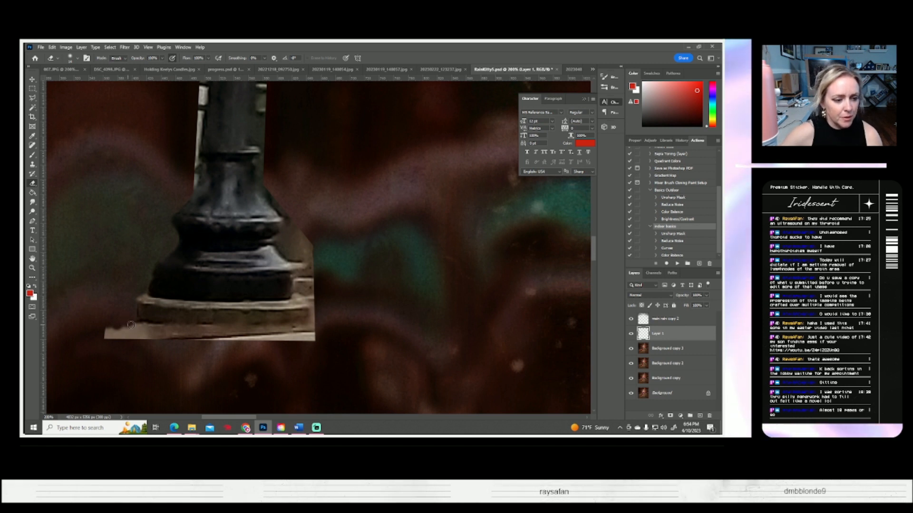
mouse_move(147, 325)
mouse_down()
mouse_move(333, 324)
mouse_move(266, 329)
mouse_move(318, 343)
mouse_move(309, 345)
mouse_move(220, 336)
mouse_move(275, 333)
mouse_move(263, 332)
mouse_move(185, 335)
mouse_move(231, 341)
mouse_move(98, 331)
mouse_up()
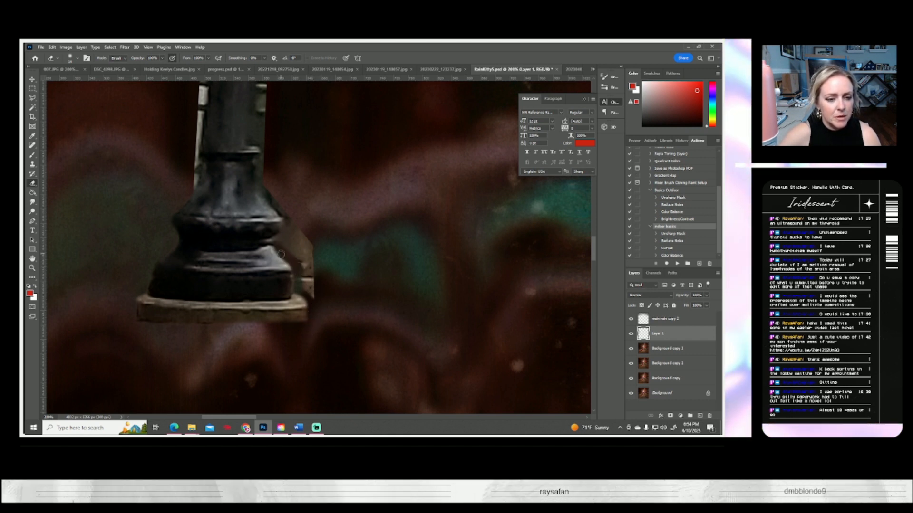
mouse_move(300, 286)
mouse_down()
mouse_move(309, 278)
mouse_move(314, 290)
mouse_up()
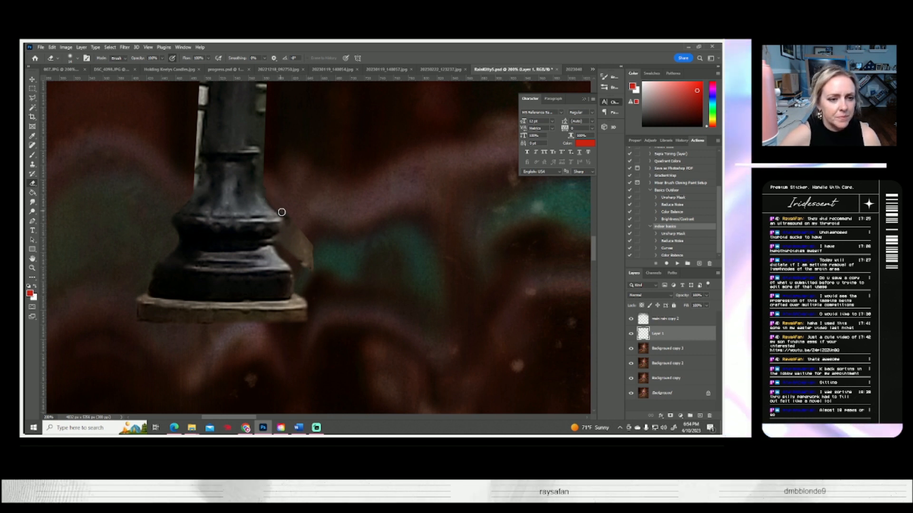
mouse_move(280, 241)
mouse_down()
mouse_move(306, 267)
mouse_move(313, 243)
mouse_move(229, 351)
mouse_up()
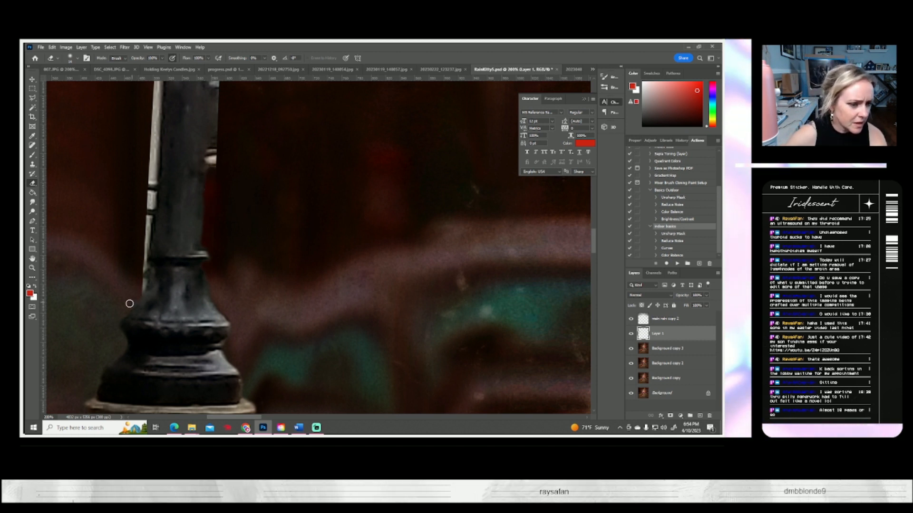
- Erase the pale pole remnant just above the lamp's base and the background slivers along the lower post's right edge
mouse_move(135, 301)
mouse_down()
mouse_move(149, 268)
mouse_move(120, 262)
mouse_move(142, 265)
mouse_move(145, 226)
mouse_up()
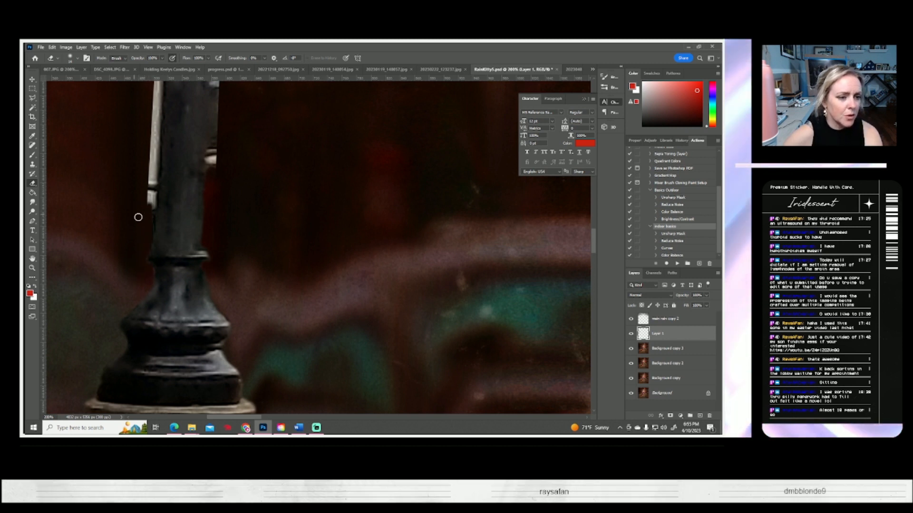
scroll(123, 285, up, 5)
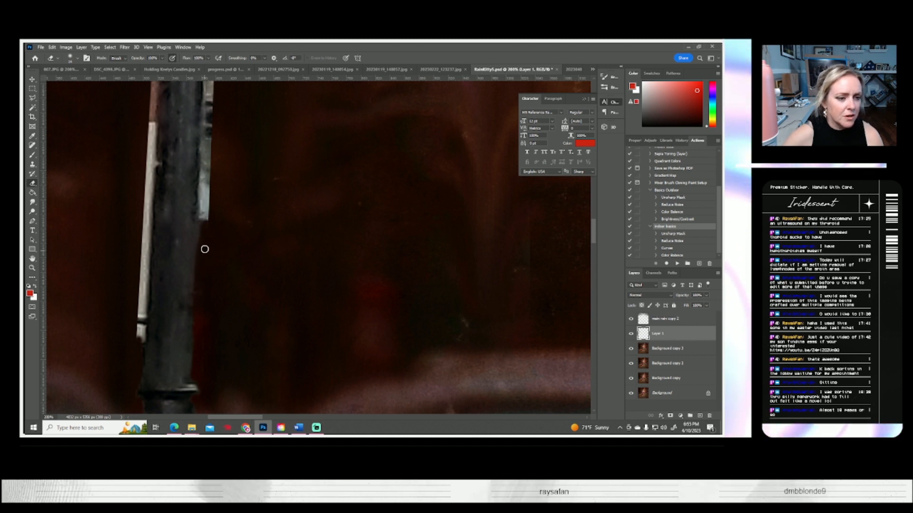
drag(206, 238, 203, 203)
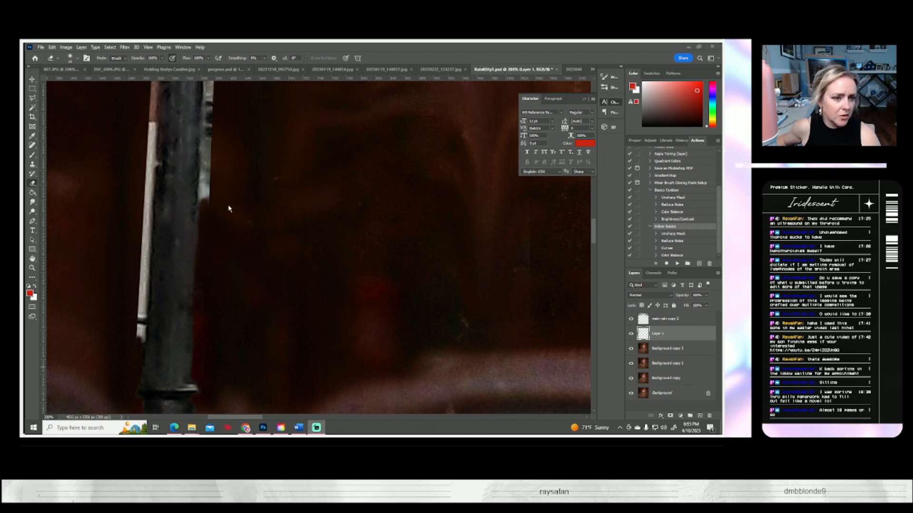
scroll(228, 208, up, 2)
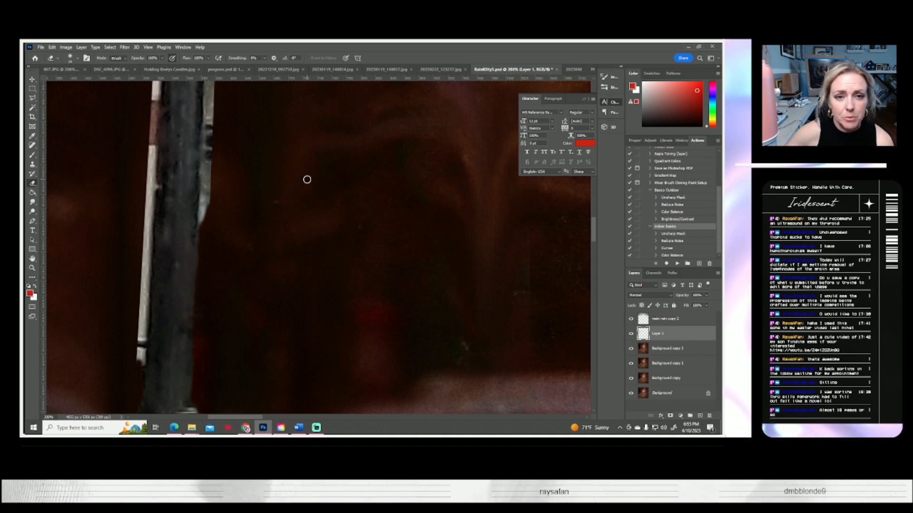
mouse_move(208, 200)
mouse_down()
mouse_move(203, 229)
mouse_move(203, 203)
mouse_move(203, 231)
mouse_move(209, 117)
mouse_move(218, 169)
mouse_up()
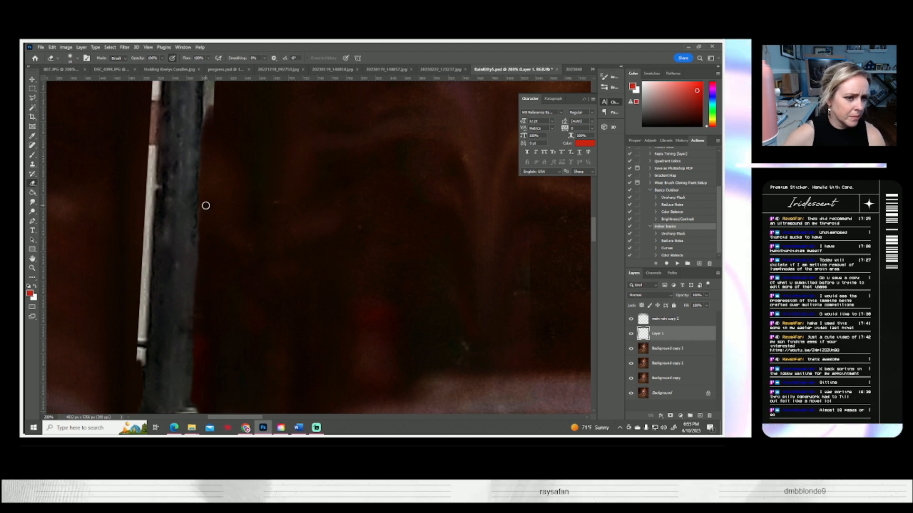
drag(257, 216, 221, 345)
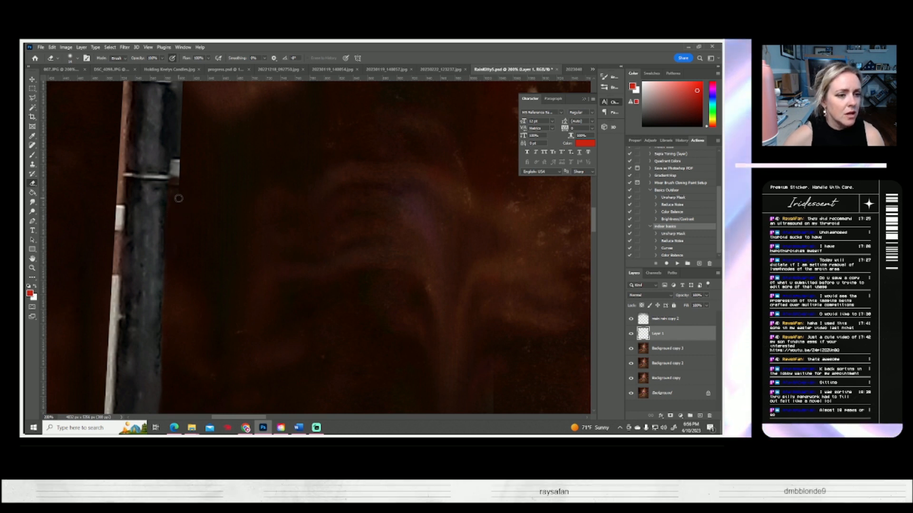
- Erase the background fringe along the right edge of the lamp post's middle section, around the metal bands
drag(179, 197, 176, 172)
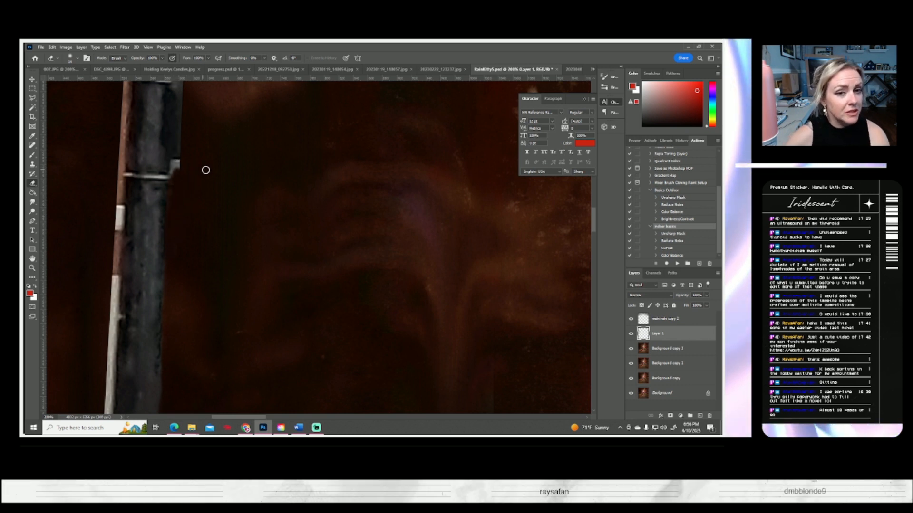
drag(246, 184, 259, 285)
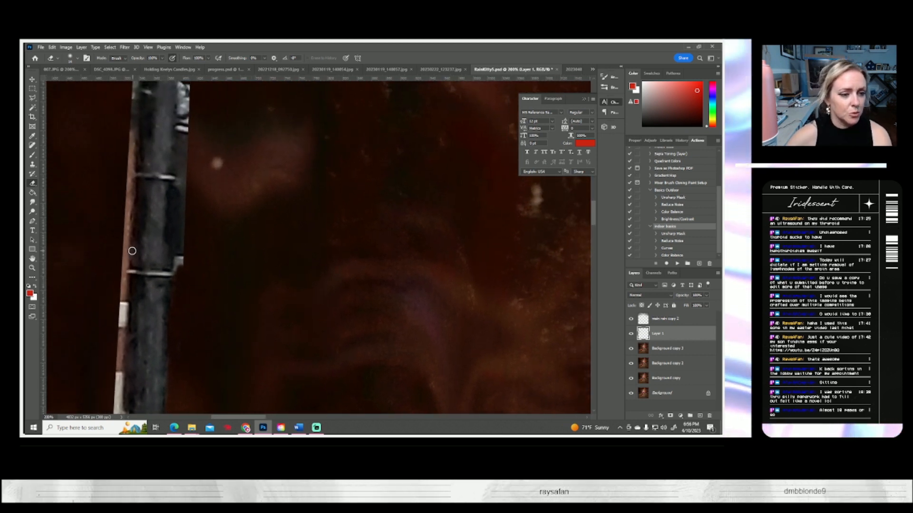
drag(179, 246, 181, 259)
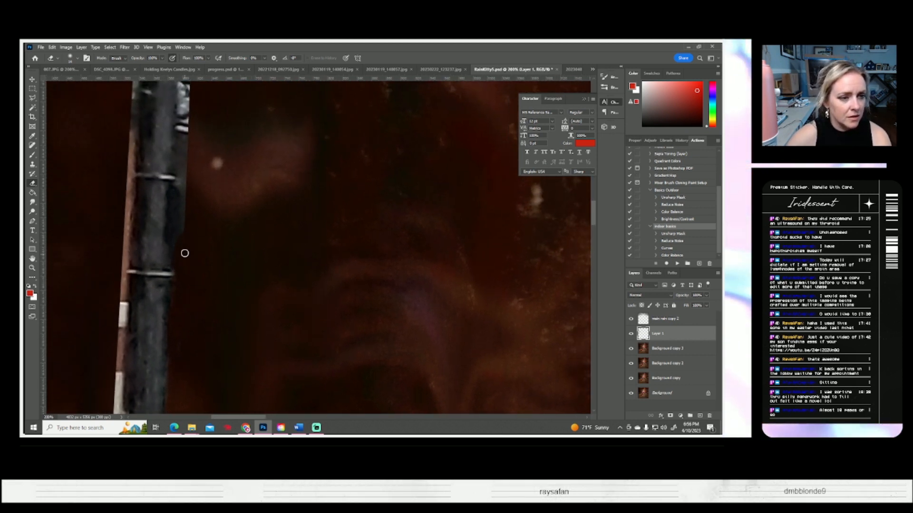
mouse_move(181, 198)
mouse_down()
mouse_move(176, 185)
mouse_move(177, 210)
mouse_move(184, 184)
mouse_move(191, 187)
mouse_move(180, 162)
mouse_move(179, 171)
mouse_move(188, 146)
mouse_up()
drag(222, 190, 279, 277)
mouse_move(224, 214)
mouse_down()
mouse_move(235, 237)
mouse_move(243, 191)
mouse_move(246, 220)
mouse_move(240, 165)
mouse_move(236, 196)
mouse_move(251, 147)
mouse_up()
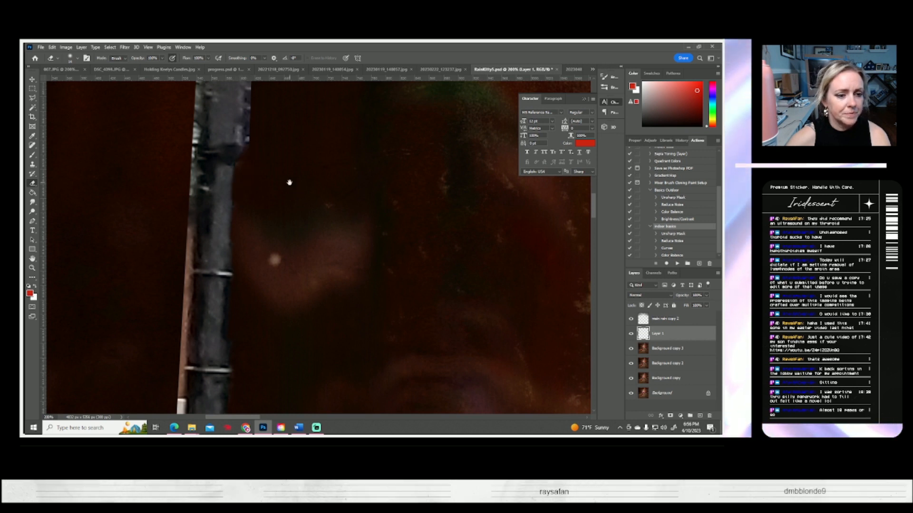
- Clean the right edge of the upper lamp post up to the glowing globe with the eraser
drag(290, 183, 242, 269)
mouse_move(181, 262)
mouse_down()
mouse_move(195, 261)
mouse_move(201, 112)
mouse_move(197, 192)
mouse_up()
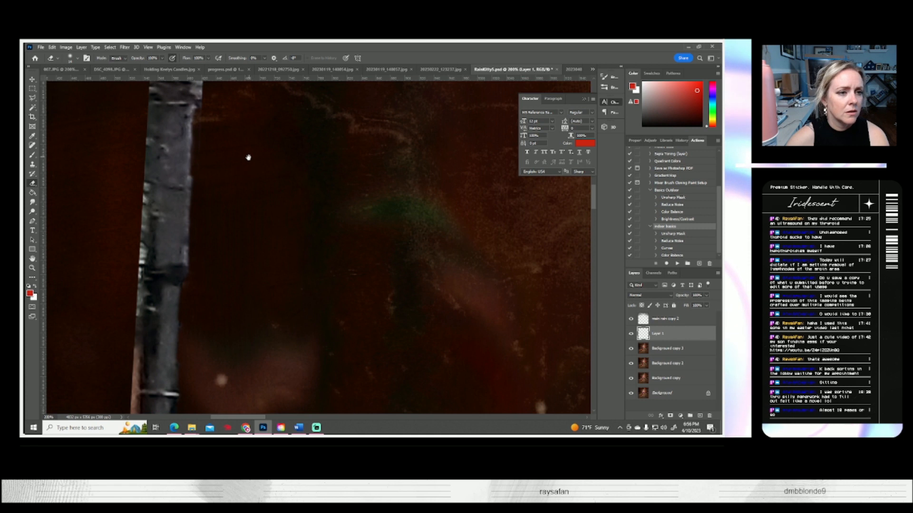
drag(248, 155, 229, 248)
mouse_move(186, 217)
mouse_down()
mouse_move(192, 135)
mouse_move(190, 182)
mouse_move(192, 153)
mouse_move(211, 134)
mouse_move(191, 134)
mouse_move(197, 114)
mouse_move(222, 113)
mouse_up()
mouse_move(287, 147)
mouse_down()
mouse_move(235, 252)
mouse_move(251, 262)
mouse_up()
- Erase the leftover background around the lower half and sides of the glowing globe
mouse_move(202, 213)
mouse_down()
mouse_move(193, 216)
mouse_move(205, 208)
mouse_move(231, 225)
mouse_move(265, 207)
mouse_move(243, 204)
mouse_move(237, 190)
mouse_move(217, 206)
mouse_move(202, 201)
mouse_move(218, 207)
mouse_up()
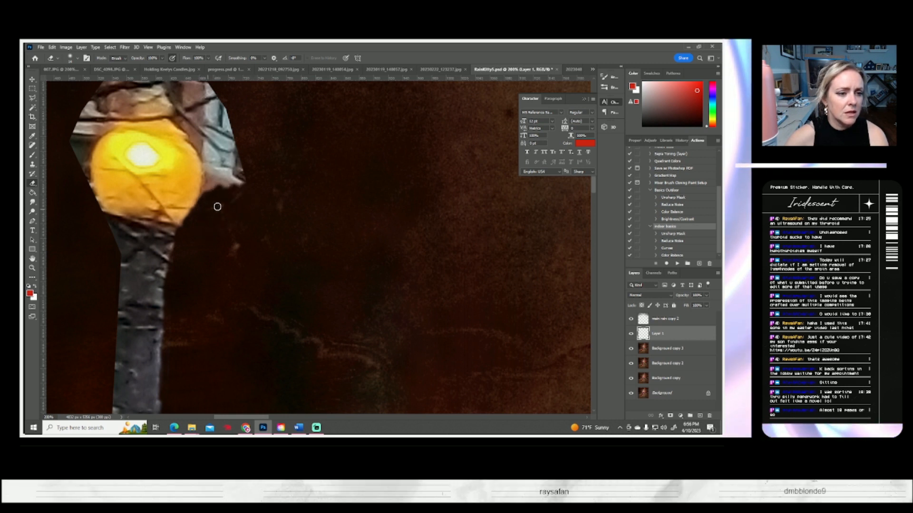
mouse_move(175, 119)
mouse_down()
mouse_move(203, 163)
mouse_move(196, 207)
mouse_move(211, 218)
mouse_move(223, 195)
mouse_move(214, 160)
mouse_move(225, 191)
mouse_move(246, 168)
mouse_up()
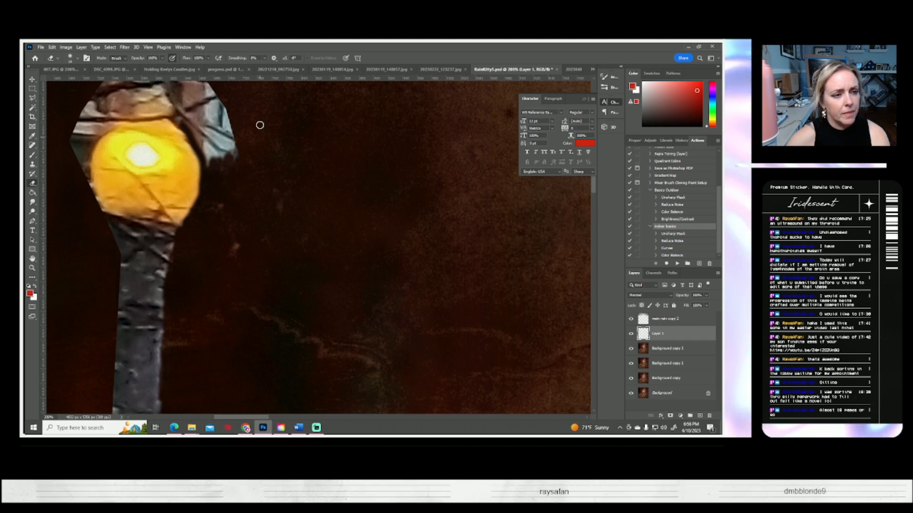
mouse_move(67, 123)
mouse_down()
mouse_move(89, 135)
mouse_move(75, 178)
mouse_move(95, 208)
mouse_move(90, 176)
mouse_move(100, 216)
mouse_up()
scroll(62, 156, left, 1)
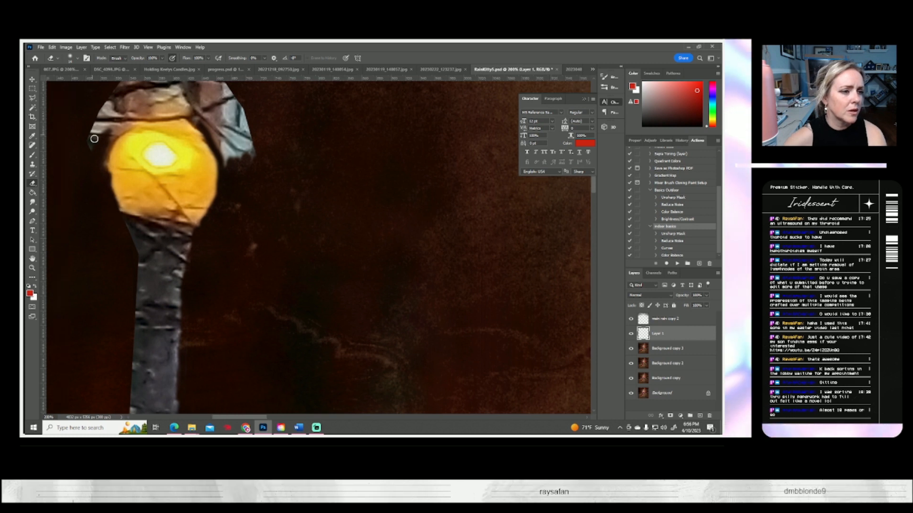
- Erase the remaining background around and above the top of the globe, keeping its small cap
right_click(93, 141)
click(157, 67)
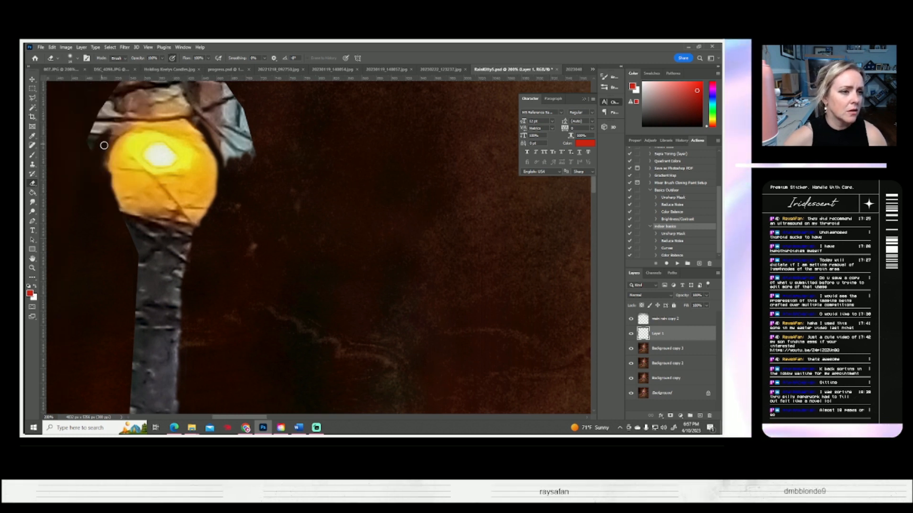
mouse_move(104, 145)
mouse_down()
mouse_move(102, 167)
mouse_move(115, 131)
mouse_move(99, 138)
mouse_move(114, 124)
mouse_move(110, 109)
mouse_move(93, 121)
mouse_move(93, 155)
mouse_up()
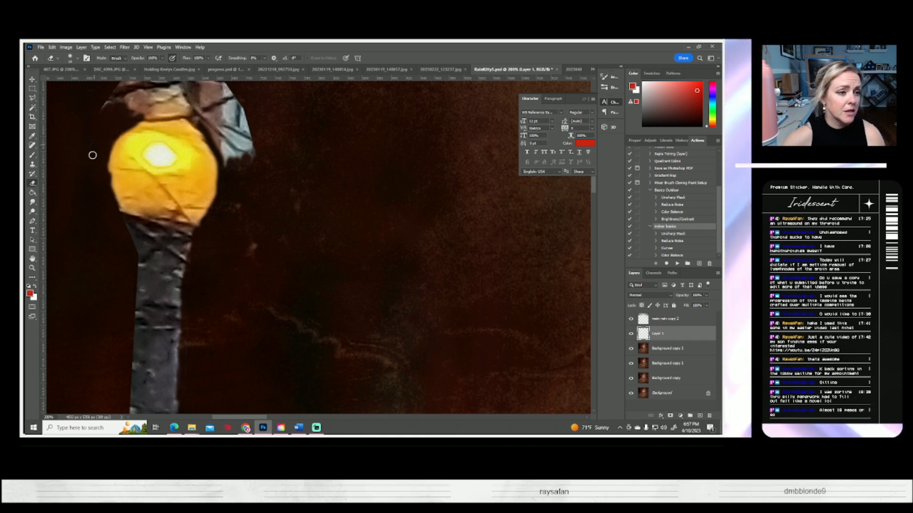
drag(157, 216, 181, 288)
mouse_move(172, 181)
mouse_down()
mouse_move(188, 163)
mouse_move(210, 169)
mouse_move(228, 200)
mouse_move(222, 182)
mouse_move(258, 194)
mouse_move(273, 184)
mouse_move(237, 182)
mouse_move(266, 176)
mouse_move(229, 170)
mouse_move(285, 191)
mouse_move(279, 202)
mouse_move(238, 207)
mouse_move(281, 217)
mouse_move(257, 226)
mouse_move(285, 226)
mouse_move(257, 231)
mouse_up()
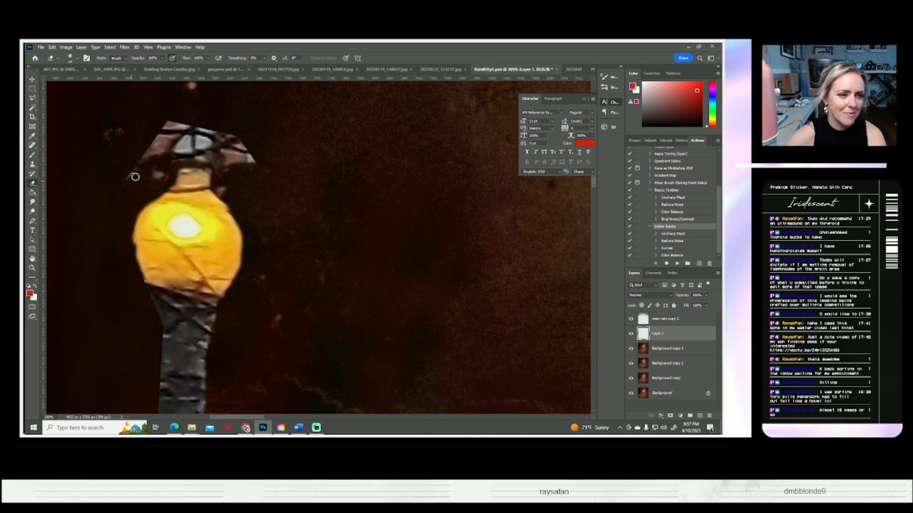
mouse_move(159, 160)
mouse_down()
mouse_move(203, 146)
mouse_move(153, 127)
mouse_move(149, 156)
mouse_move(218, 154)
mouse_move(194, 157)
mouse_move(211, 163)
mouse_move(238, 135)
mouse_up()
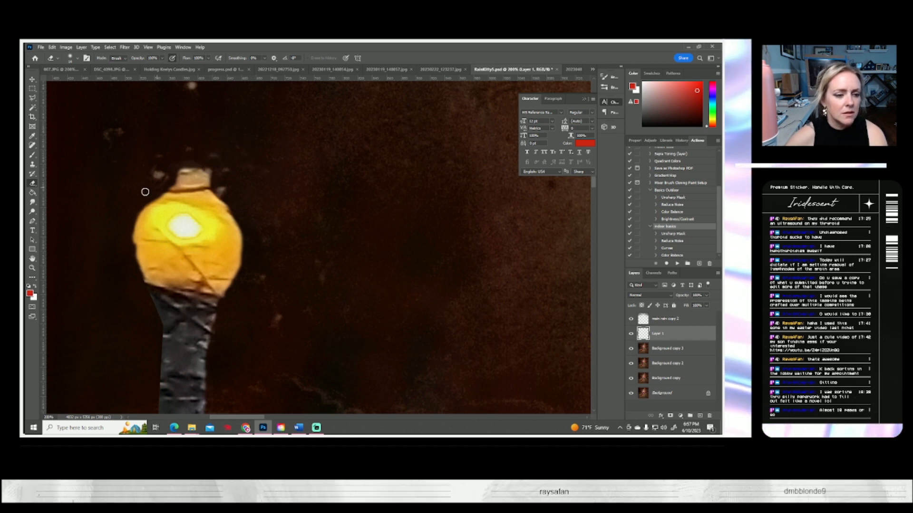
- Erase the background fringe and pale pole along the left edge of the upper lamp post, from the globe's neck down
mouse_move(156, 314)
mouse_down()
mouse_move(163, 330)
mouse_move(155, 369)
mouse_move(207, 217)
mouse_up()
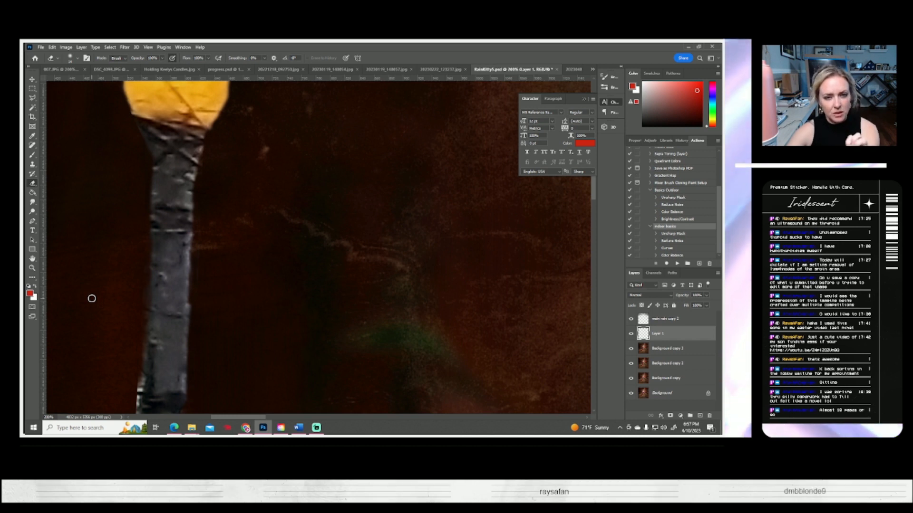
drag(253, 315, 348, 169)
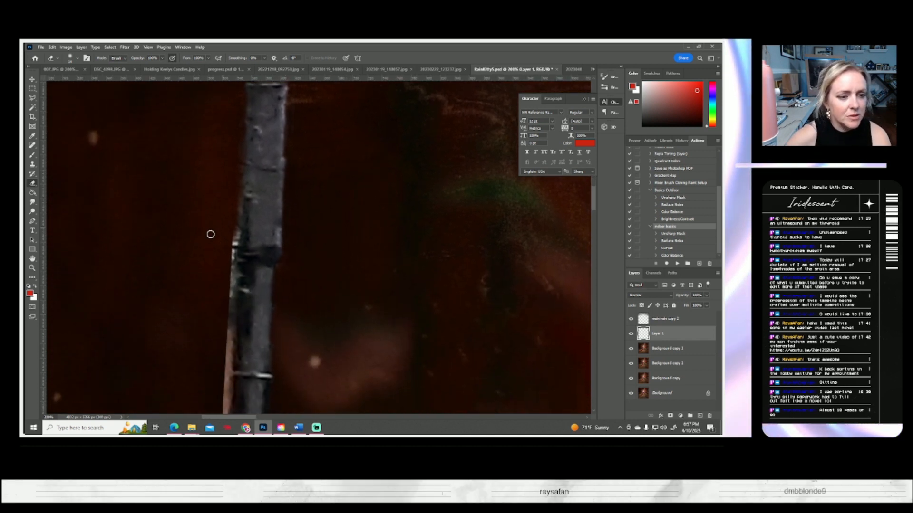
drag(231, 252, 242, 184)
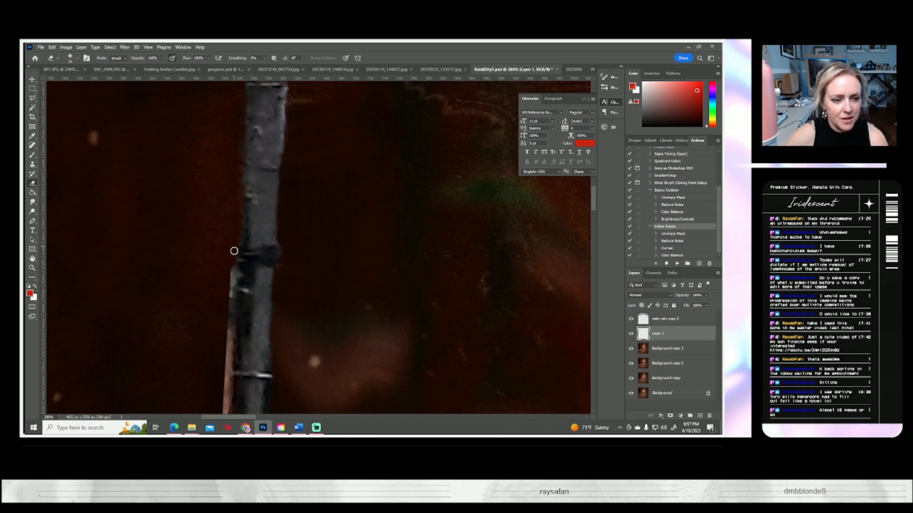
mouse_move(236, 275)
mouse_down()
mouse_move(224, 311)
mouse_move(237, 287)
mouse_move(231, 272)
mouse_move(228, 372)
mouse_up()
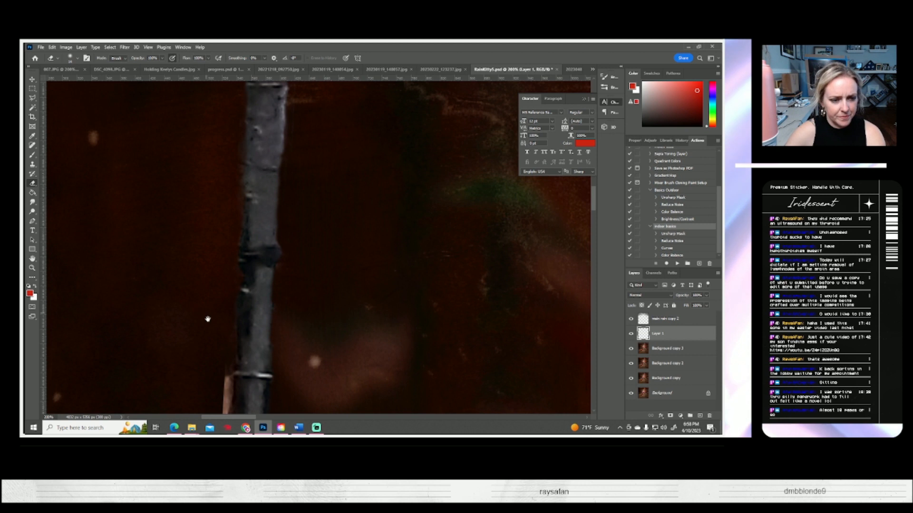
scroll(206, 247, down, 3)
mouse_move(222, 305)
mouse_down()
mouse_move(222, 378)
mouse_move(227, 332)
mouse_move(208, 391)
mouse_move(236, 281)
mouse_move(299, 254)
mouse_up()
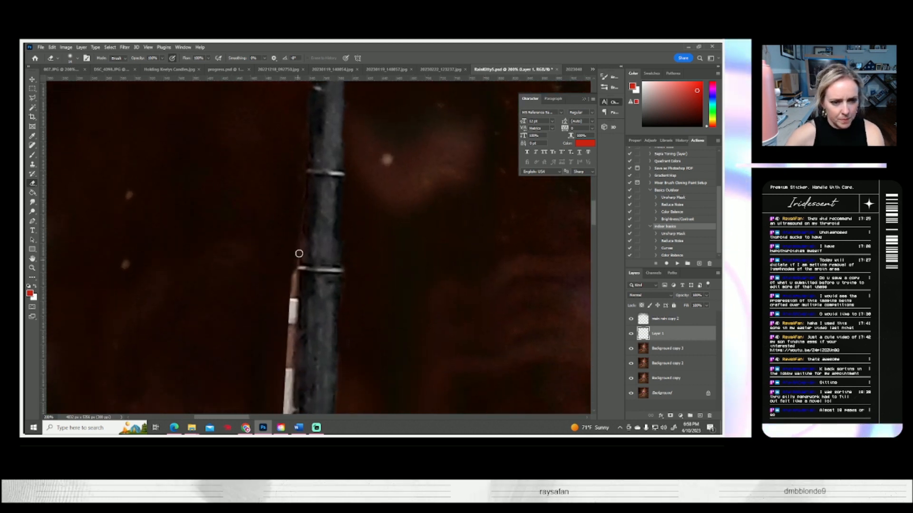
- Erase the rest of the white pole along the left edge of the lower lamp post down to its base
mouse_move(287, 287)
mouse_down()
mouse_move(289, 311)
mouse_move(276, 320)
mouse_move(289, 300)
mouse_move(287, 336)
mouse_move(294, 293)
mouse_up()
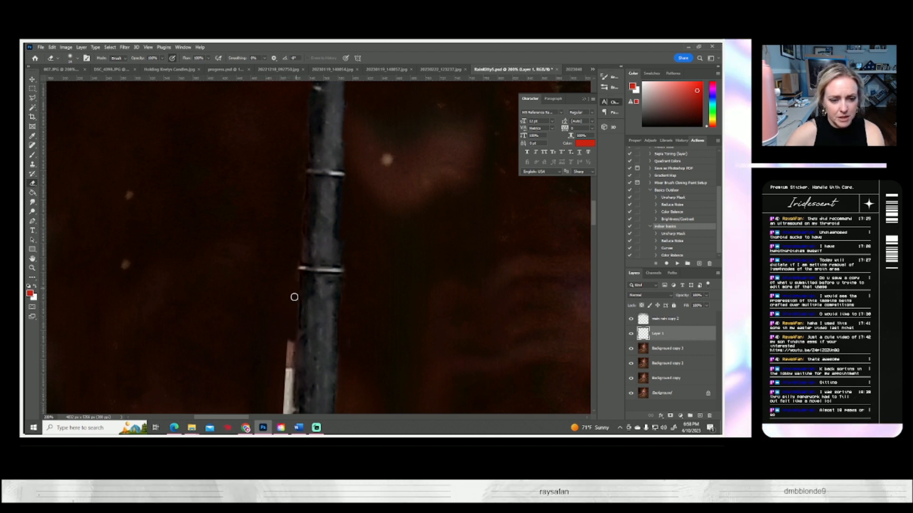
mouse_move(318, 352)
mouse_down()
mouse_move(297, 276)
mouse_move(276, 260)
mouse_move(264, 335)
mouse_move(271, 323)
mouse_move(276, 333)
mouse_move(269, 309)
mouse_move(260, 354)
mouse_move(268, 366)
mouse_move(293, 262)
mouse_up()
mouse_move(269, 232)
mouse_down()
mouse_move(269, 283)
mouse_move(269, 247)
mouse_up()
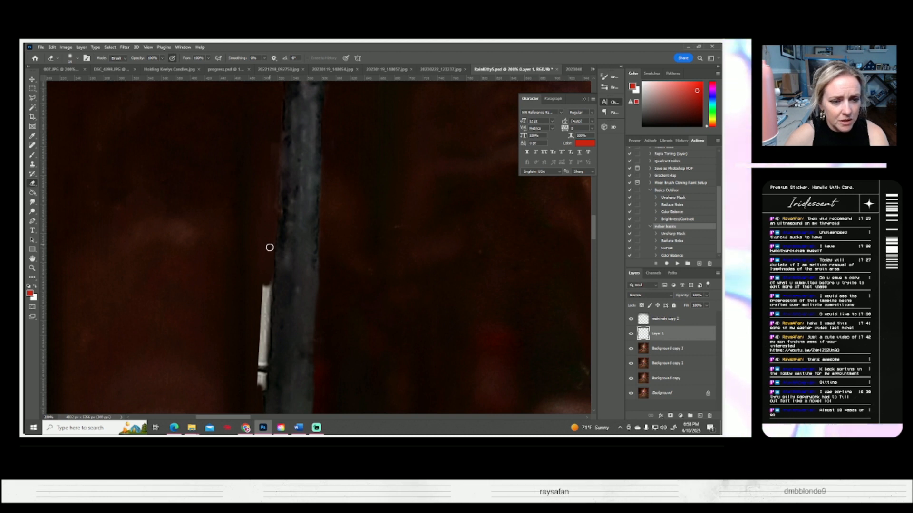
mouse_move(263, 285)
mouse_down()
mouse_move(256, 356)
mouse_move(266, 312)
mouse_up()
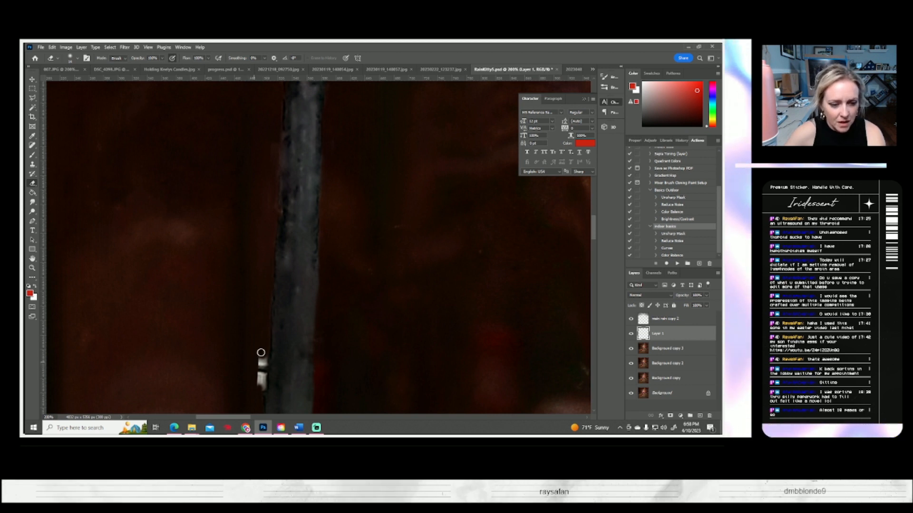
drag(261, 352, 261, 358)
drag(201, 312, 228, 229)
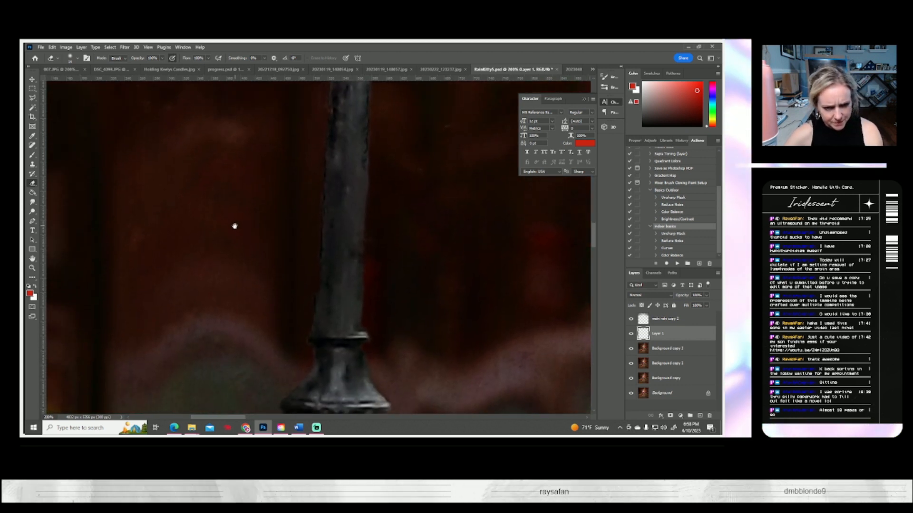
- View the whole composite and rotate the street lamp slightly counterclockwise with Free Transform, then apply the transformation
click(33, 269)
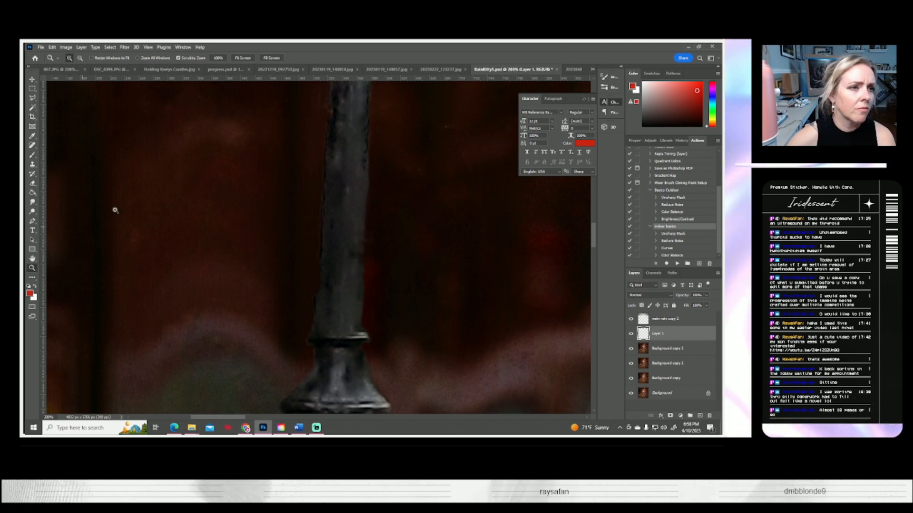
click(243, 58)
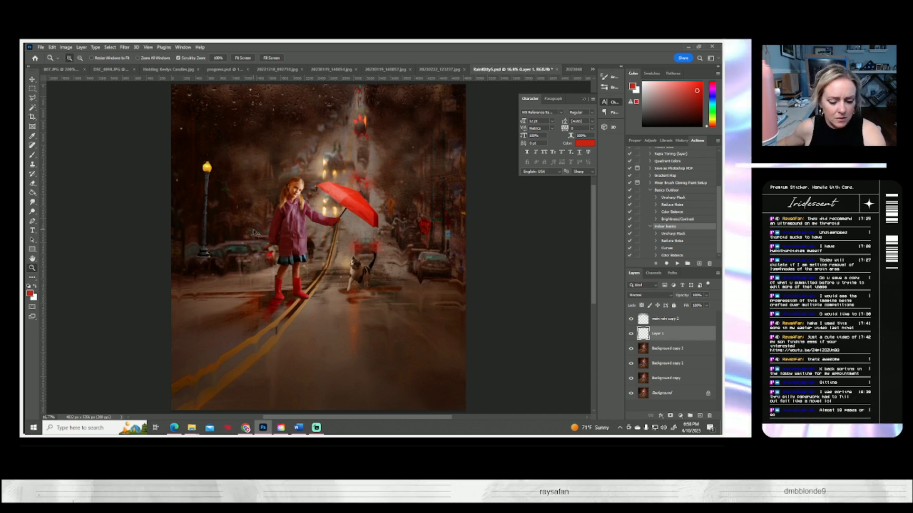
key(ctrl+t)
drag(257, 234, 265, 226)
drag(214, 240, 242, 215)
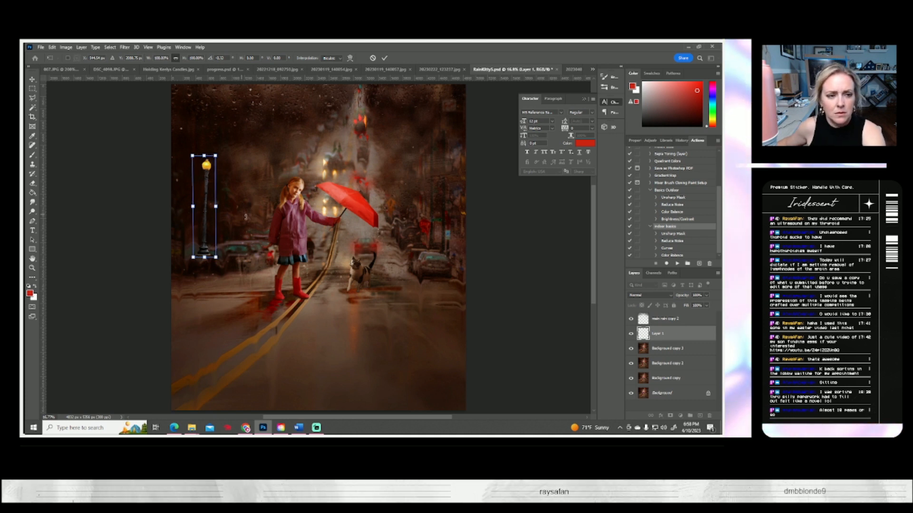
key(Return)
key(z)
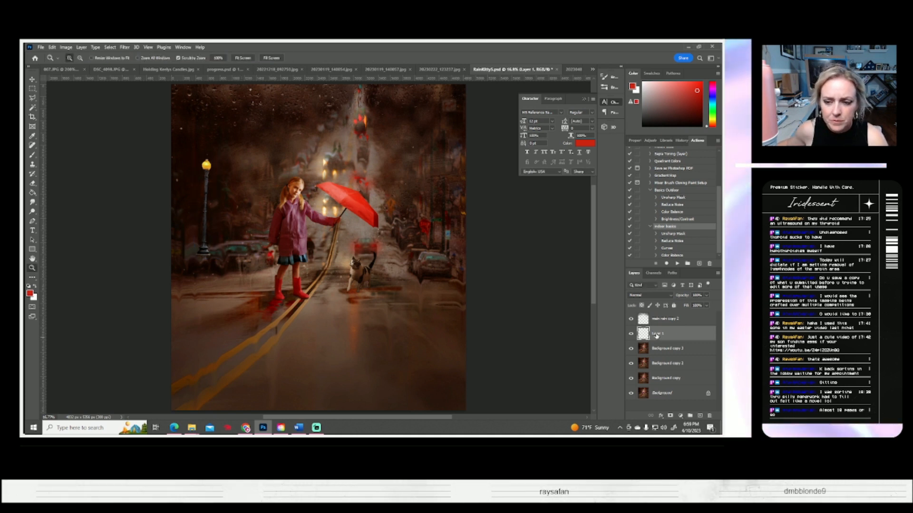
- Soften the street lamp layer with a Gaussian Blur of 2.8 pixels radius
click(148, 47)
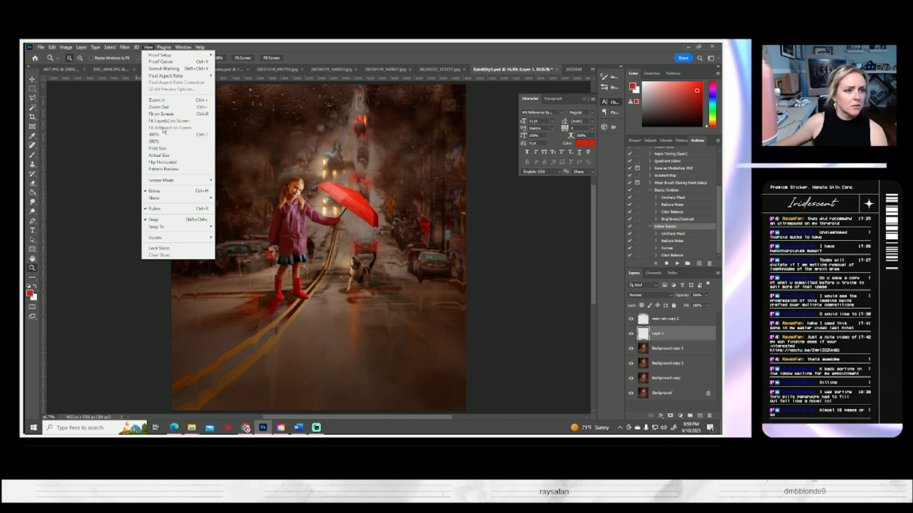
click(125, 47)
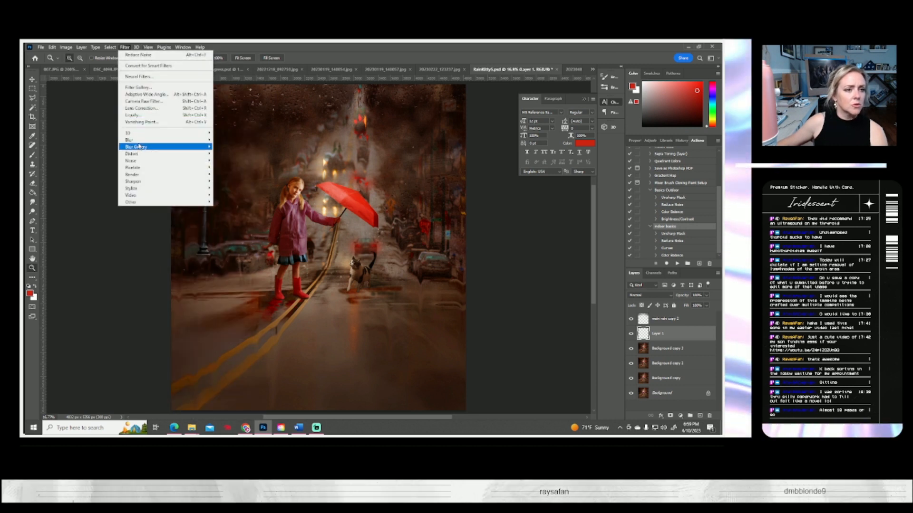
mouse_move(140, 141)
click(240, 168)
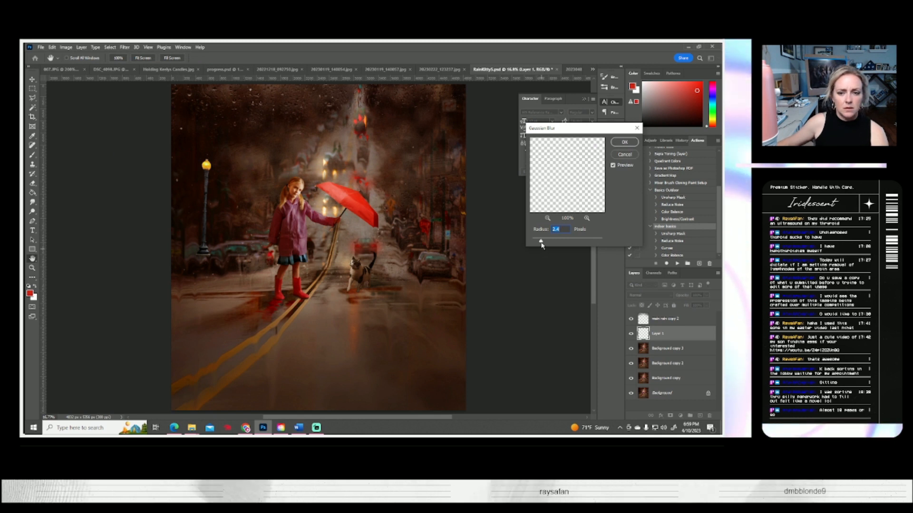
drag(543, 243, 544, 243)
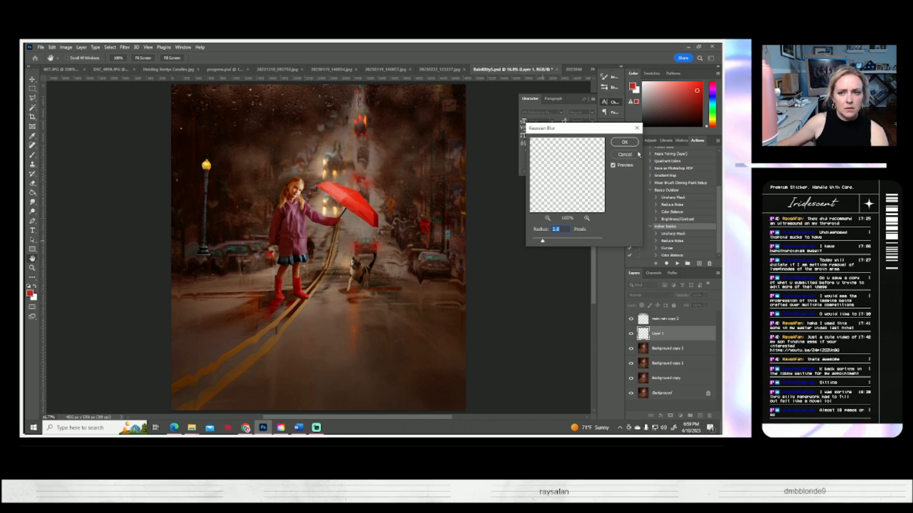
click(624, 142)
- Raise the contrast and slightly lower the brightness of the street lamp layer with a Brightness/Contrast adjustment
click(67, 48)
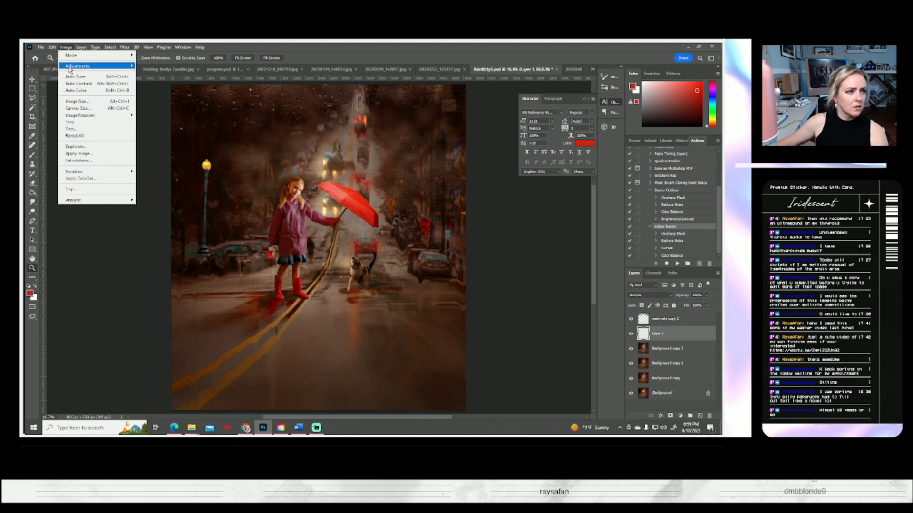
mouse_move(83, 67)
click(152, 66)
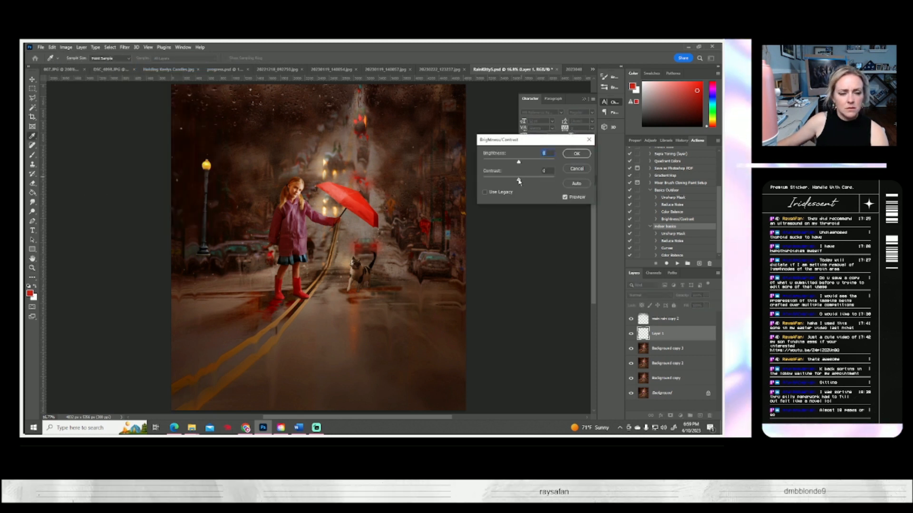
drag(526, 182, 514, 165)
click(576, 154)
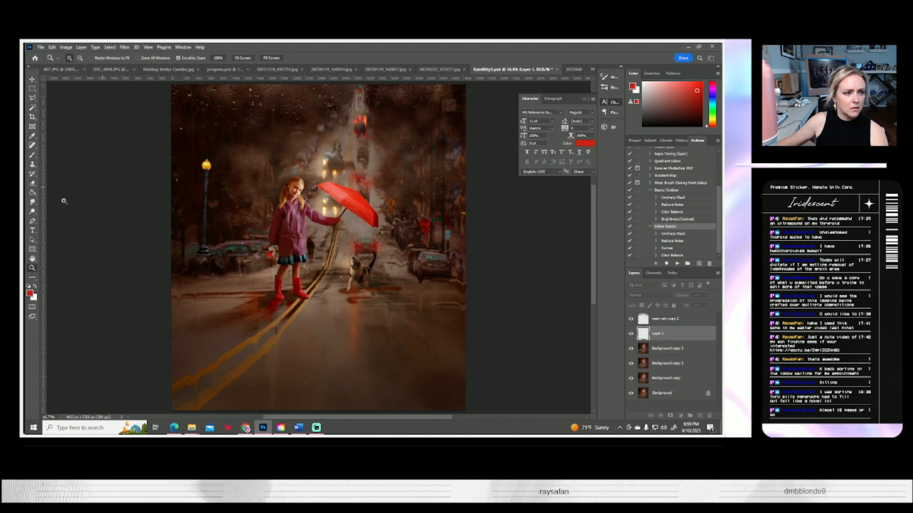
- Sample a colour from the lamp's globe with the Brush and try a dab of it directly on the lamp layer
key(b)
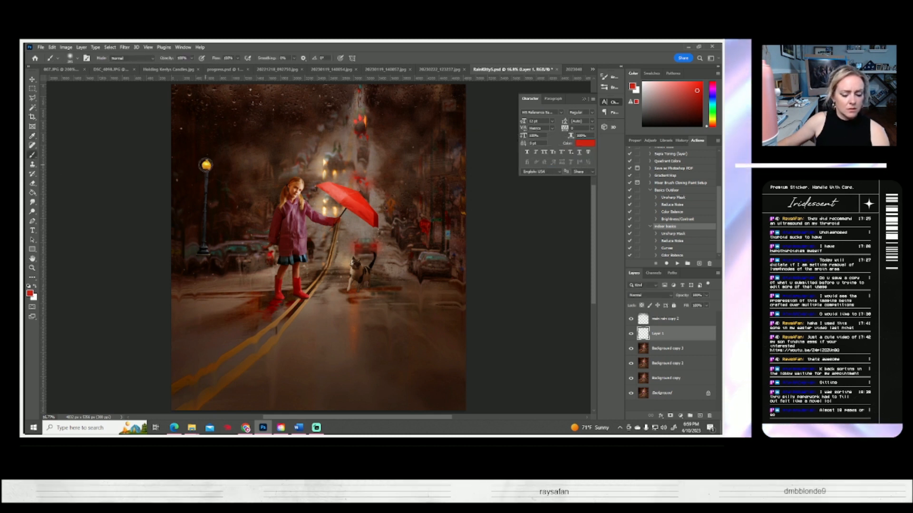
alt+click(206, 165)
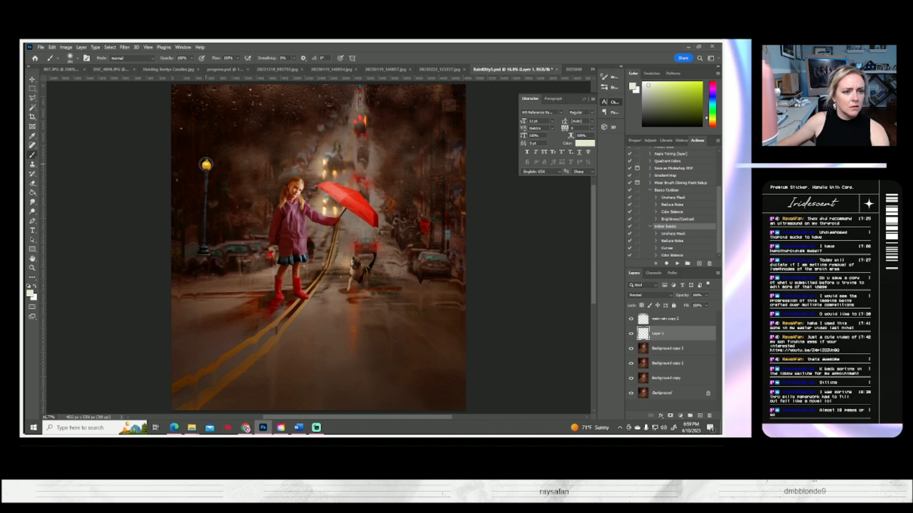
click(205, 164)
key(ctrl+z)
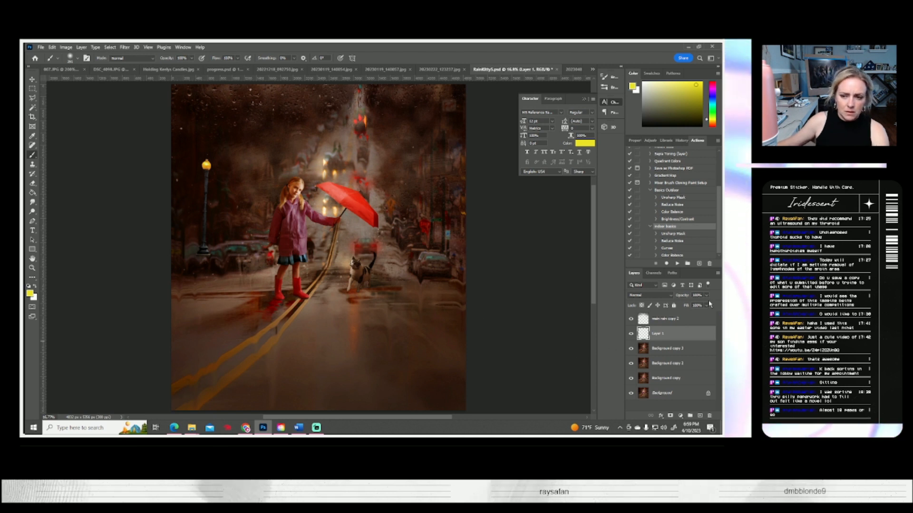
- Create a new empty layer directly above the street lamp layer
click(717, 274)
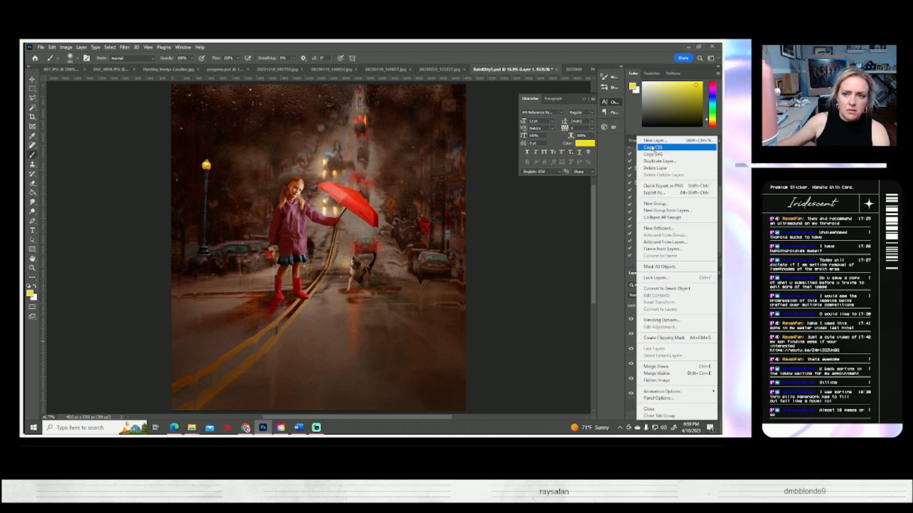
click(656, 140)
click(431, 154)
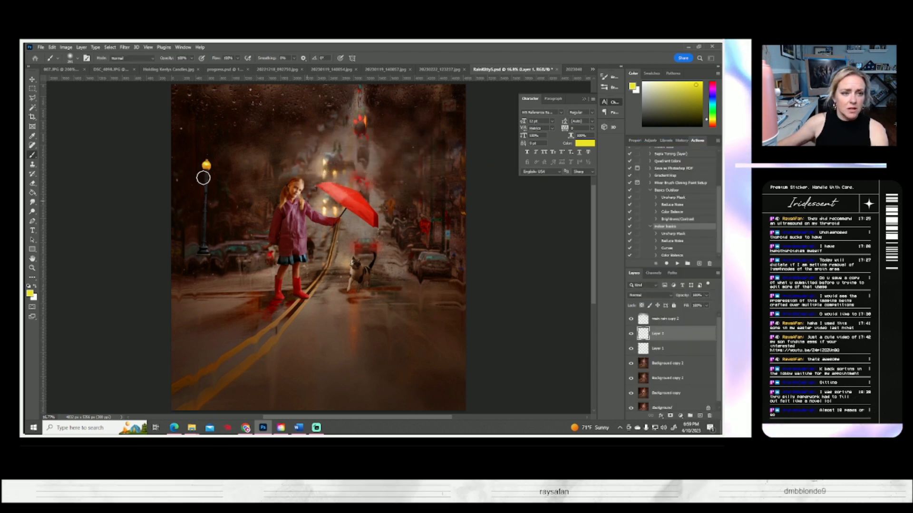
- Undo a bright yellow test dab on the globe and dab it with a paler yellow foreground colour instead
click(206, 165)
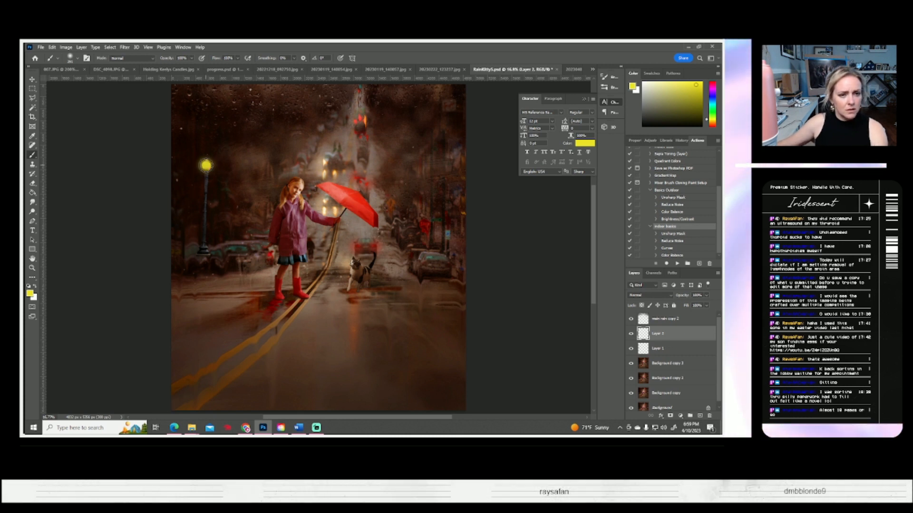
key(ctrl+z)
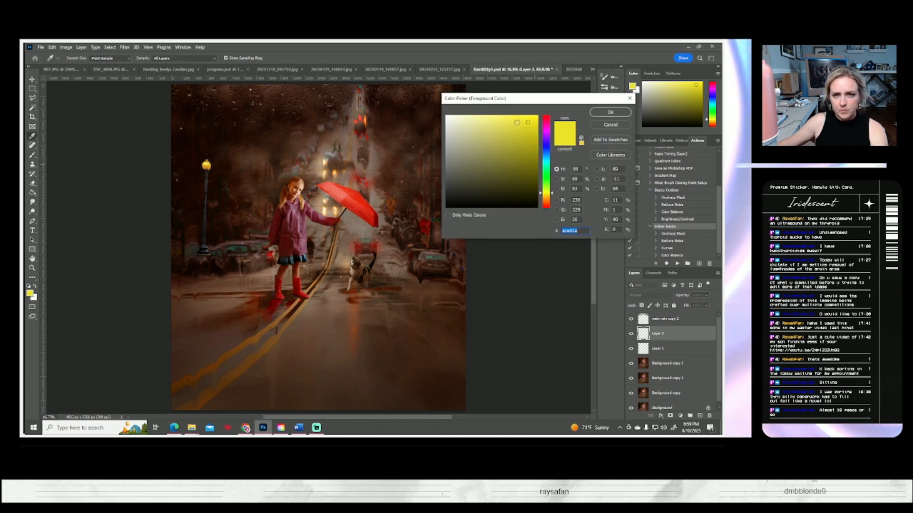
click(504, 118)
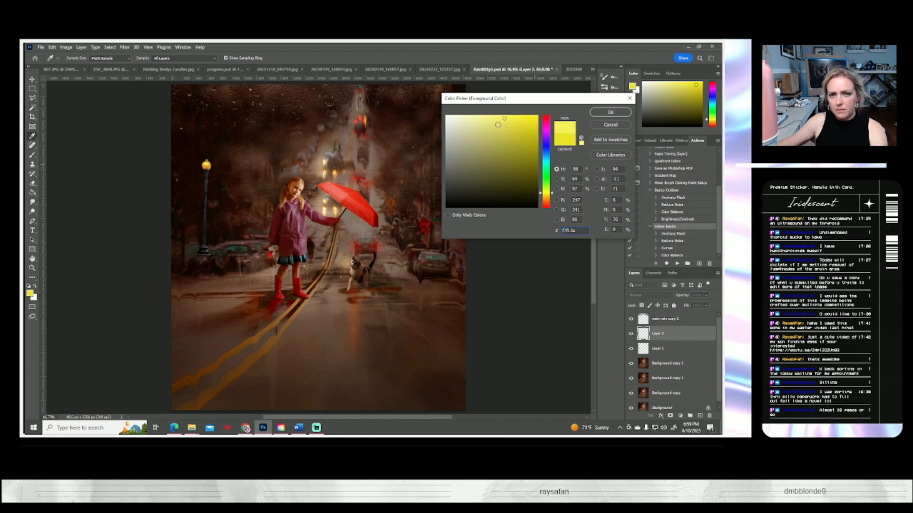
click(610, 112)
key(b)
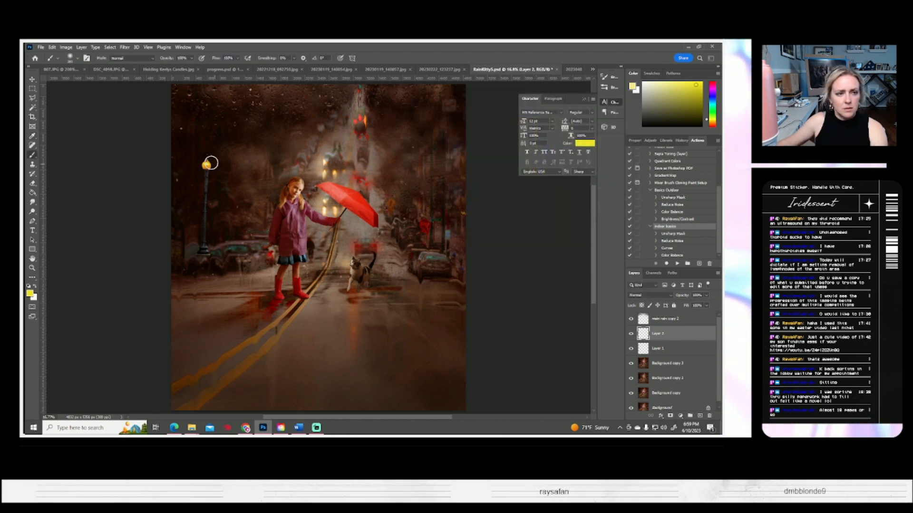
click(206, 164)
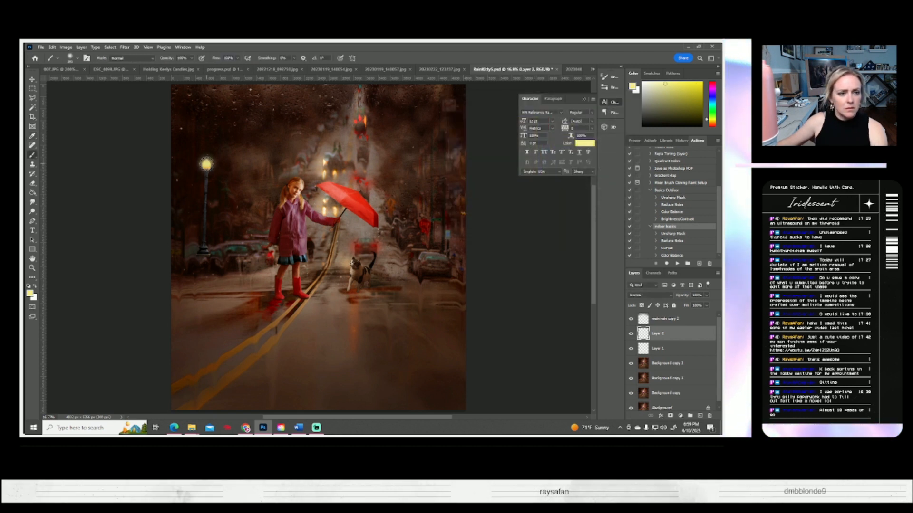
- Enlarge the soft round brush, reduce its flow to about 50%, and dab a wider glow around the globe
click(77, 58)
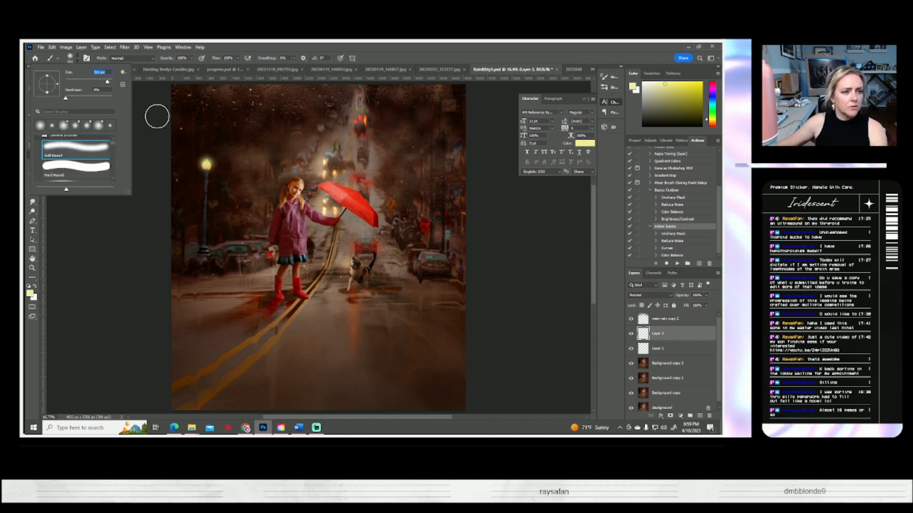
click(238, 58)
click(223, 66)
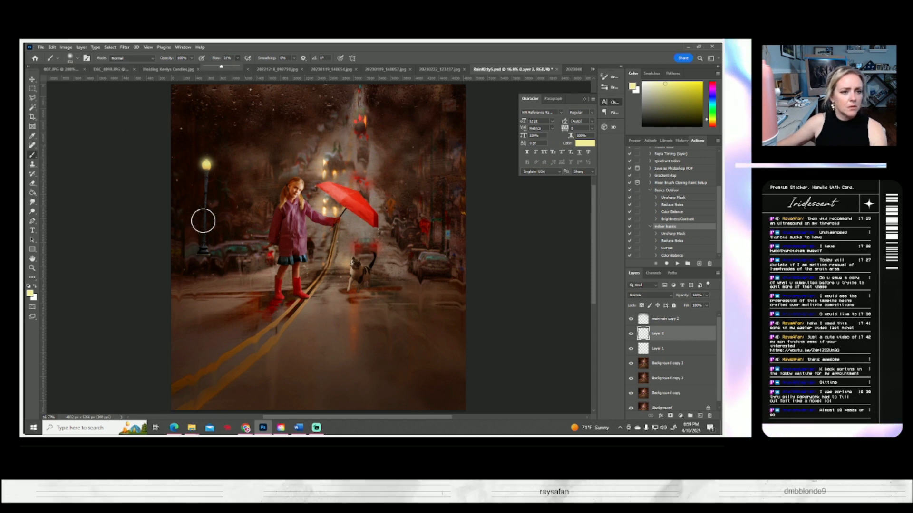
click(206, 165)
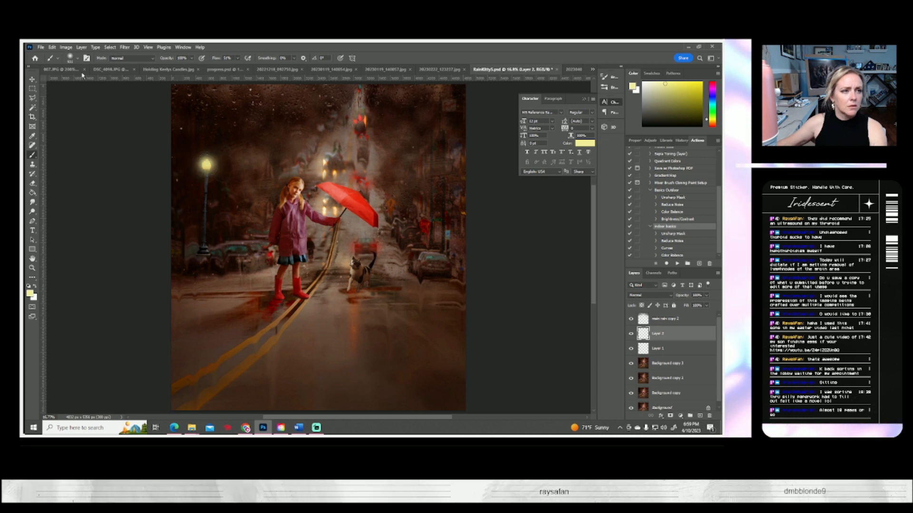
- Enlarge the brush further and step back in the history to remove the last glow dab
click(76, 58)
drag(108, 81, 109, 82)
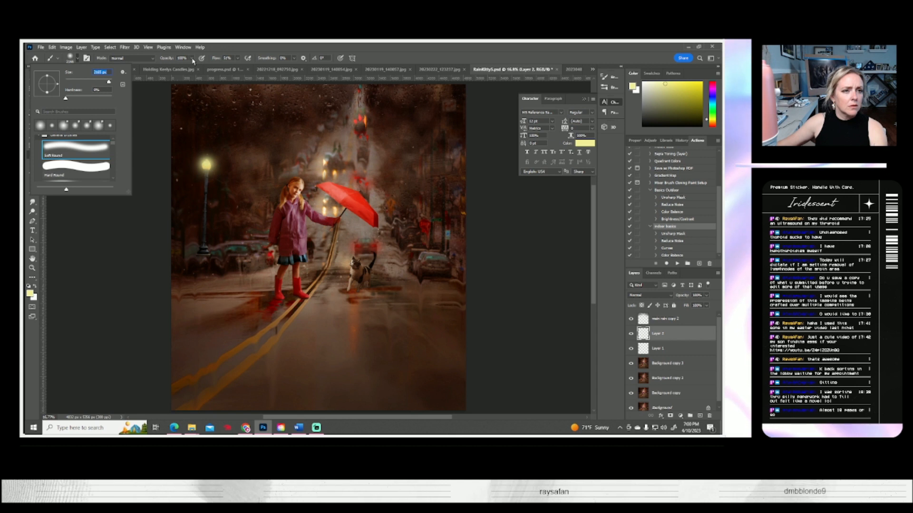
click(191, 58)
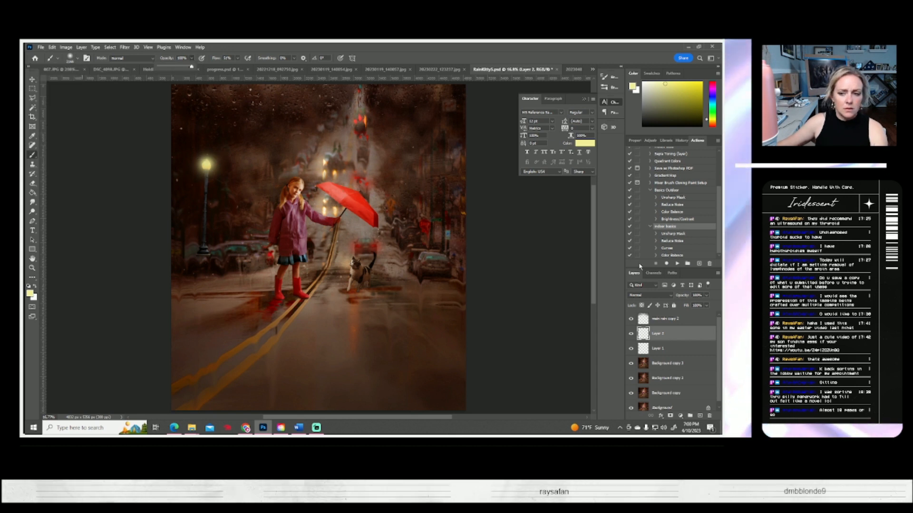
click(682, 141)
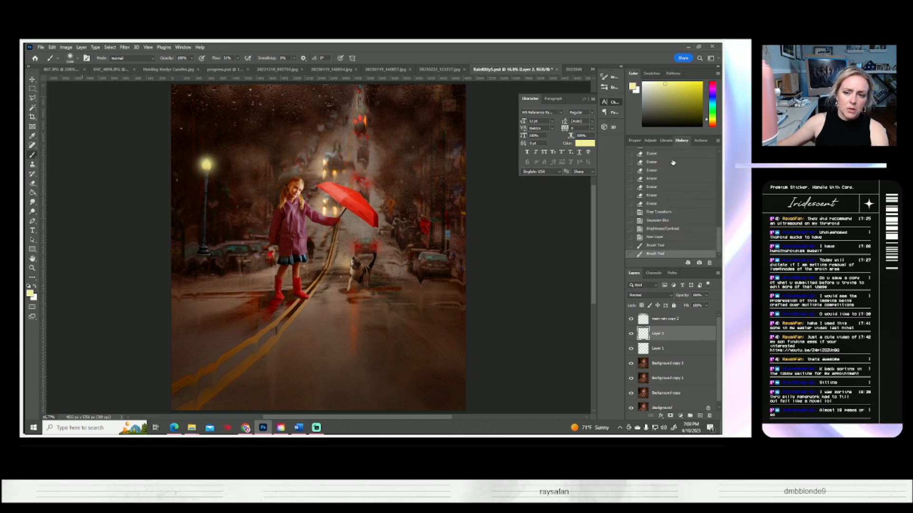
click(654, 246)
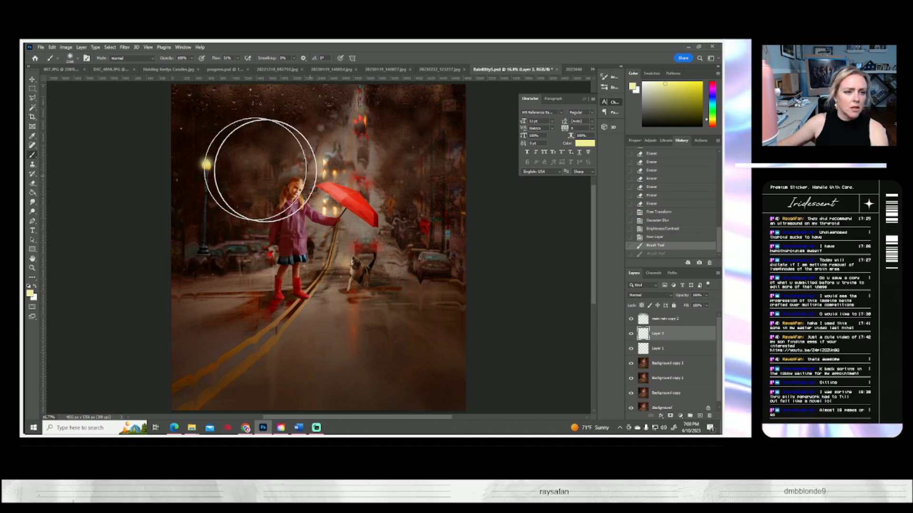
- Shrink the soft brush, lower its opacity to about 40%, and dab a glow centred on the globe
click(77, 59)
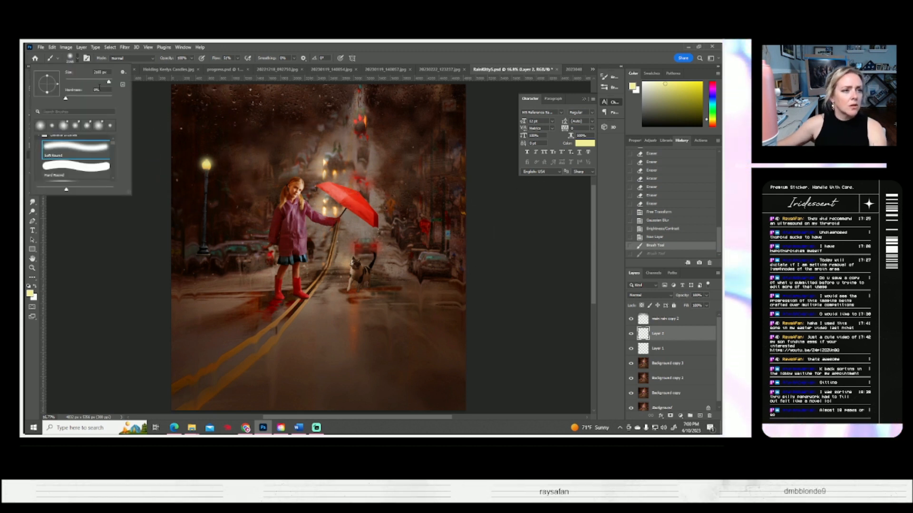
click(192, 58)
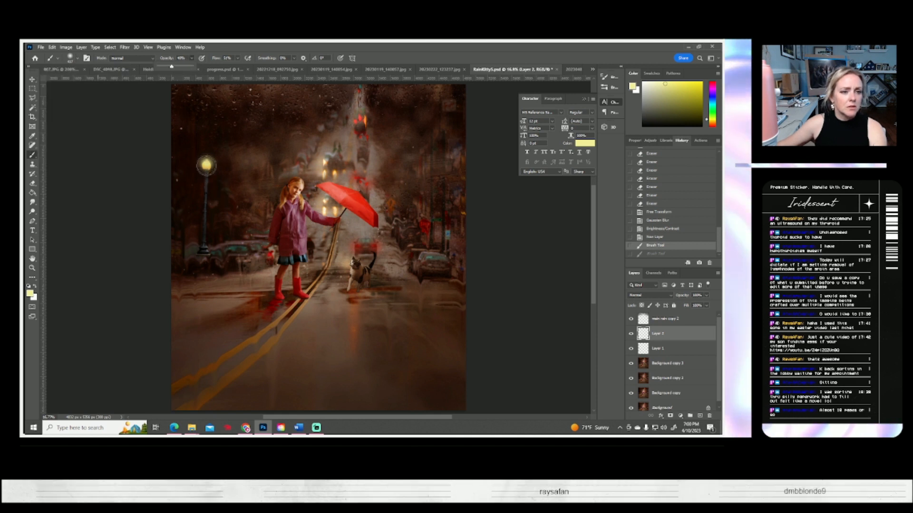
click(206, 165)
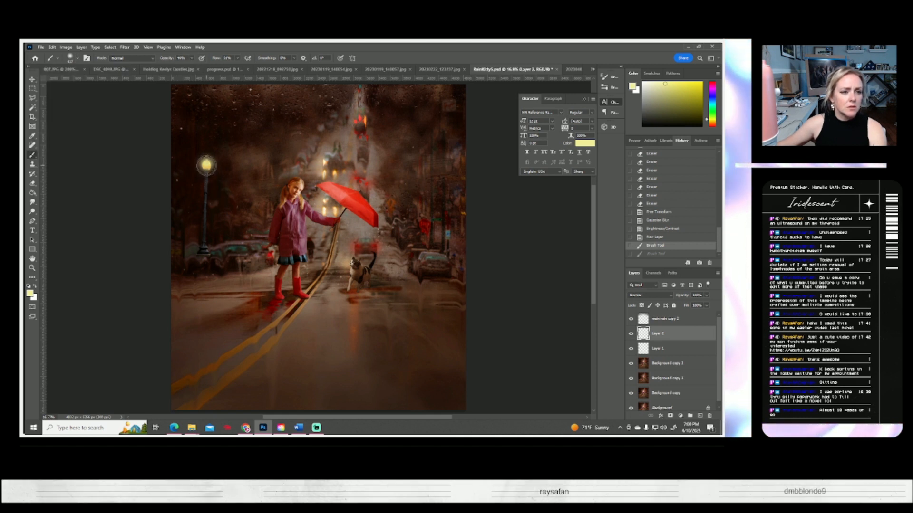
- Build up a wider faint halo around the globe with repeated dabs of a larger soft brush at 17% opacity
click(77, 59)
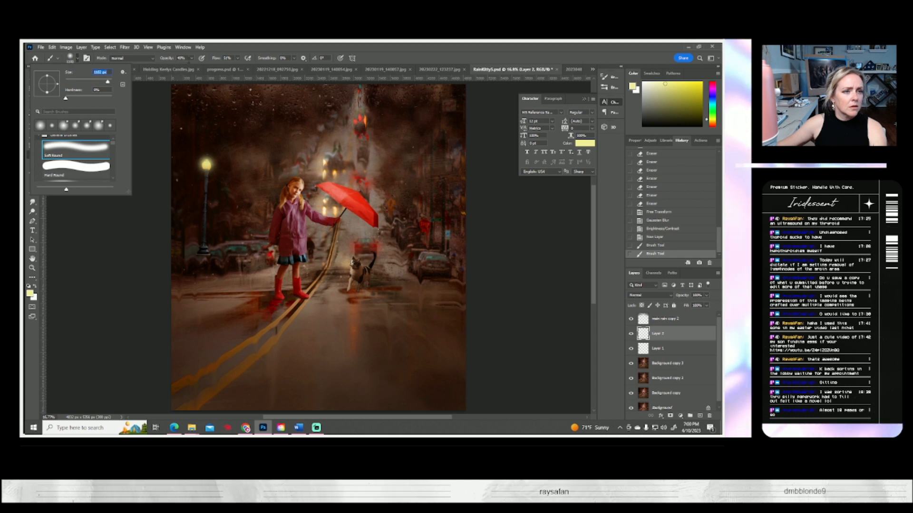
click(191, 58)
drag(192, 67, 184, 67)
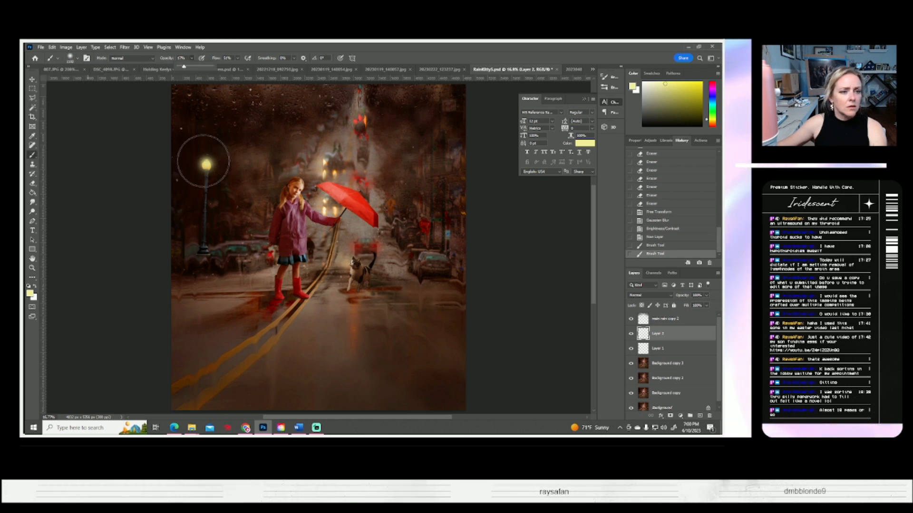
click(204, 161)
click(205, 164)
click(205, 167)
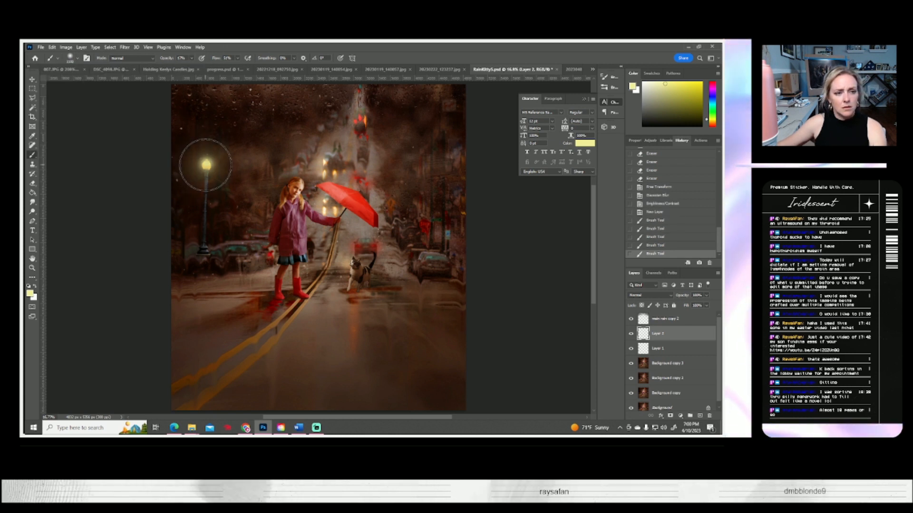
click(206, 166)
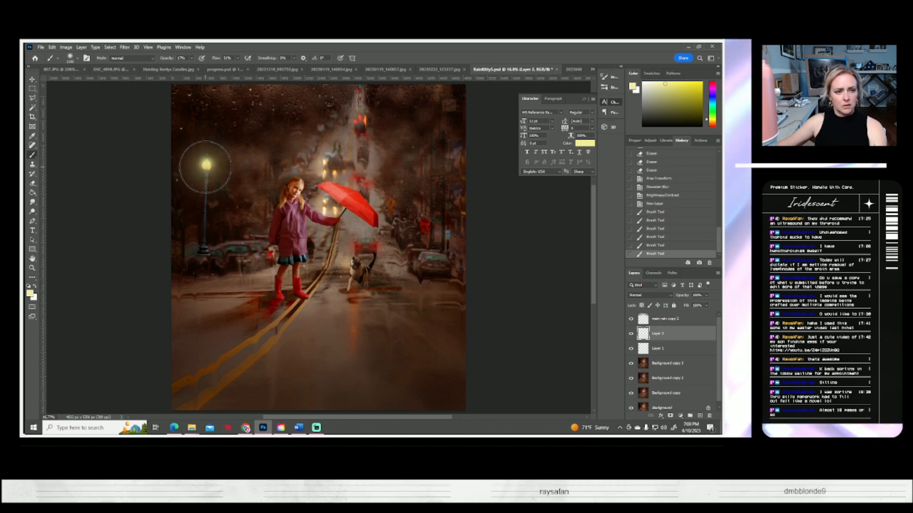
- Add a broad faint white haze around the lamp's globe with two dabs of a much larger soft brush
click(76, 58)
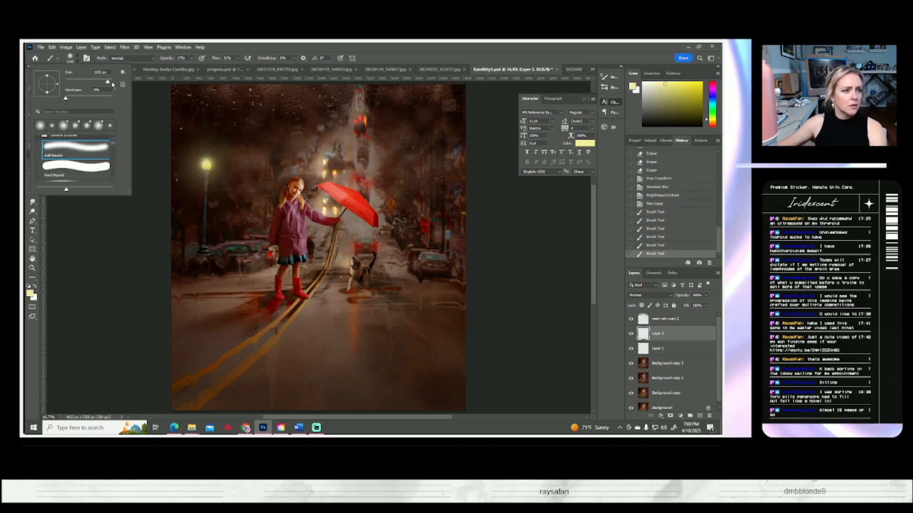
click(109, 81)
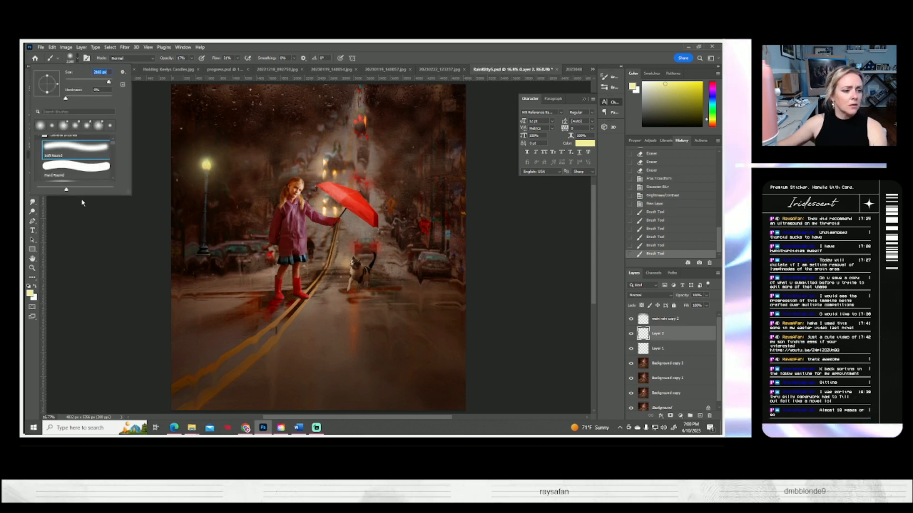
click(34, 286)
click(203, 167)
click(204, 164)
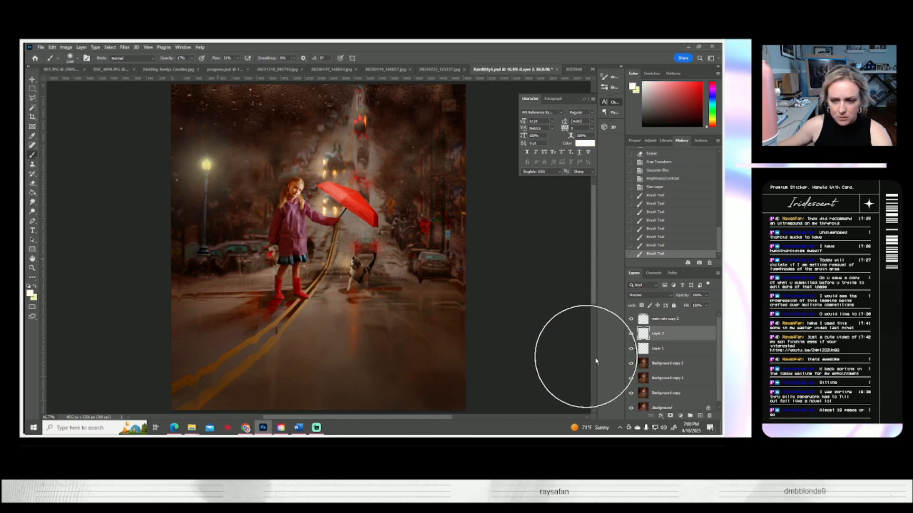
- Try swapping the stacking order of the glow layer and the street lamp layer
mouse_move(654, 341)
mouse_down()
mouse_move(655, 355)
mouse_move(657, 346)
mouse_up()
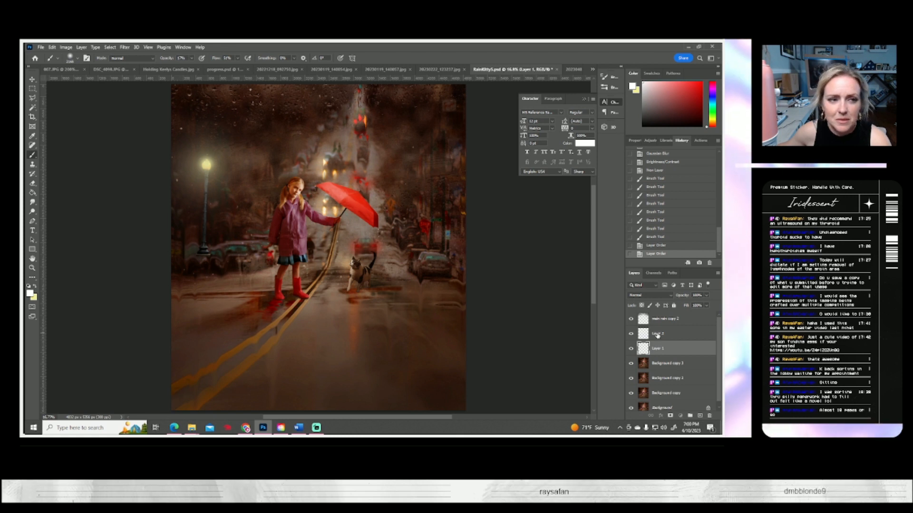
- Lower the opacity of the lamp's glow layer to about 67%
click(659, 334)
click(707, 296)
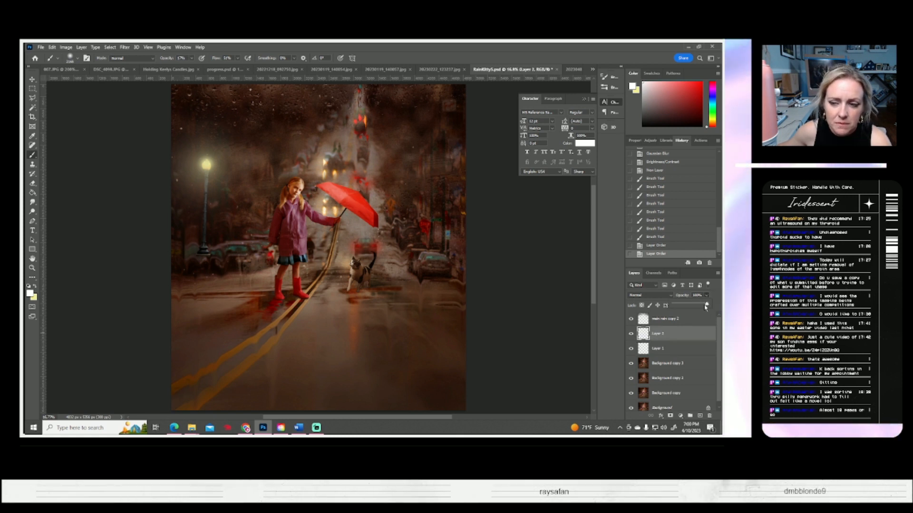
drag(705, 305, 697, 307)
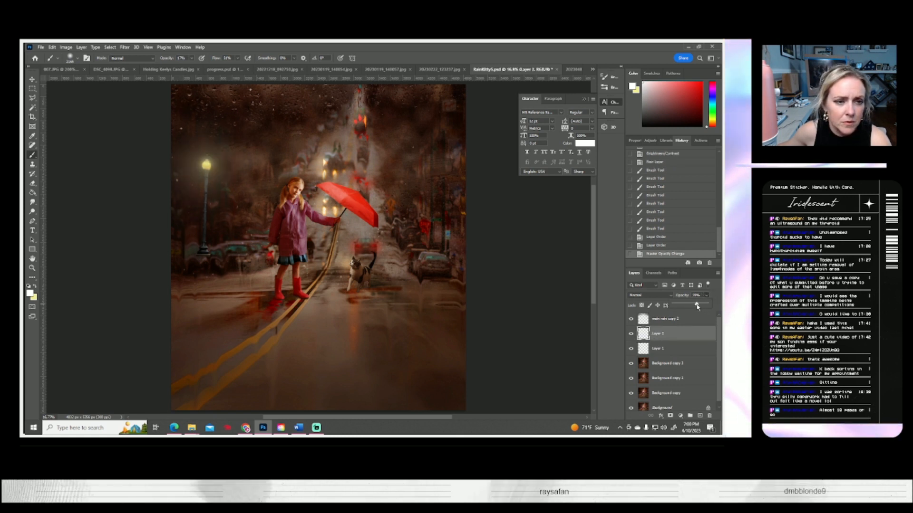
drag(697, 307, 693, 307)
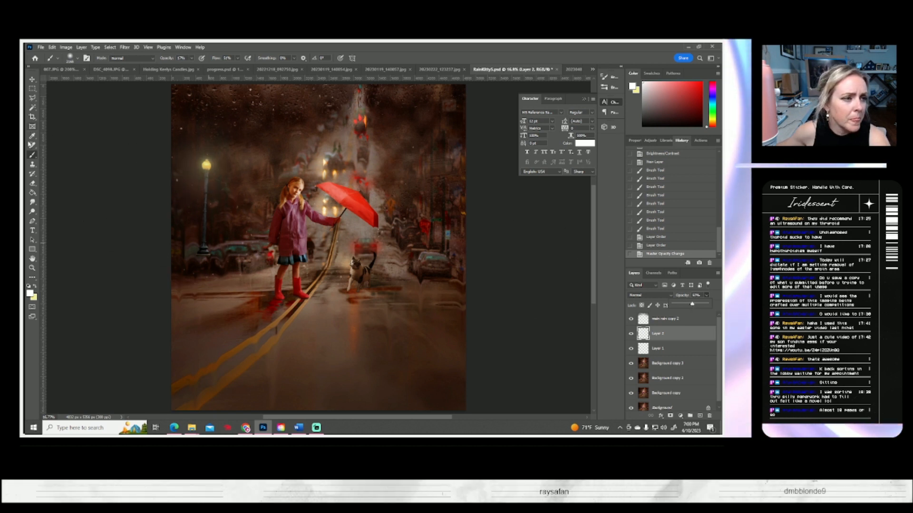
- Shrink the soft brush and build up a tighter glow over the lamp's globe with repeated dabs at 17% opacity
click(72, 58)
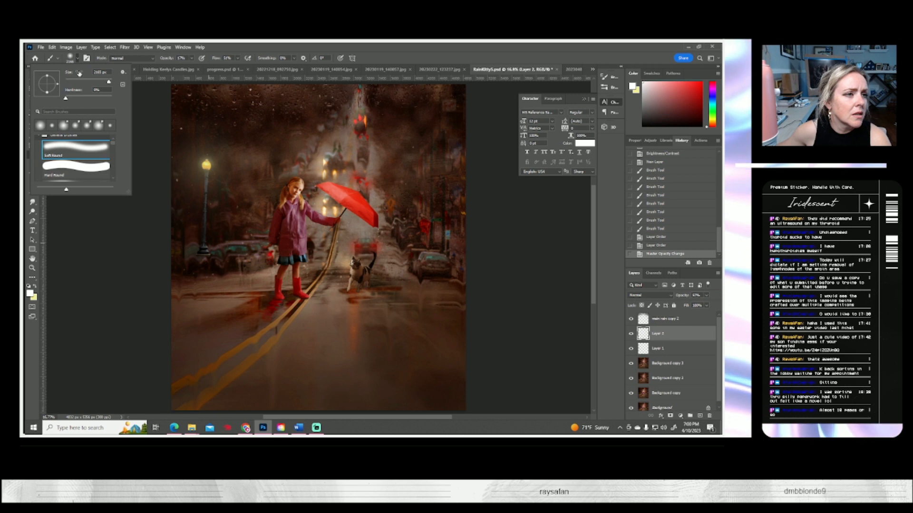
click(93, 82)
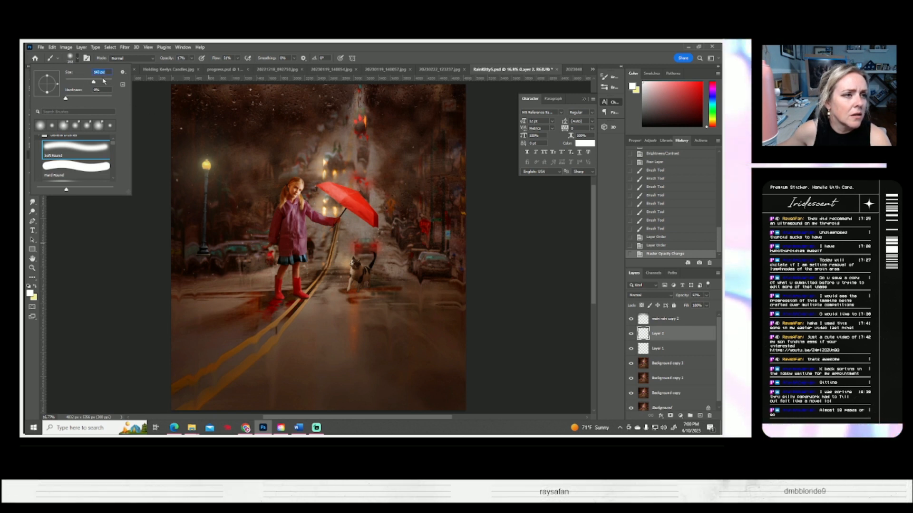
click(206, 164)
click(205, 164)
click(206, 164)
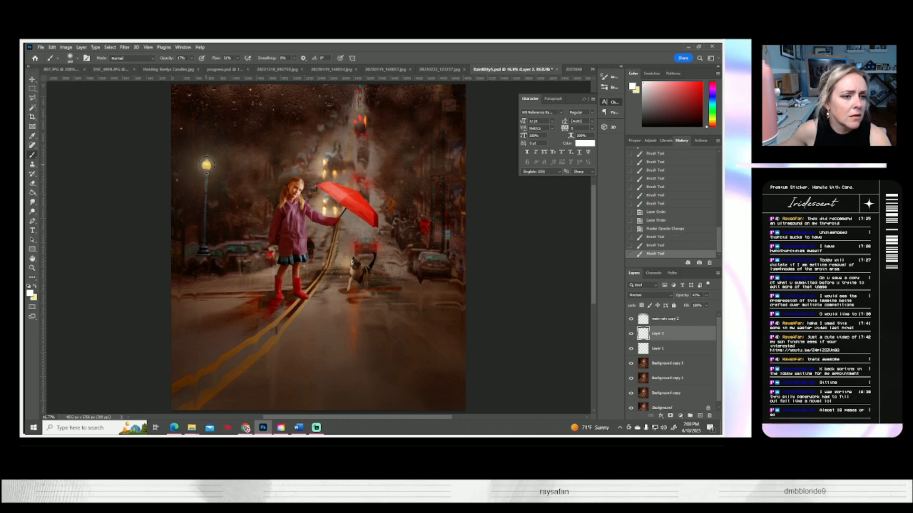
click(206, 165)
click(206, 165)
click(205, 165)
click(205, 164)
click(206, 164)
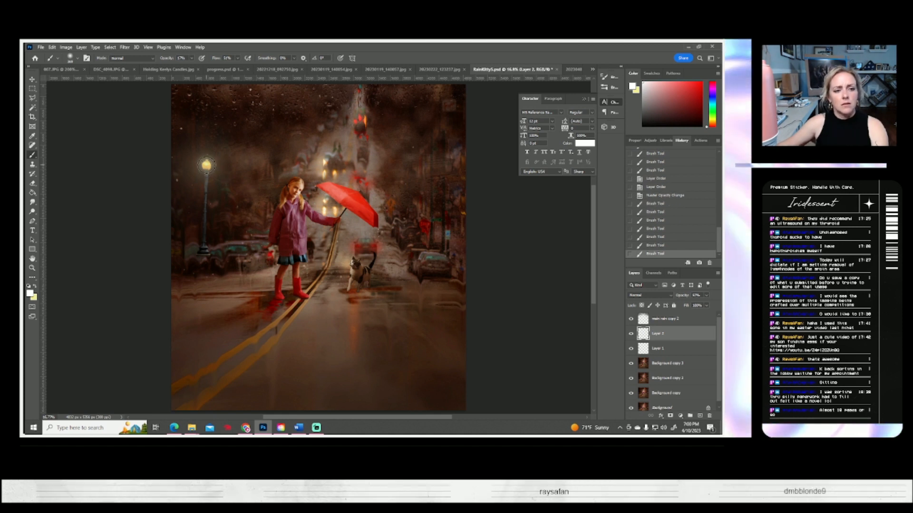
- Compare the image with and without the glow, and merge the glow layer with the street lamp layer
click(632, 334)
click(632, 334)
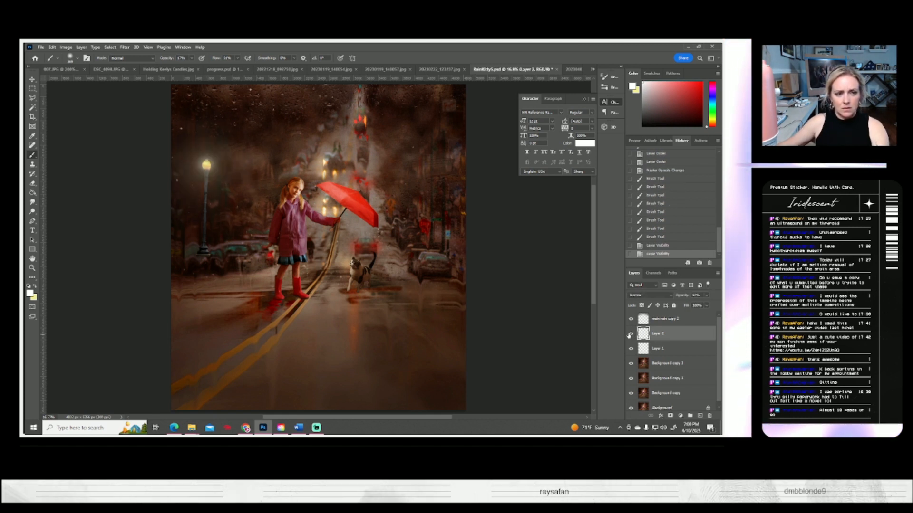
right_click(668, 353)
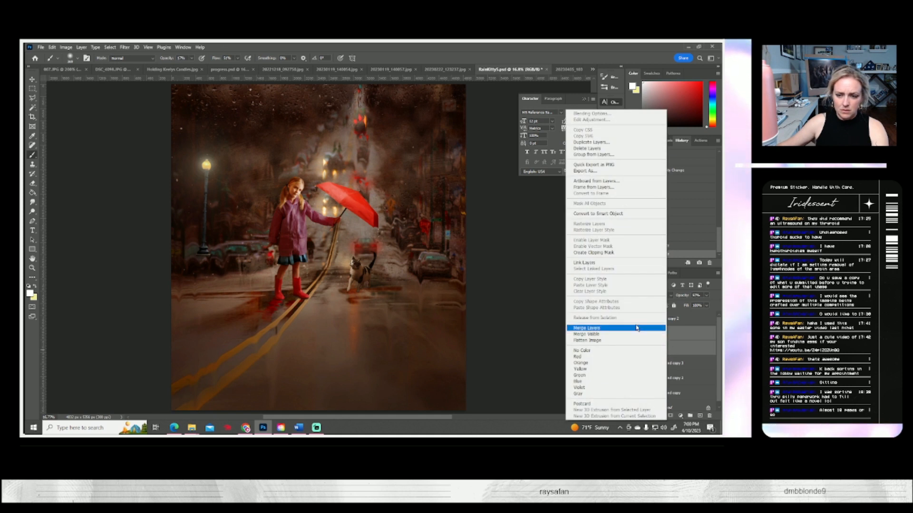
click(583, 329)
- Duplicate the merged street lamp layer and hide the original beneath the copy
right_click(655, 339)
click(578, 142)
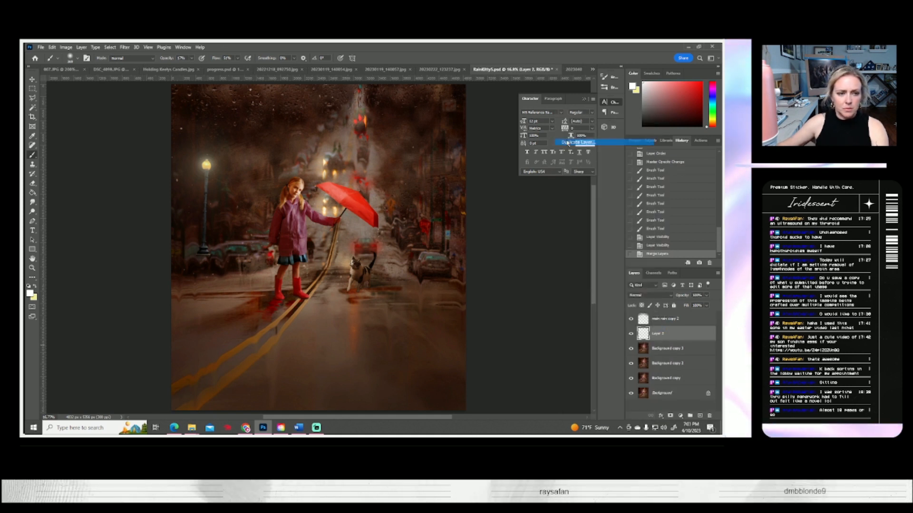
click(432, 149)
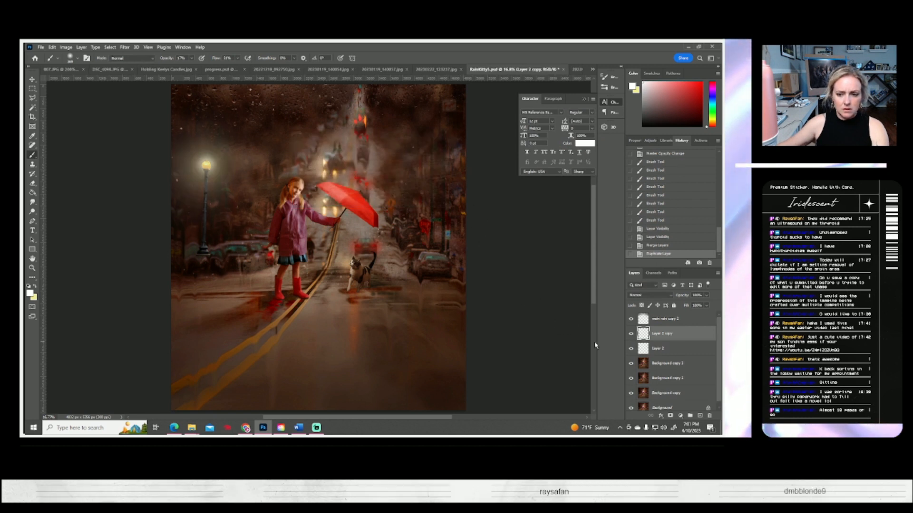
click(631, 348)
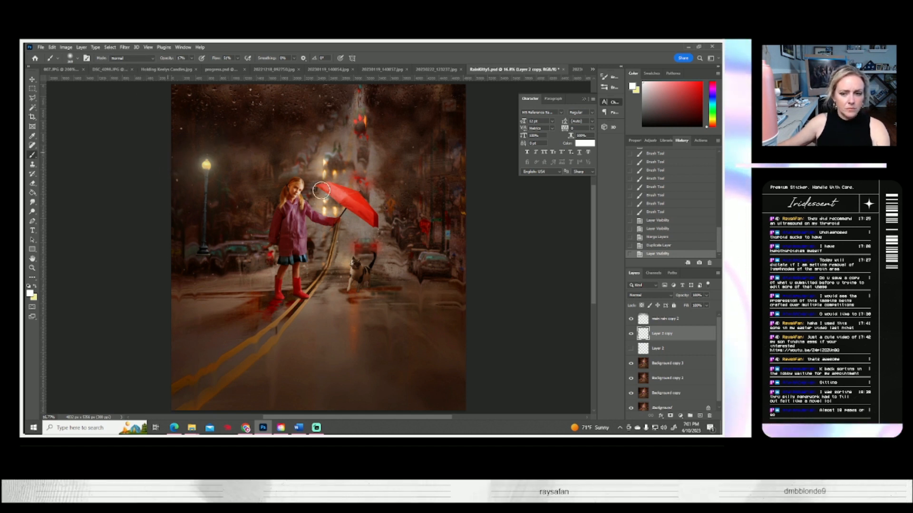
- Darken the street lamp copy with Brightness/Contrast, setting brightness to -14 and contrast to 42
click(33, 183)
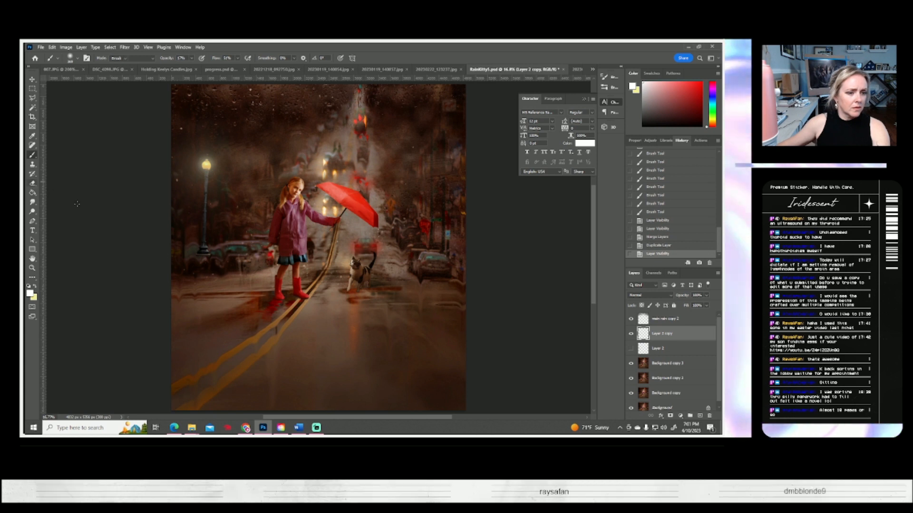
click(77, 58)
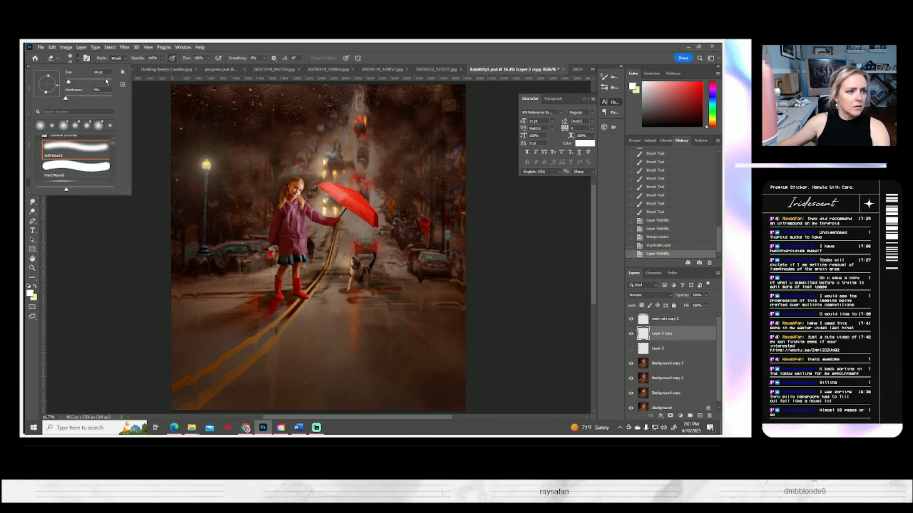
click(66, 47)
mouse_move(81, 60)
click(157, 66)
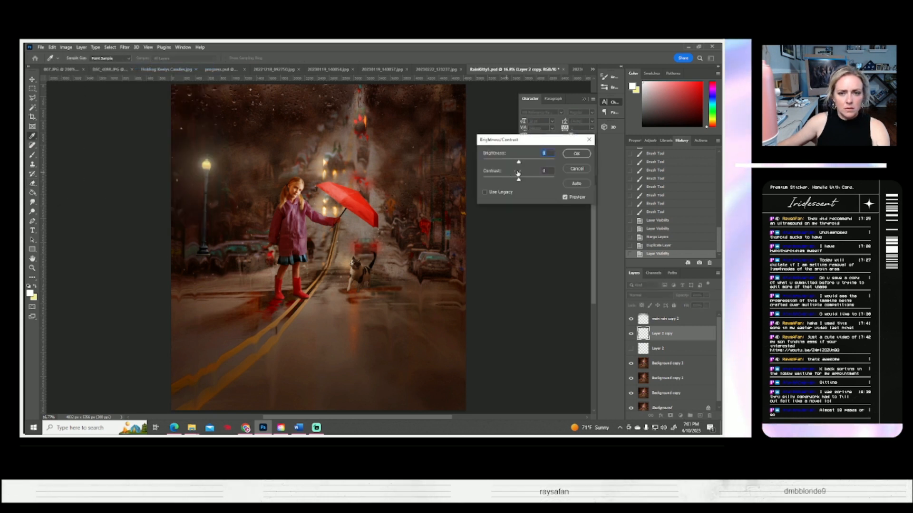
mouse_move(520, 182)
mouse_down()
mouse_move(533, 184)
mouse_move(515, 165)
mouse_up()
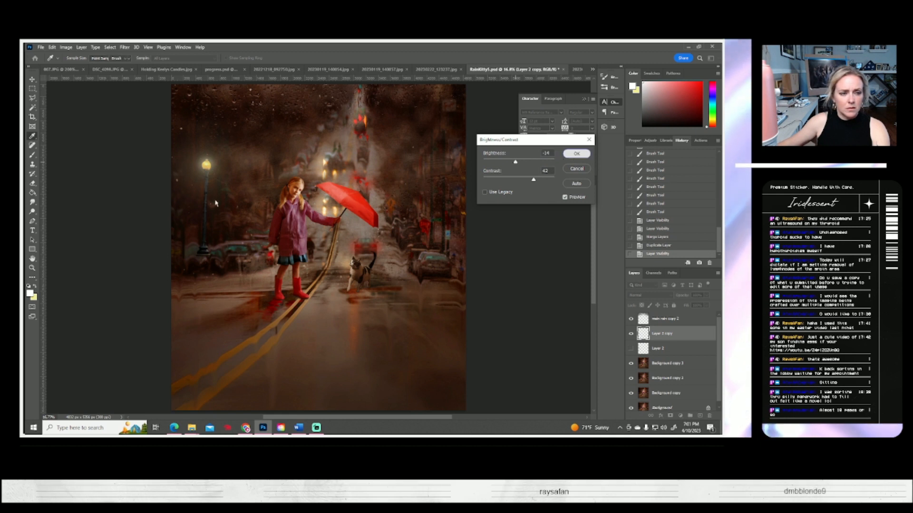
click(576, 154)
- Erase the base of the street lamp beside the parked cars with an enlarged soft eraser
key(e)
click(77, 58)
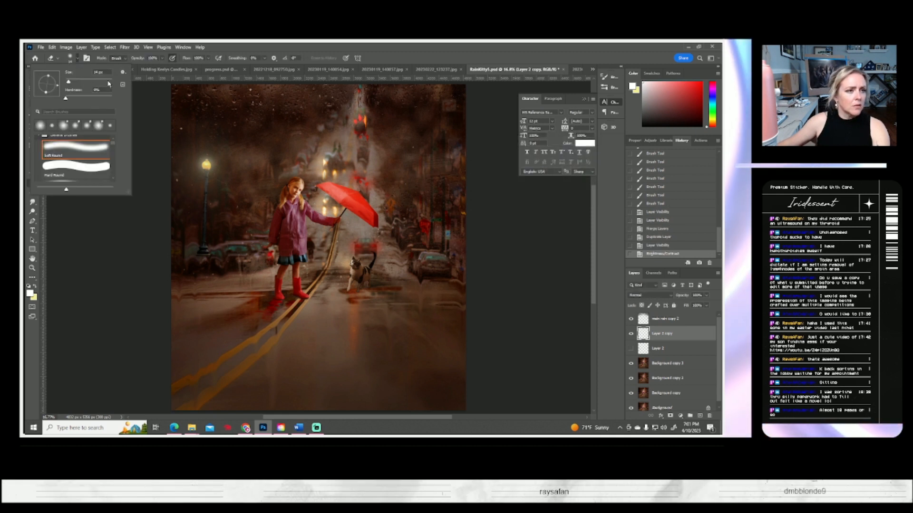
click(210, 257)
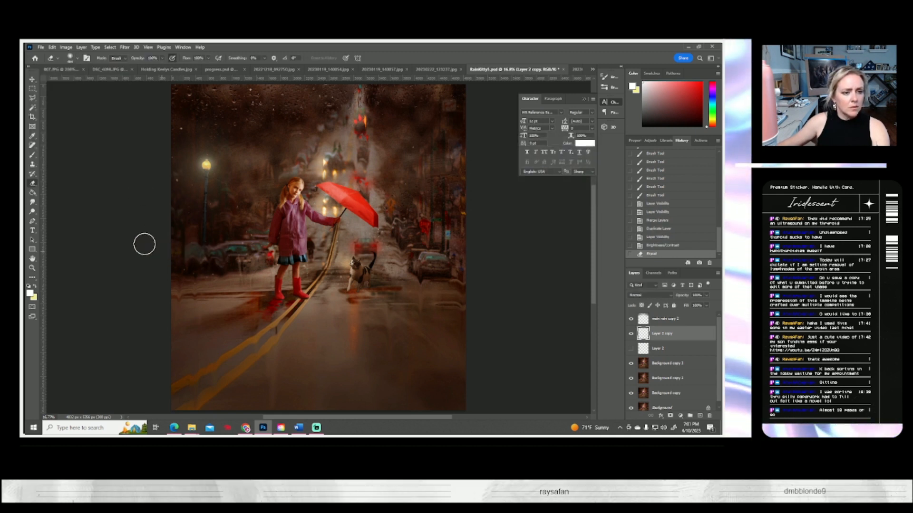
- Soften the street lamp copy by applying the last-used Gaussian Blur three times
click(125, 47)
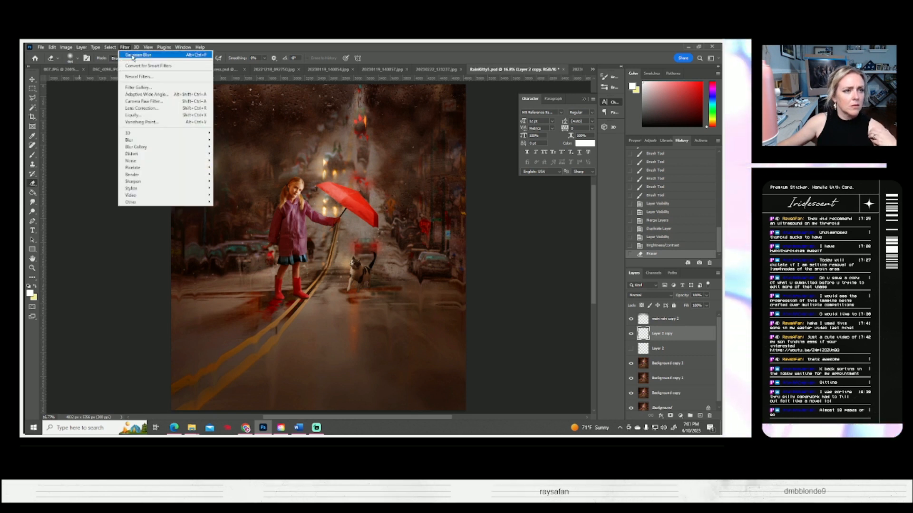
key(Escape)
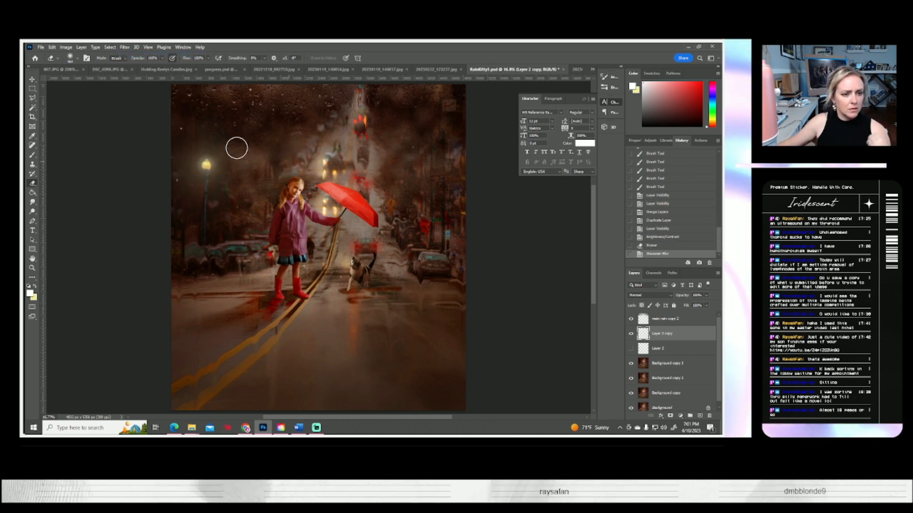
click(125, 47)
click(127, 55)
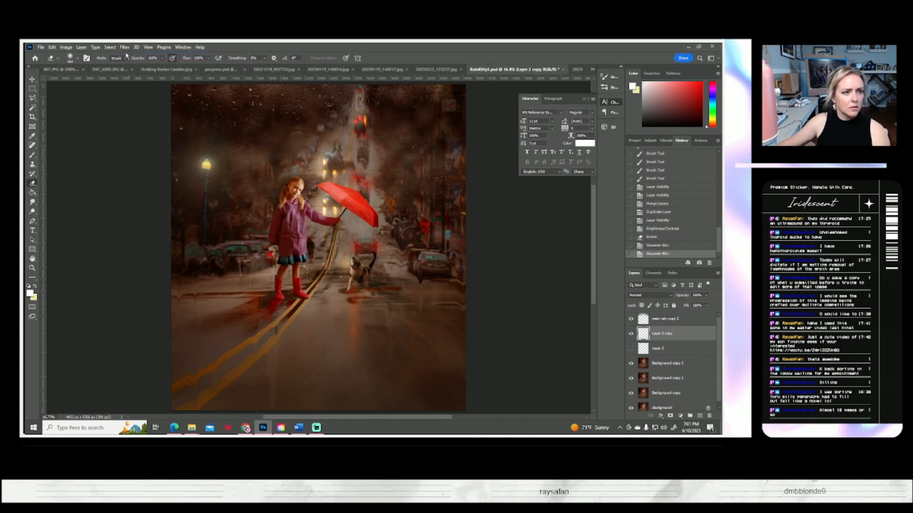
click(126, 48)
click(128, 55)
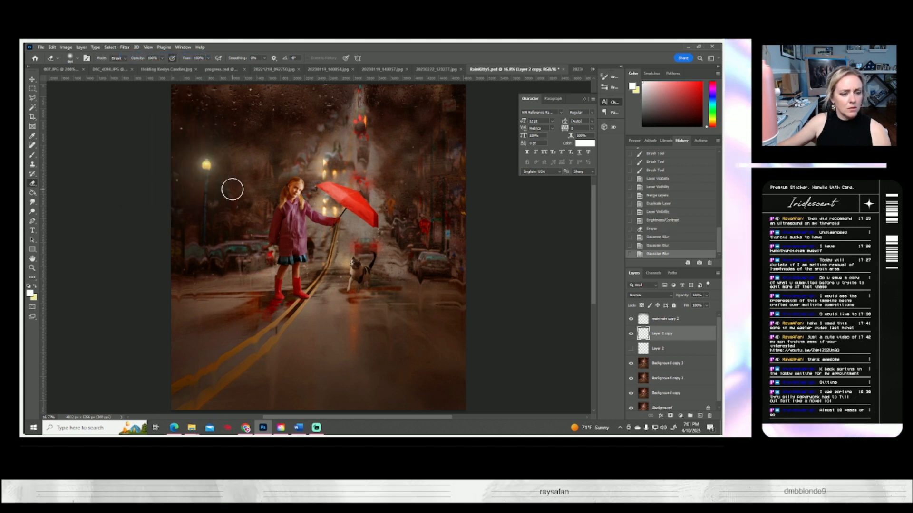
- Rotate the blurred street lamp copy very slightly with Free Transform
key(ctrl+t)
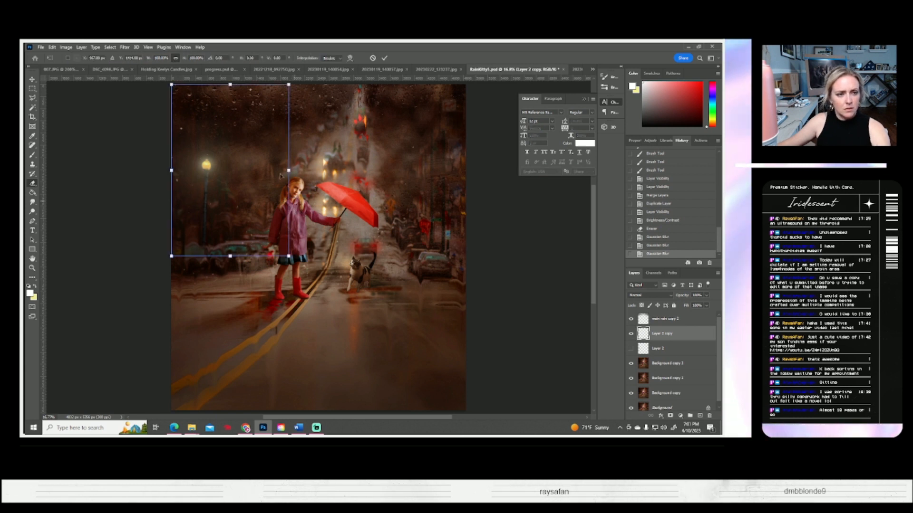
drag(316, 167, 316, 166)
key(Return)
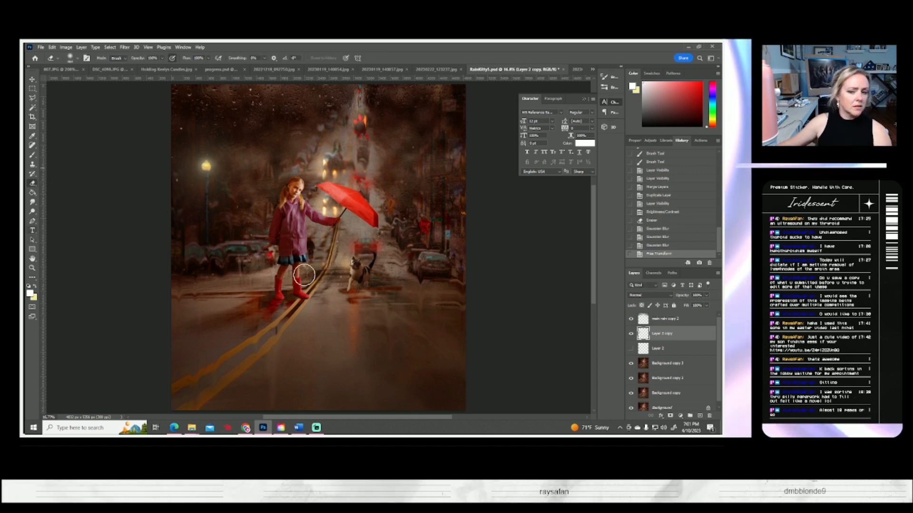
- Bring up the layer commands for the street lamp copy
right_click(658, 335)
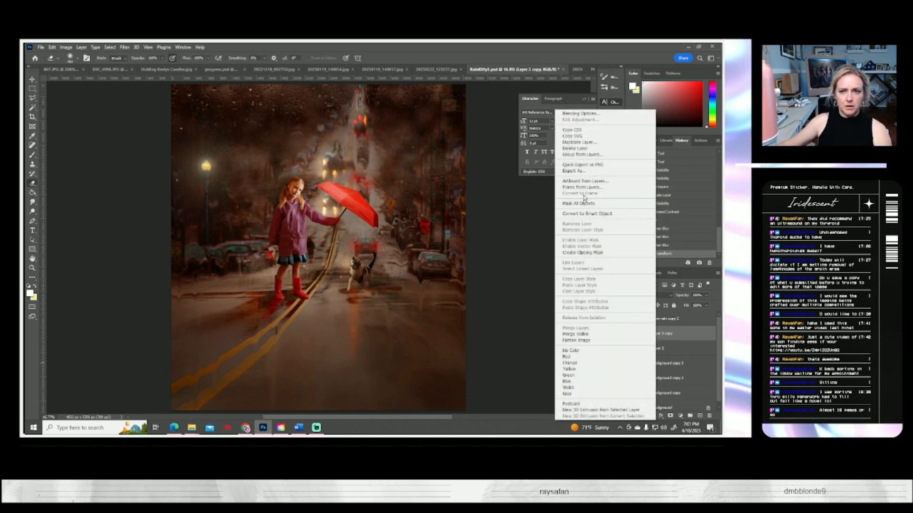
- Duplicate the street lamp layer, scale the copy to about 58%, and place it between the original lamp and the girl
click(590, 145)
click(440, 151)
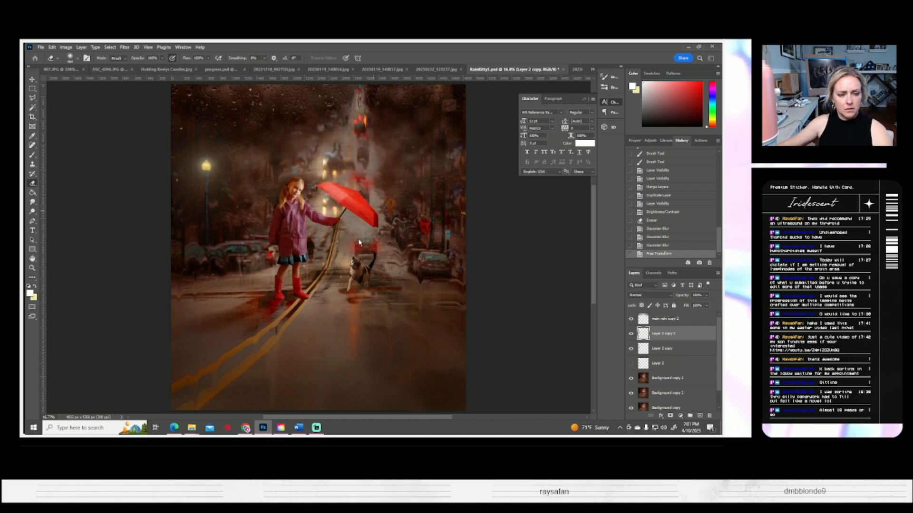
key(ctrl+t)
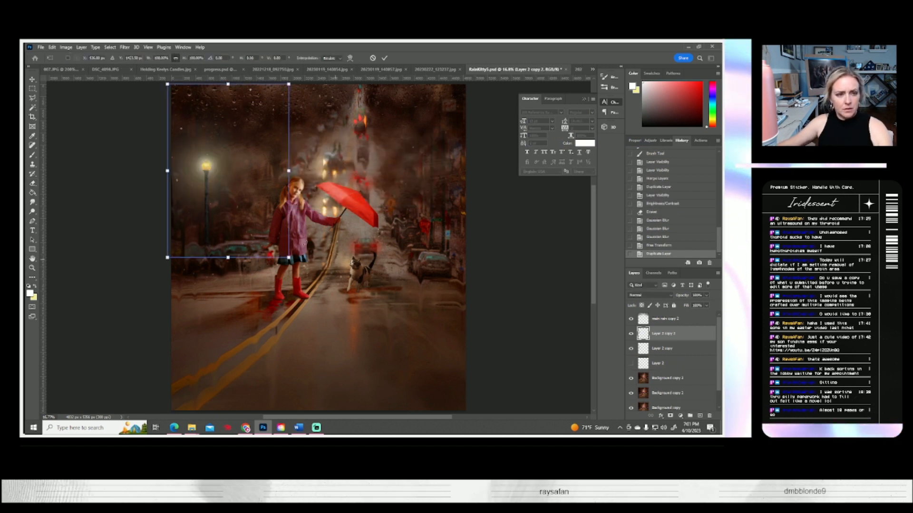
drag(289, 84, 265, 121)
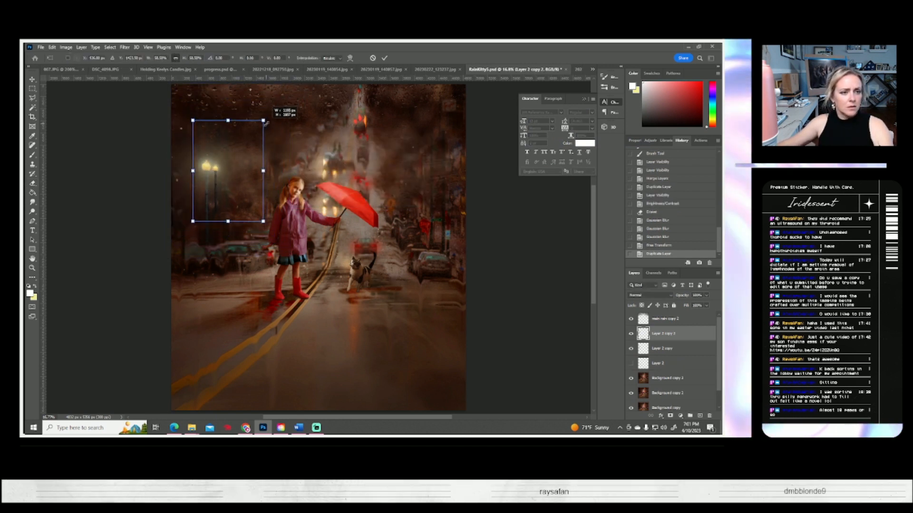
drag(240, 176, 267, 199)
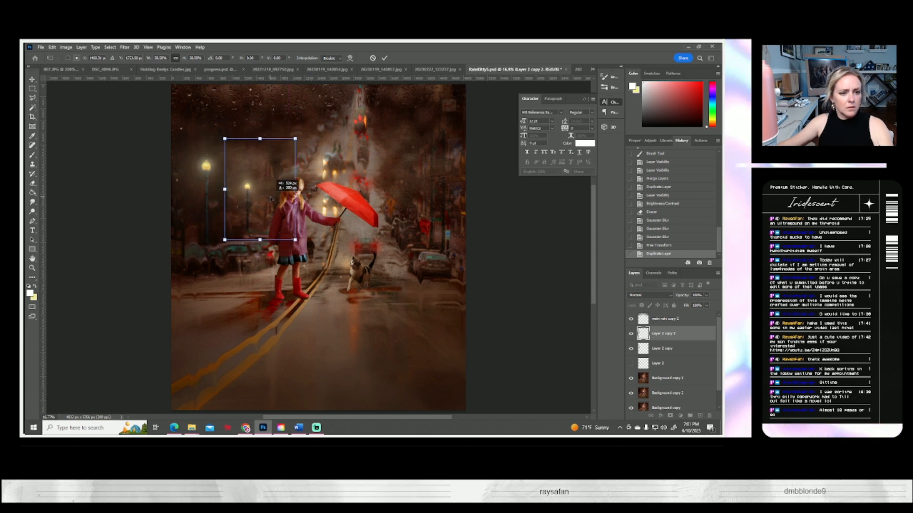
key(Return)
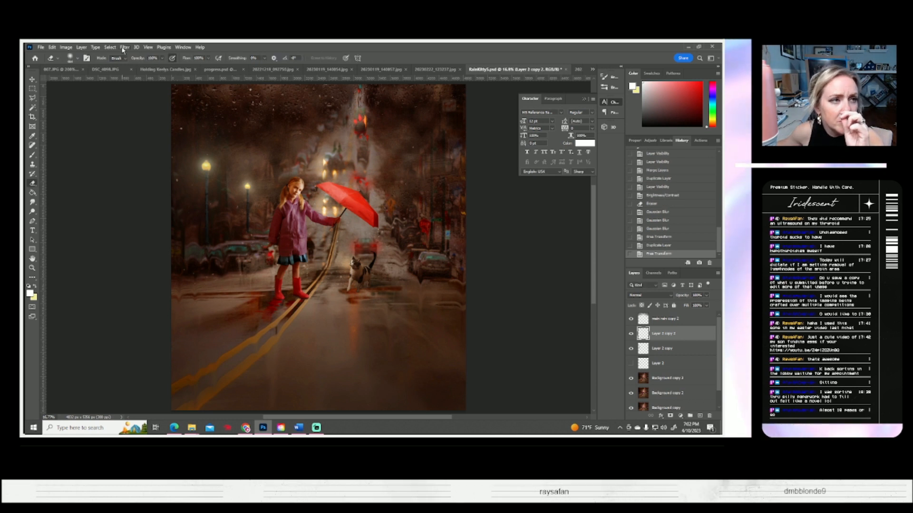
- Reapply the last Gaussian Blur four times to the smaller street lamp's layer
click(124, 47)
click(129, 55)
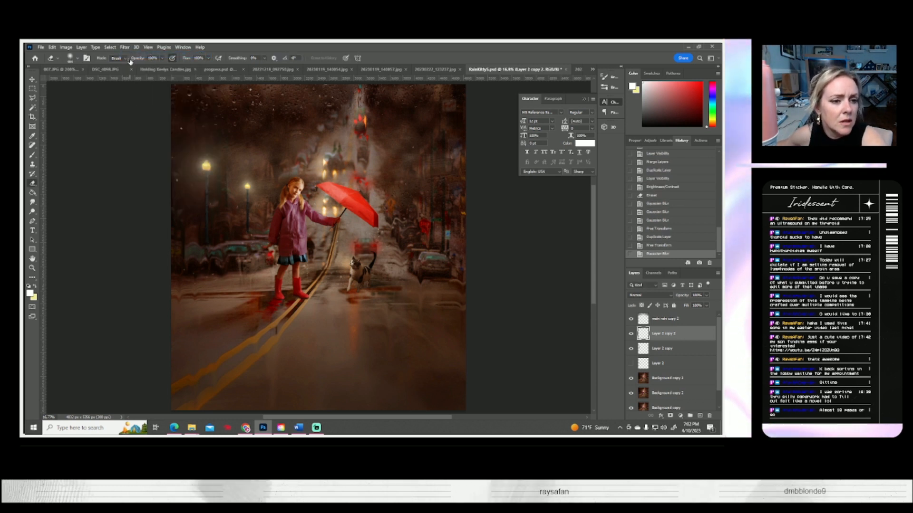
click(125, 47)
click(129, 56)
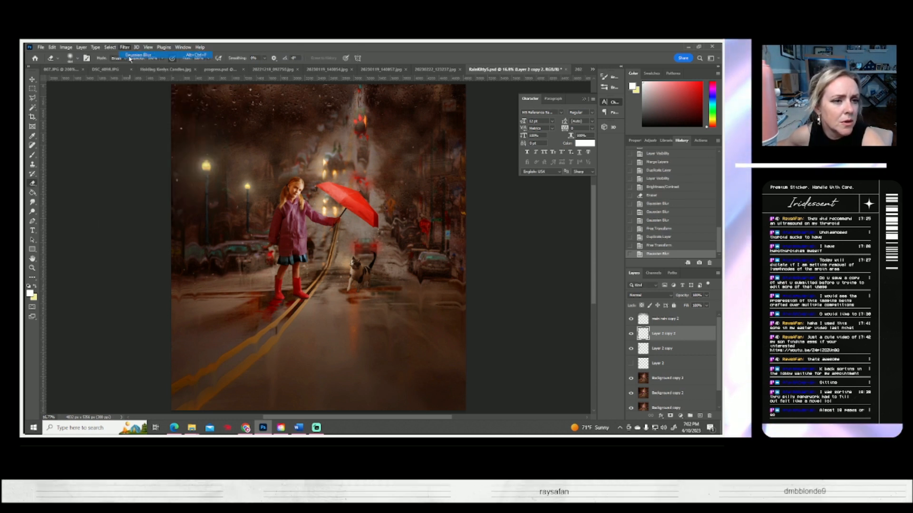
click(124, 47)
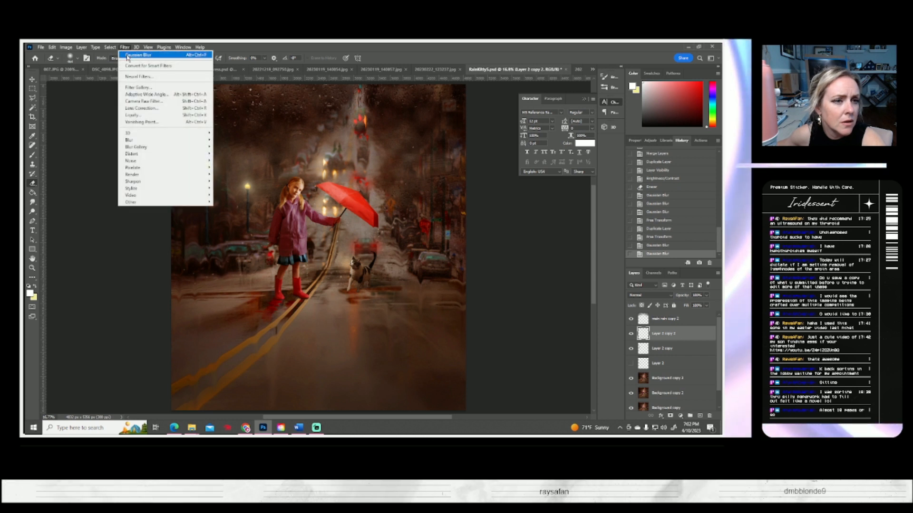
click(128, 56)
click(126, 48)
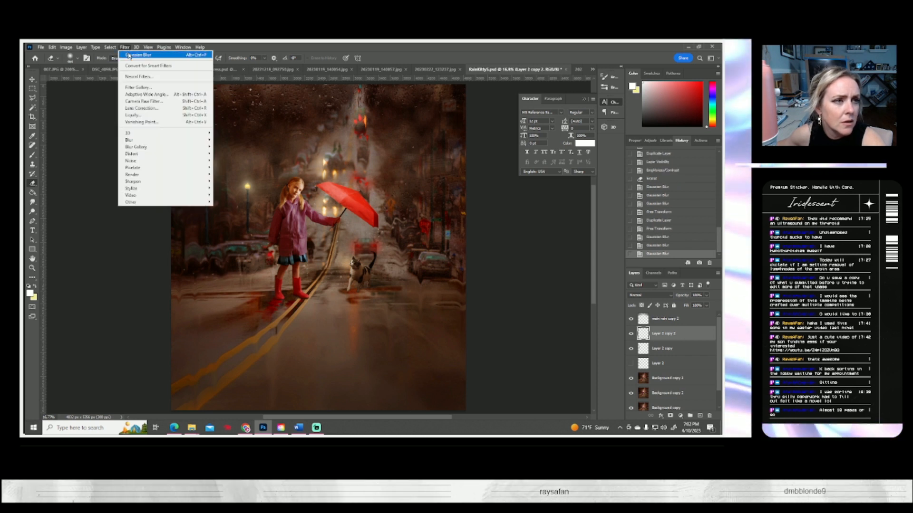
click(129, 56)
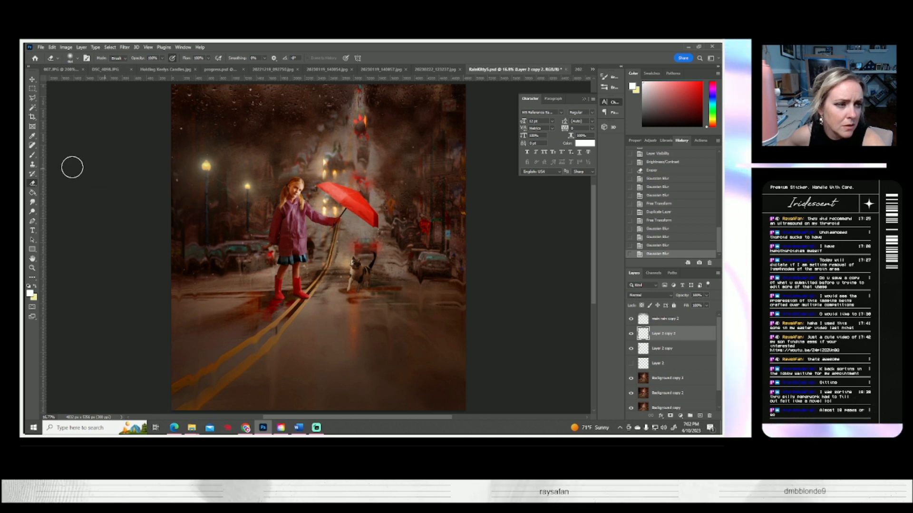
- Erase around the smaller lamp's post with a reduced eraser brush and compare the result with the layer hidden and shown
click(32, 202)
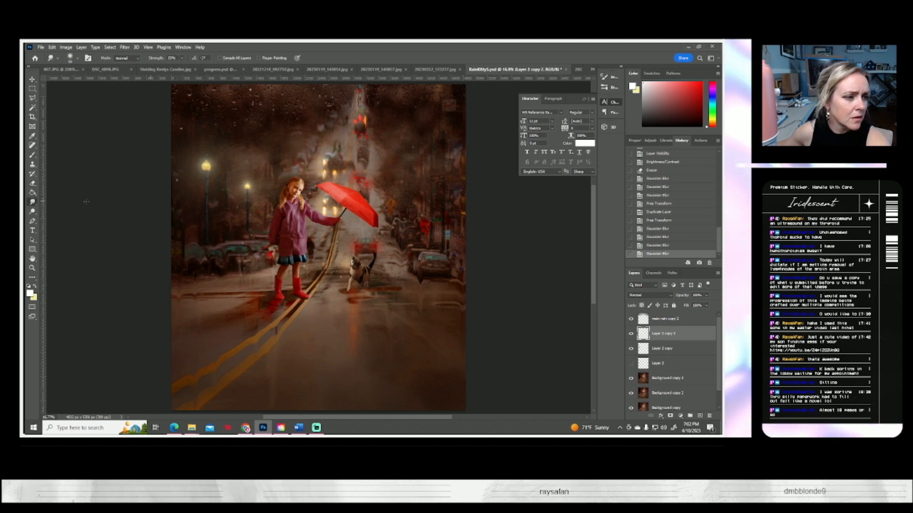
click(32, 187)
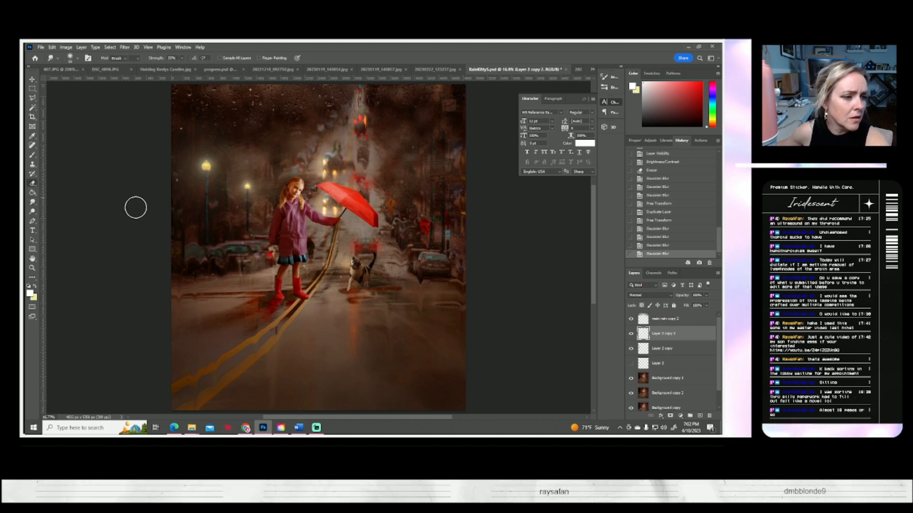
click(77, 59)
click(83, 82)
click(242, 224)
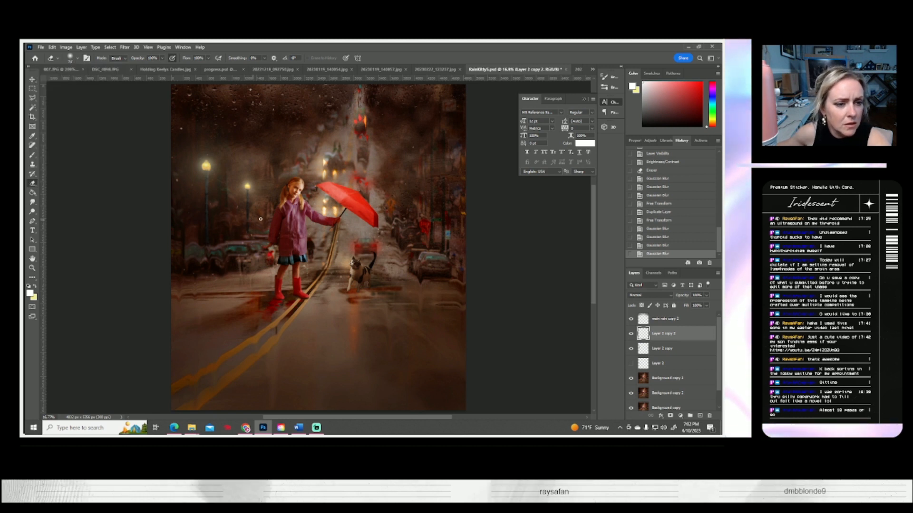
drag(255, 205, 220, 202)
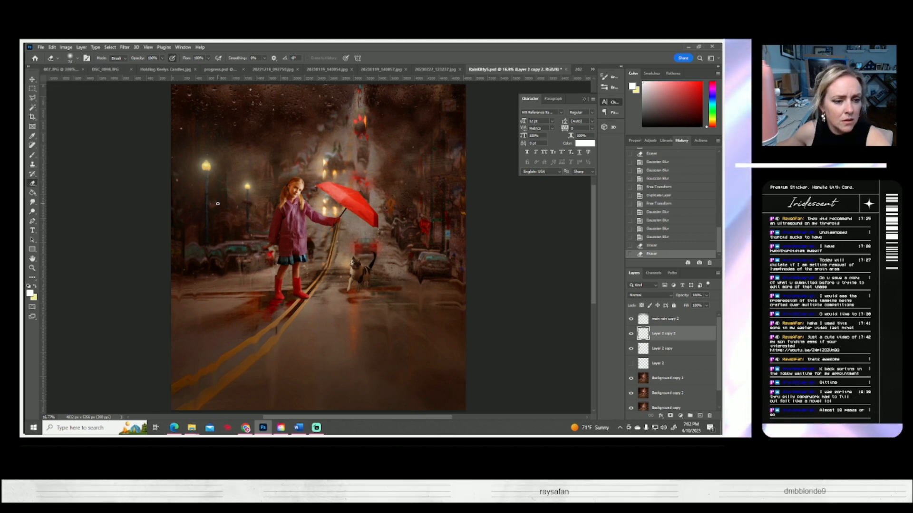
click(631, 334)
click(631, 333)
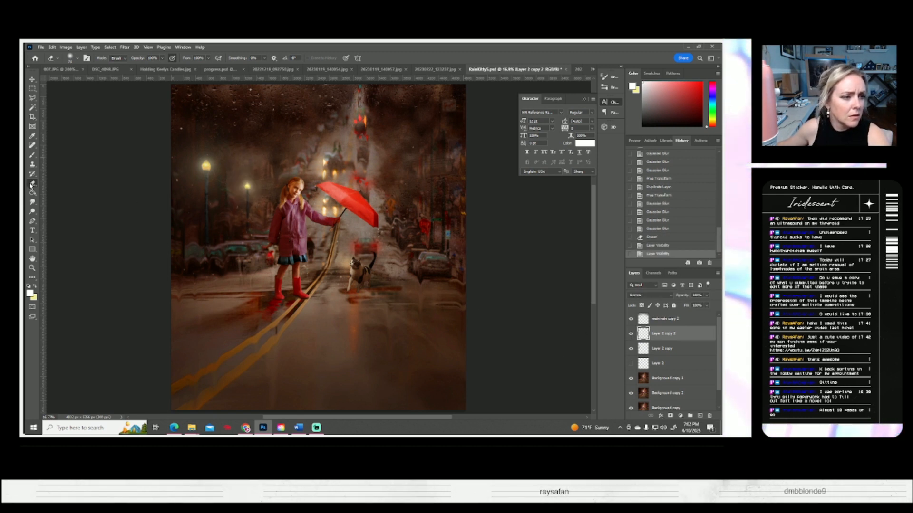
- Erase more of the area around the smaller lamp with a larger soft eraser brush, checking the layer hidden and shown
click(77, 59)
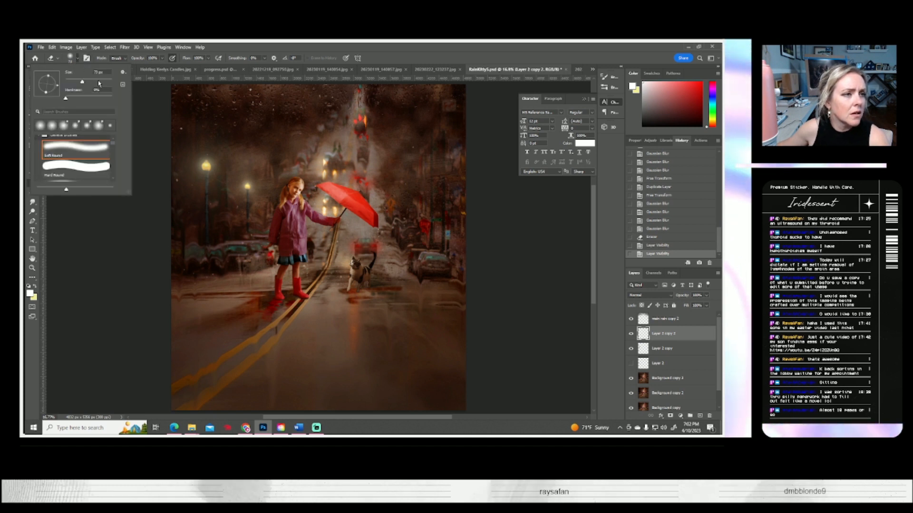
mouse_move(230, 215)
mouse_down()
mouse_move(224, 192)
mouse_move(236, 157)
mouse_up()
mouse_move(227, 195)
mouse_down()
mouse_move(286, 231)
mouse_move(391, 251)
mouse_up()
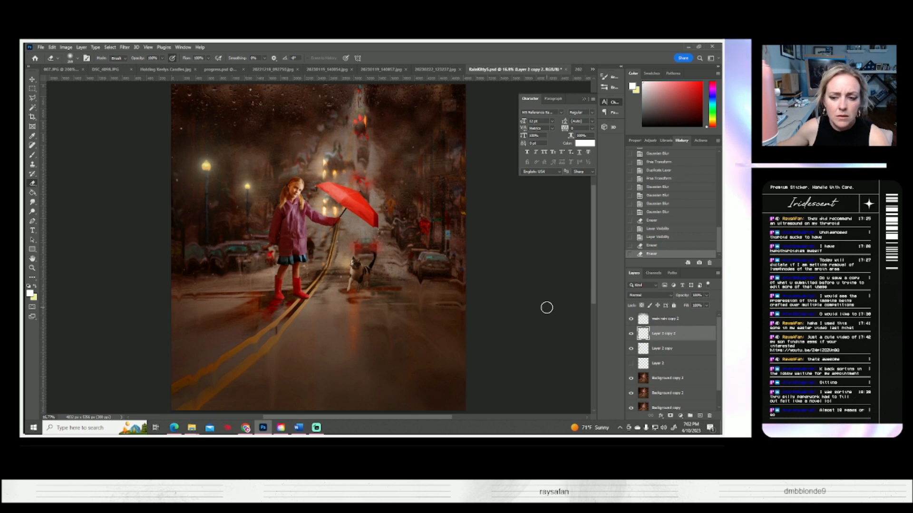
click(631, 334)
click(631, 334)
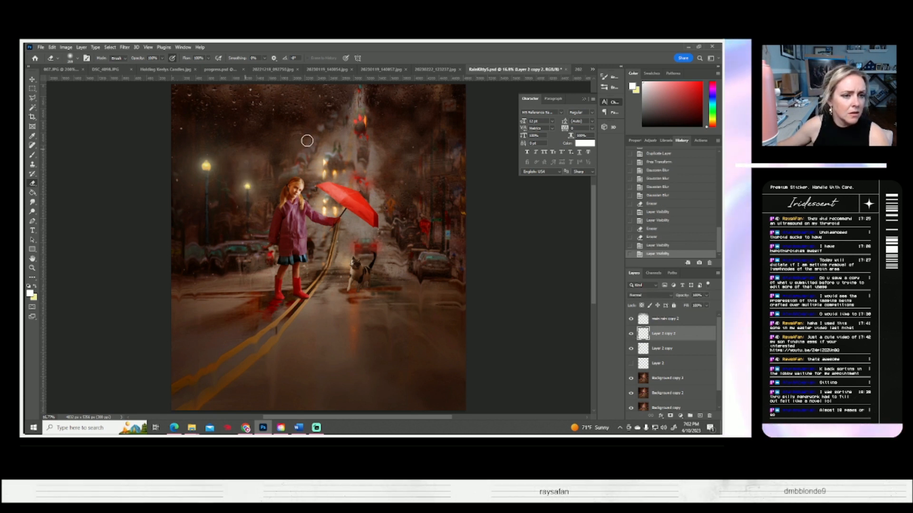
drag(307, 141, 328, 144)
- Lower the smaller lamp's brightness to about -80, raise its contrast to about 58, and reduce its layer opacity slightly
click(66, 47)
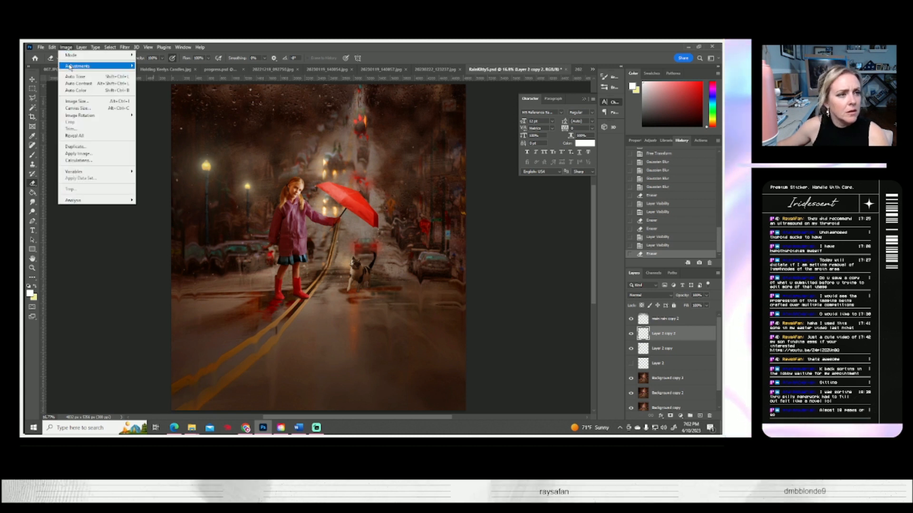
mouse_move(72, 69)
click(157, 65)
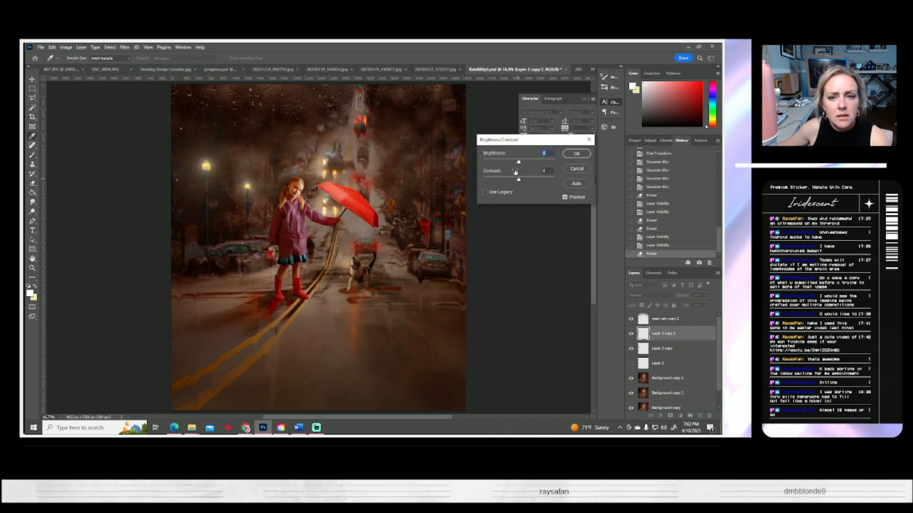
drag(519, 164, 540, 182)
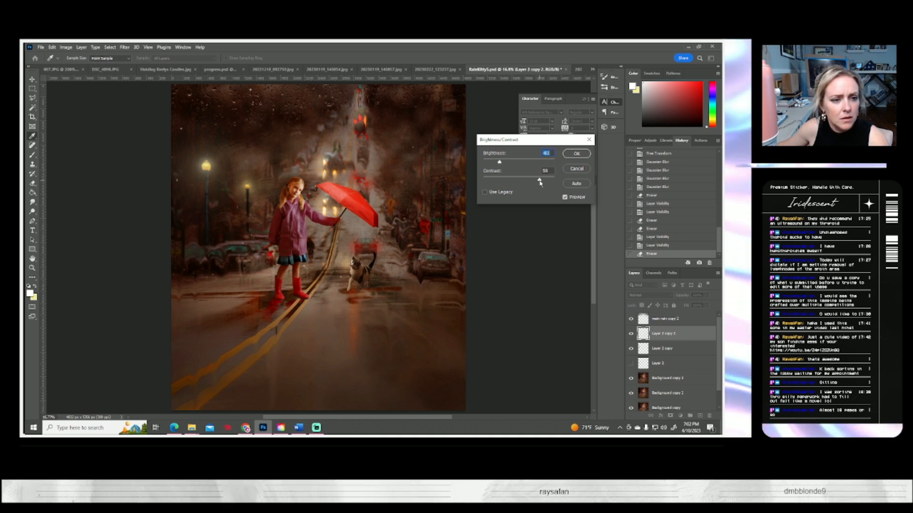
click(576, 153)
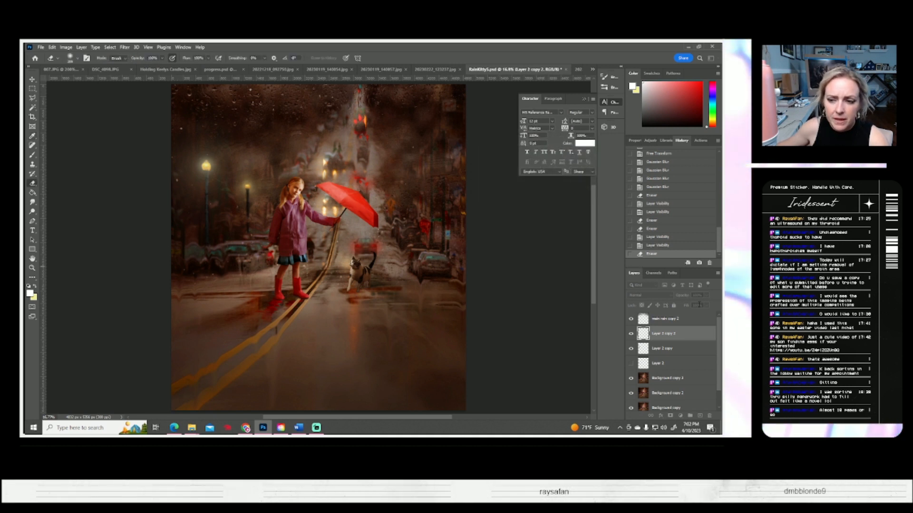
click(706, 296)
drag(694, 306, 703, 306)
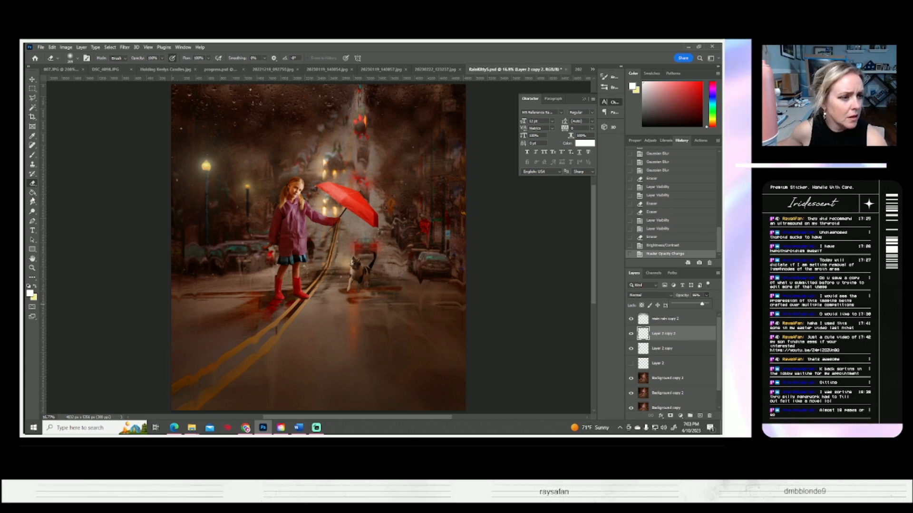
- Duplicate the smaller lamp's layer and hide the layer it was copied from
right_click(652, 334)
click(599, 143)
click(434, 151)
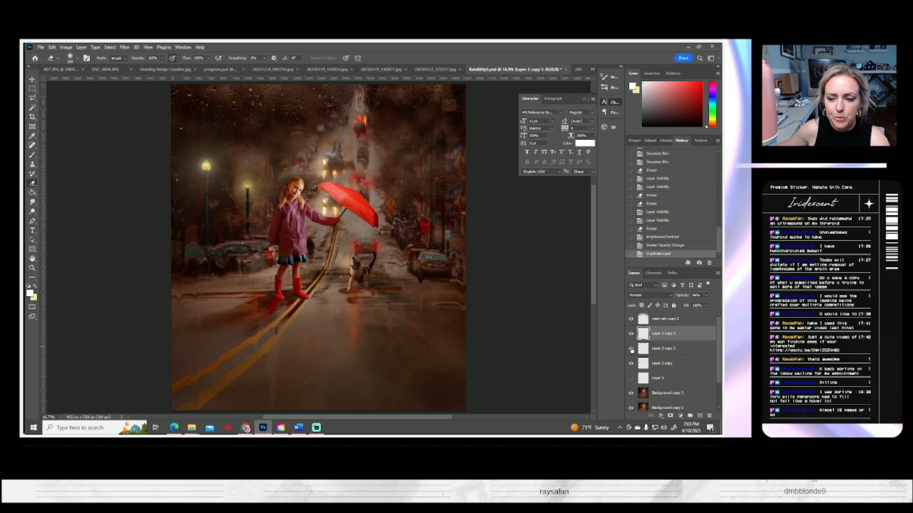
- Try to smudge the smaller lamp's light and post on the duplicated layer
click(32, 202)
click(80, 59)
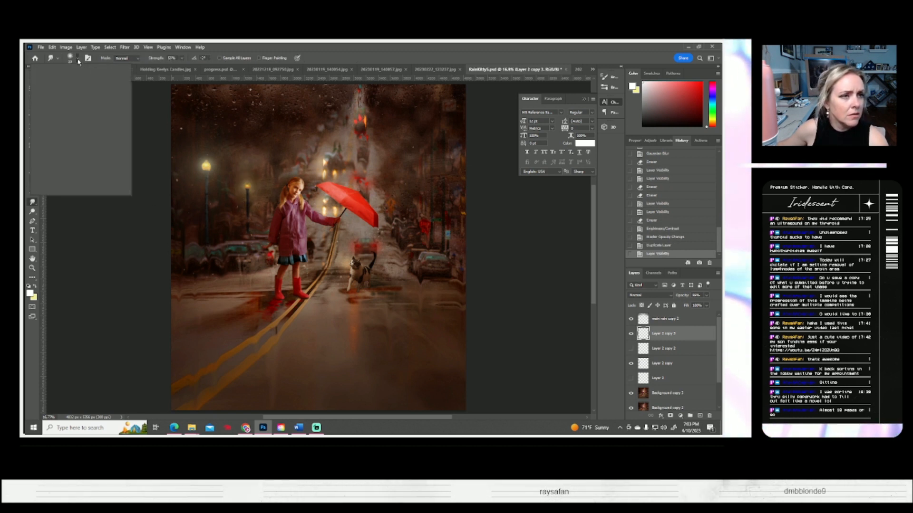
click(245, 186)
drag(246, 204, 240, 221)
key(ctrl+z)
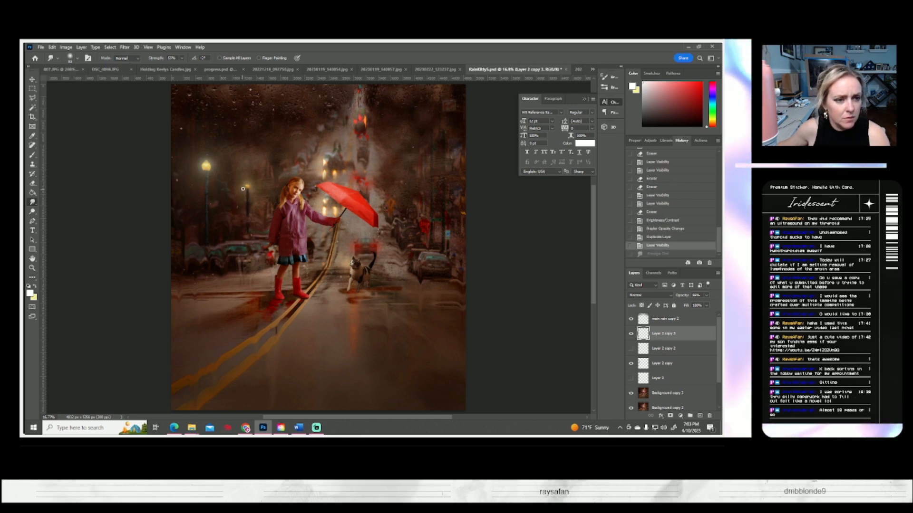
drag(281, 196, 286, 199)
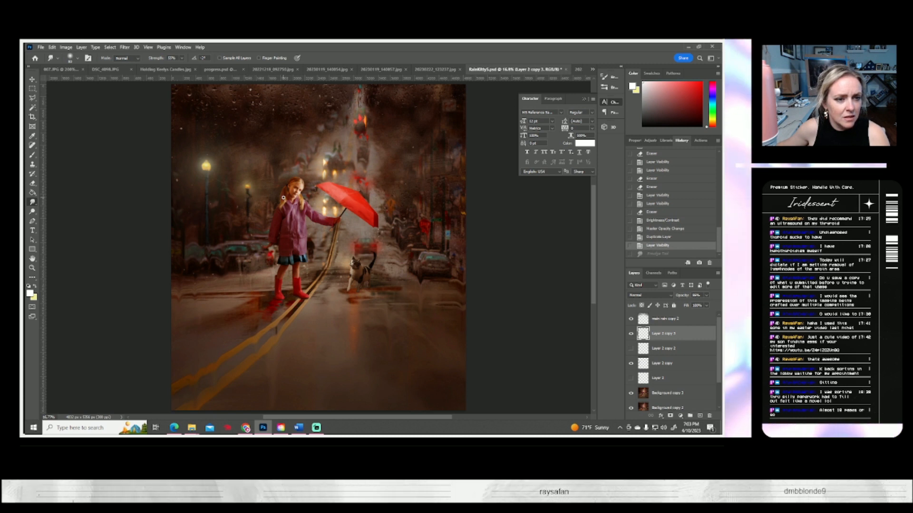
key(ctrl+z)
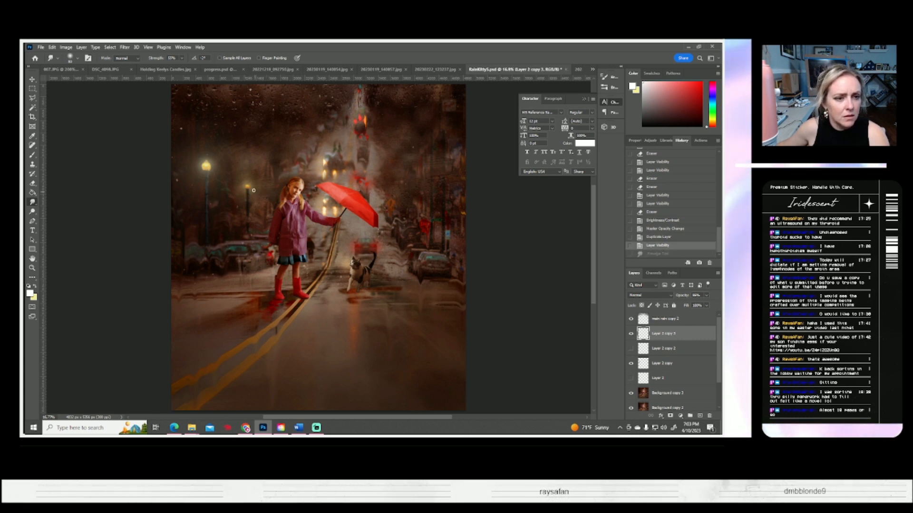
key(ctrl+shift+z)
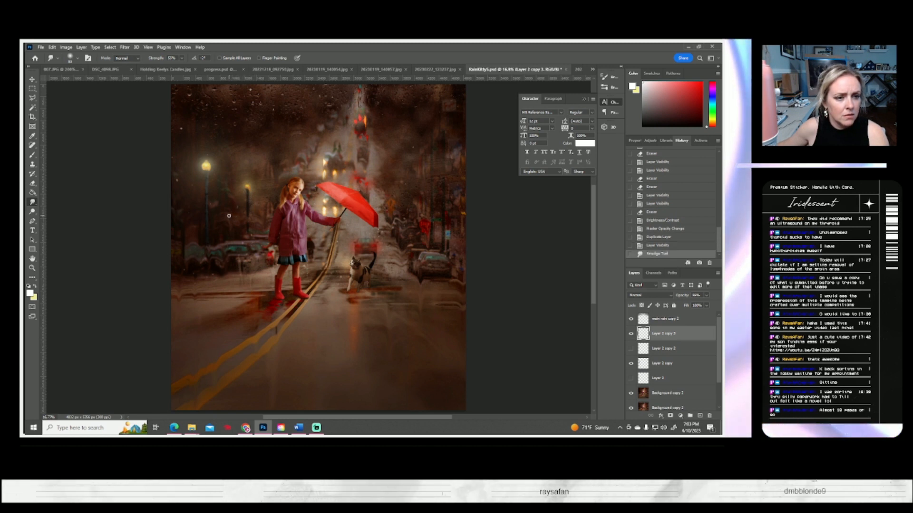
click(65, 47)
mouse_move(76, 66)
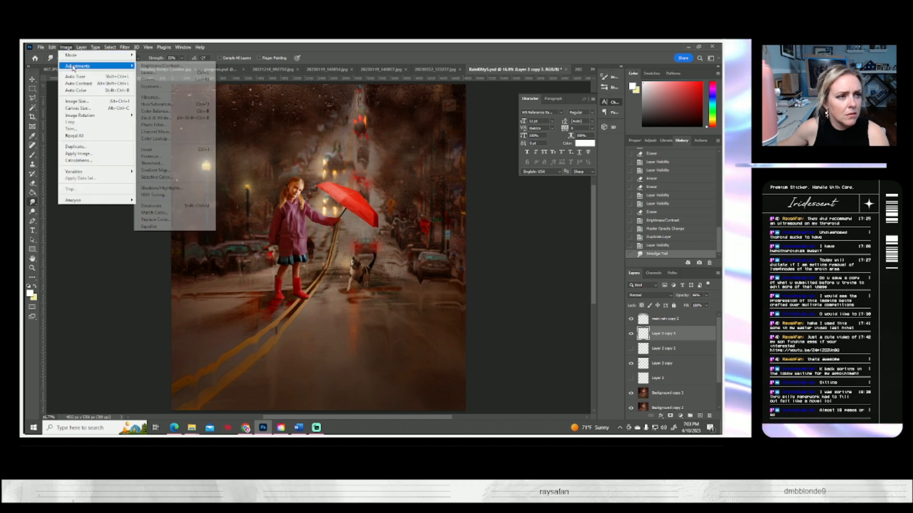
click(156, 67)
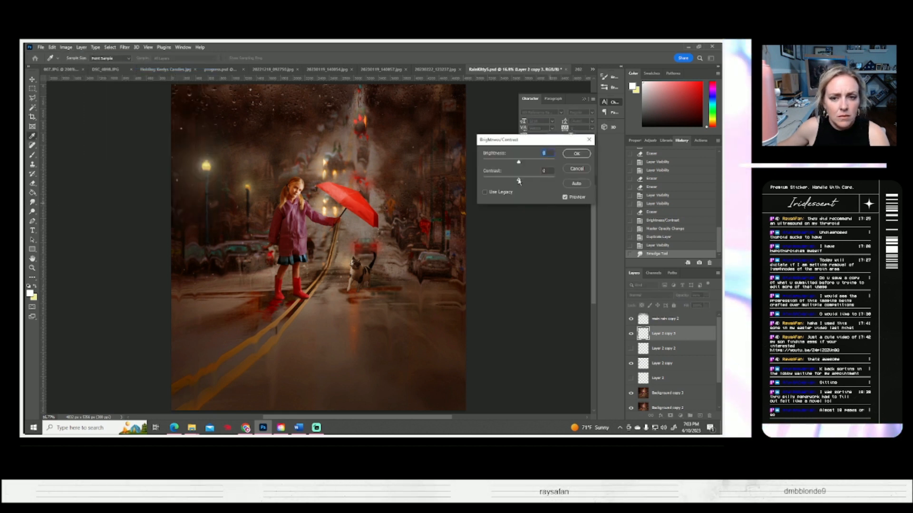
drag(529, 184, 525, 165)
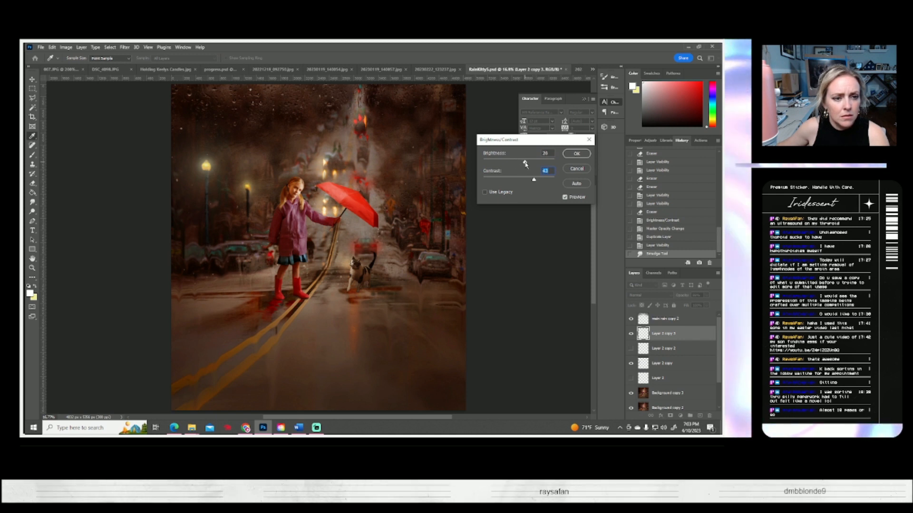
click(579, 172)
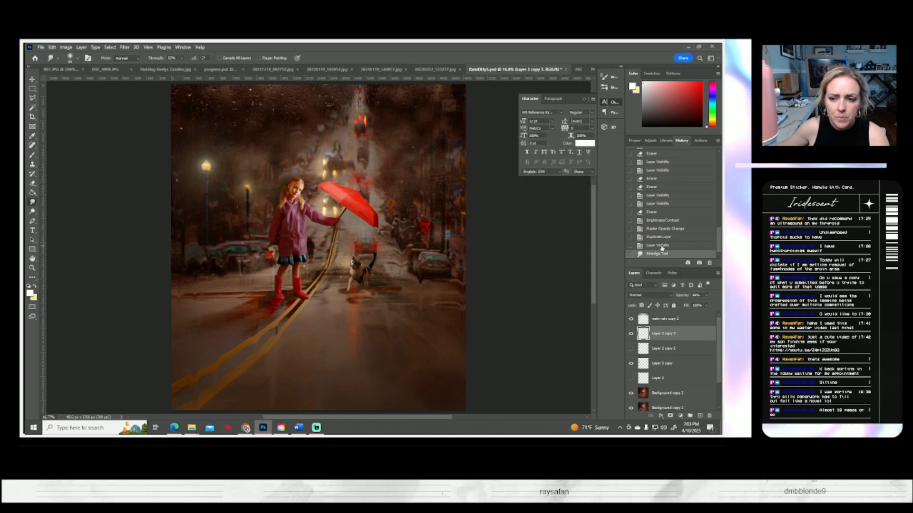
- Revert the smudging on the duplicated lamp layer through the history and lower the layer's opacity
click(662, 247)
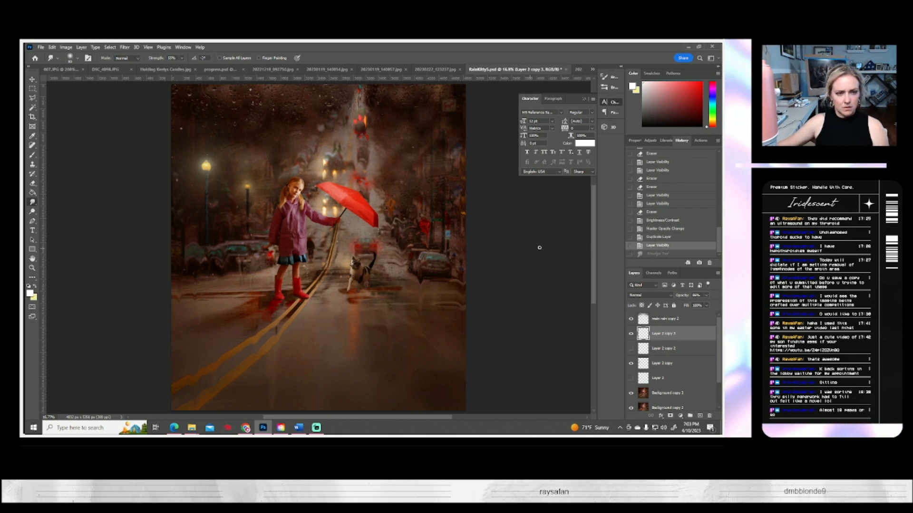
drag(705, 305, 702, 305)
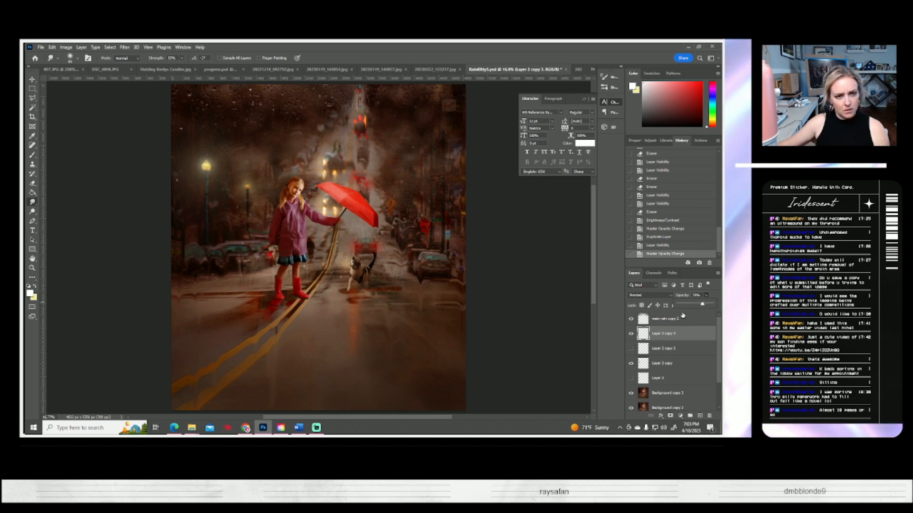
- Revert the smaller lamp to before its brightness and contrast change, scale it down to about 76%, and compare it hidden and shown
drag(703, 305, 711, 304)
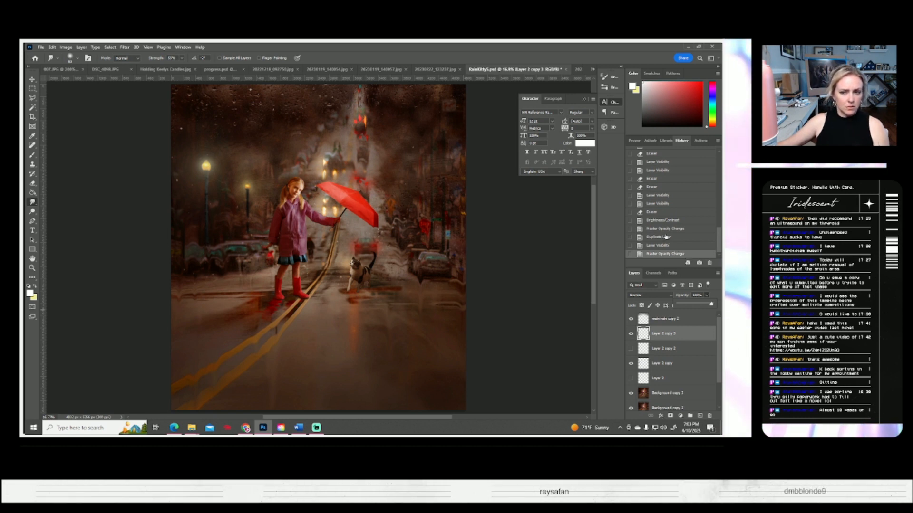
click(657, 215)
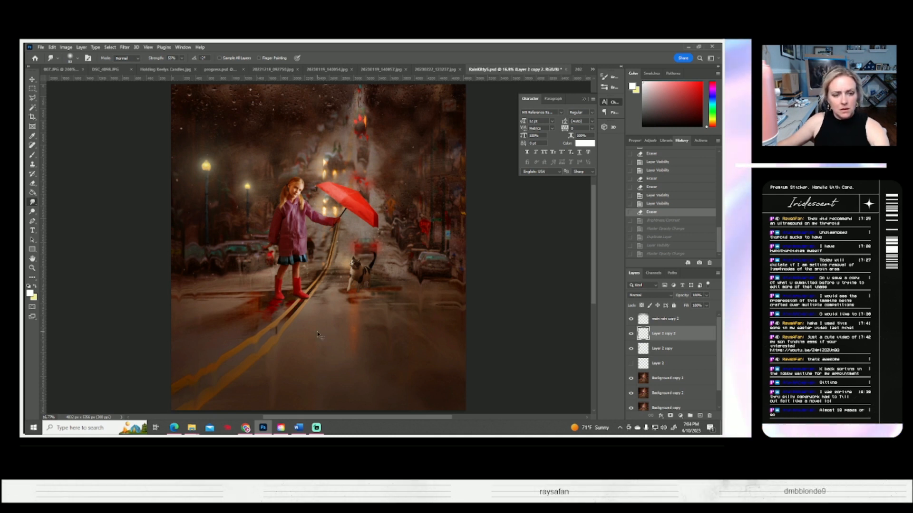
key(ctrl+t)
drag(294, 137, 287, 149)
mouse_move(281, 184)
mouse_down()
mouse_move(267, 191)
mouse_move(276, 196)
mouse_up()
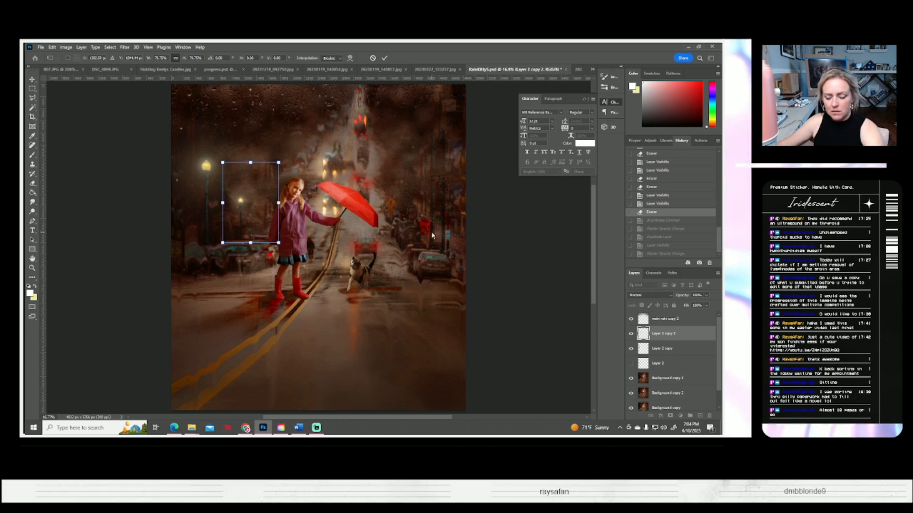
key(Return)
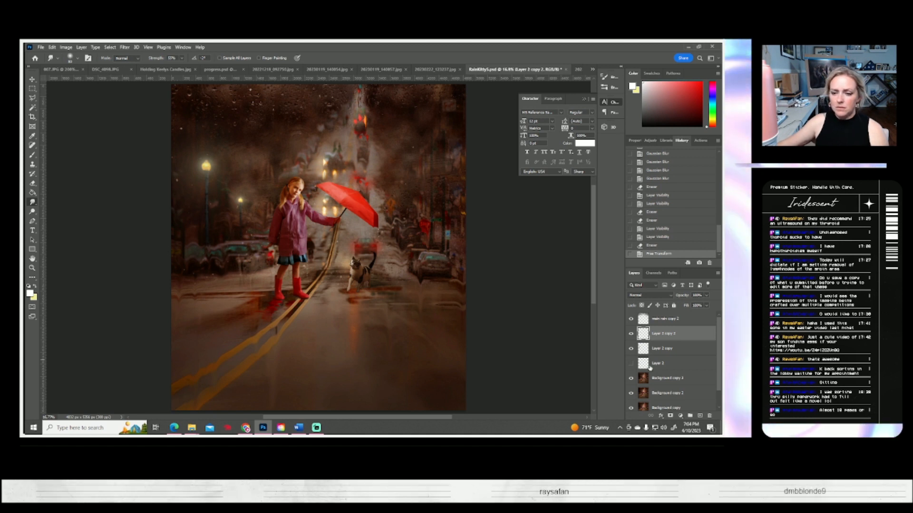
click(631, 336)
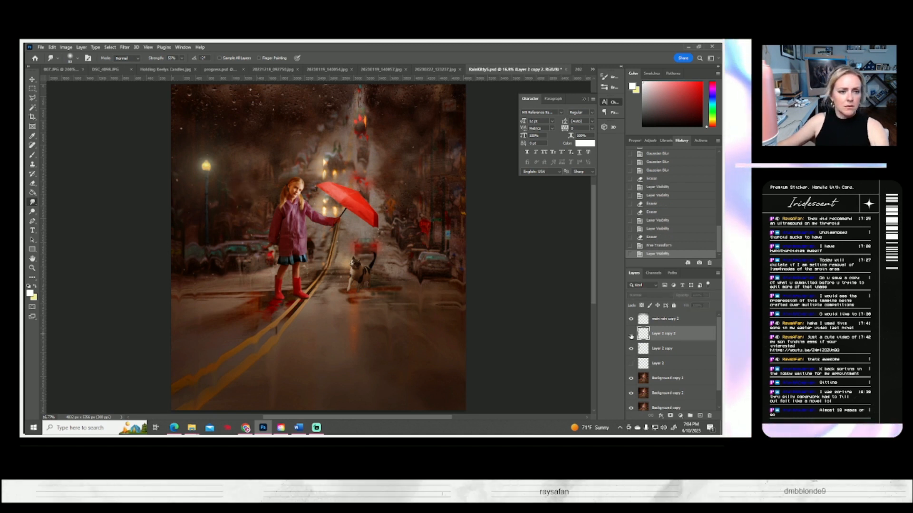
click(631, 336)
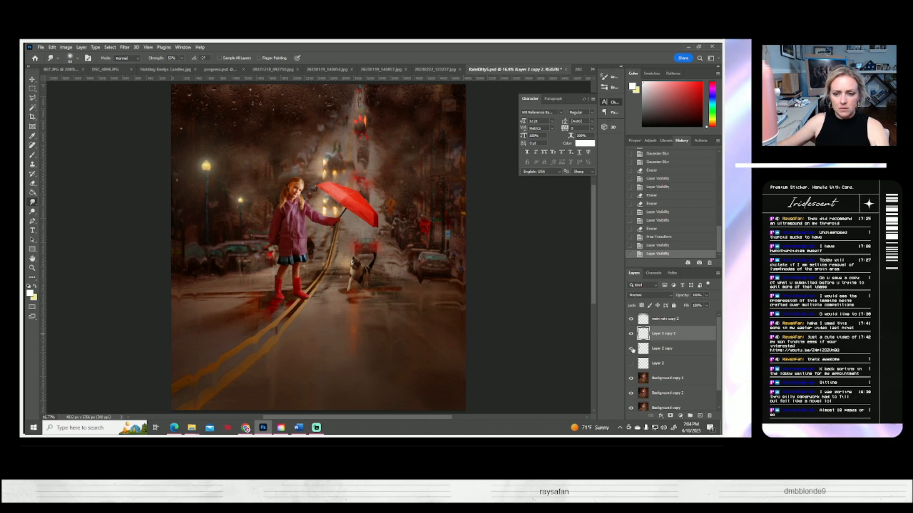
- Duplicate the larger lamp's layer and hide the layer it was copied from
click(630, 349)
click(631, 349)
right_click(648, 350)
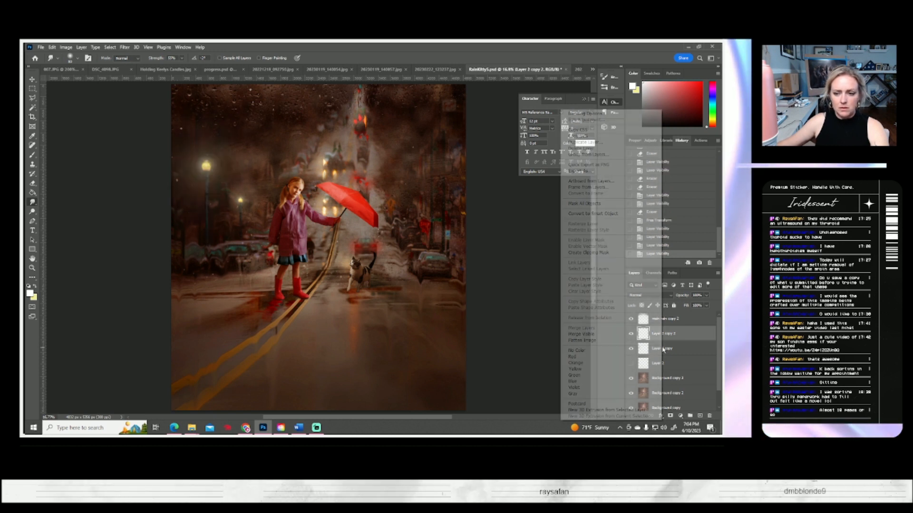
click(590, 146)
click(432, 148)
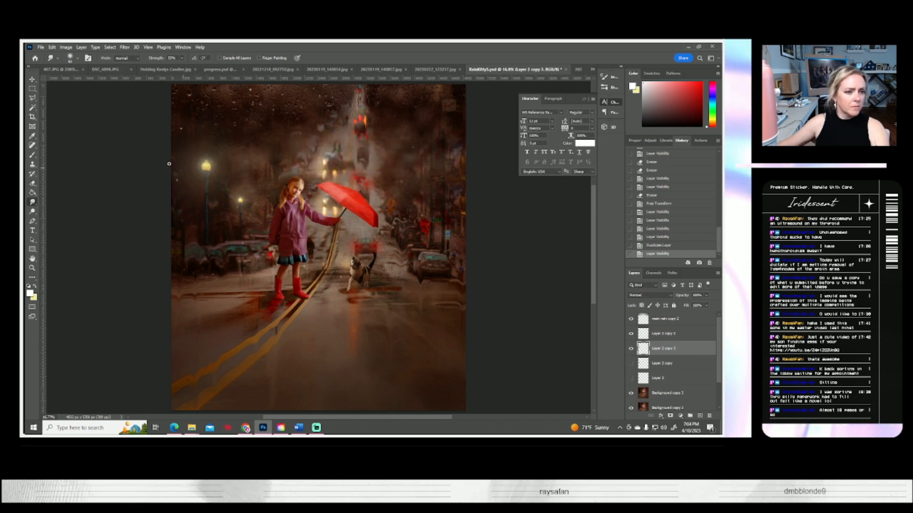
- Try to smudge the larger lamp's light and post with a large brush on the duplicated layer
click(78, 59)
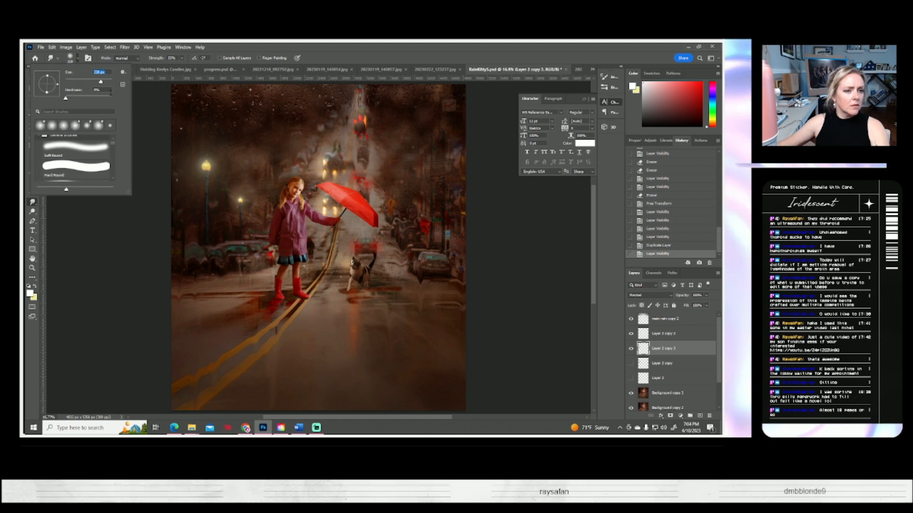
drag(206, 164, 198, 219)
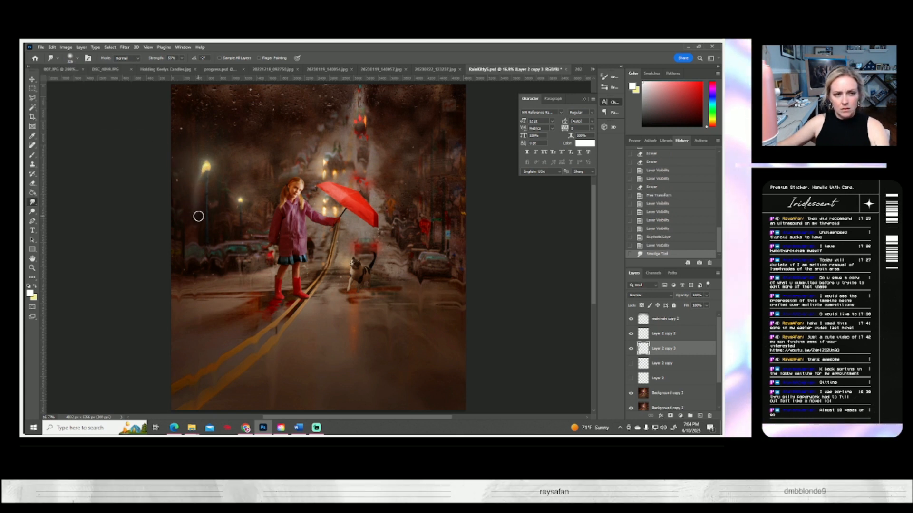
key(ctrl+z)
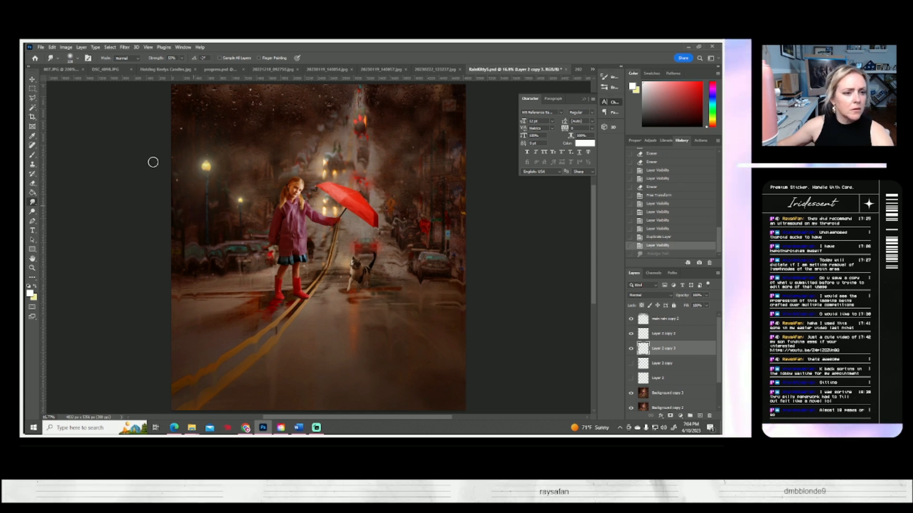
- Reduce the smudge brush size and smudge the larger lamp's light and post with fine strokes on the duplicated layer
click(76, 58)
drag(79, 81, 76, 83)
drag(199, 171, 203, 195)
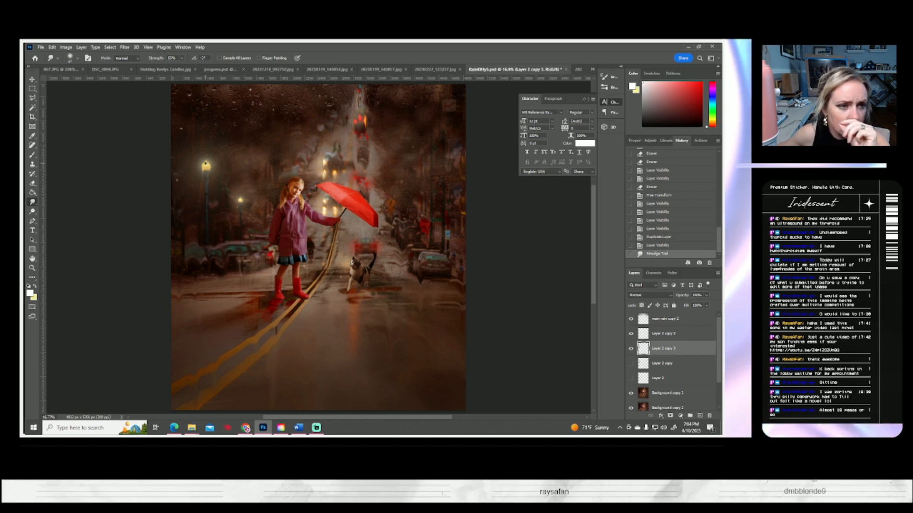
drag(204, 150, 204, 147)
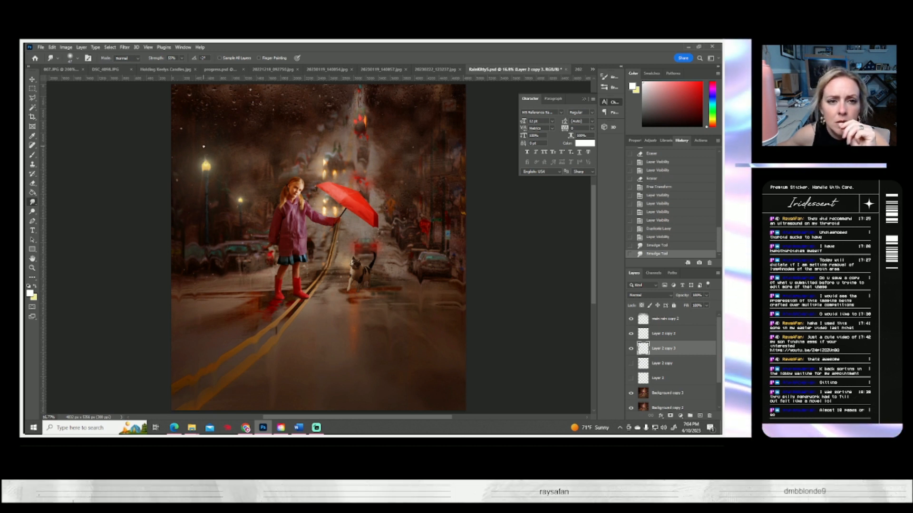
mouse_move(204, 166)
mouse_down()
mouse_move(206, 139)
mouse_move(215, 220)
mouse_up()
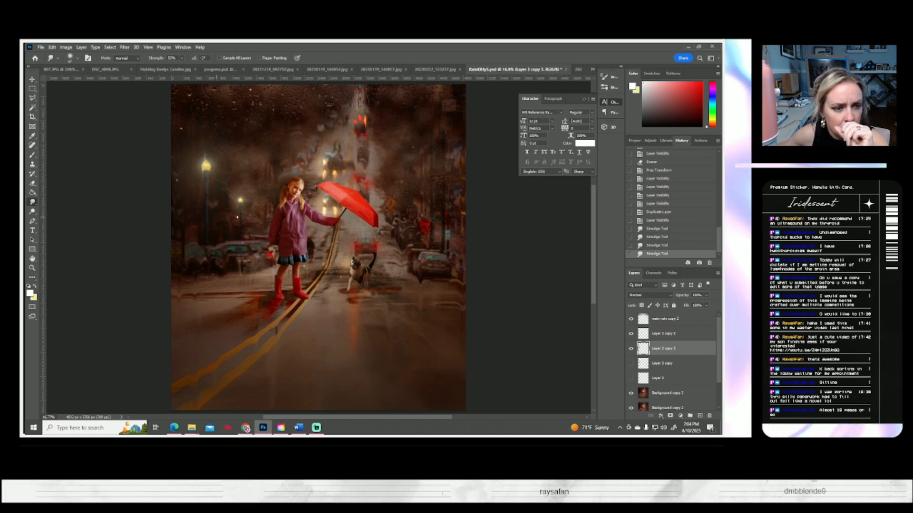
- Smudge the smaller lamp's light into fine rays on its own layer and undo the last stroke
click(663, 333)
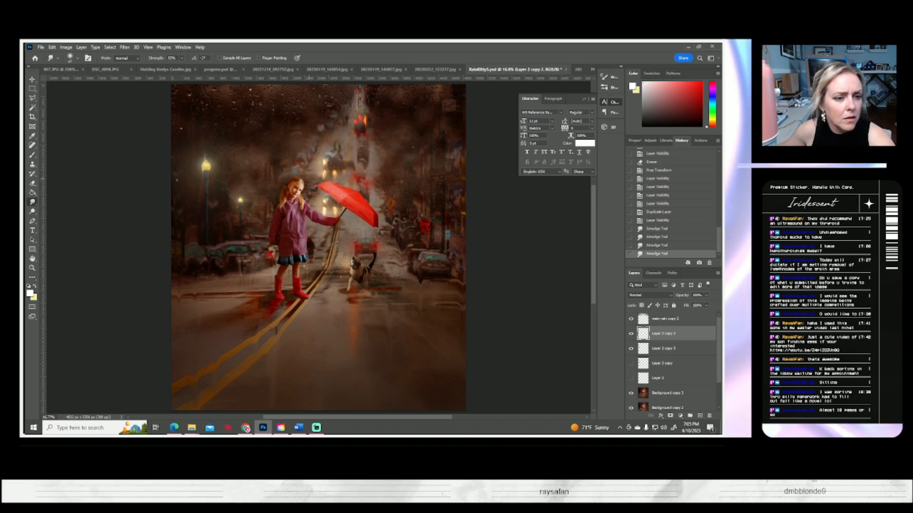
mouse_move(240, 200)
mouse_down()
mouse_move(242, 185)
mouse_move(240, 213)
mouse_up()
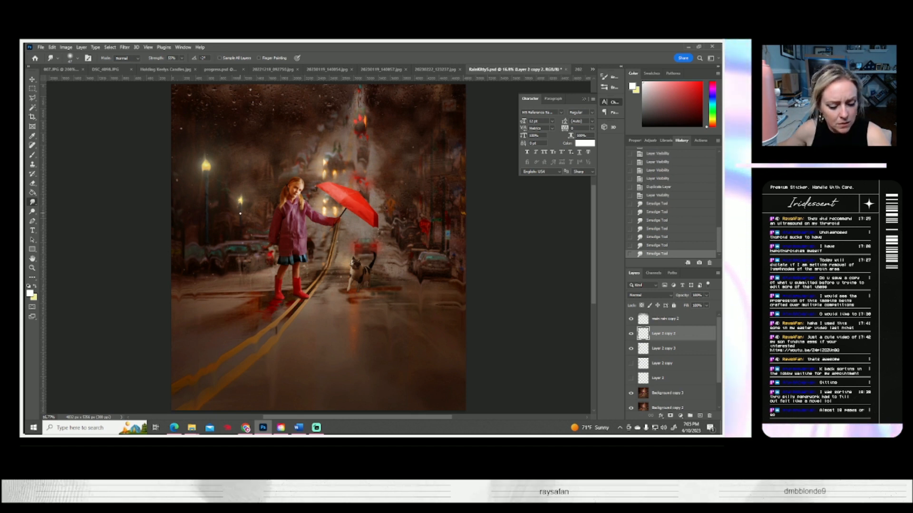
key(ctrl+z)
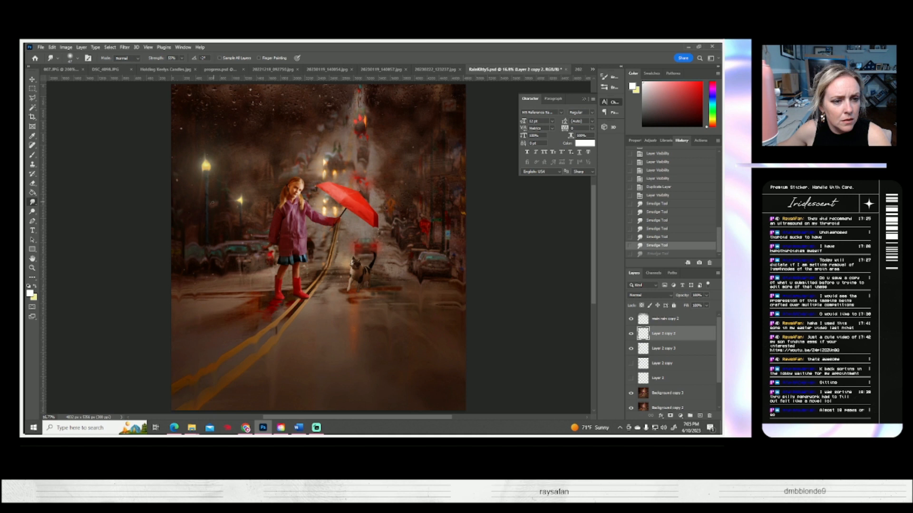
key(ctrl+shift+z)
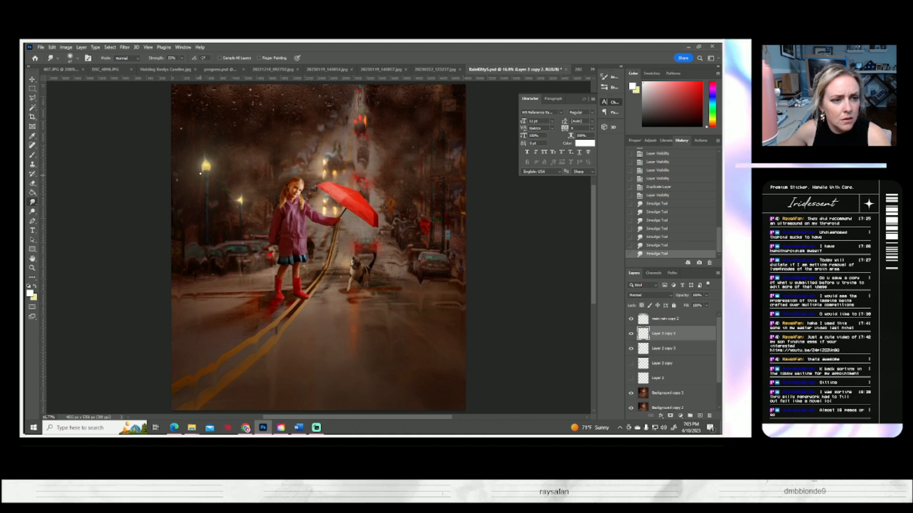
mouse_move(205, 165)
mouse_down()
mouse_move(235, 232)
mouse_move(238, 200)
mouse_move(238, 237)
mouse_up()
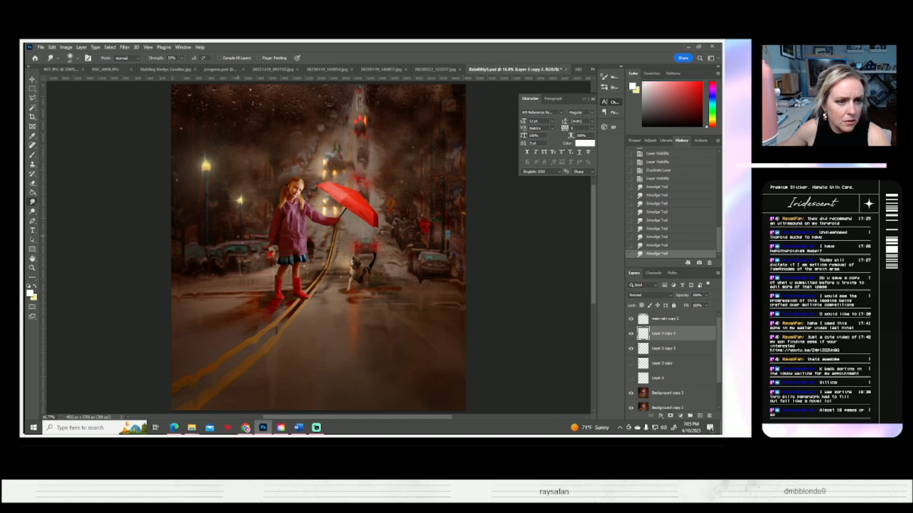
key(ctrl+z)
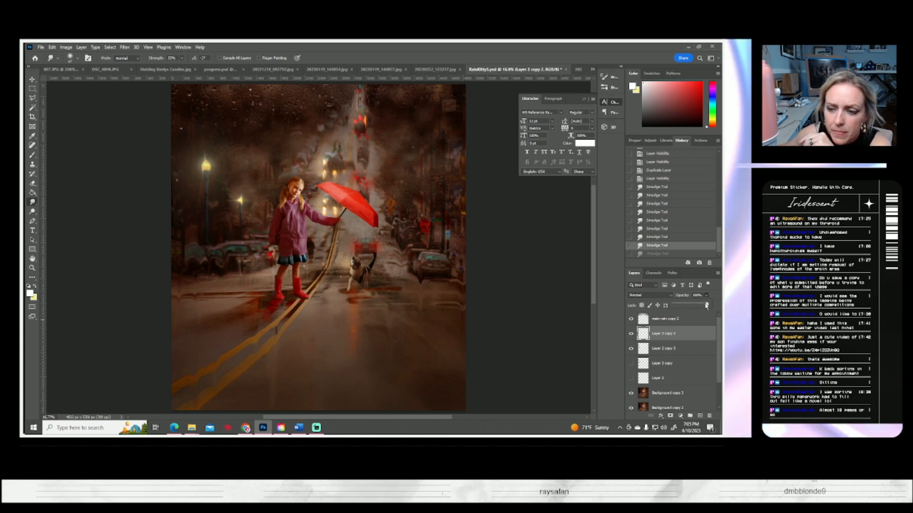
- Lower the smaller lamp layer's opacity slightly and merge it with the smudged larger lamp's layer
drag(694, 307, 693, 307)
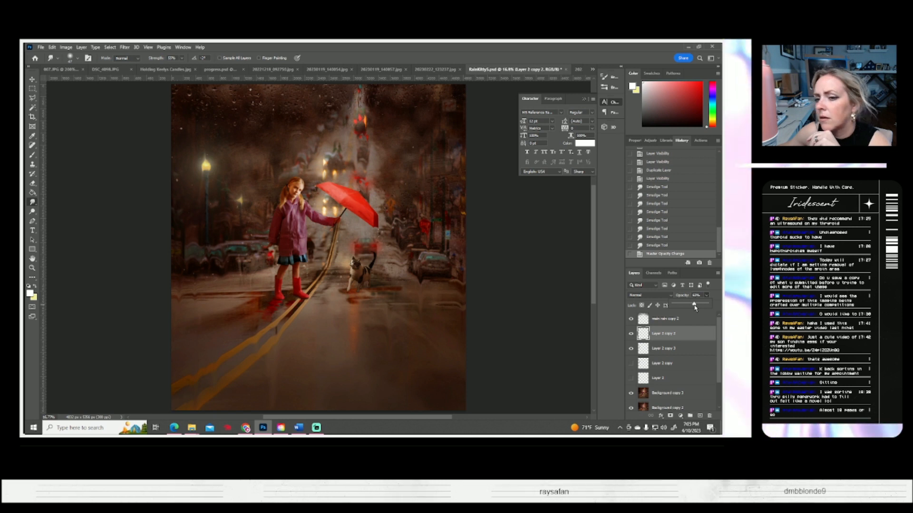
drag(695, 307, 704, 306)
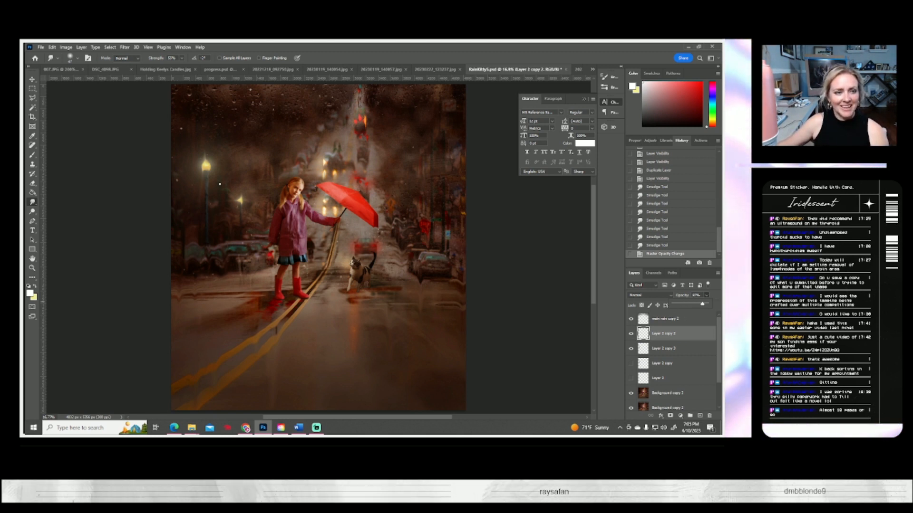
shift+click(651, 350)
right_click(651, 349)
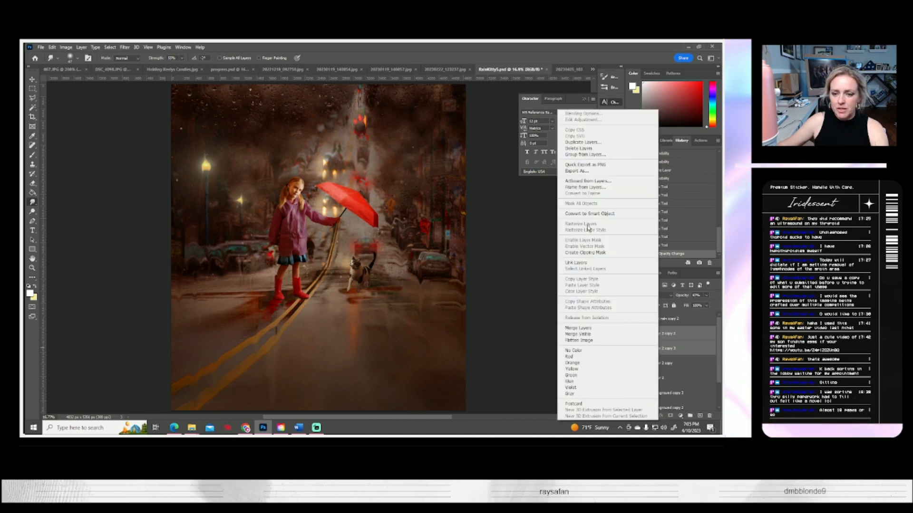
click(578, 329)
- Rename the merged lamp layer as lights and compare the image with the layer hidden and shown
double_click(668, 339)
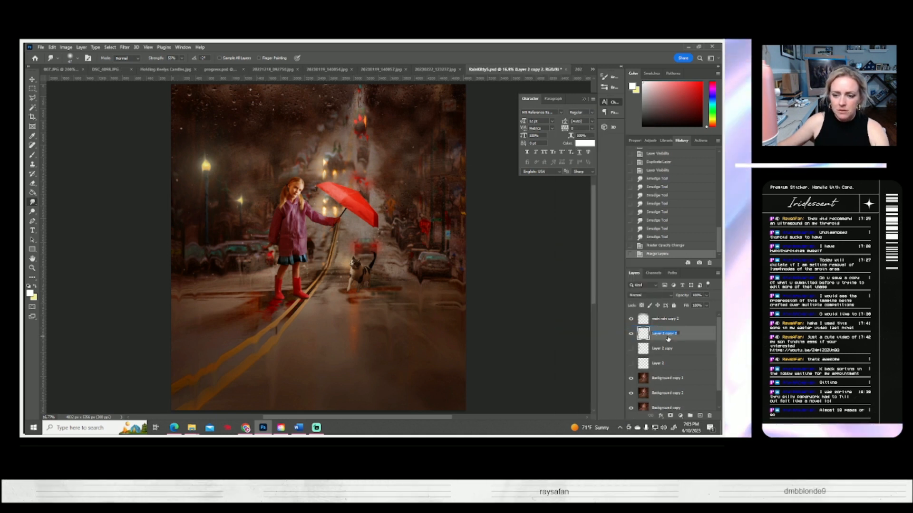
key(BackSpace)
text(lights)
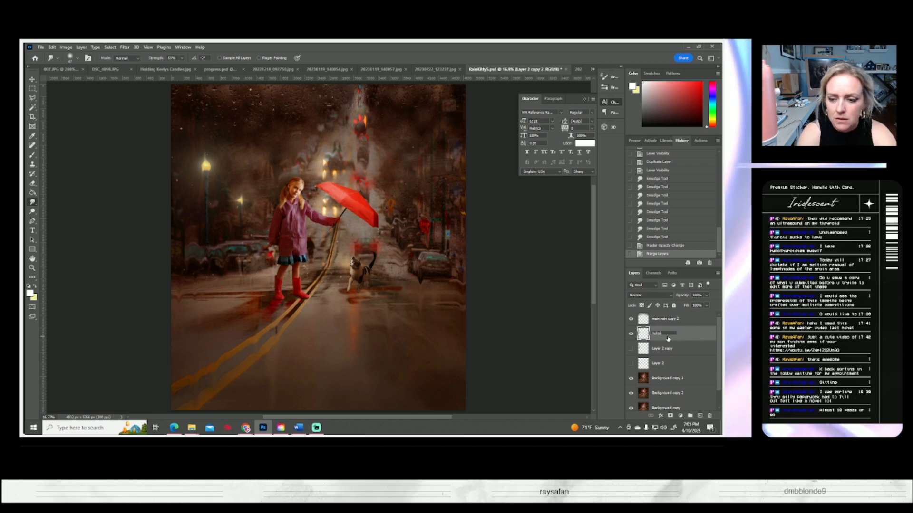
key(Return)
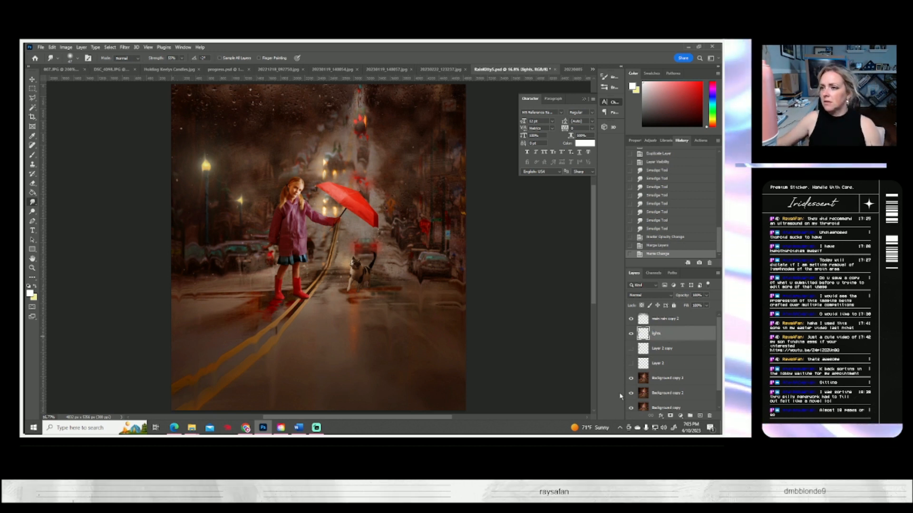
click(631, 335)
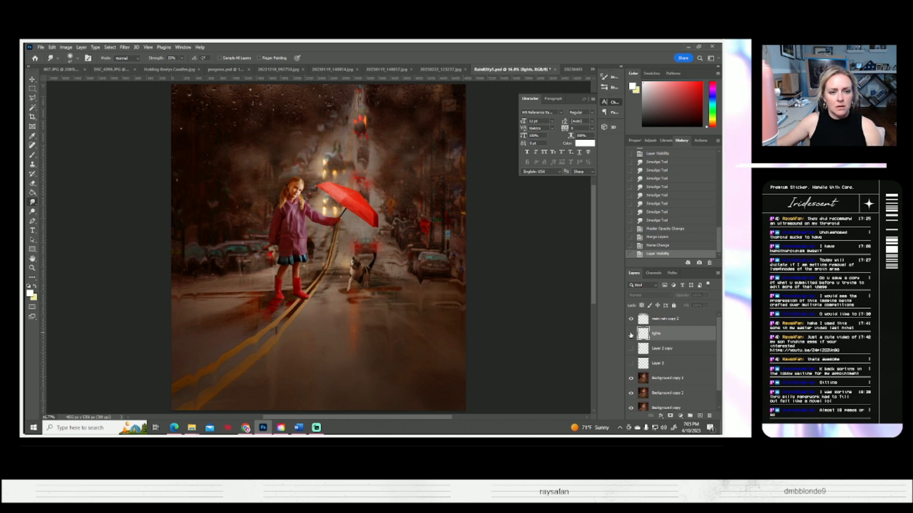
click(631, 335)
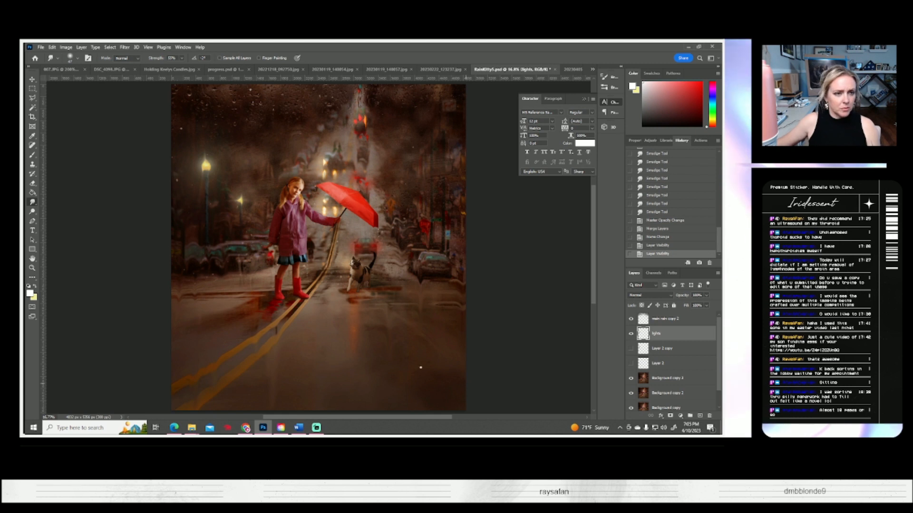
- Duplicate the lights layer as lights copy in the same document
right_click(652, 337)
click(585, 145)
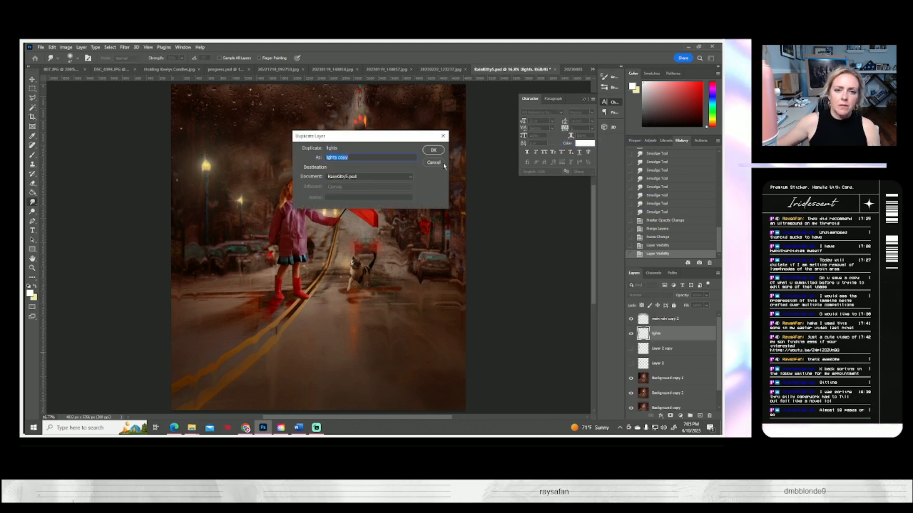
click(434, 149)
- Try flipping the lights copy layer horizontally with Free Transform
key(ctrl+t)
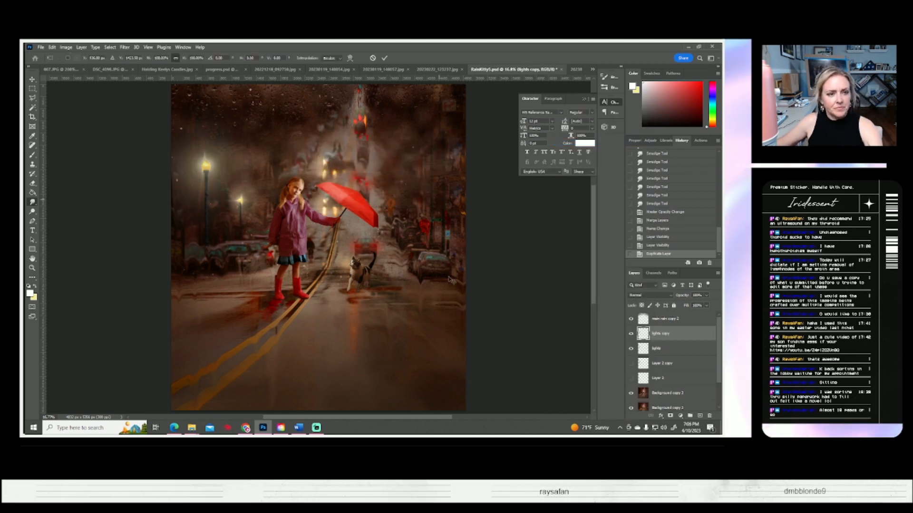
click(62, 47)
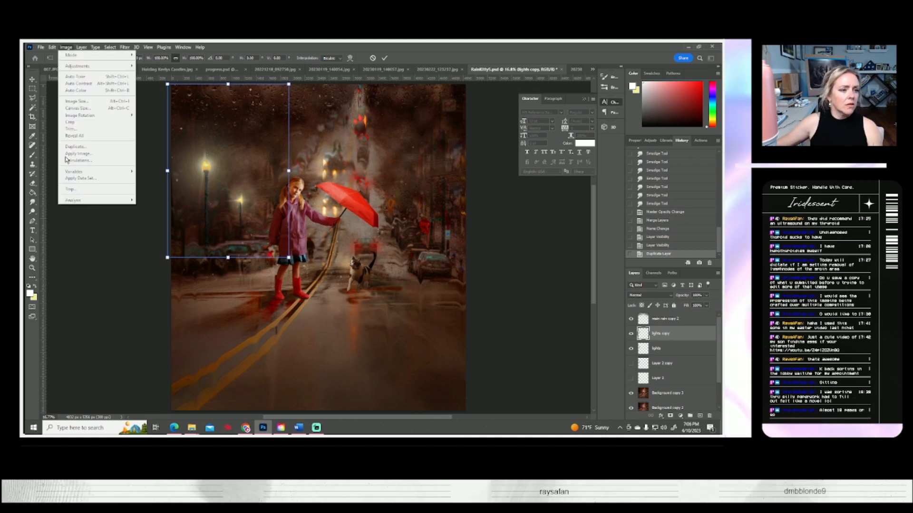
mouse_move(66, 218)
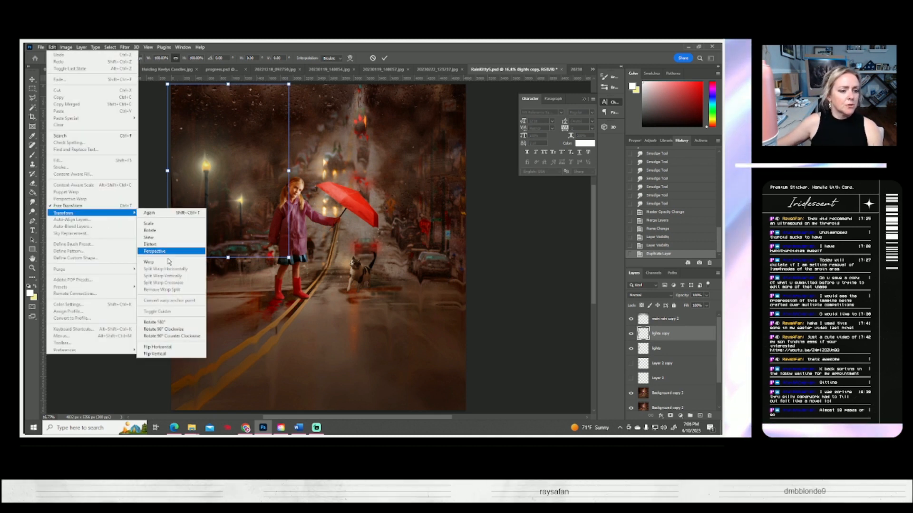
click(162, 348)
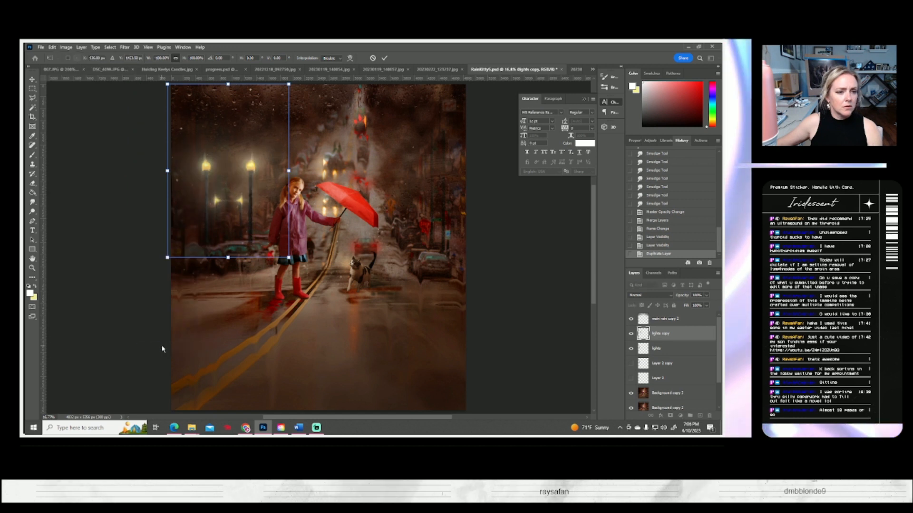
- Flip the lights copy layer vertically and place it on the wet road below the street lamps as their reflection
click(65, 47)
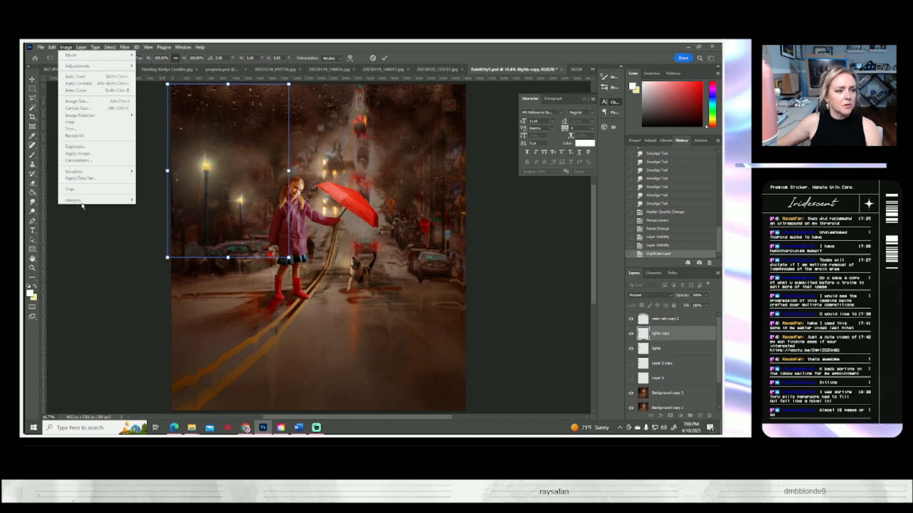
mouse_move(51, 47)
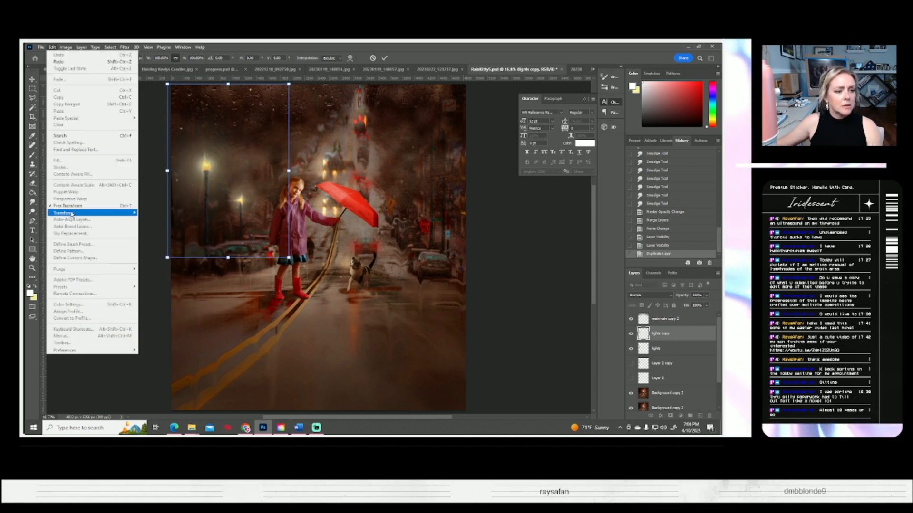
mouse_move(66, 213)
click(162, 354)
drag(238, 215, 233, 381)
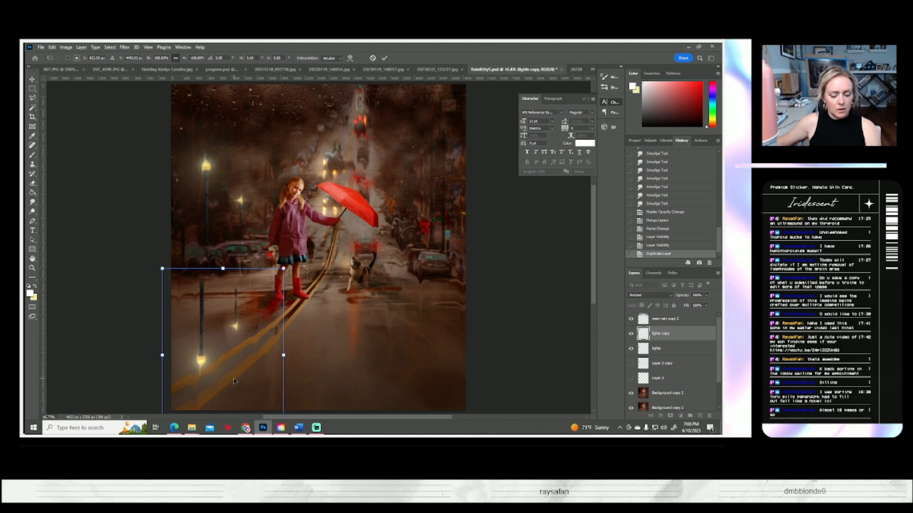
key(Return)
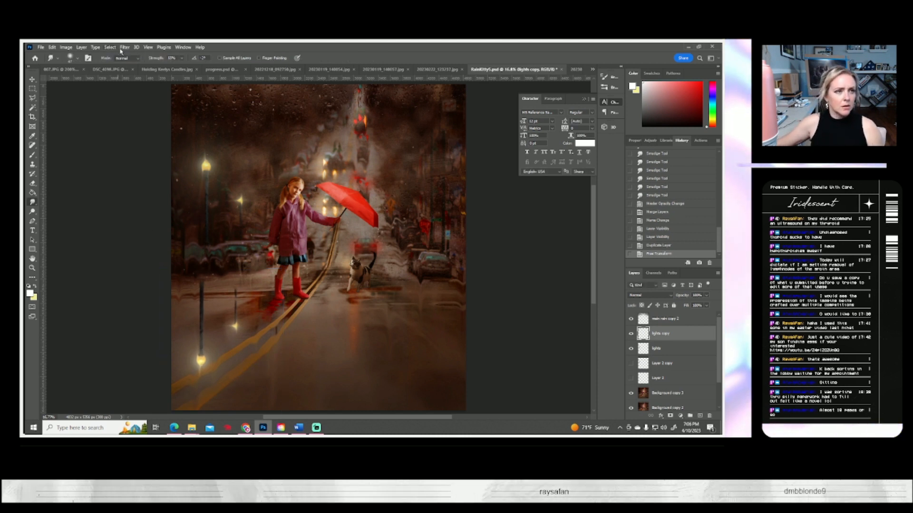
- Apply a Gaussian Blur with an increased radius to the reflected lamps on the lights copy layer
click(125, 47)
mouse_move(141, 142)
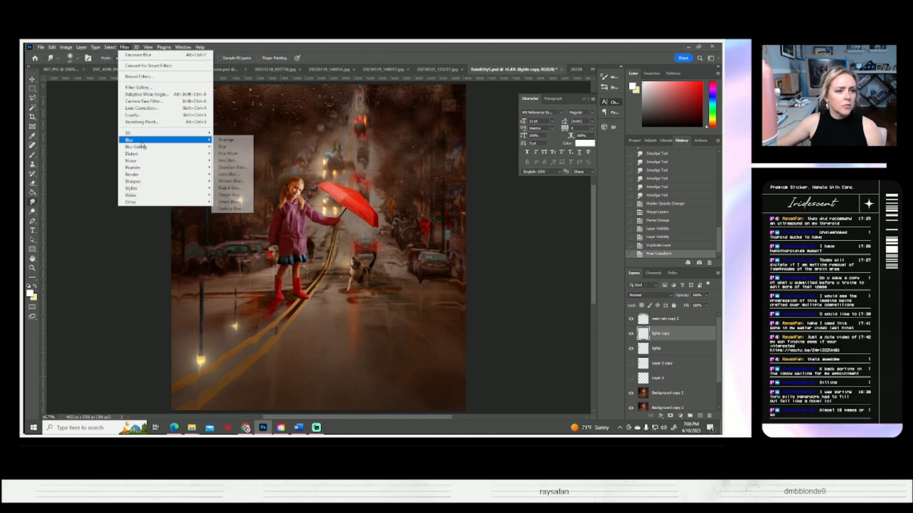
click(232, 168)
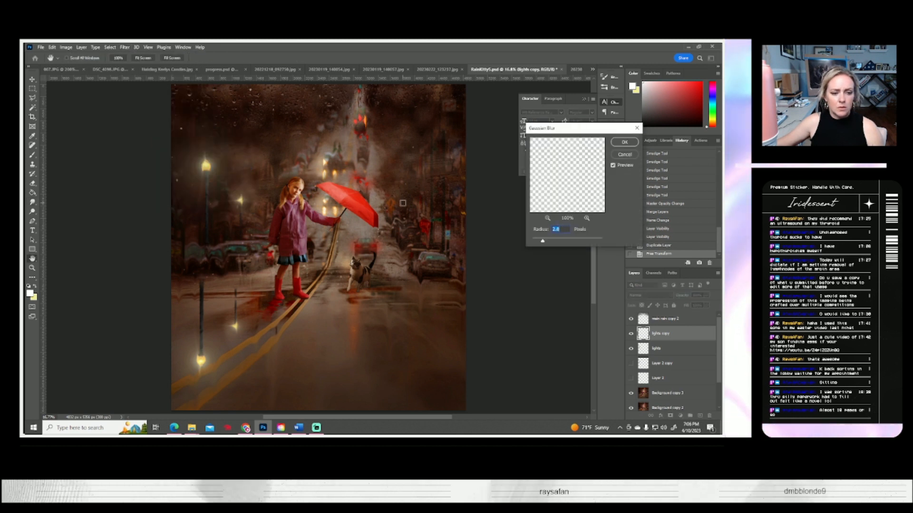
drag(546, 245, 559, 242)
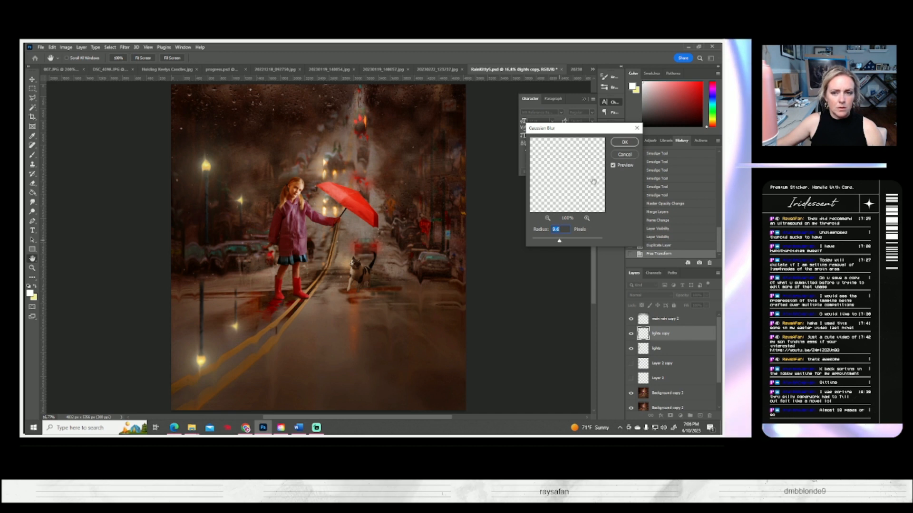
click(624, 142)
- Fade the reflected lamp posts and lights with broad Eraser strokes at roughly half opacity
key(e)
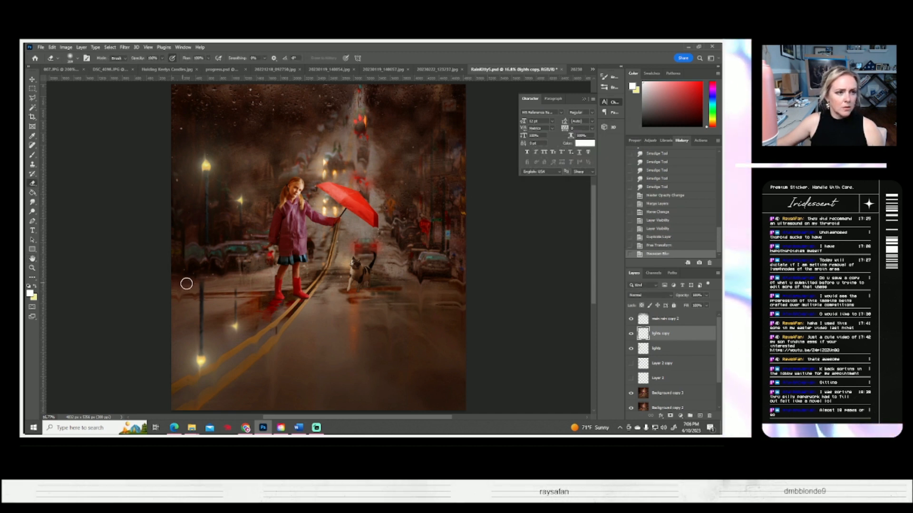
drag(200, 287, 295, 287)
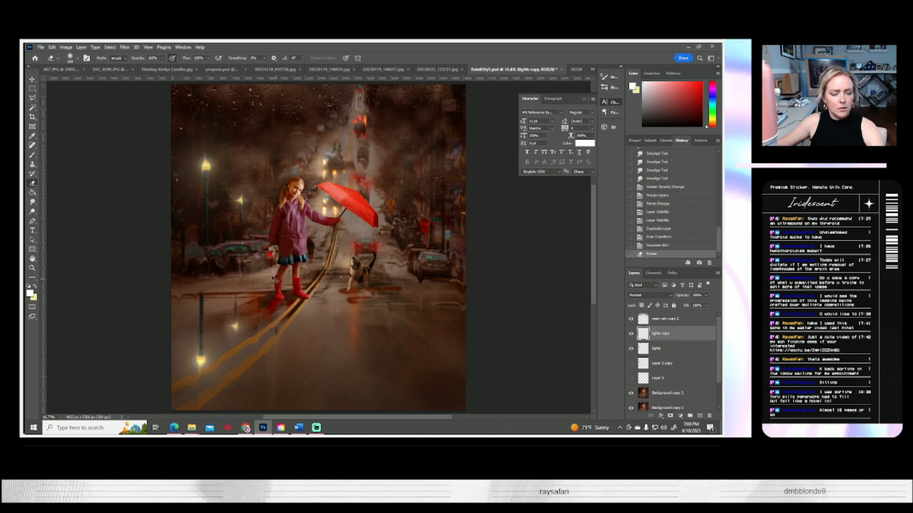
key(ctrl+z)
drag(161, 58, 144, 67)
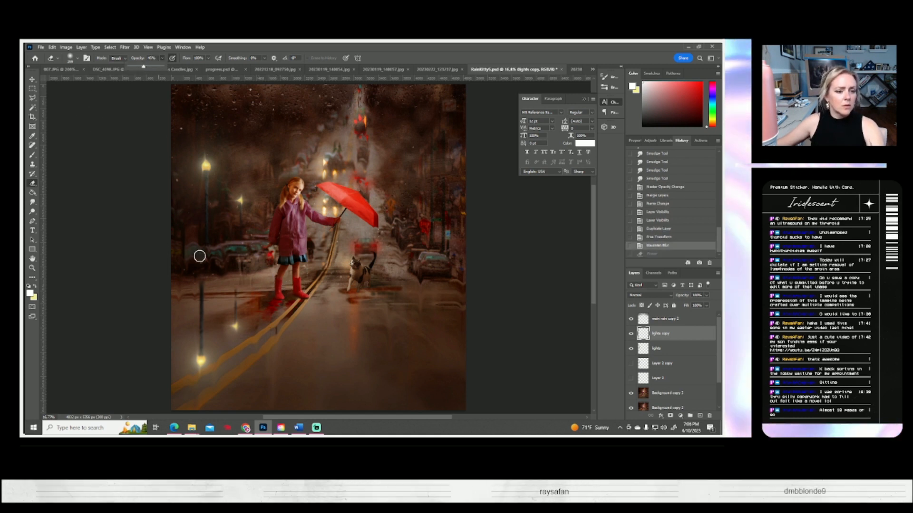
mouse_move(189, 290)
mouse_down()
mouse_move(270, 288)
mouse_move(254, 303)
mouse_move(166, 302)
mouse_move(264, 310)
mouse_move(169, 313)
mouse_move(254, 314)
mouse_move(124, 300)
mouse_move(212, 298)
mouse_up()
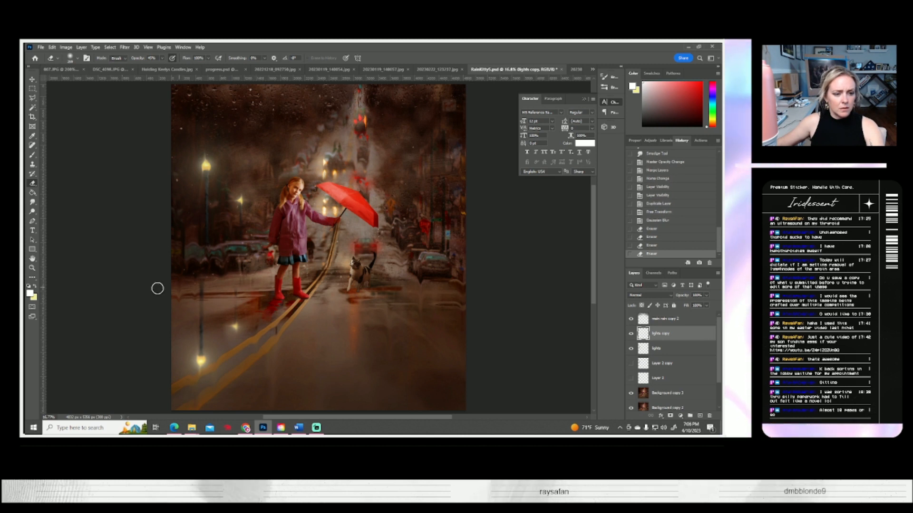
mouse_move(270, 331)
mouse_down()
mouse_move(265, 313)
mouse_move(254, 310)
mouse_move(151, 334)
mouse_move(259, 315)
mouse_move(166, 328)
mouse_move(243, 314)
mouse_move(226, 347)
mouse_move(178, 351)
mouse_move(241, 330)
mouse_move(142, 348)
mouse_up()
drag(244, 340, 111, 356)
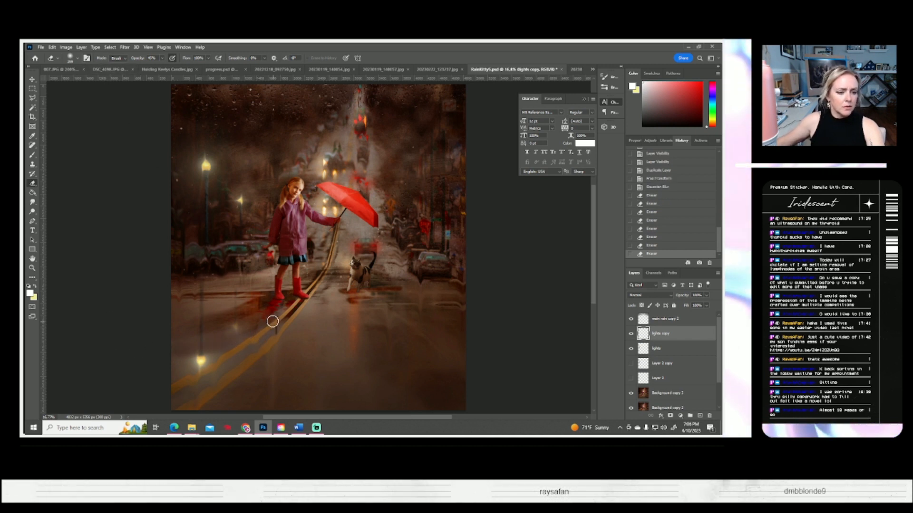
drag(72, 366, 60, 357)
drag(246, 370, 58, 370)
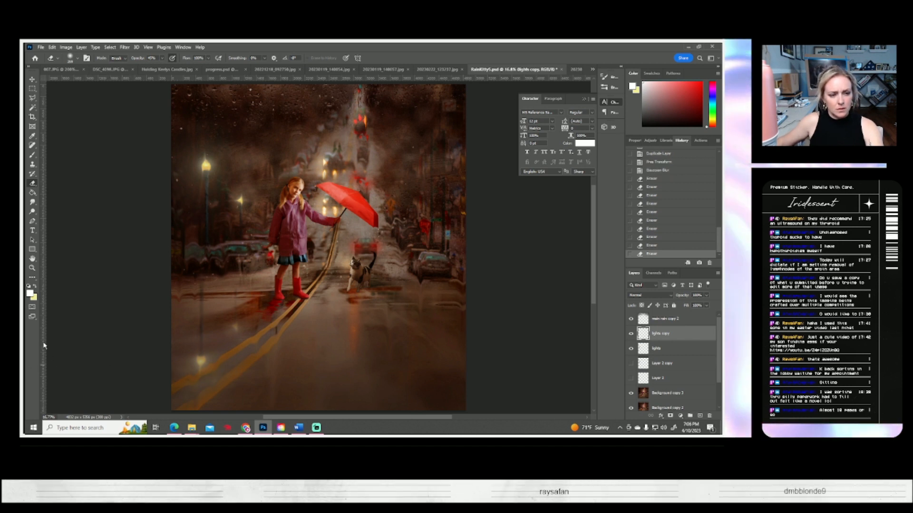
- Smudge the upper part of the lamp reflections with short strokes across the wet road
click(33, 202)
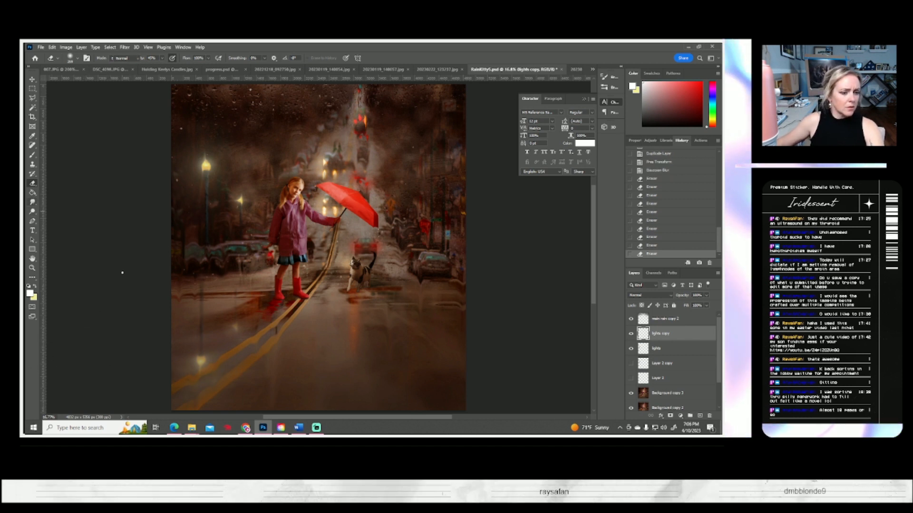
click(232, 302)
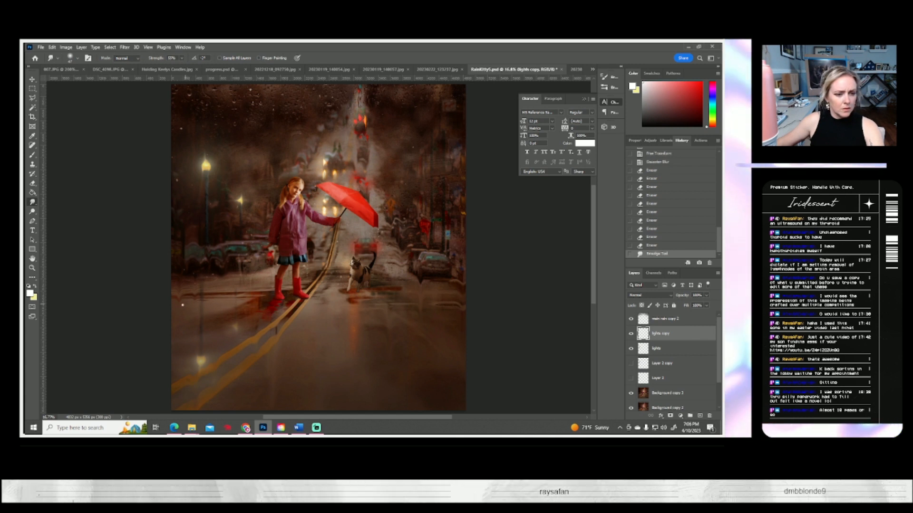
drag(225, 304, 239, 310)
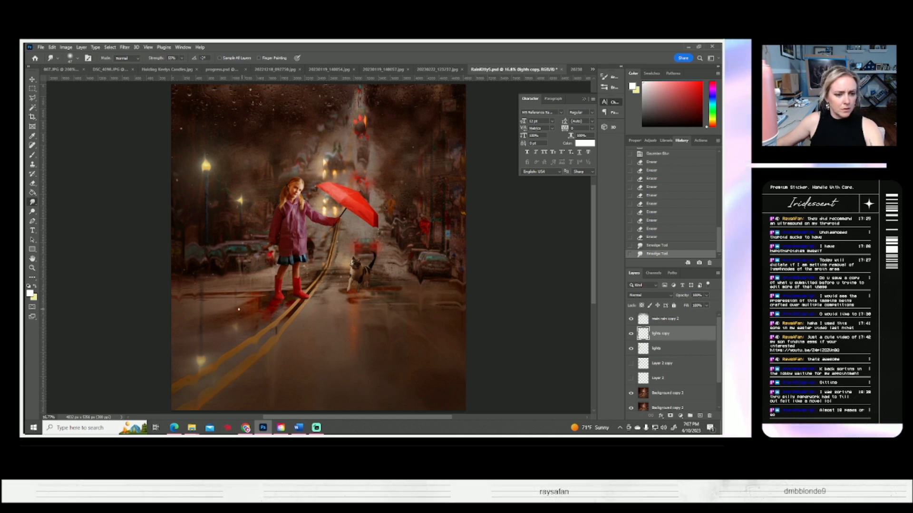
- Enlarge the Smudge brush and streak both reflected lights sideways across the road surface
click(75, 58)
drag(81, 84, 87, 83)
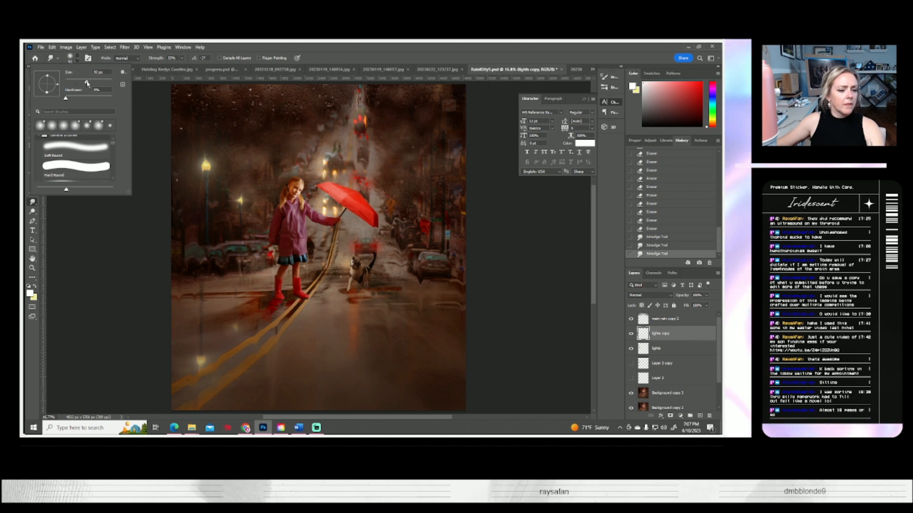
click(183, 335)
drag(215, 335, 203, 327)
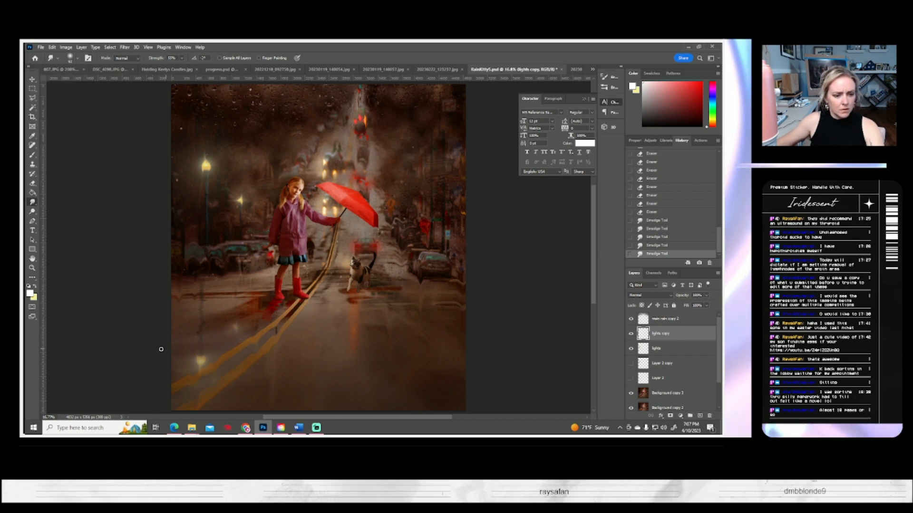
mouse_move(198, 360)
mouse_down()
mouse_move(171, 360)
mouse_move(225, 360)
mouse_move(262, 325)
mouse_up()
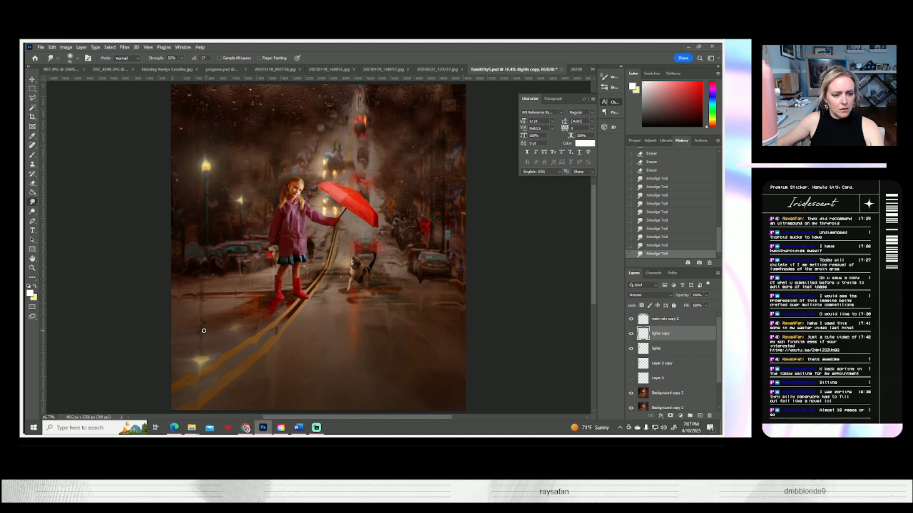
mouse_move(229, 332)
mouse_down()
mouse_move(205, 365)
mouse_move(163, 367)
mouse_up()
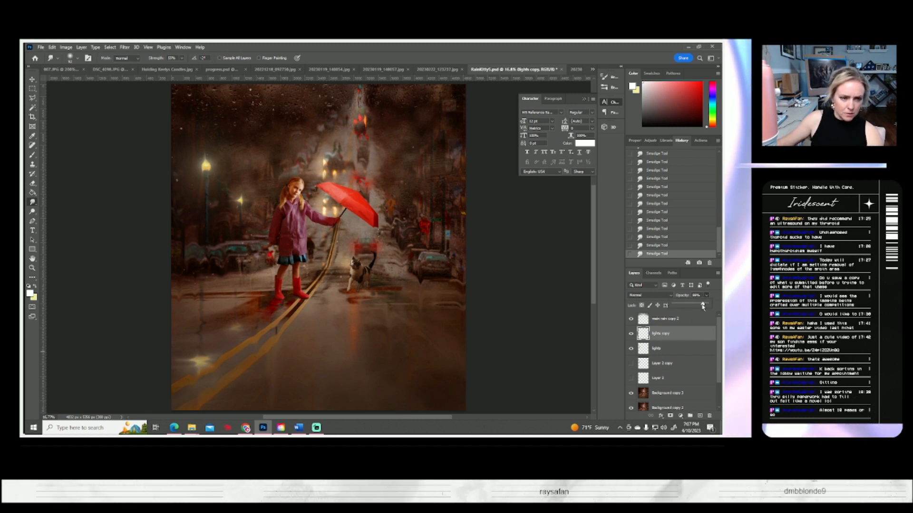
- Lower the lights copy layer's opacity to 67% and save the document
drag(705, 306, 698, 306)
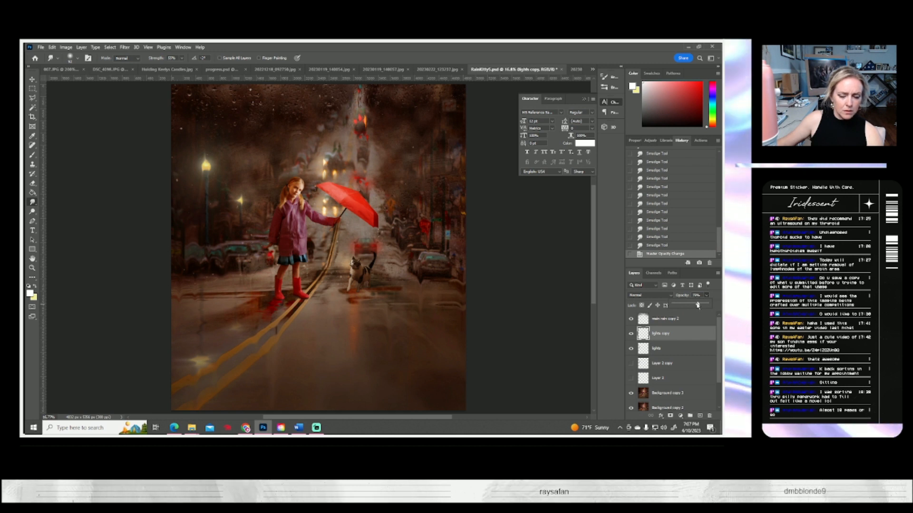
drag(697, 306, 692, 306)
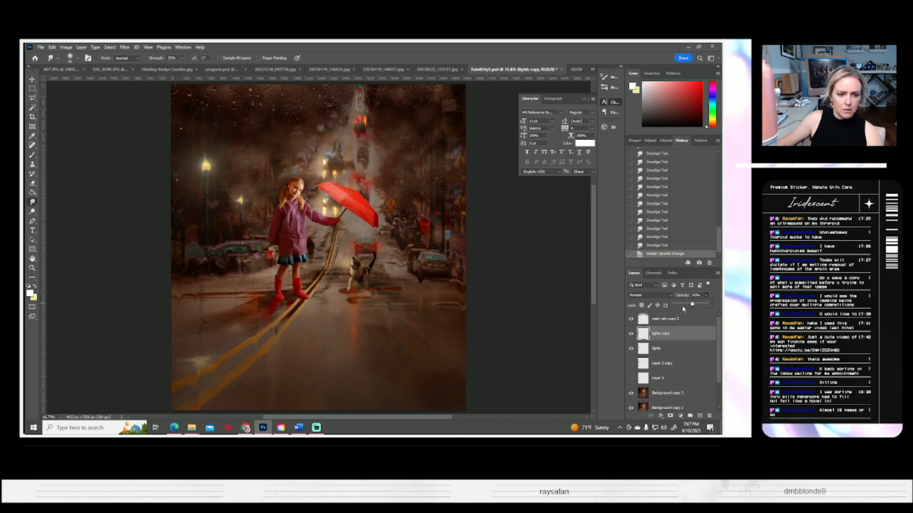
click(41, 47)
click(59, 135)
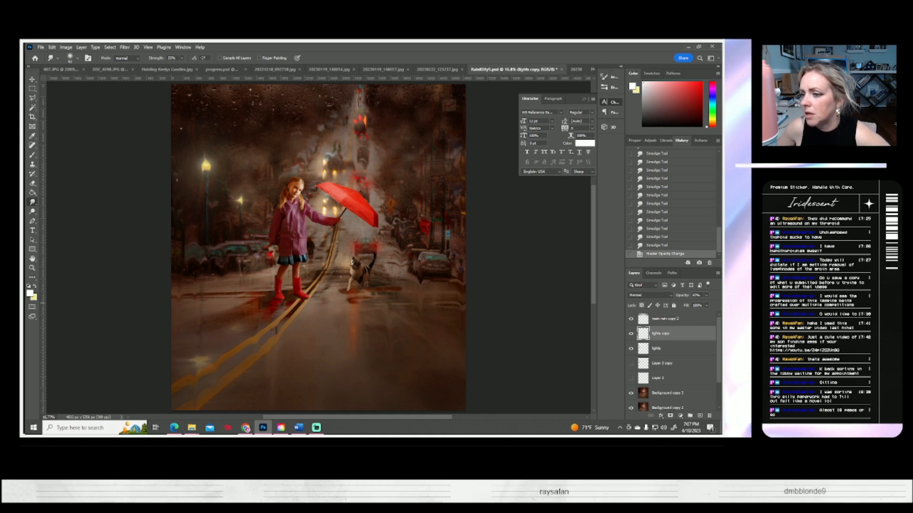
key(ctrl+s)
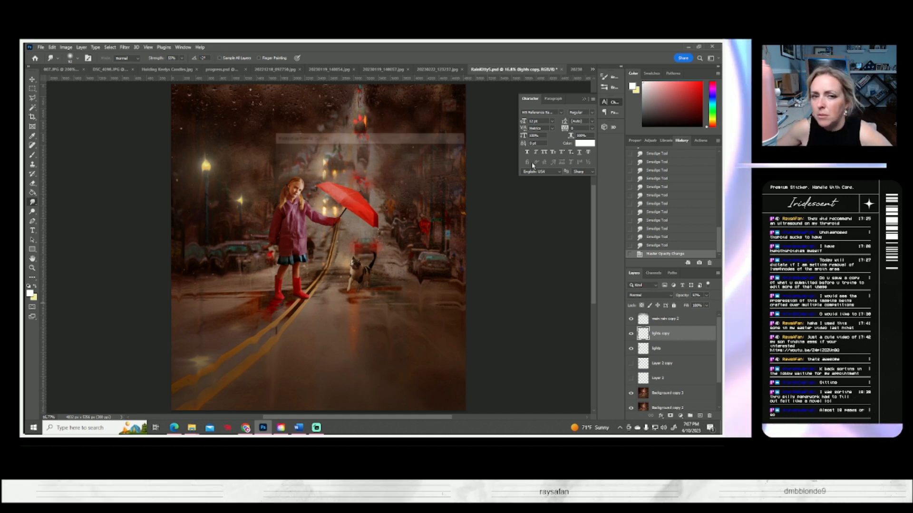
click(454, 157)
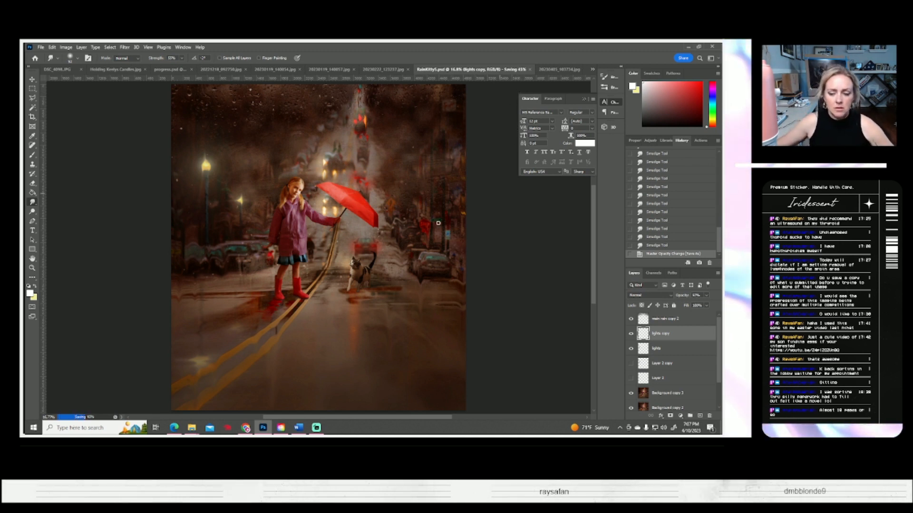
- Select the layers from lights copy down to Background and merge them, leaving the main rain layer separate
click(32, 269)
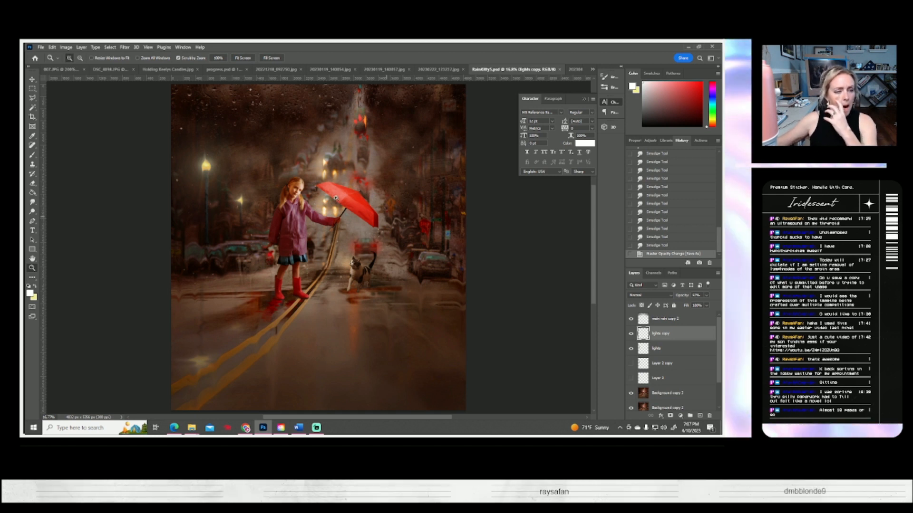
click(80, 58)
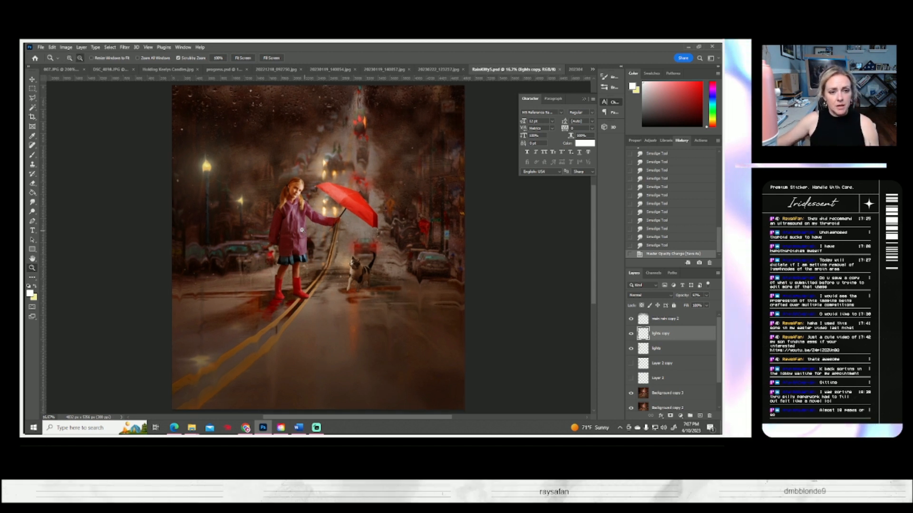
click(289, 223)
click(289, 223)
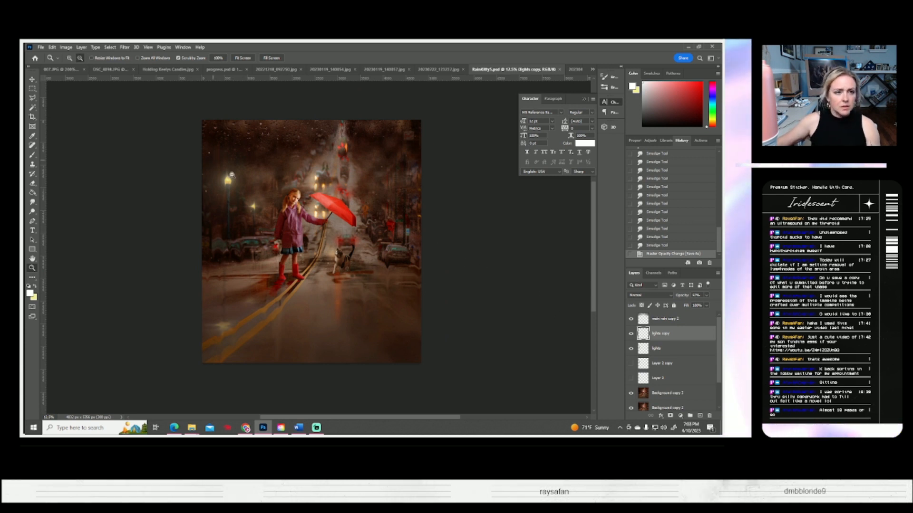
scroll(670, 361, down, 3)
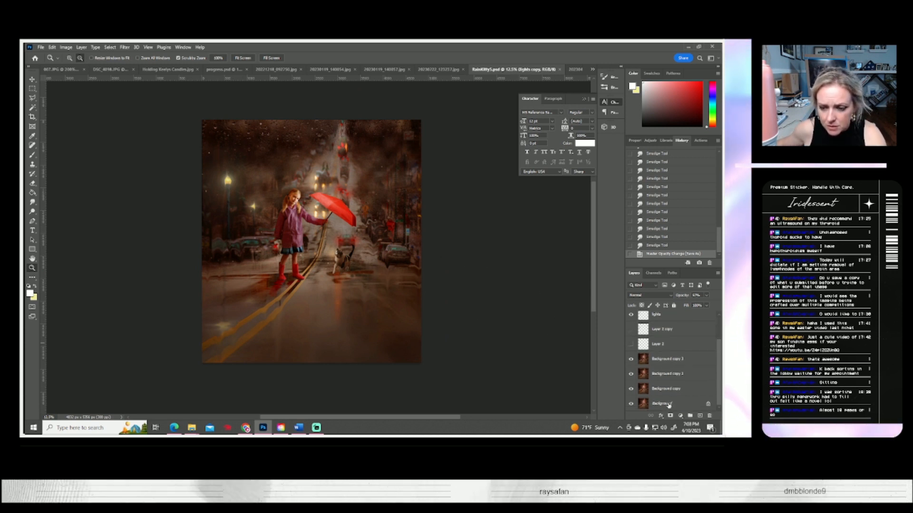
click(668, 405)
right_click(668, 404)
click(663, 372)
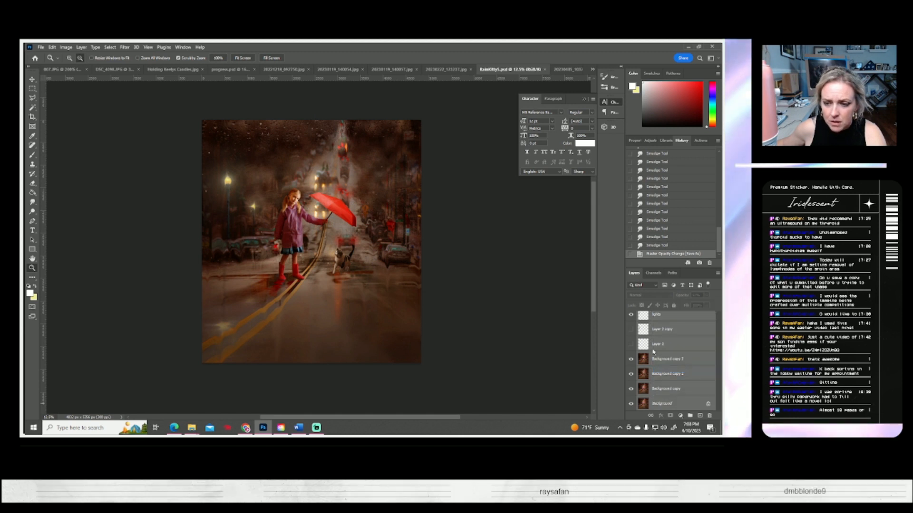
right_click(656, 337)
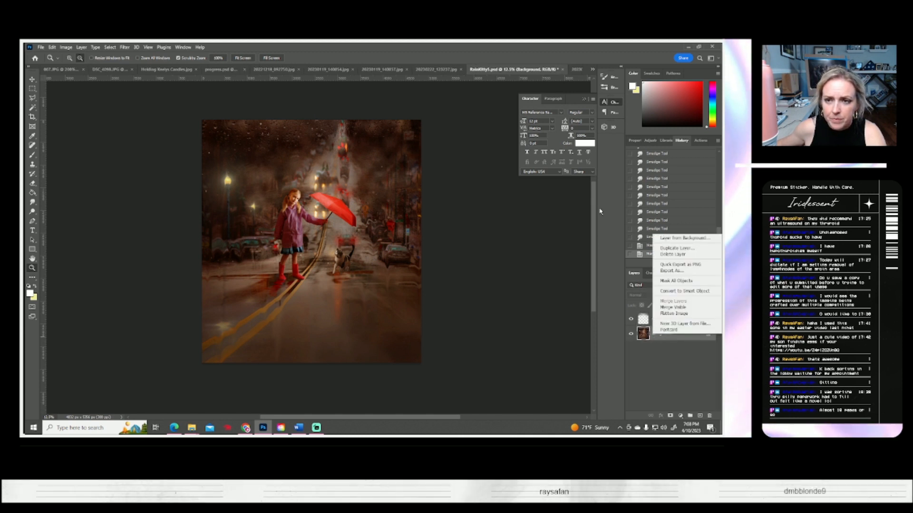
- Duplicate the merged Background layer
click(666, 250)
click(433, 149)
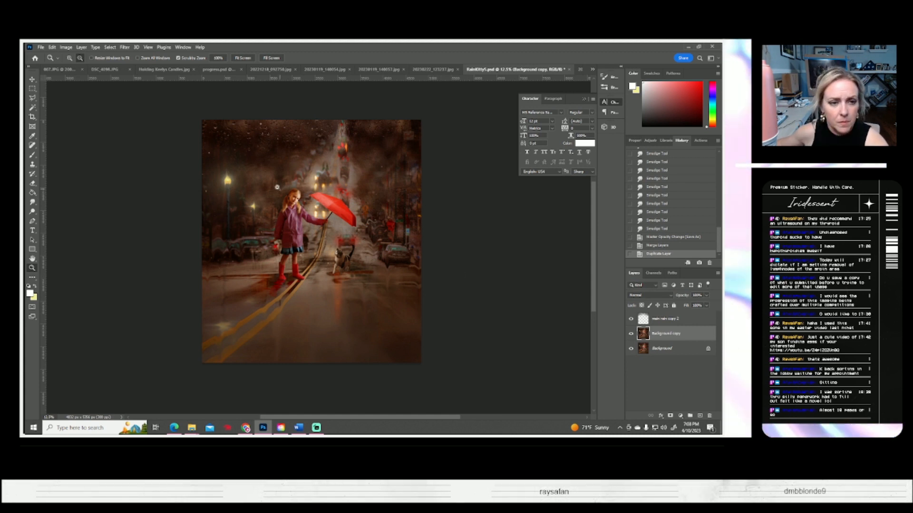
click(66, 47)
mouse_move(110, 68)
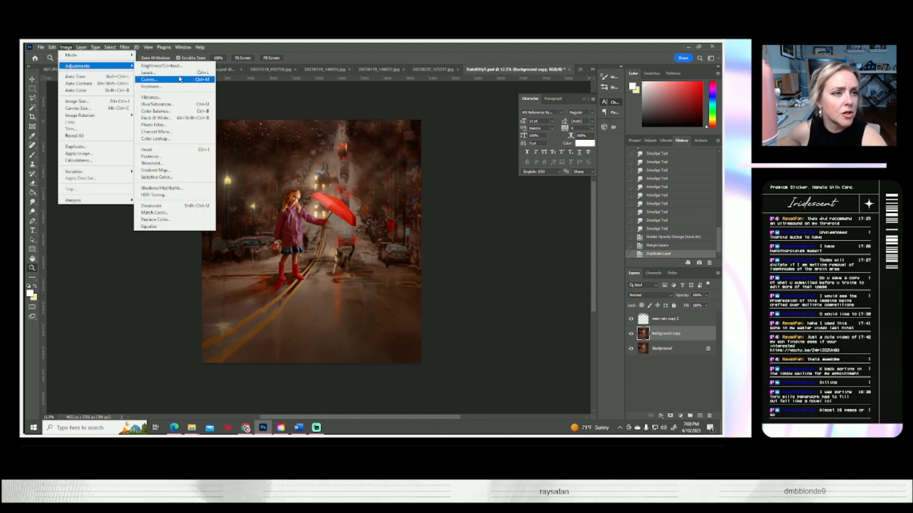
click(176, 73)
drag(635, 183, 544, 190)
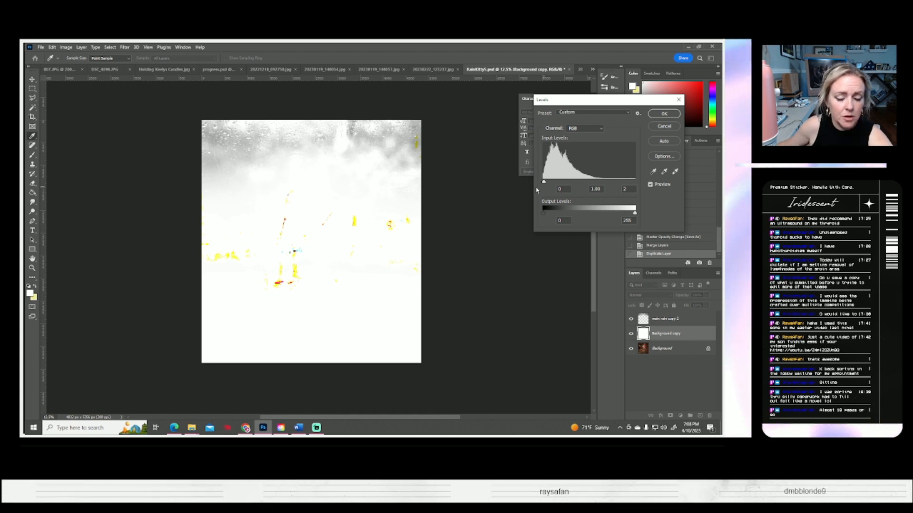
drag(544, 182, 659, 186)
drag(544, 183, 578, 193)
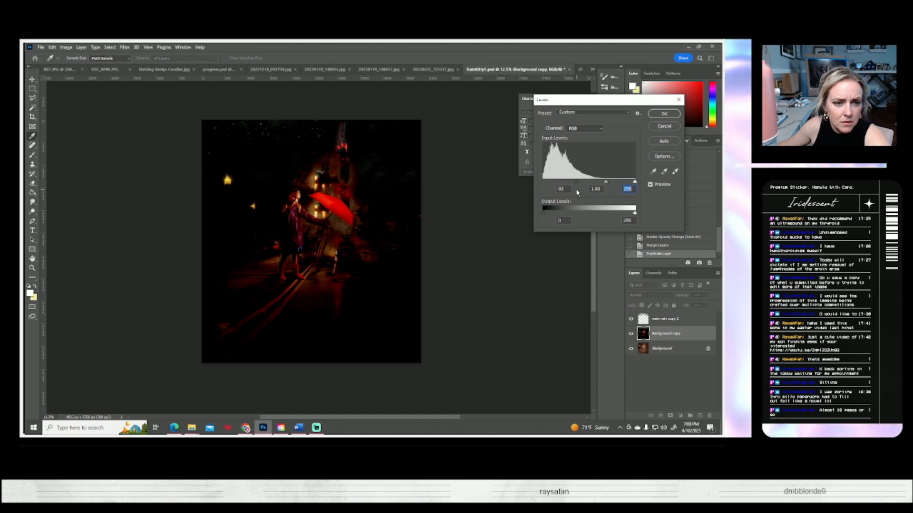
mouse_move(577, 192)
mouse_down()
mouse_move(542, 194)
mouse_move(555, 194)
mouse_up()
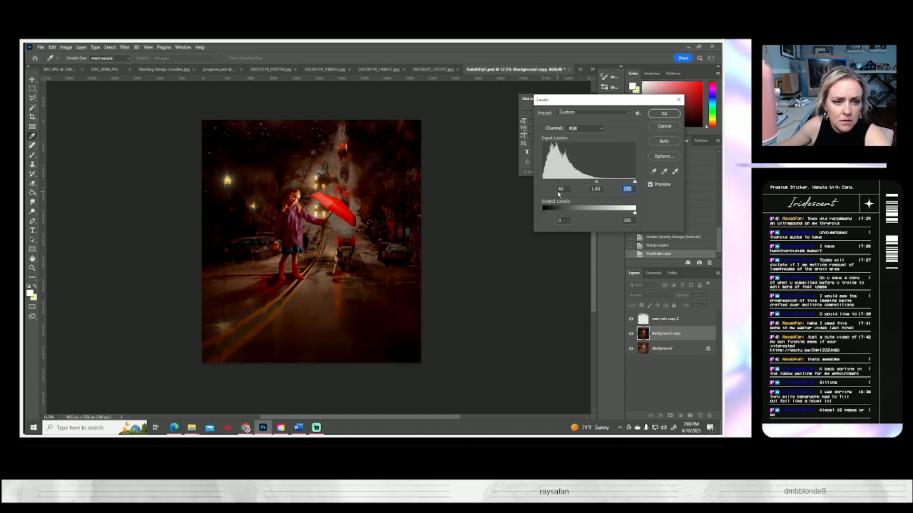
click(657, 127)
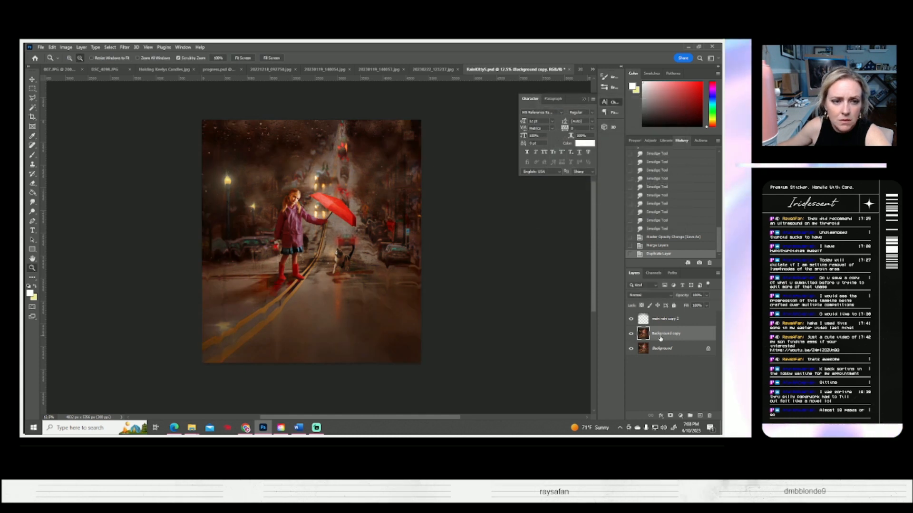
- Duplicate the Background copy layer and darken the duplicate with Brightness/Contrast, using brightness -90 and contrast -28
right_click(661, 338)
click(584, 142)
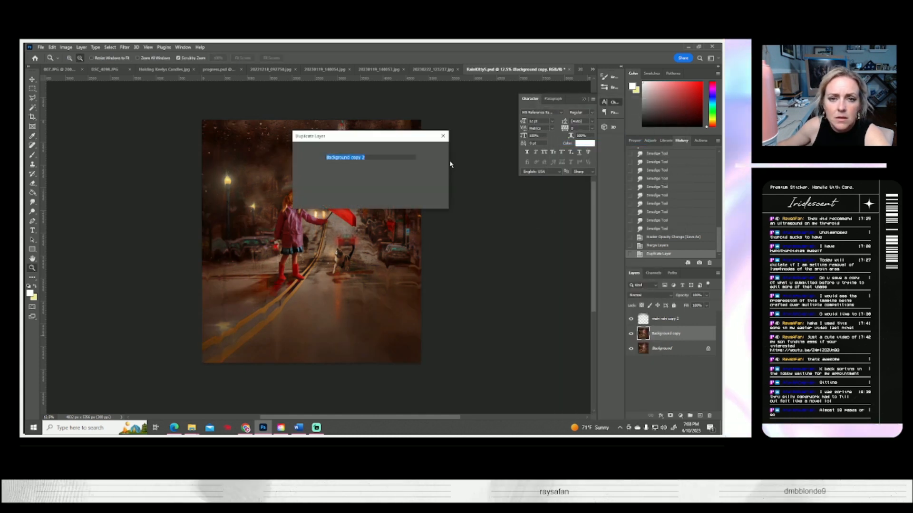
click(434, 151)
click(66, 48)
mouse_move(95, 66)
click(154, 66)
drag(518, 163, 492, 180)
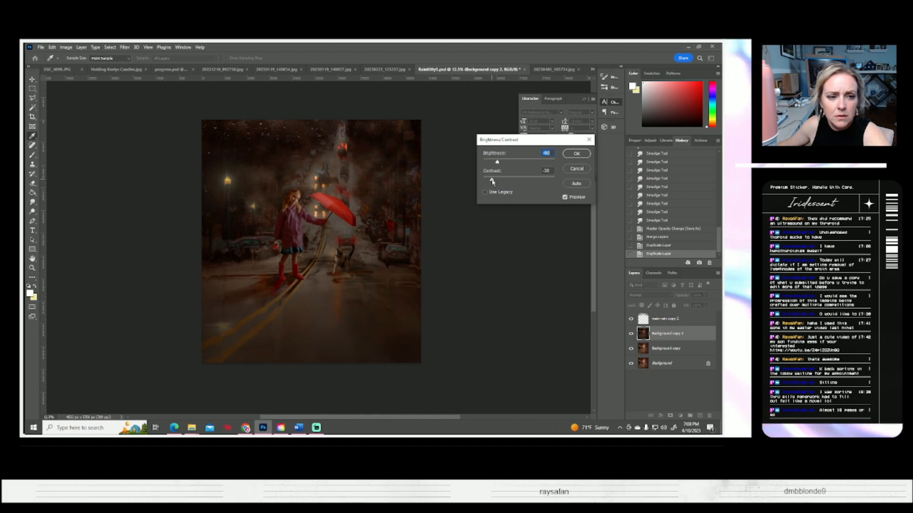
click(576, 153)
- Erase the darkened layer over the girl, umbrella and cat with a large soft round eraser, leaving the edges dark
click(32, 183)
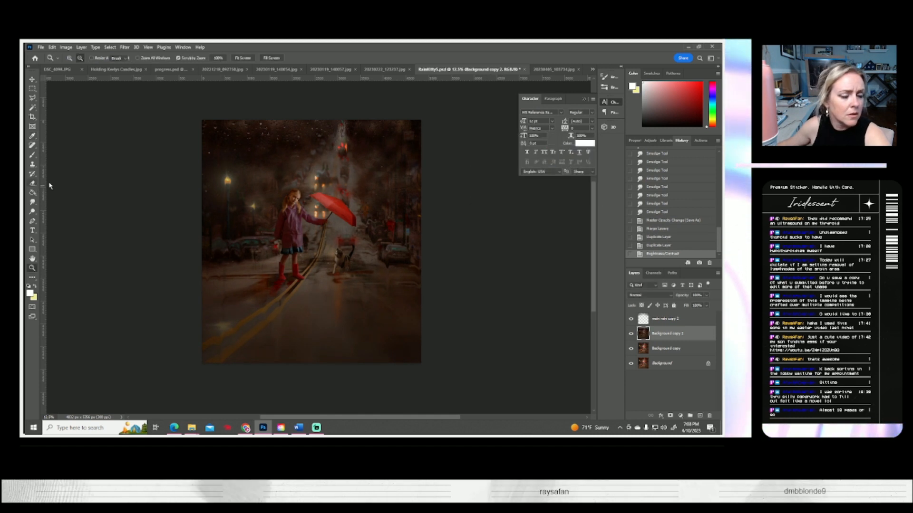
click(77, 58)
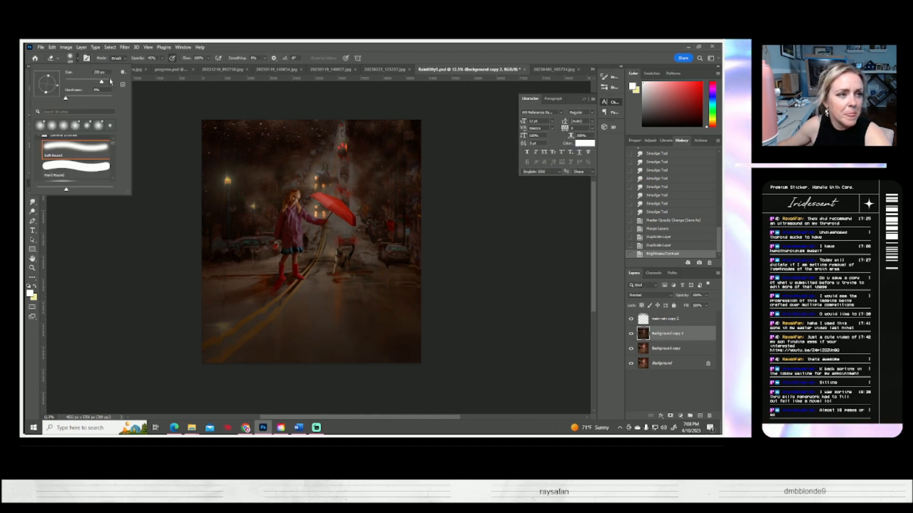
click(310, 218)
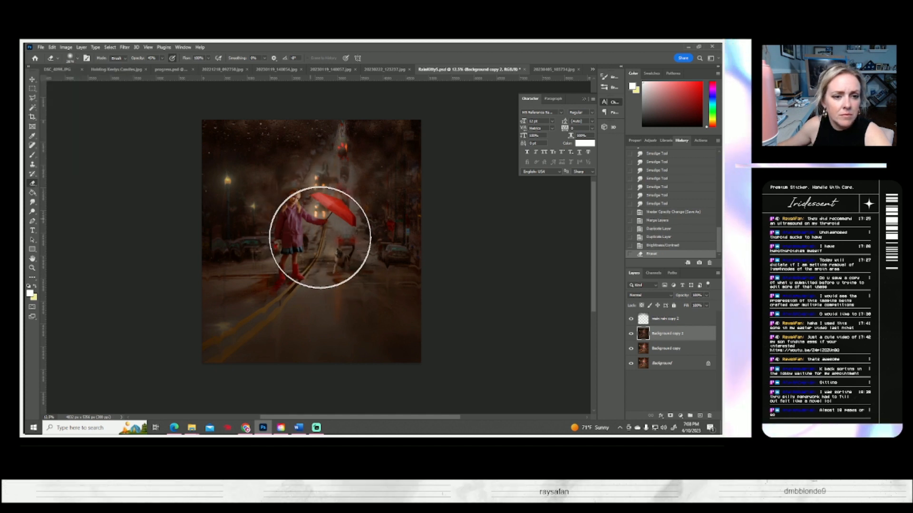
click(327, 243)
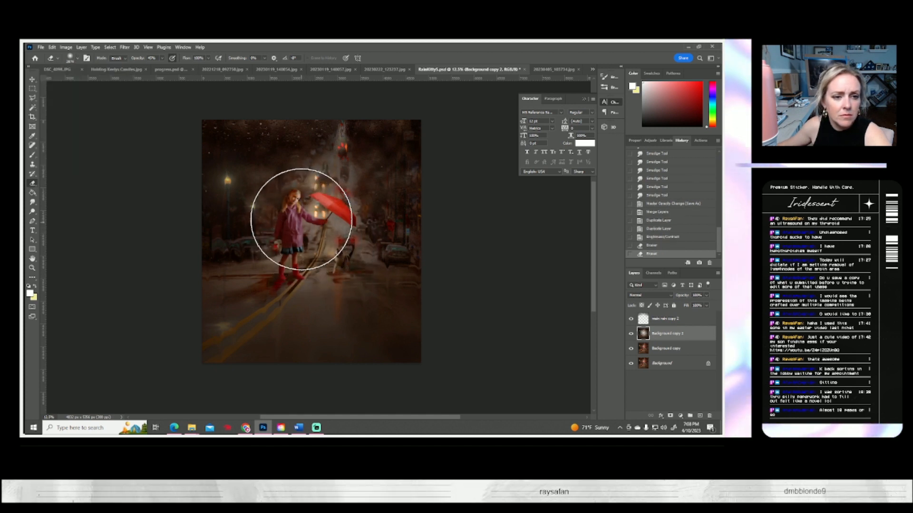
click(302, 219)
click(314, 228)
click(333, 242)
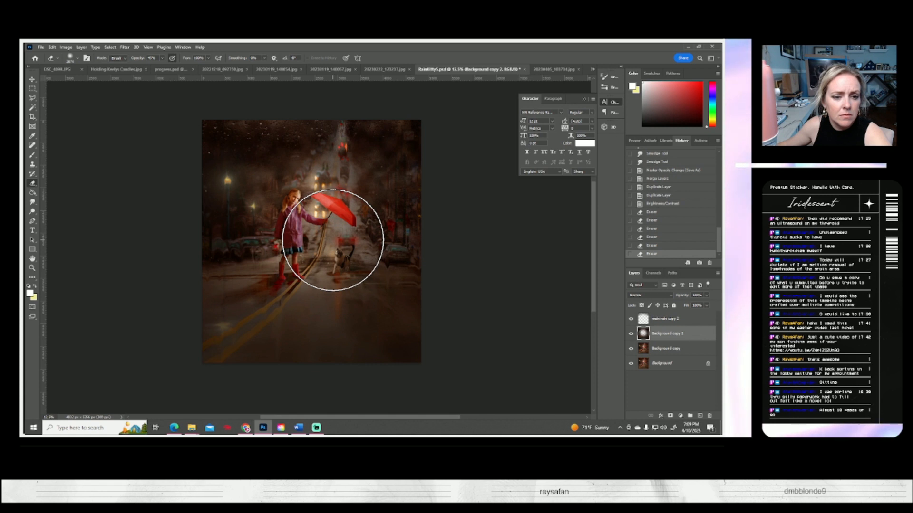
click(292, 231)
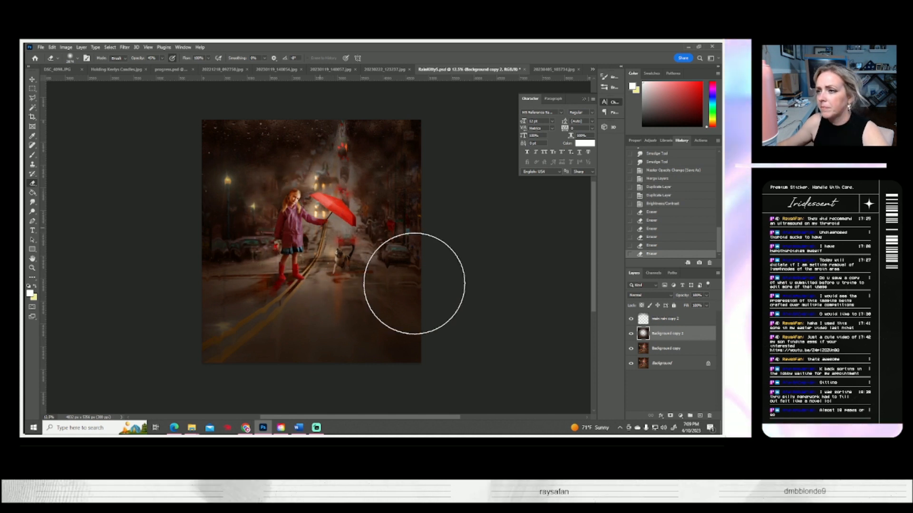
click(402, 278)
click(390, 274)
click(328, 241)
click(305, 238)
click(302, 227)
click(301, 235)
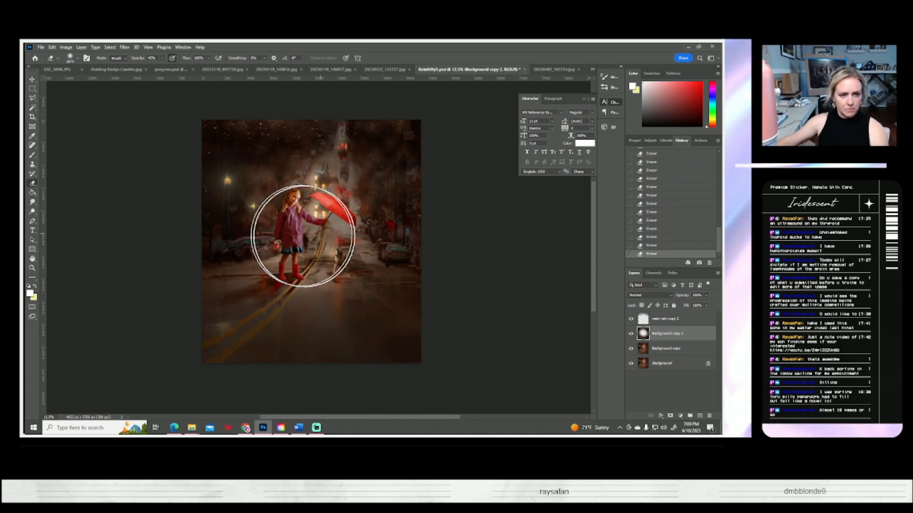
click(357, 250)
- Compare the image with and without the darkened vignette layer, delete that layer, and check the remaining Background copy
click(631, 335)
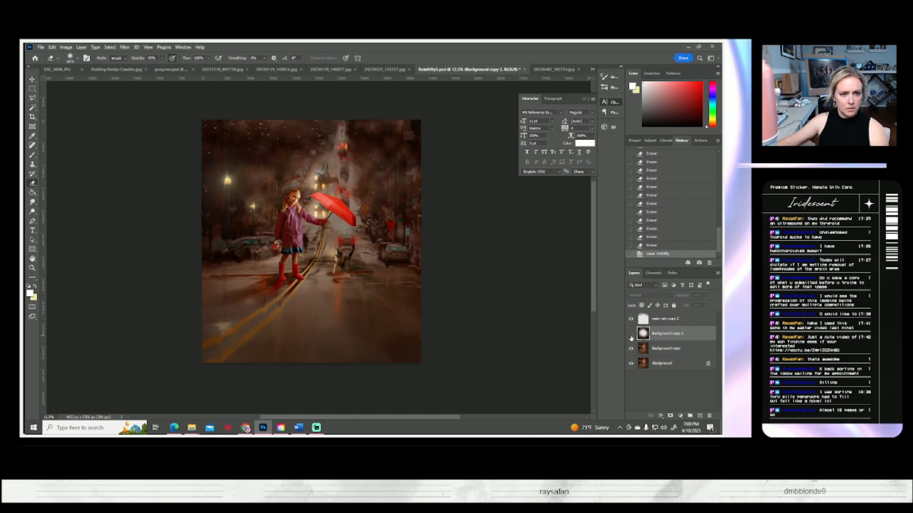
click(631, 335)
click(631, 335)
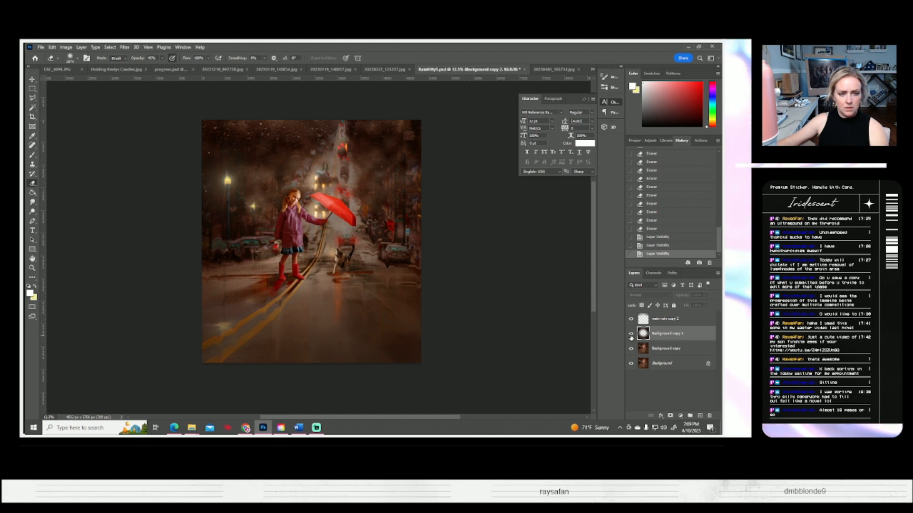
click(631, 335)
click(631, 335)
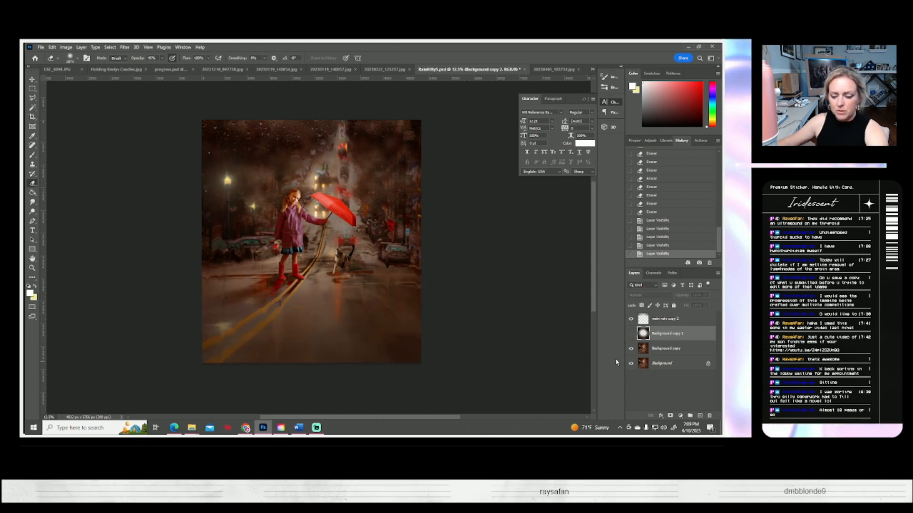
key(Delete)
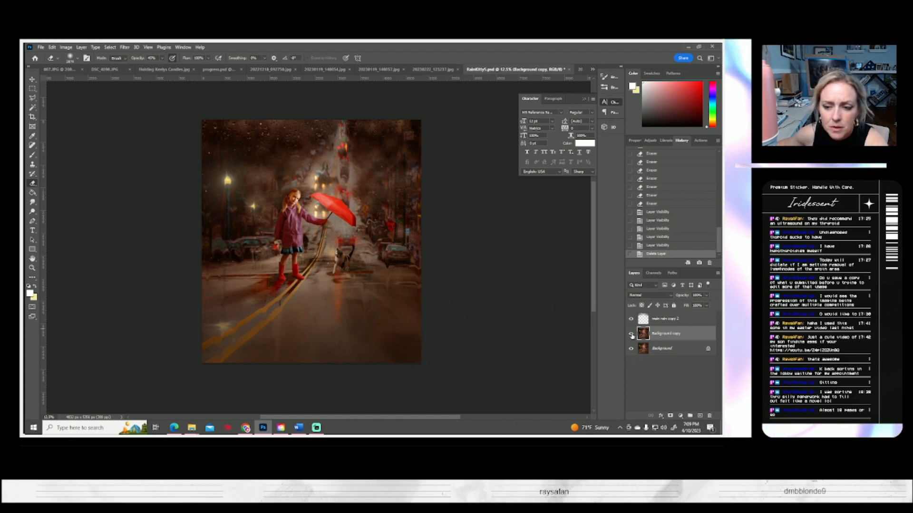
click(631, 335)
click(631, 334)
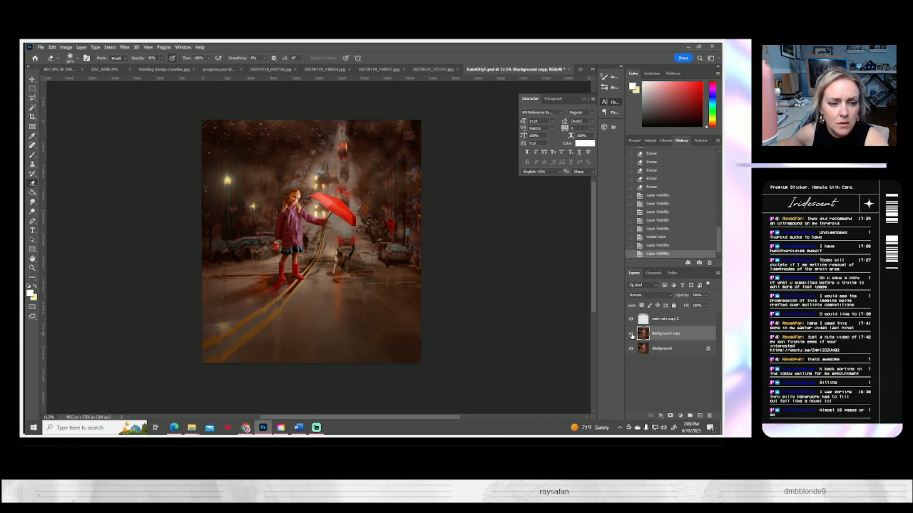
- Lighten the highlights on both red boots with the Dodge tool and a small soft brush on the Background copy layer
click(33, 268)
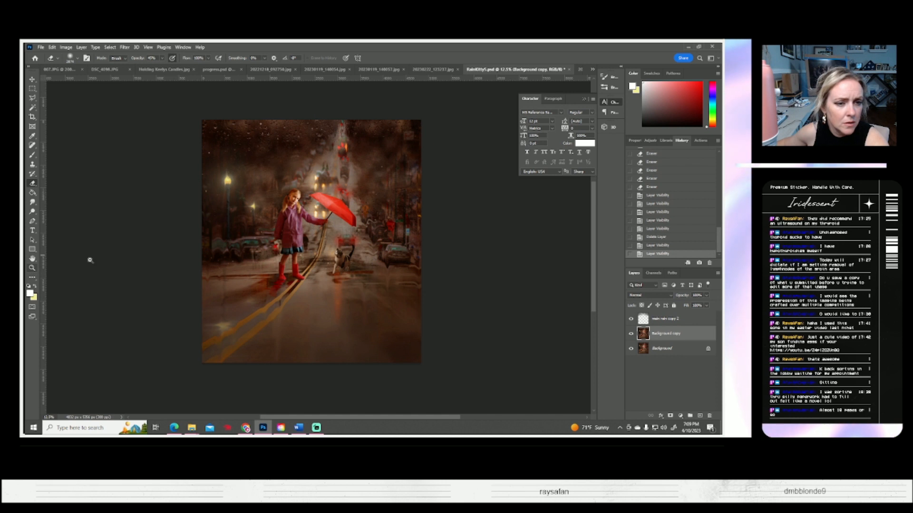
click(317, 225)
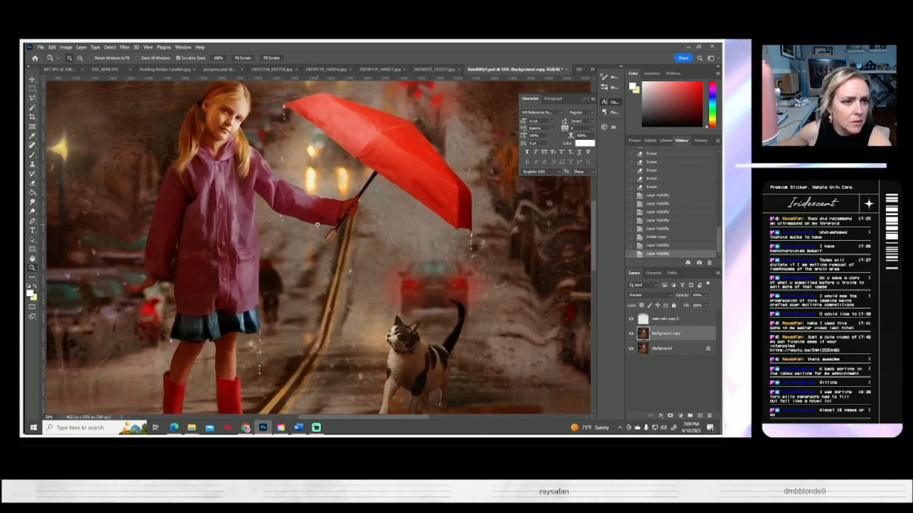
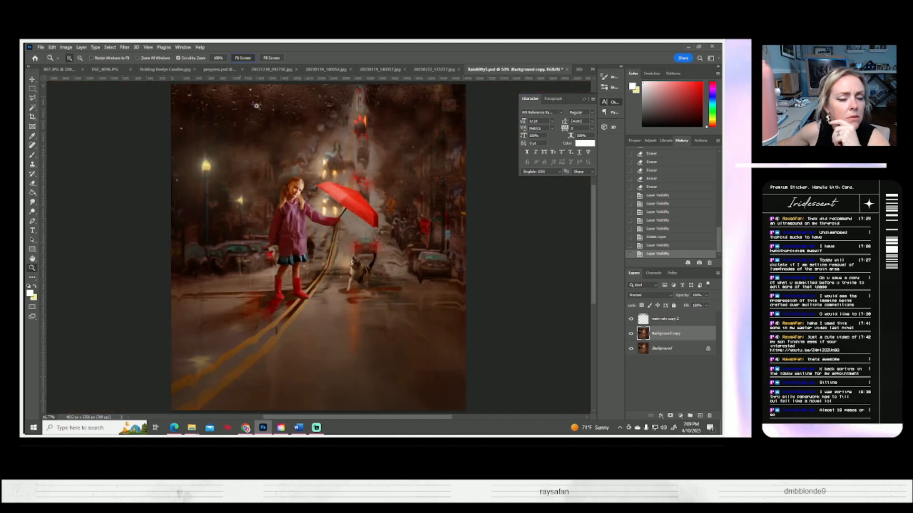
click(242, 58)
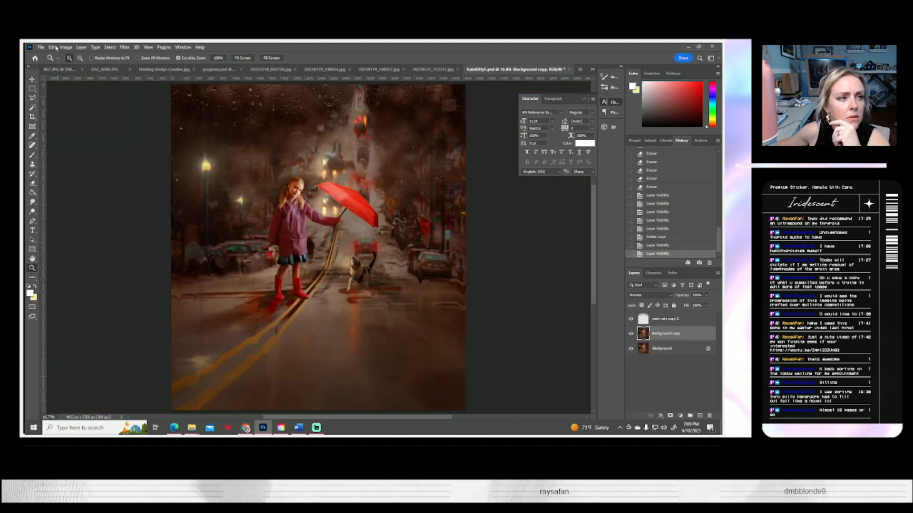
click(321, 238)
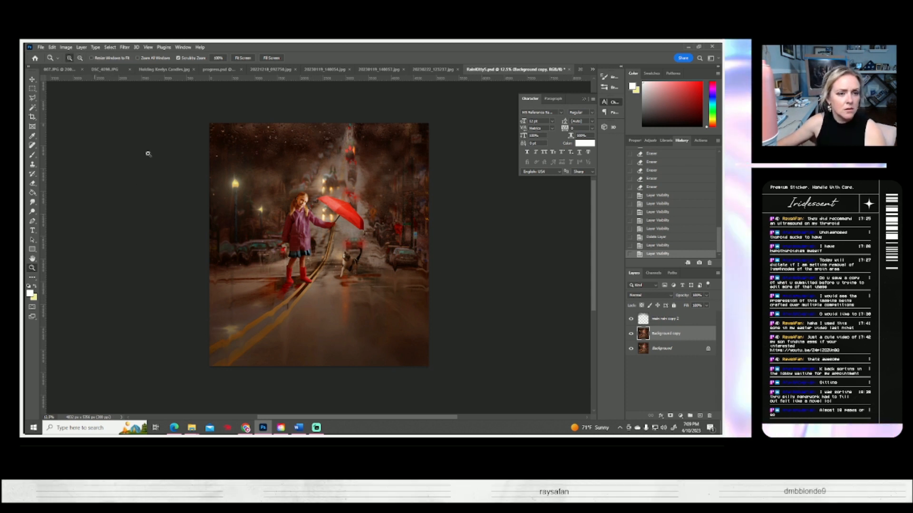
drag(296, 281, 297, 280)
key(o)
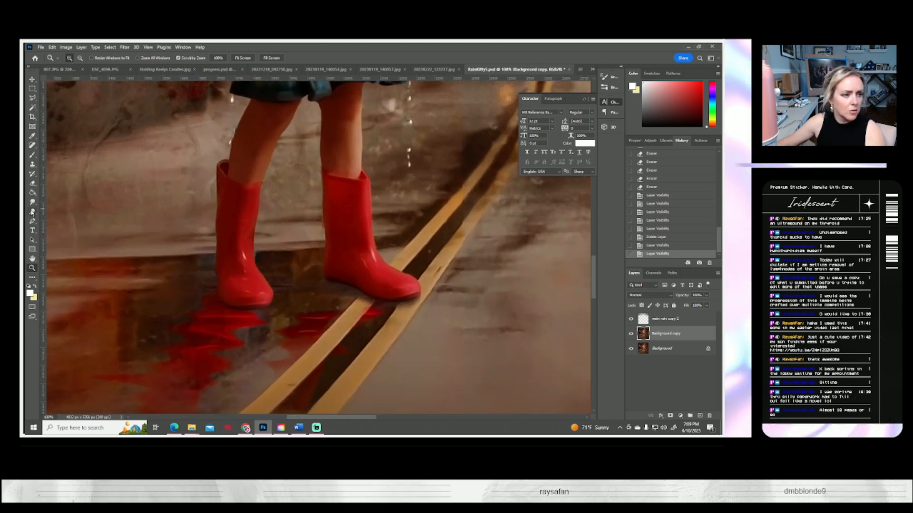
click(78, 59)
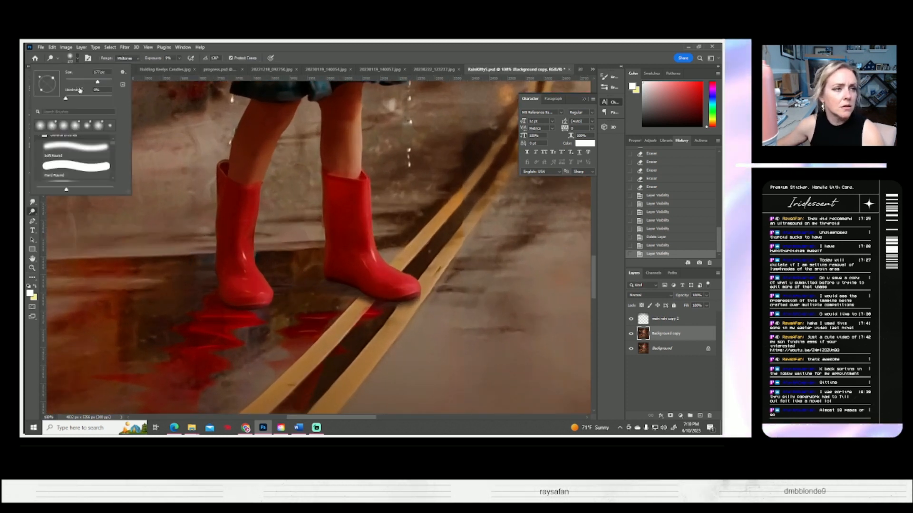
click(72, 81)
drag(241, 247, 246, 270)
click(245, 267)
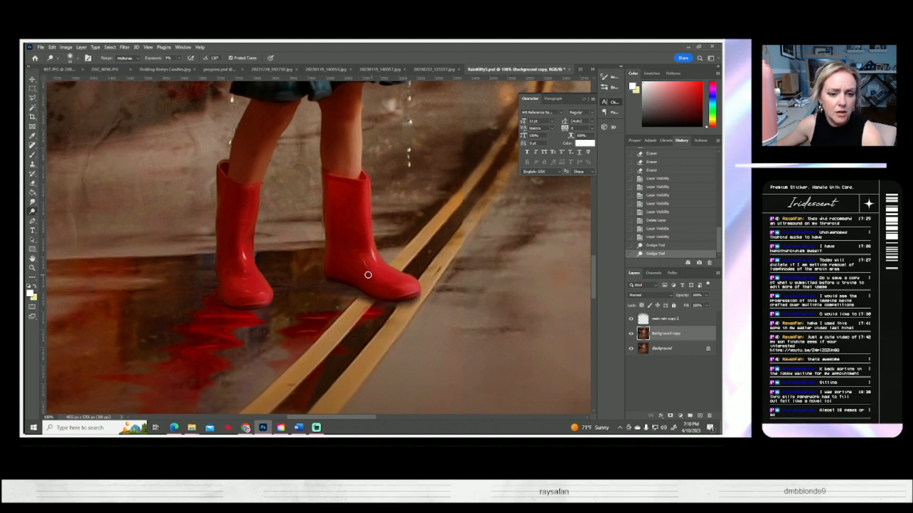
mouse_move(363, 264)
mouse_down()
mouse_move(369, 239)
mouse_move(374, 257)
mouse_move(371, 248)
mouse_move(413, 282)
mouse_move(397, 284)
mouse_move(419, 283)
mouse_move(395, 285)
mouse_up()
drag(266, 288, 259, 294)
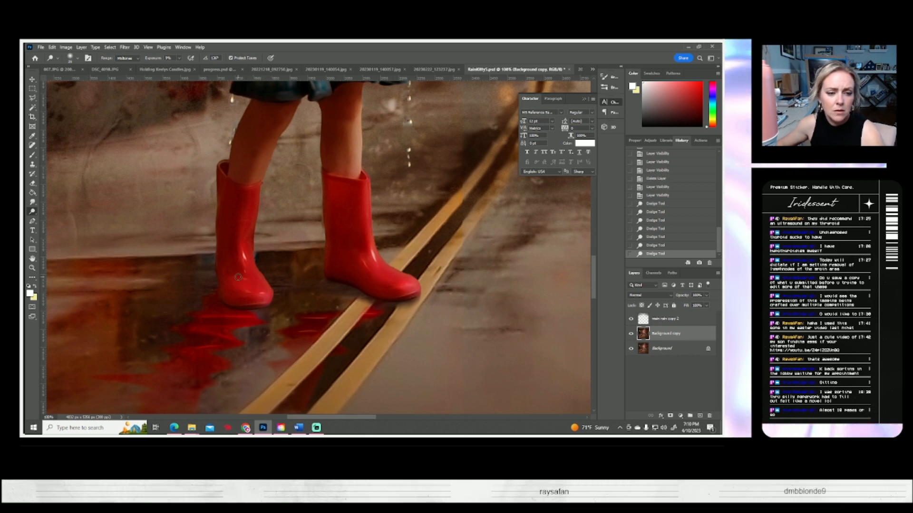
click(247, 286)
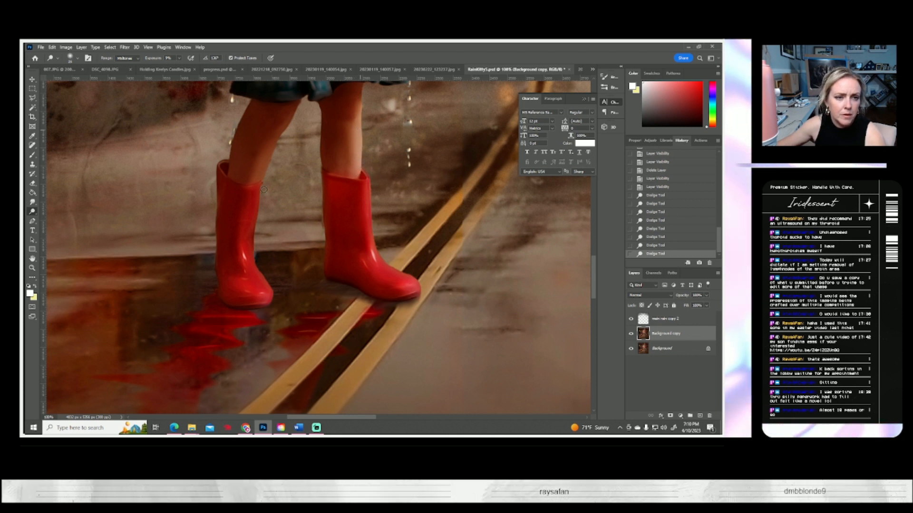
- Dodge the girl's bare legs above the boots and the shaft of one boot with short strokes
click(333, 144)
drag(267, 148, 264, 158)
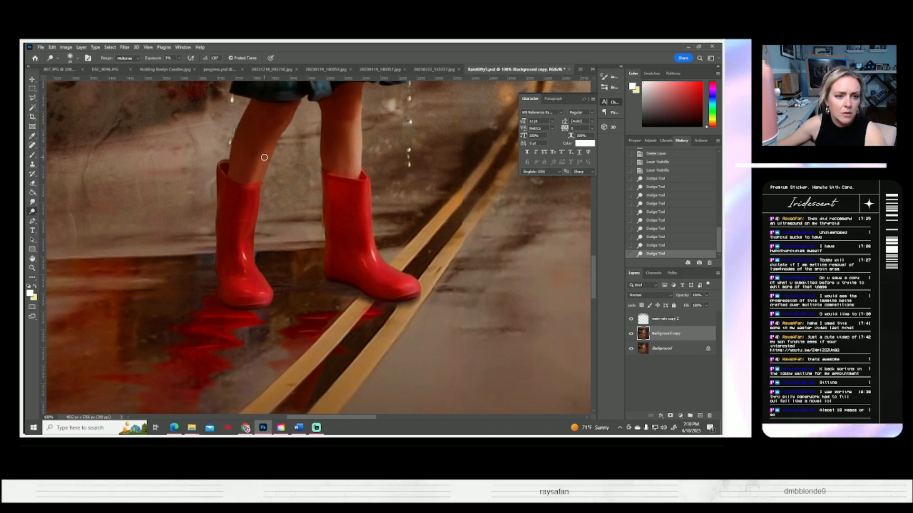
click(250, 233)
- Dodge fine highlight strands in the girl's hair on the Background copy layer with the brush size set to 1 px
scroll(254, 234, up, 10)
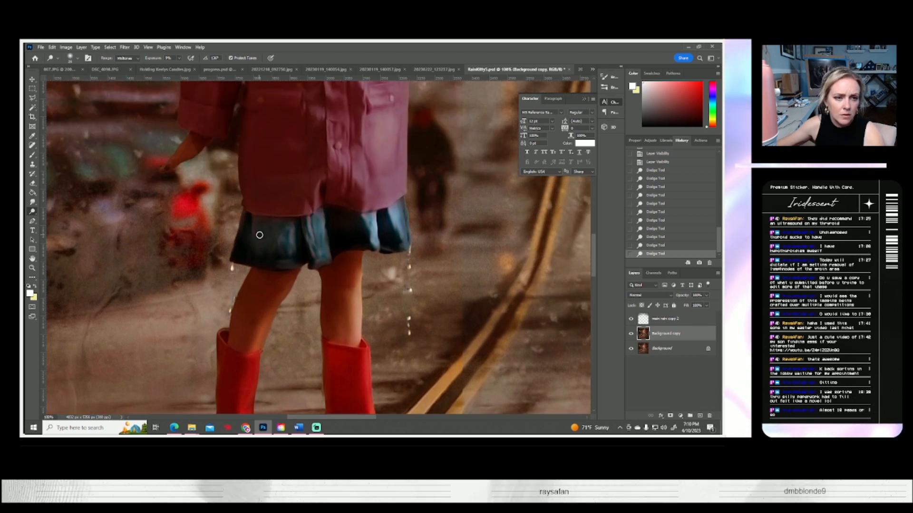
scroll(260, 235, up, 14)
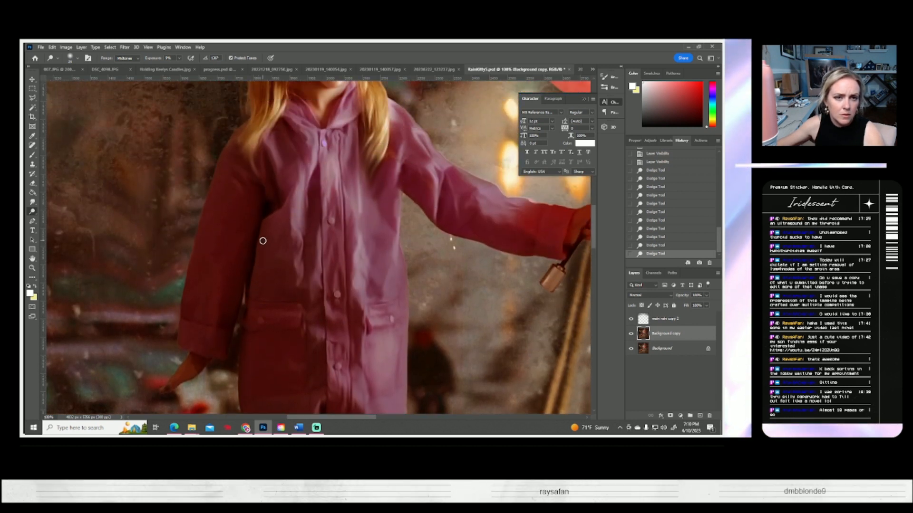
scroll(263, 242, up, 4)
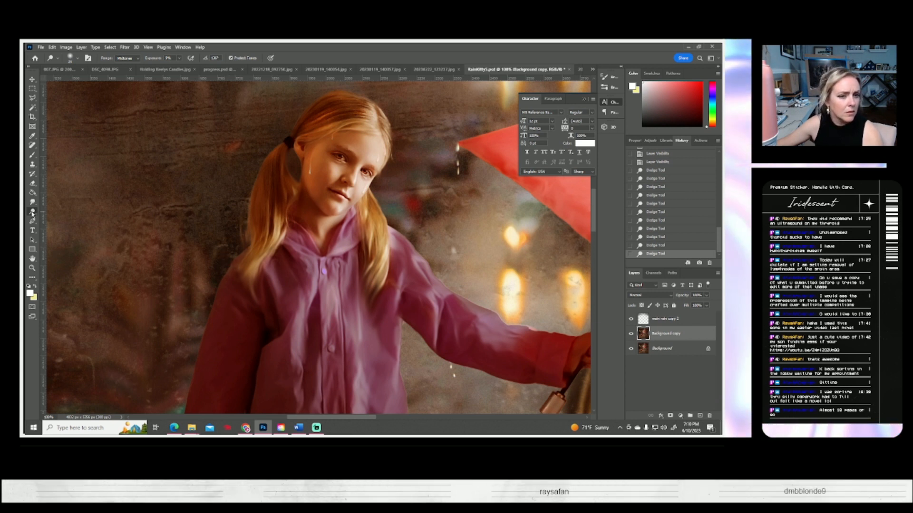
click(76, 58)
drag(107, 71, 61, 77)
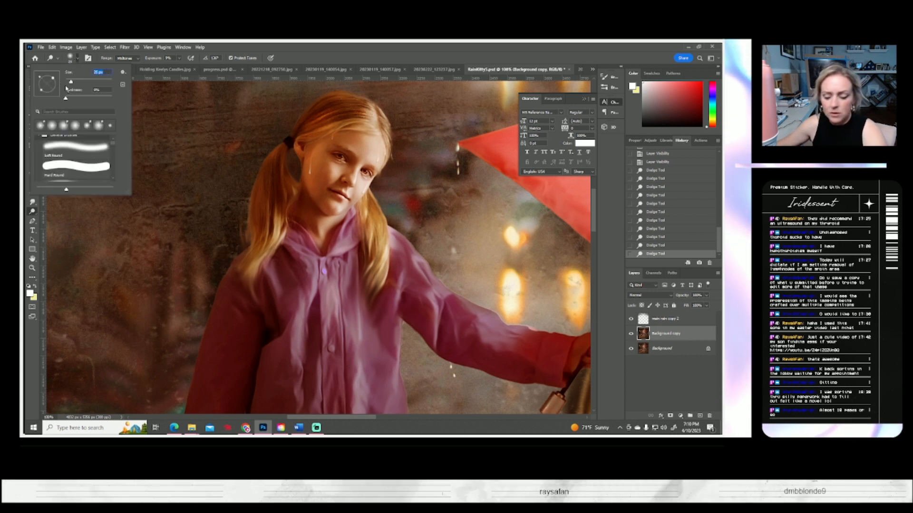
text(1)
key(Return)
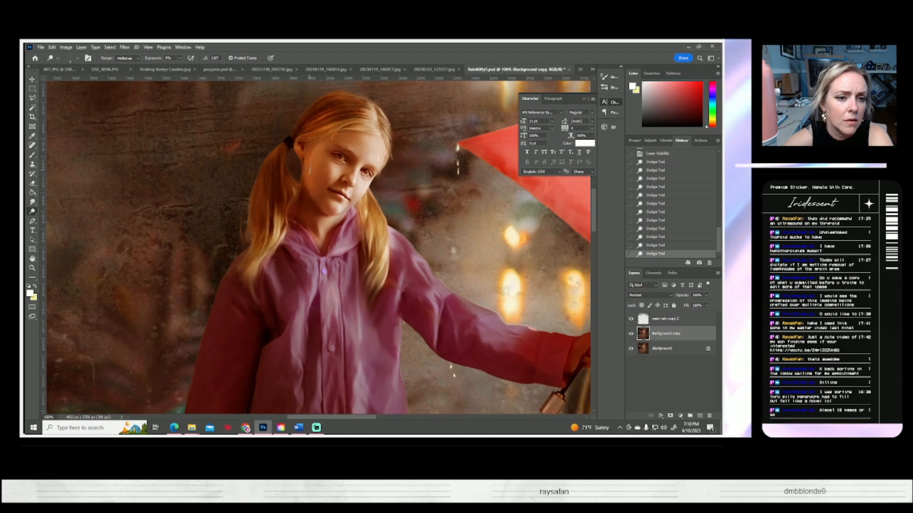
click(325, 141)
scroll(338, 154, left, 1)
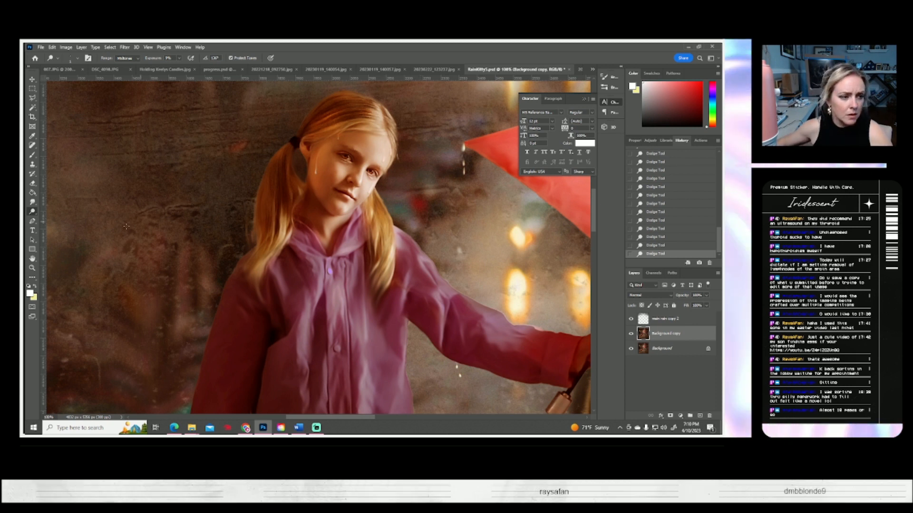
- Duplicate the Background copy layer as Background copy 2, and duplicate that layer once more
click(35, 269)
click(245, 57)
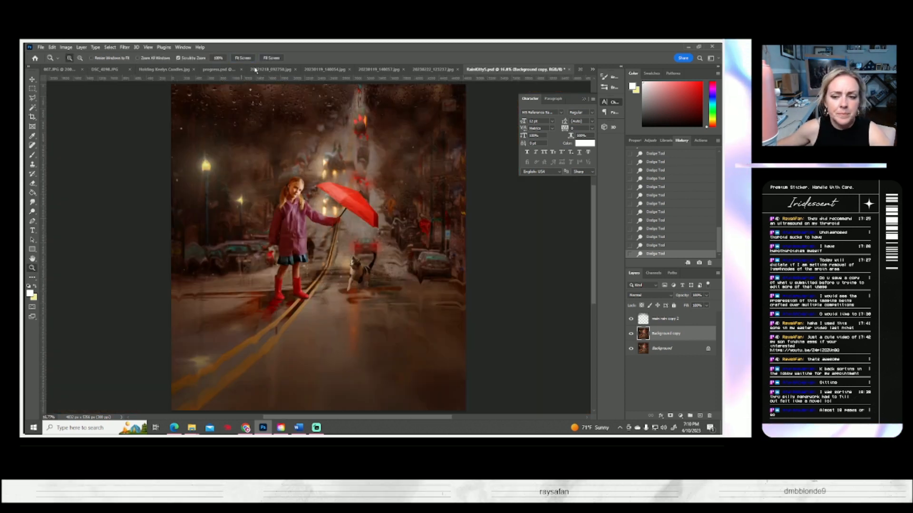
right_click(654, 328)
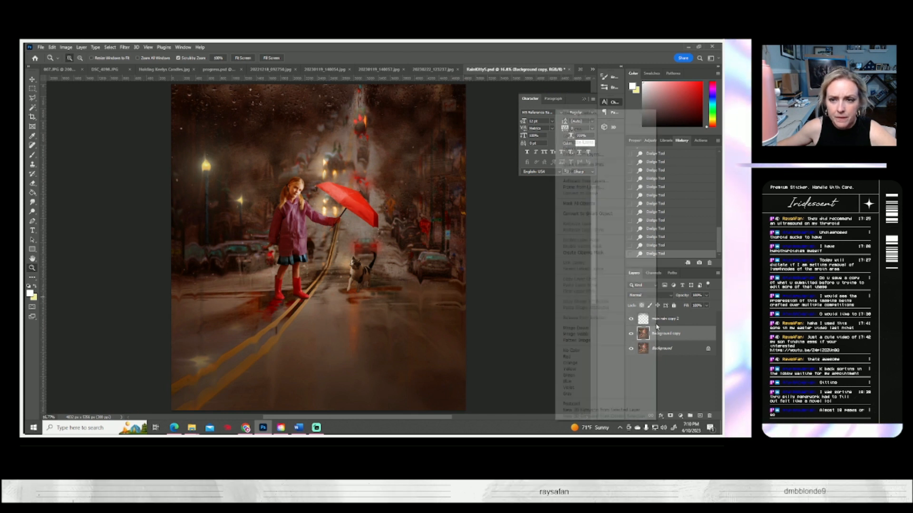
click(599, 149)
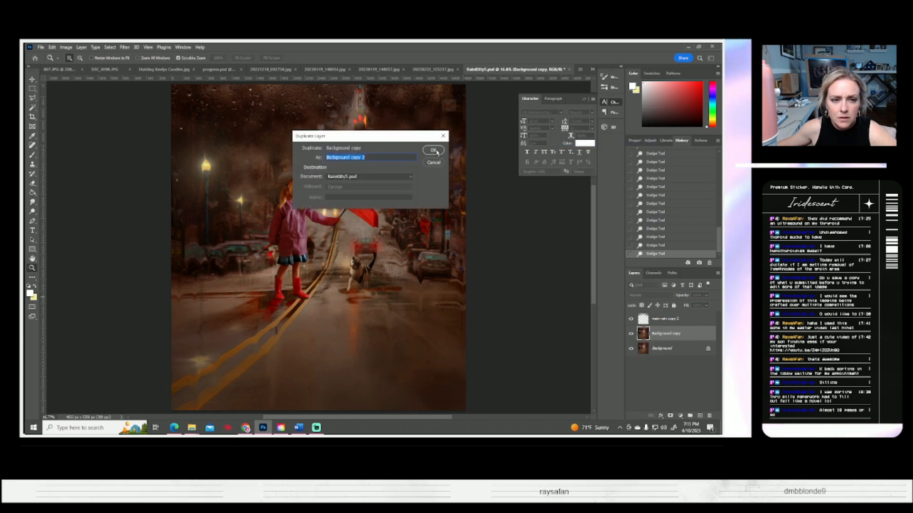
click(432, 150)
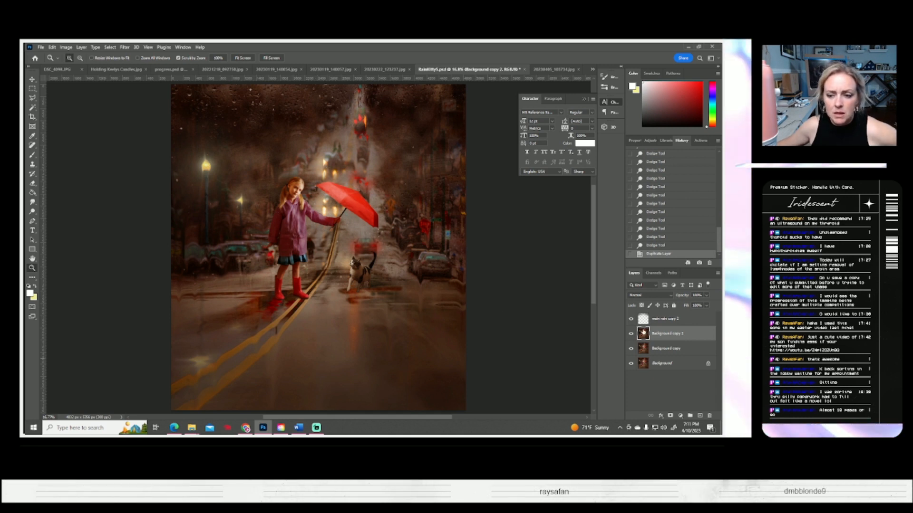
right_click(657, 338)
click(573, 147)
click(430, 151)
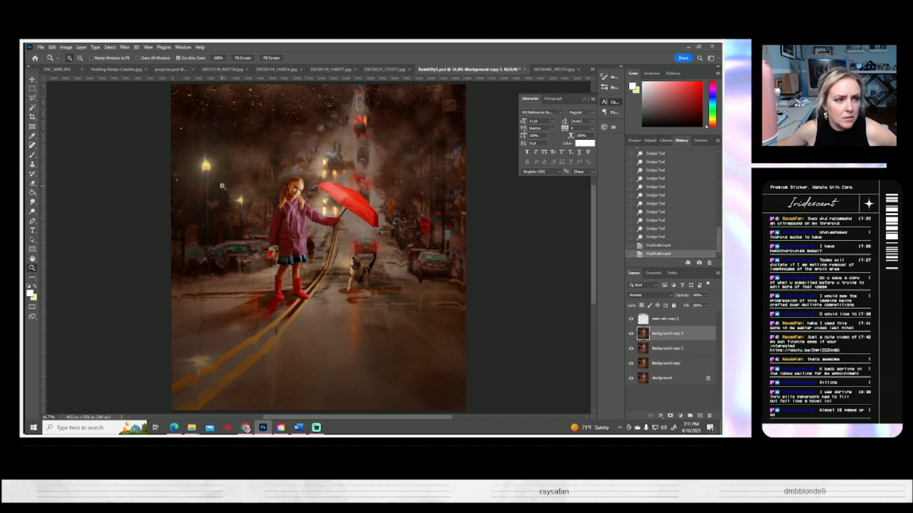
- Lasso a rounded area around the car headlights between the girl's head and the umbrella on the newest background copy
click(32, 98)
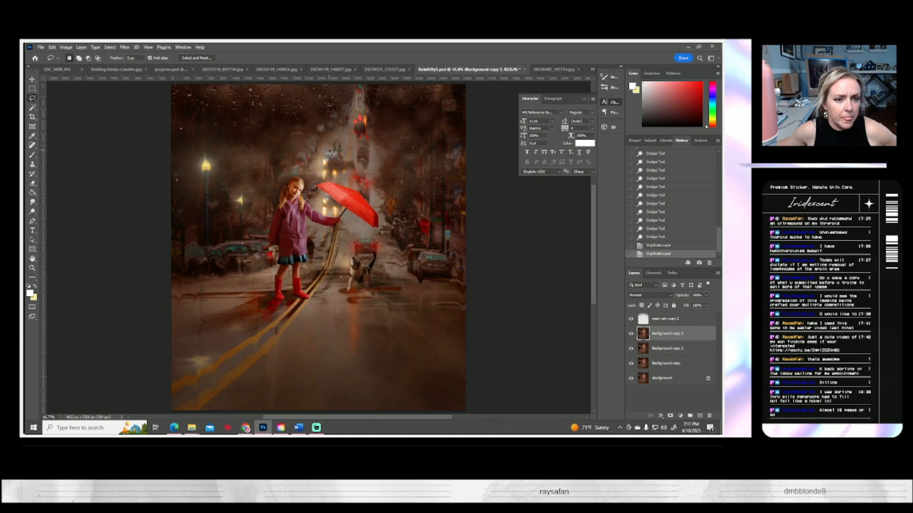
mouse_move(323, 154)
mouse_down()
mouse_move(299, 180)
mouse_move(318, 205)
mouse_move(343, 203)
mouse_move(338, 160)
mouse_up()
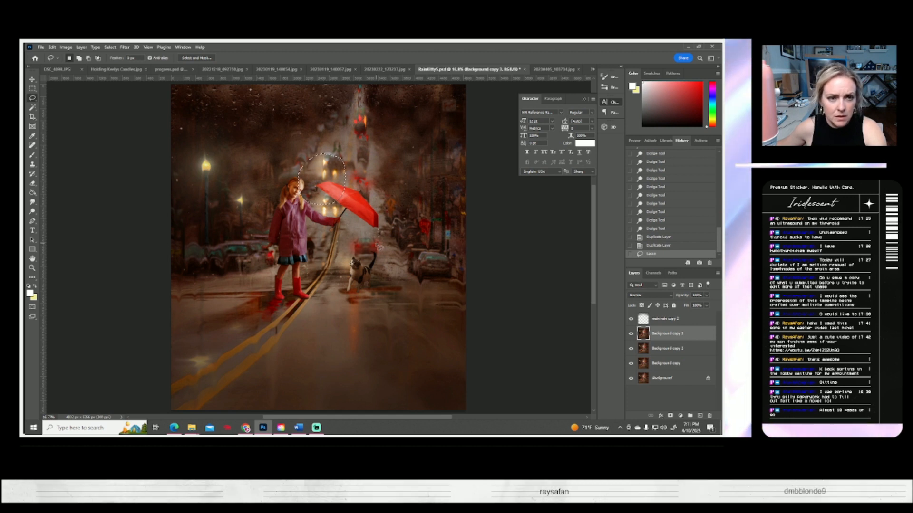
click(110, 48)
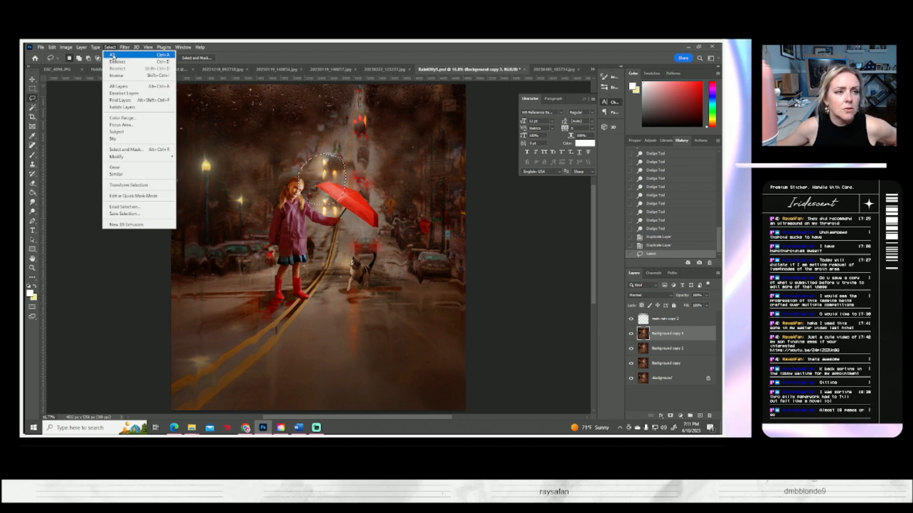
click(116, 62)
click(65, 47)
mouse_move(73, 67)
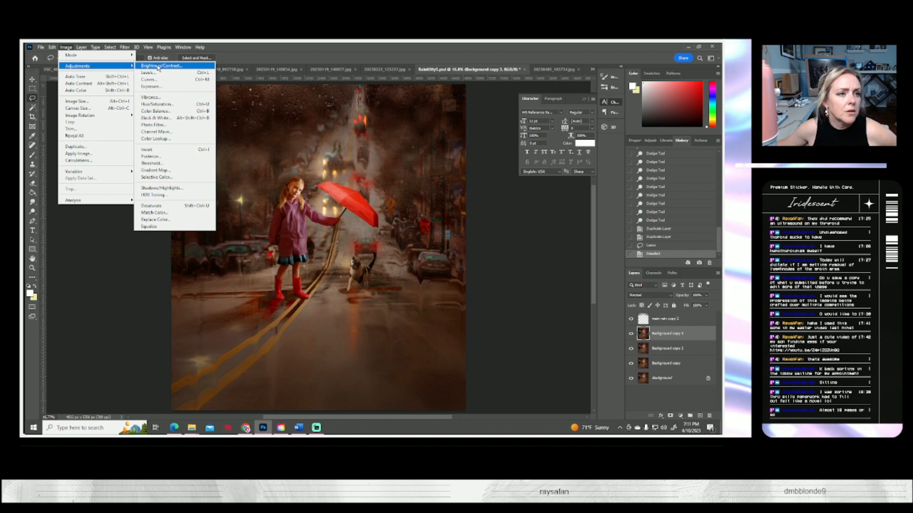
click(154, 66)
drag(518, 165, 533, 166)
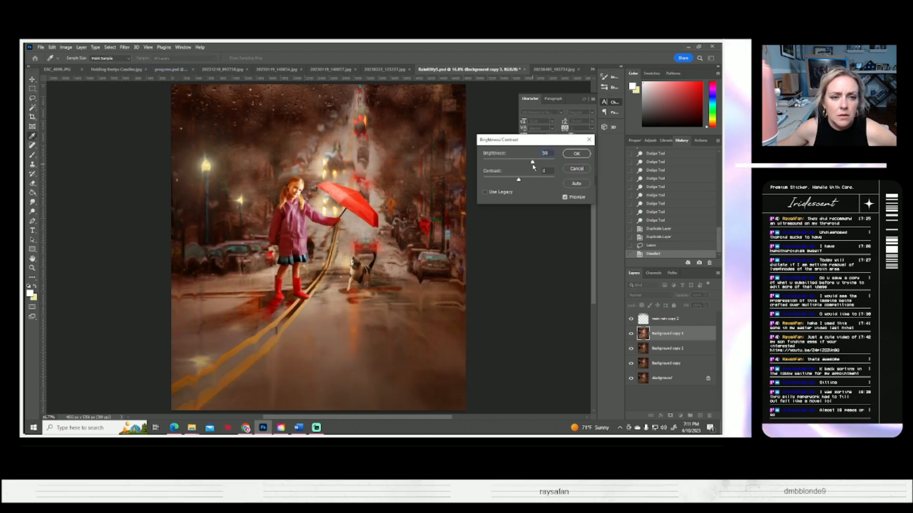
click(583, 170)
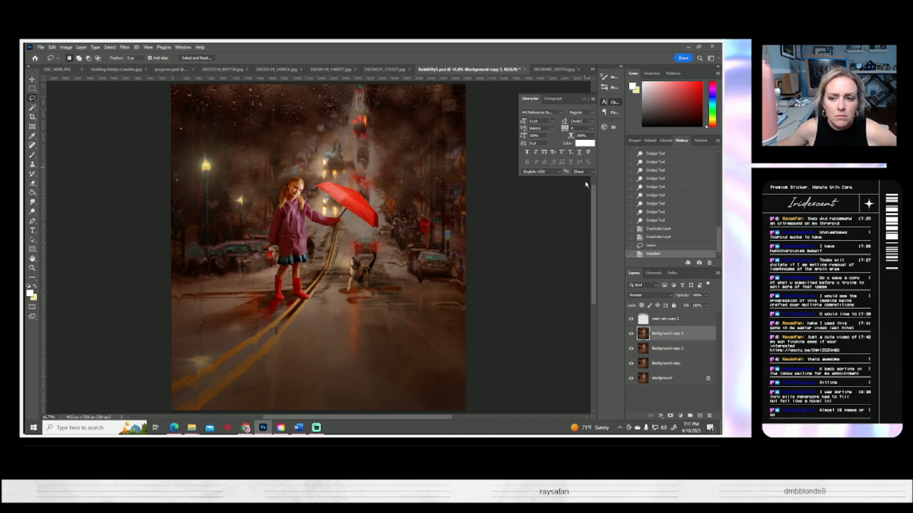
click(655, 246)
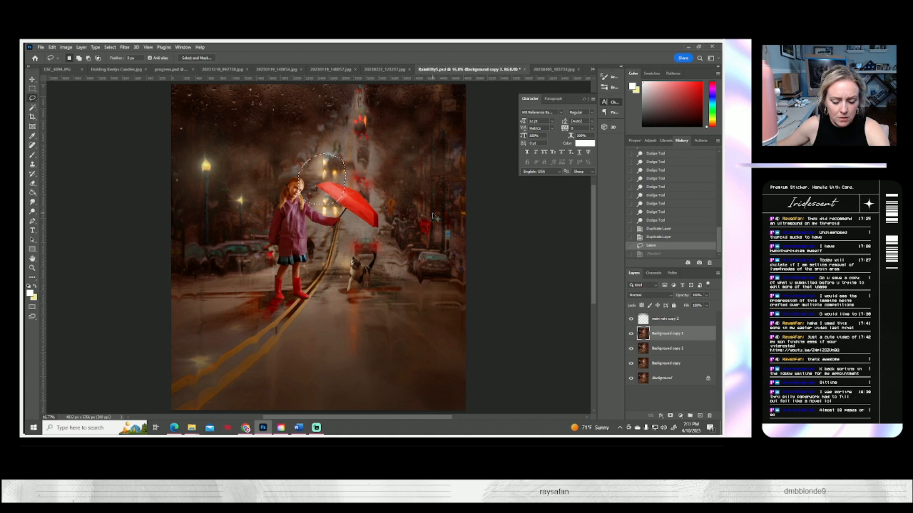
- Paste the lassoed headlight area onto its own layer and raise its brightness with Brightness/Contrast
key(ctrl+v)
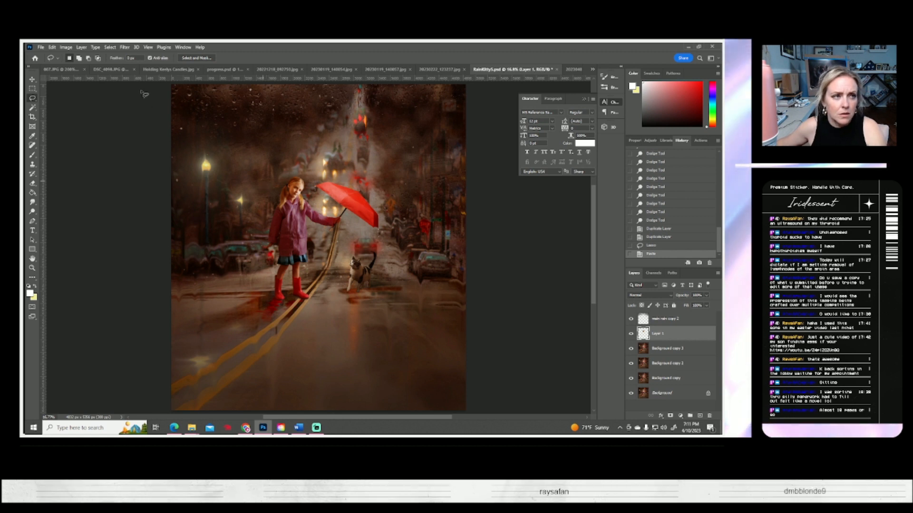
click(66, 47)
mouse_move(78, 63)
click(157, 65)
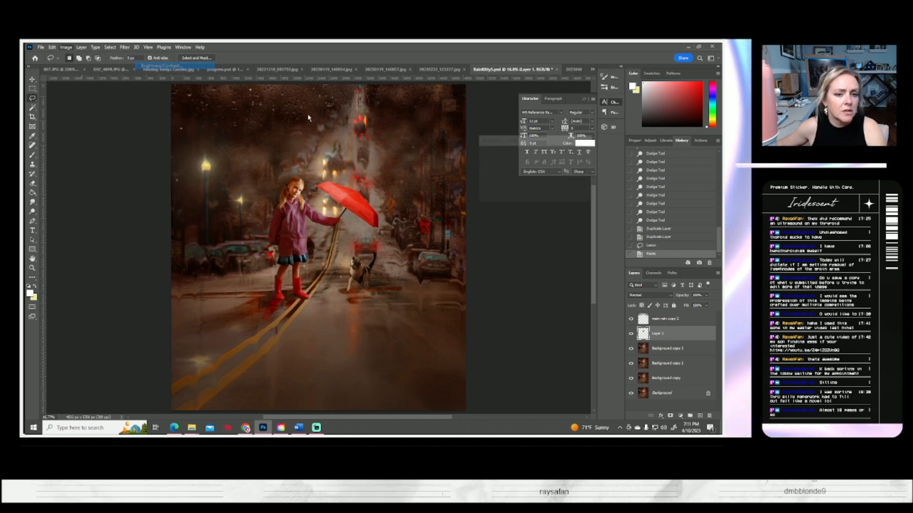
drag(519, 164, 538, 167)
click(583, 155)
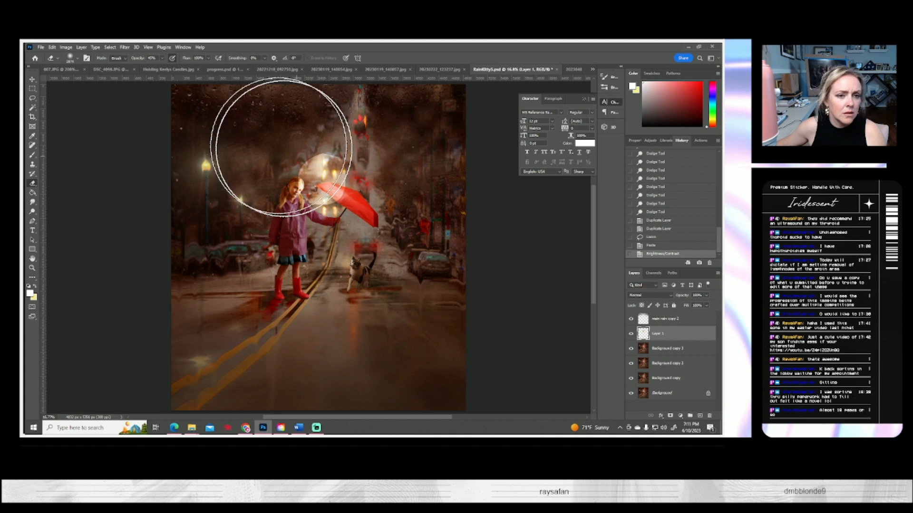
- Erase the hard edges of the brightened patch around the headlights, the girl and the umbrella using a small eraser at 100% opacity
click(74, 59)
click(326, 152)
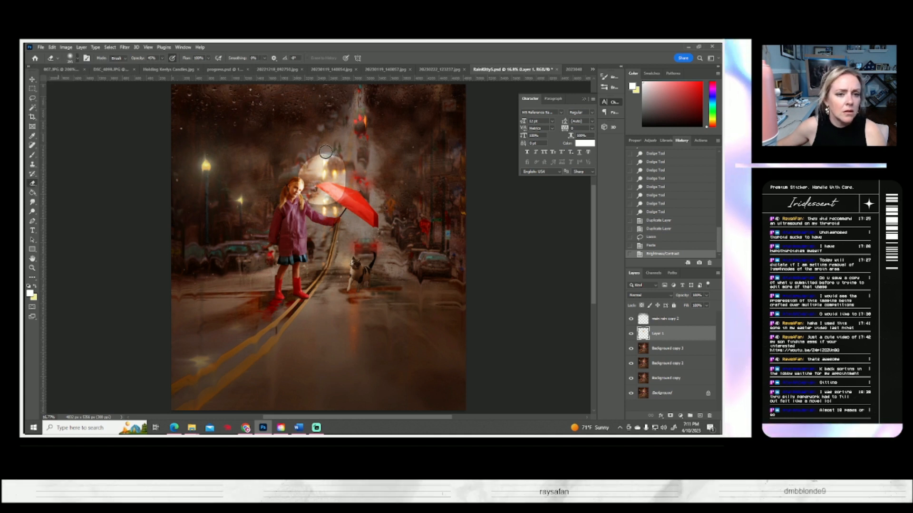
click(207, 97)
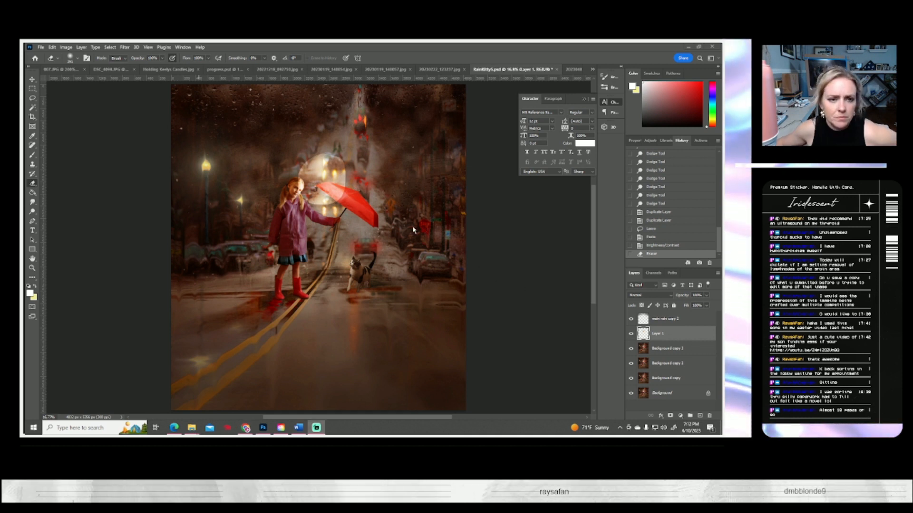
click(325, 153)
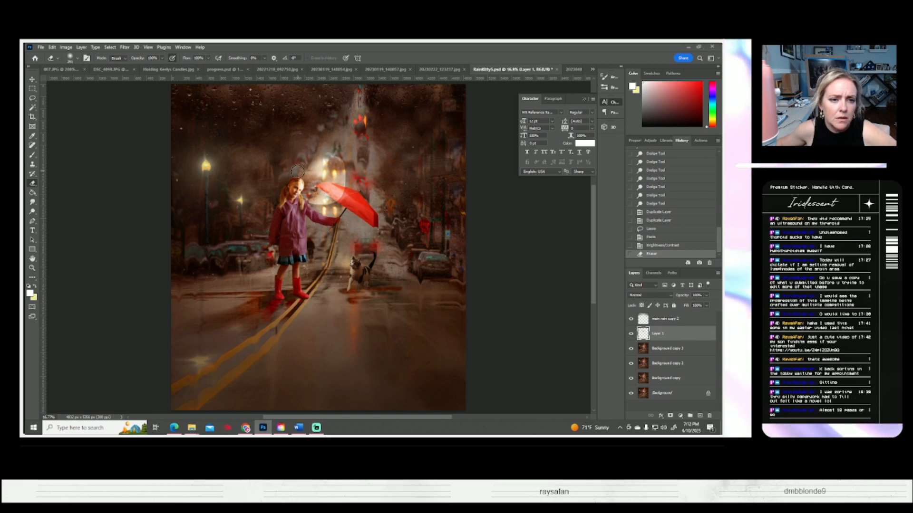
mouse_move(292, 198)
mouse_down()
mouse_move(312, 210)
mouse_move(301, 201)
mouse_move(345, 201)
mouse_move(324, 187)
mouse_move(342, 191)
mouse_move(349, 174)
mouse_move(336, 157)
mouse_move(345, 183)
mouse_up()
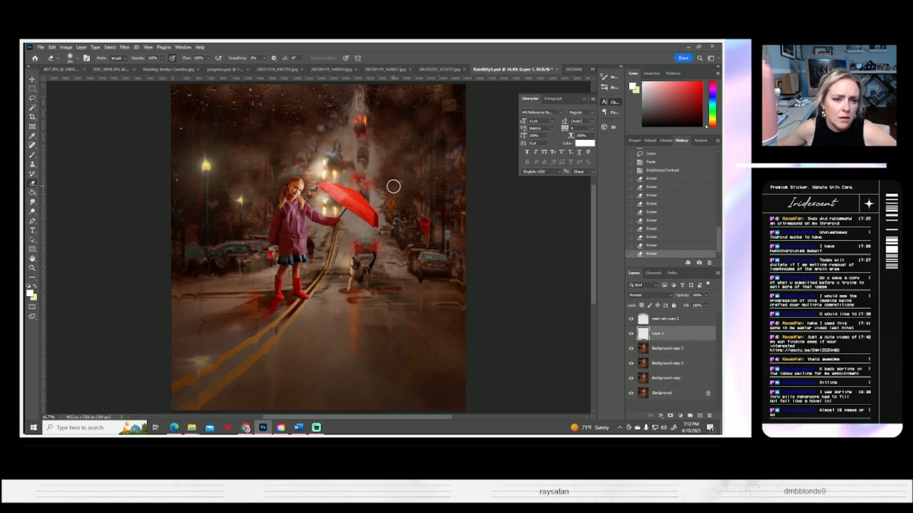
click(334, 162)
click(342, 163)
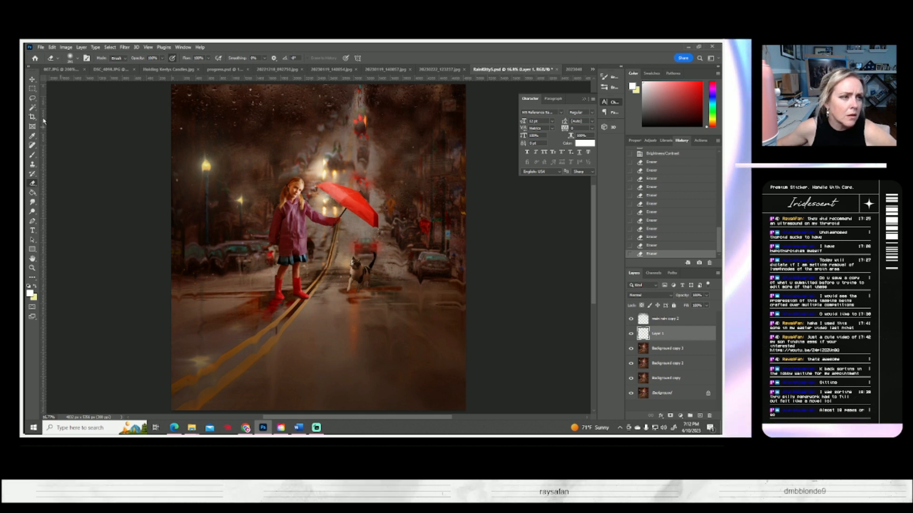
- Select the leftover brightened area over the red umbrella with Magic Wand and Lasso, delete it from Layer 1, and deselect
click(32, 107)
click(333, 193)
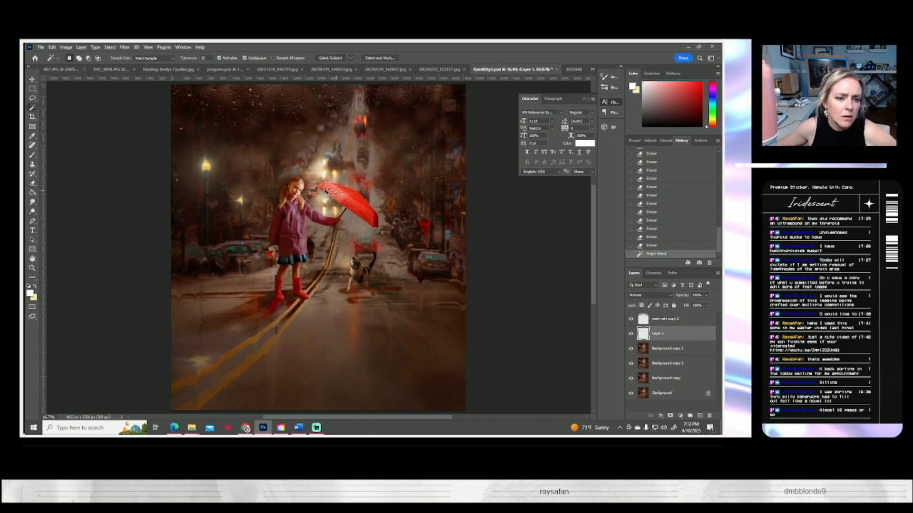
shift+click(326, 190)
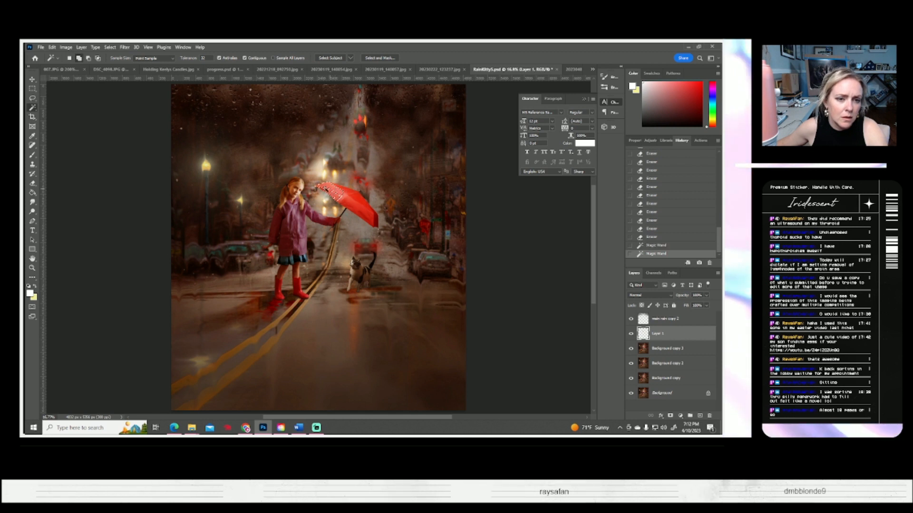
shift+click(323, 191)
shift+click(332, 192)
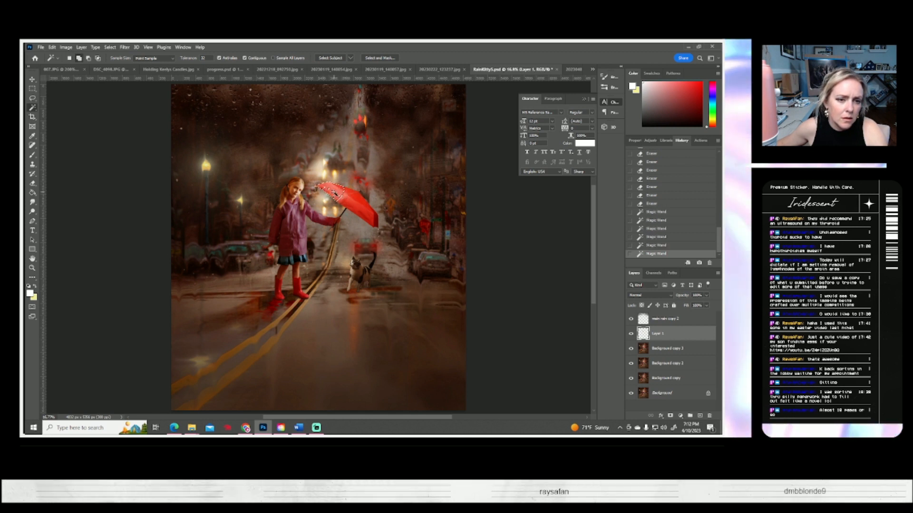
click(32, 98)
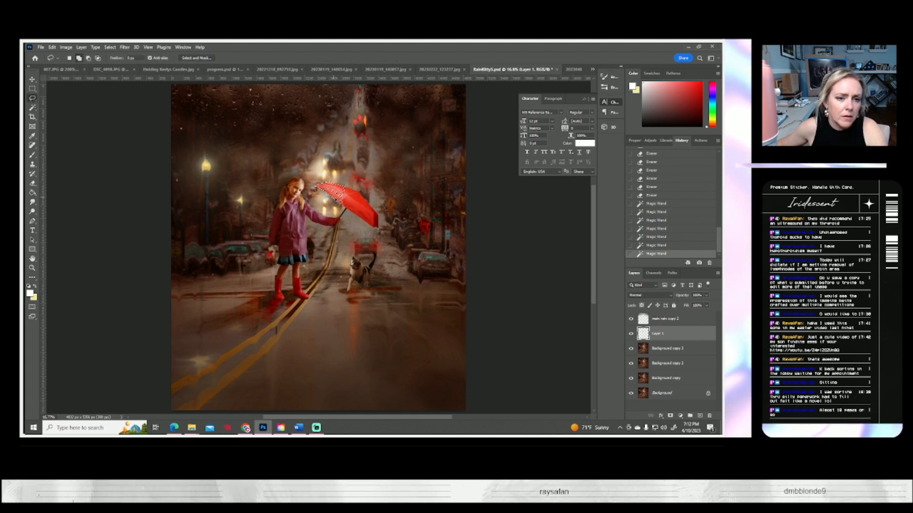
mouse_move(352, 199)
mouse_down()
mouse_move(320, 191)
mouse_move(353, 199)
mouse_up()
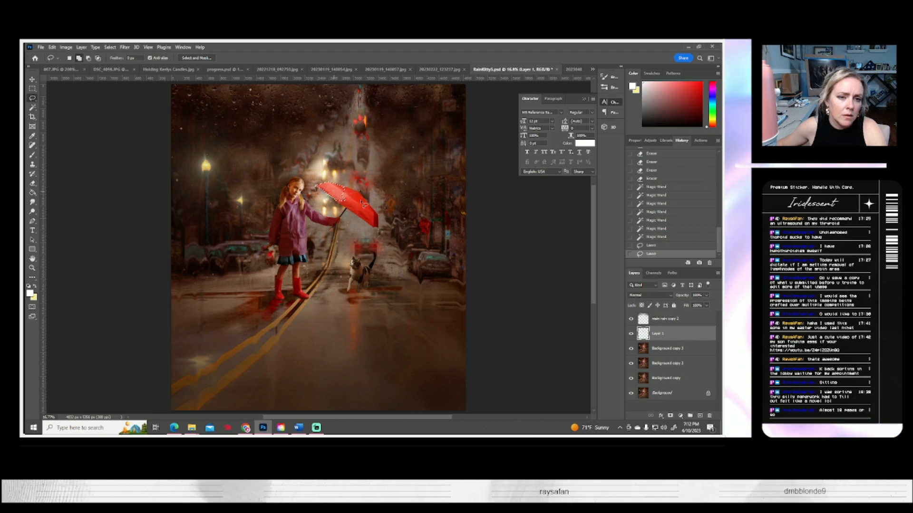
key(Delete)
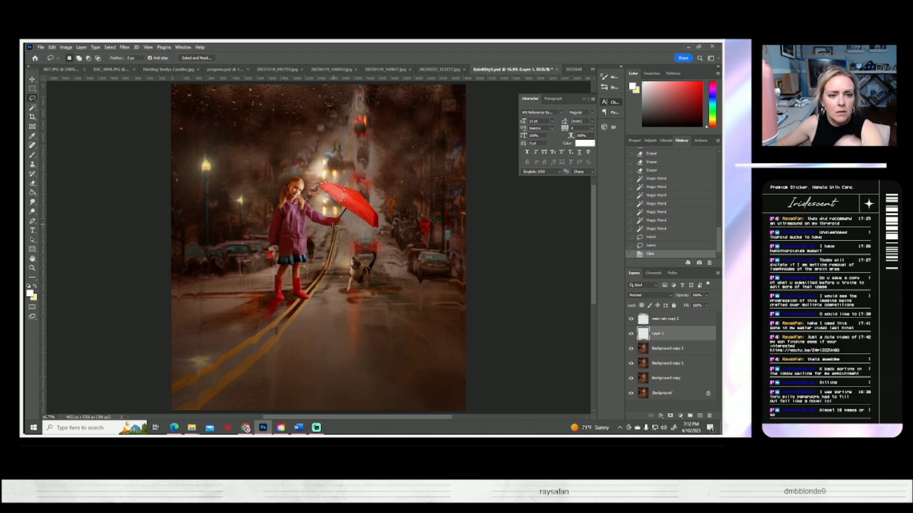
click(110, 47)
click(133, 61)
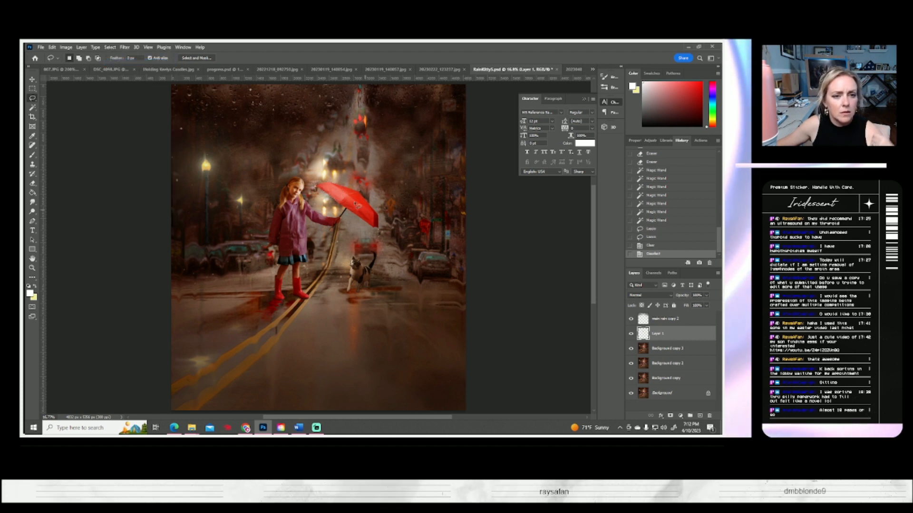
- Raise the brightness of the headlight glow on Layer 1 further with Brightness/Contrast
click(66, 47)
mouse_move(109, 63)
click(164, 66)
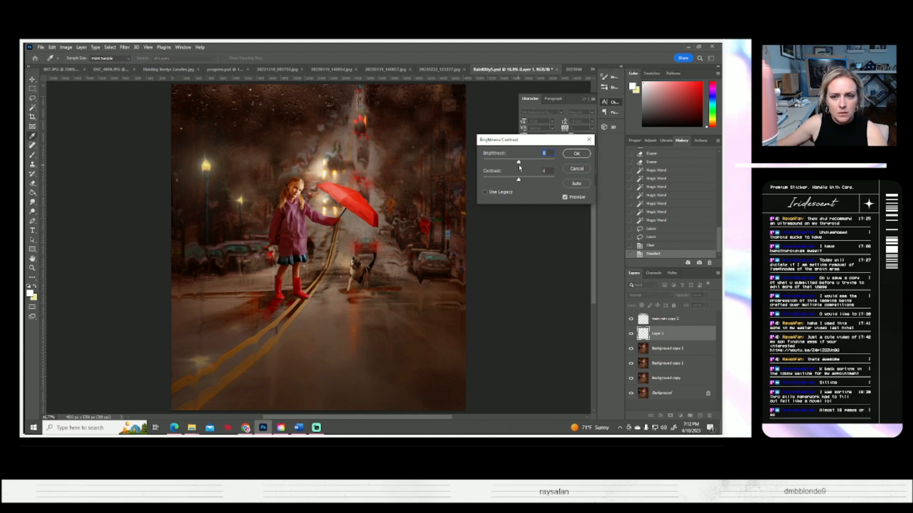
drag(519, 164, 539, 183)
key(Return)
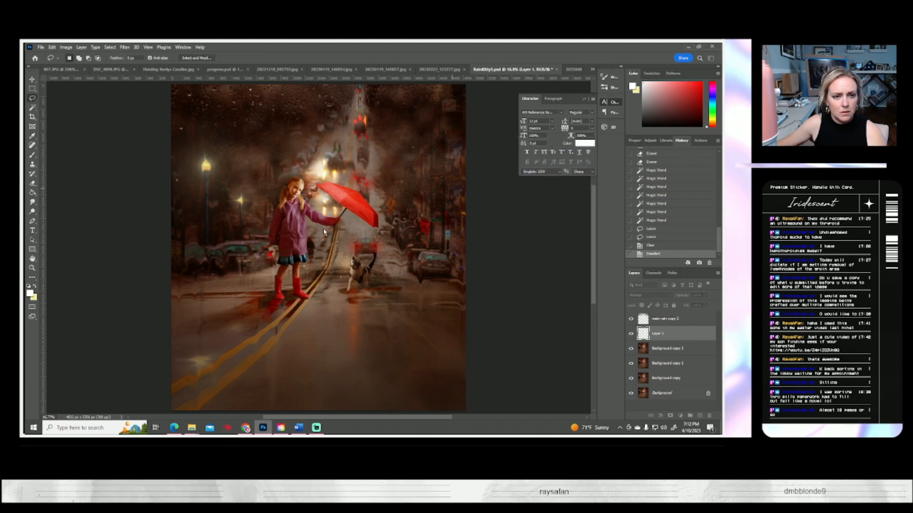
- Toggle the visibility of Layer 1 to compare the picture with and without the brightened headlight glow
click(631, 334)
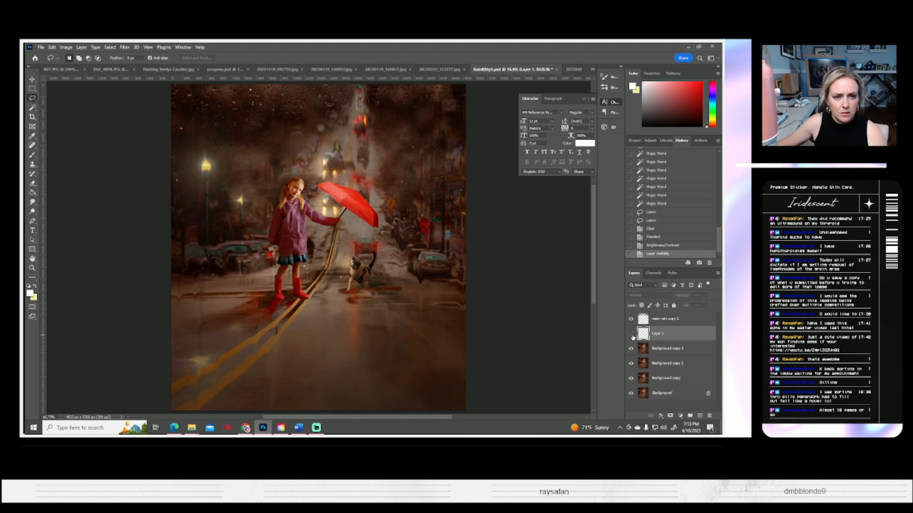
click(631, 334)
click(631, 334)
click(631, 333)
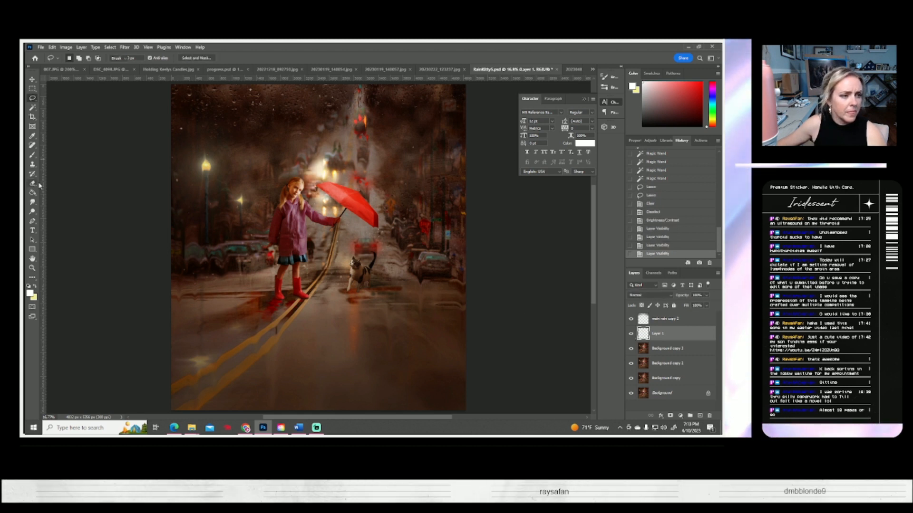
- Erase remaining stray parts of the Layer 1 glow around the headlights, the girl and the red umbrella
key(e)
click(314, 189)
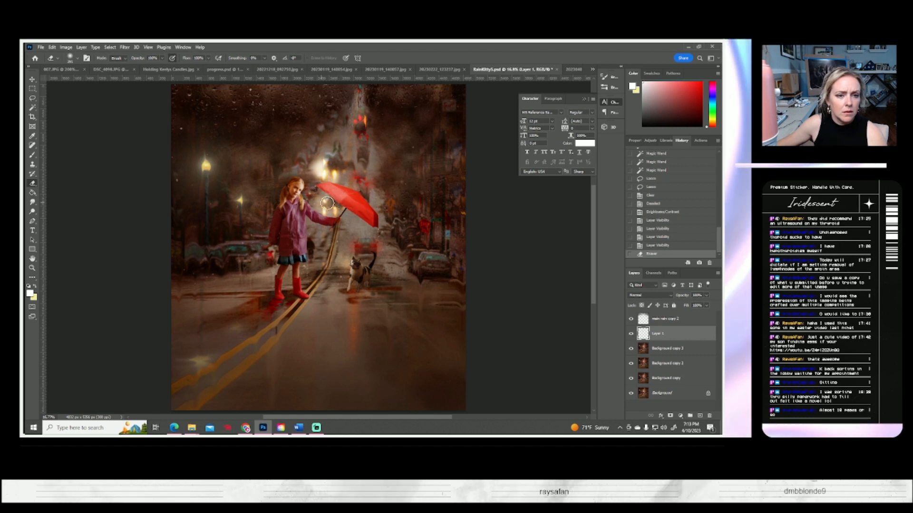
click(342, 184)
click(273, 179)
click(381, 244)
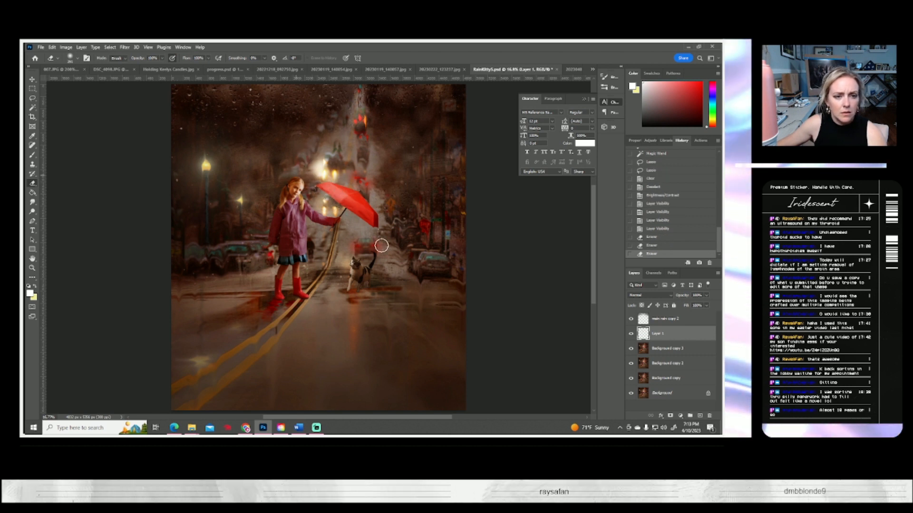
- Duplicate the Background copy 3 layer as Background copy 4 and select the girl, umbrella and cat with Select Subject
right_click(660, 349)
click(578, 142)
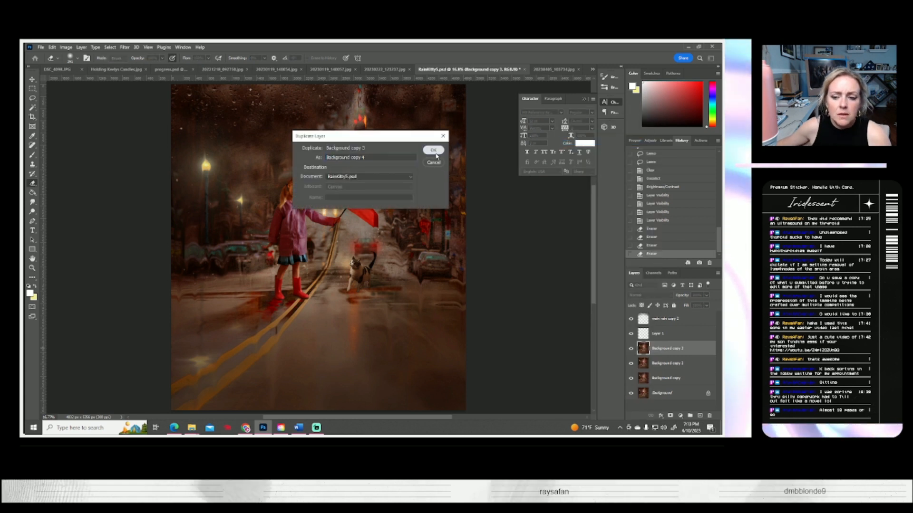
click(432, 149)
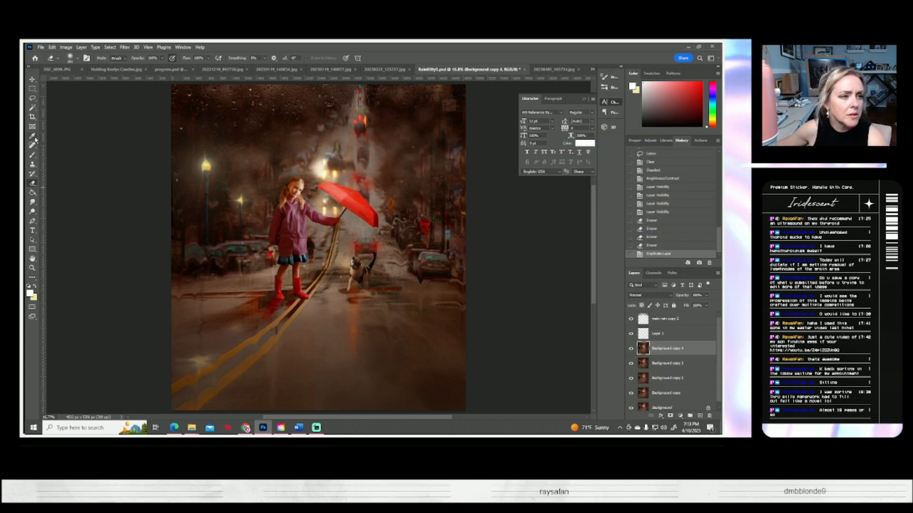
click(32, 108)
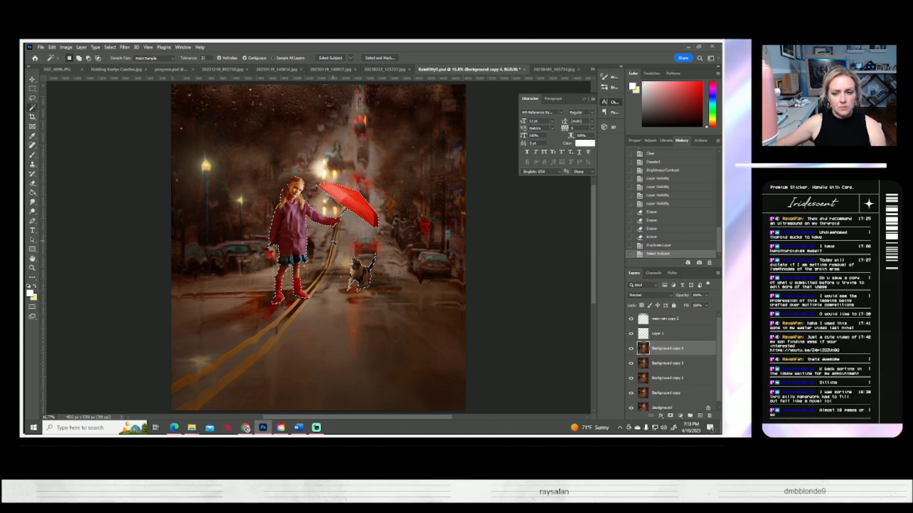
click(110, 47)
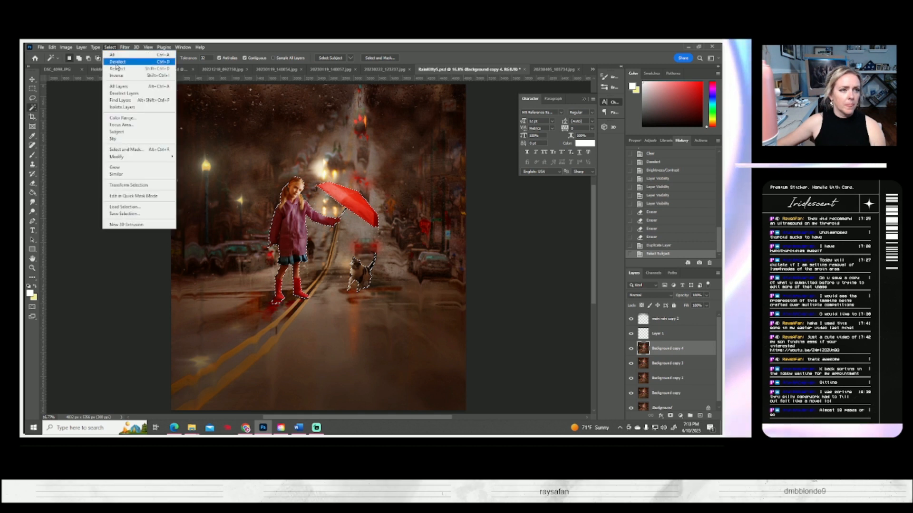
click(116, 76)
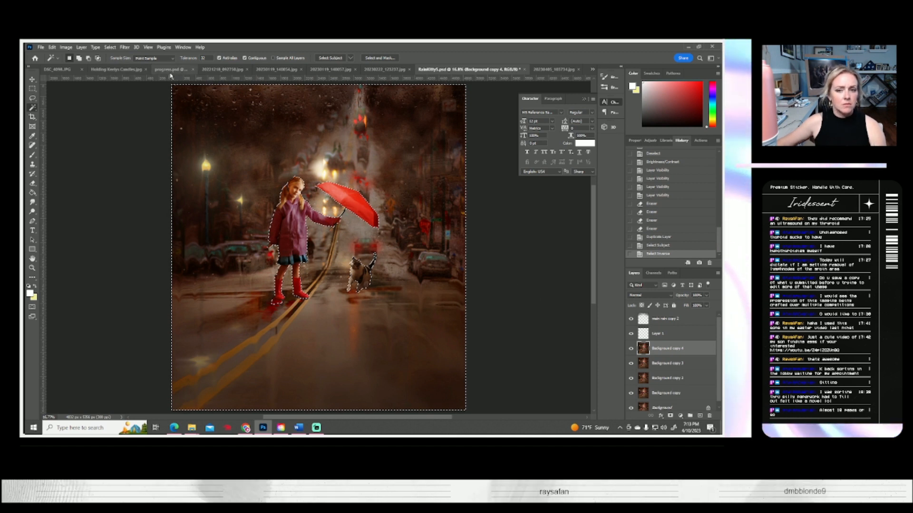
key(ctrl+z)
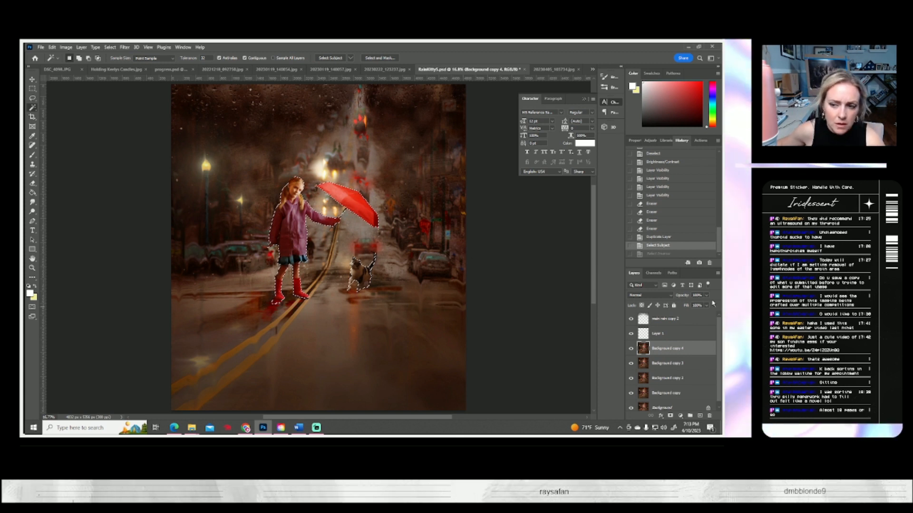
click(718, 274)
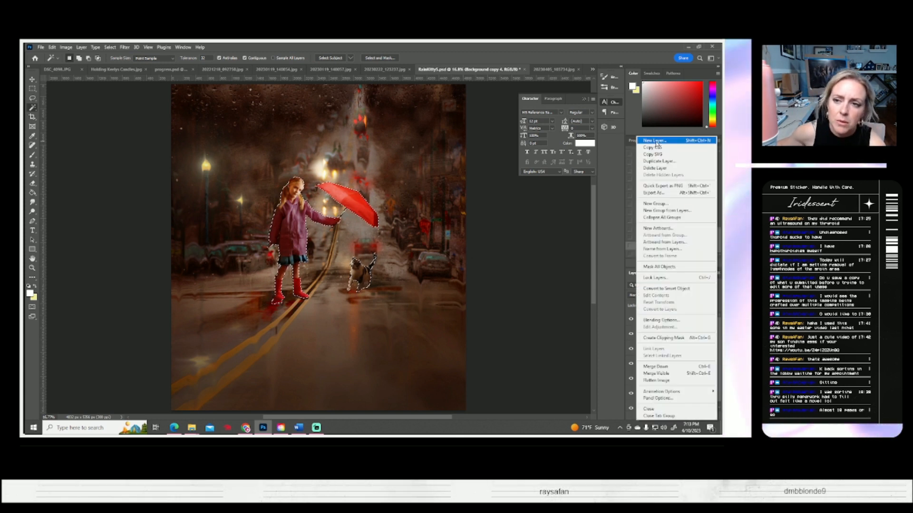
click(660, 141)
click(430, 154)
drag(665, 363, 665, 369)
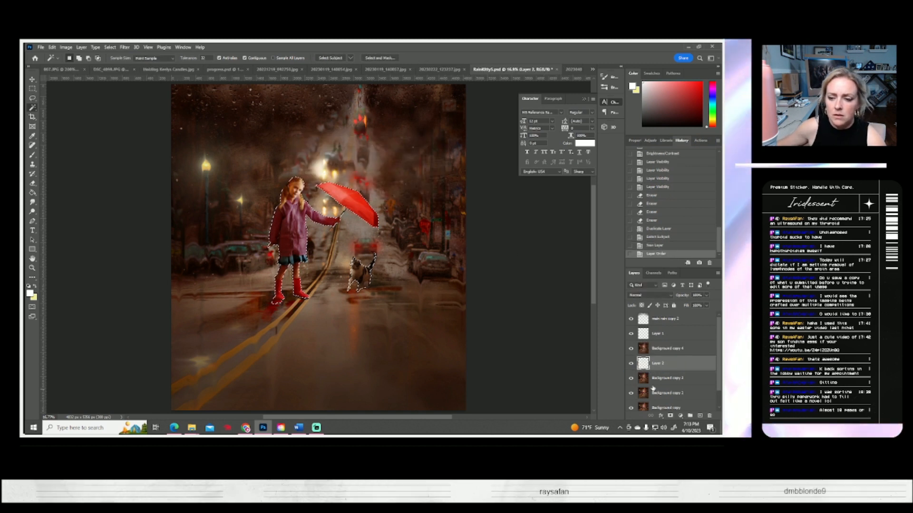
click(631, 334)
click(630, 333)
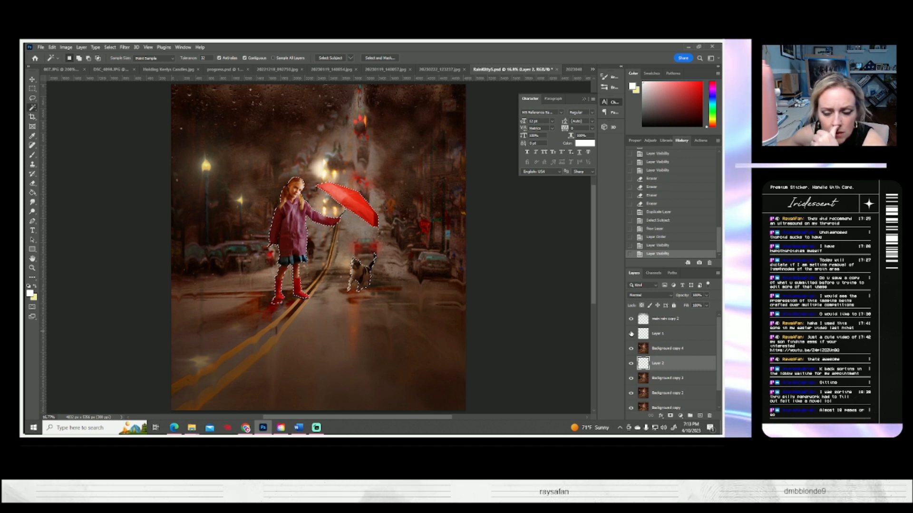
click(661, 350)
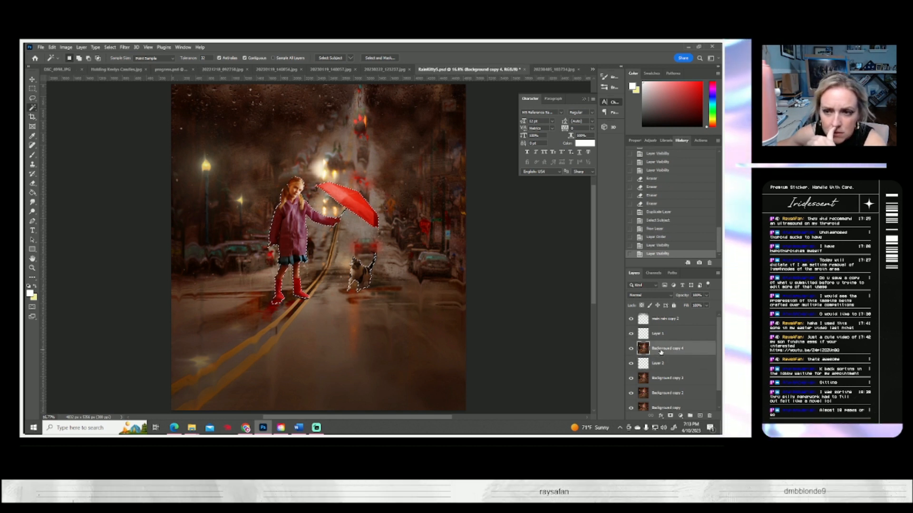
click(654, 229)
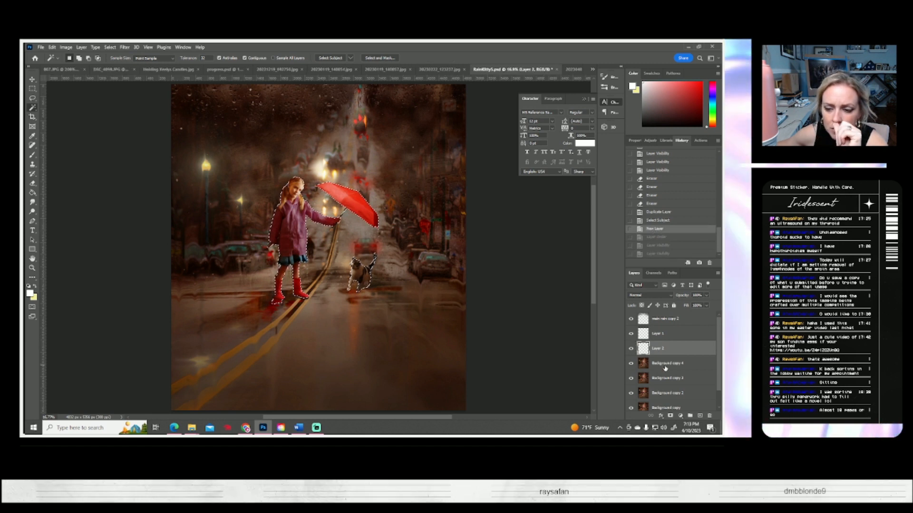
click(656, 221)
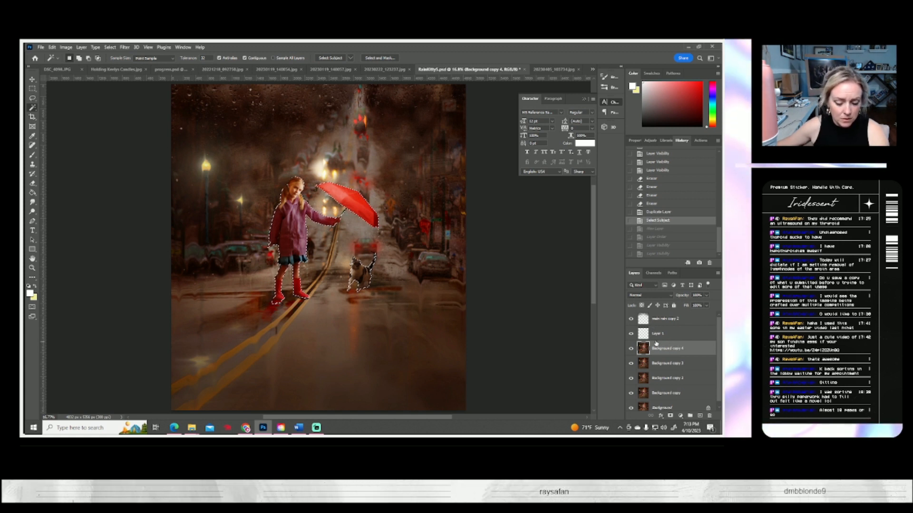
- Copy the selected girl, umbrella and cat onto their own layer and add a new empty layer beneath it, above Background copy 4
key(ctrl+c)
key(ctrl+v)
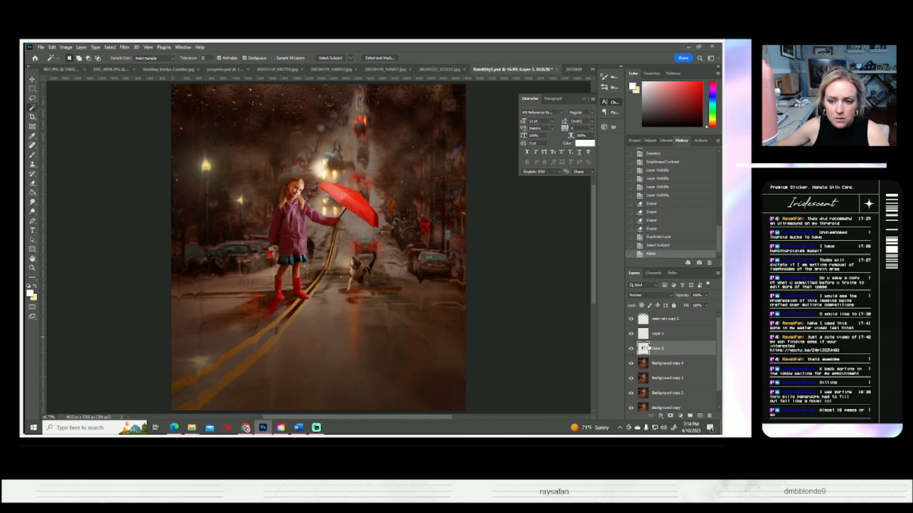
click(659, 364)
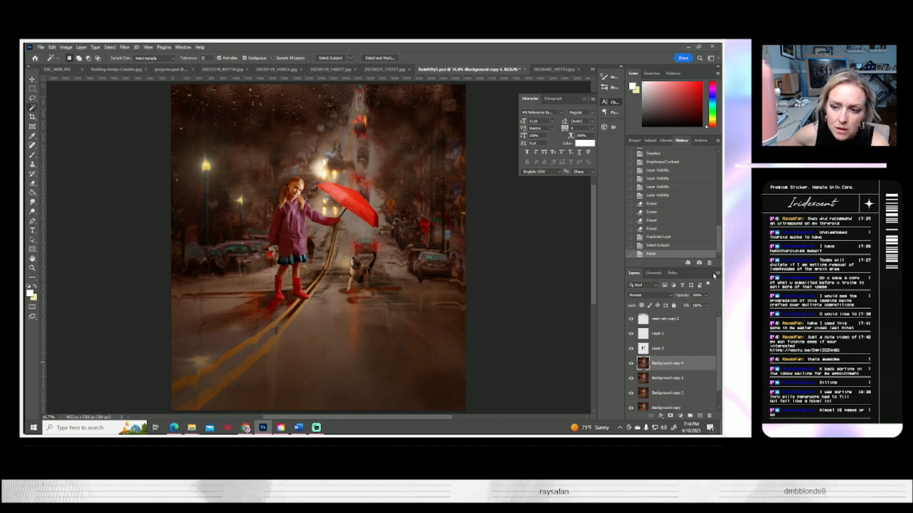
click(631, 334)
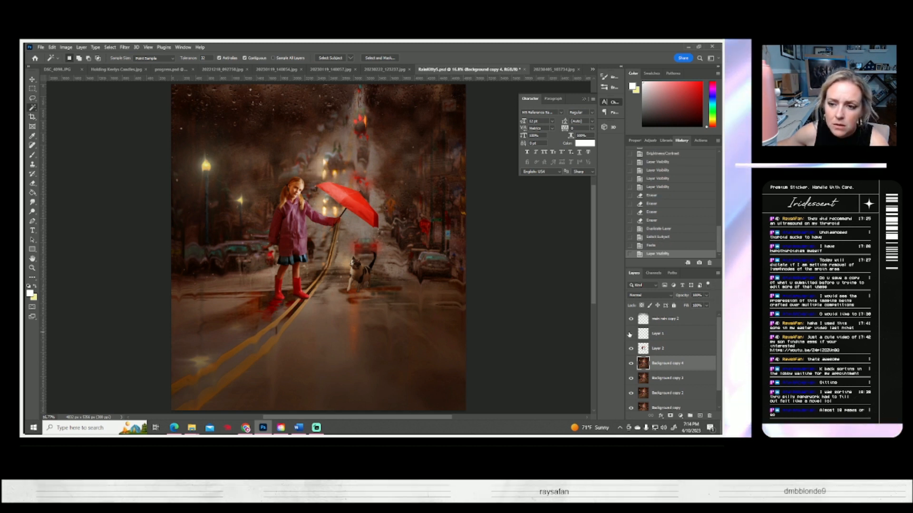
click(630, 334)
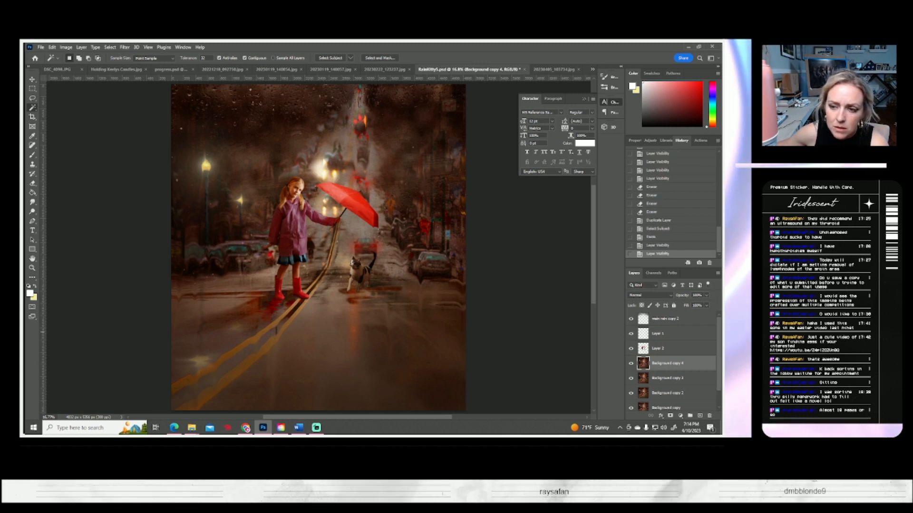
click(717, 274)
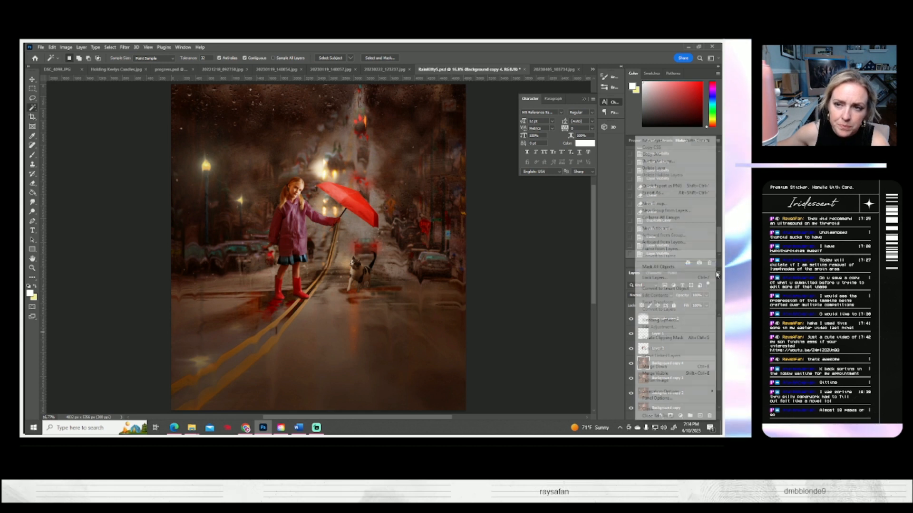
click(658, 140)
click(432, 153)
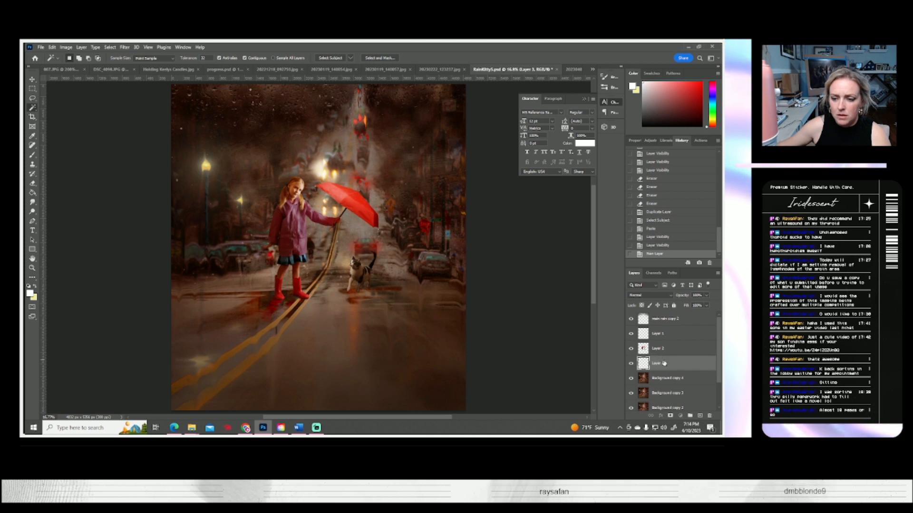
- Sample the pale headlight colour and paint a broad soft glow behind the girl and umbrella on Layer 3 with a large soft brush
click(34, 156)
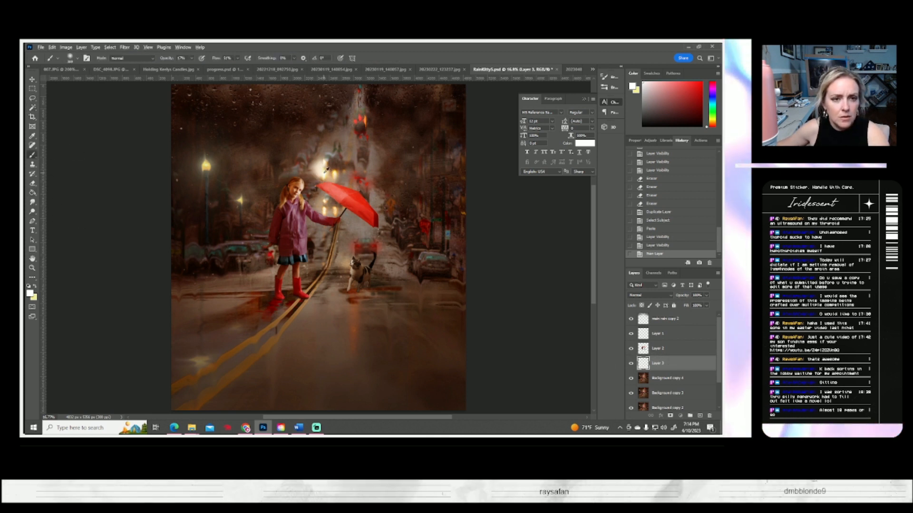
alt+click(323, 173)
click(76, 58)
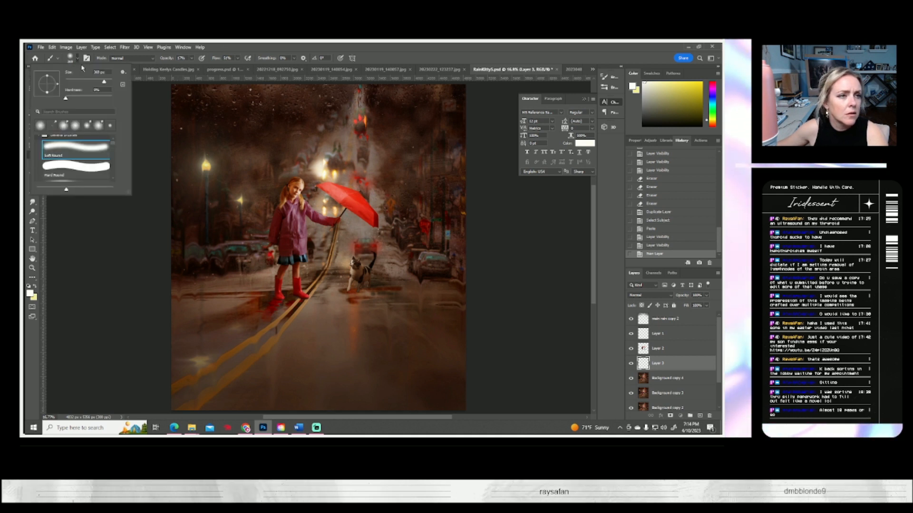
click(108, 82)
click(311, 185)
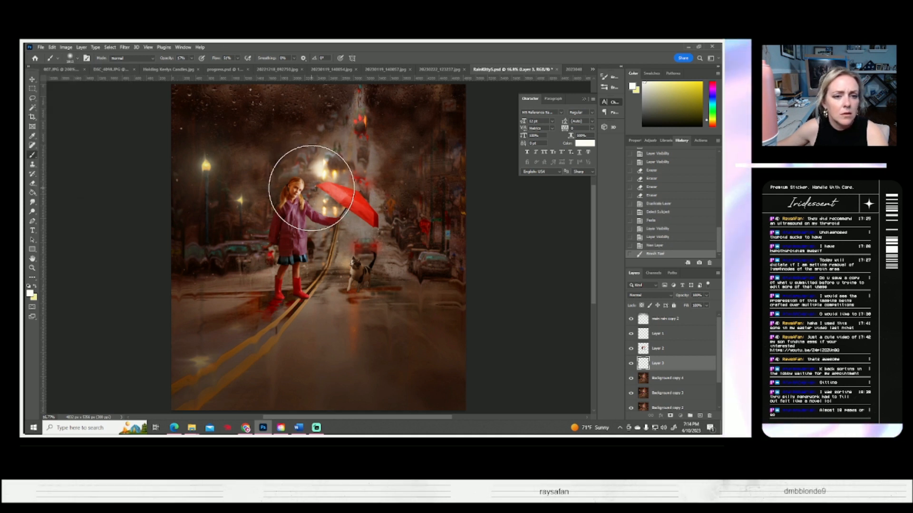
click(315, 184)
click(320, 181)
click(321, 180)
click(321, 181)
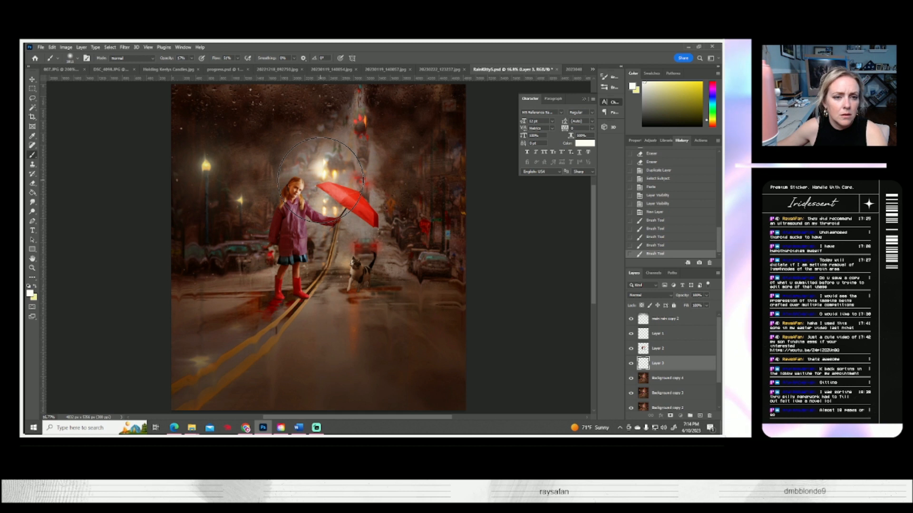
click(321, 181)
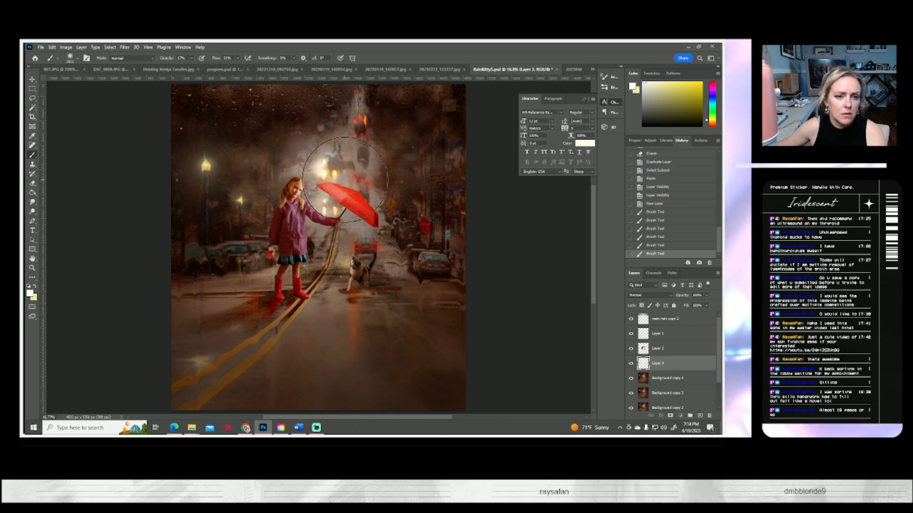
- Reduce the soft brush size and build up the glow around the car headlights and beneath the umbrella on Layer 3
click(76, 58)
click(104, 82)
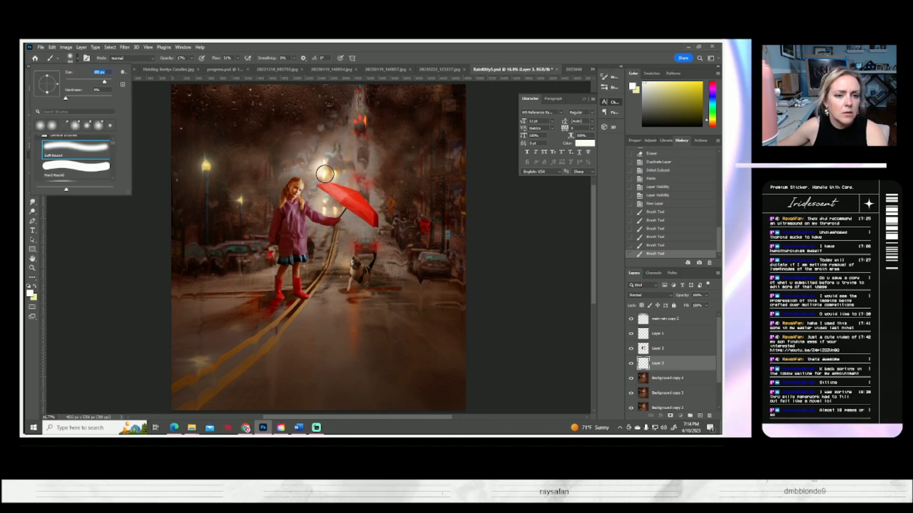
click(313, 184)
click(317, 178)
click(318, 177)
click(326, 185)
click(330, 169)
click(331, 205)
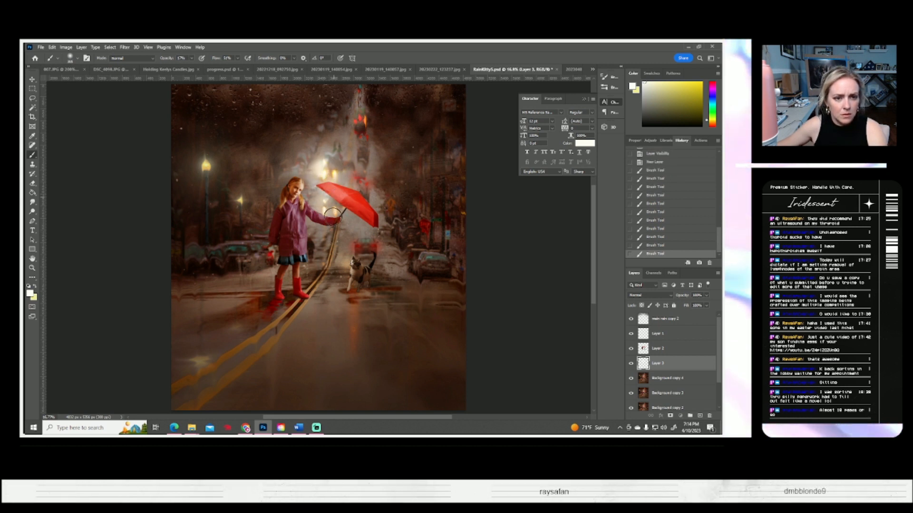
click(335, 227)
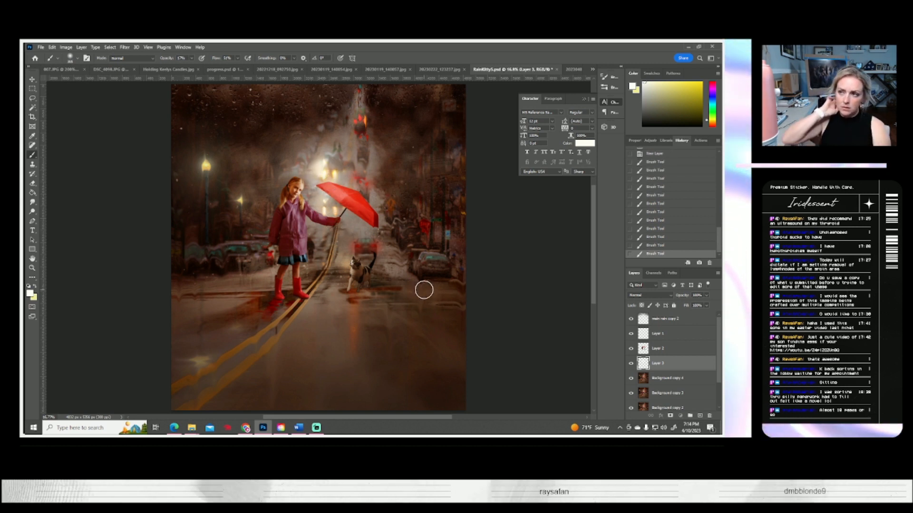
click(331, 164)
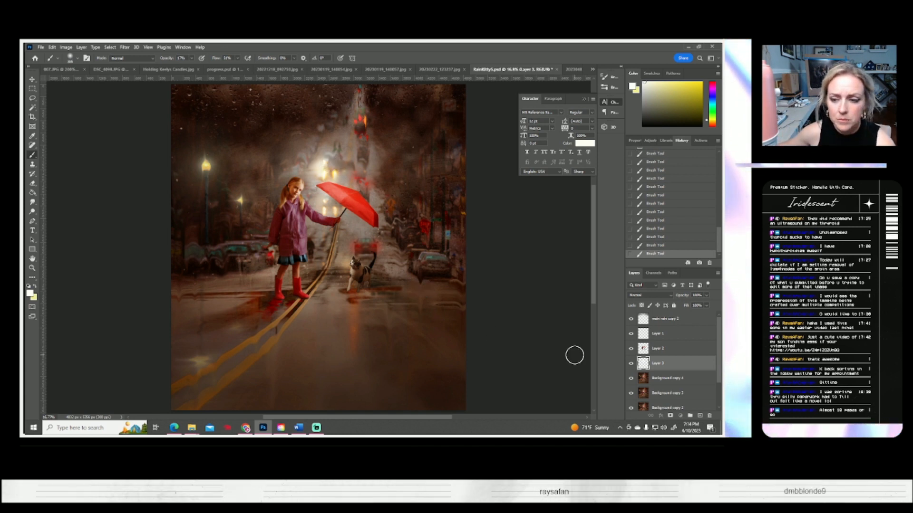
- Toggle the visibility of Layer 2 and Layer 3 to compare the image with and without the cutout and painted glow
click(632, 349)
click(631, 349)
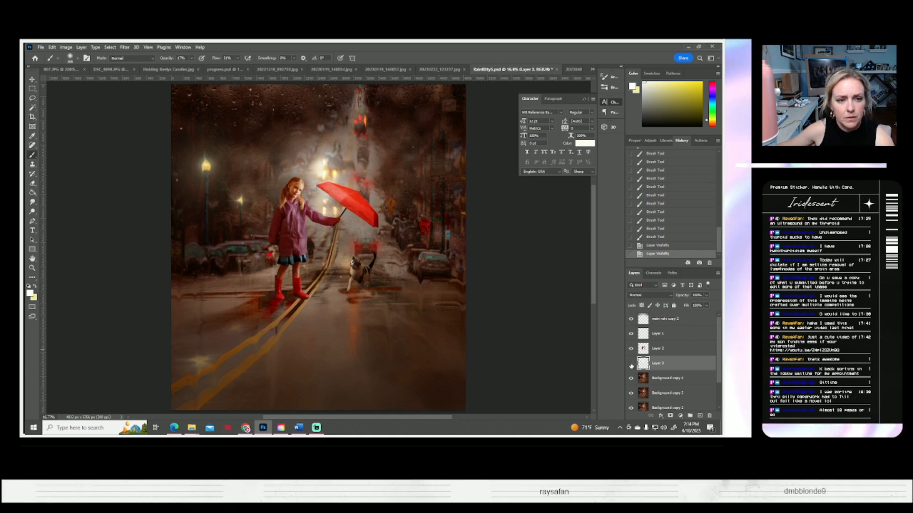
click(632, 365)
click(631, 365)
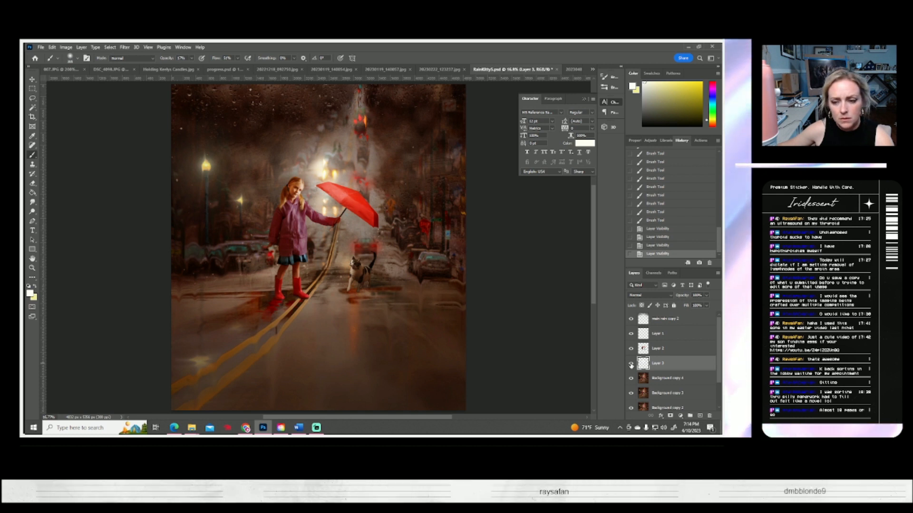
click(631, 365)
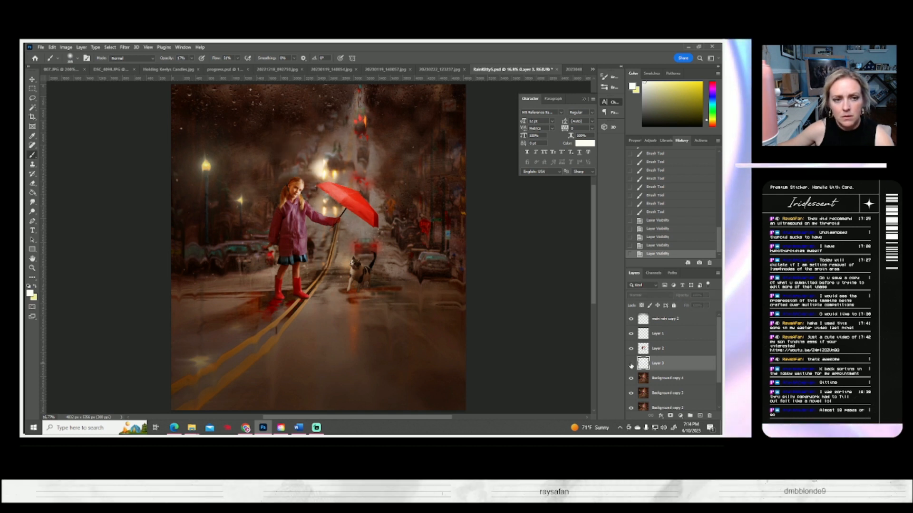
click(631, 365)
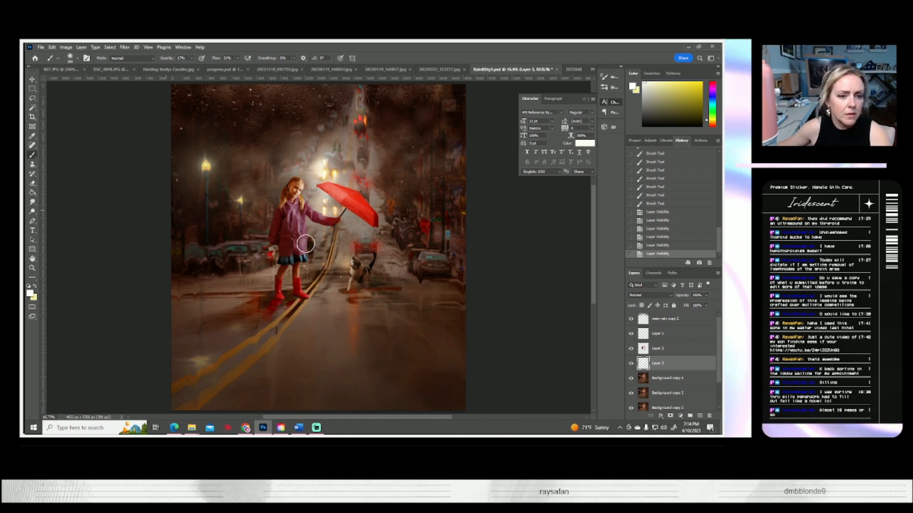
- Build up the pale glow between the girl and the umbrella on Layer 3 with small soft brush dabs
click(324, 204)
click(324, 205)
click(324, 206)
click(332, 205)
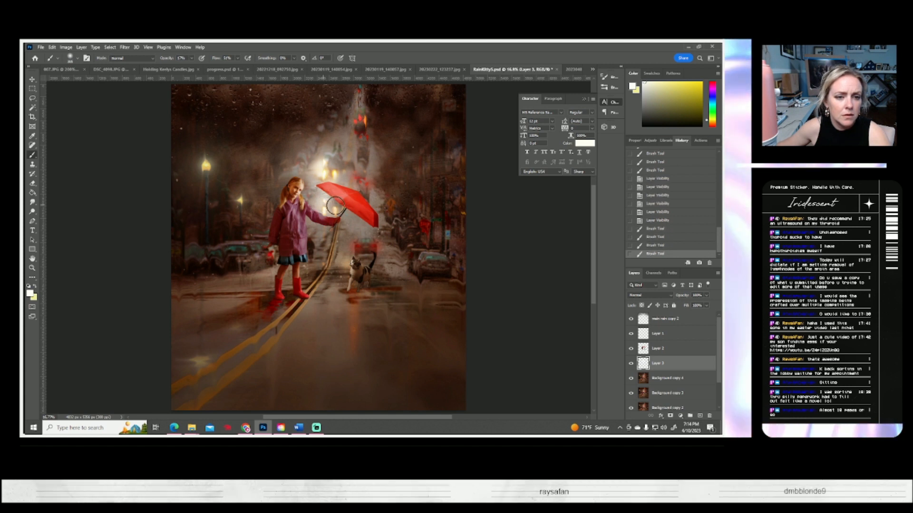
click(334, 206)
click(323, 207)
click(322, 207)
click(320, 207)
click(316, 208)
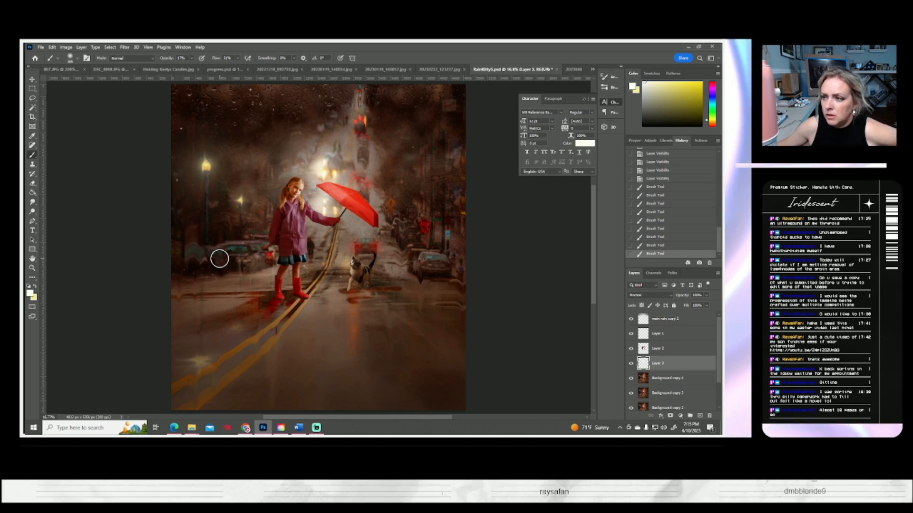
- Toggle the visibility of Layer 1 repeatedly to compare the image with and without its headlight painting
click(631, 335)
click(632, 334)
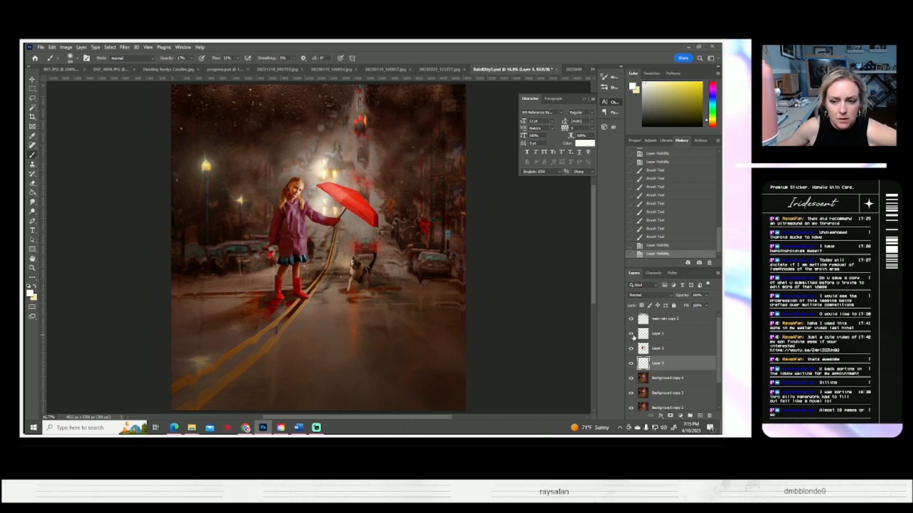
click(632, 334)
click(632, 334)
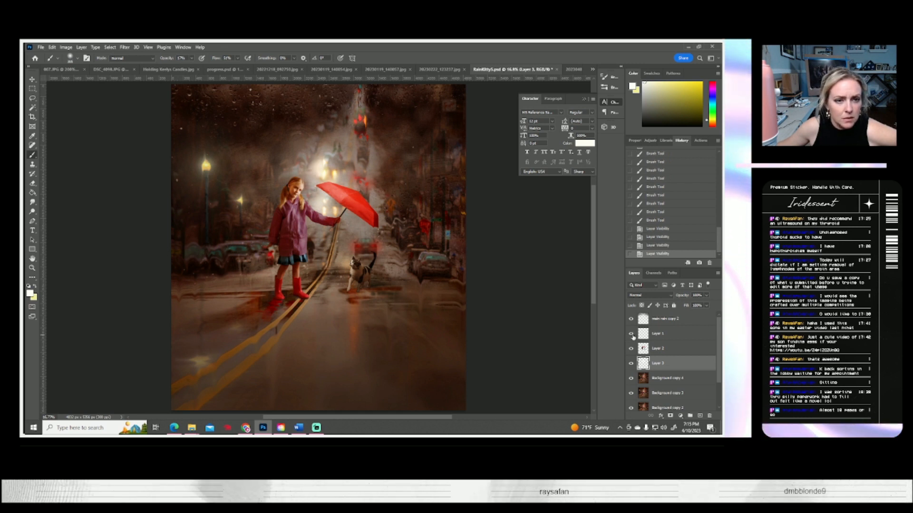
click(632, 335)
click(632, 334)
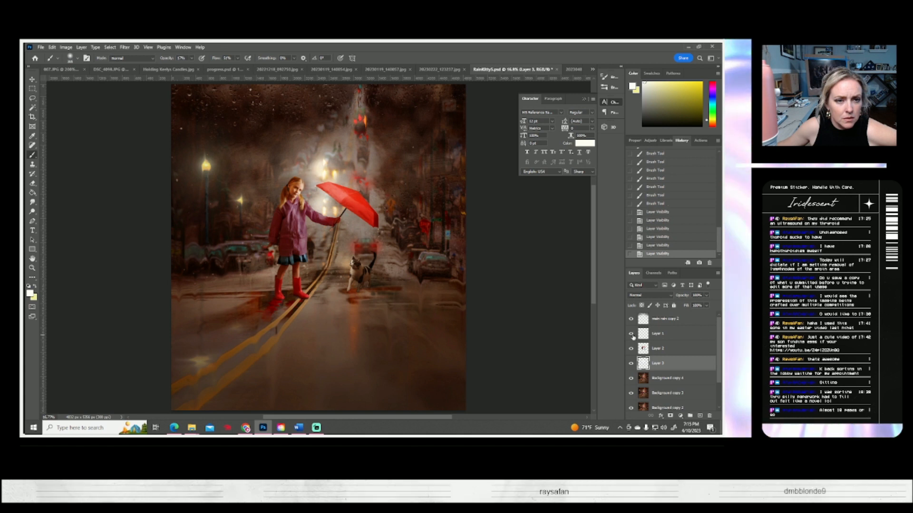
click(632, 335)
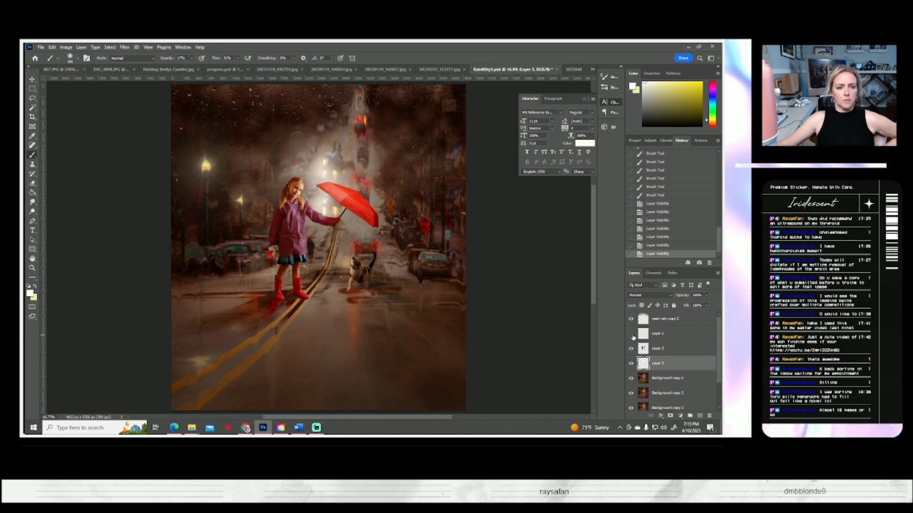
click(632, 335)
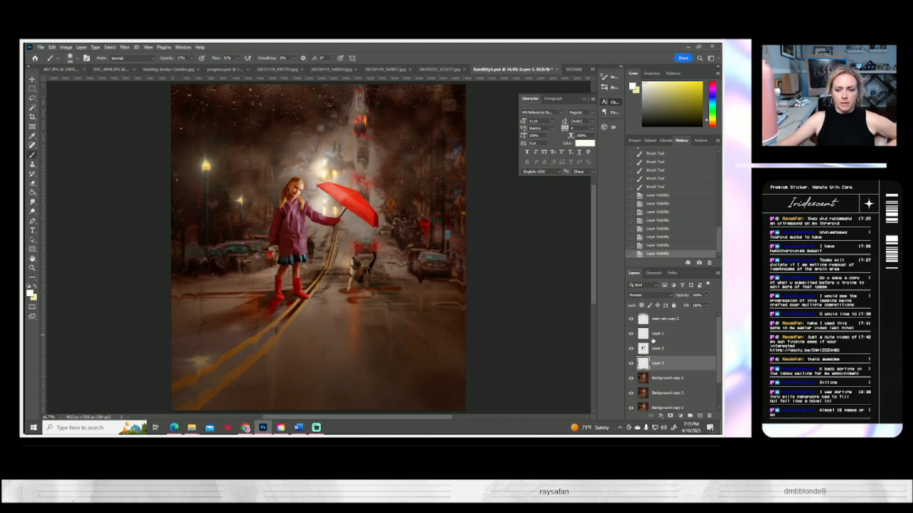
- Erase parts of the painted light on Layer 1 around the headlights and the umbrella's upper tip
click(665, 334)
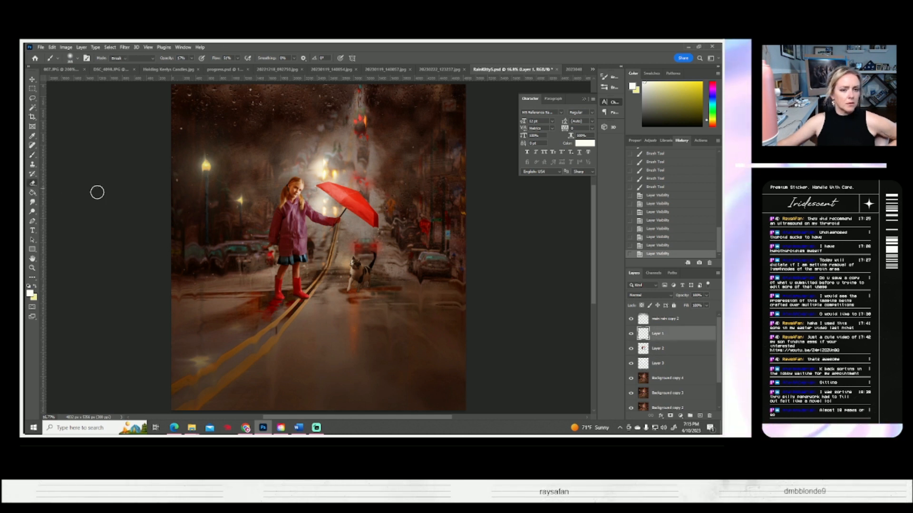
key(e)
drag(328, 172, 331, 178)
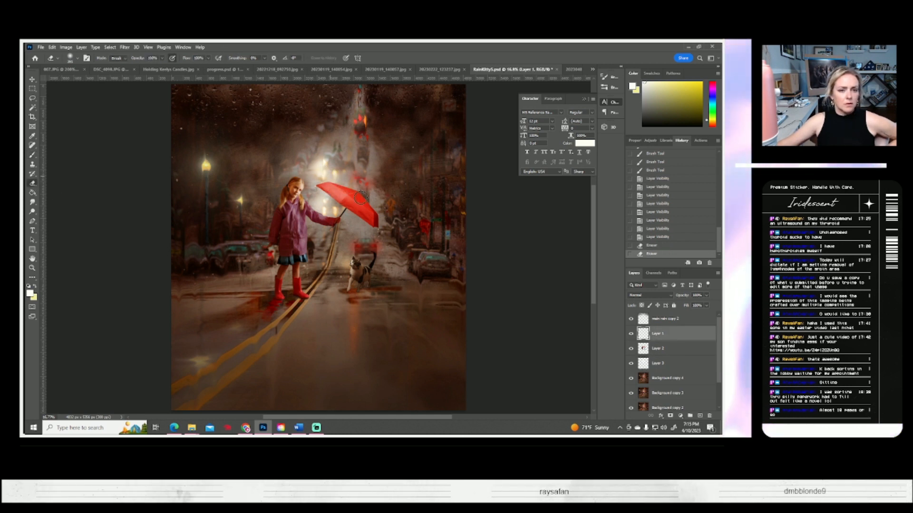
click(319, 183)
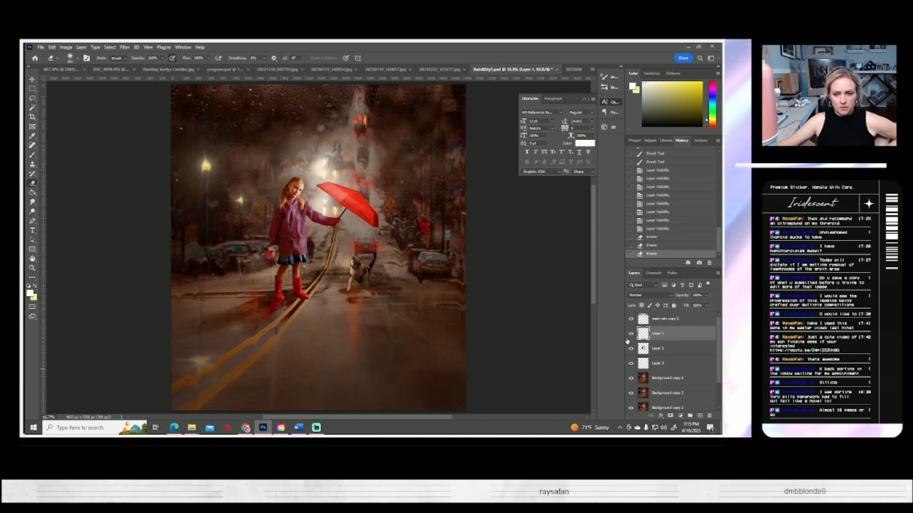
- Compare the image with and without Layer 1 at full view and zoomed in on the girl and umbrella
click(631, 334)
click(631, 335)
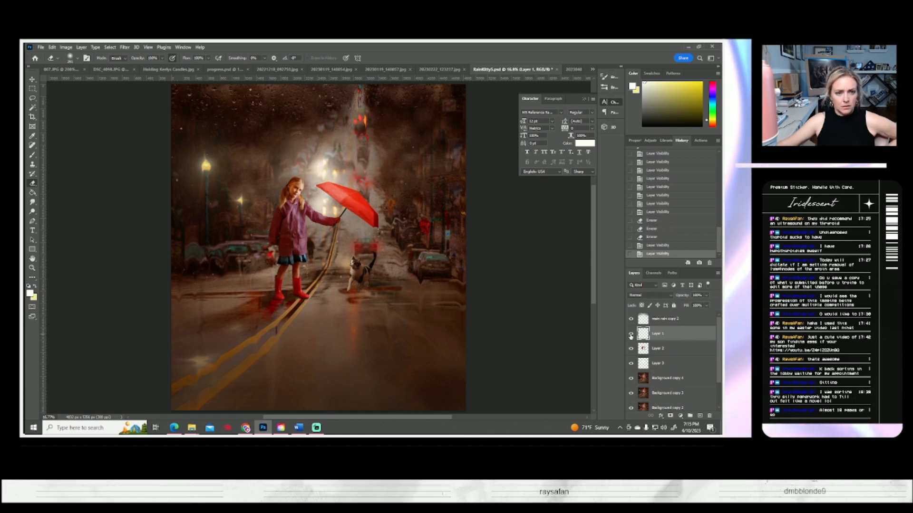
click(631, 335)
click(631, 335)
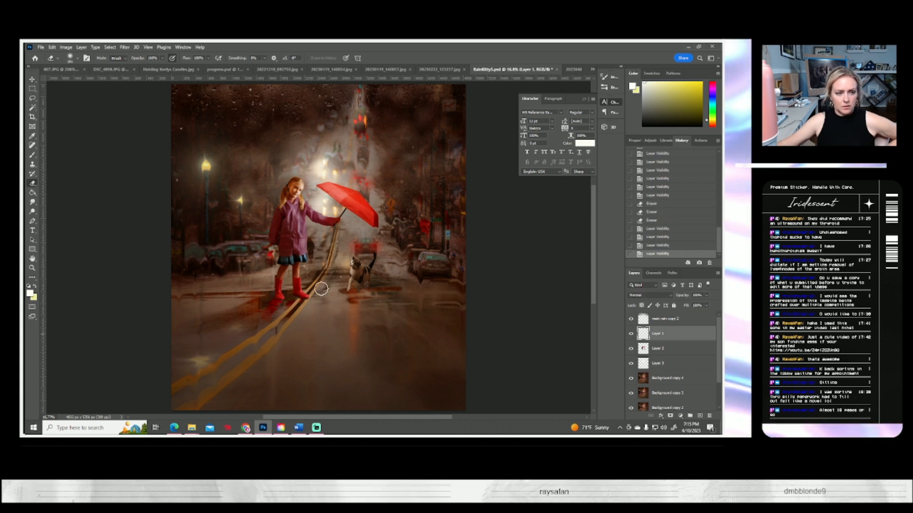
click(32, 269)
click(306, 187)
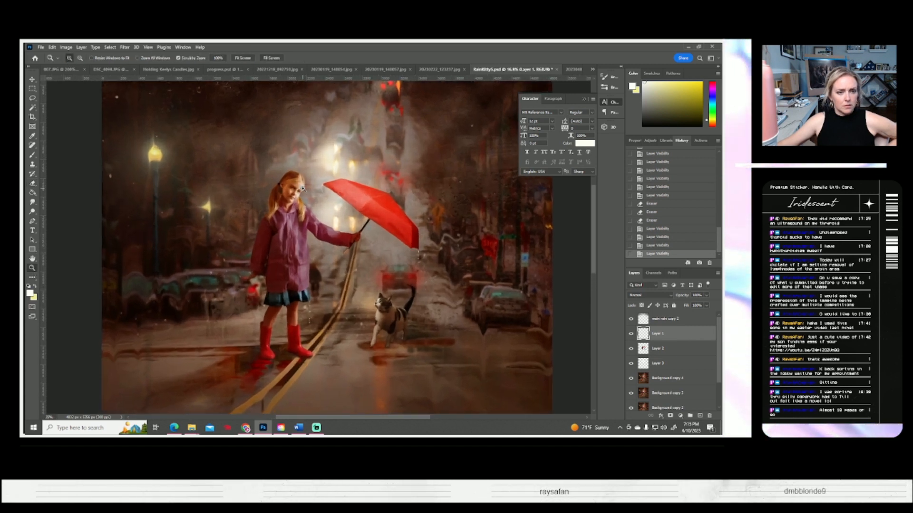
click(306, 188)
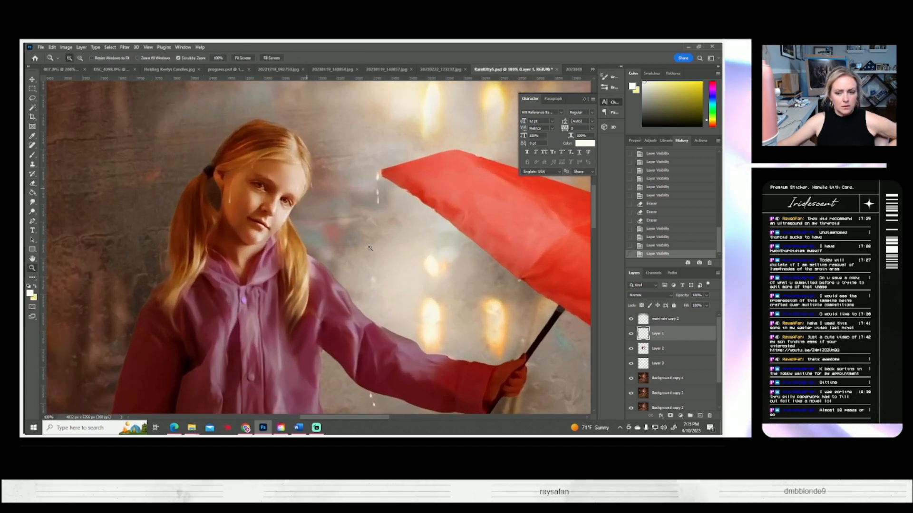
click(631, 334)
click(631, 334)
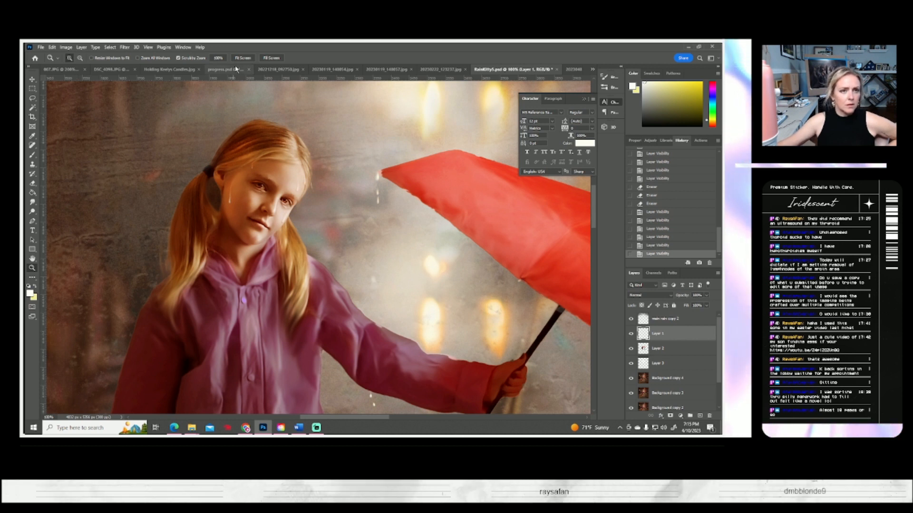
- Save the composite as a new version named RainKitty6.psd with Maximize Compatibility enabled
key(ctrl+0)
click(41, 47)
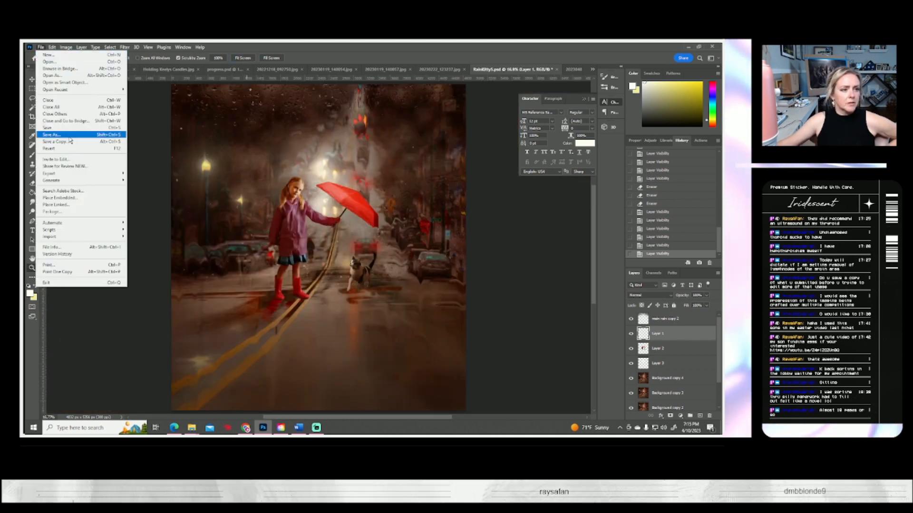
click(72, 134)
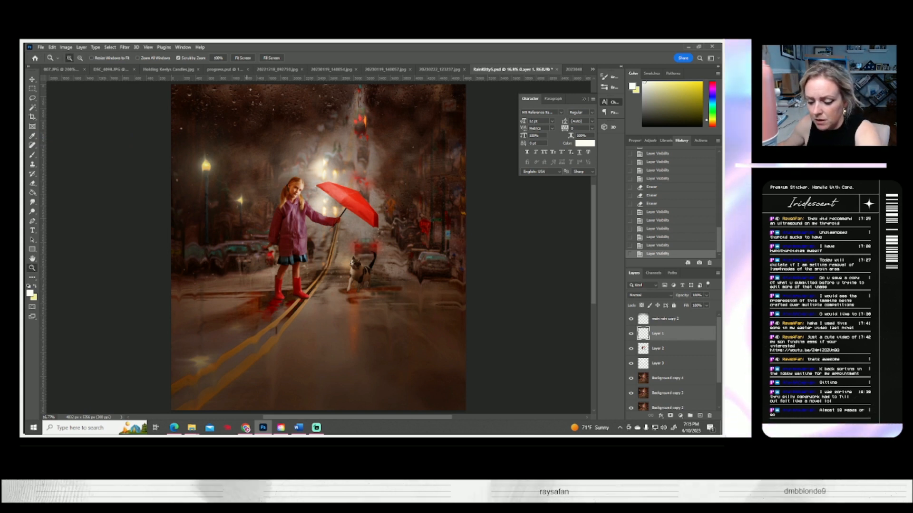
key(ctrl+s)
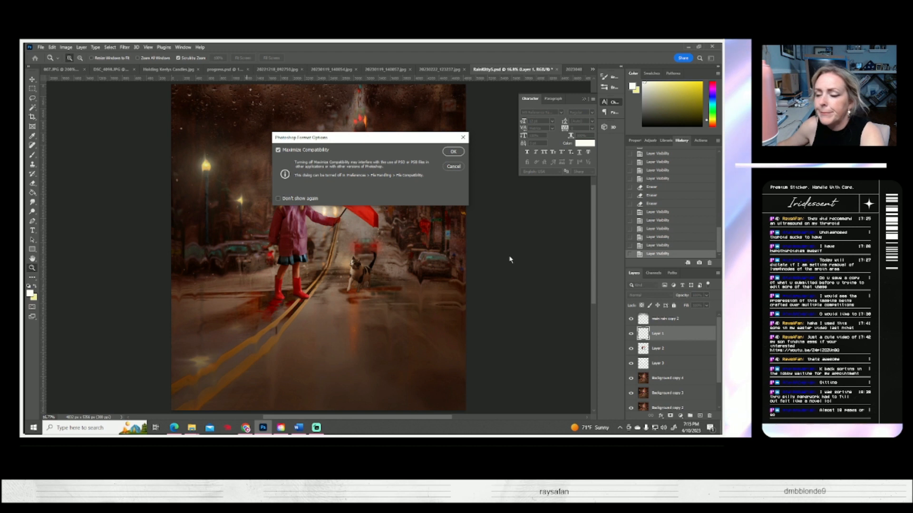
click(452, 151)
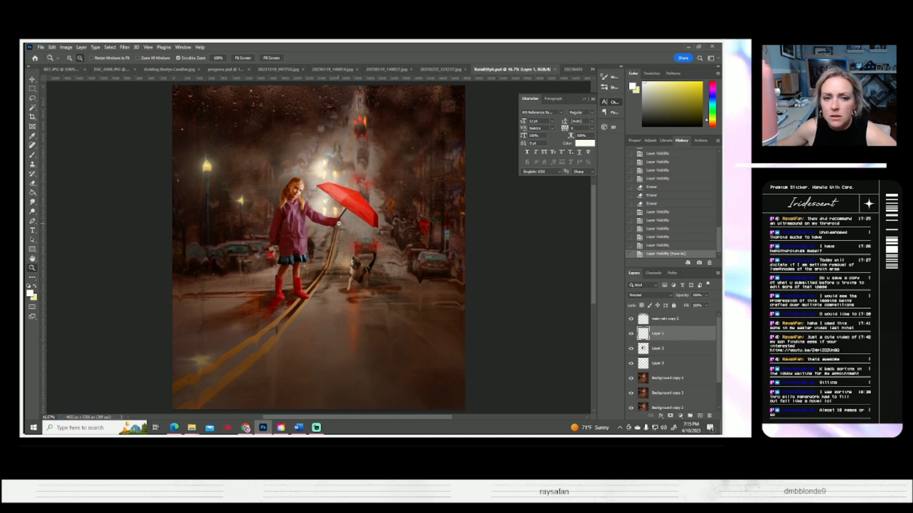
alt+click(335, 225)
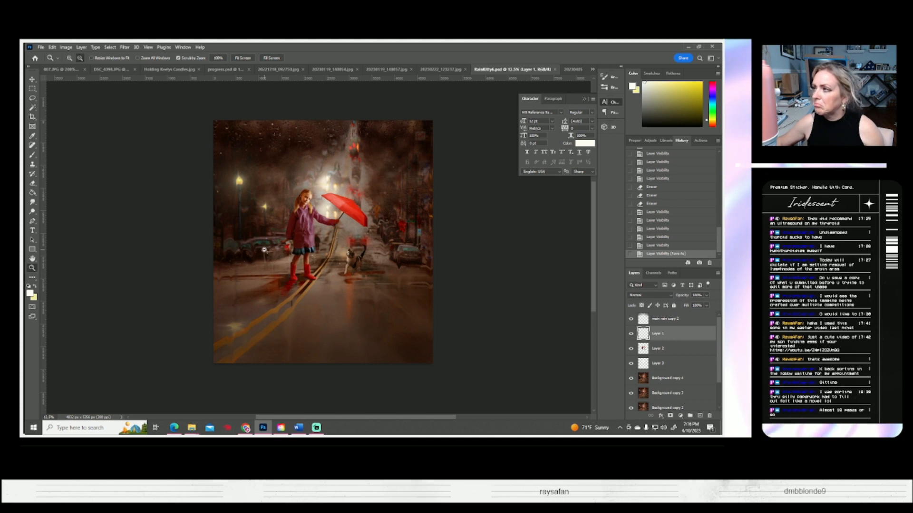
scroll(291, 246, up, 1)
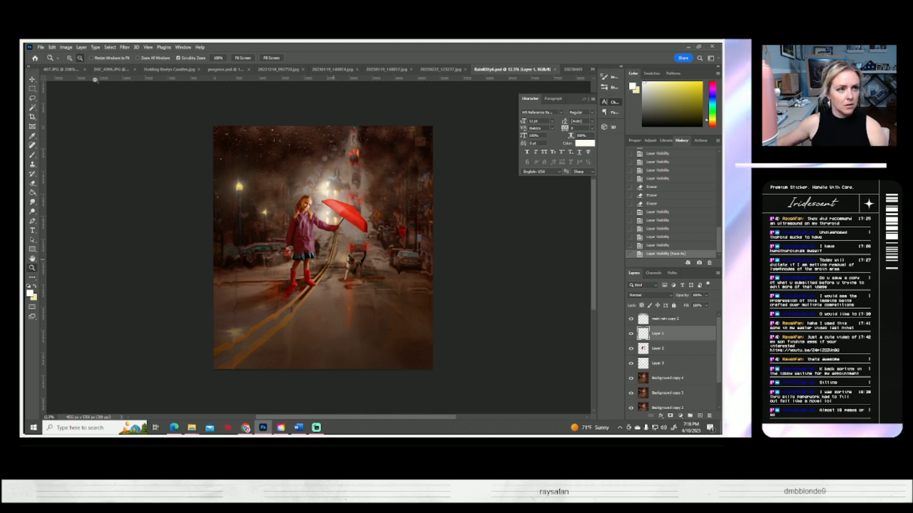
click(325, 257)
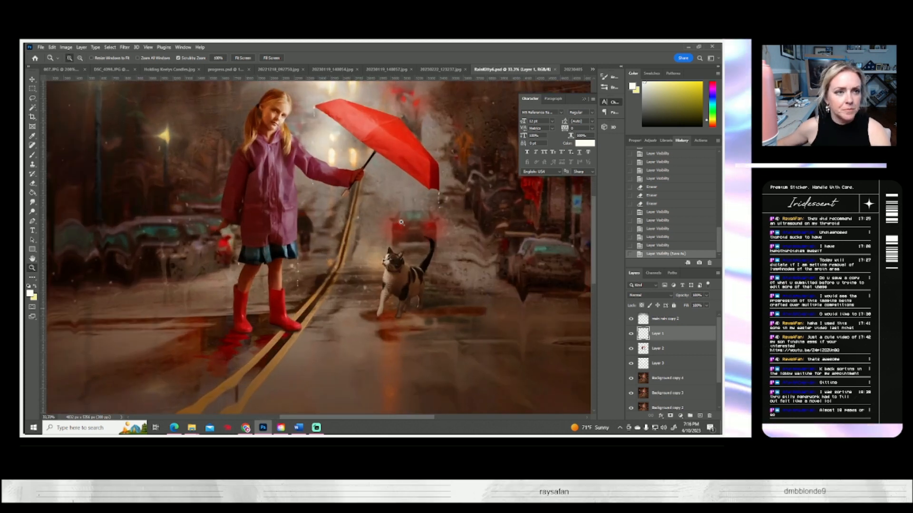
click(242, 58)
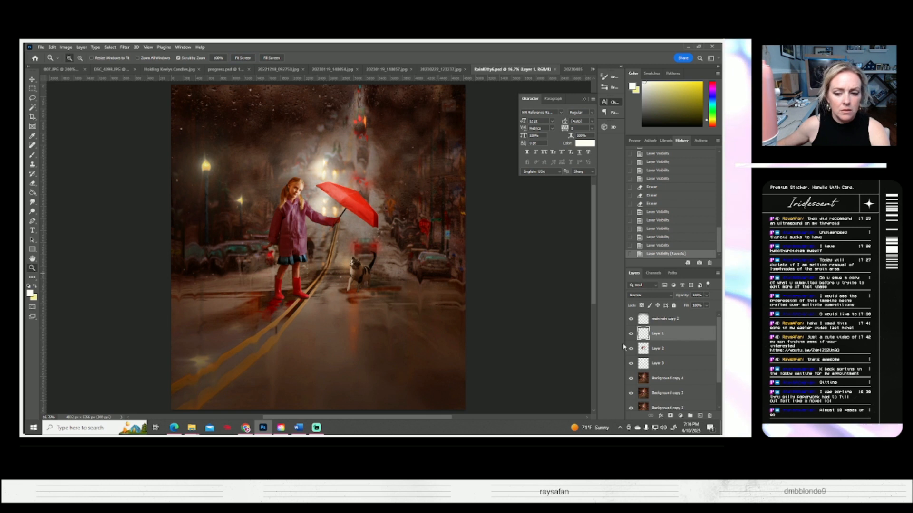
- Merge all layers from Layer 1 down to Background and duplicate the merged layer as Background copy
scroll(668, 343, down, 2)
shift+click(660, 404)
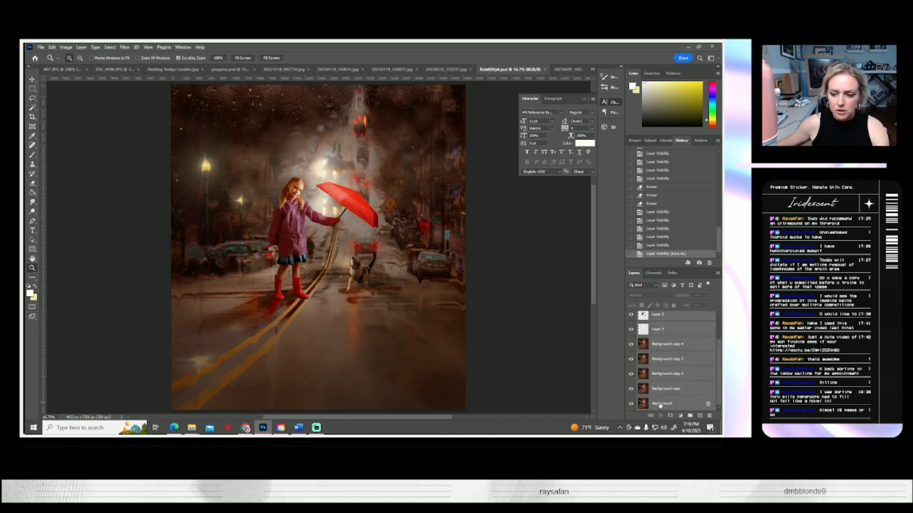
key(ctrl+e)
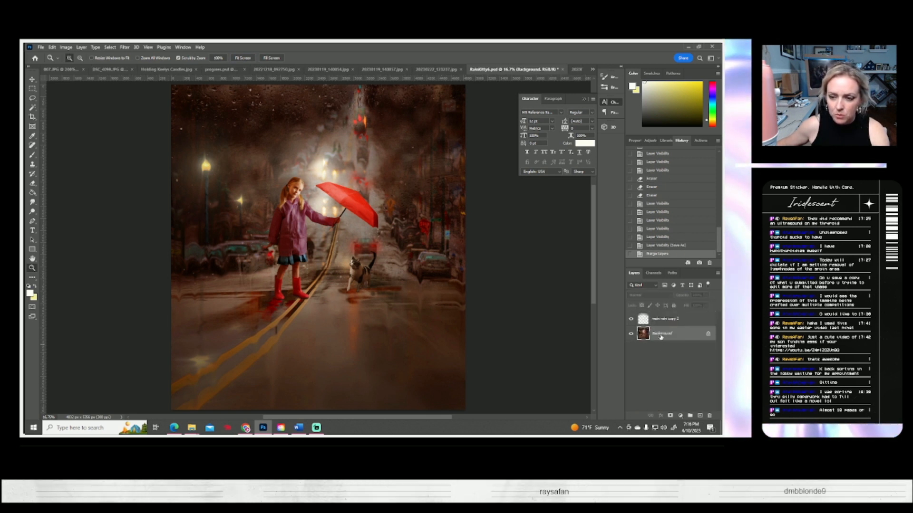
right_click(656, 334)
click(661, 247)
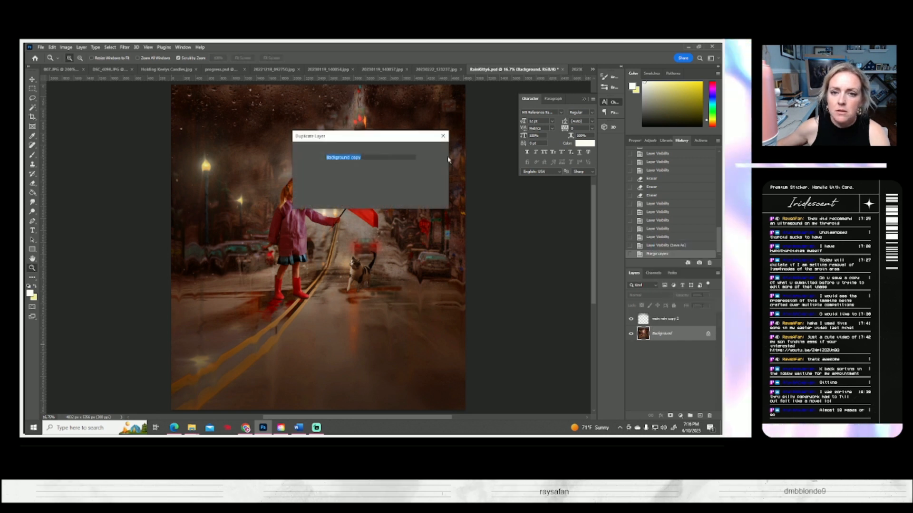
click(434, 150)
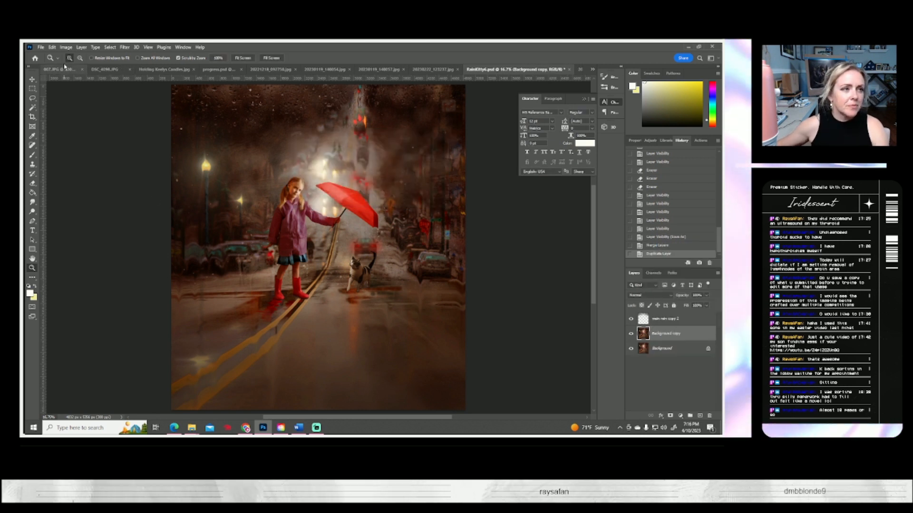
- Save the merged document as a new version named RainKitty7.psd with Maximize Compatibility enabled
click(42, 47)
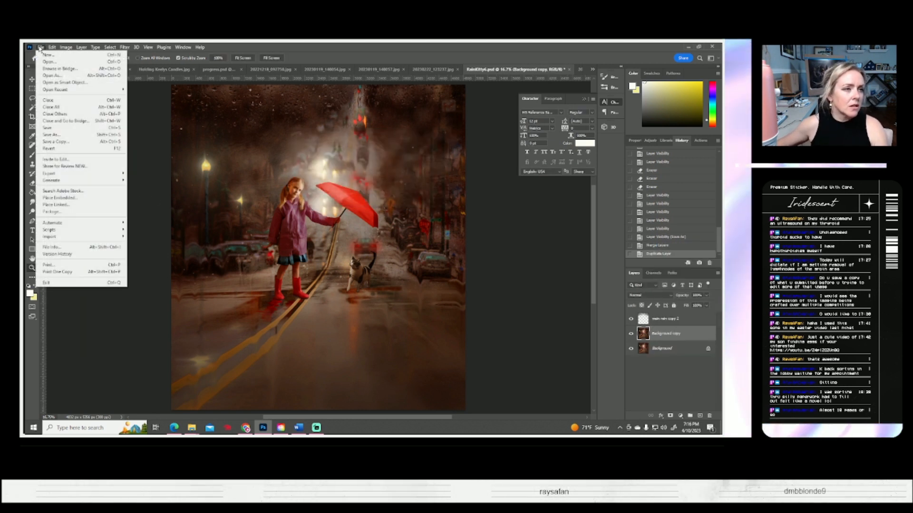
click(59, 135)
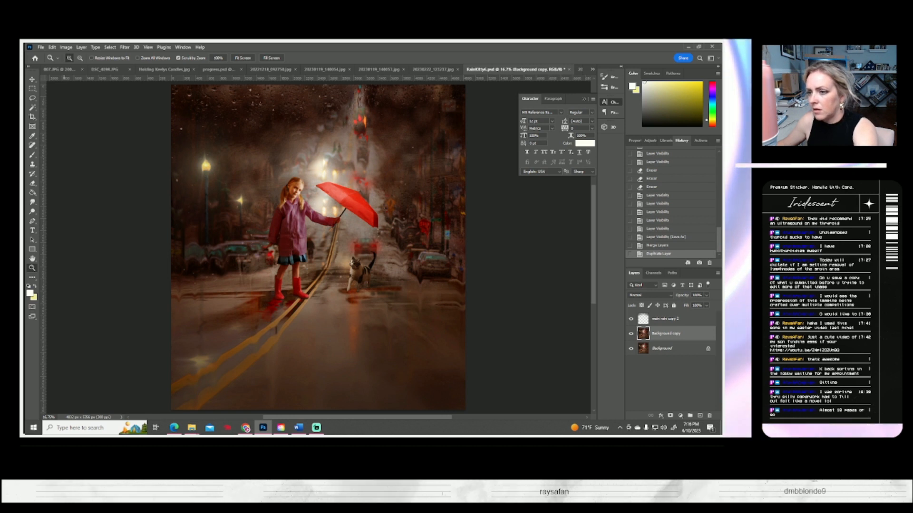
key(ctrl+s)
click(454, 152)
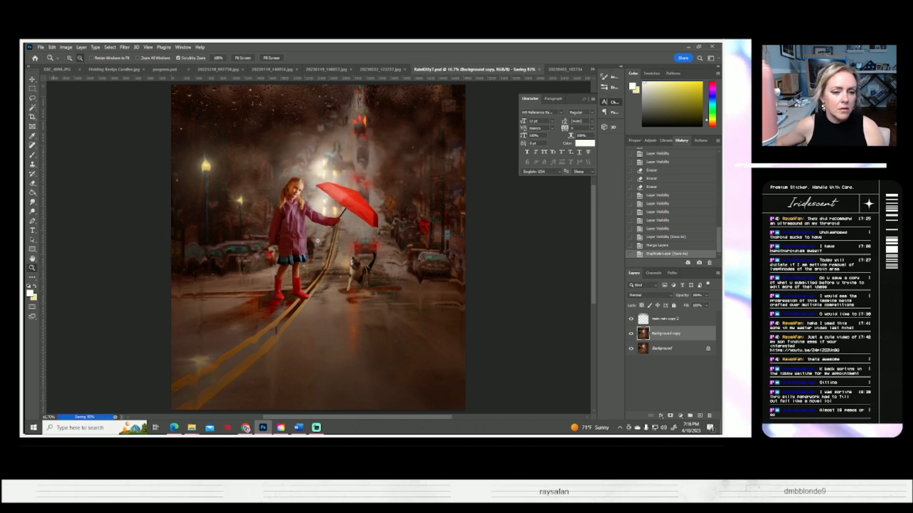
- Apply a Vibrance adjustment to Background copy with Vibrance at +15 and a slight increase in Saturation
click(312, 224)
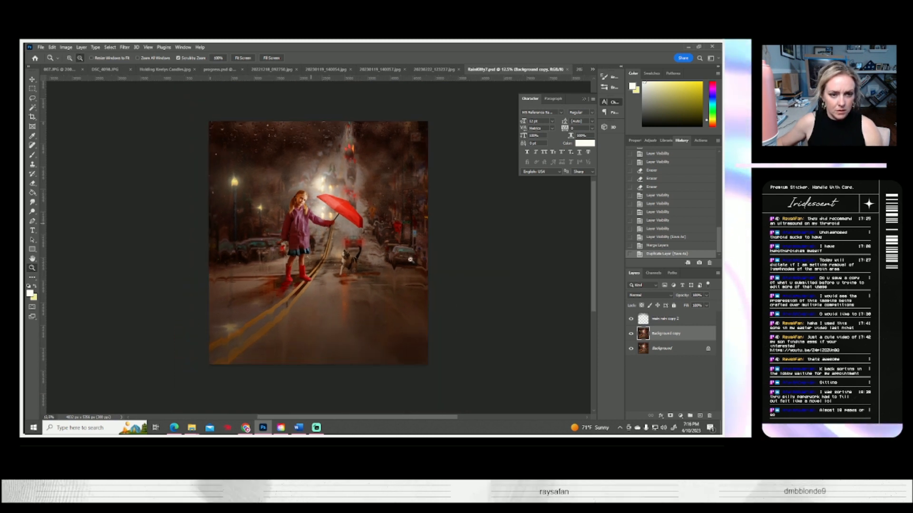
click(65, 47)
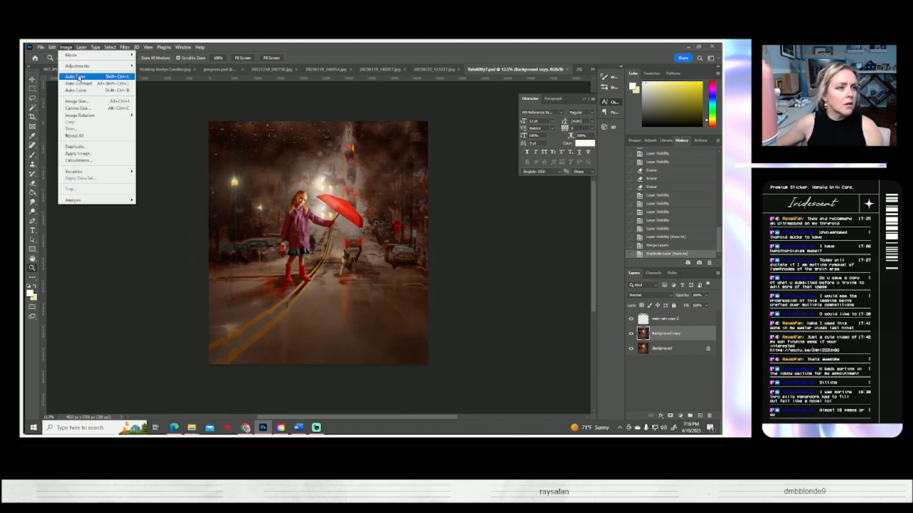
mouse_move(82, 66)
click(195, 97)
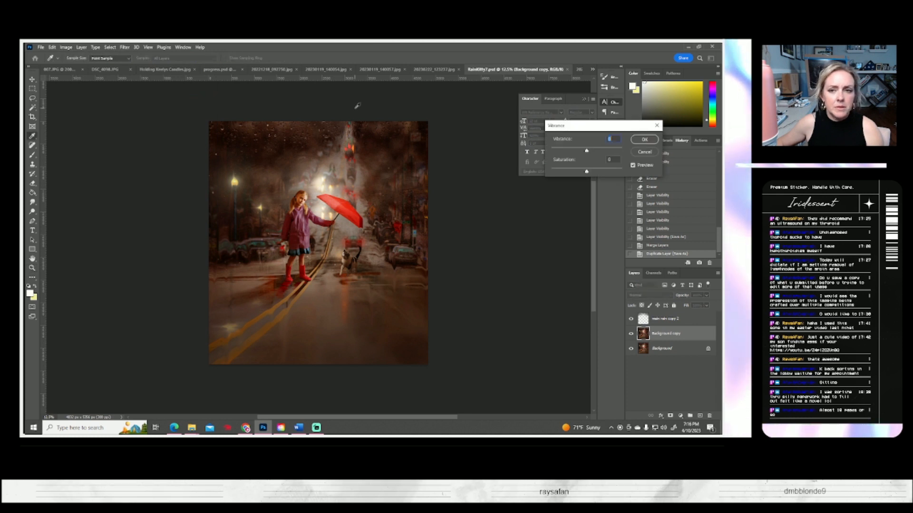
drag(588, 151, 590, 174)
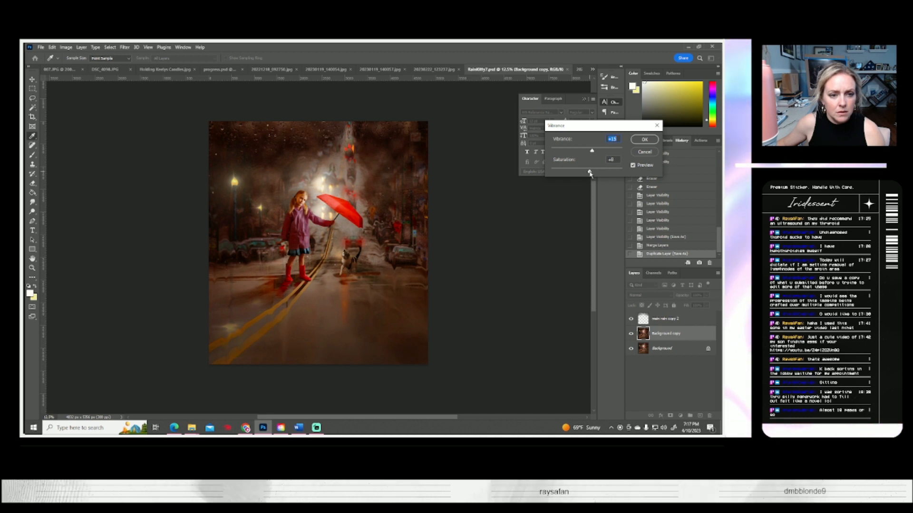
key(Return)
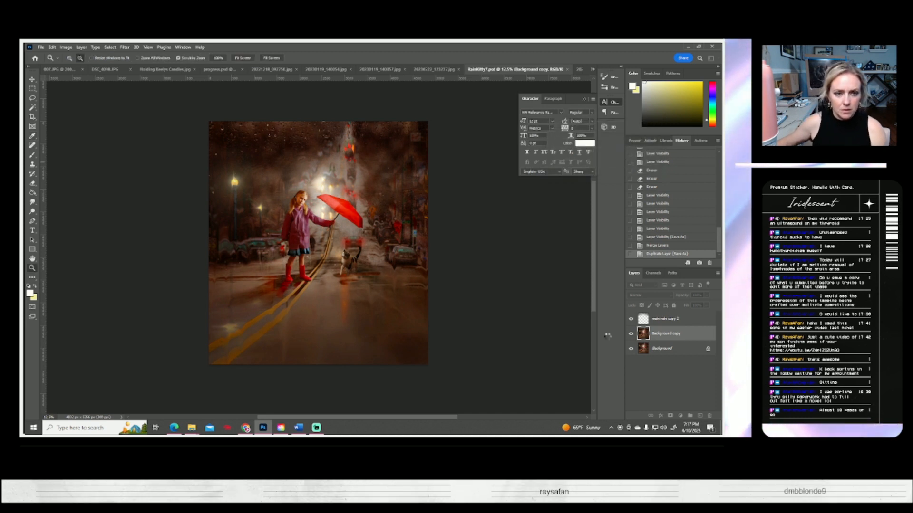
- Compare the image with the Background copy layer hidden and shown to judge the Vibrance adjustment
click(632, 334)
click(632, 335)
click(631, 335)
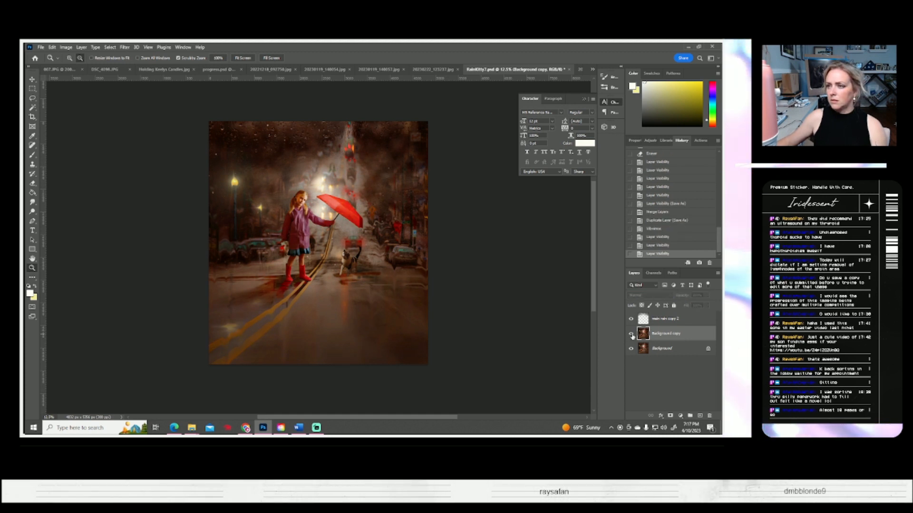
click(631, 335)
click(631, 335)
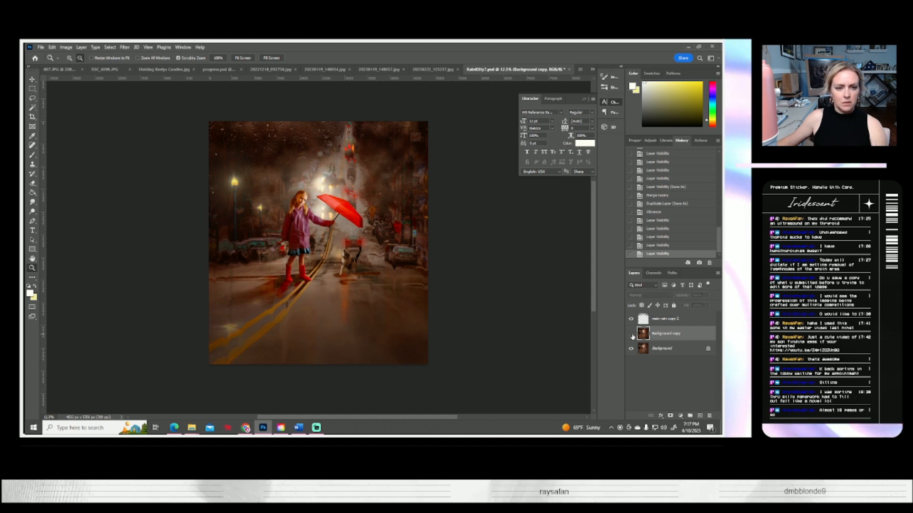
click(631, 336)
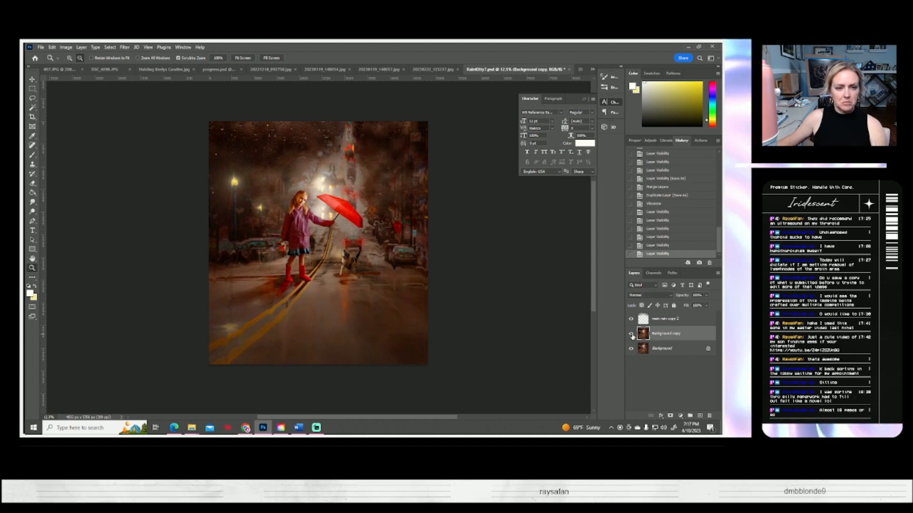
click(631, 336)
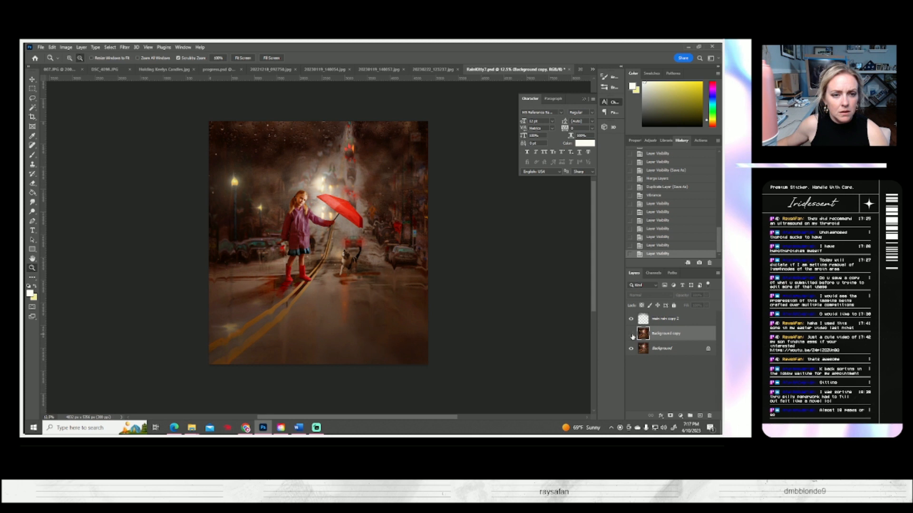
click(632, 335)
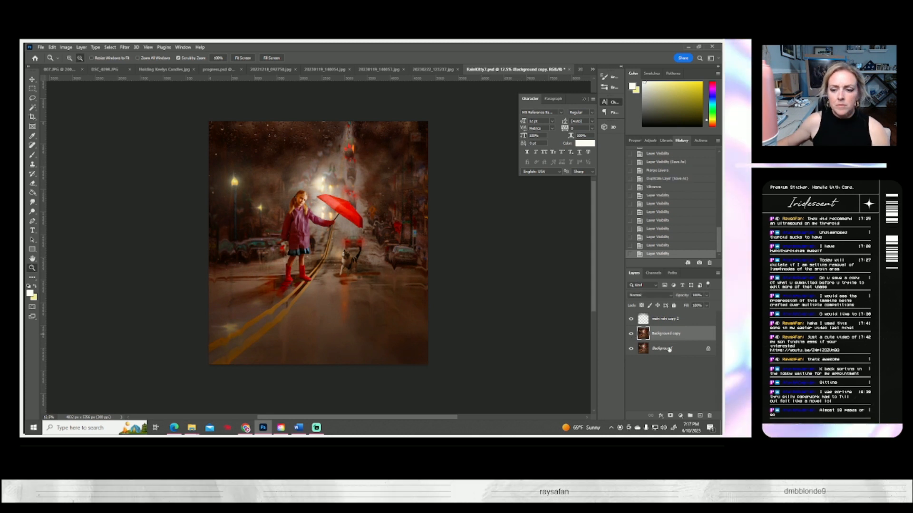
- Duplicate the Background copy layer as Background copy 2 within RainKitty7.psd
right_click(652, 329)
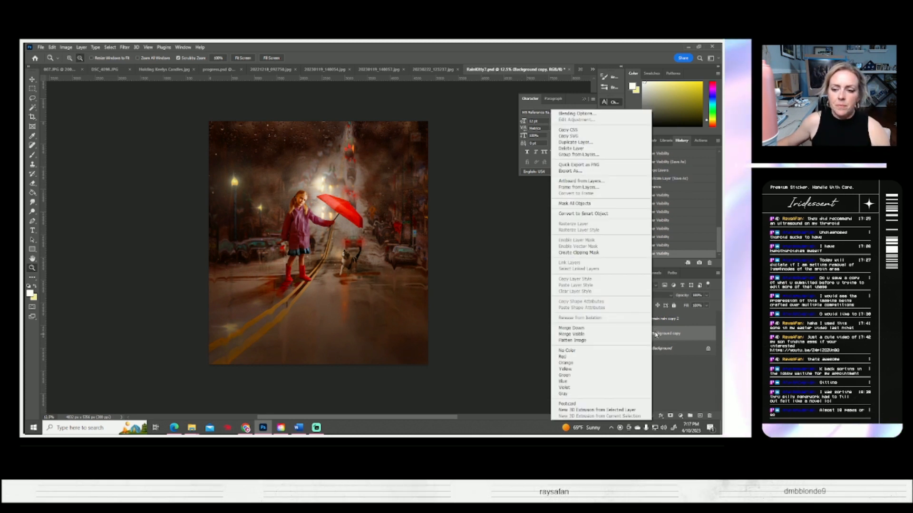
click(567, 147)
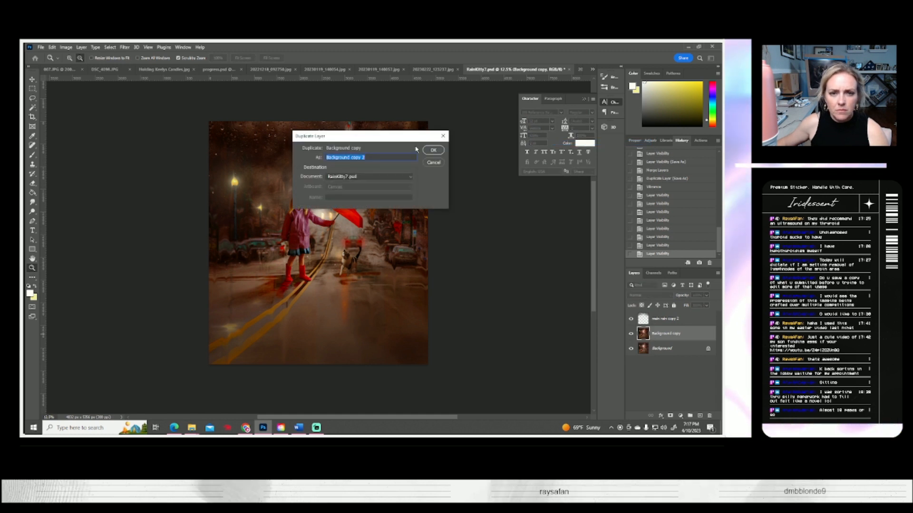
click(433, 150)
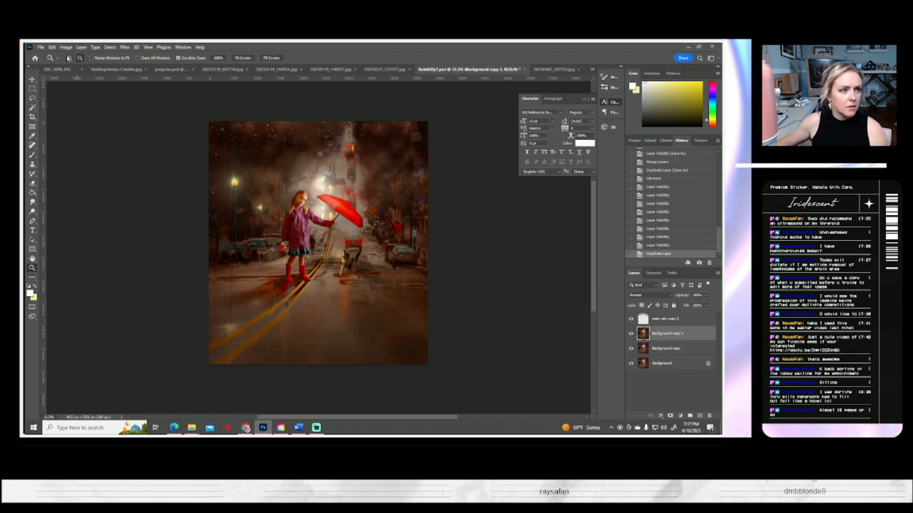
- Lasso an oval patch of road beneath the cat's paws on Background copy 2 and copy it onto a new layer
click(317, 273)
click(316, 272)
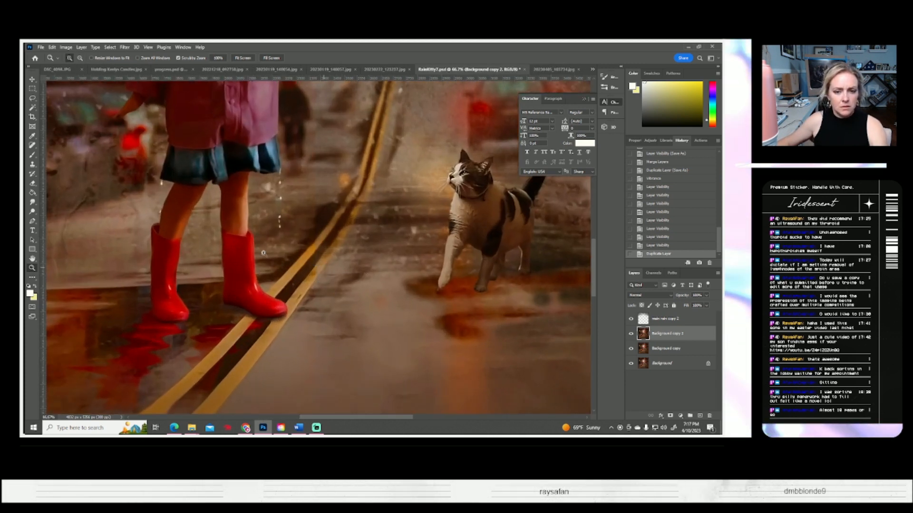
click(244, 58)
click(363, 304)
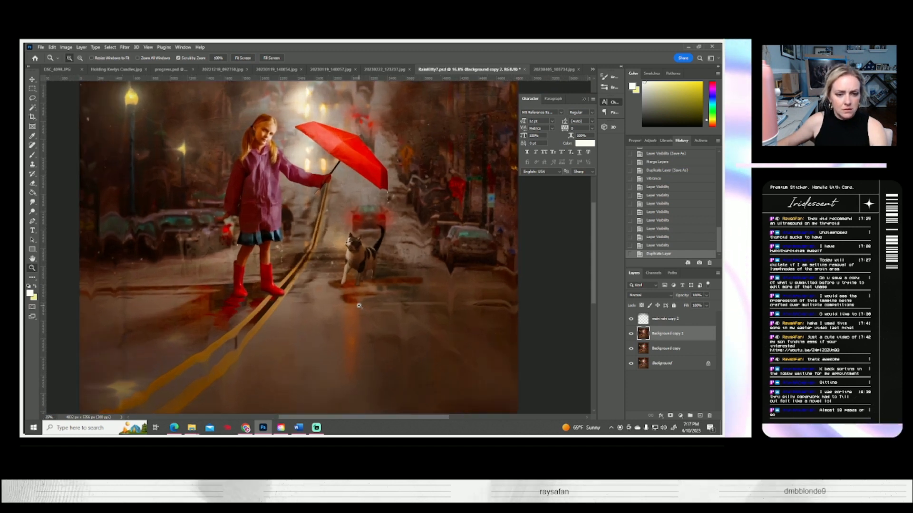
click(363, 304)
click(363, 303)
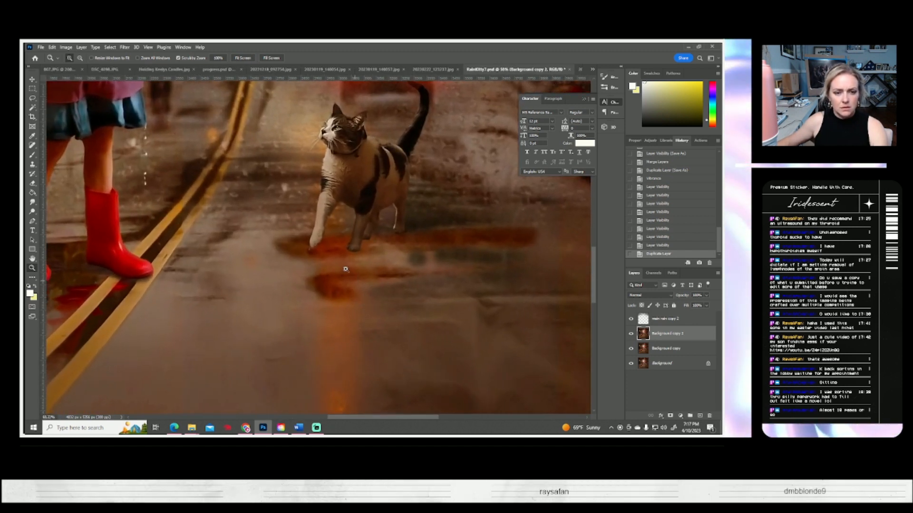
click(32, 97)
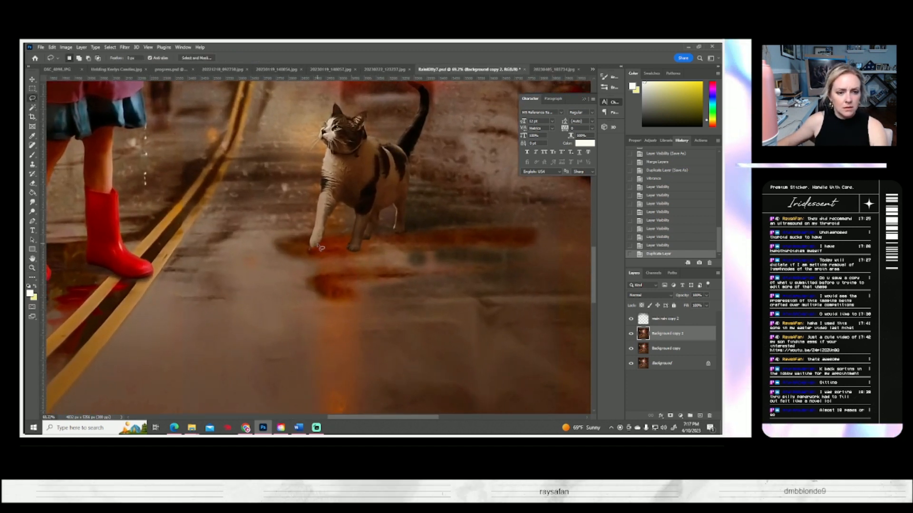
mouse_move(307, 246)
mouse_down()
mouse_move(301, 261)
mouse_move(442, 262)
mouse_move(432, 233)
mouse_move(358, 221)
mouse_move(308, 247)
mouse_move(316, 261)
mouse_move(360, 280)
mouse_move(449, 289)
mouse_move(475, 257)
mouse_move(310, 258)
mouse_up()
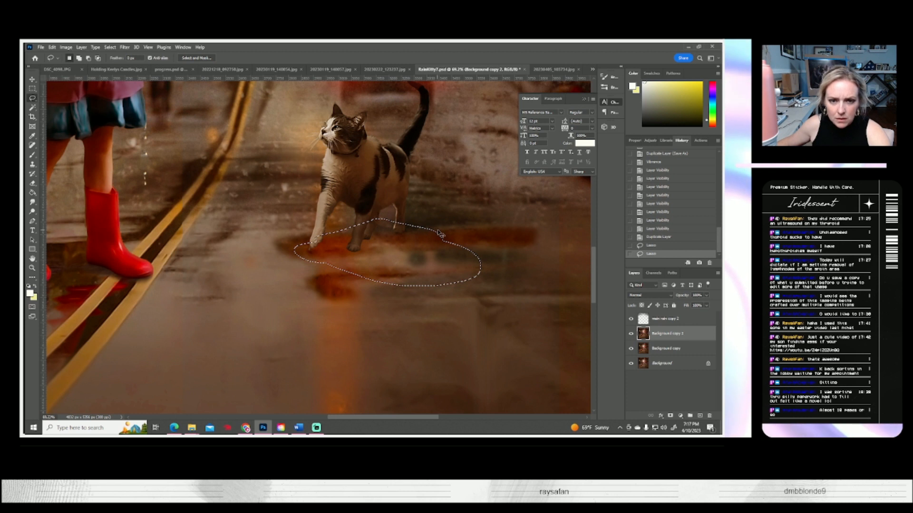
key(ctrl+c)
key(ctrl+v)
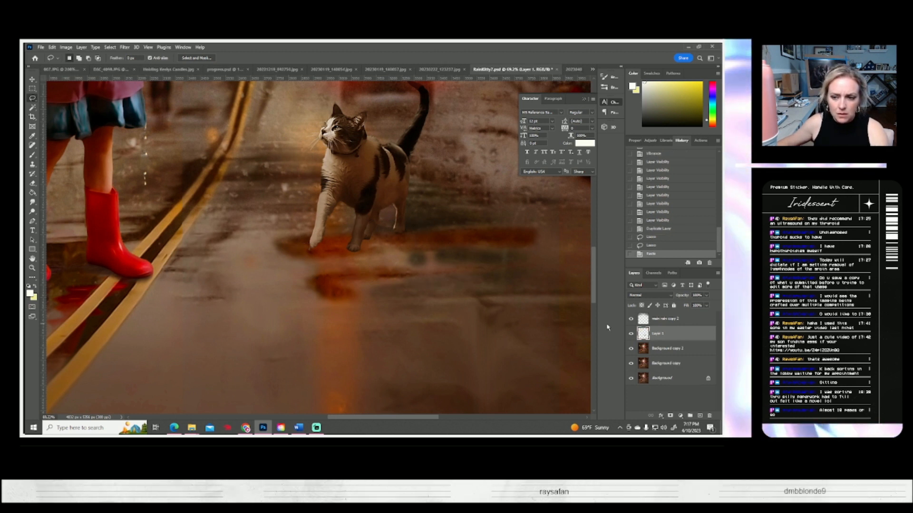
click(631, 334)
click(631, 335)
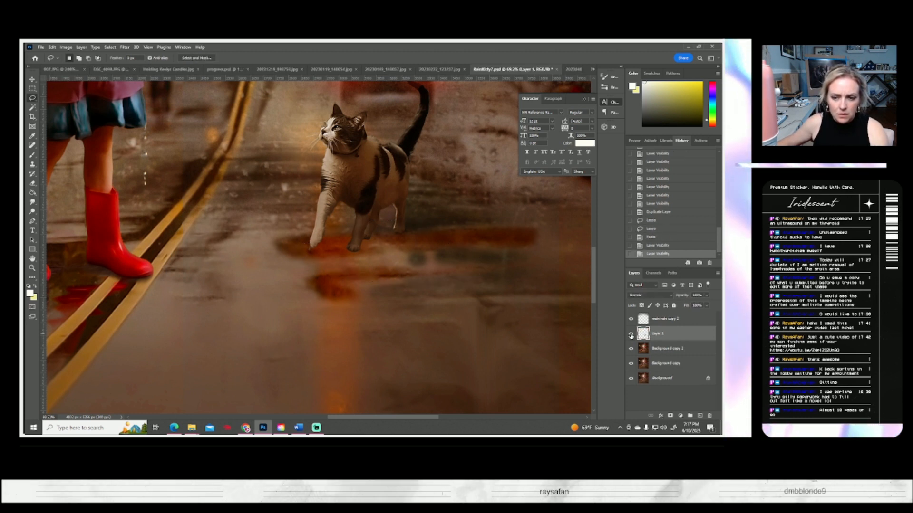
- Darken the copied road patch into a shadow using Brightness/Contrast with Brightness at about -124
click(66, 47)
mouse_move(119, 67)
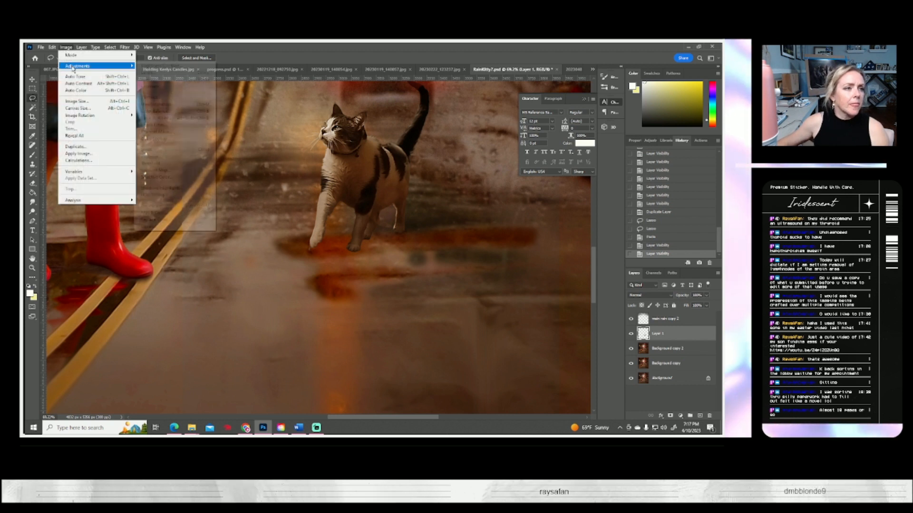
click(160, 70)
drag(518, 163, 490, 167)
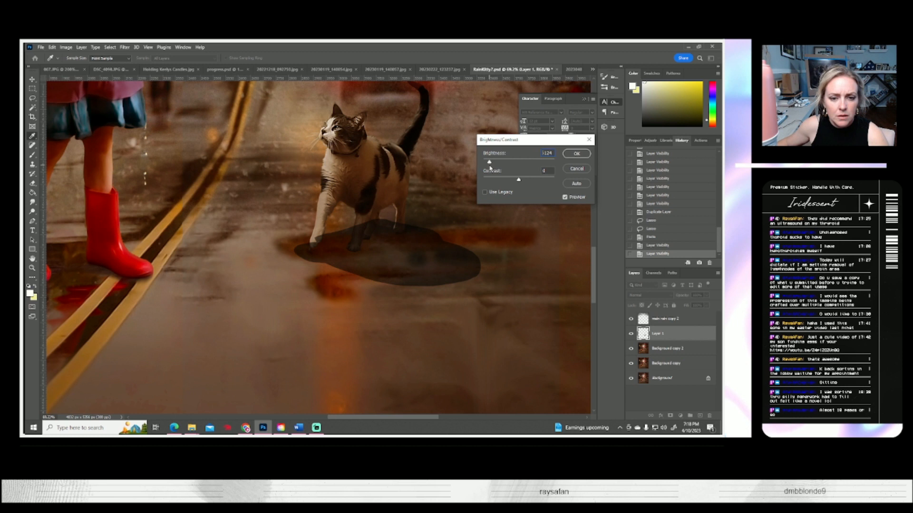
click(576, 153)
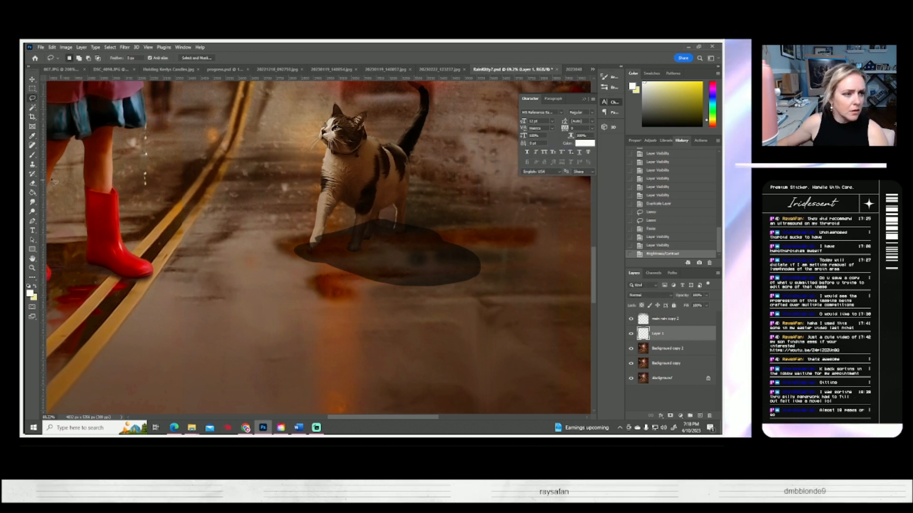
- Erase the dark shadow patch from over the cat's paws and legs with a small Soft Round eraser
click(32, 184)
click(72, 58)
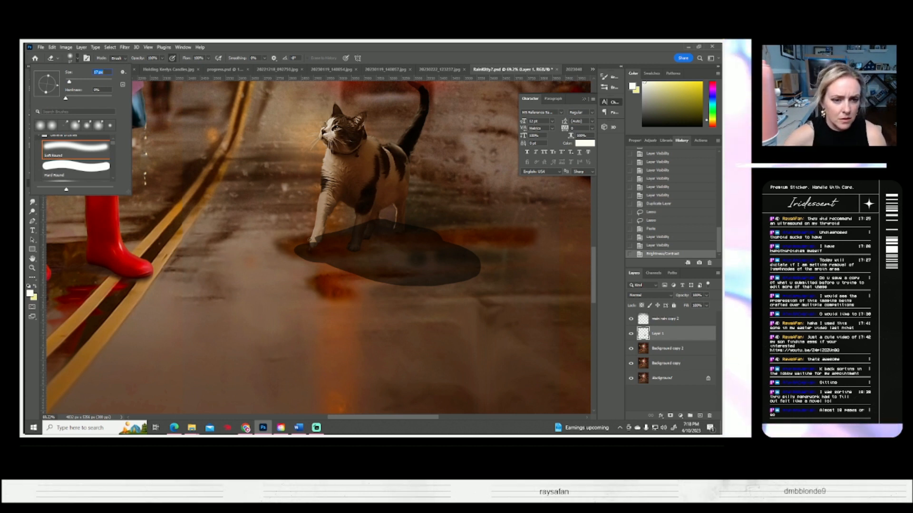
click(310, 241)
click(316, 236)
click(364, 231)
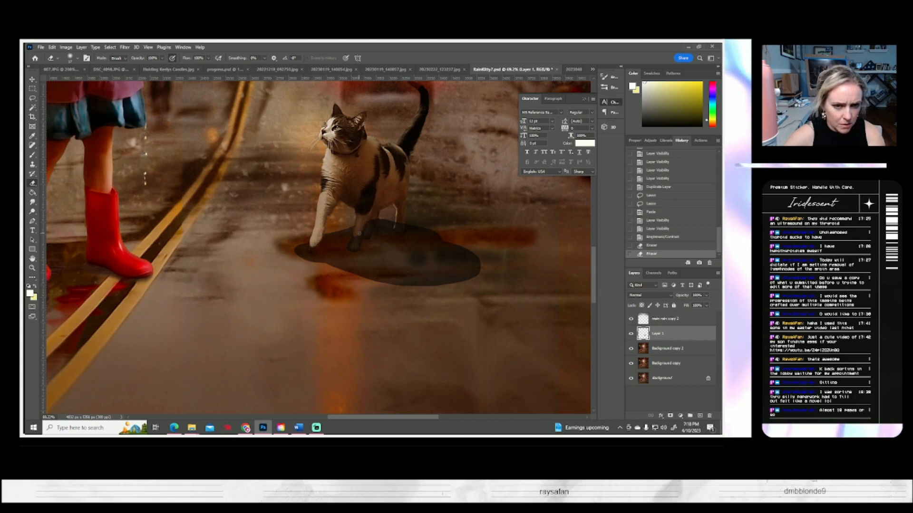
click(356, 245)
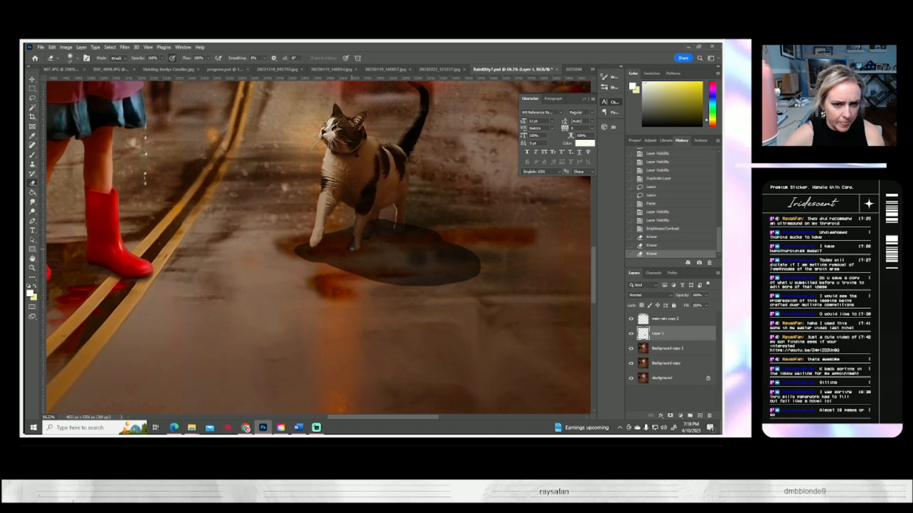
click(359, 239)
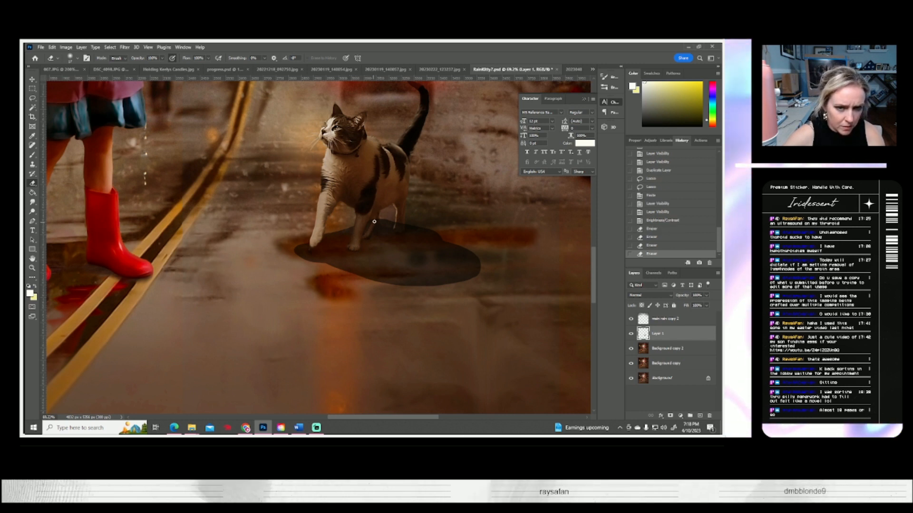
click(371, 223)
click(372, 227)
click(370, 233)
click(381, 235)
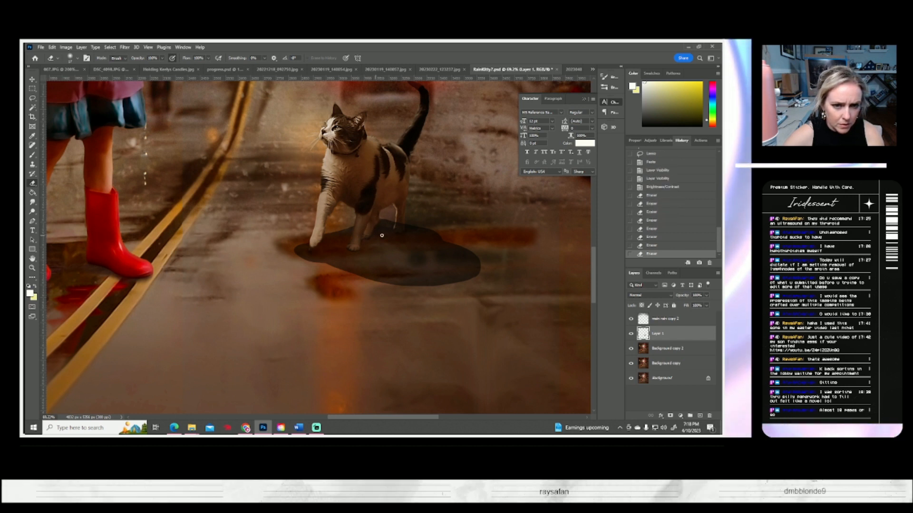
click(398, 222)
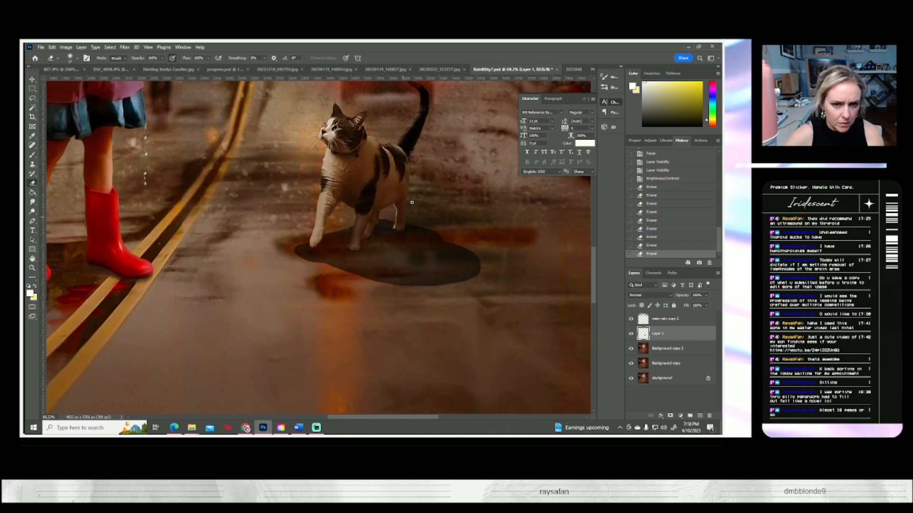
- Soften the outer edges of the cat's shadow with a larger Soft Round eraser
click(77, 59)
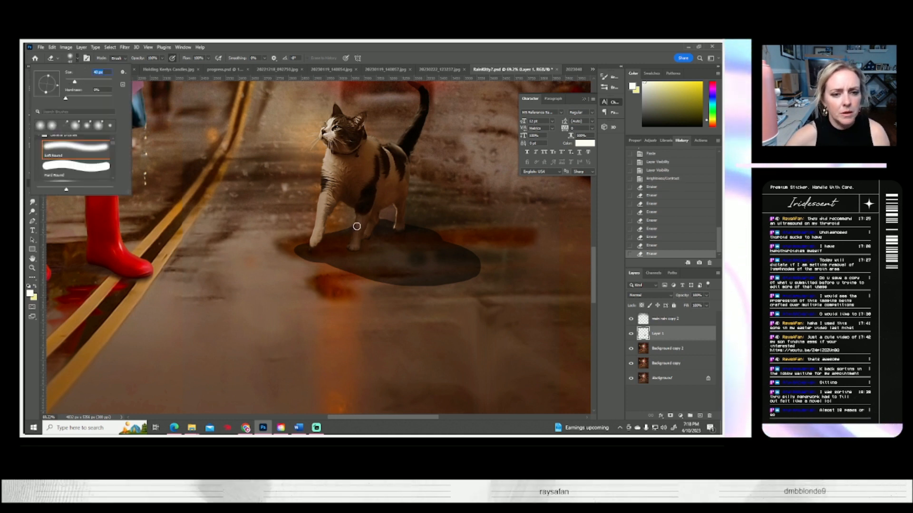
click(341, 229)
click(312, 241)
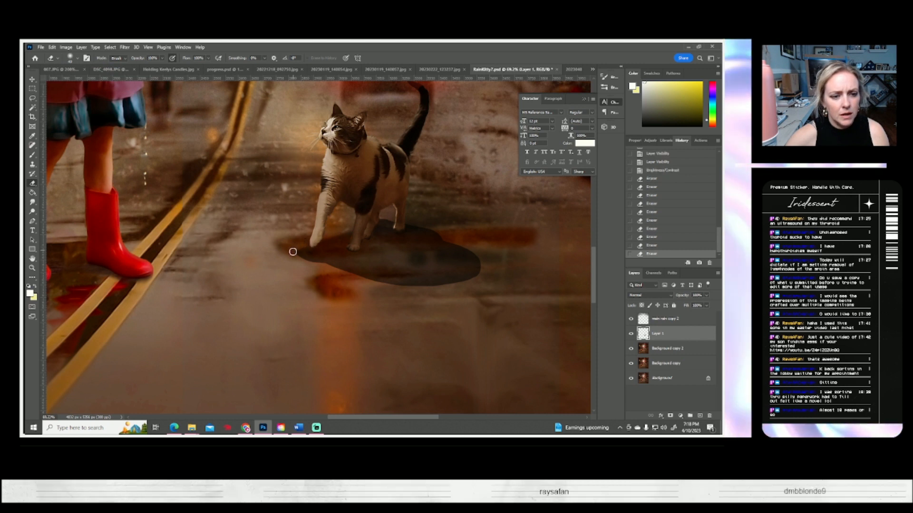
drag(309, 262, 317, 263)
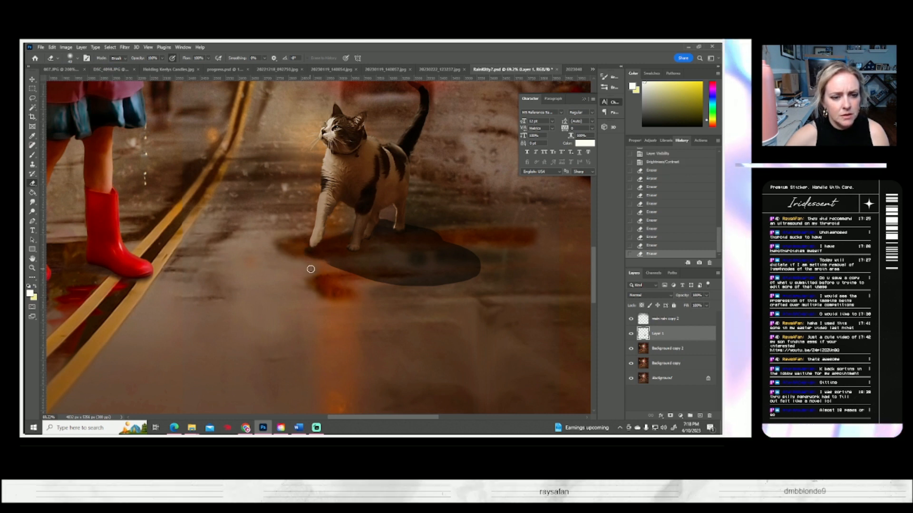
click(306, 254)
click(312, 259)
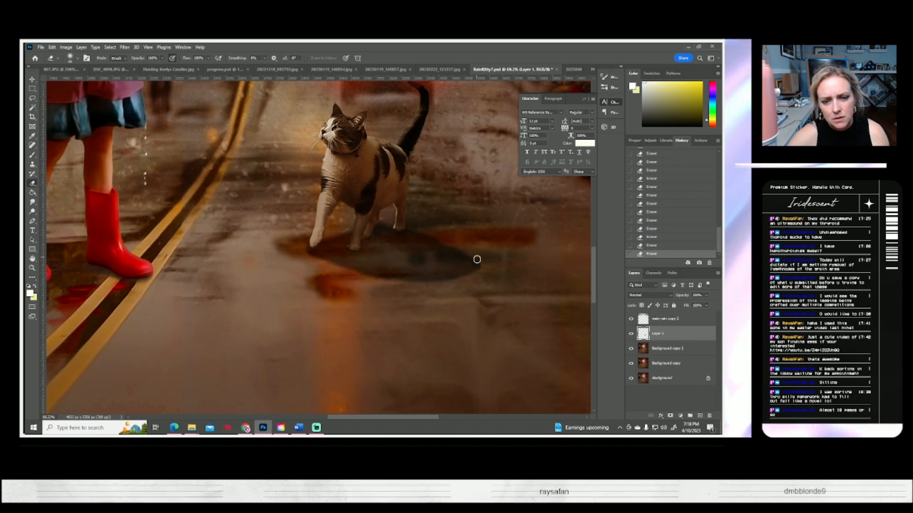
- Fade the cat's shadow into the road using a larger soft eraser at reduced opacity
click(76, 58)
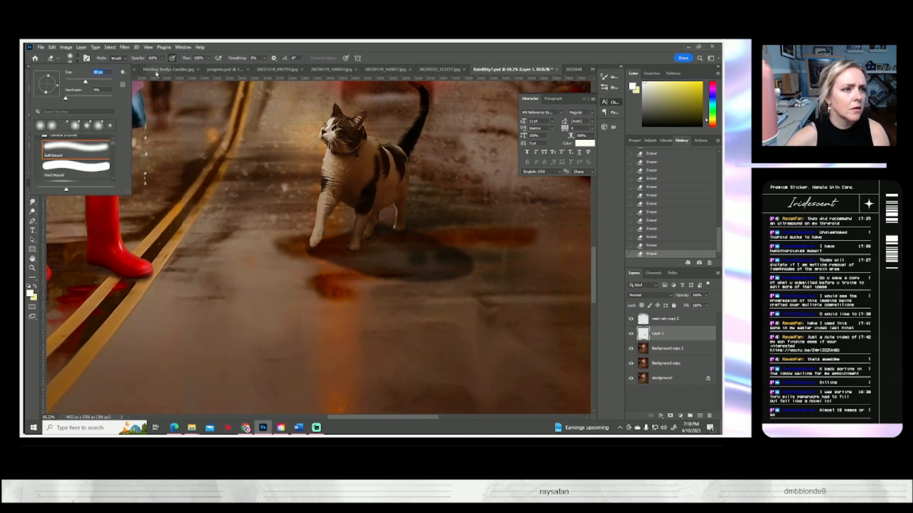
click(162, 58)
click(146, 66)
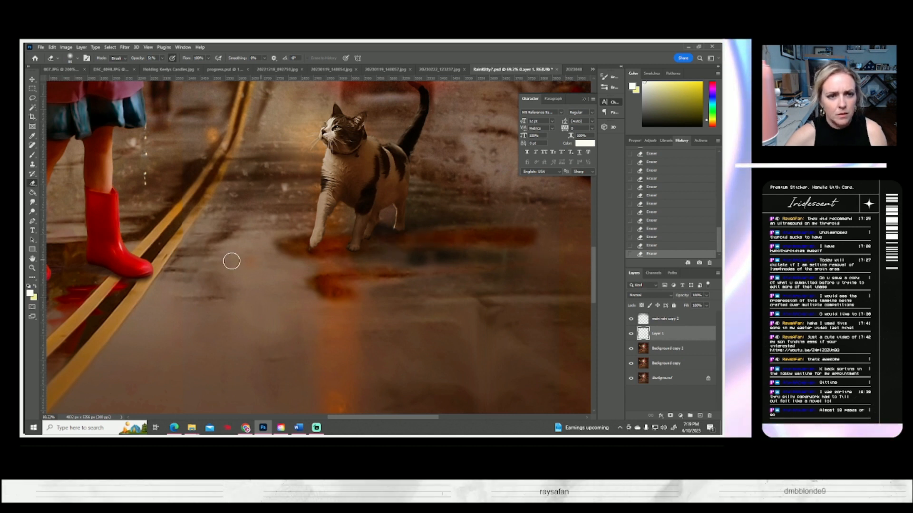
- Compare the image with and without the cat's shadow layer, and darken that layer using Brightness/Contrast at about -35 brightness and -4 contrast
click(33, 267)
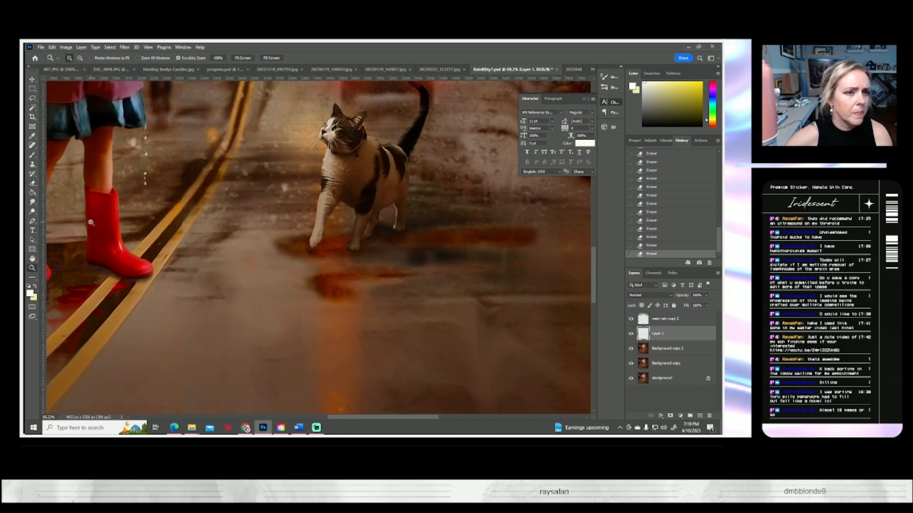
click(243, 57)
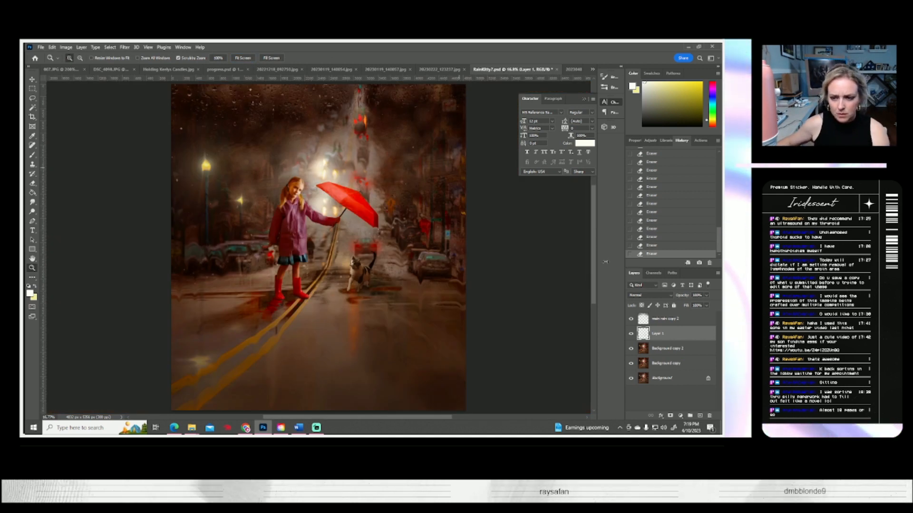
click(631, 333)
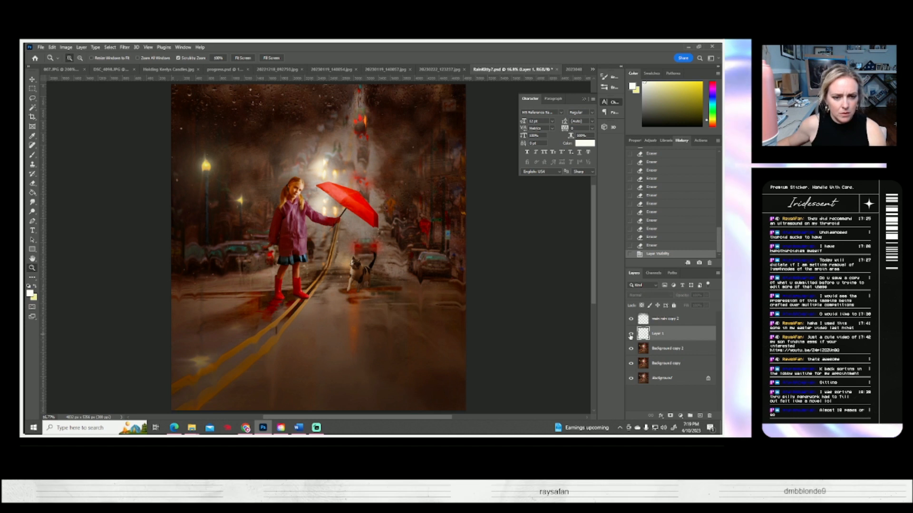
click(631, 334)
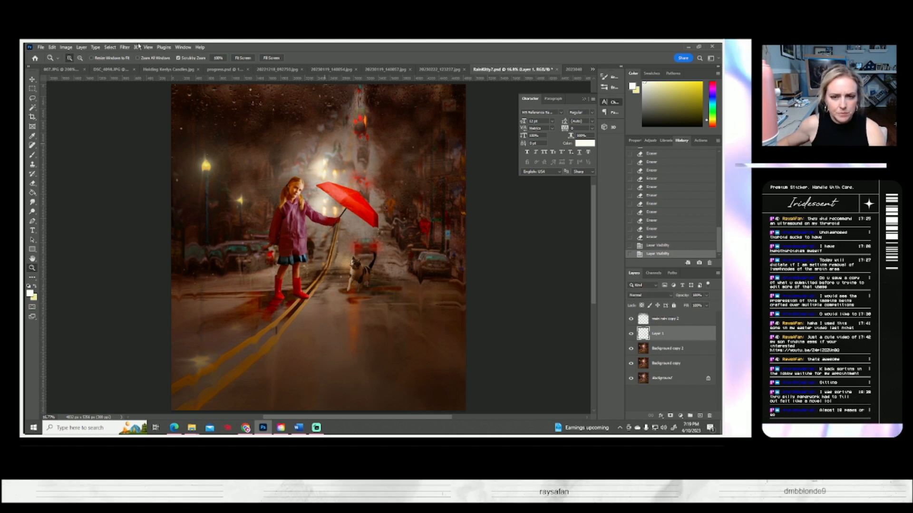
click(74, 48)
mouse_move(95, 67)
click(159, 66)
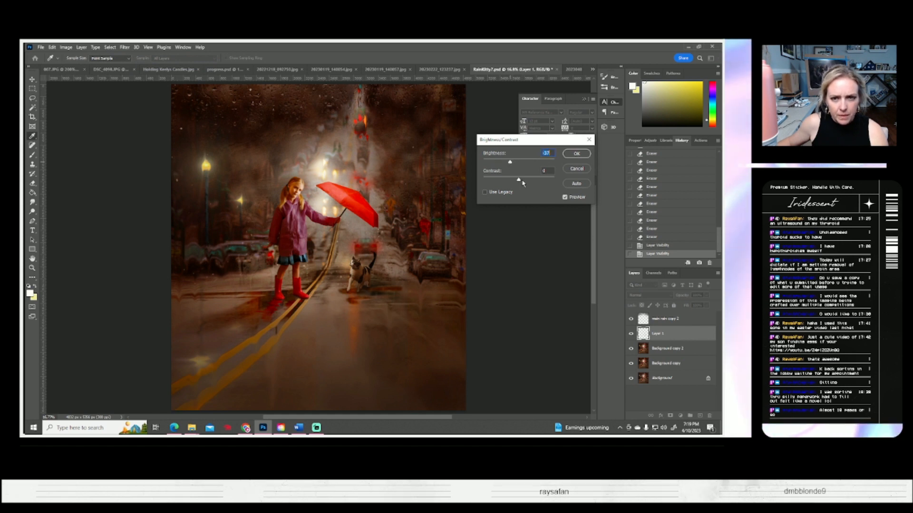
mouse_move(529, 184)
mouse_down()
mouse_move(537, 184)
mouse_move(518, 184)
mouse_up()
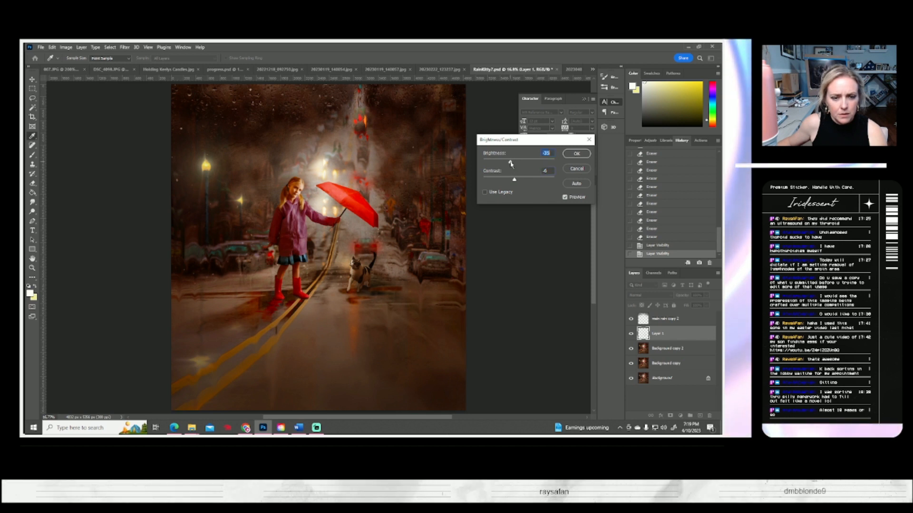
click(565, 156)
click(630, 334)
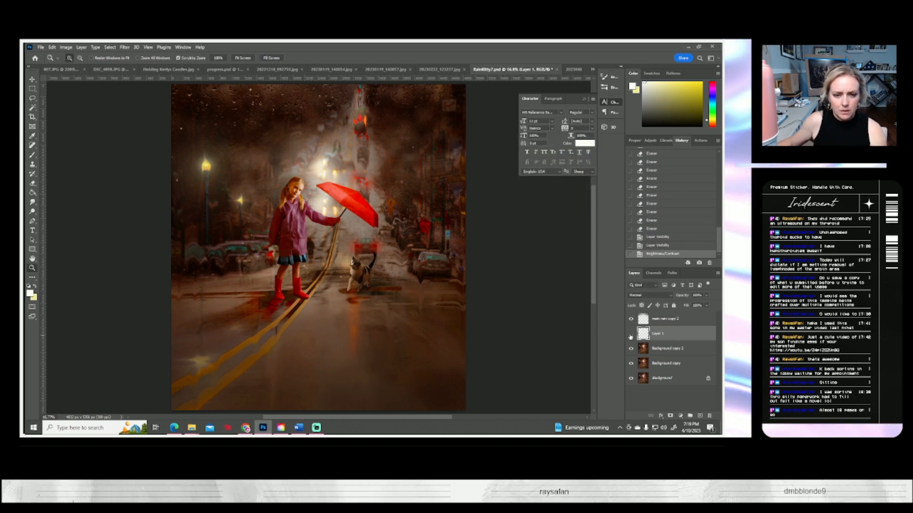
click(631, 335)
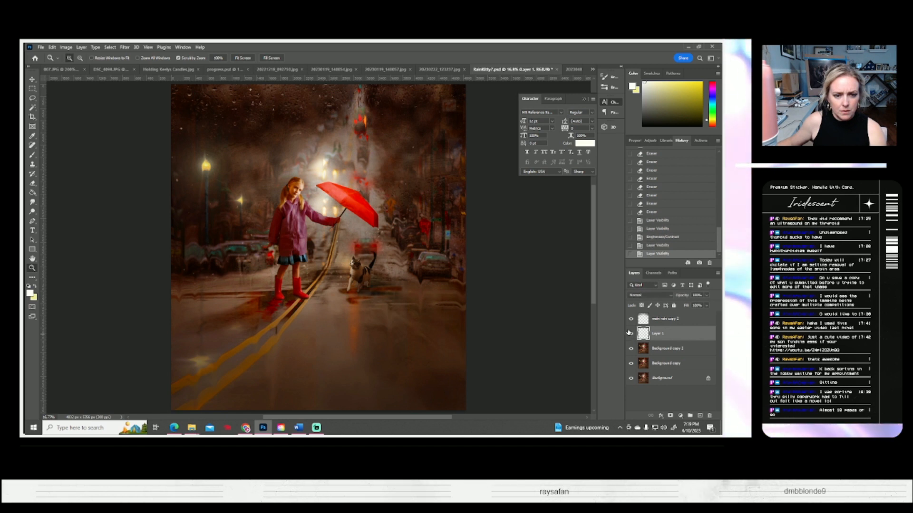
- Merge the cat's shadow layer with Background copy 2 and duplicate the merged layer
right_click(658, 349)
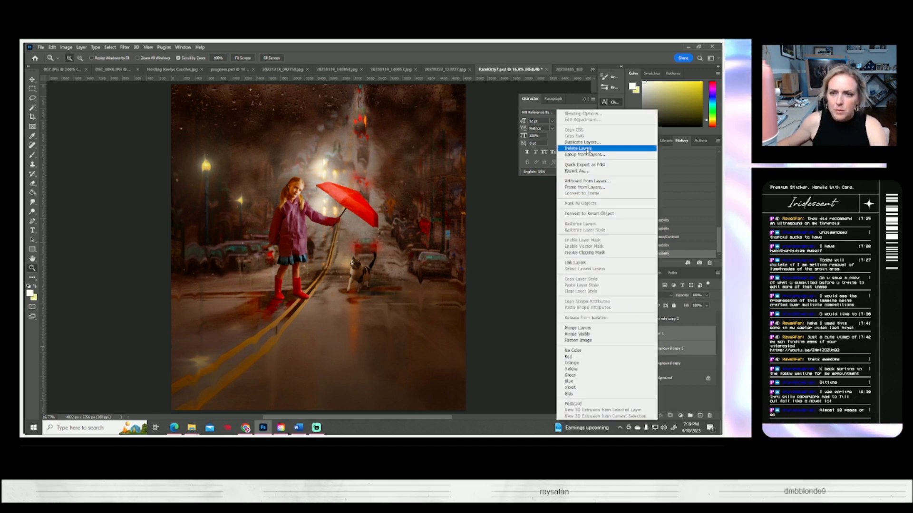
click(577, 328)
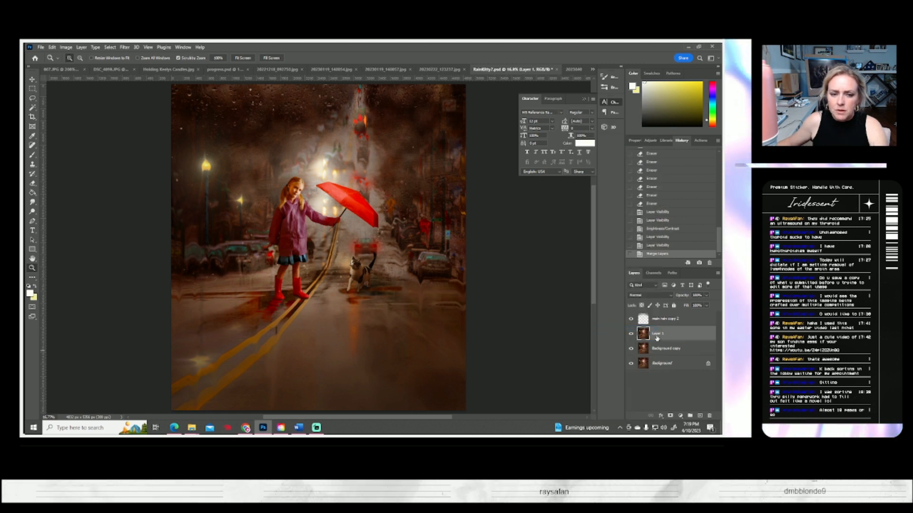
right_click(654, 336)
click(591, 142)
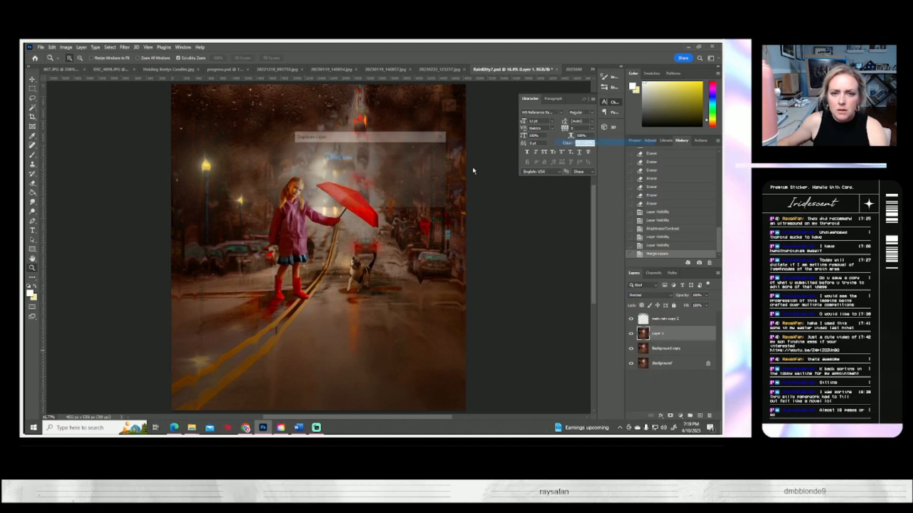
click(432, 152)
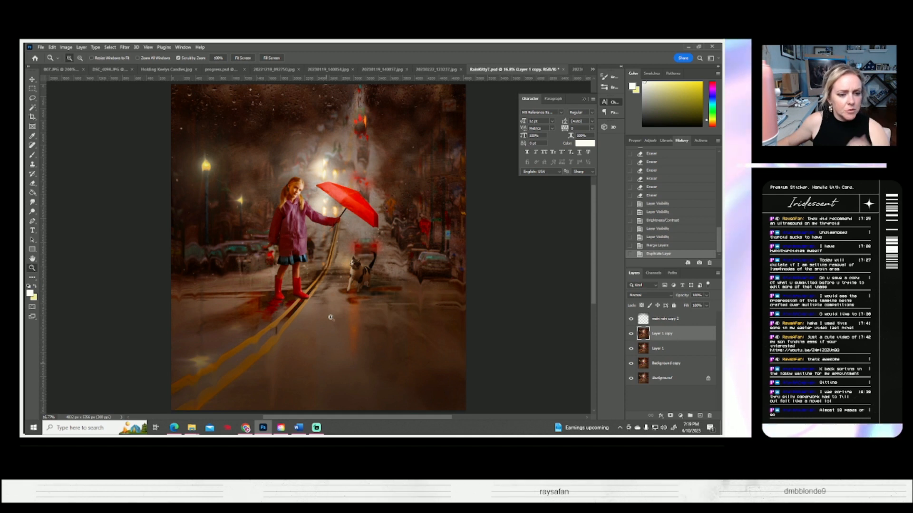
- Darken the road along the sole of the red boot on the yellow line using a small soft Burn tool
click(295, 308)
click(295, 308)
click(294, 307)
click(295, 308)
click(295, 308)
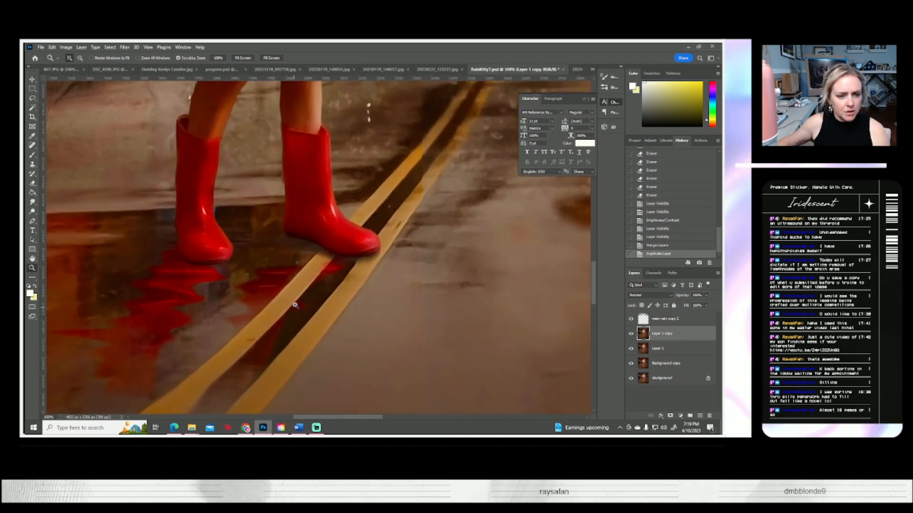
click(32, 211)
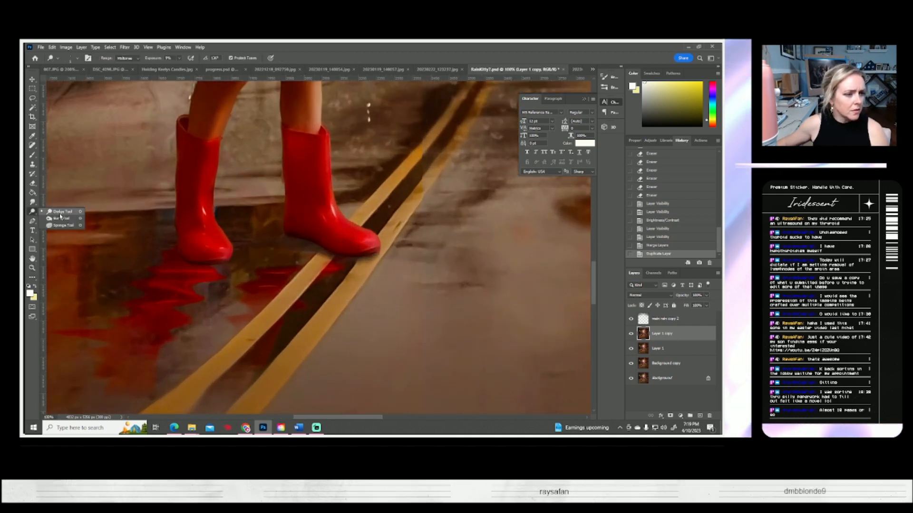
click(63, 219)
click(70, 58)
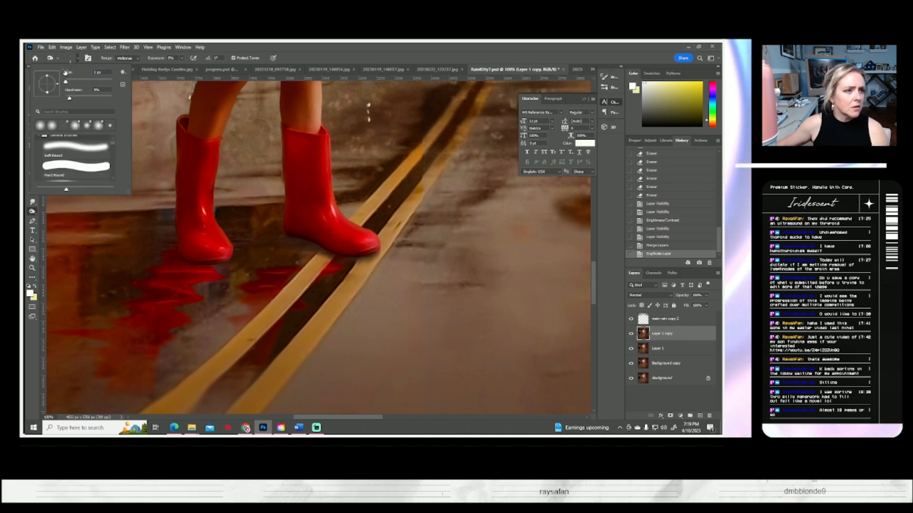
drag(71, 82, 72, 83)
click(316, 246)
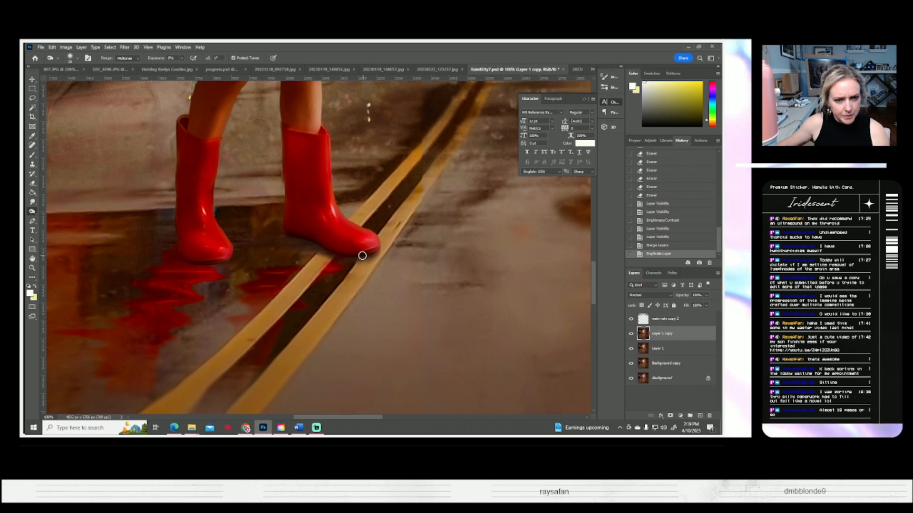
drag(363, 259, 334, 252)
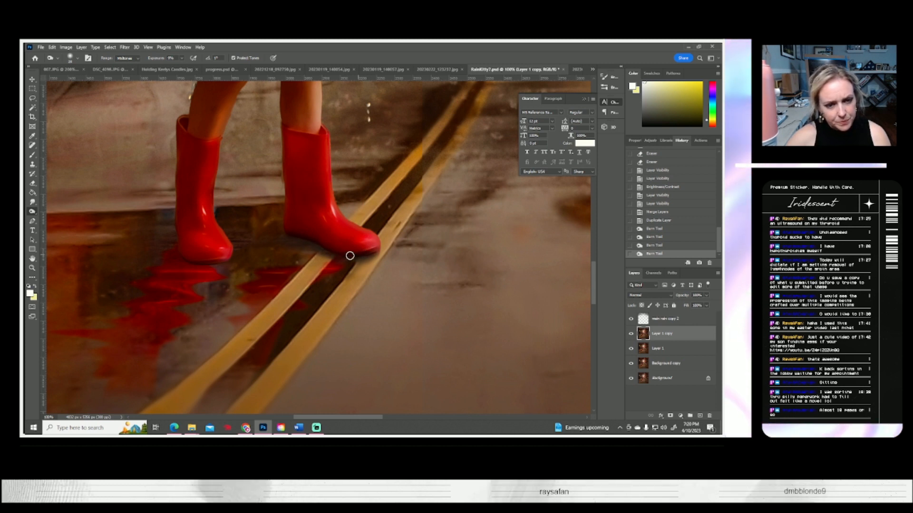
drag(289, 239, 287, 233)
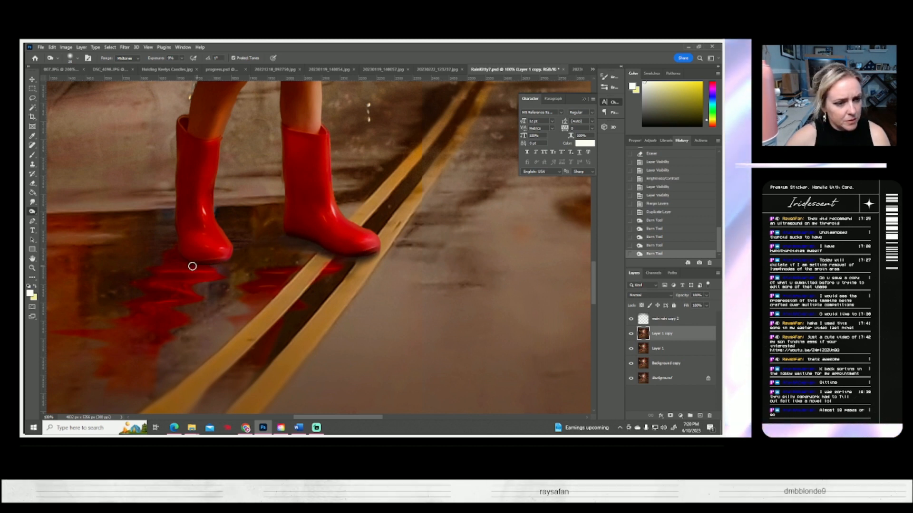
- Burn a contact shadow under the girl's other boot and deepen the road shading between the two boots
mouse_move(179, 254)
mouse_down()
mouse_move(205, 270)
mouse_move(177, 266)
mouse_move(175, 250)
mouse_move(224, 264)
mouse_move(187, 265)
mouse_move(168, 256)
mouse_move(185, 260)
mouse_move(174, 251)
mouse_move(210, 260)
mouse_move(150, 260)
mouse_up()
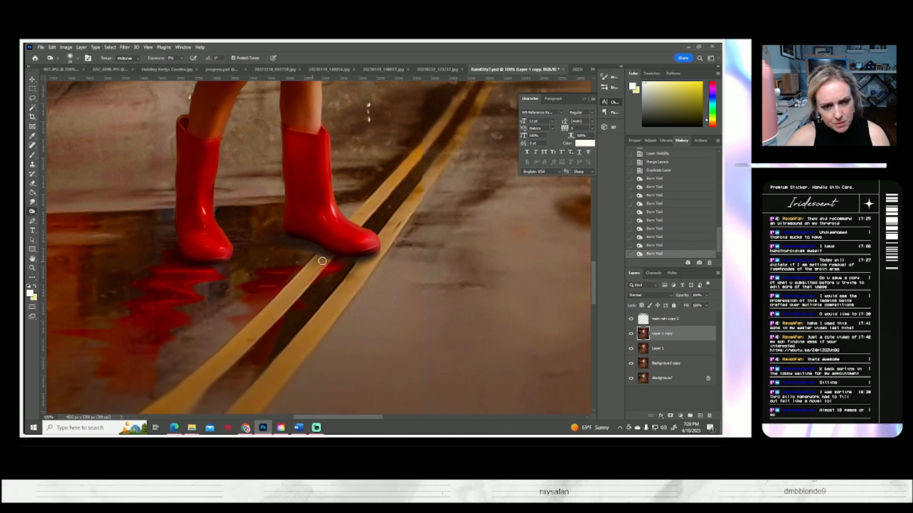
drag(313, 252, 332, 256)
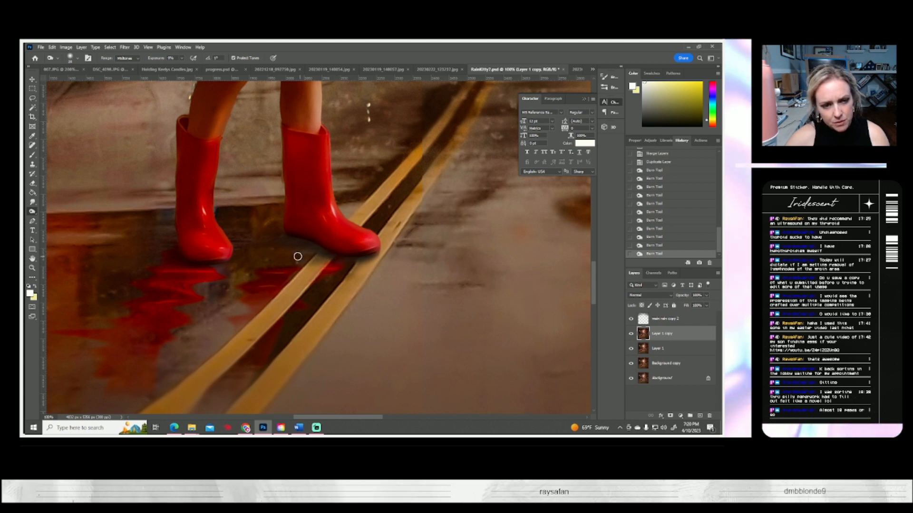
drag(272, 235, 265, 226)
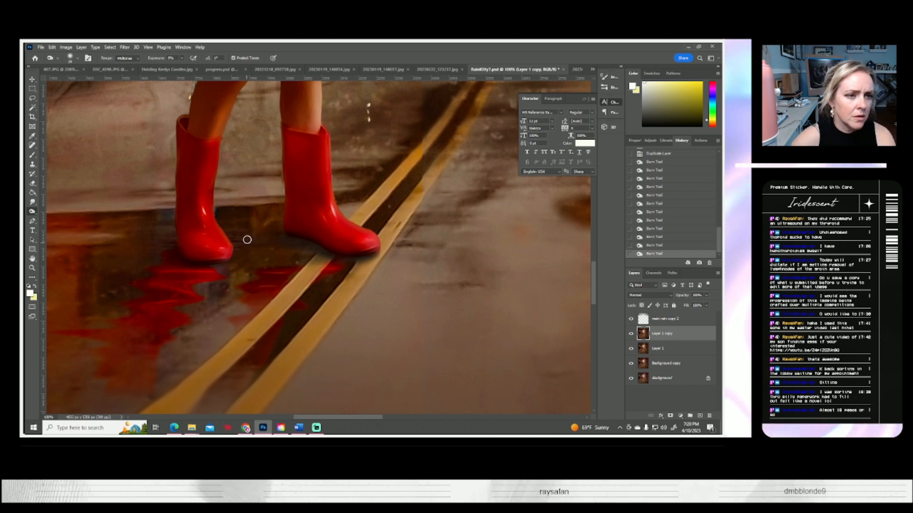
- Burn the road around the cat's front paws and compare the layer's result by toggling its visibility
drag(257, 231, 236, 345)
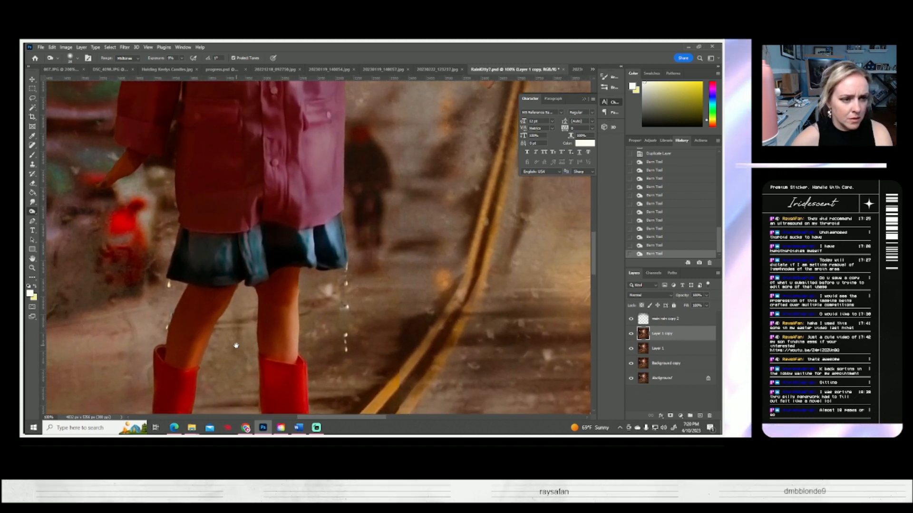
drag(361, 334, 135, 159)
drag(302, 234, 332, 271)
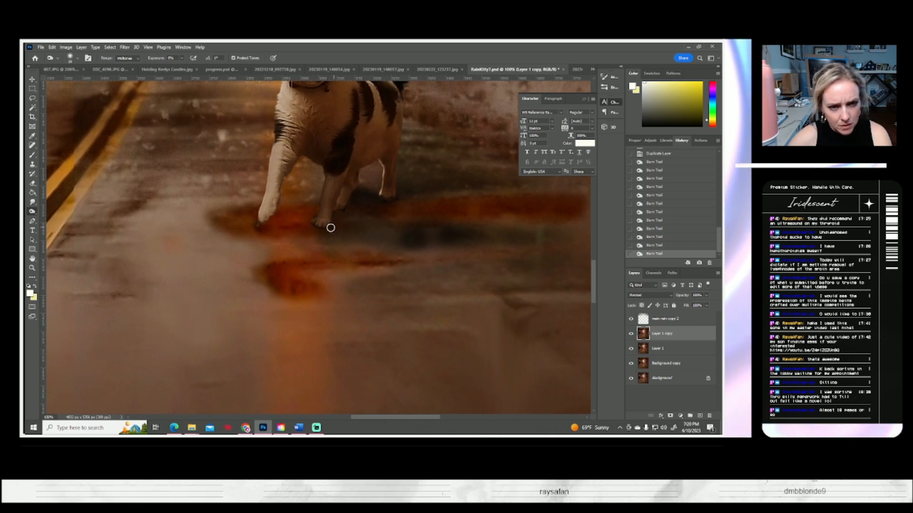
drag(328, 206, 318, 216)
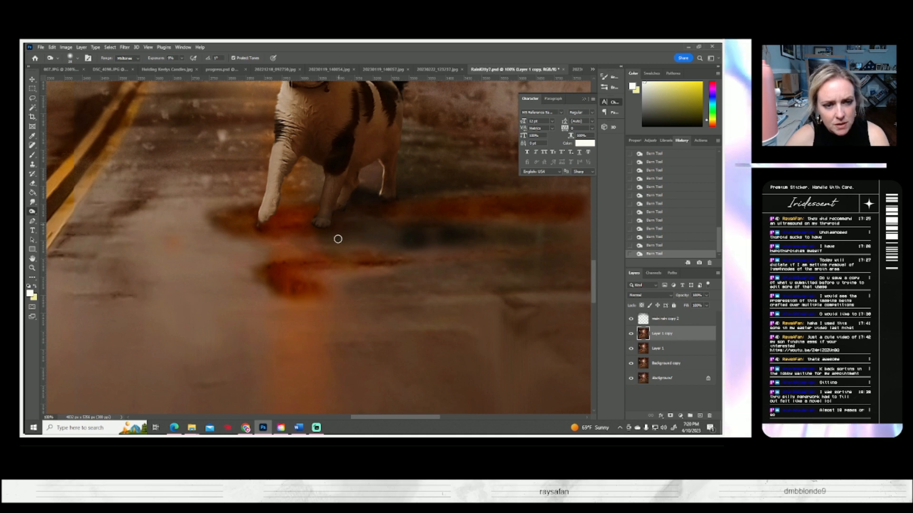
mouse_move(302, 250)
mouse_down()
mouse_move(313, 292)
mouse_move(354, 331)
mouse_up()
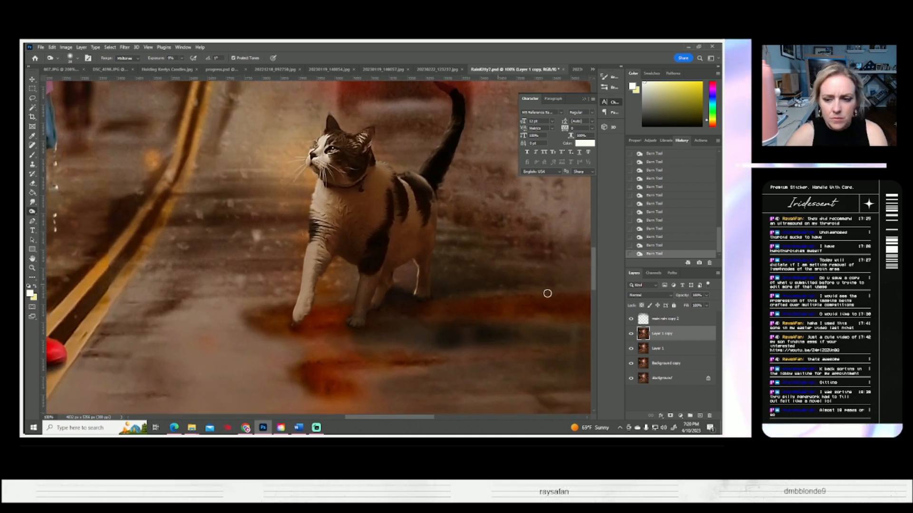
click(631, 334)
click(631, 334)
- Try a tiny dab of paint on the cat's far eye with a 1 px Soft Round brush, and undo it
drag(324, 163, 301, 219)
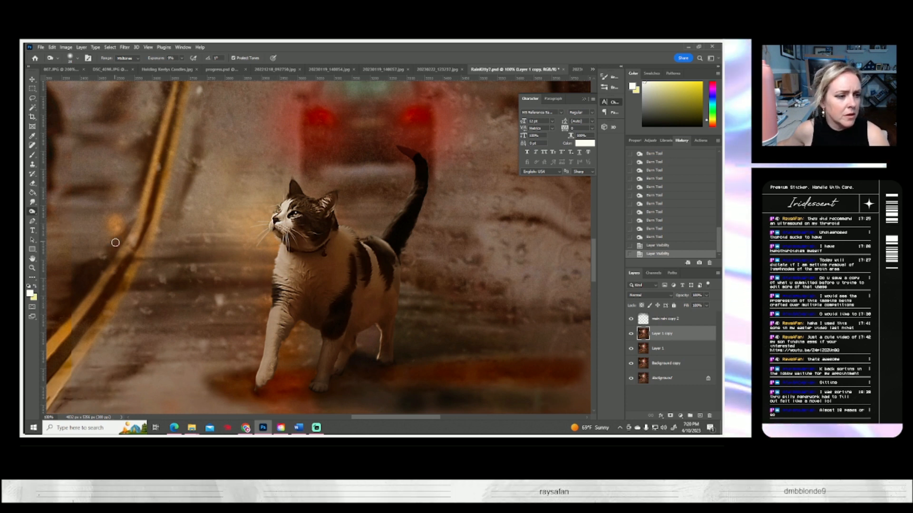
click(33, 268)
click(272, 206)
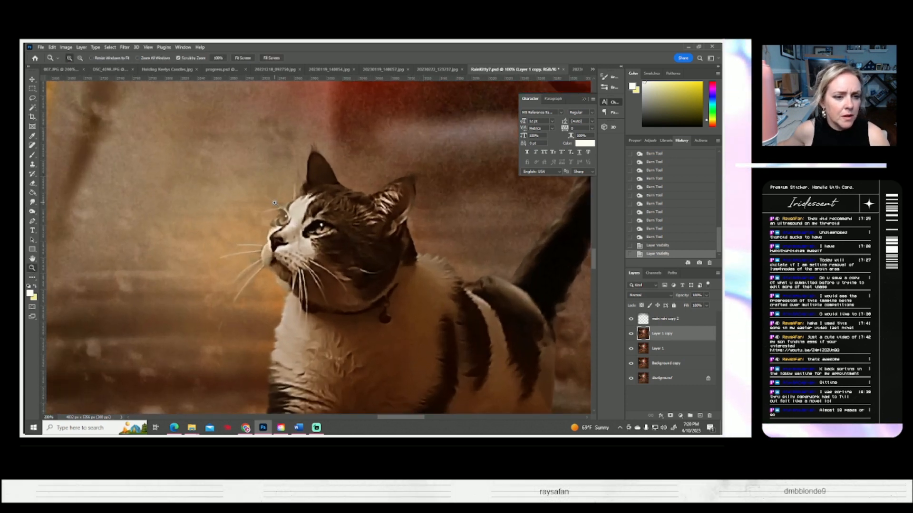
key(b)
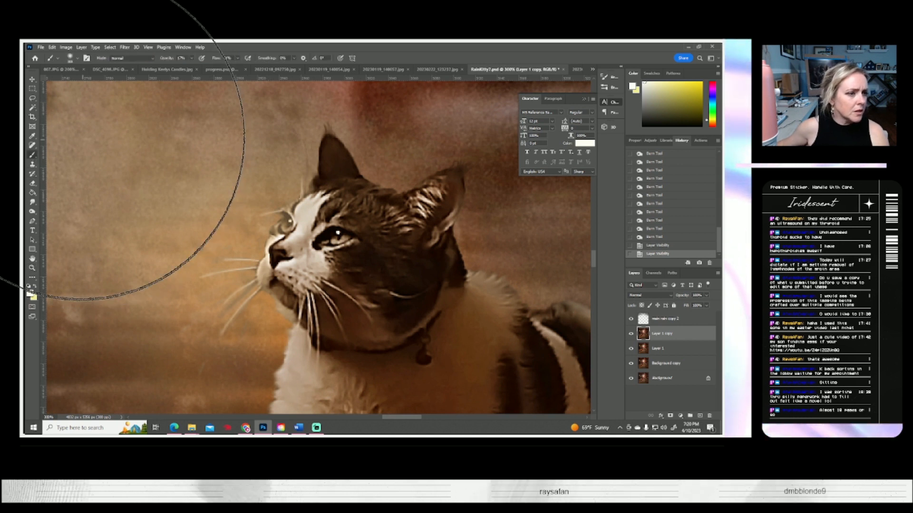
click(76, 59)
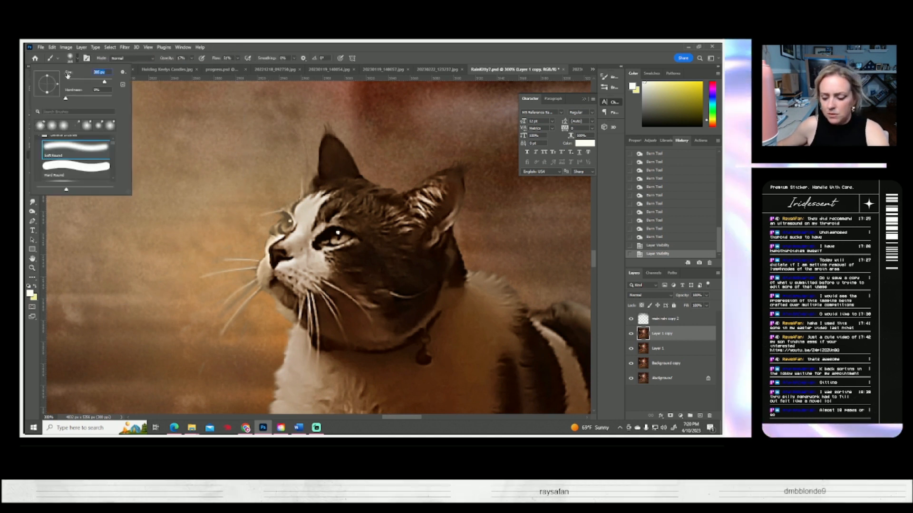
text(1)
key(Return)
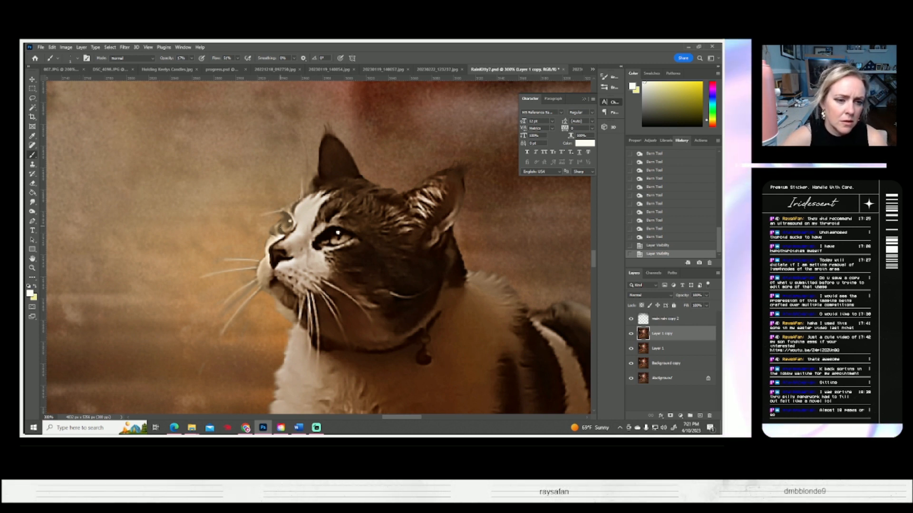
click(289, 242)
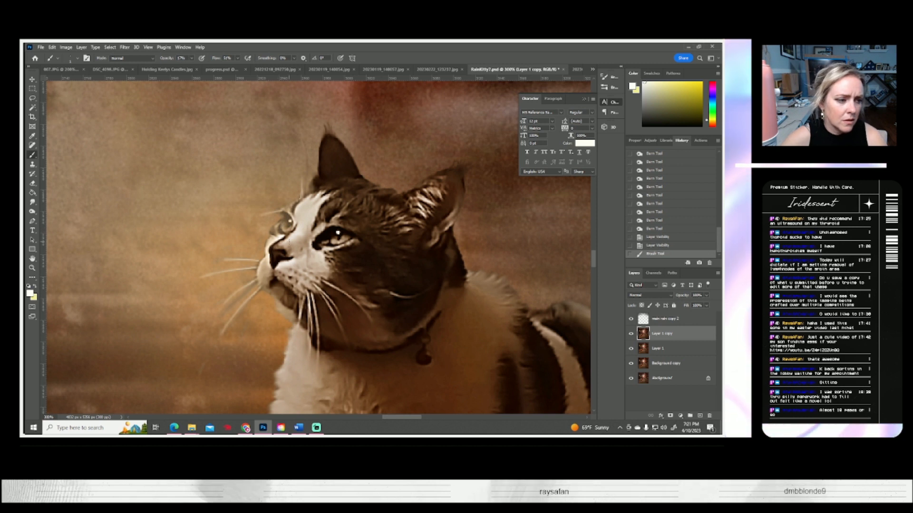
key(ctrl+z)
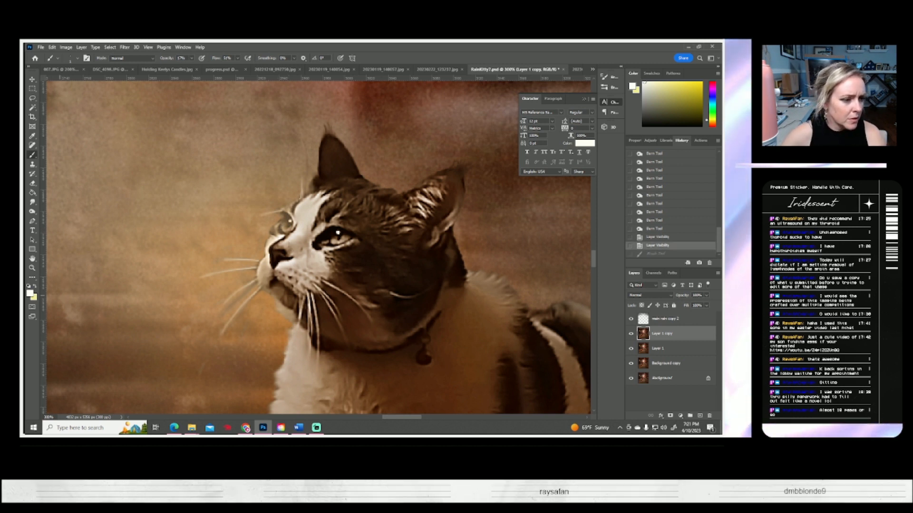
- Make white the painting colour and try a dab on the cat's far eye at a higher brush opacity, undoing the dab
click(30, 286)
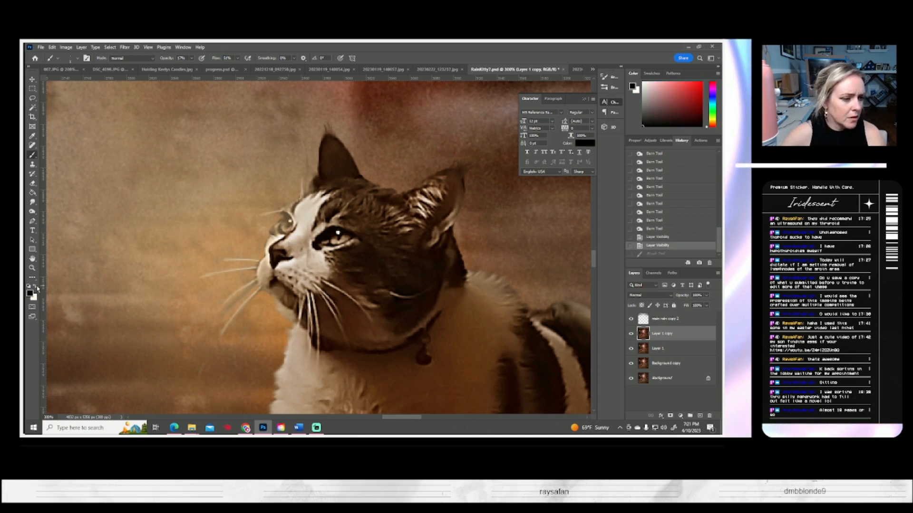
key(x)
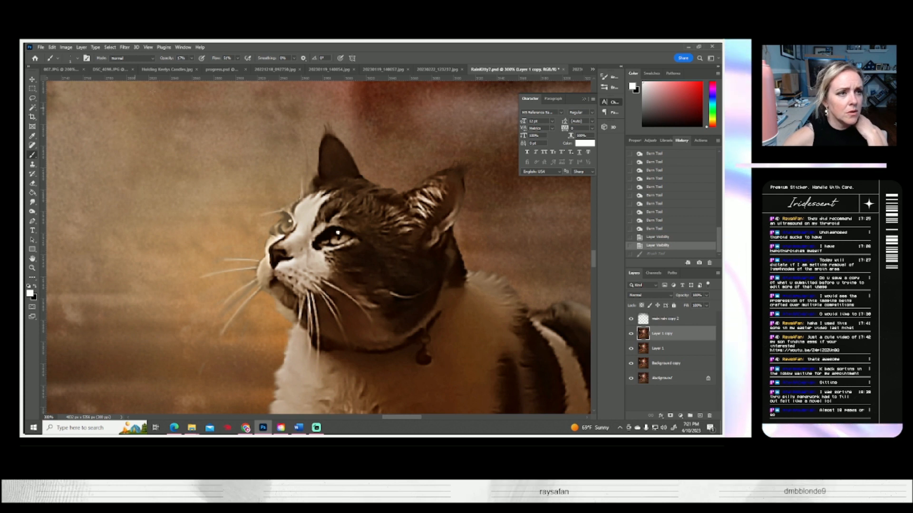
click(192, 58)
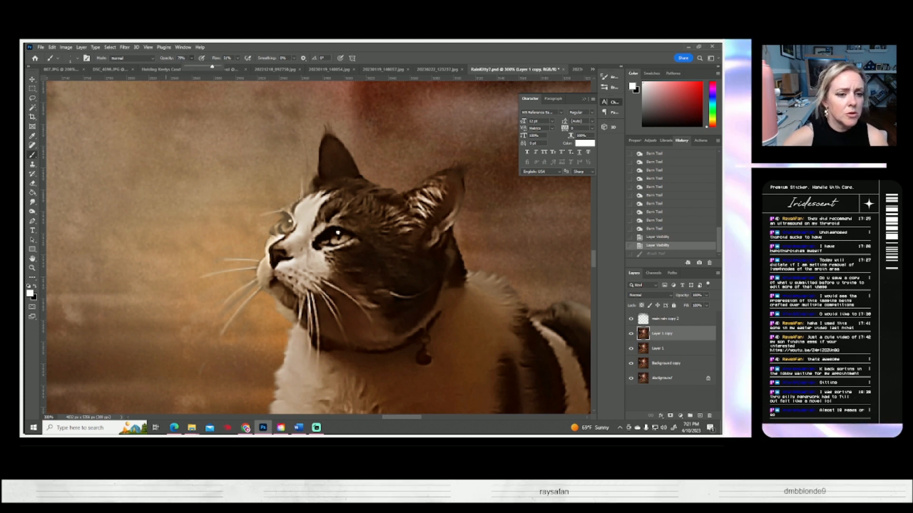
click(280, 231)
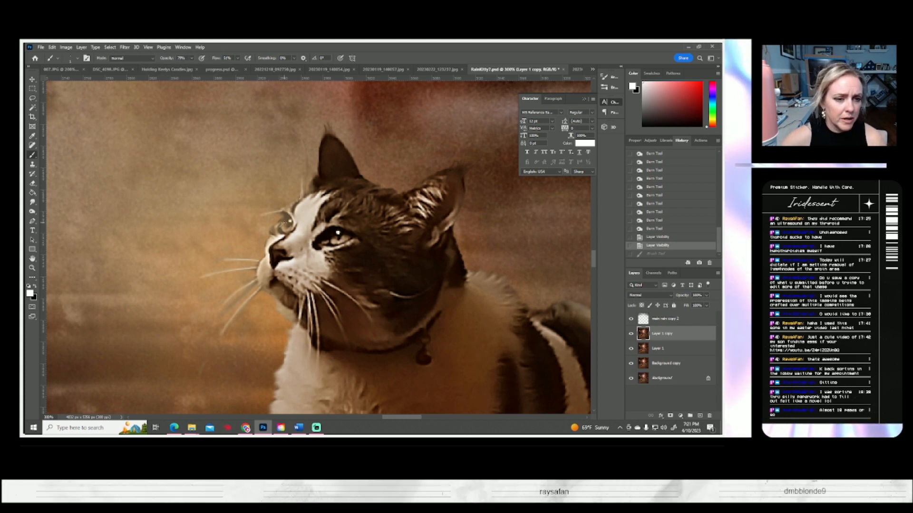
click(280, 231)
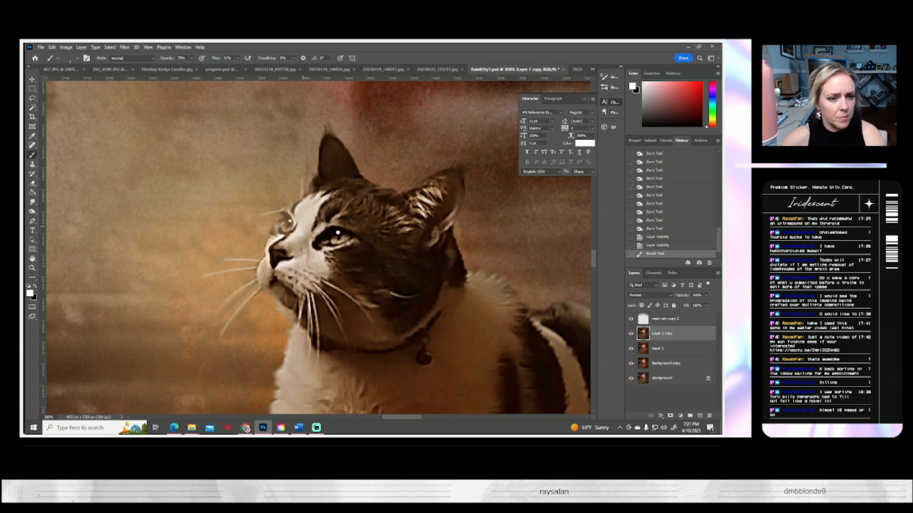
key(ctrl+z)
- Raise the brush opacity to 100% and paint white highlights around the cat's far eye and on the whiskers above it
click(192, 58)
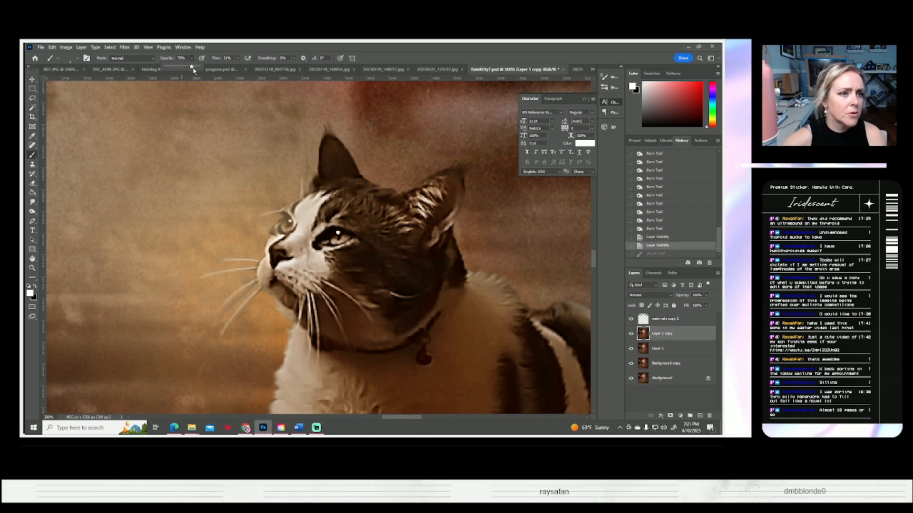
drag(190, 67, 204, 66)
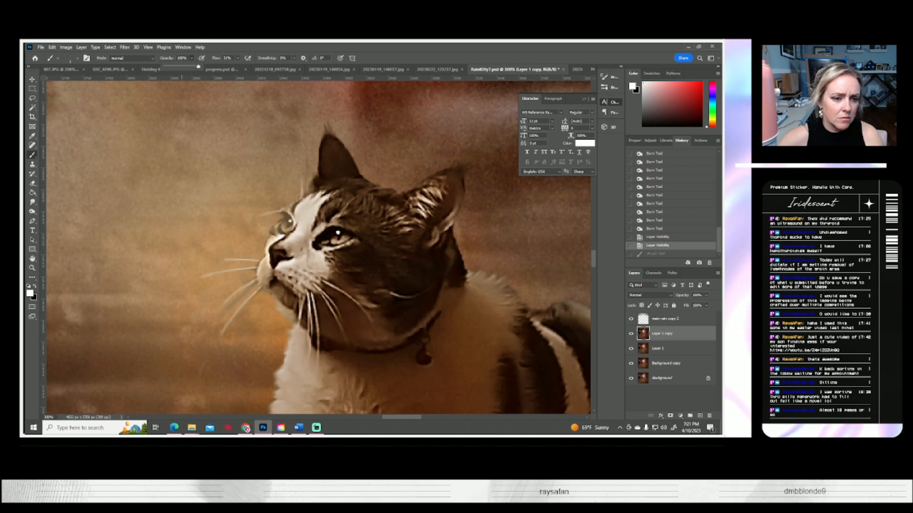
click(280, 227)
drag(285, 221, 280, 228)
click(282, 224)
click(282, 224)
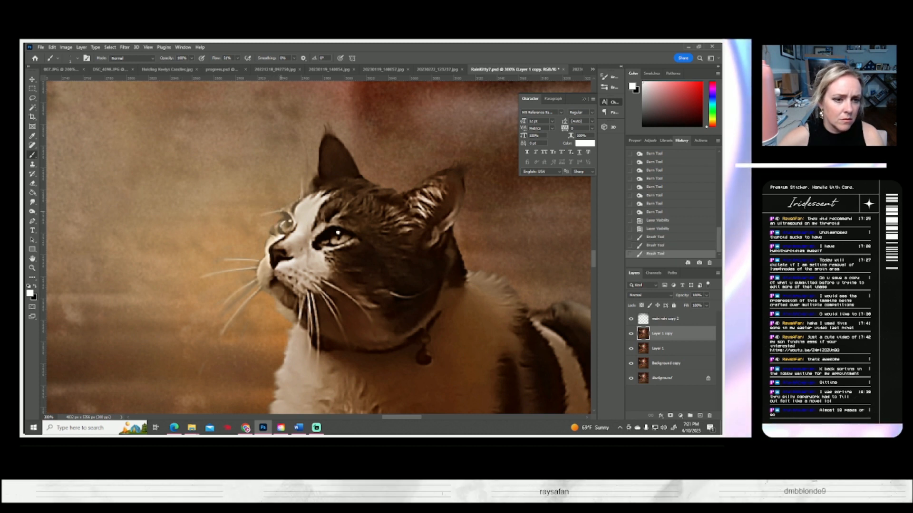
click(262, 214)
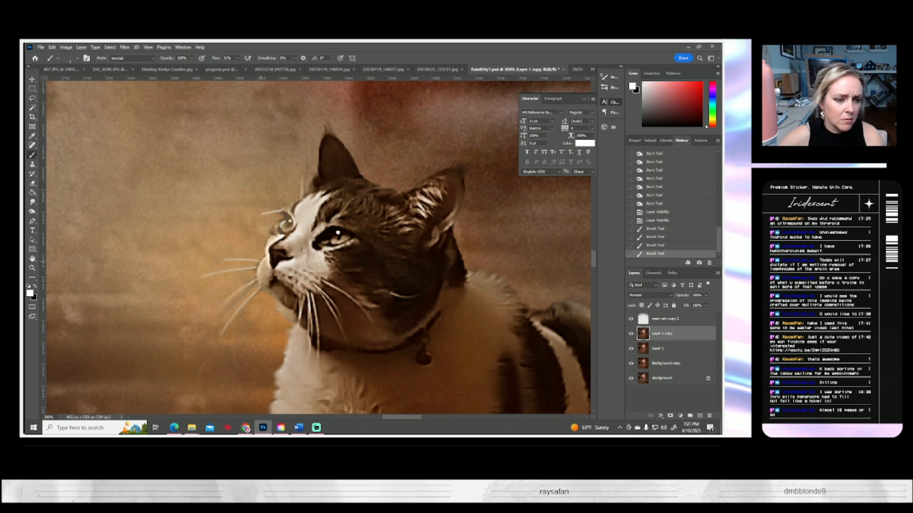
- Paint fine white strokes along the edge of the cat's nose and muzzle and over the nearby whiskers
mouse_move(259, 261)
mouse_down()
mouse_move(233, 260)
mouse_move(266, 246)
mouse_up()
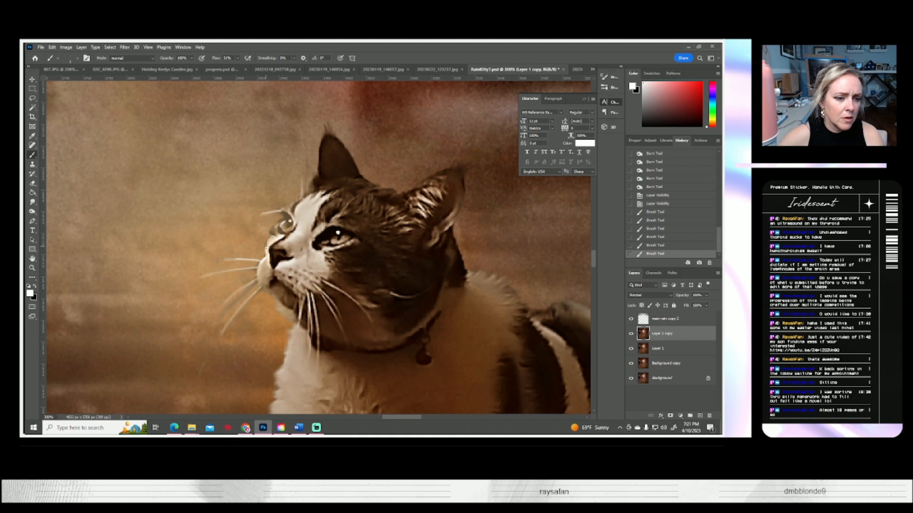
click(272, 250)
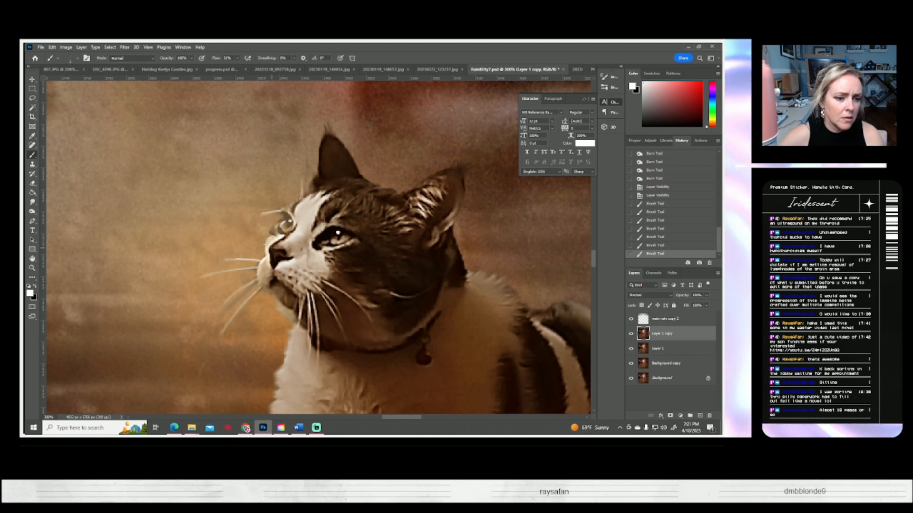
click(269, 246)
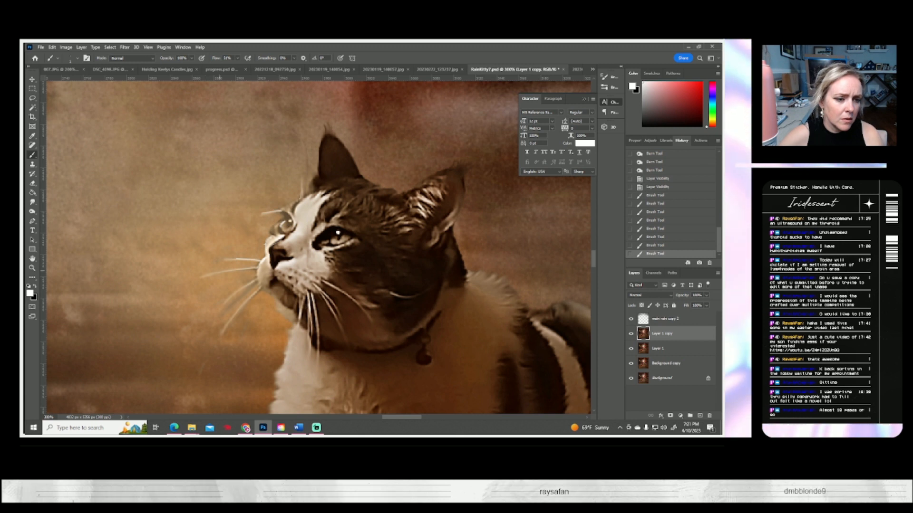
mouse_move(256, 265)
mouse_down()
mouse_move(235, 269)
mouse_move(219, 302)
mouse_move(246, 298)
mouse_up()
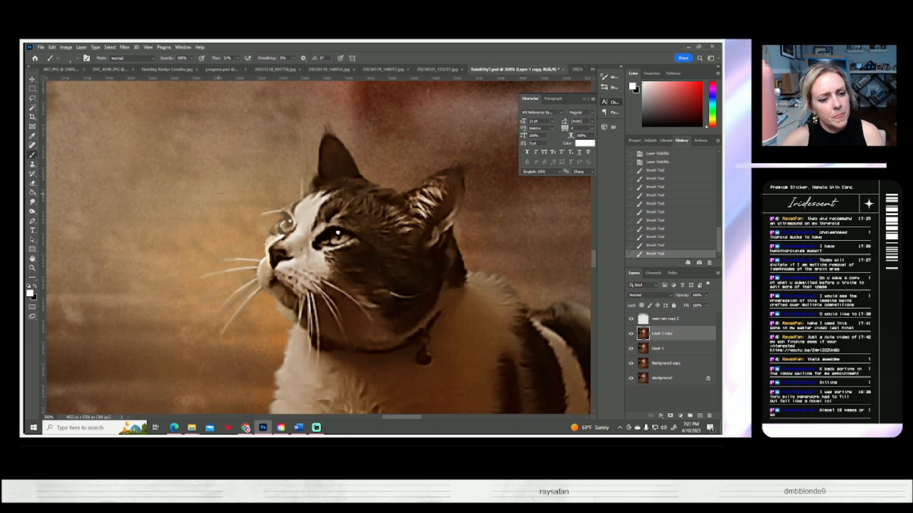
- Paint small black details along the upper edge of the cat's far eye
click(35, 286)
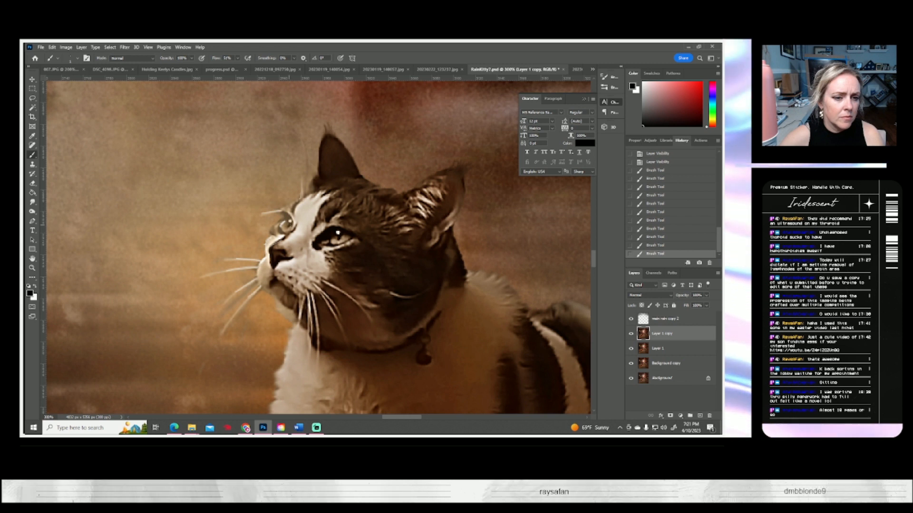
click(288, 224)
click(291, 221)
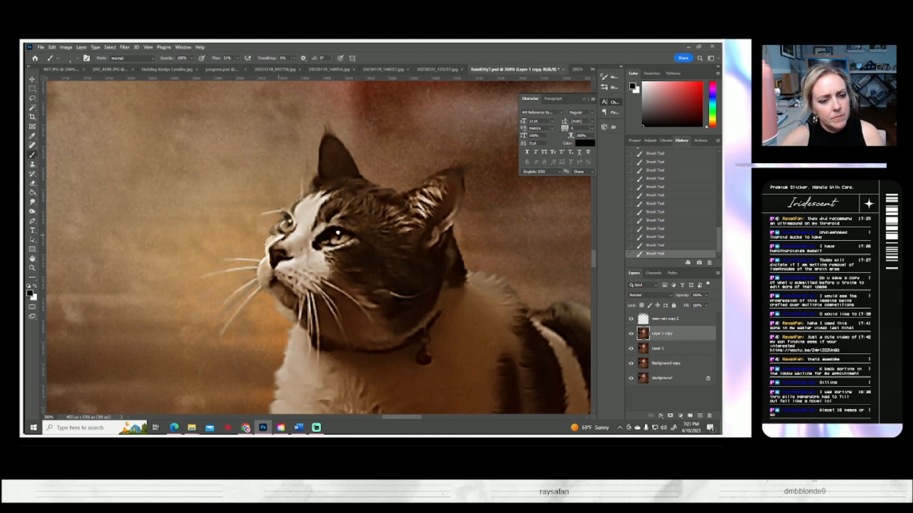
- Blend the paint around the cat's far eye and the whiskers beside the muzzle using a small Smudge tool at reduced strength
click(33, 202)
click(71, 58)
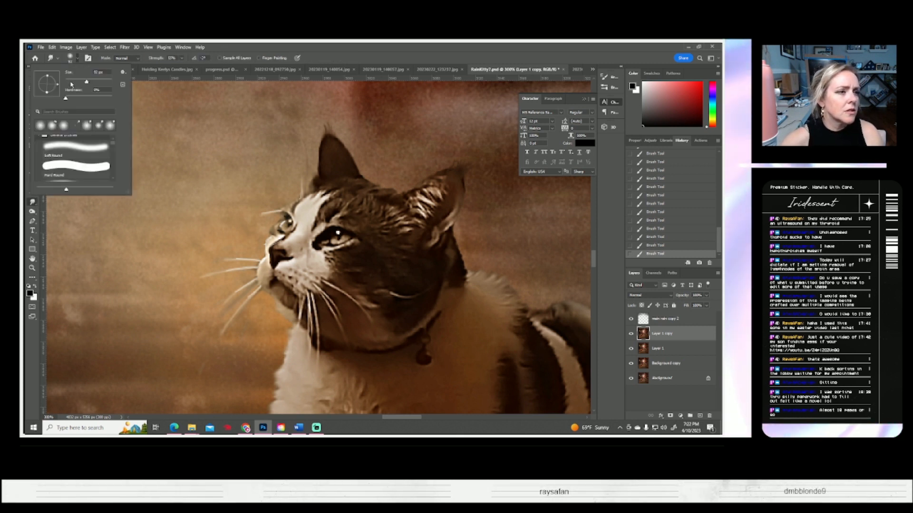
click(68, 81)
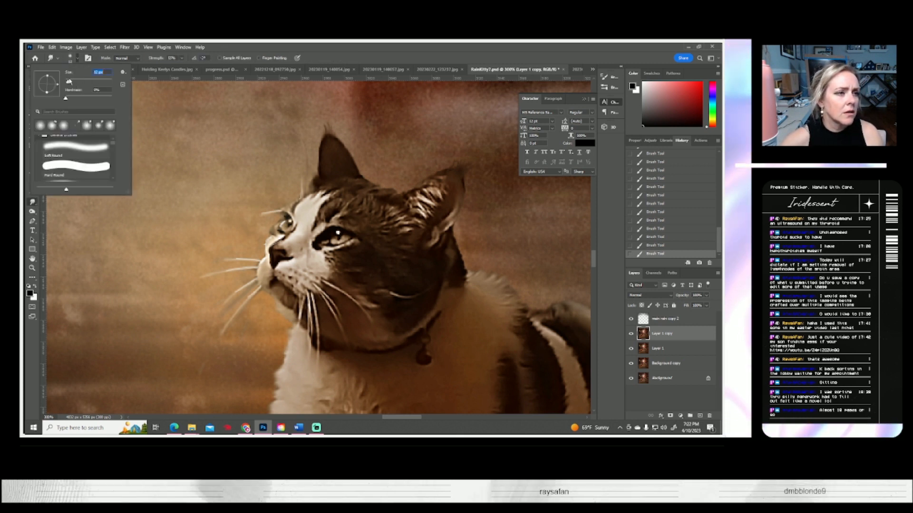
click(182, 58)
click(169, 66)
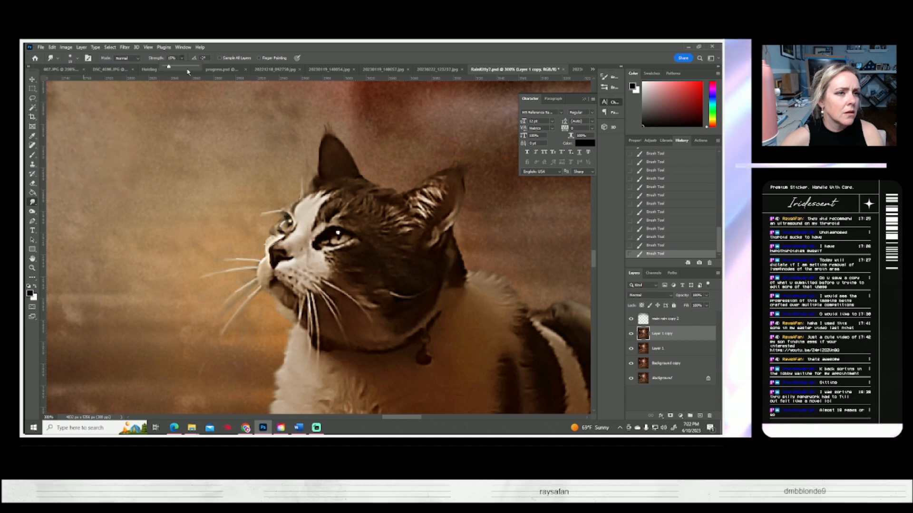
mouse_move(288, 218)
mouse_down()
mouse_move(266, 242)
mouse_move(213, 260)
mouse_move(224, 262)
mouse_move(219, 272)
mouse_move(149, 290)
mouse_up()
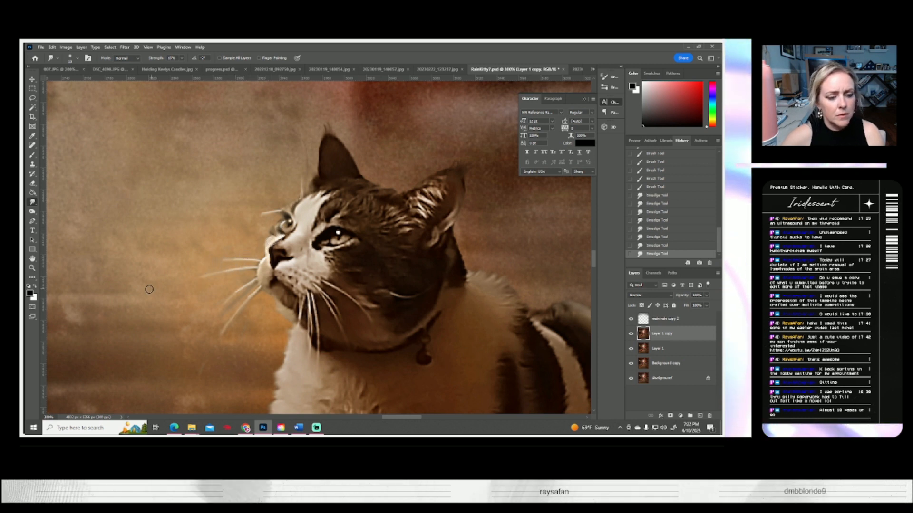
mouse_move(238, 286)
mouse_down()
mouse_move(224, 298)
mouse_move(238, 292)
mouse_move(232, 299)
mouse_up()
scroll(248, 304, left, 1)
drag(255, 294, 252, 299)
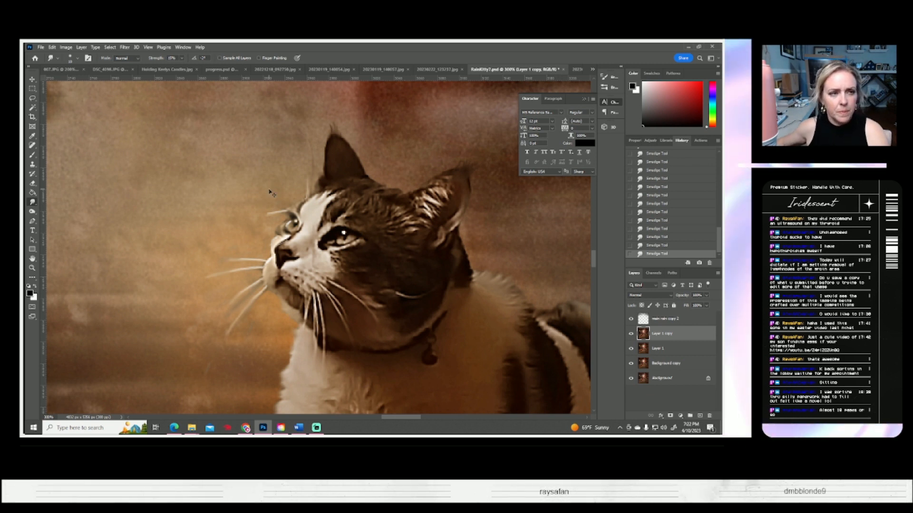
- Fit the whole composite in view and save RainKitty7.psd
click(32, 268)
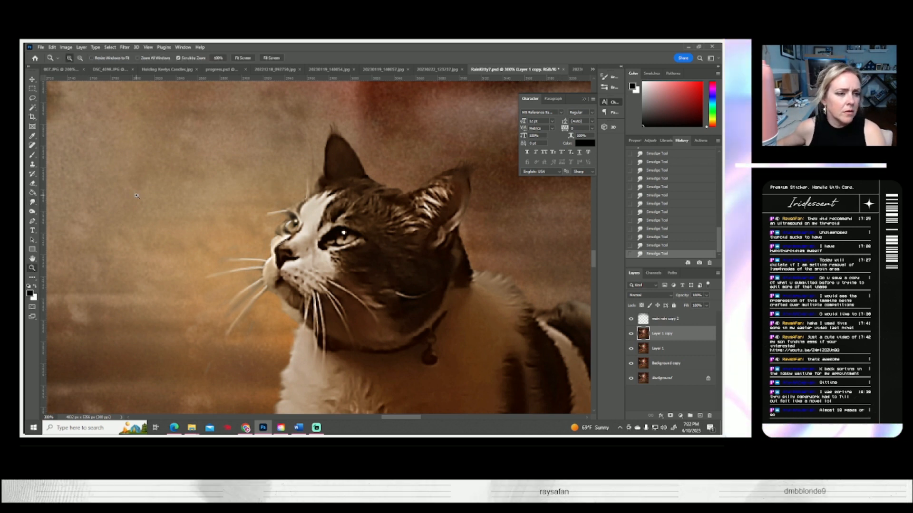
click(242, 59)
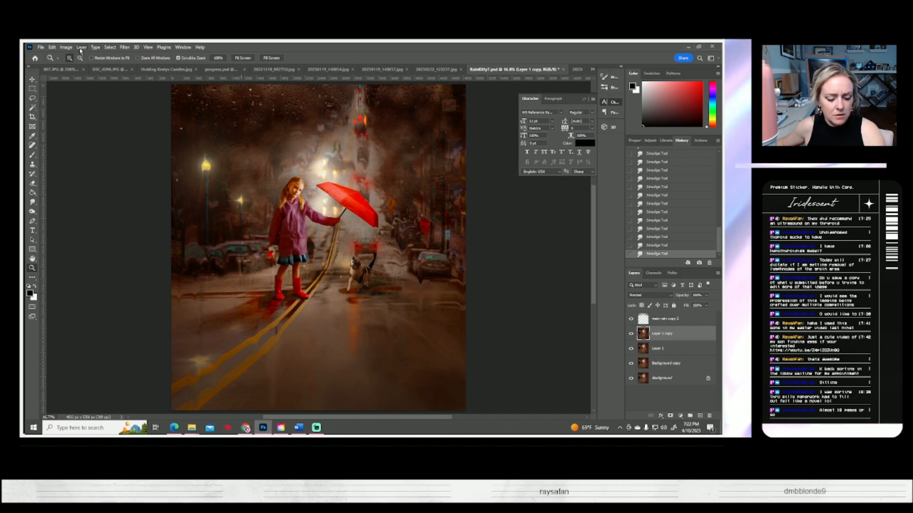
key(ctrl+s)
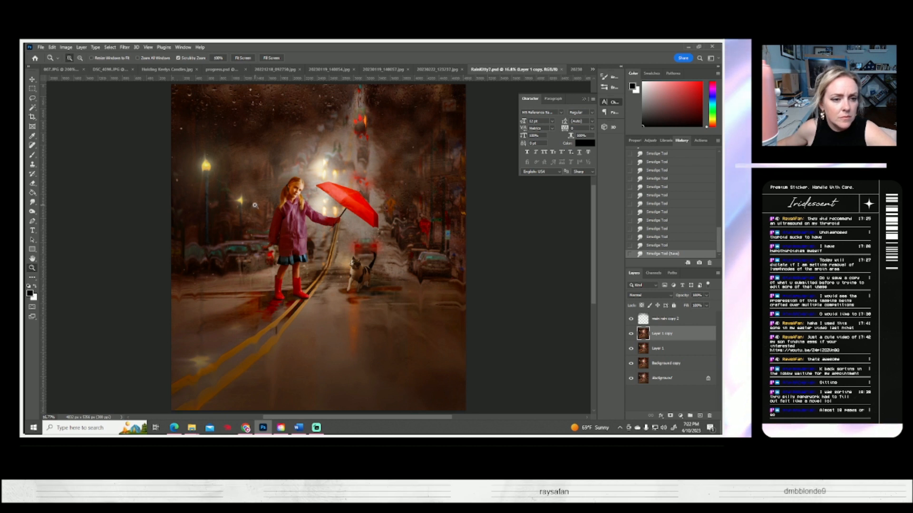
- Merge Layer 1 copy, Layer 1, Background copy and Background into one layer, and duplicate the merged layer beneath the rain layer
alt+click(329, 261)
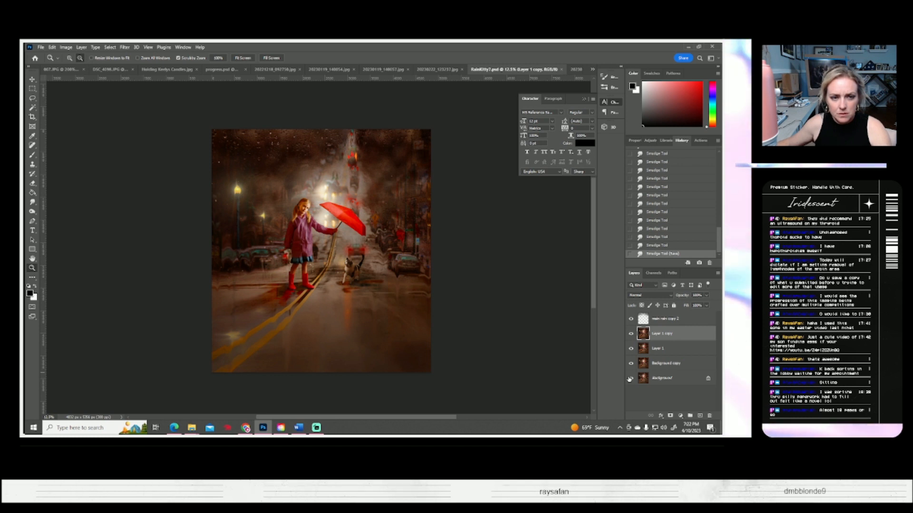
right_click(656, 378)
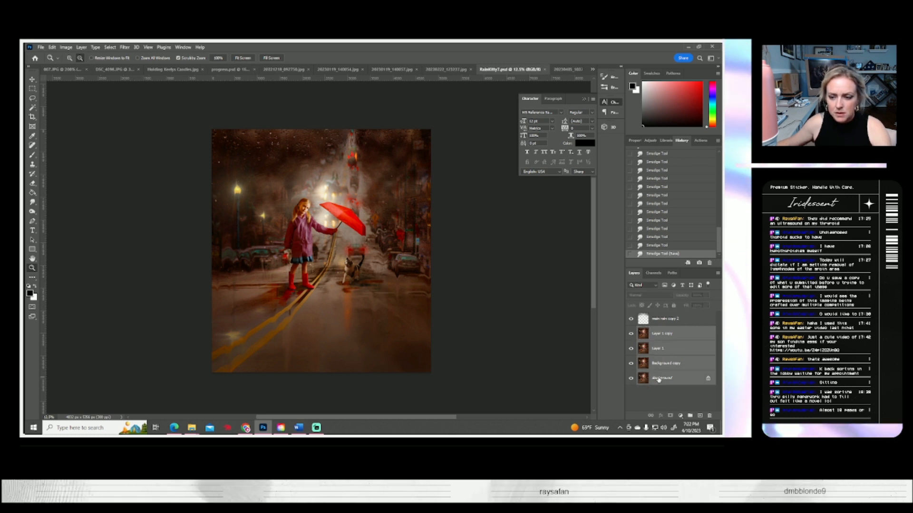
click(665, 357)
right_click(658, 333)
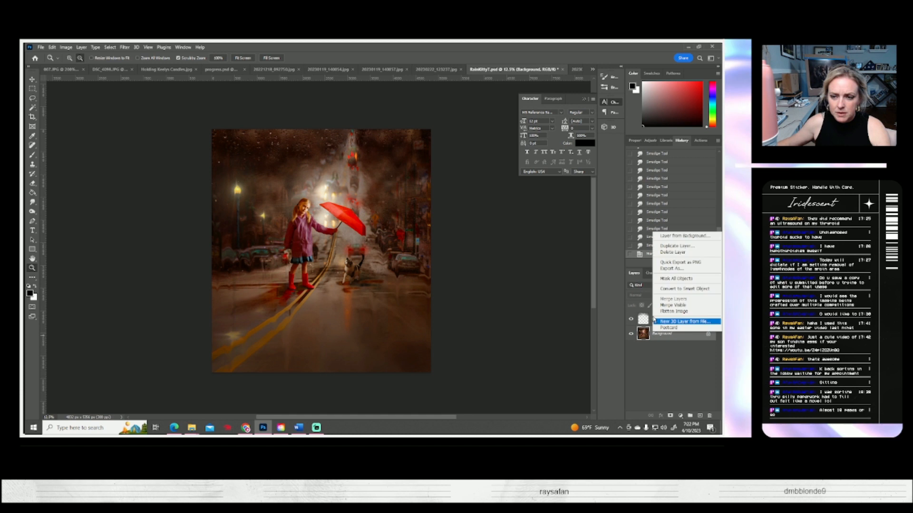
click(675, 246)
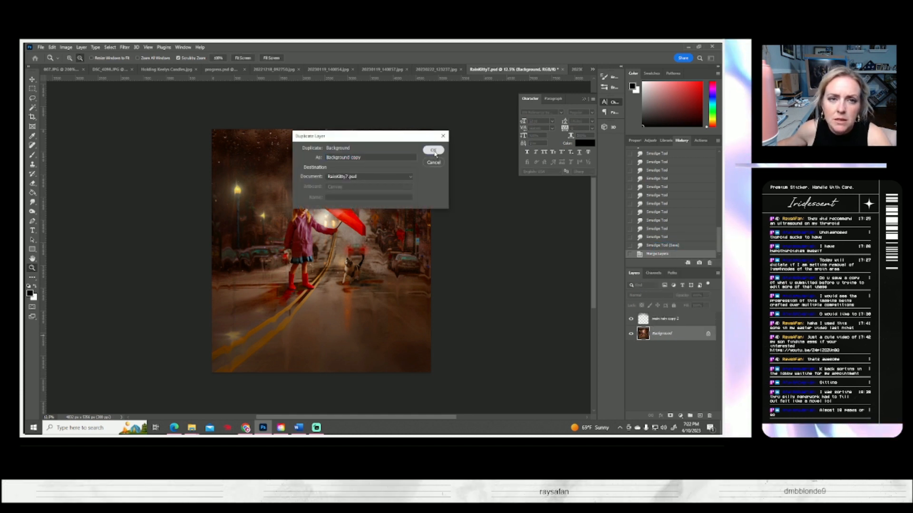
click(432, 149)
- Save the merged document under the new name RainKitty8.psd with Maximize Compatibility enabled
click(42, 47)
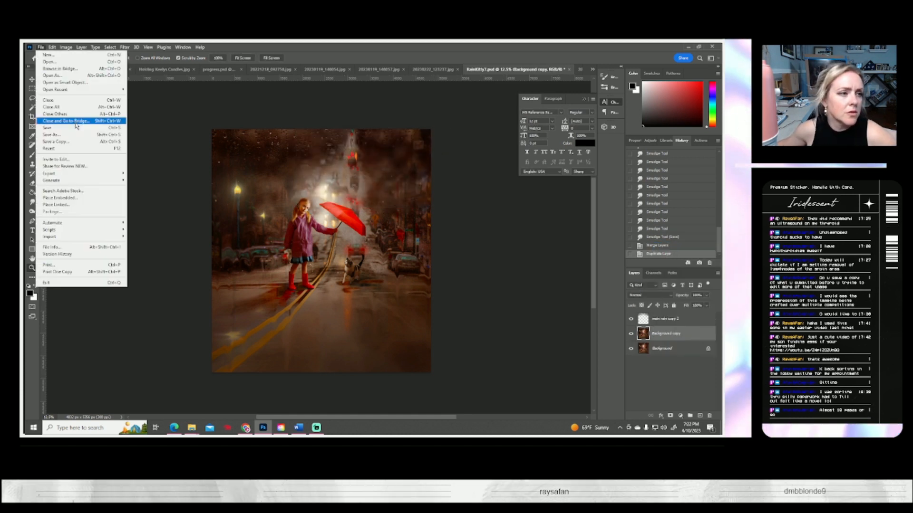
click(71, 135)
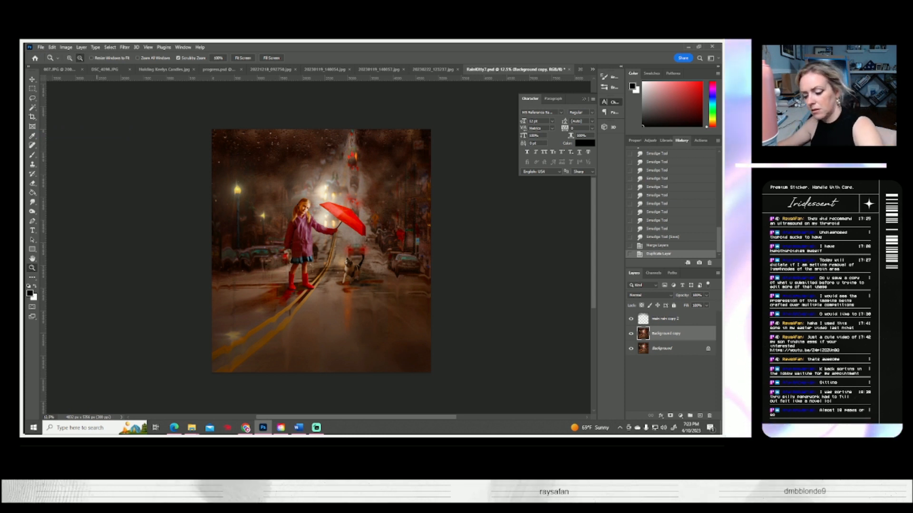
key(ctrl+s)
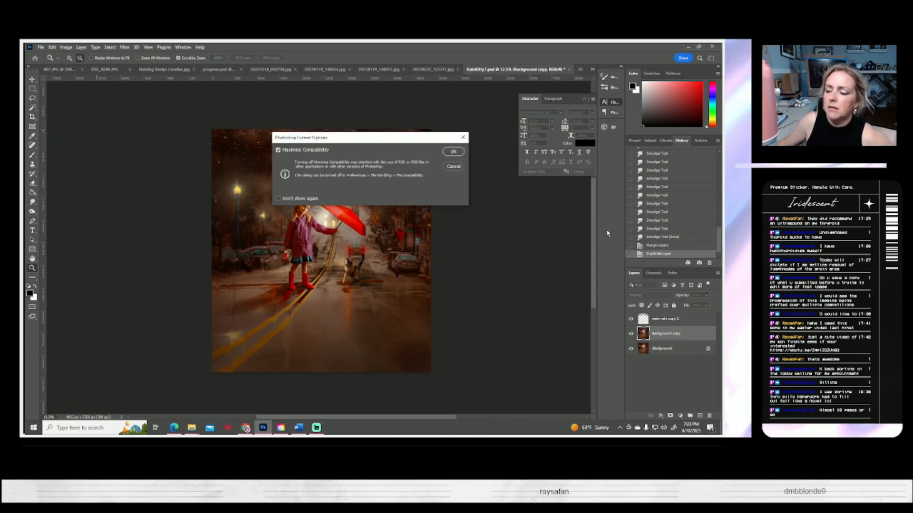
click(453, 152)
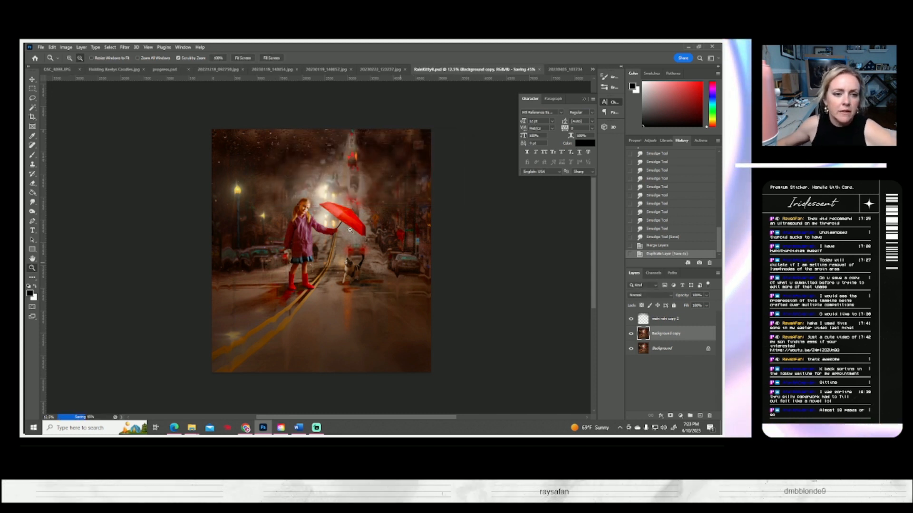
click(65, 47)
mouse_move(95, 66)
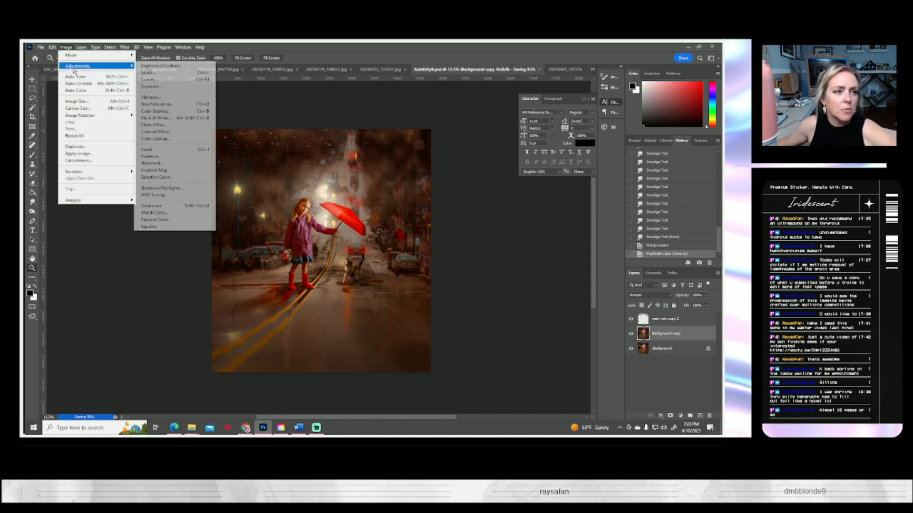
click(147, 73)
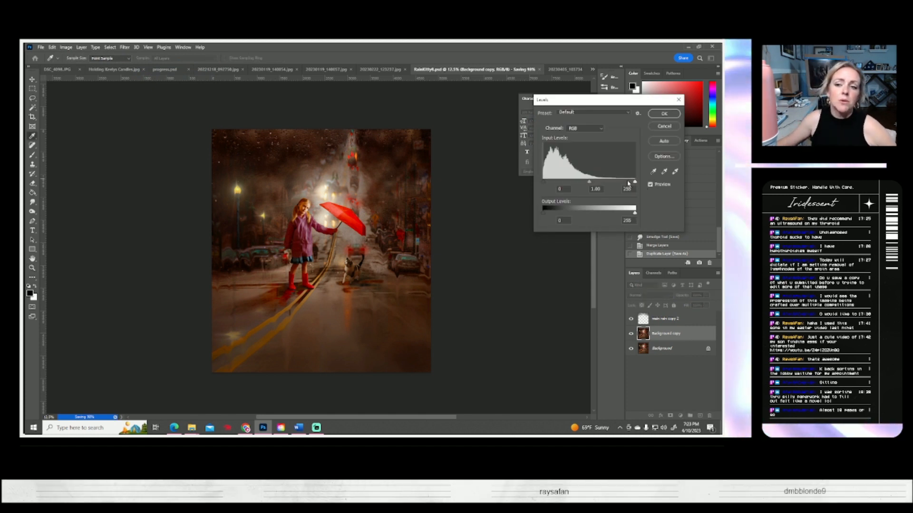
drag(635, 183, 537, 197)
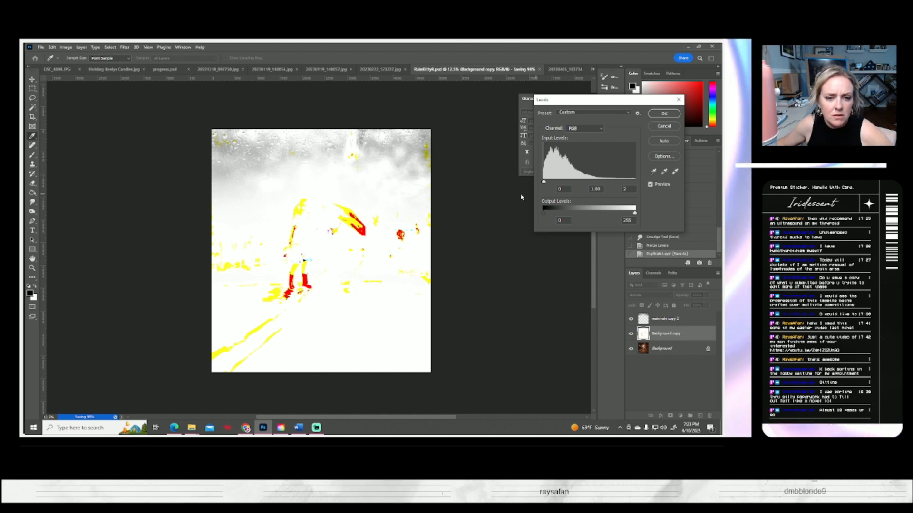
drag(550, 197, 673, 207)
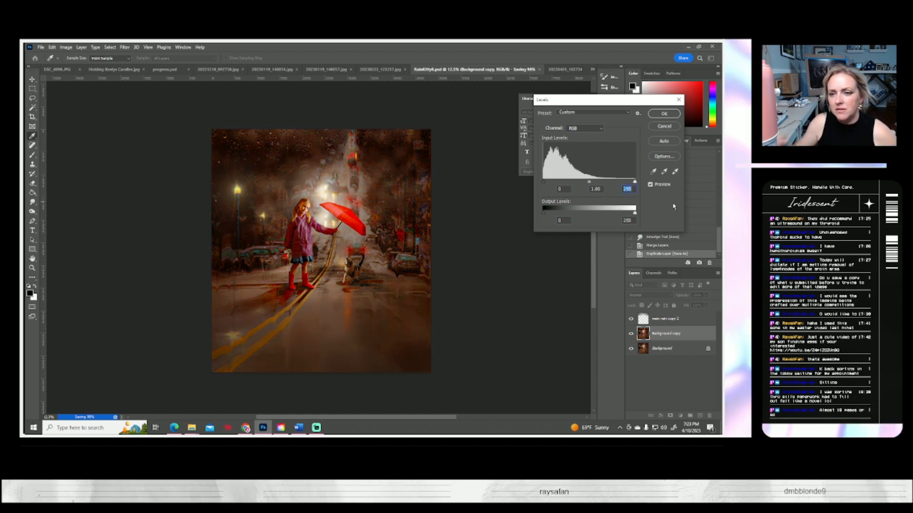
drag(543, 183, 542, 203)
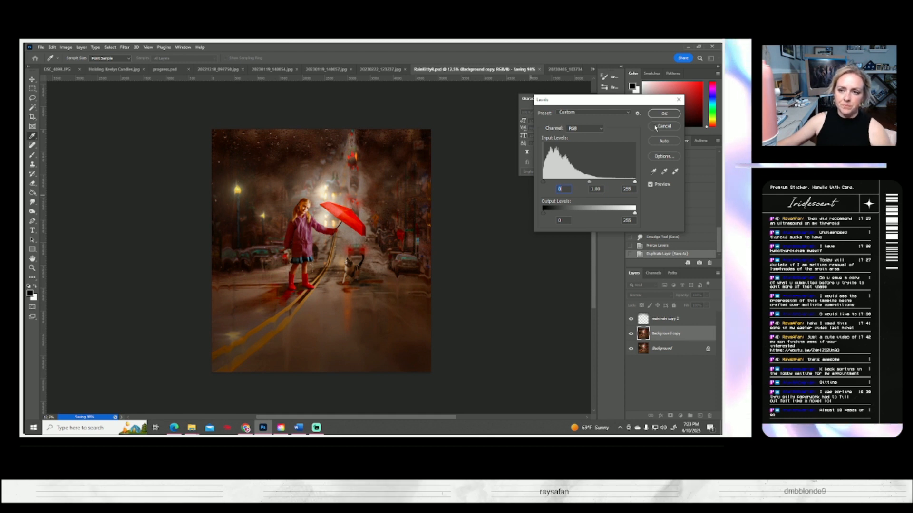
key(Return)
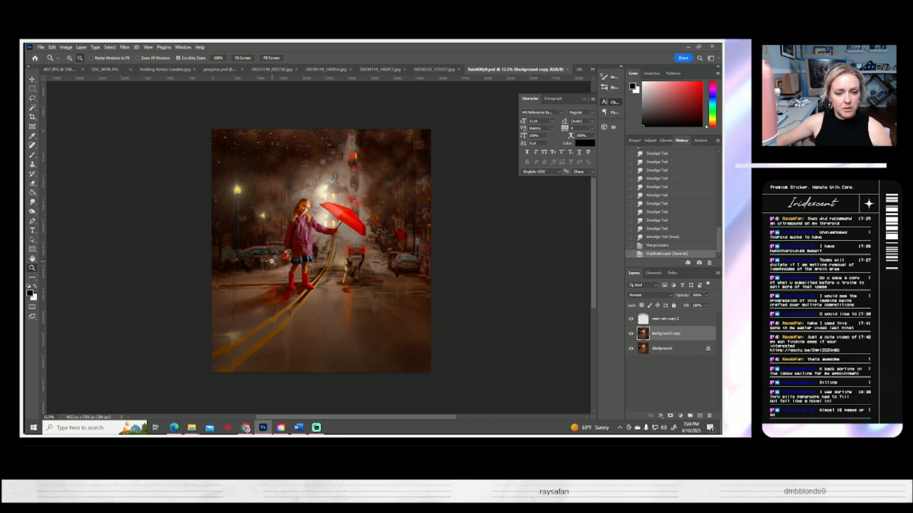
- Darken the lower edge and corners of the street on Background copy using a large soft Burn tool set to Midtones
click(33, 211)
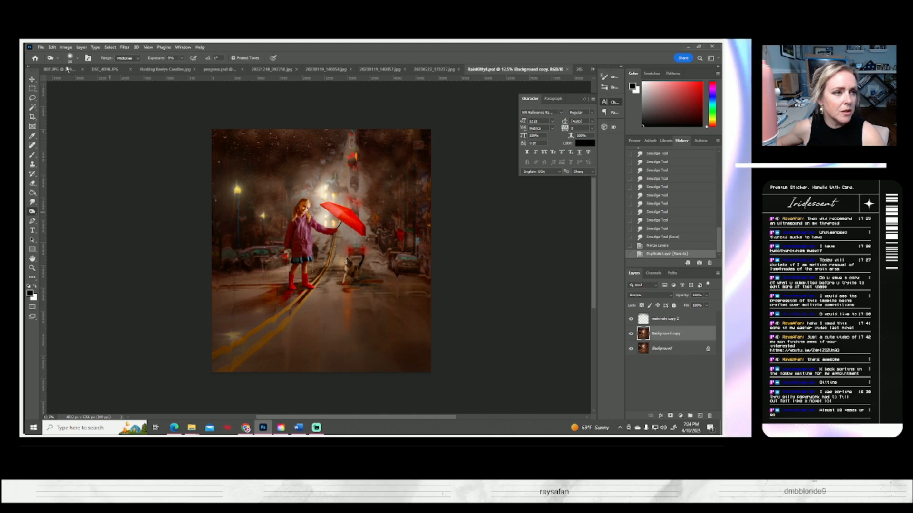
click(78, 59)
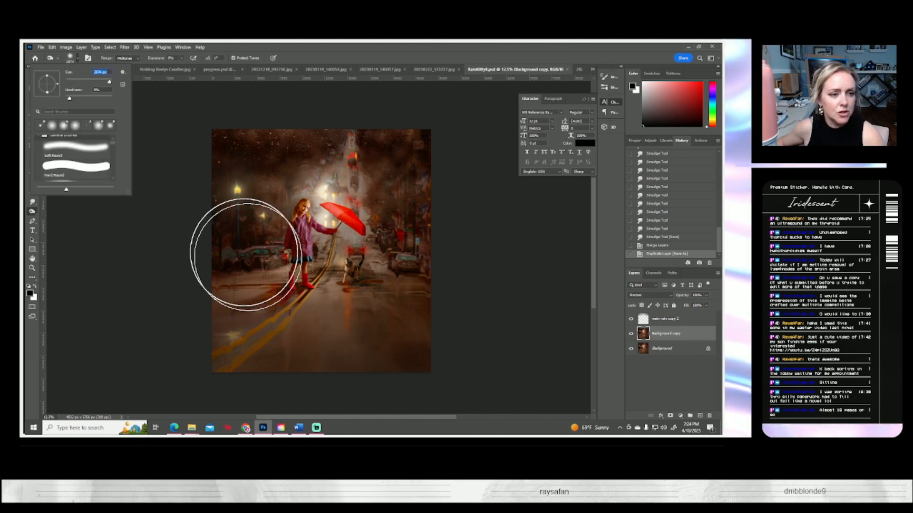
click(471, 367)
mouse_move(434, 369)
mouse_down()
mouse_move(163, 359)
mouse_move(158, 337)
mouse_up()
mouse_move(304, 389)
mouse_down()
mouse_move(147, 310)
mouse_move(173, 326)
mouse_up()
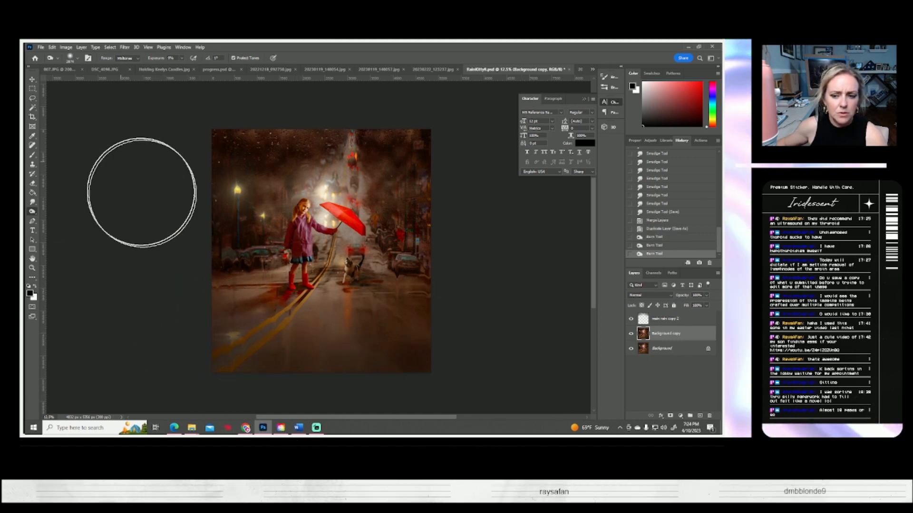
- Compare the image with and without the main rain copy 2 layer, and raise that layer's contrast to 50 with Brightness/Contrast
click(631, 319)
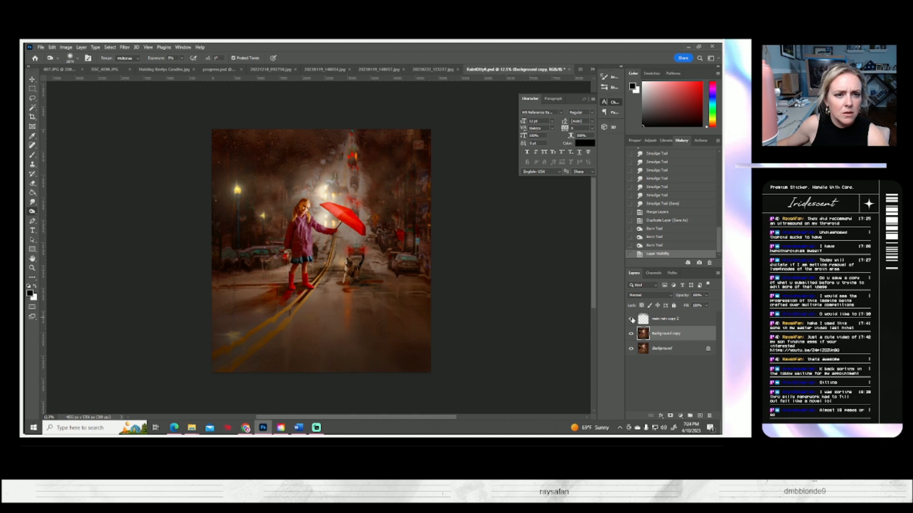
click(632, 319)
key(alt+bracketright)
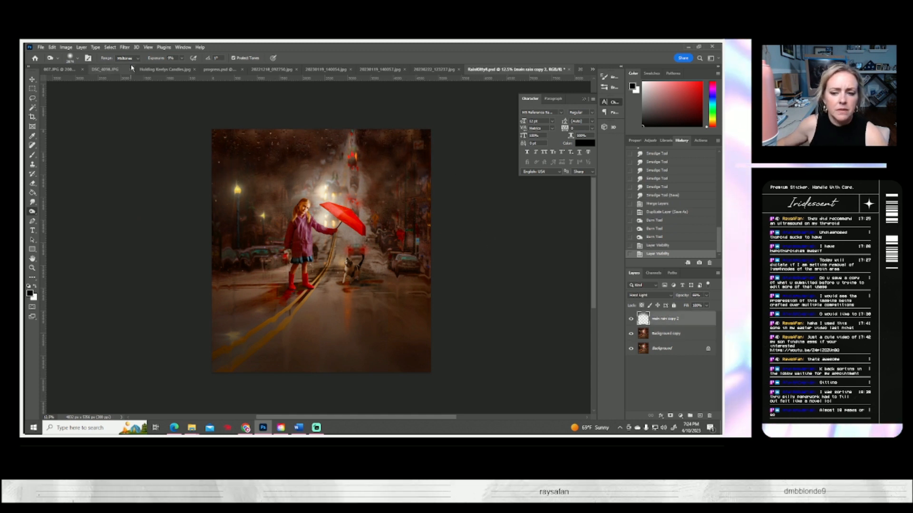
click(66, 47)
mouse_move(74, 65)
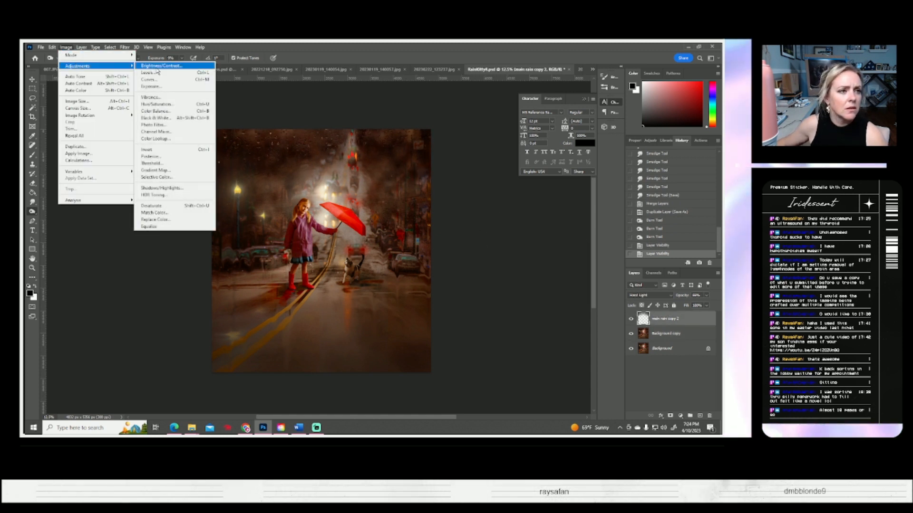
click(158, 69)
drag(519, 180, 538, 185)
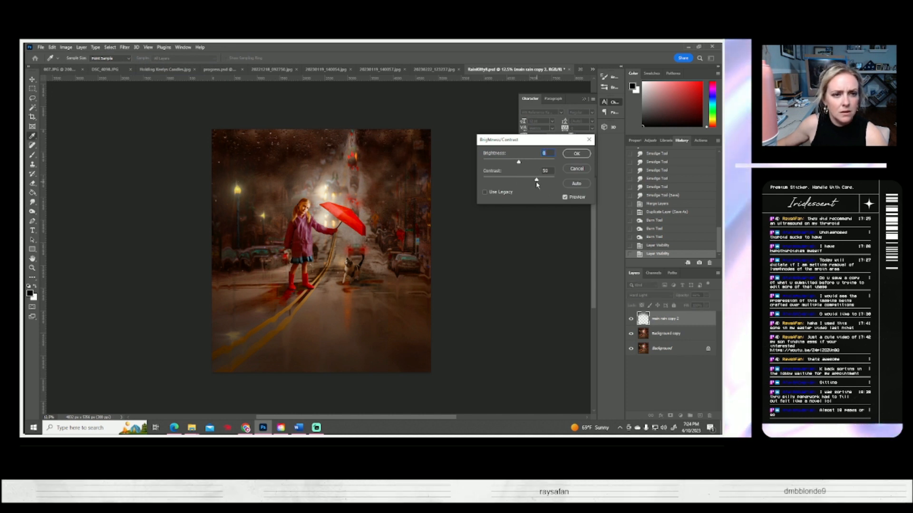
click(576, 153)
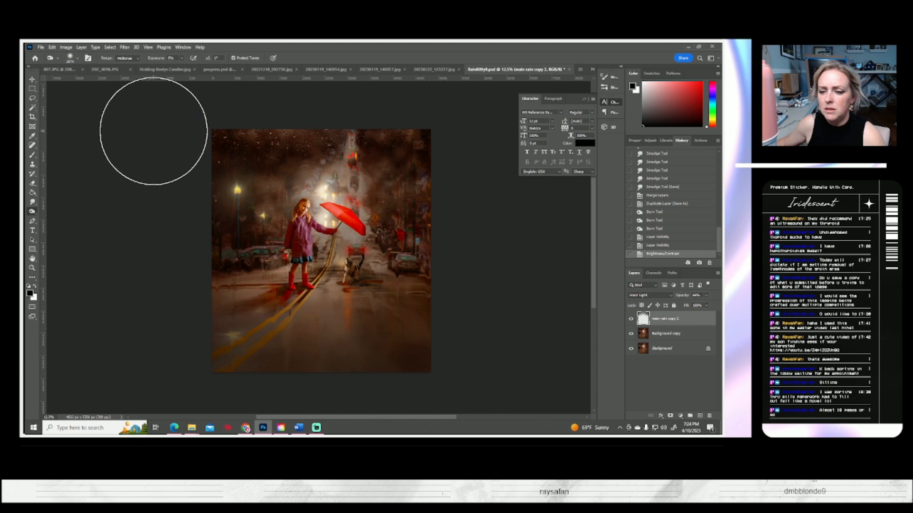
- Flatten the image and save it as NotSoRandomActof Kindness.psd
click(82, 47)
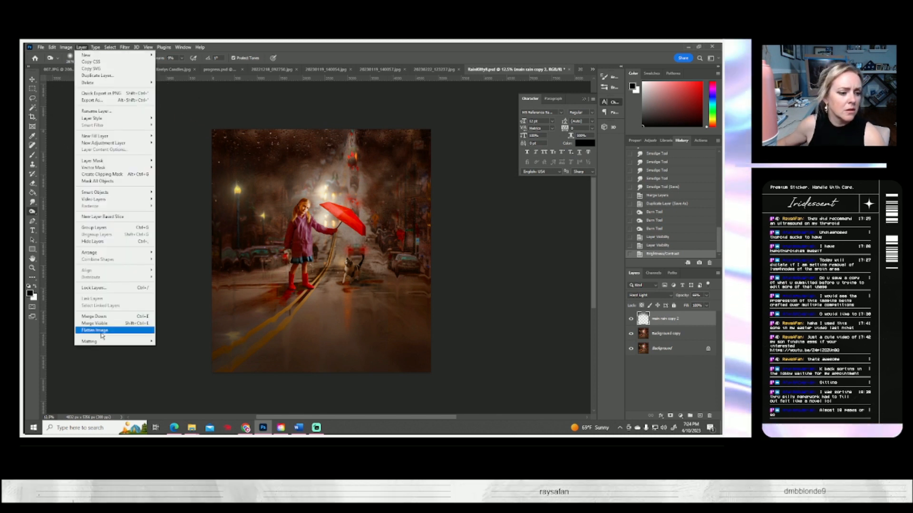
click(102, 331)
click(41, 47)
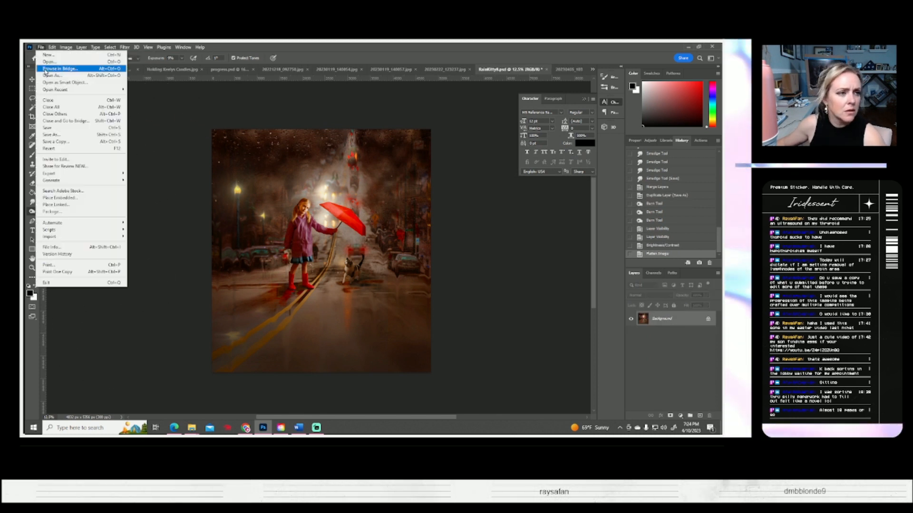
click(56, 134)
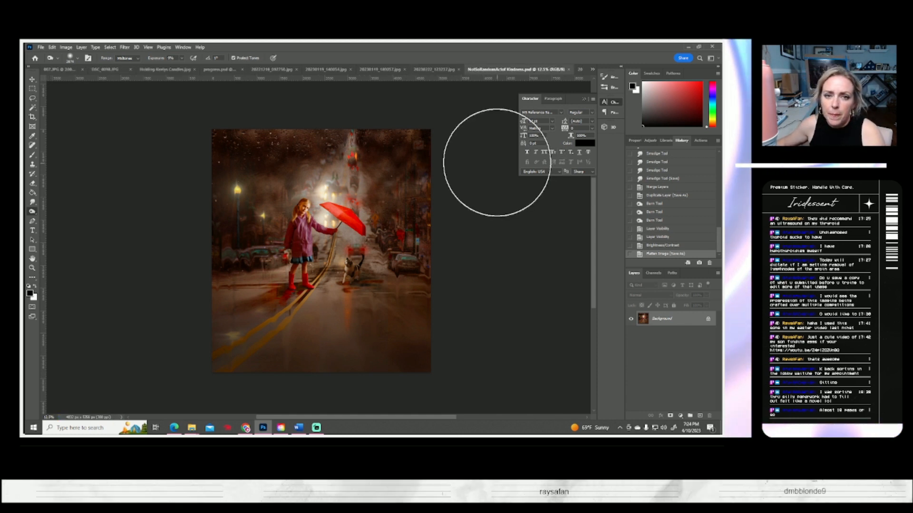
- Save the flattened image in JPEG format as NotSoRandomActof Kindness.jpg
click(41, 47)
click(51, 135)
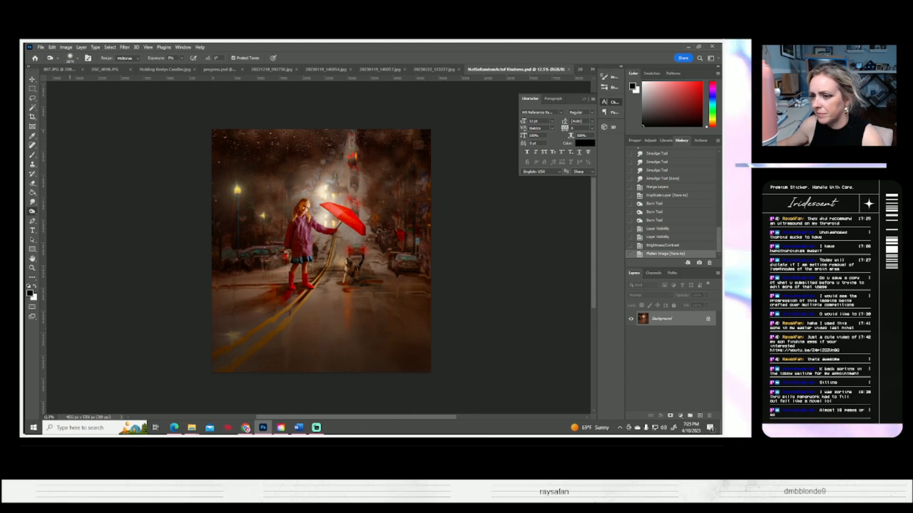
click(413, 139)
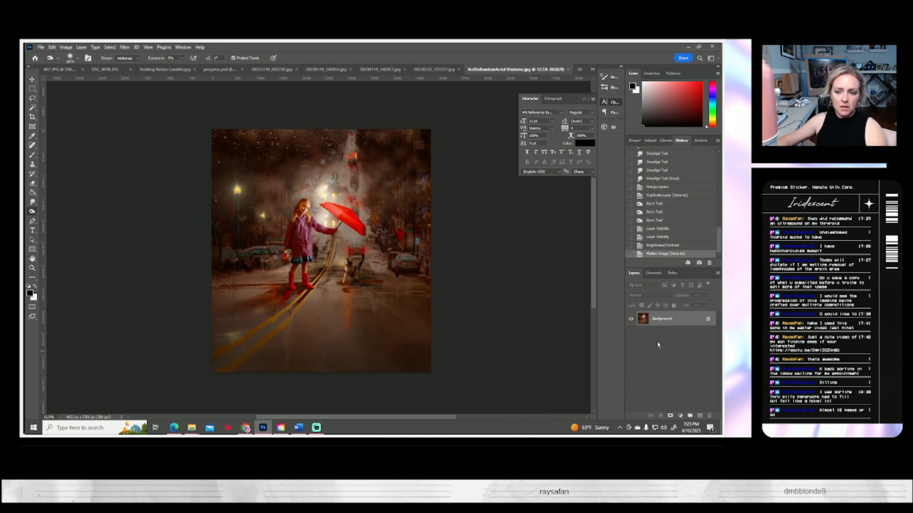
- Duplicate the Background layer and try a Vibrance adjustment of +62 with Saturation +14 on the copy
right_click(654, 319)
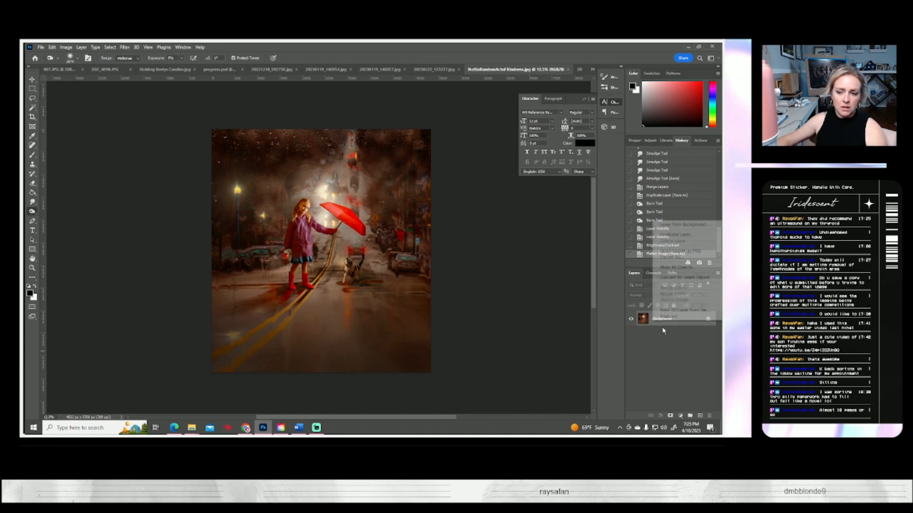
click(675, 235)
click(432, 152)
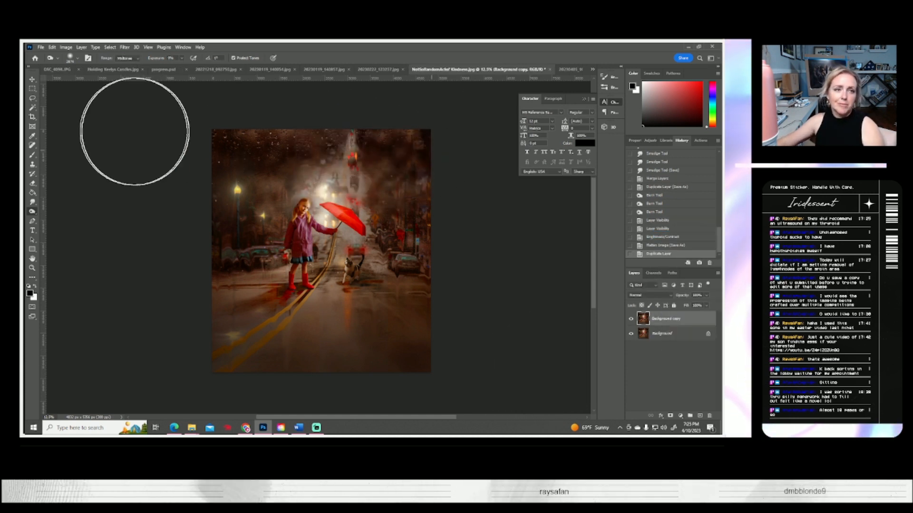
click(65, 47)
mouse_move(70, 71)
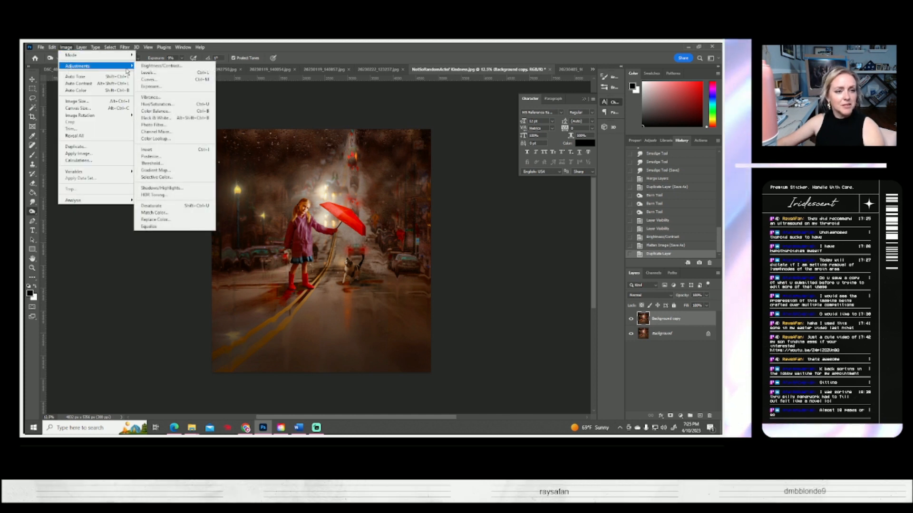
click(175, 98)
drag(587, 151, 591, 173)
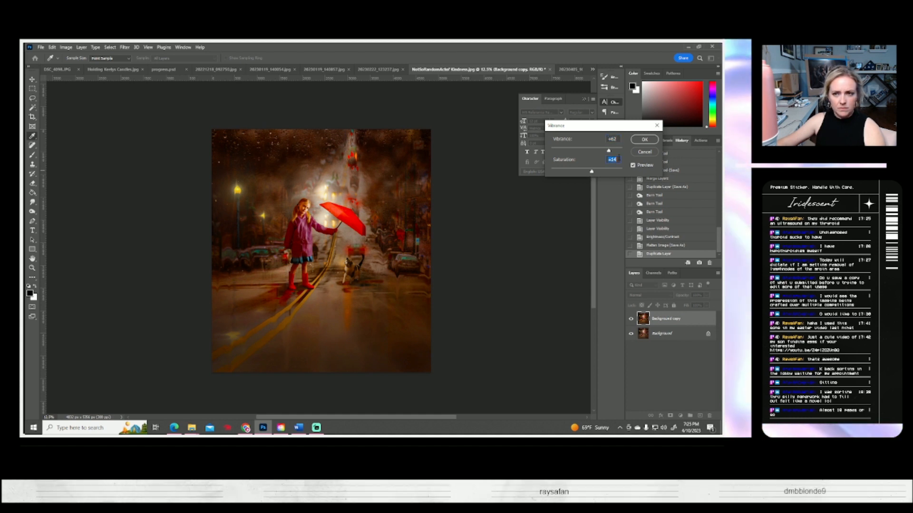
click(644, 139)
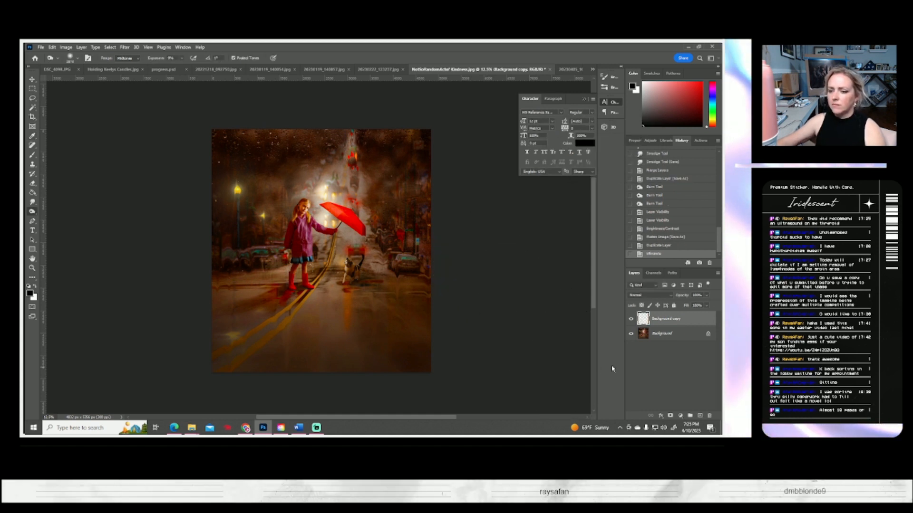
- Compare the image with and without the Vibrance adjustment, and roll the history back to the Duplicate Layer state
click(631, 319)
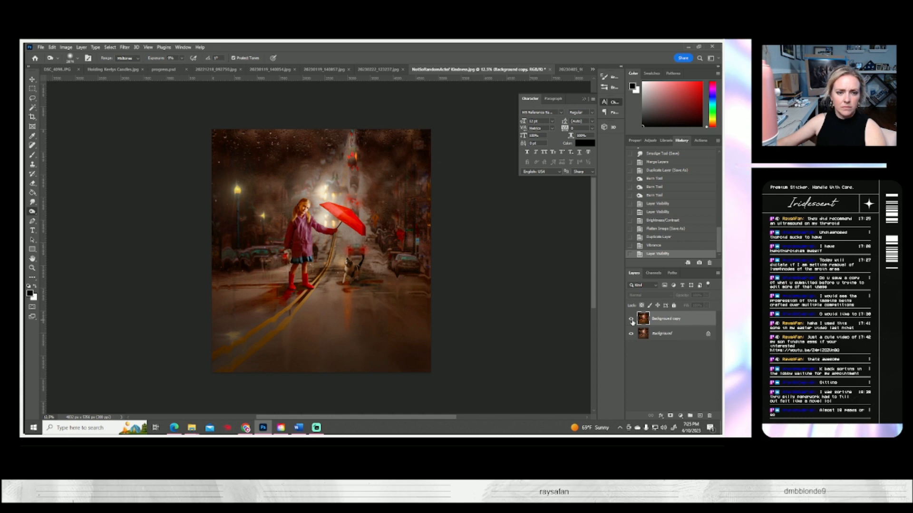
click(632, 321)
click(632, 321)
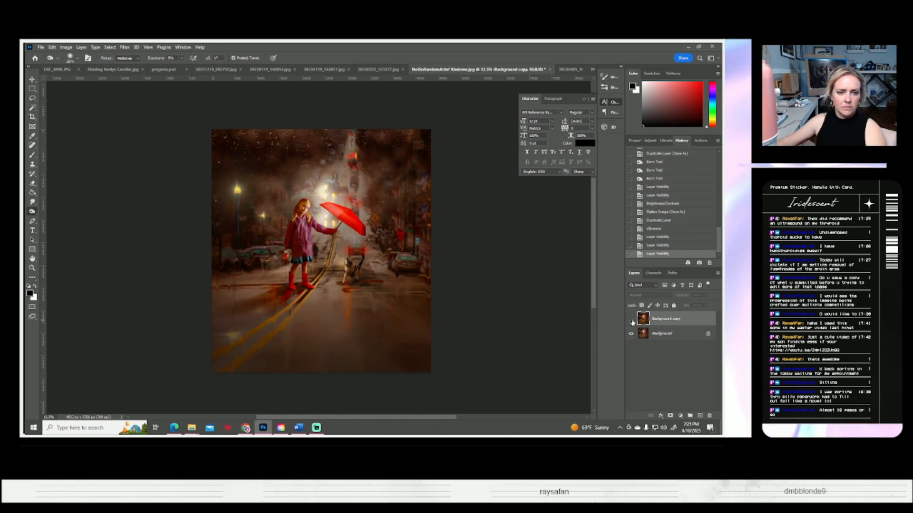
click(632, 321)
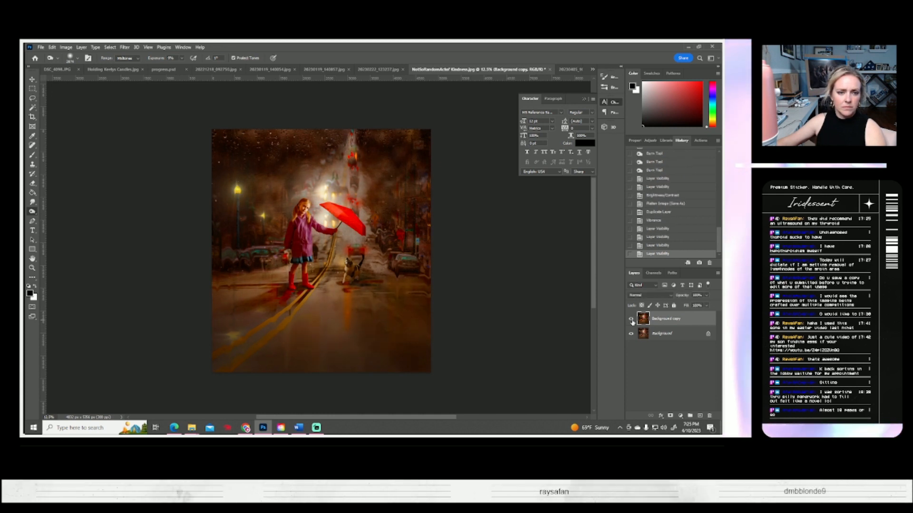
click(657, 212)
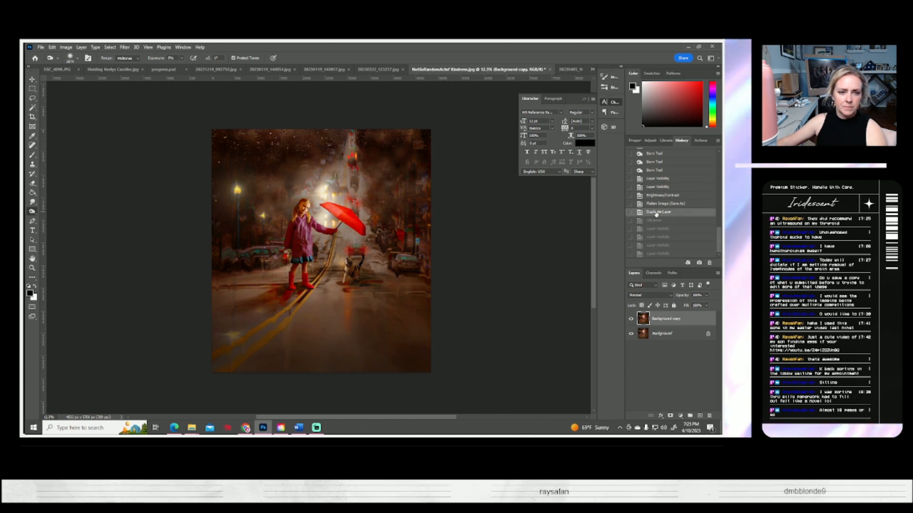
click(655, 220)
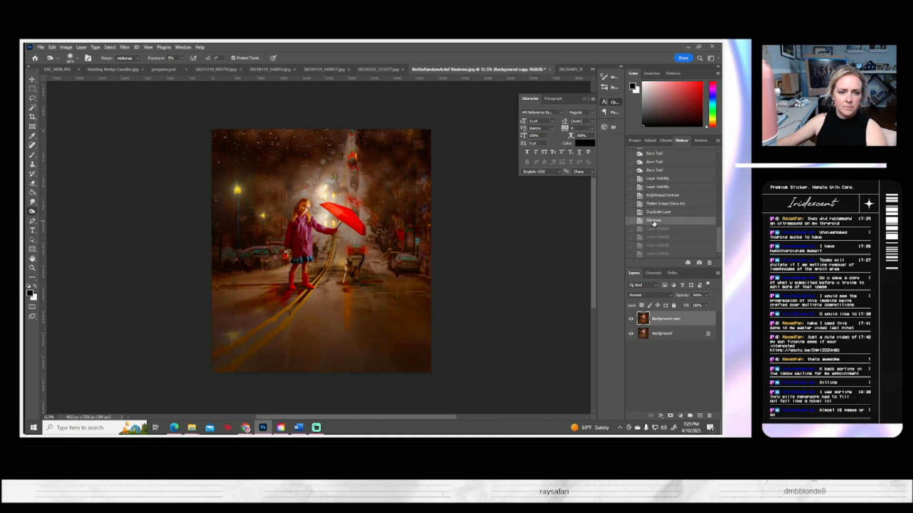
click(656, 212)
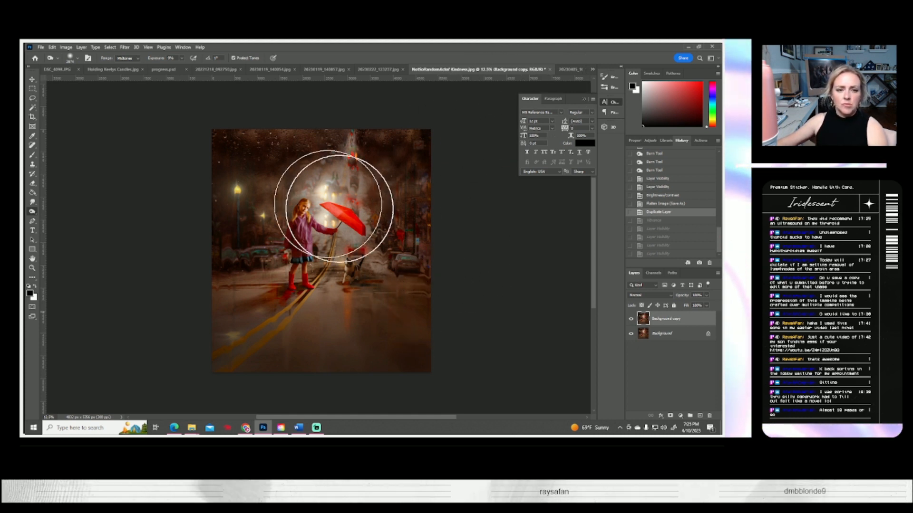
- Roll the history back to the Flatten Image state and save the rainy street image as a JPEG at quality 10, Baseline ("Standard")
click(41, 47)
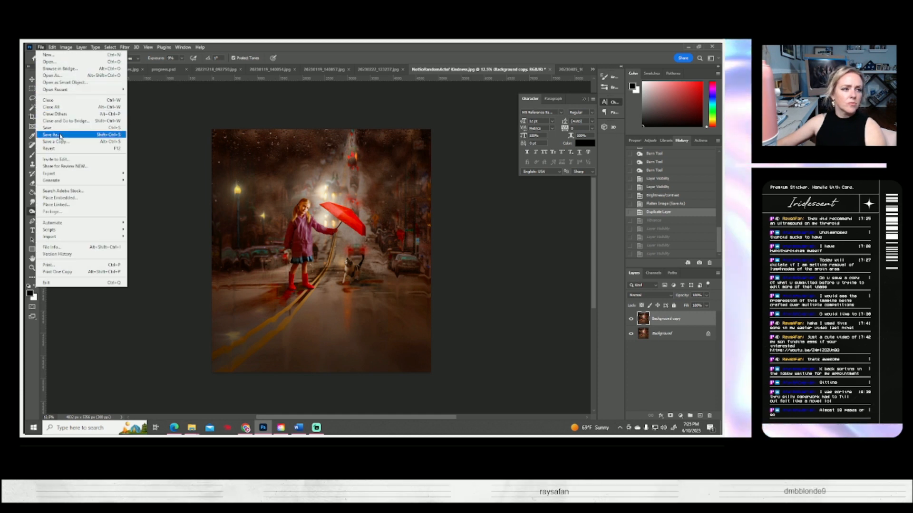
click(61, 135)
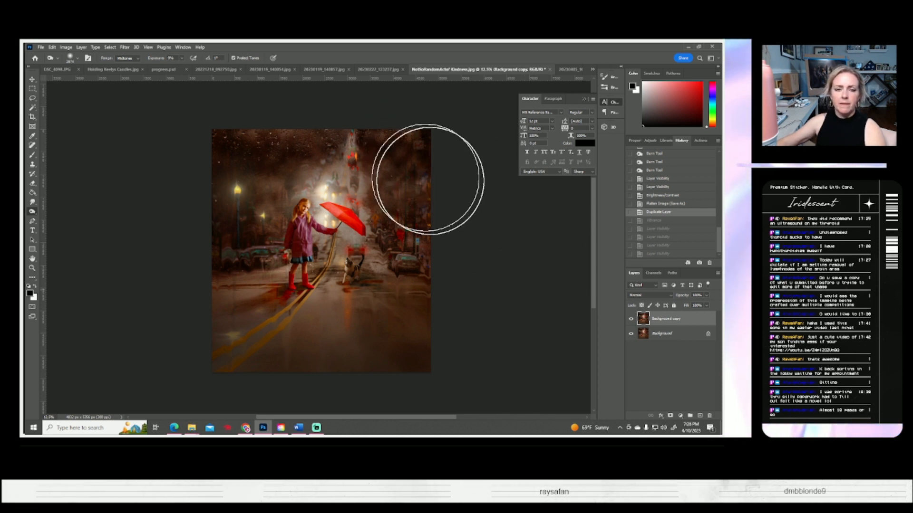
click(665, 204)
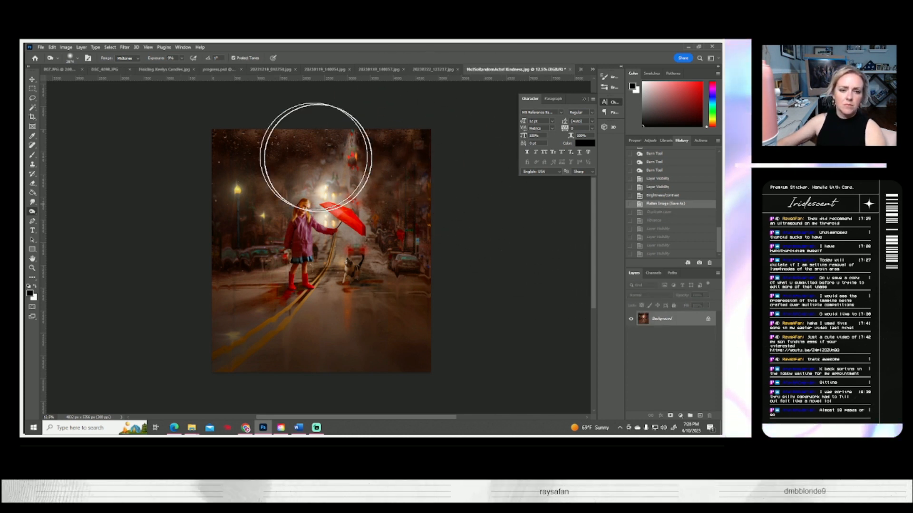
click(41, 48)
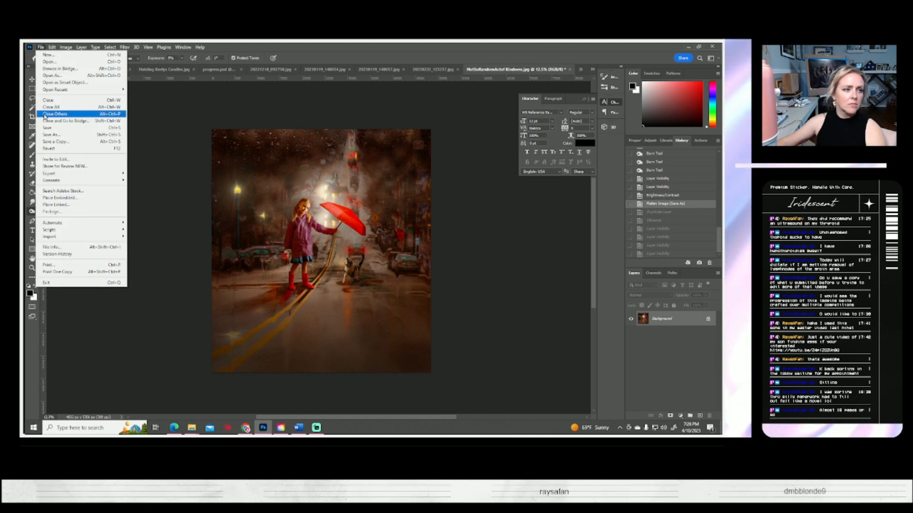
click(104, 135)
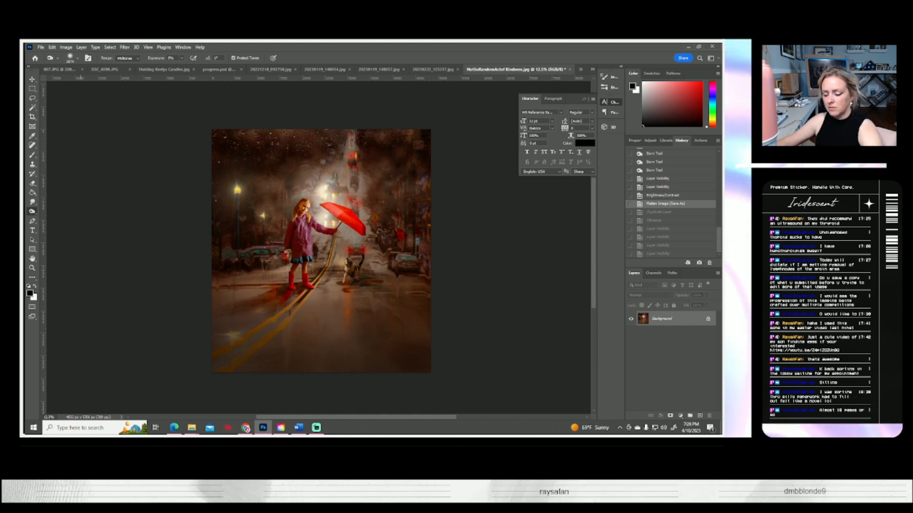
key(ctrl+s)
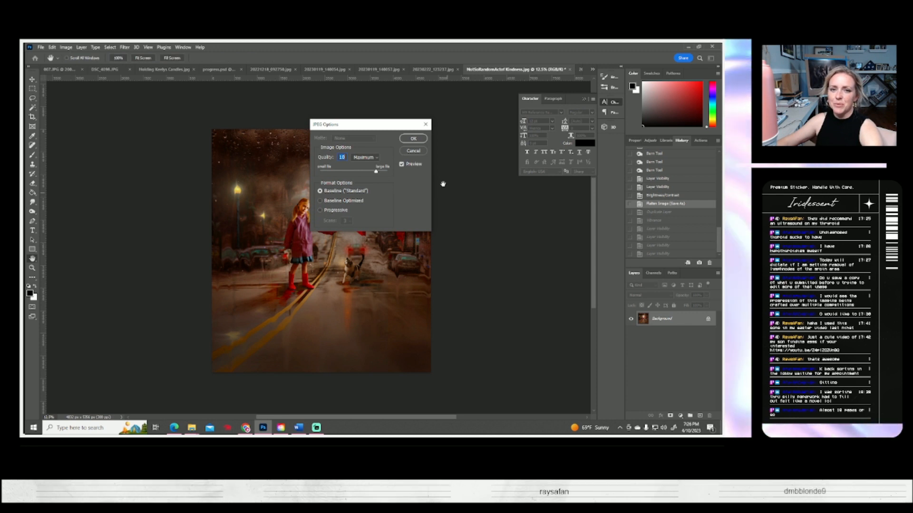
key(Return)
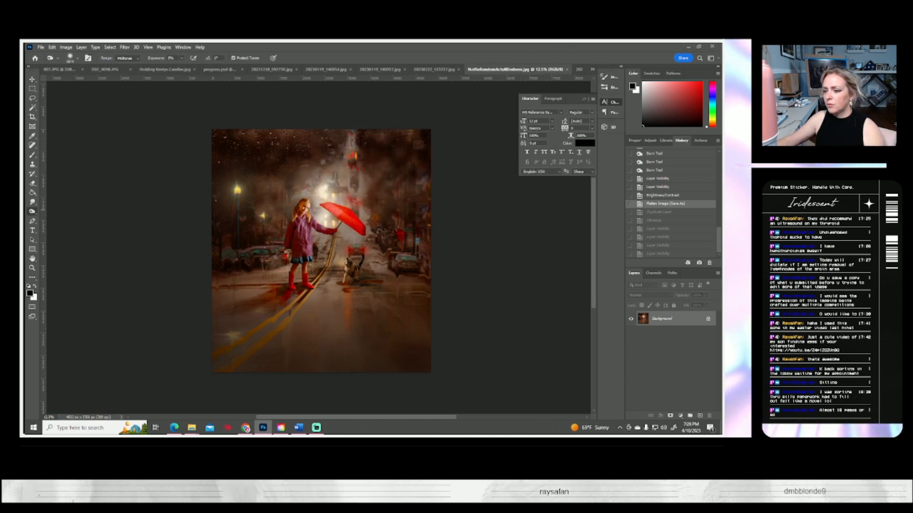
key(alt+Tab)
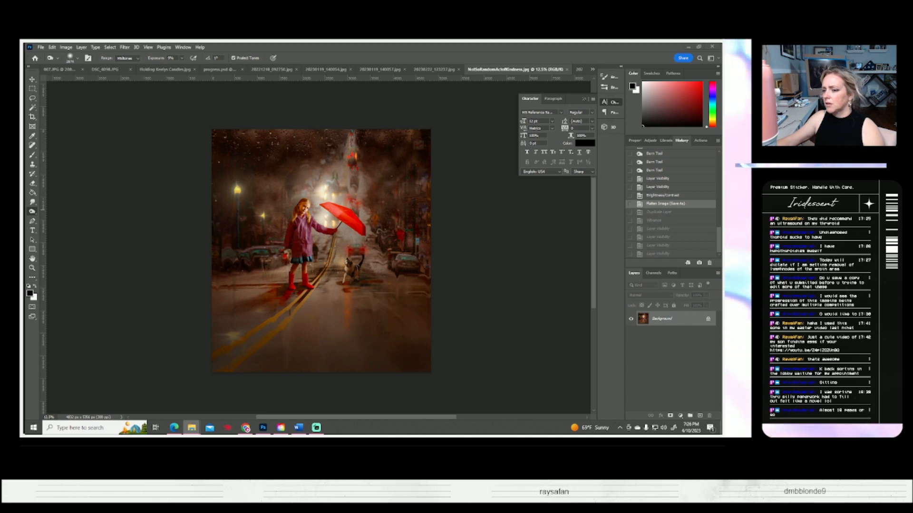
key(super+d)
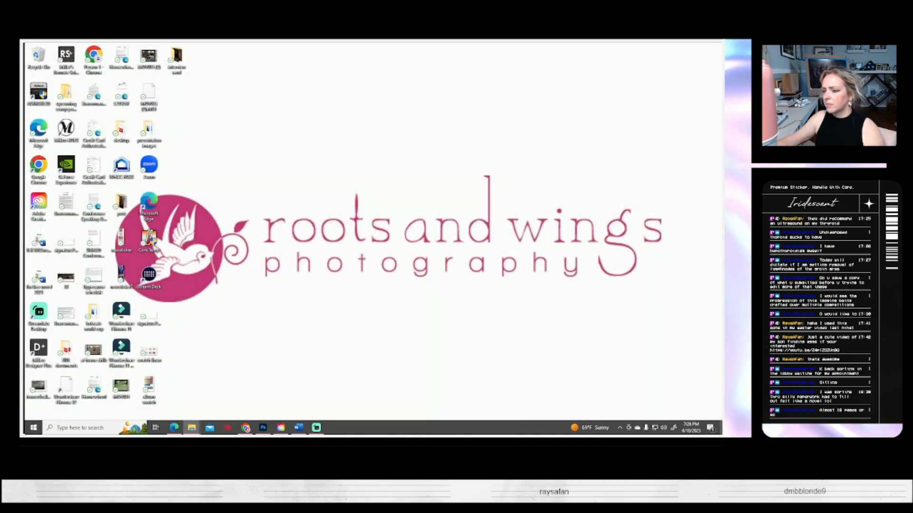
key(super+d)
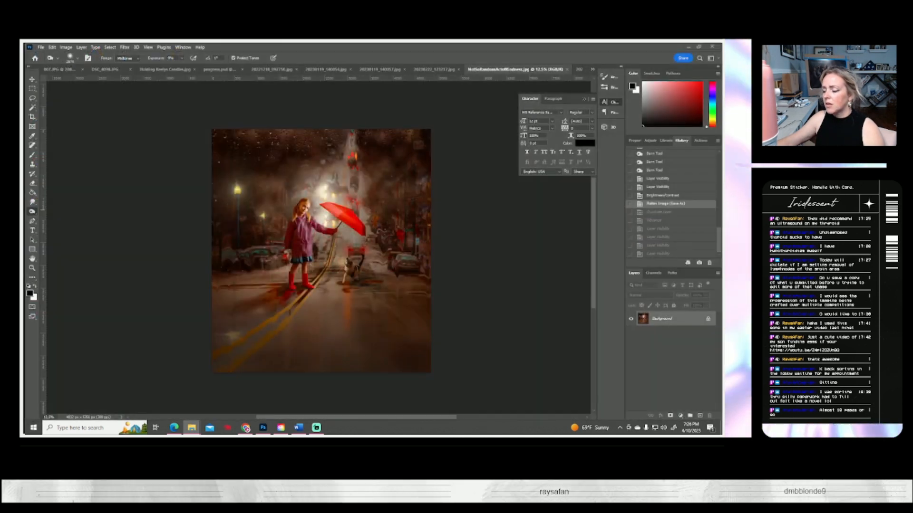
key(super+d)
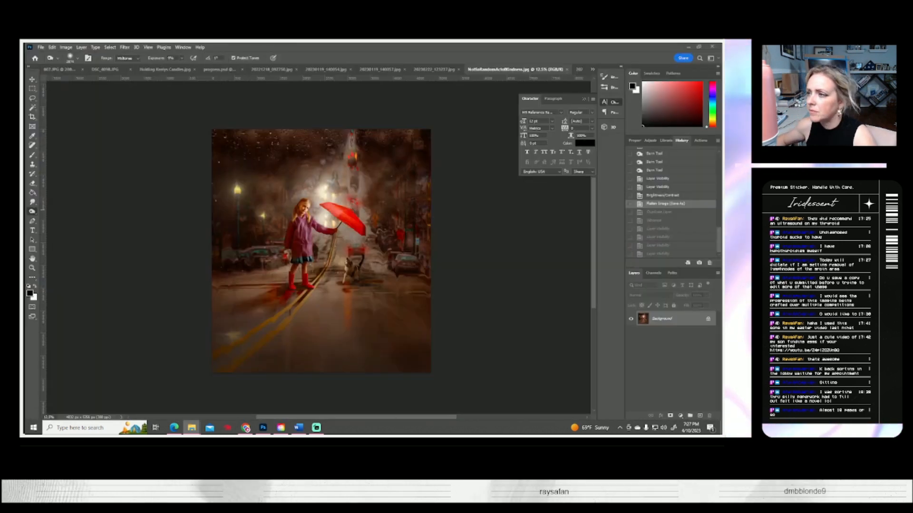
key(alt+Tab)
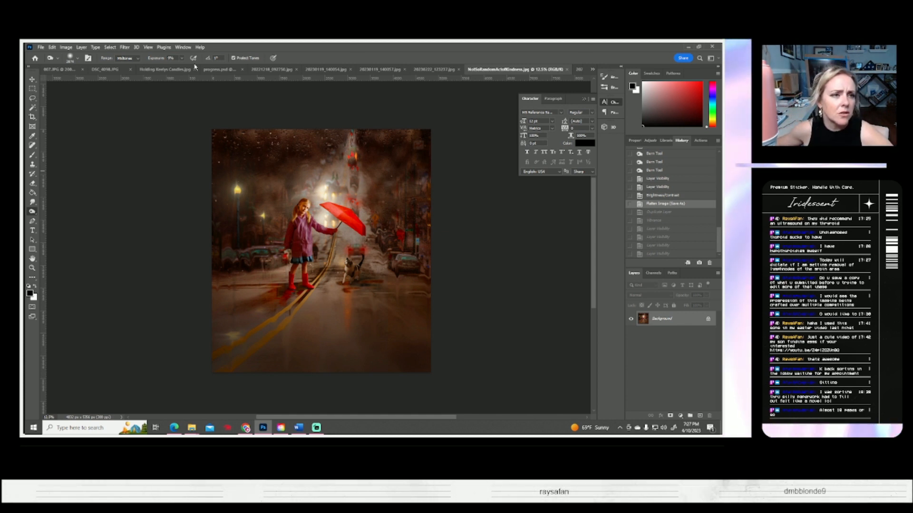
- Inspect the dark areas of the candlelit family portrait with a temporary Levels preview at white input level 2, and cancel the adjustment
click(165, 69)
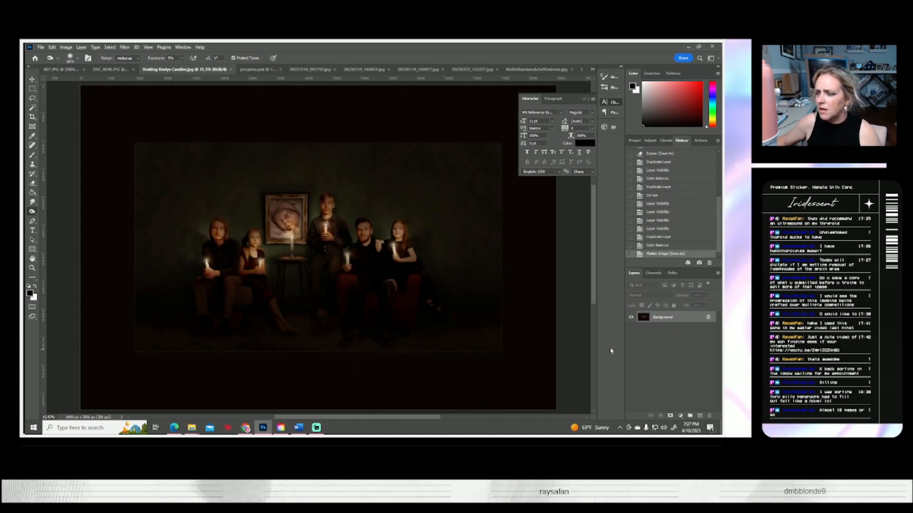
click(66, 48)
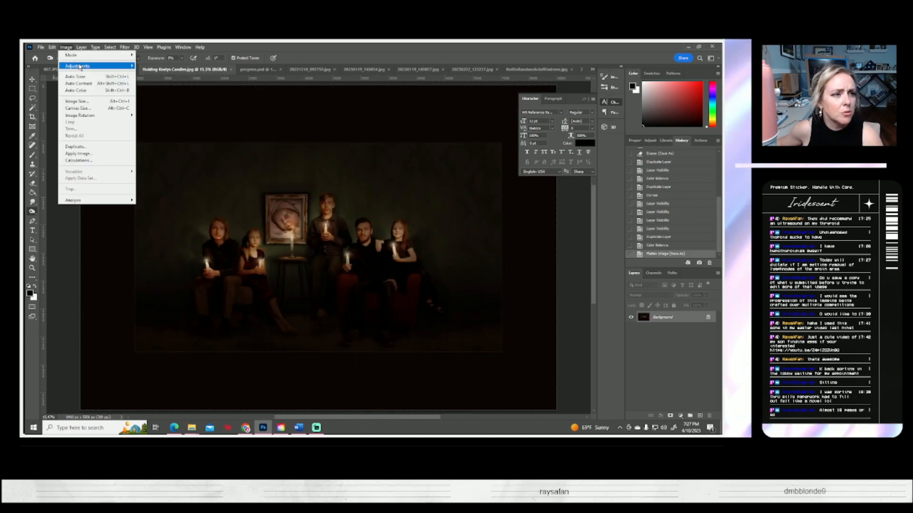
mouse_move(95, 65)
click(148, 72)
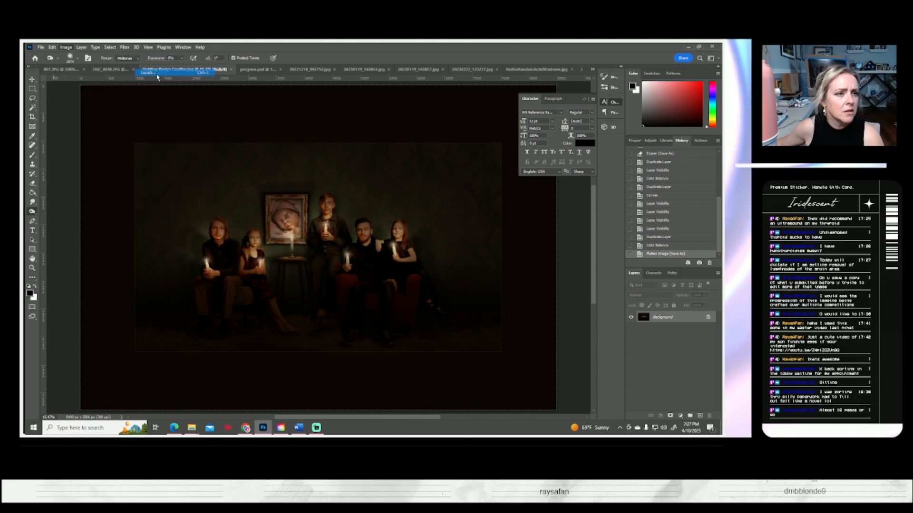
mouse_move(545, 184)
mouse_down()
mouse_move(634, 194)
mouse_move(542, 190)
mouse_up()
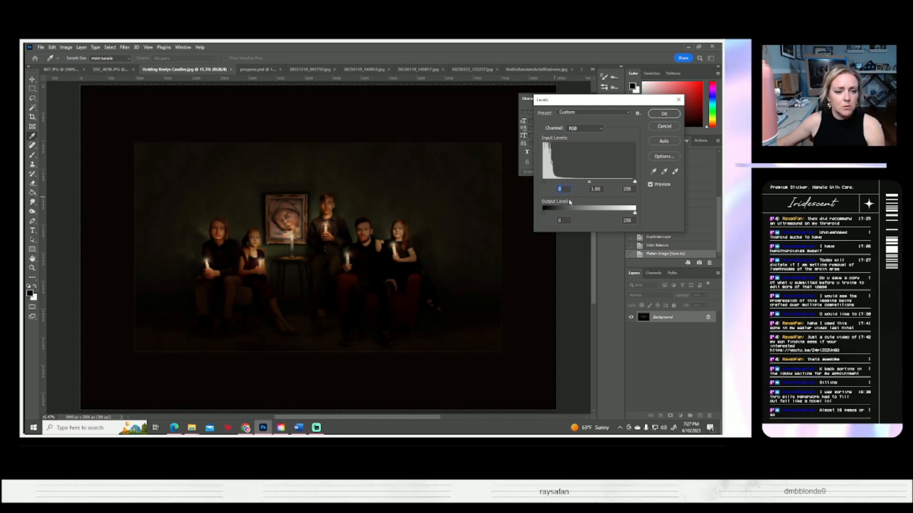
drag(635, 182, 544, 188)
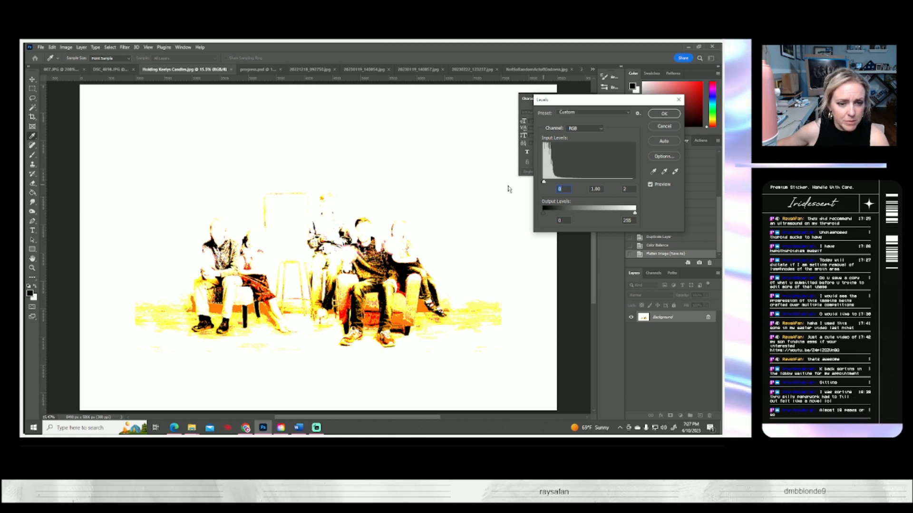
key(Tab)
key(Tab)
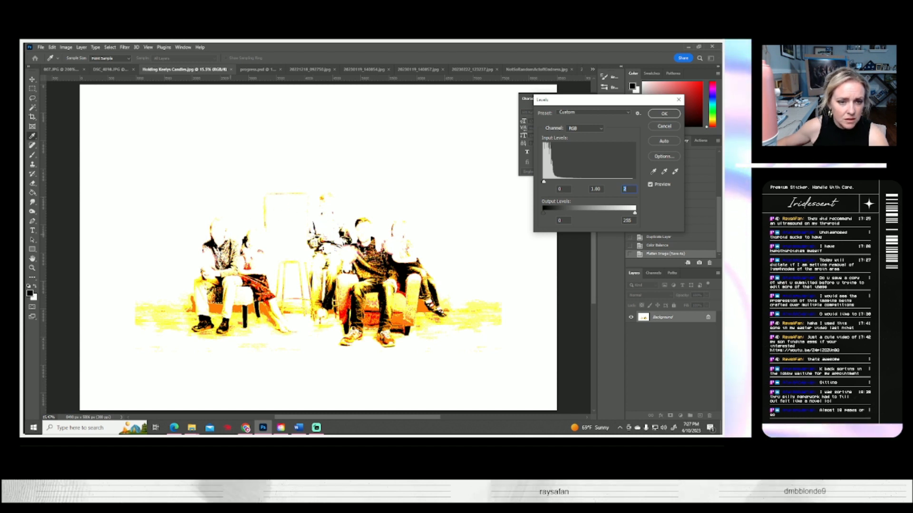
click(664, 127)
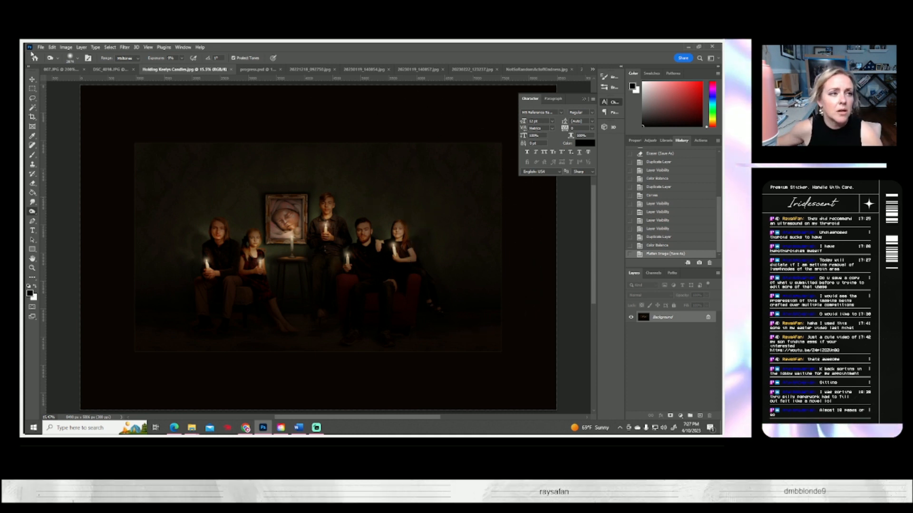
- Start saving the candlelit family portrait under a new name or location
click(41, 47)
click(51, 135)
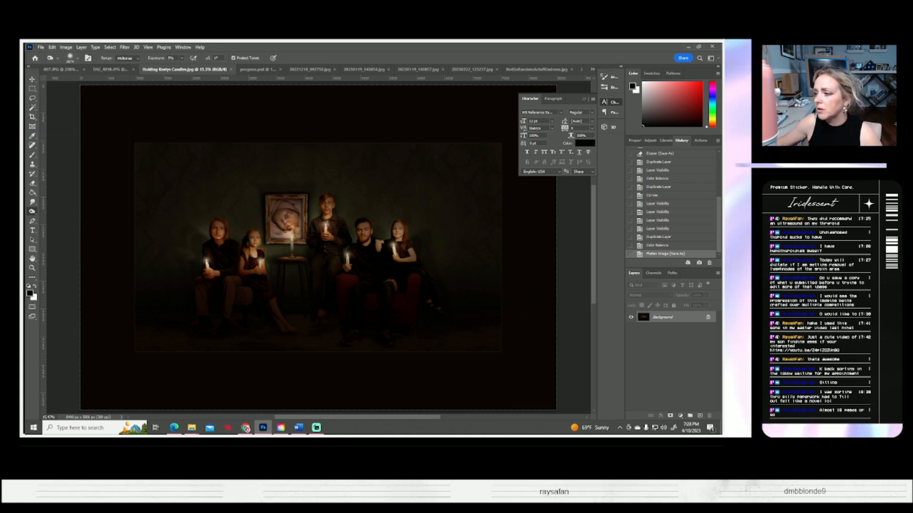